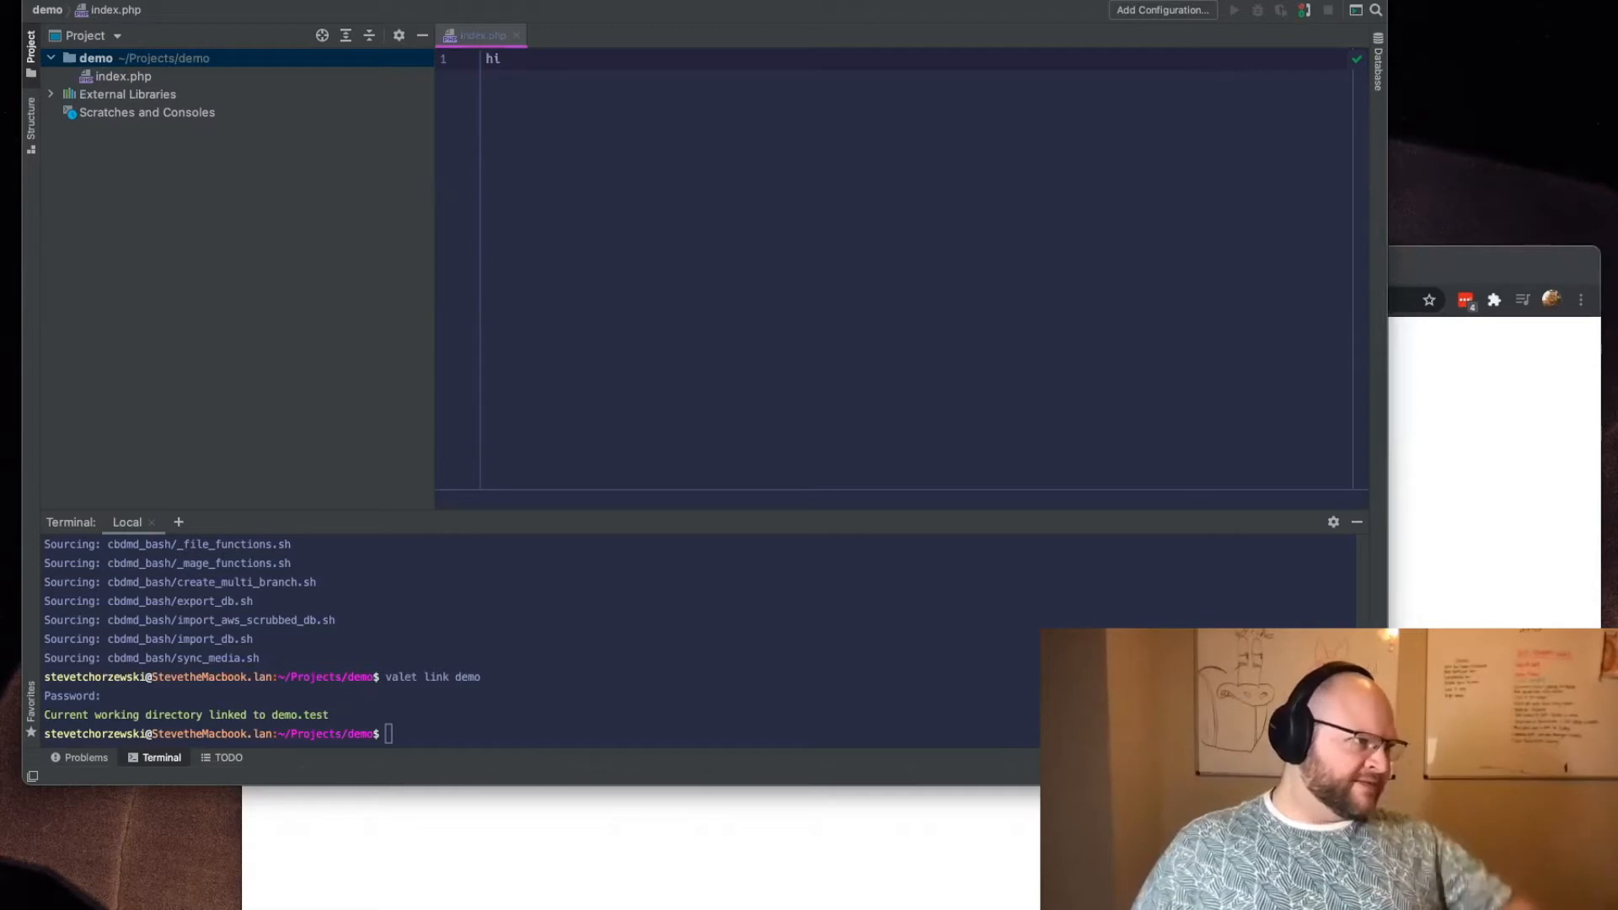
Step: Switch to the browser, skim the Valet+ introduction article on Medium, and return to the demo project in the code editor
key("super+Tab")
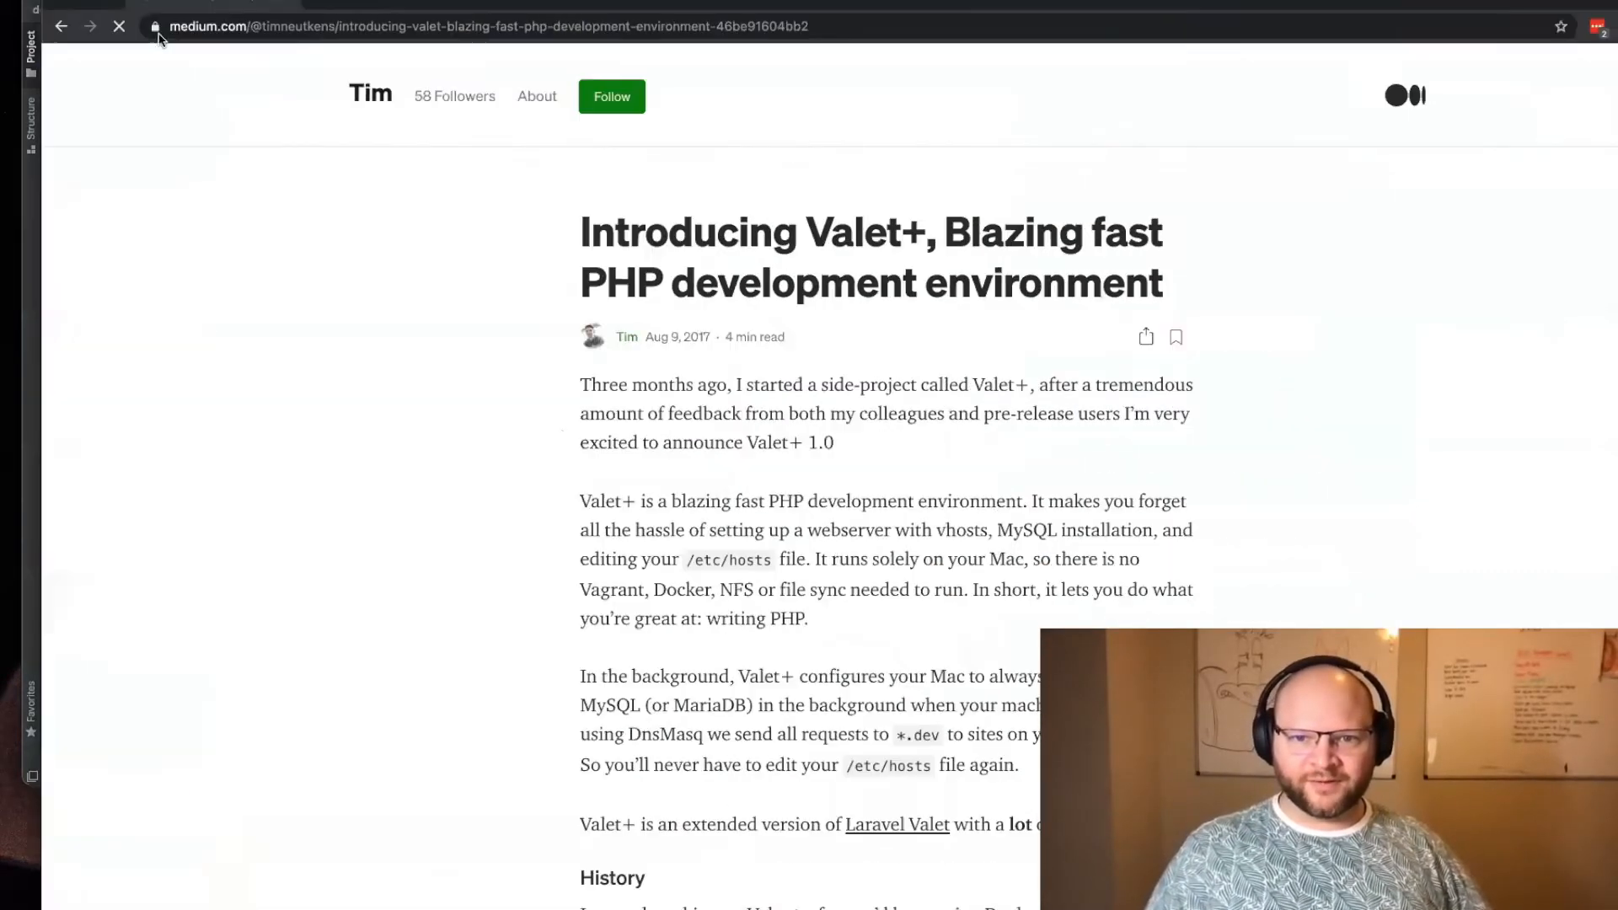
scroll(544, 432, "down", 8)
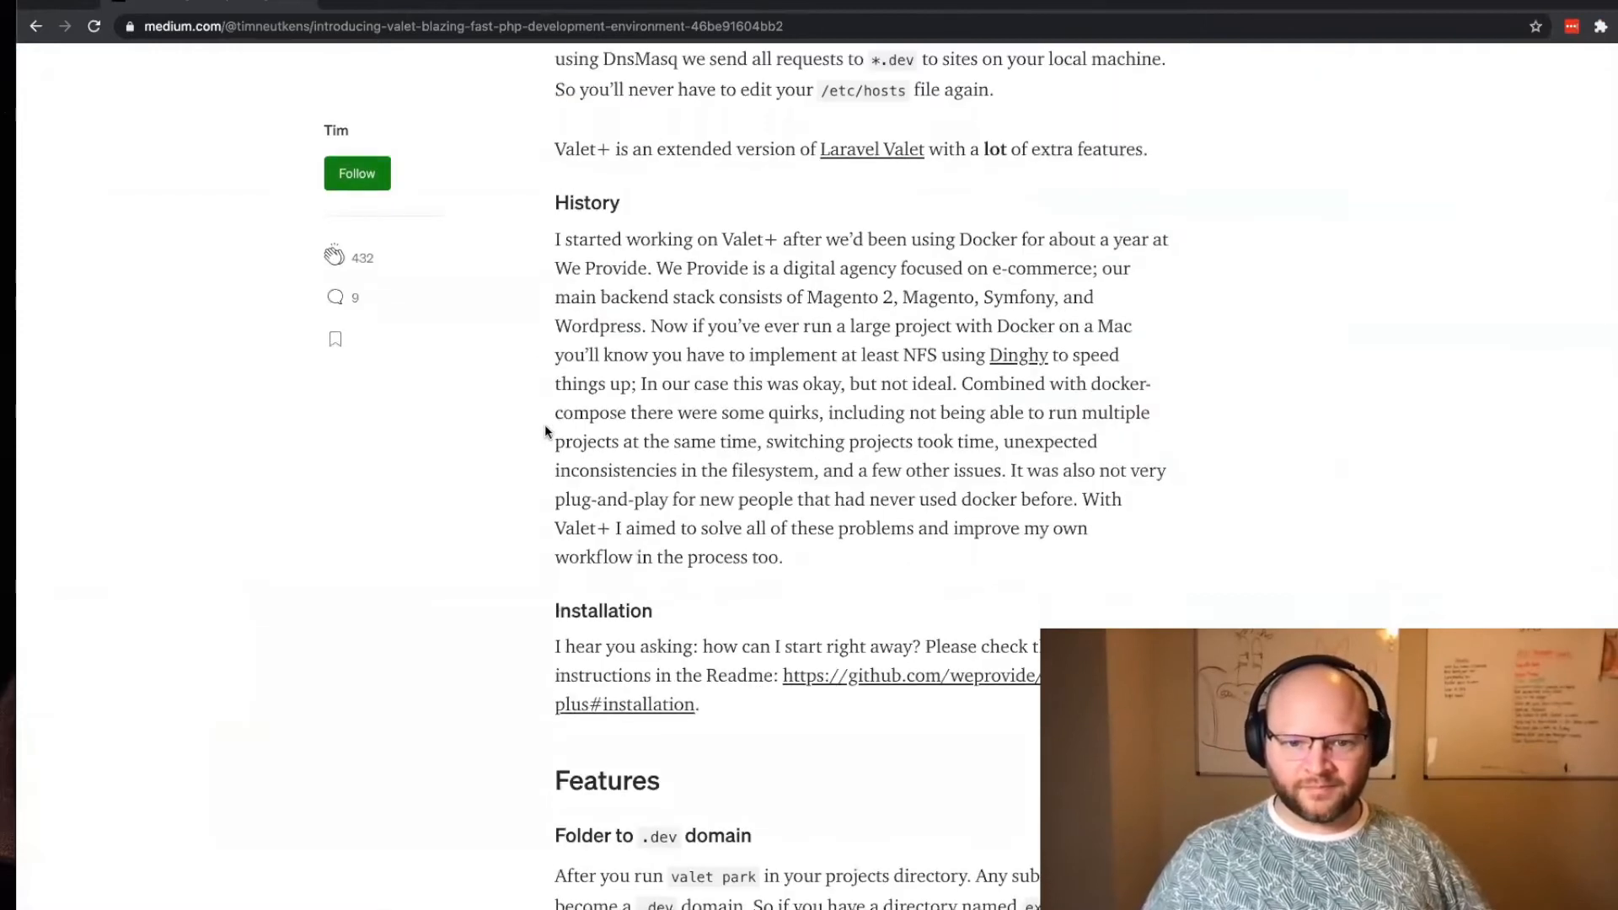
scroll(544, 432, "down", 15)
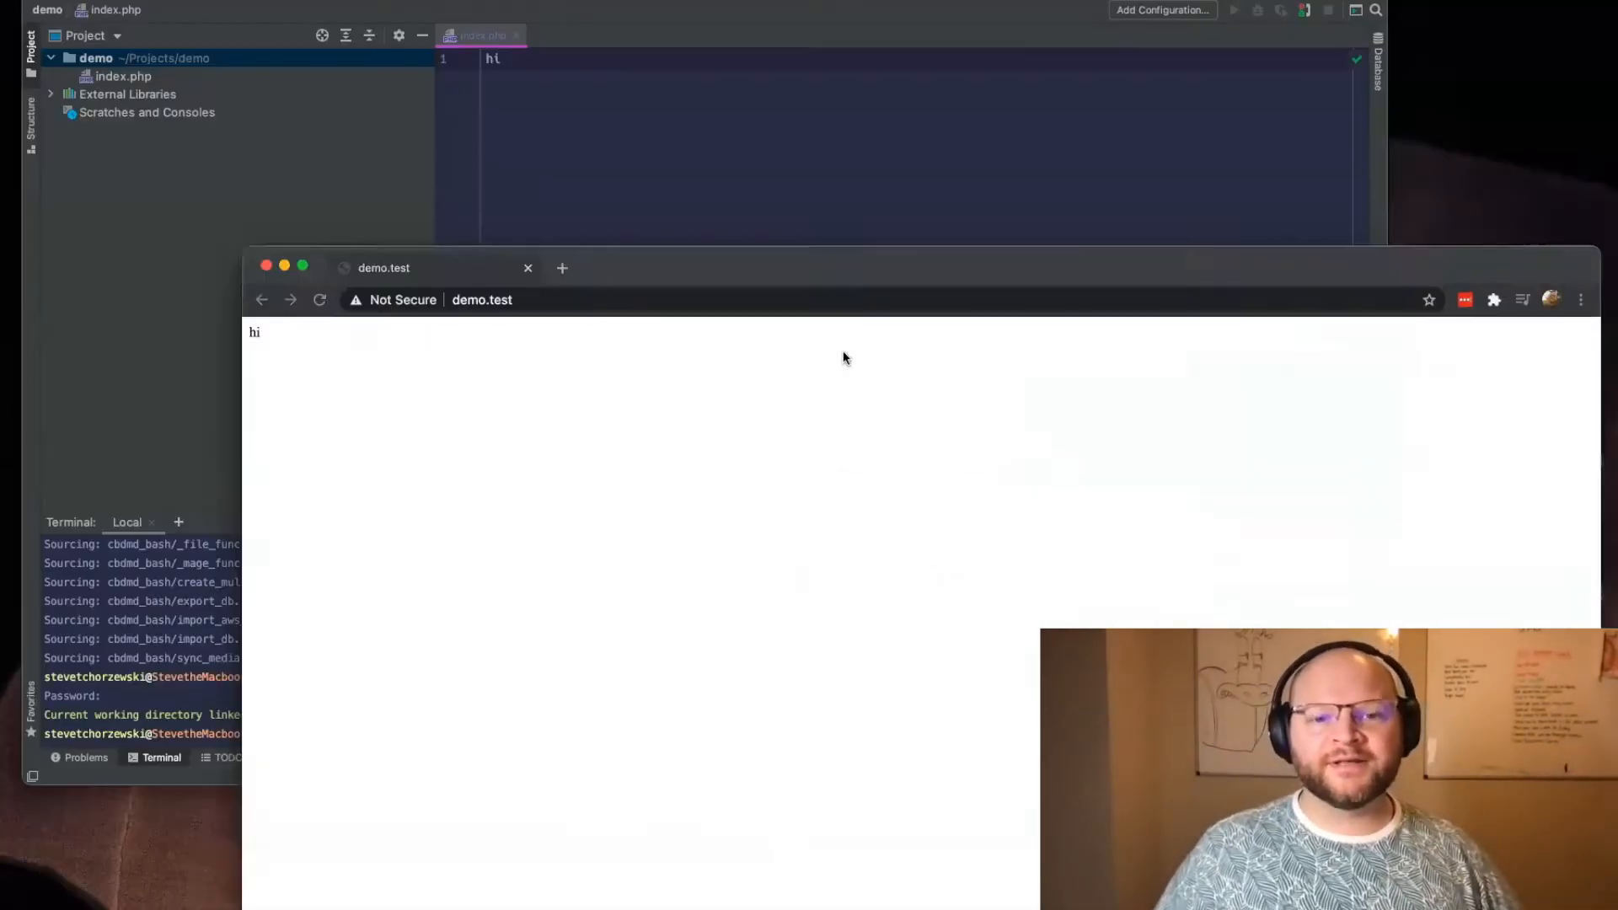
left_click(485, 190)
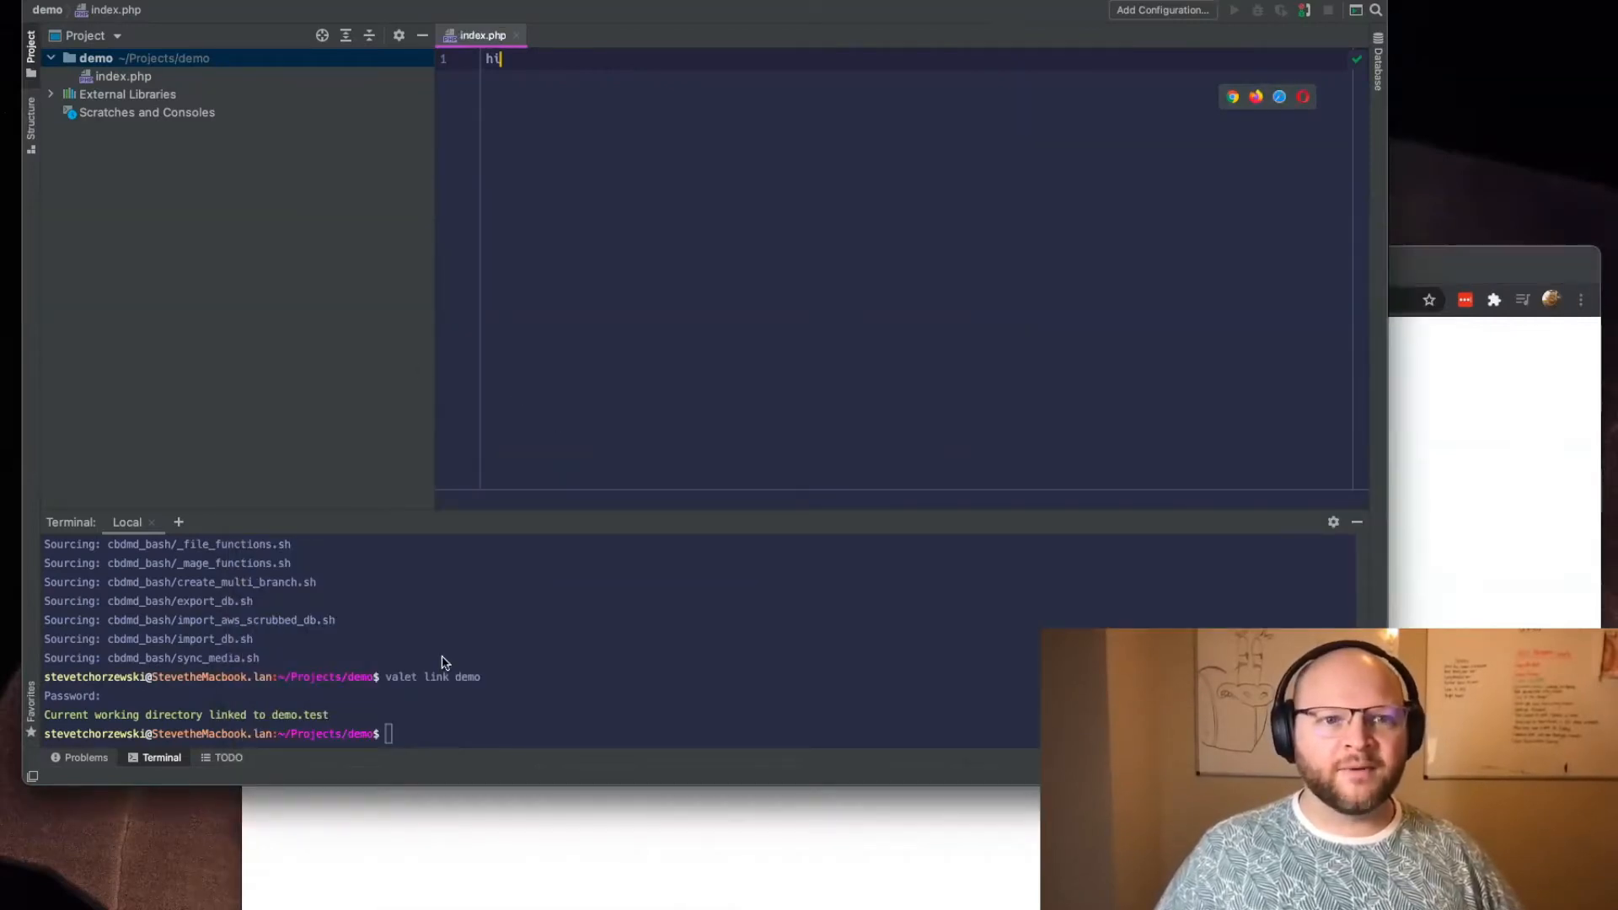
Step: Show the contents of the demo folder inside Projects in Finder and move the Finder window clear of the code
mouse_move(552, 901)
left_click(290, 900)
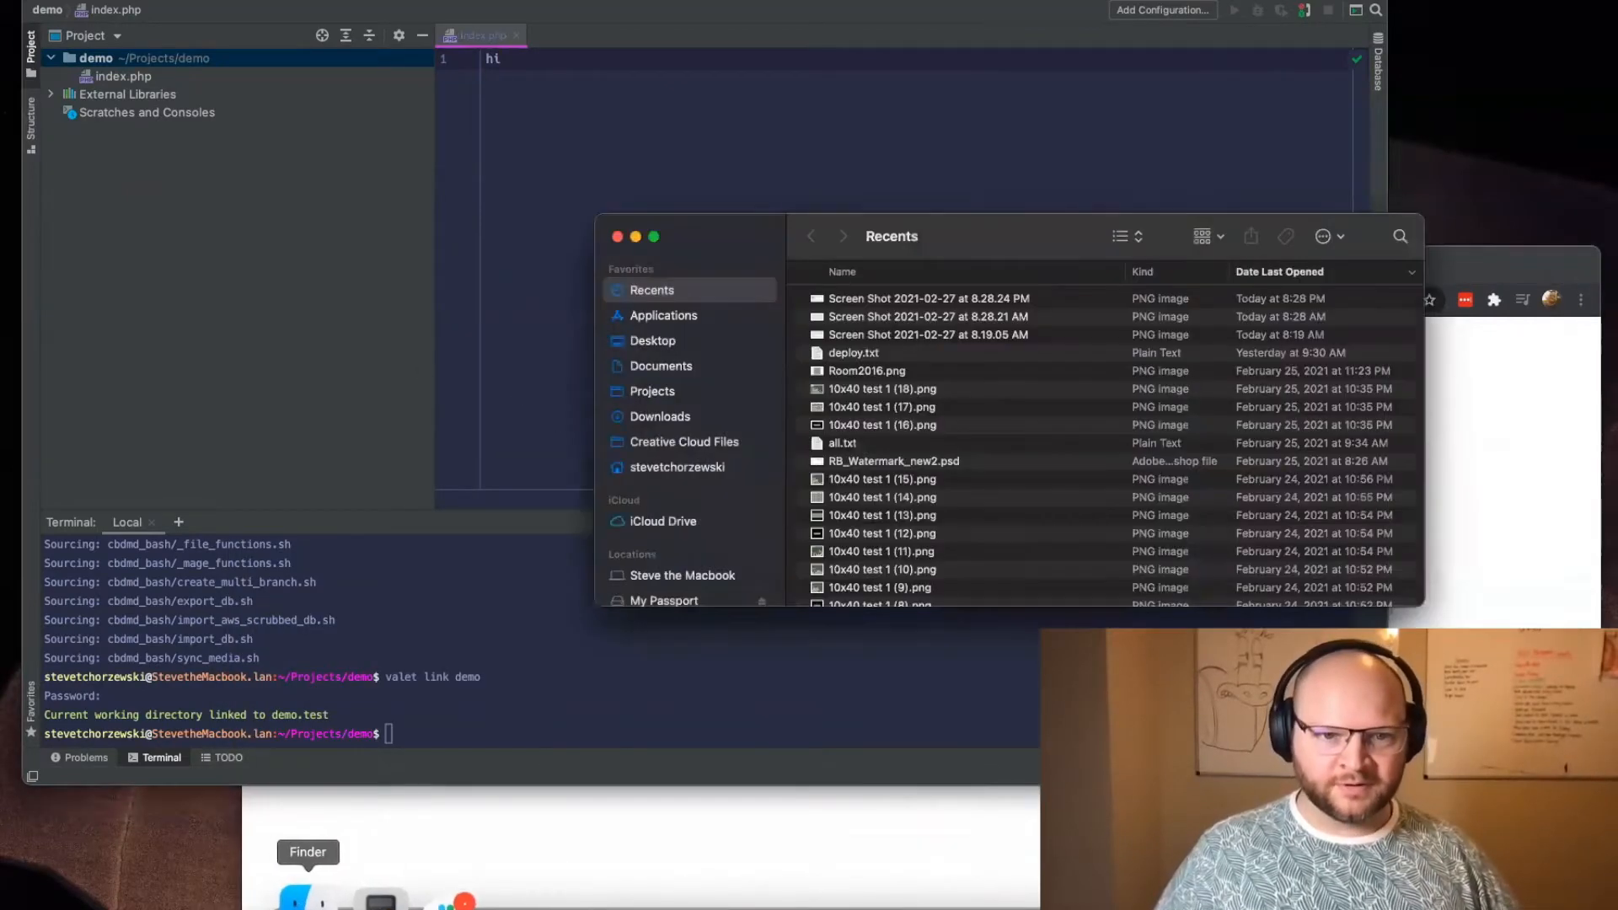
left_click(672, 393)
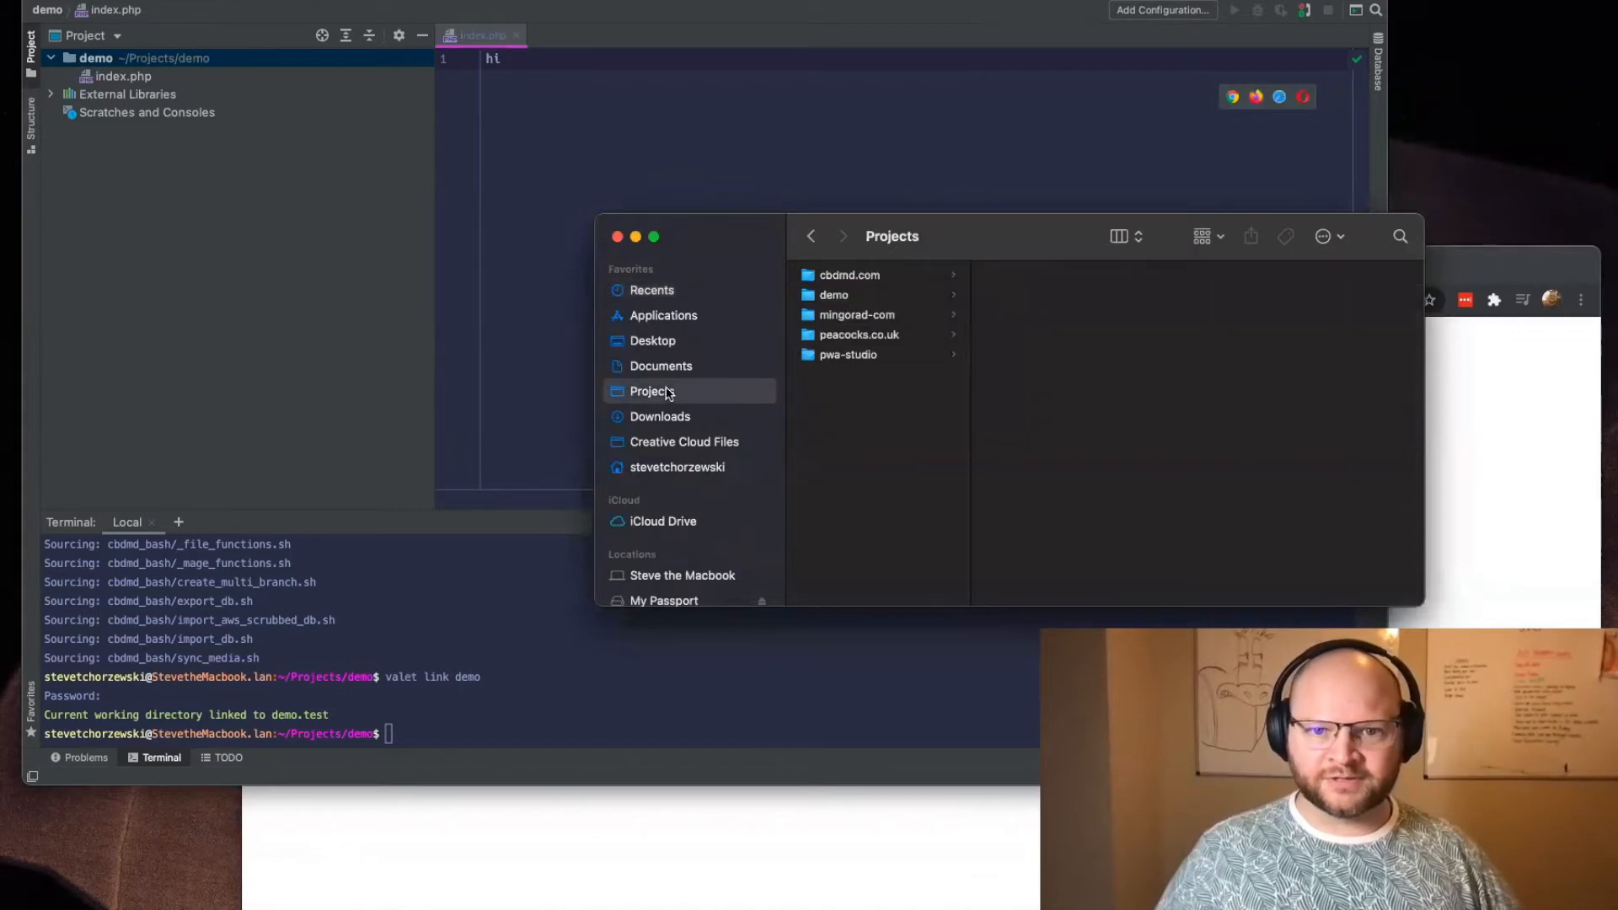
left_click(873, 296)
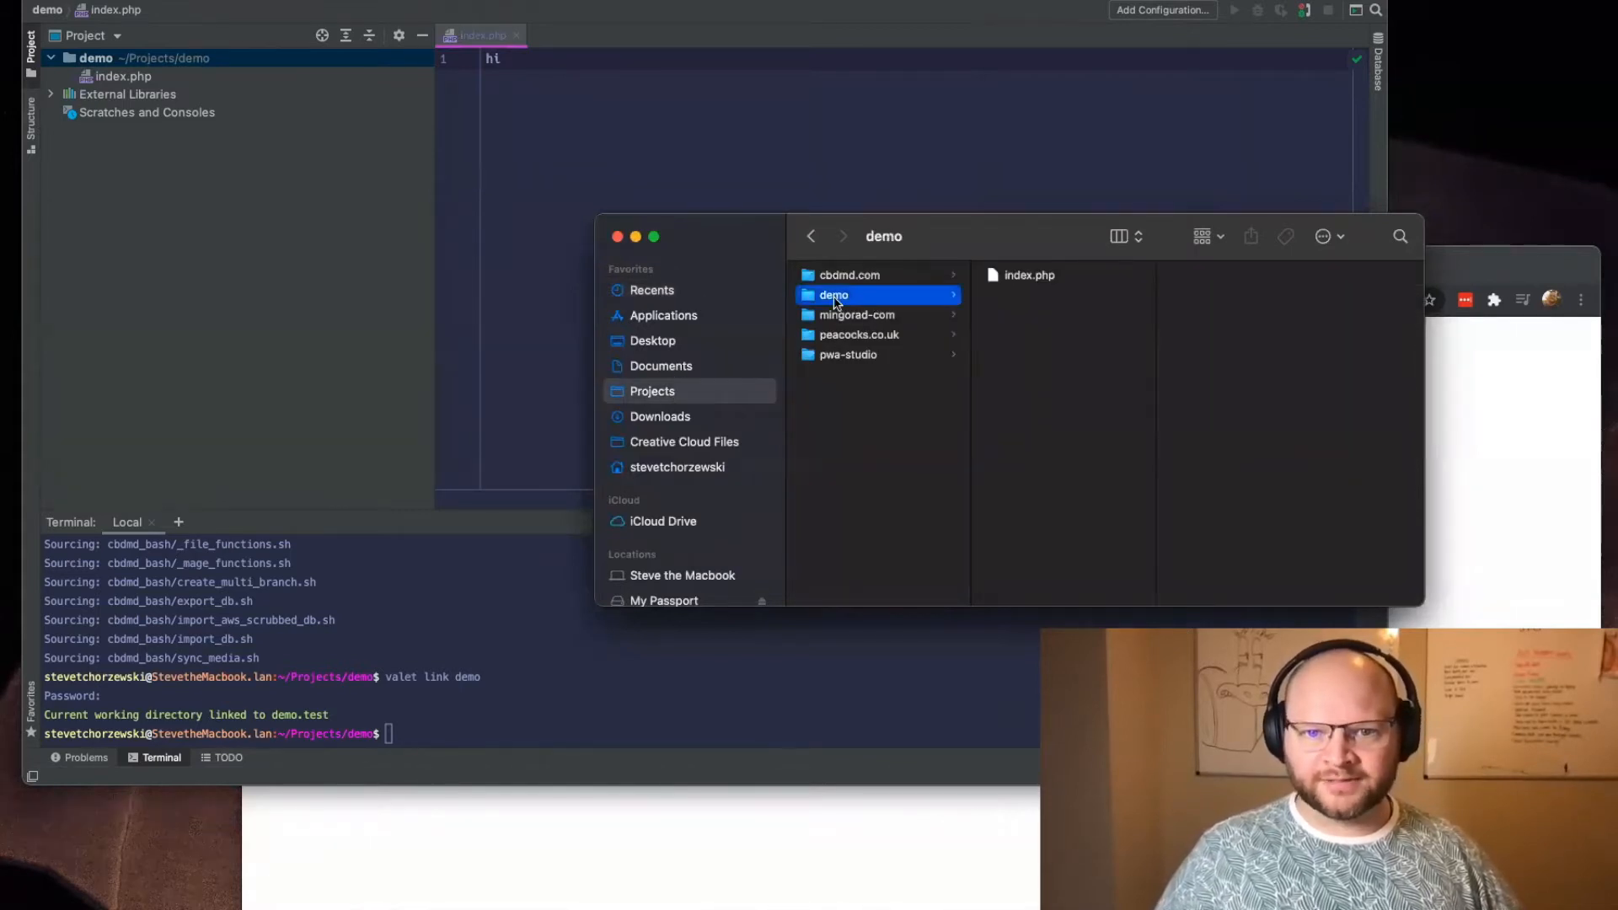
left_click_drag(940, 246, 544, 611)
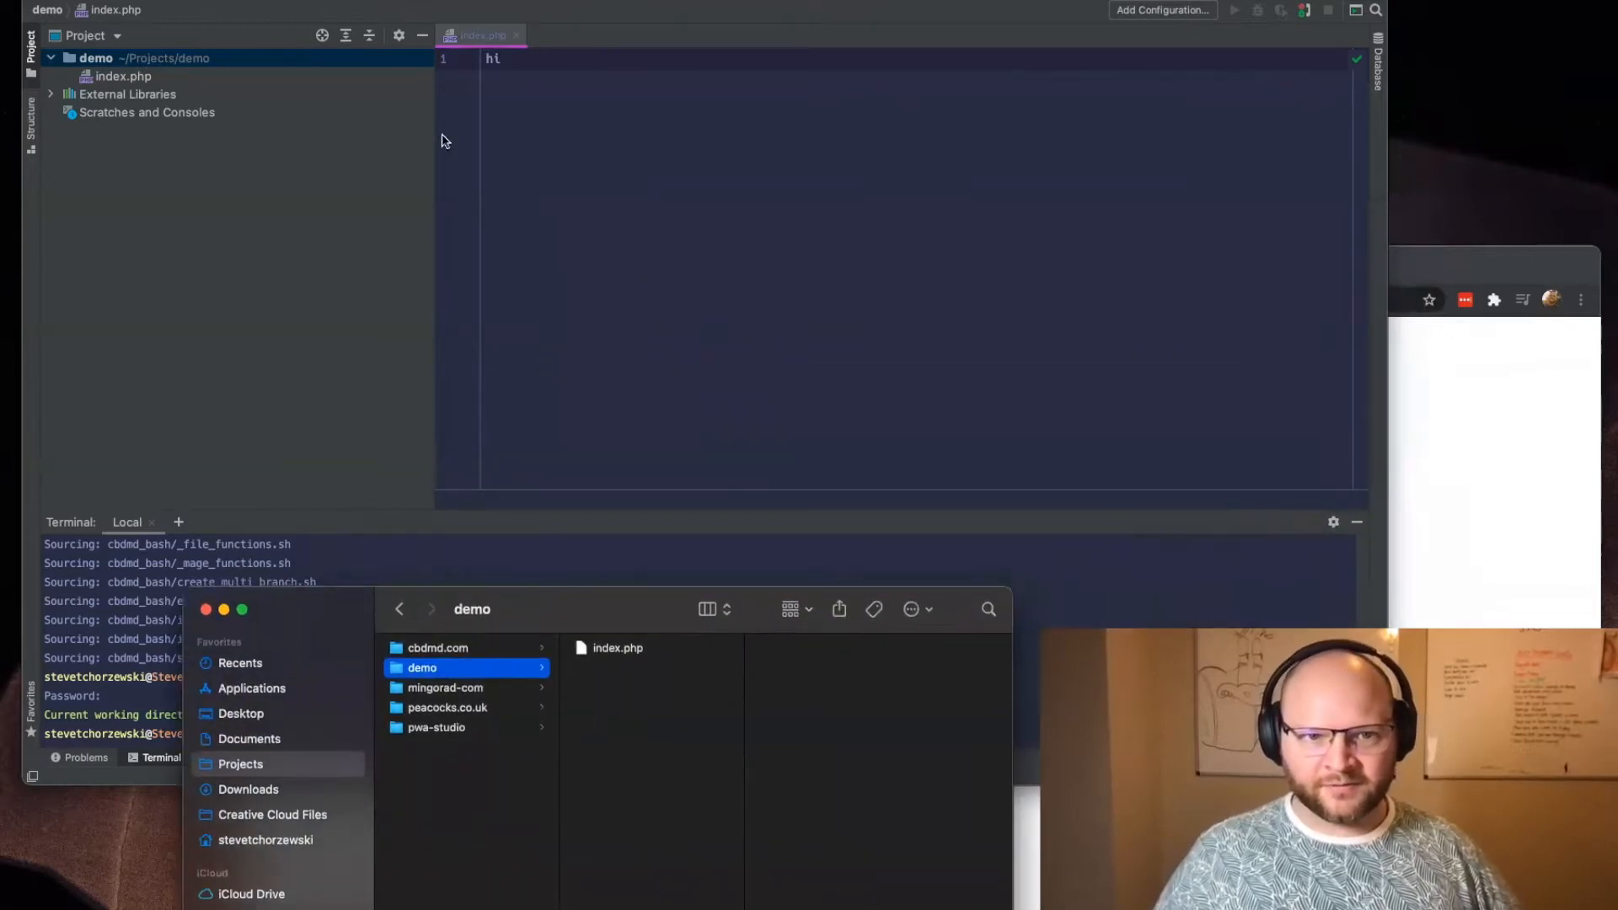
Step: Highlight the executed valet link demo command in the editor's terminal and bring the demo folder in Finder back into view
left_click(326, 55)
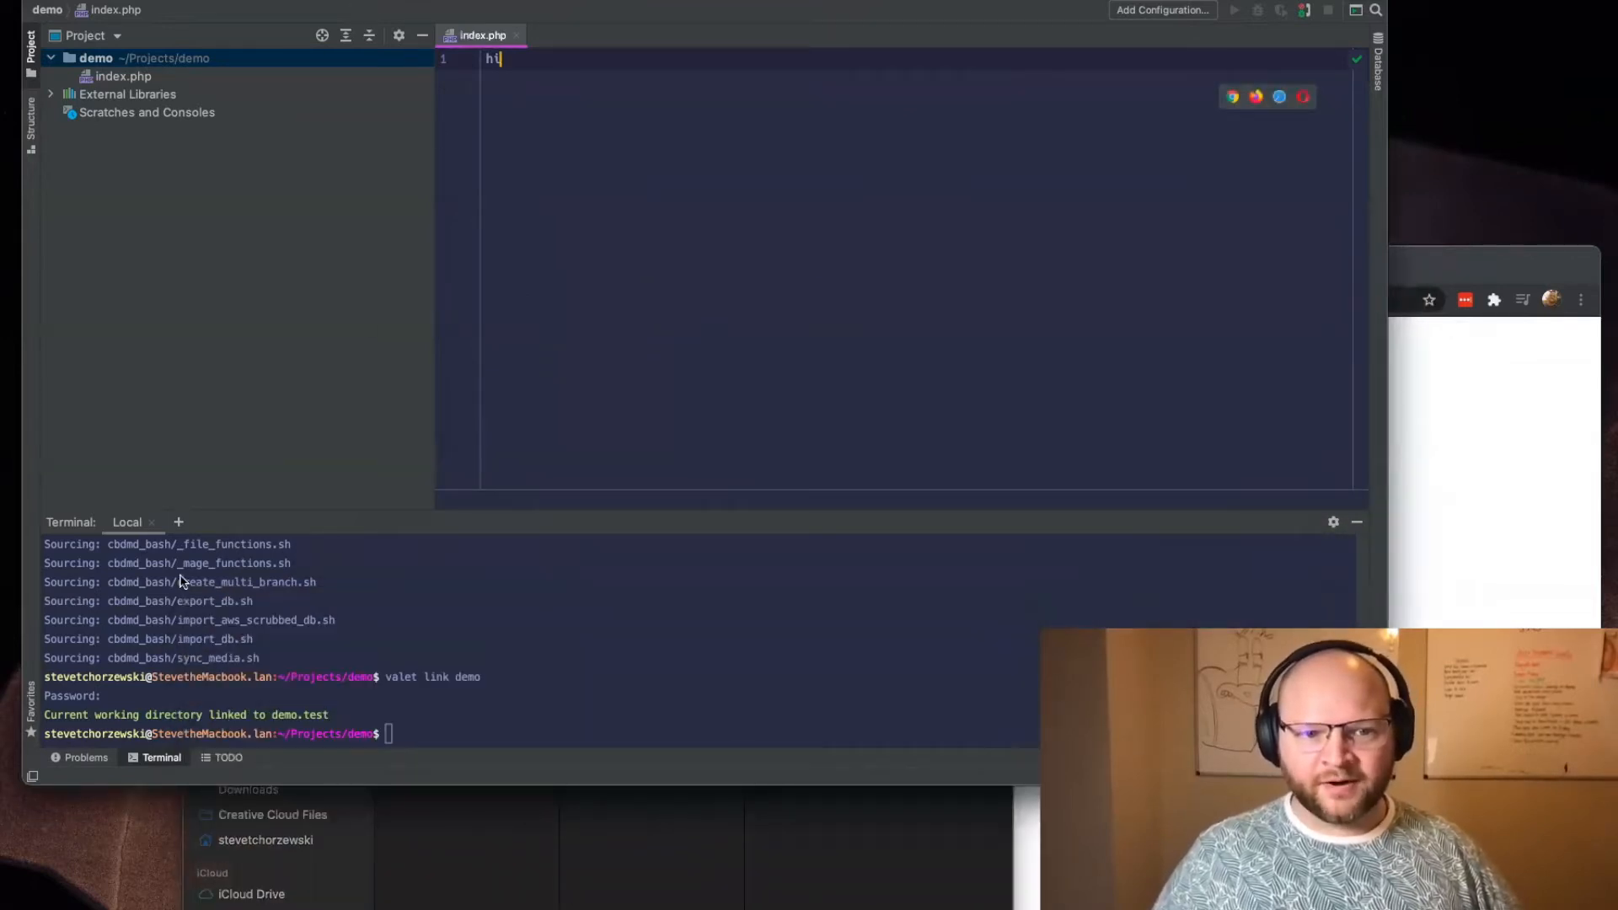
left_click_drag(386, 677, 485, 681)
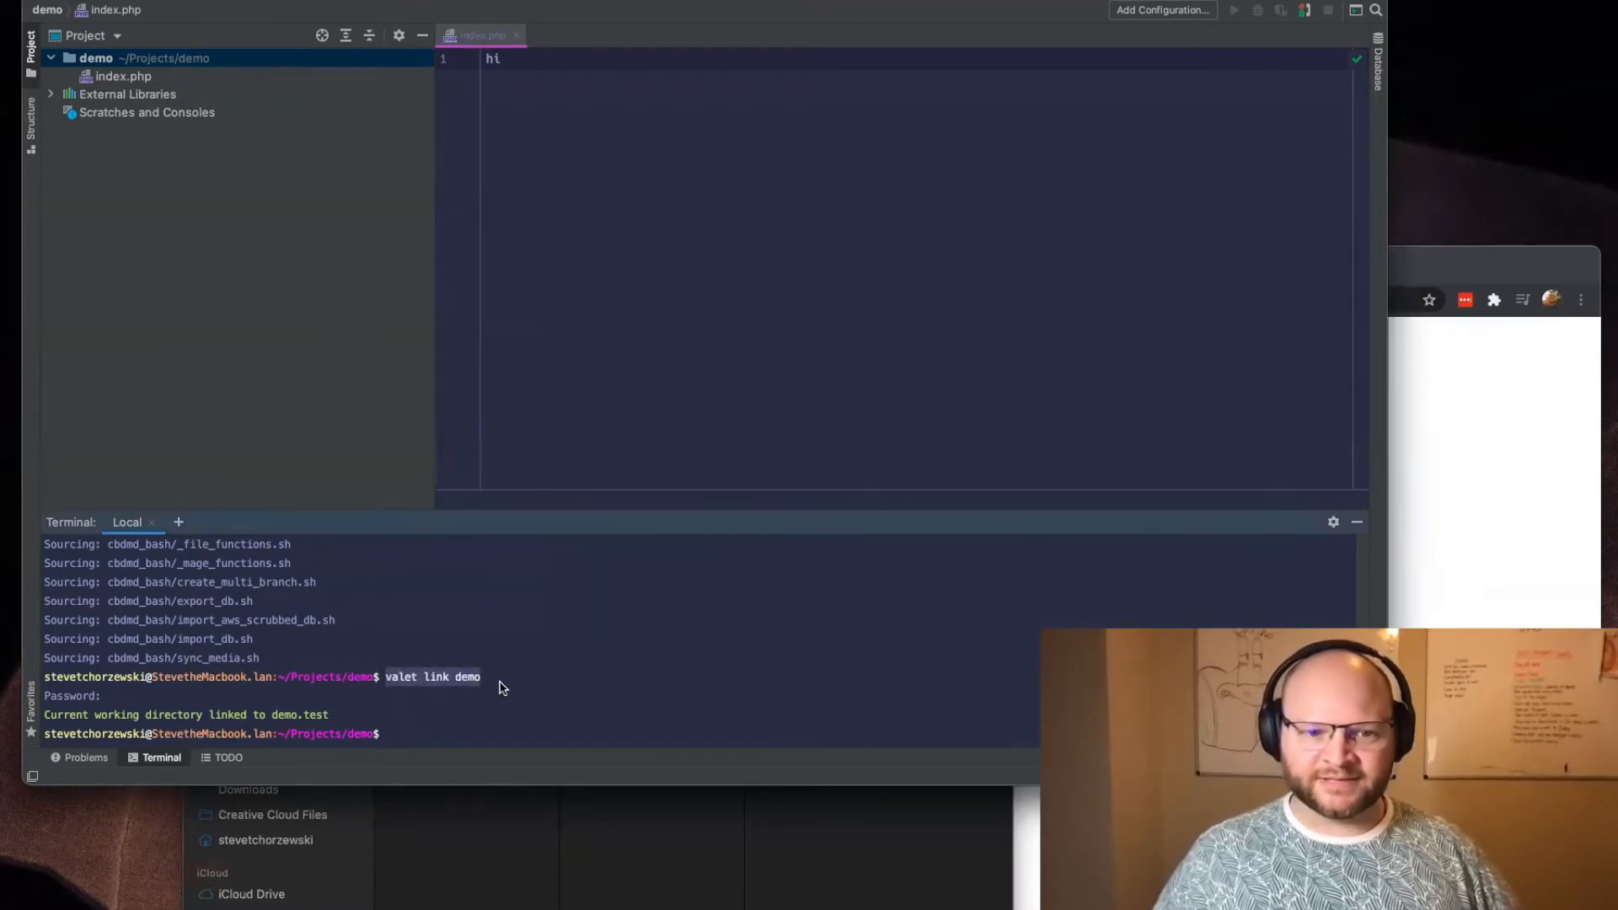
left_click(576, 819)
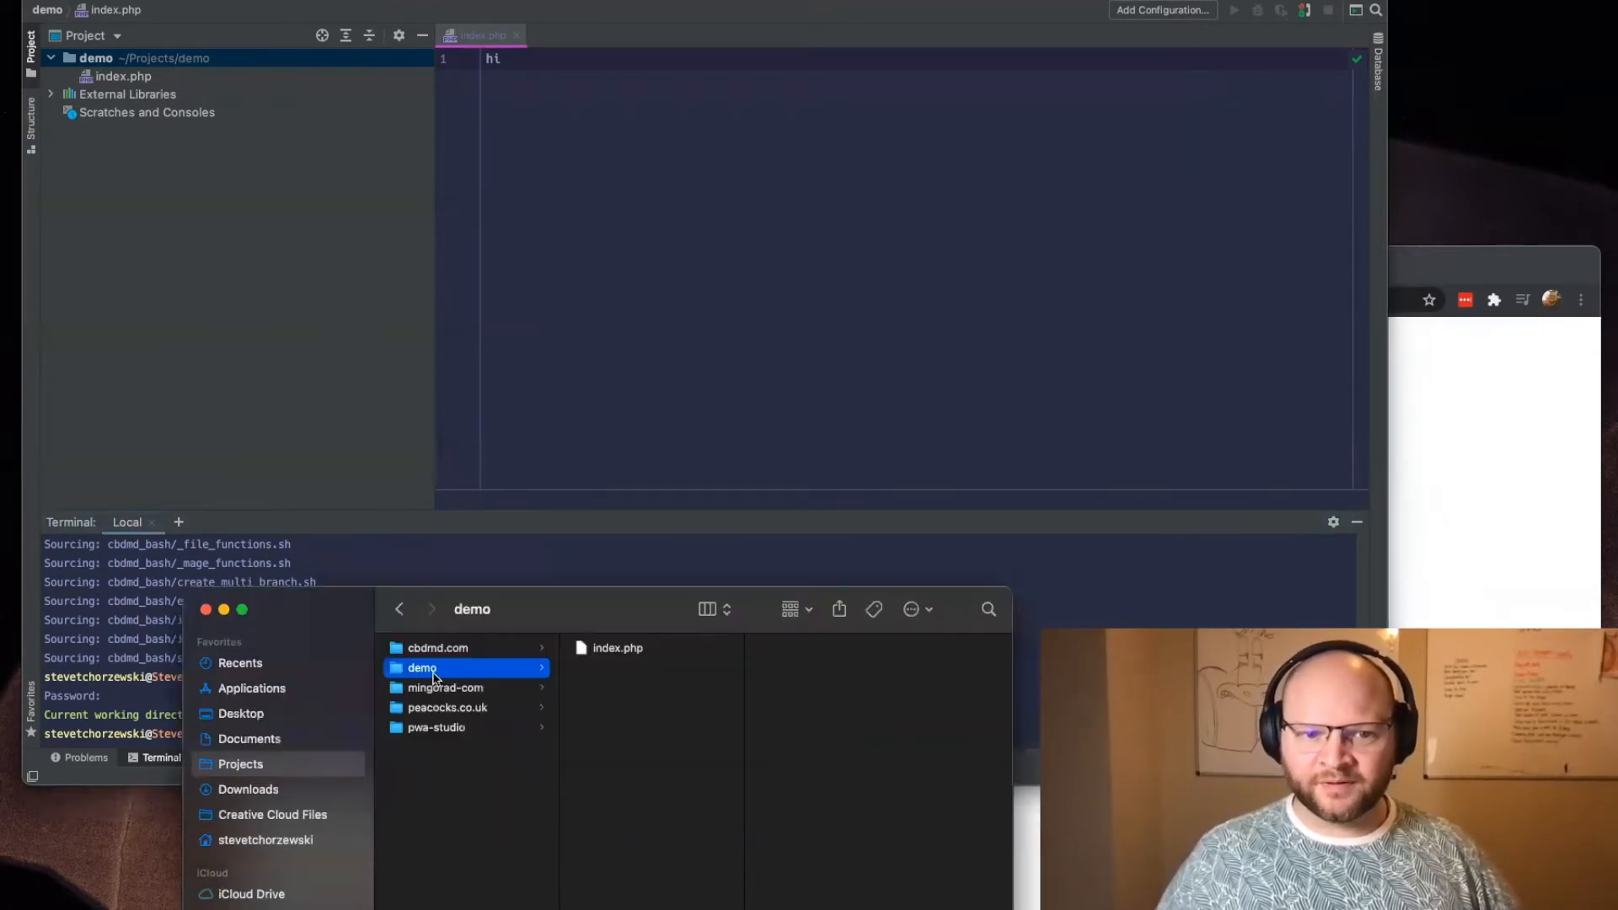
Step: Bring up the demo.test site in the browser, point out its address, and return to index.php in the code editor
left_click(1232, 96)
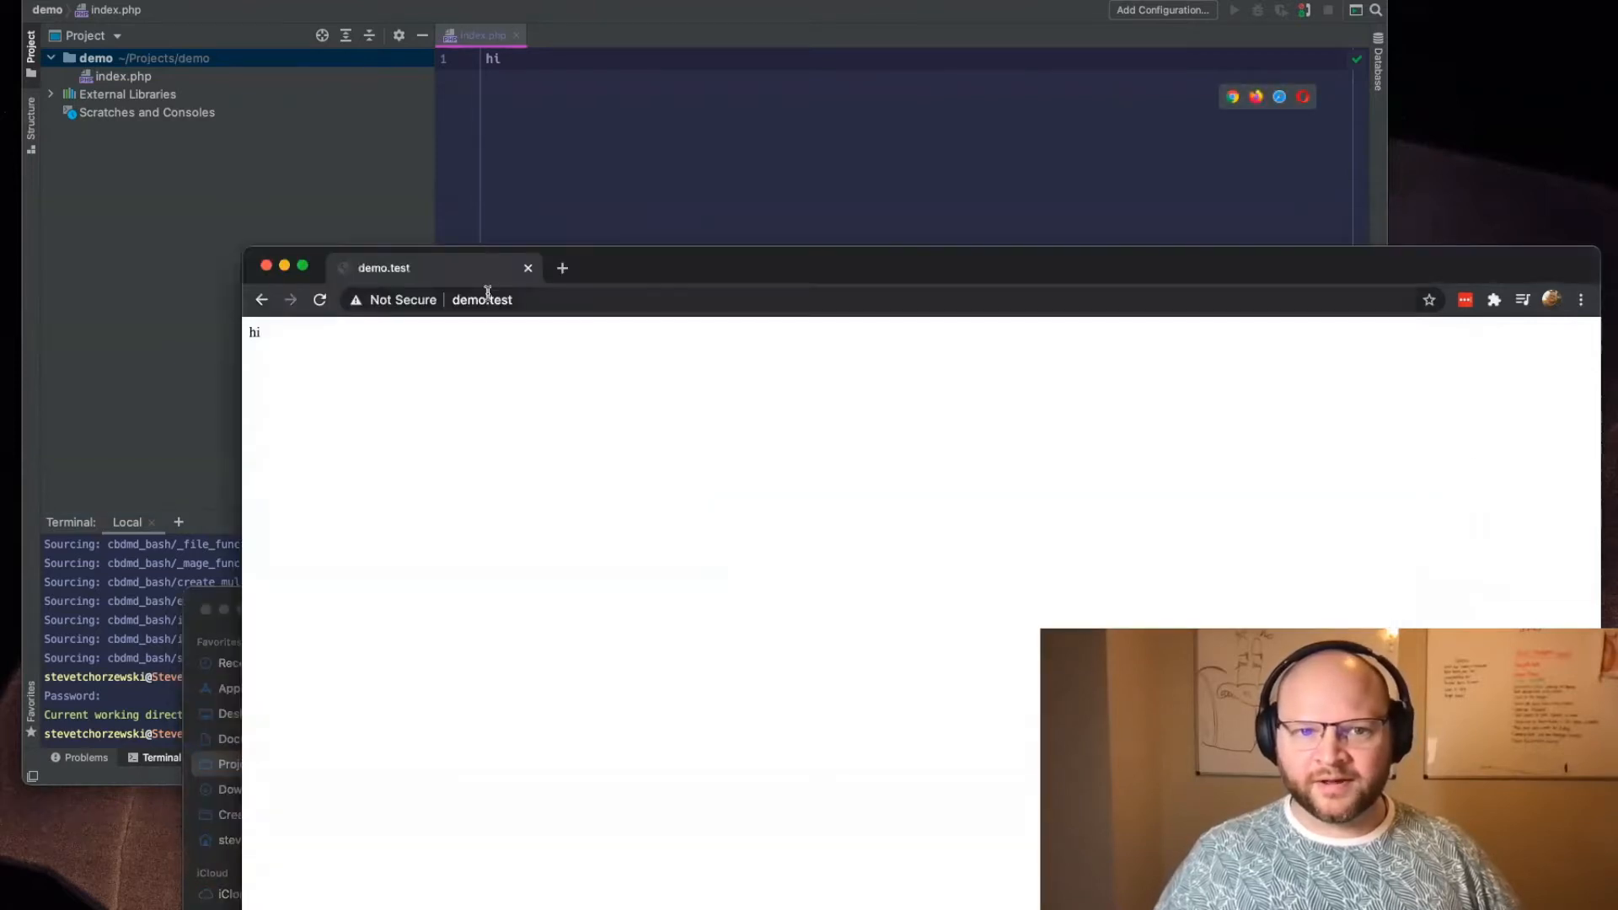
left_click_drag(765, 274, 679, 72)
left_click(447, 99)
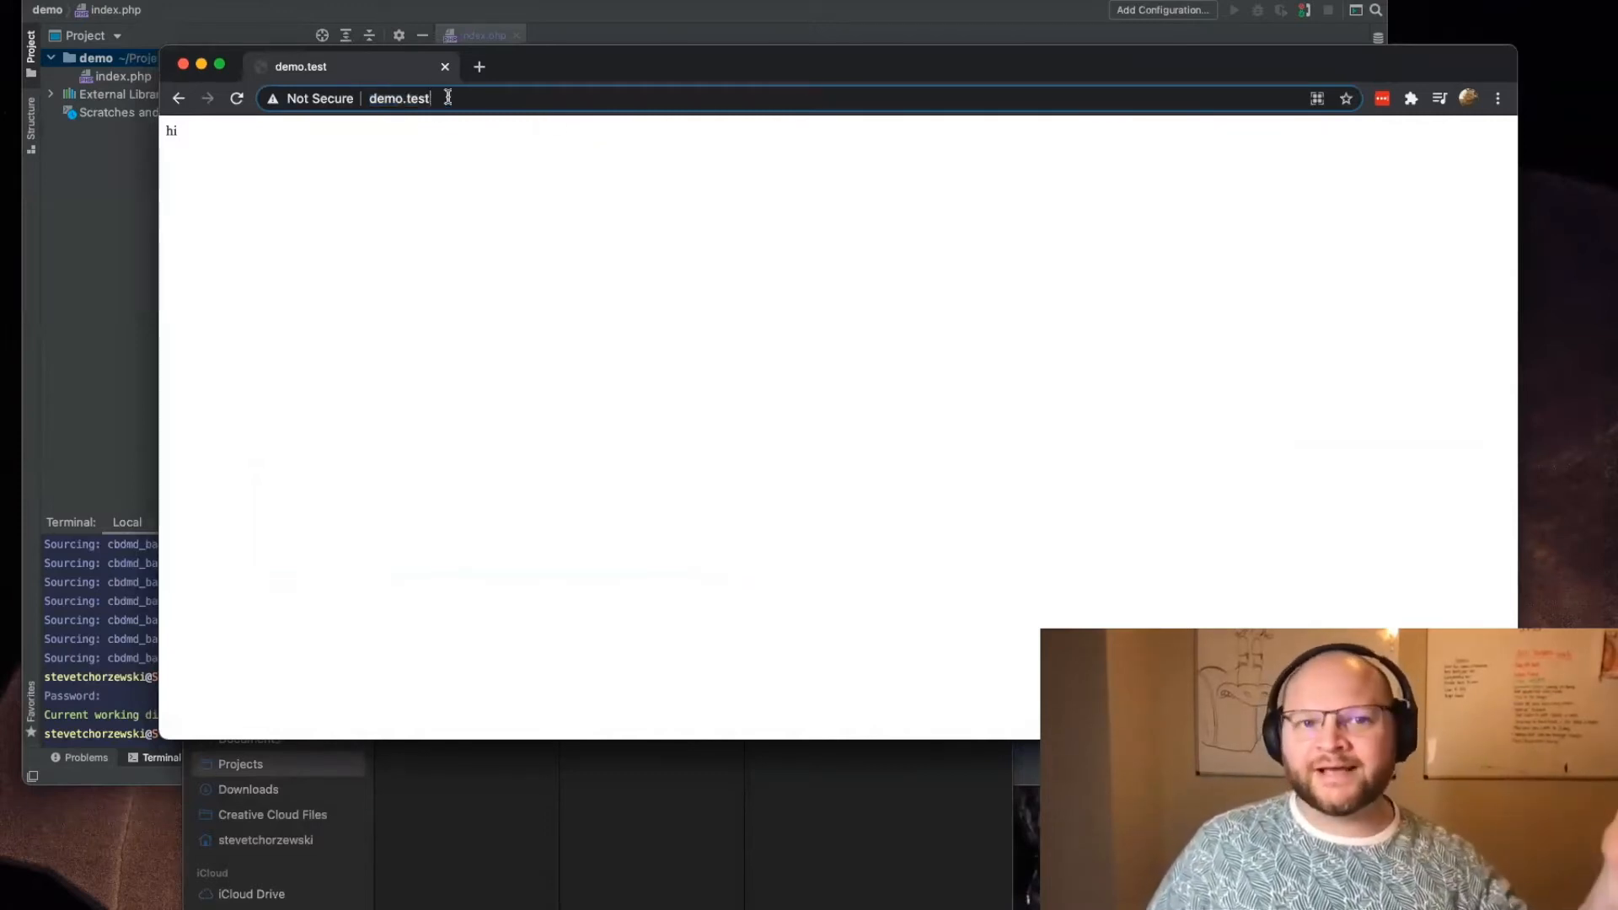
left_click(592, 101)
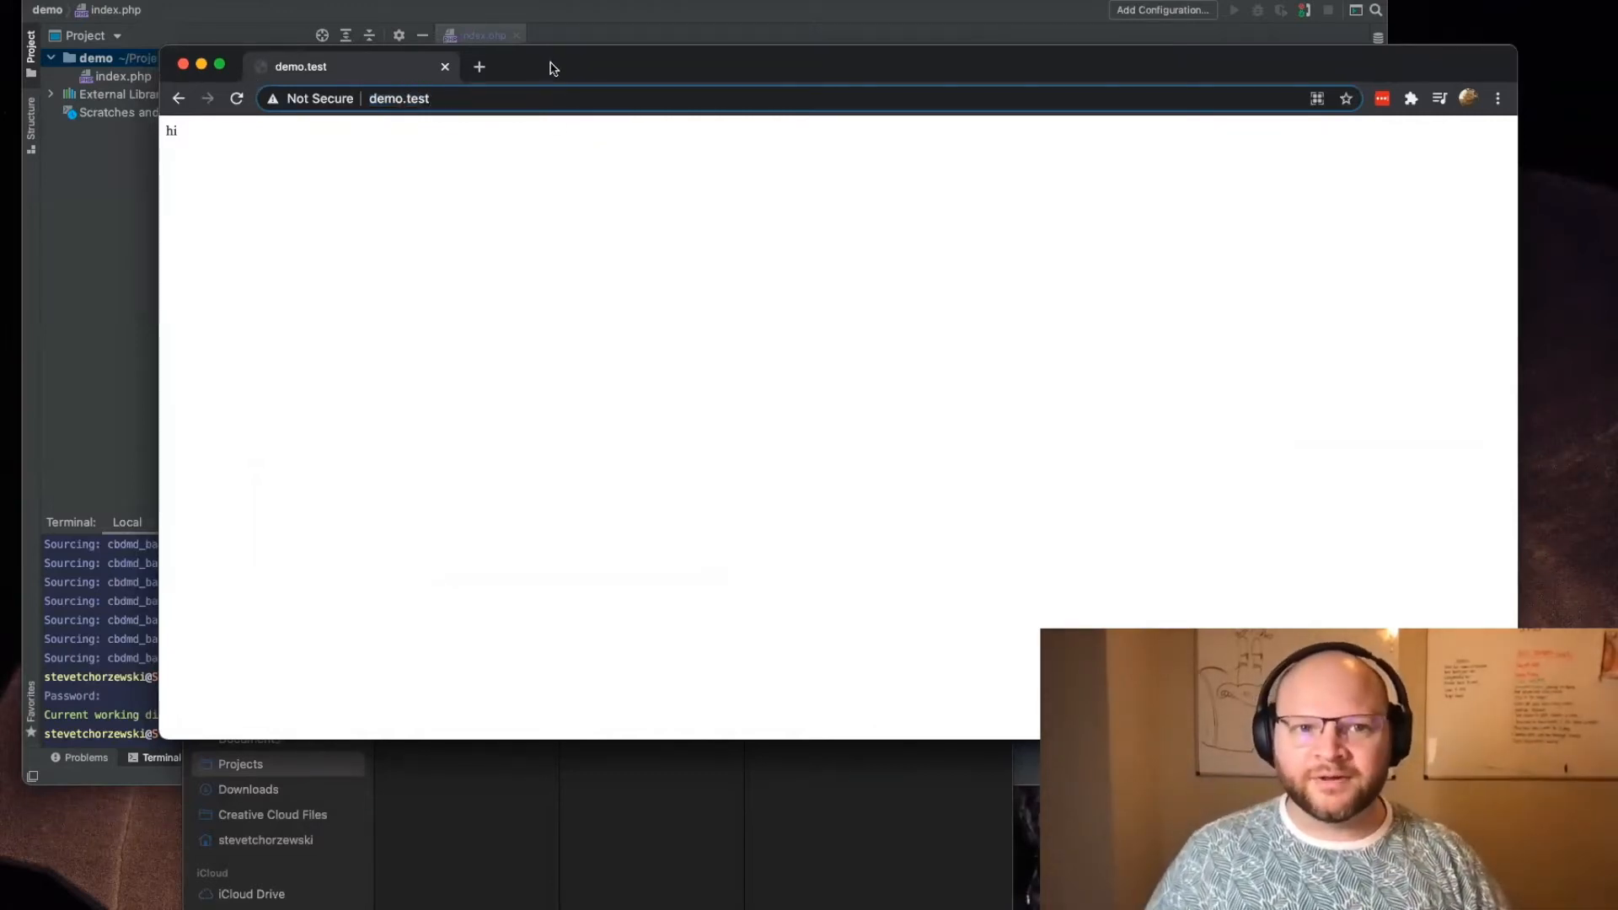
left_click_drag(552, 62, 615, 226)
left_click(651, 105)
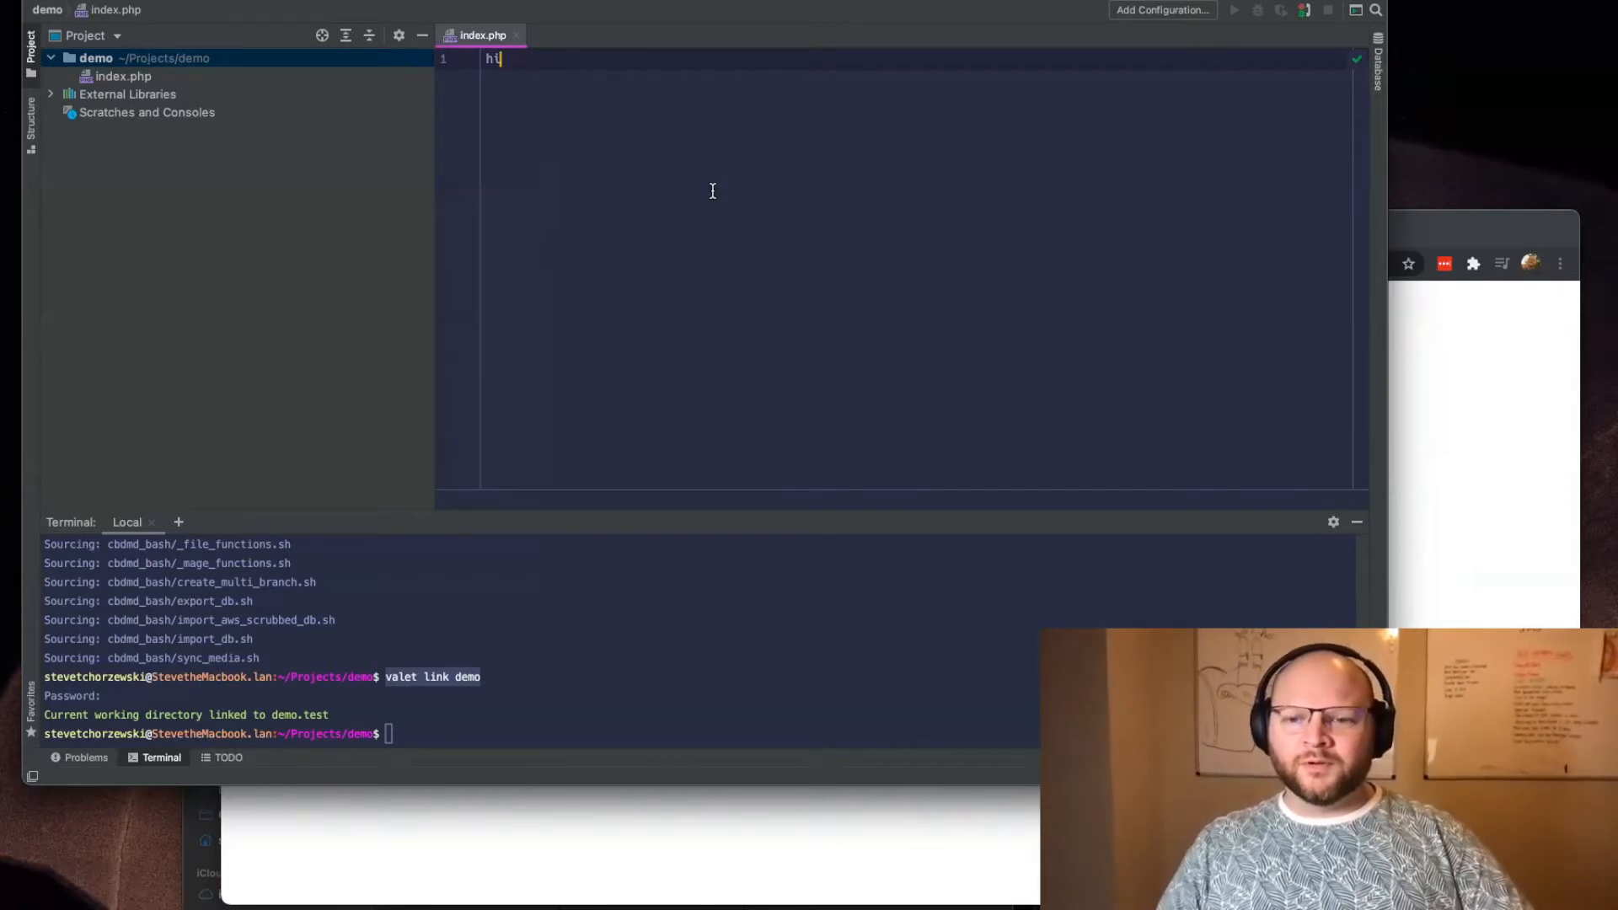
Step: Search Google for "valet plus" in a new browser tab and look through the results for Valet+ documentation
left_click(1459, 253)
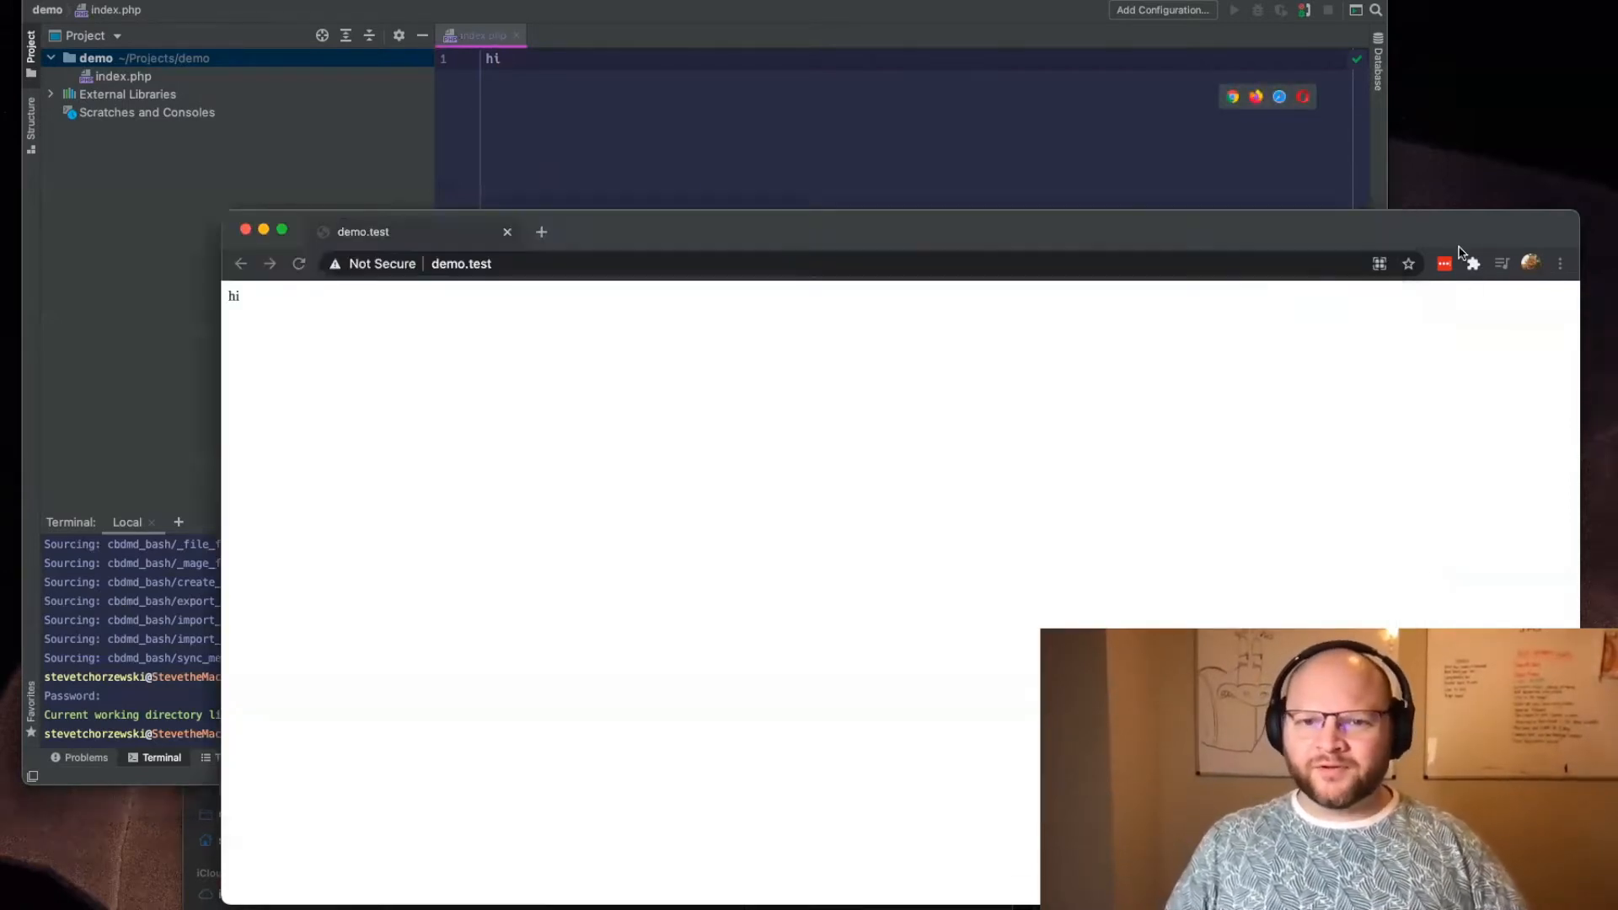
left_click(540, 232)
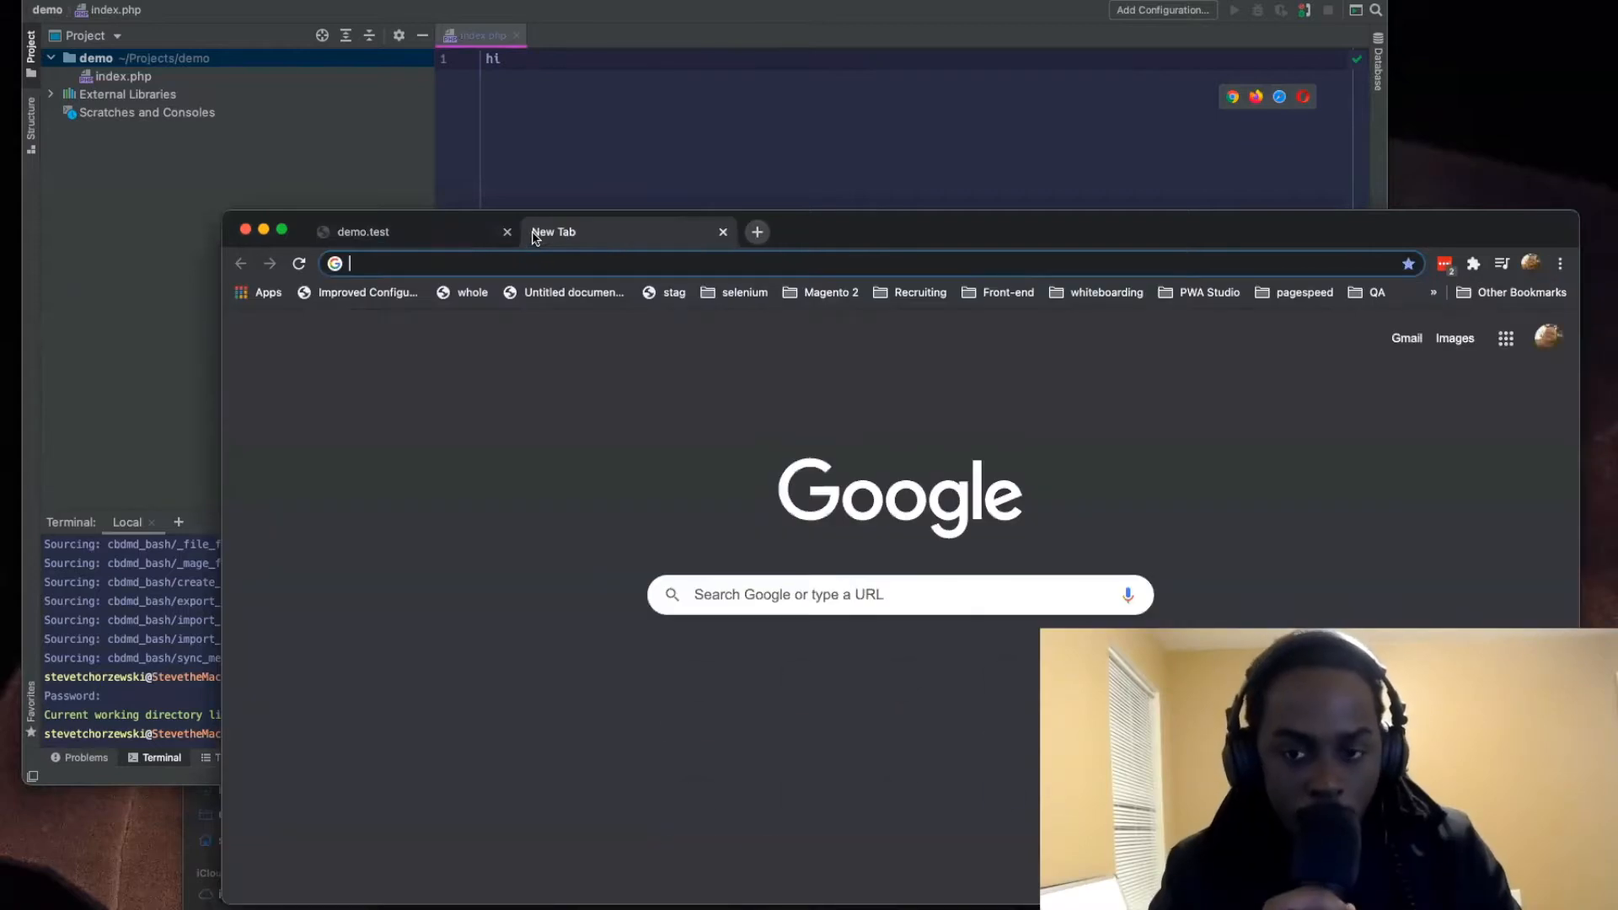
type("valet")
key("Return")
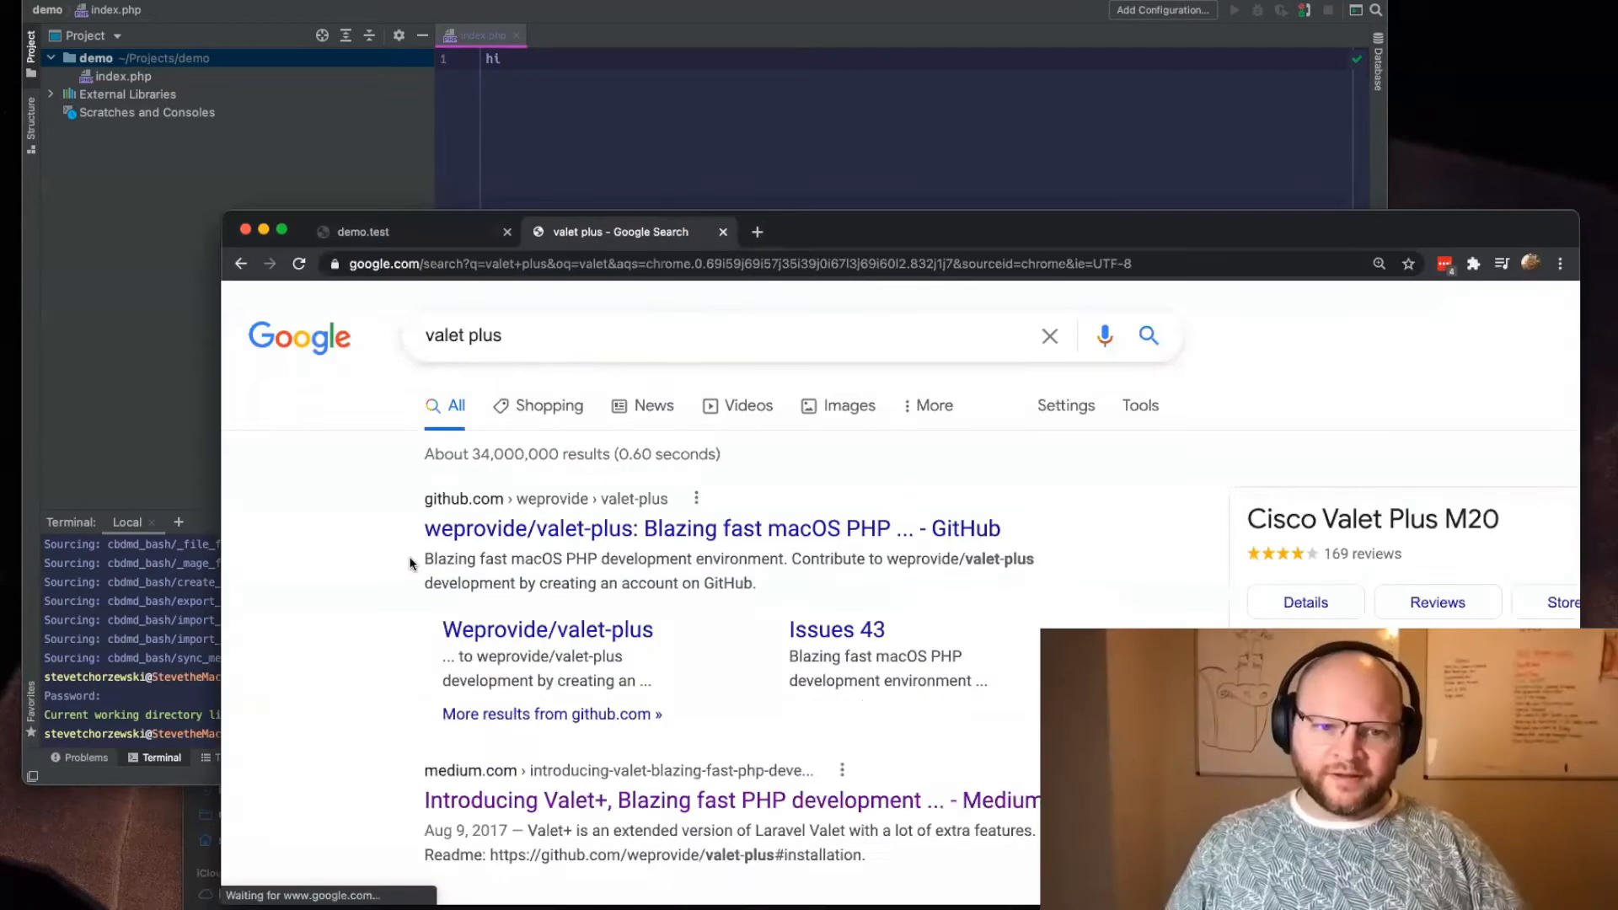
scroll(323, 582, "down", 3)
scroll(323, 582, "down", 5)
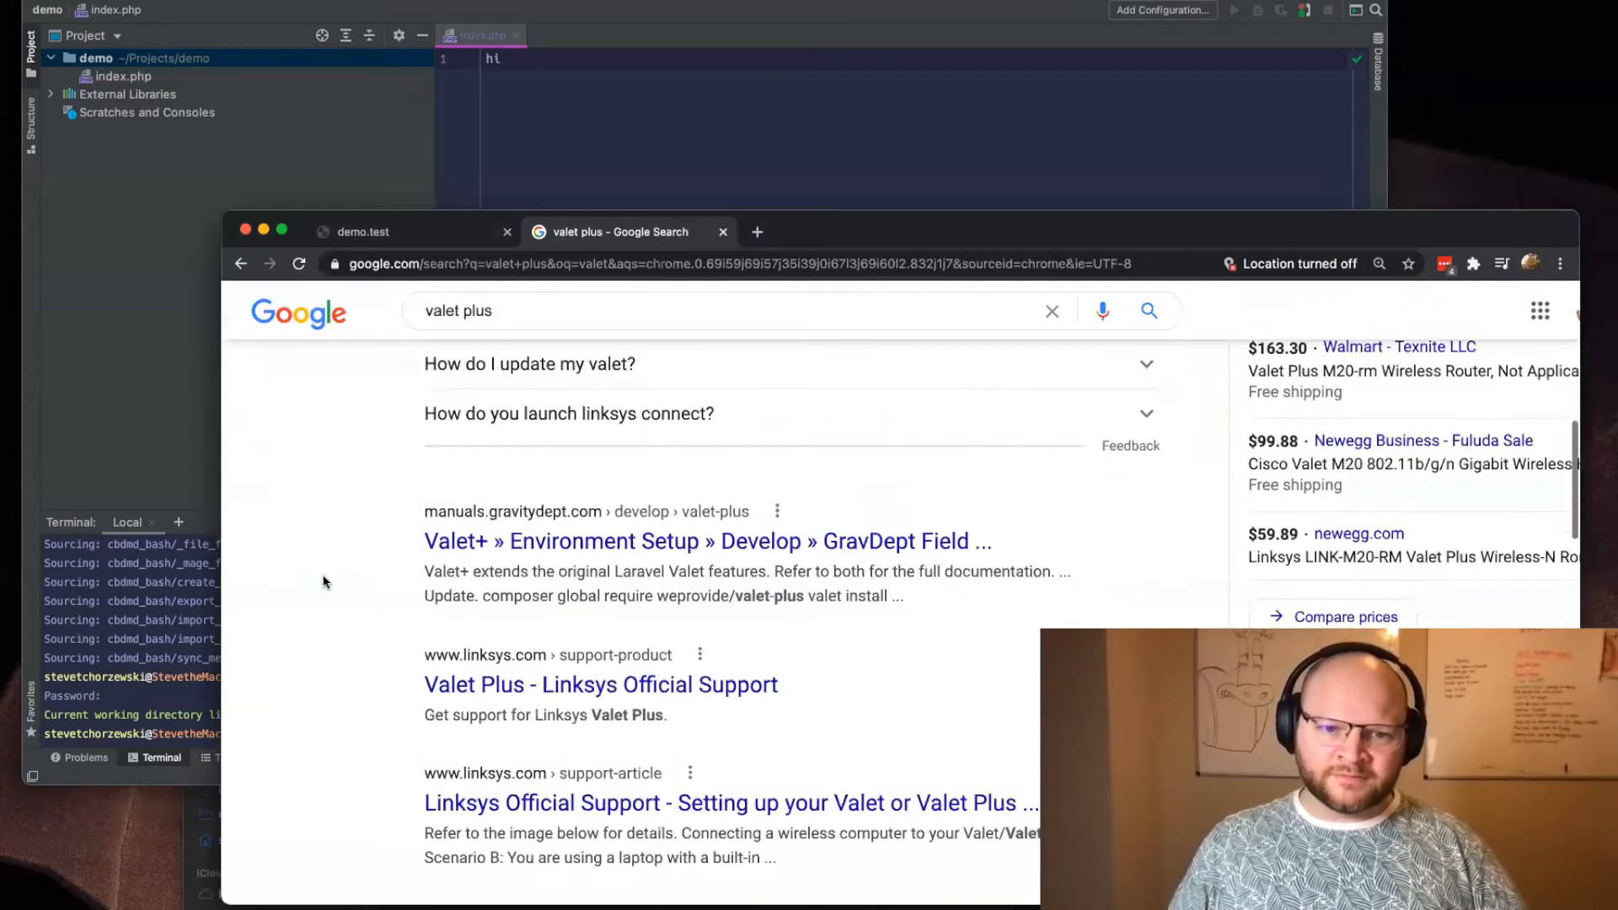
left_click_drag(955, 221, 802, 32)
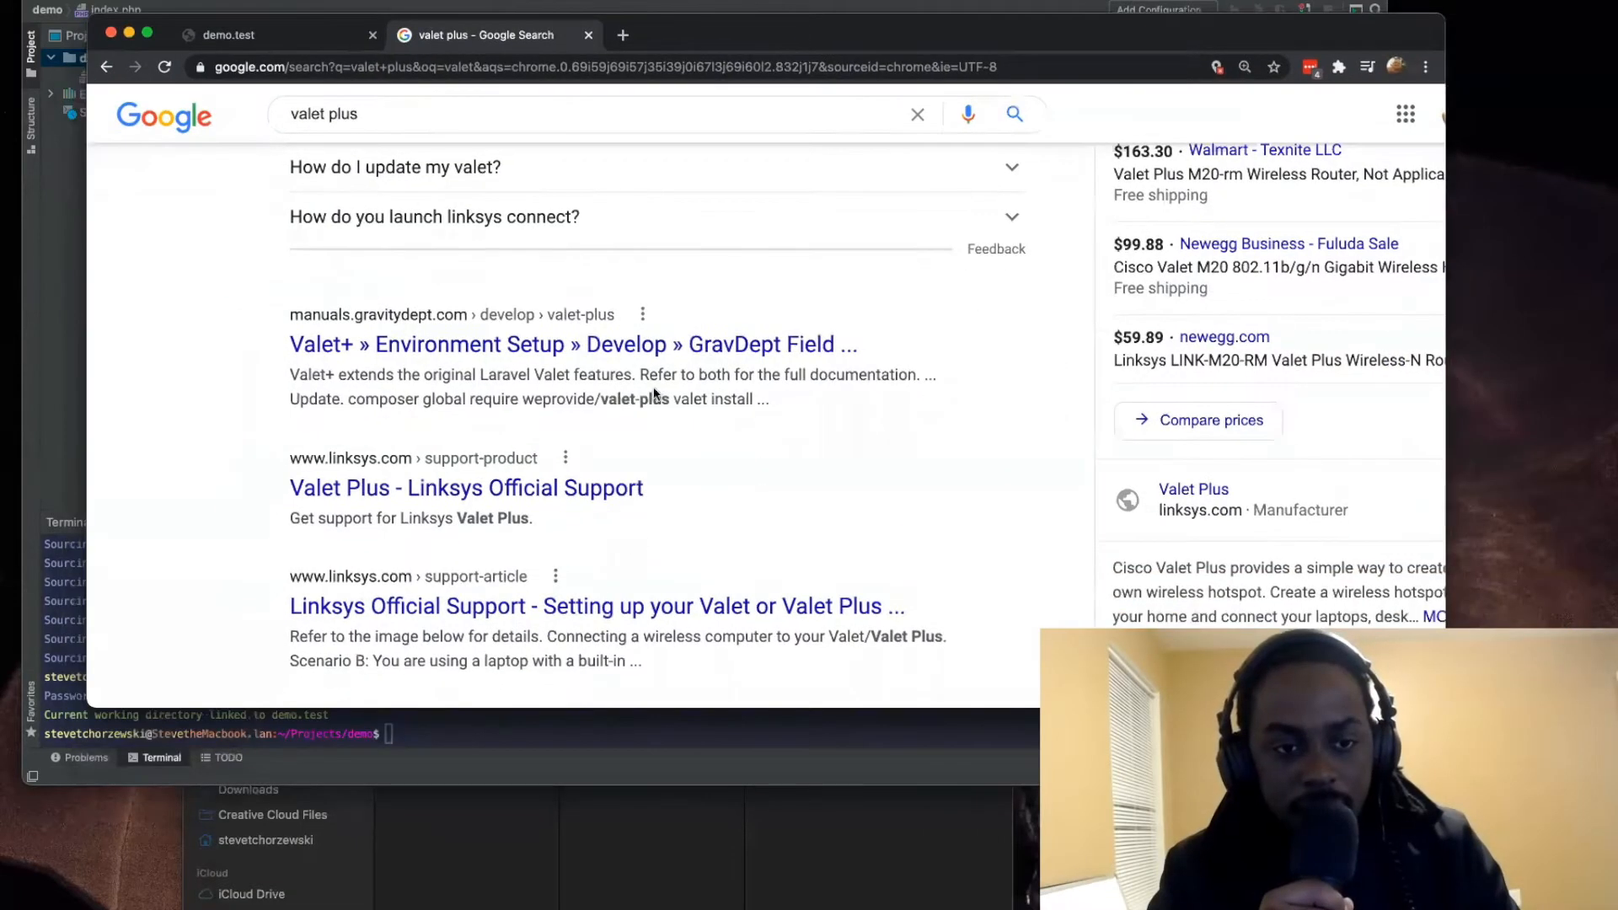
left_click(480, 503)
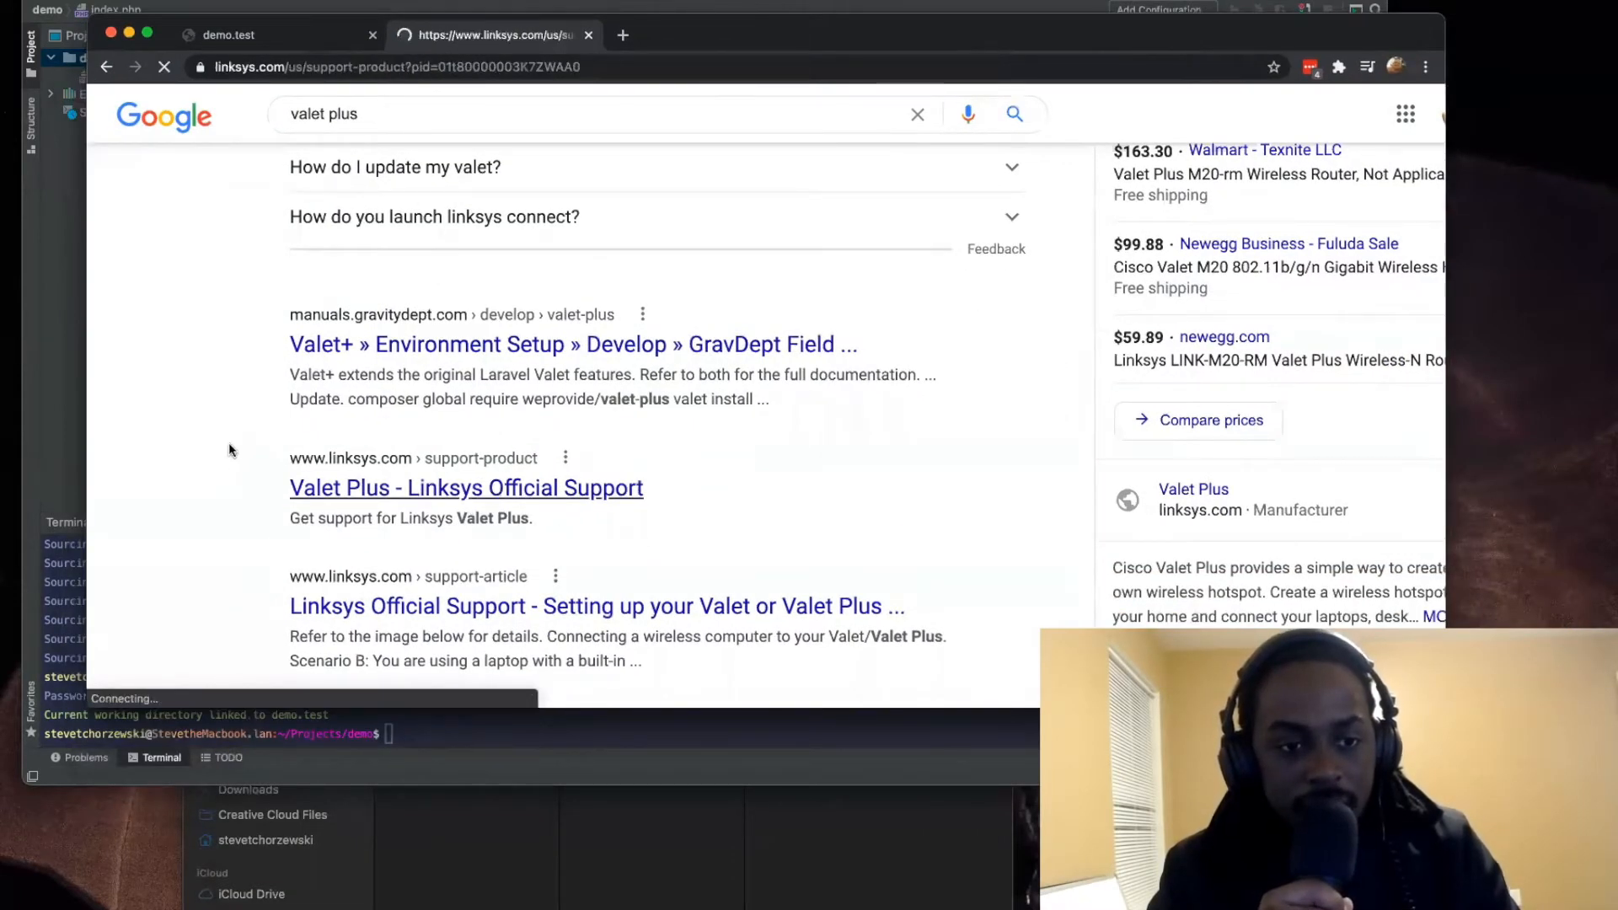
scroll(393, 427, "down", 5)
scroll(393, 426, "down", 10)
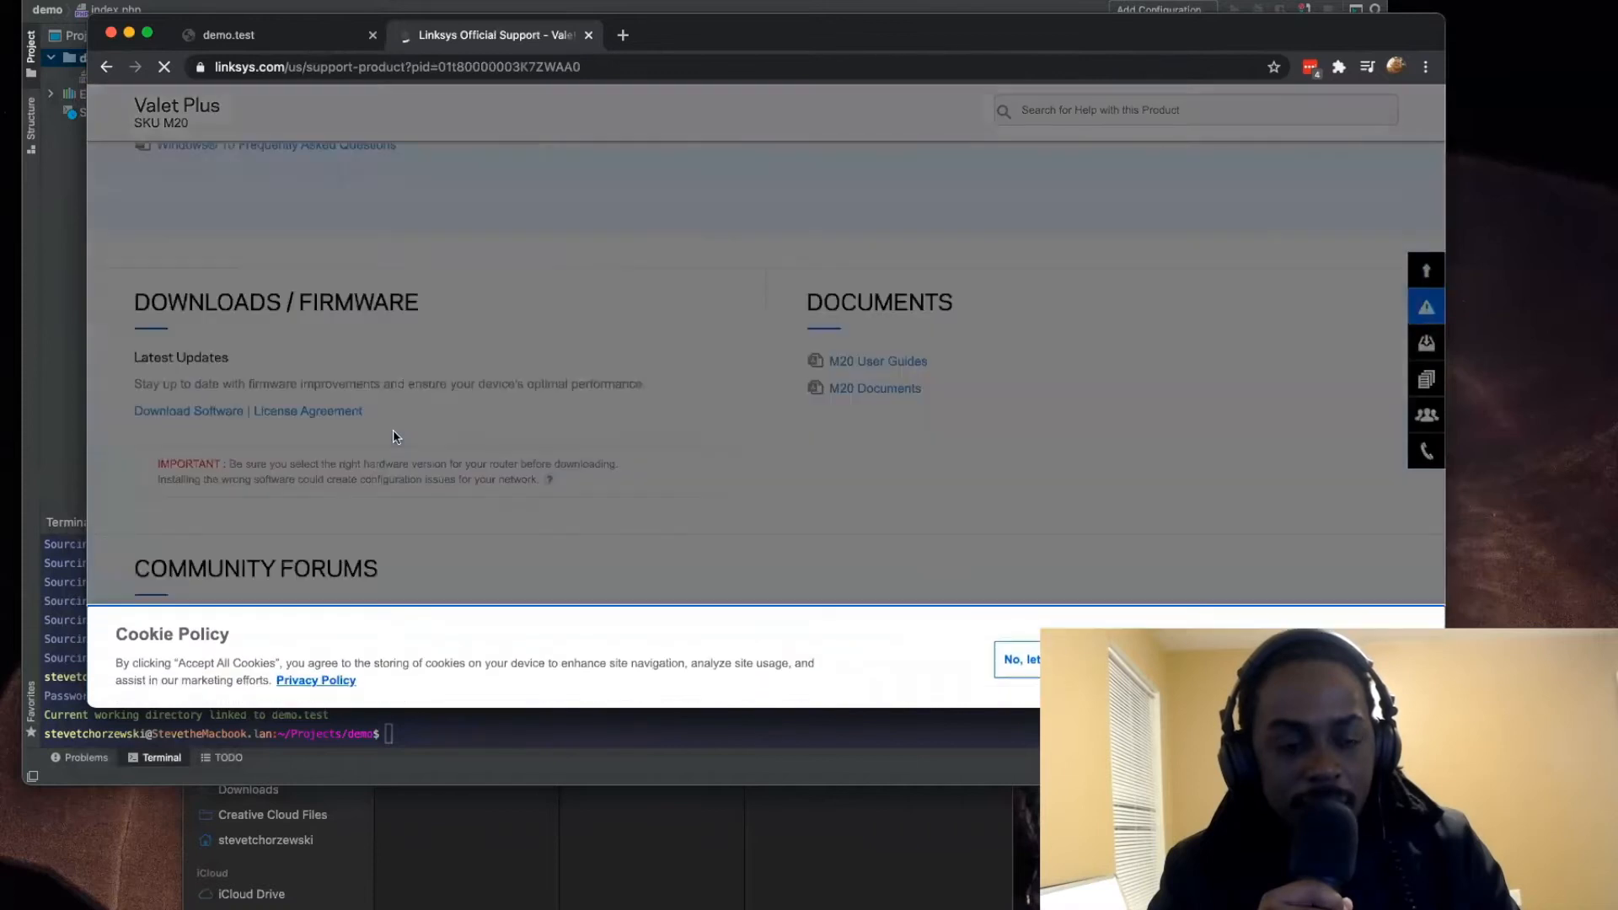
left_click(113, 73)
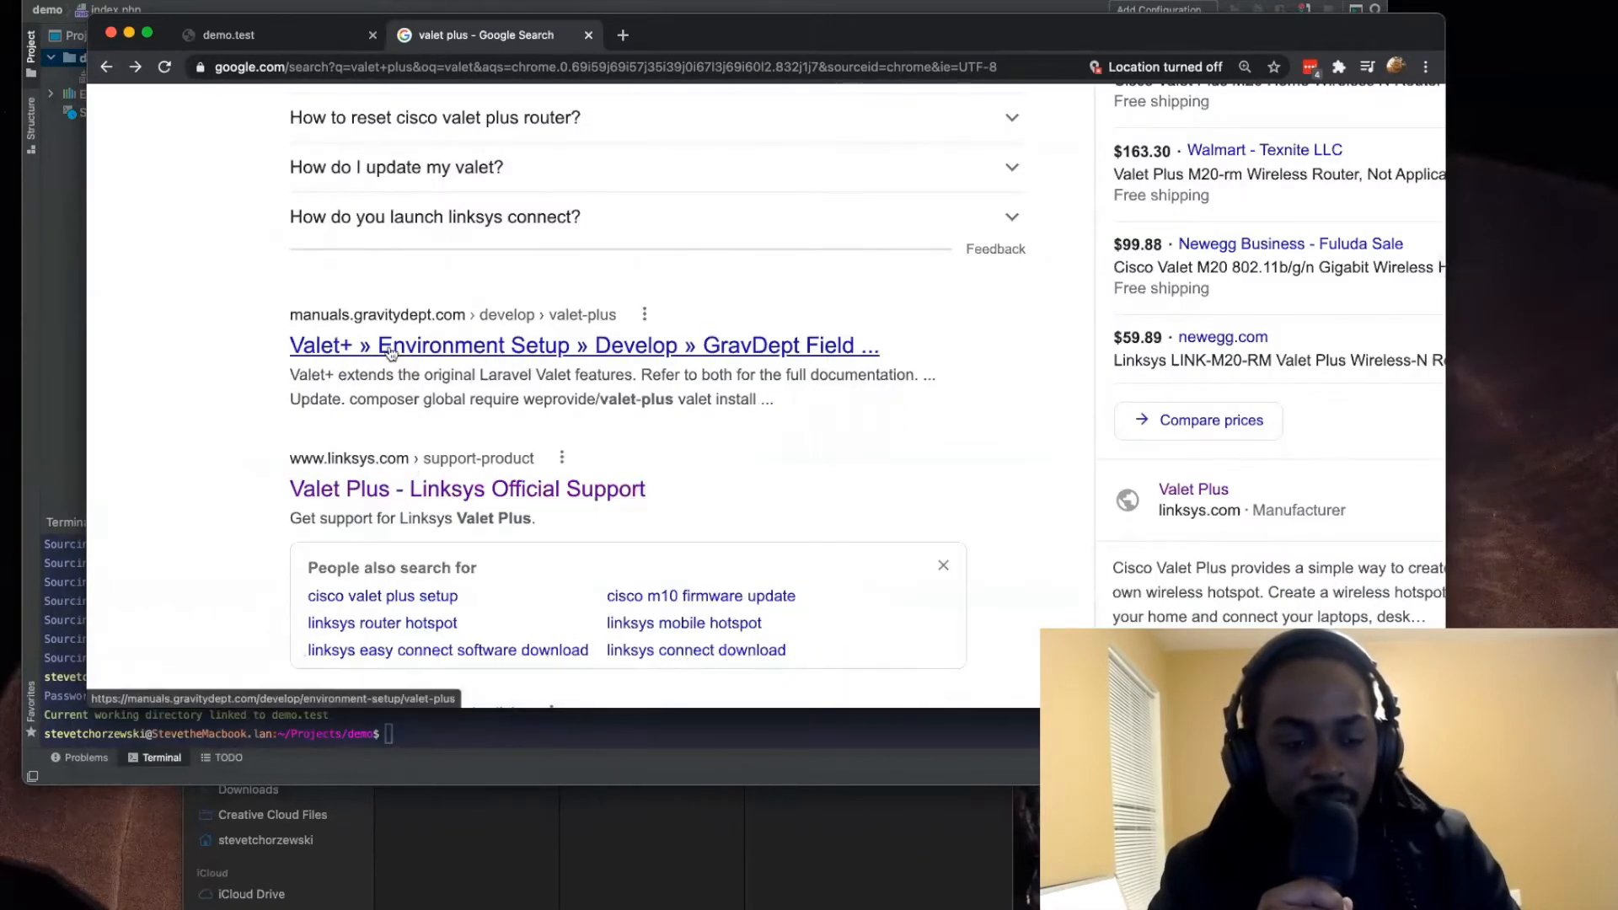
Step: Open the GravDept Valet+ environment setup manual from the search results and highlight "blazing fast" in its introduction
left_click(385, 345)
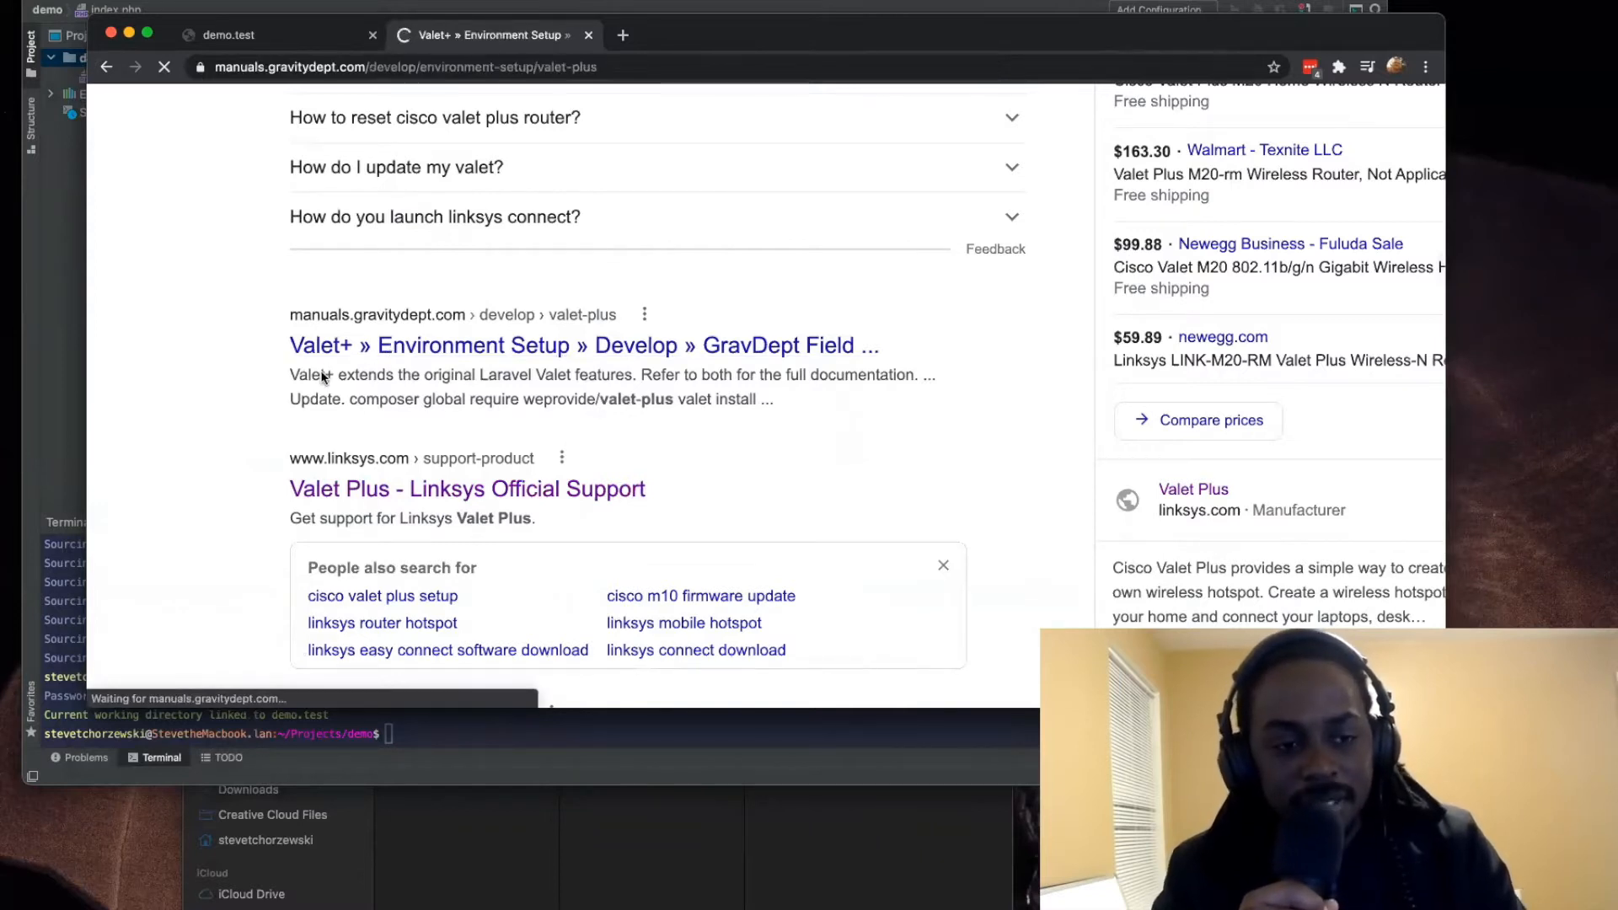
scroll(684, 393, "down", 3)
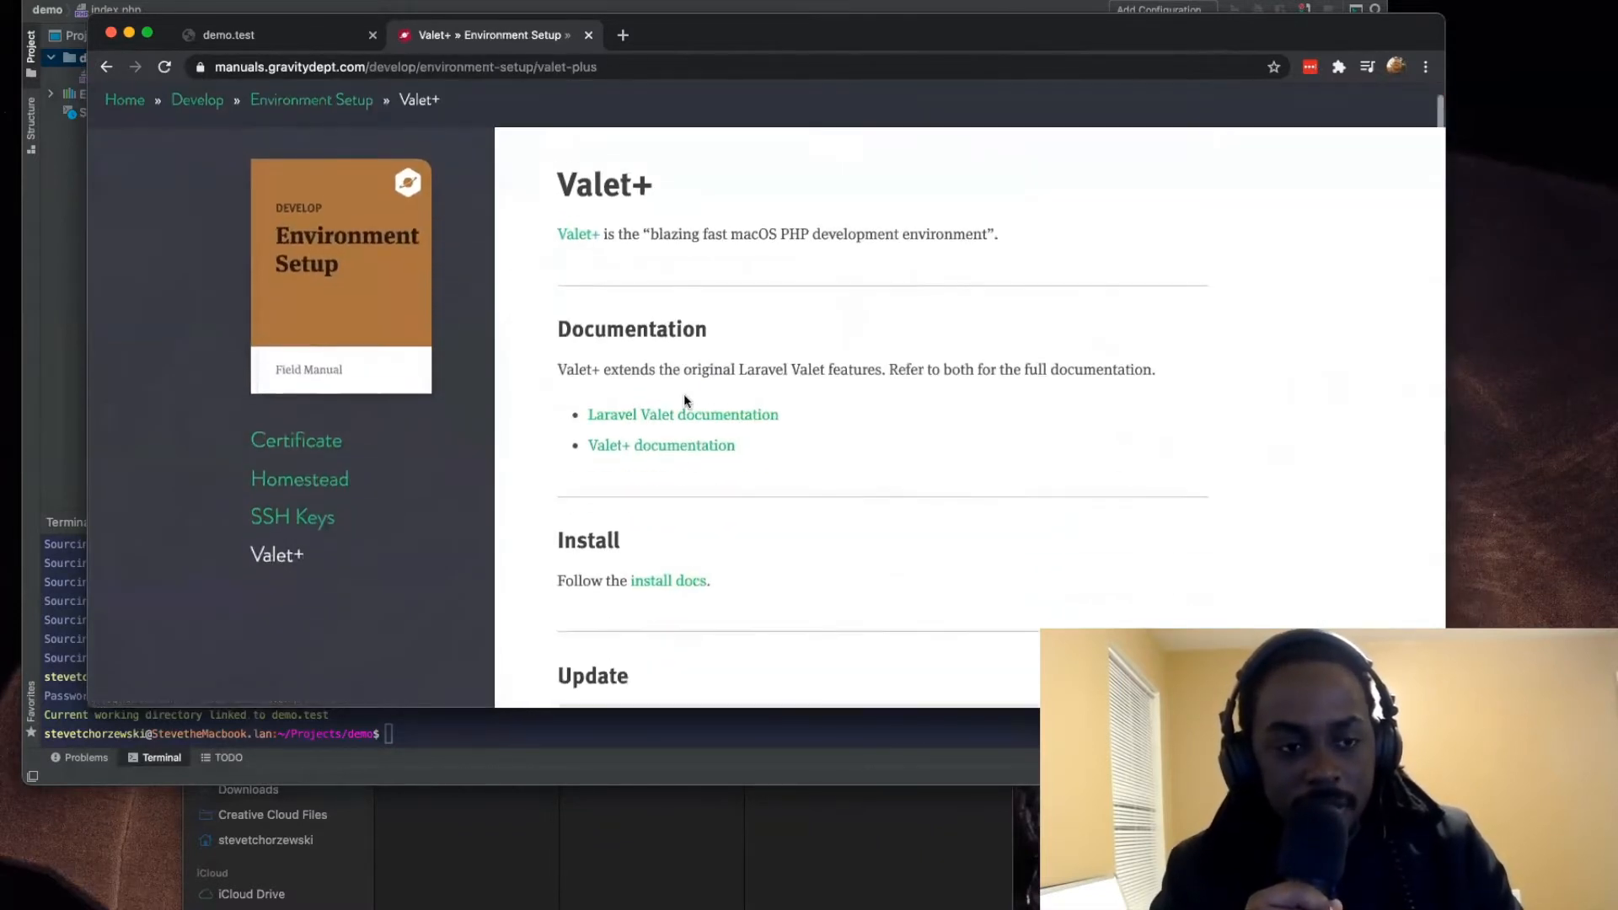
left_click_drag(982, 222, 649, 220)
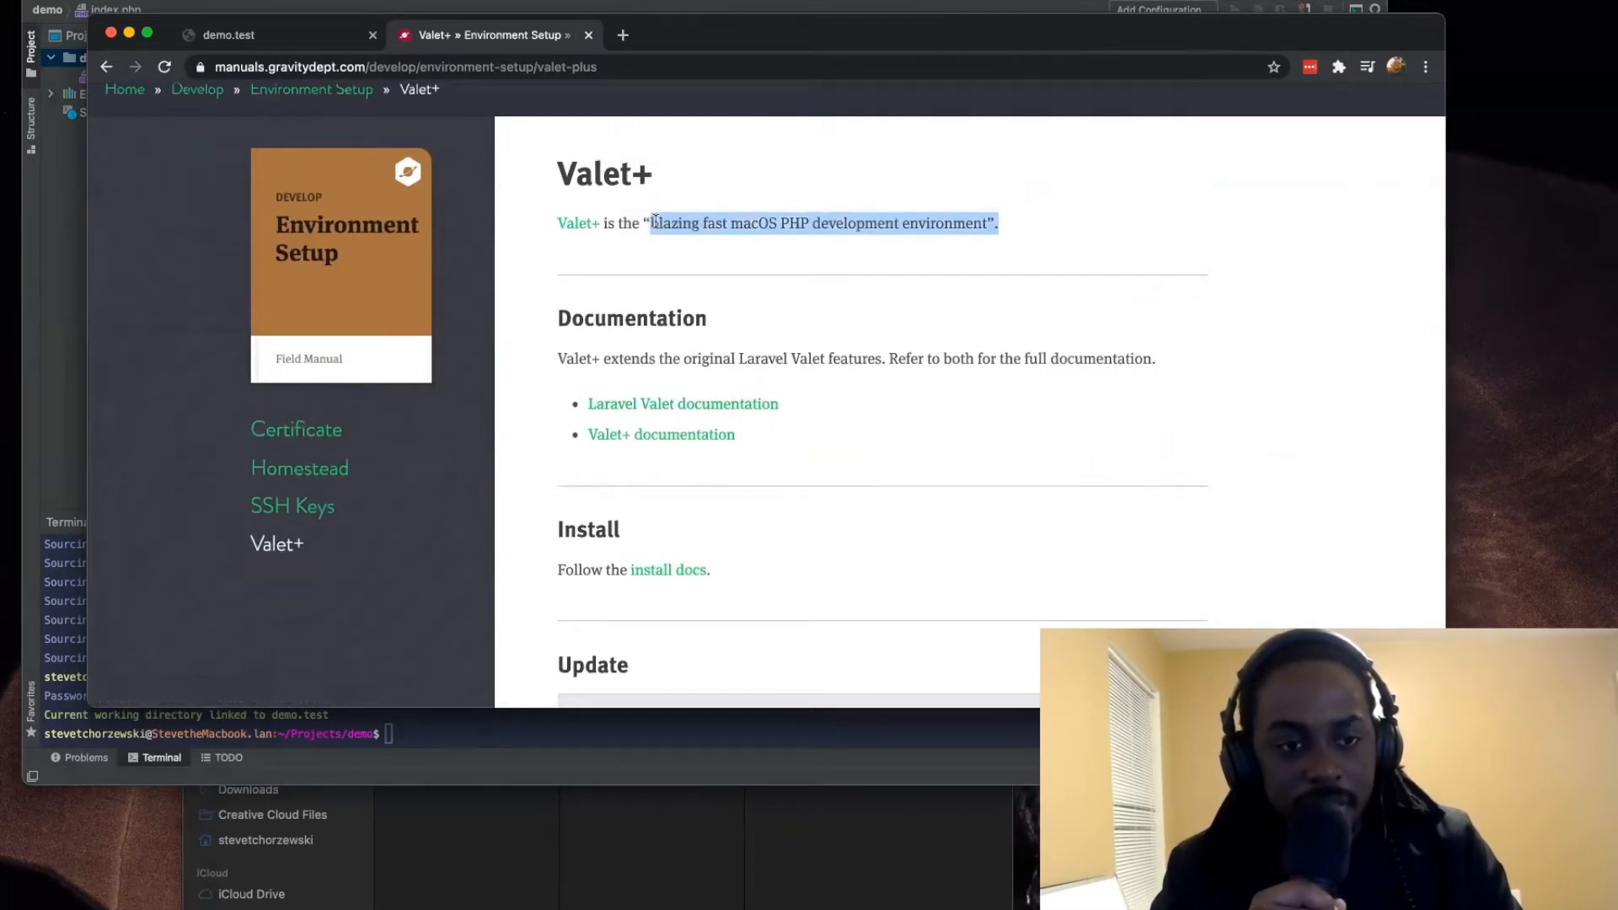
left_click(734, 248)
scroll(655, 223, "down", 1)
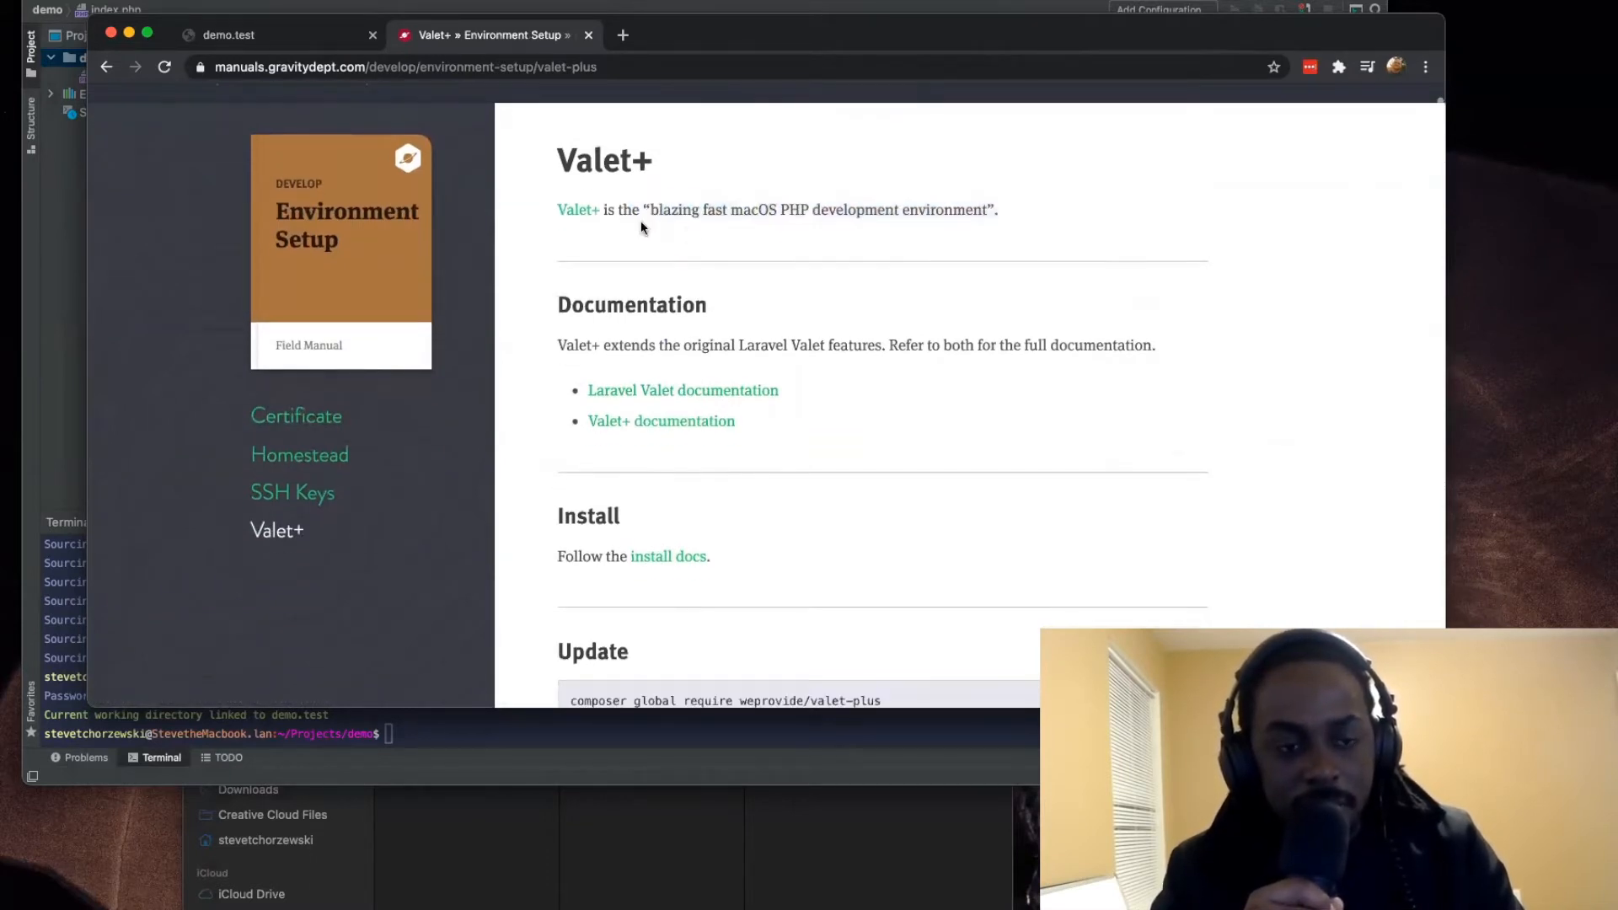
left_click_drag(734, 211, 650, 211)
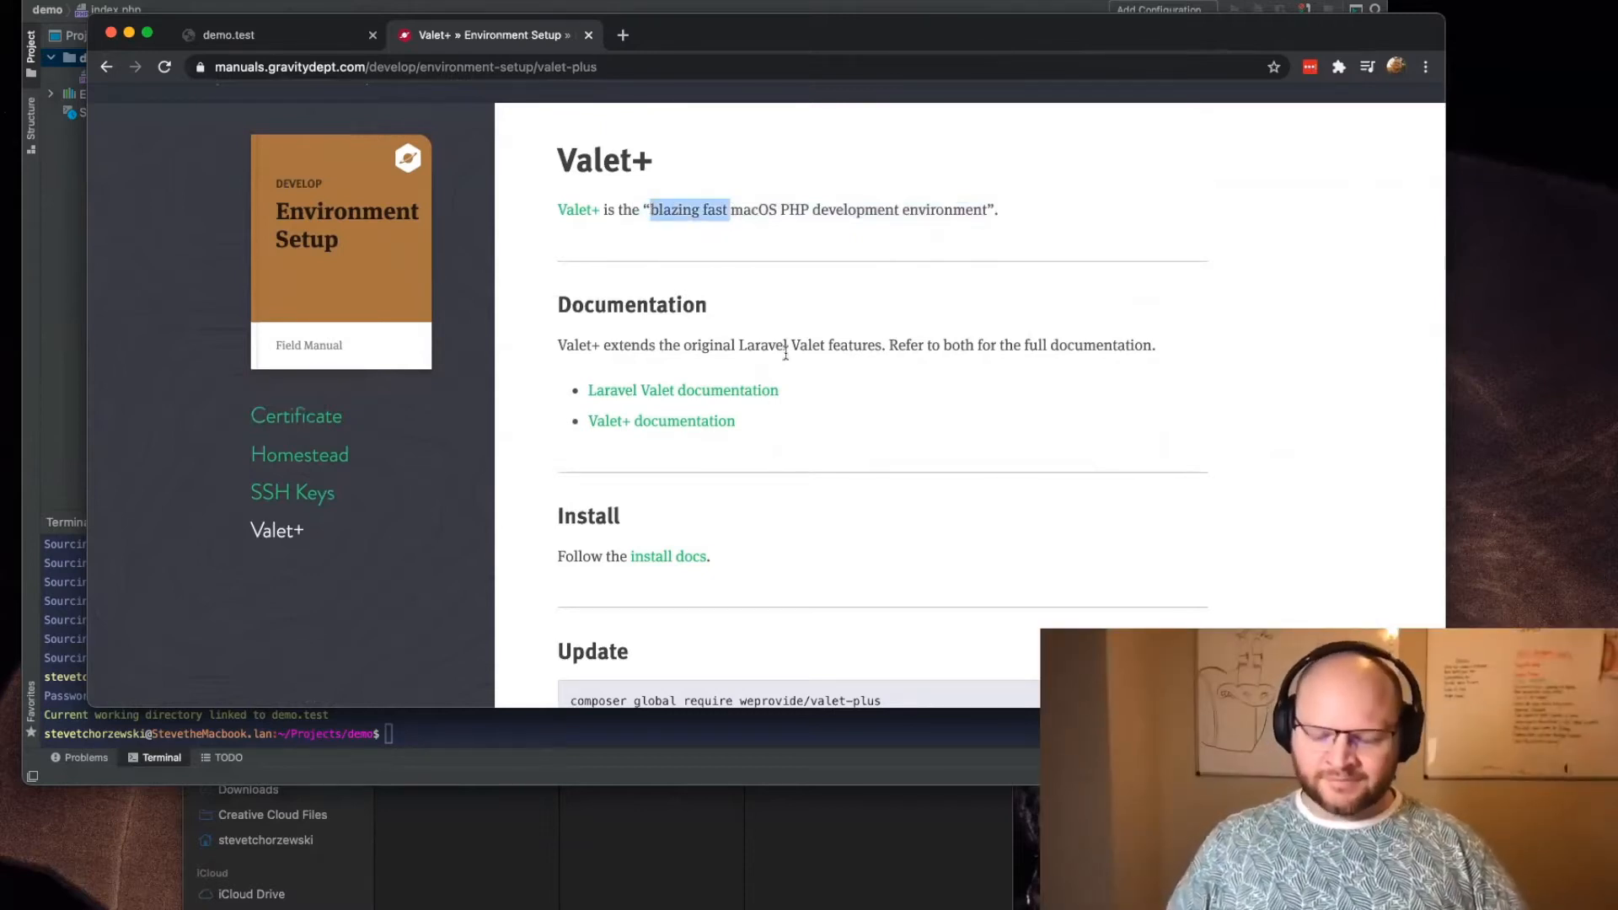
Step: Examine the Valet+ manual's installation, update, site management, database and site security commands
key("super+minus")
key("super+equal")
key("super+equal")
key("super+minus")
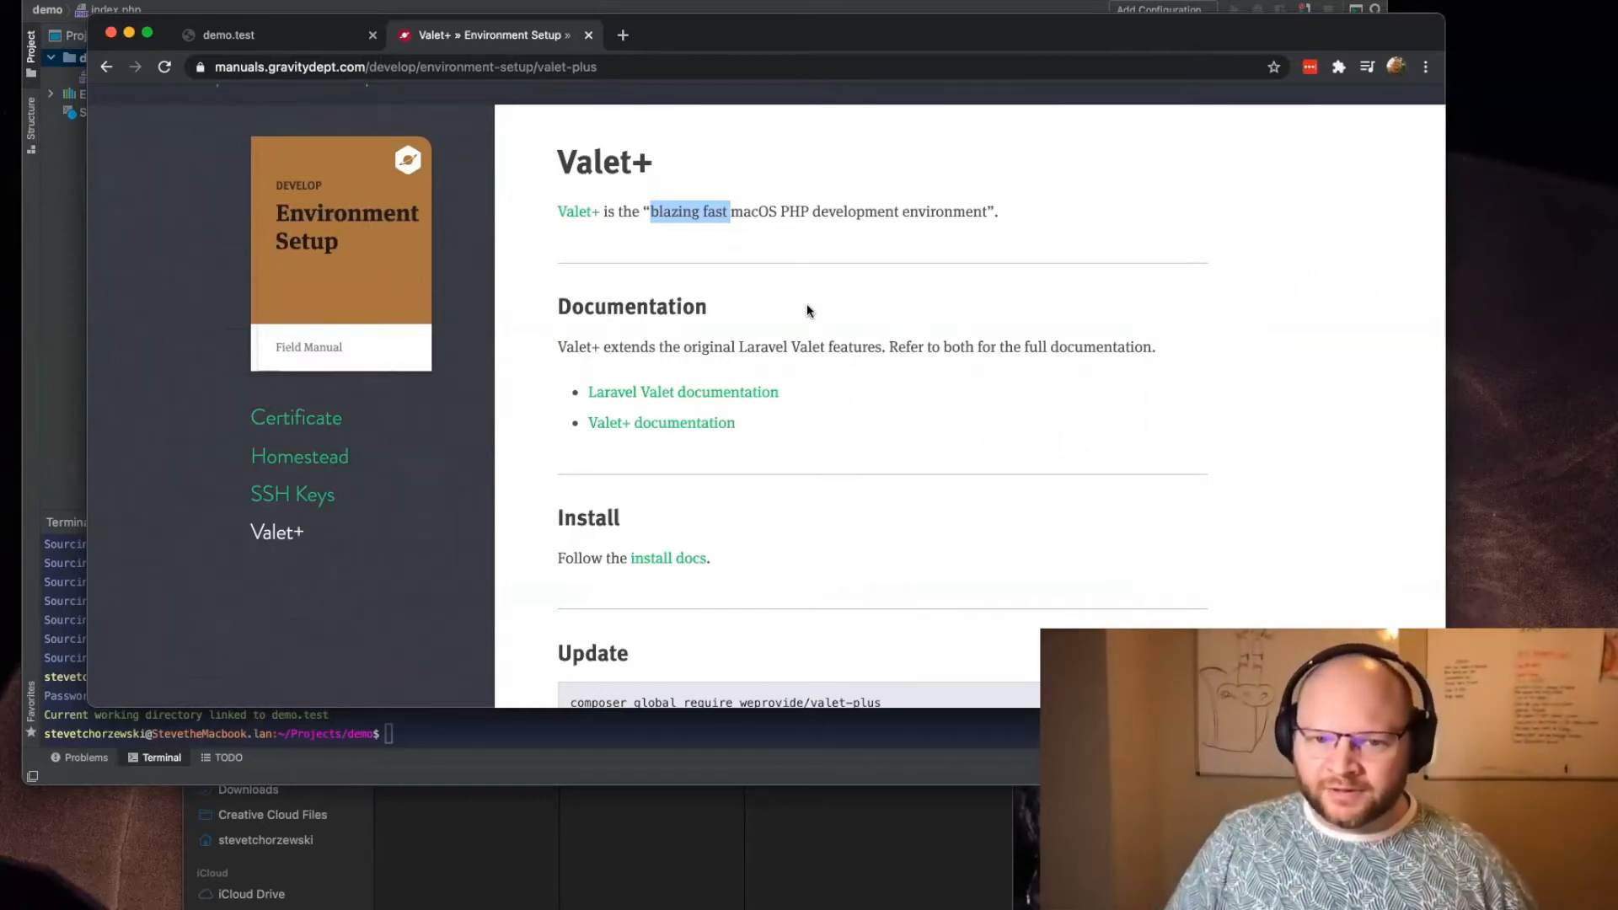
scroll(801, 337, "down", 4)
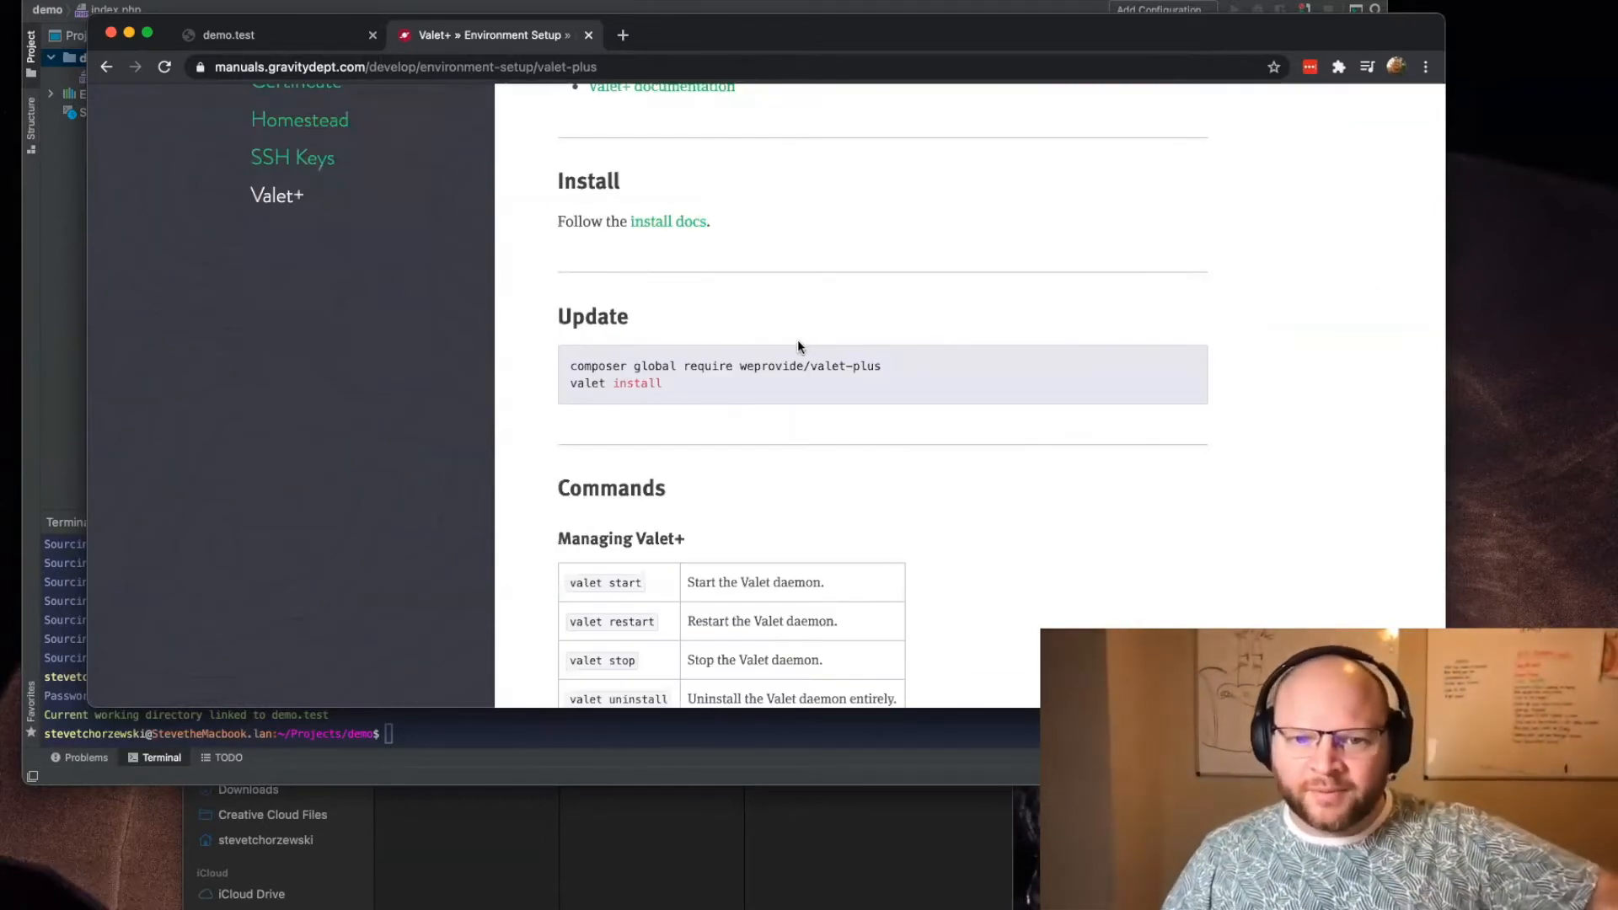
scroll(797, 345, "down", 4)
scroll(791, 354, "down", 1)
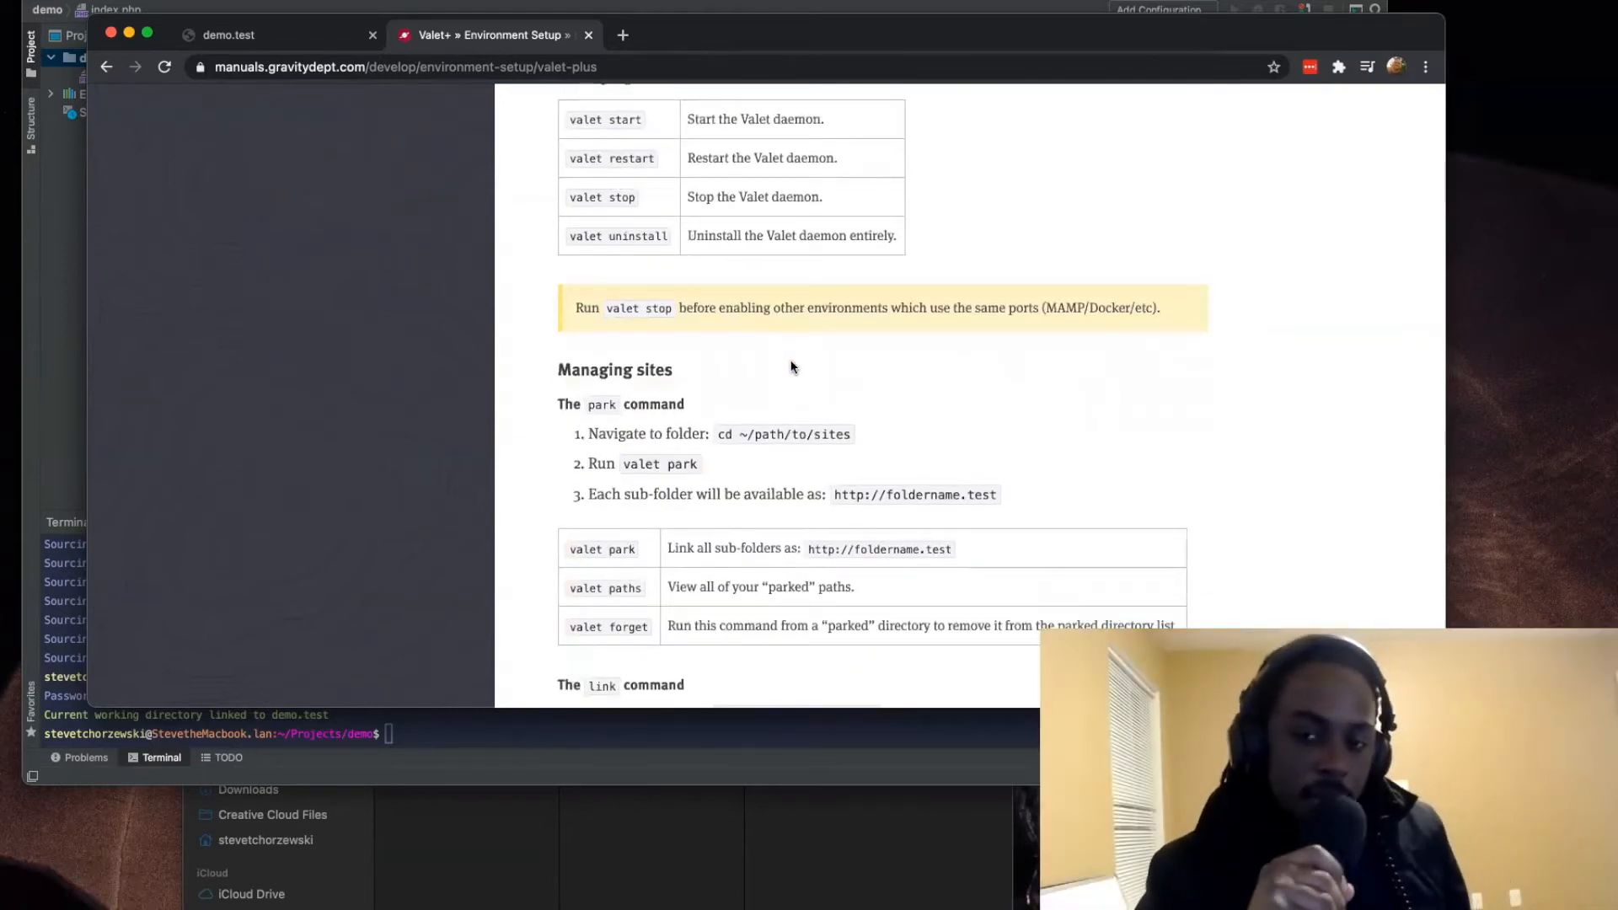
scroll(784, 371, "down", 1)
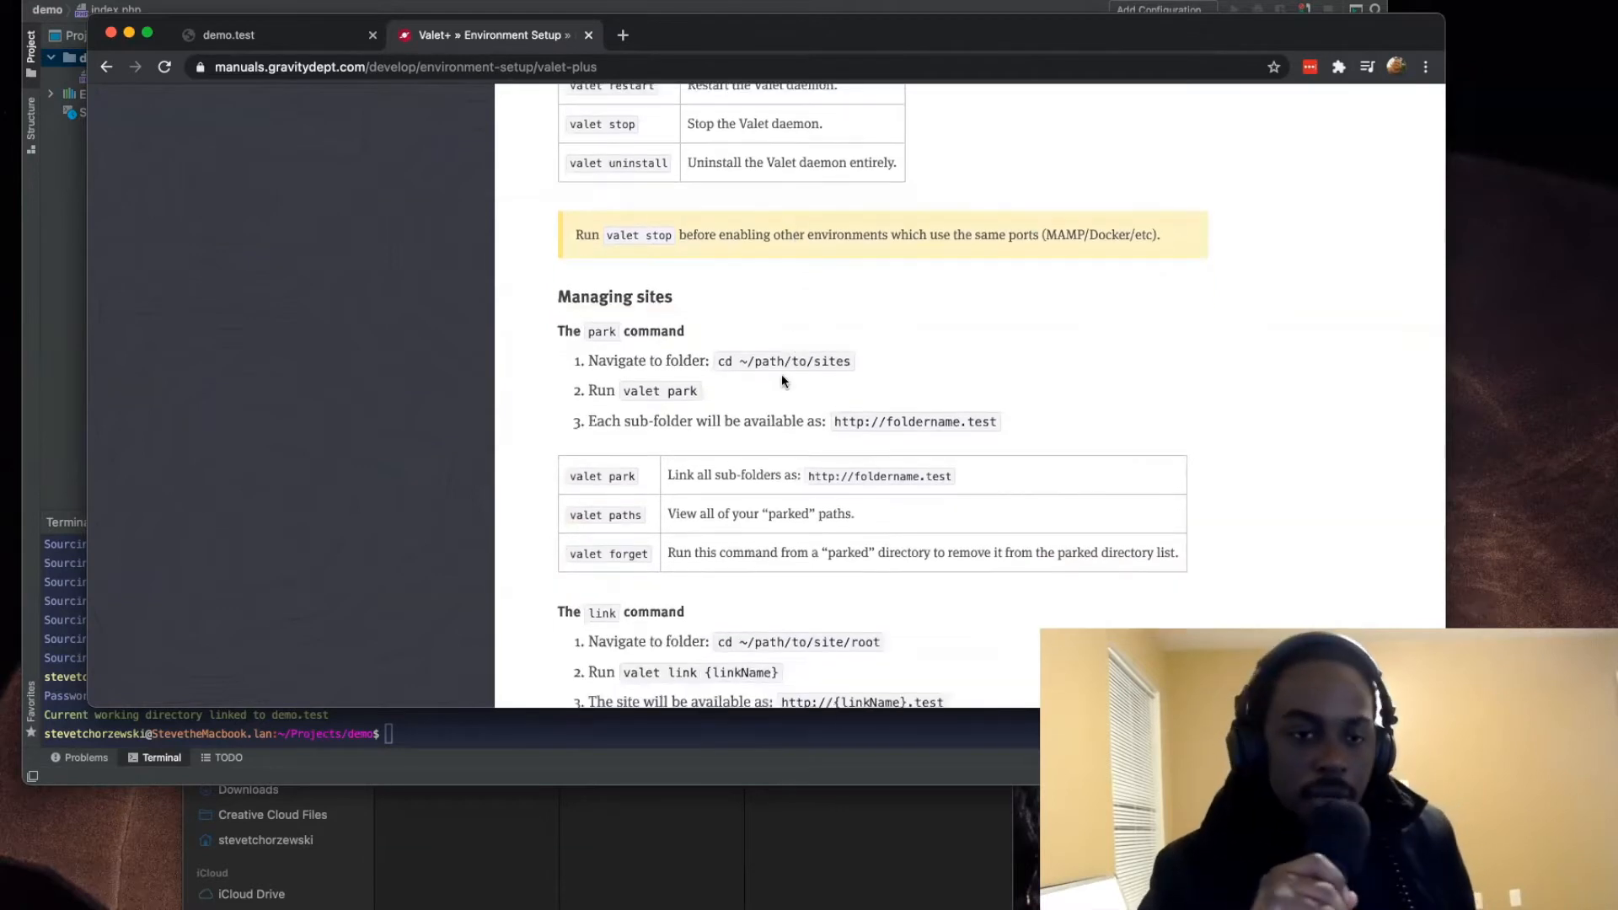
scroll(781, 374, "down", 1)
scroll(782, 375, "down", 3)
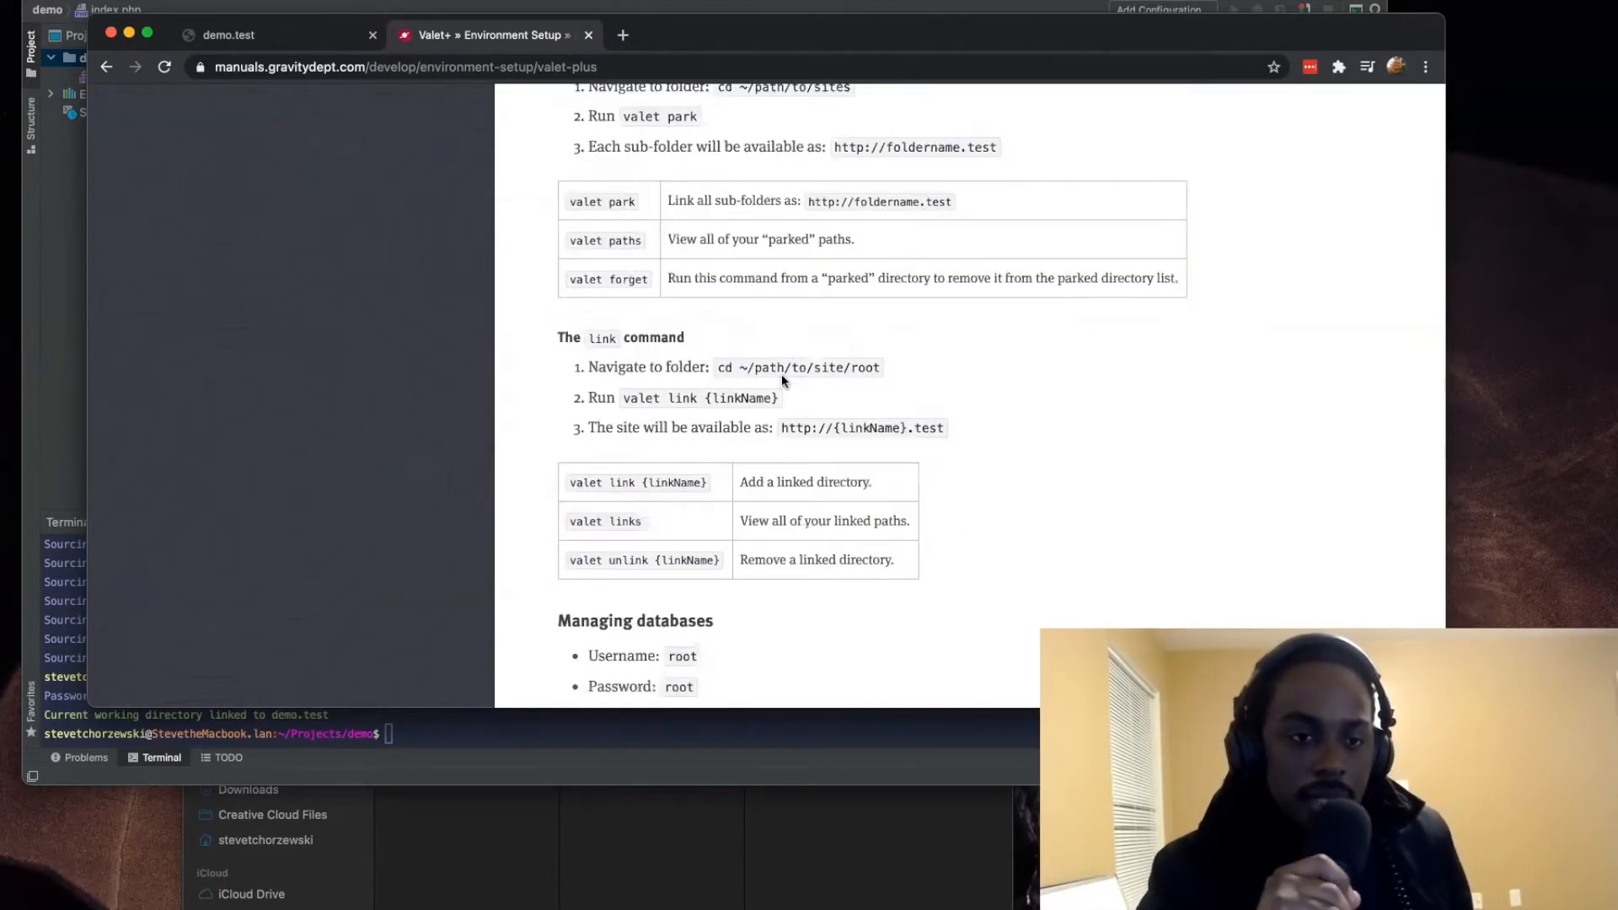
scroll(832, 374, "down", 3)
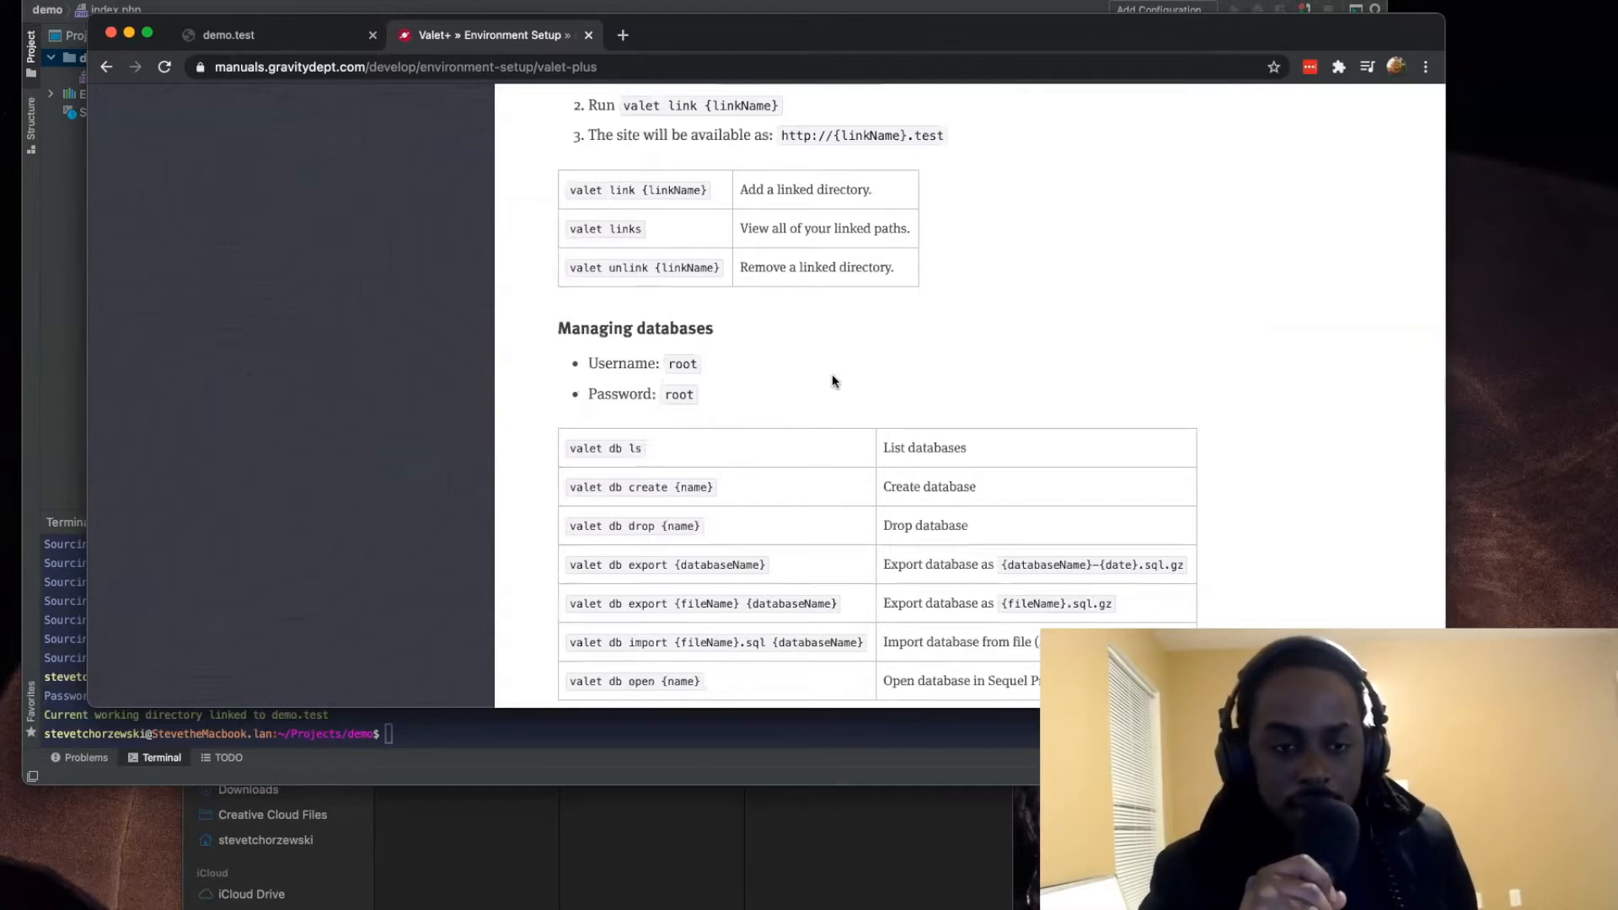
scroll(832, 377, "down", 5)
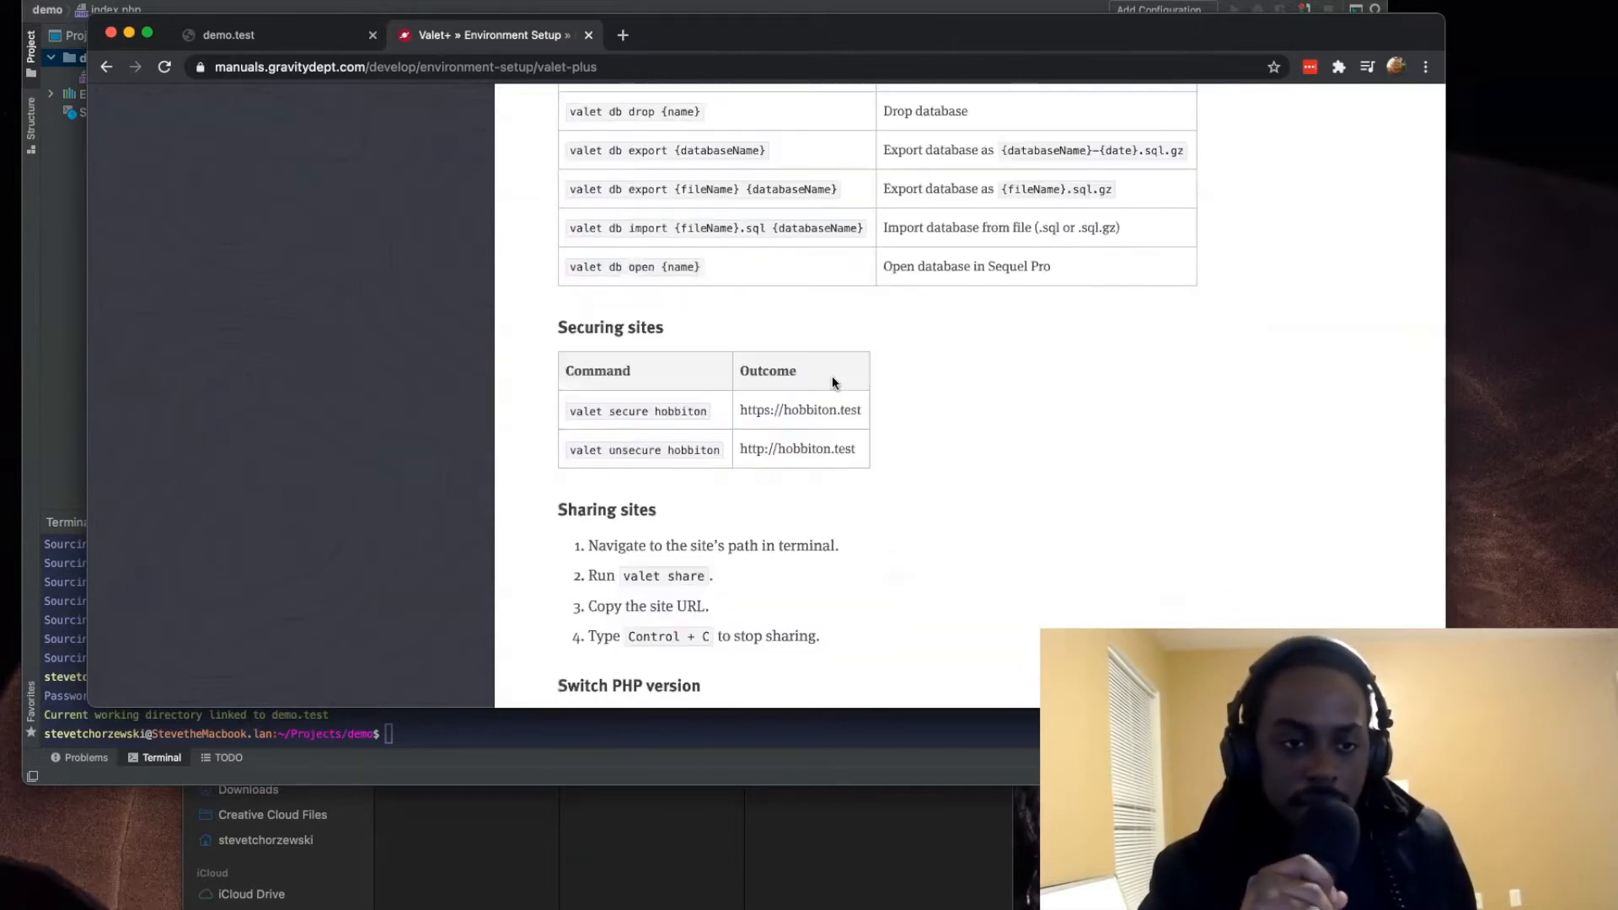
Step: Go back to the manual's Managing databases section and copy the "valet db ls" command
scroll(833, 382, "up", 2)
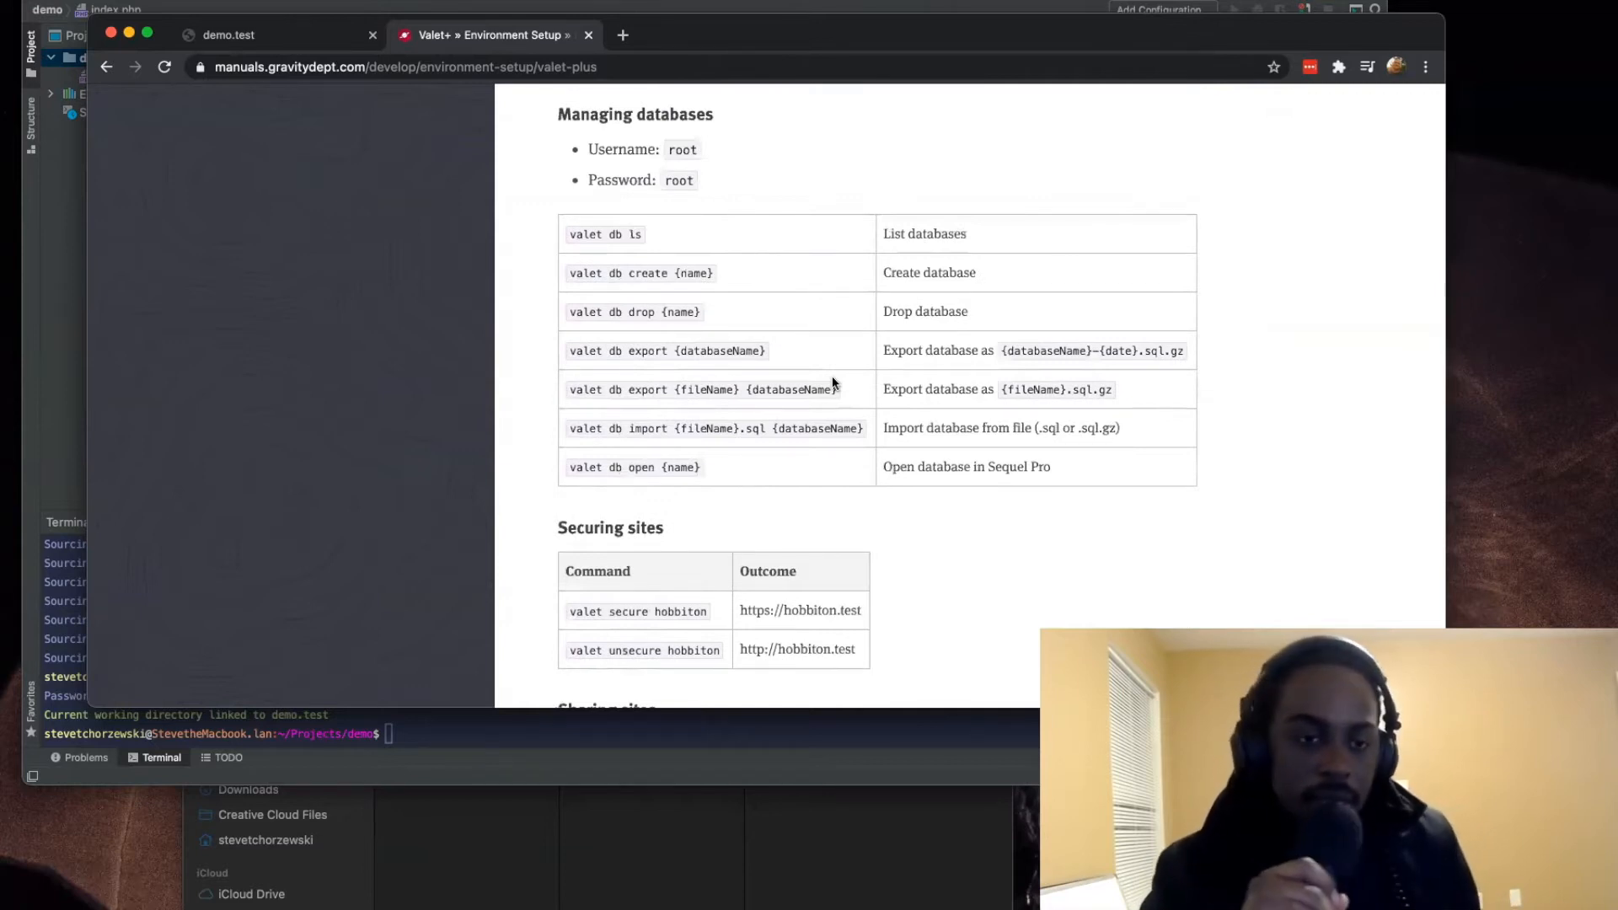
scroll(832, 383, "up", 2)
scroll(832, 383, "down", 1)
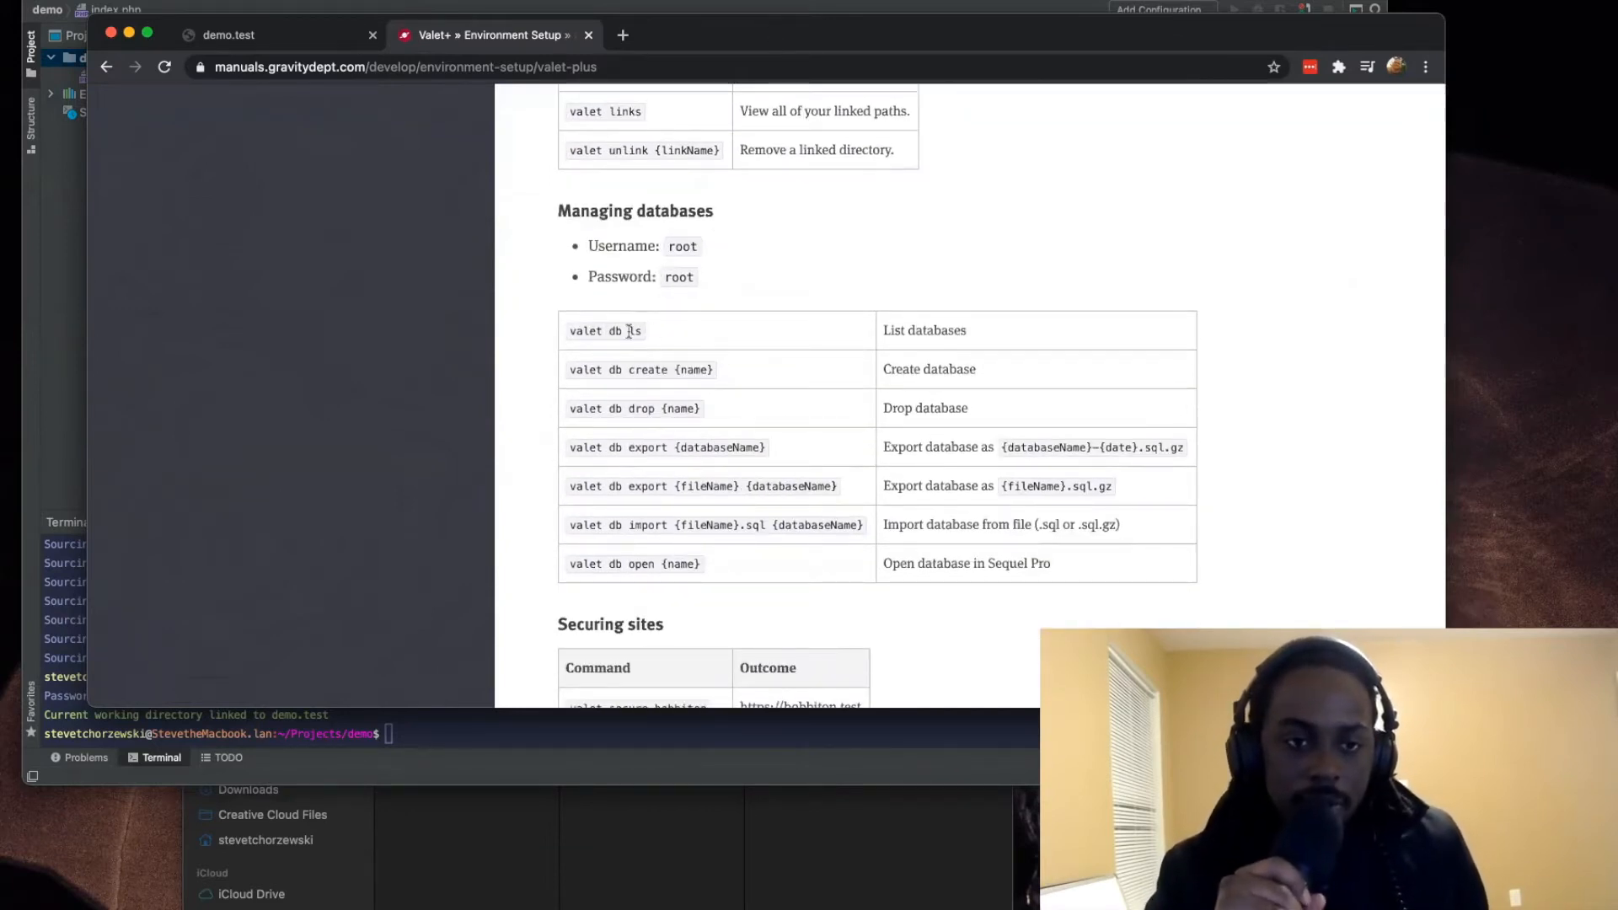
left_click_drag(644, 330, 565, 338)
key("super+c")
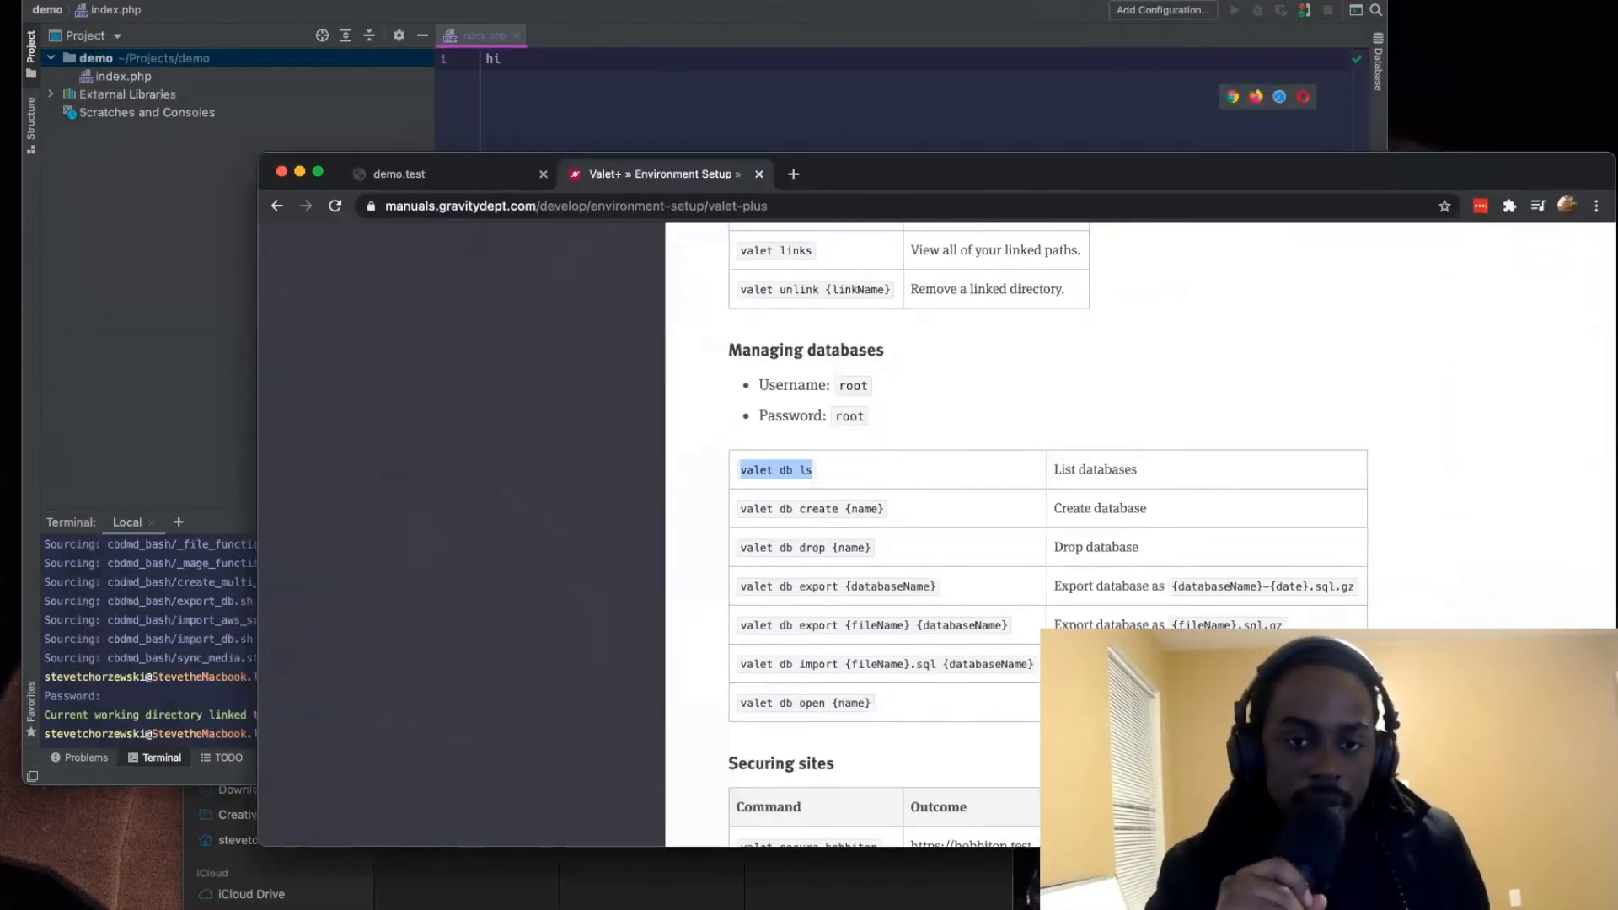
Step: Switch to the code editor and run "valet db ls" in the demo project's terminal, entering the account password
key("super+Tab")
left_click(643, 695)
key("super+v")
key("Return")
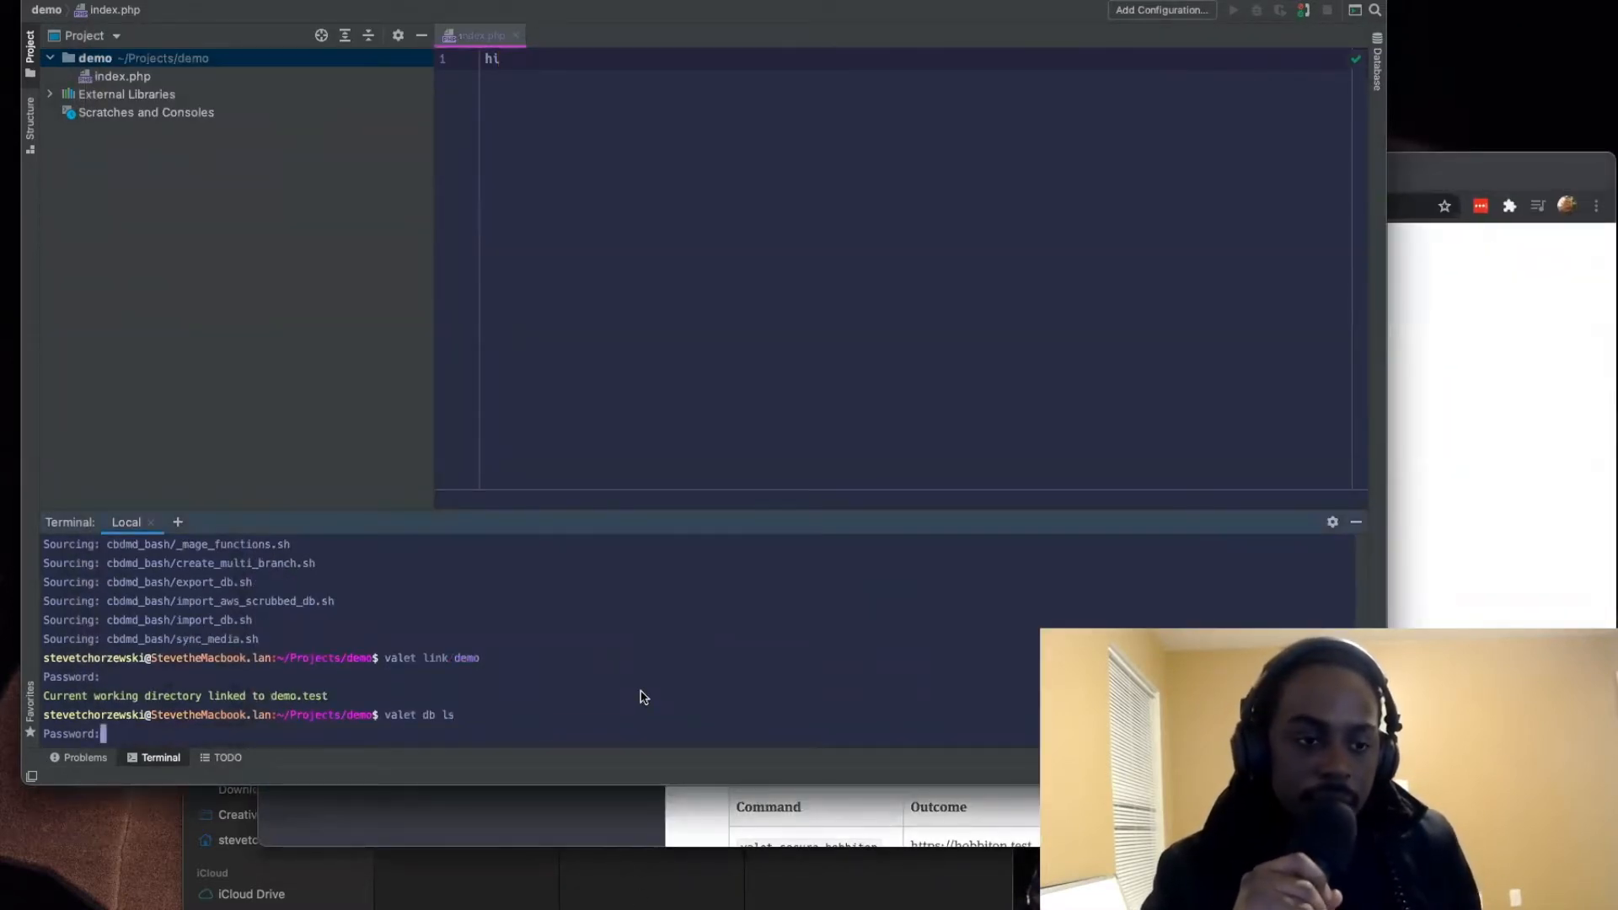
key("Return")
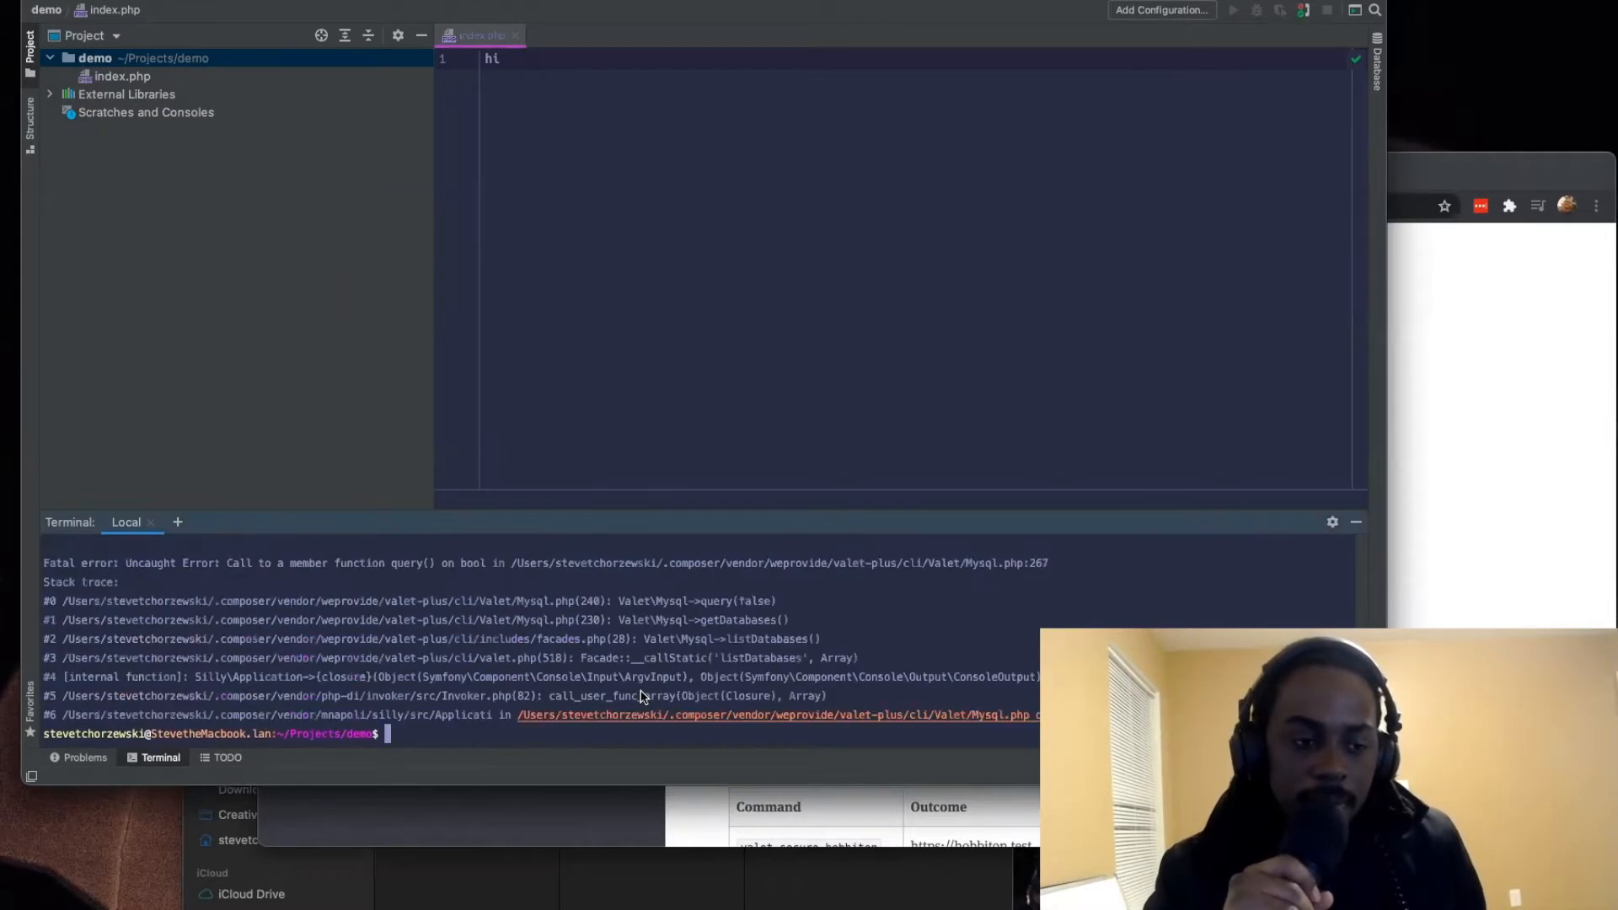
Step: Enlarge the terminal area to read through the "valet db ls" output, and shrink it back
left_click_drag(674, 512, 666, 305)
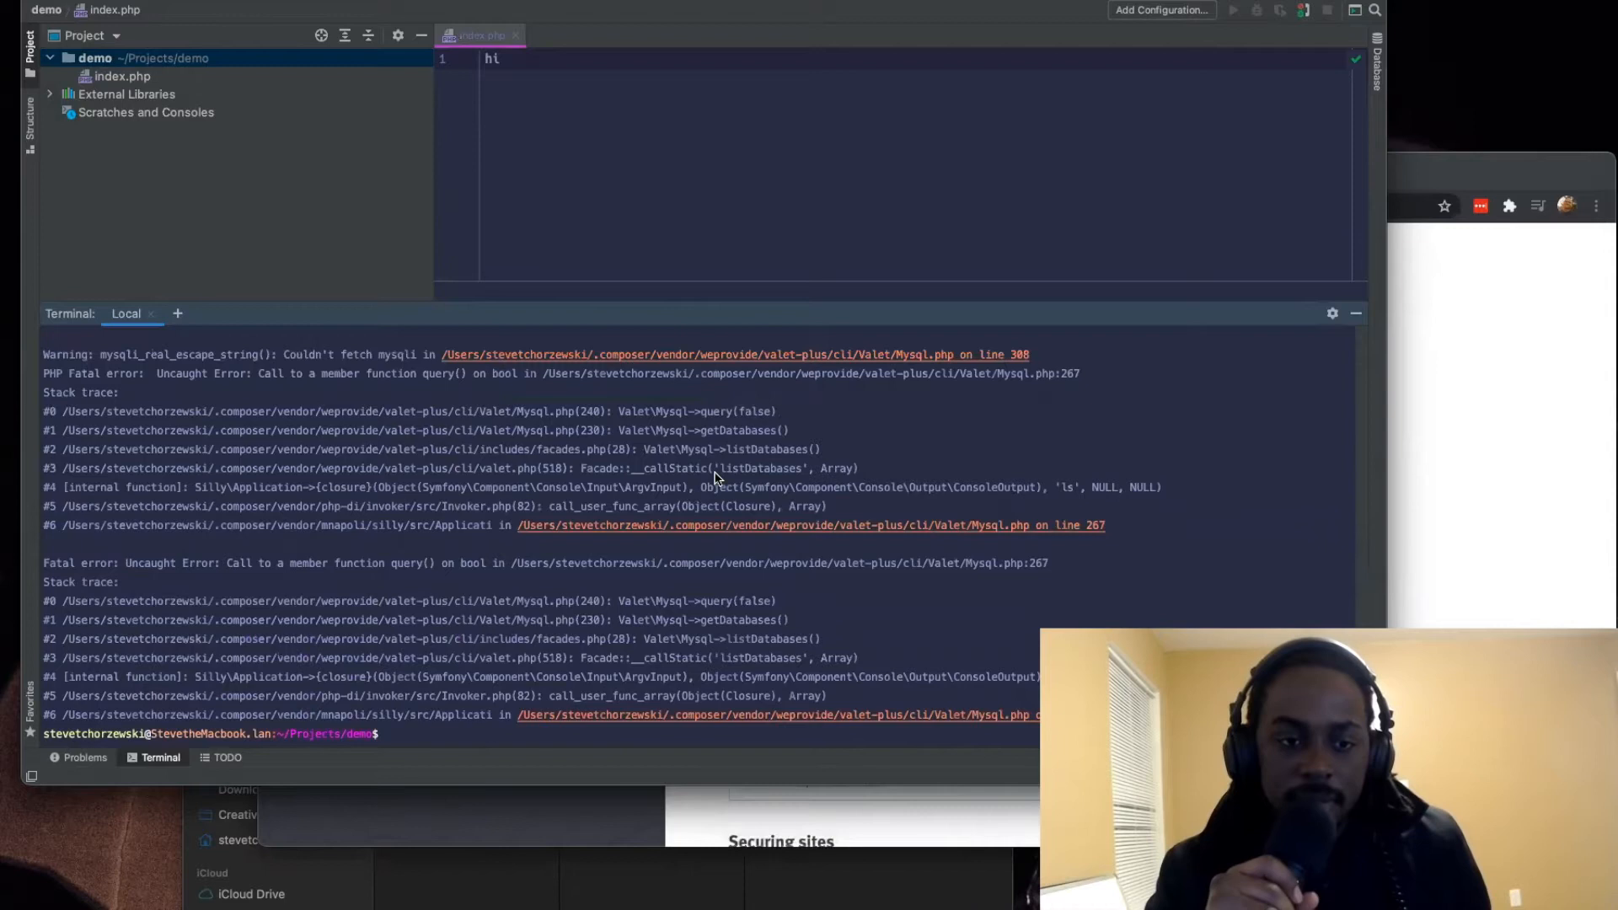
scroll(639, 480, "up", 5)
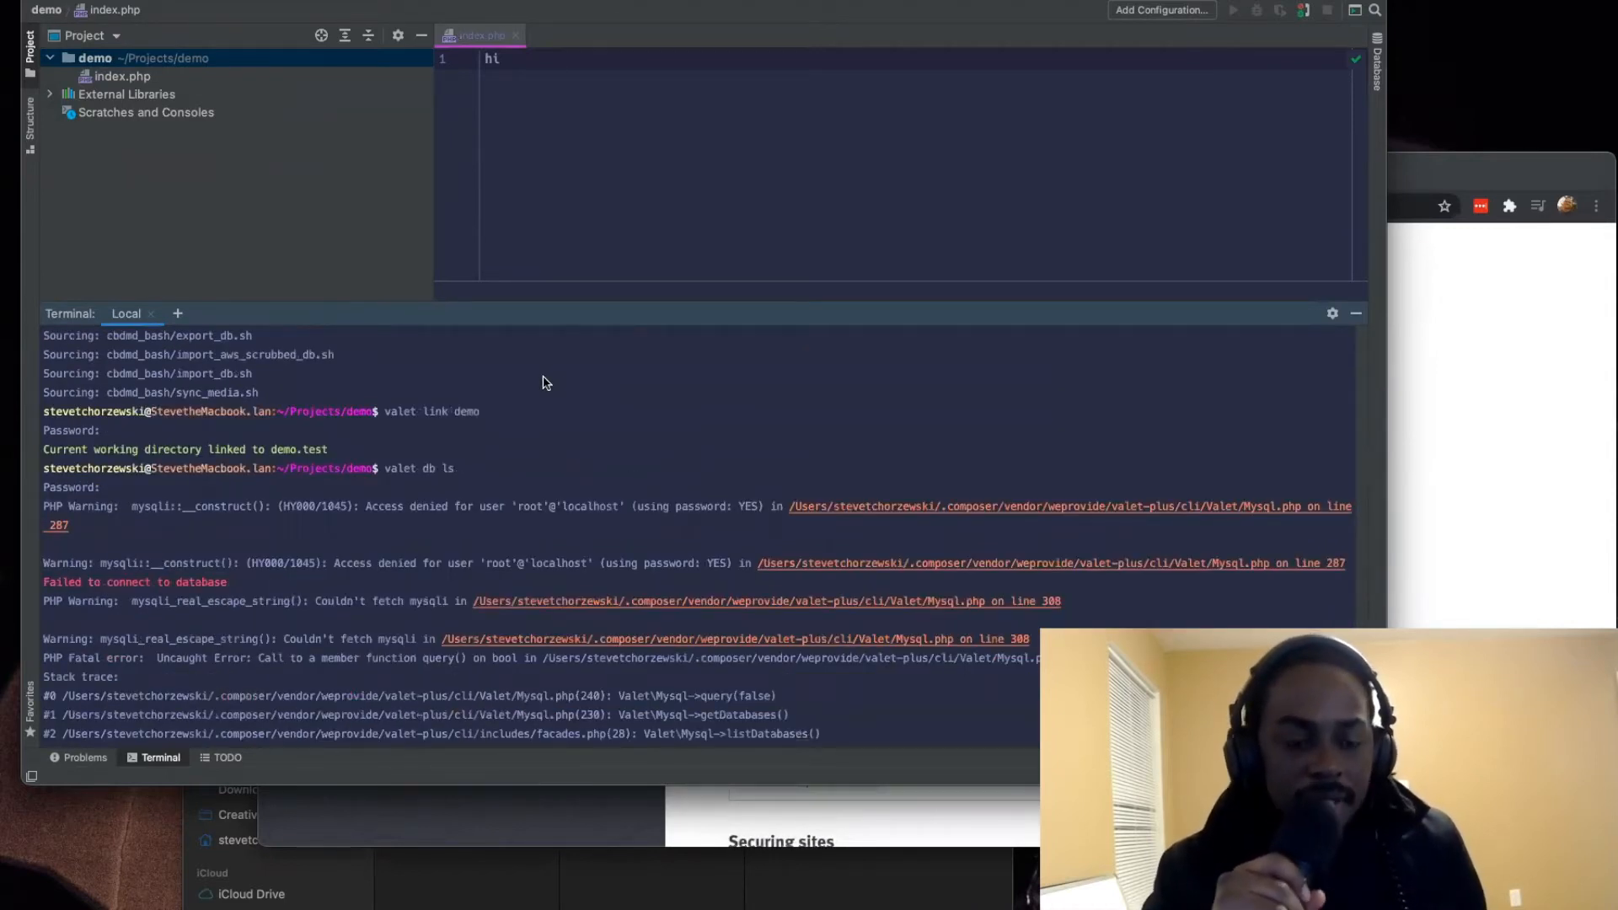
scroll(546, 383, "down", 5)
left_click_drag(622, 305, 675, 530)
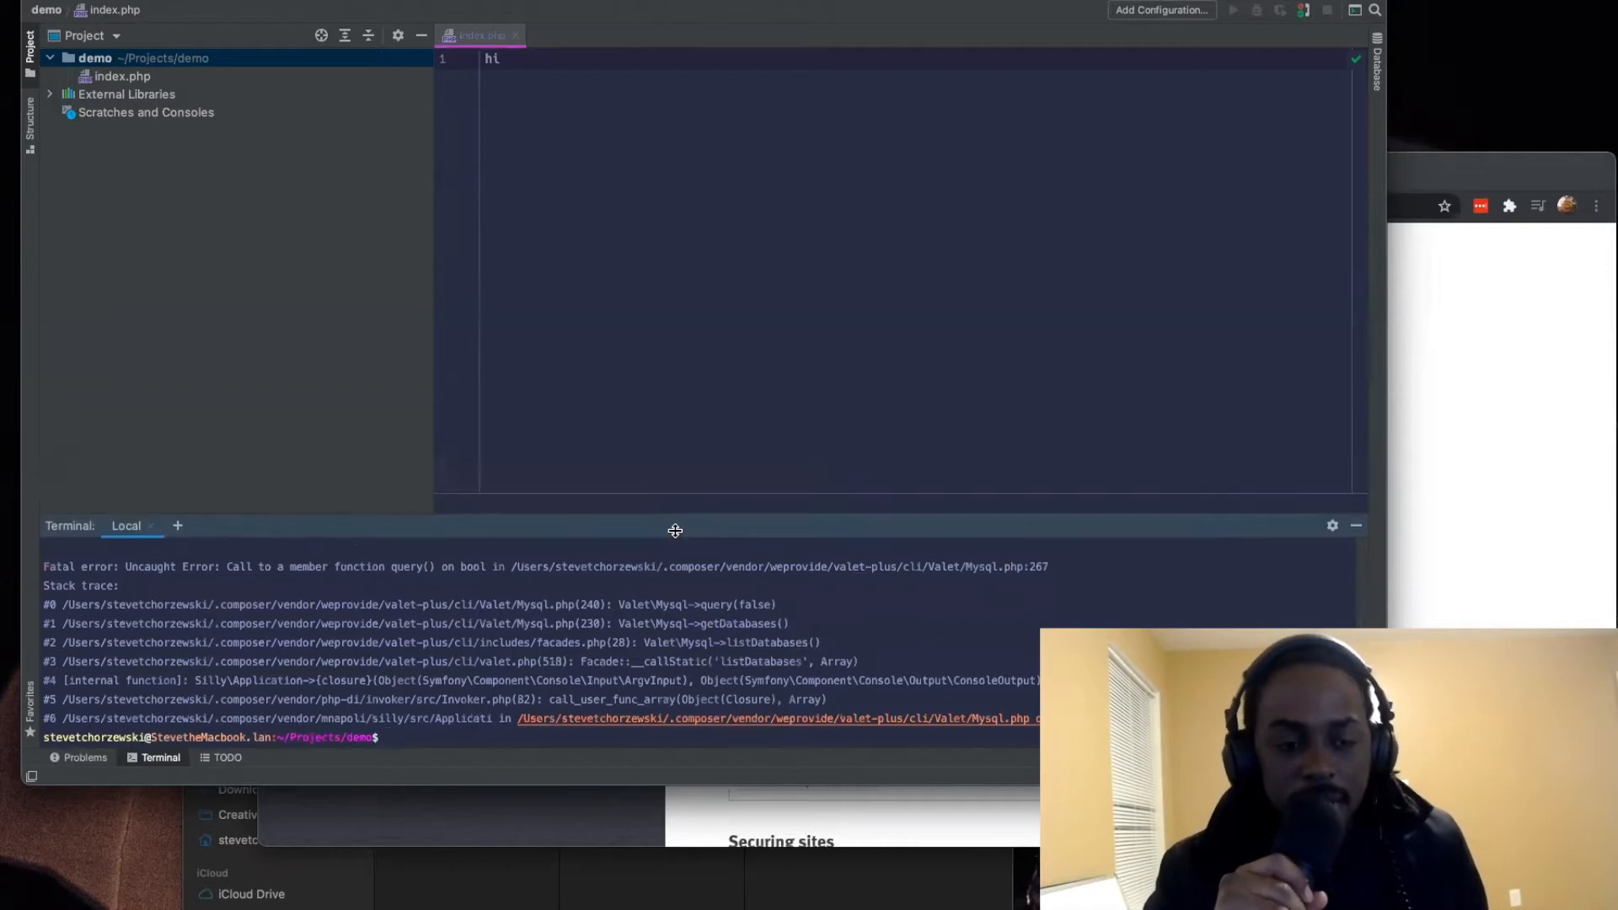
Step: Return to the browser, close the Valet+ manual and open a new tab beside demo.test
left_click(1485, 519)
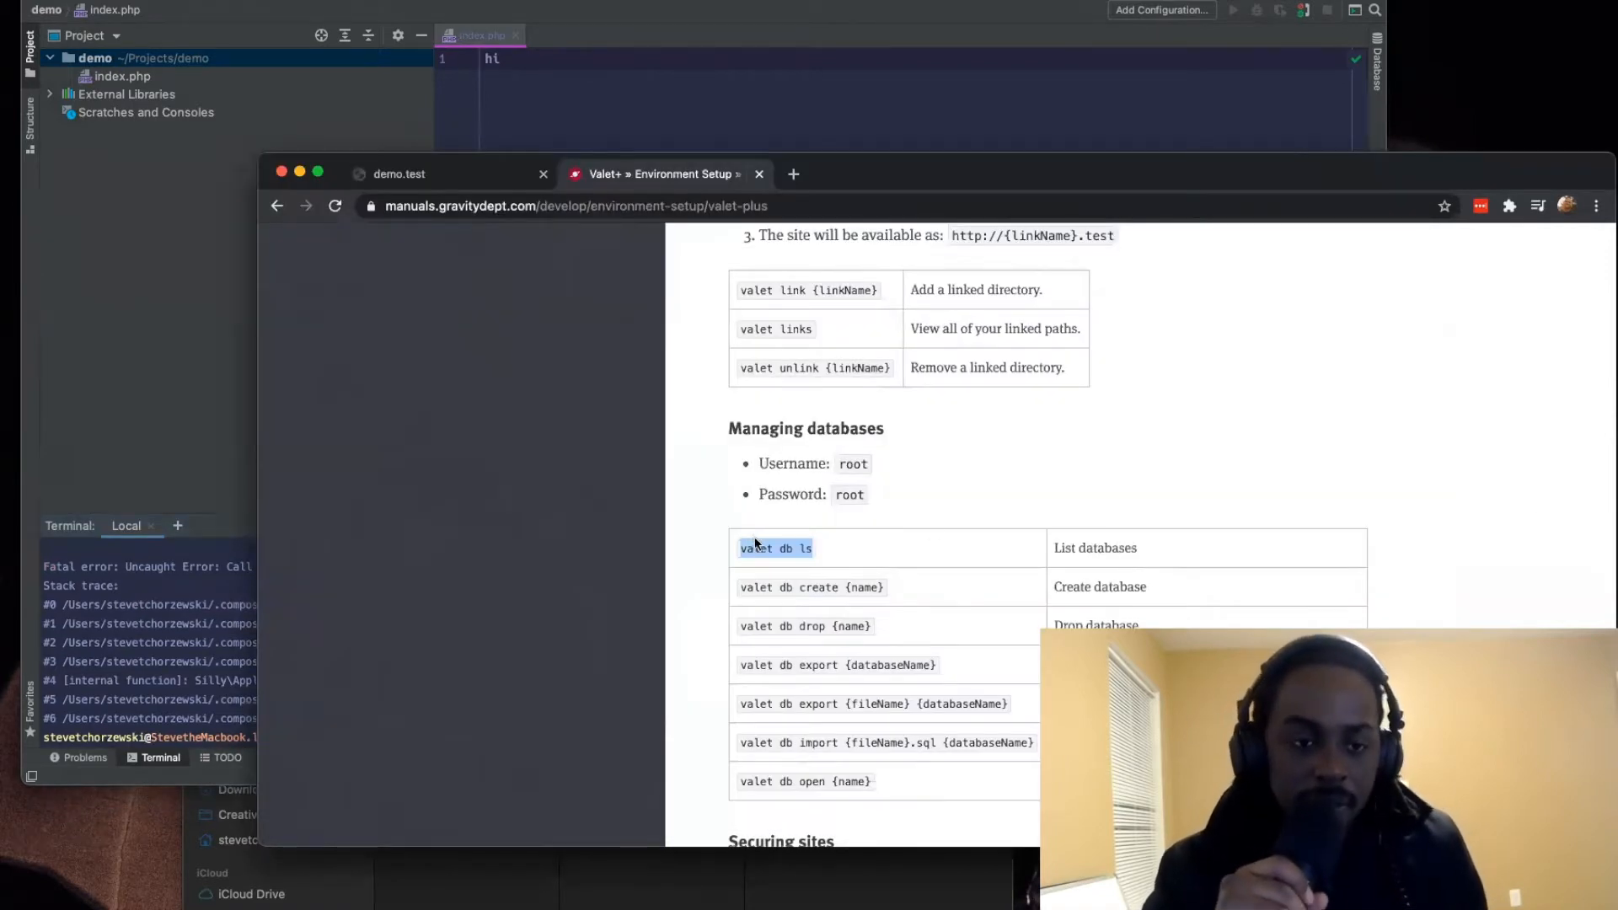
left_click(758, 174)
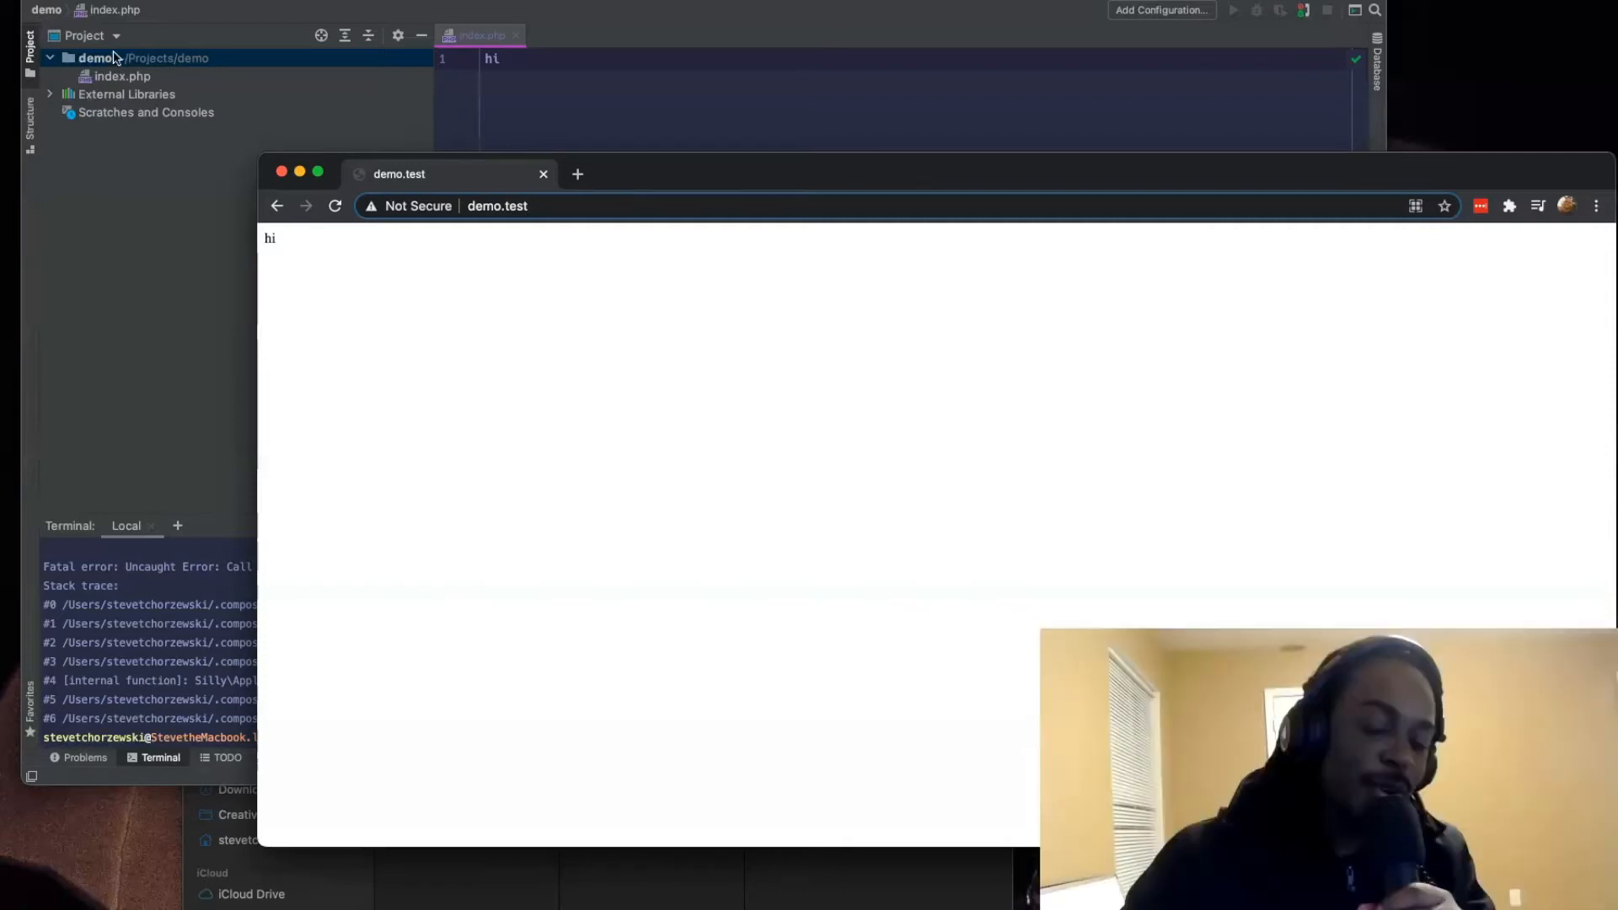
left_click(577, 173)
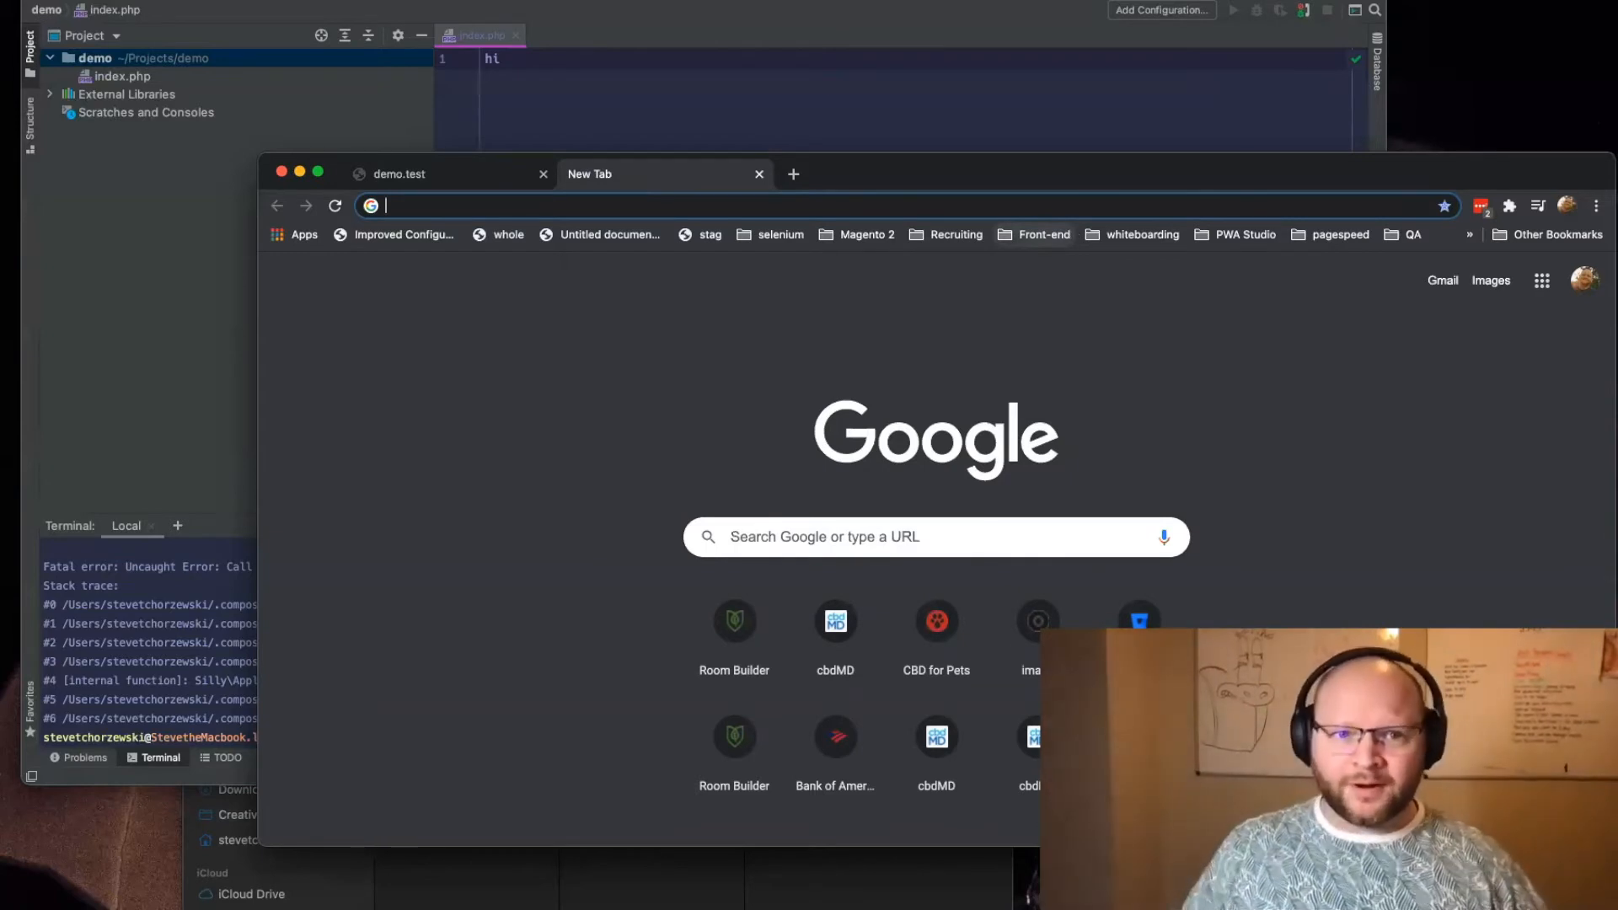
Step: Remove index.php from the demo project in the code editor with Safe Delete
left_click(705, 144)
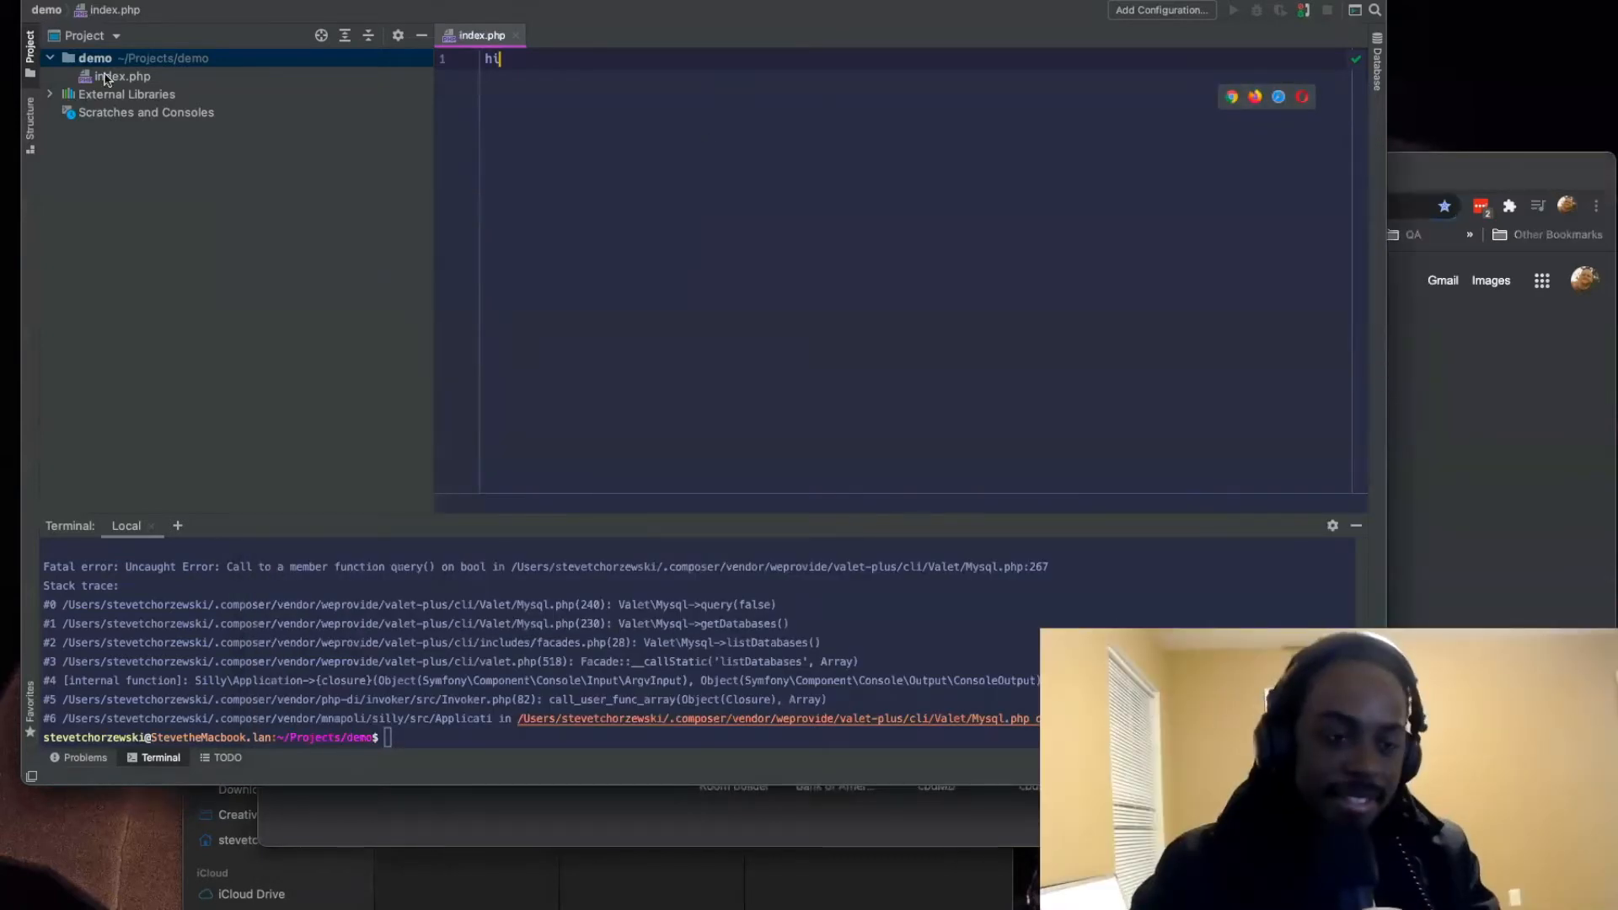
left_click(107, 79)
right_click(106, 79)
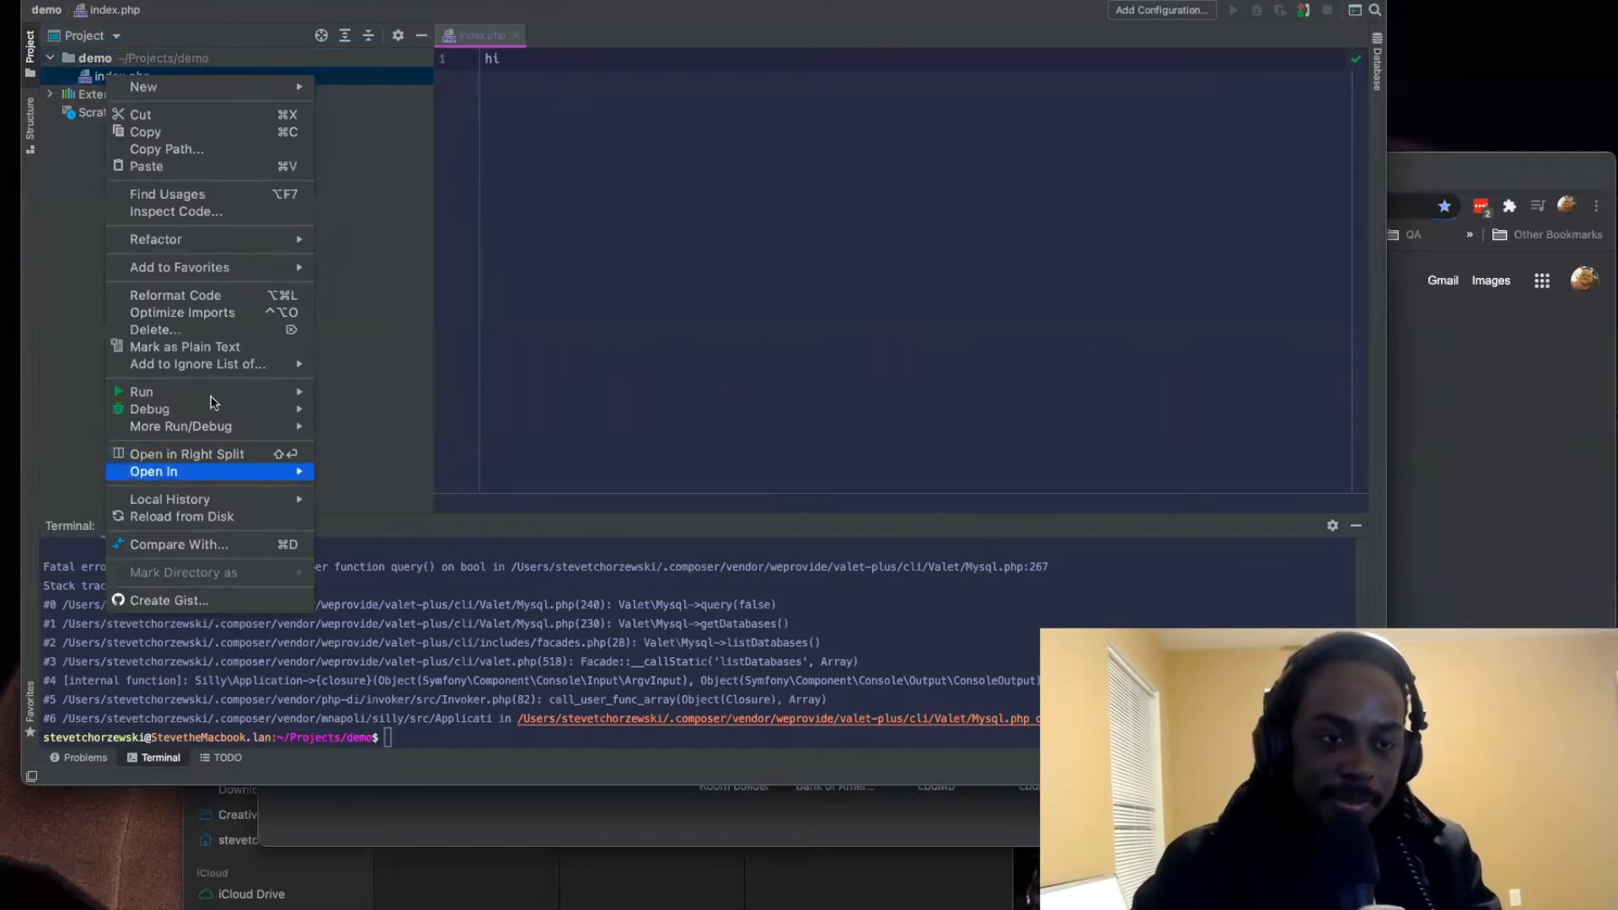
mouse_move(196, 244)
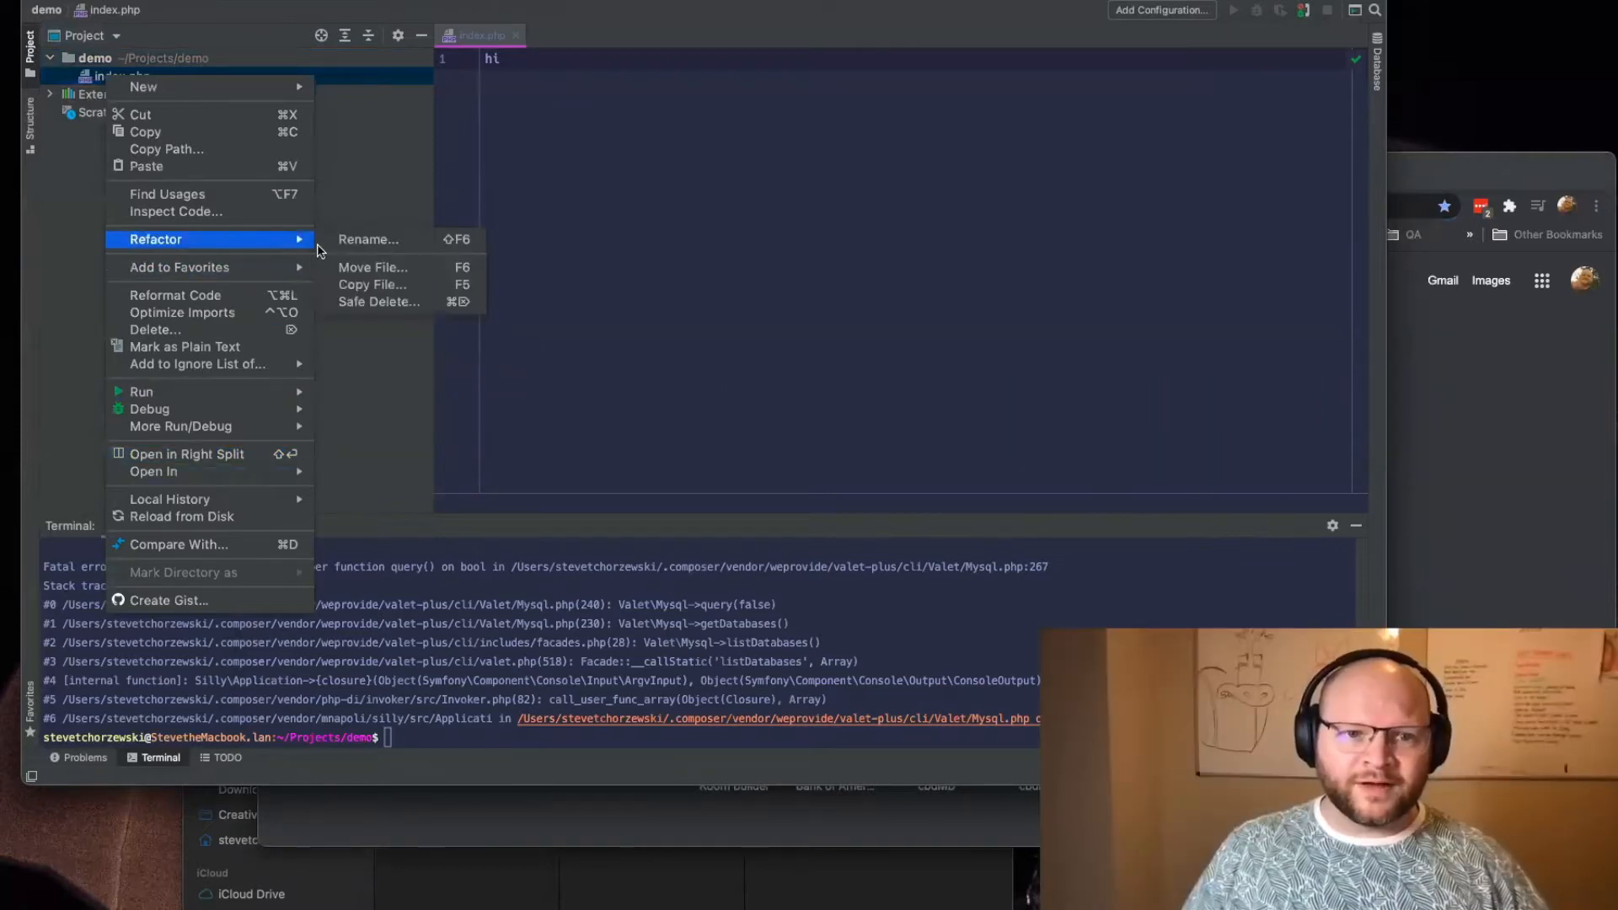
left_click(378, 301)
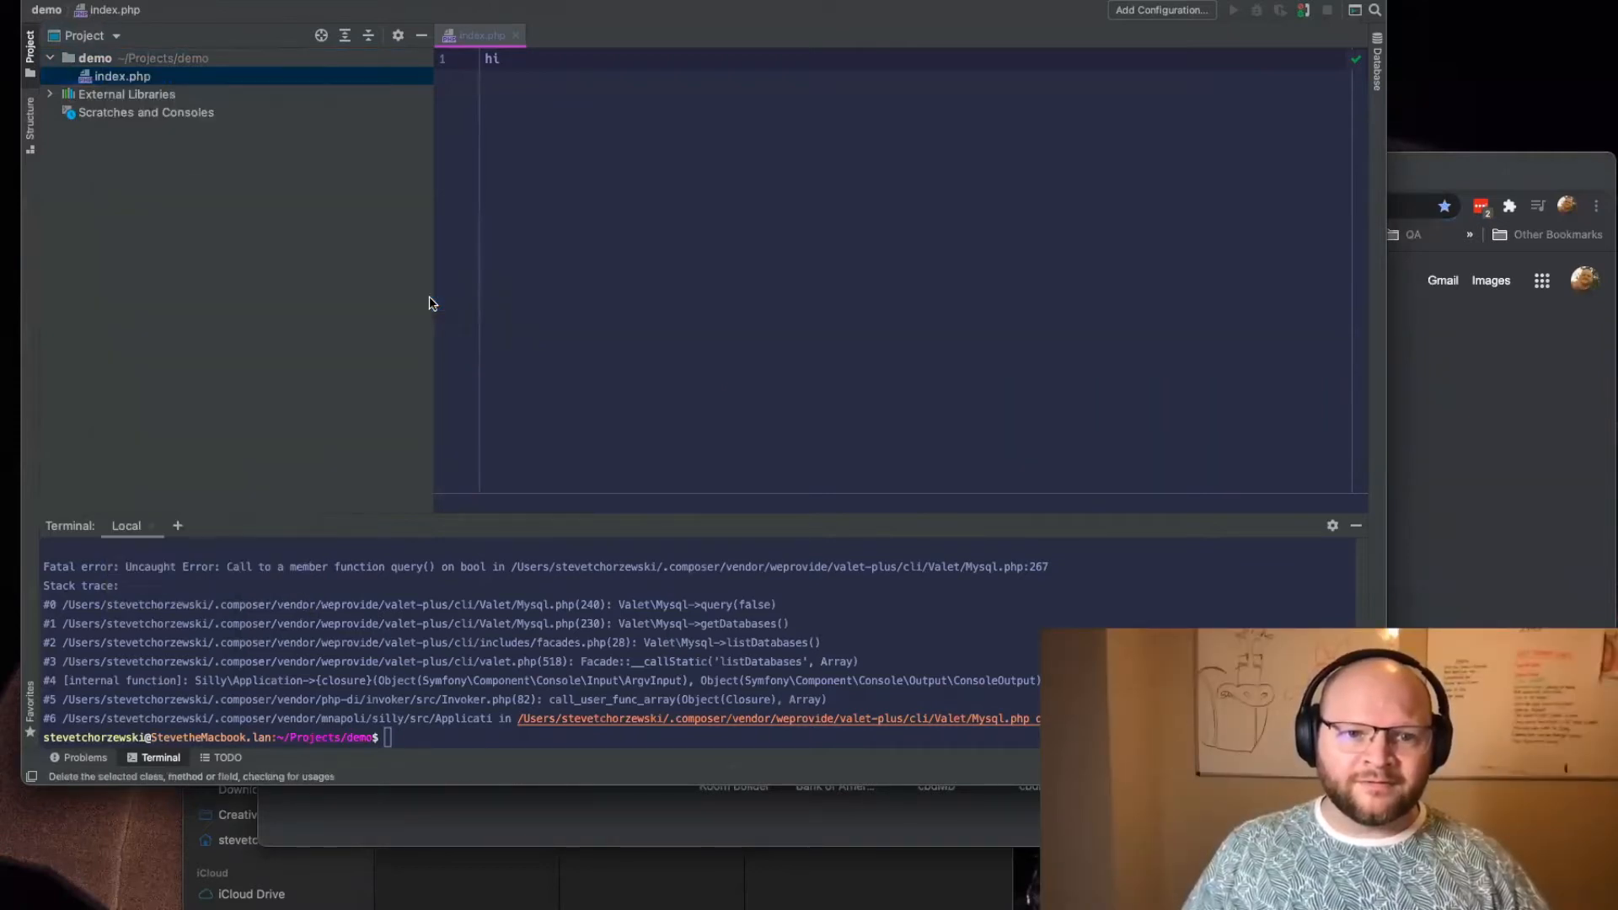
left_click(851, 427)
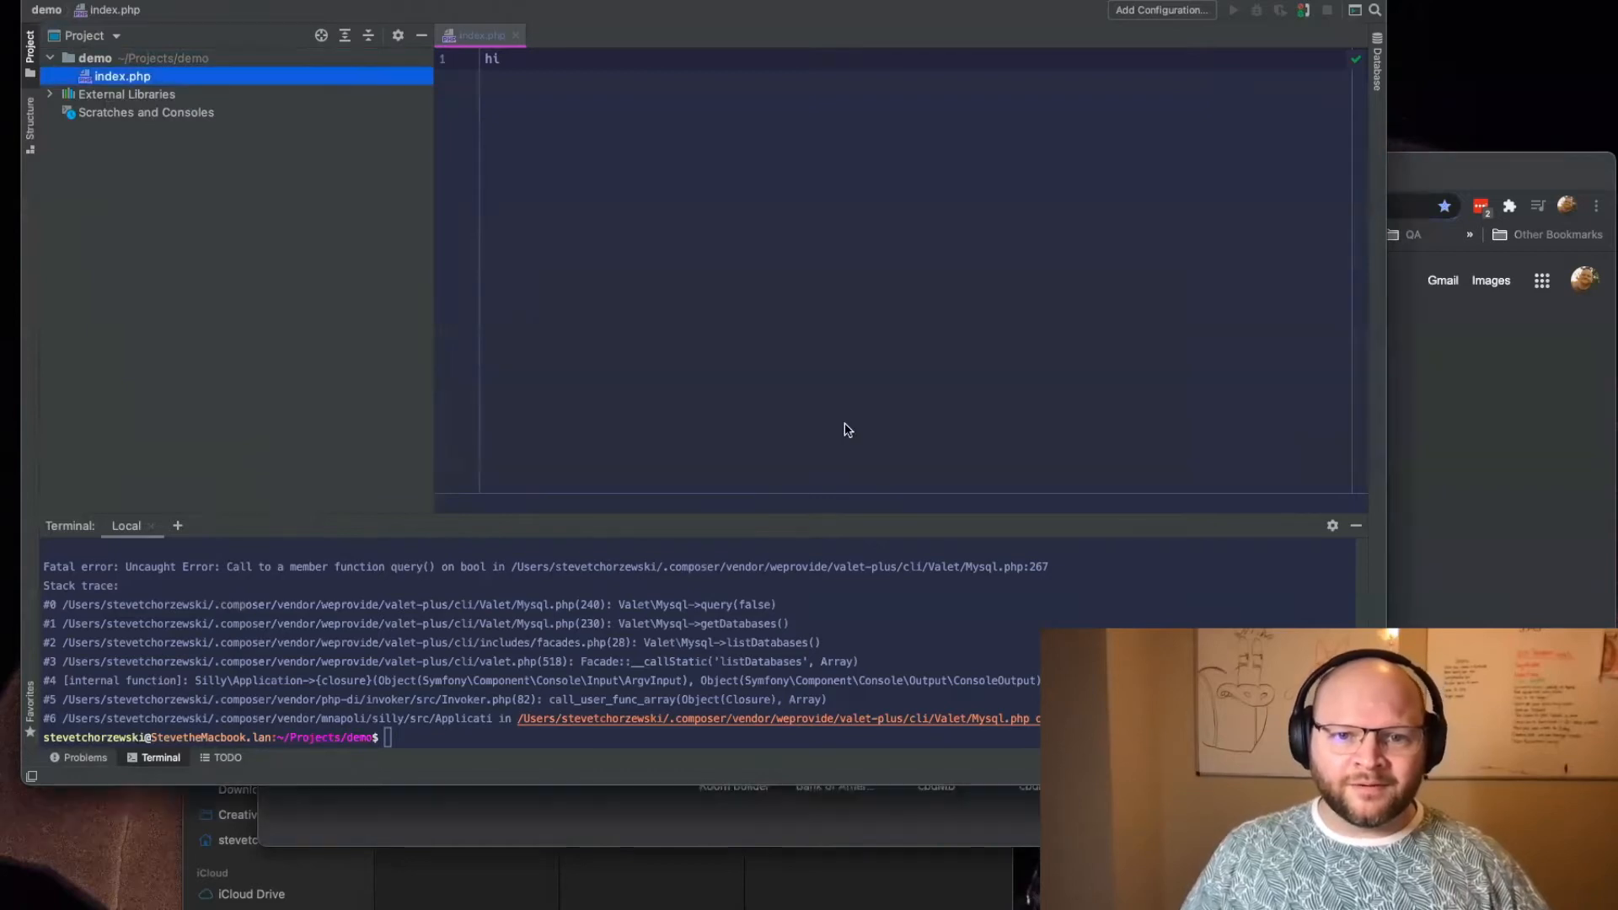
Step: Switch to the browser and search Google for "magento 2", refining the query to "magento 2 github"
left_click(1414, 185)
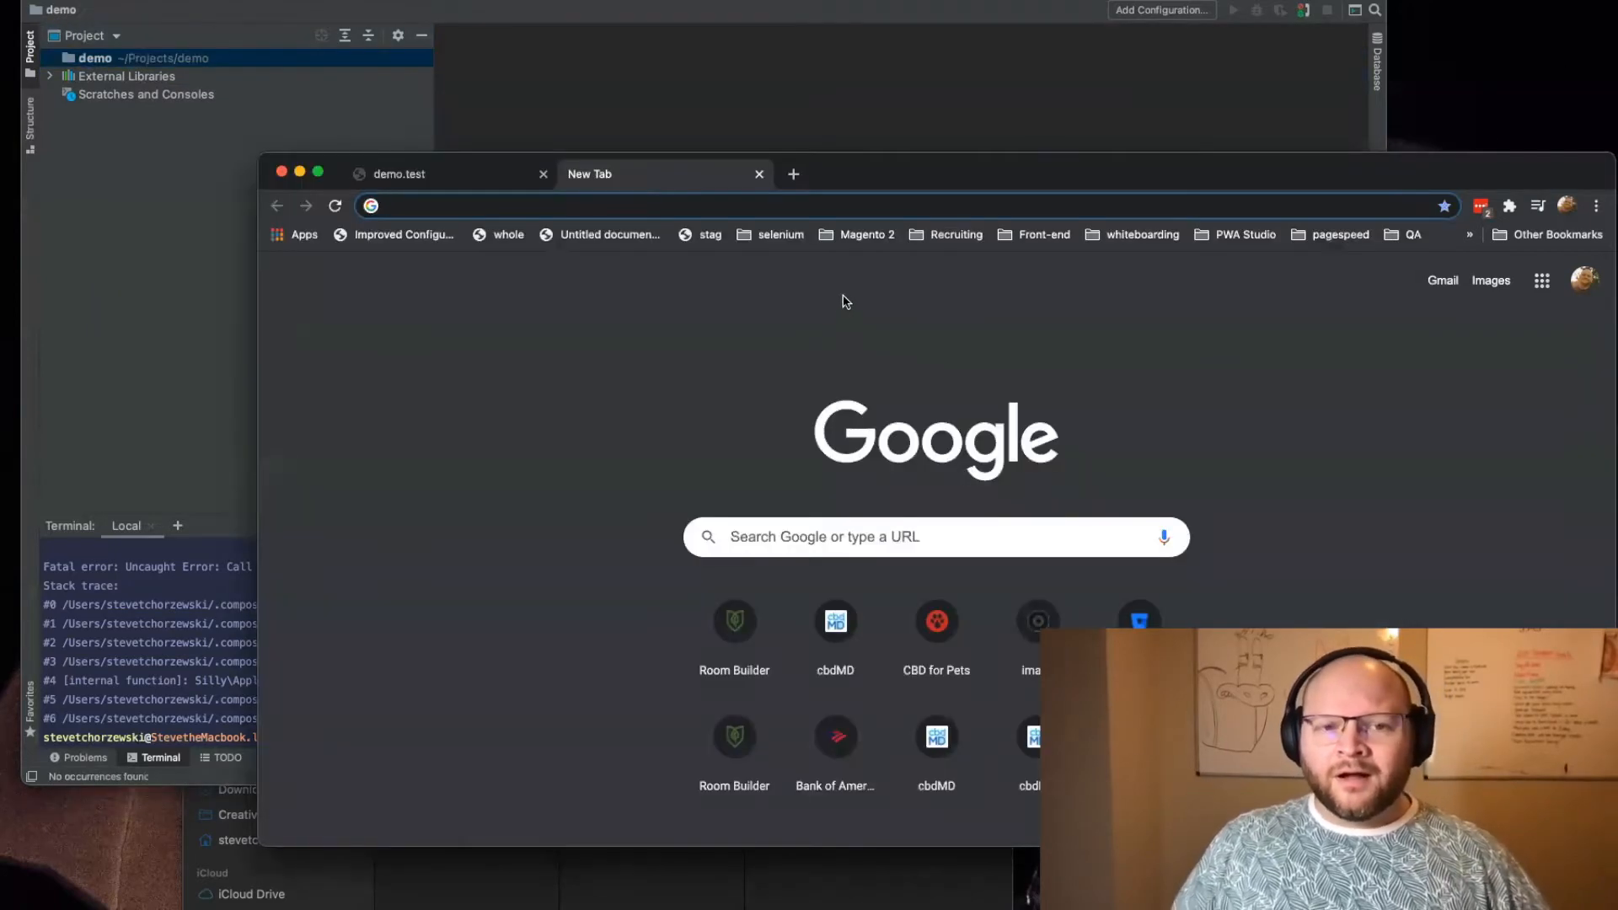
type("magento 2")
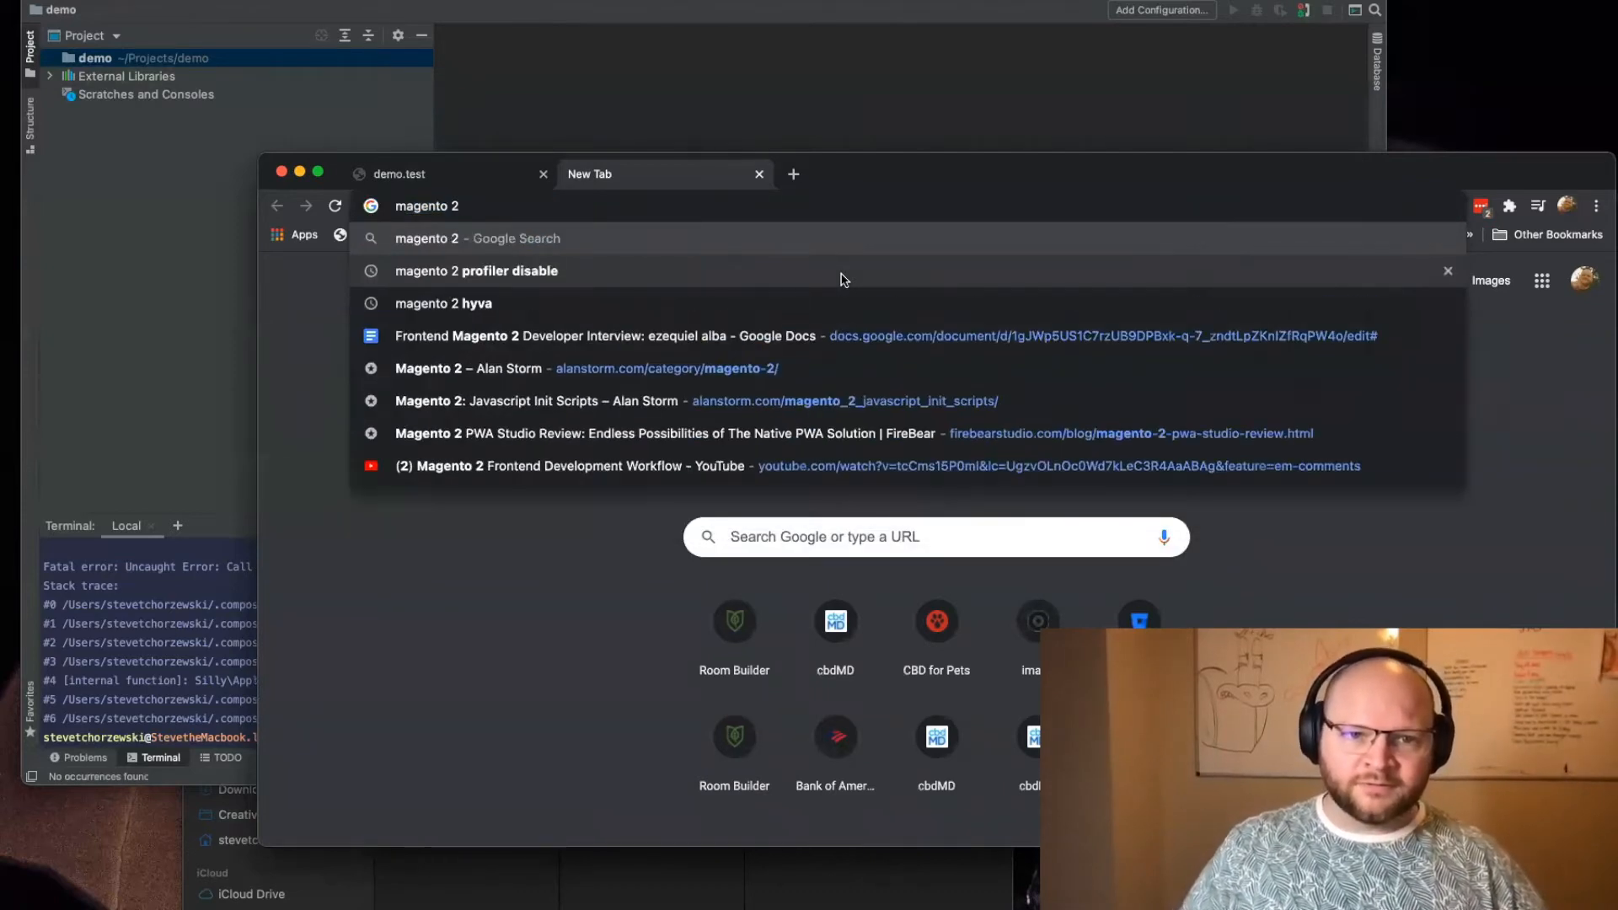
key("Return")
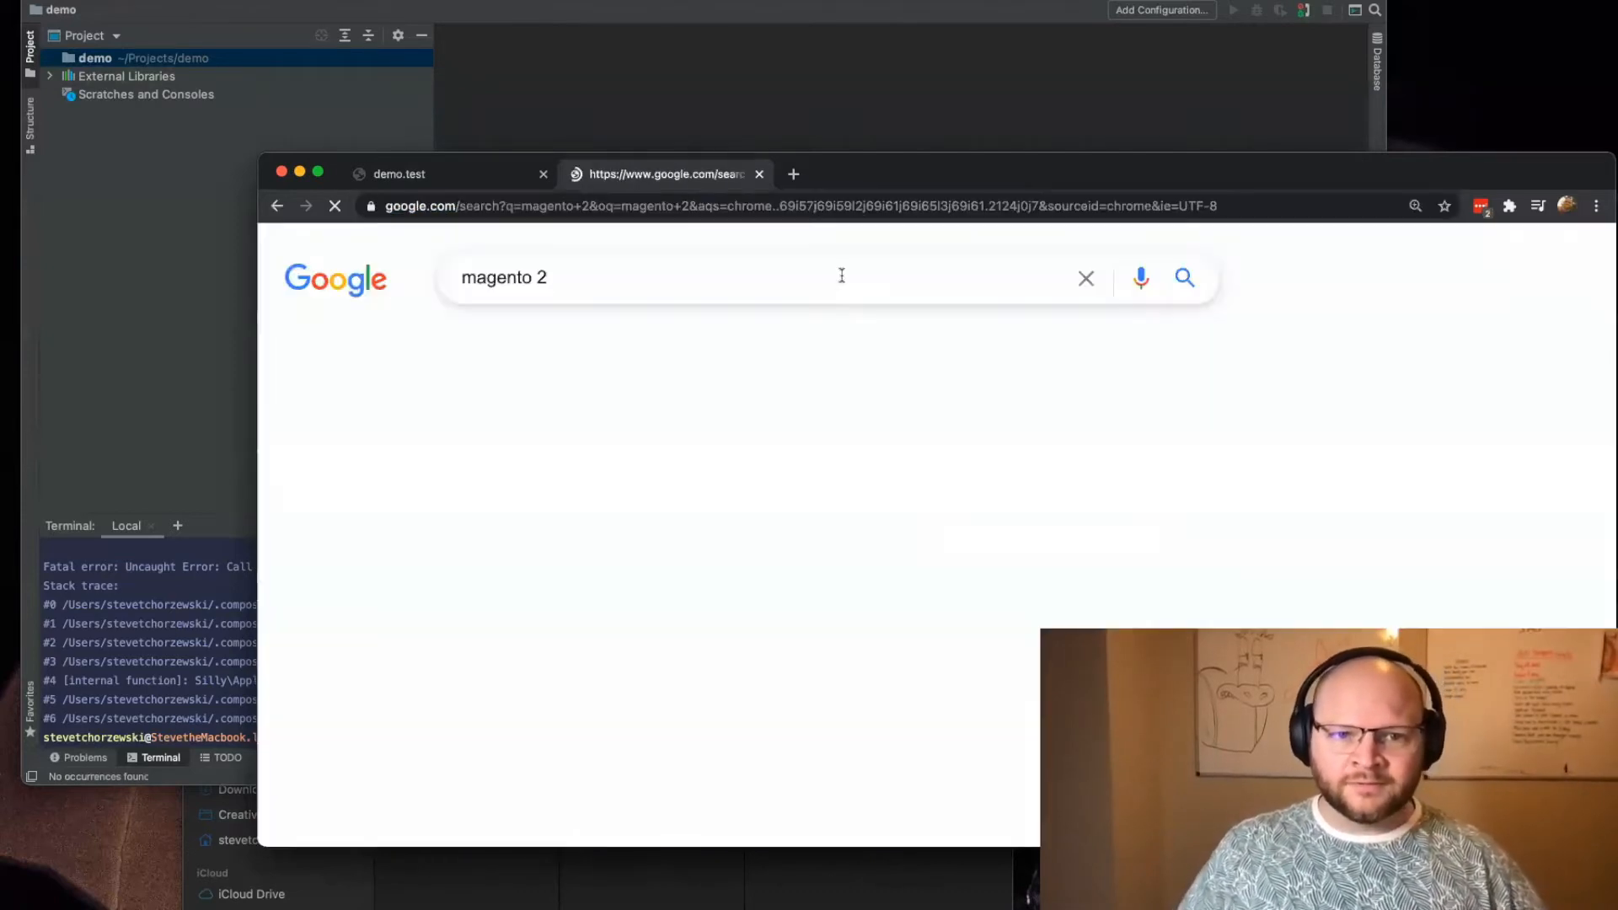
left_click(814, 280)
type("github")
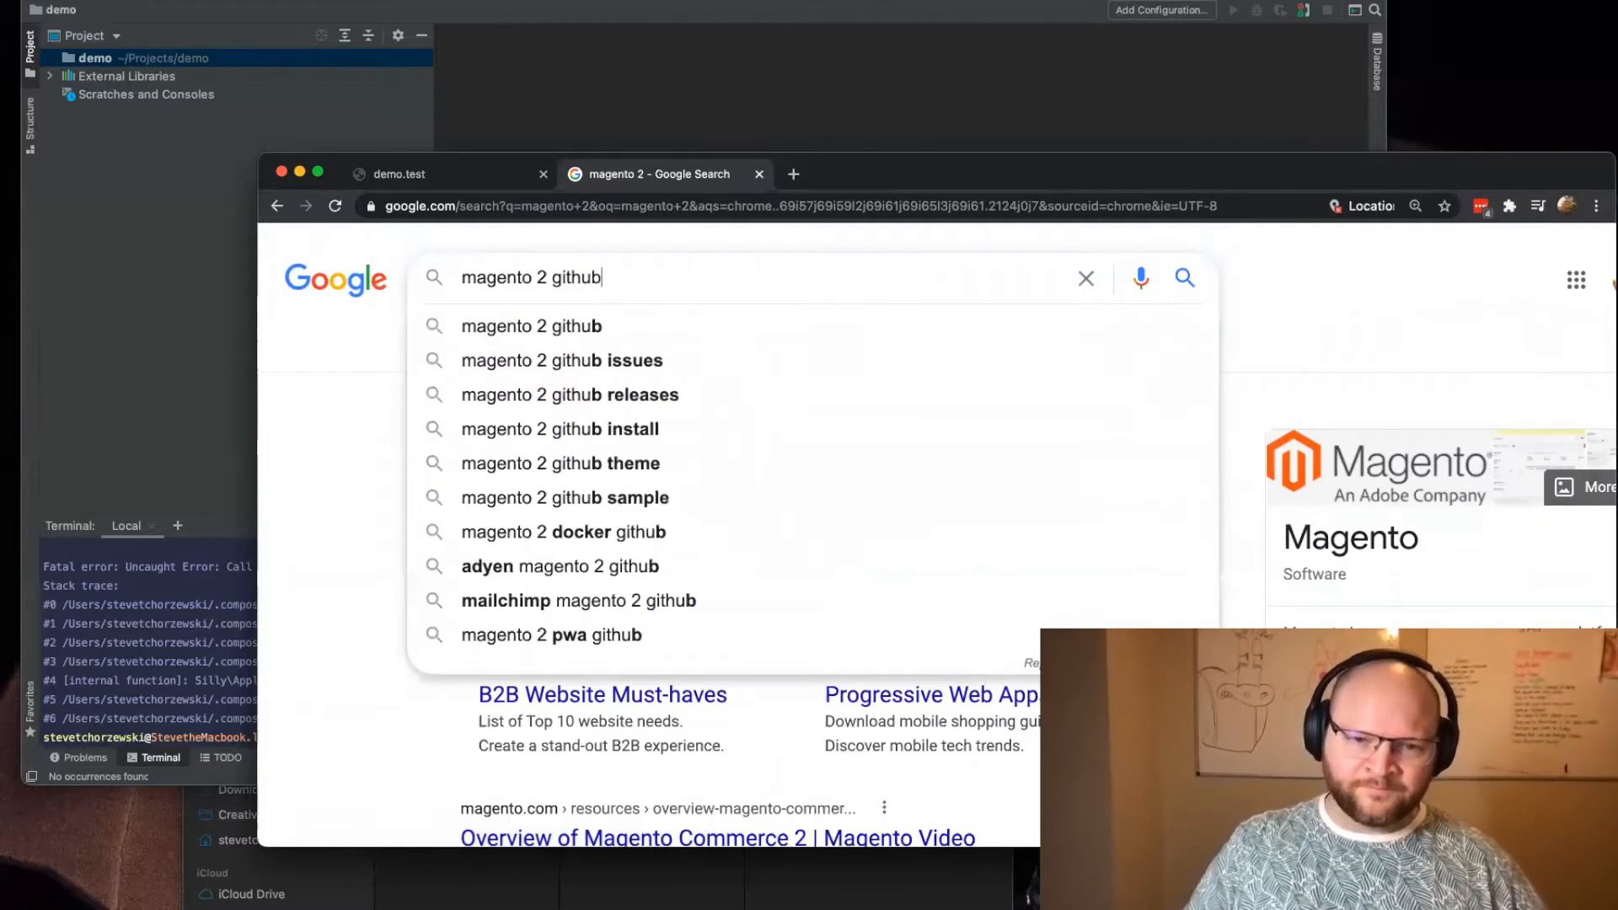
key("Return")
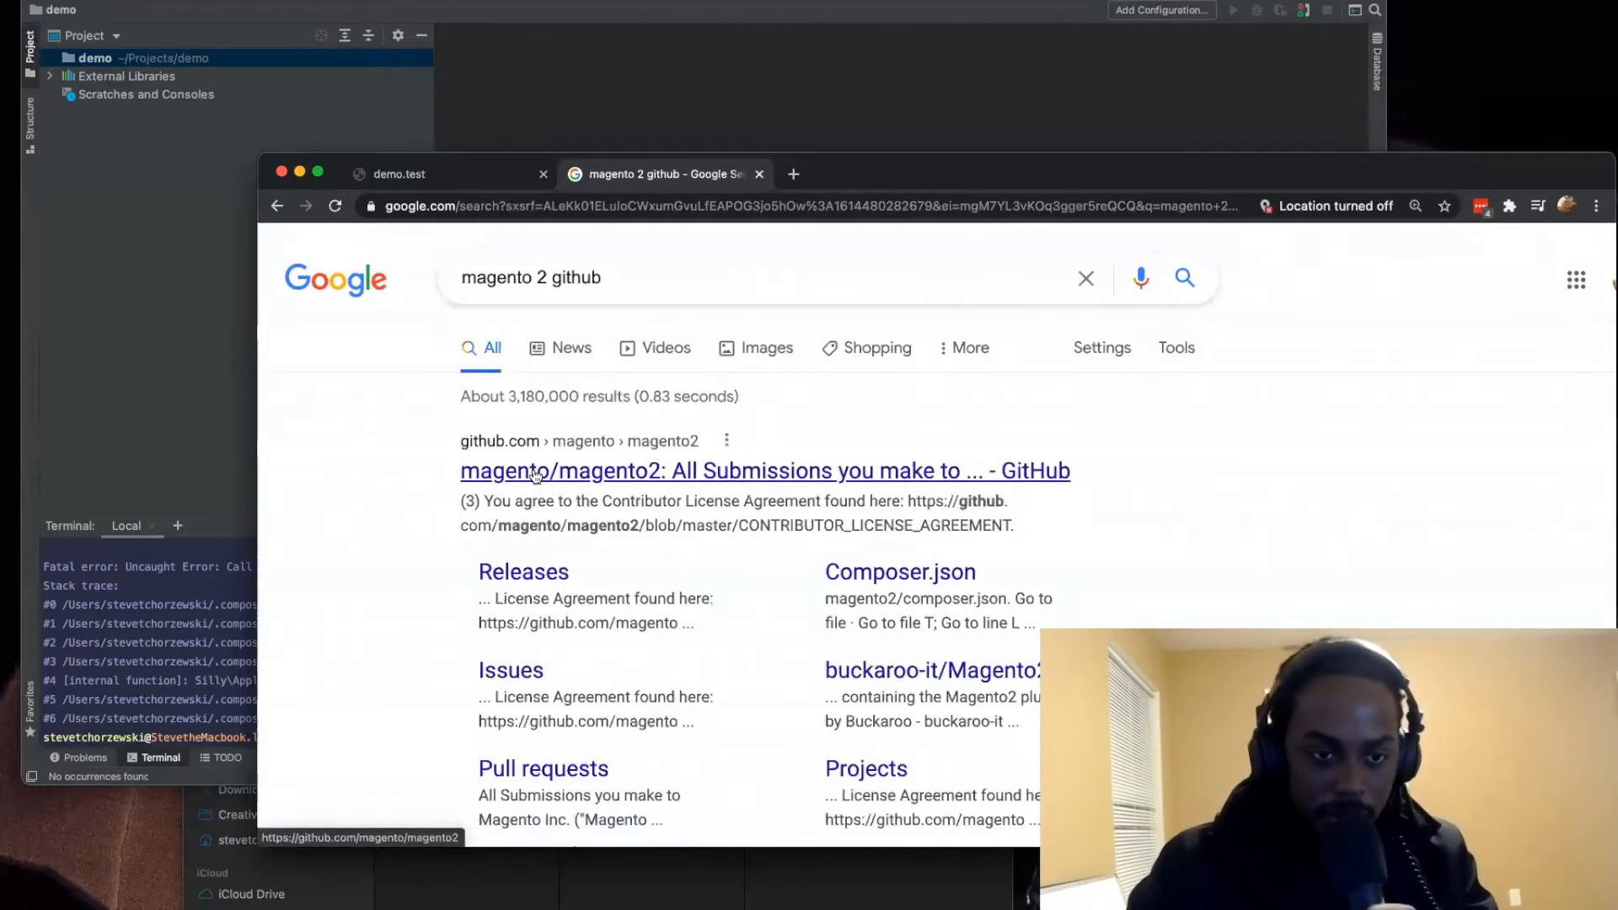
Step: Reposition the browser window to uncover the terminal and change the Google search to "magento 2 composer install"
key("ctrl+alt+shift+Up")
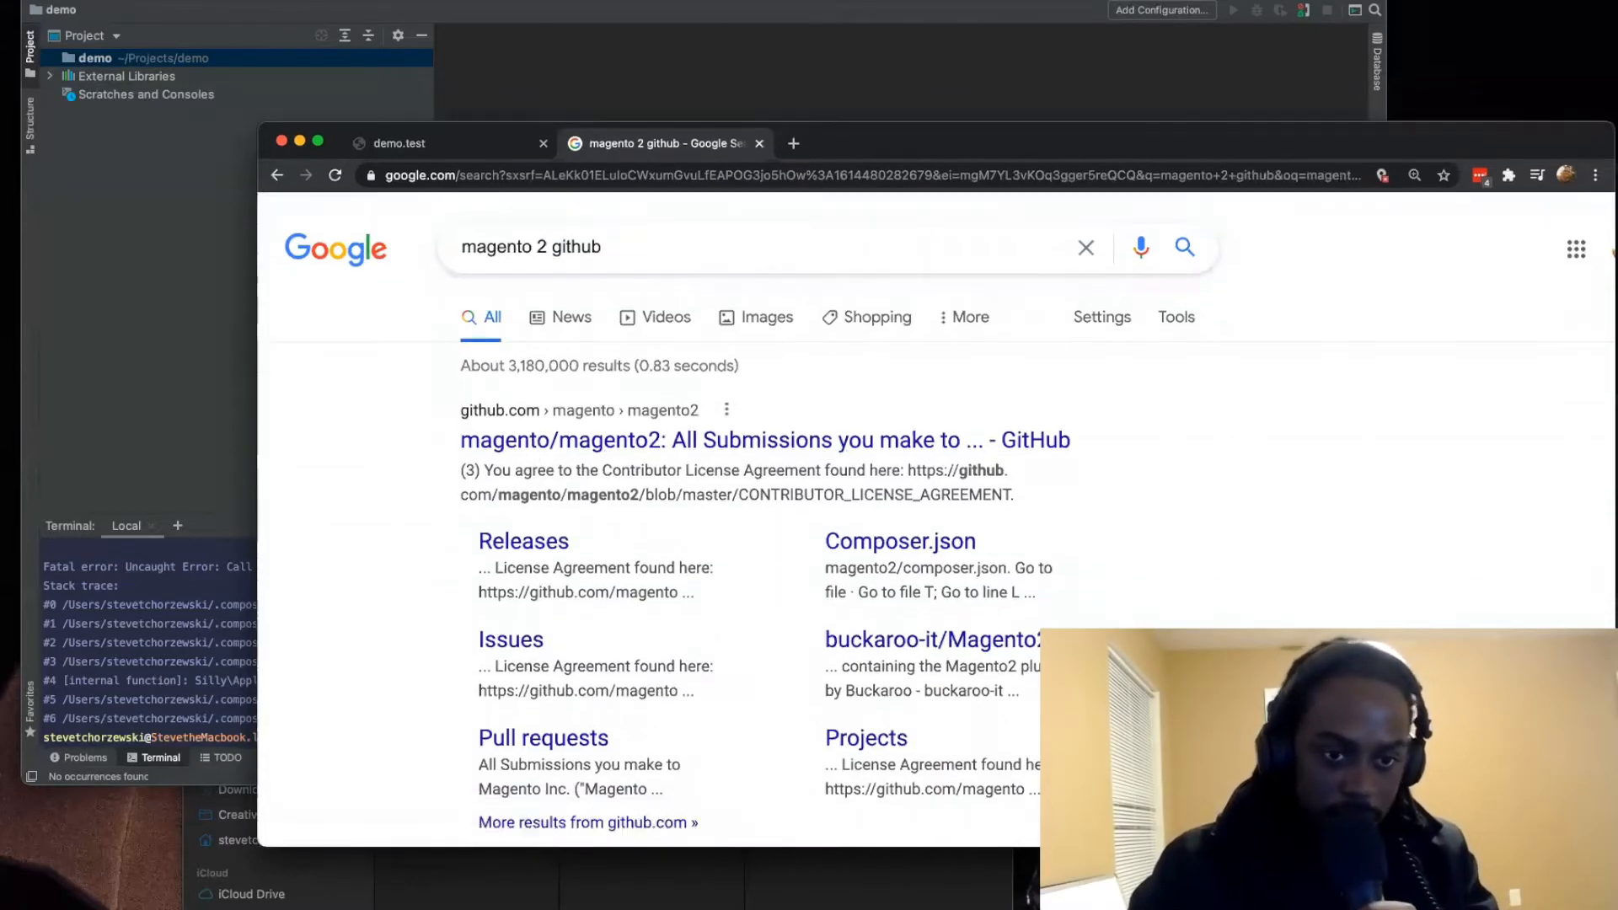
left_click_drag(263, 843, 131, 585)
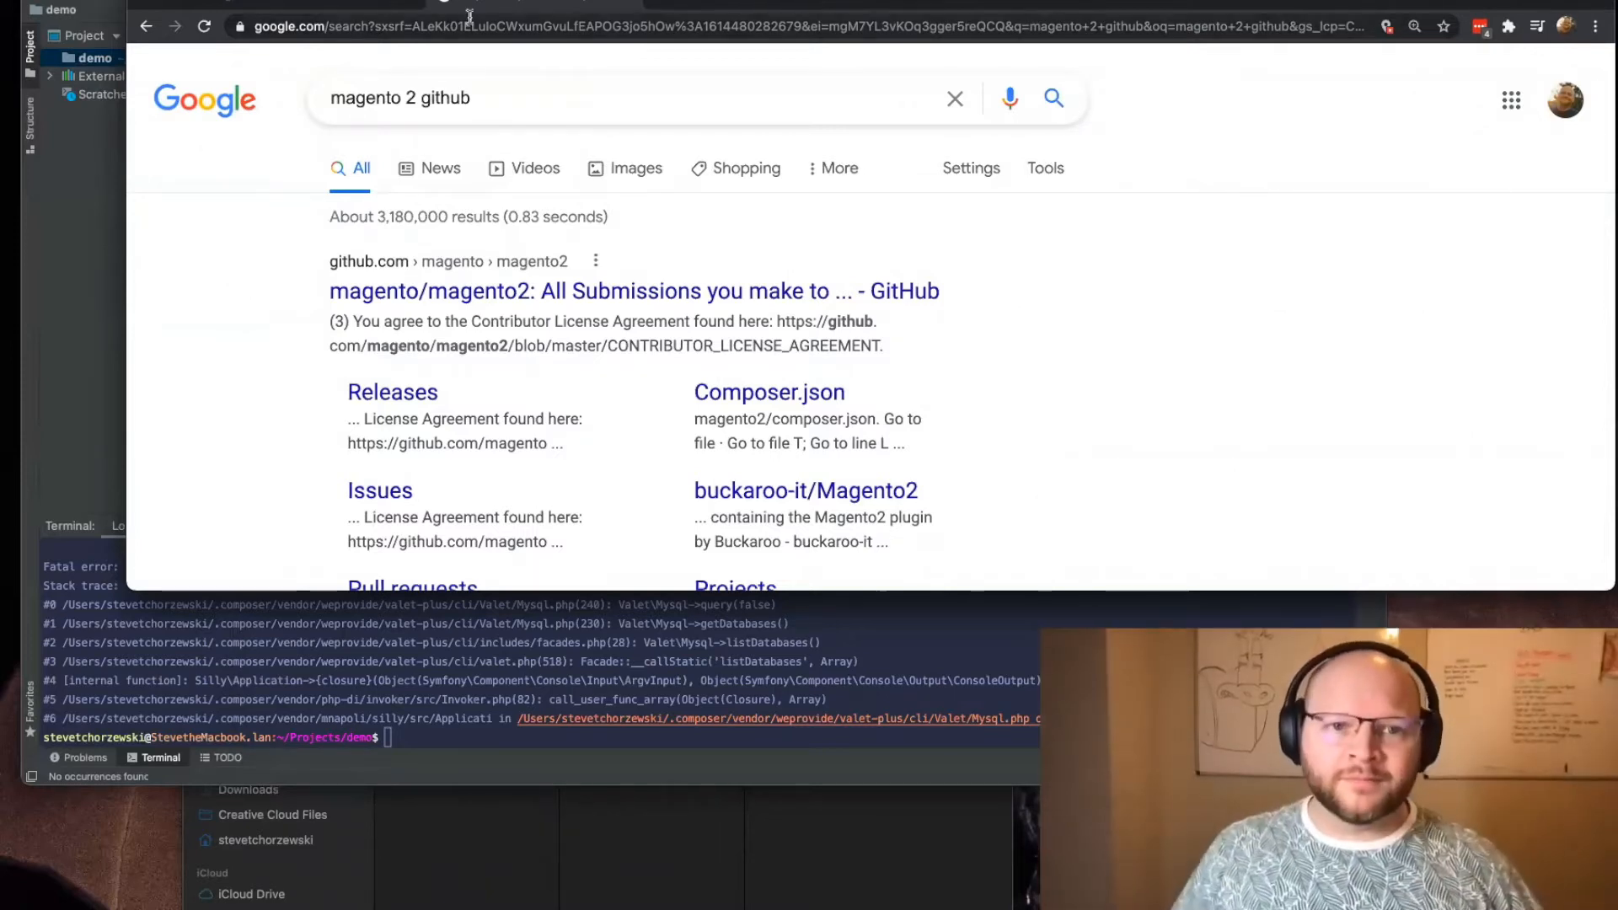
double_click(423, 96)
type("comps")
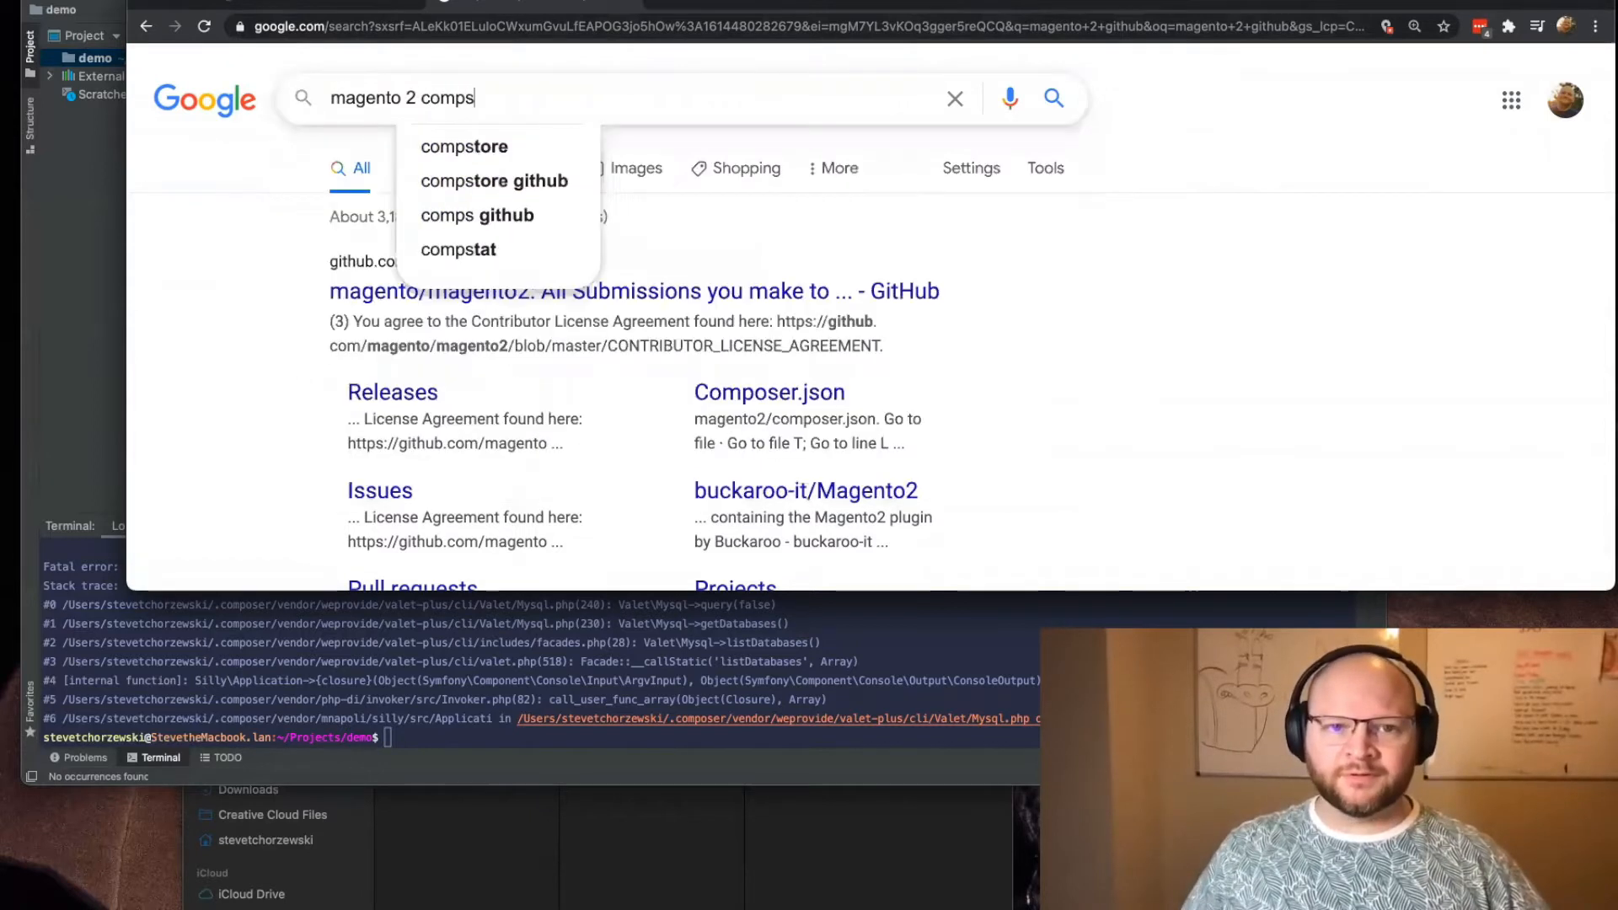
key("BackSpace")
key("Return")
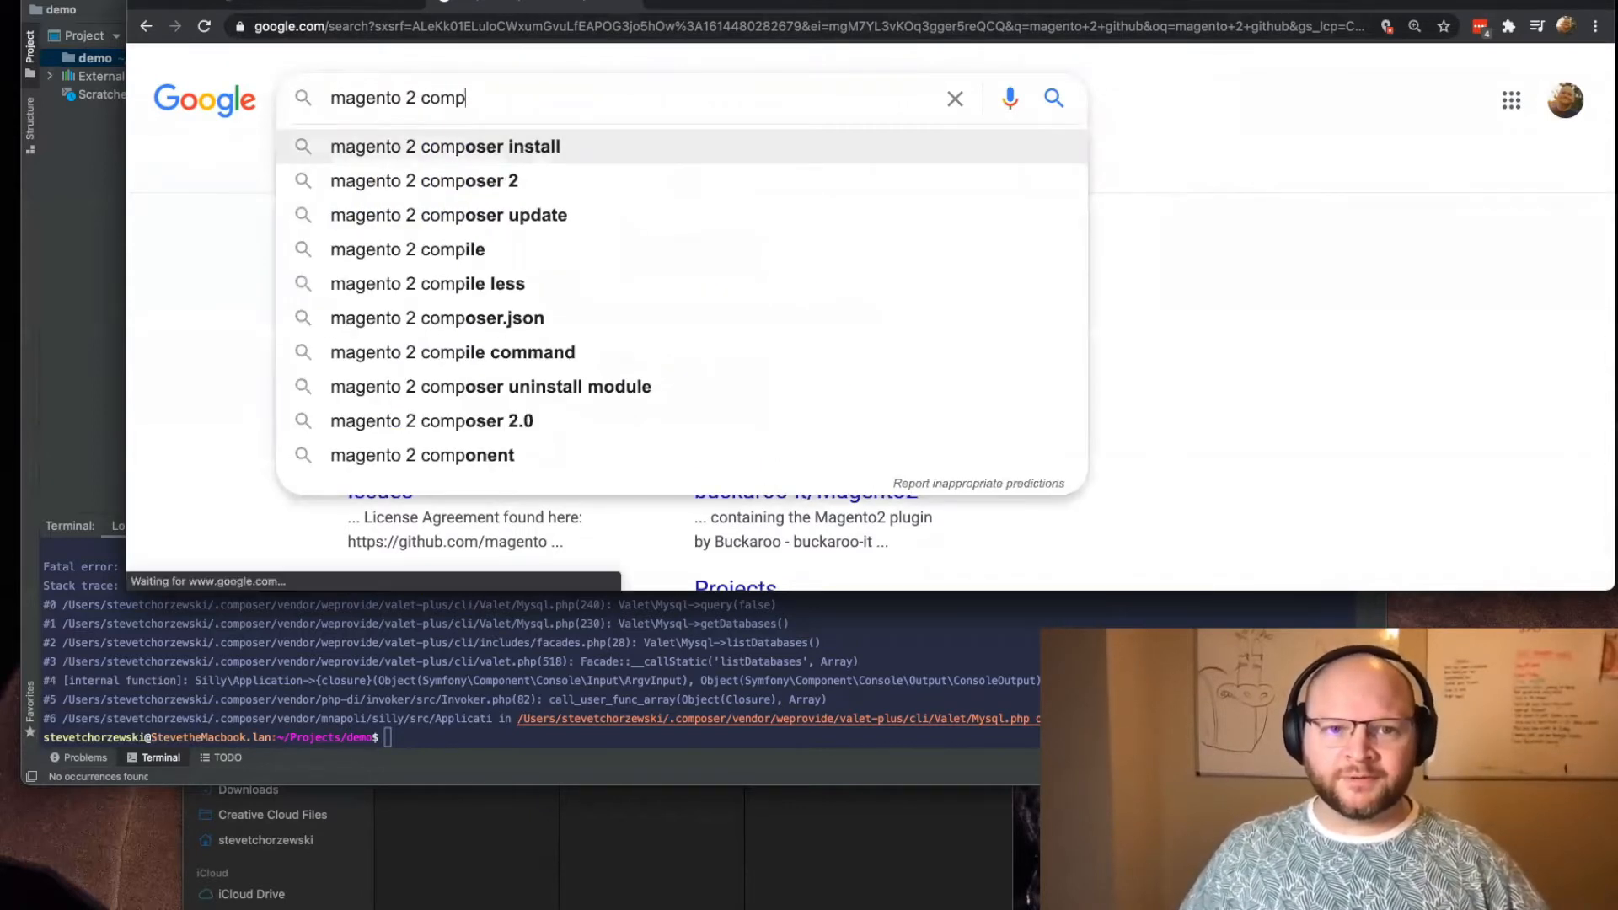
left_click(640, 115)
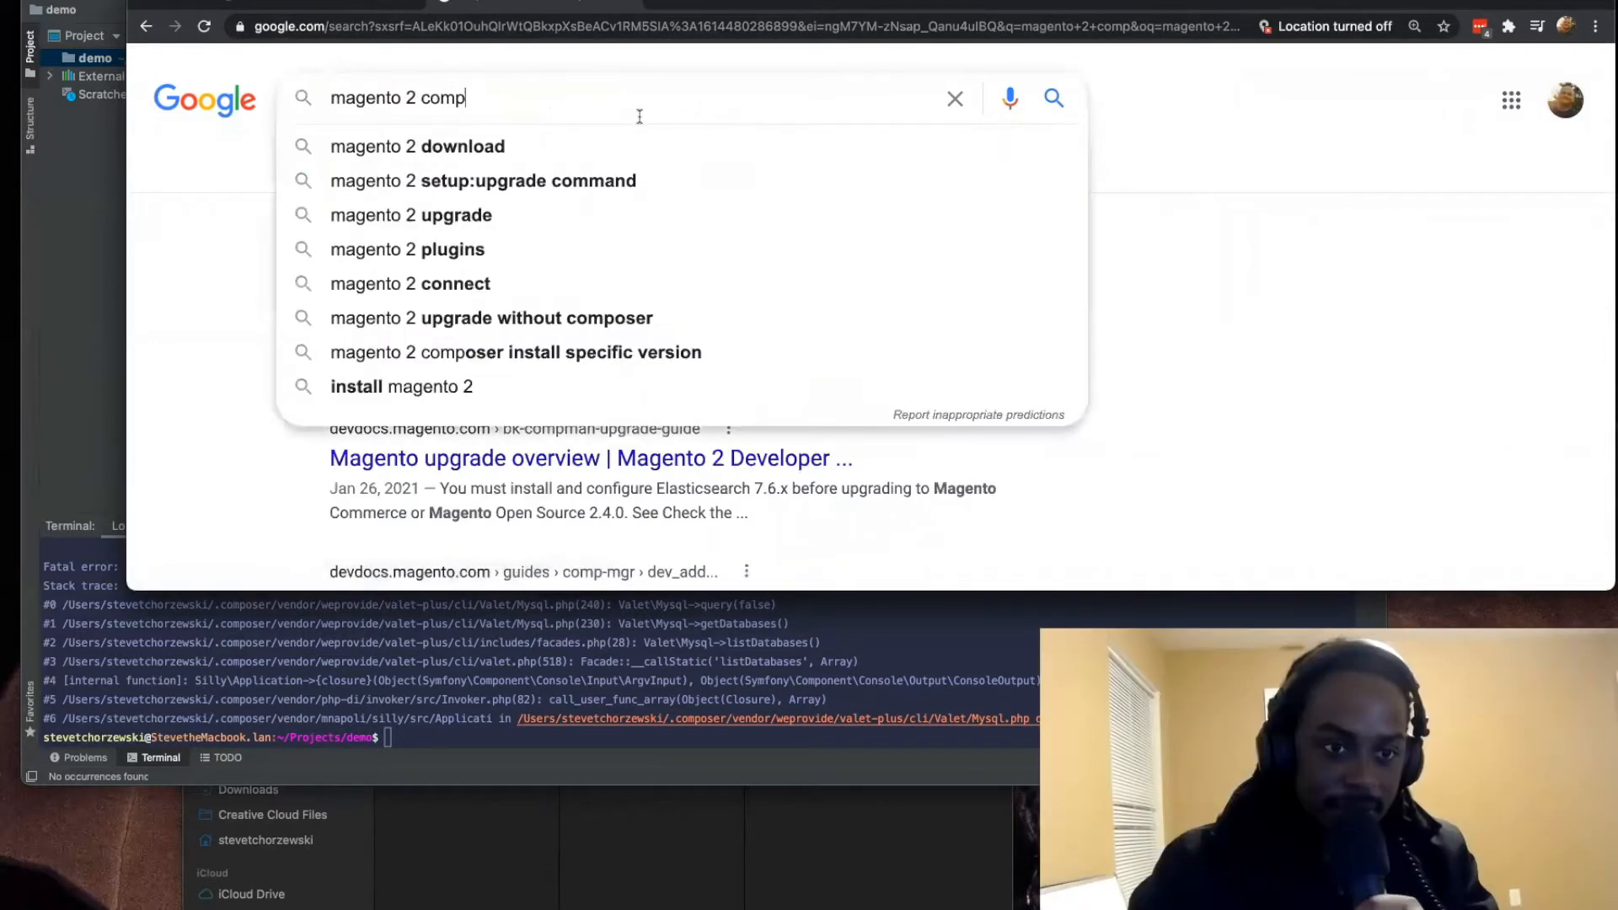
type("er")
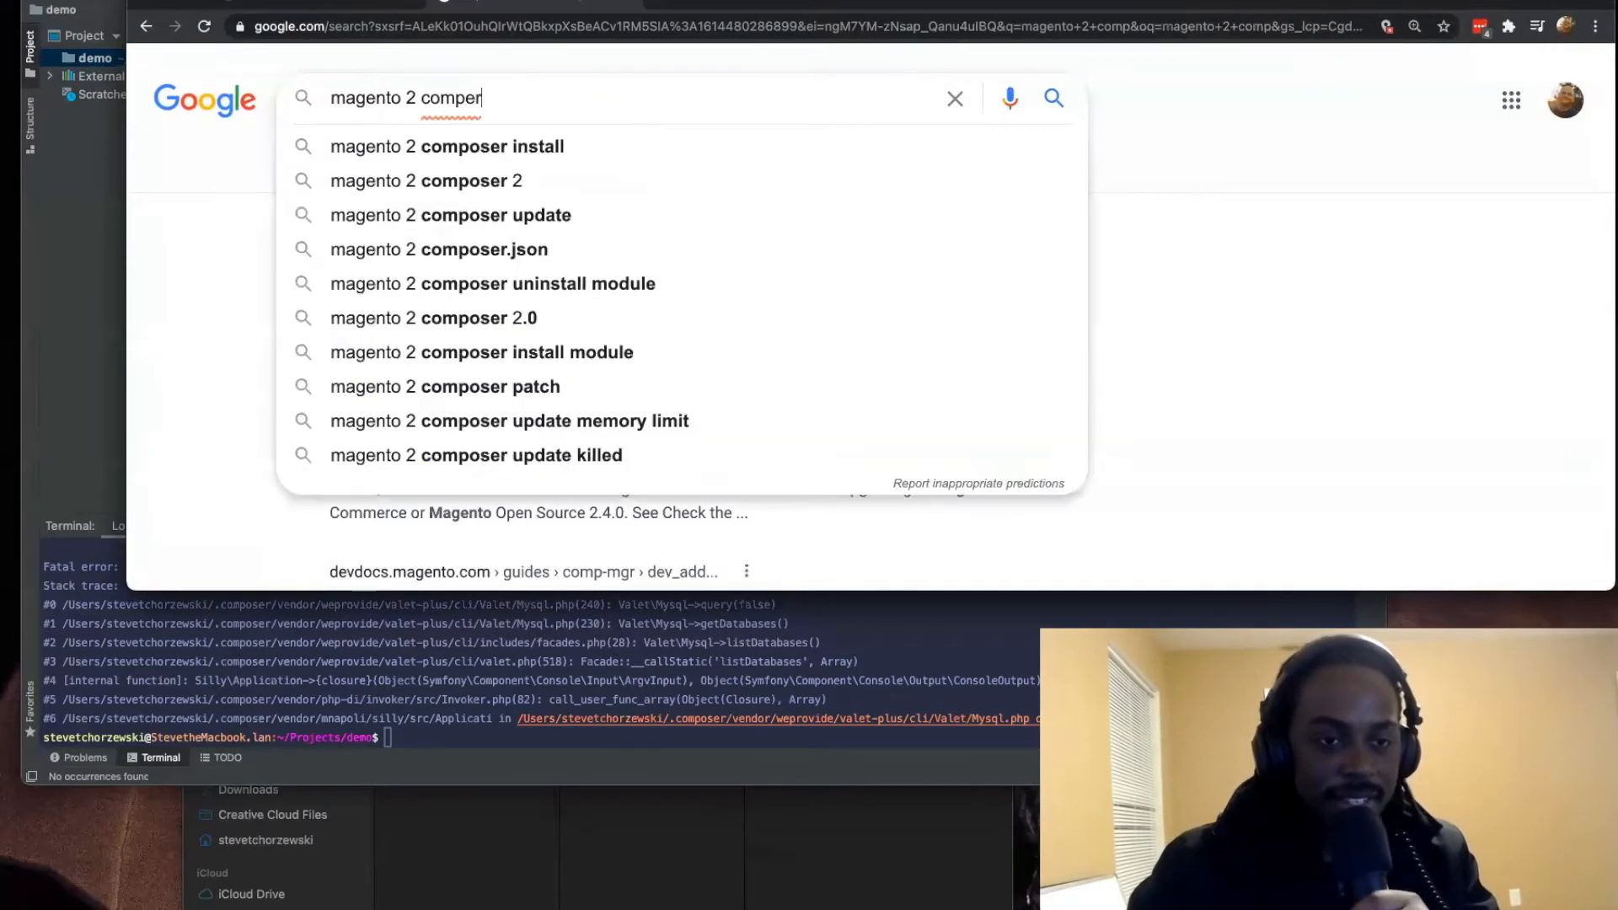
key("Down")
key("Return")
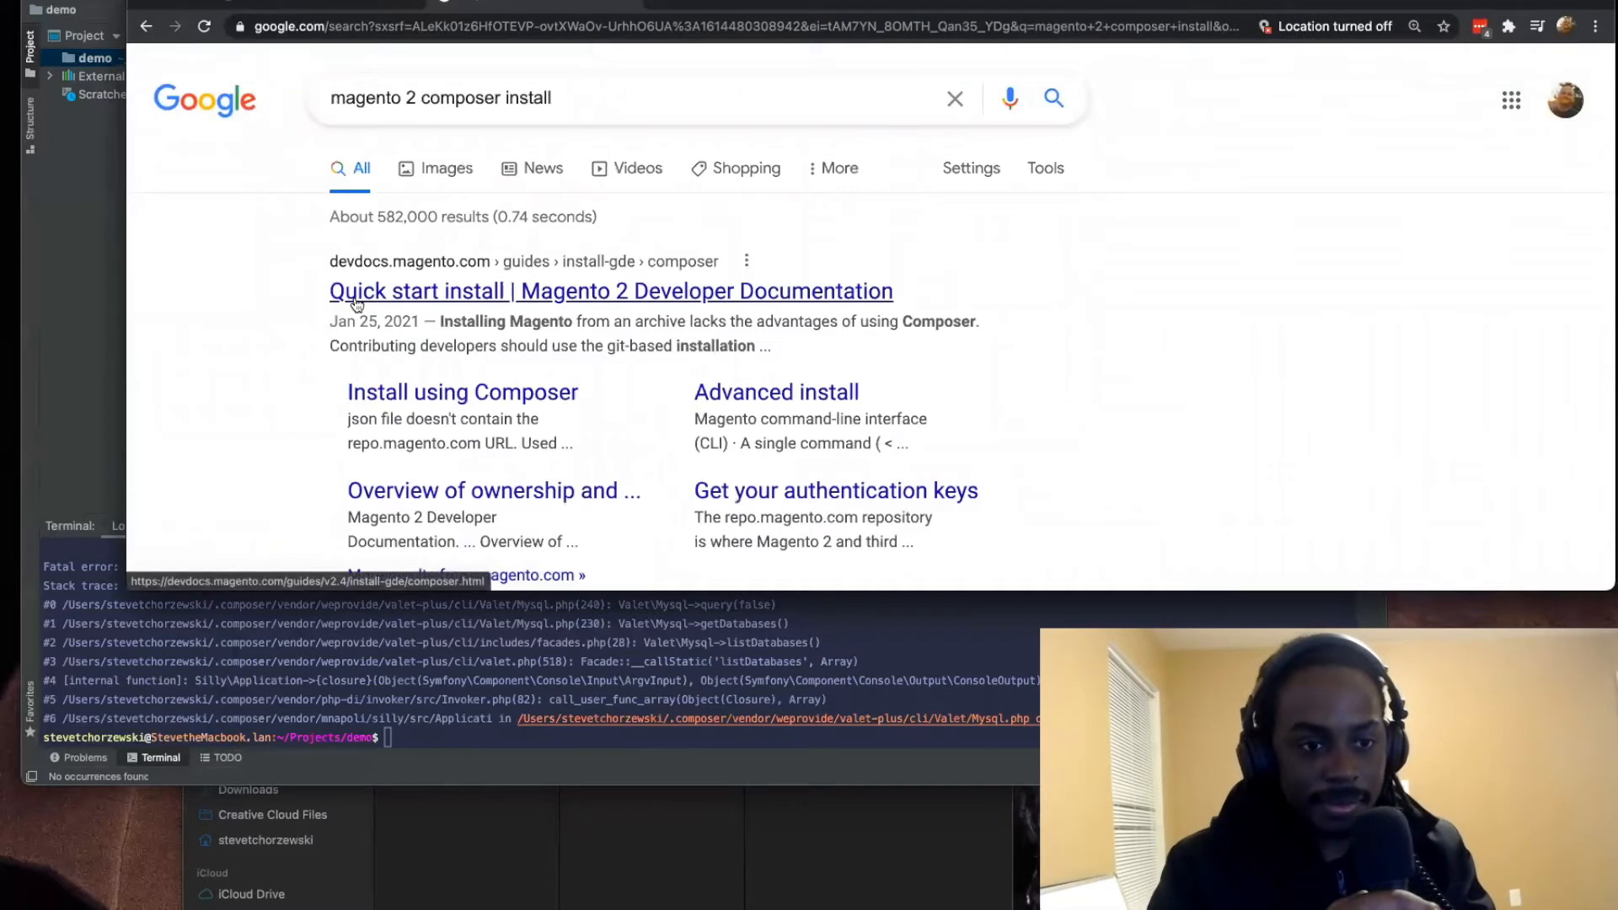
Step: Open the Magento DevDocs "Quick start install" guide from the results and find its "Get the metapackage" section
left_click(352, 296)
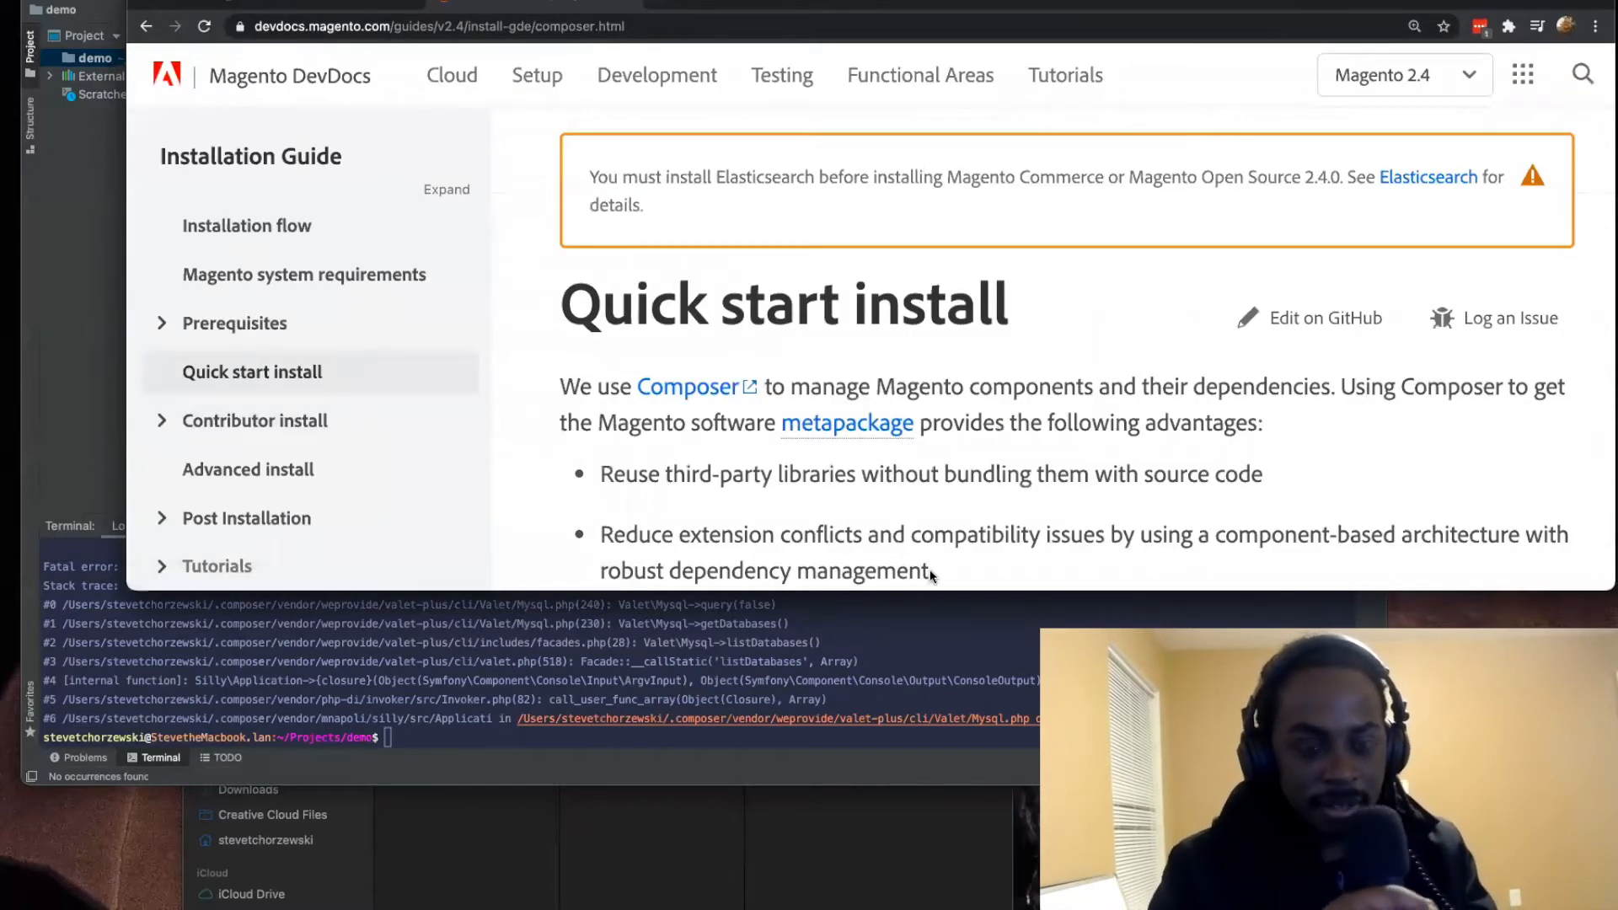
scroll(895, 503, "down", 2)
scroll(895, 502, "down", 3)
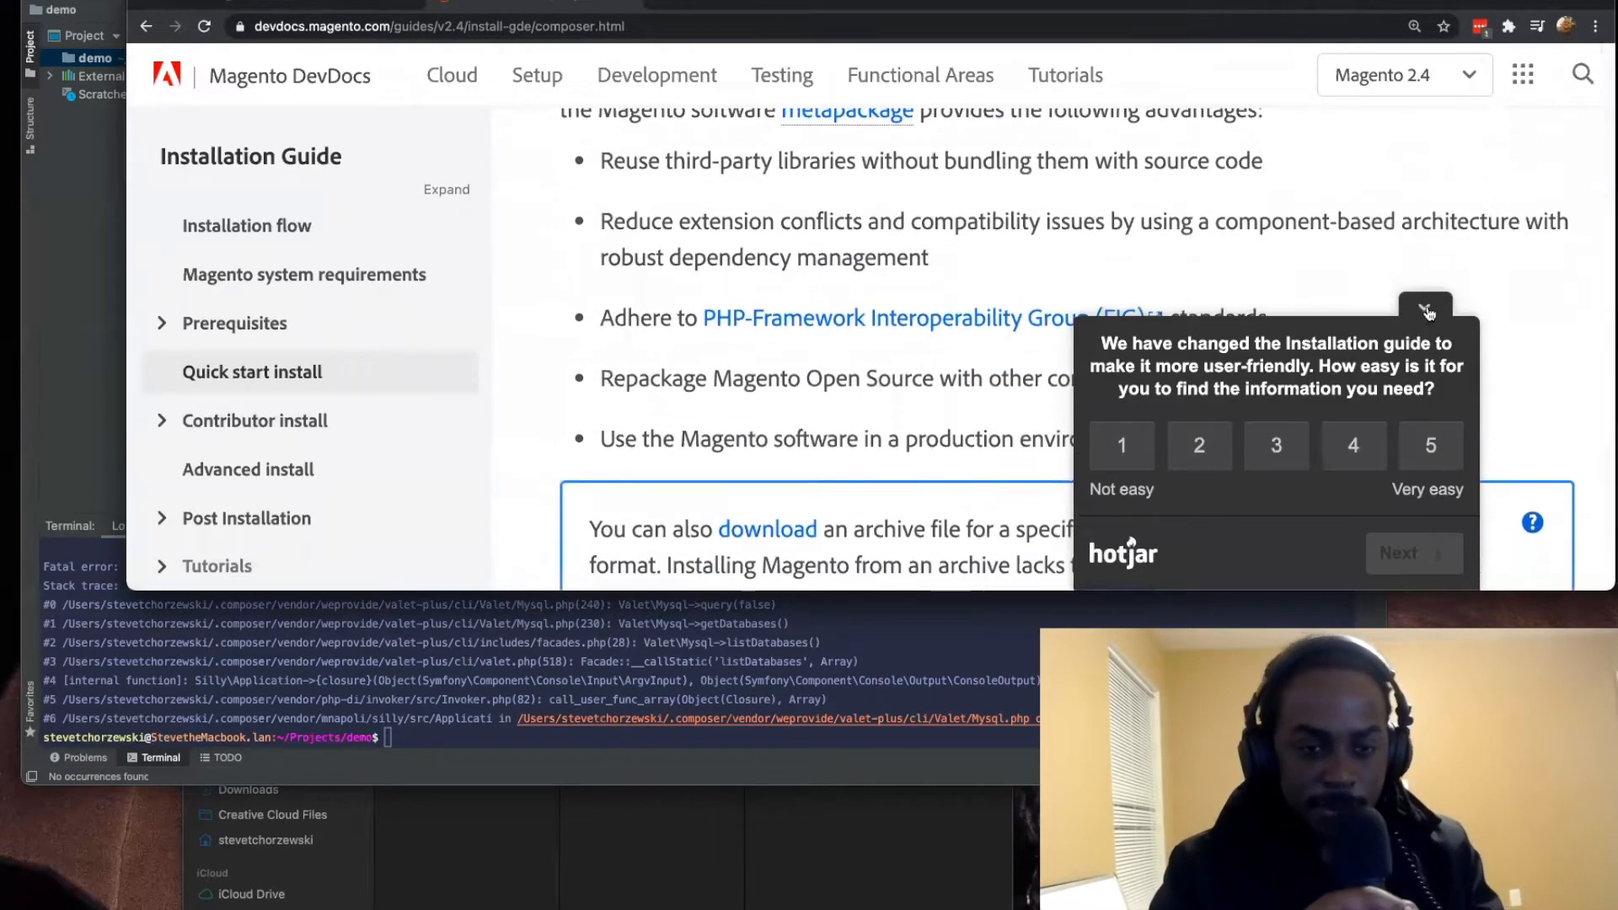
scroll(698, 389, "down", 4)
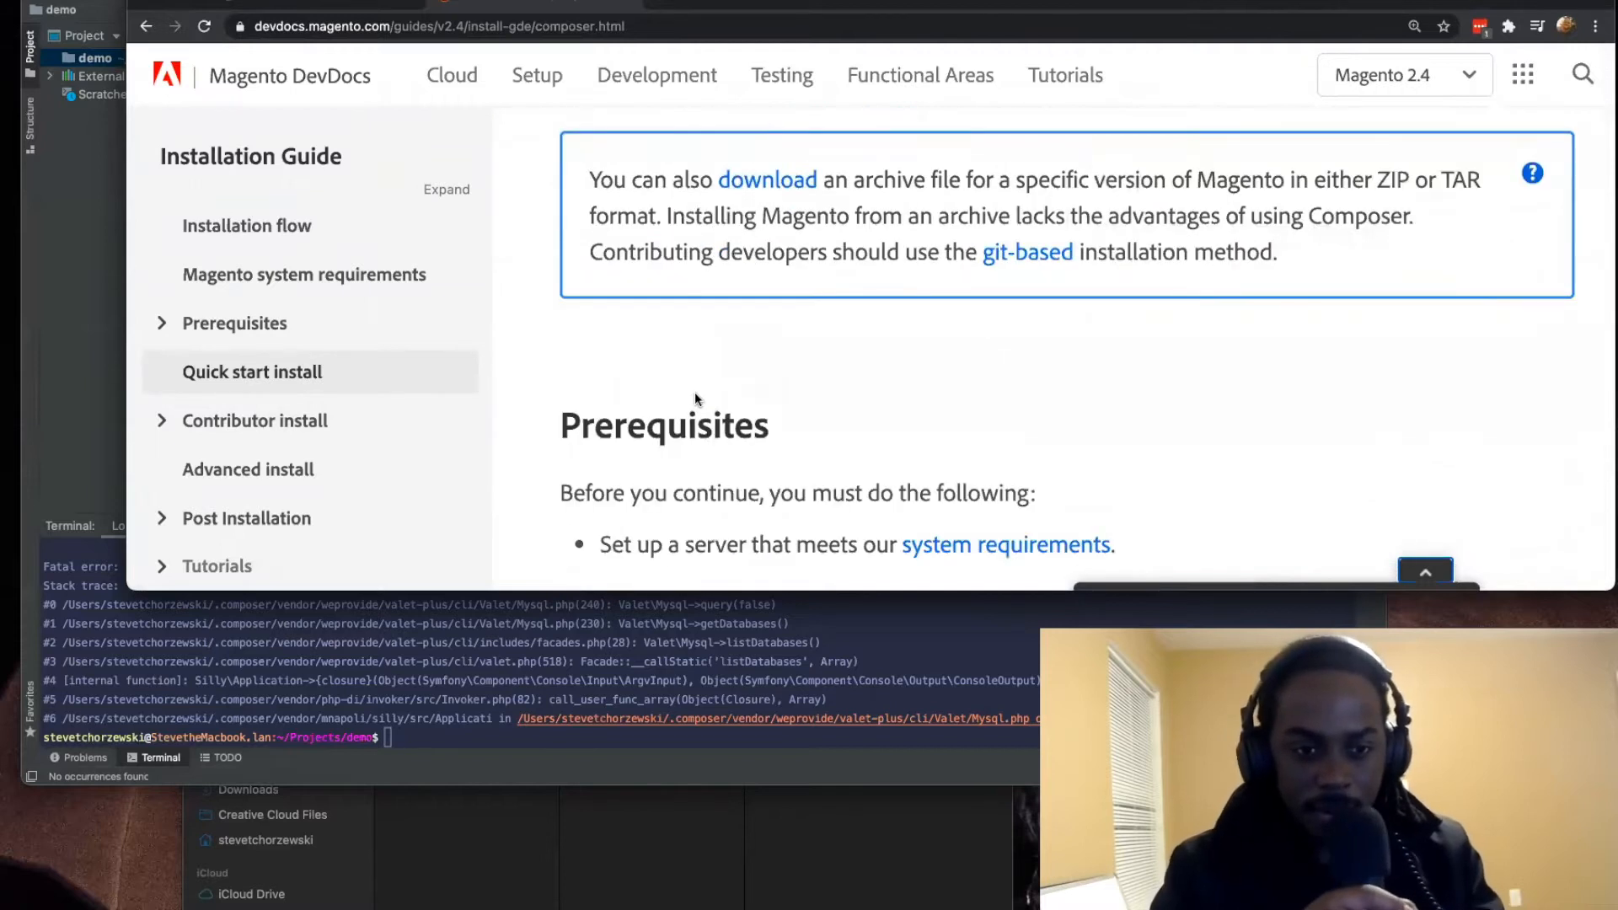
scroll(693, 396, "down", 5)
scroll(693, 396, "down", 5)
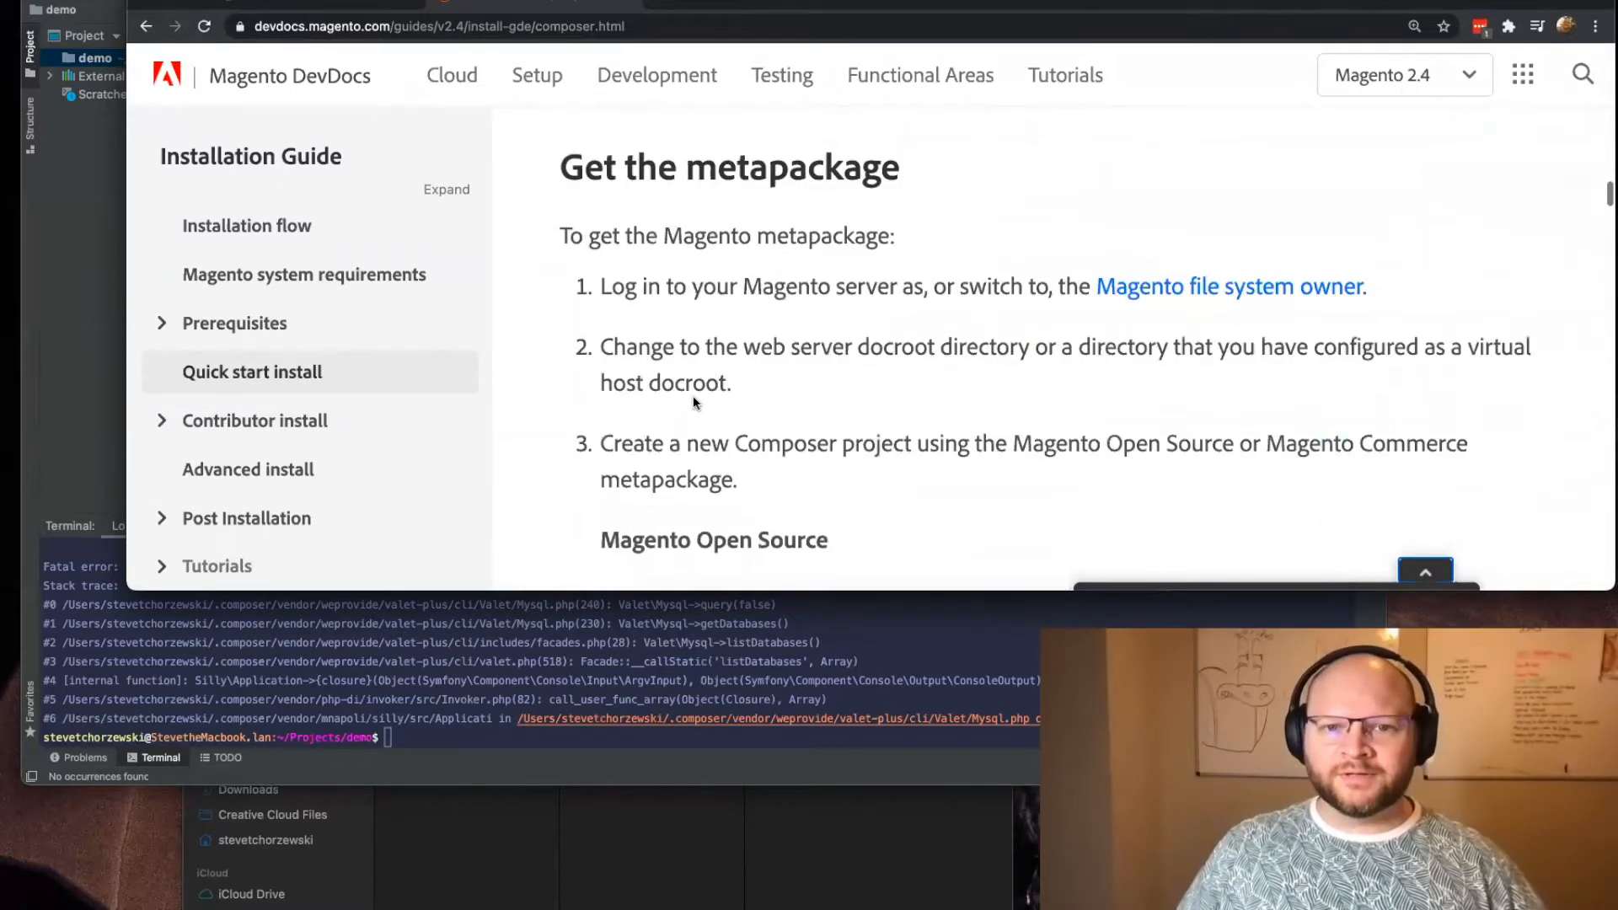
Step: Highlight the start of the Magento Open Source "composer create-project" command and review the metapackage steps around it
scroll(693, 399, "down", 3)
scroll(693, 396, "down", 1)
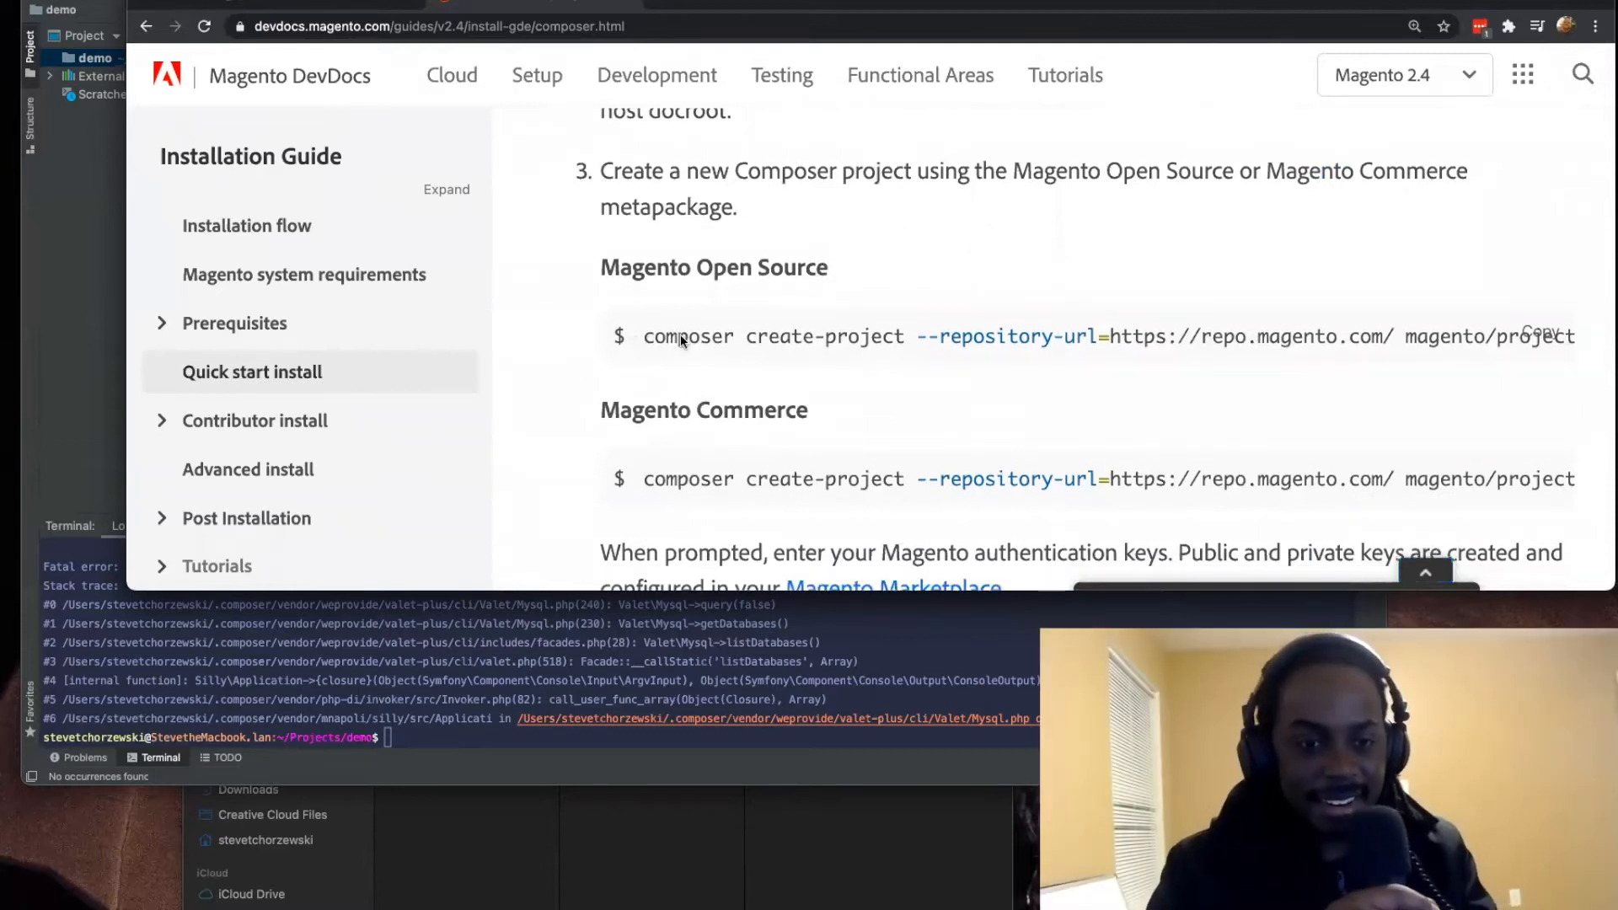
left_click_drag(894, 344, 1191, 345)
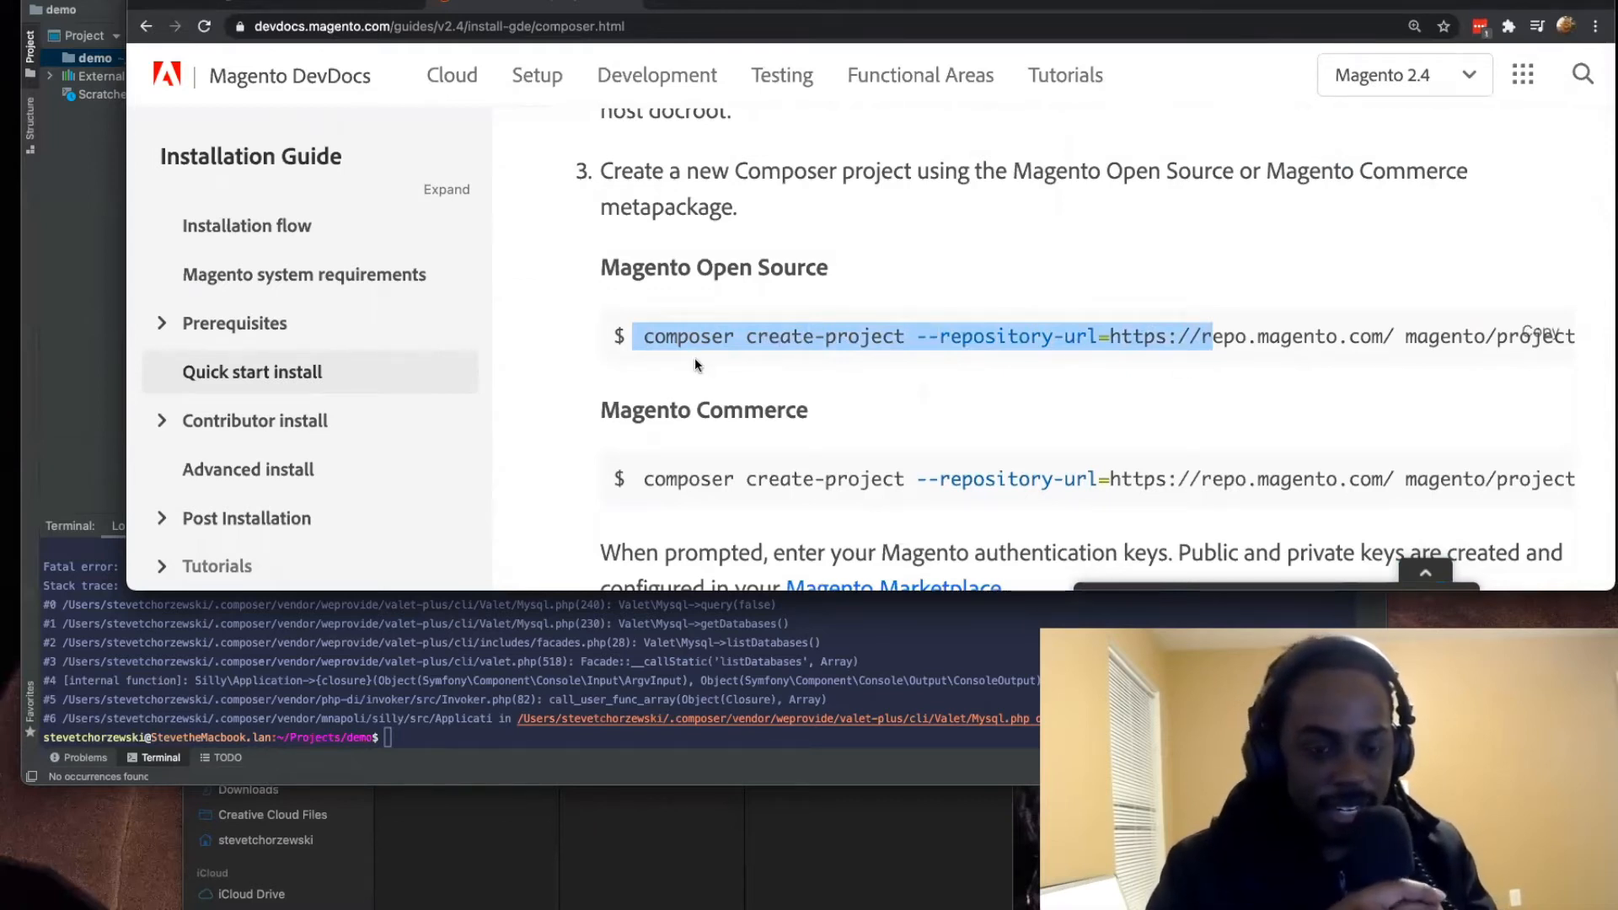
scroll(694, 357, "up", 2)
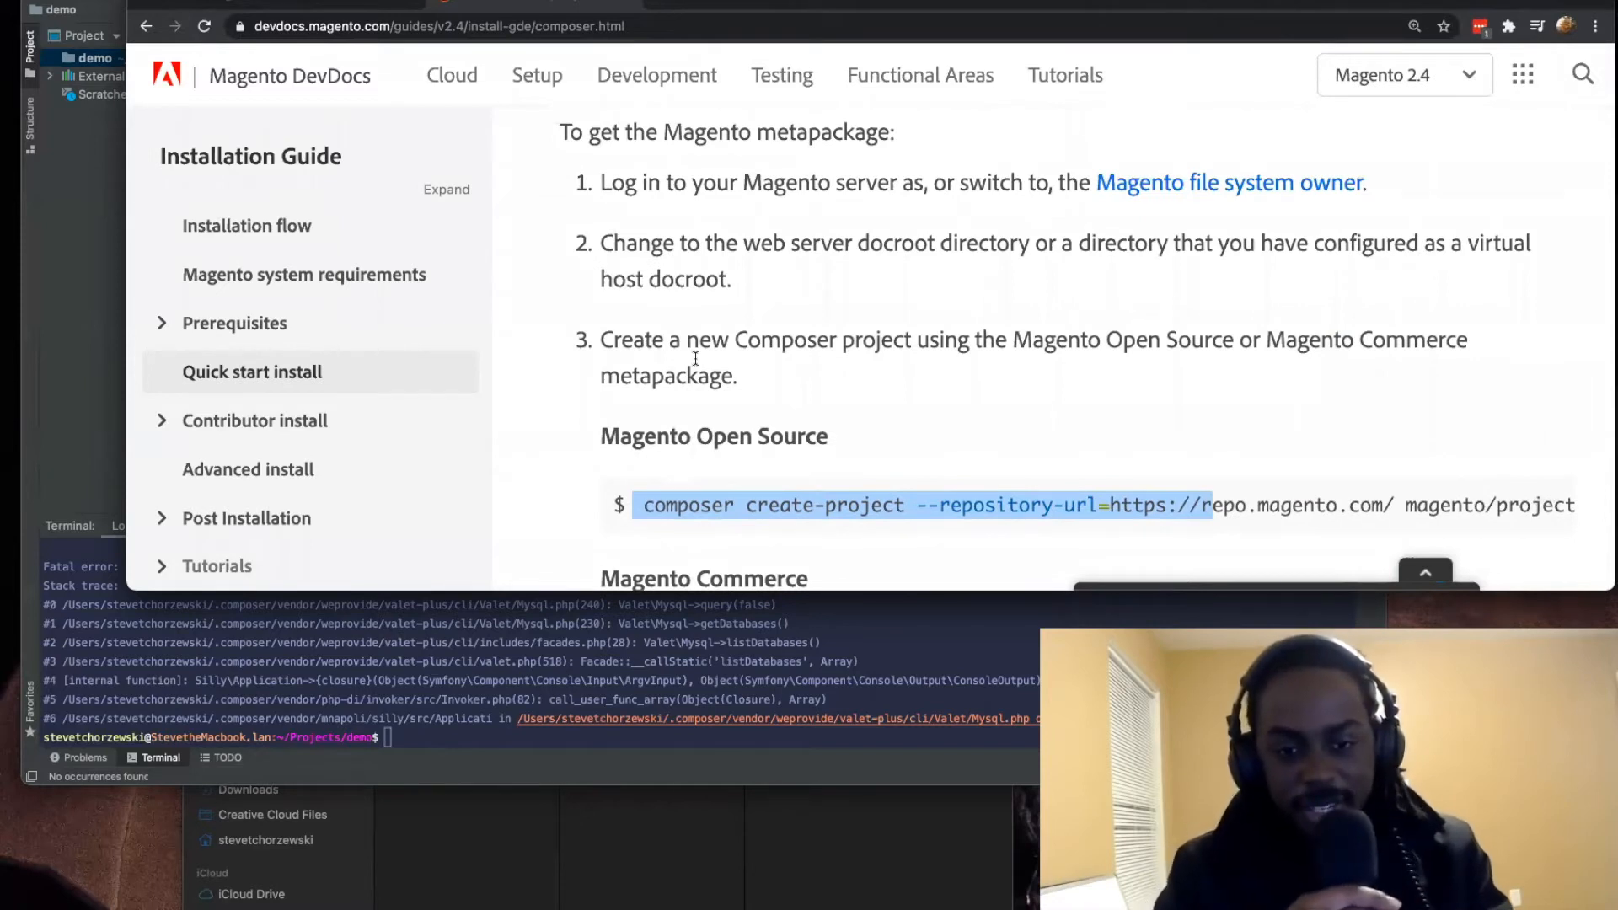
Step: Switch to the IDE terminal and move up to the Projects directory with "cd .."
left_click(489, 701)
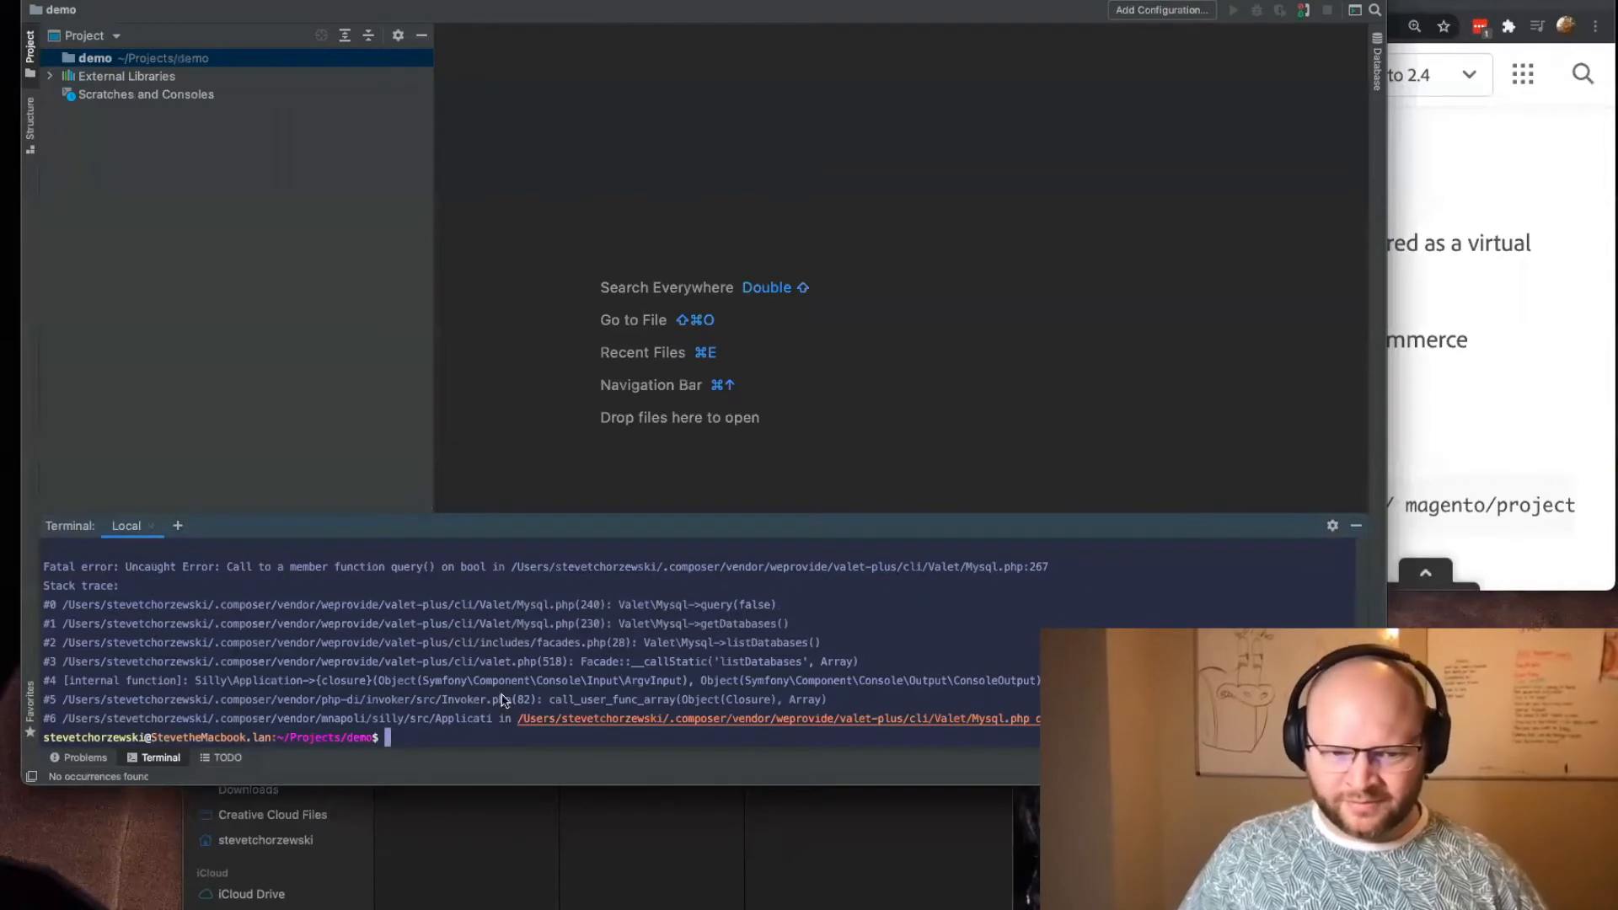
type("cd ..")
key("Return")
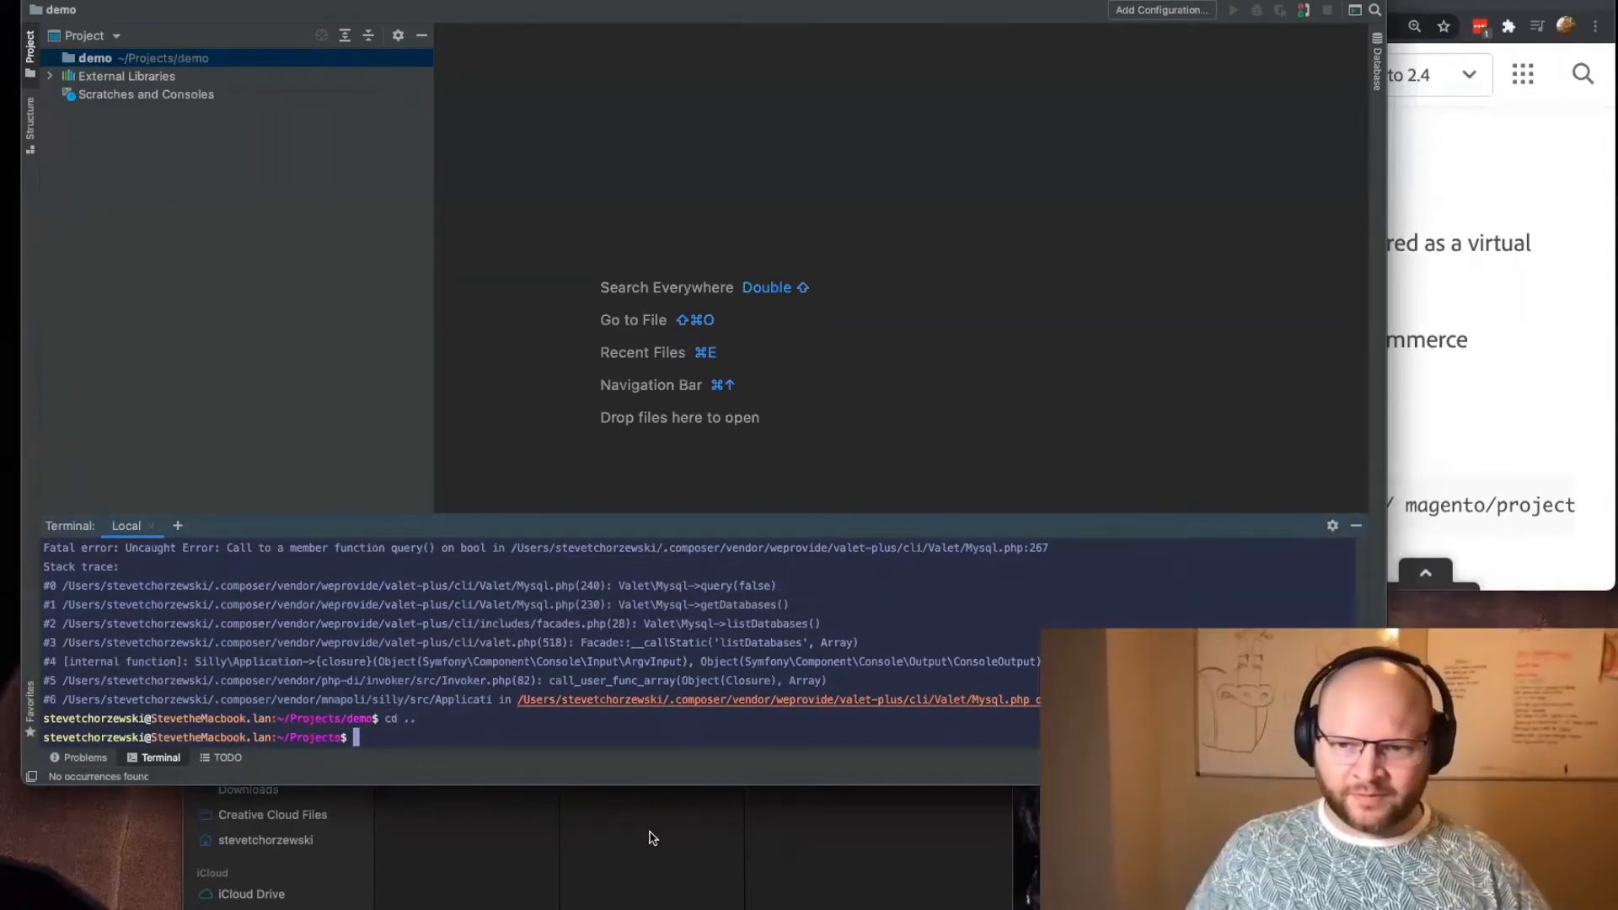
Step: Copy the full Magento Open Source "composer create-project" command, up to "project-community-edition", from the DevDocs guide
left_click(1463, 374)
left_click(695, 506)
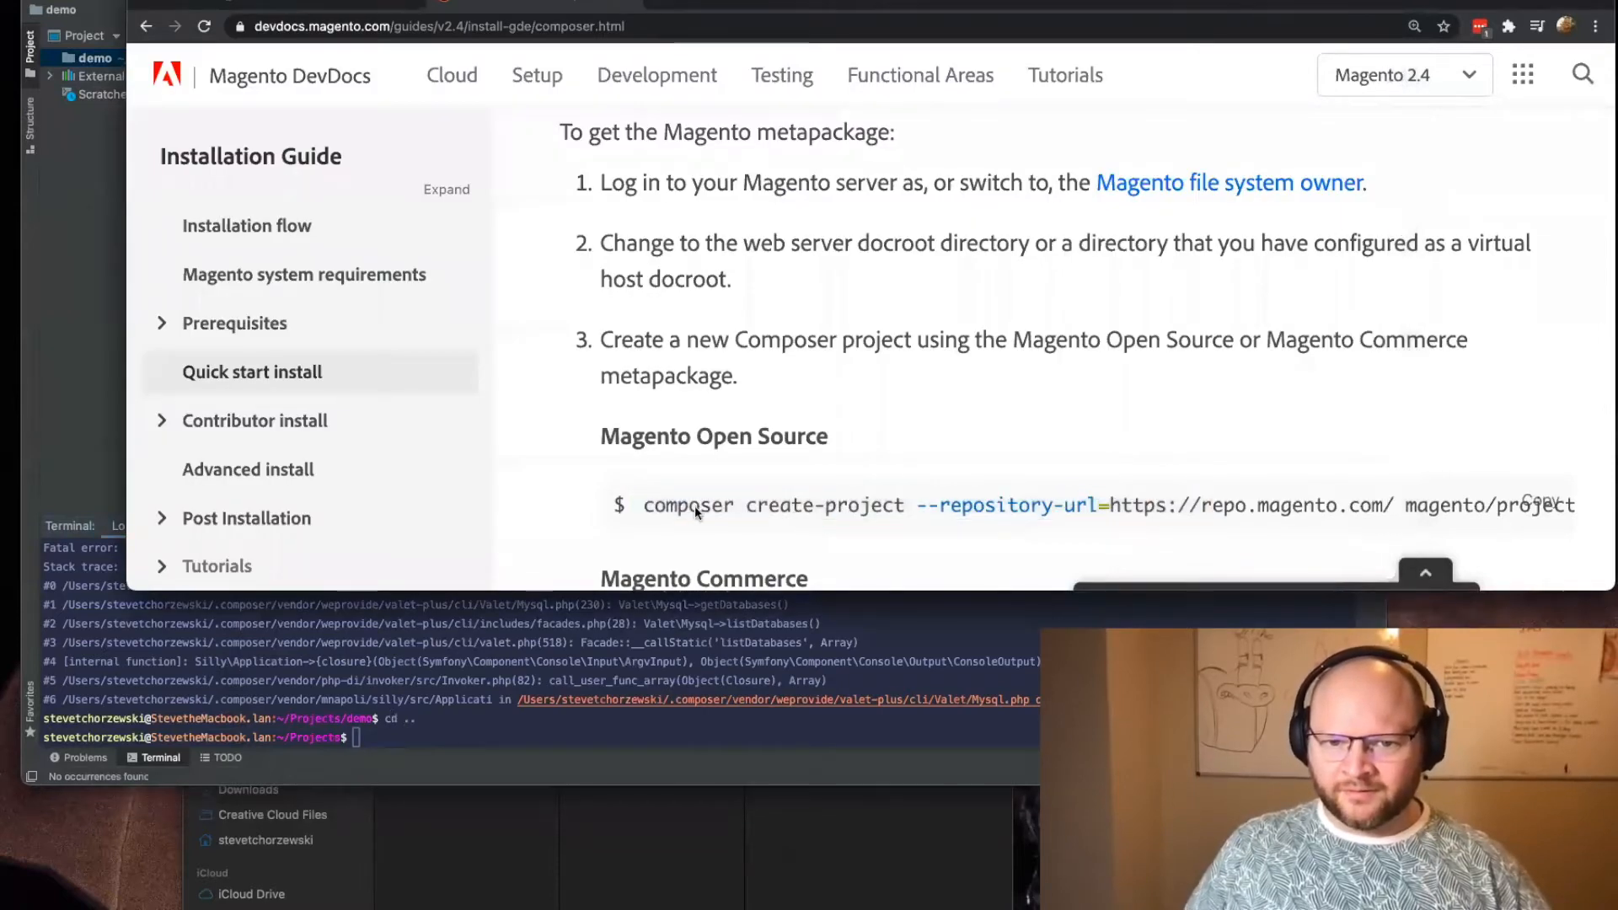
left_click_drag(644, 507, 1261, 501)
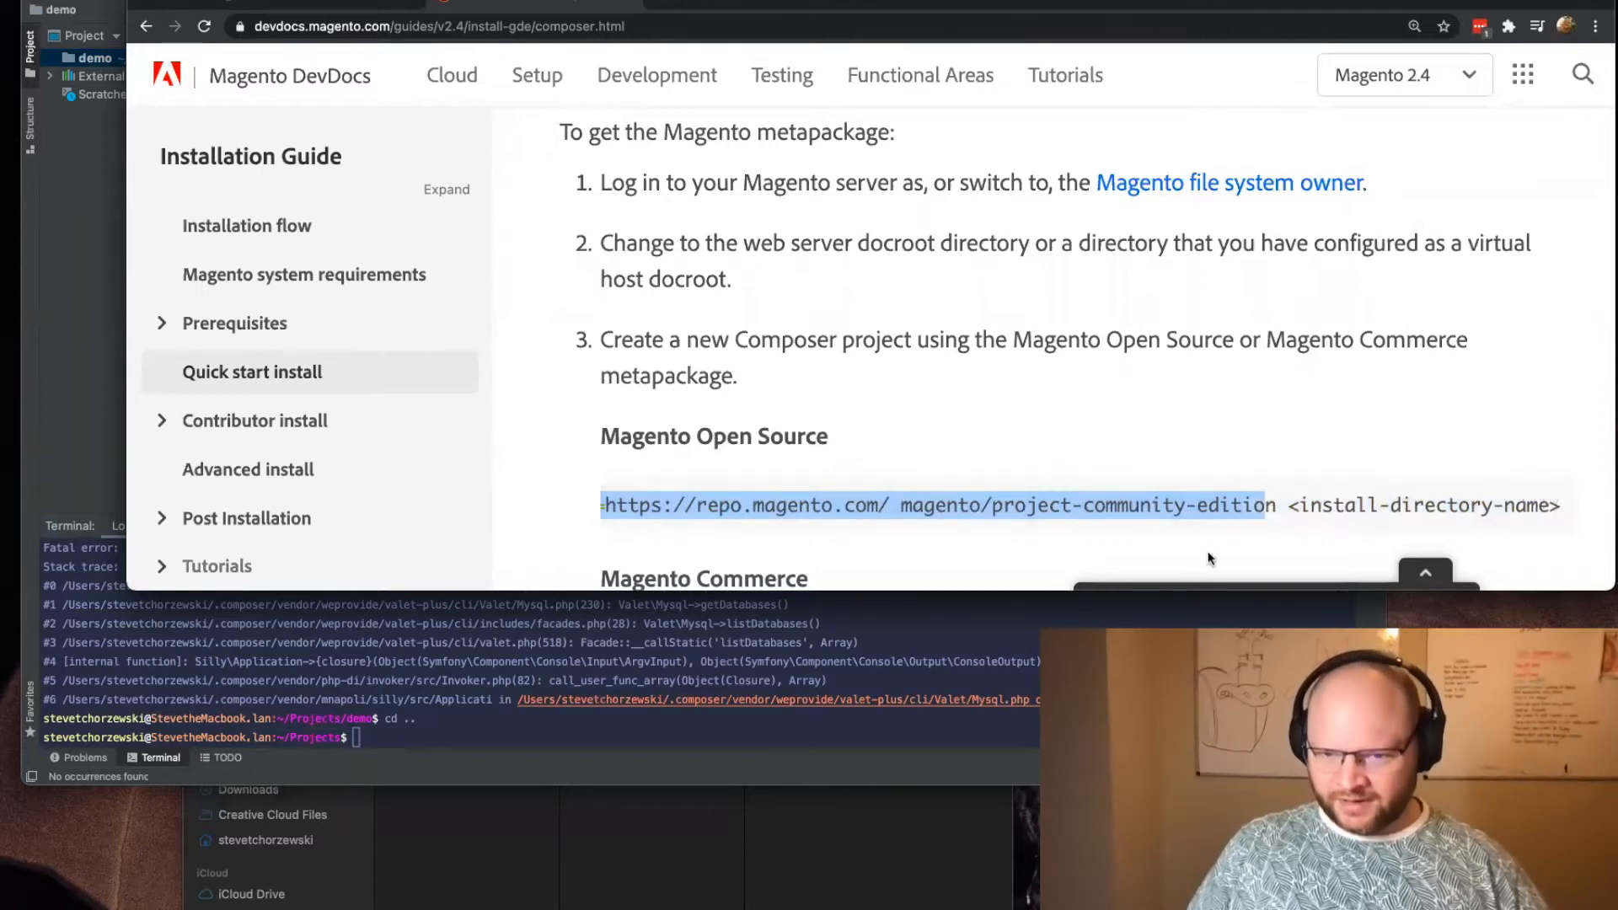
left_click_drag(1274, 502, 638, 515)
key("super+c")
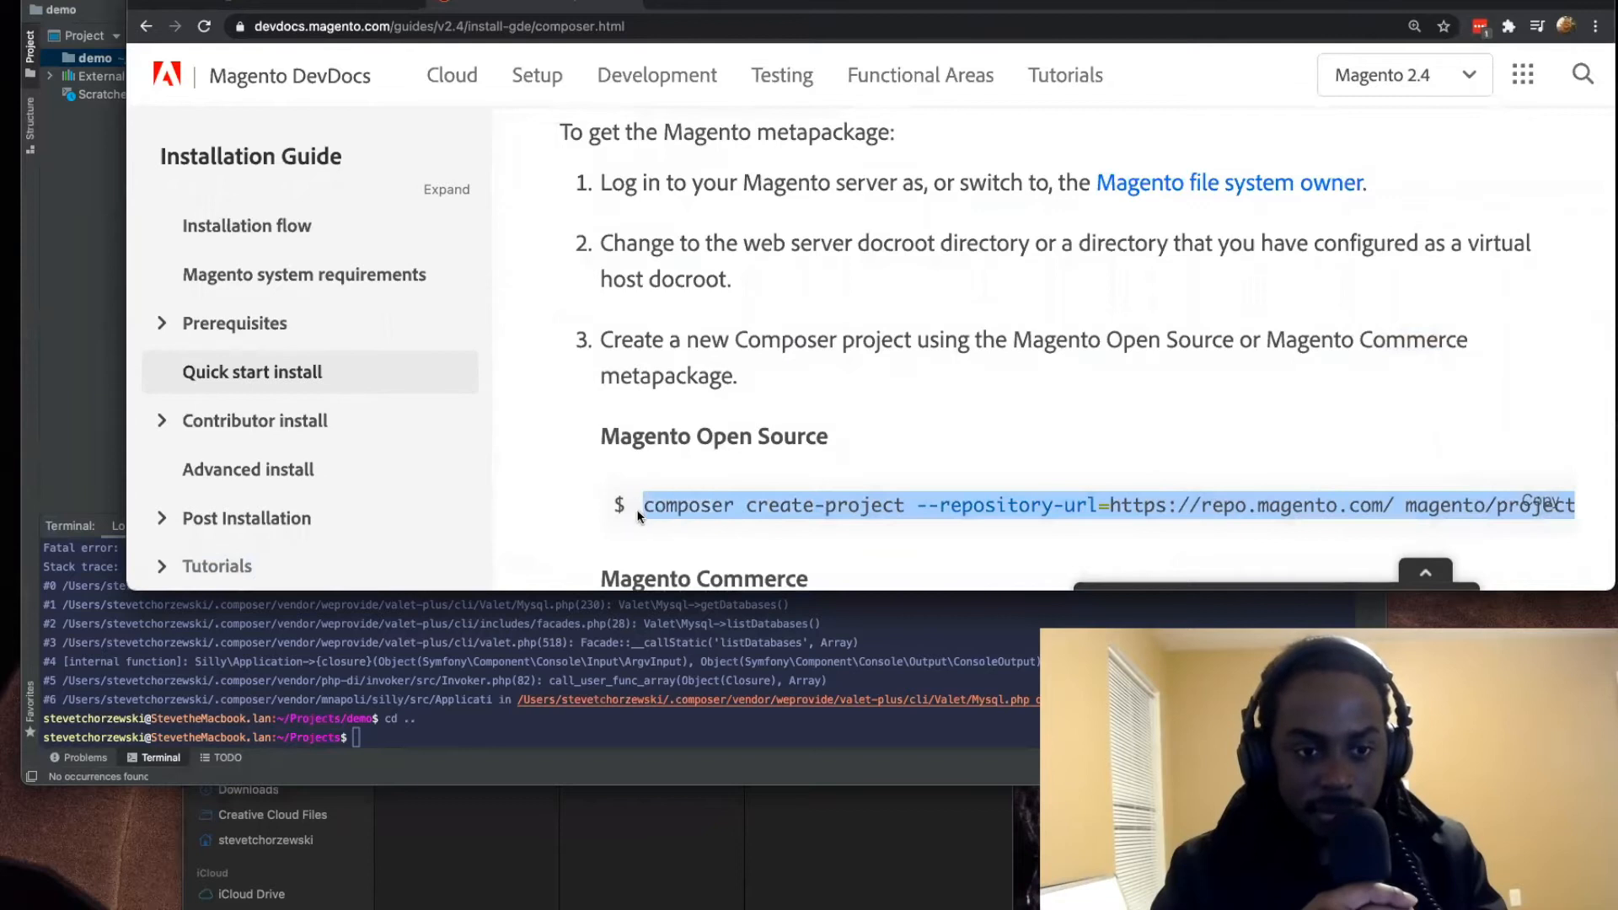
Step: Run the copied Composer command in the terminal with "demo" as install directory, and enlarge the terminal area to read its output
left_click(377, 779)
key("super+v")
type("demo")
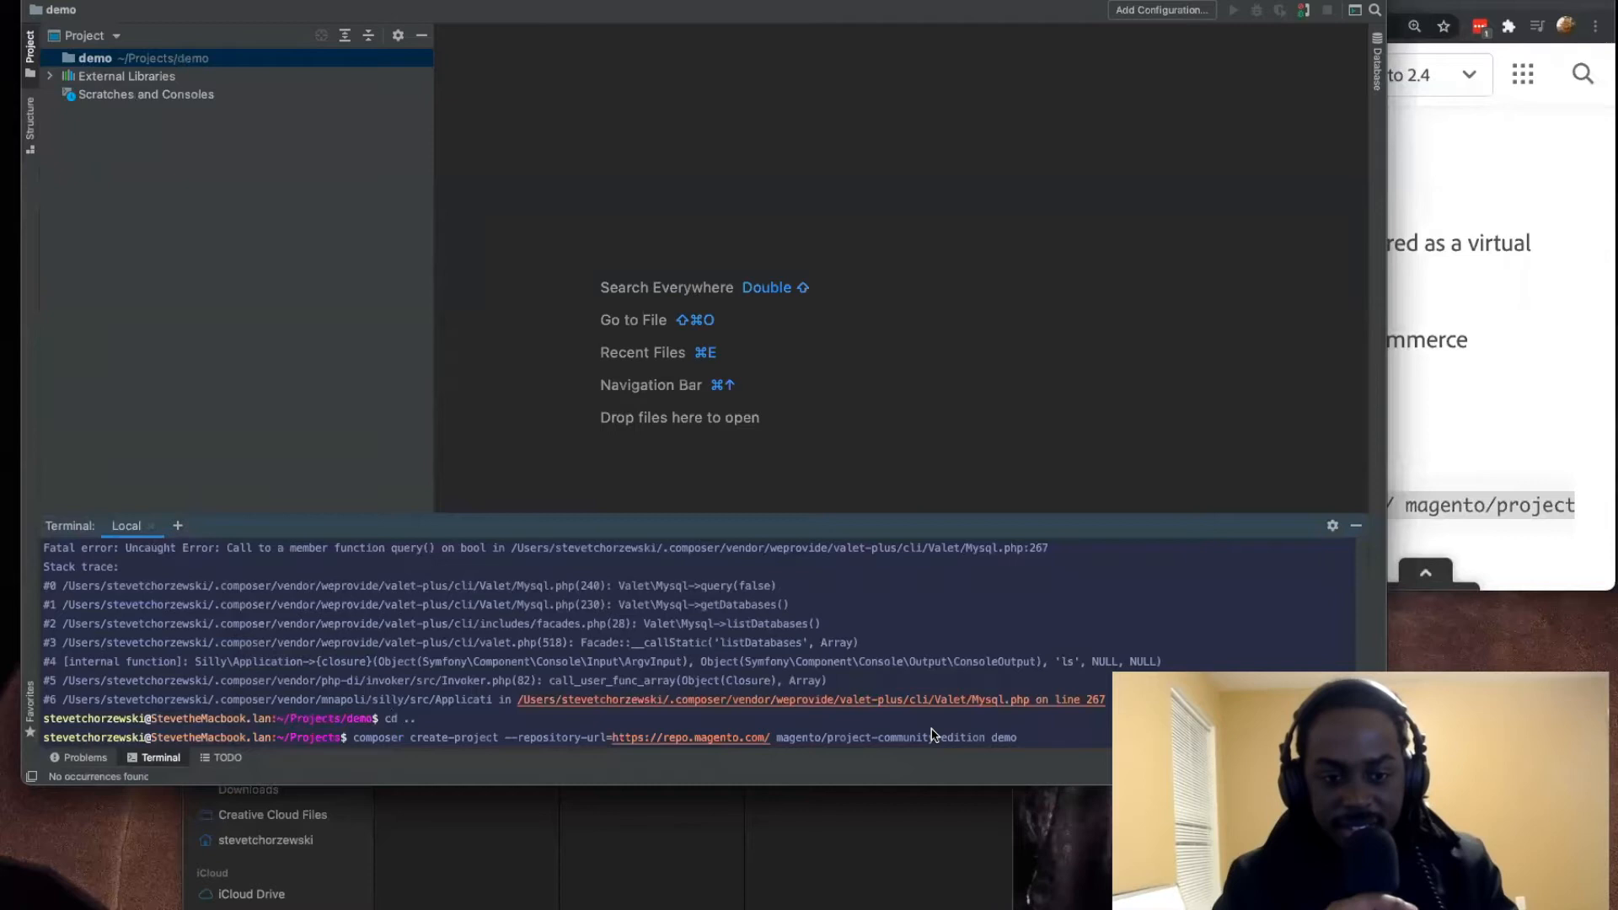
key("Return")
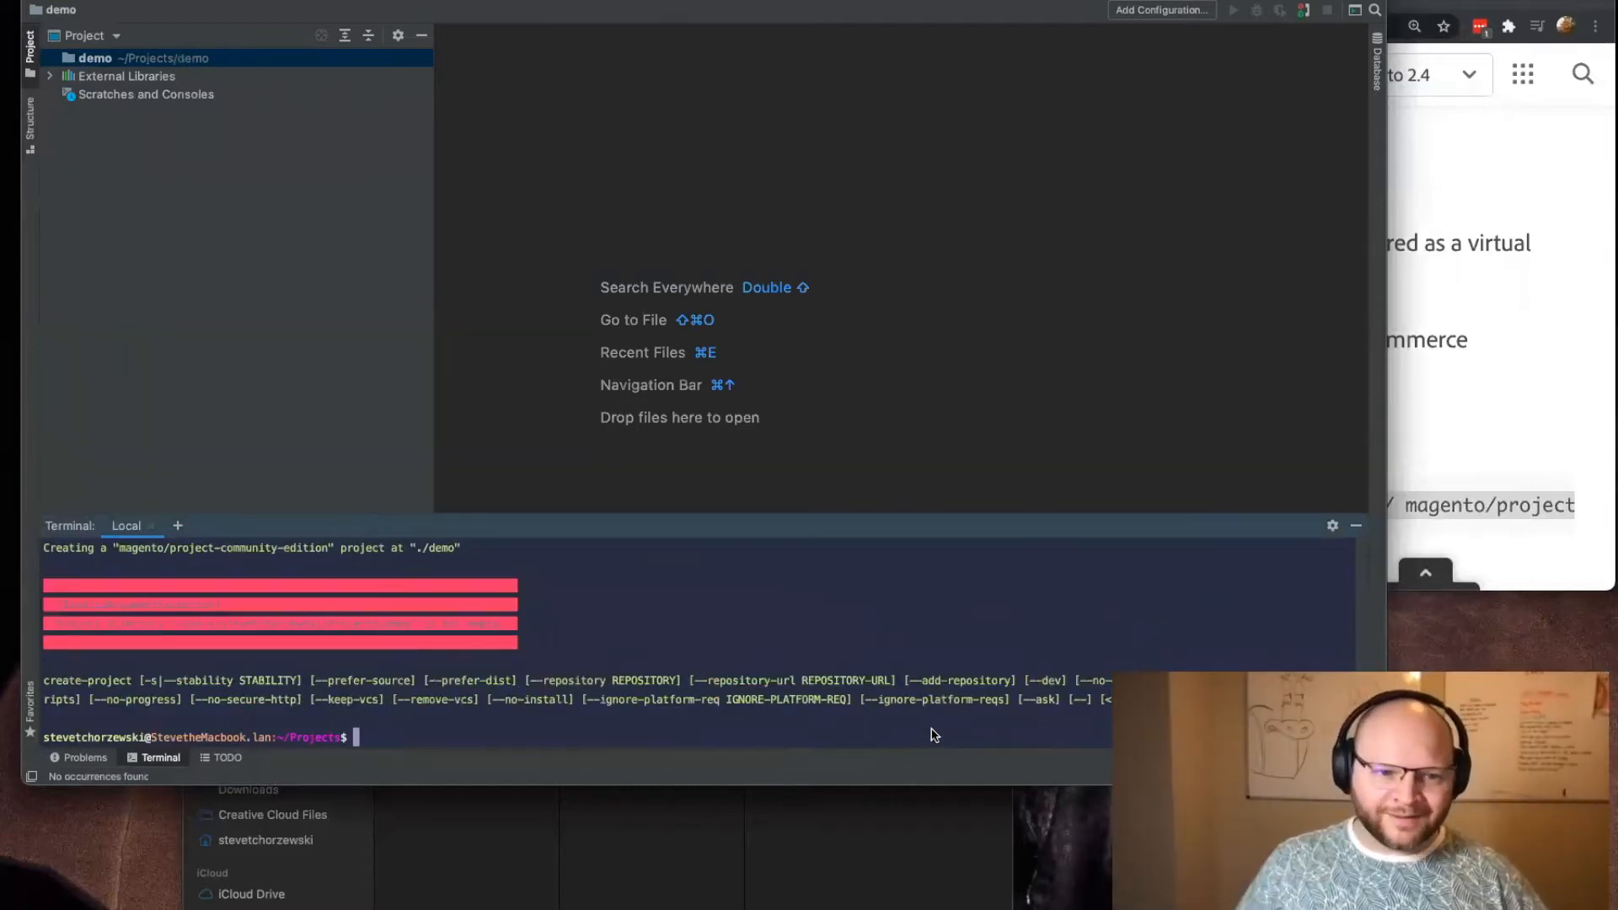
left_click_drag(694, 527, 699, 474)
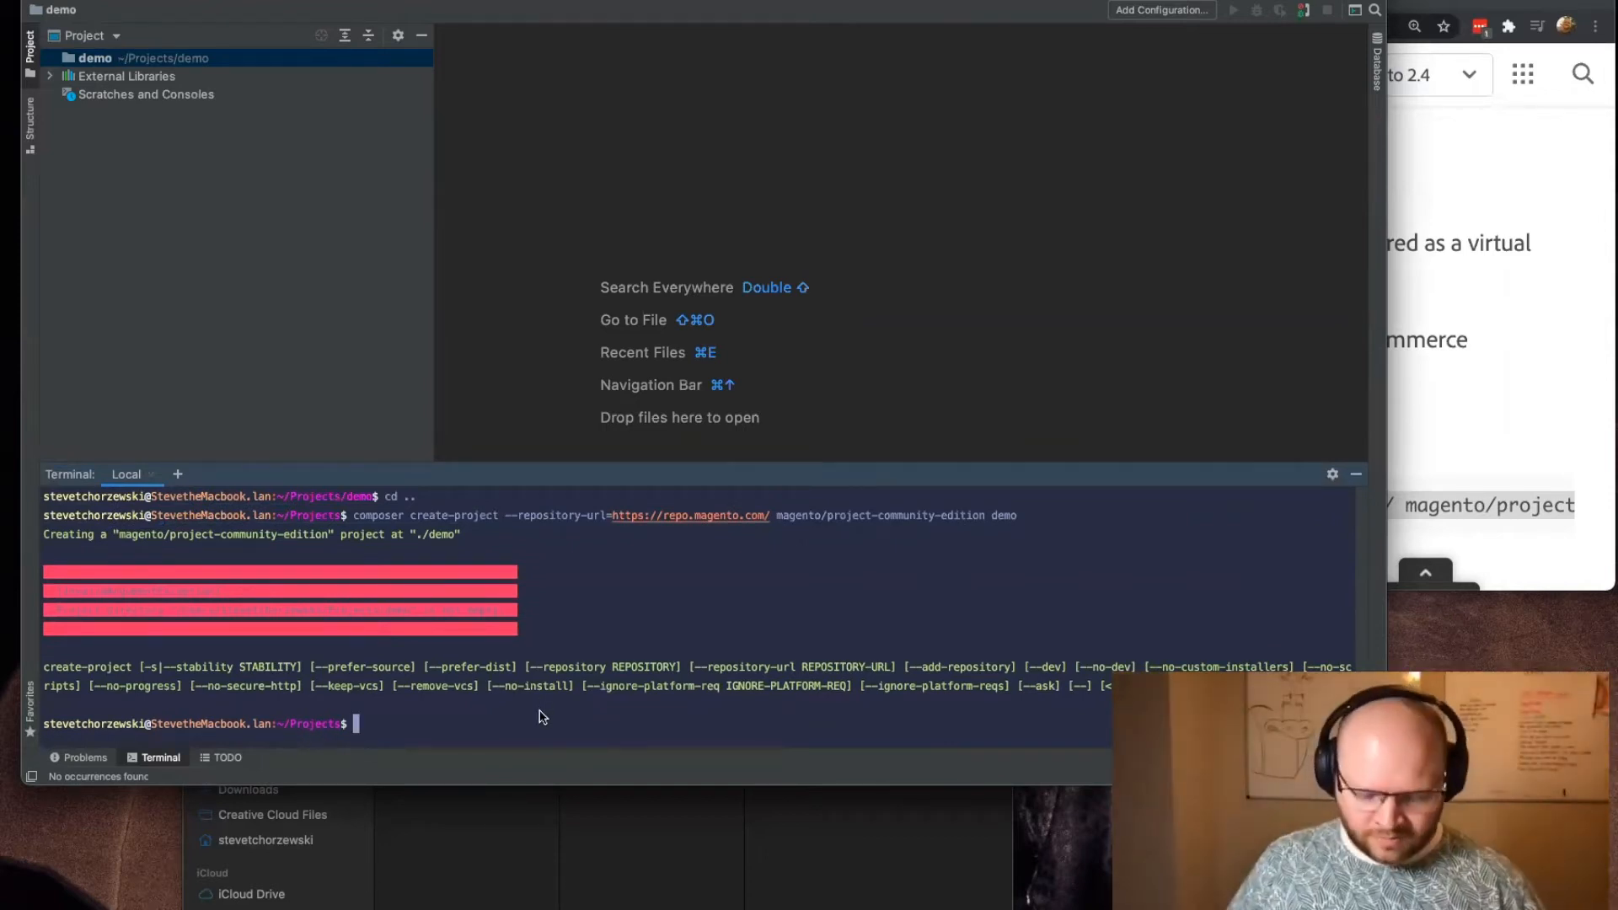
Step: List the contents of the Projects directory and try to remove the project folder with "rm demo"
type("ls")
key("Return")
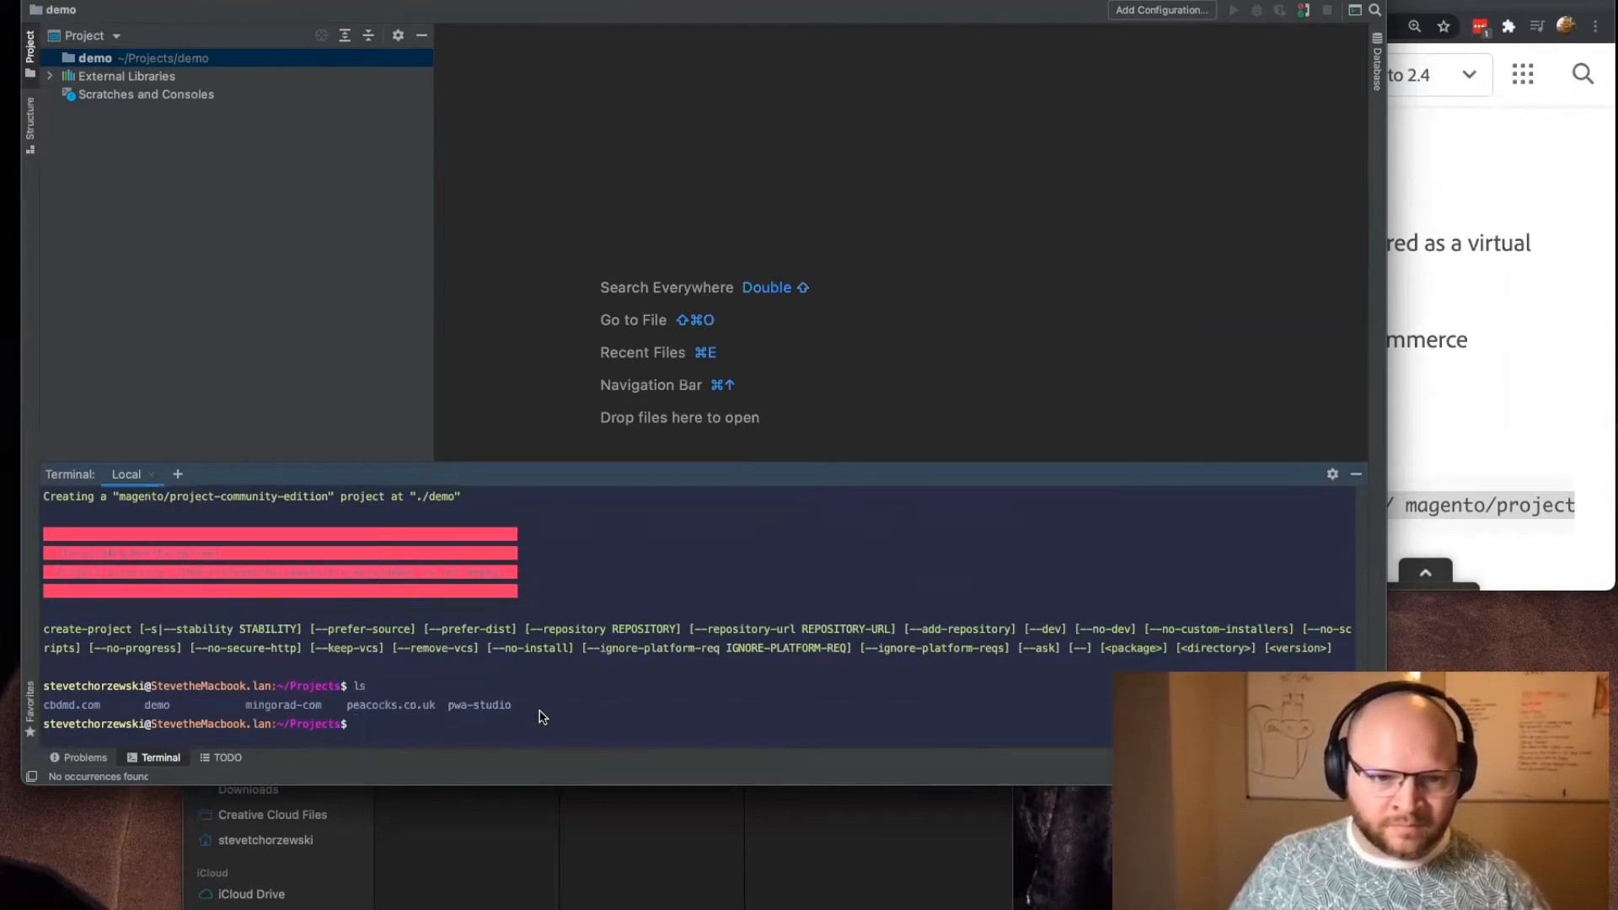
type("rm ")
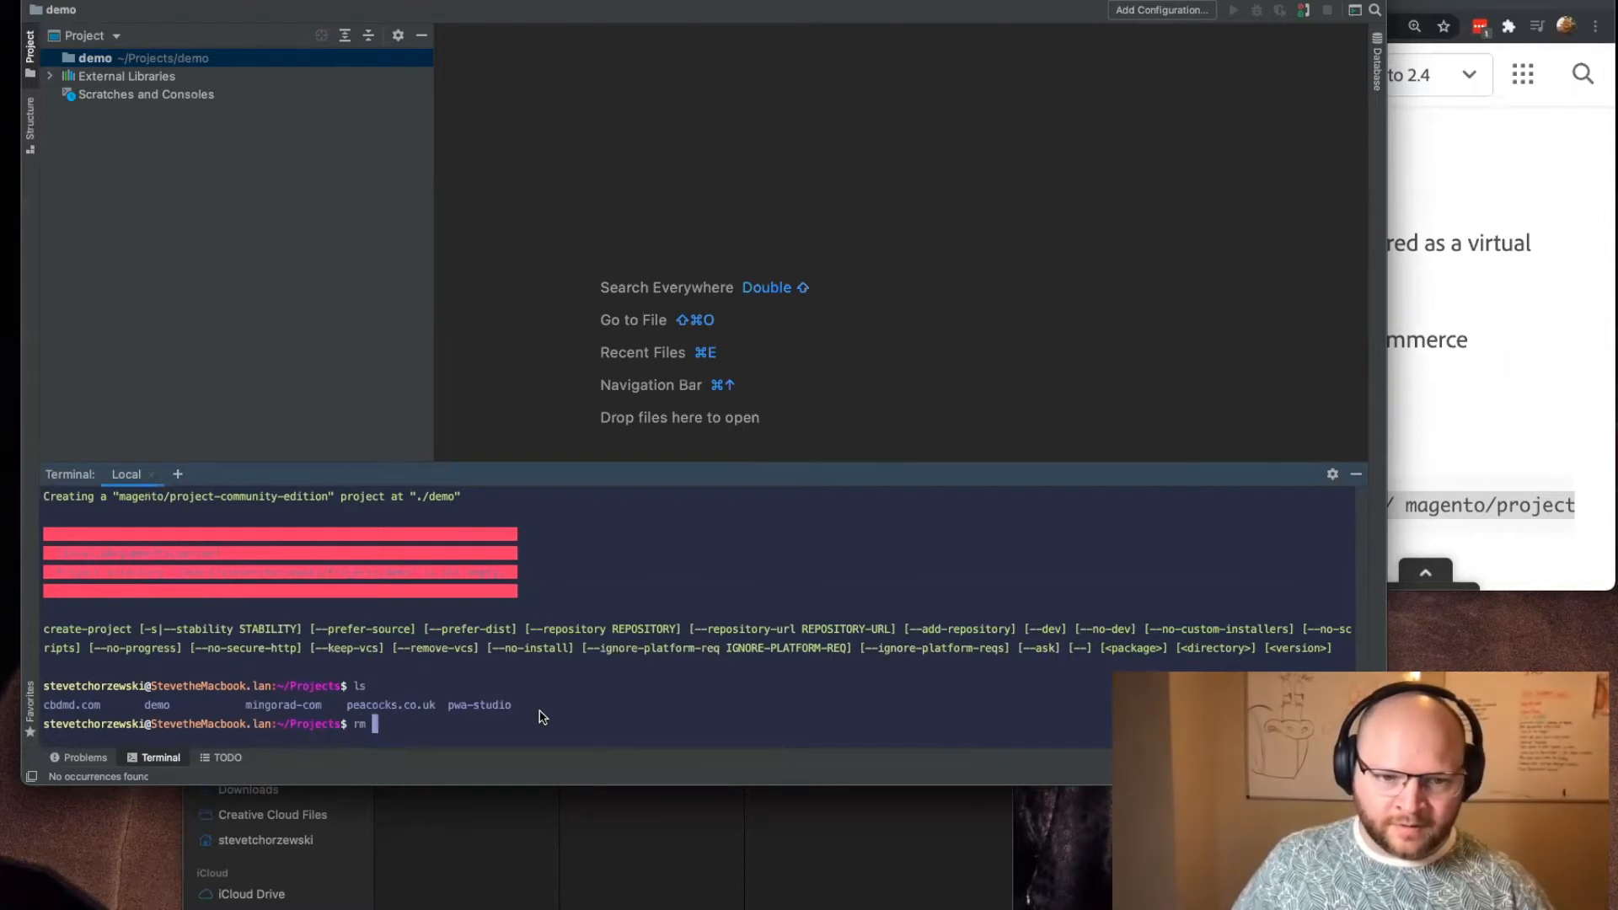
type("demo")
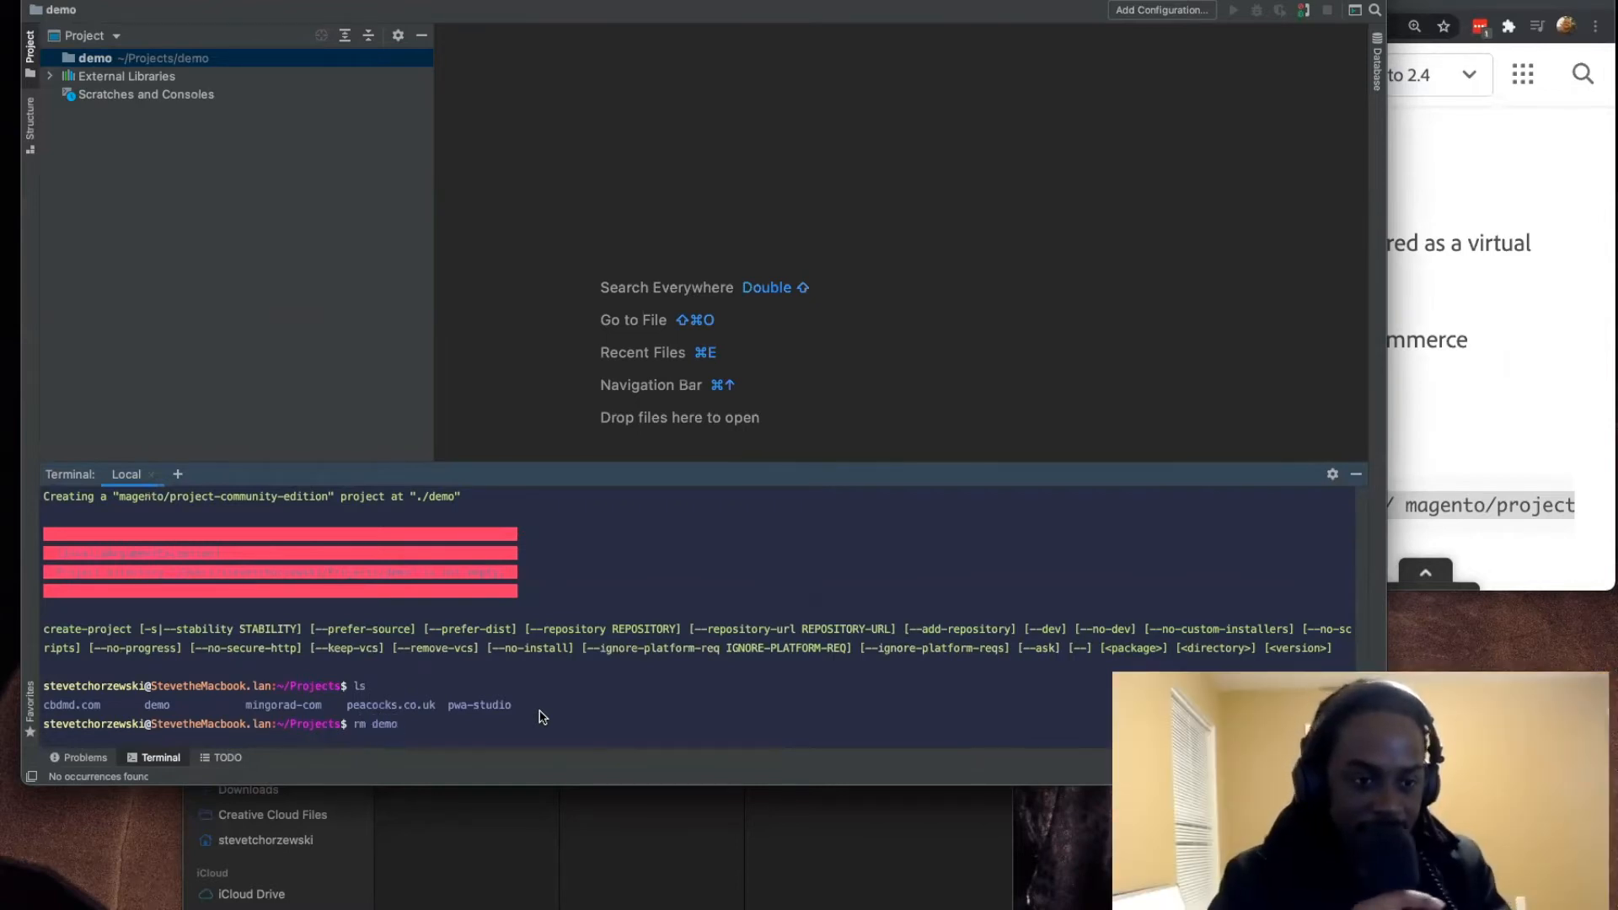
key("Return")
Step: Rework the last command into "rm -rf demo" and delete the demo directory
key("Up")
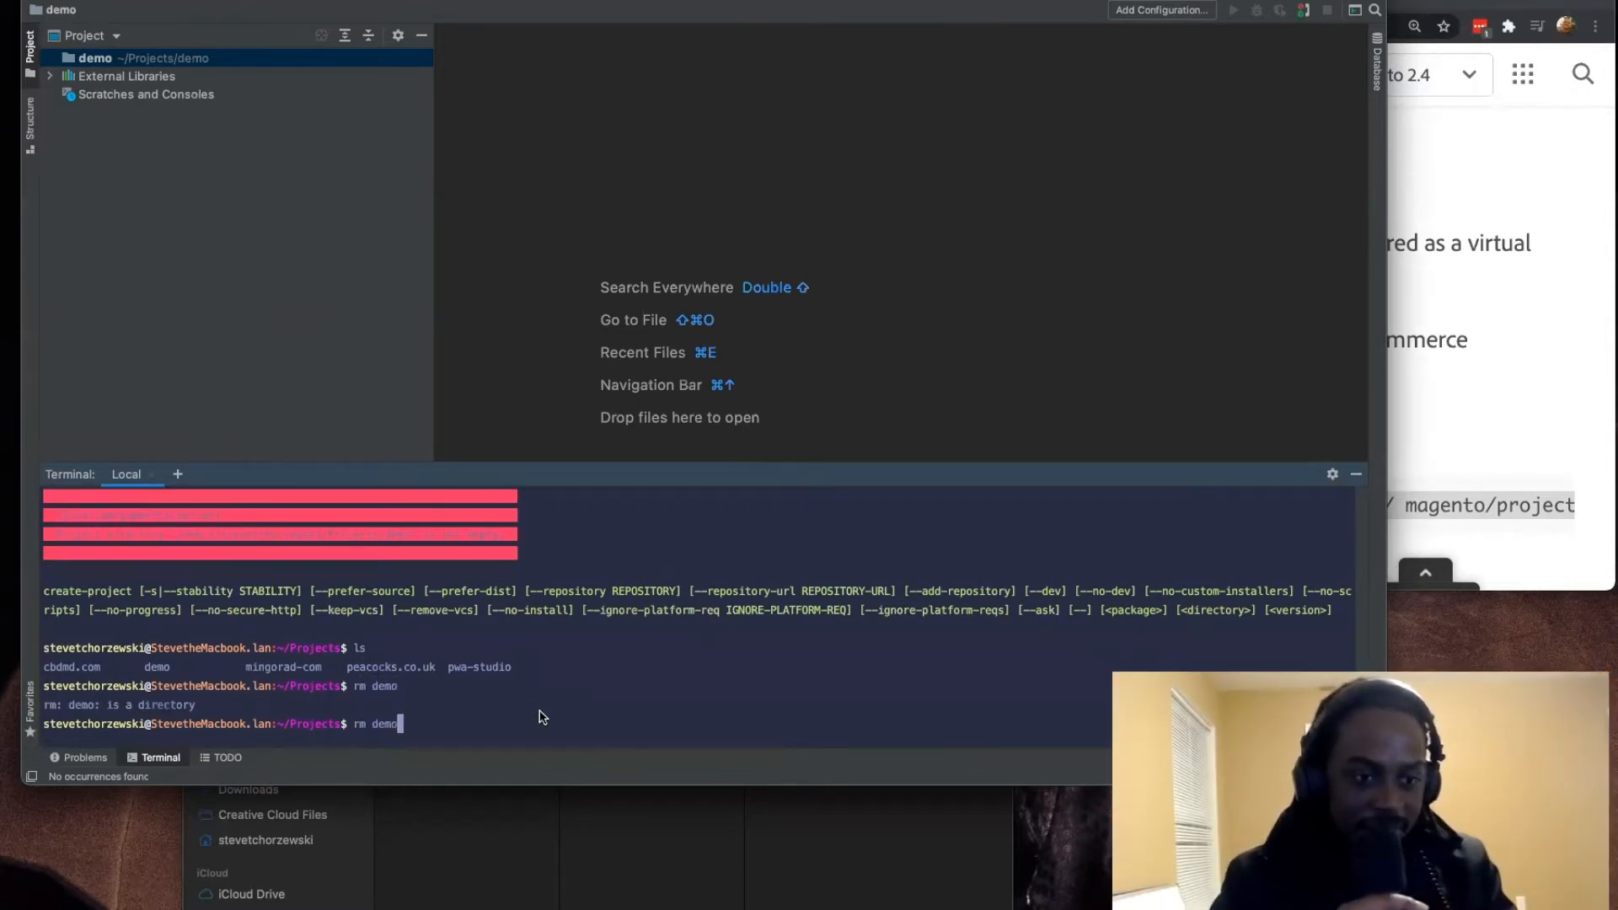
key("Left")
key("Left")
key("Left")
type("-rf")
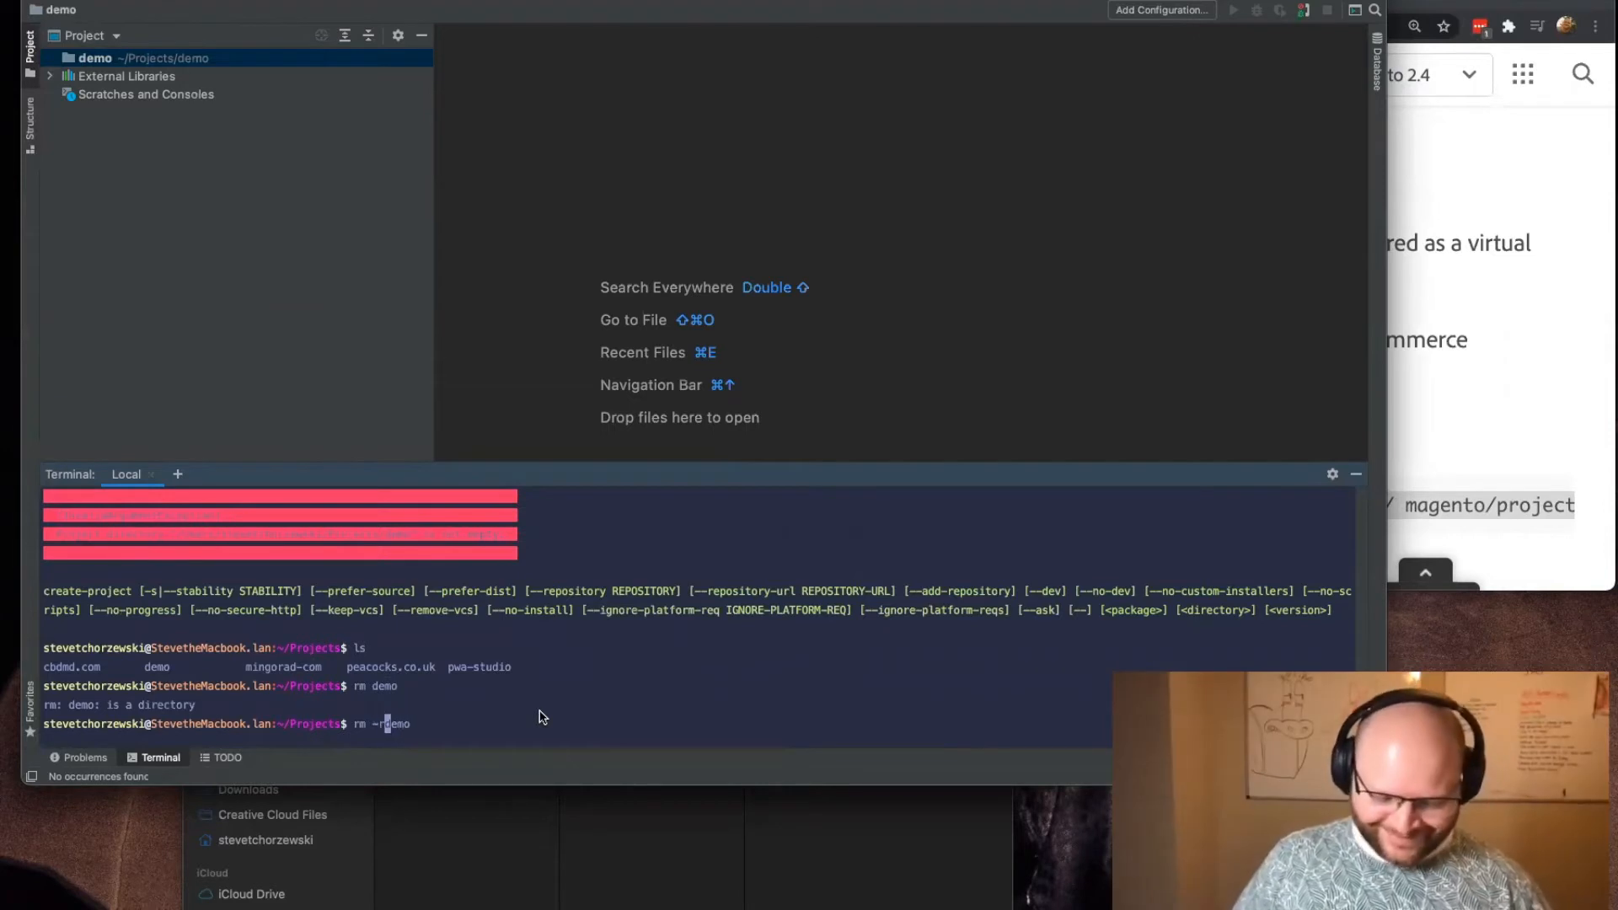
key("Return")
Step: Rerun the earlier "composer create-project" command for magento/project-community-edition into demo
key("Up")
key("Up")
key("Up")
key("Up")
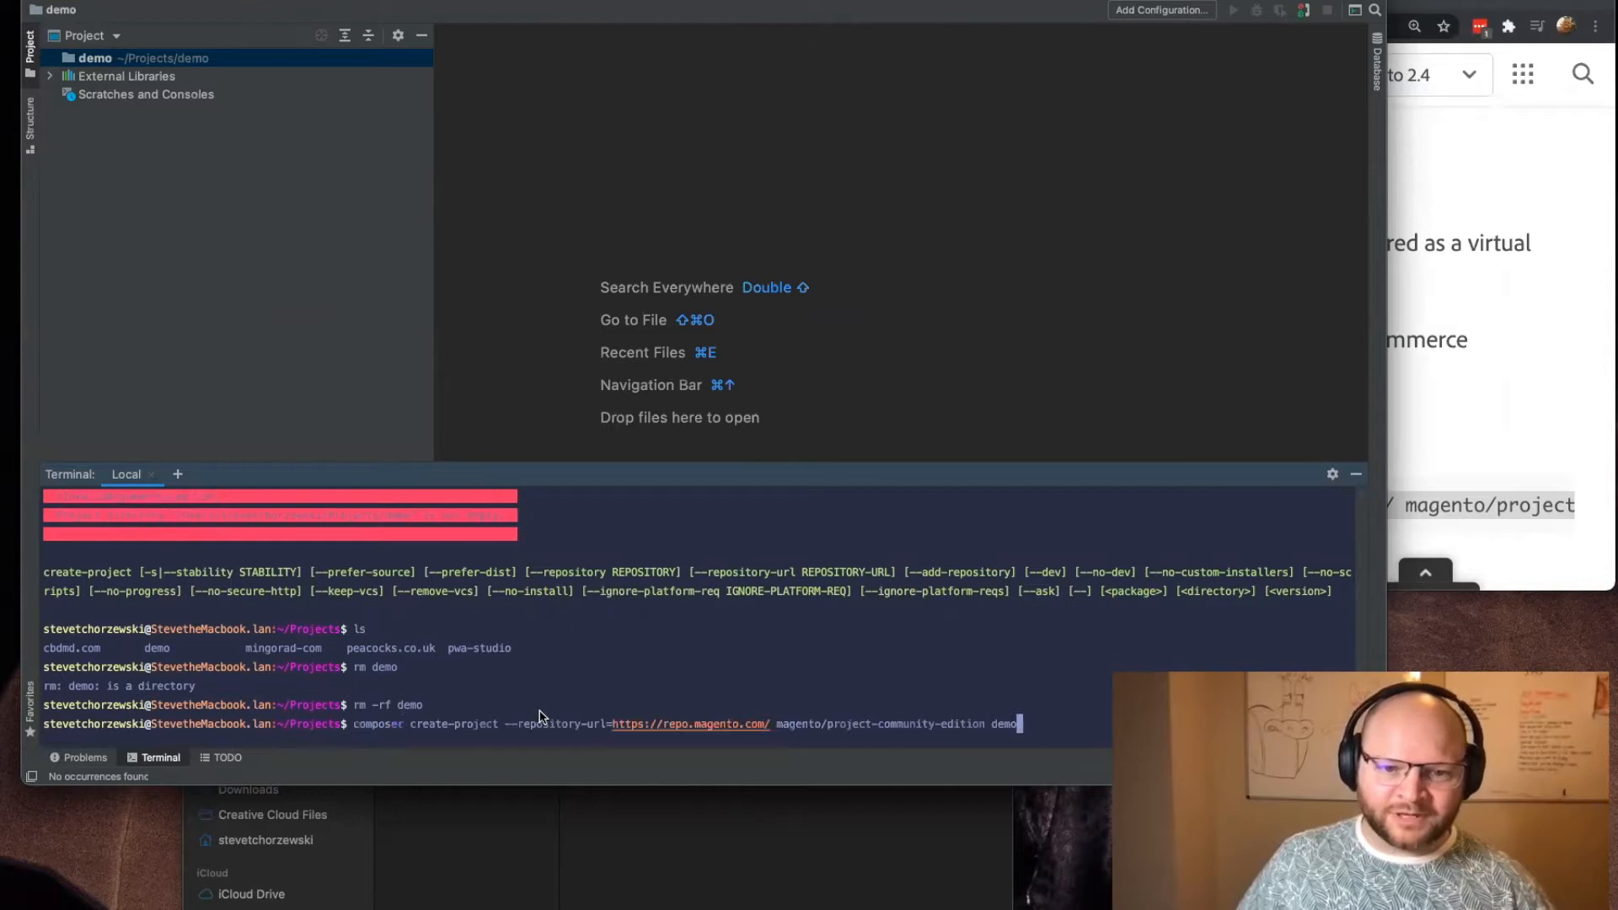
key("Return")
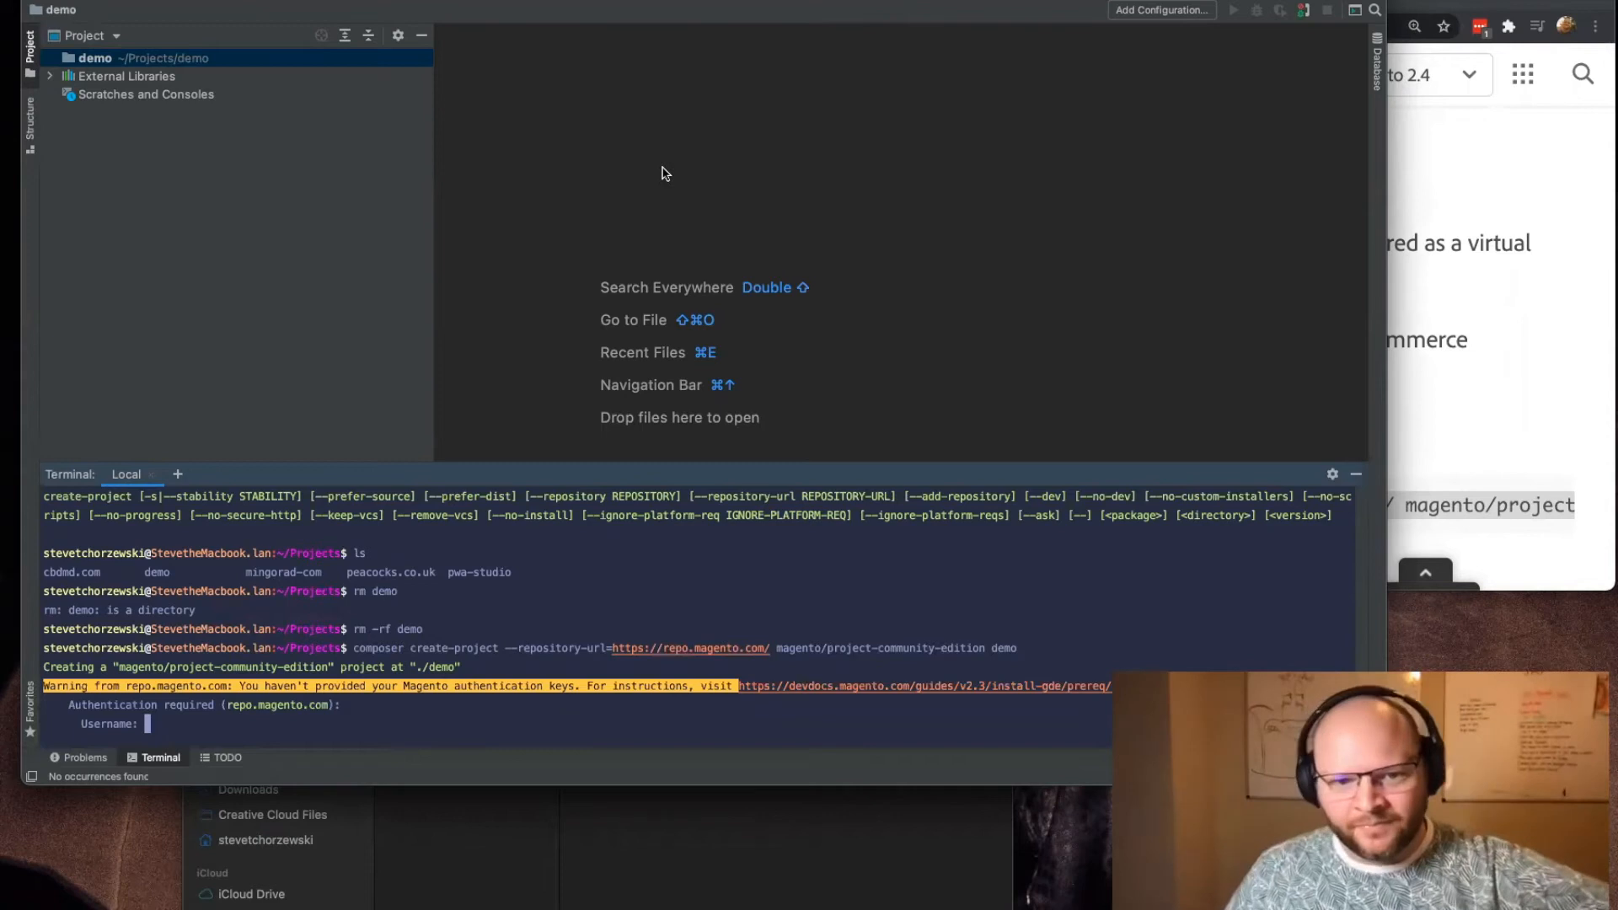
Step: Try to authenticate with repo.magento.com by submitting the Magento access keys as username and password in the terminal
left_click(1488, 260)
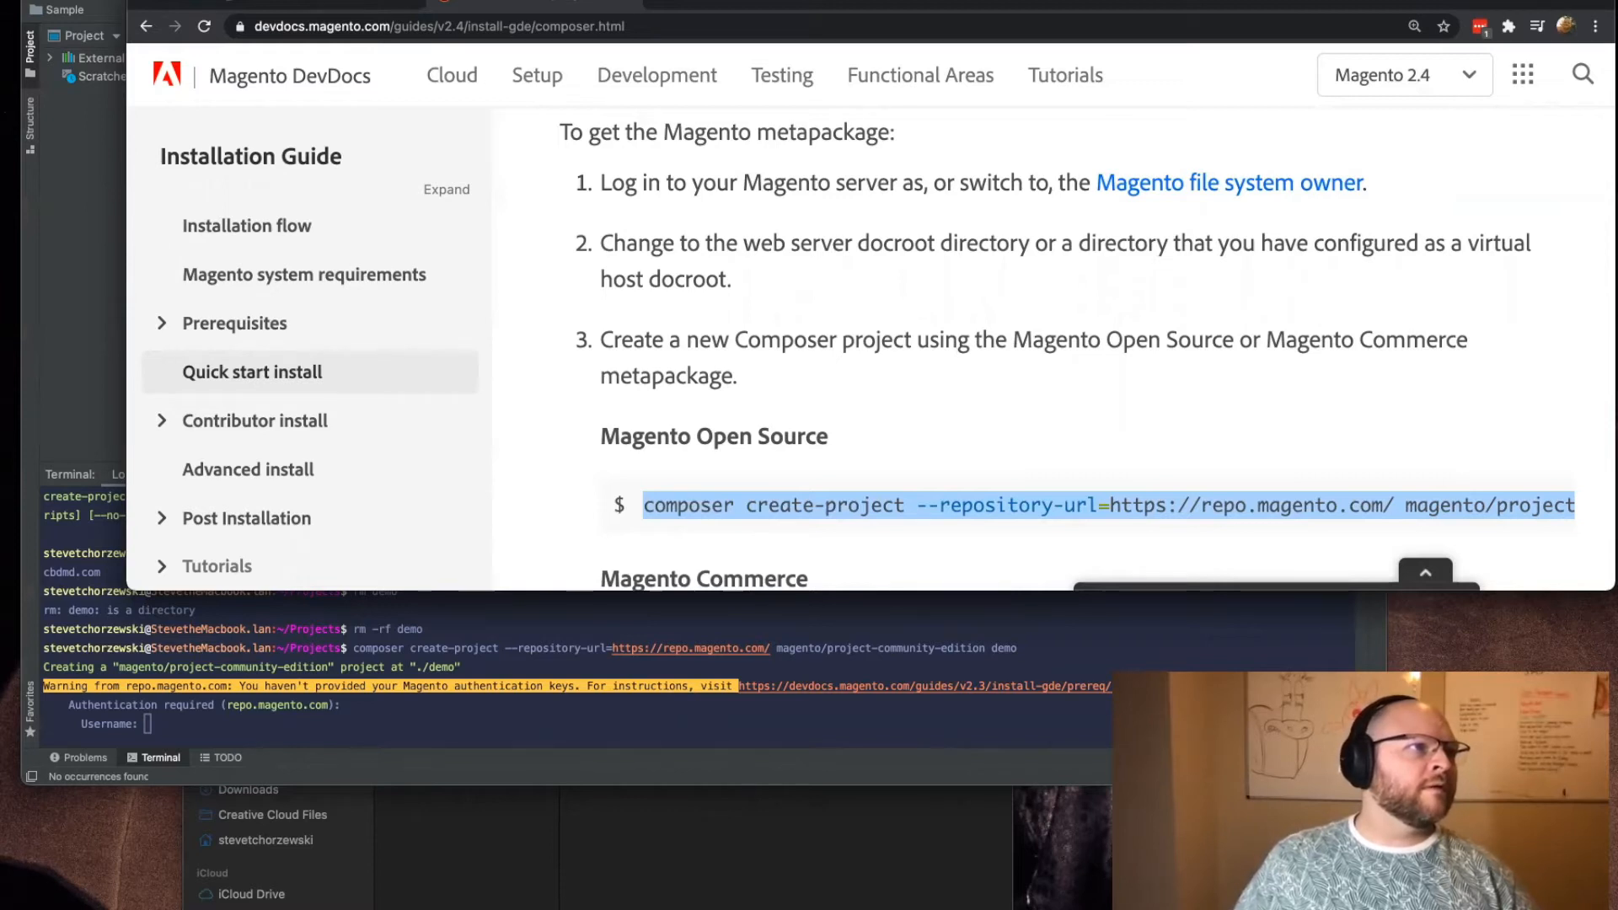
key("super+Tab")
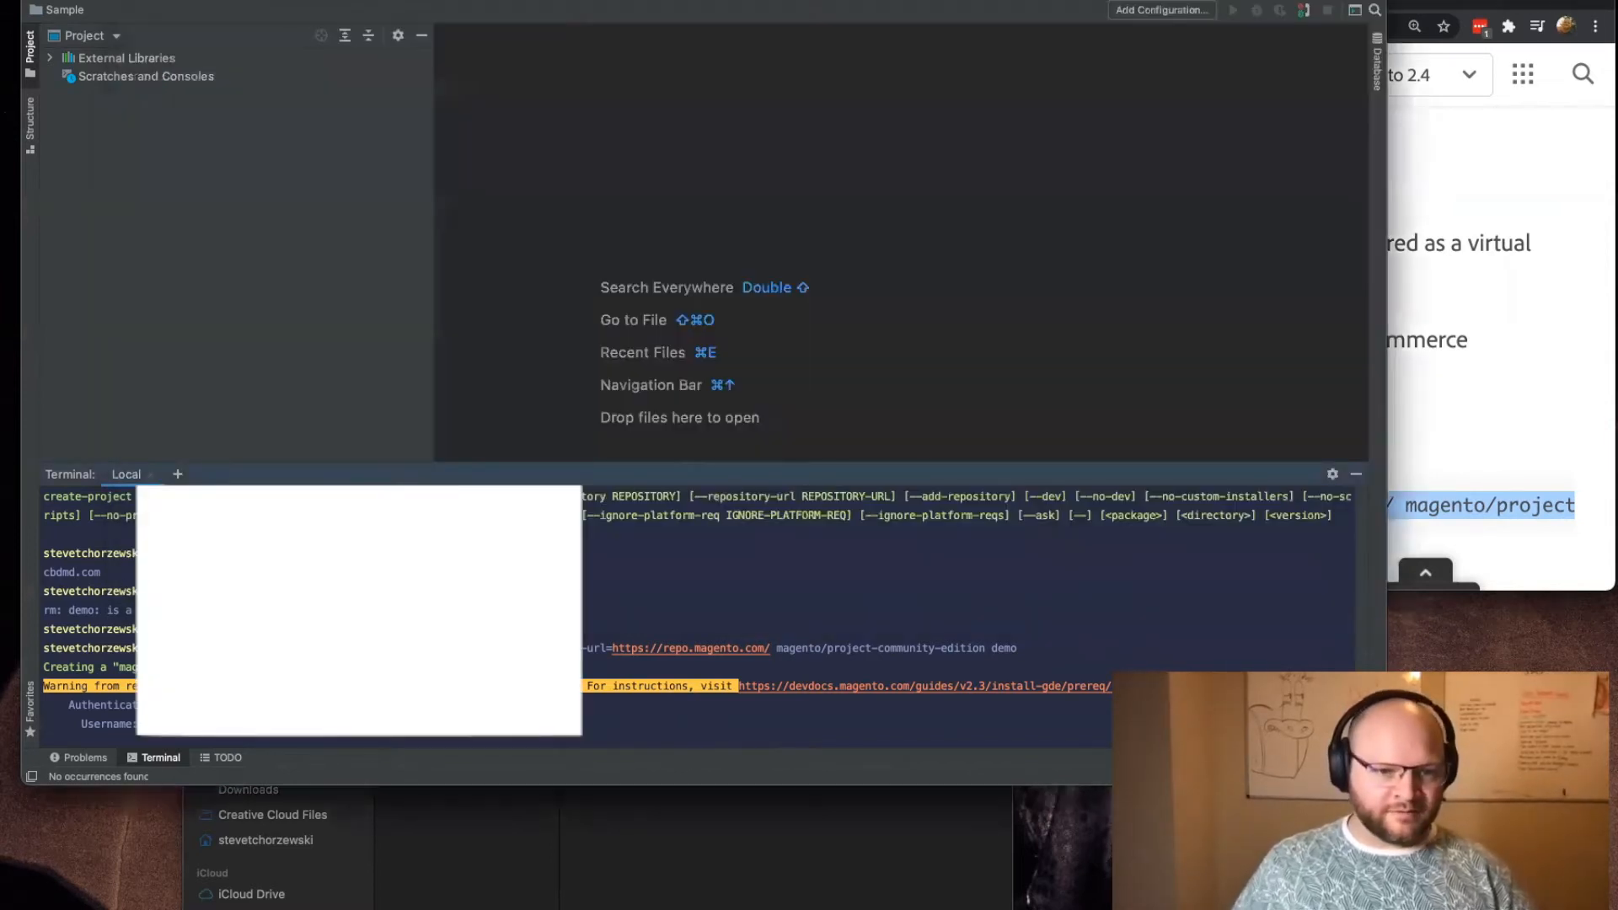
key("Return")
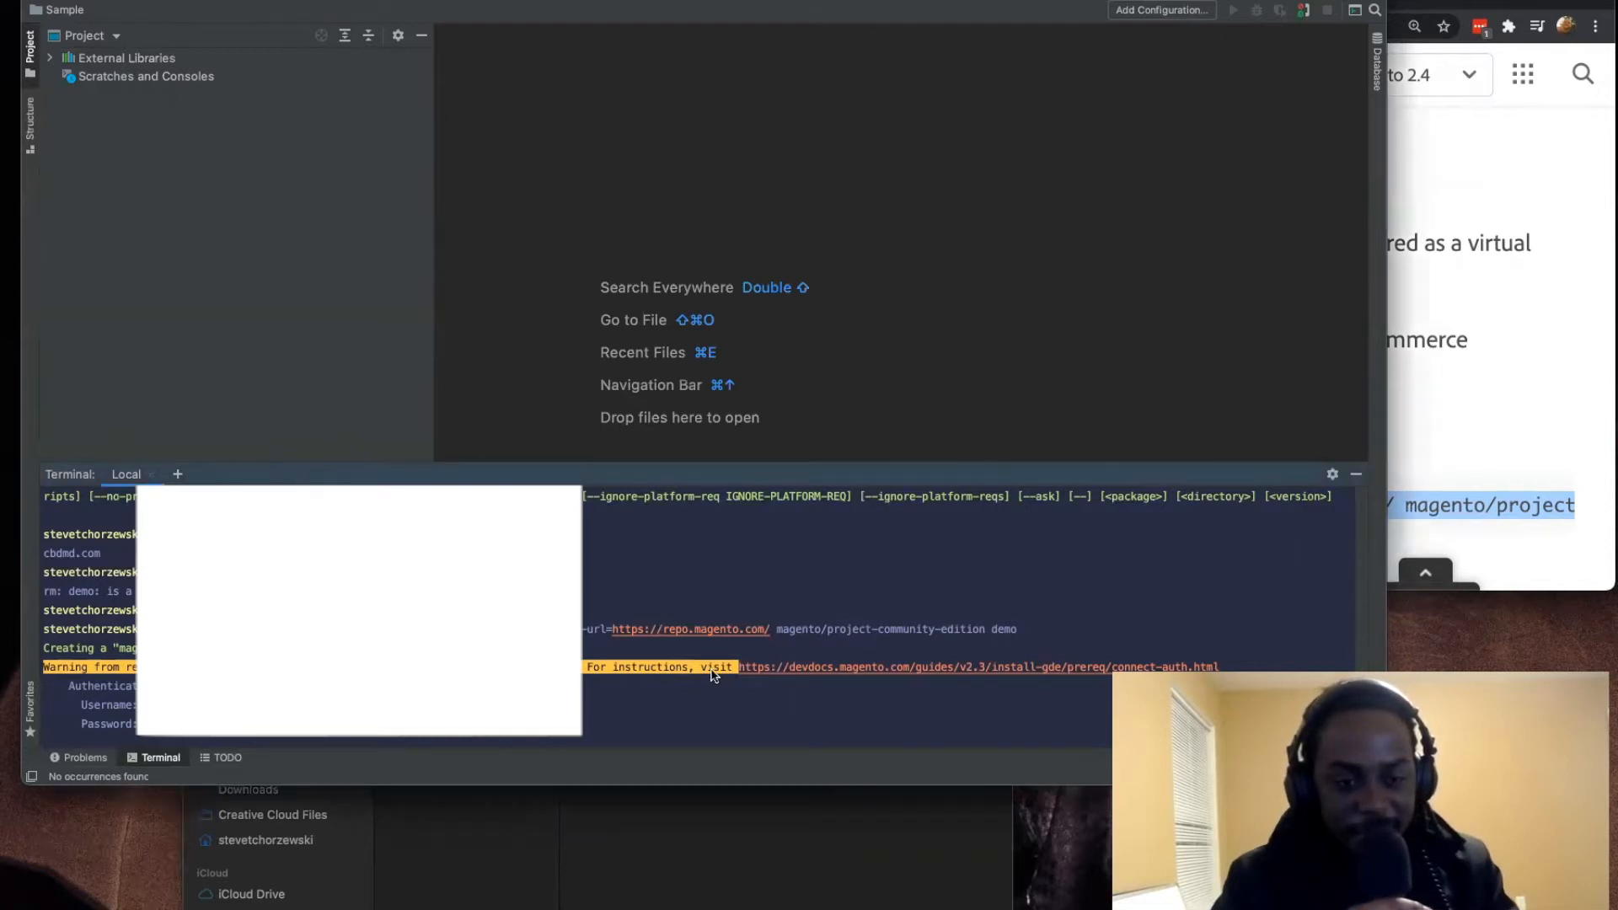
key("Return")
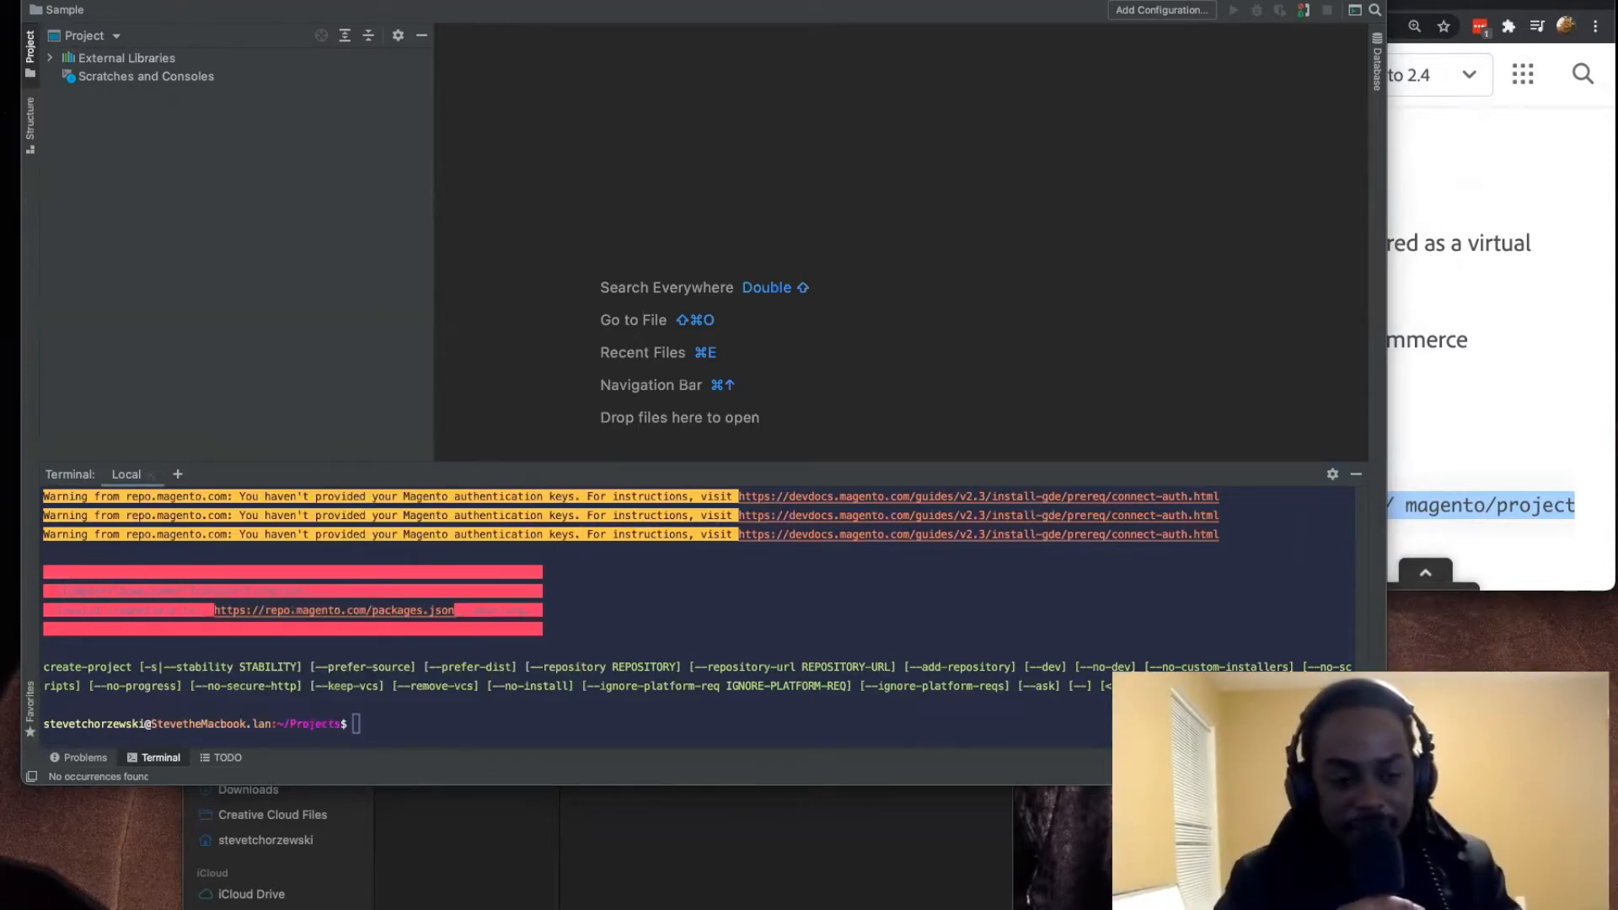
Step: Minimize the IDE, switch to the Magento account page in the browser and look through My Products and Services and the API Portal
key("super+m")
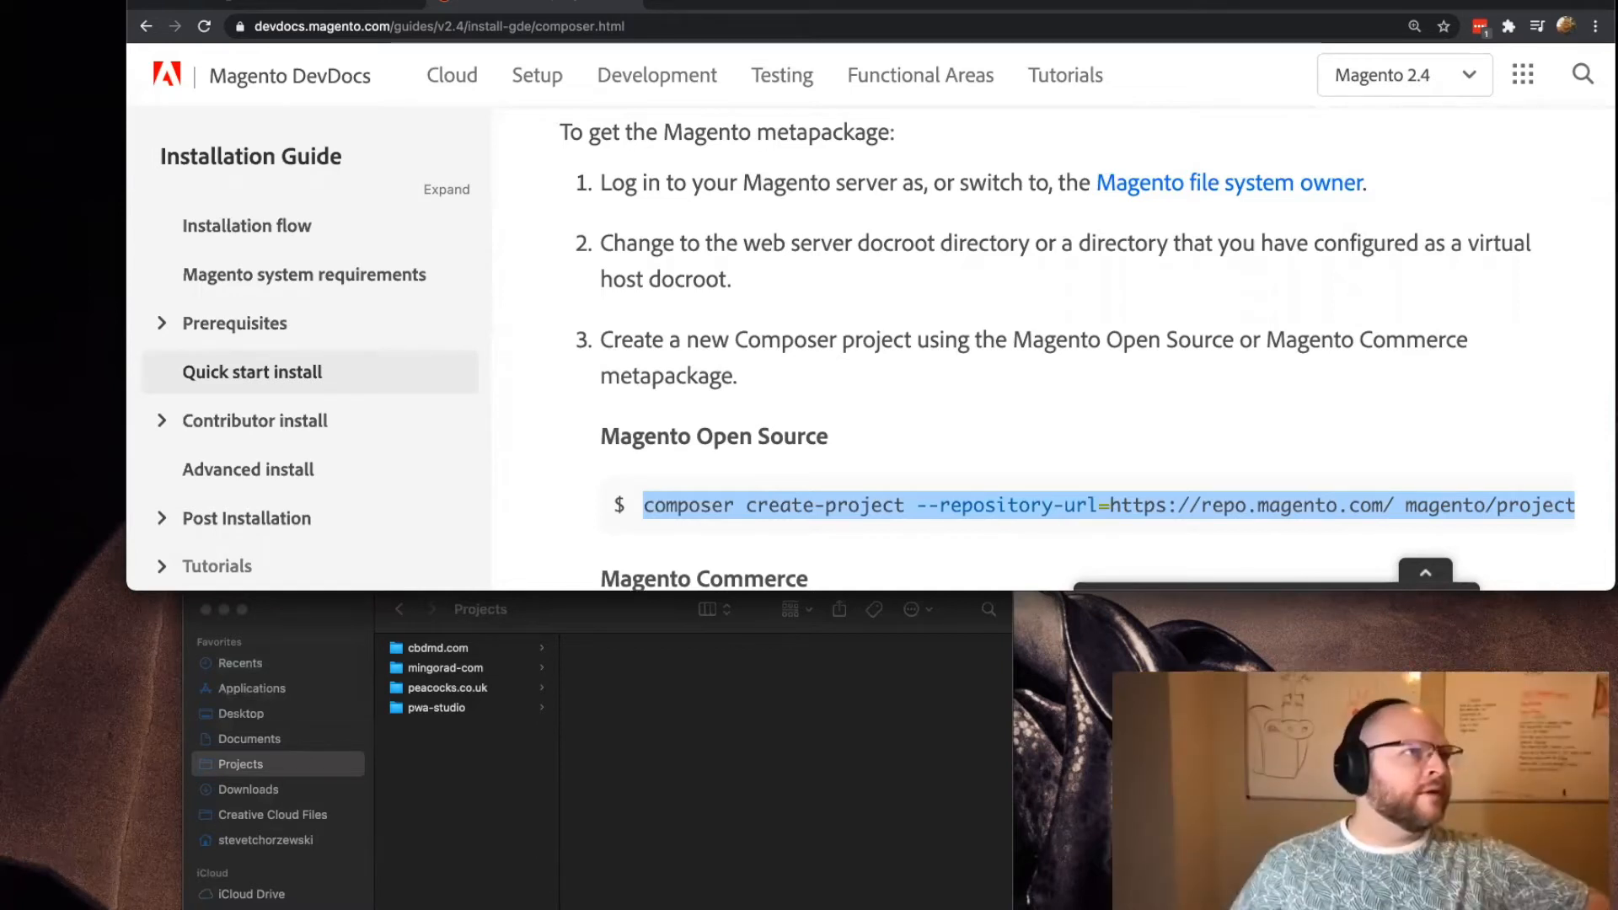
key("super+grave")
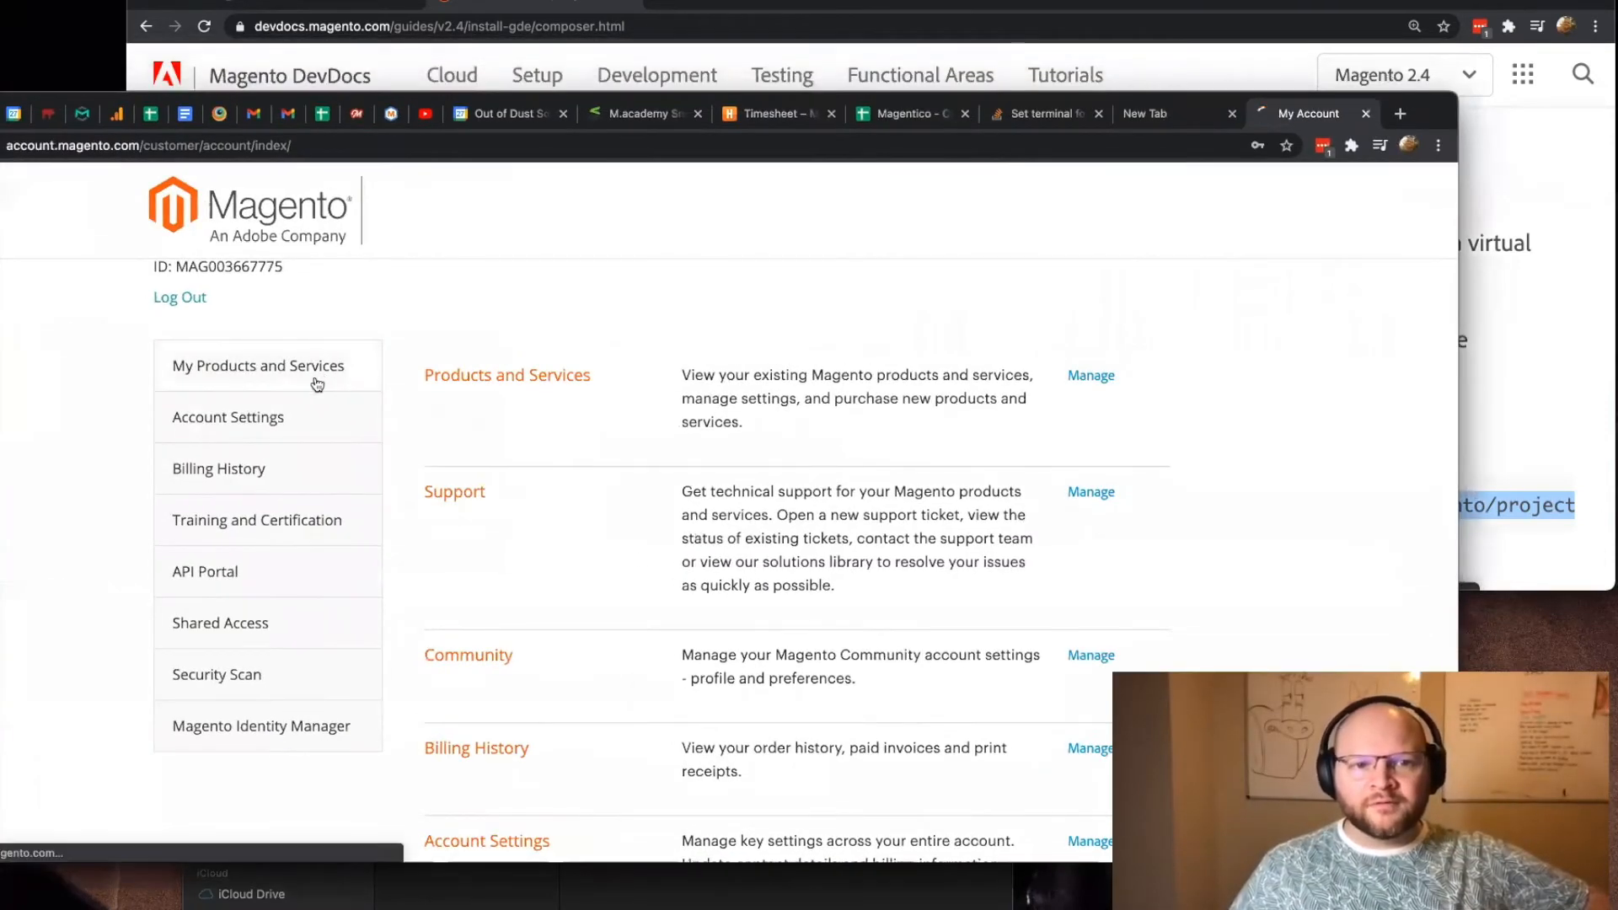
left_click(312, 376)
scroll(782, 429, "down", 3)
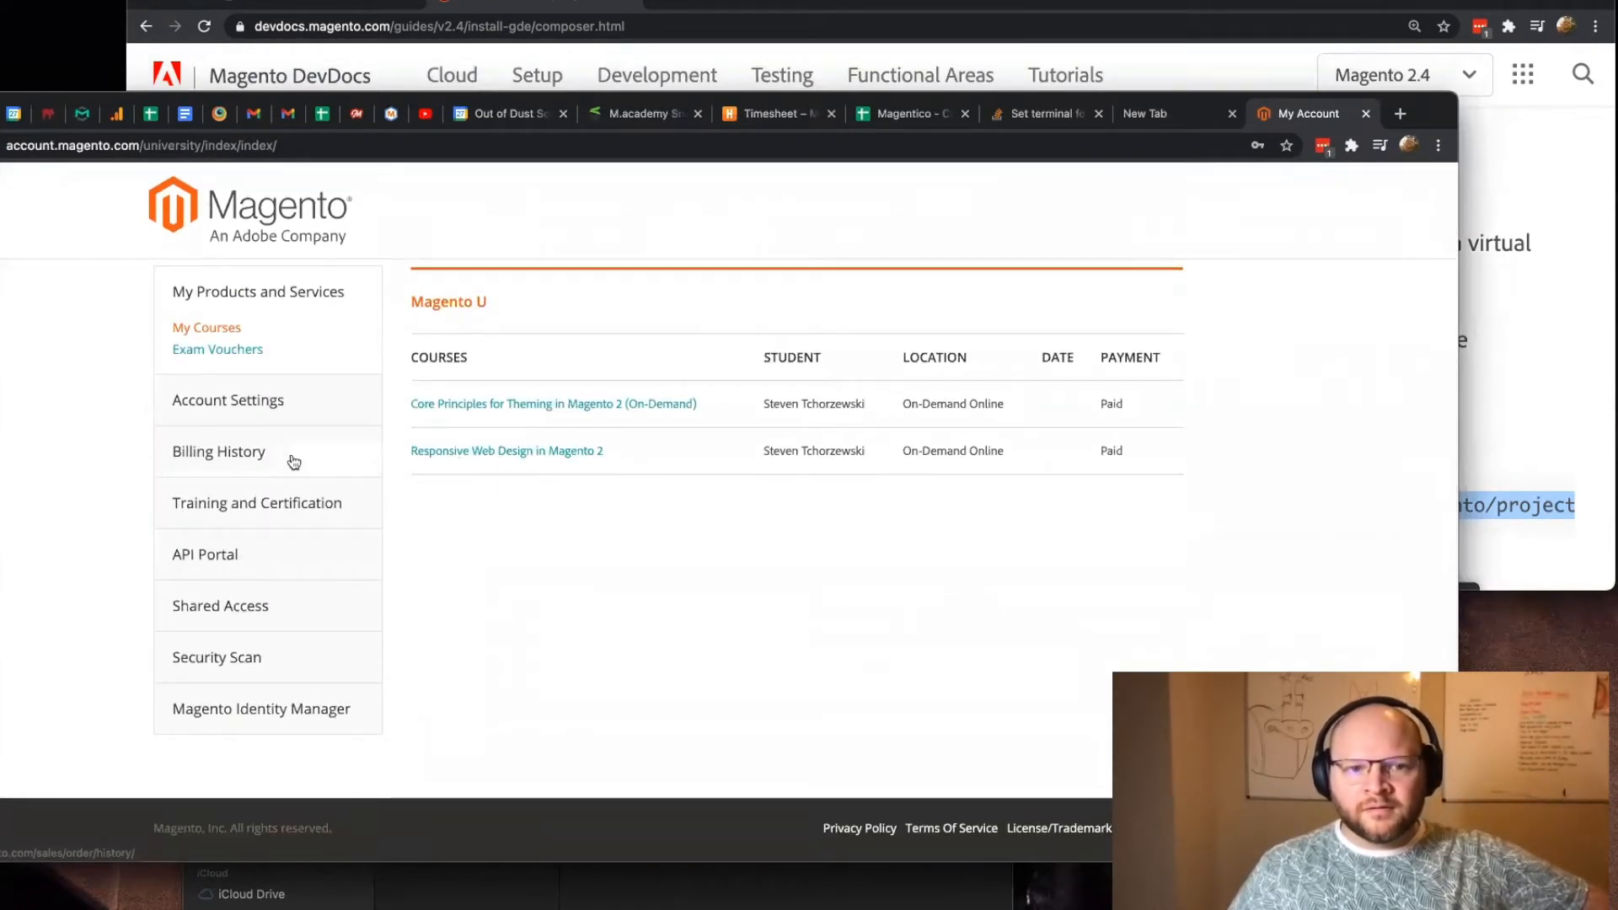
left_click(297, 567)
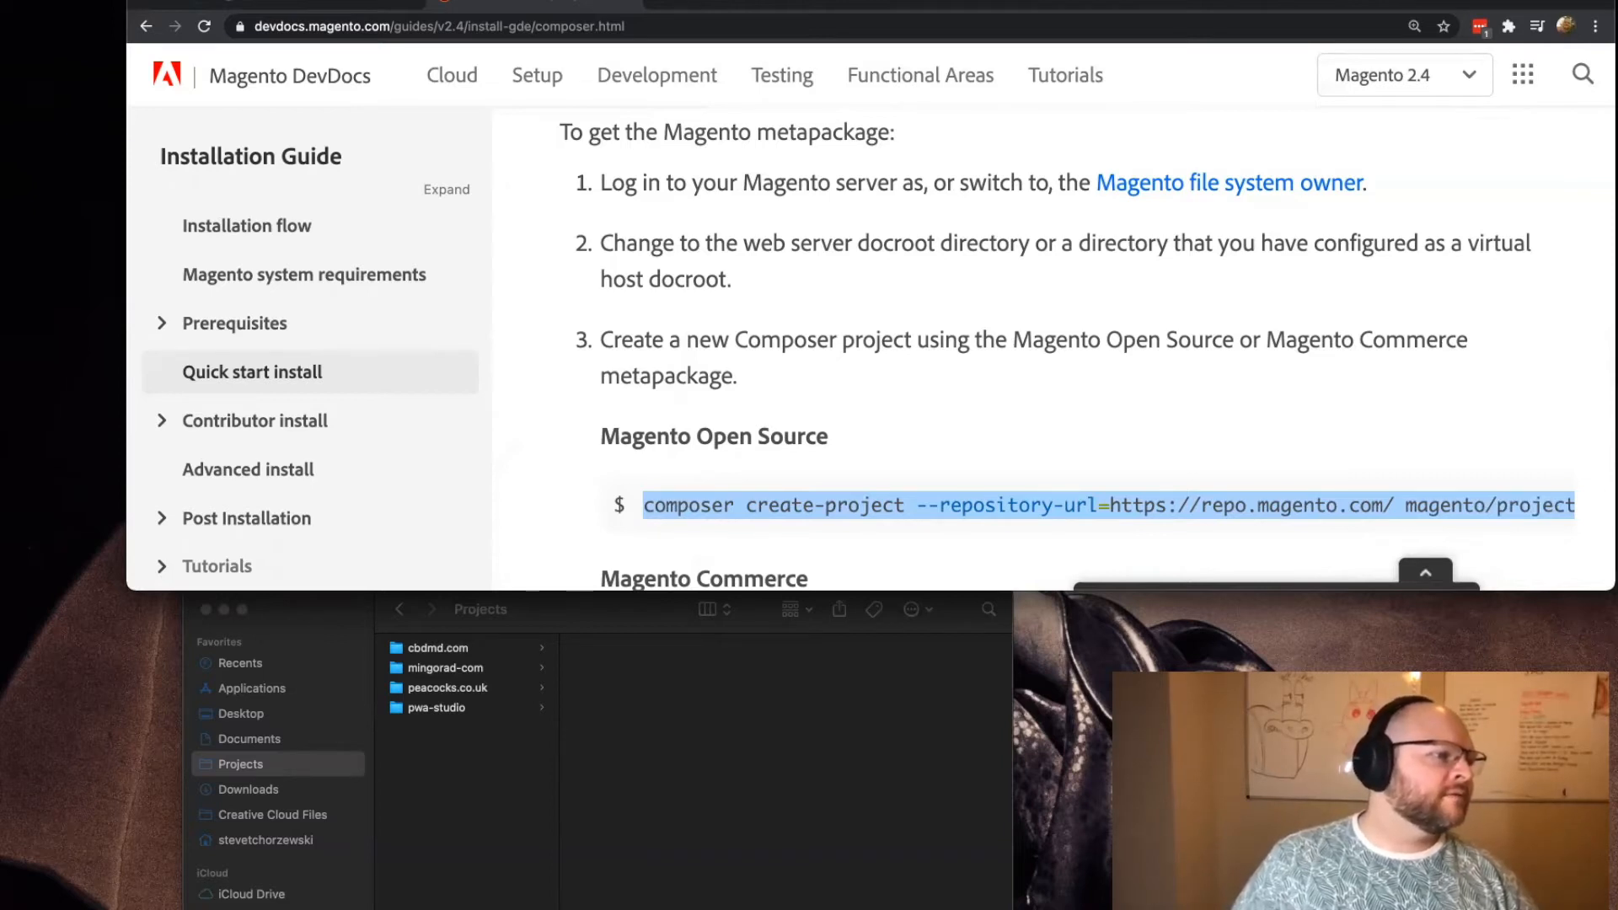
Step: Bring the Magento Marketplace window into view, open the account's profile page that offers Access Keys, and move the window away again
left_click_drag(1614, 10, 750, 3)
scroll(219, 469, "down", 3)
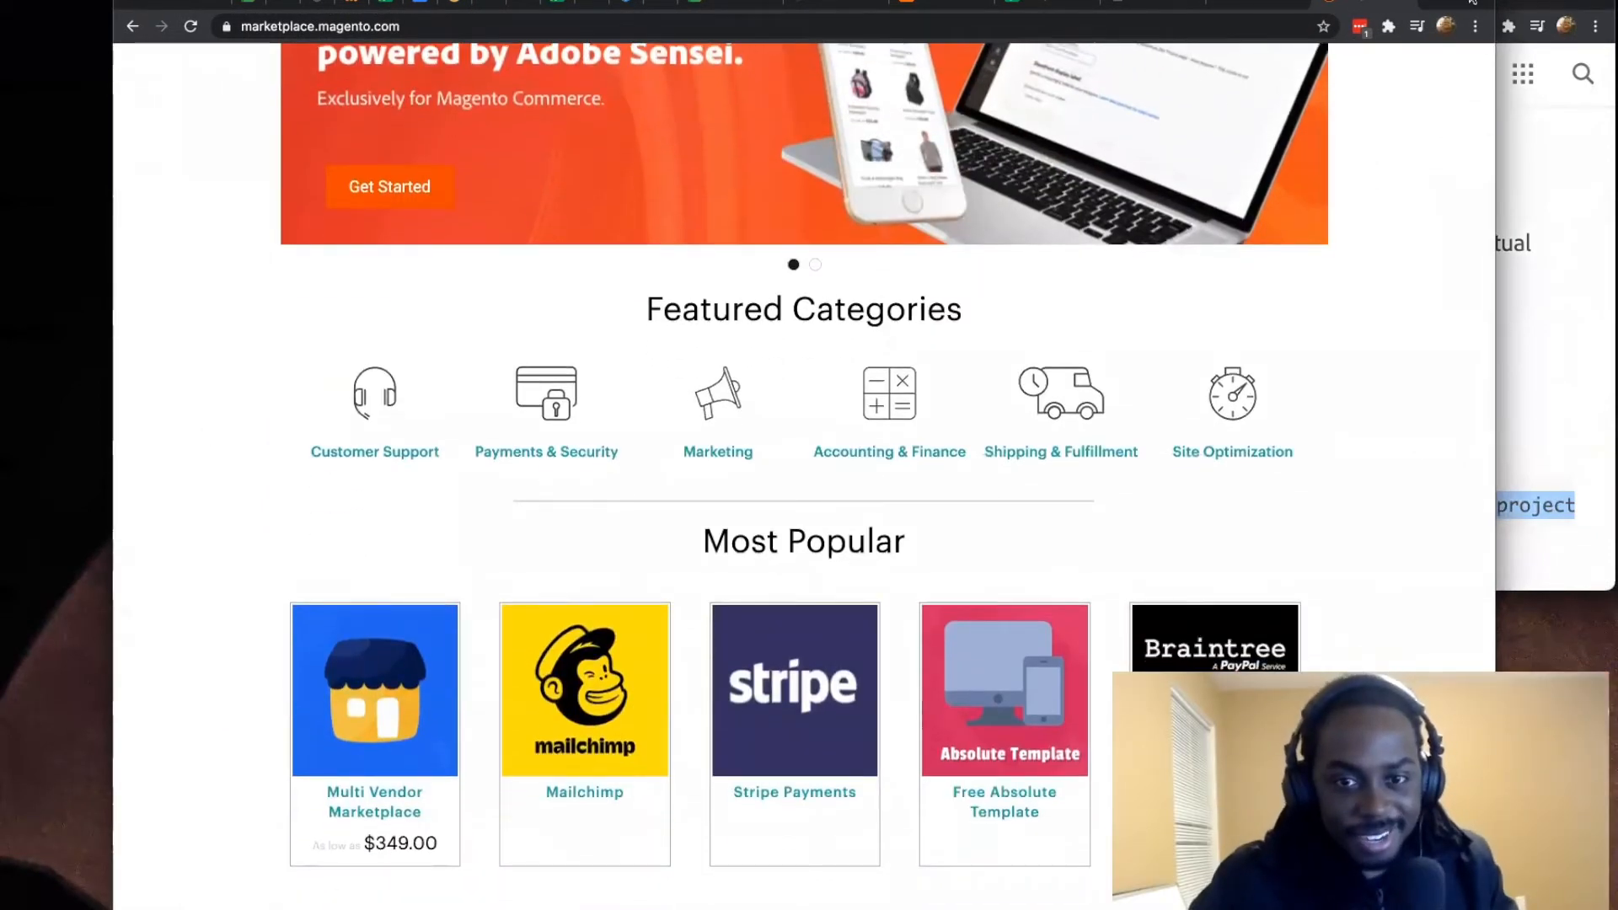
left_click_drag(1138, 4, 1053, 4)
scroll(910, 361, "up", 4)
scroll(909, 361, "down", 1)
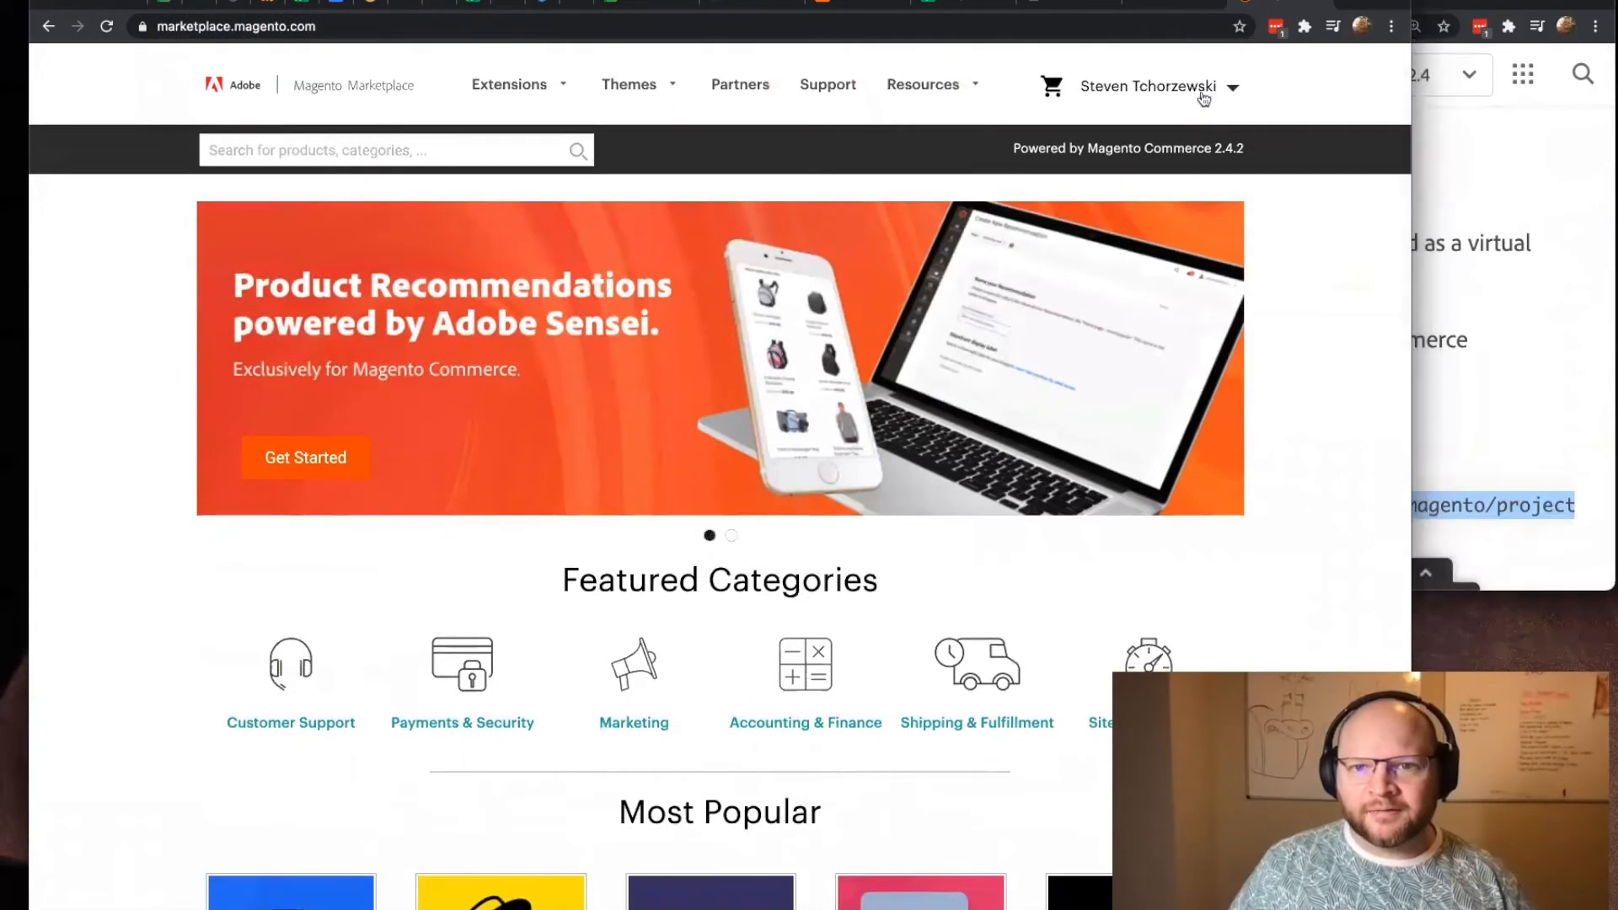
left_click(1196, 96)
left_click(1195, 167)
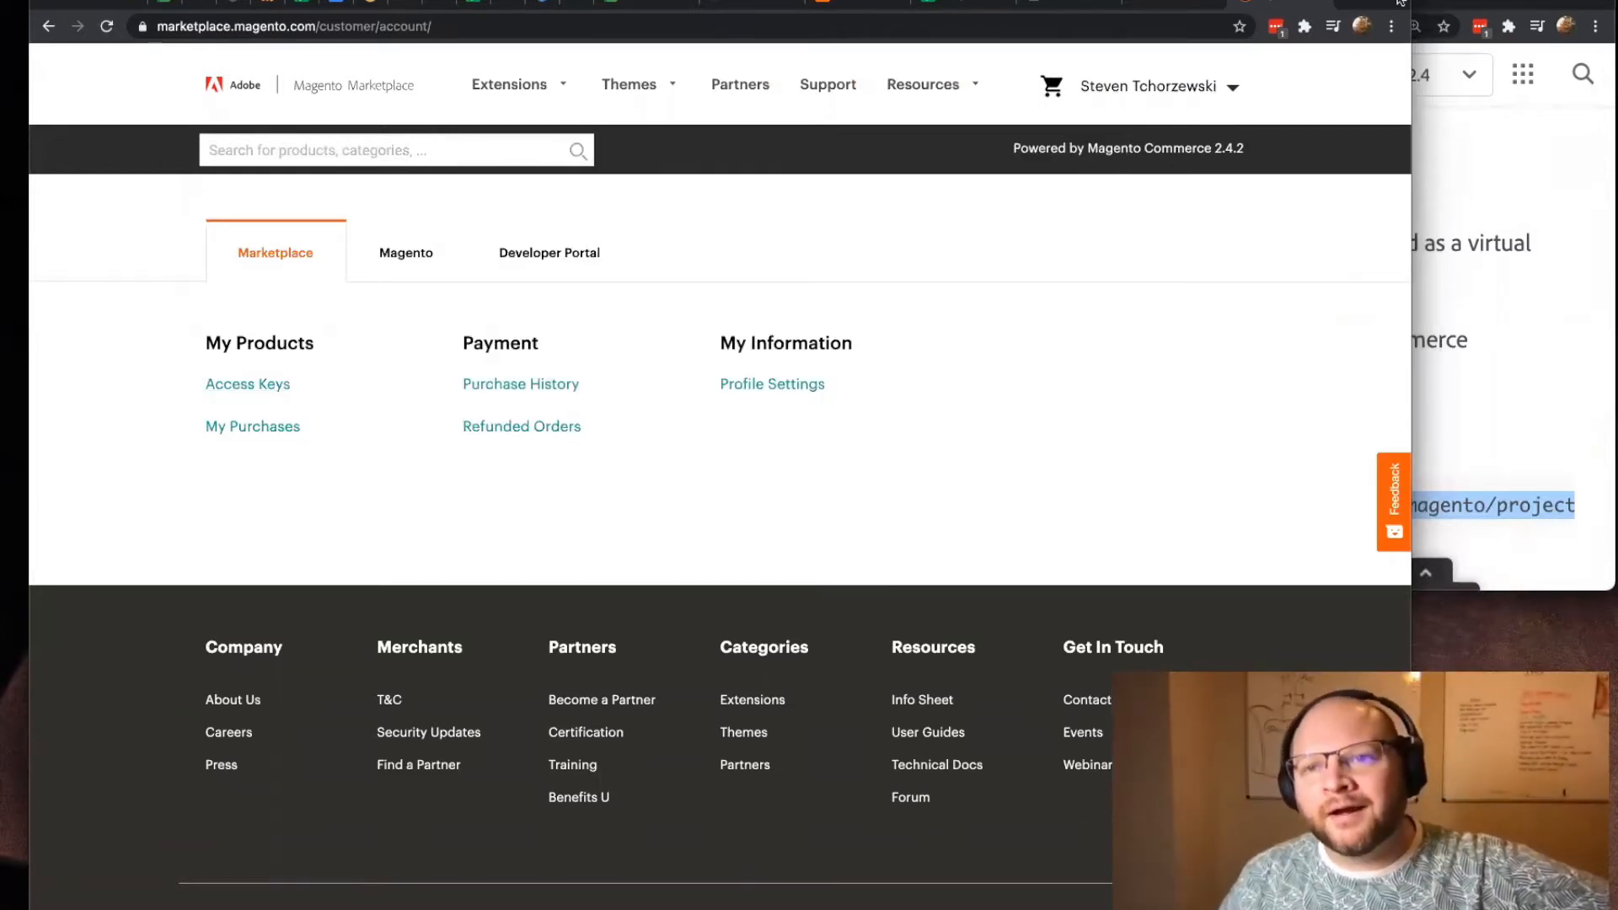
left_click_drag(1395, 2, 1617, 1)
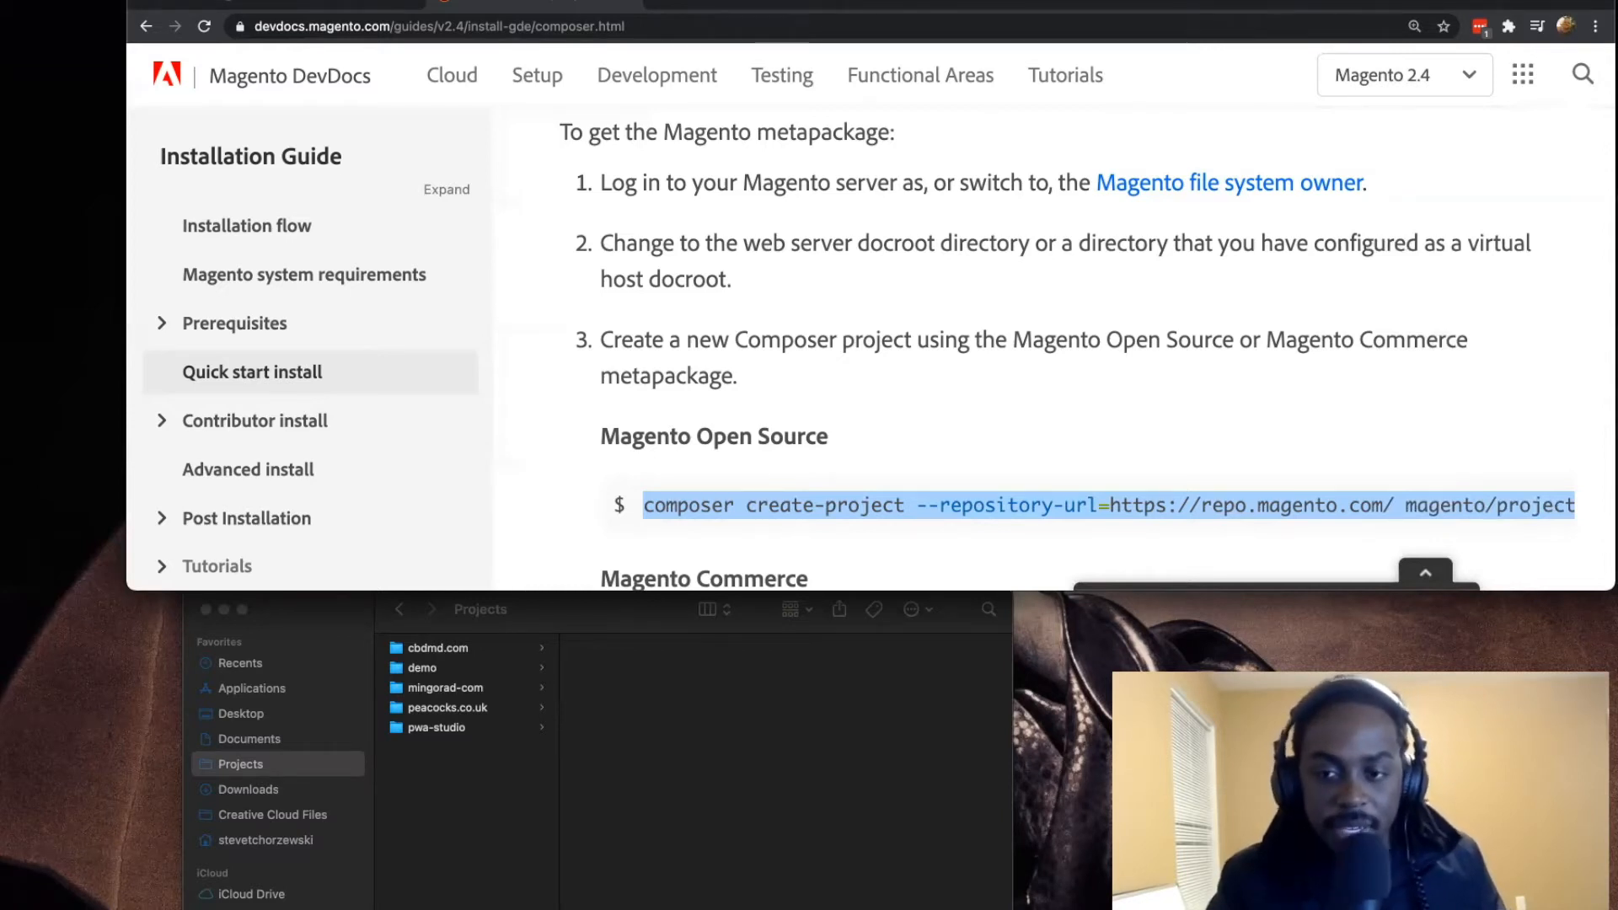
Step: Switch back to the IDE running the Composer install and close the Finder window showing the Projects folder
key("super+Tab")
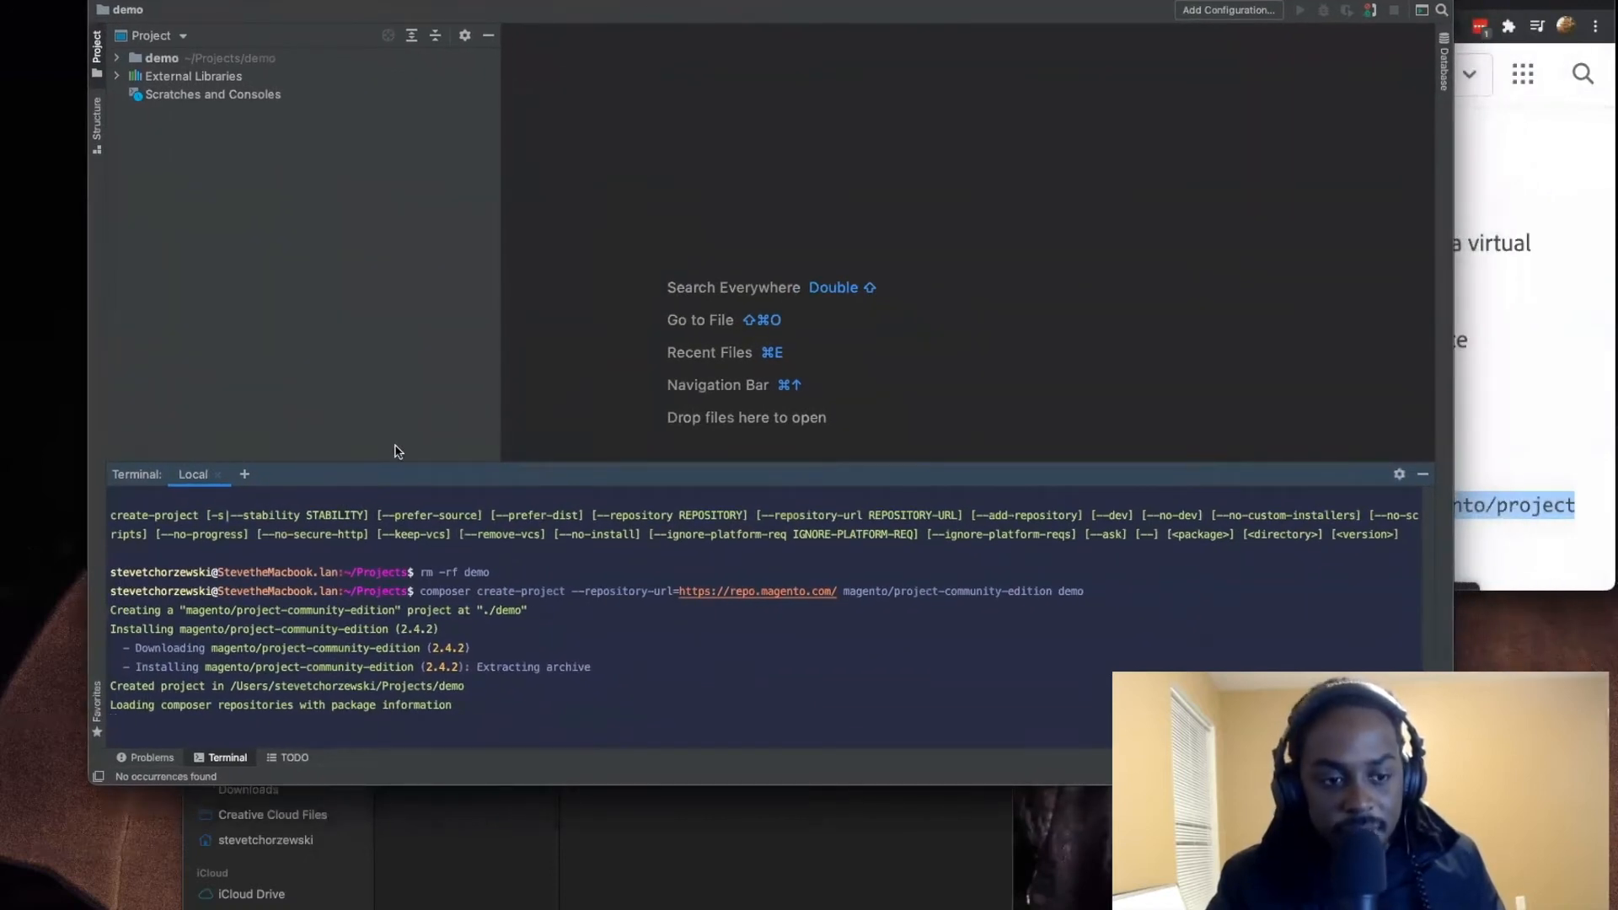
key("super+Tab")
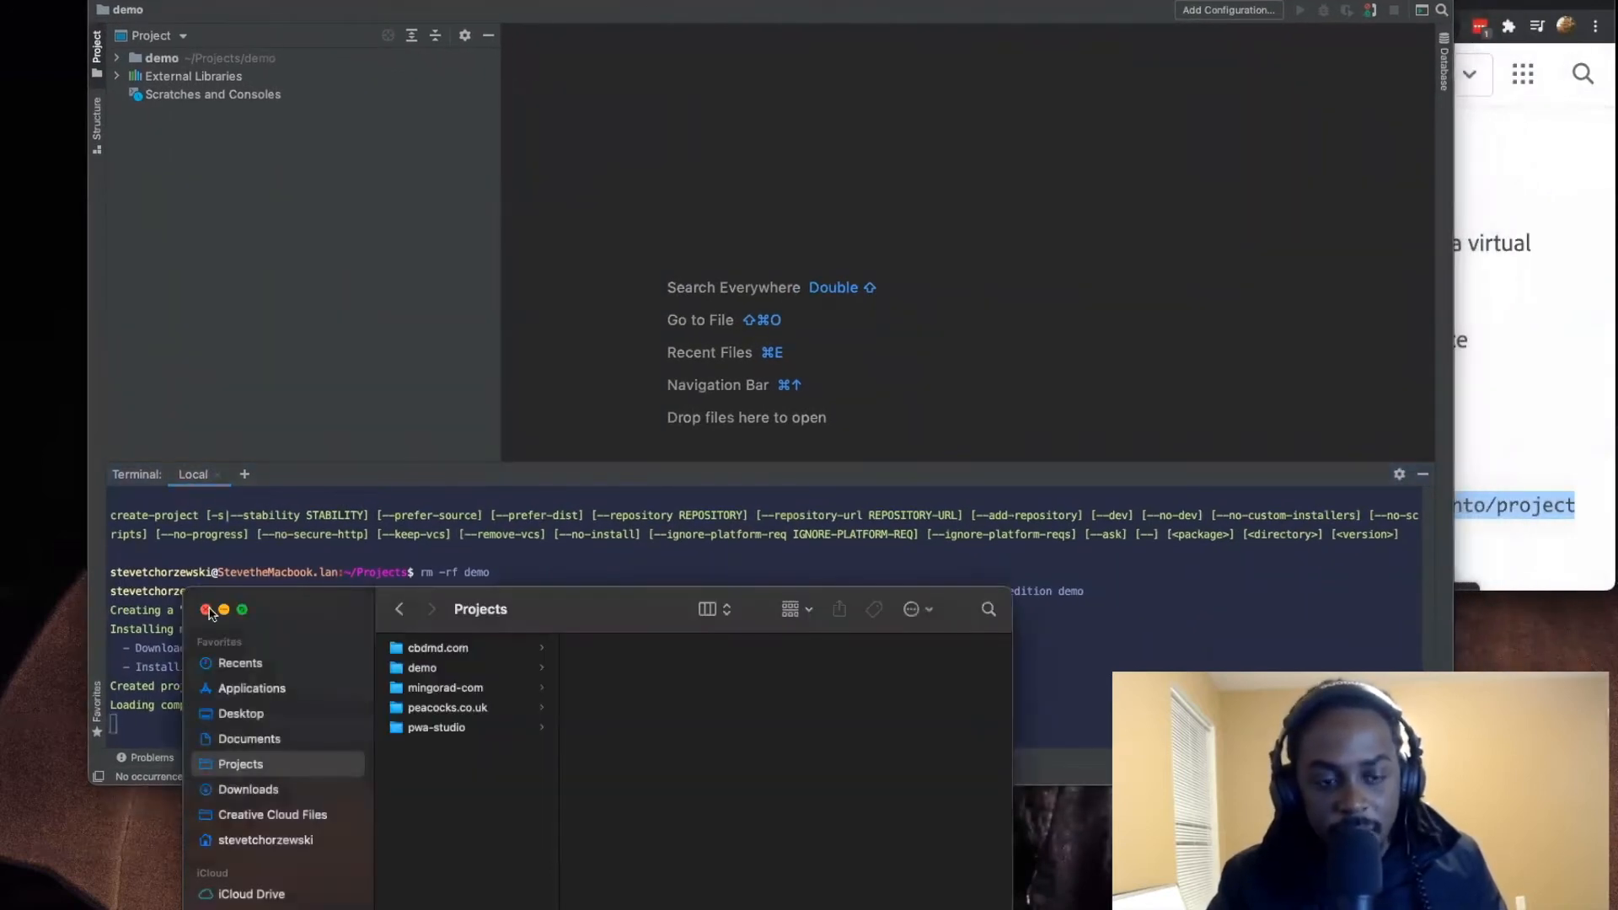
key("super+w")
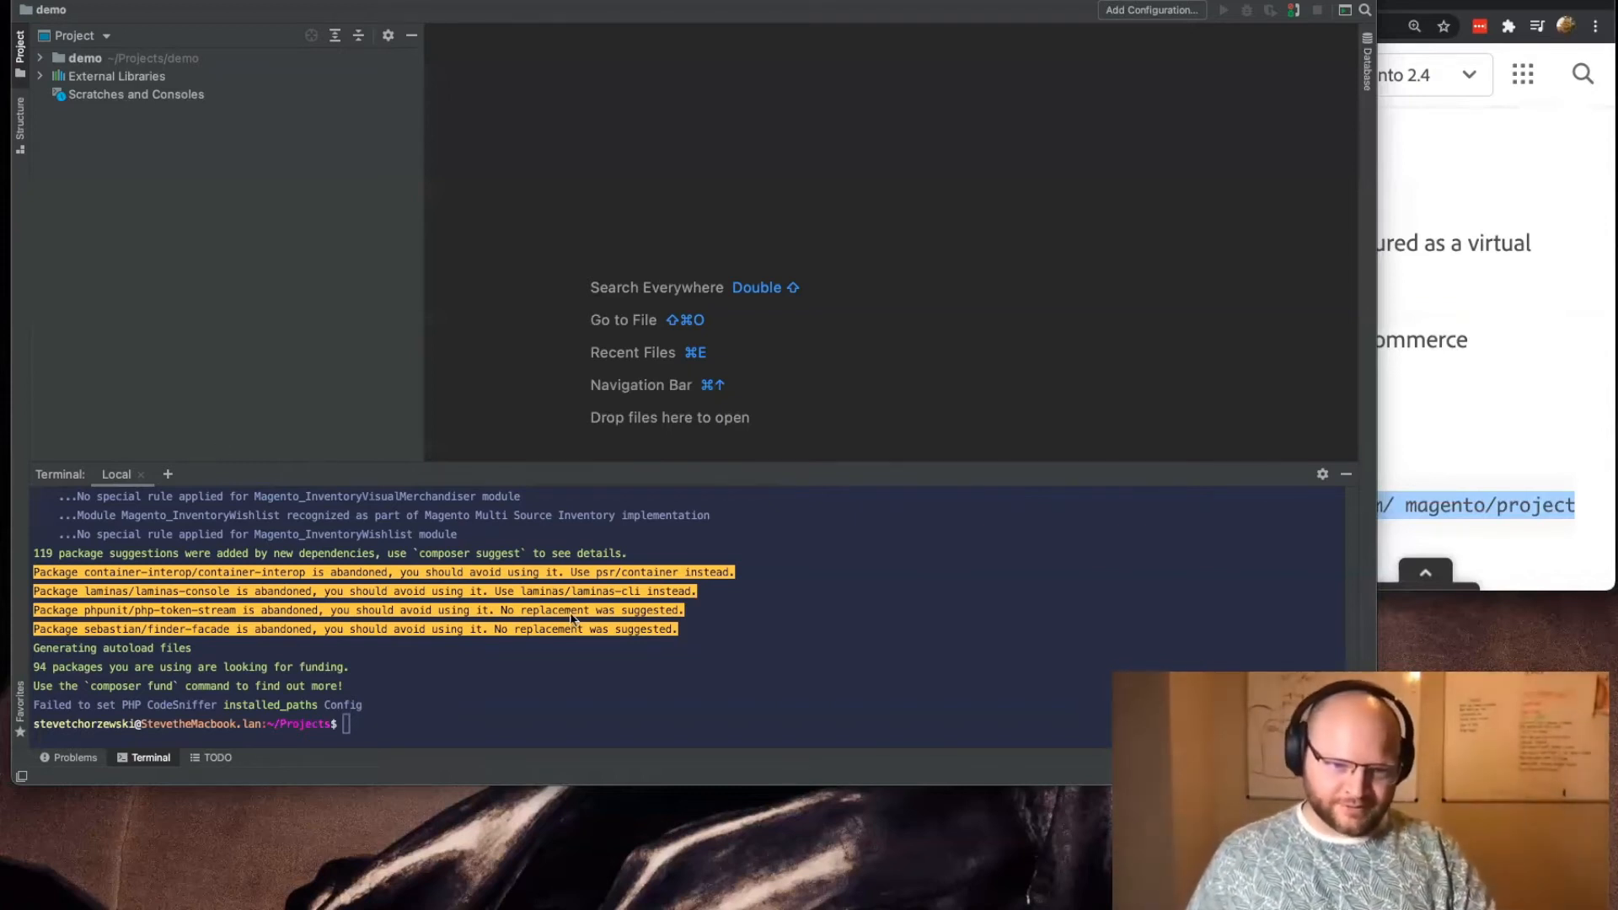
type("git")
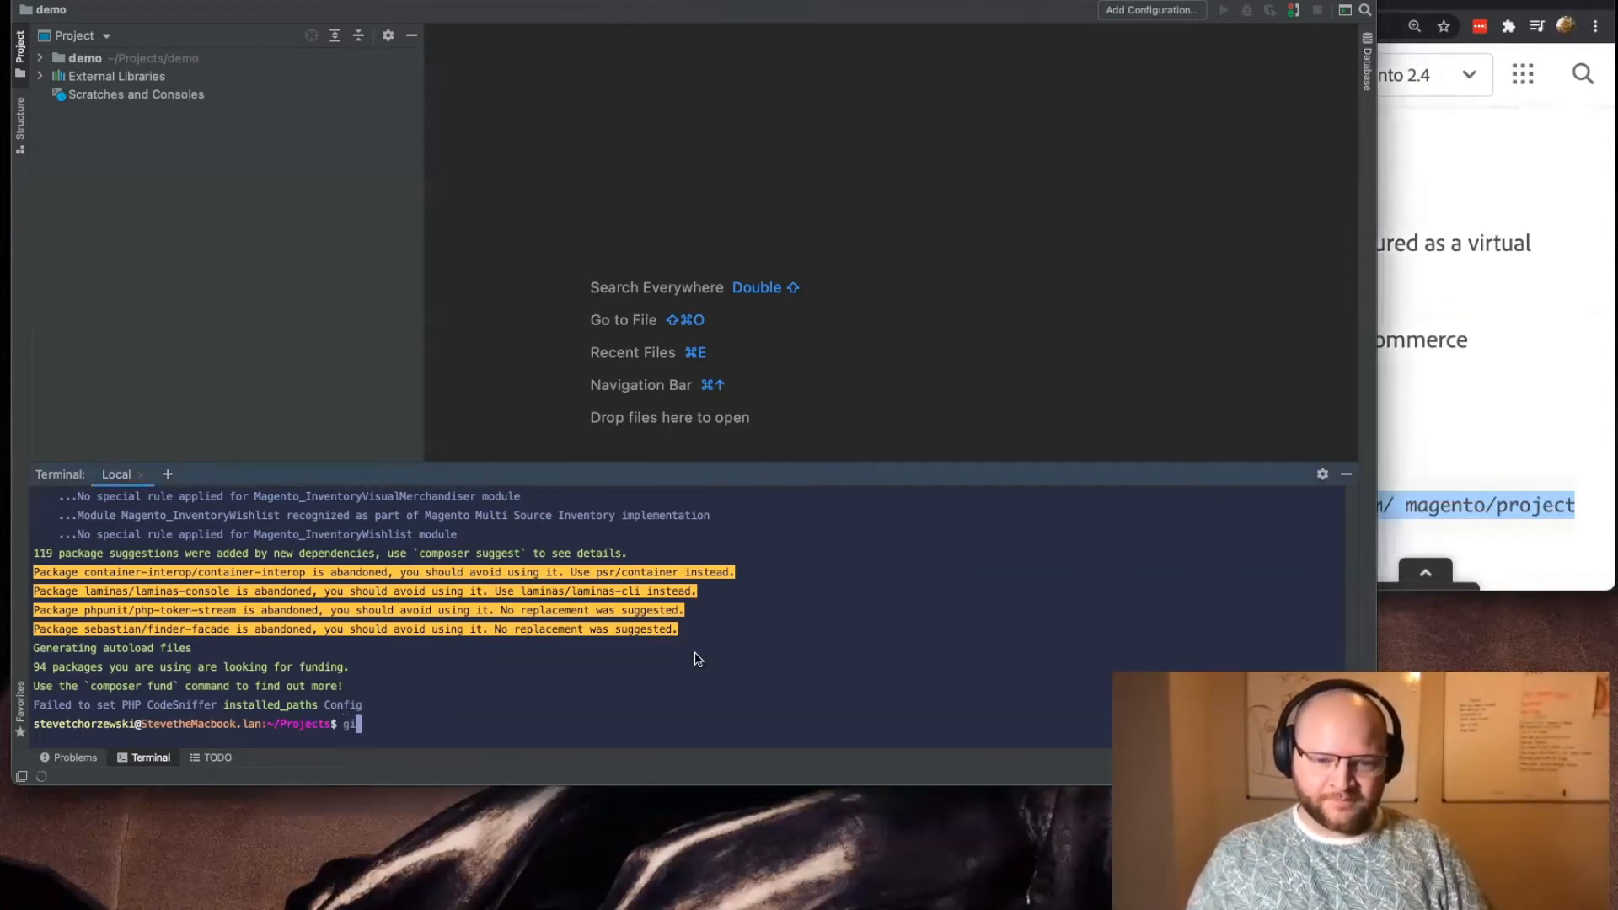
key("BackSpace")
key("BackSpace")
key("BackSpace")
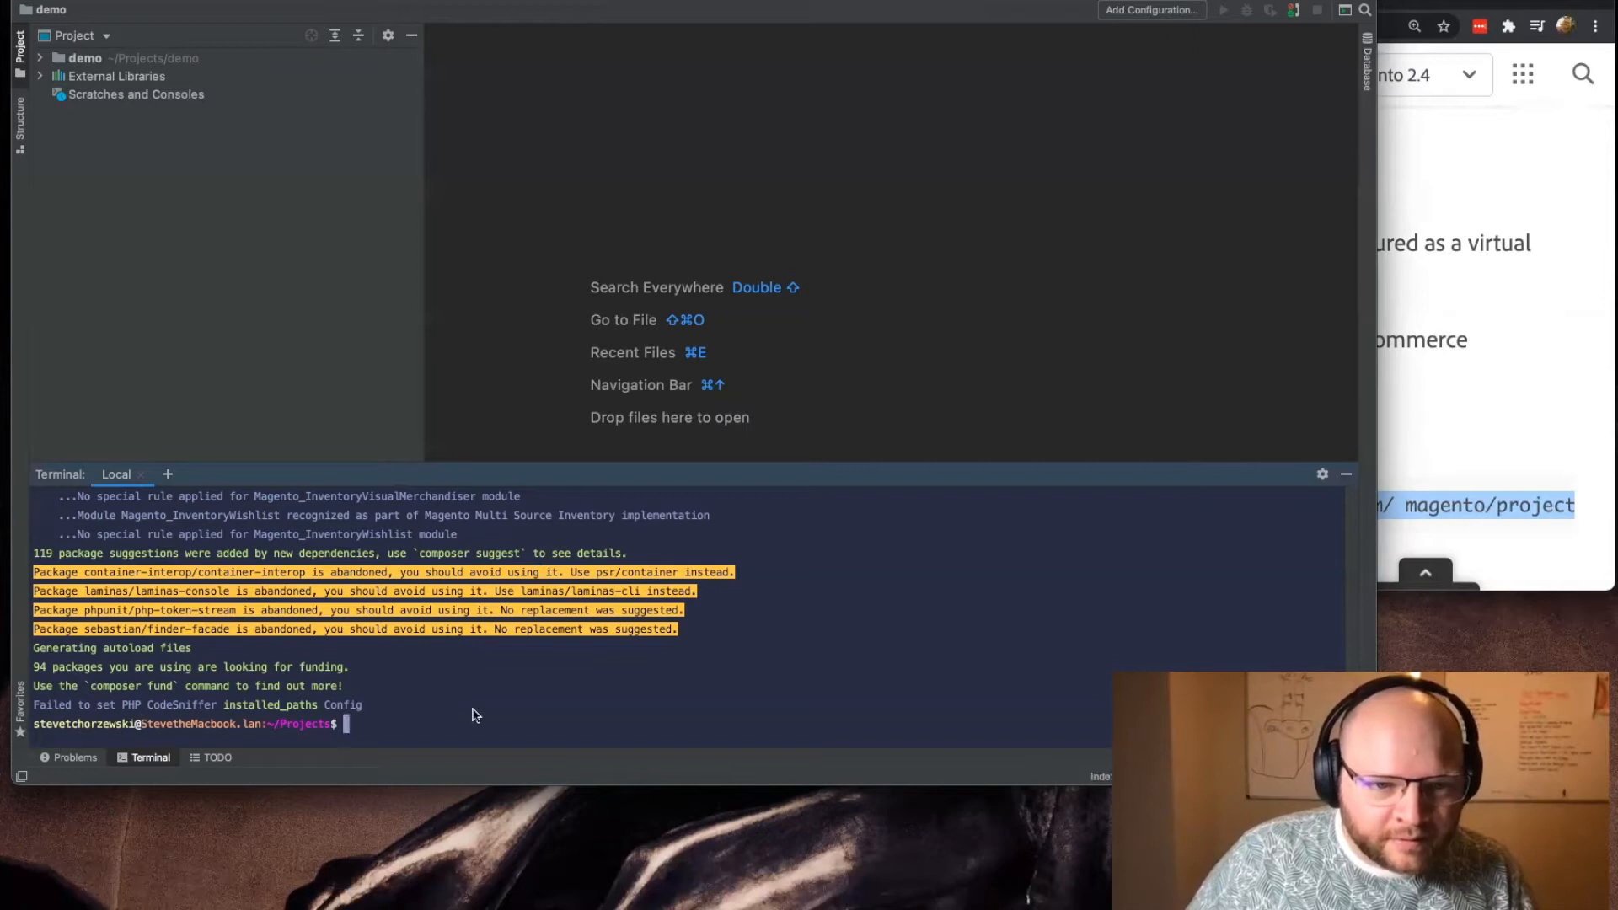
Step: Examine the abandoned-package warnings for laminas-console and php-token-stream in the Composer output, and return to the Magento DevDocs page
left_click_drag(103, 592, 513, 595)
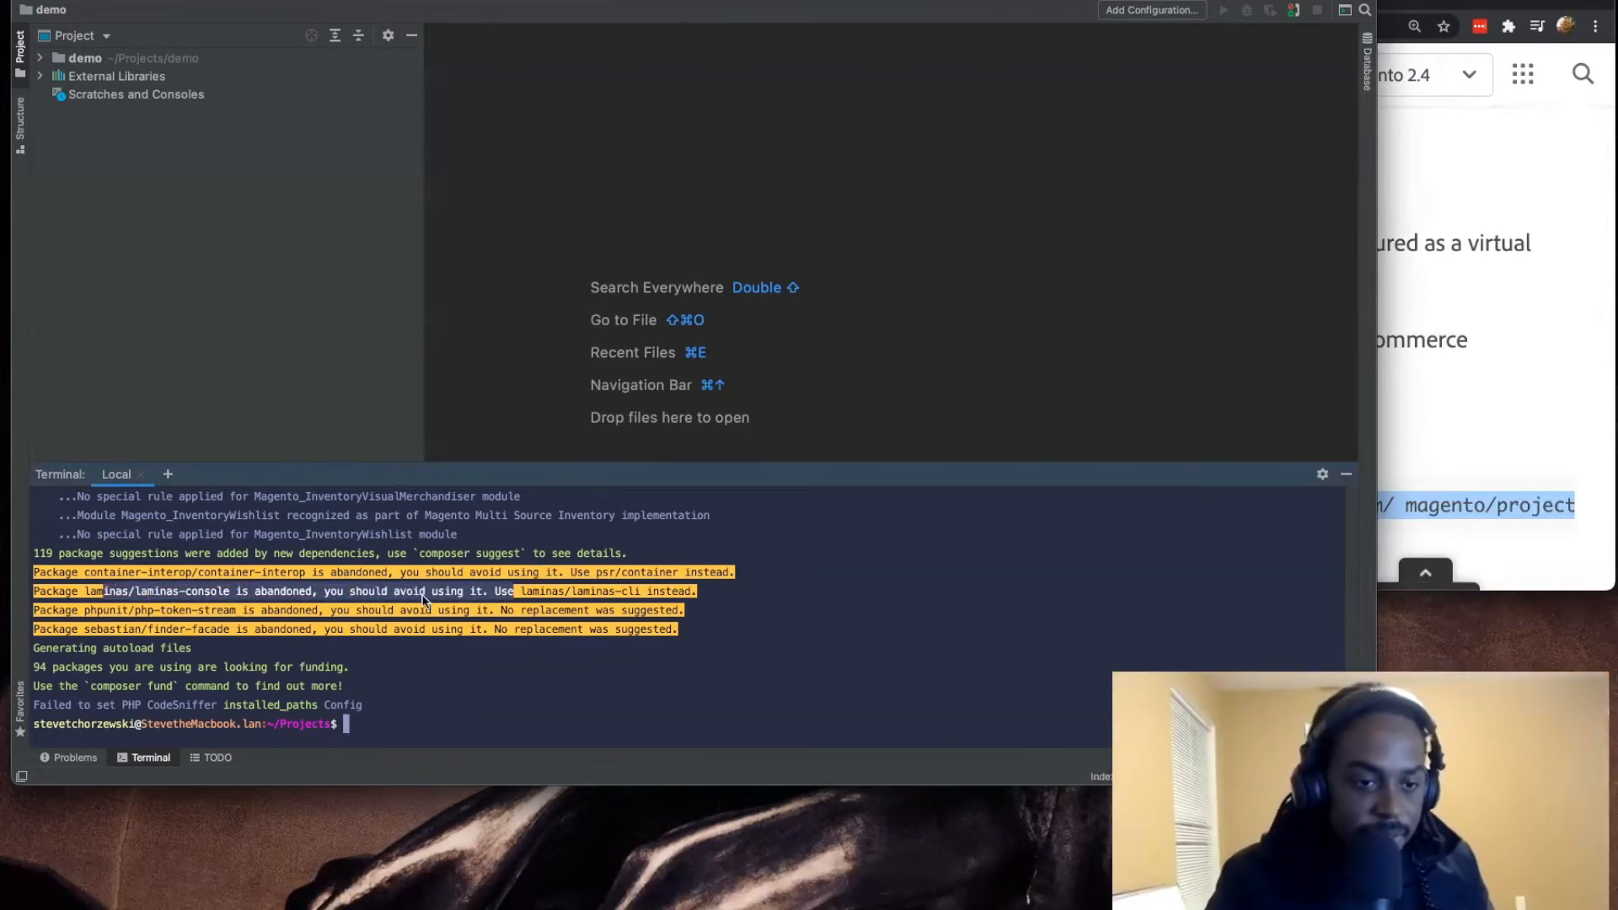
left_click_drag(305, 613, 649, 615)
left_click_drag(268, 613, 553, 615)
left_click(527, 617)
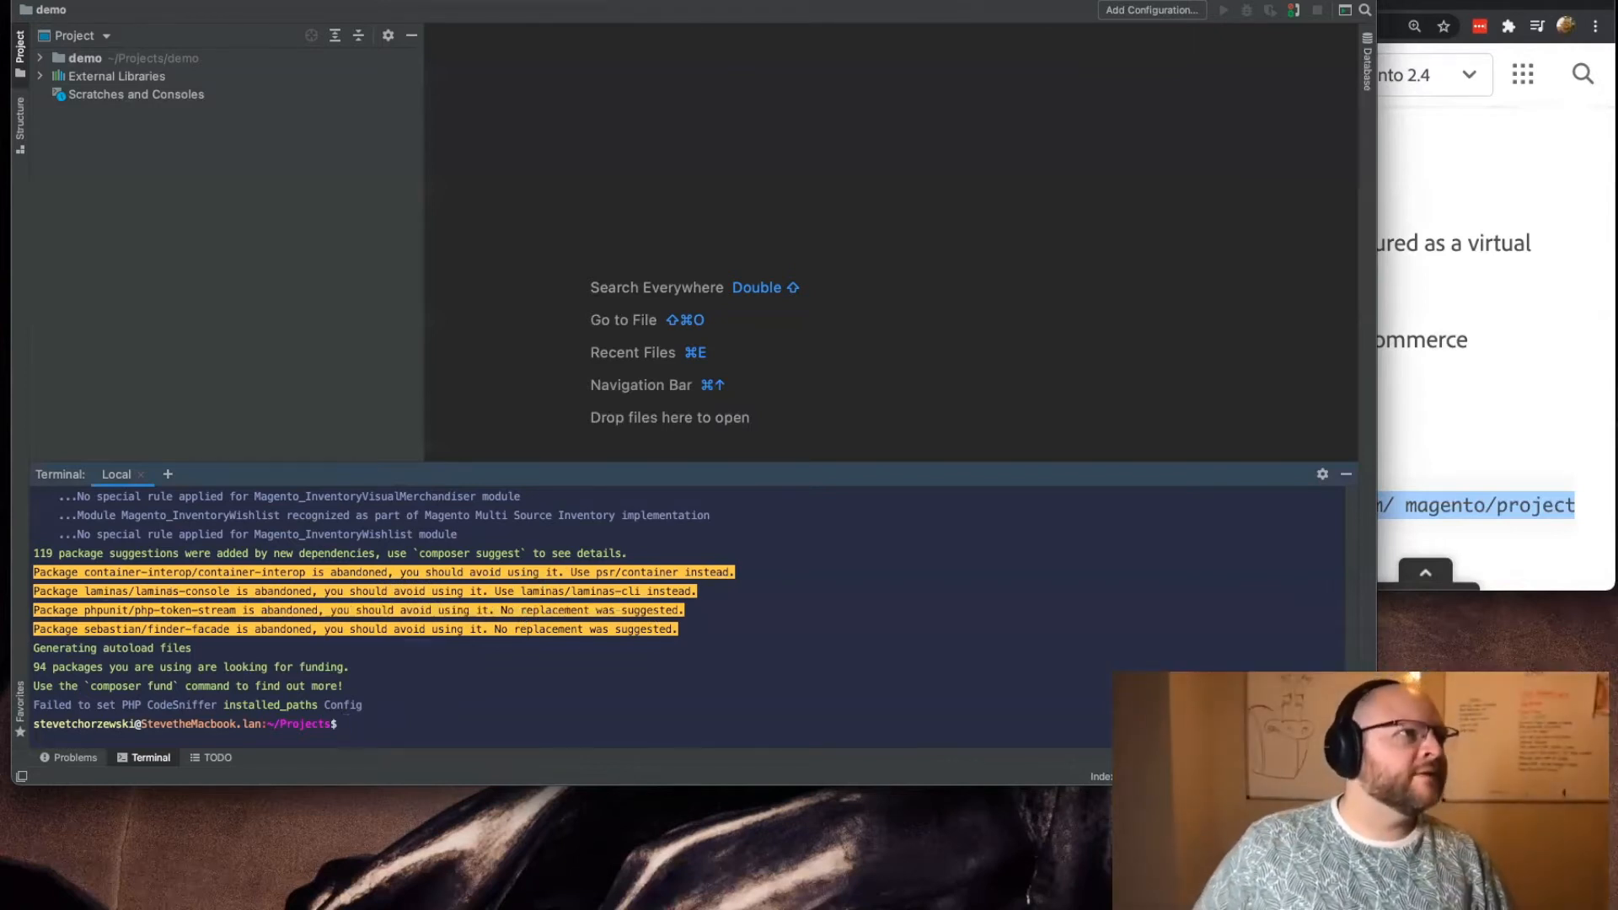
left_click(1429, 150)
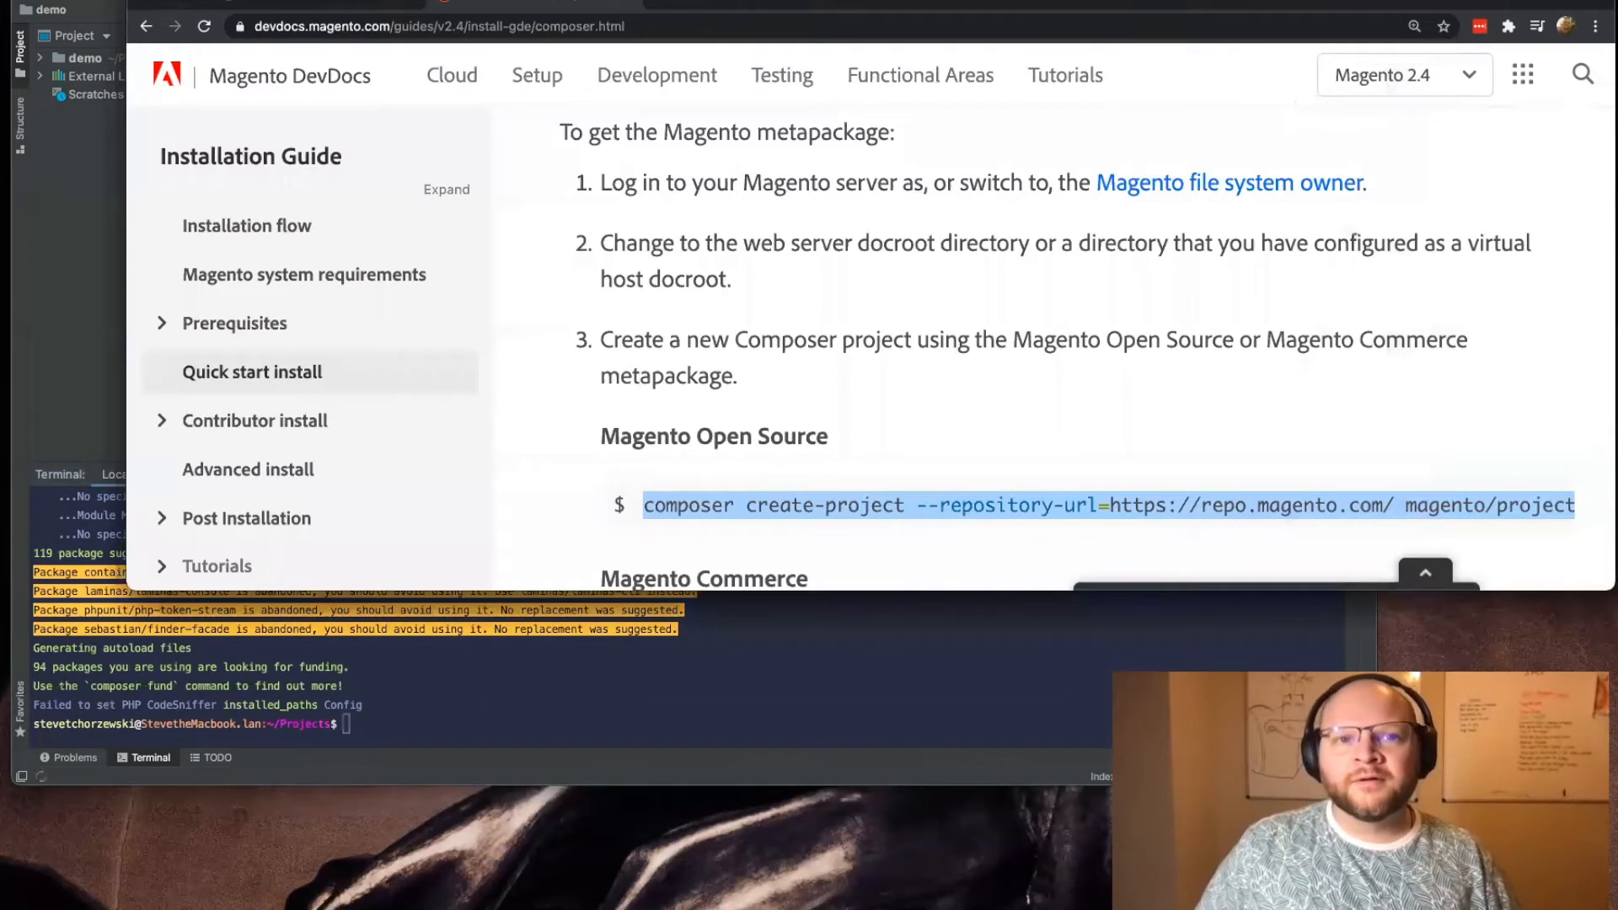
Step: Reload demo.test in the browser and read the Magento2 driver message about app/etc/config.php, app/etc/env.php and the new-project setup link
left_click(249, 4)
left_click(204, 27)
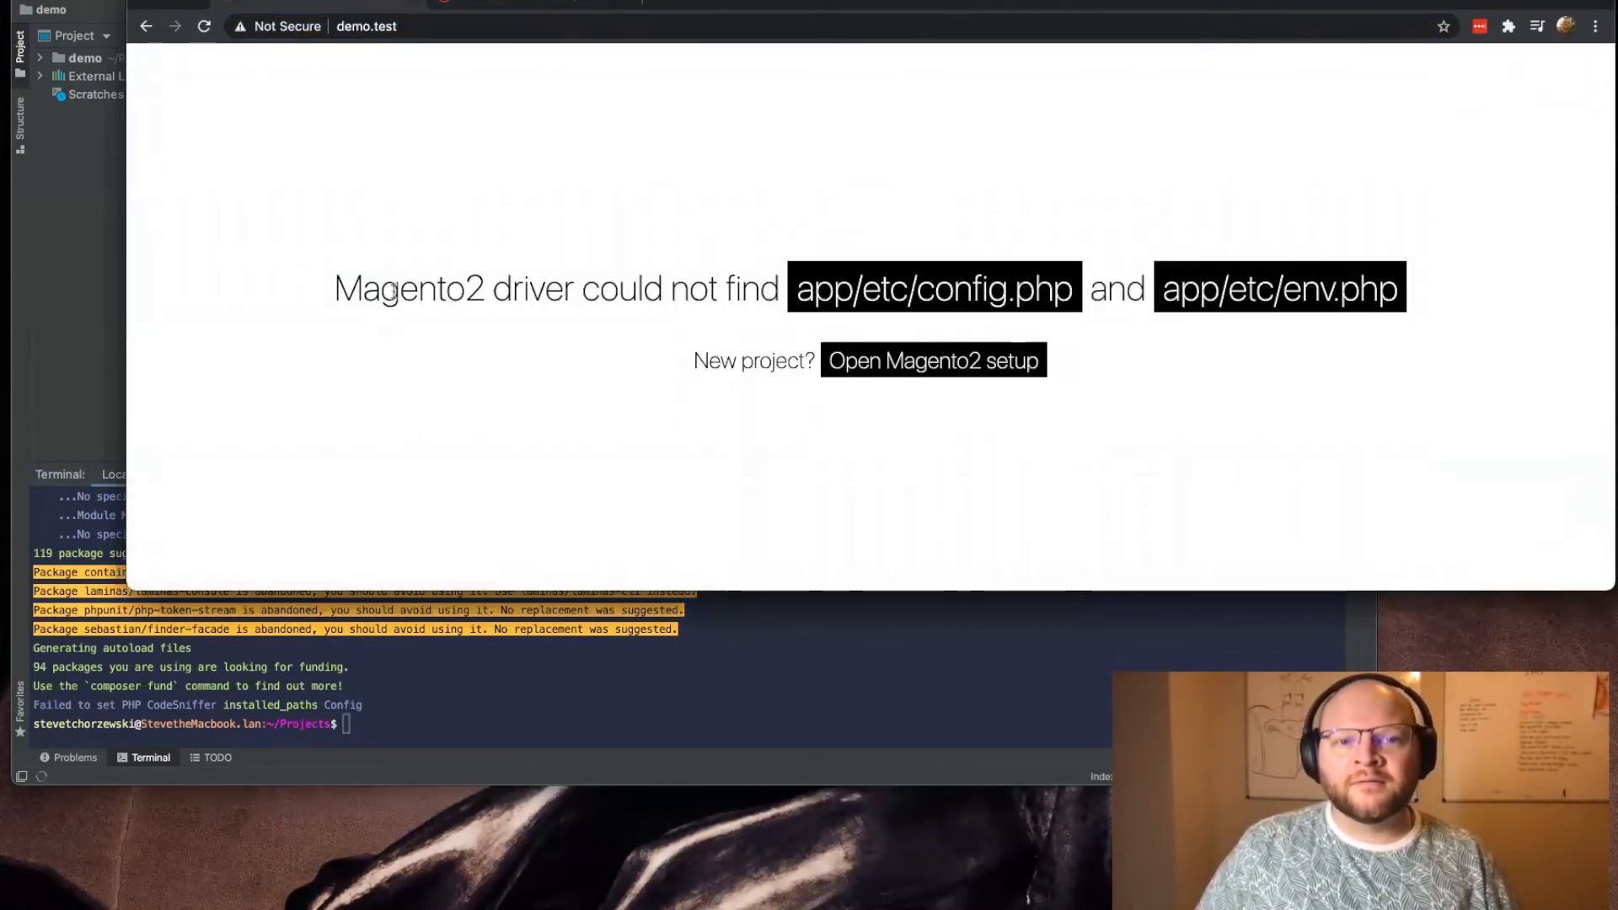
left_click_drag(394, 291, 1013, 317)
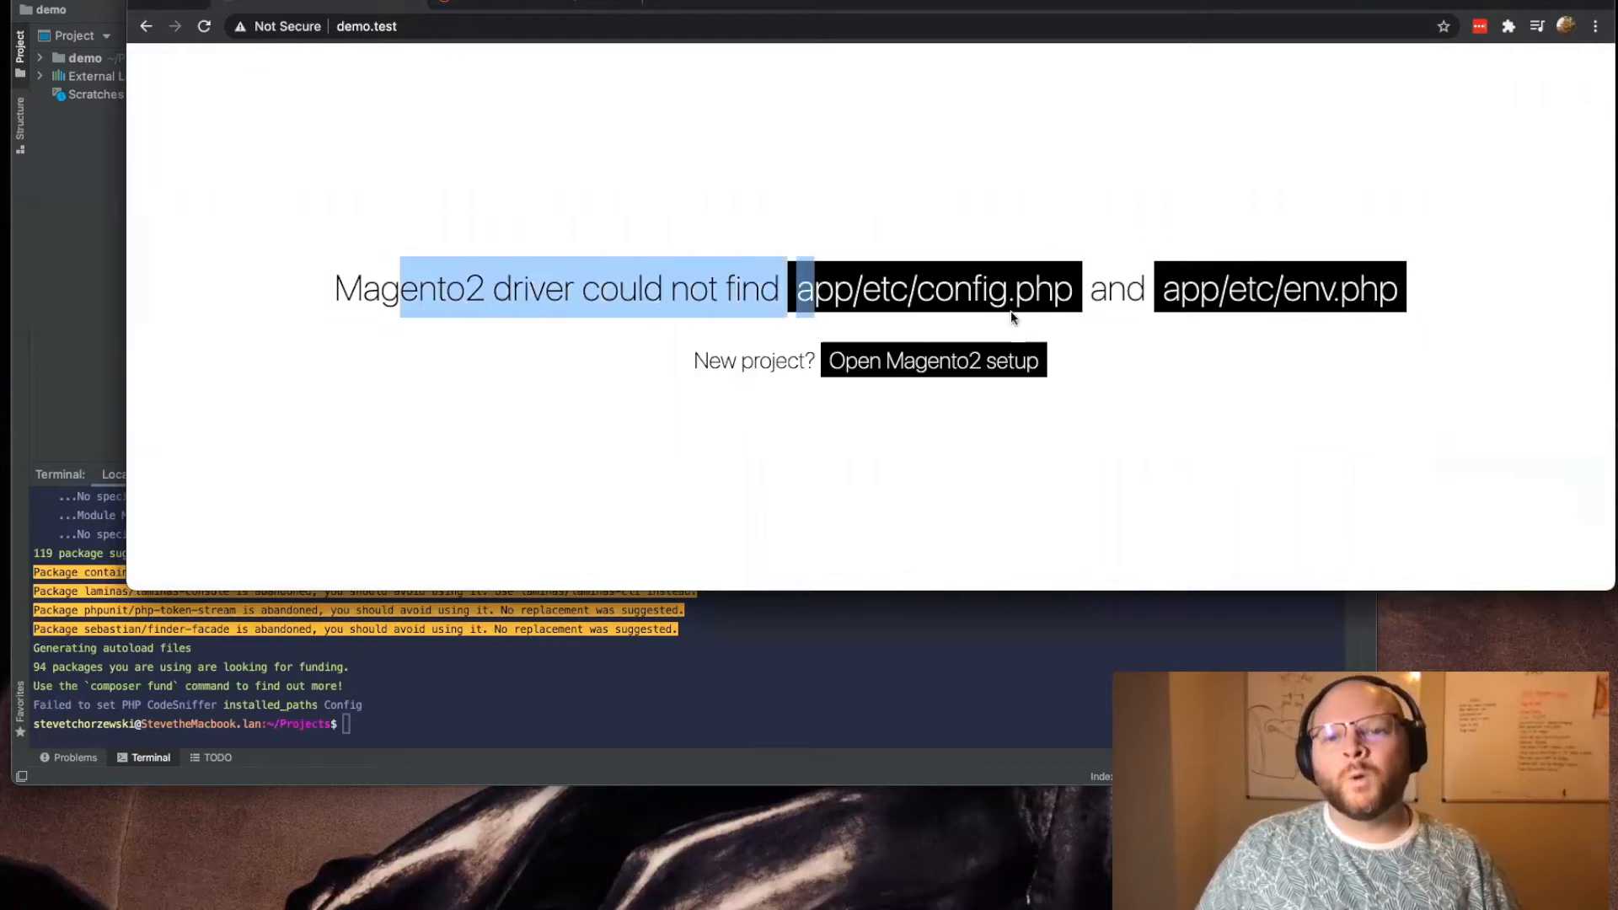
left_click(1020, 291)
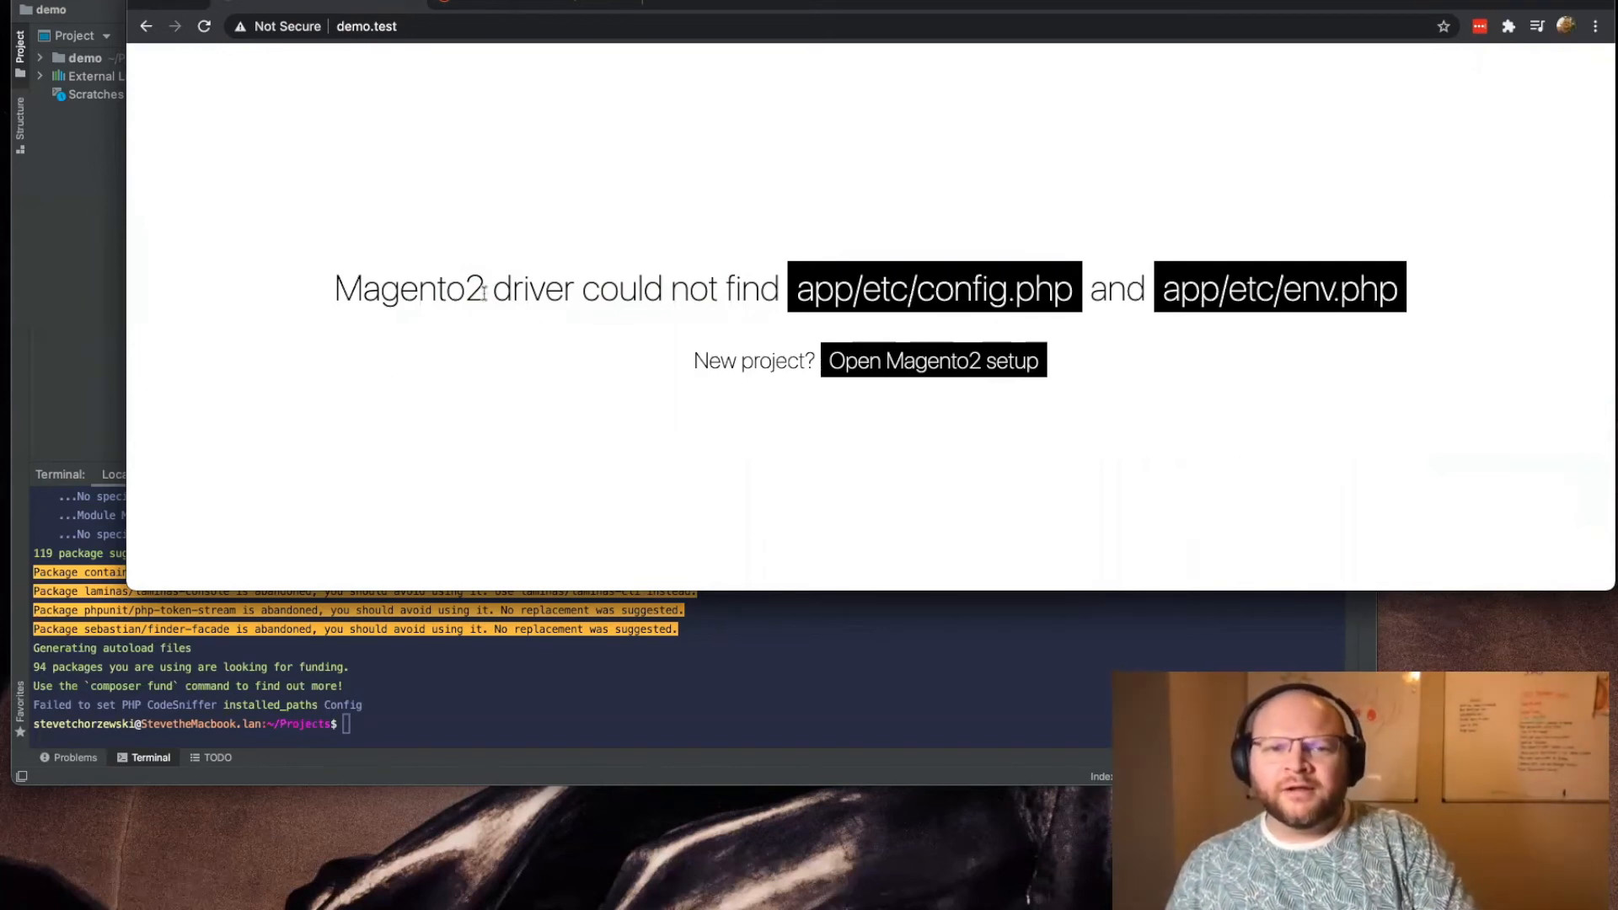
left_click_drag(325, 285, 780, 291)
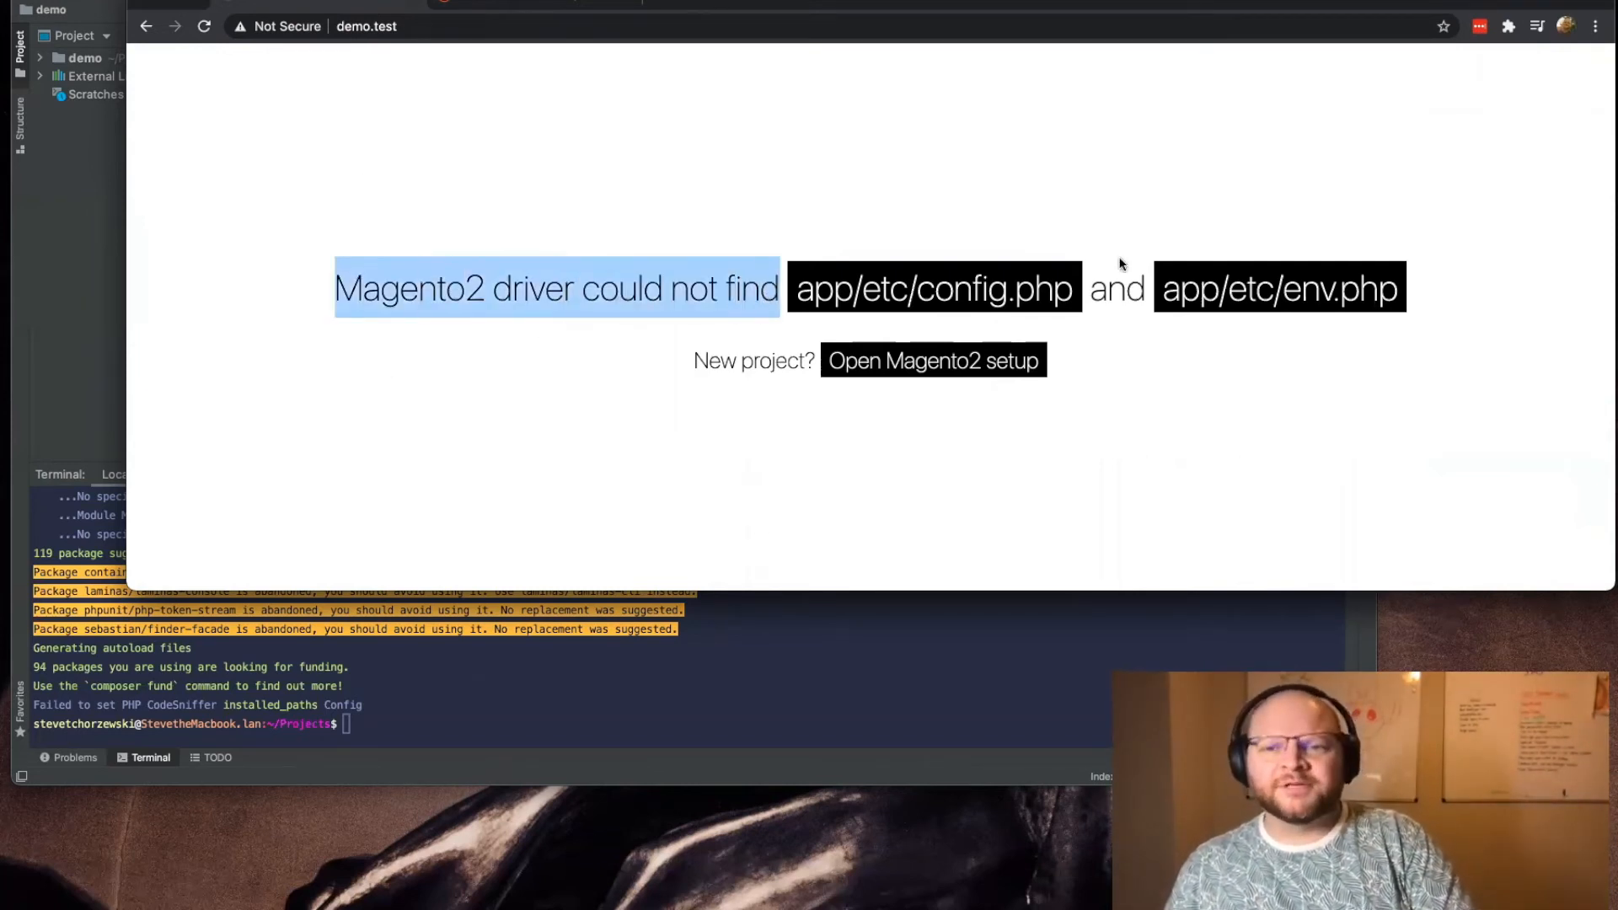
left_click_drag(1432, 249, 777, 284)
left_click_drag(675, 362, 1030, 385)
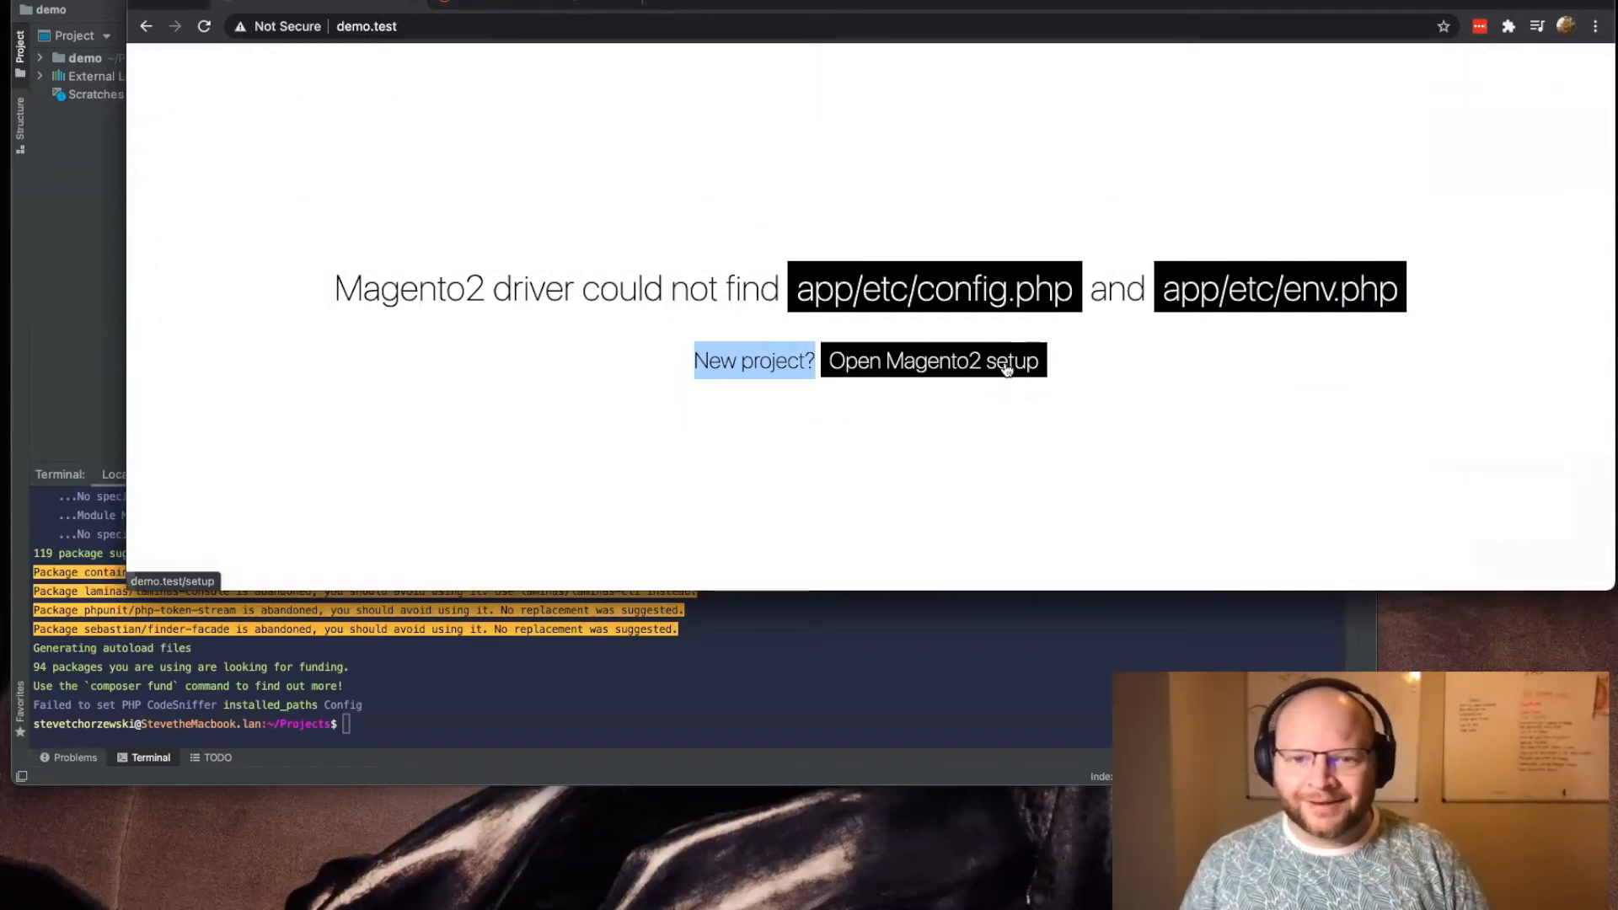
Step: Shrink and reposition the browser window and move the IDE window lower, leaving demo.test in front with the terminal visible
left_click_drag(1112, 2, 1085, 1)
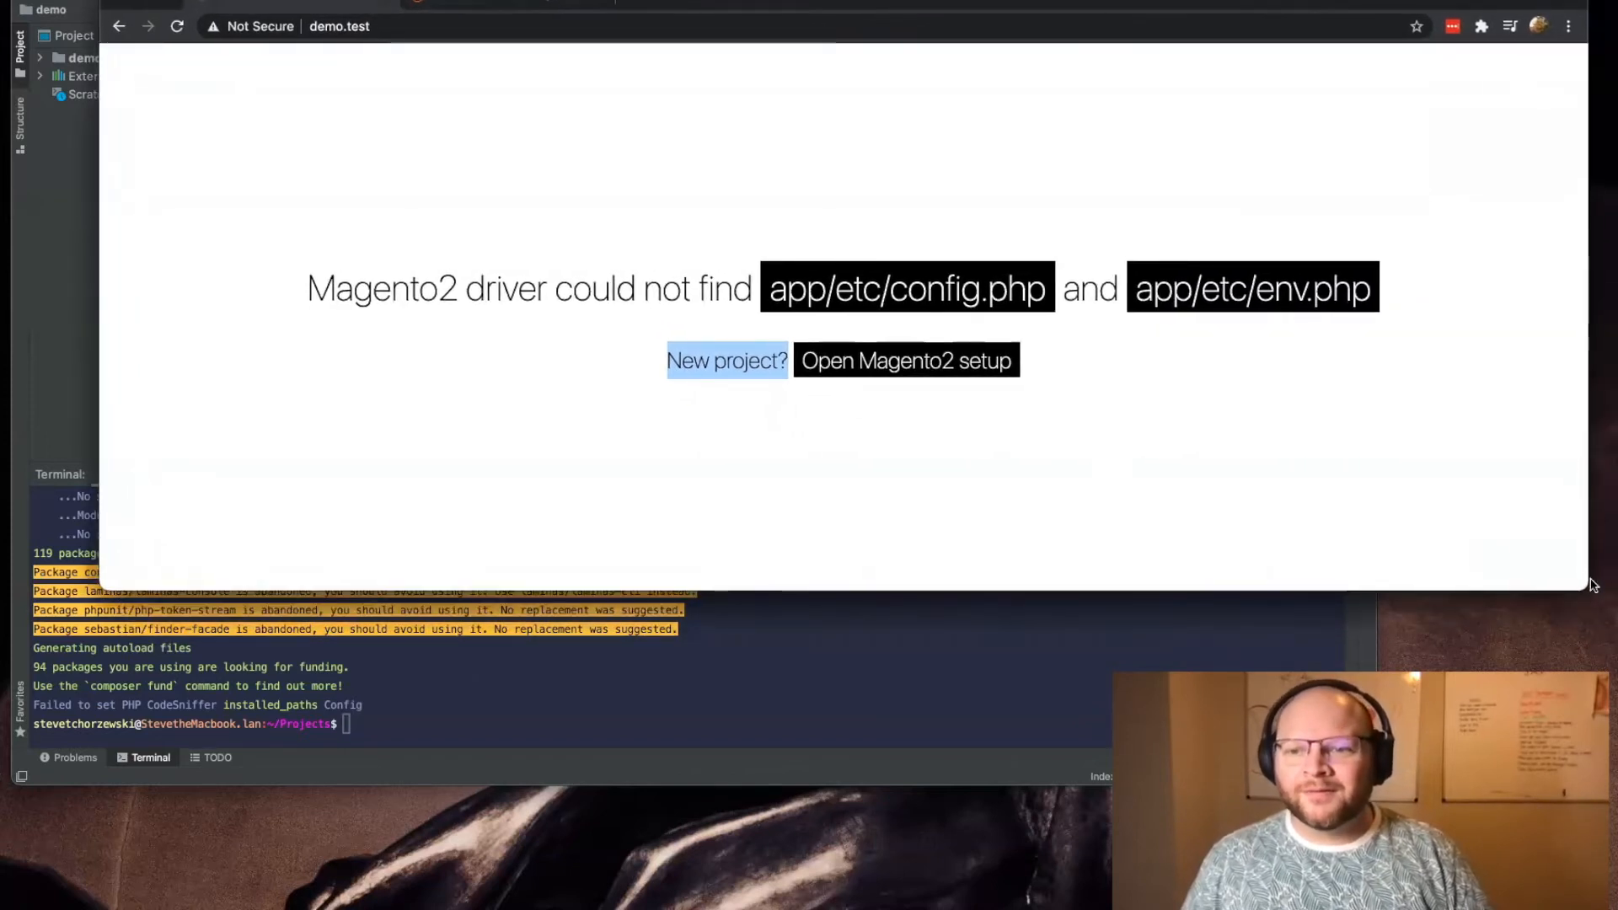
left_click_drag(1593, 585, 1397, 554)
left_click_drag(1209, 1, 1617, 2)
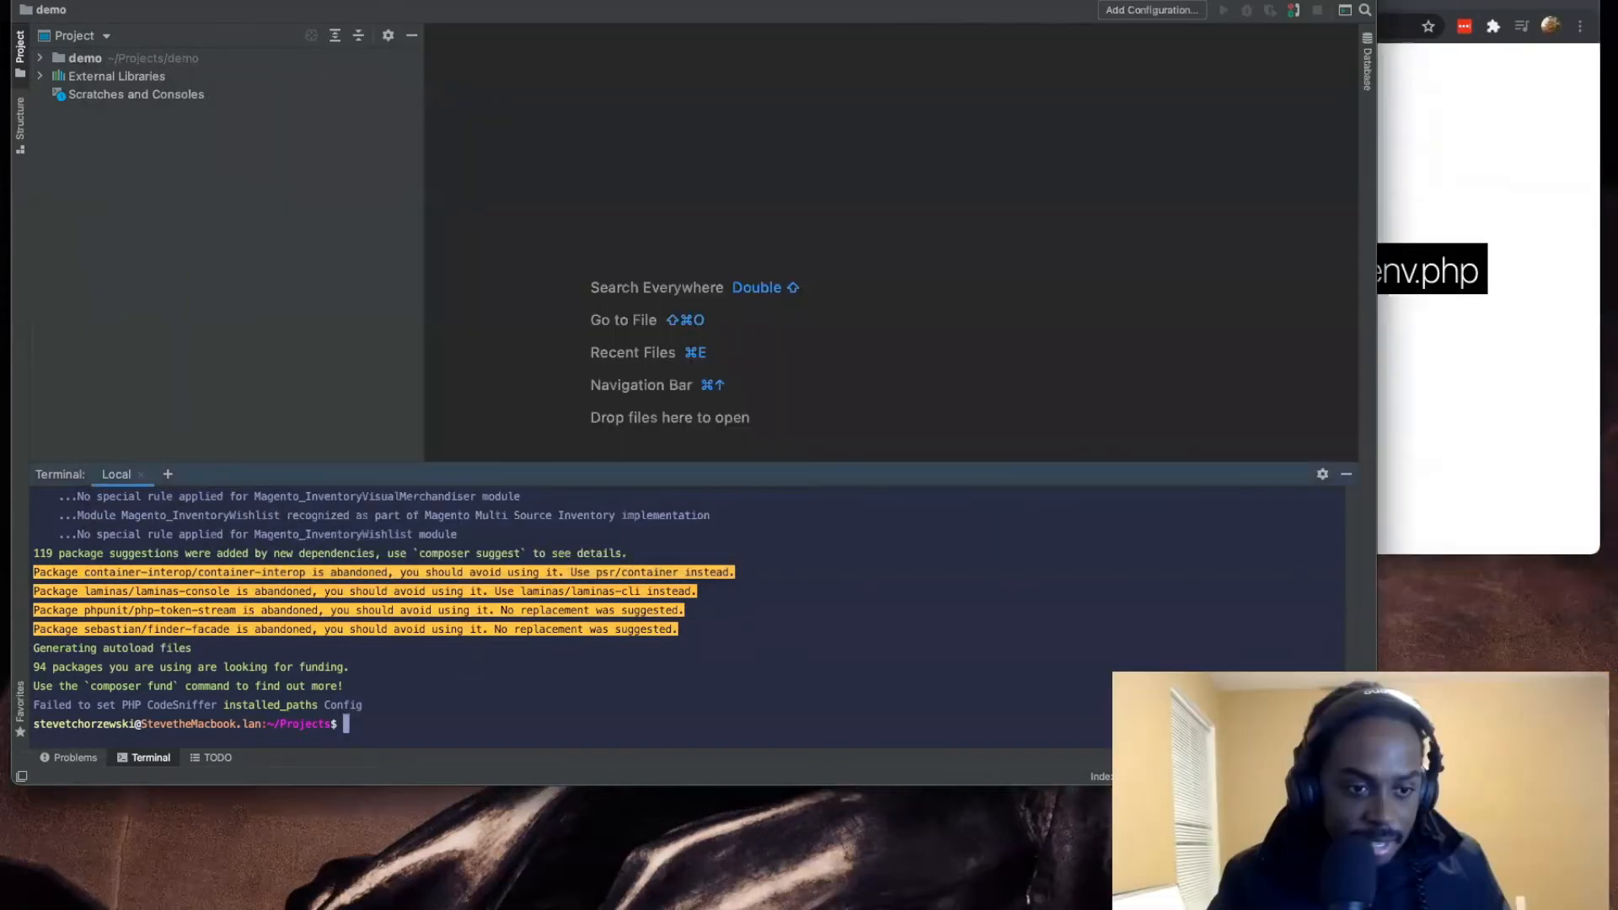
left_click_drag(390, 0, 399, 173)
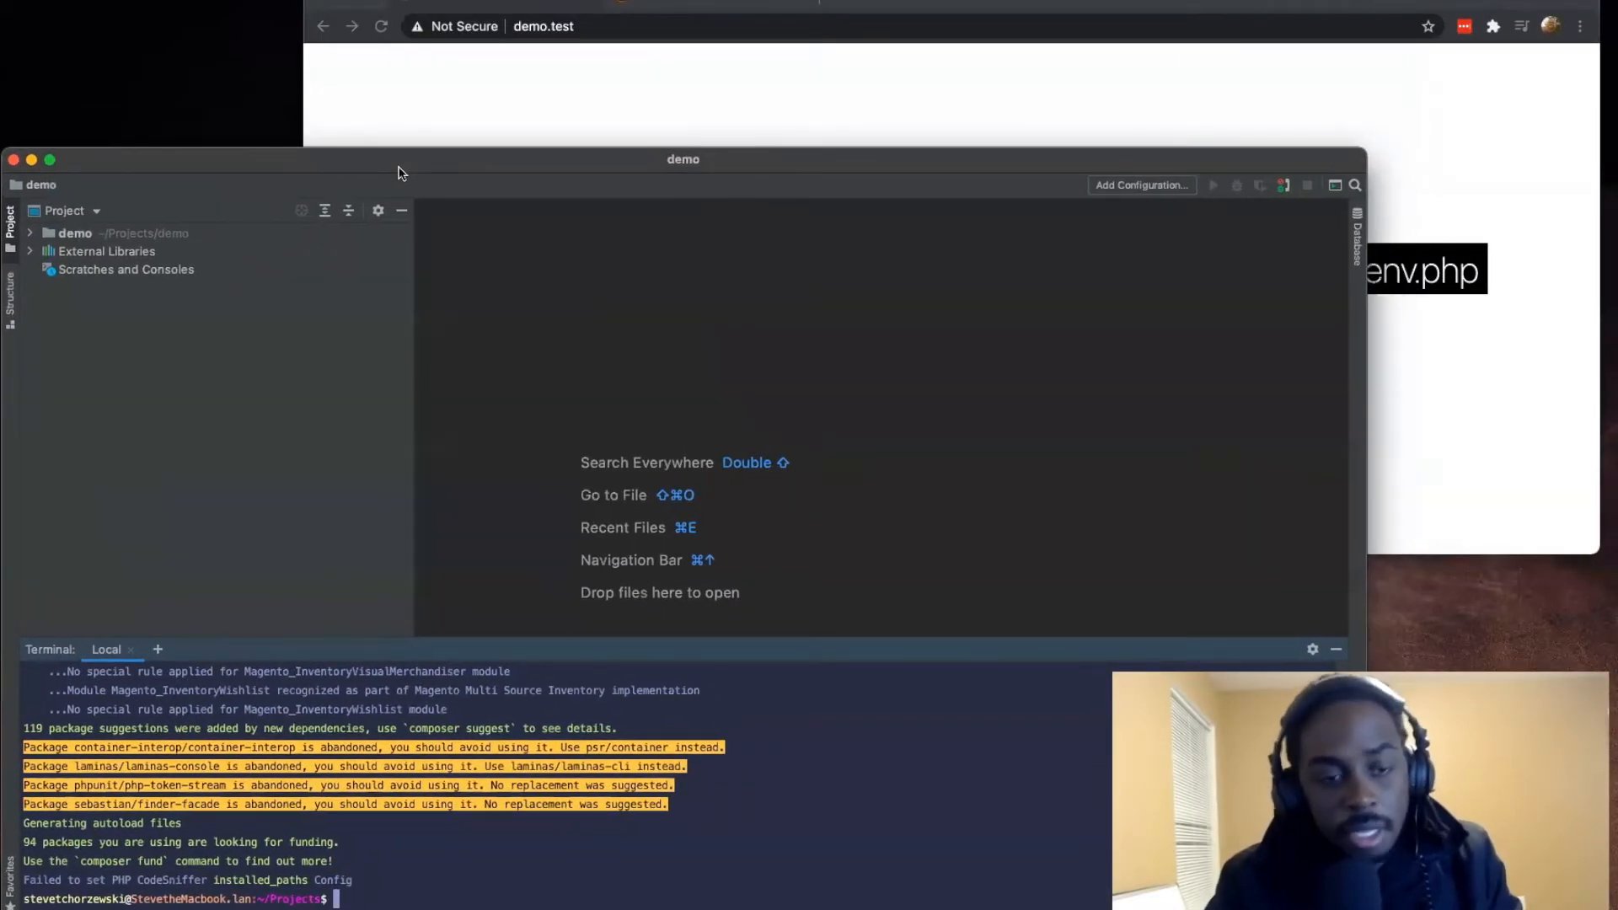
left_click(573, 88)
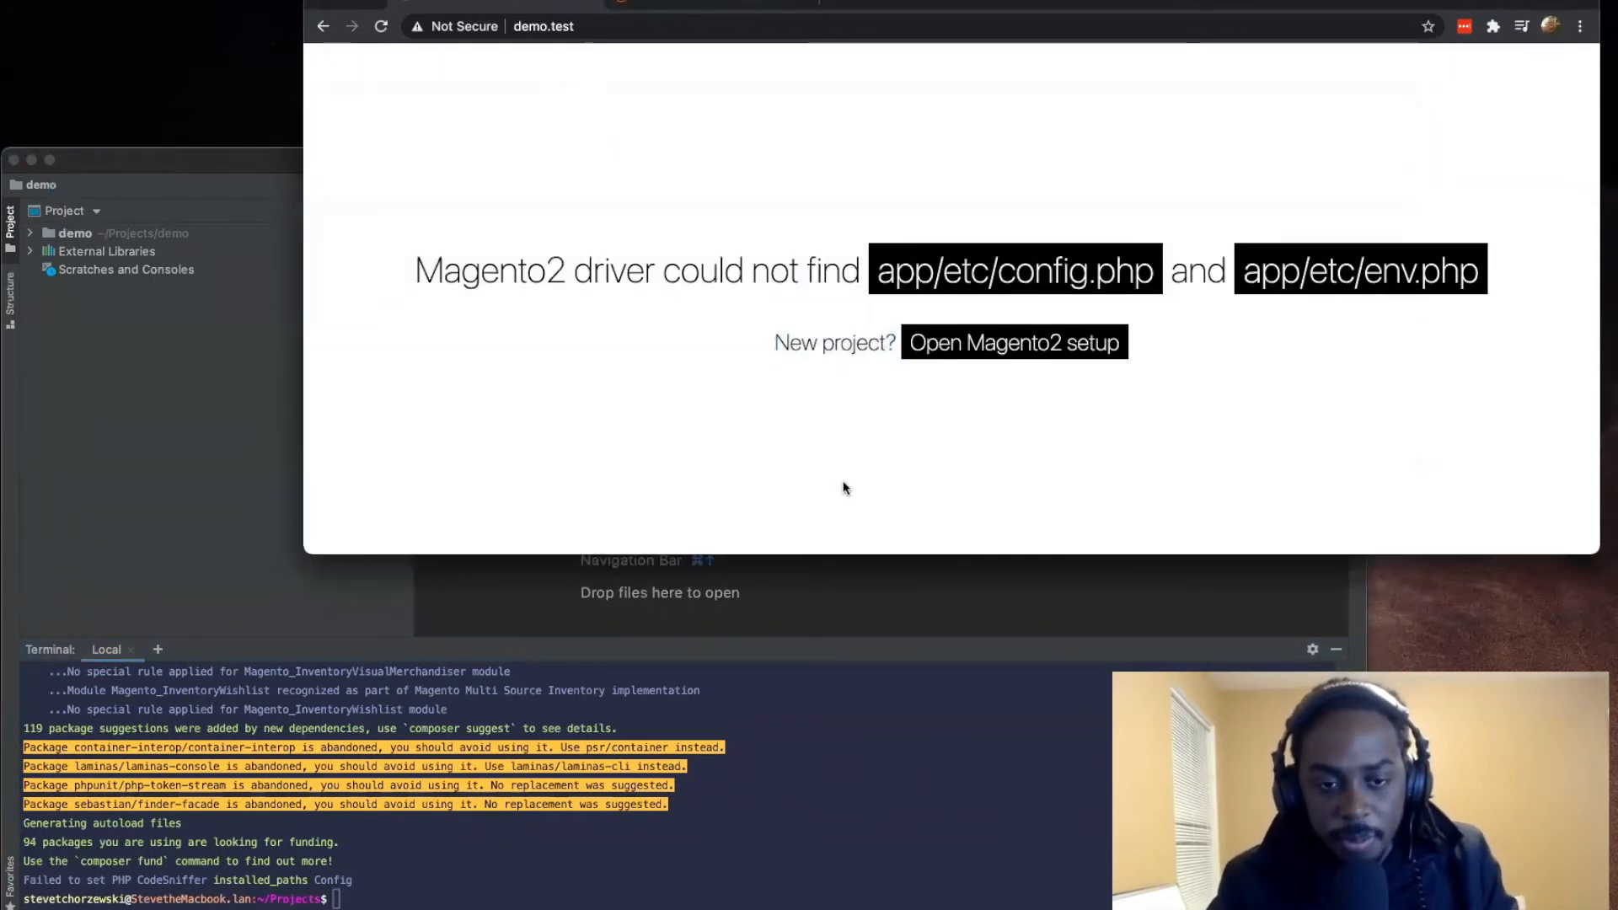
Step: Open the Magento2 setup page from demo.test, read its welcome text about command-line installation, and widen the browser window slightly
left_click(1024, 344)
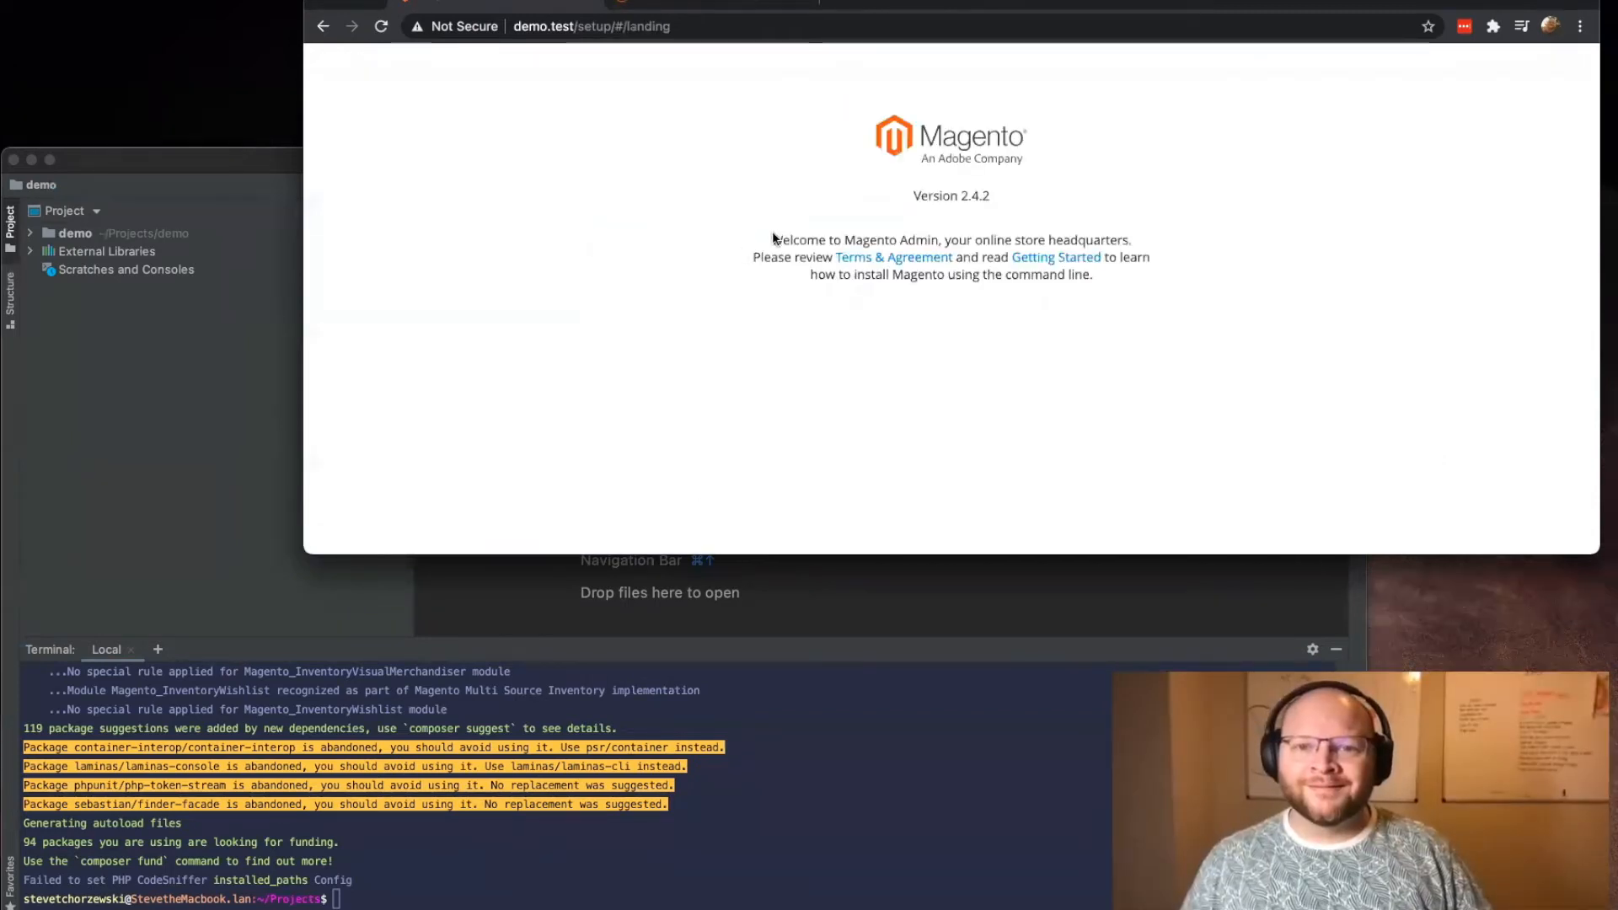
left_click_drag(772, 133, 726, 248)
left_click(1215, 333)
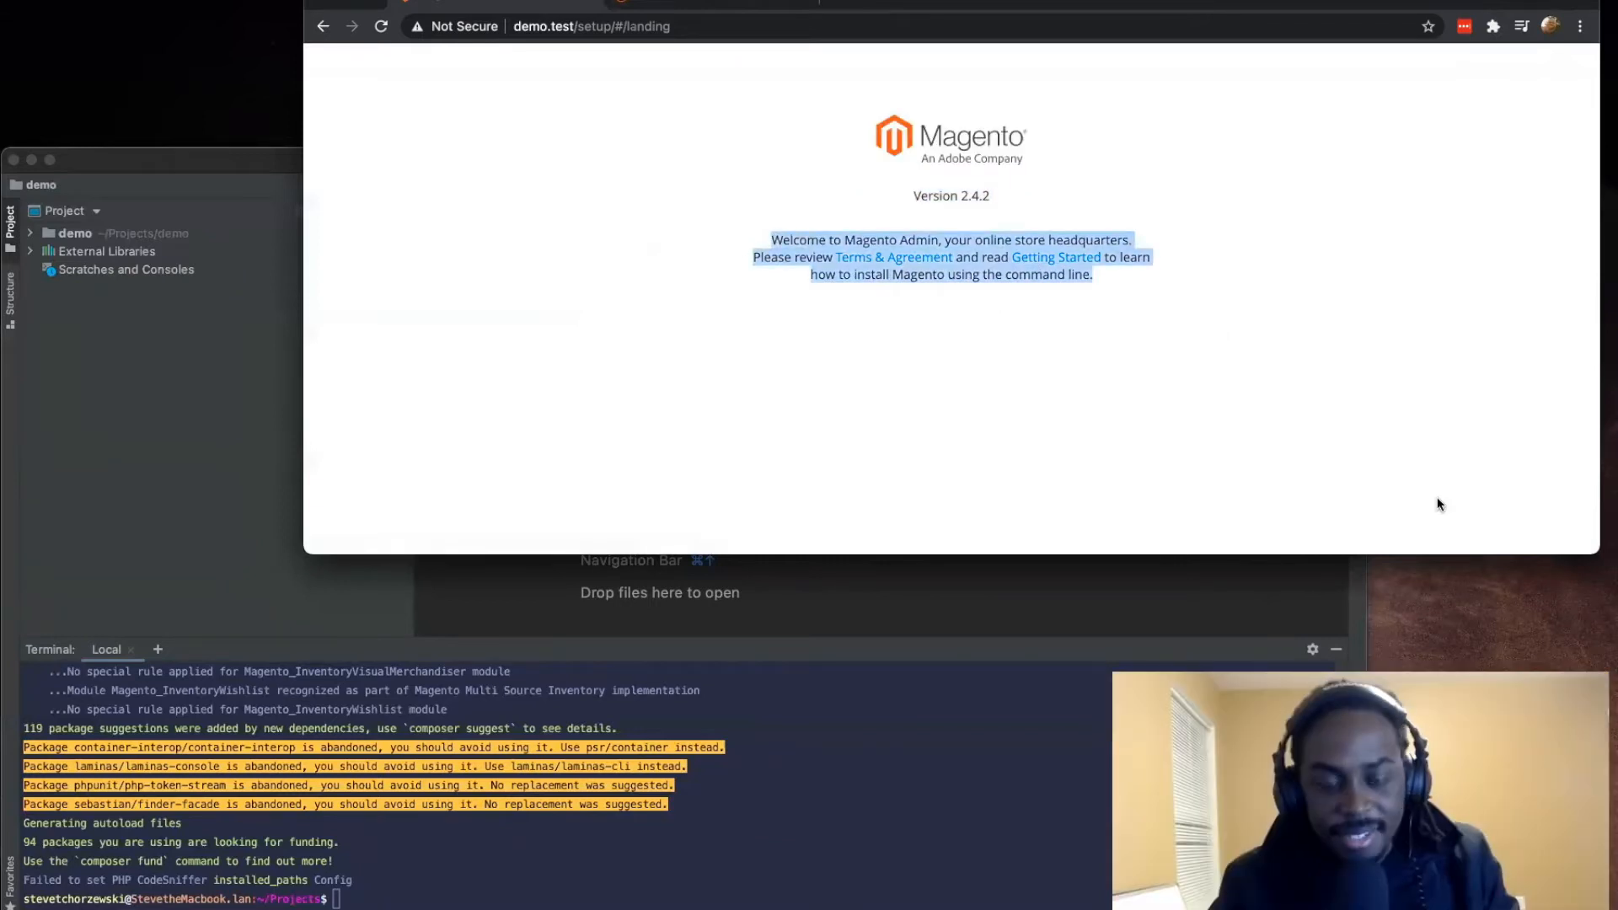
left_click(1276, 477)
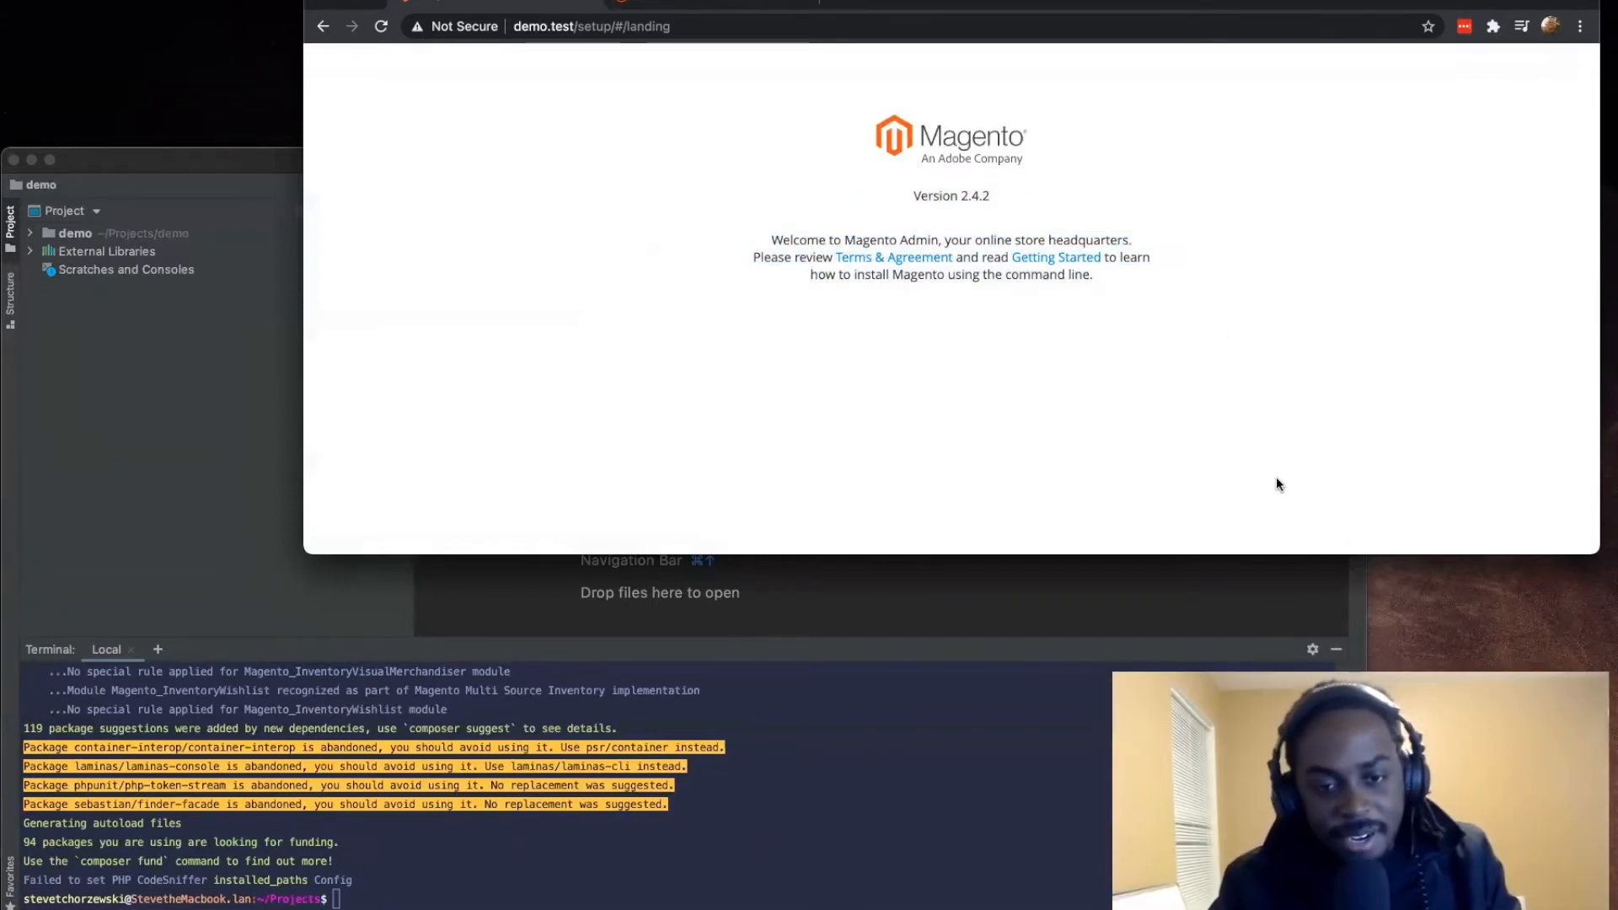
mouse_move(1589, 551)
left_mouse_down()
mouse_move(1445, 578)
mouse_move(1608, 584)
mouse_move(1609, 540)
left_mouse_up()
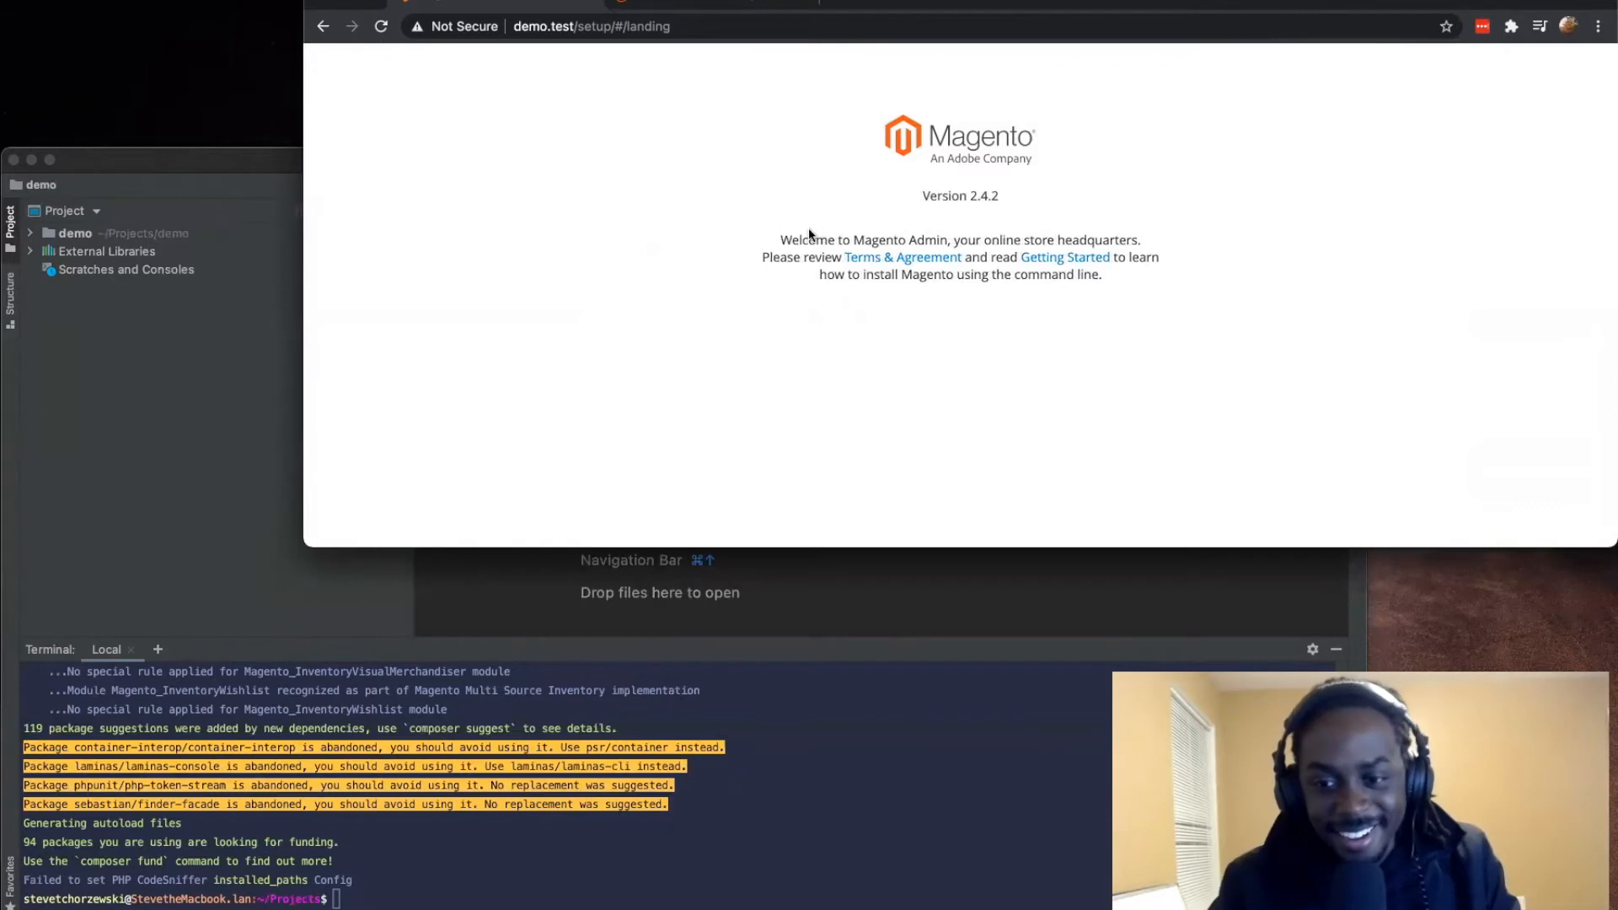
Step: Return from the setup page to the demo.test root address and reread the Magento2 driver message
left_click(324, 28)
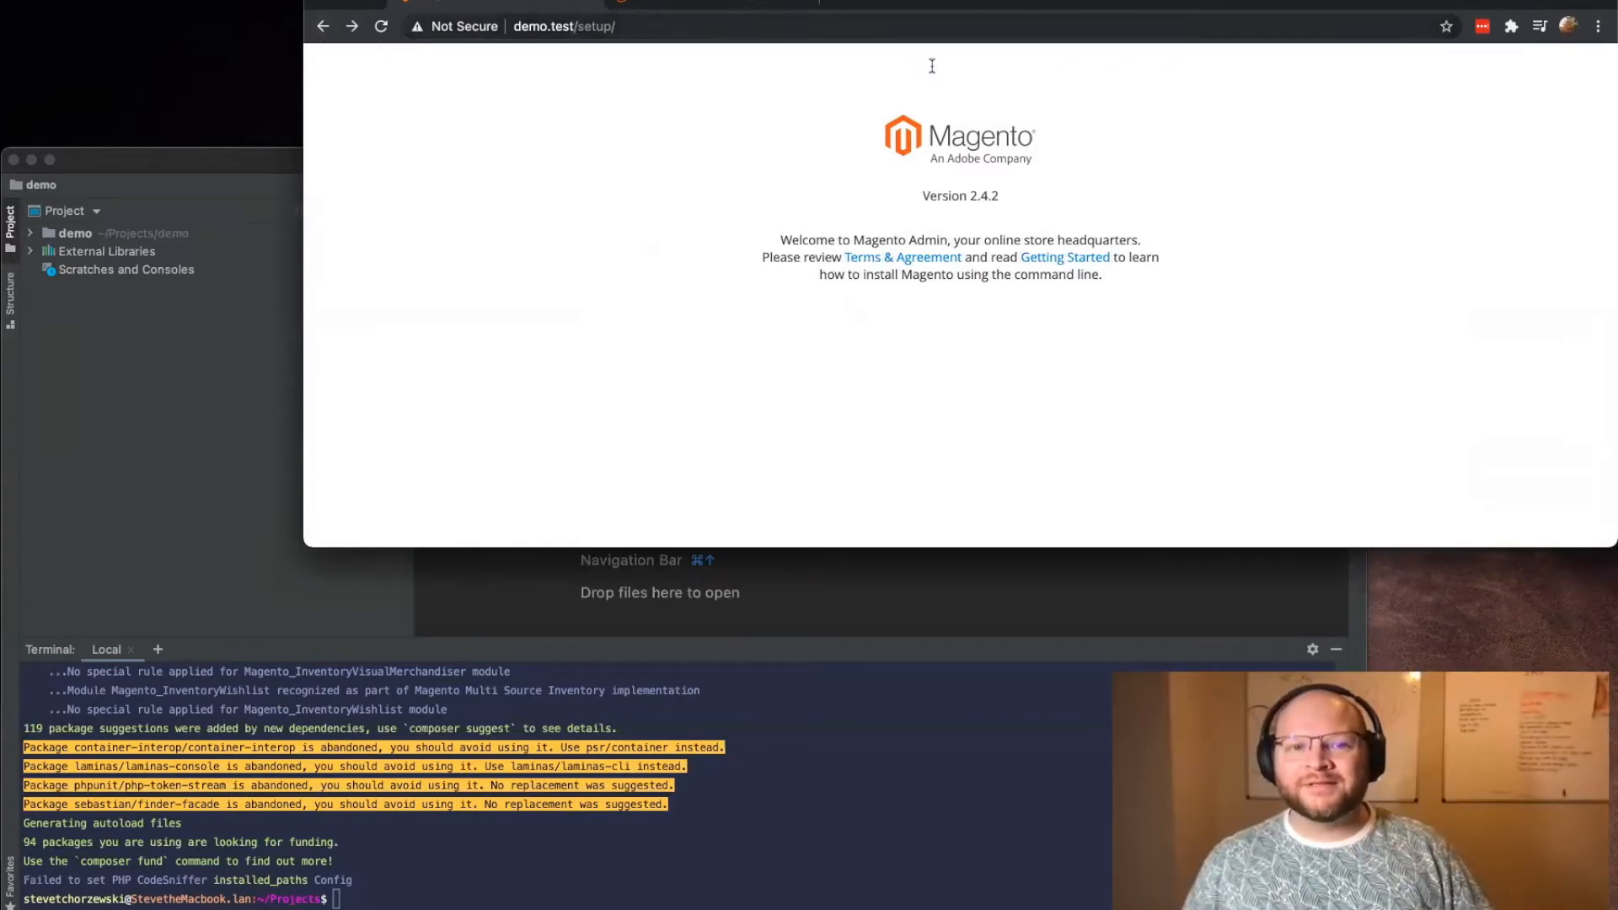
left_click_drag(578, 26, 616, 26)
key("BackSpace")
key("BackSpace")
key("Return")
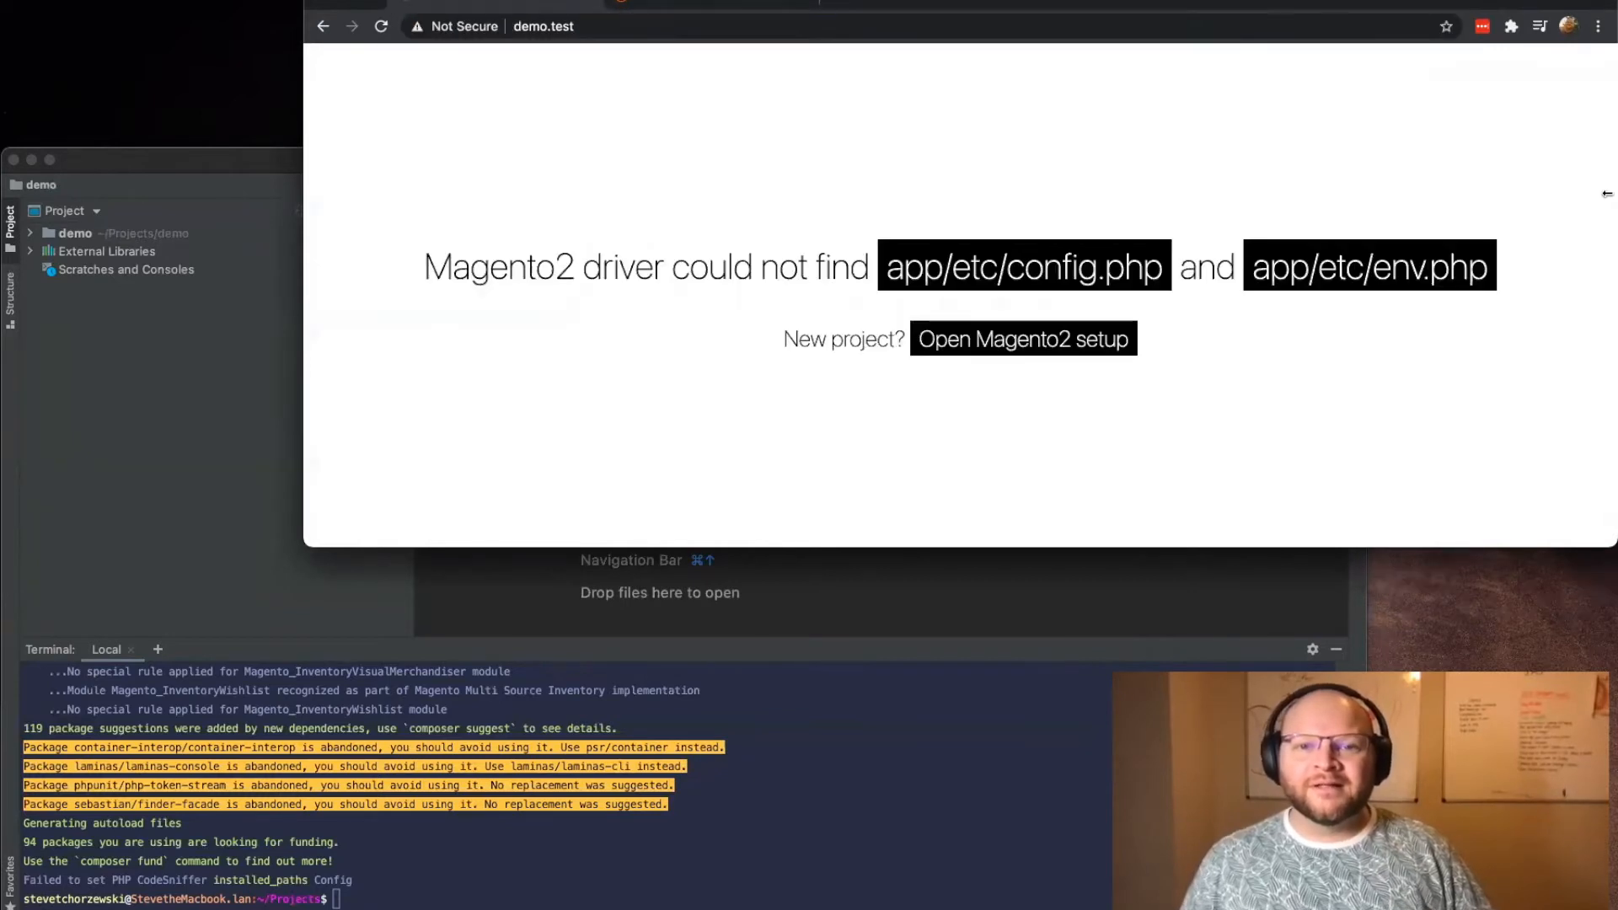
left_click_drag(1002, 259, 400, 261)
left_click(404, 259)
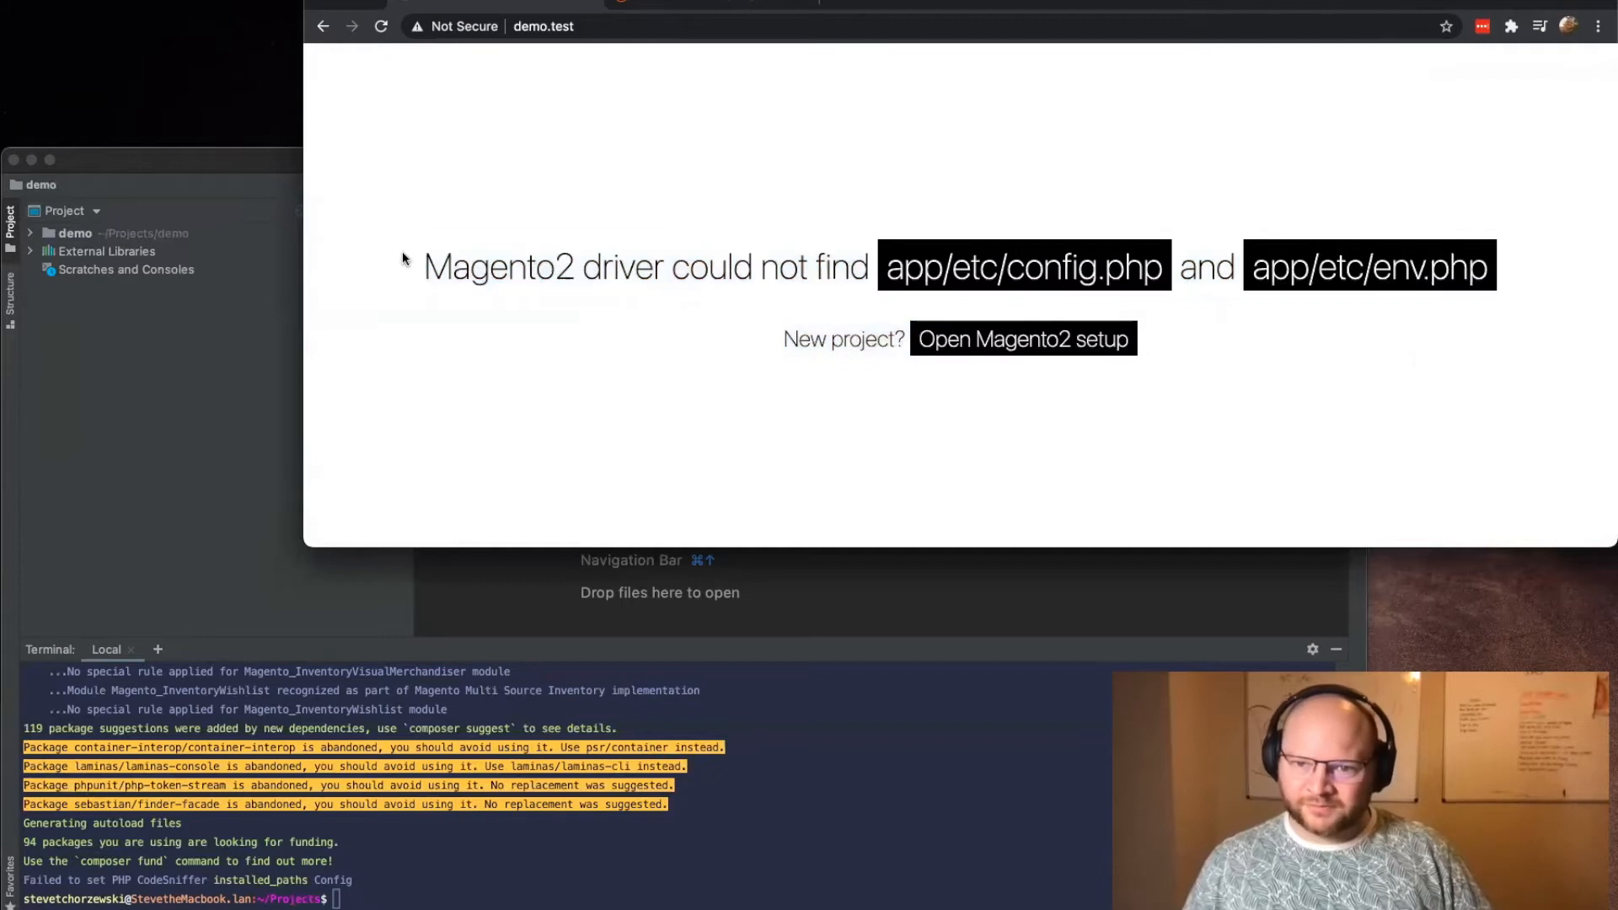
key("super+a")
left_click(1261, 361)
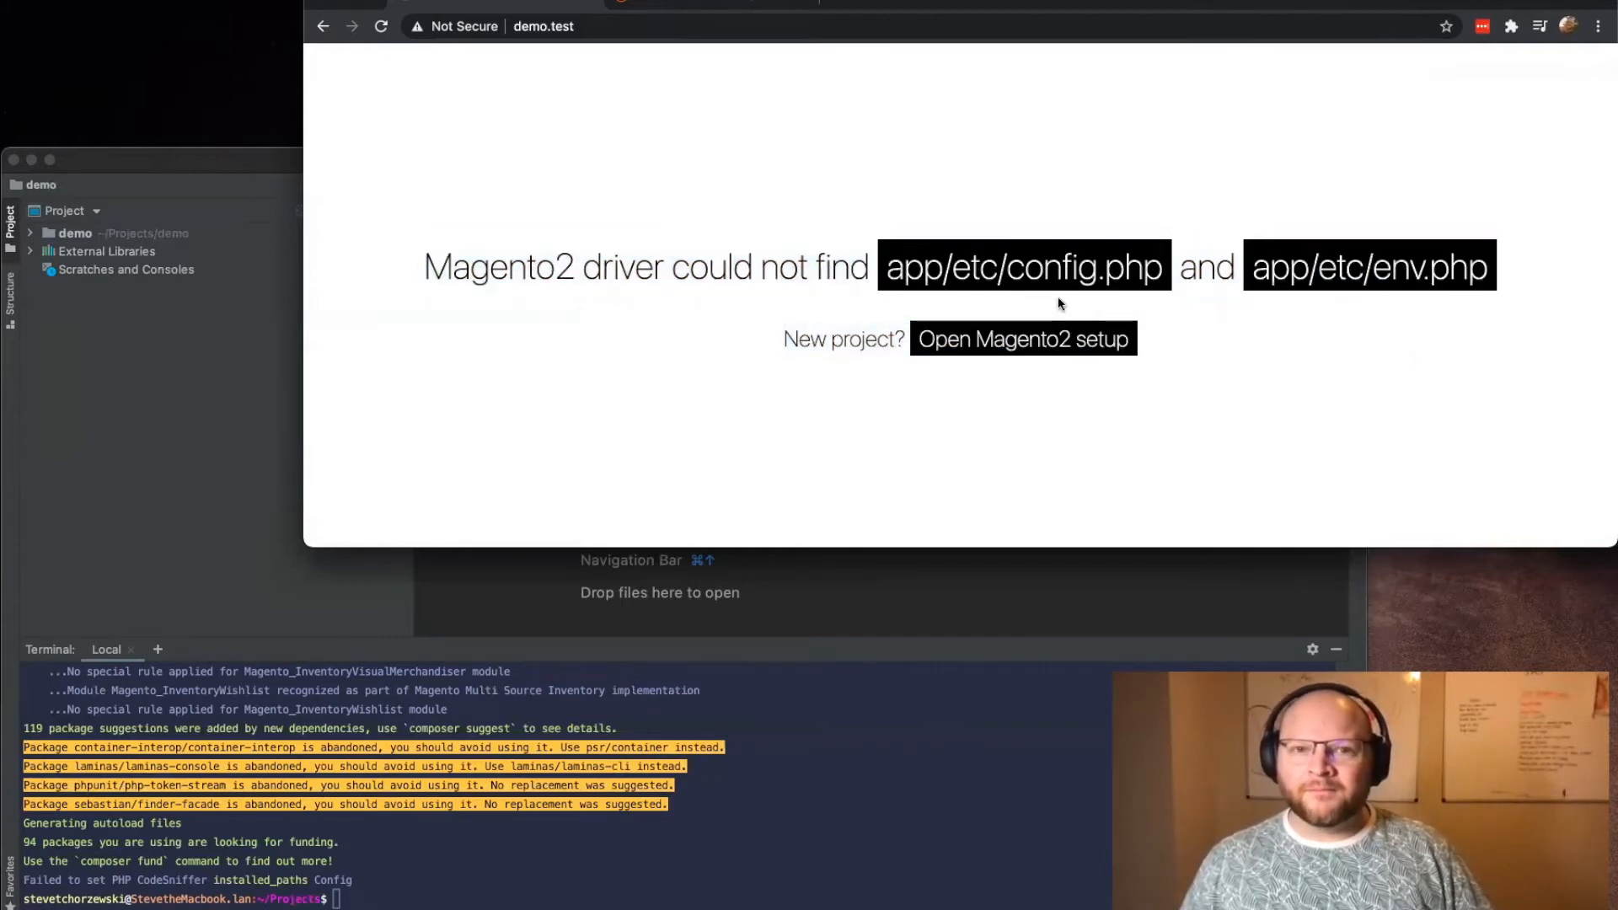
Step: Lower the browser window and load a .test address using the presenter's first name as the site name in a new tab
left_click_drag(1387, 9, 1387, 77)
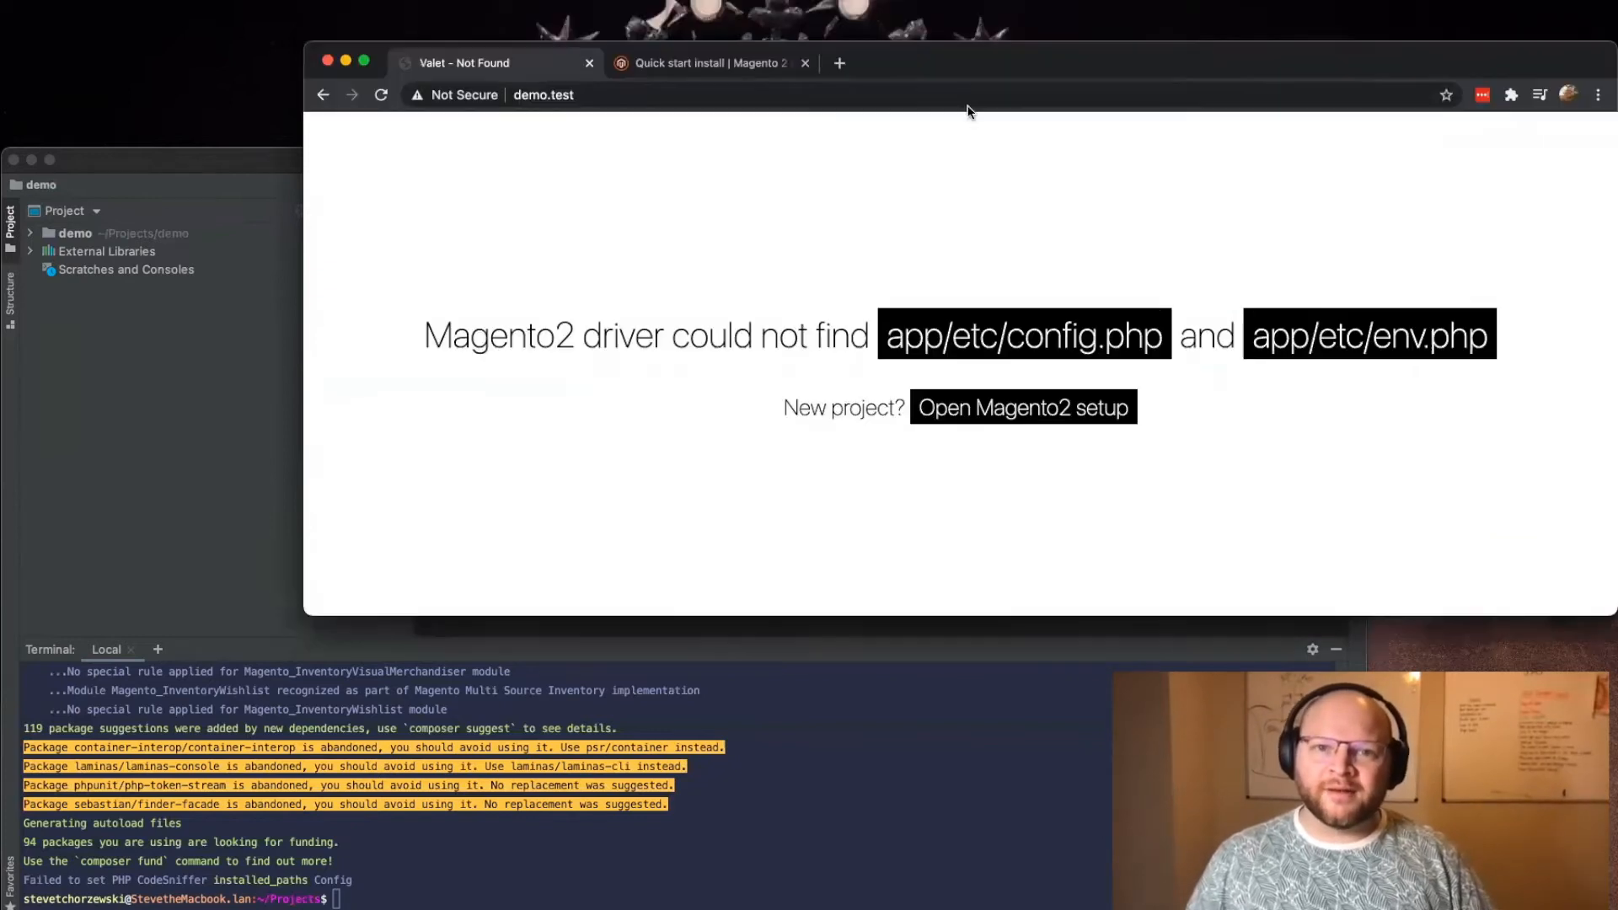
left_click(841, 64)
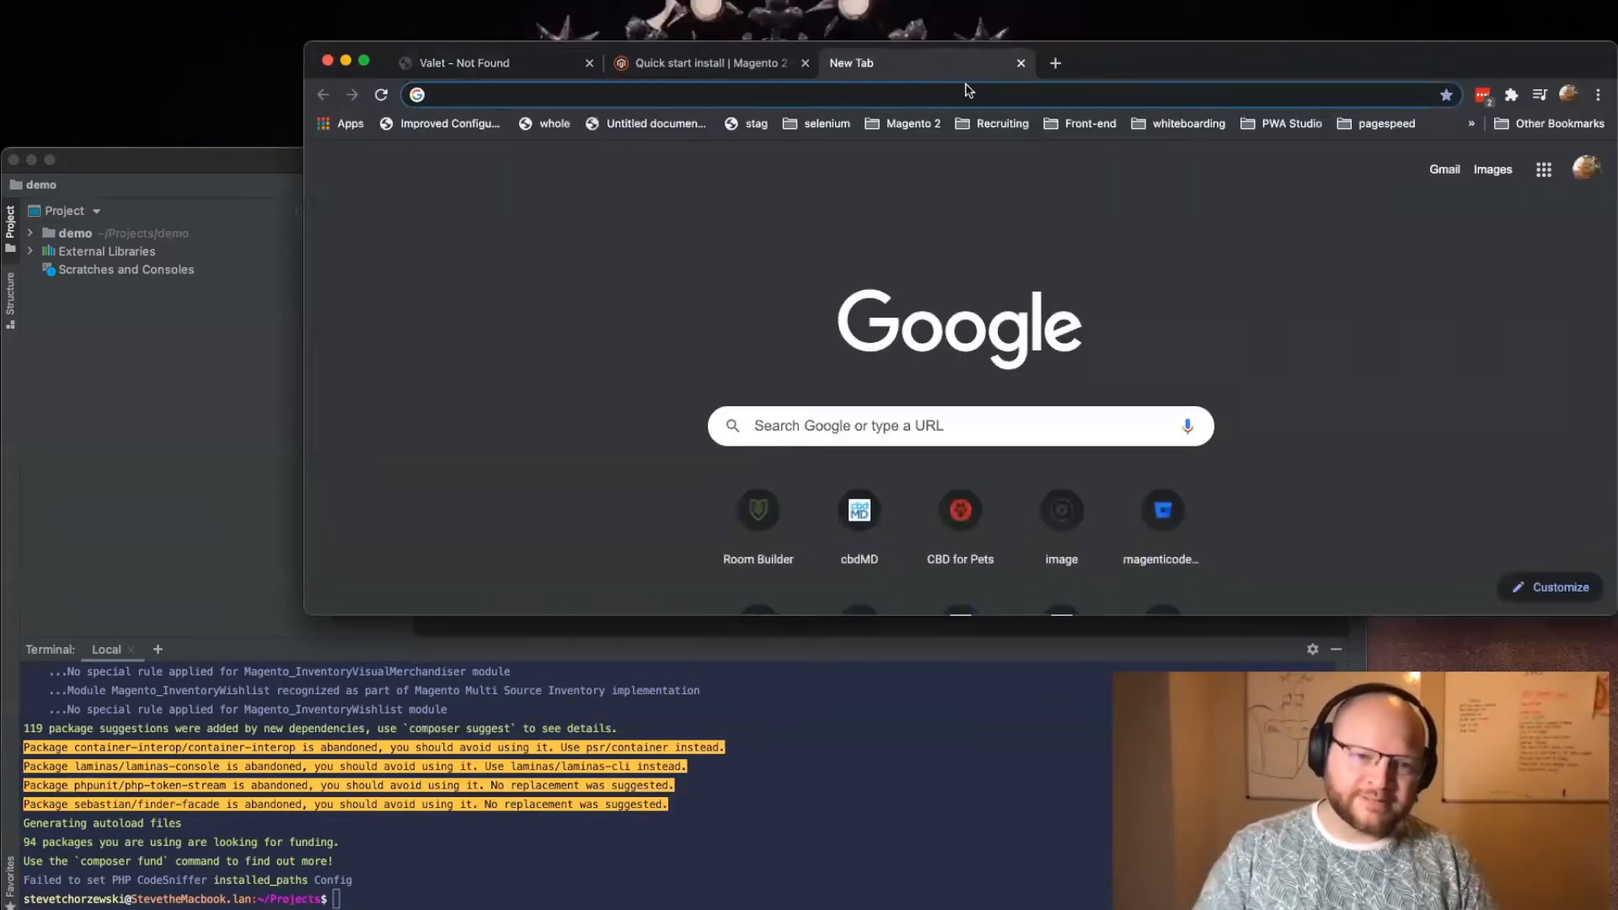
type("steve.test")
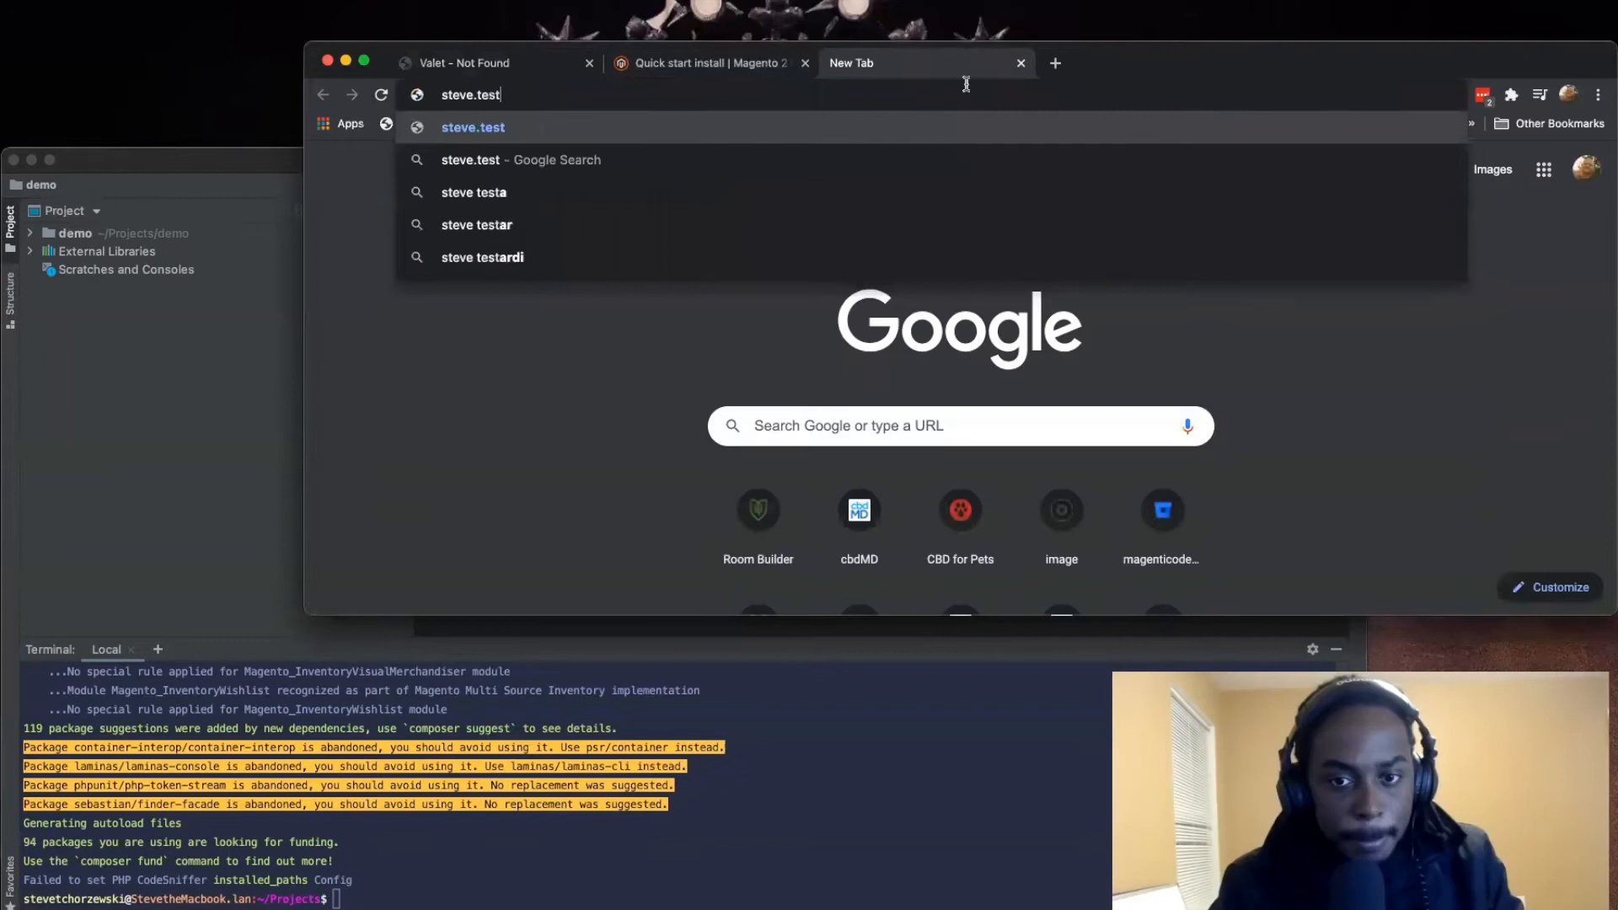
key("Return")
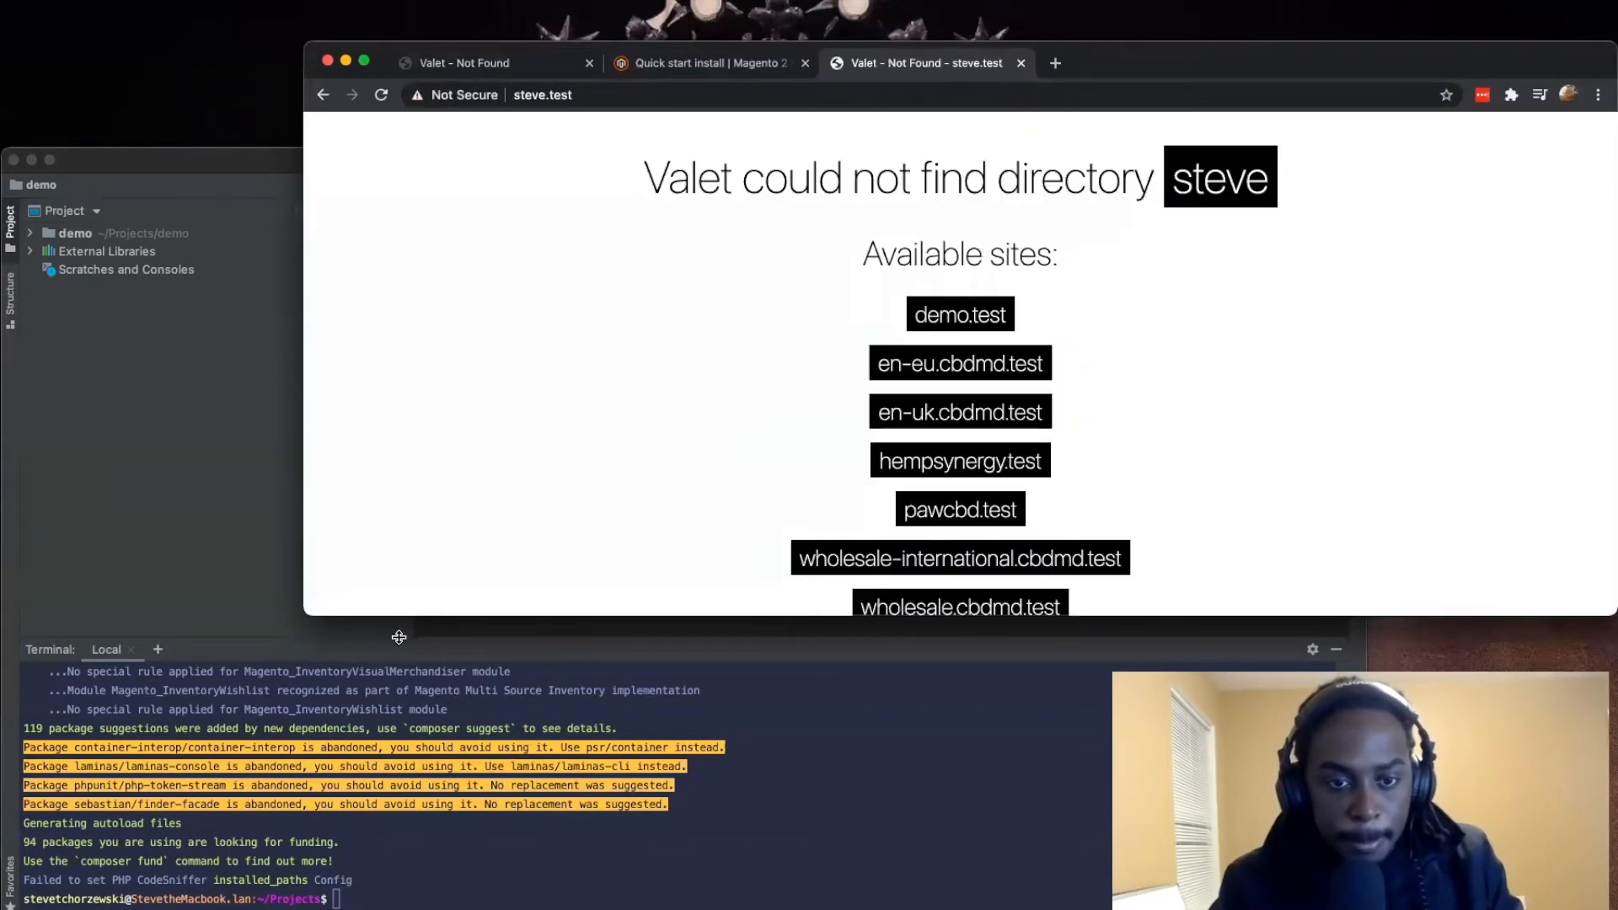
Step: Examine Valet's missing-directory page and its list of available sites
left_click_drag(508, 608, 509, 614)
left_click(533, 433)
scroll(598, 483, "up", 5)
scroll(598, 483, "up", 2)
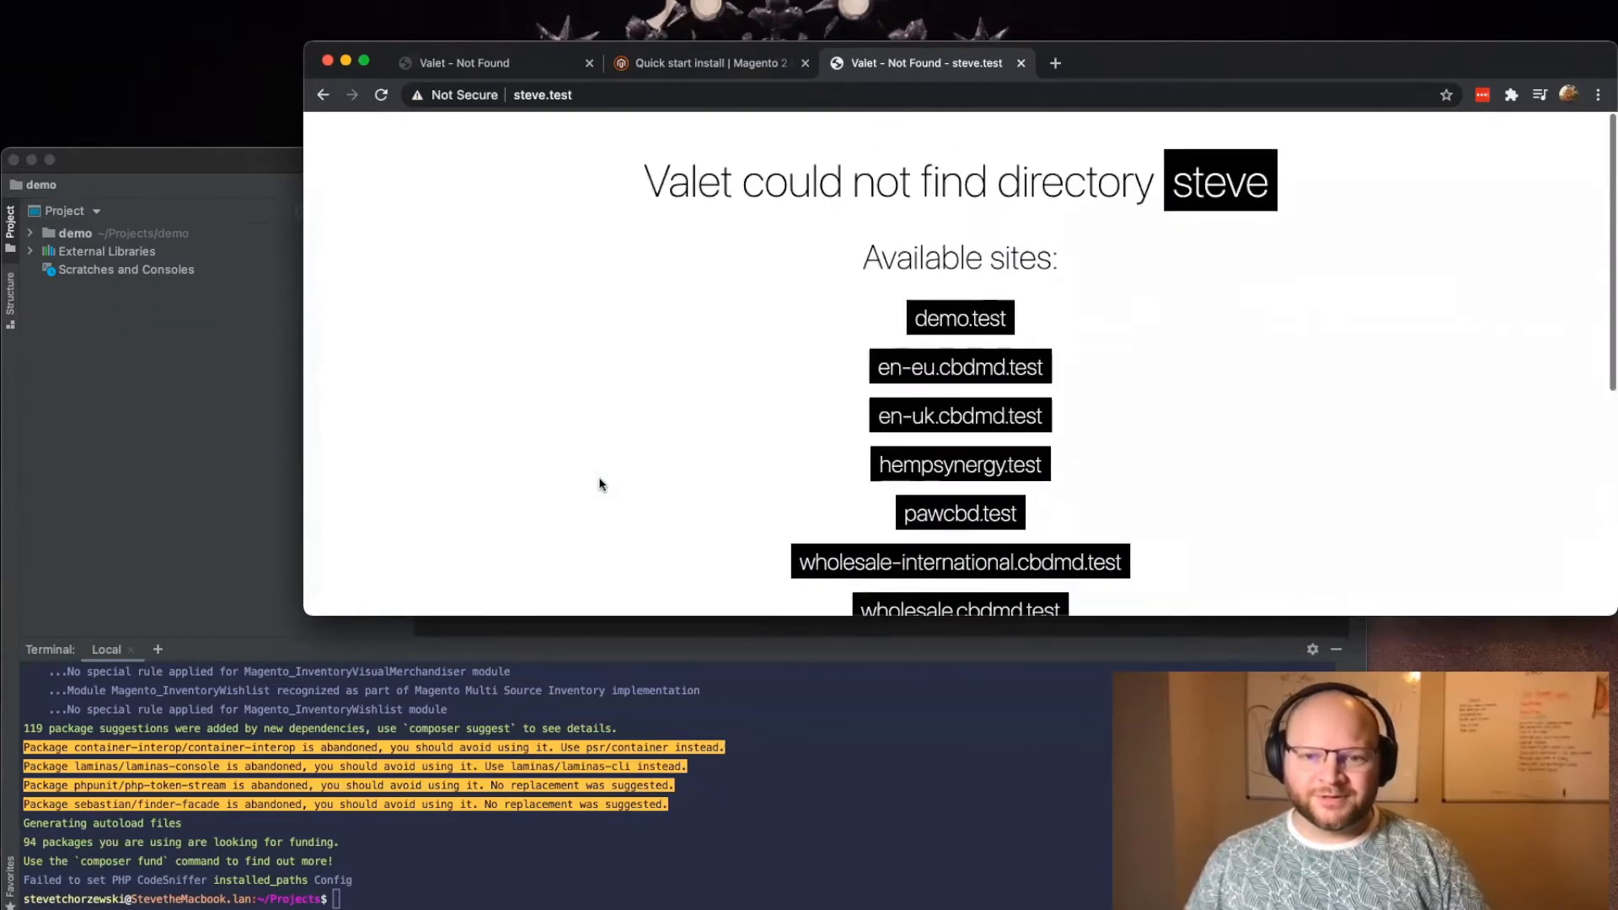
scroll(599, 480, "down", 5)
scroll(666, 542, "up", 6)
scroll(666, 542, "down", 1)
left_click_drag(669, 178, 1319, 449)
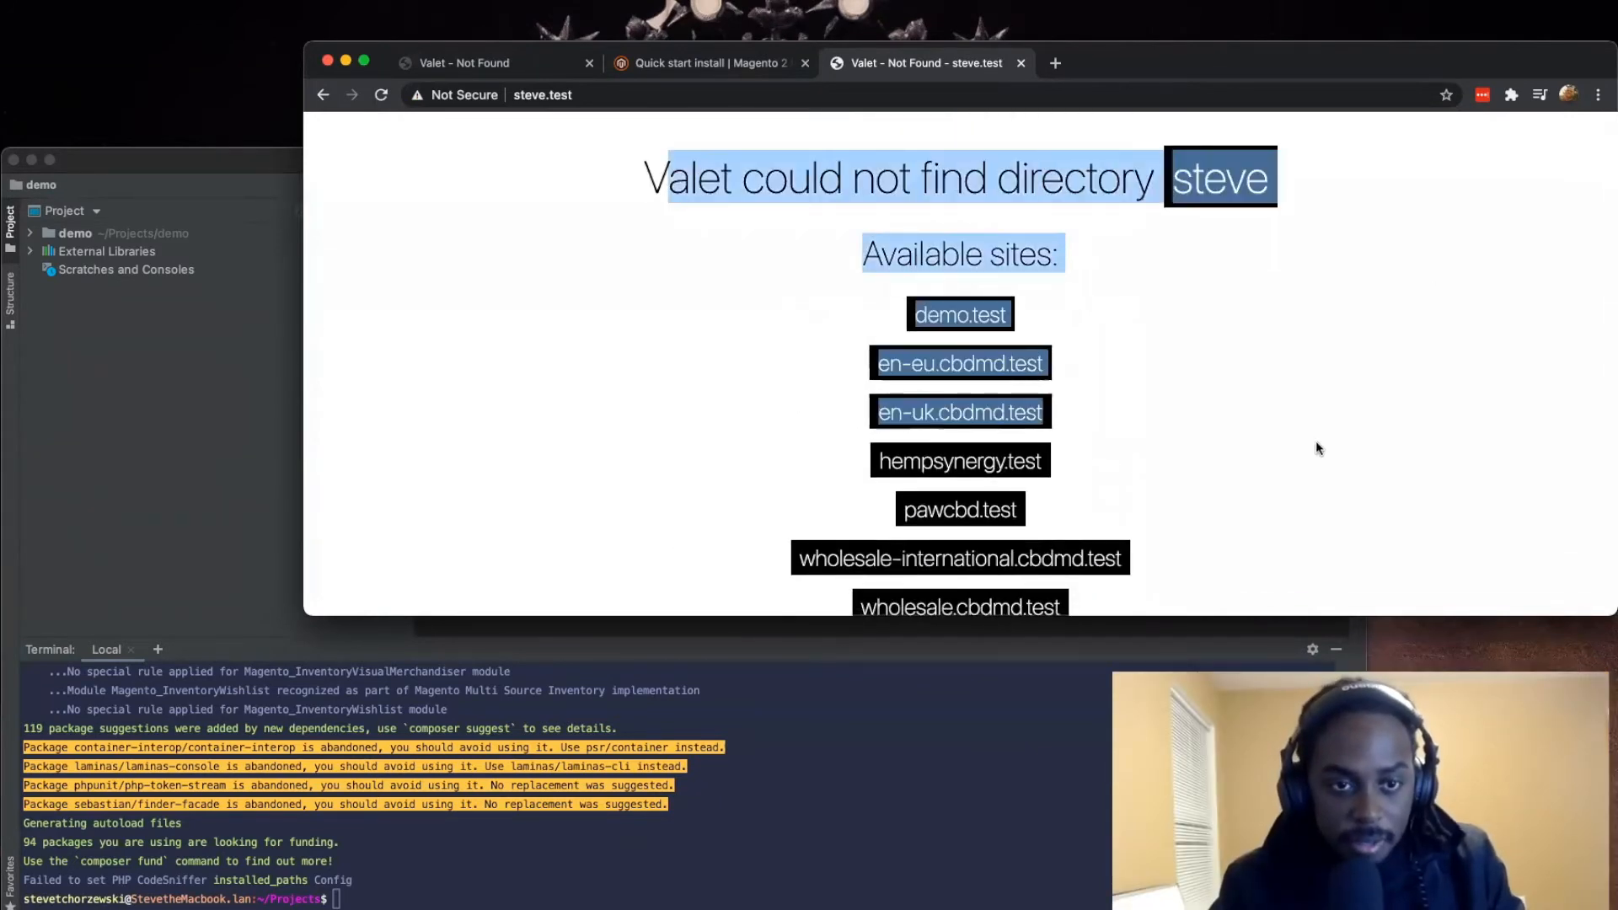
Step: Go back to the demo.test page and compare its Magento2 driver message with Valet's missing-directory page
left_click(472, 67)
left_click_drag(593, 305, 1250, 469)
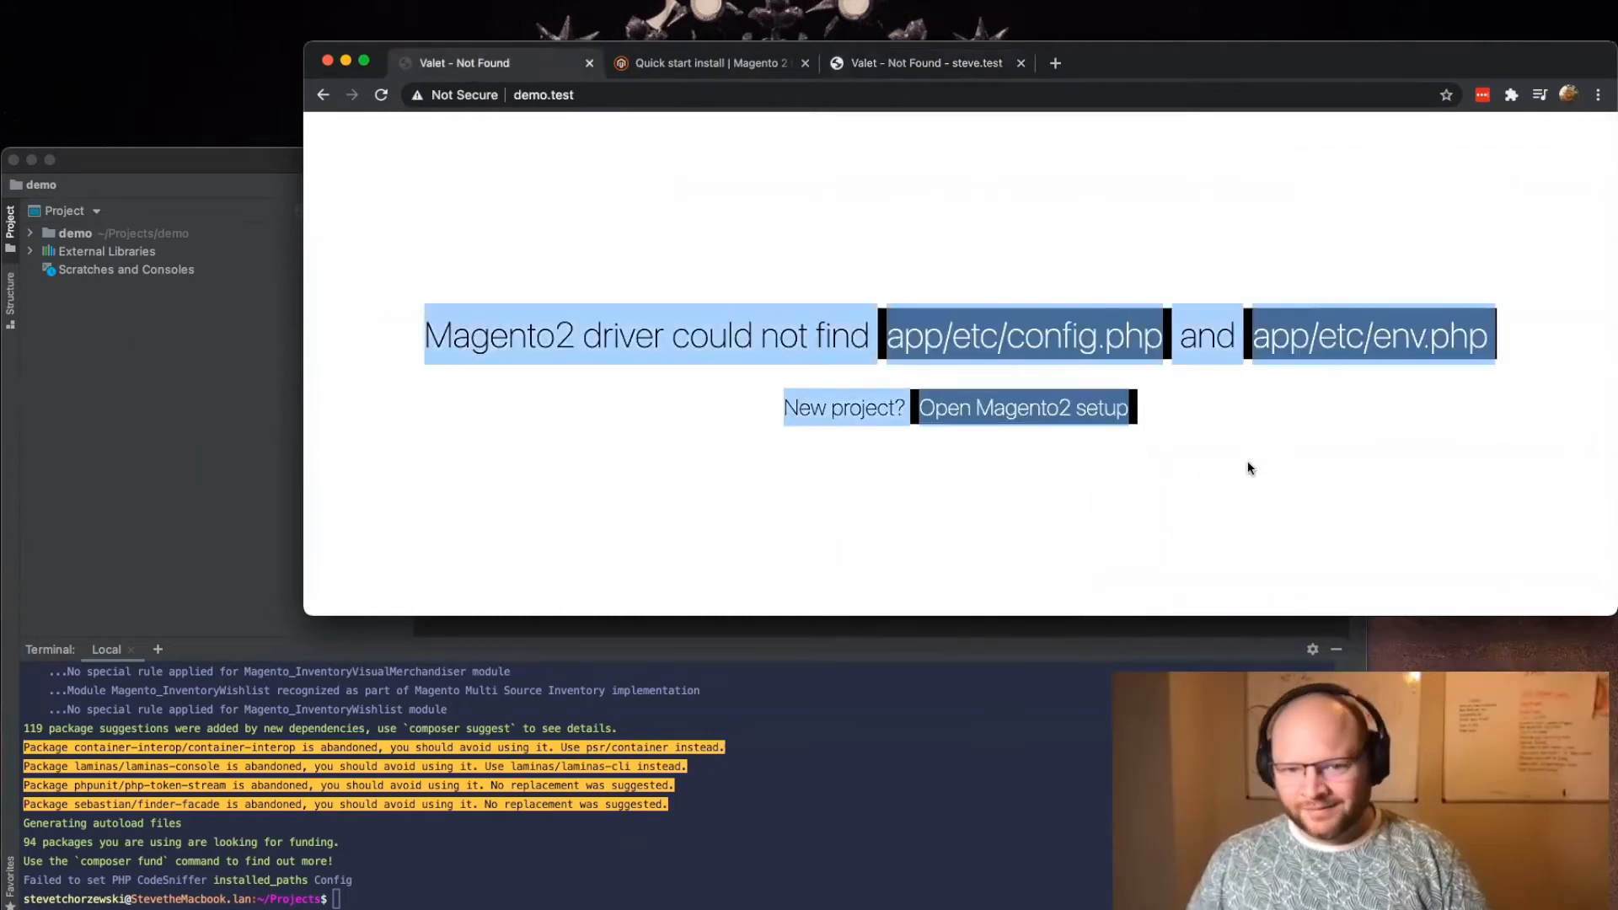
left_click(1253, 467)
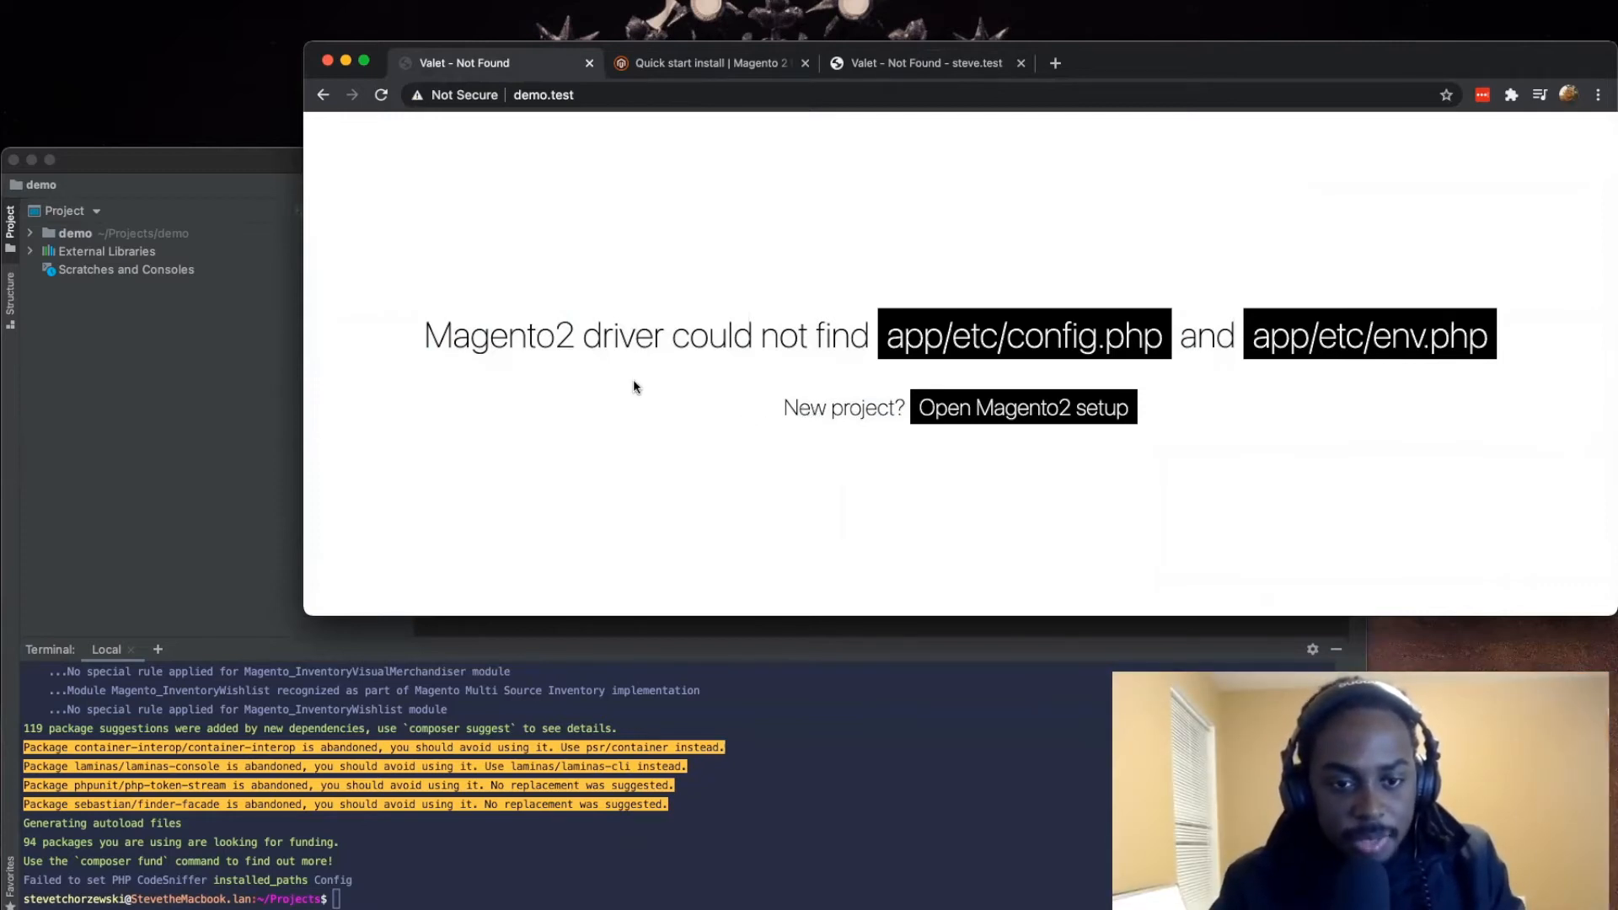
Step: Return to the Magento DevDocs Quick start install page and search the documentation for "install"
left_click(741, 68)
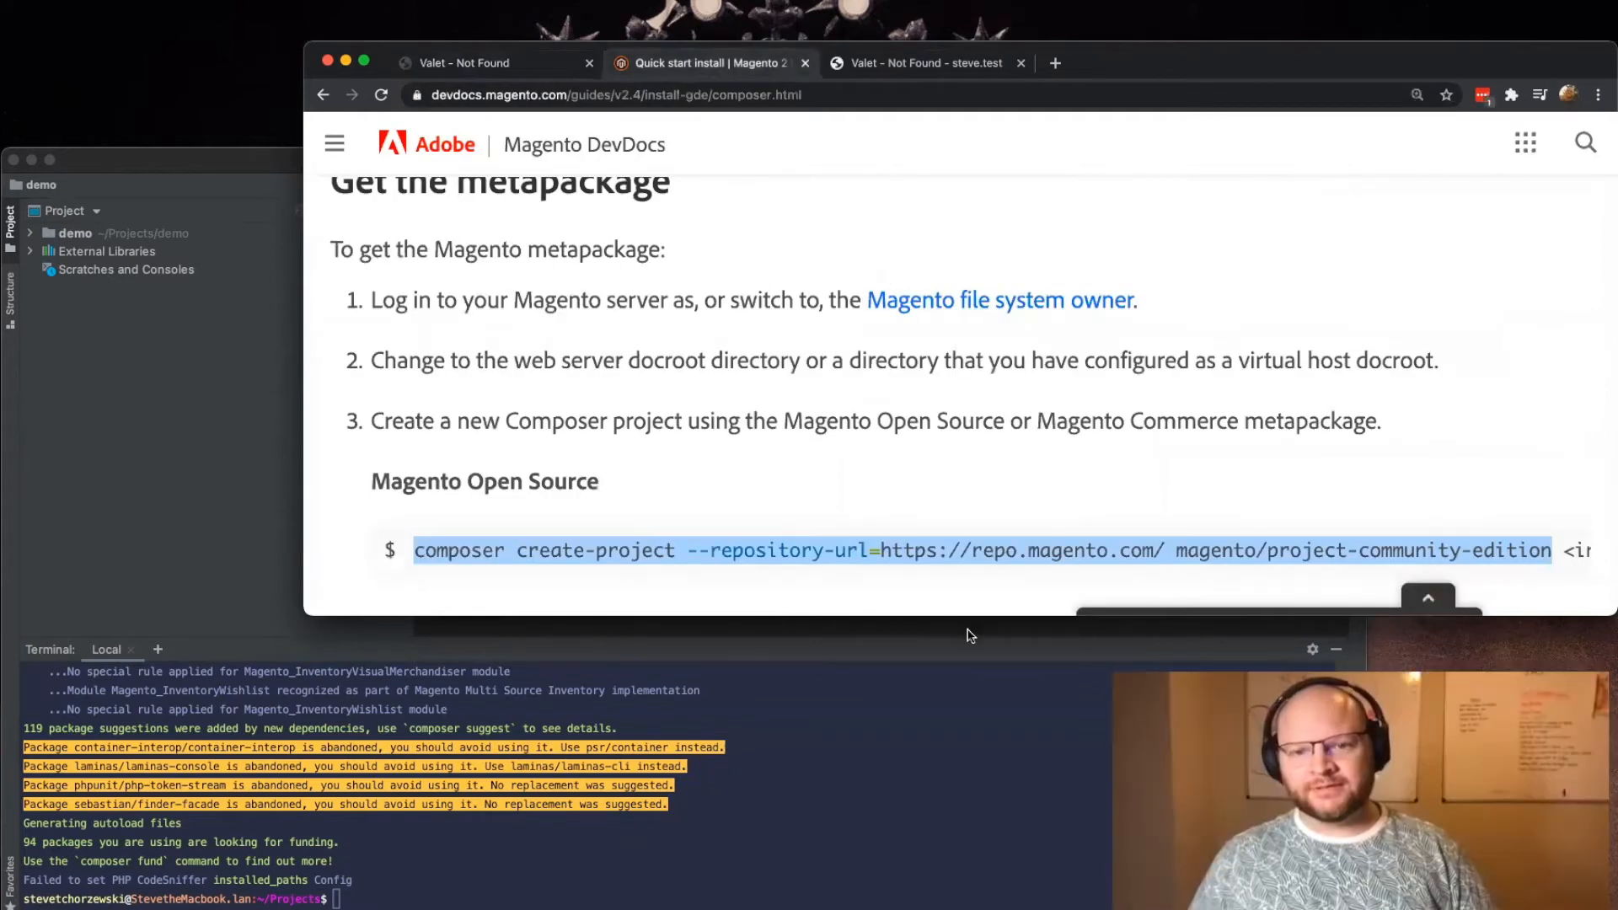
scroll(961, 645, "up", 15)
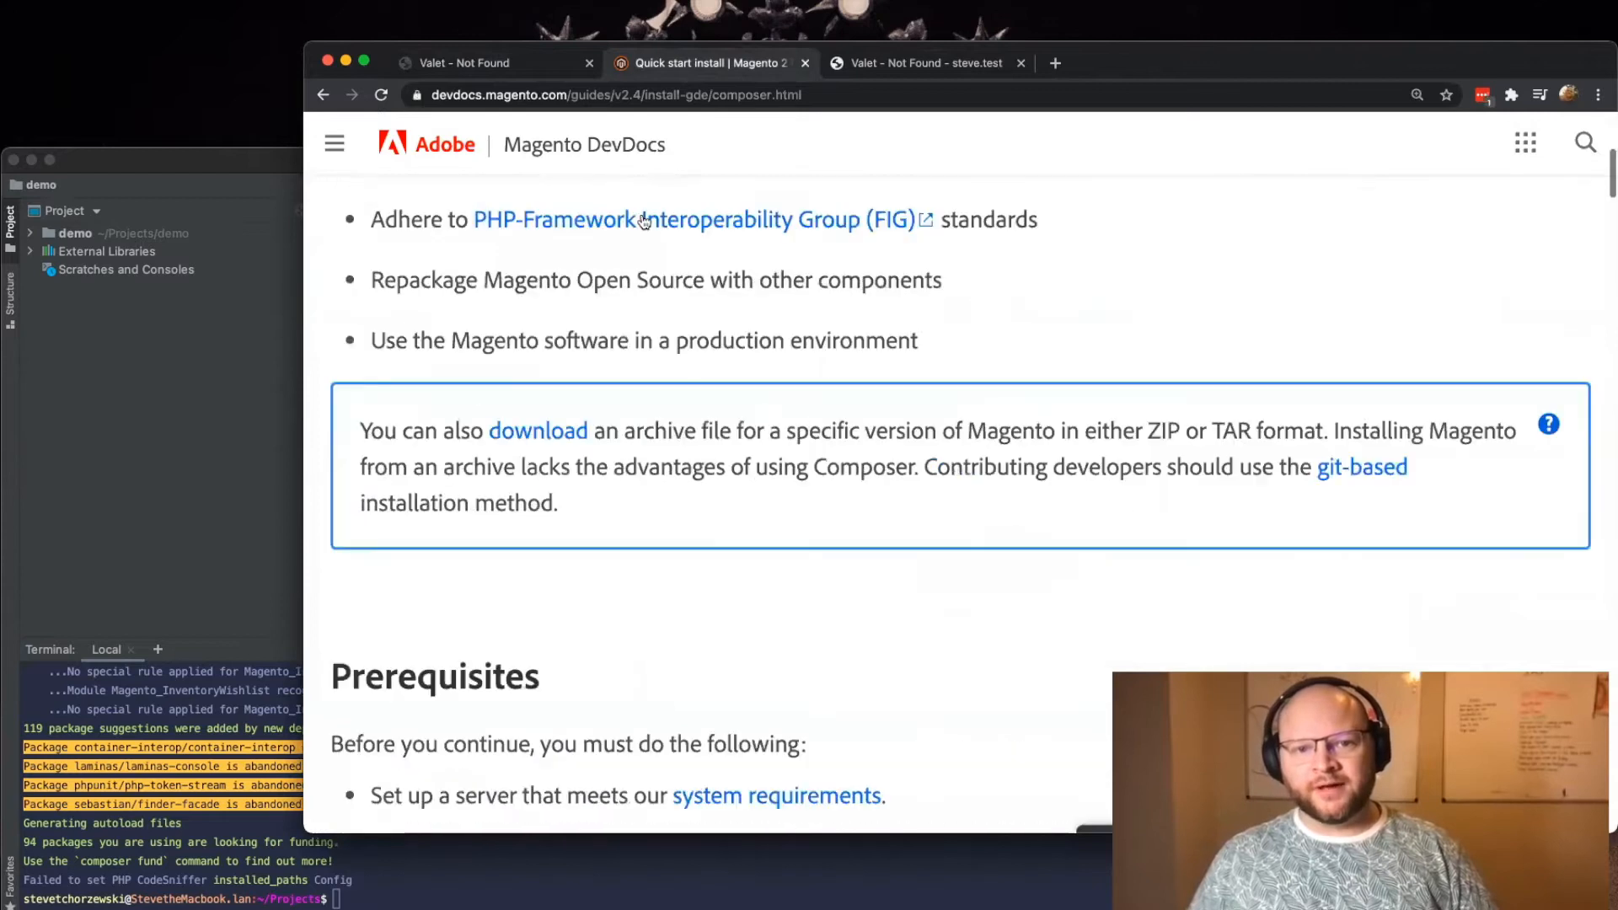
left_click(1583, 145)
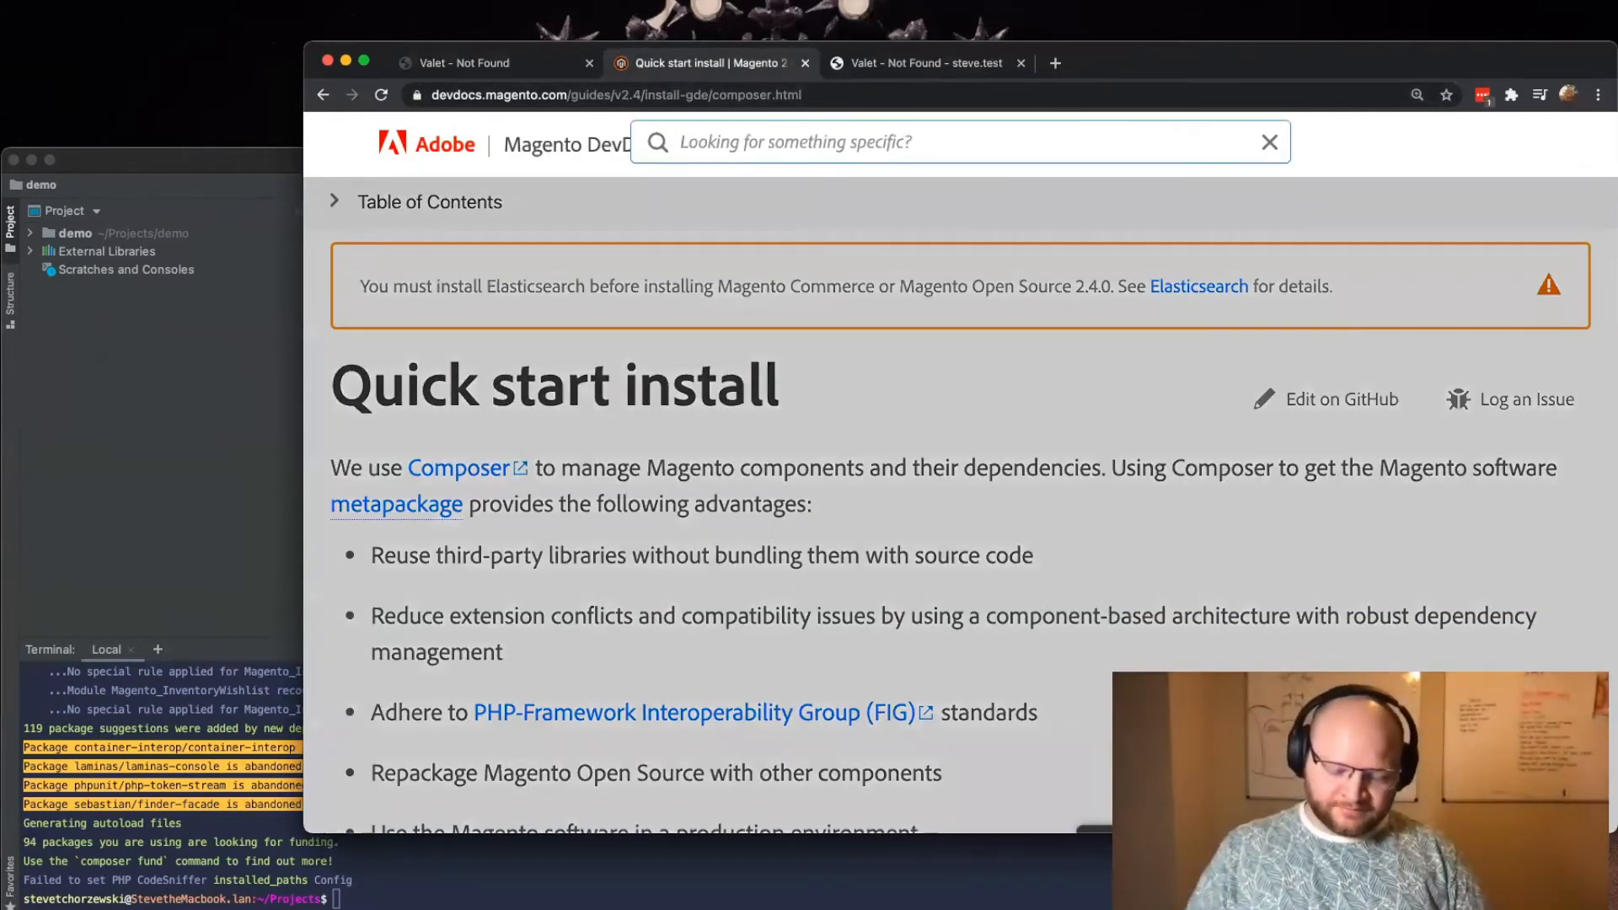
type("install")
key("Return")
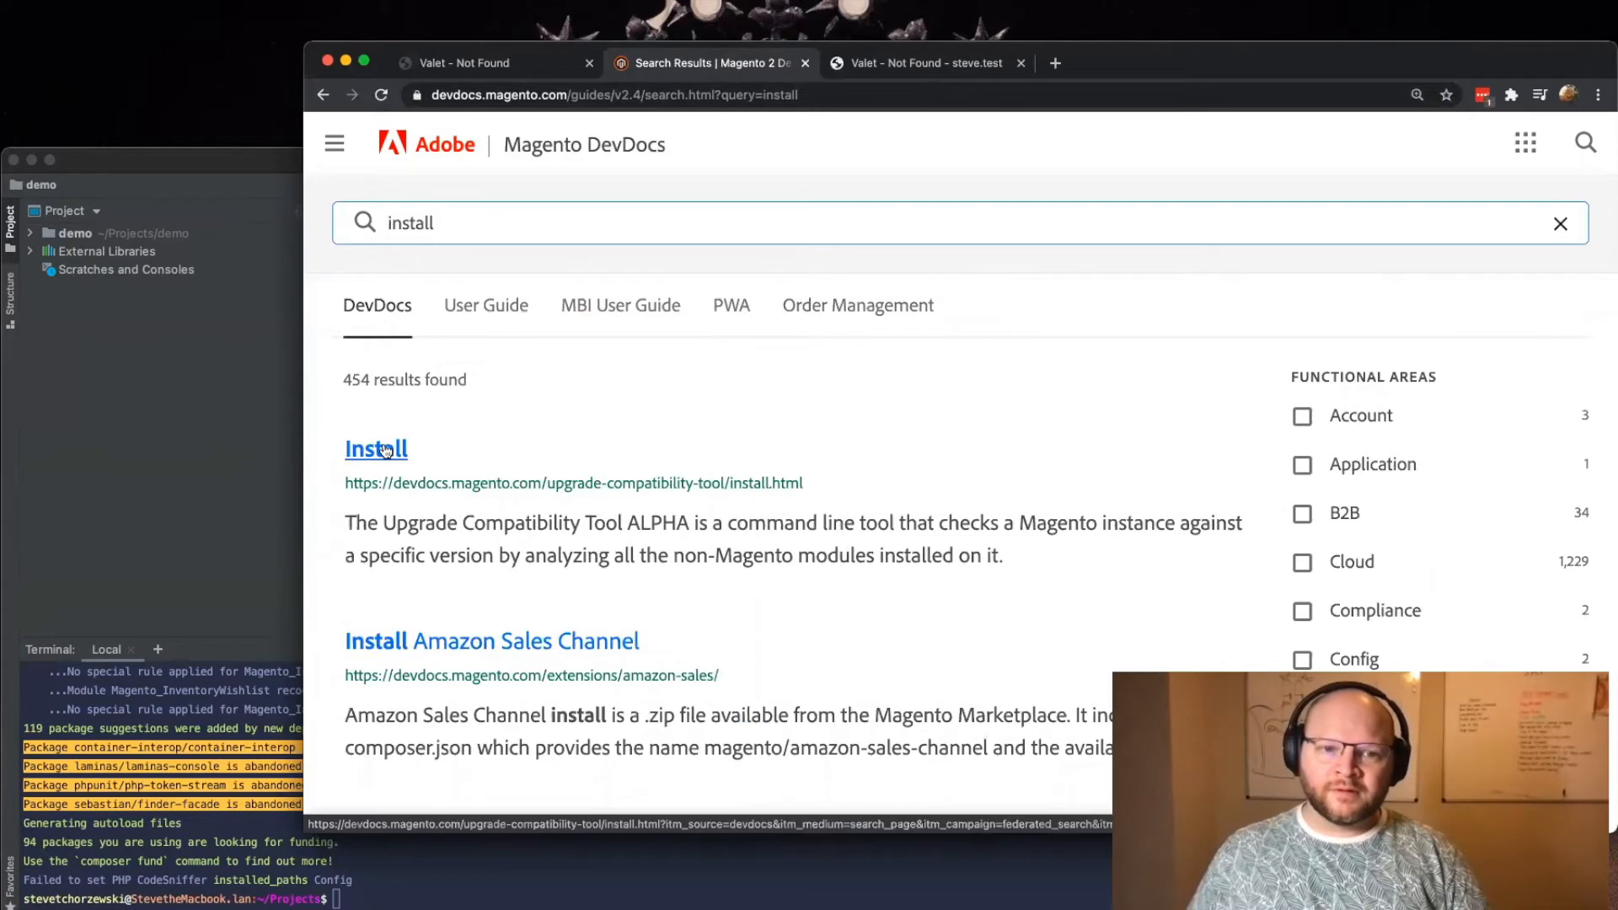
Step: Browse the DevDocs search results and open the "Install using Composer" article
scroll(386, 453, "down", 5)
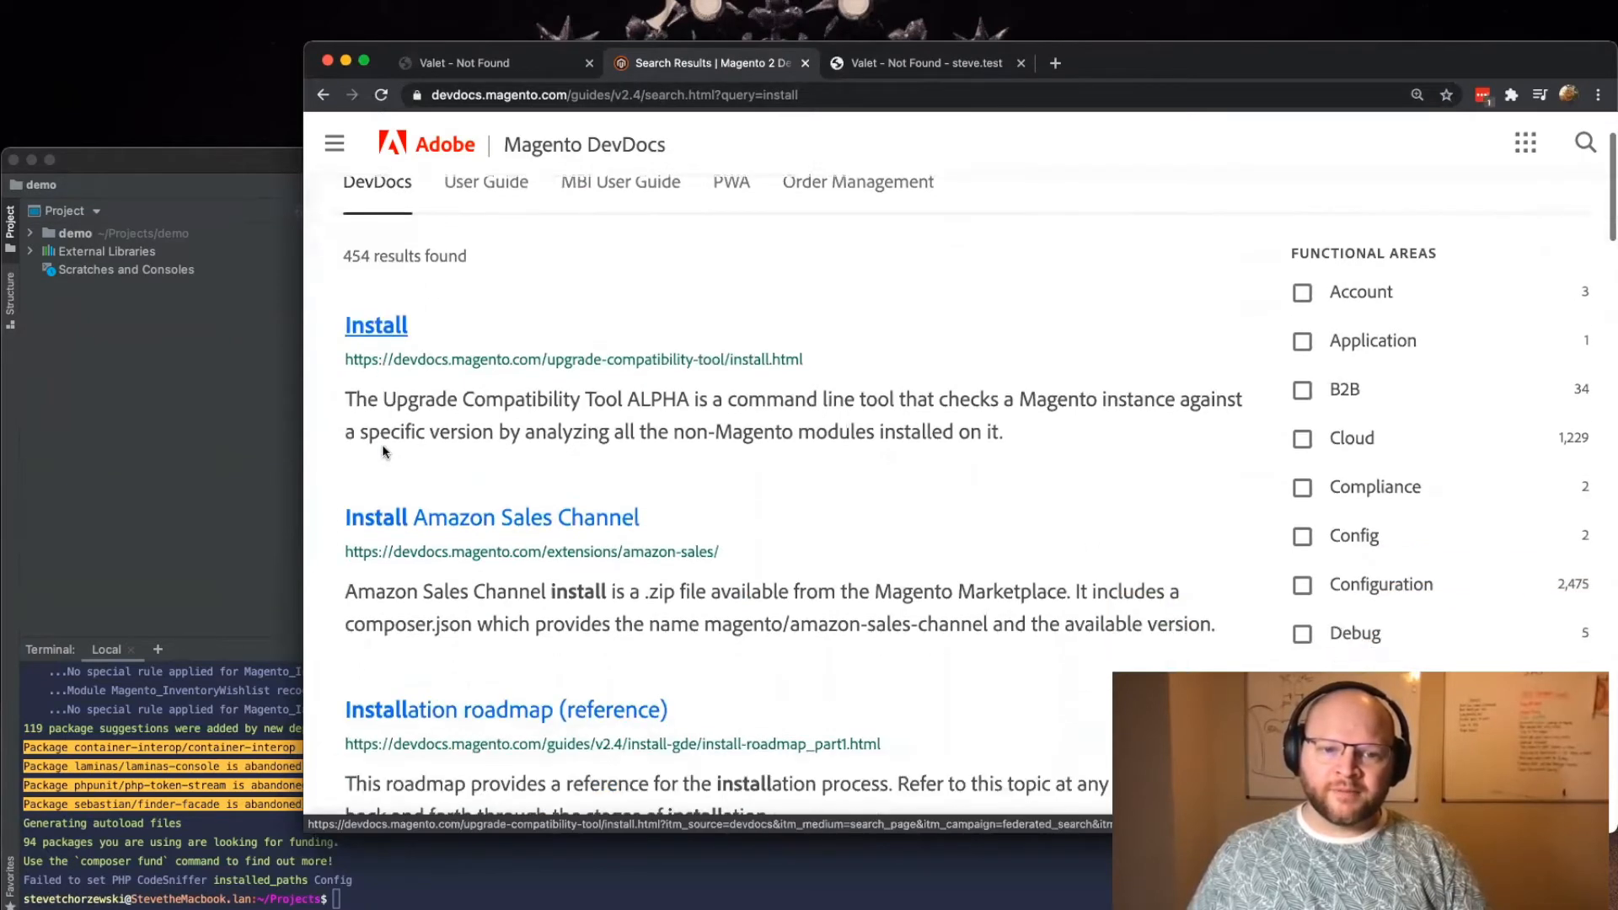
scroll(385, 453, "down", 6)
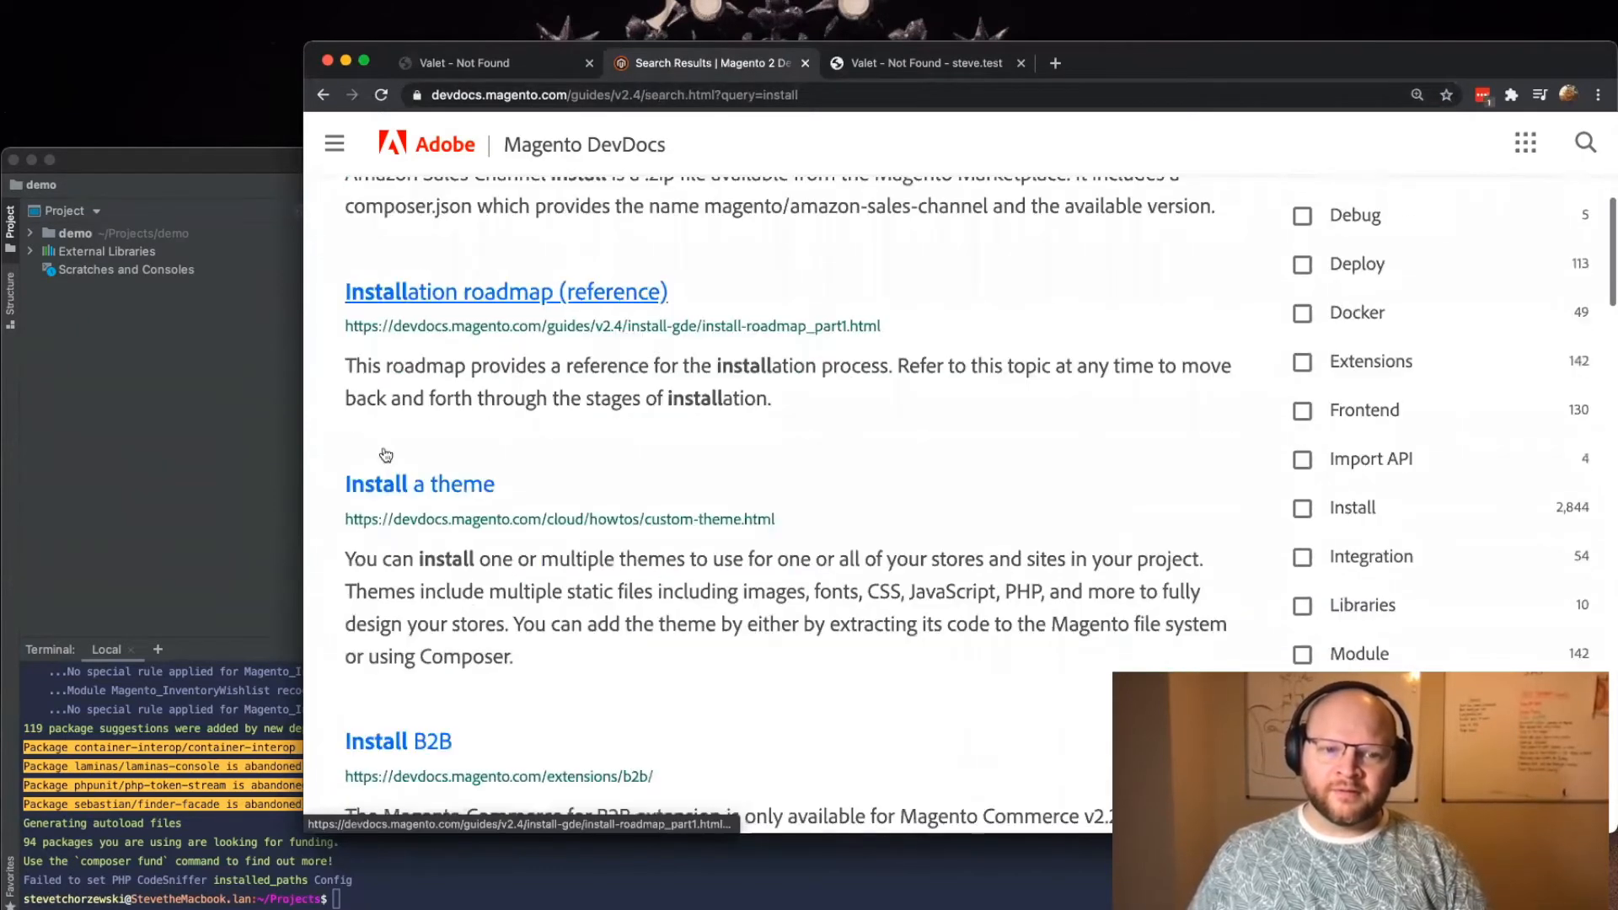
scroll(382, 452, "down", 5)
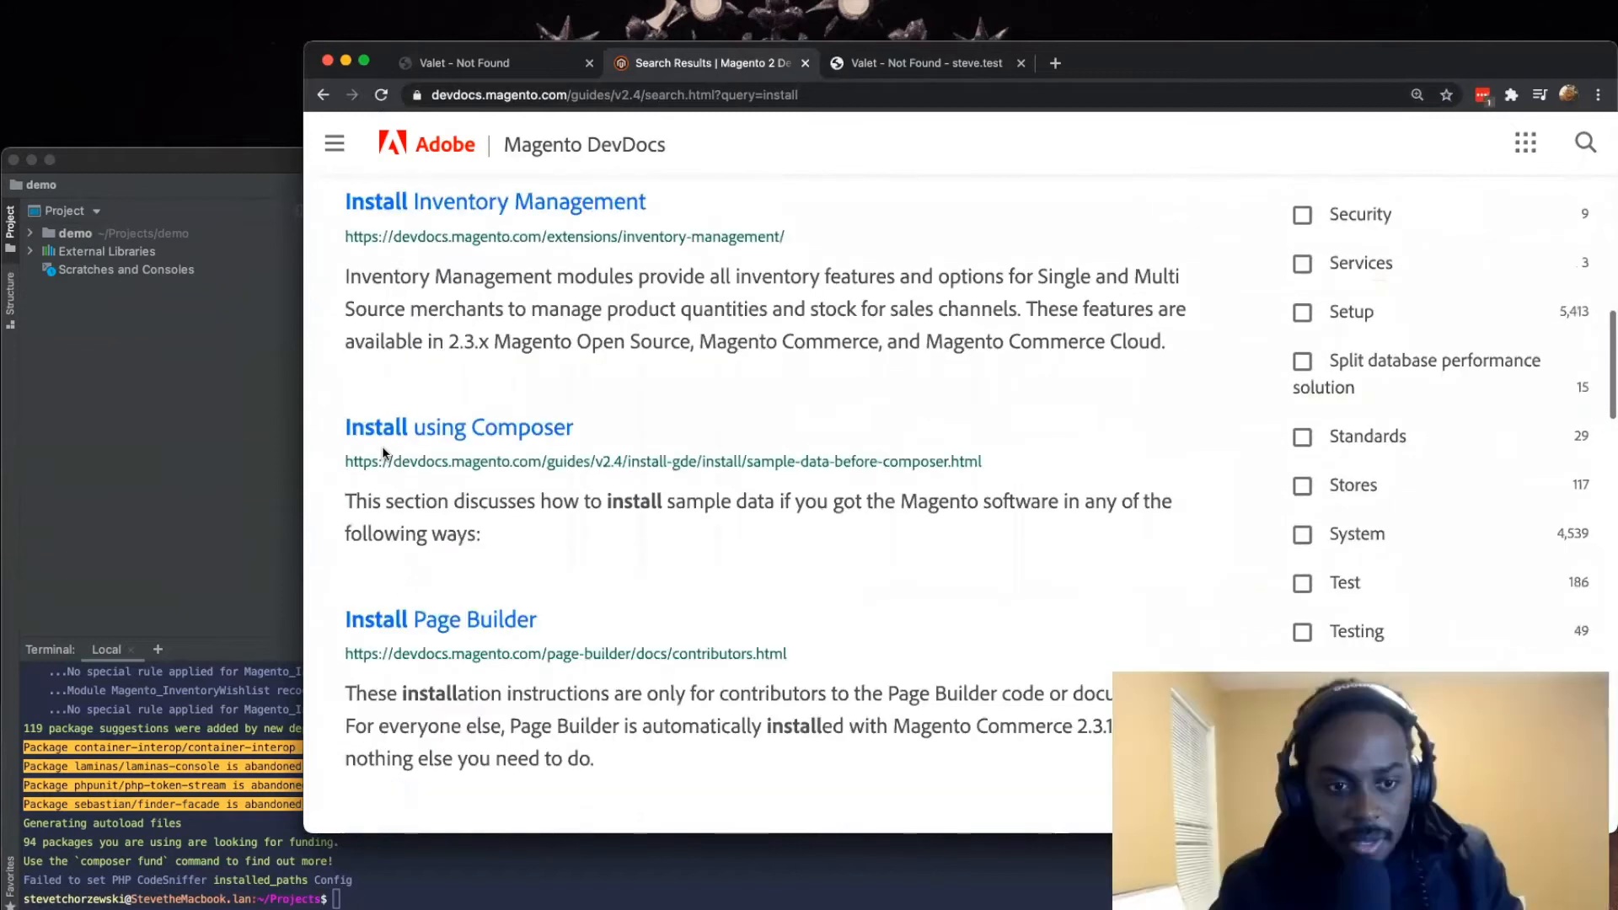
left_click(423, 436)
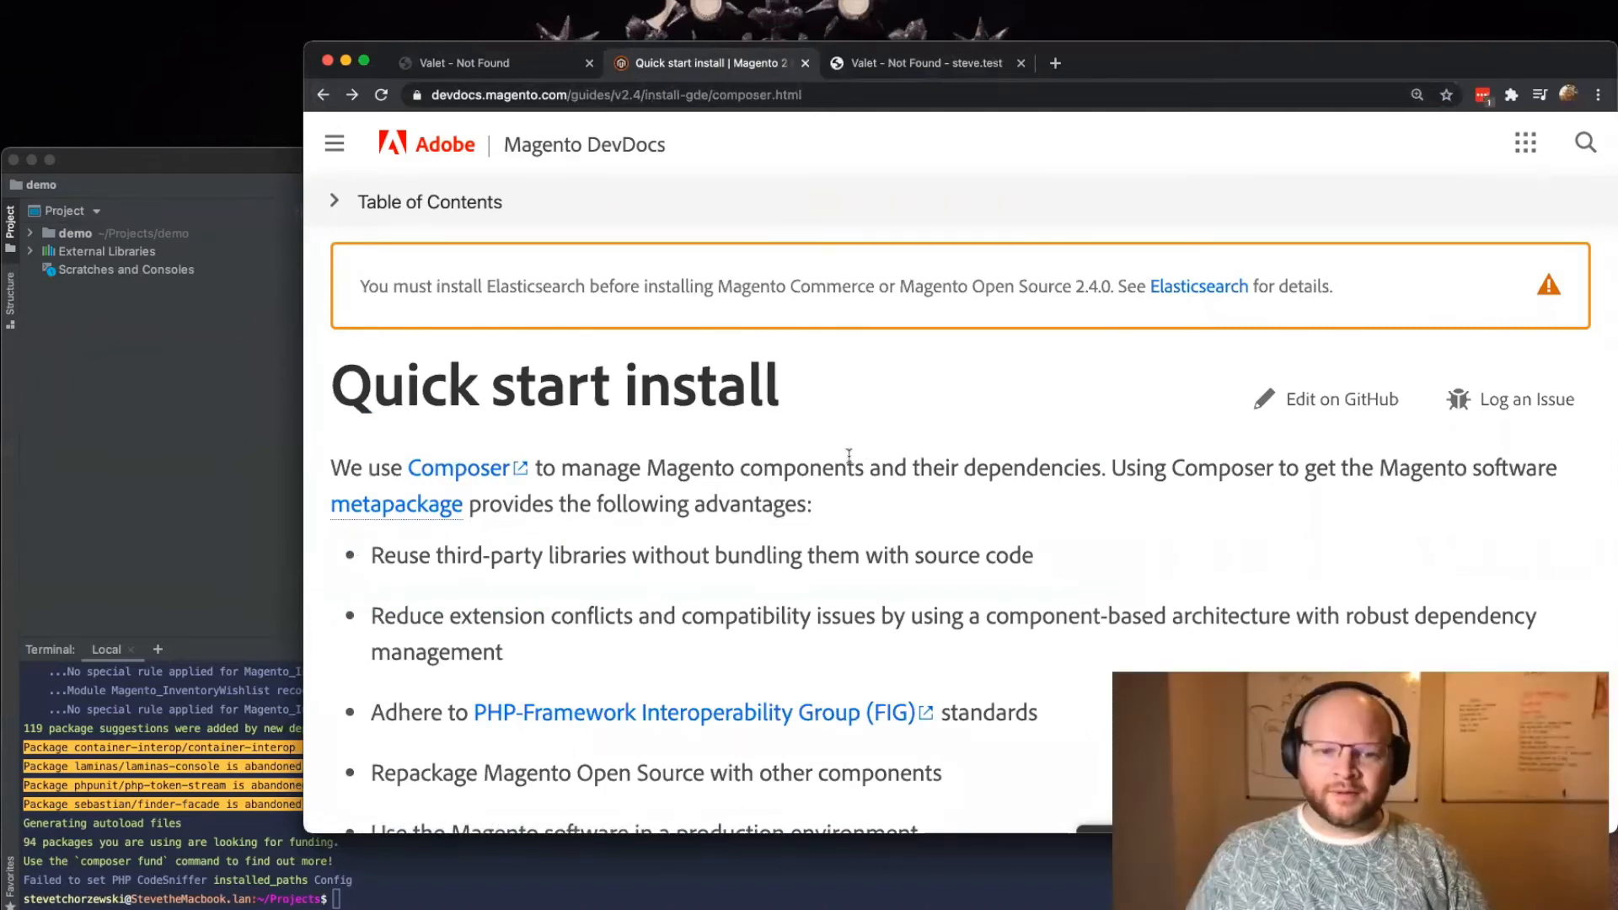
Step: Review the prerequisites, file system owner and "Get the metapackage" sections of the Quick start install page
scroll(849, 455, "down", 10)
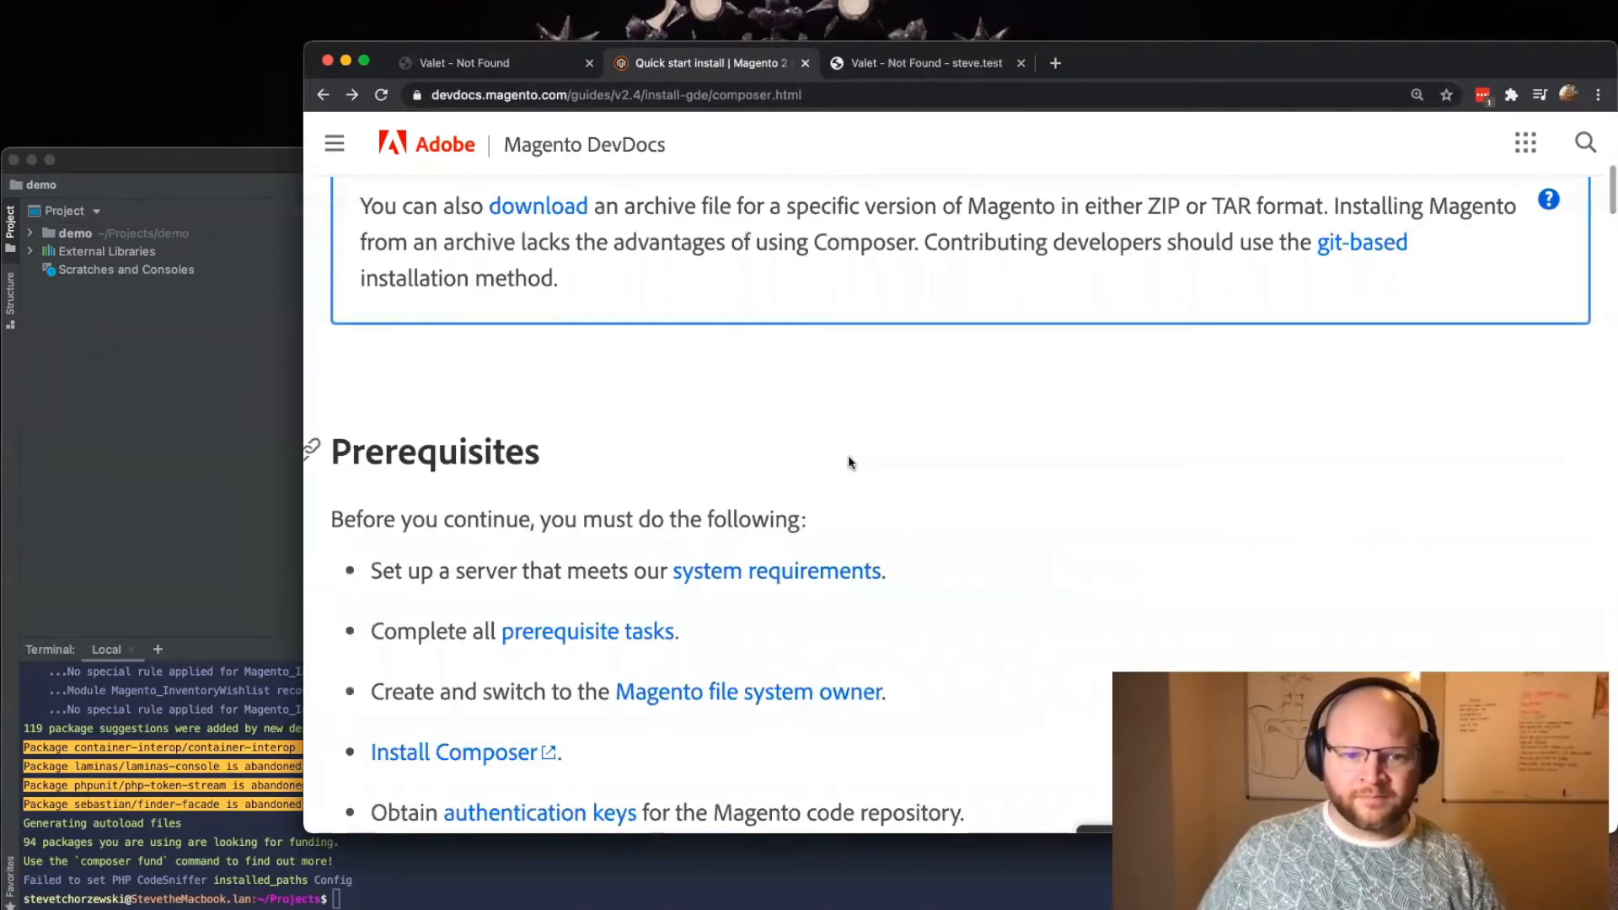
scroll(847, 460, "down", 8)
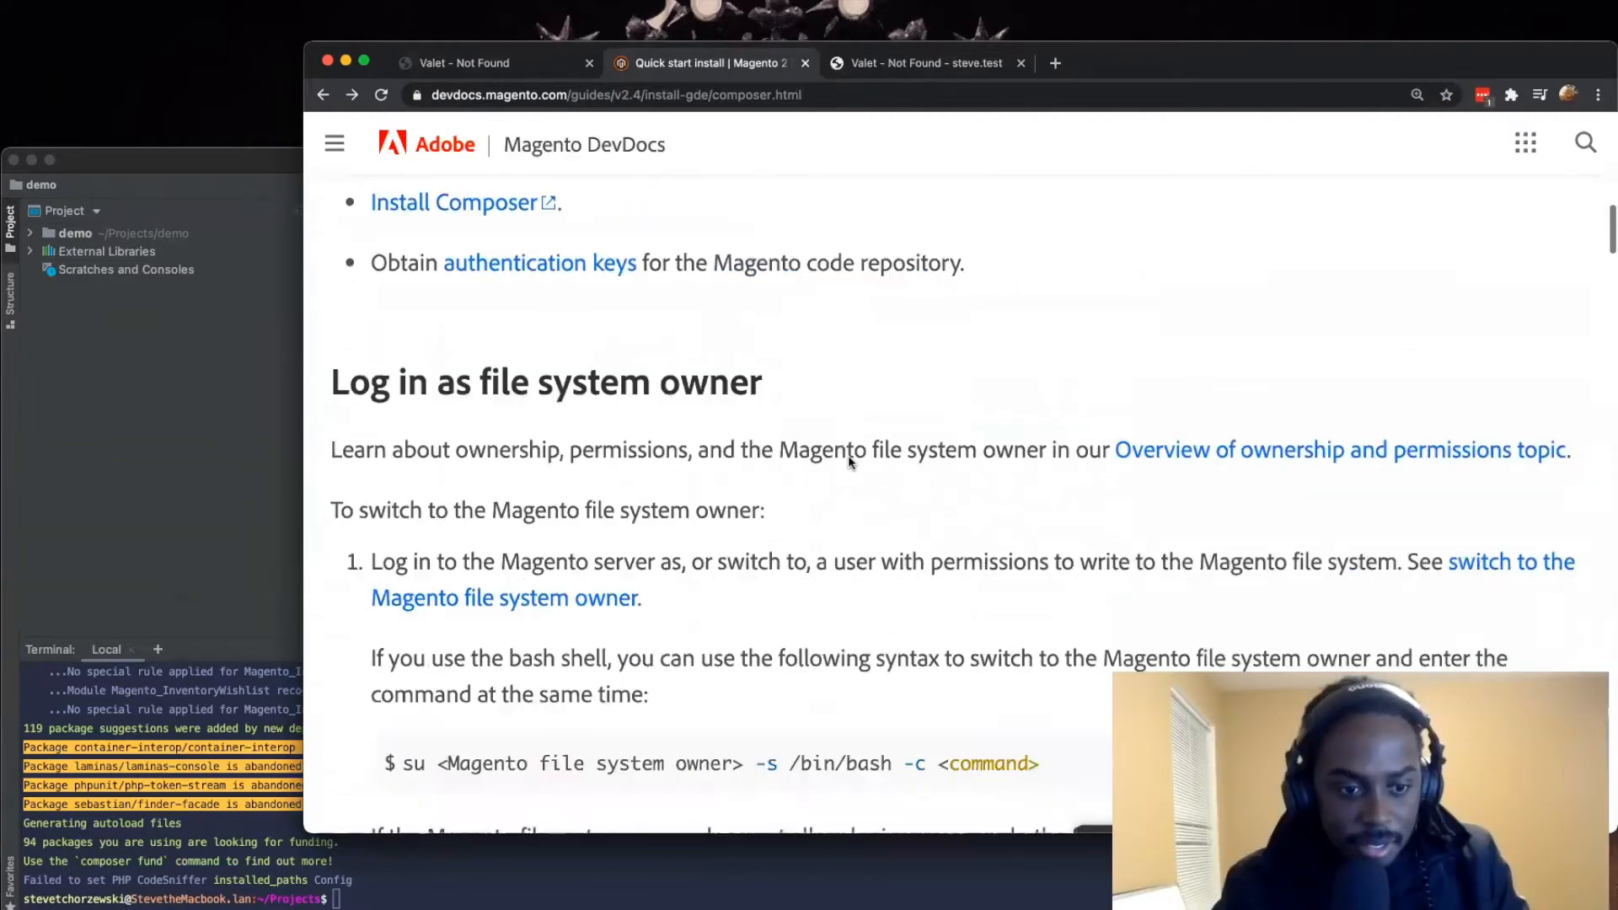
scroll(848, 455, "down", 5)
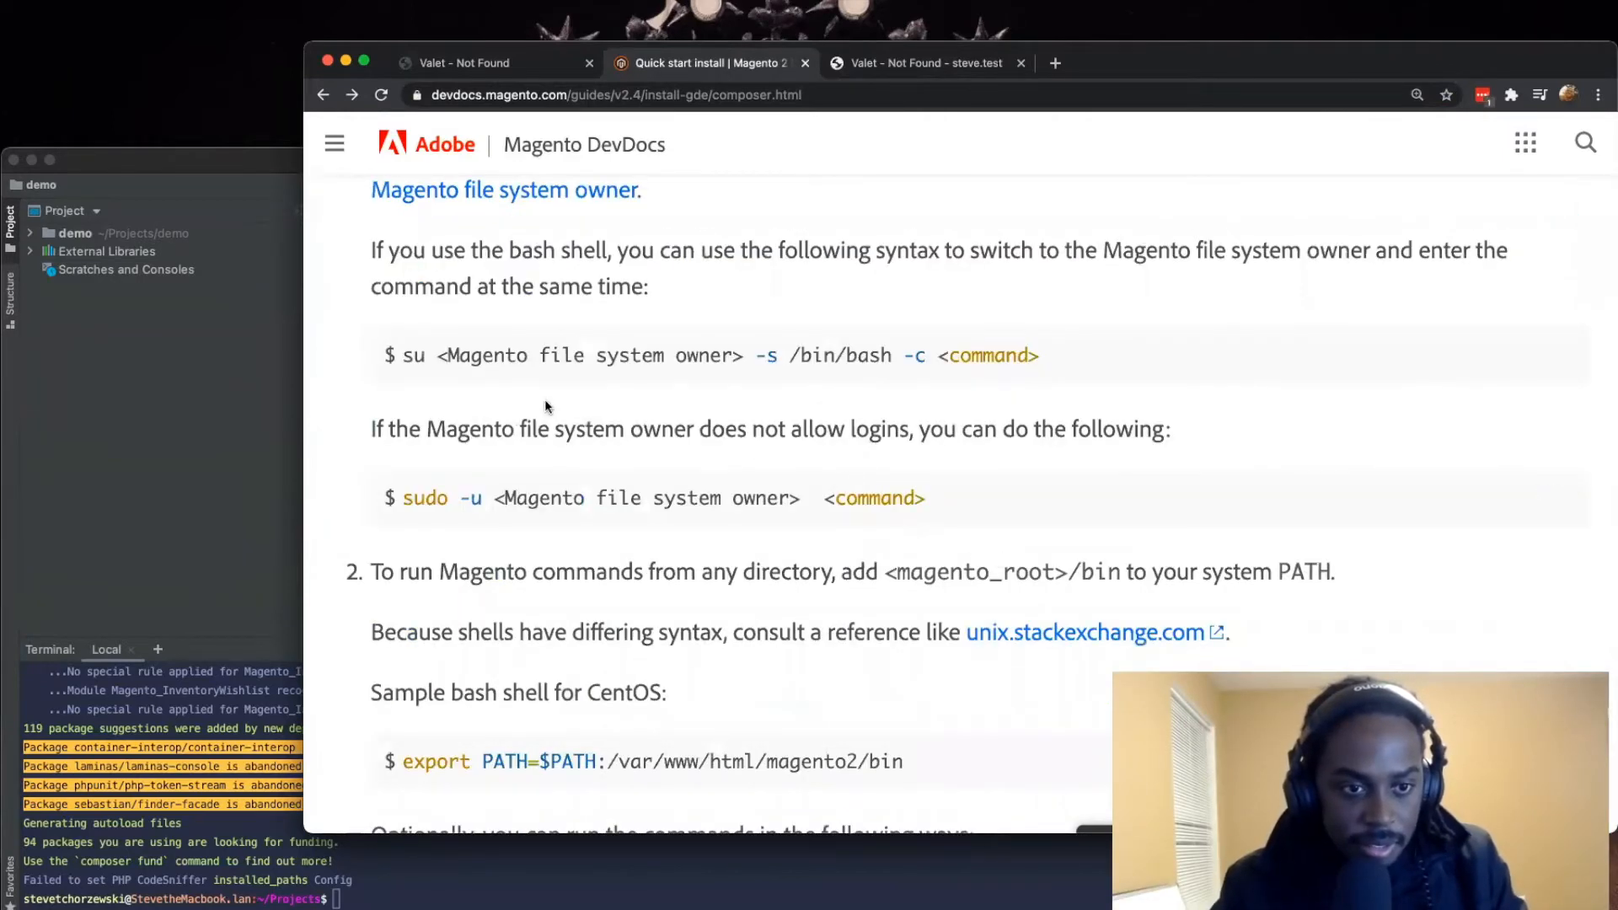
scroll(563, 413, "down", 10)
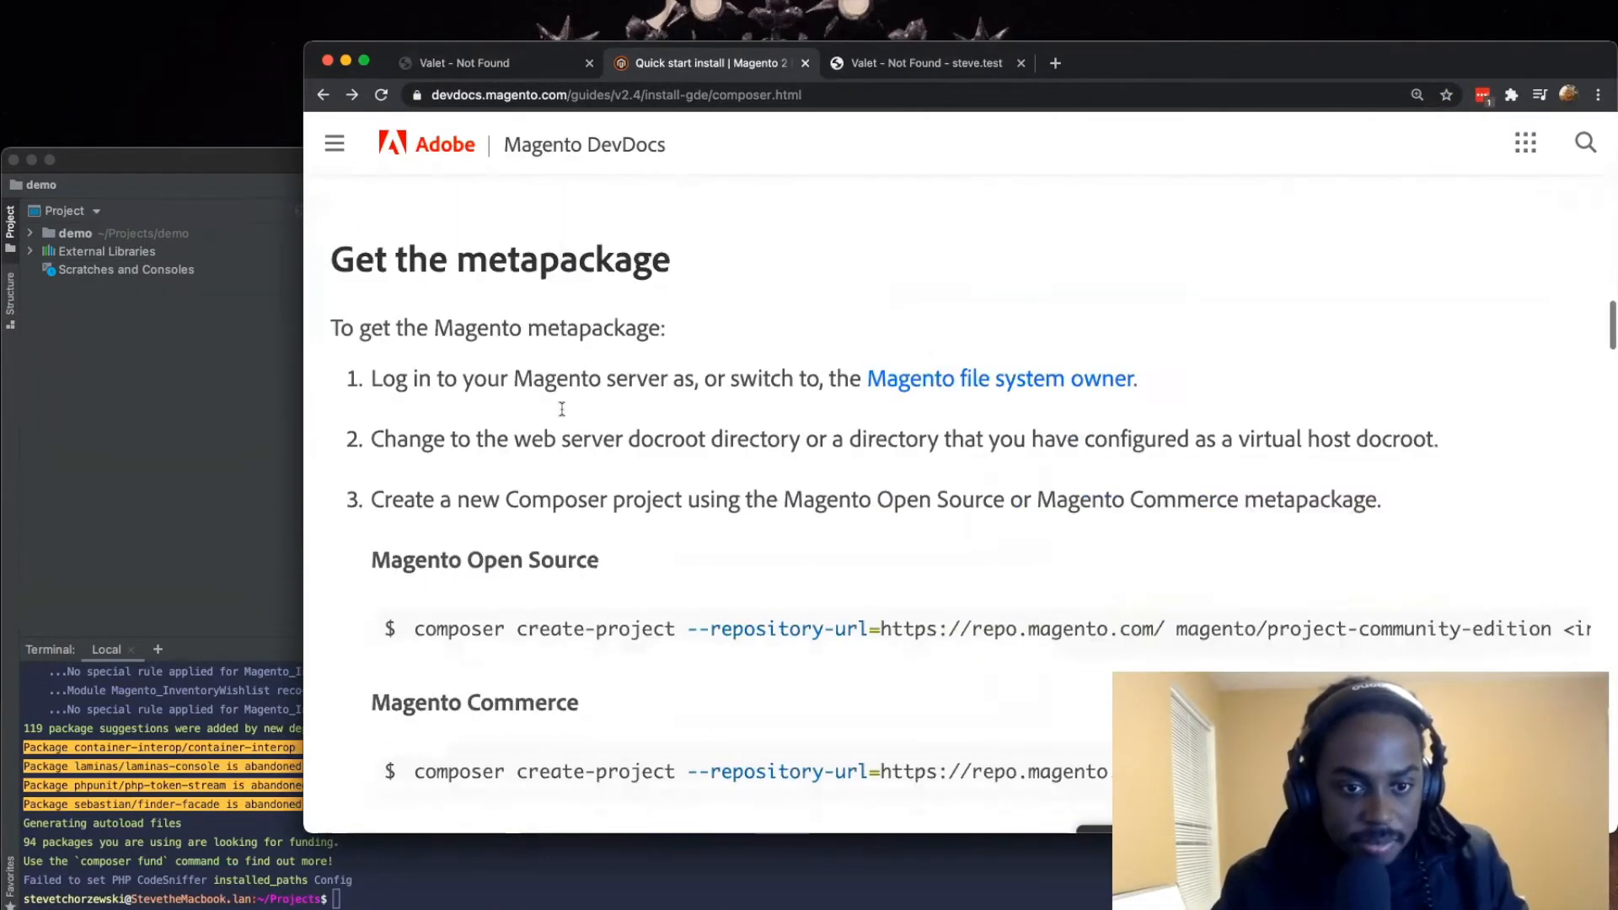
scroll(461, 224, "up", 2)
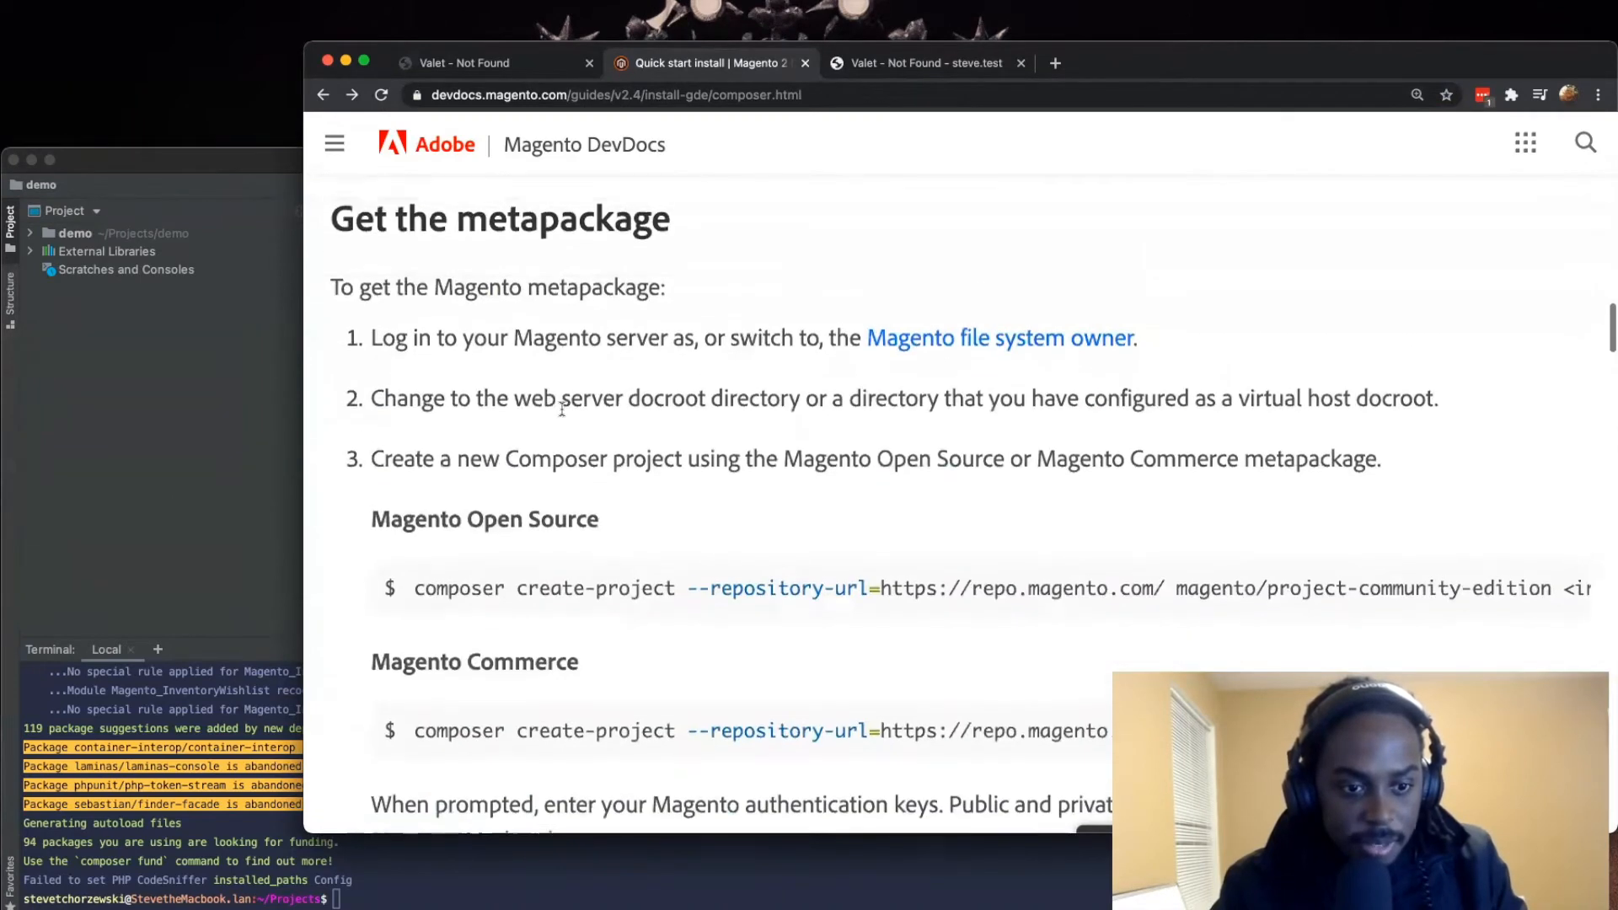
left_click_drag(461, 224, 681, 236)
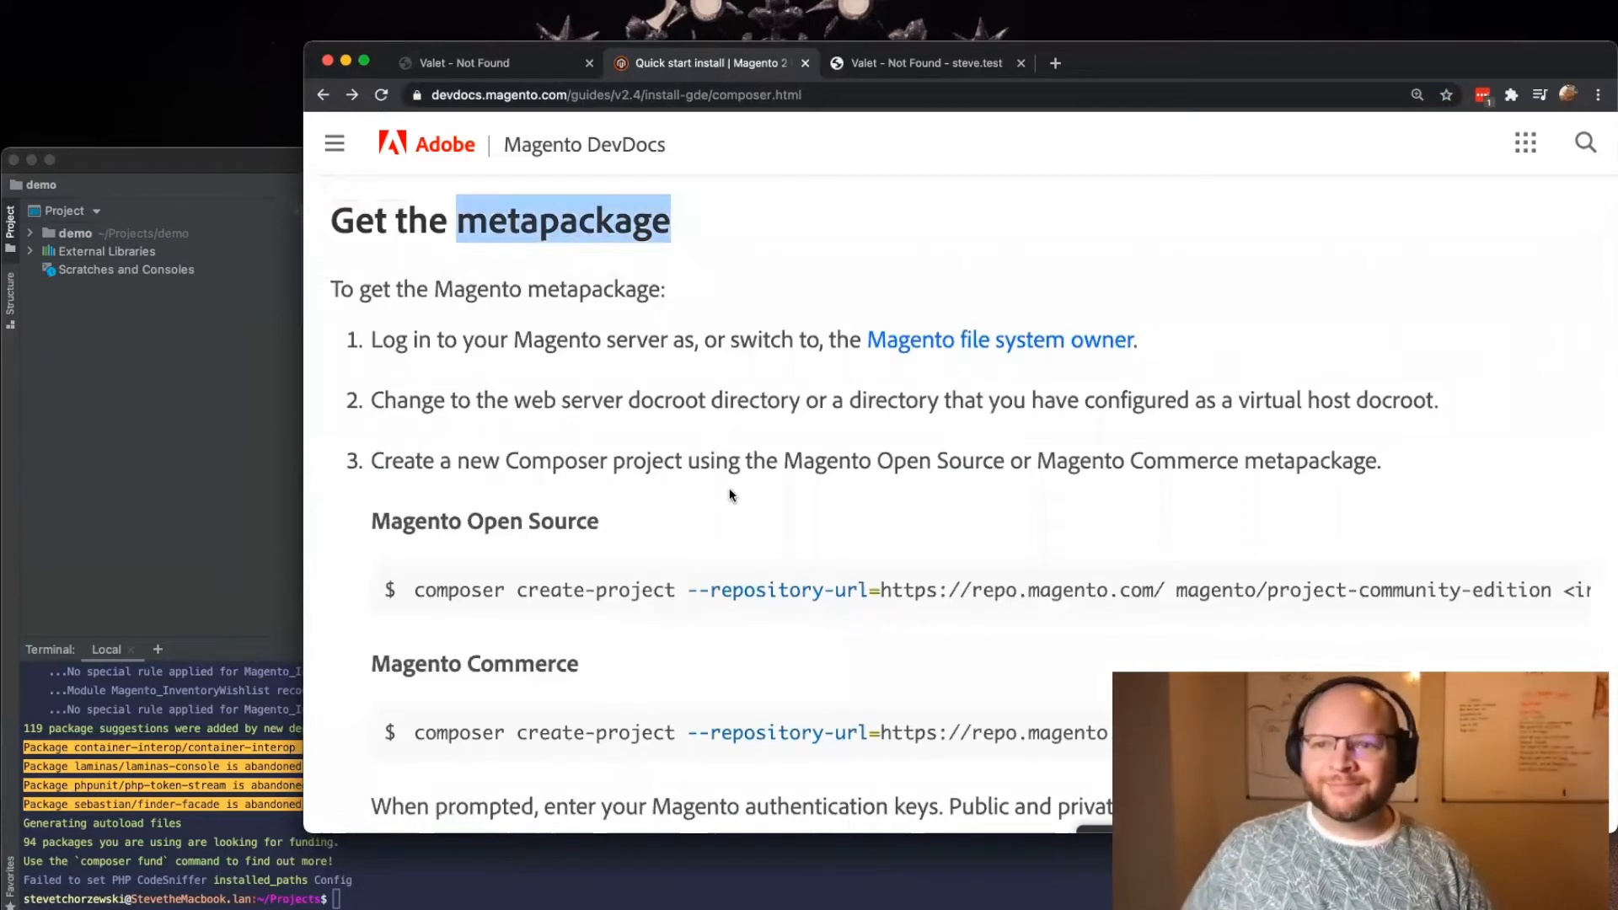
Step: Read through the Composer create-project commands, the minor release and patch examples, and the file permissions section
scroll(723, 487, "down", 5)
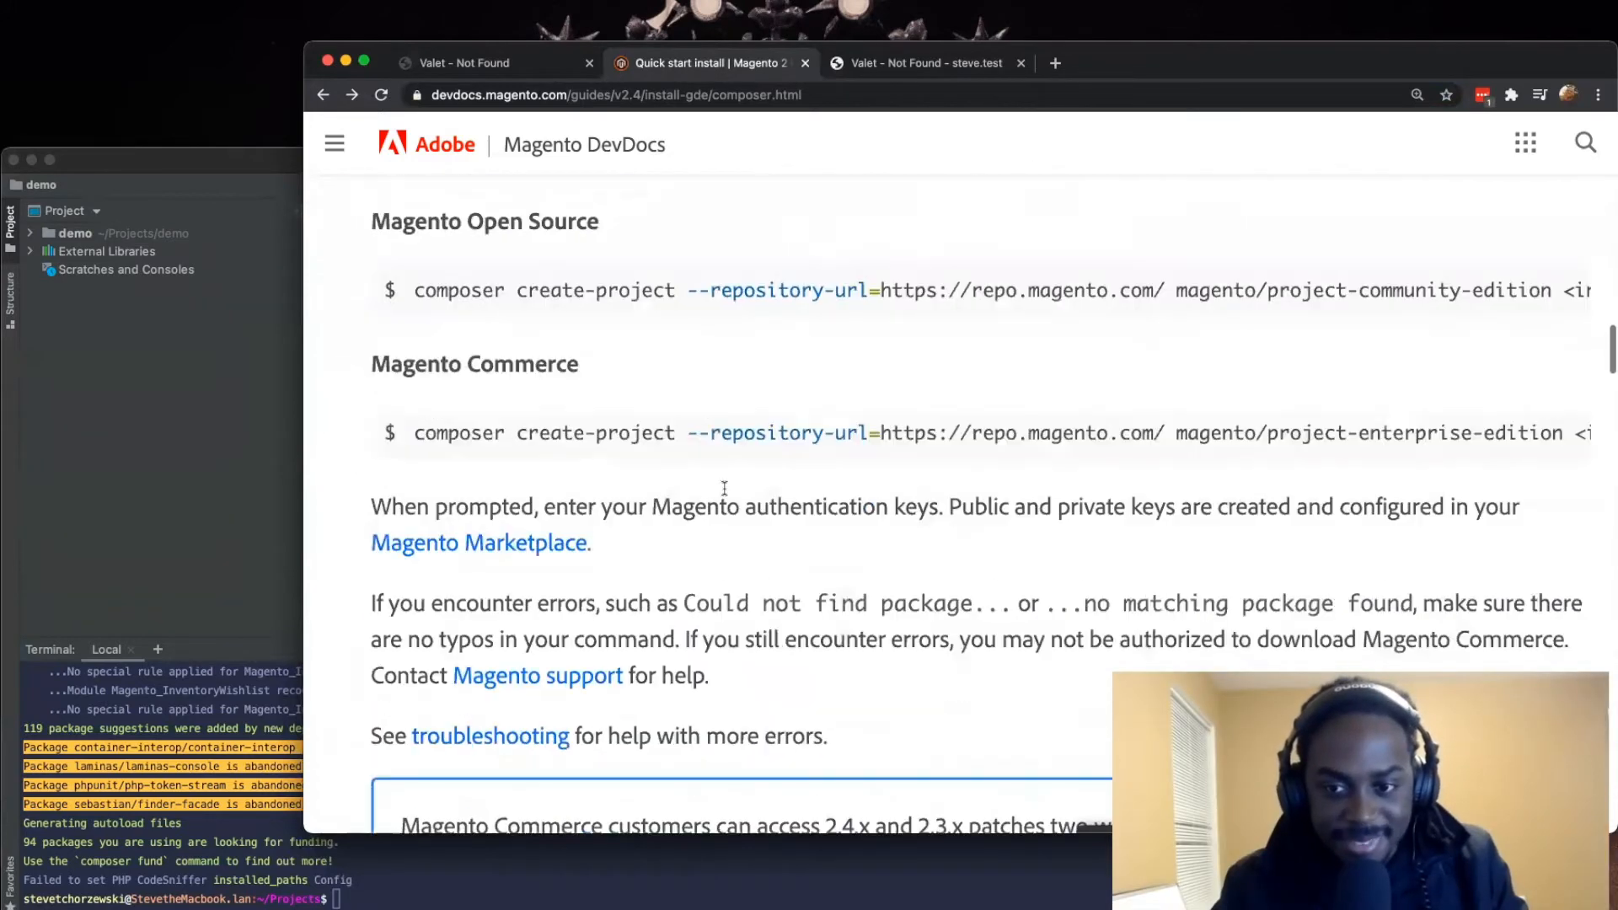
scroll(723, 495, "down", 10)
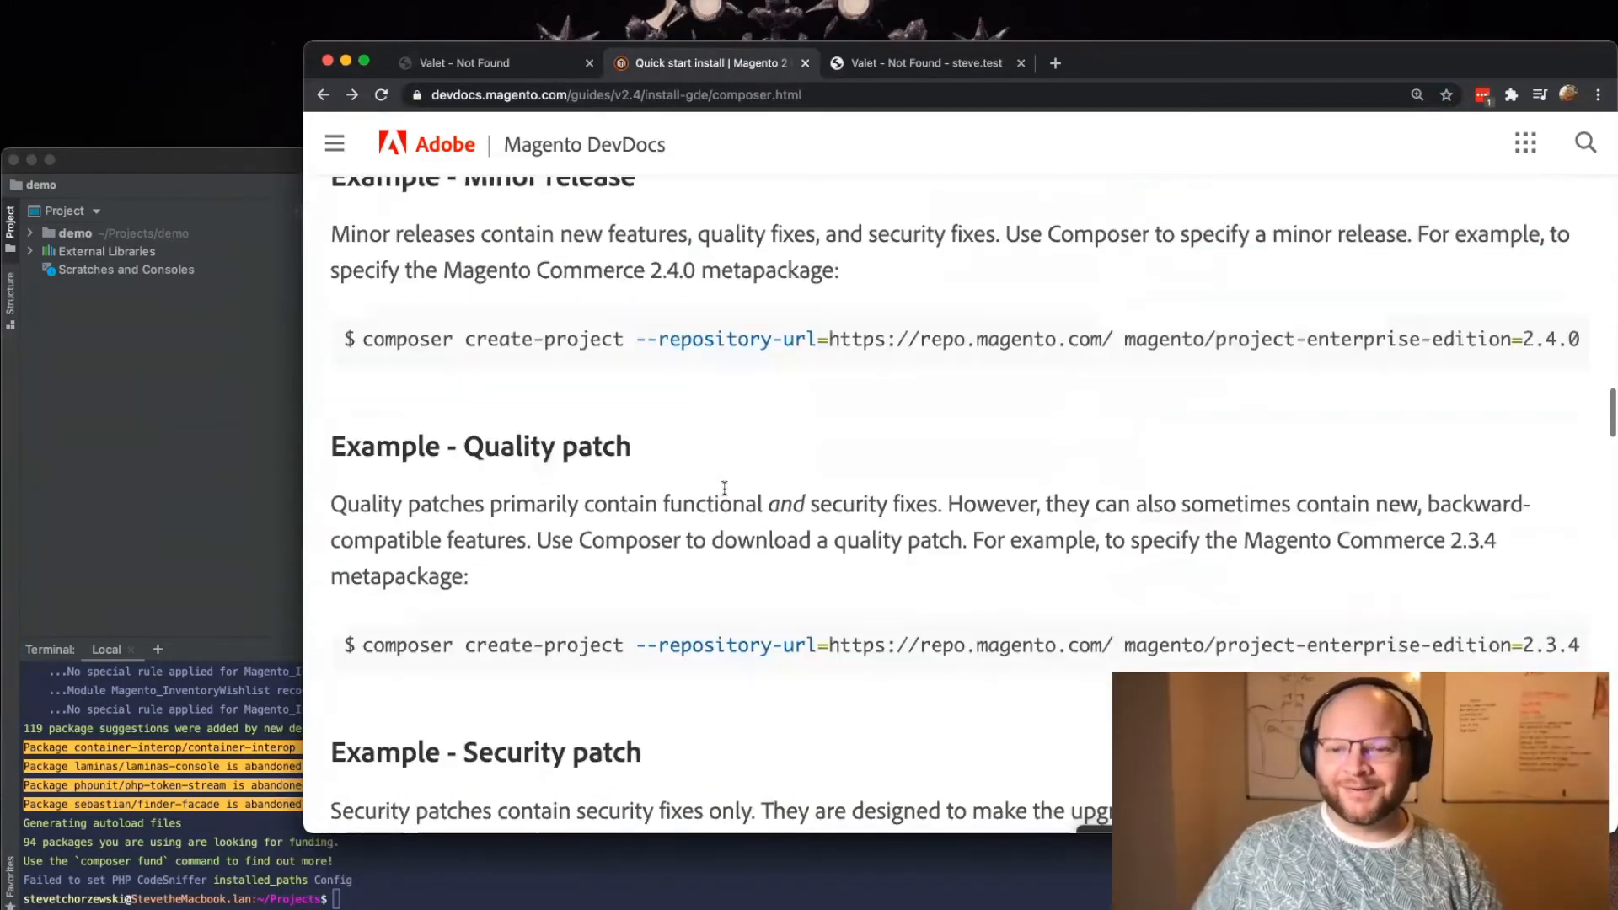
scroll(724, 488, "up", 2)
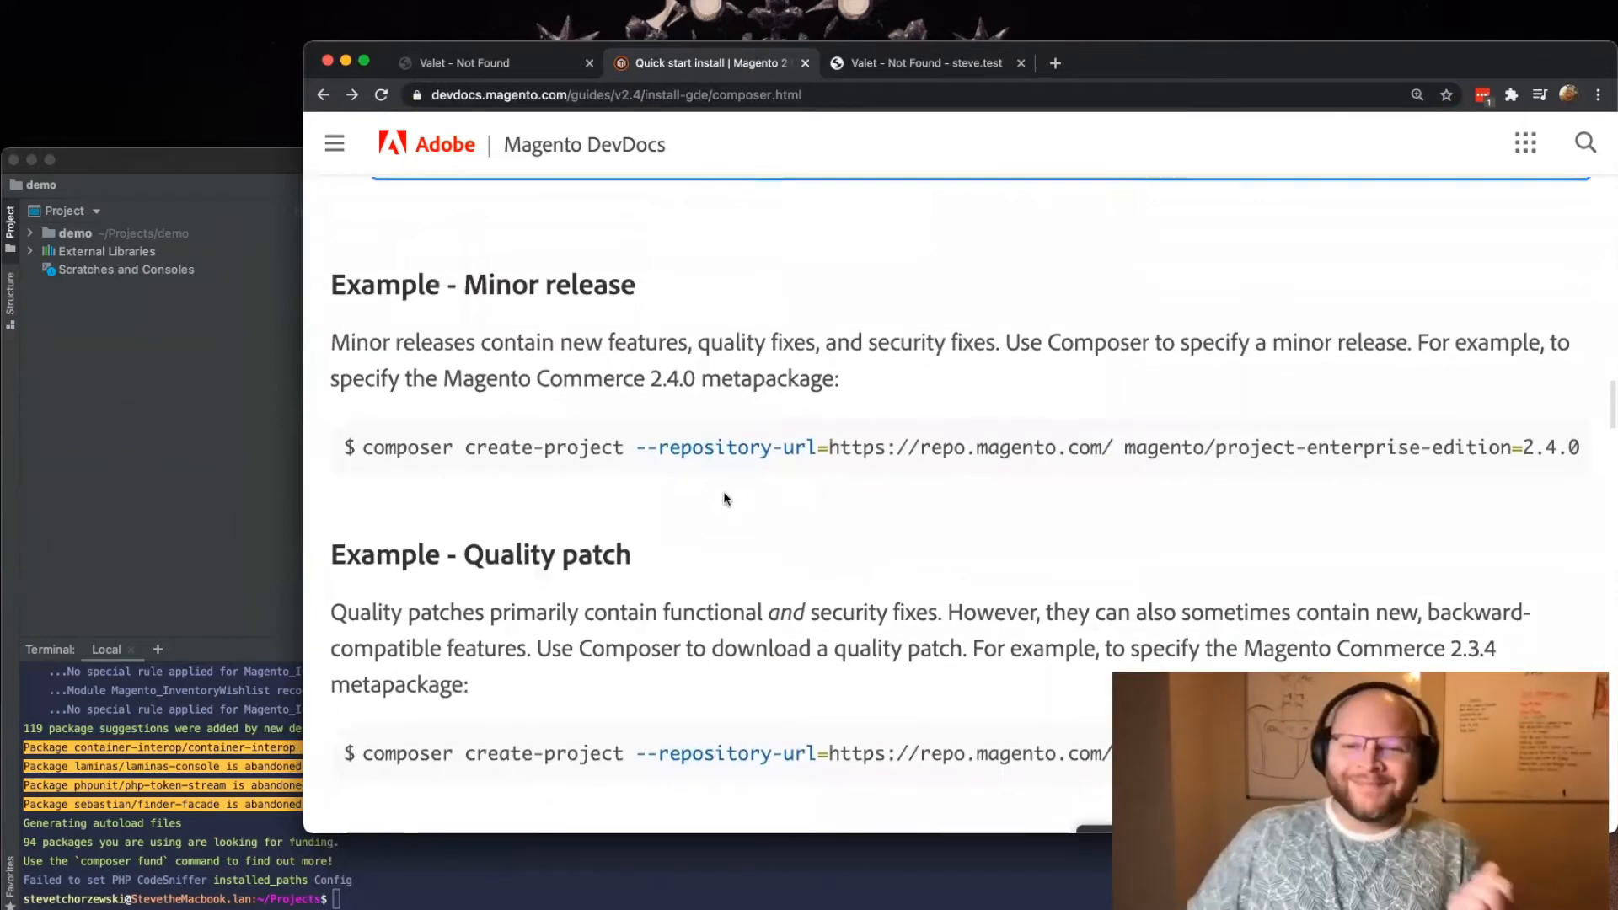
scroll(730, 481, "down", 1)
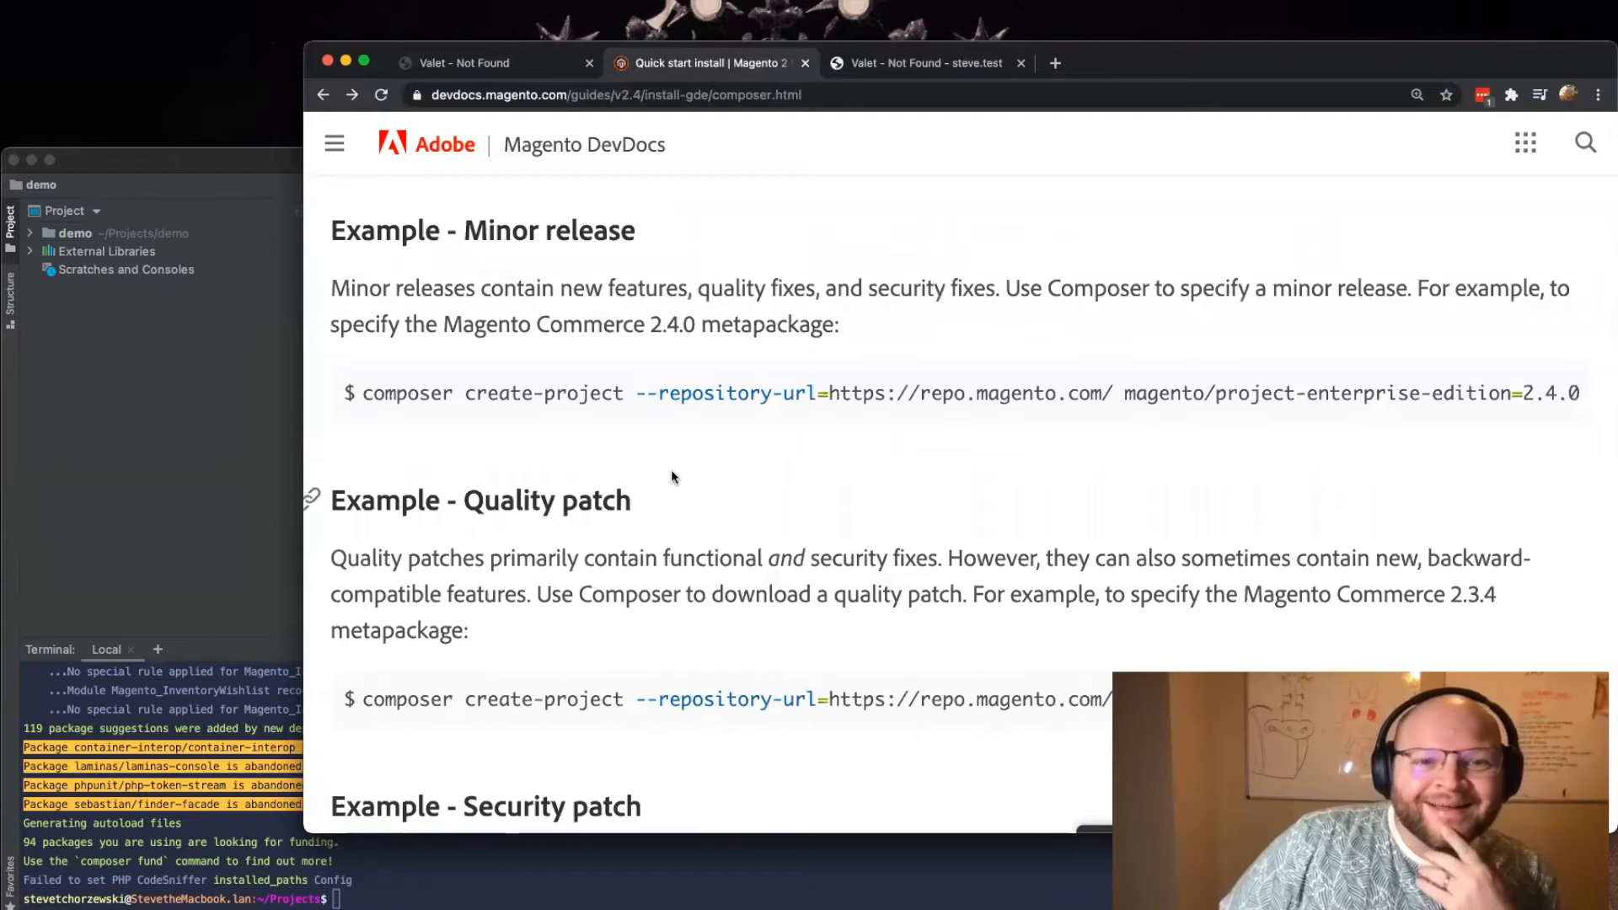
scroll(578, 353, "down", 3)
left_click_drag(412, 343, 632, 343)
scroll(552, 429, "down", 3)
scroll(652, 454, "down", 10)
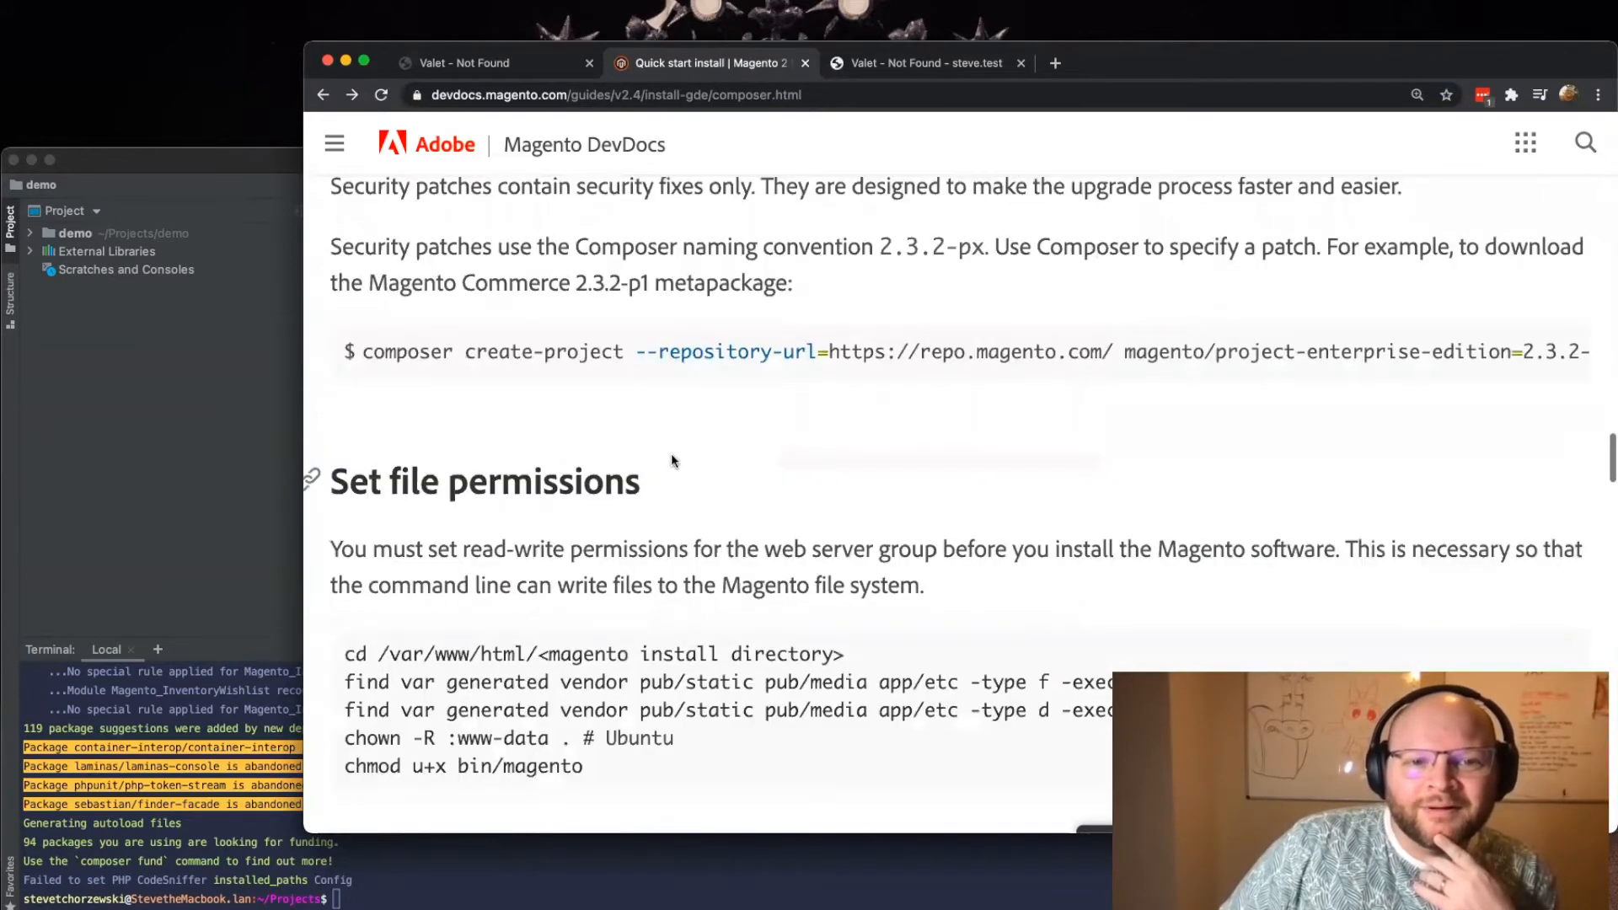
scroll(578, 316, "up", 1)
left_click_drag(466, 291, 1119, 295)
left_click_drag(1350, 304, 1340, 295)
Step: Examine the "Install Magento" section, its directory and database assumptions, and the bin/magento setup:install example options
scroll(681, 296, "down", 6)
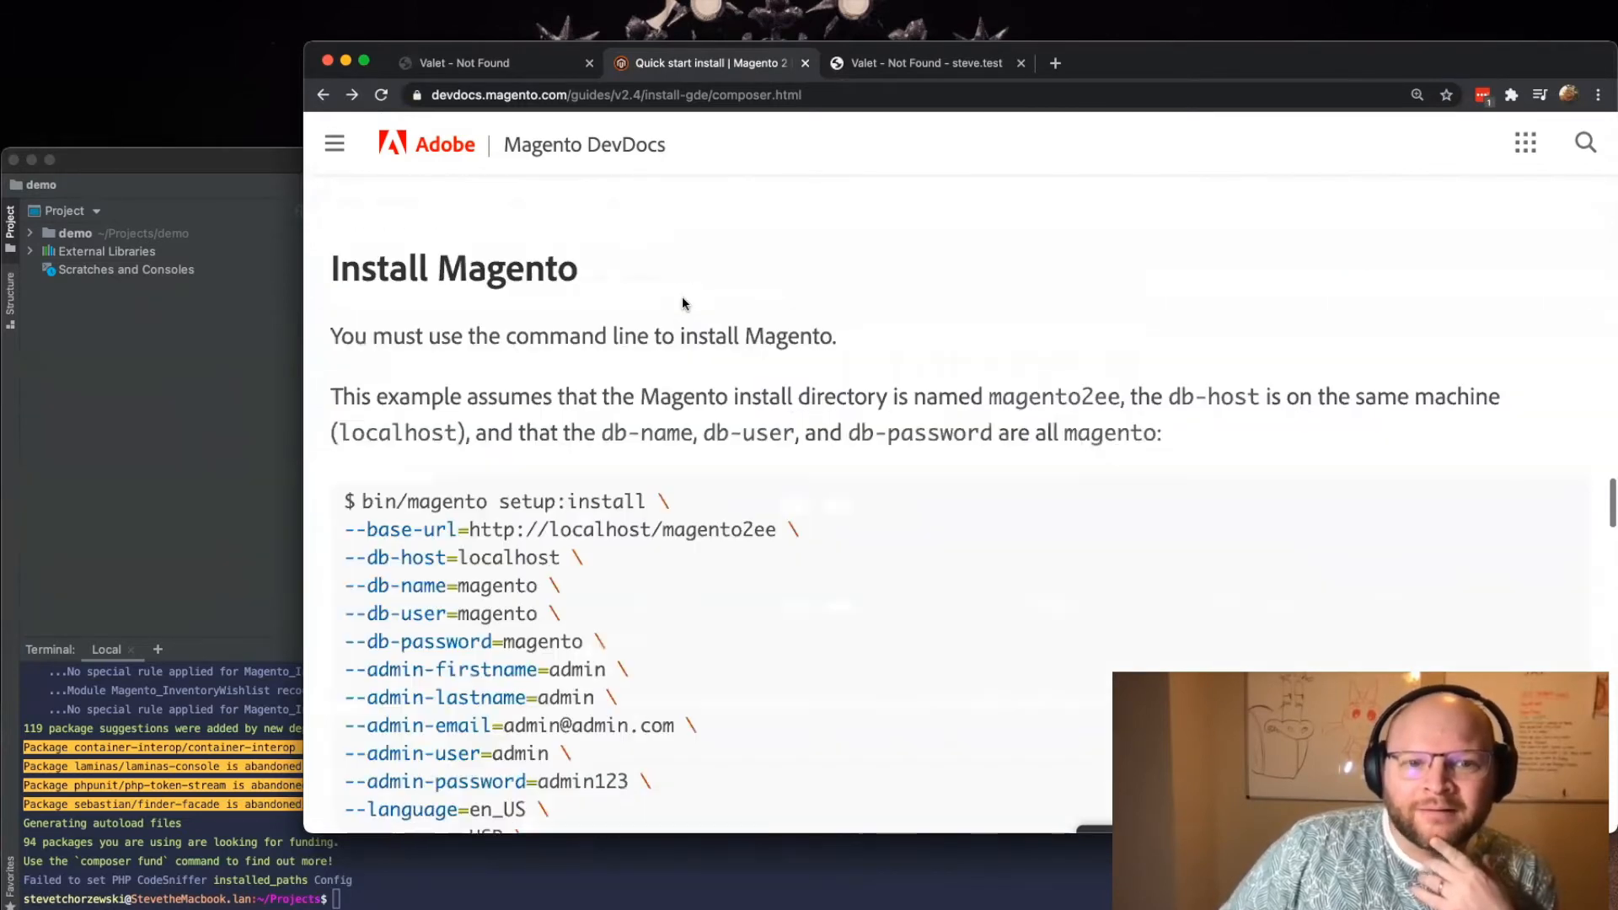
left_click_drag(499, 337, 788, 337)
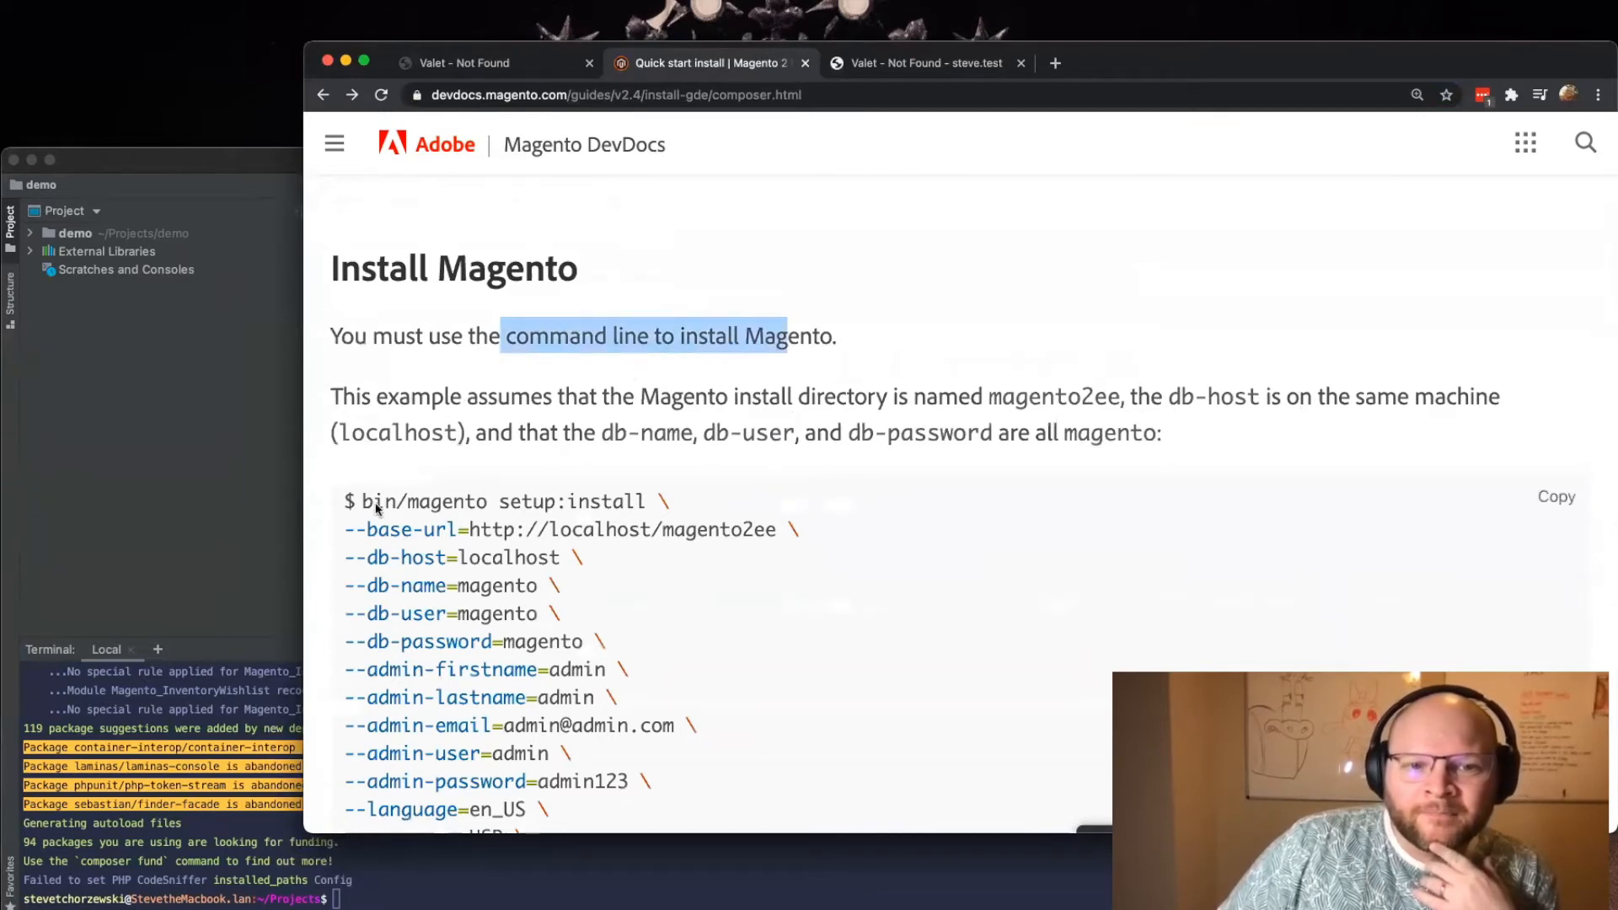
left_click_drag(644, 503, 360, 504)
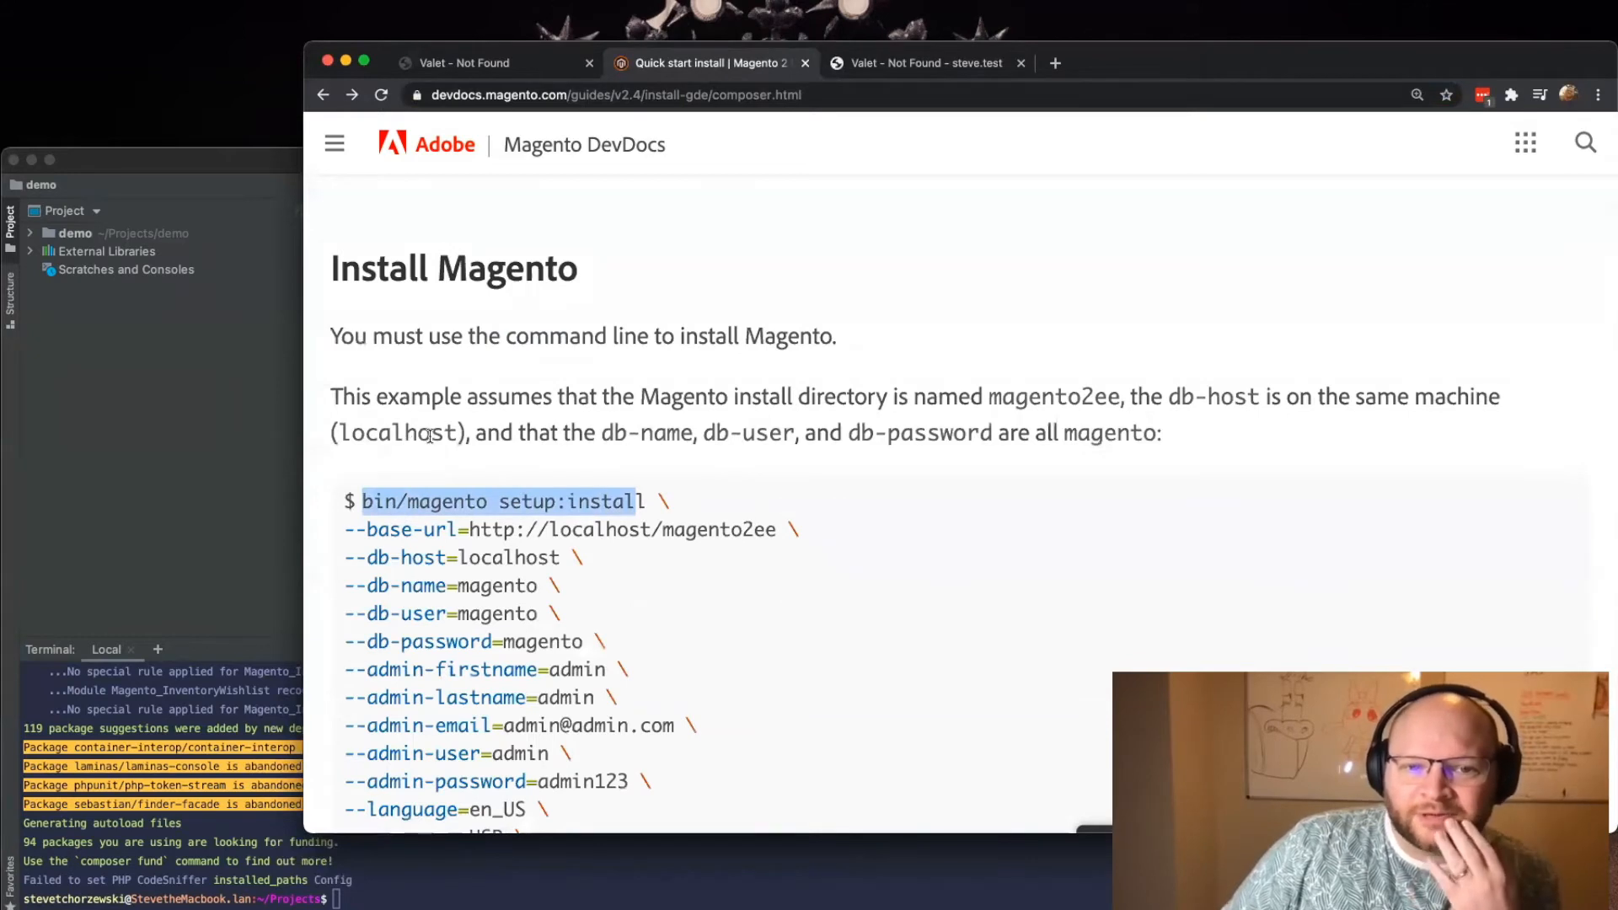
left_click_drag(695, 400, 1064, 400)
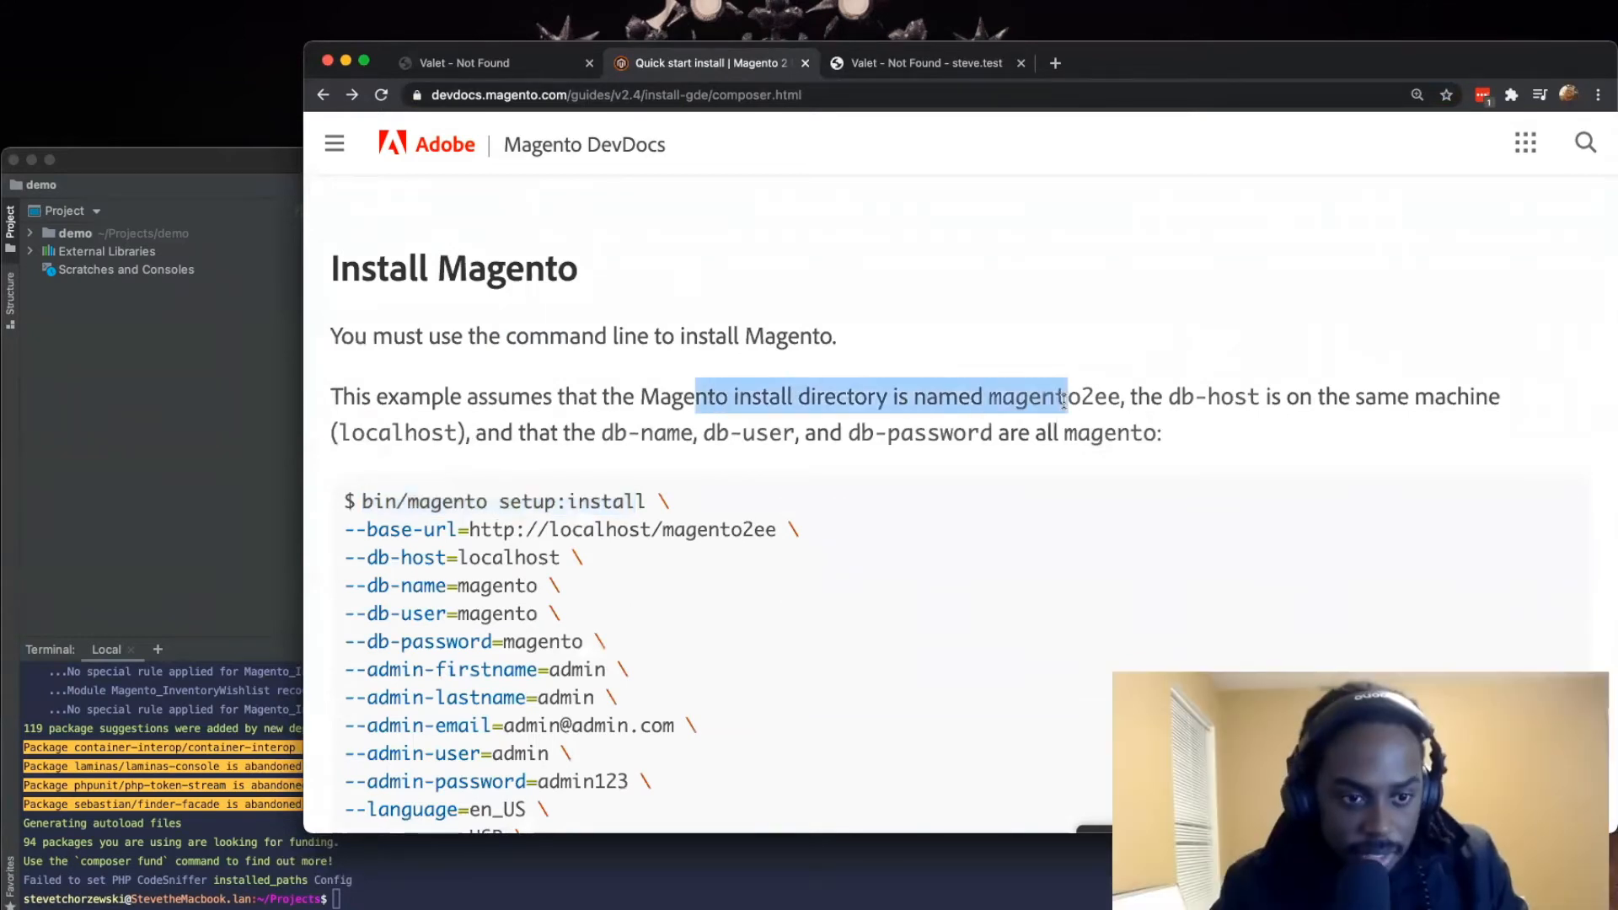
left_click(913, 400)
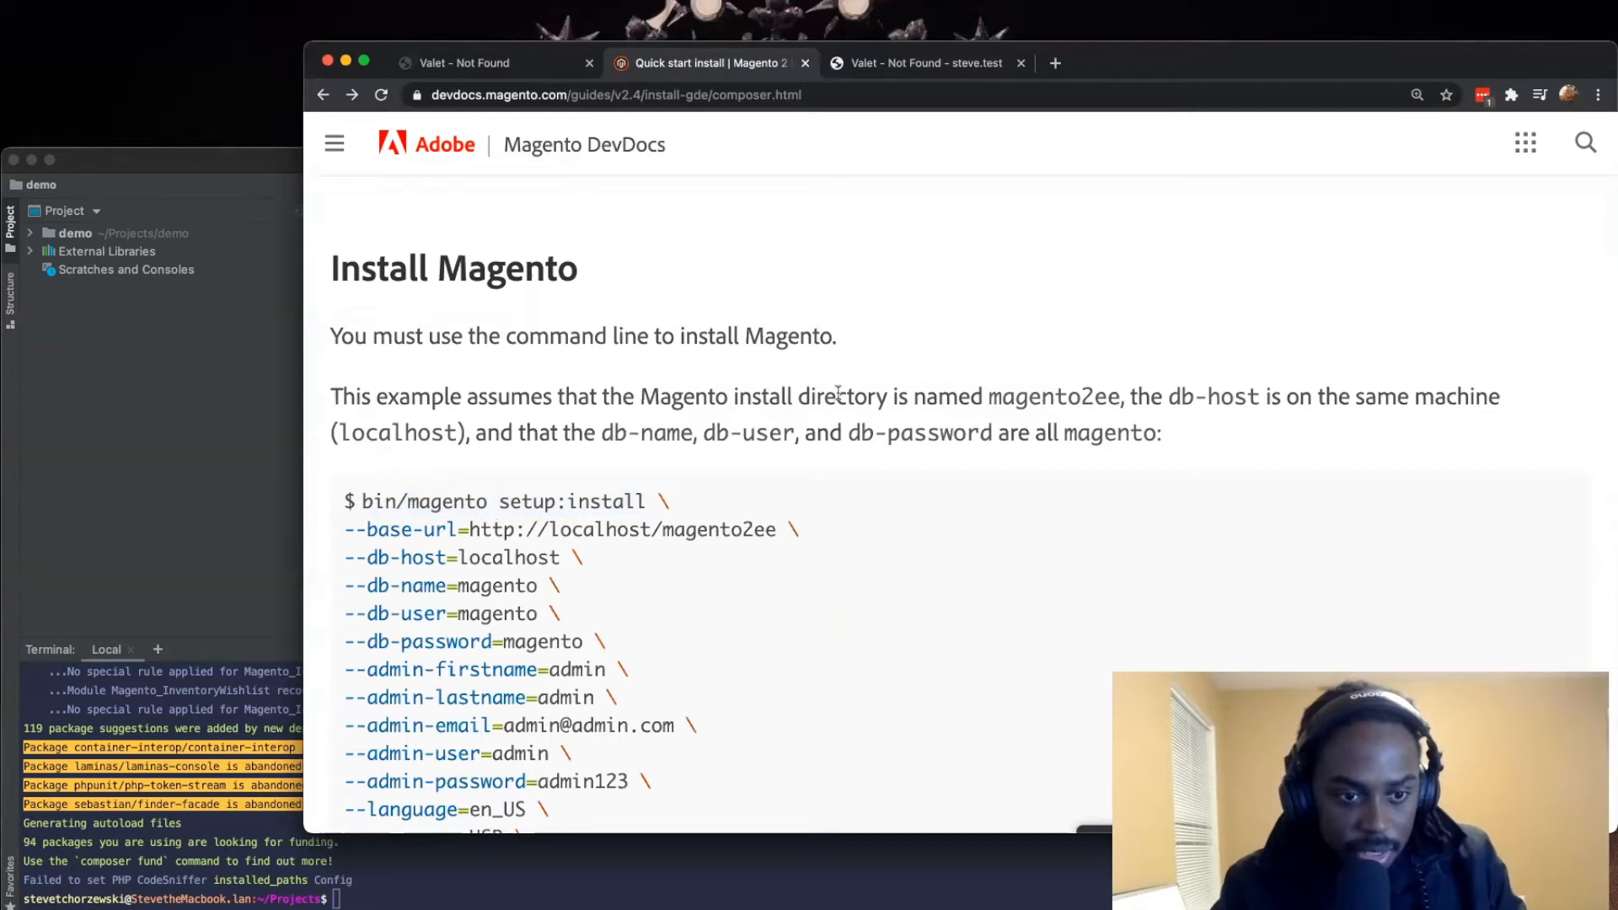
scroll(643, 456, "down", 4)
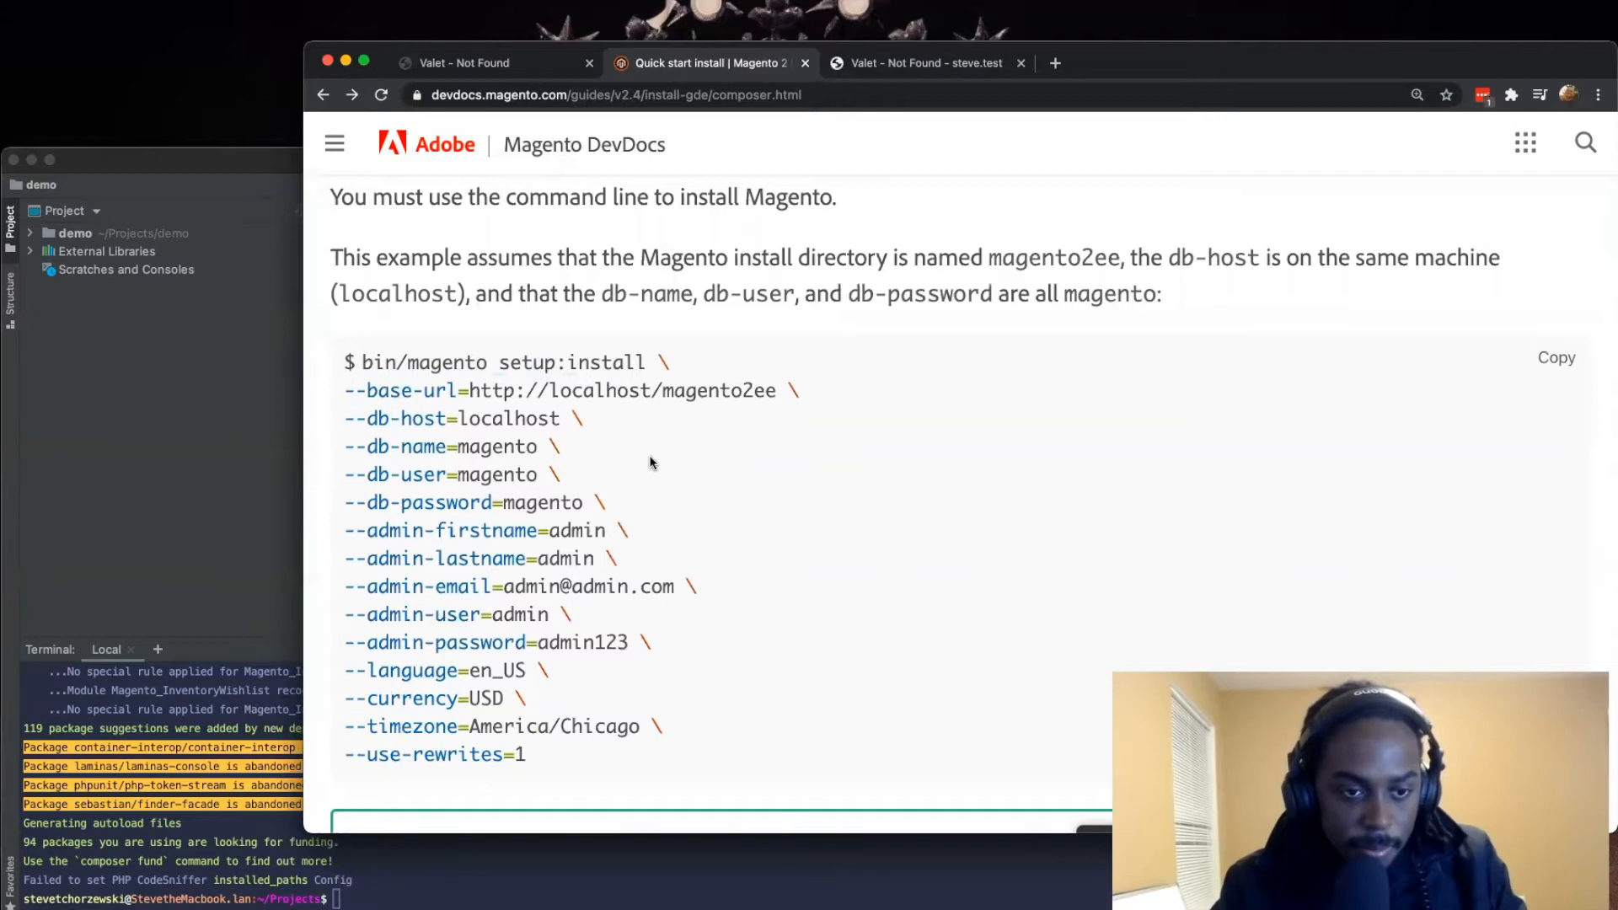
mouse_move(880, 908)
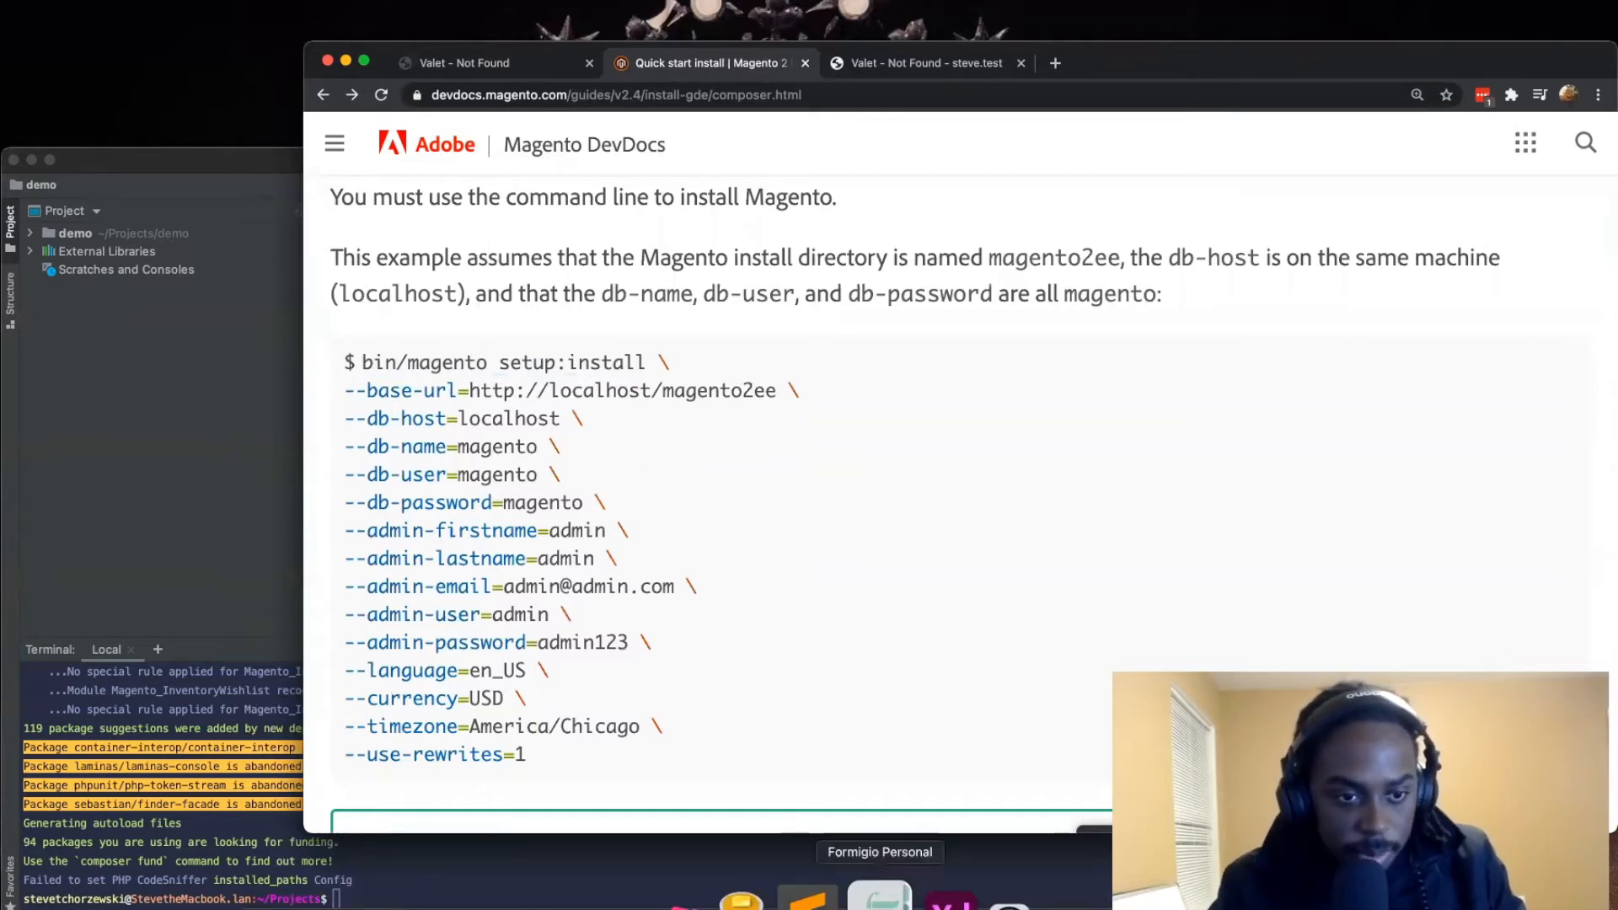
left_click(795, 898)
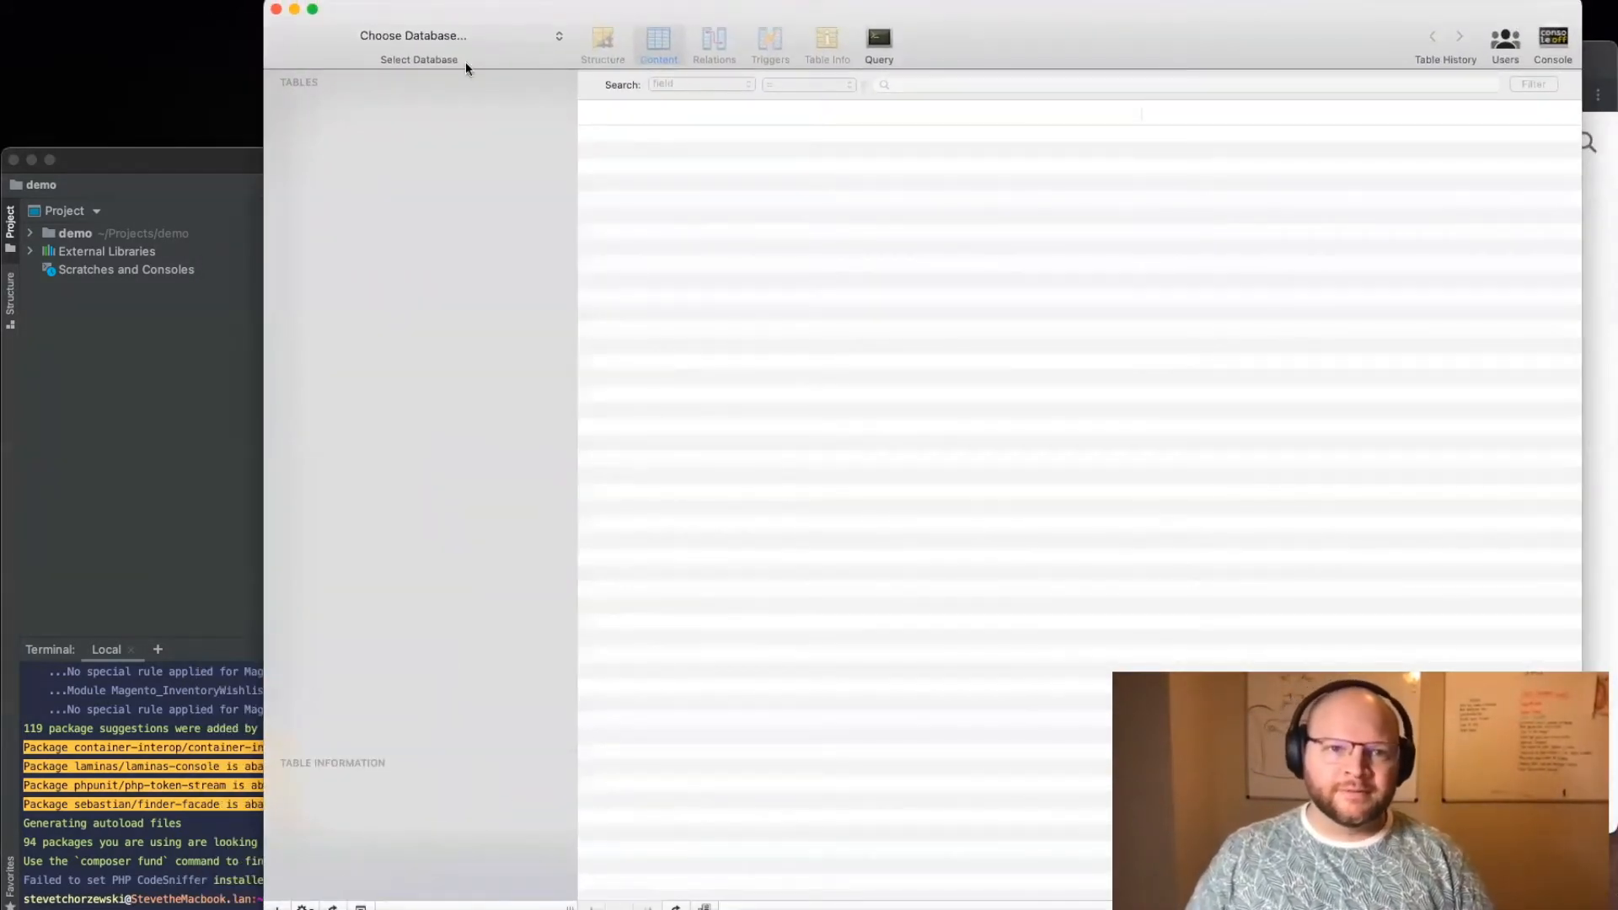
left_click(469, 36)
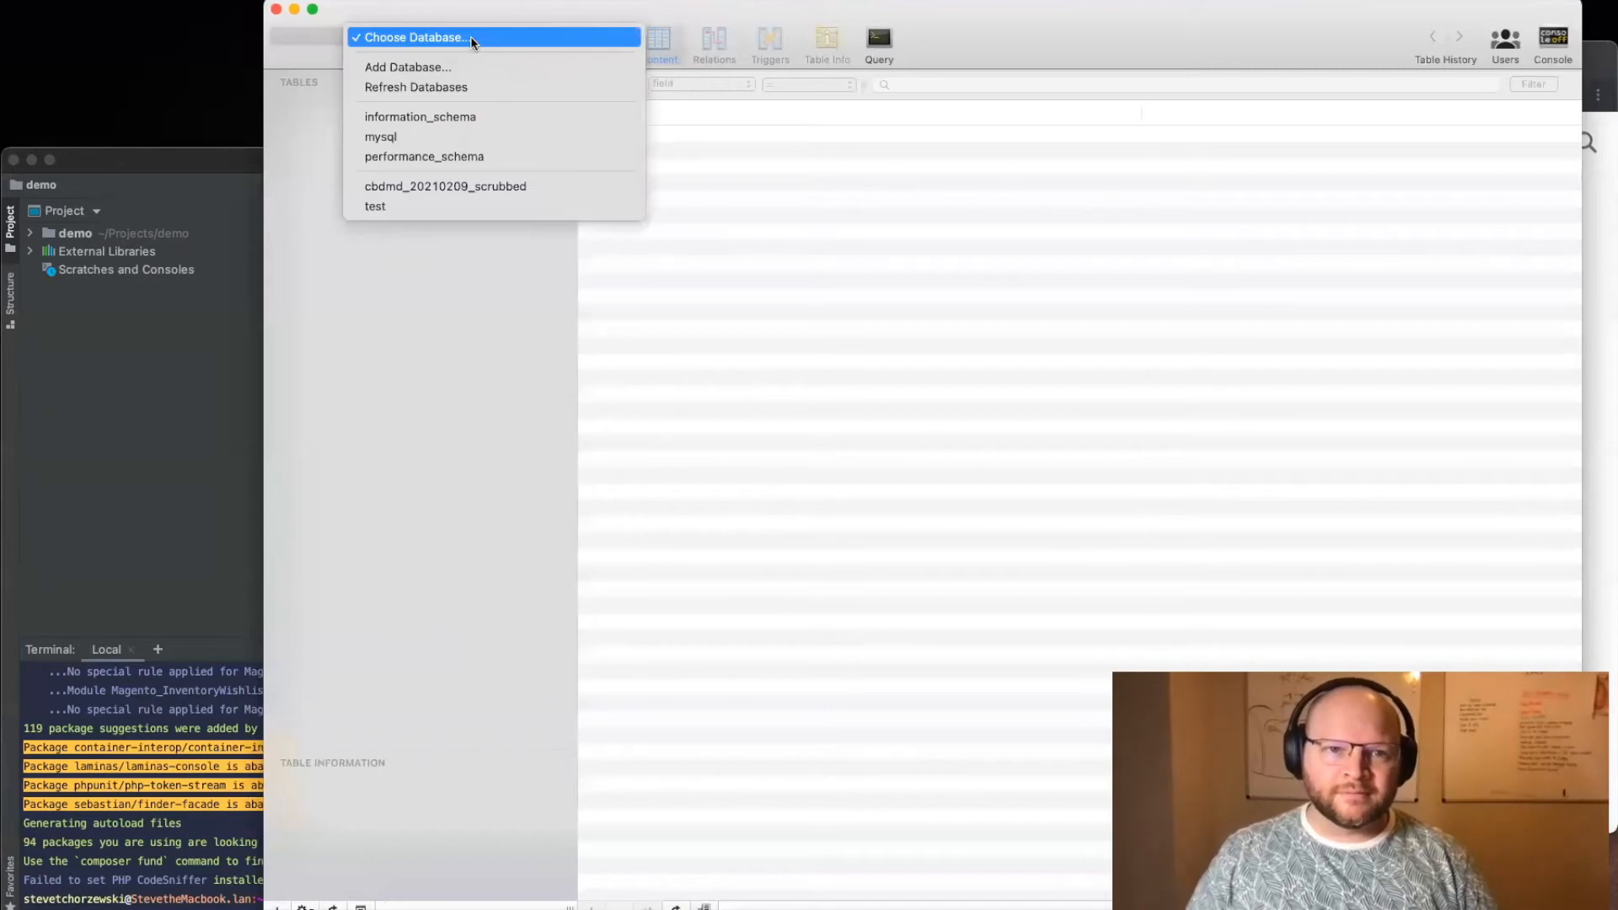
left_click(529, 71)
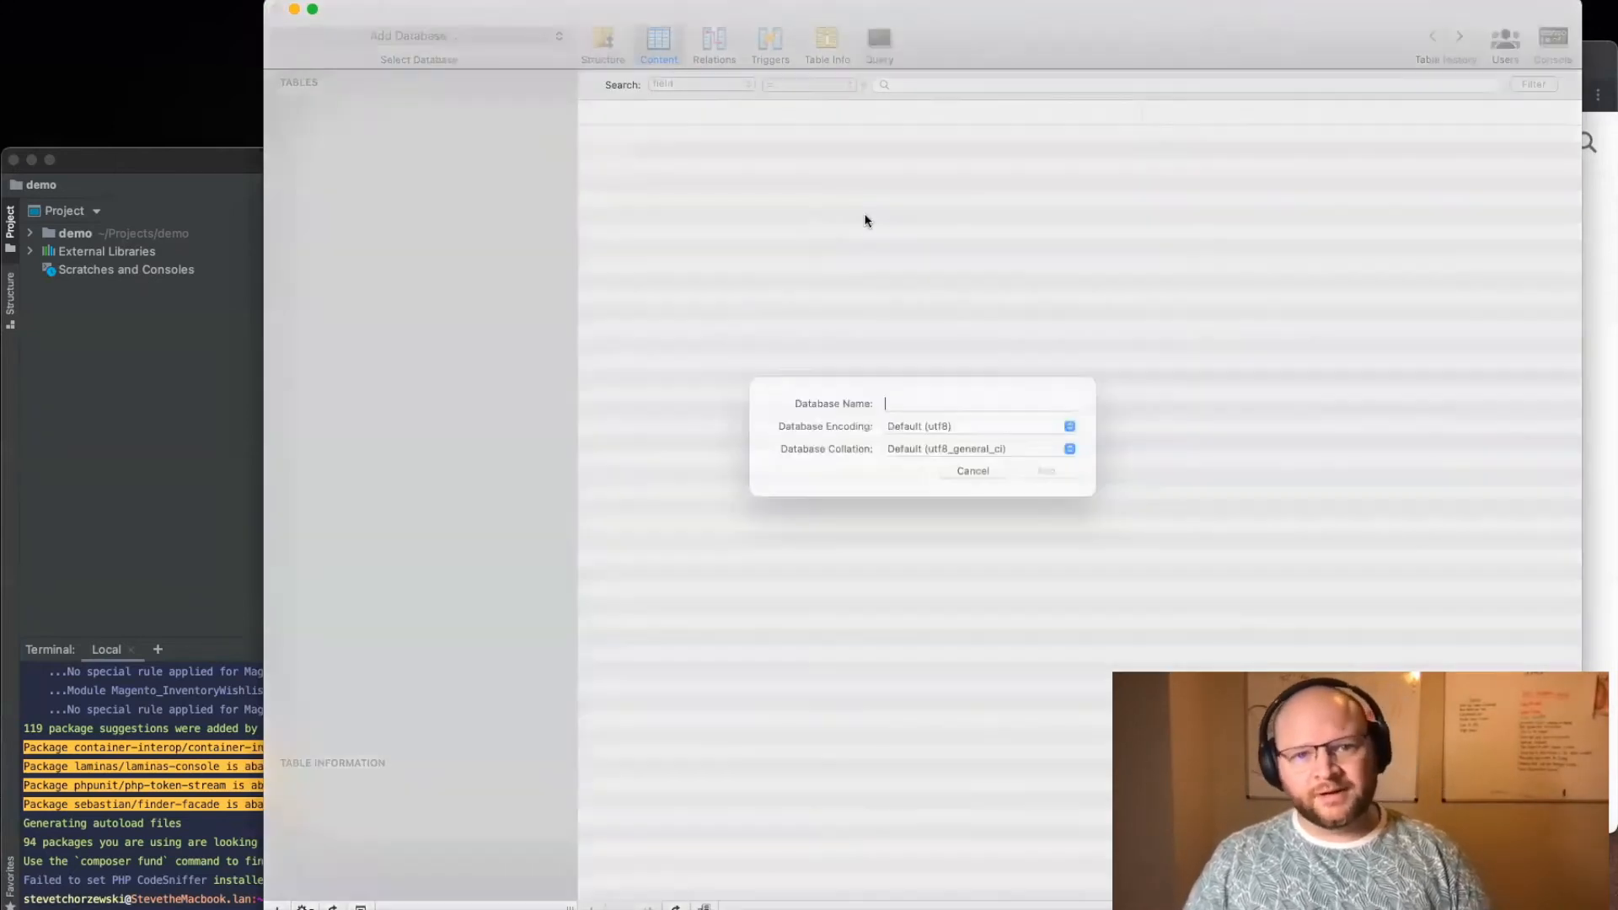
type("demo")
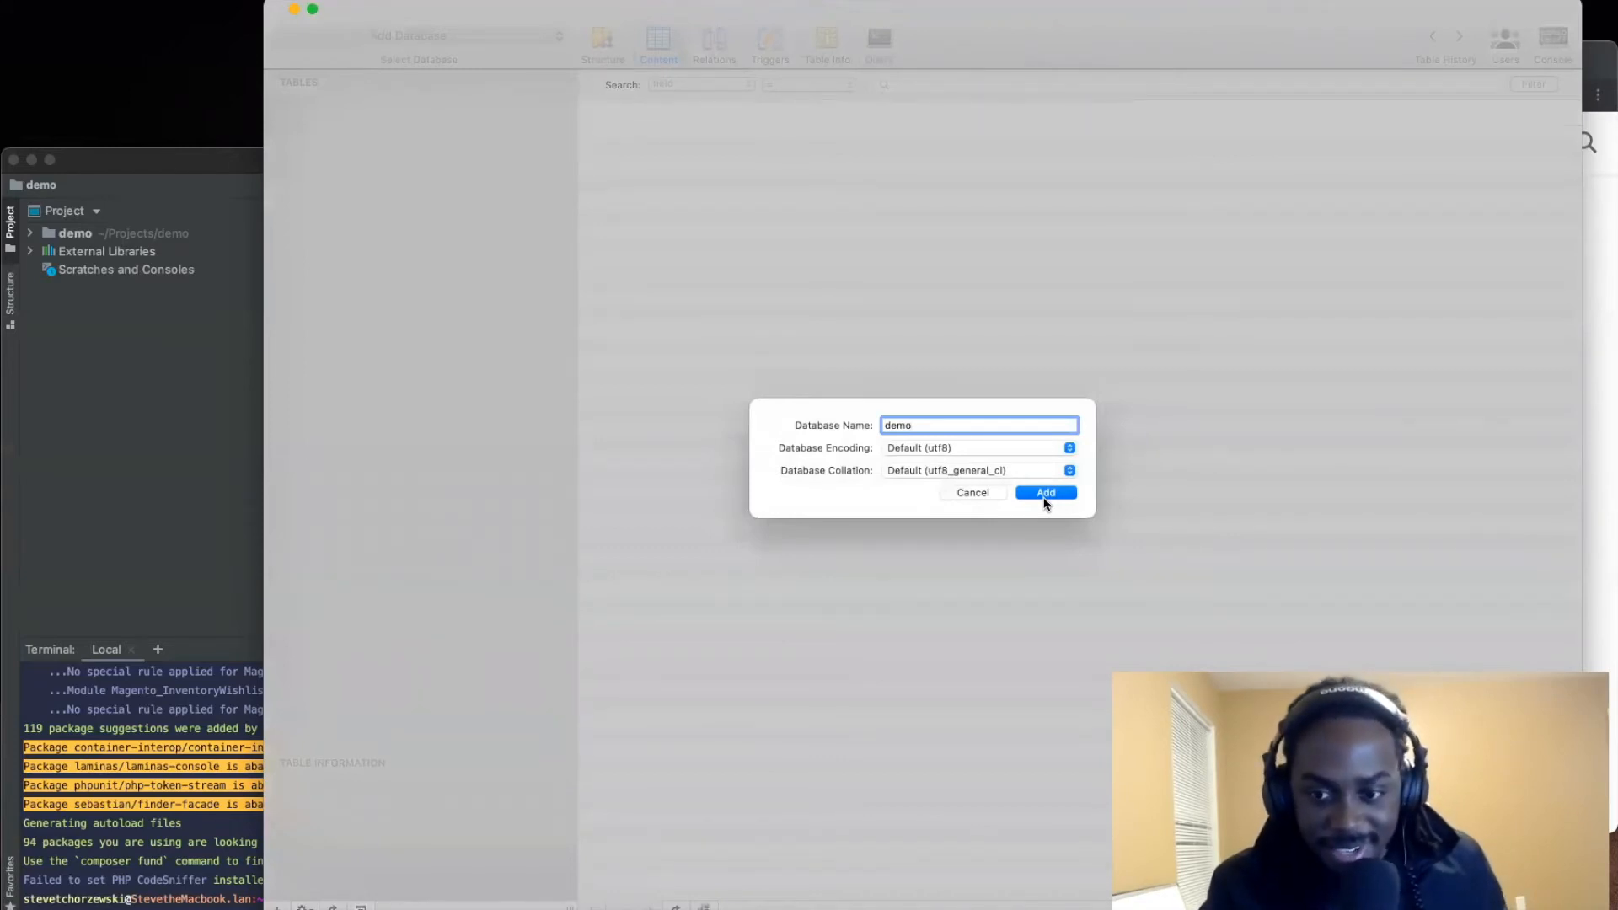
left_click(970, 494)
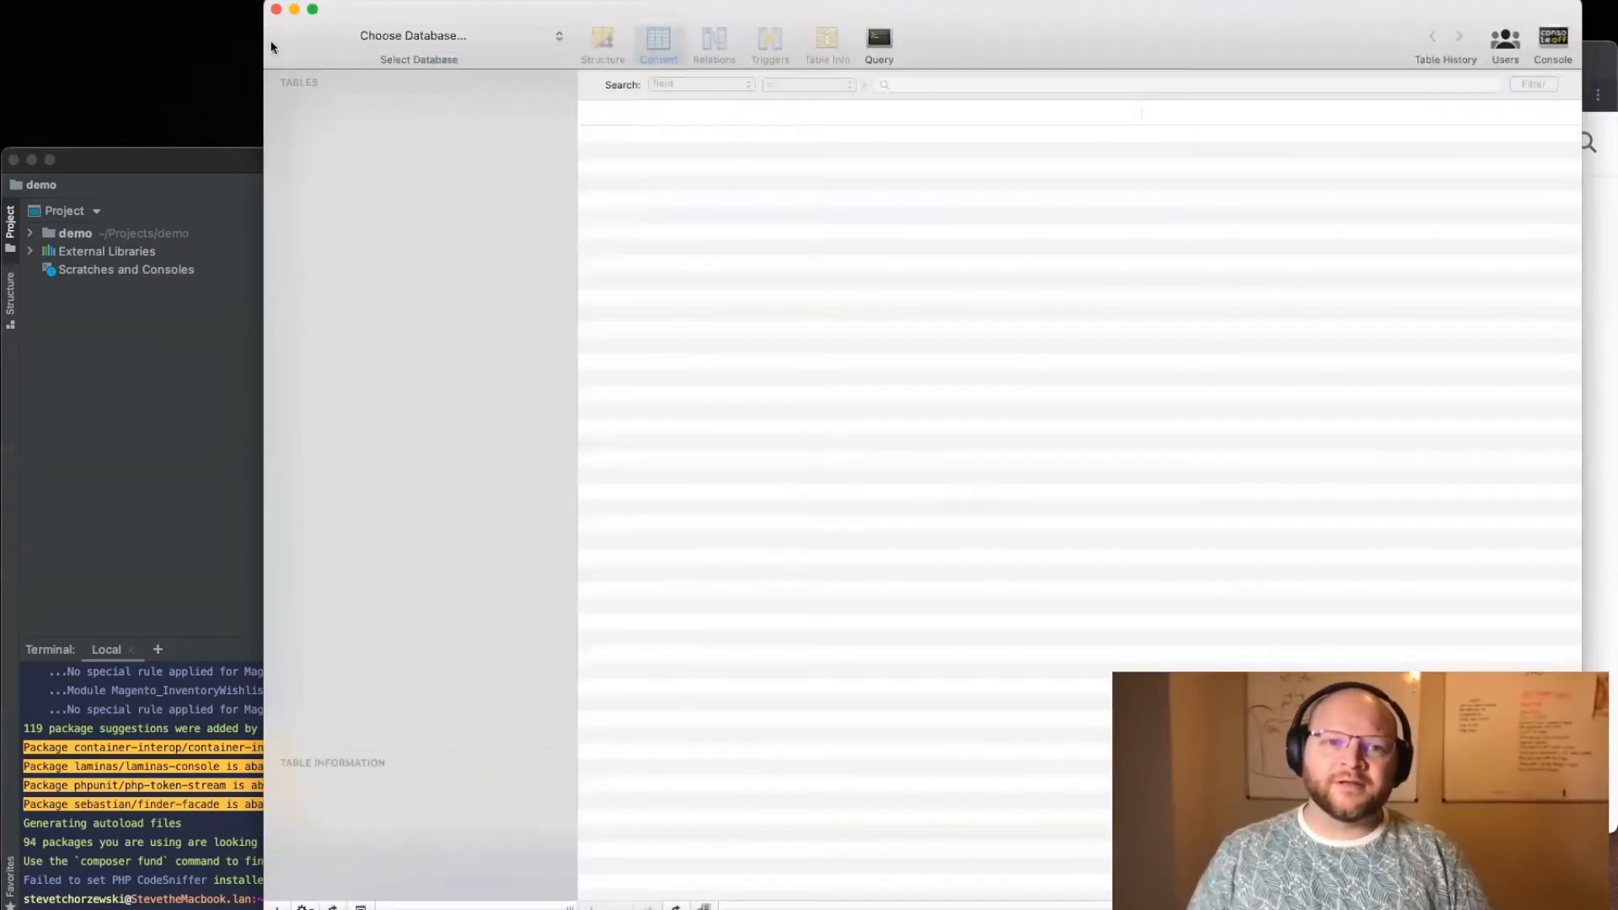
Step: Minimize the database client window and move the demo project window up the desktop so its whole terminal shows
left_click(172, 168)
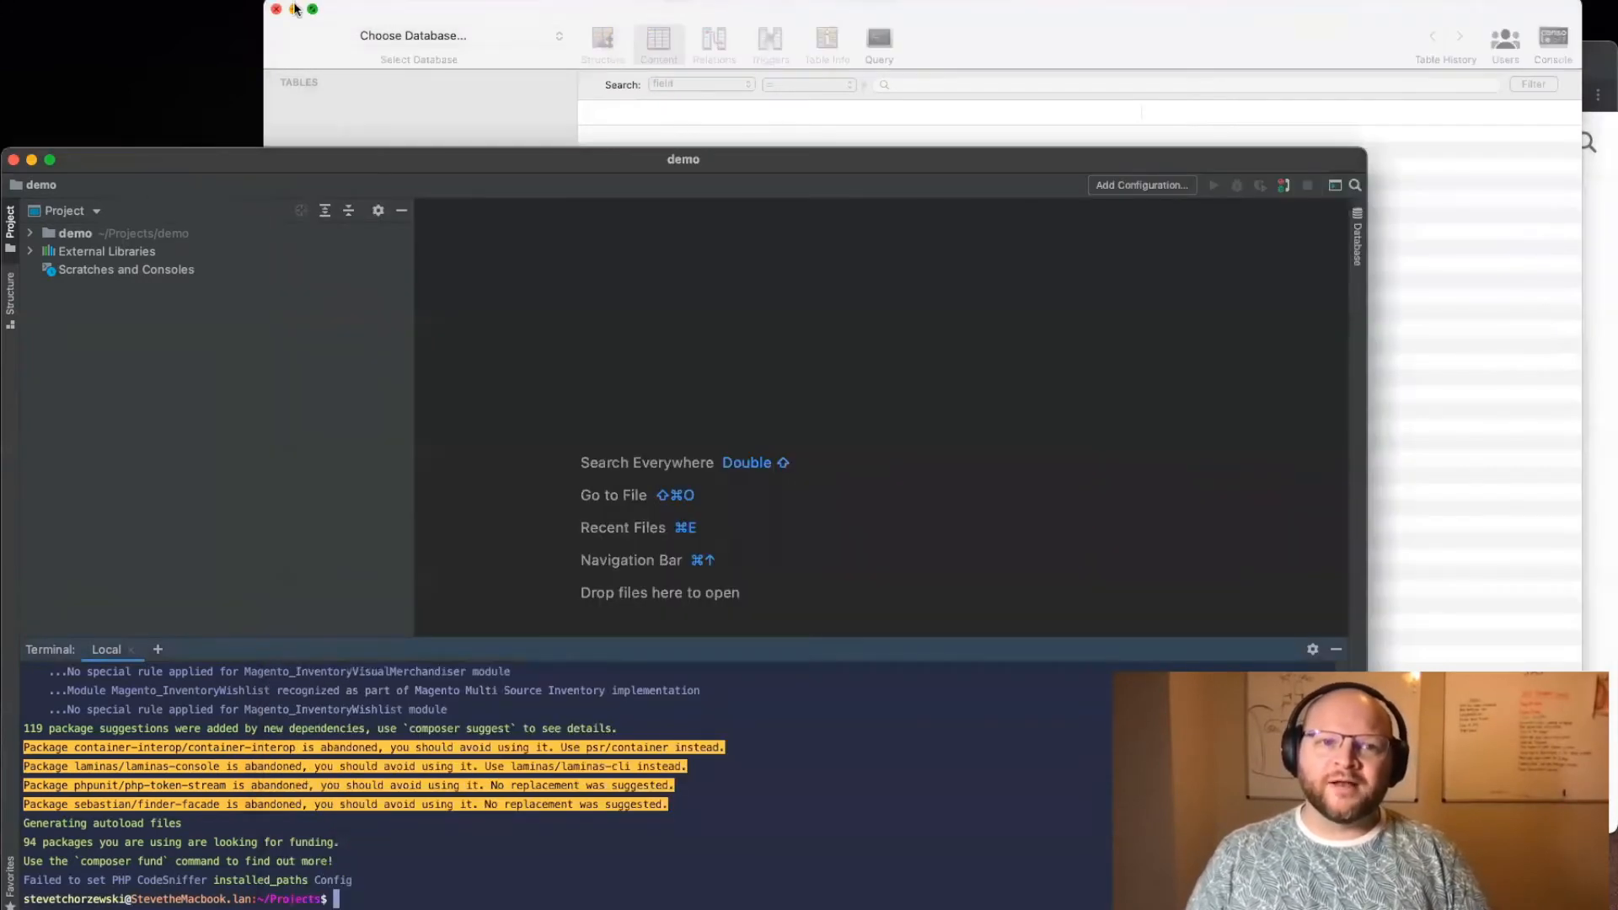
left_click(295, 9)
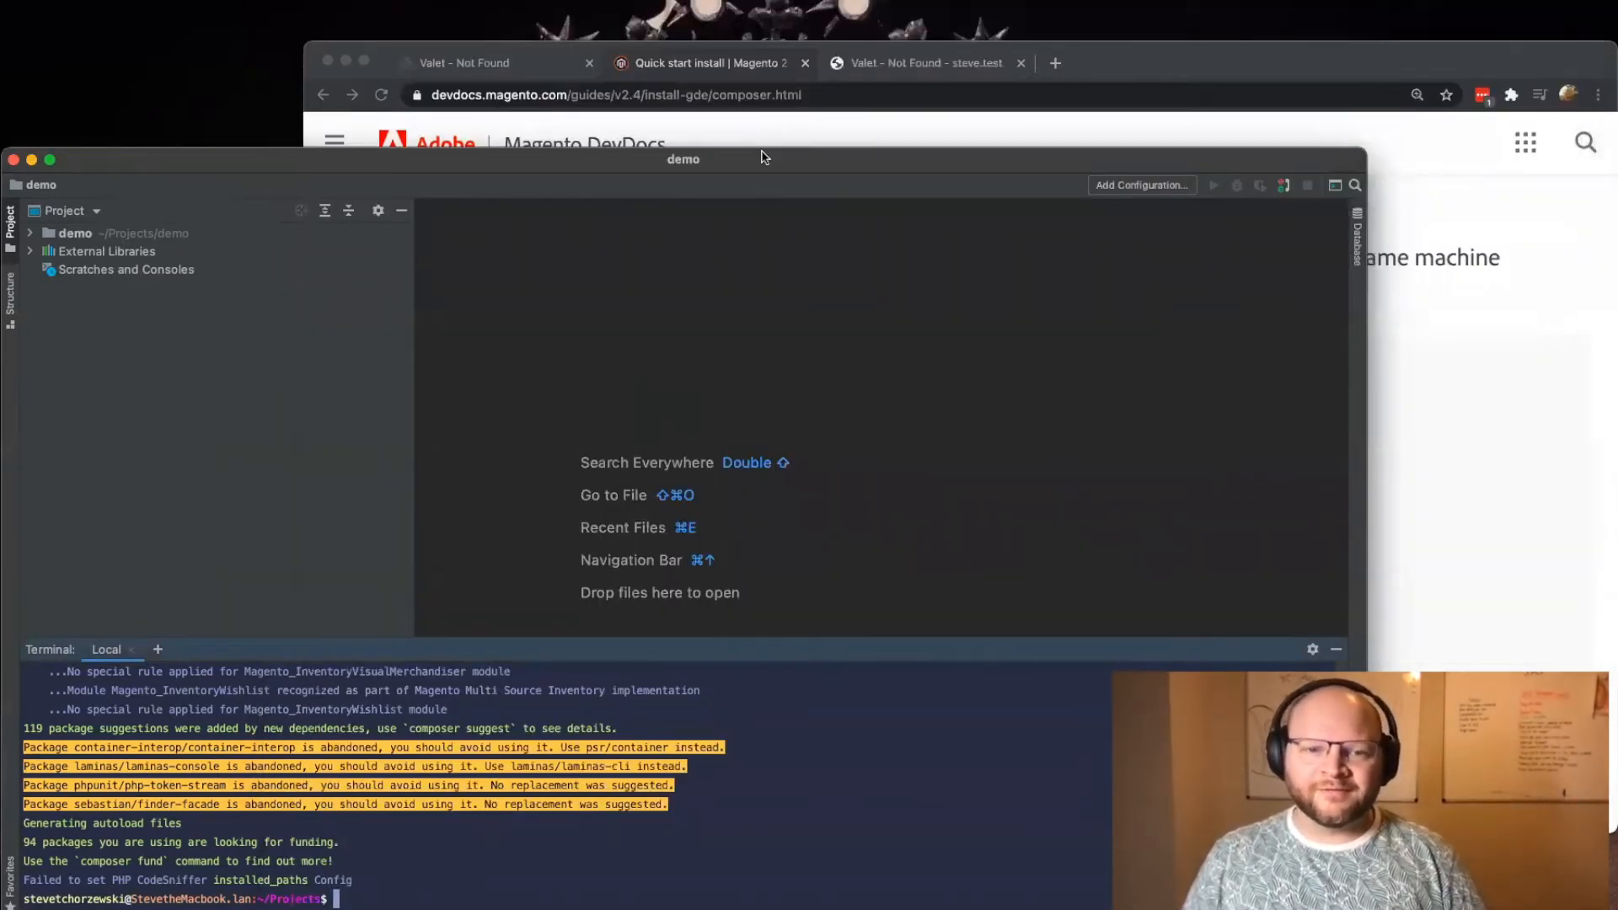
left_click_drag(761, 158, 764, 2)
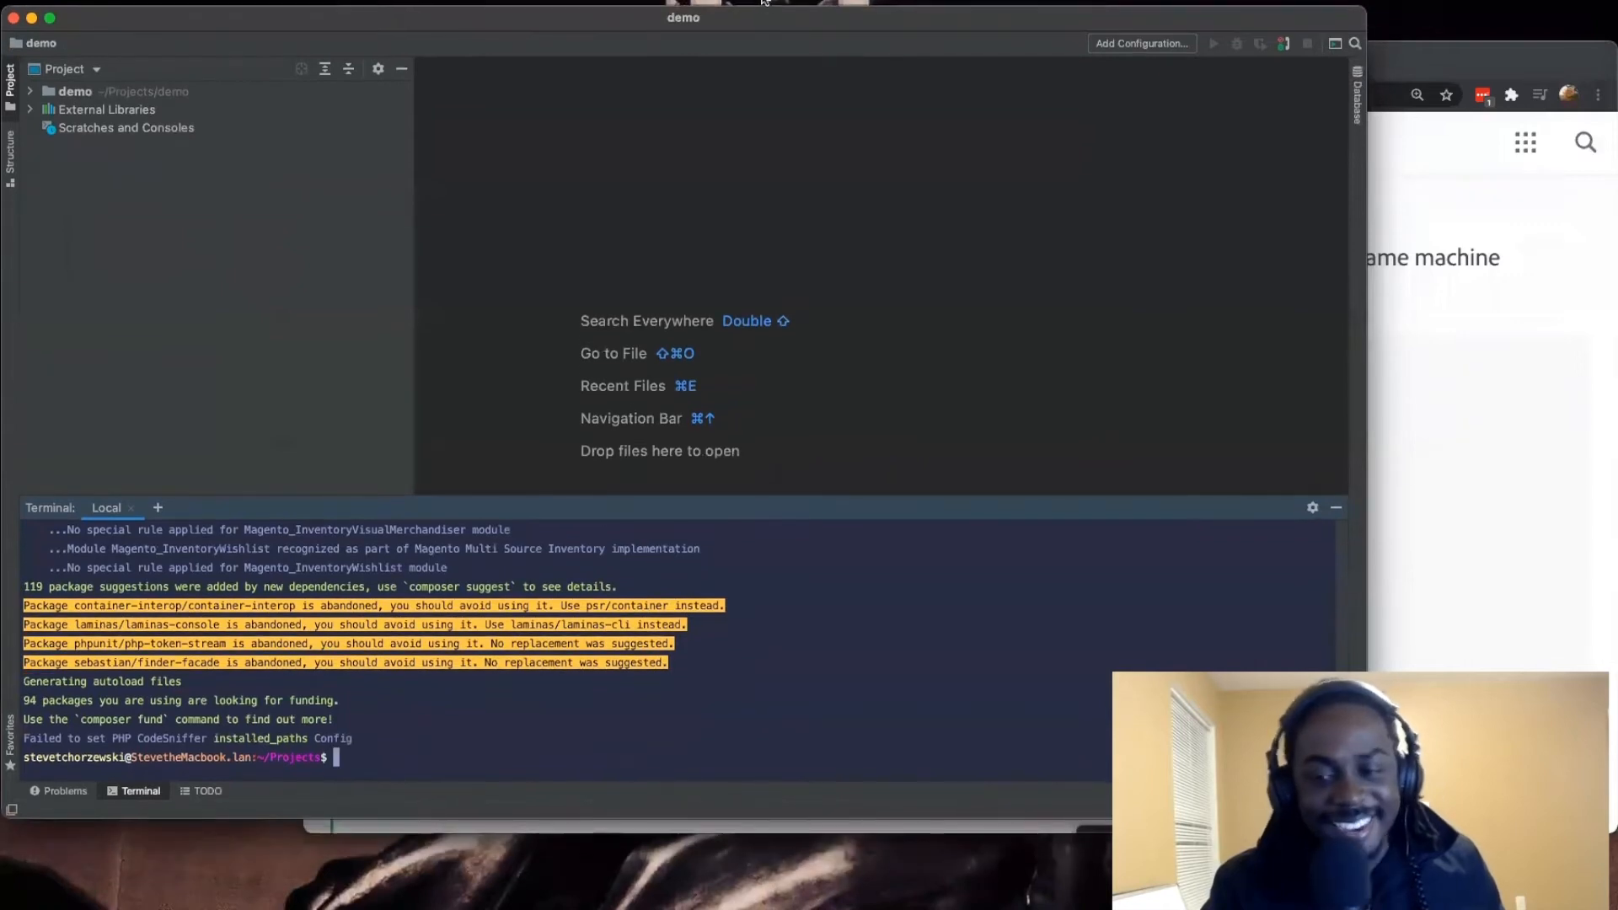
Step: Copy the complete bin/magento setup:install example command from the DevDocs page and open TextMate
left_click(1474, 330)
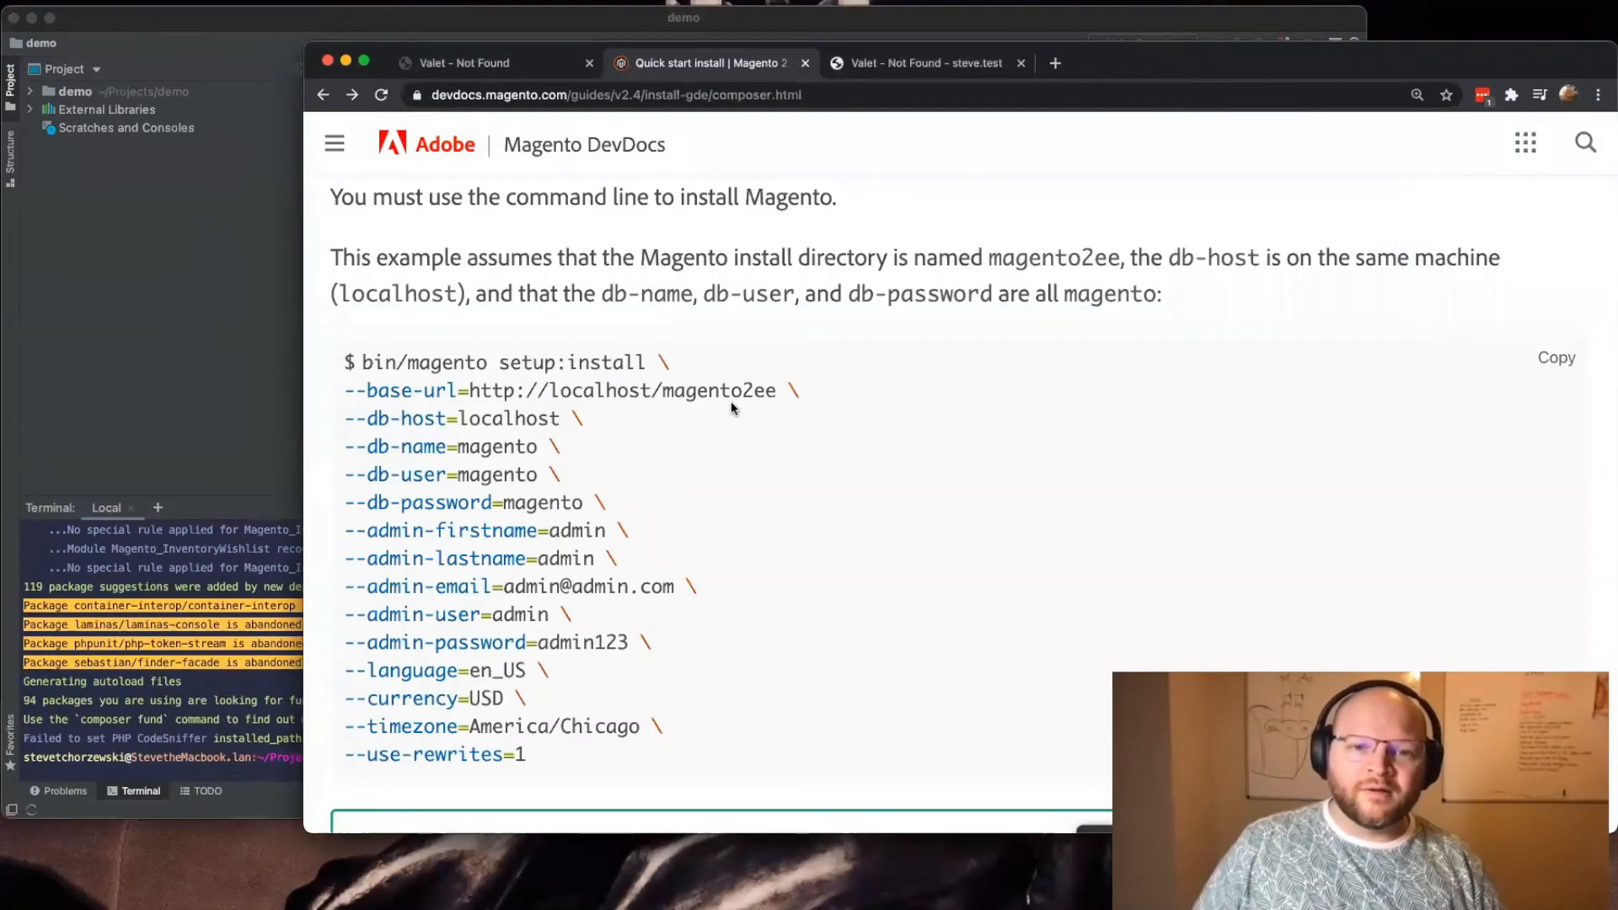
left_click_drag(362, 362, 726, 762)
key("super+c")
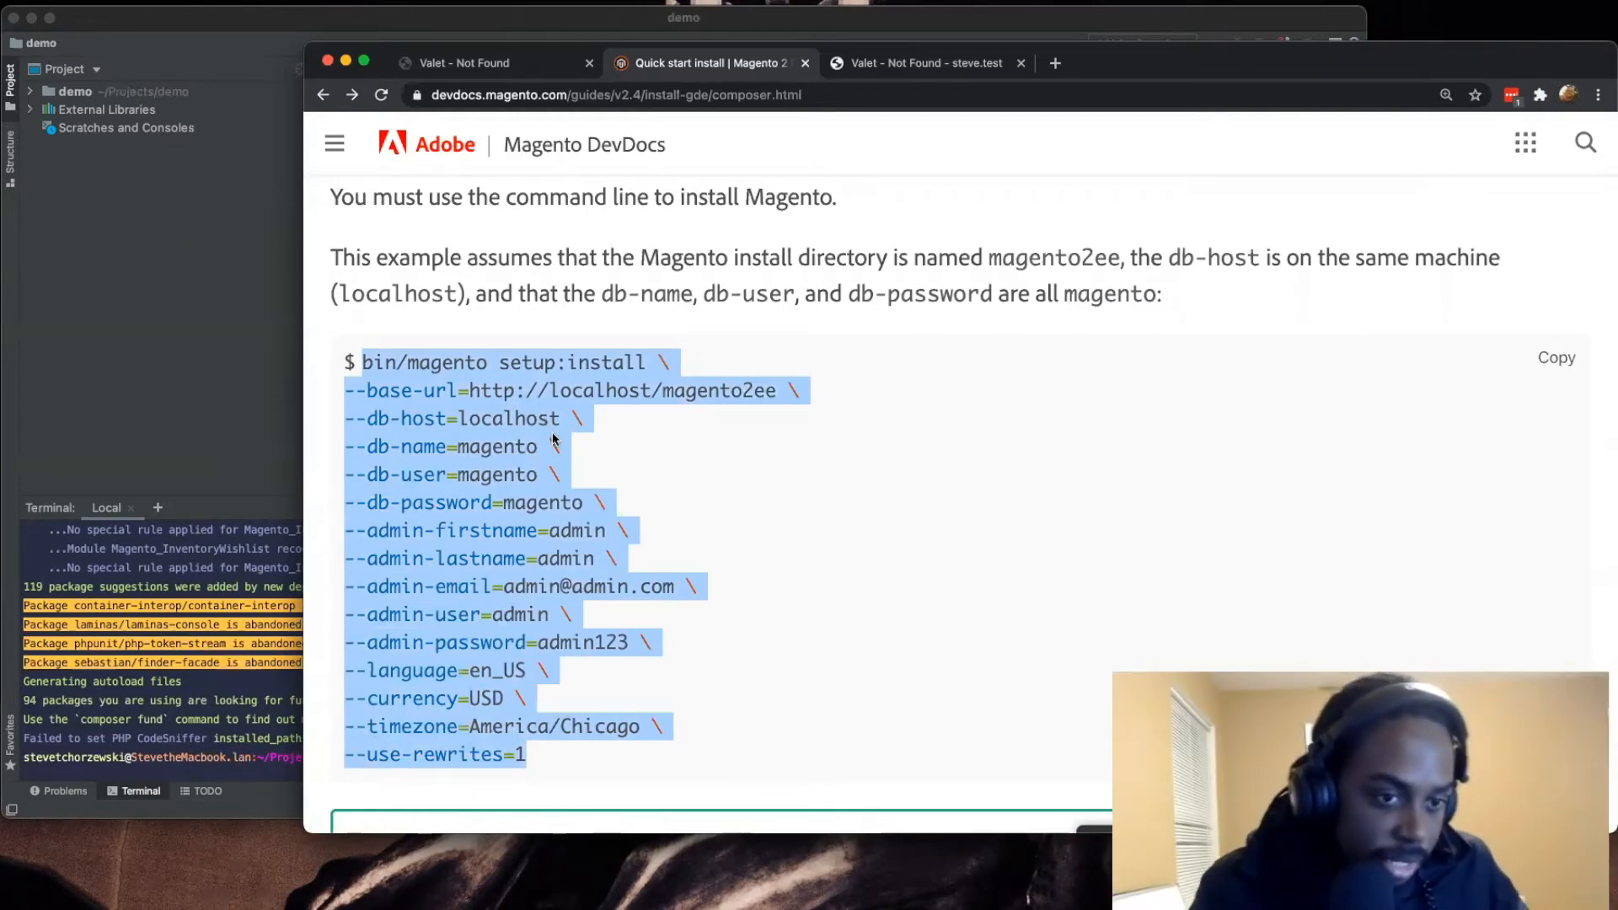
right_click(623, 900)
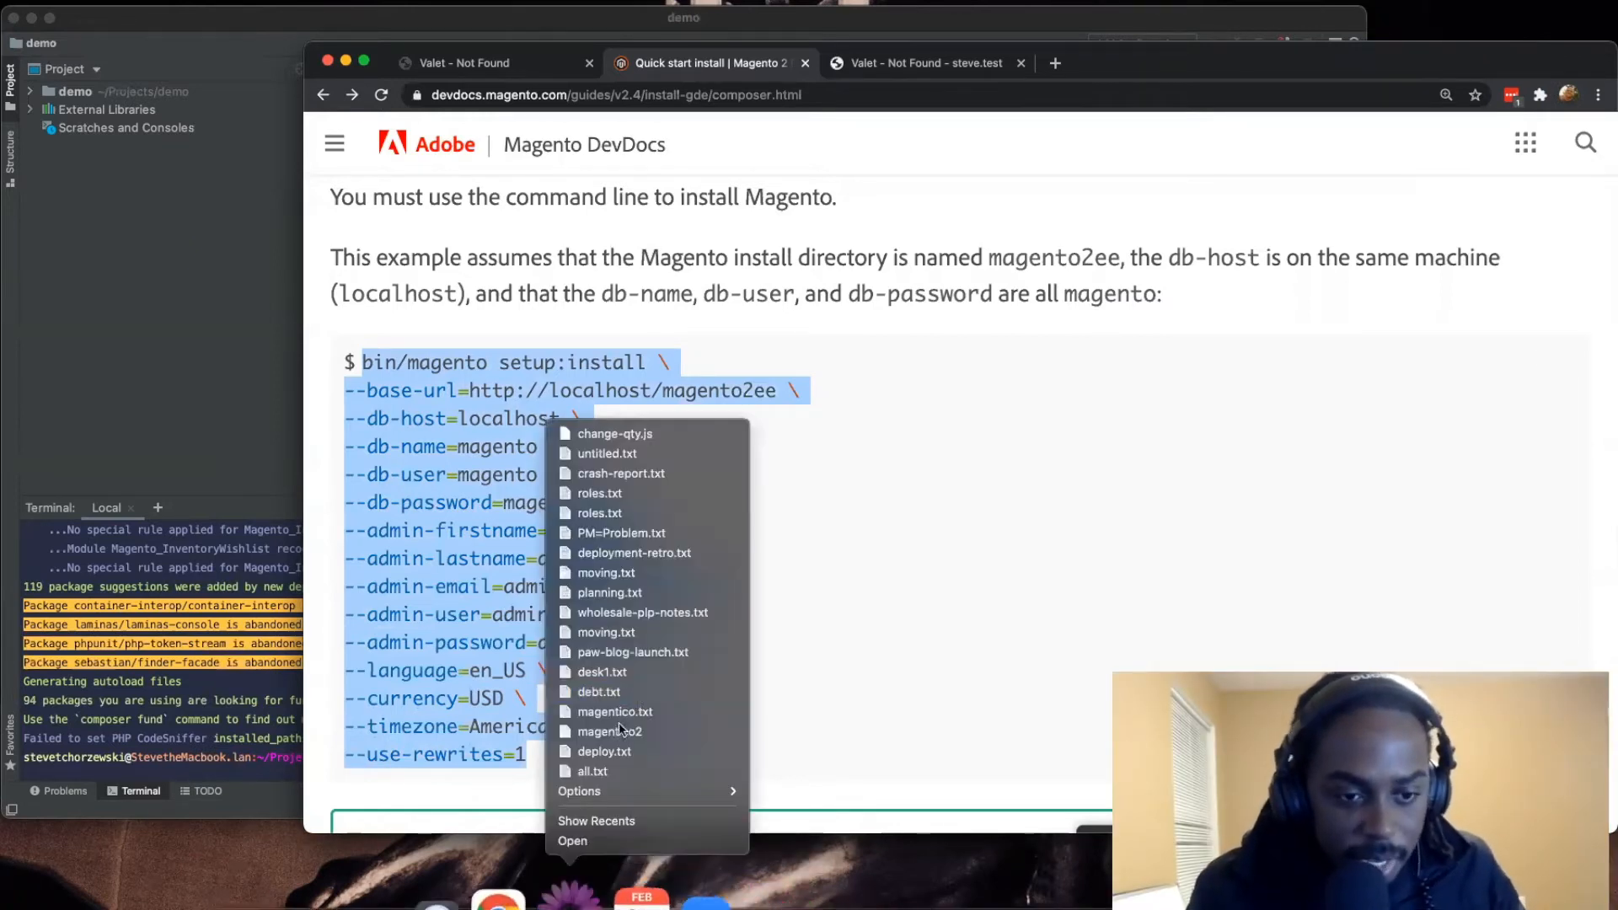
left_click(638, 843)
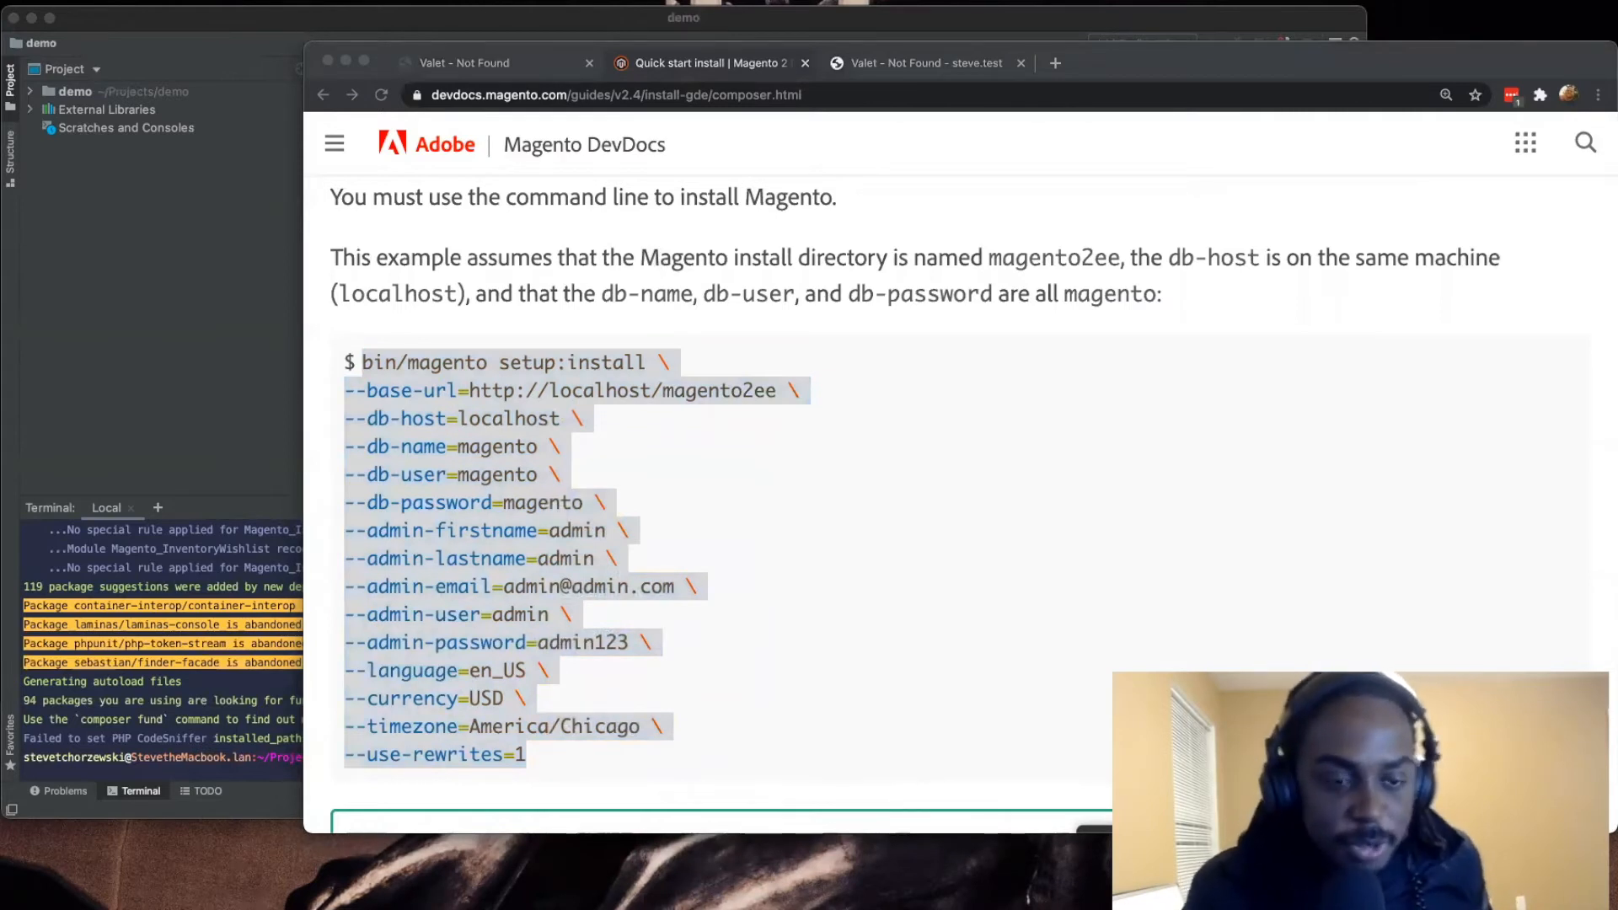
Step: Force quit TextMate
left_click(584, 890)
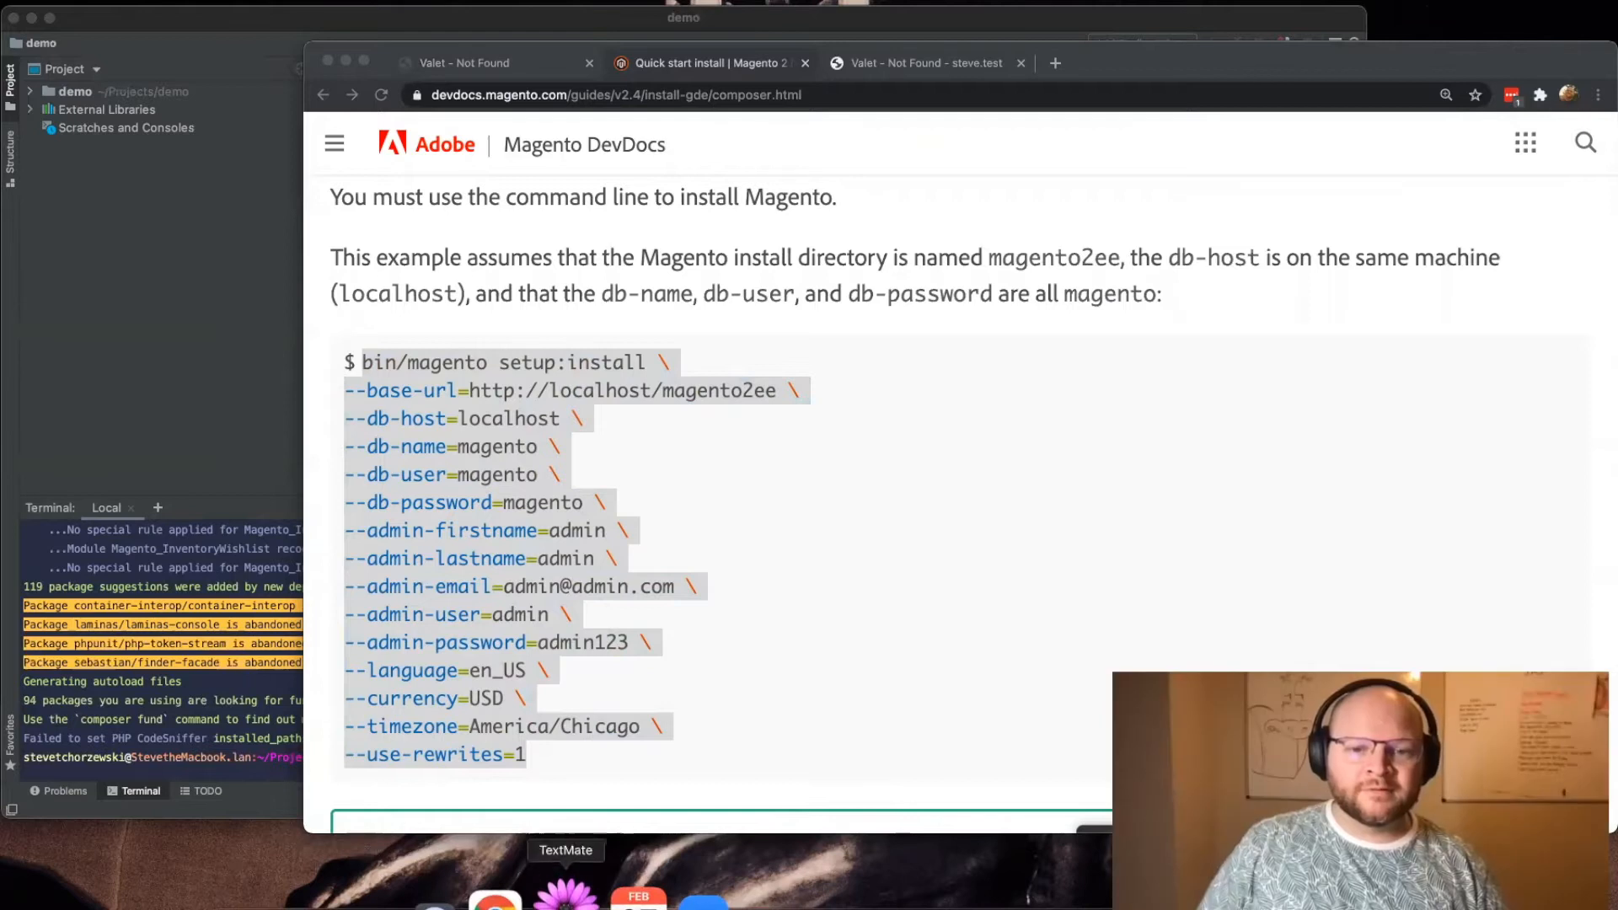
right_click(567, 890)
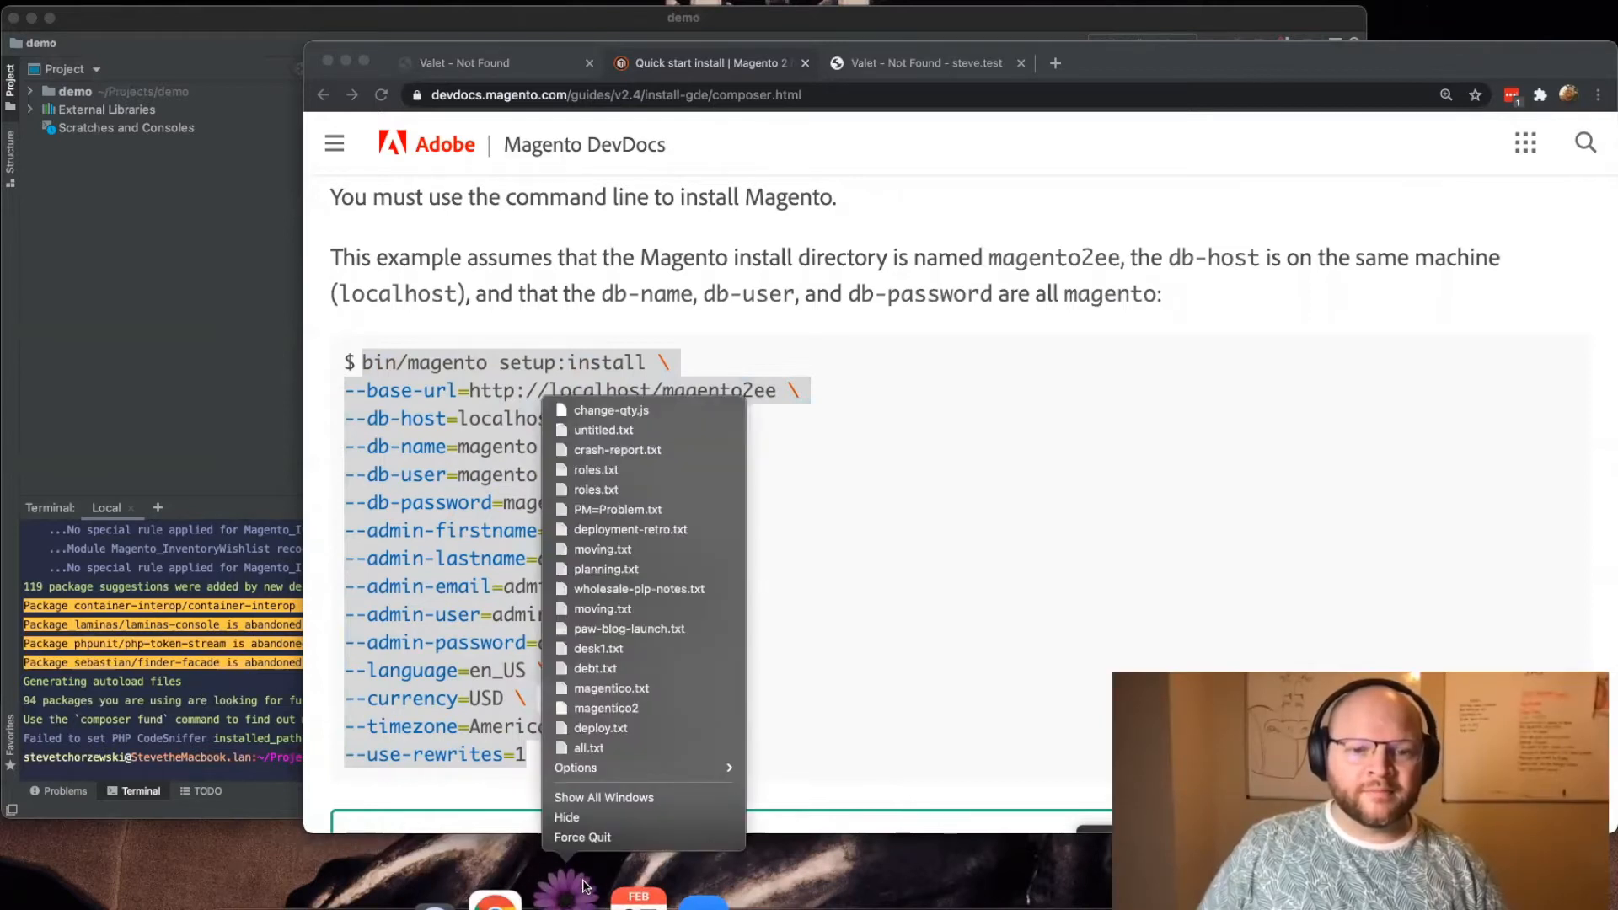
left_click(598, 839)
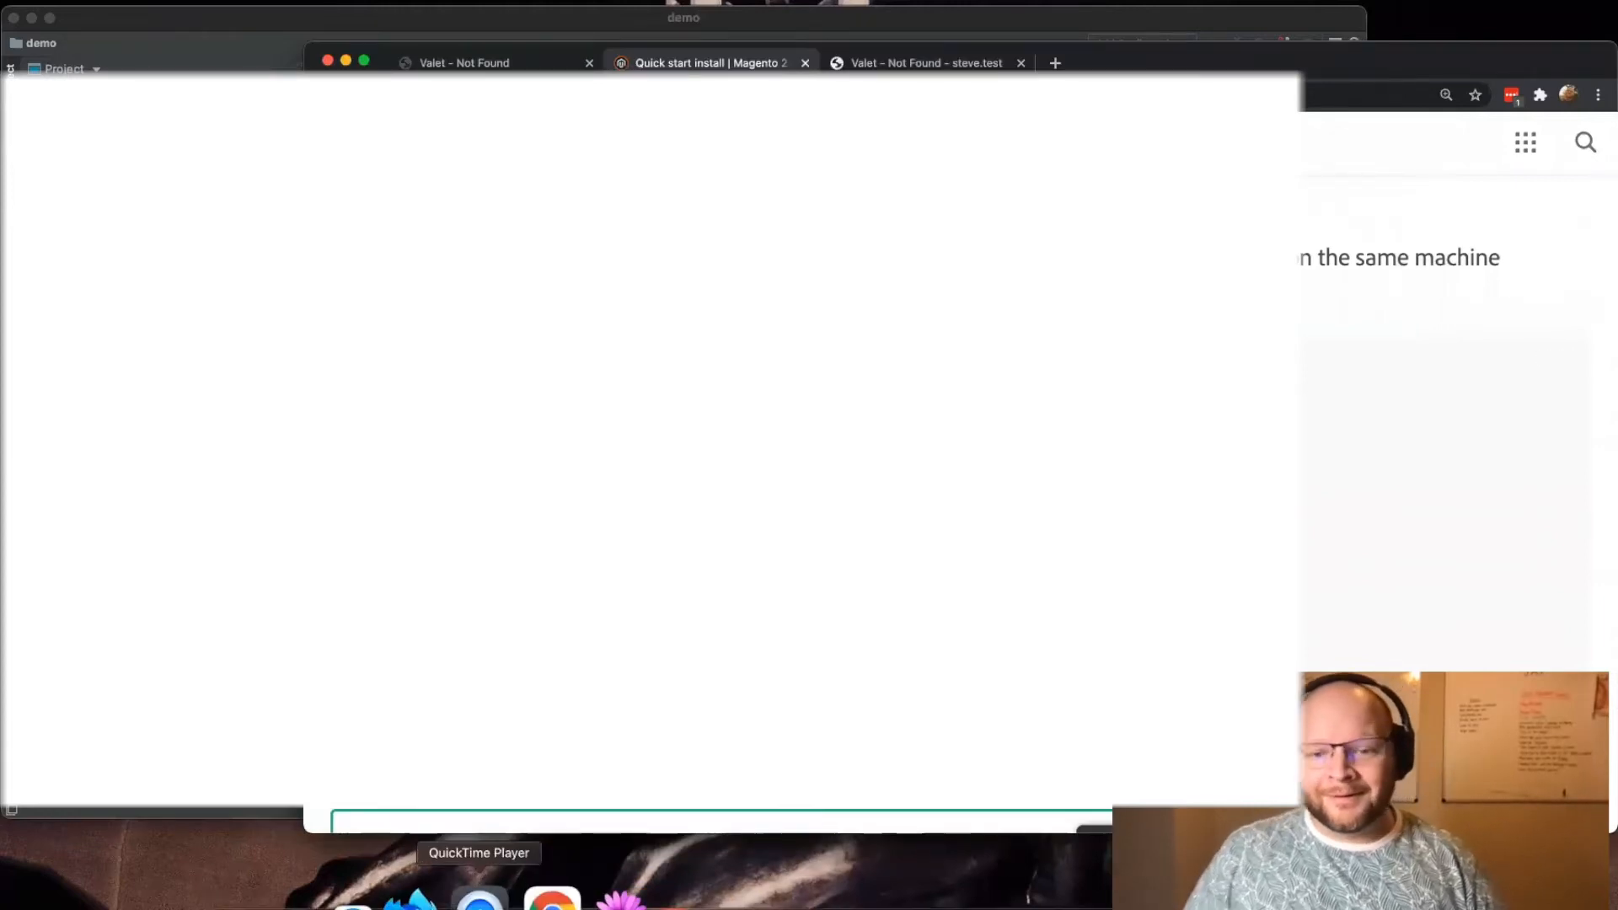
Step: Relaunch TextMate and paste the copied bin/magento setup:install command into a new document
left_click(572, 893)
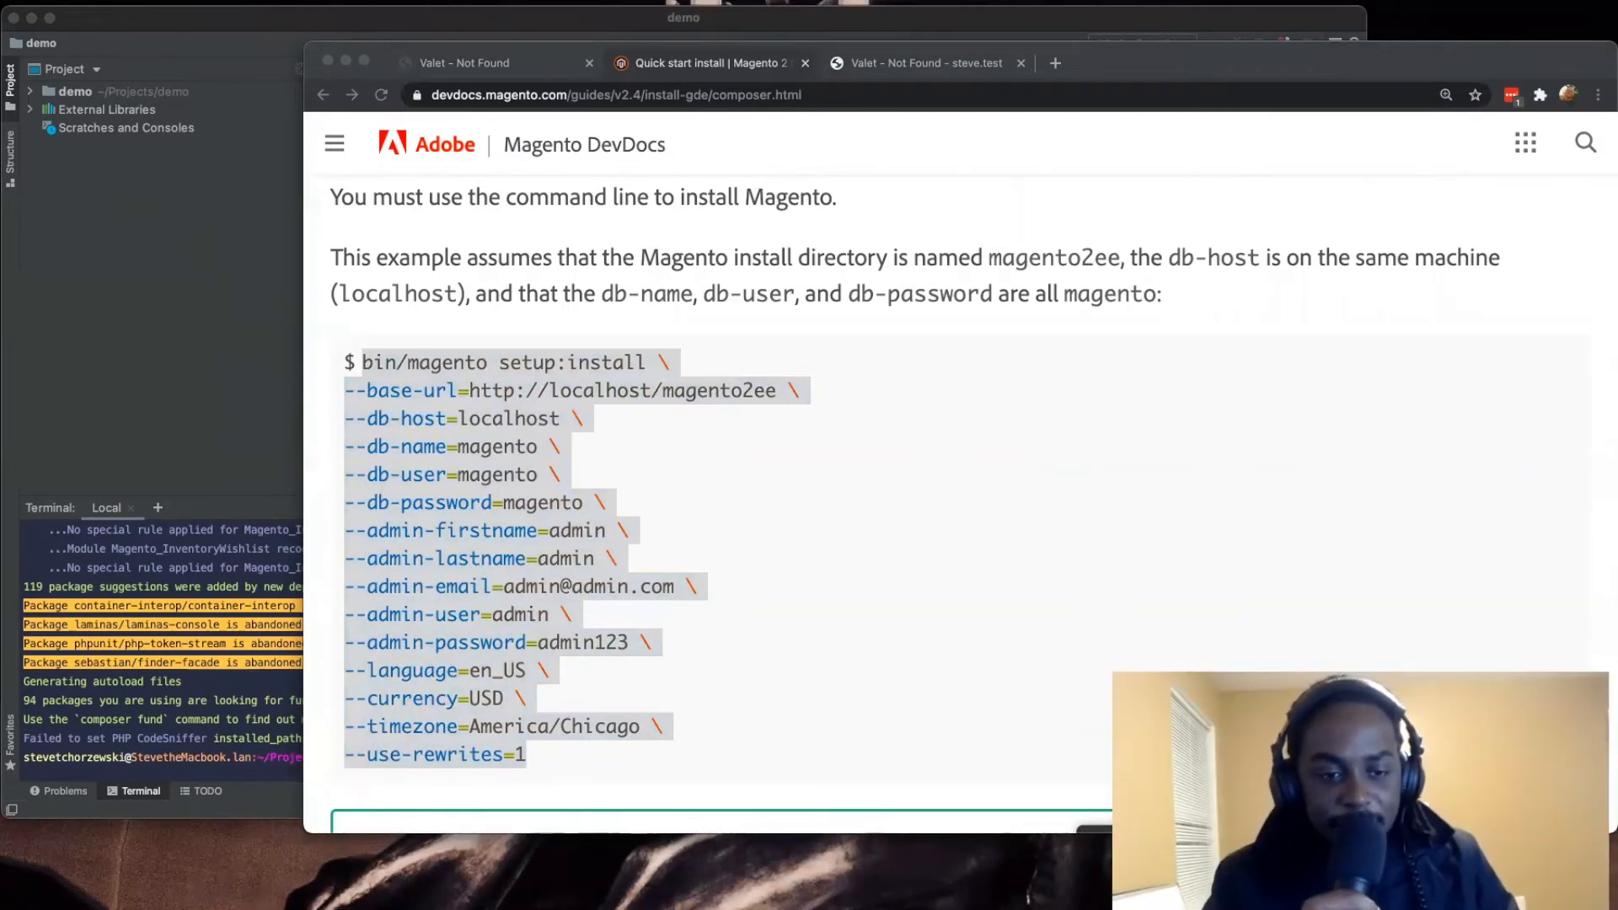
key("super+n")
key("super+v")
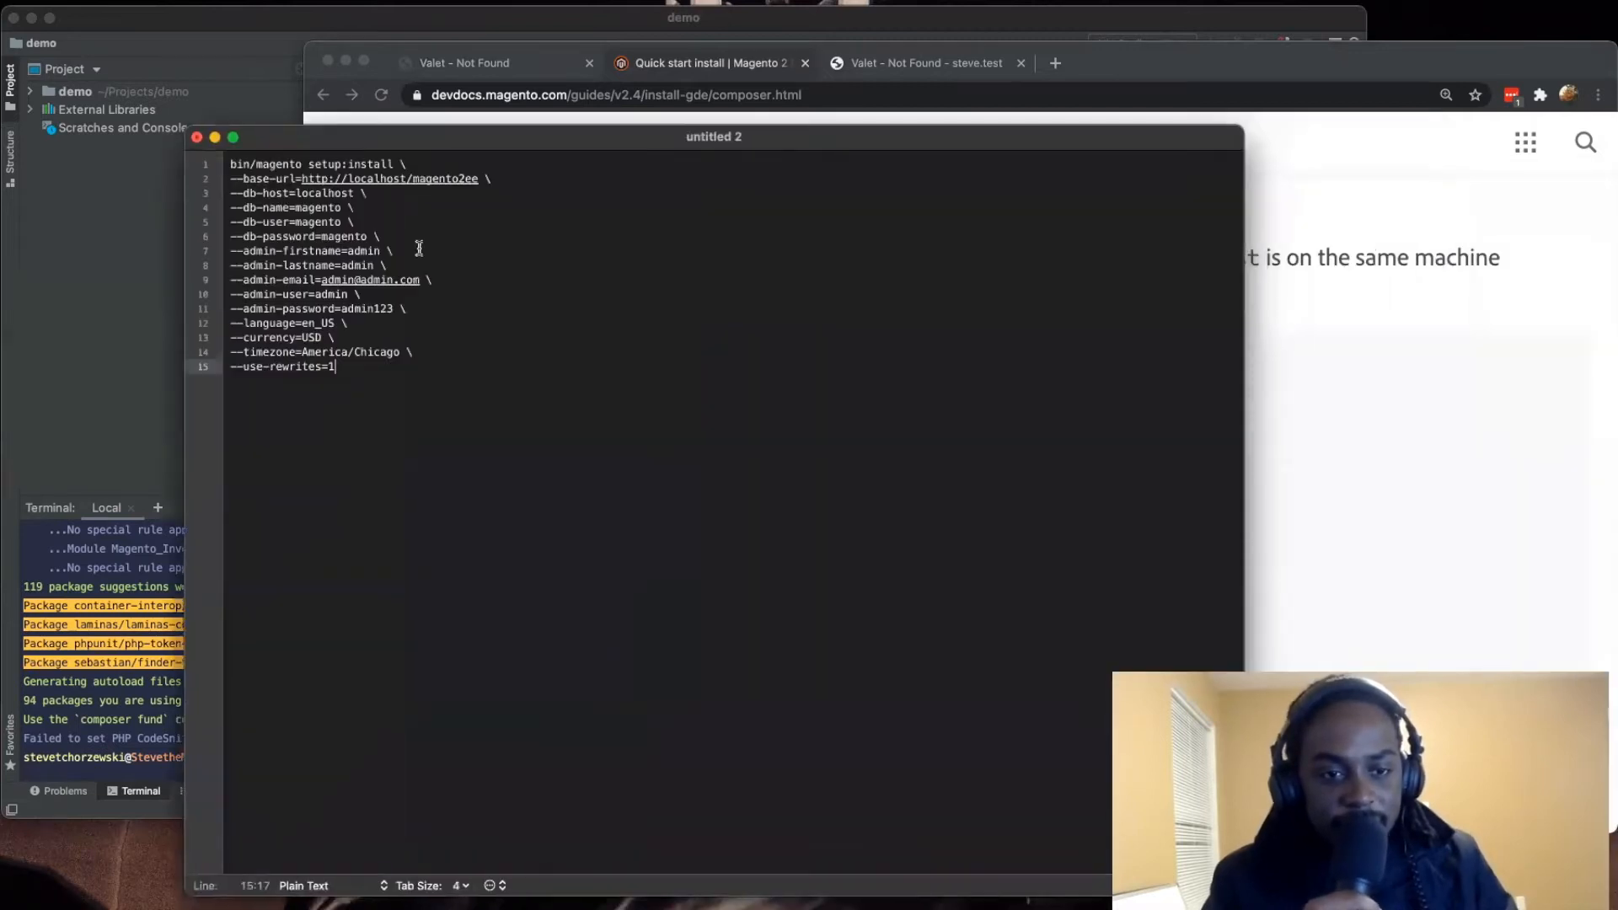
Step: Discard the untitled TextMate document and paste the copied bin/magento setup:install command into a Sublime Text document instead
left_click(196, 136)
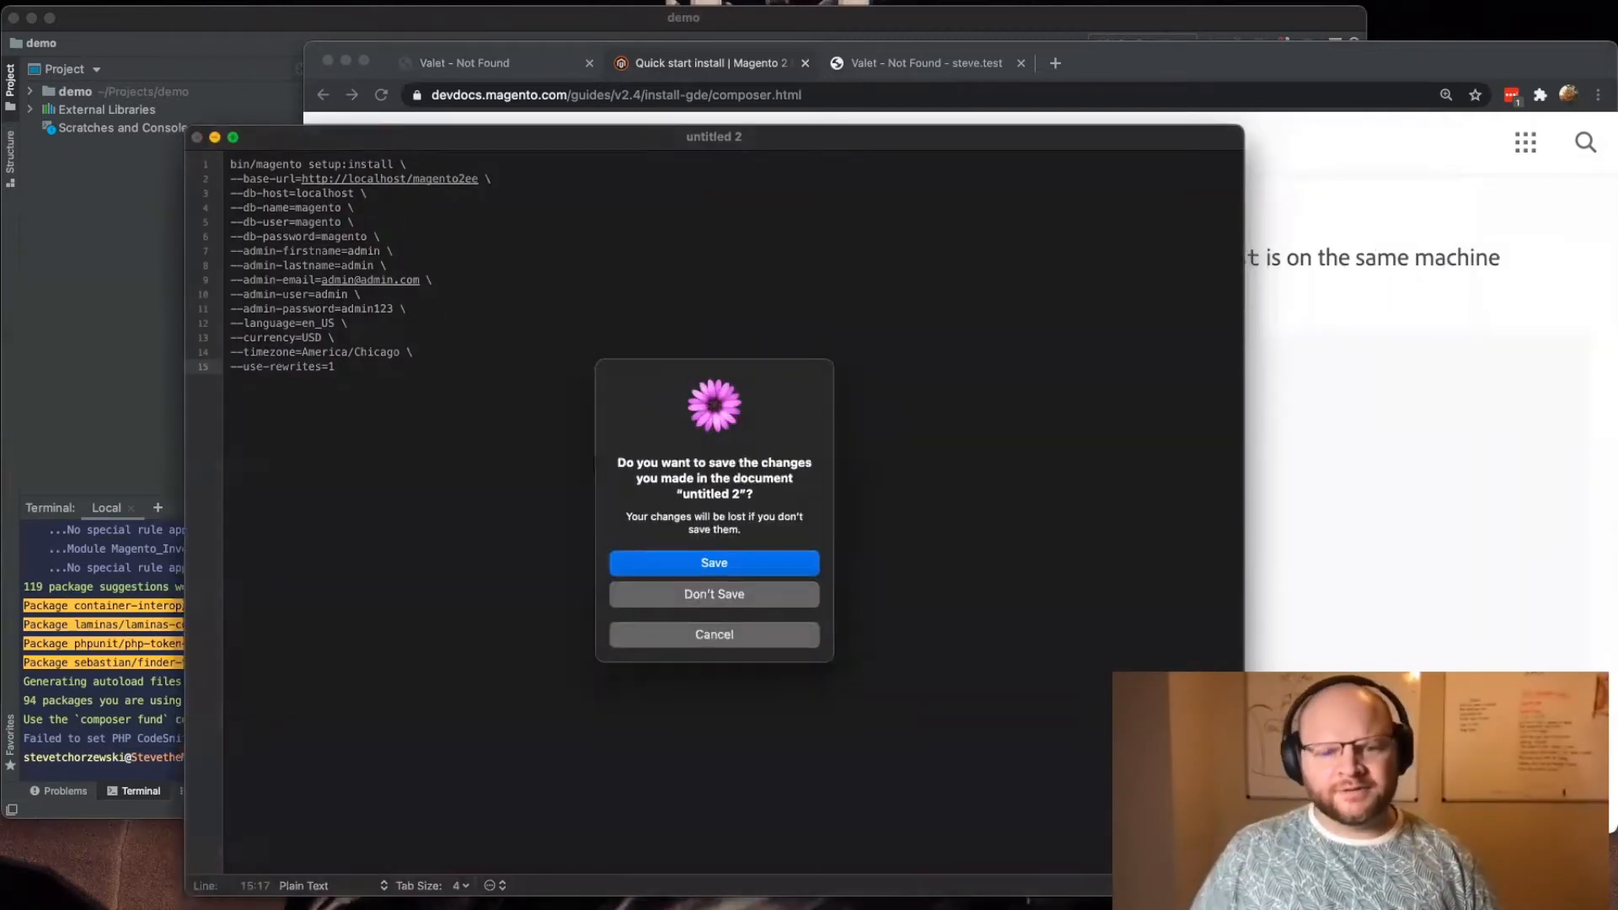
left_click(729, 592)
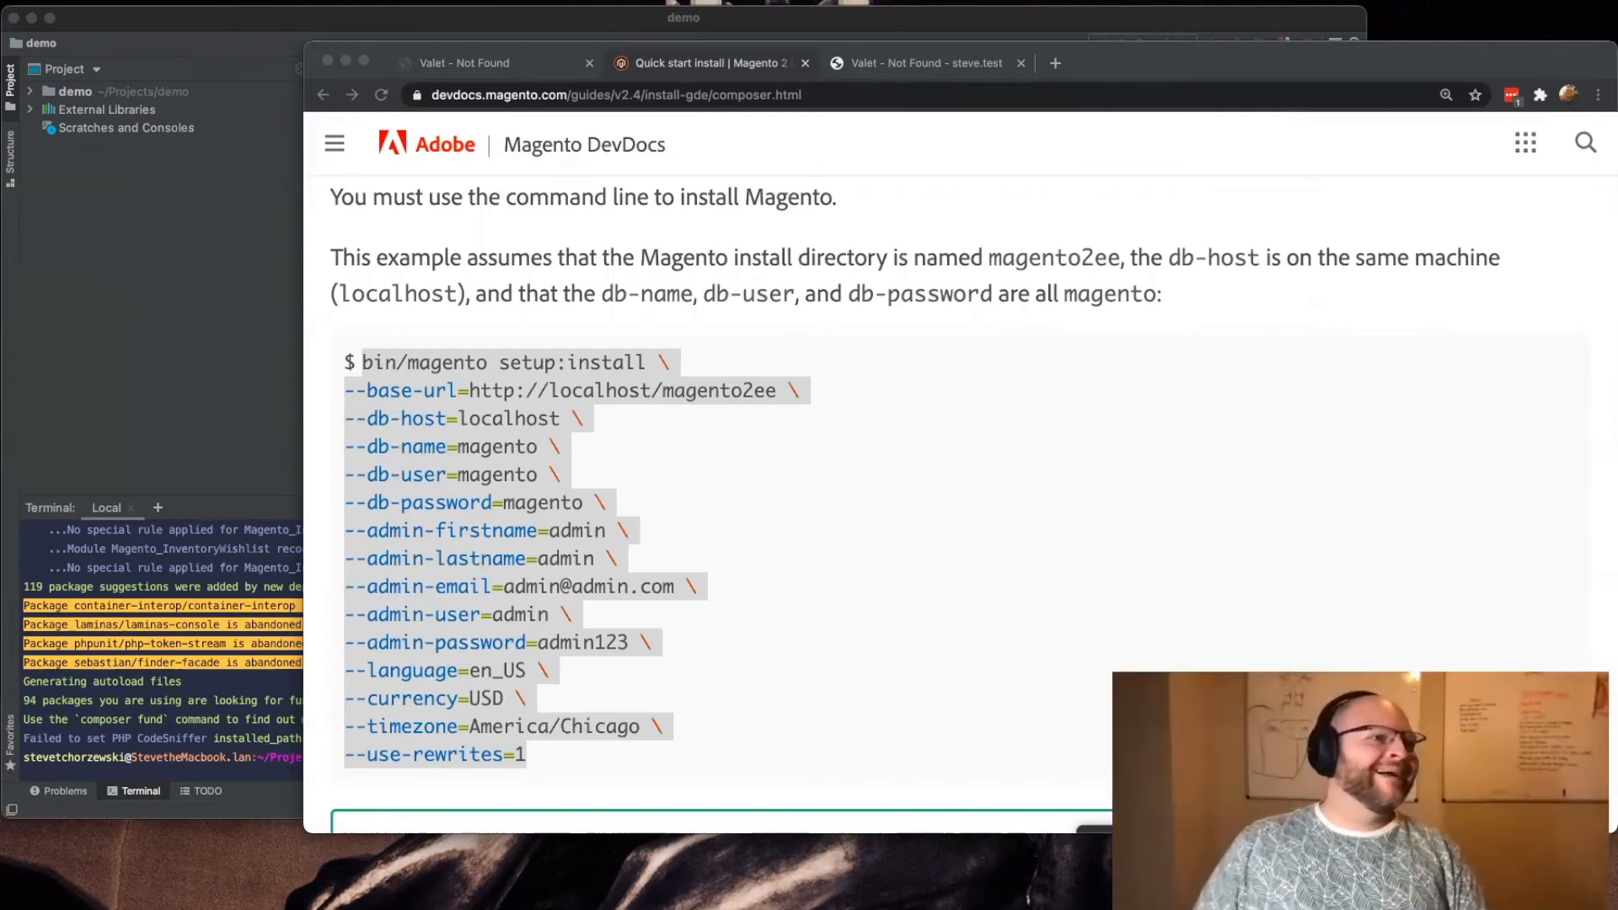
key("super+Tab")
key("super+v")
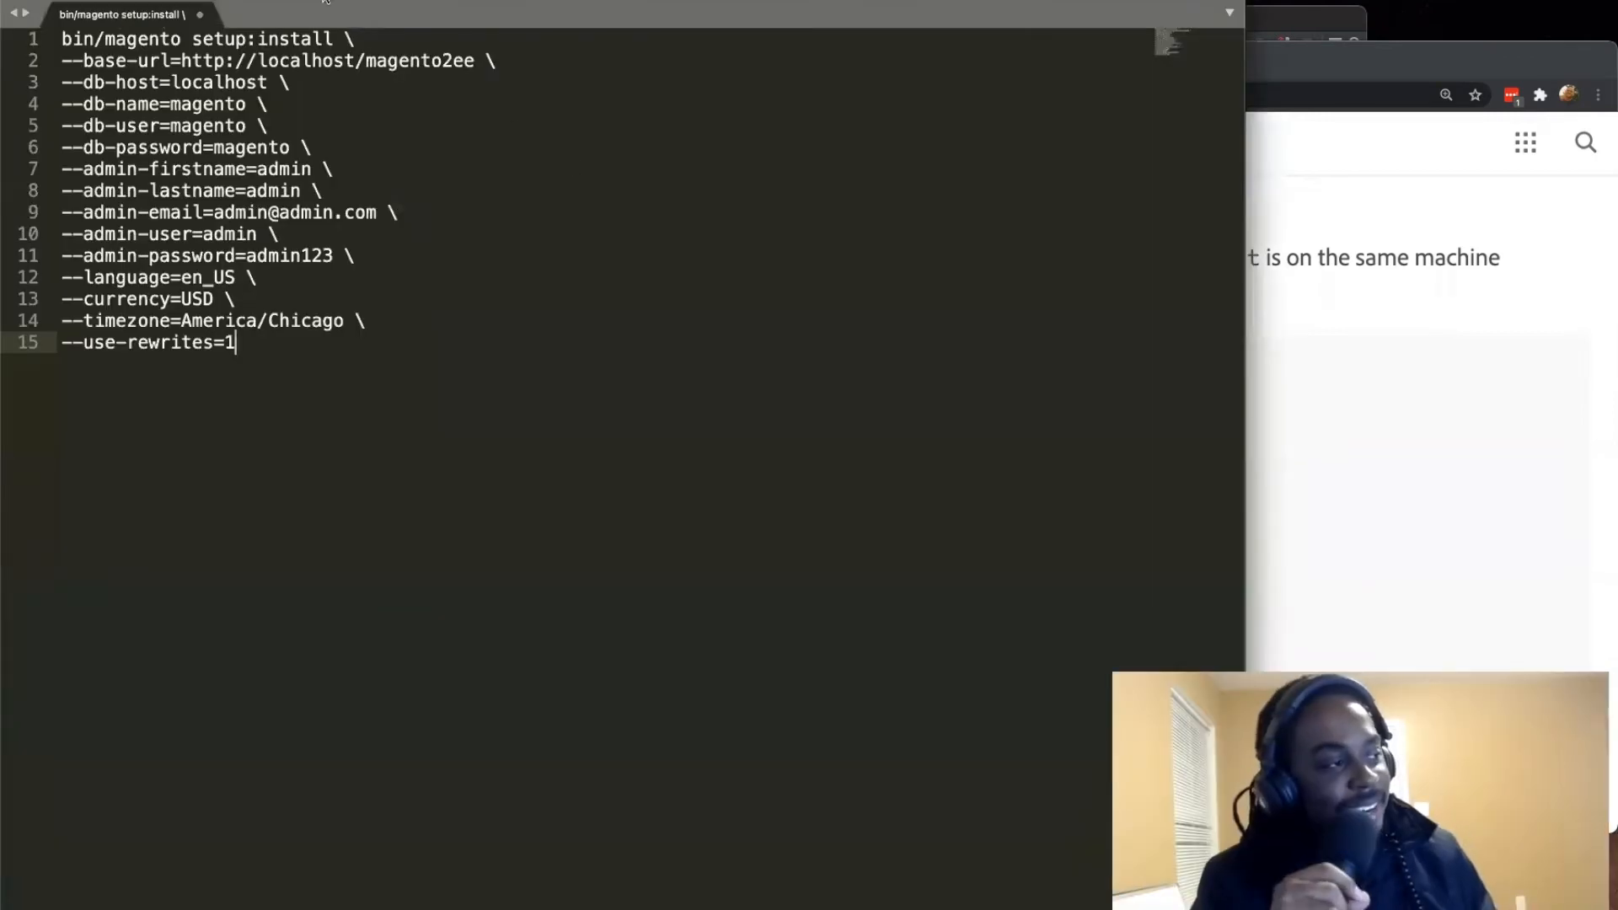
left_click(342, 38)
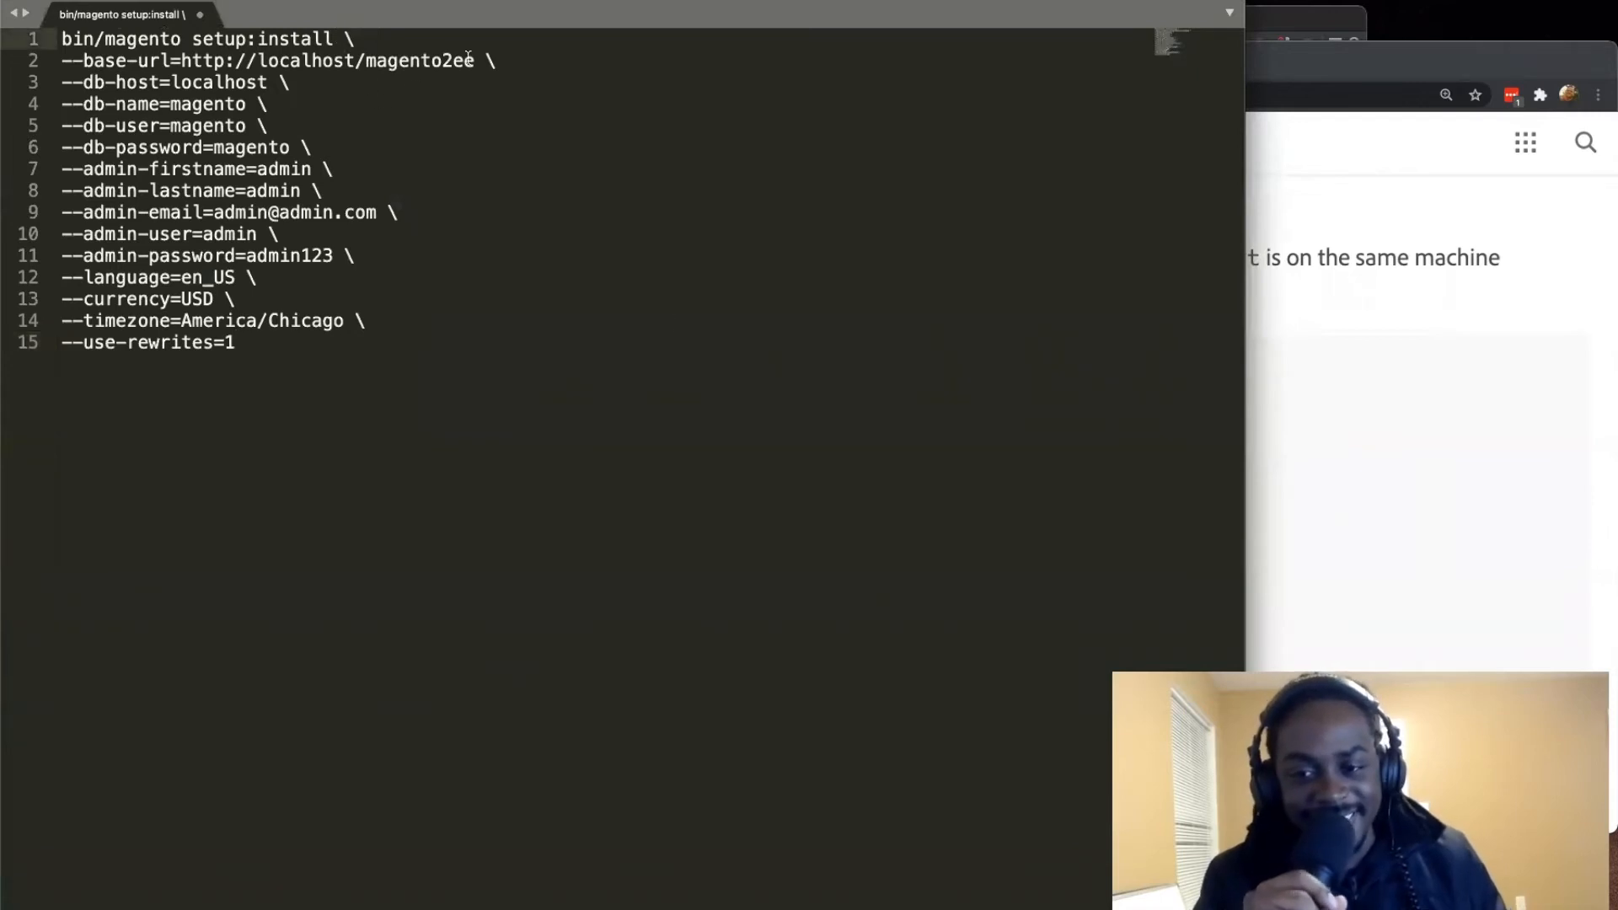
left_click_drag(477, 62, 257, 65)
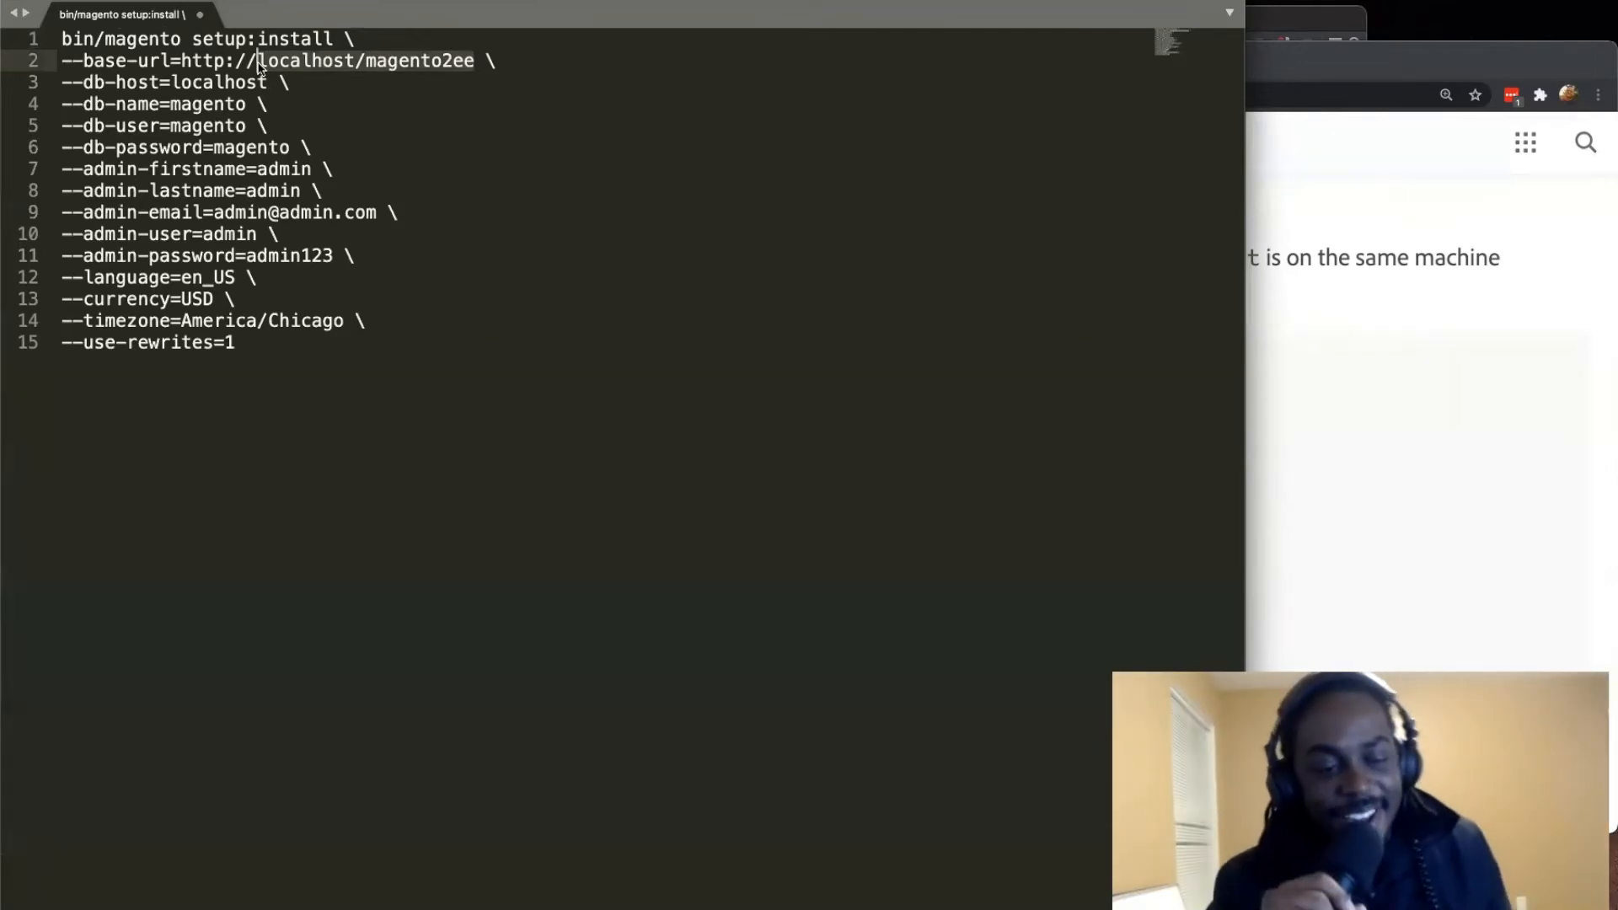
type("demo.test")
key("BackSpace")
key("BackSpace")
type("st")
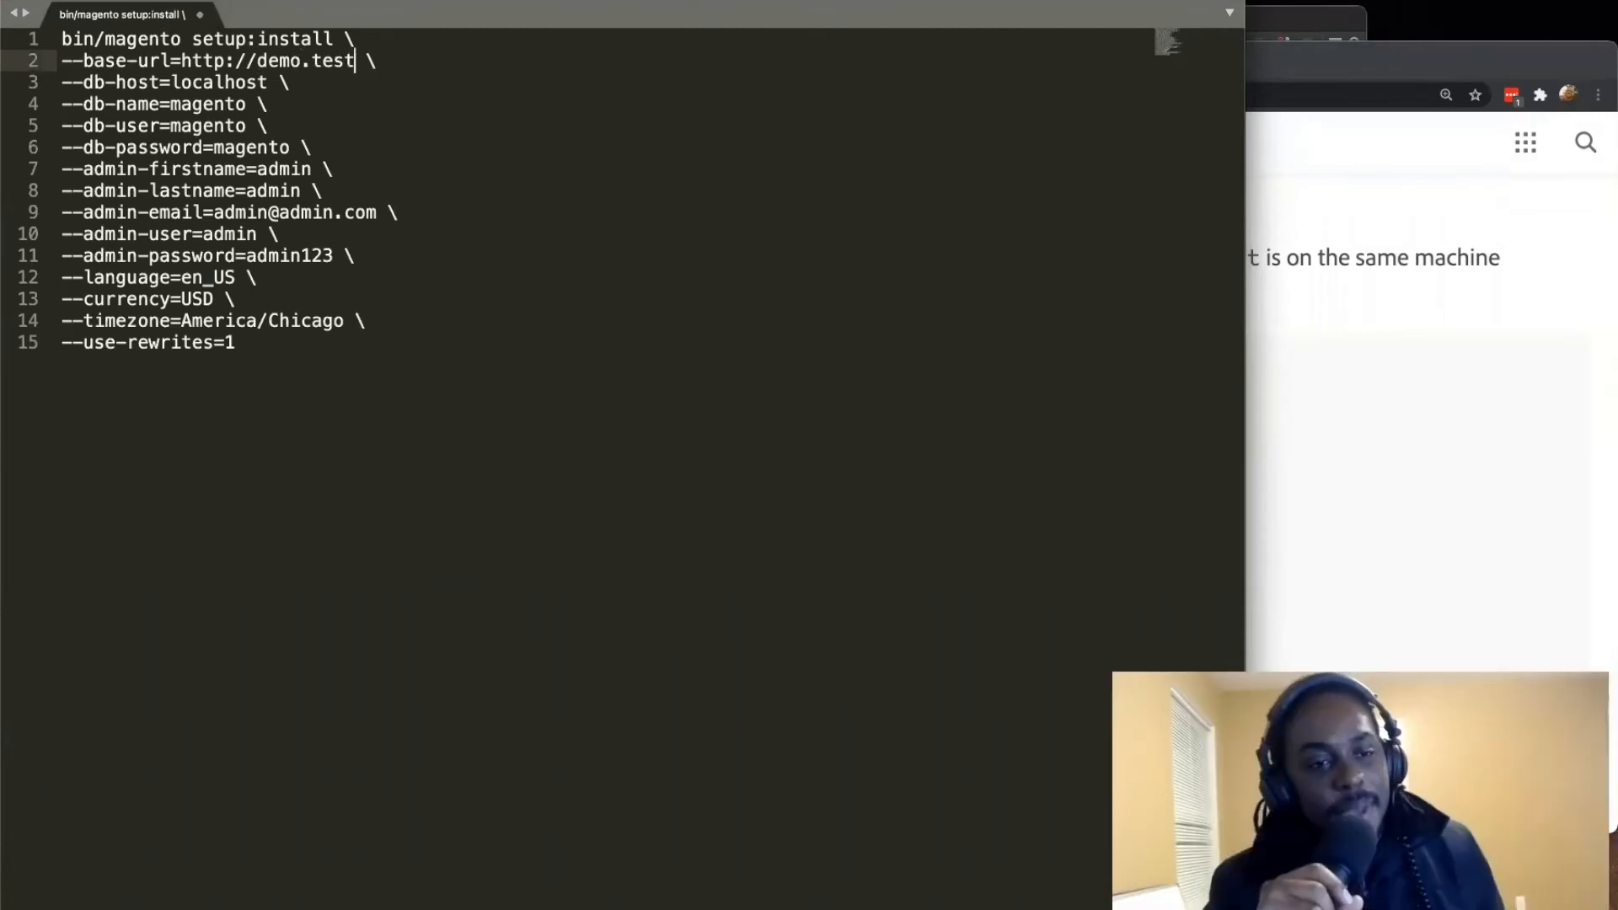
Step: Set the install command's db-host to 127.0.0.1
left_click_drag(266, 82, 171, 82)
type("120")
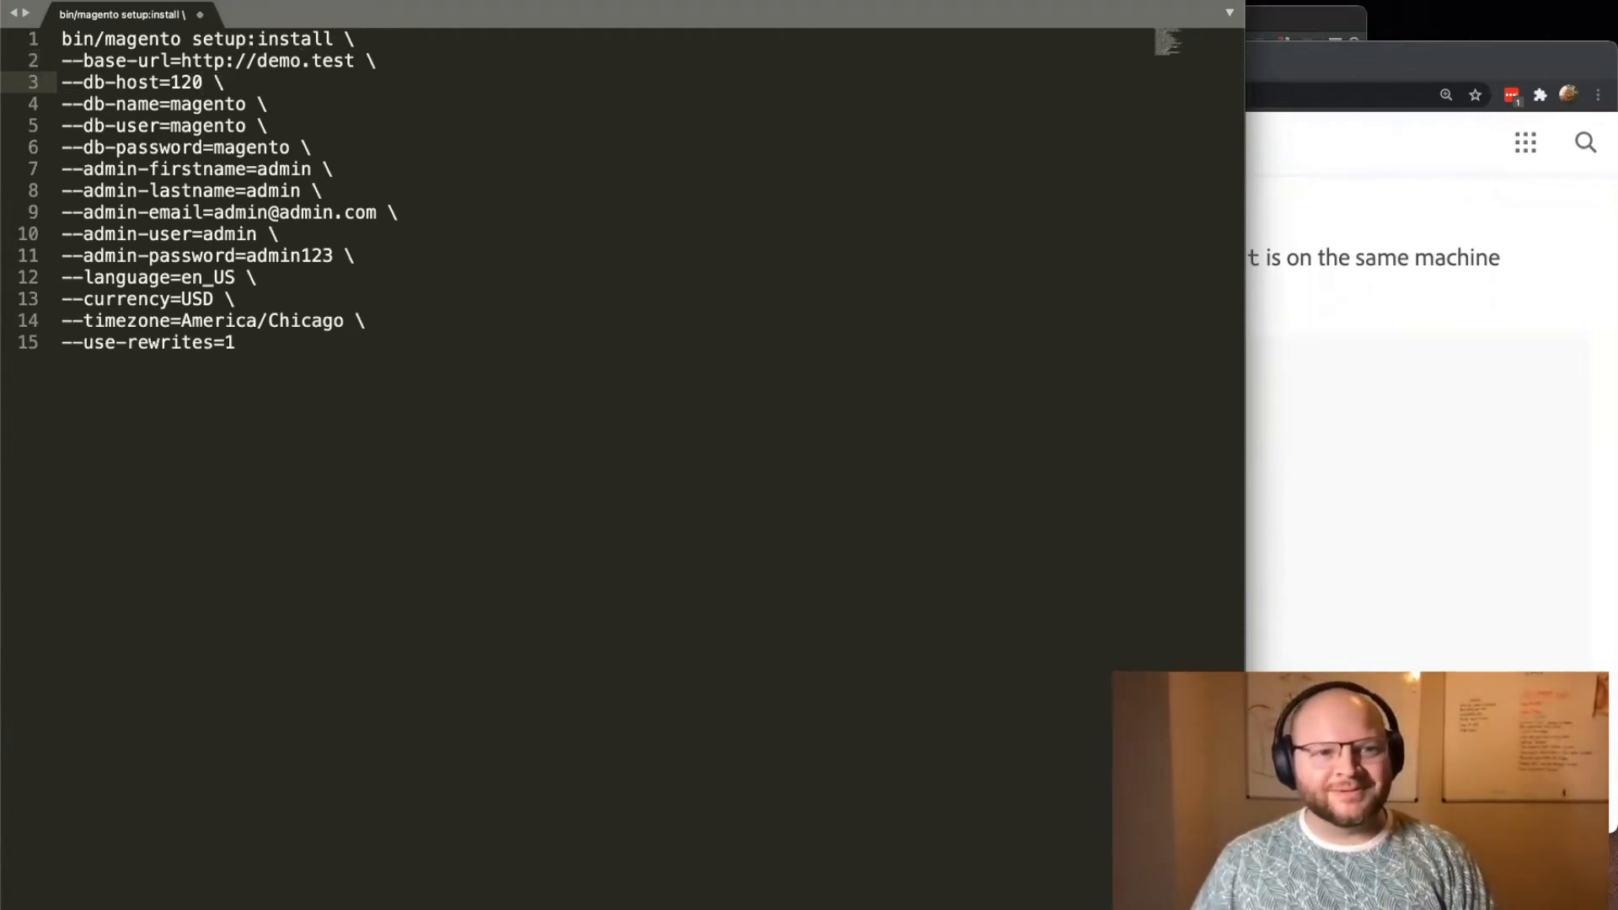
key("BackSpace")
type("7.0.0.1")
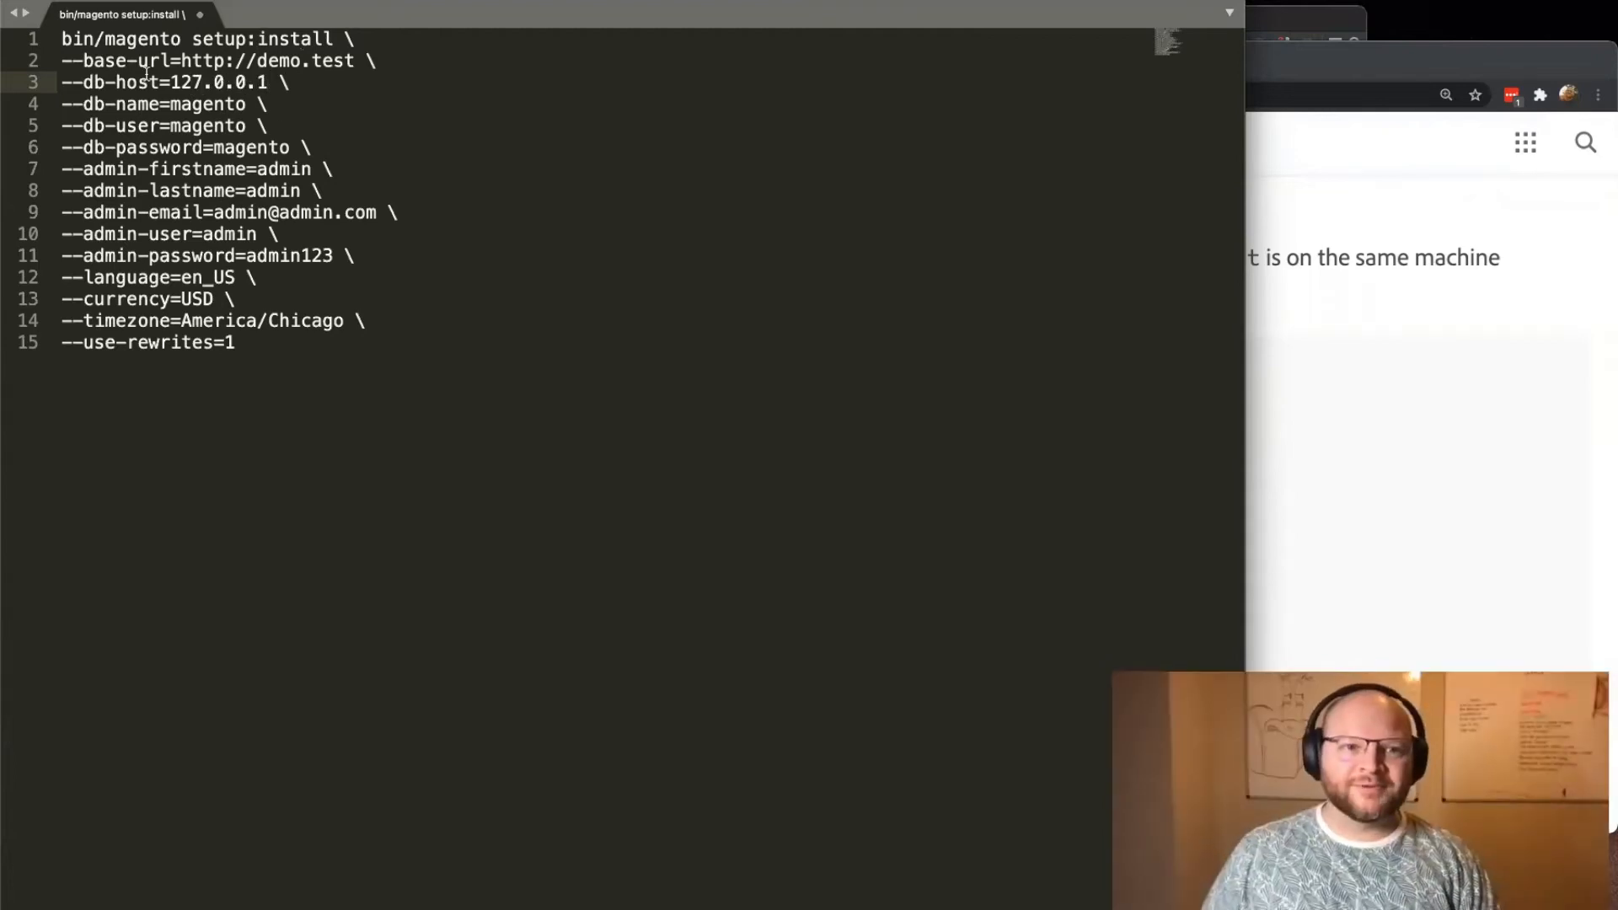
left_click_drag(170, 81, 266, 85)
Step: Set the install command's db-user to root and clear the db-password value
mouse_move(160, 104)
left_mouse_down()
mouse_move(226, 105)
mouse_move(150, 127)
mouse_move(261, 124)
mouse_move(171, 130)
left_mouse_up()
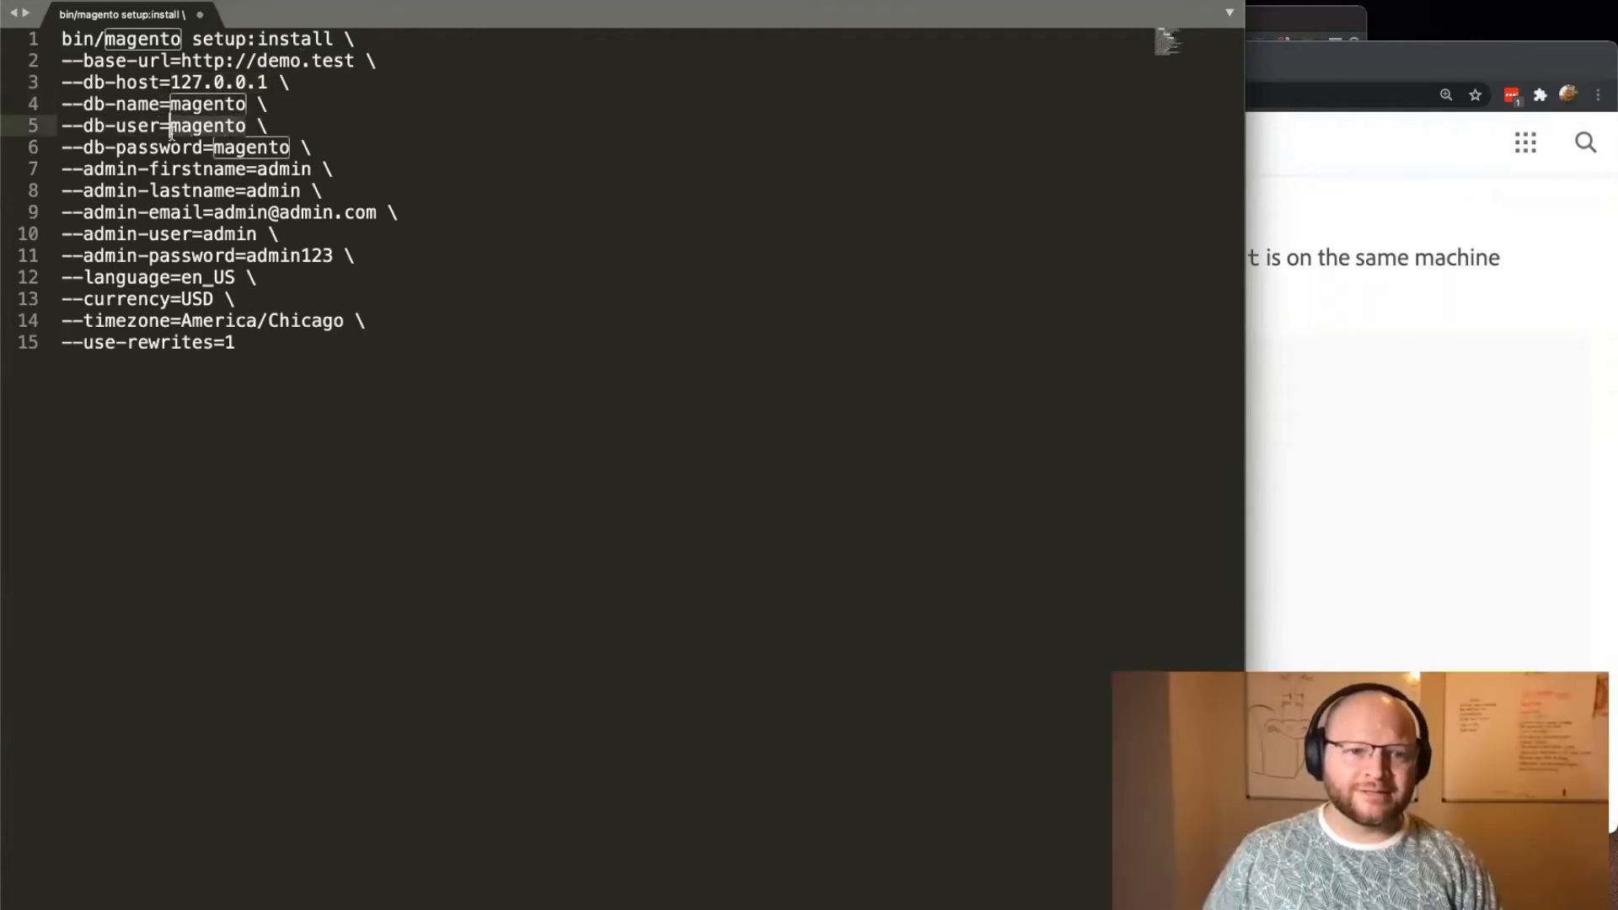
type("root")
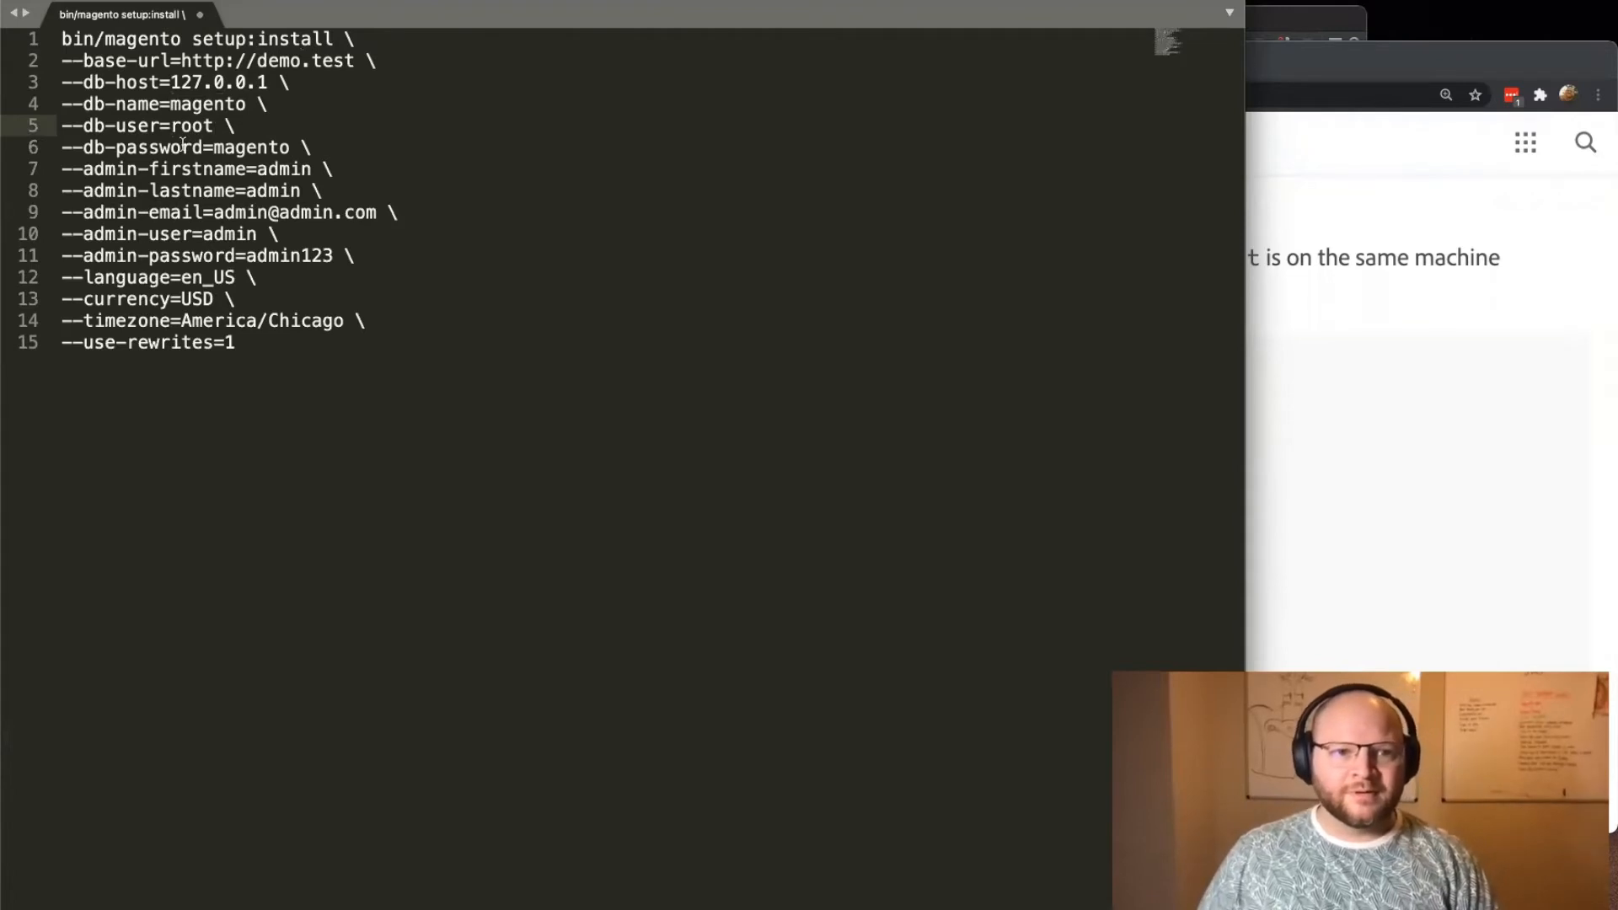
left_click_drag(214, 148, 293, 147)
key("BackSpace")
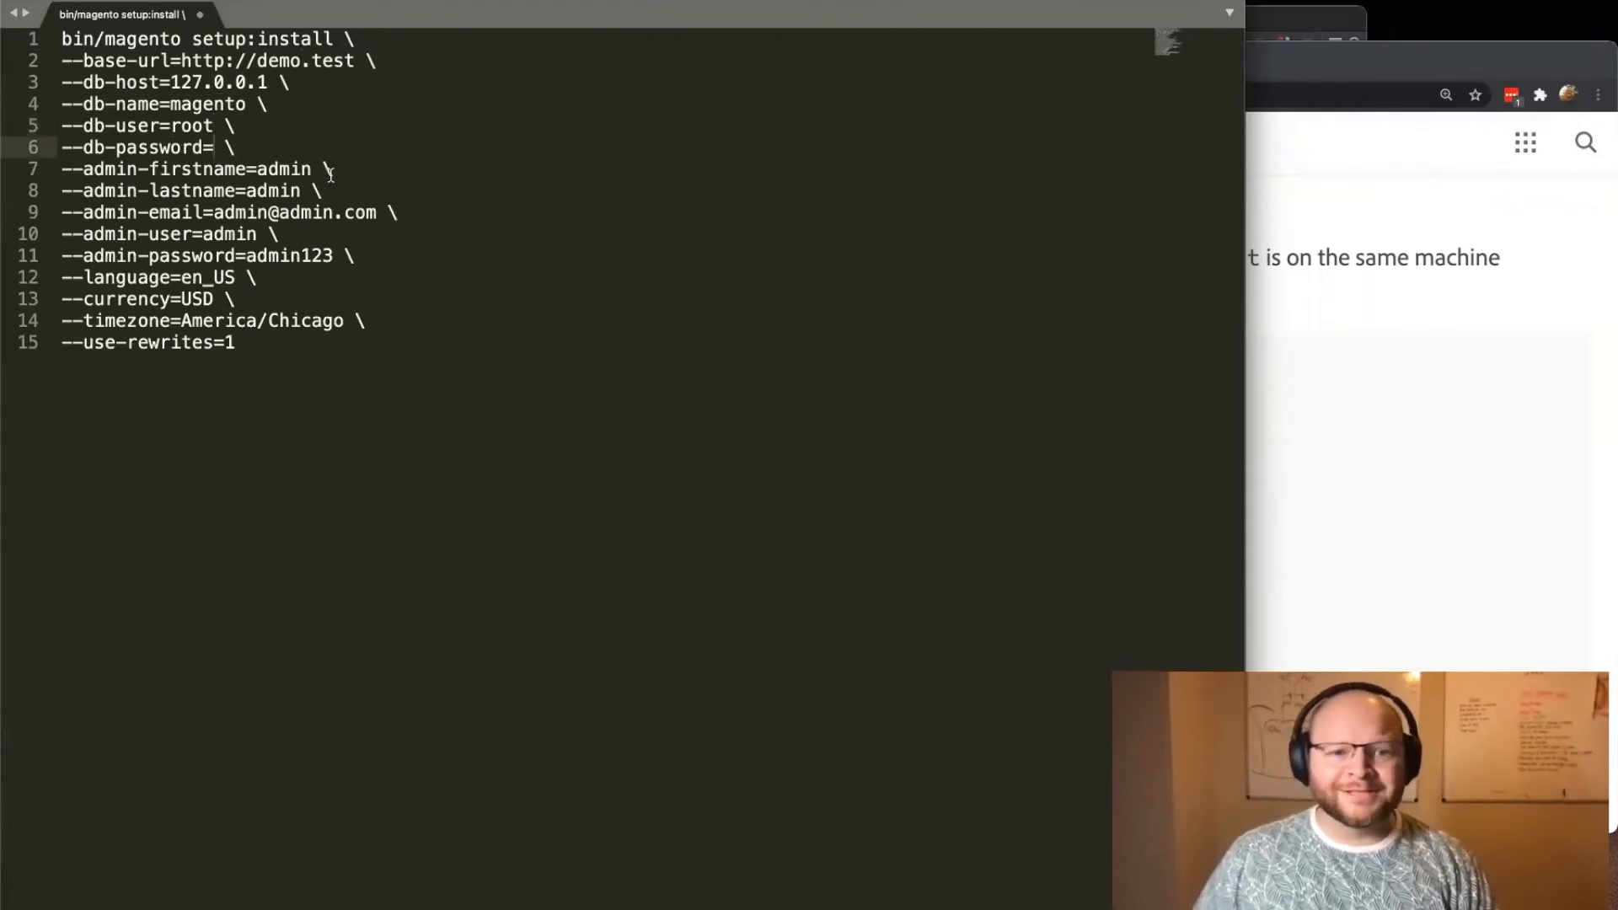
Step: Review the admin, language, currency, timezone and use-rewrites options of the install command
left_click_drag(214, 214, 367, 221)
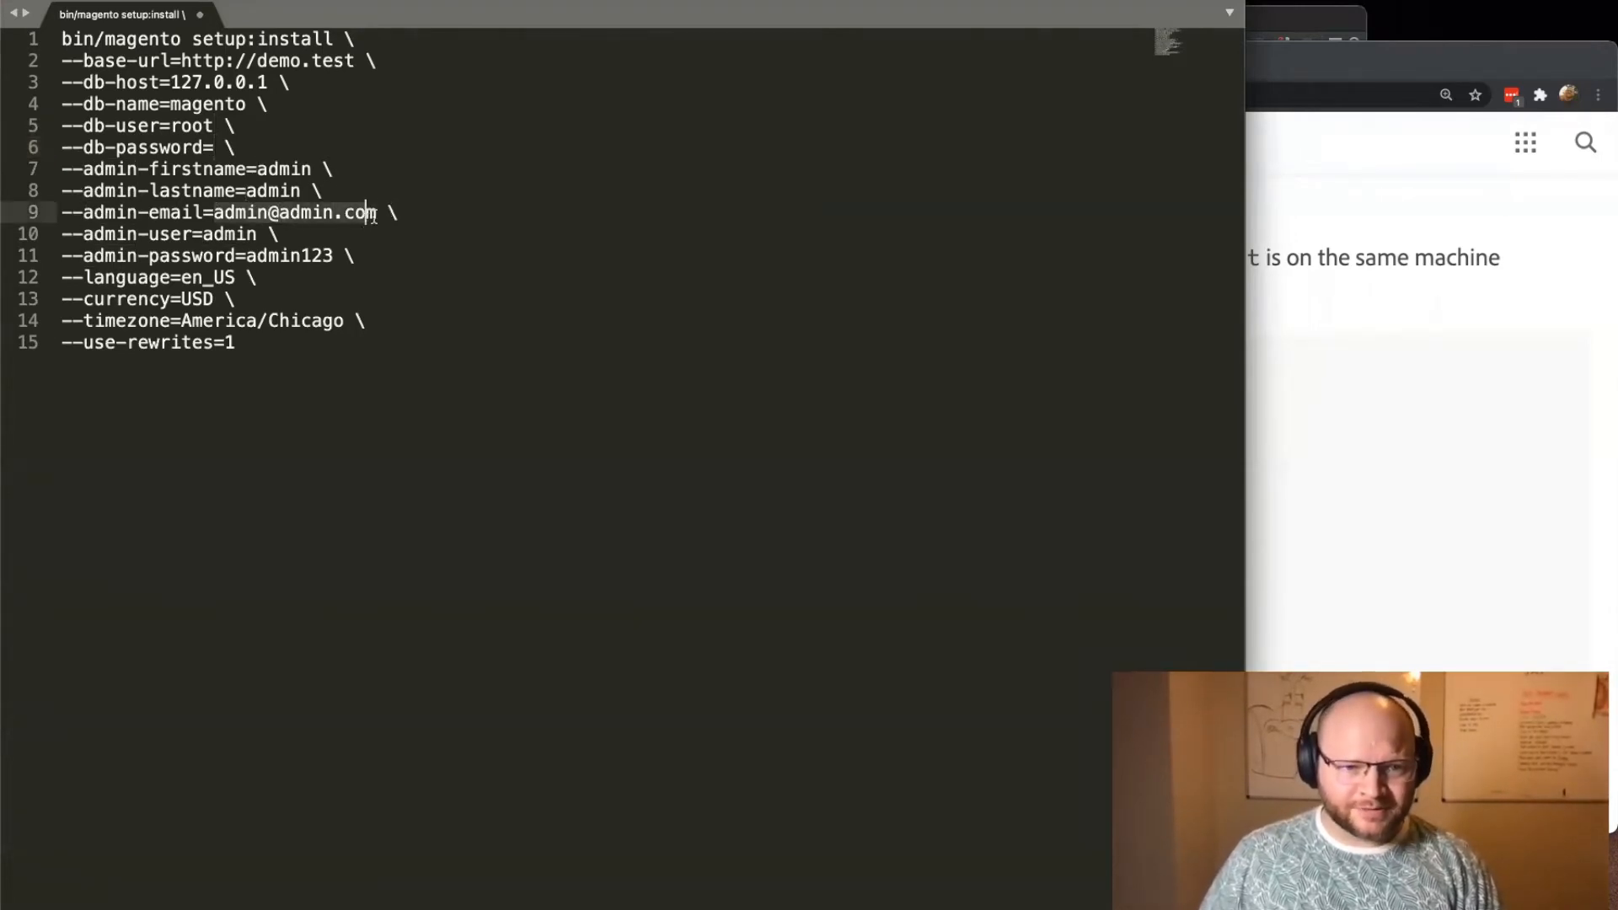
left_click(277, 322)
left_click(288, 346)
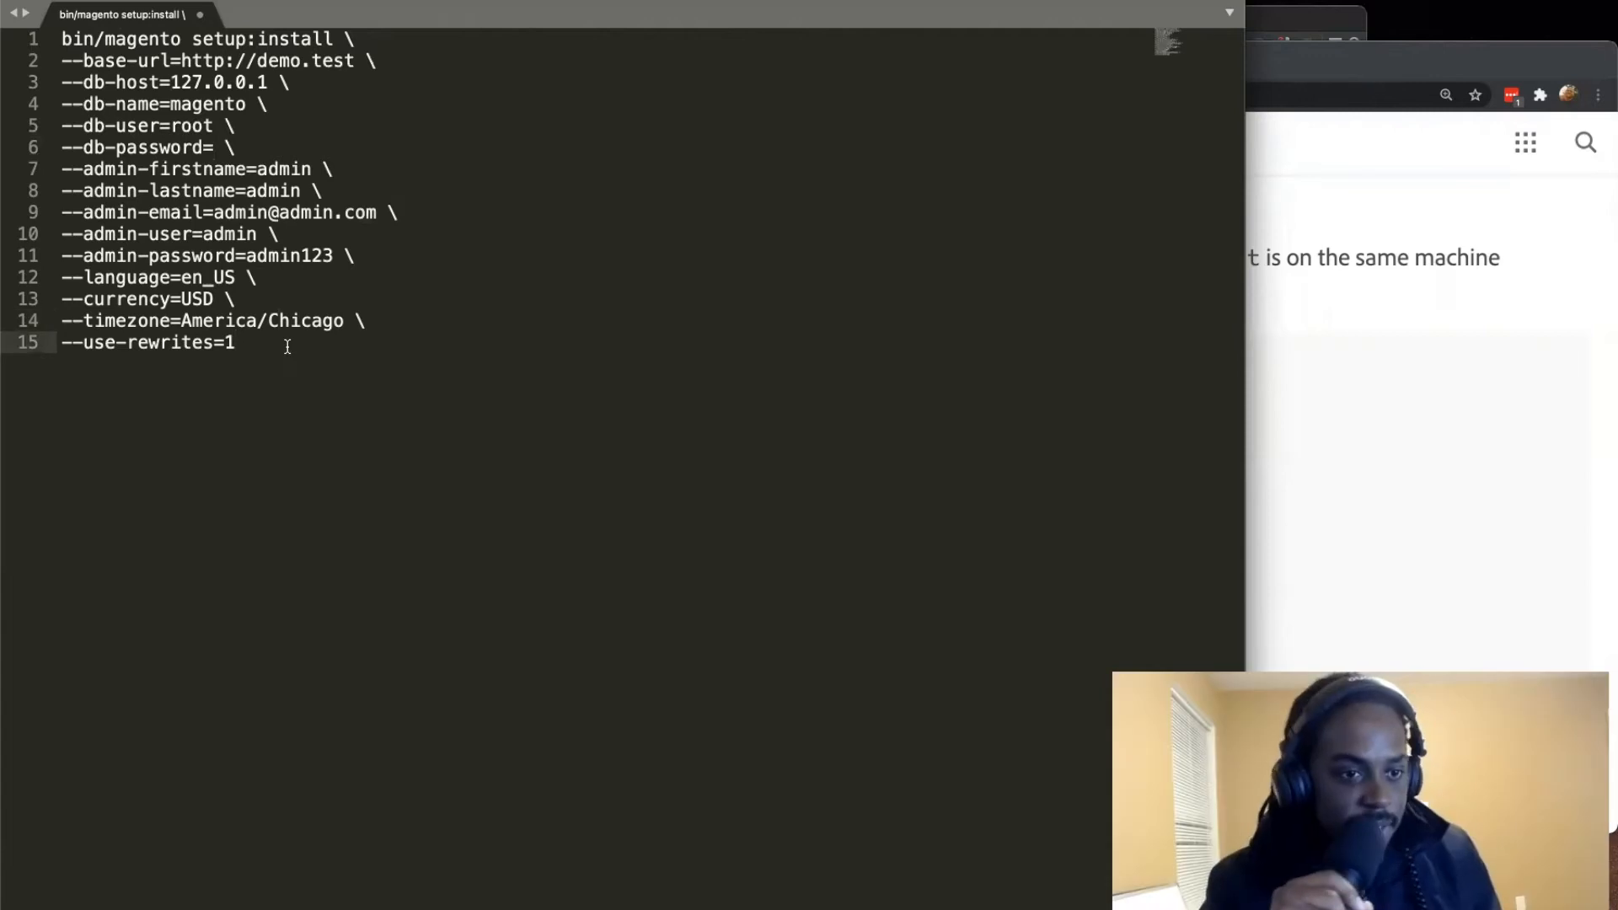
left_click_drag(287, 346, 72, 346)
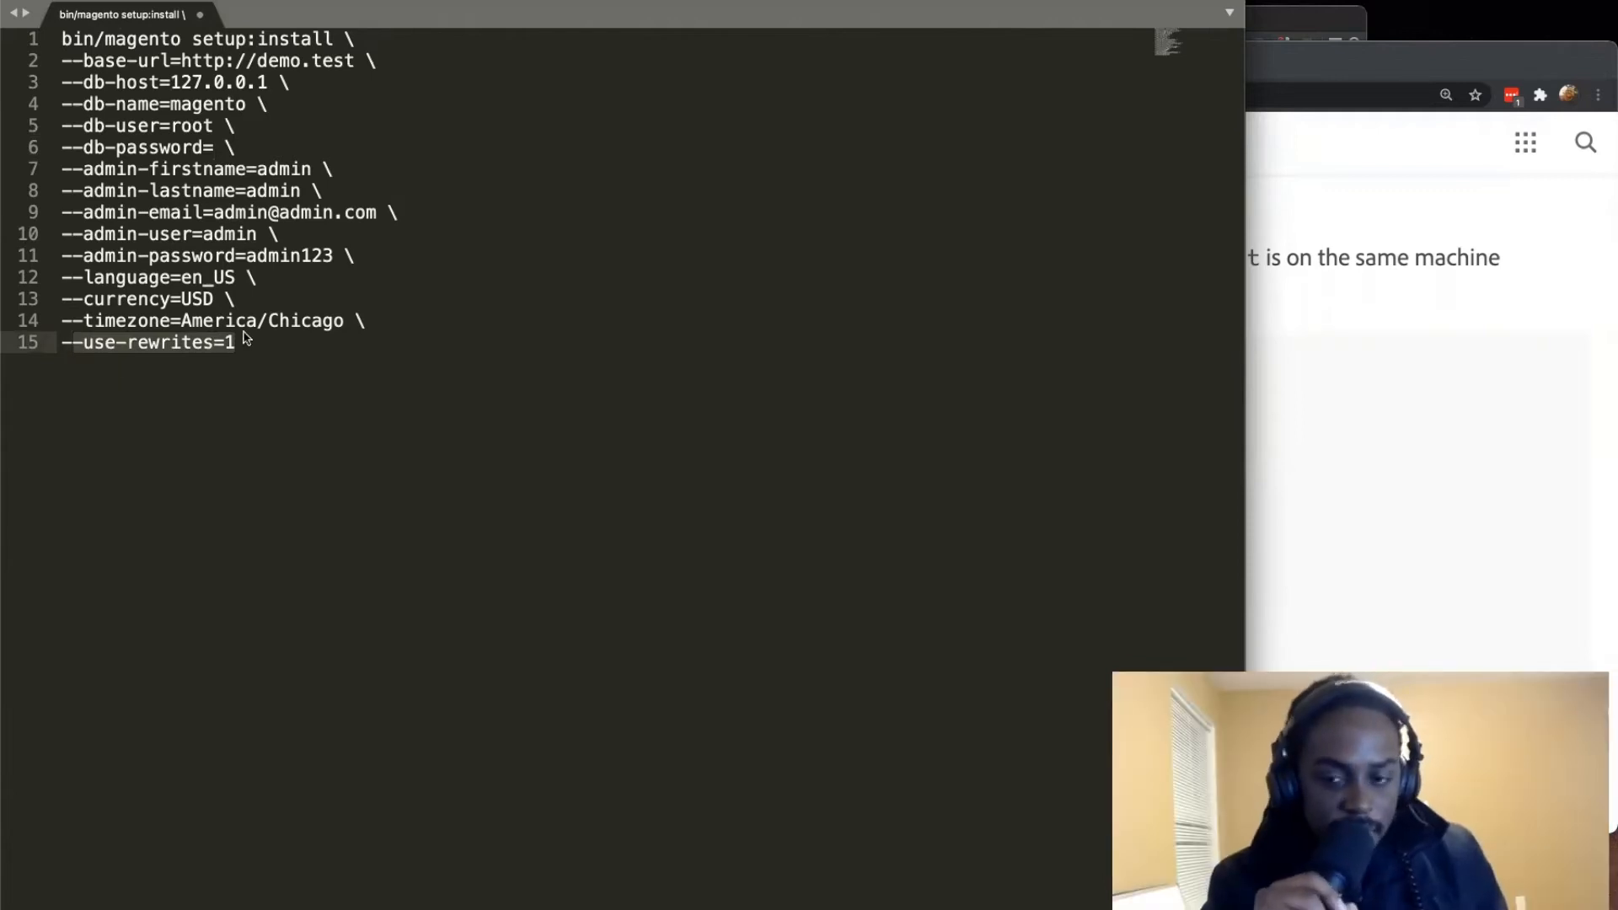
left_click(356, 328)
left_click_drag(355, 328, 61, 257)
Step: Copy the complete edited setup:install command and try to run it in the PhpStorm terminal of the demo project
left_click(433, 365)
left_click_drag(433, 365, 61, 39)
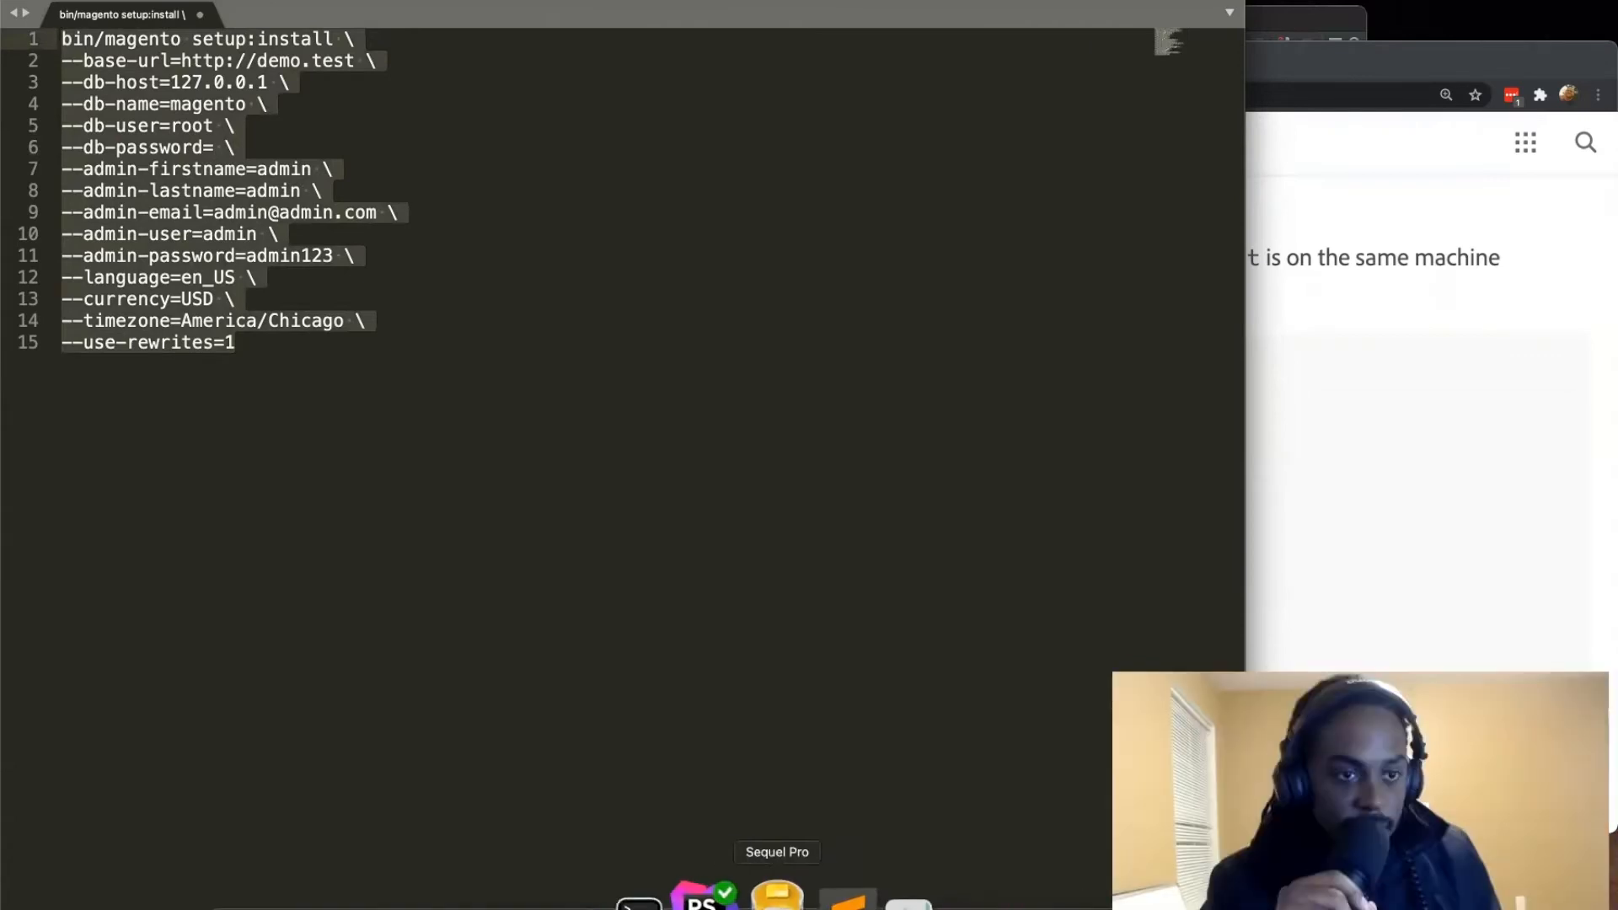
left_click(736, 895)
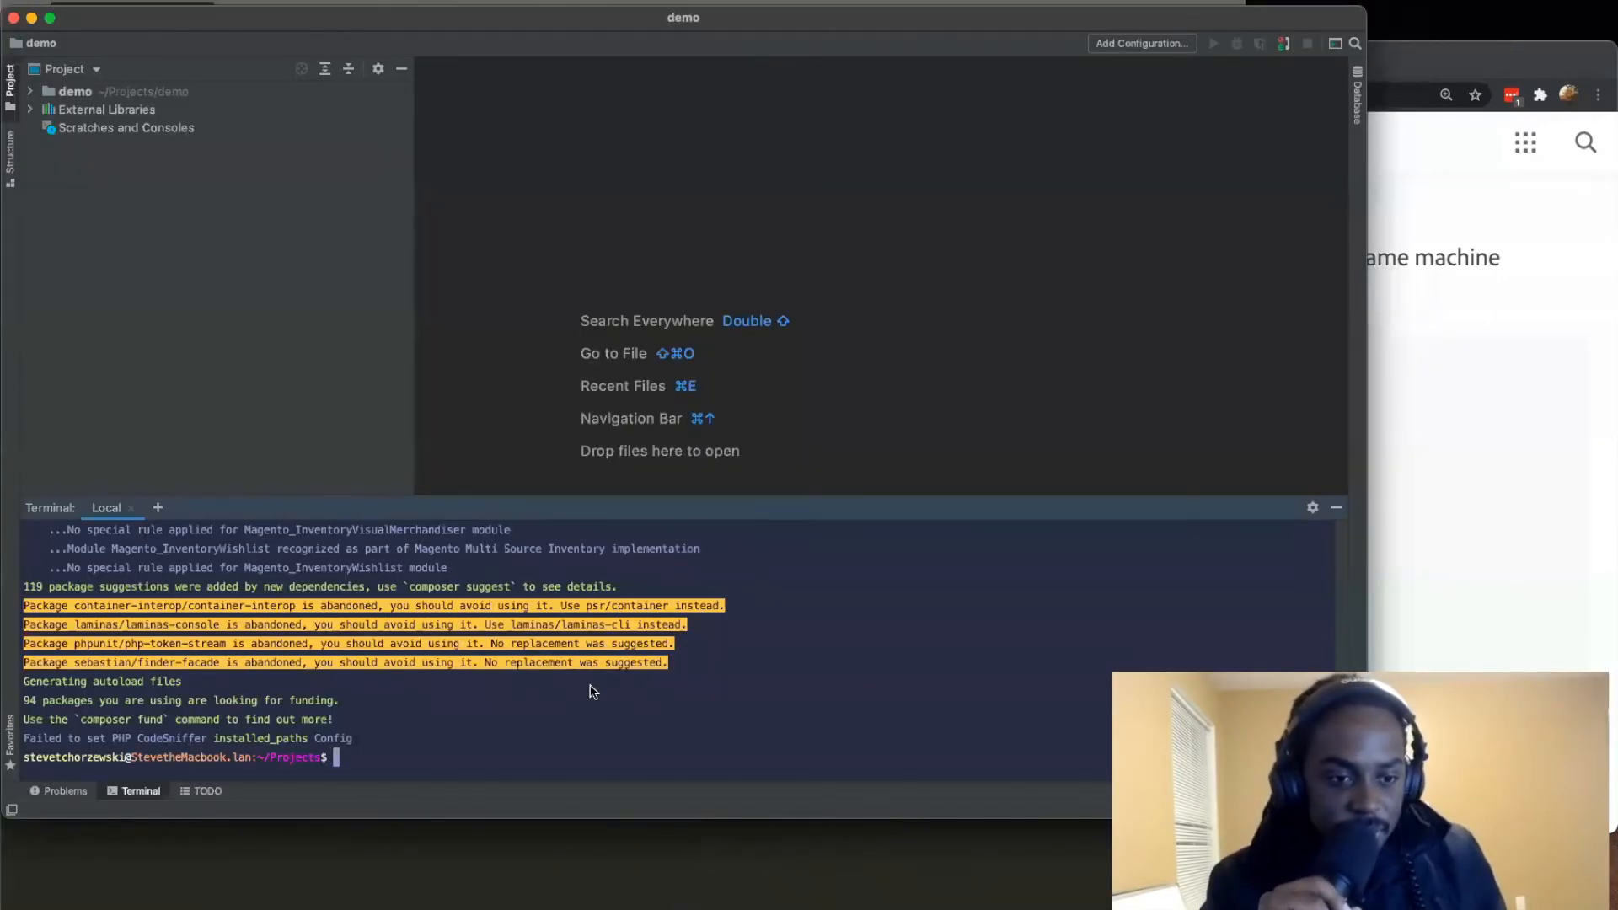
key("super+v")
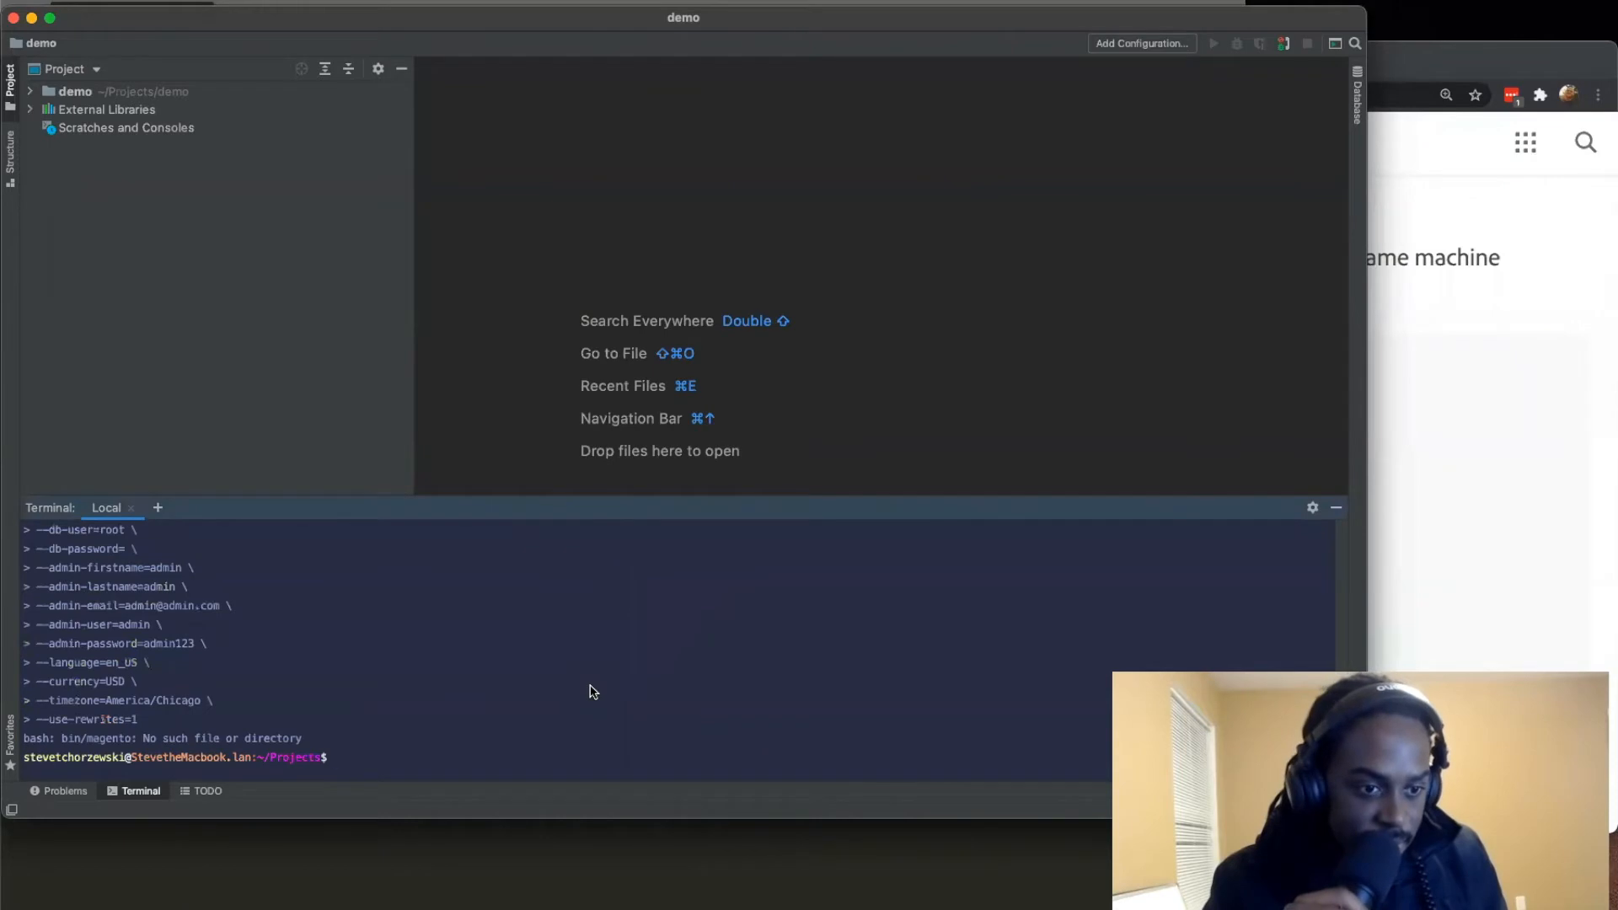
Step: Change into the demo directory and run the copied setup:install command there
type("cd de")
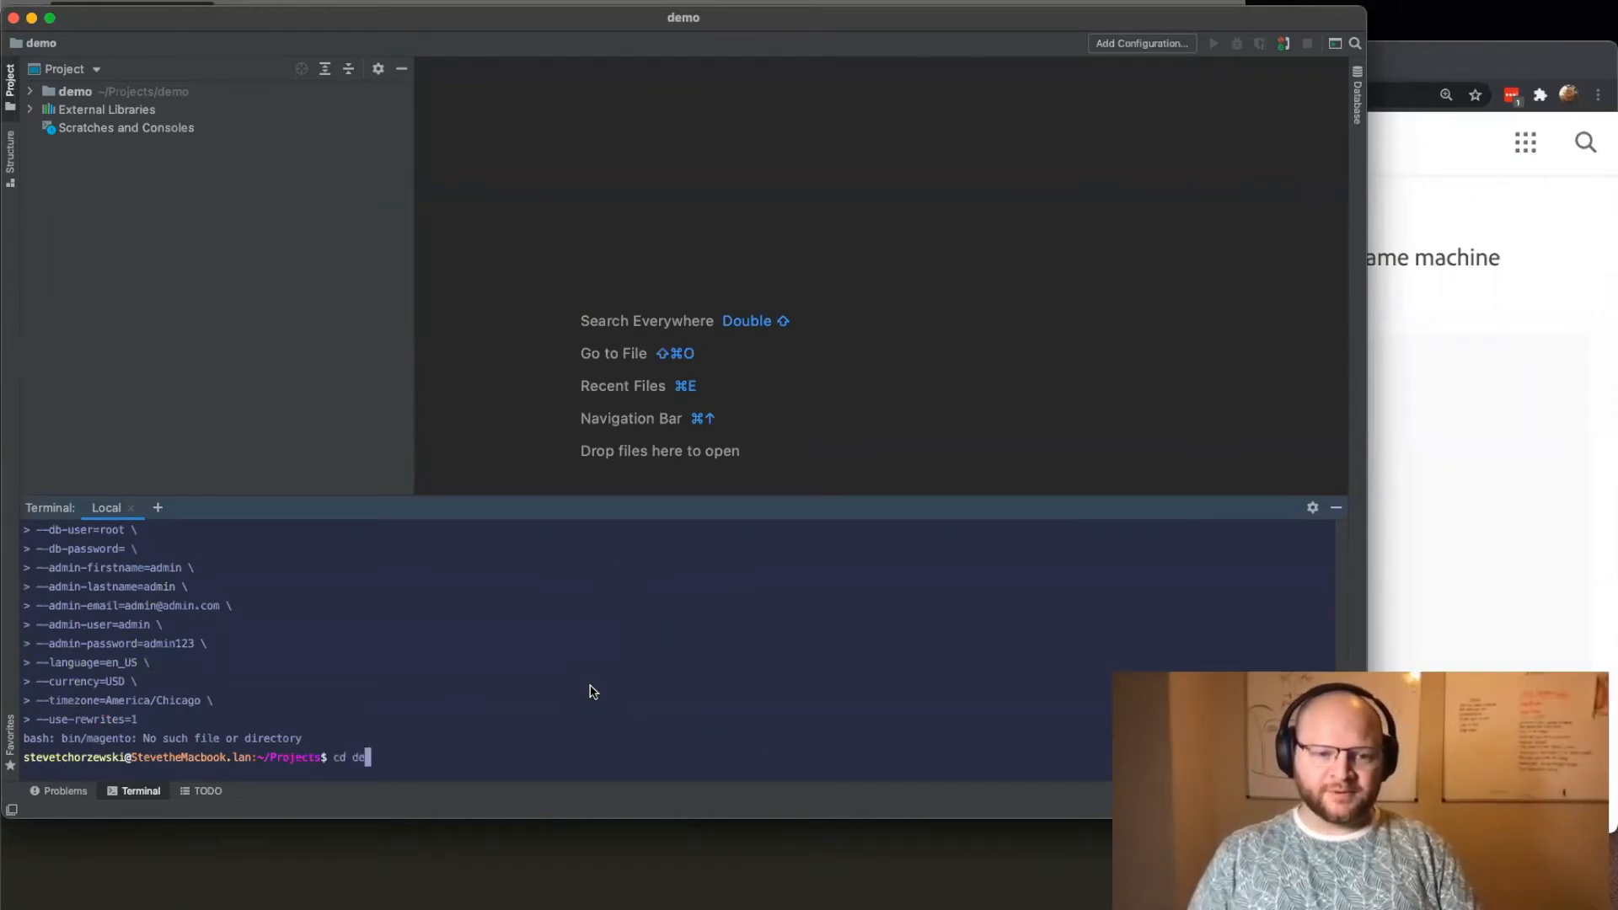
key("Tab")
key("Return")
key("super+v")
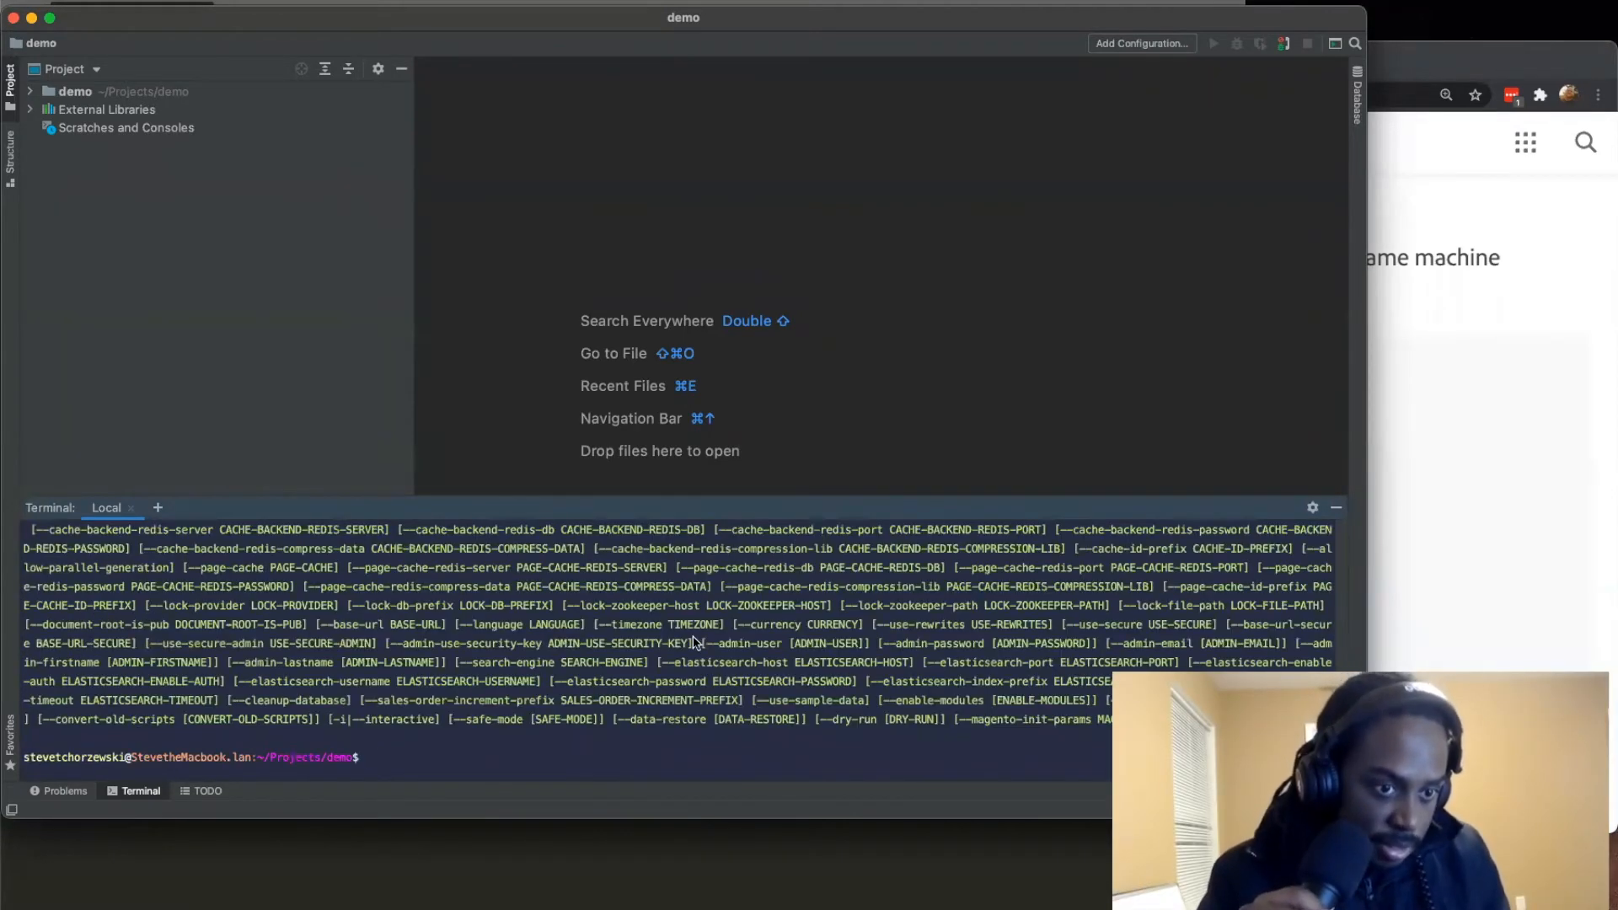
Step: Enlarge the terminal and examine the error lines printed after the install command
left_click_drag(758, 499, 726, 293)
scroll(645, 556, "up", 15)
scroll(645, 555, "down", 12)
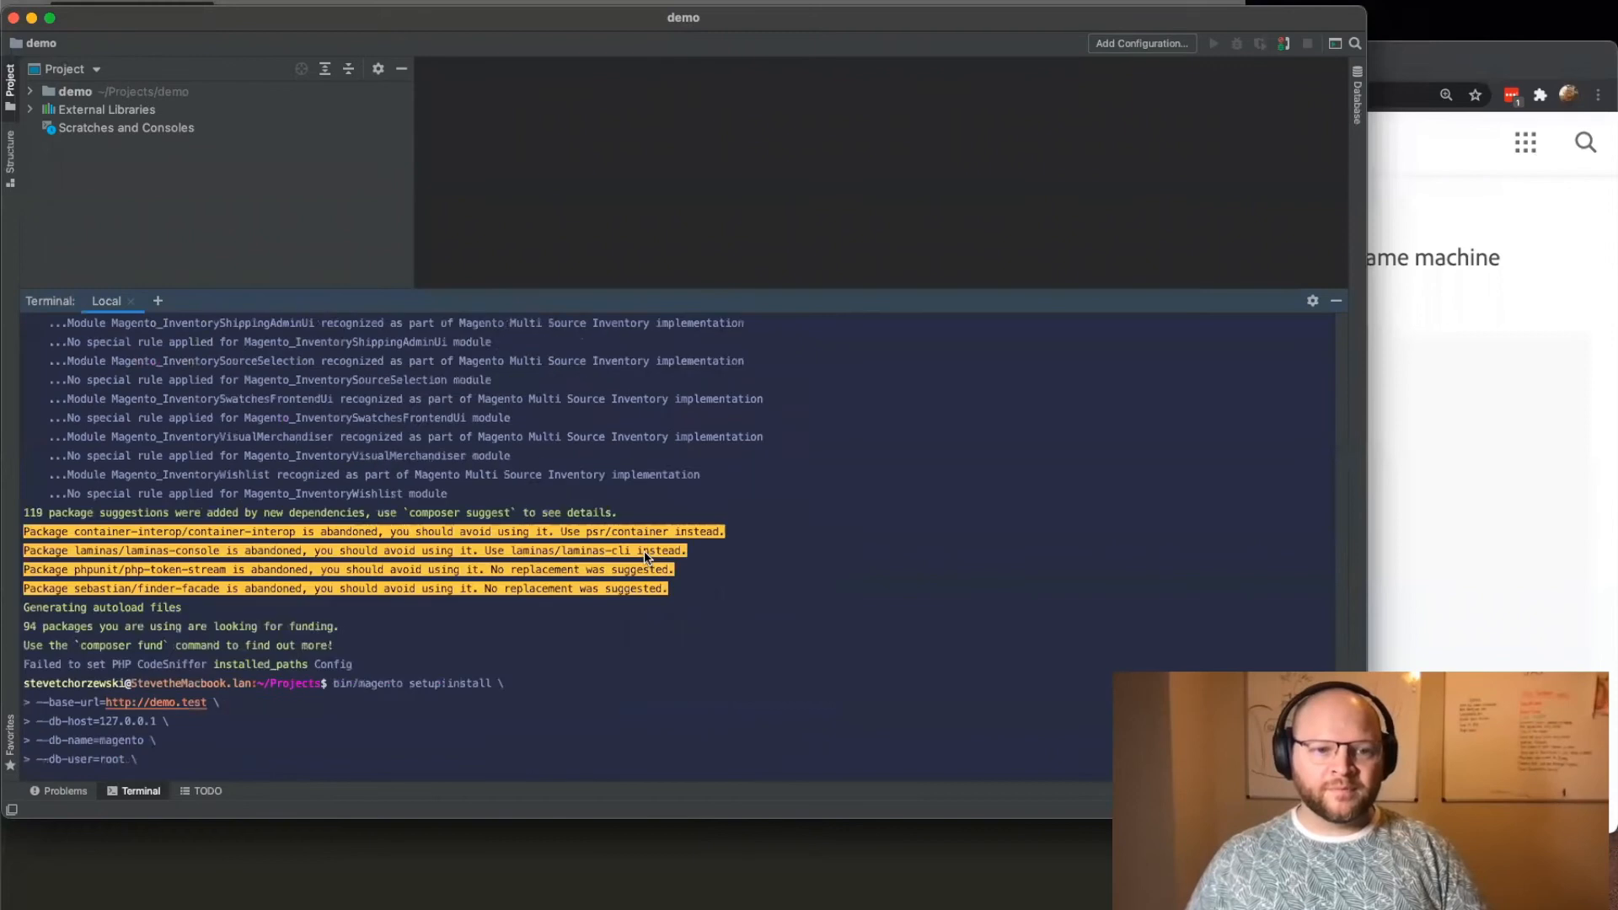
scroll(459, 519, "up", 3)
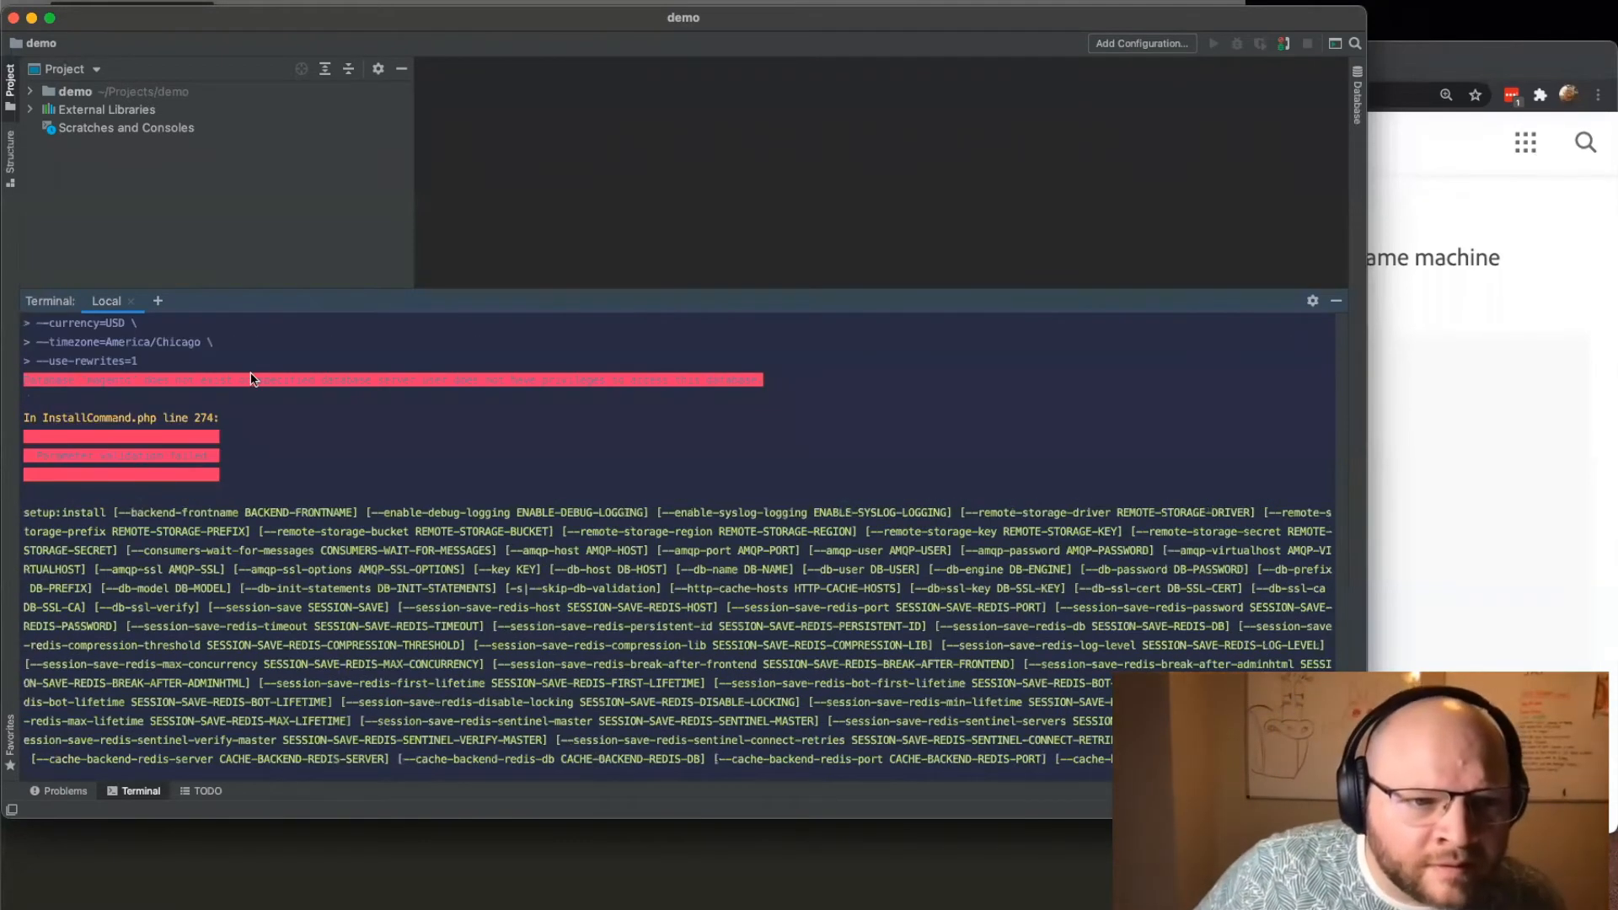
left_click_drag(106, 381, 18, 382)
left_click(679, 390)
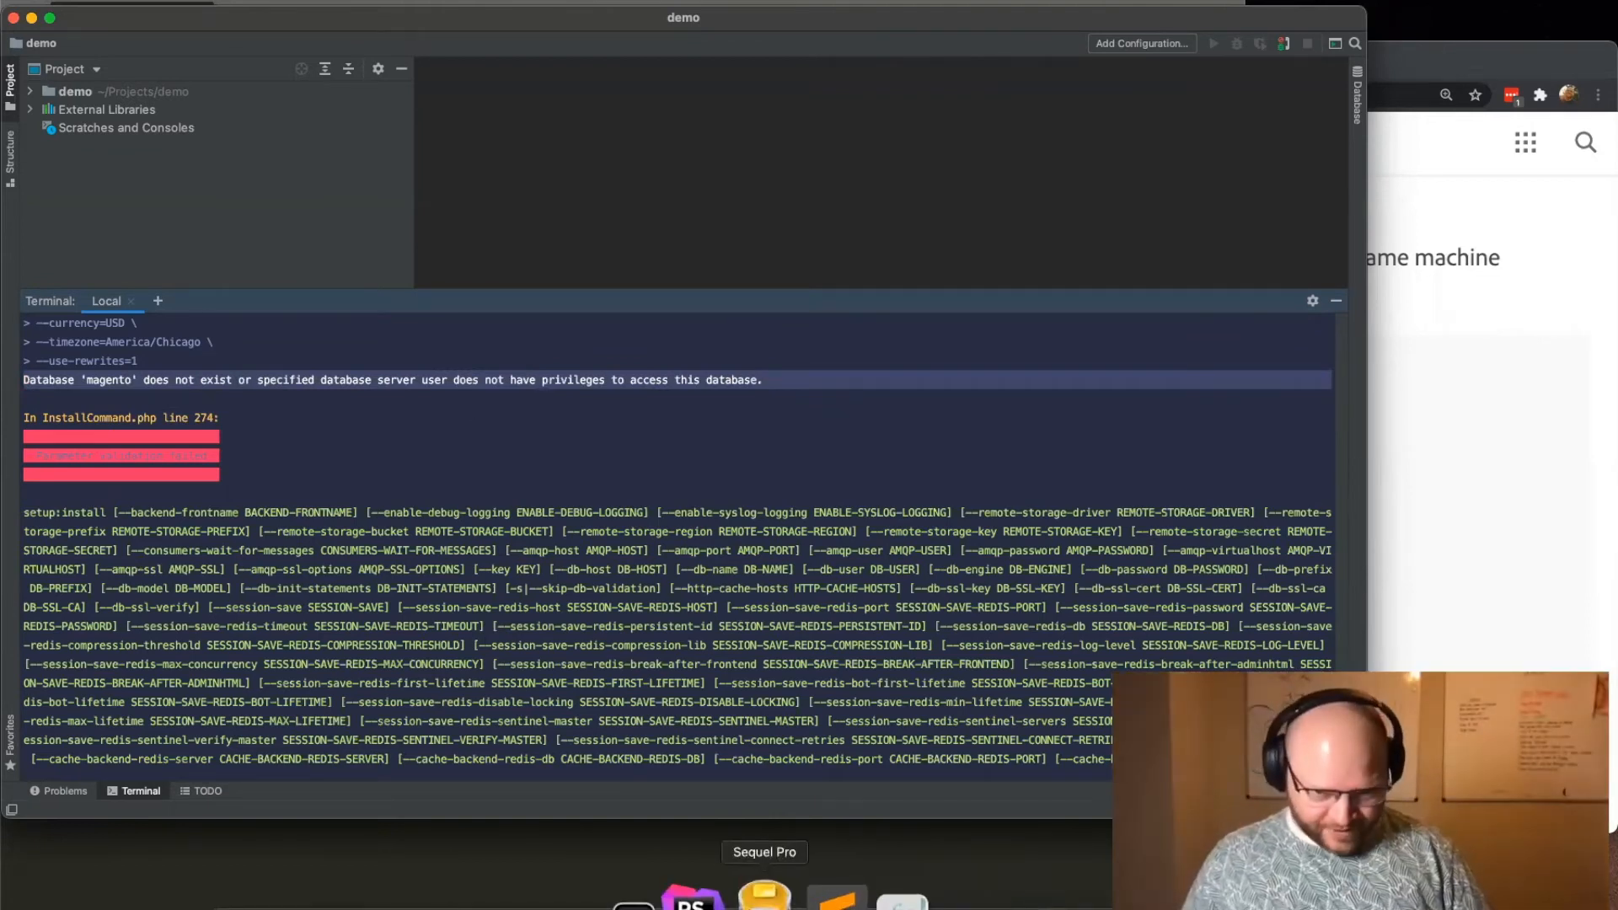
Step: Switch to Sequel Pro and start adding a new database named demo
left_click(758, 895)
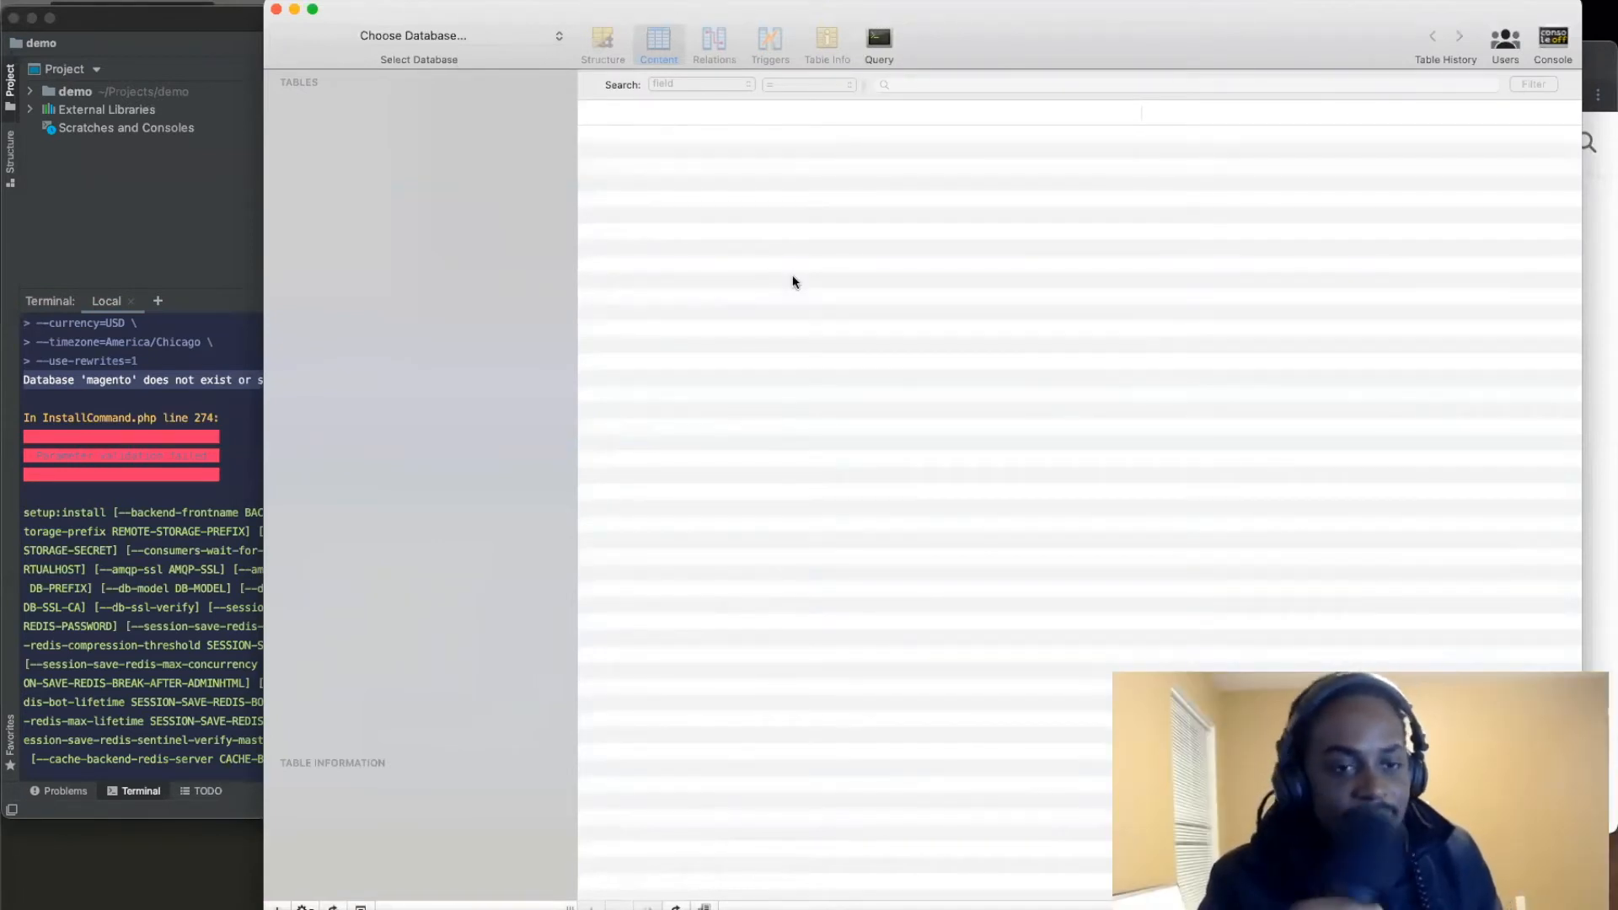
left_click(491, 36)
left_click(495, 64)
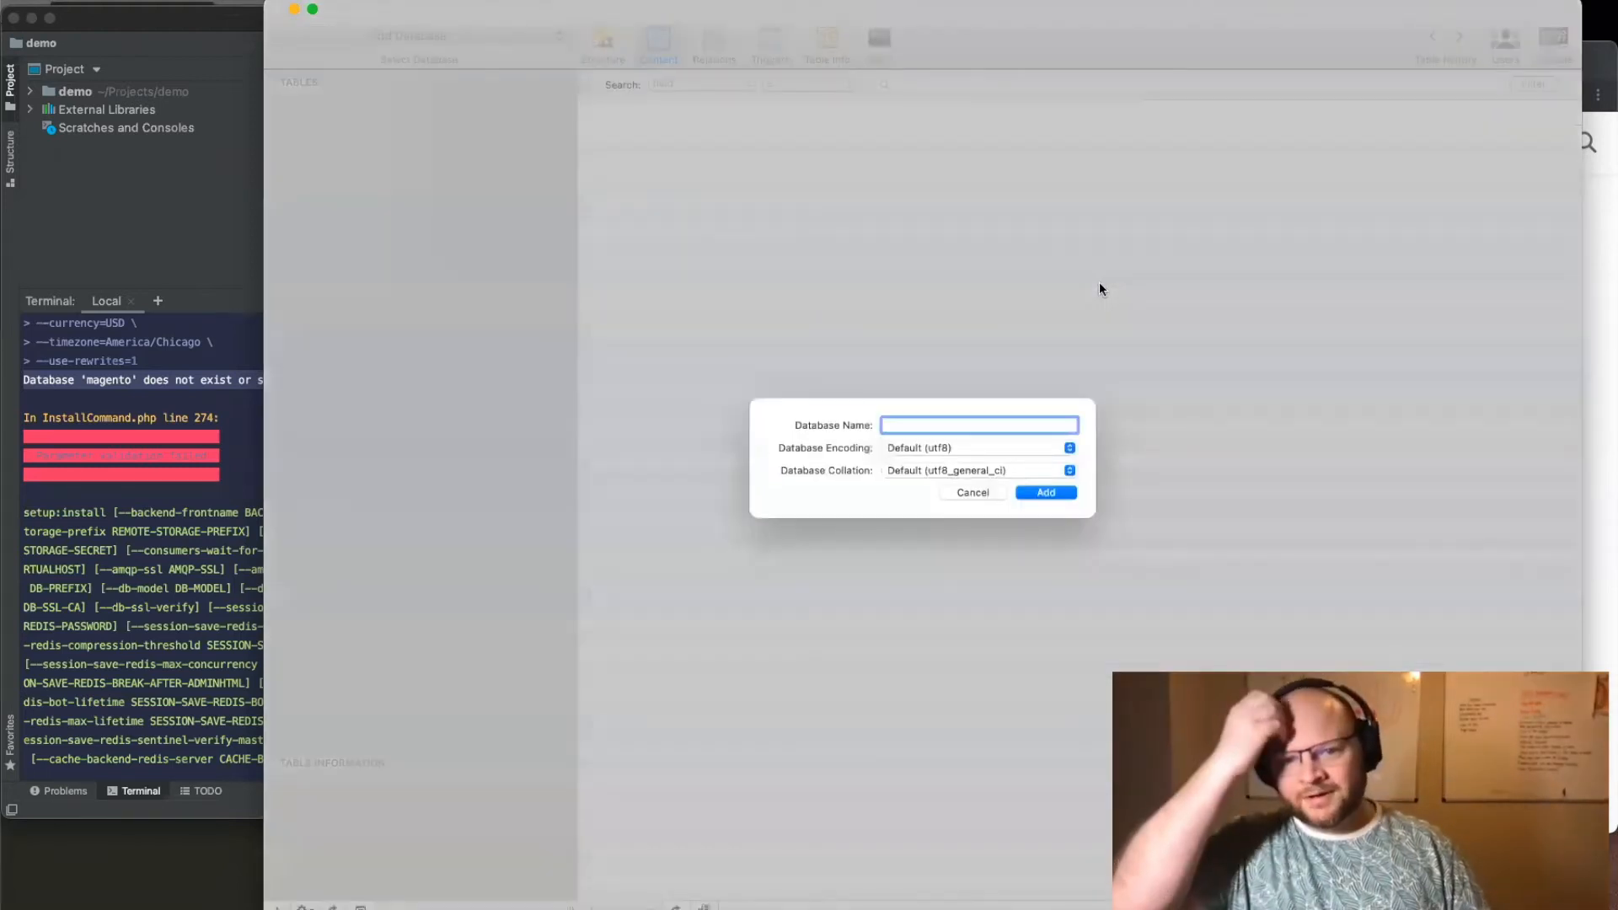
type("magent")
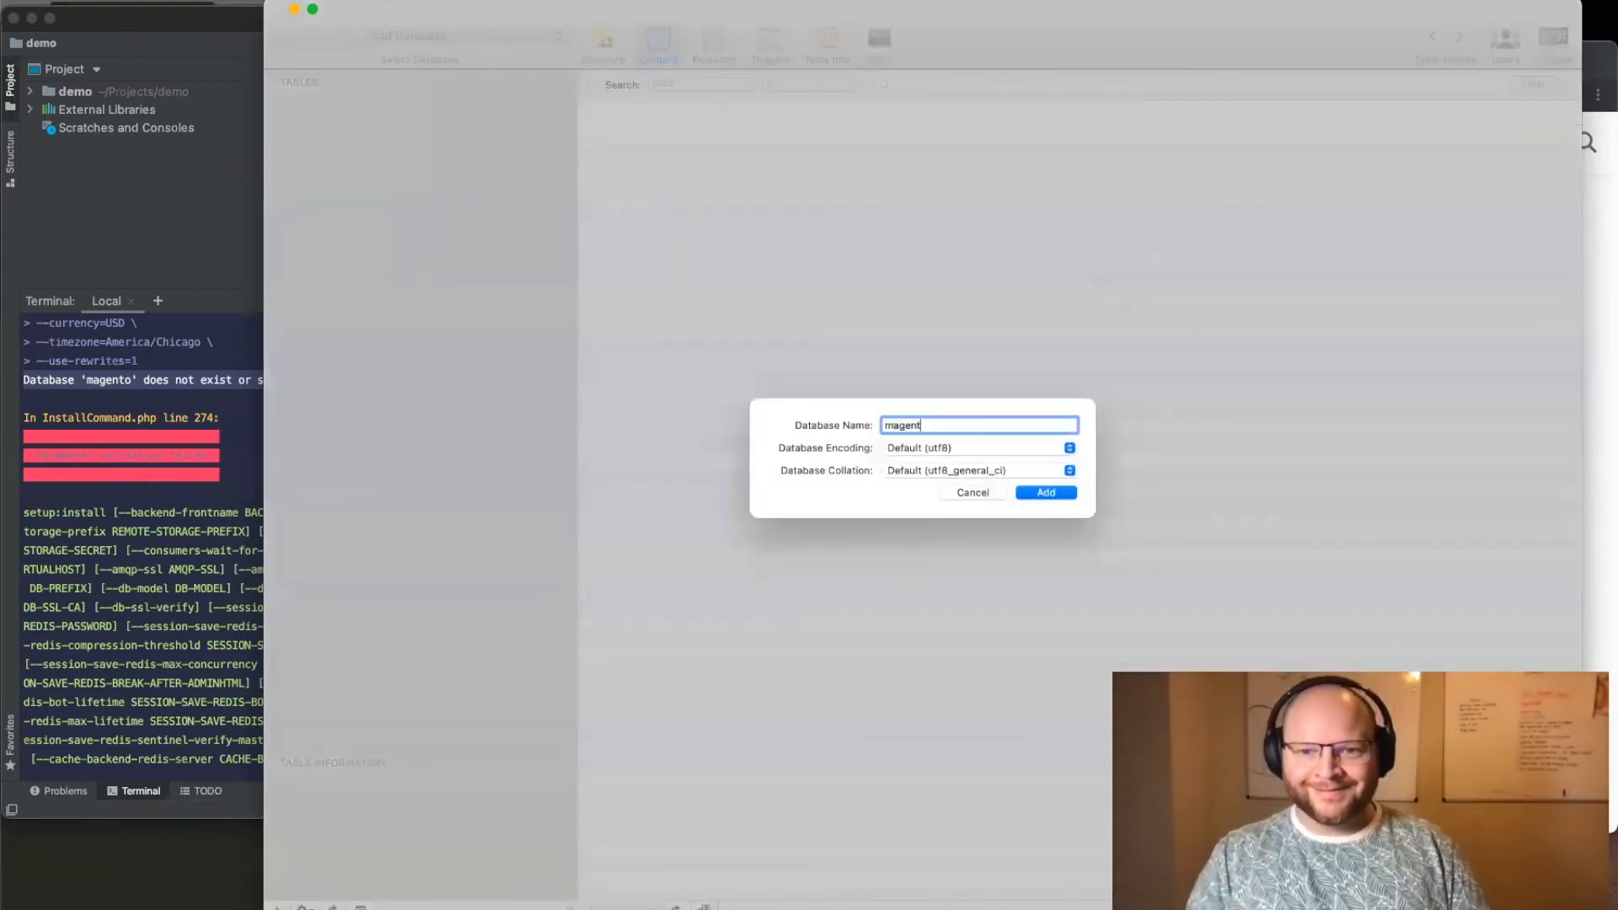
key("BackSpace")
key("BackSpace")
key("BackSpace")
key("BackSpace")
type("demo")
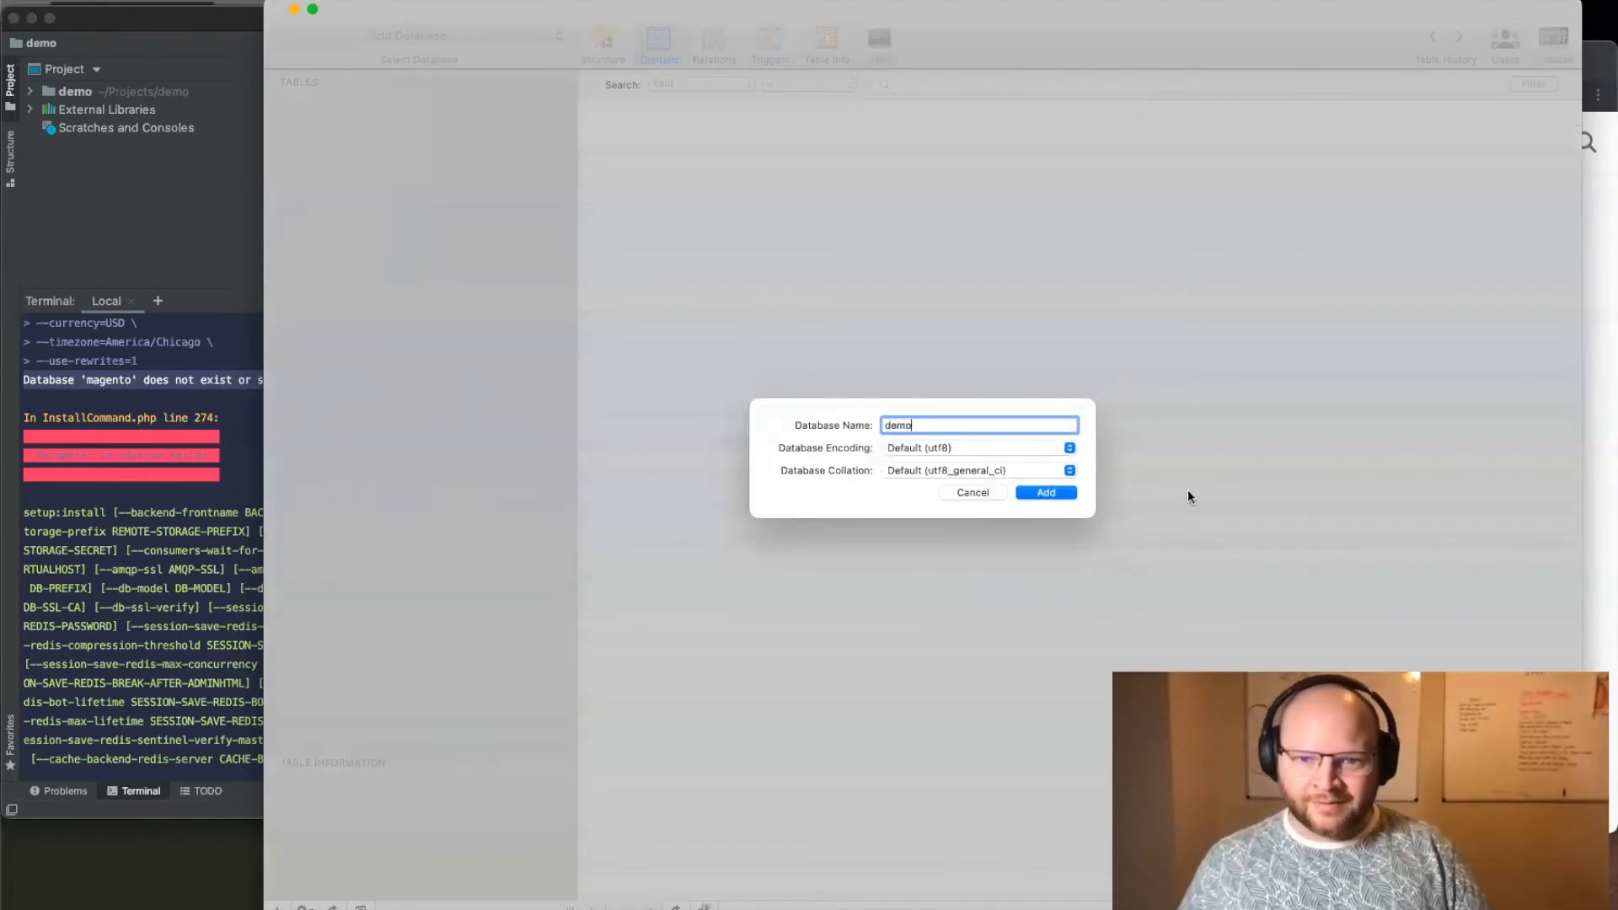
Step: Check the encoding and collation choices, keep the utf8 and utf8_general_ci defaults, and add the database
left_click(1071, 447)
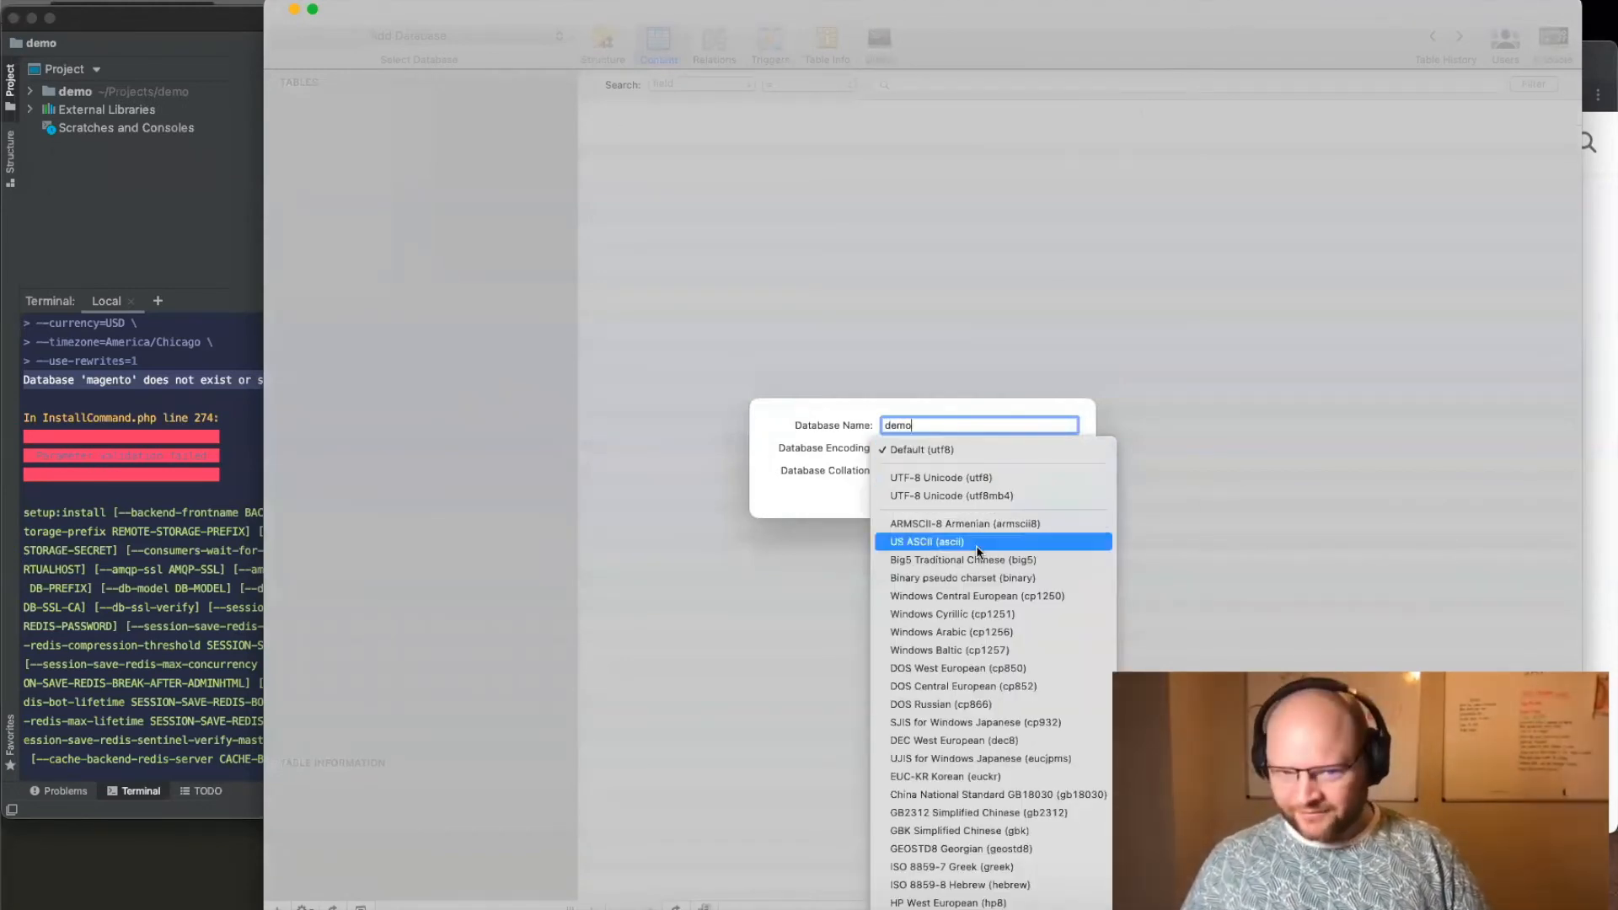
left_click(756, 448)
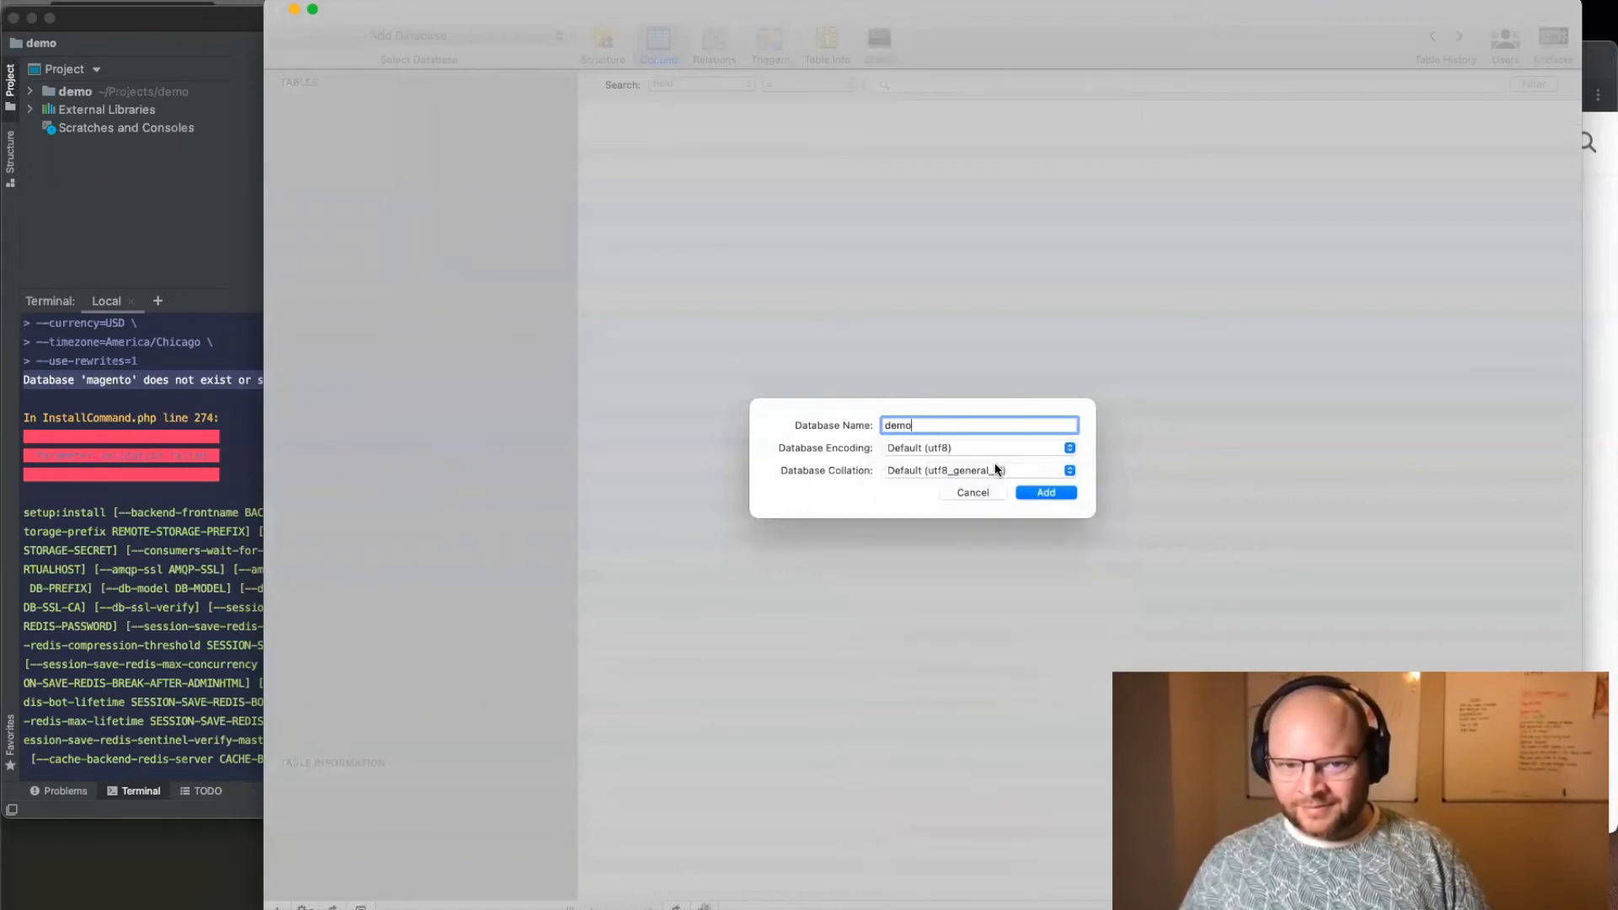
left_click(995, 466)
left_click(773, 474)
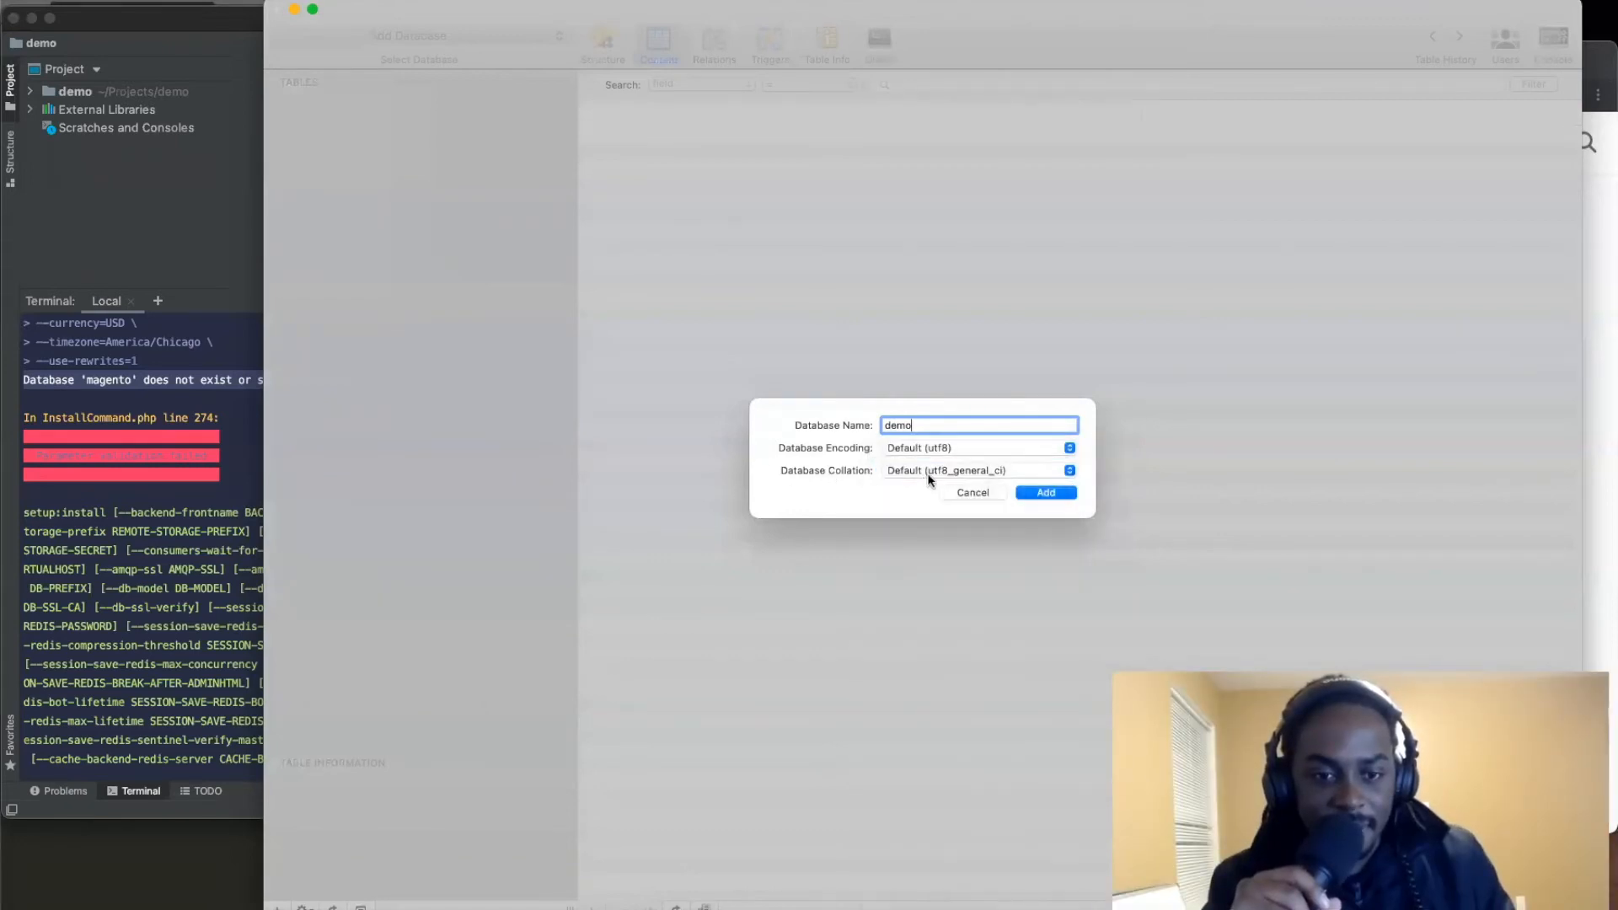
left_click(929, 477)
left_click(742, 455)
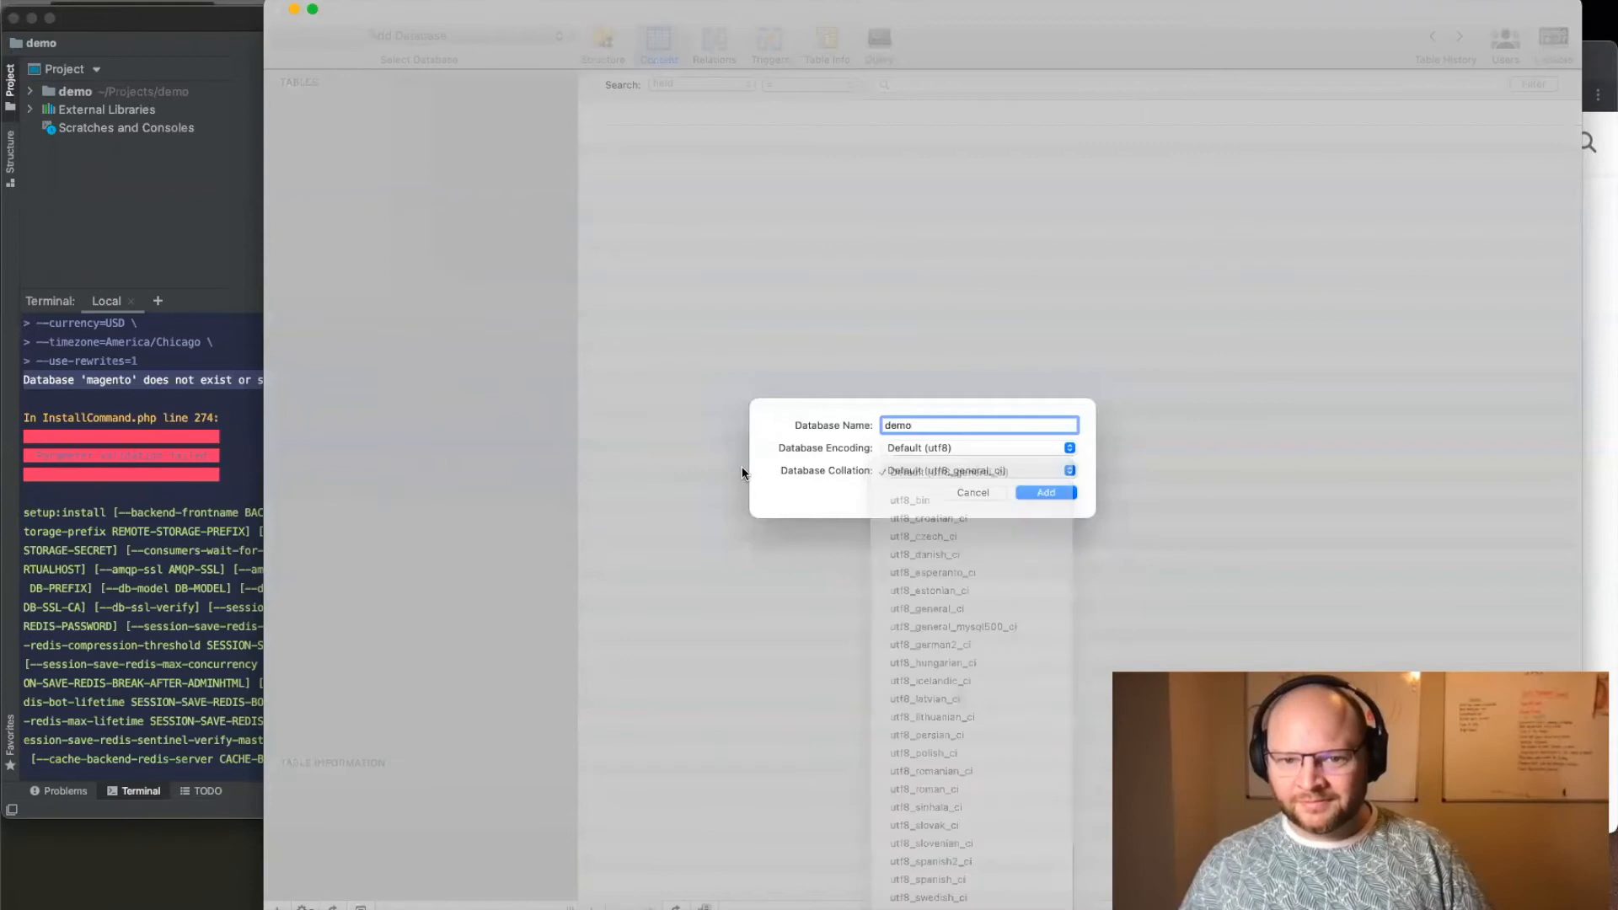
left_click(1046, 493)
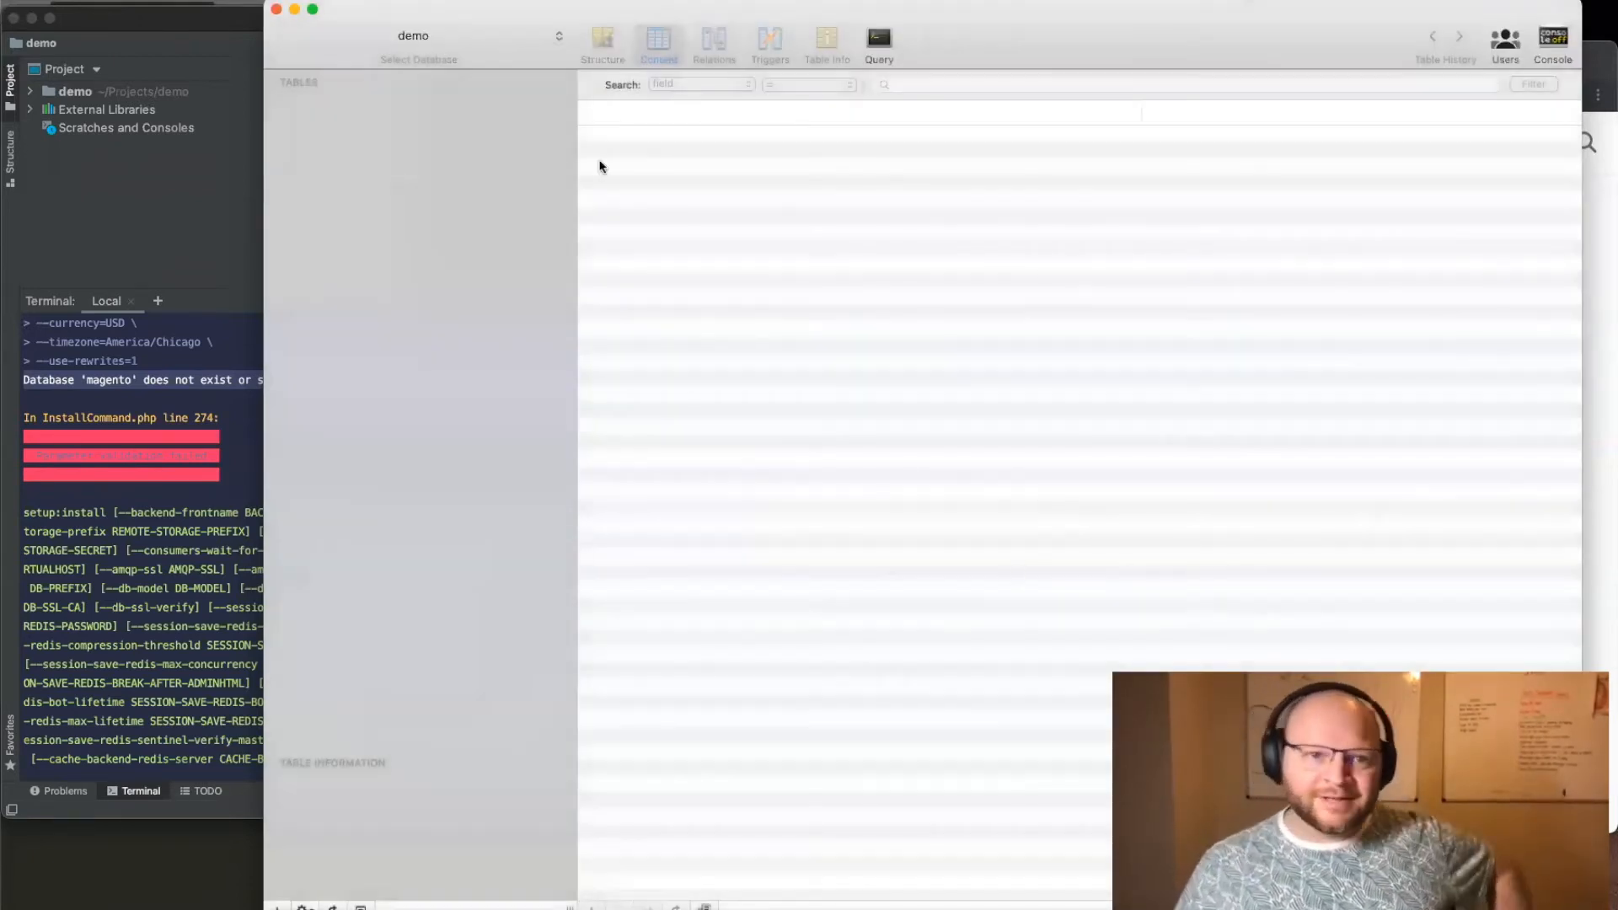
Step: Minimize the database client and run the same setup:install command again in the demo project's terminal
left_click(294, 9)
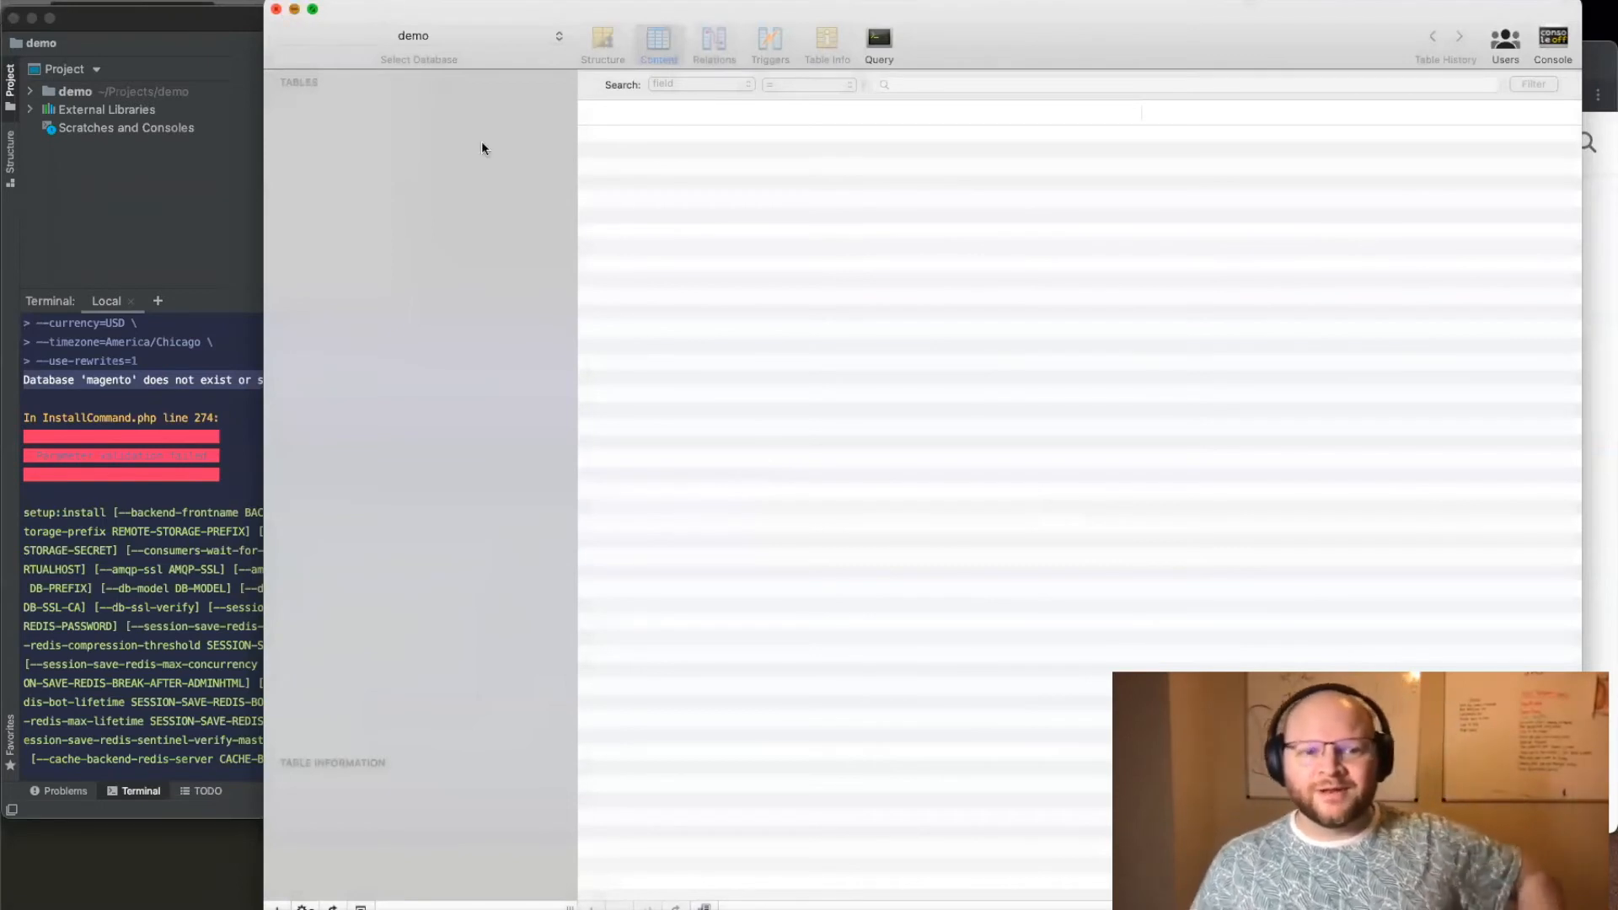
left_click(778, 439)
scroll(777, 444, "down", 5)
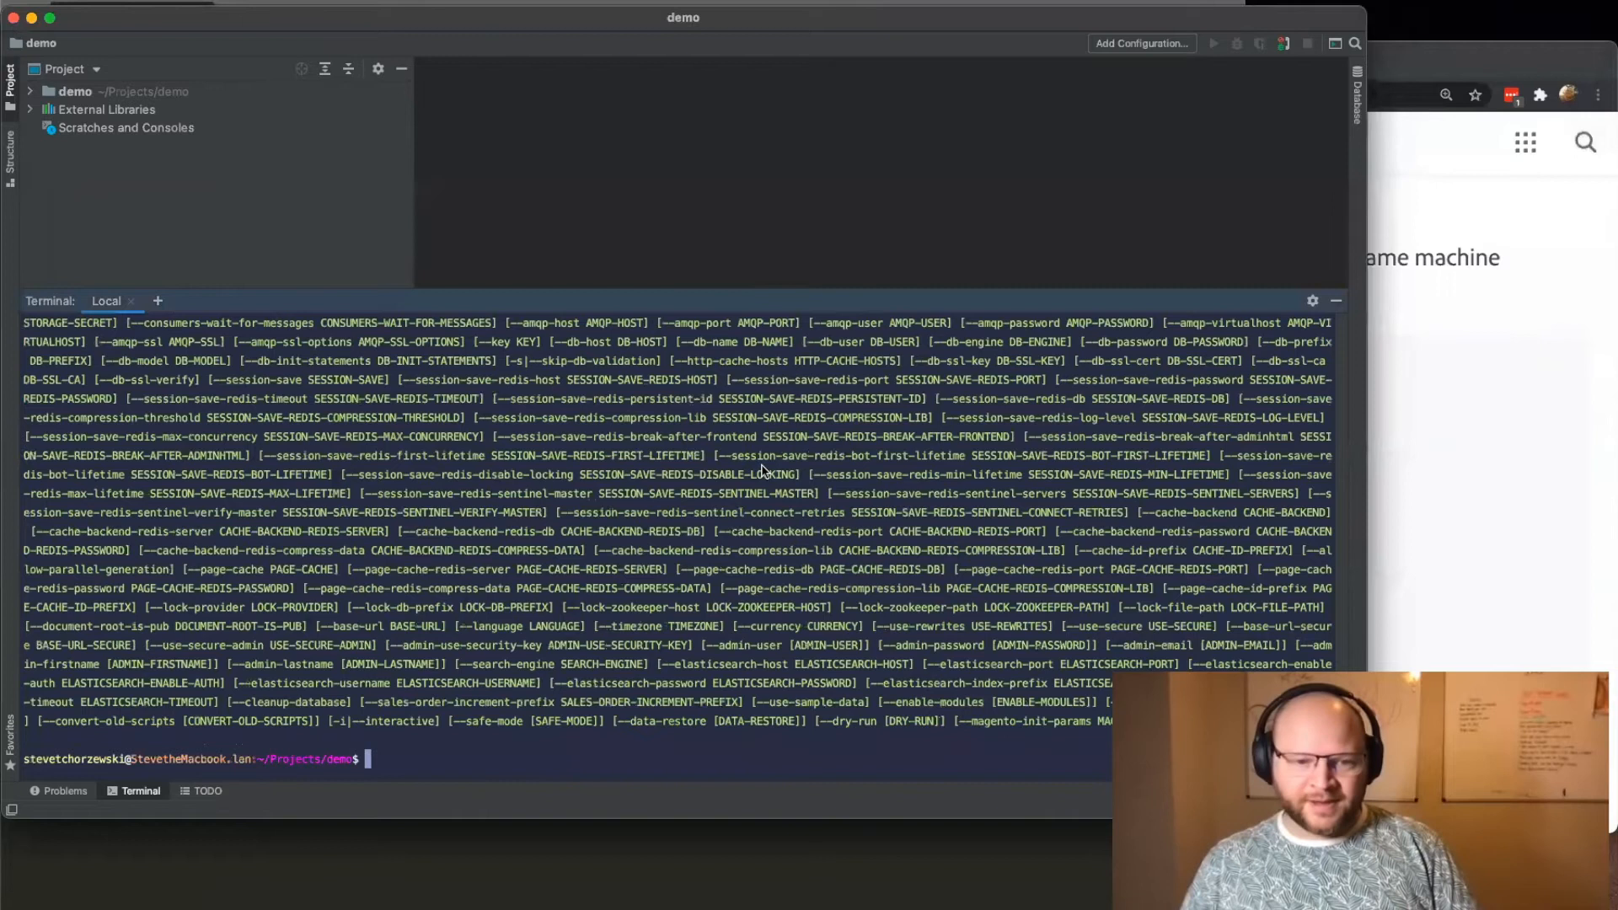
key("super+v")
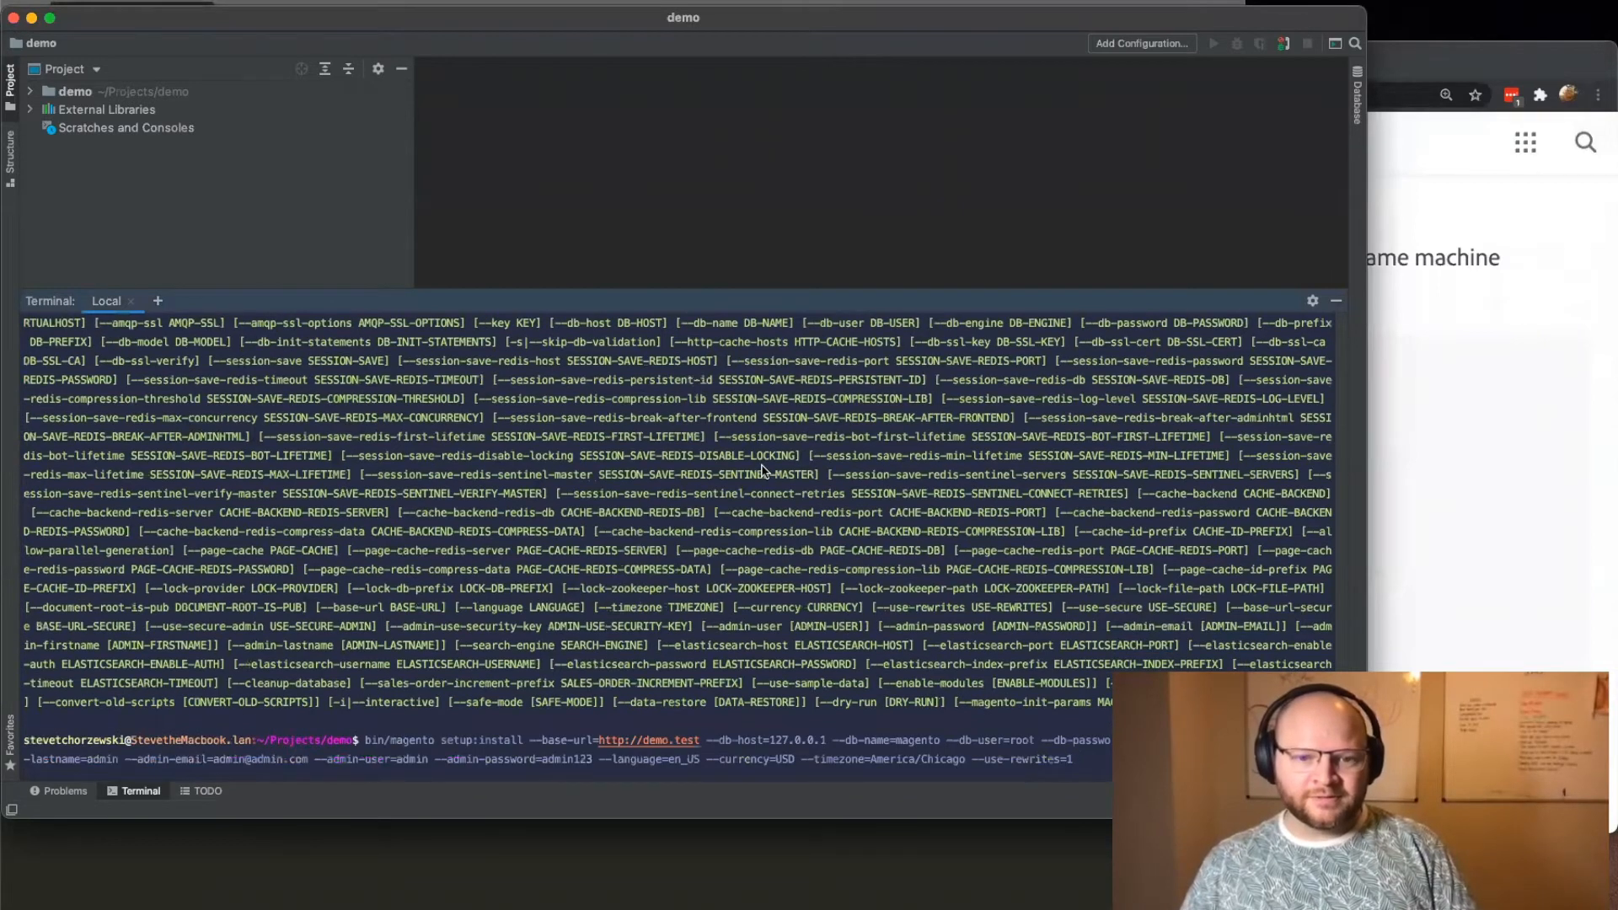
key("Return")
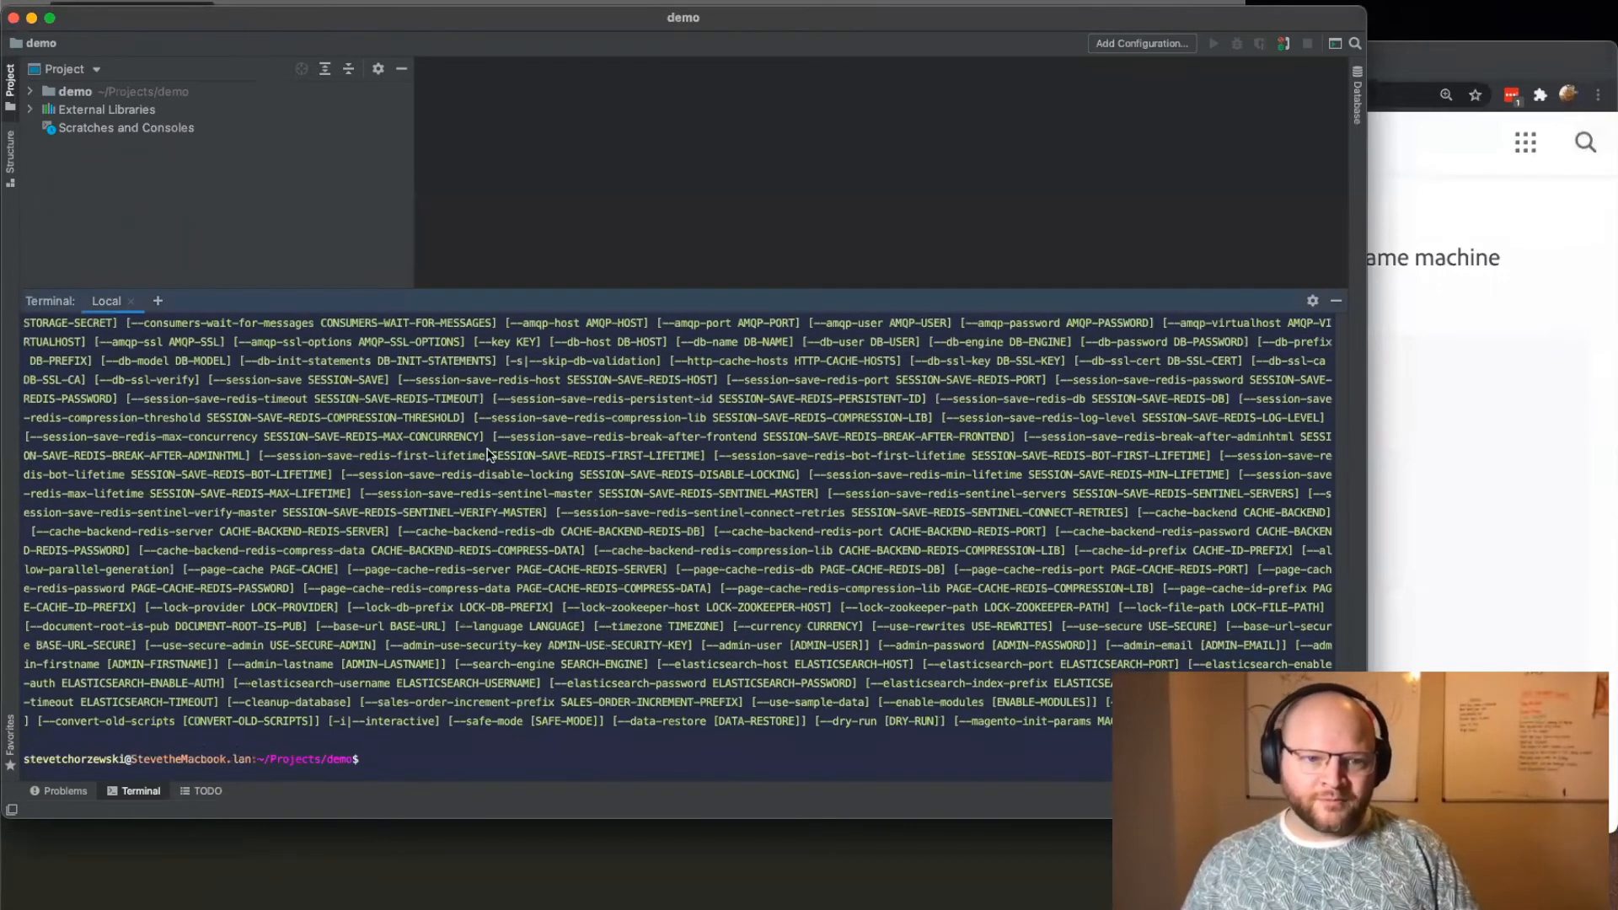
Step: Examine the error lines printed above the option list after the last setup:install run
scroll(493, 460, "up", 10)
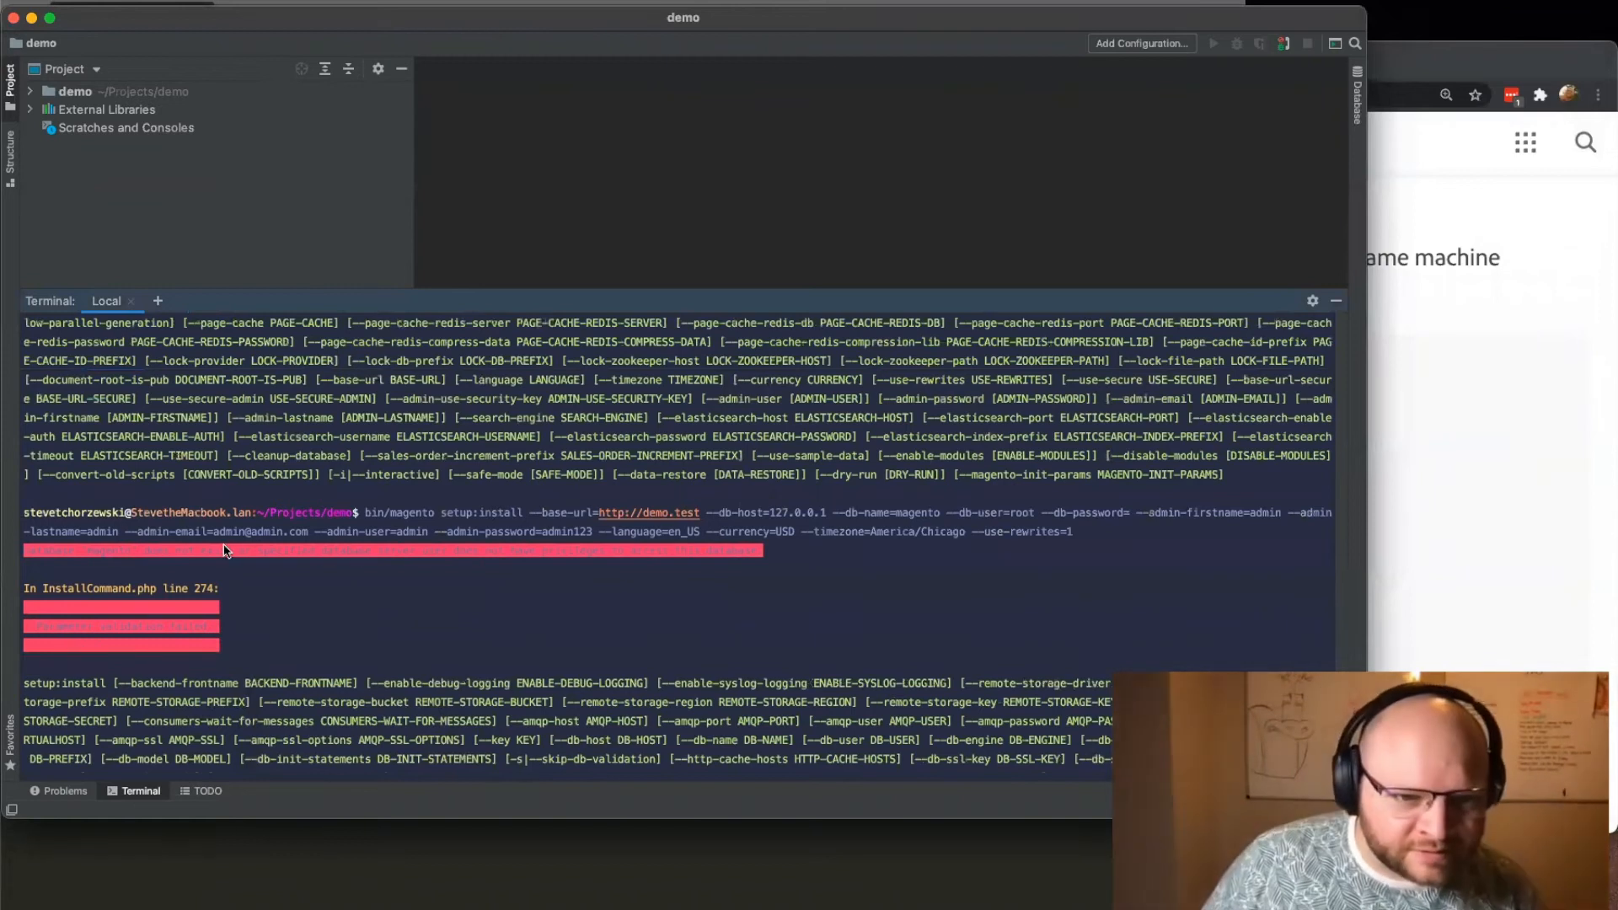
double_click(145, 556)
left_click_drag(193, 559, 753, 554)
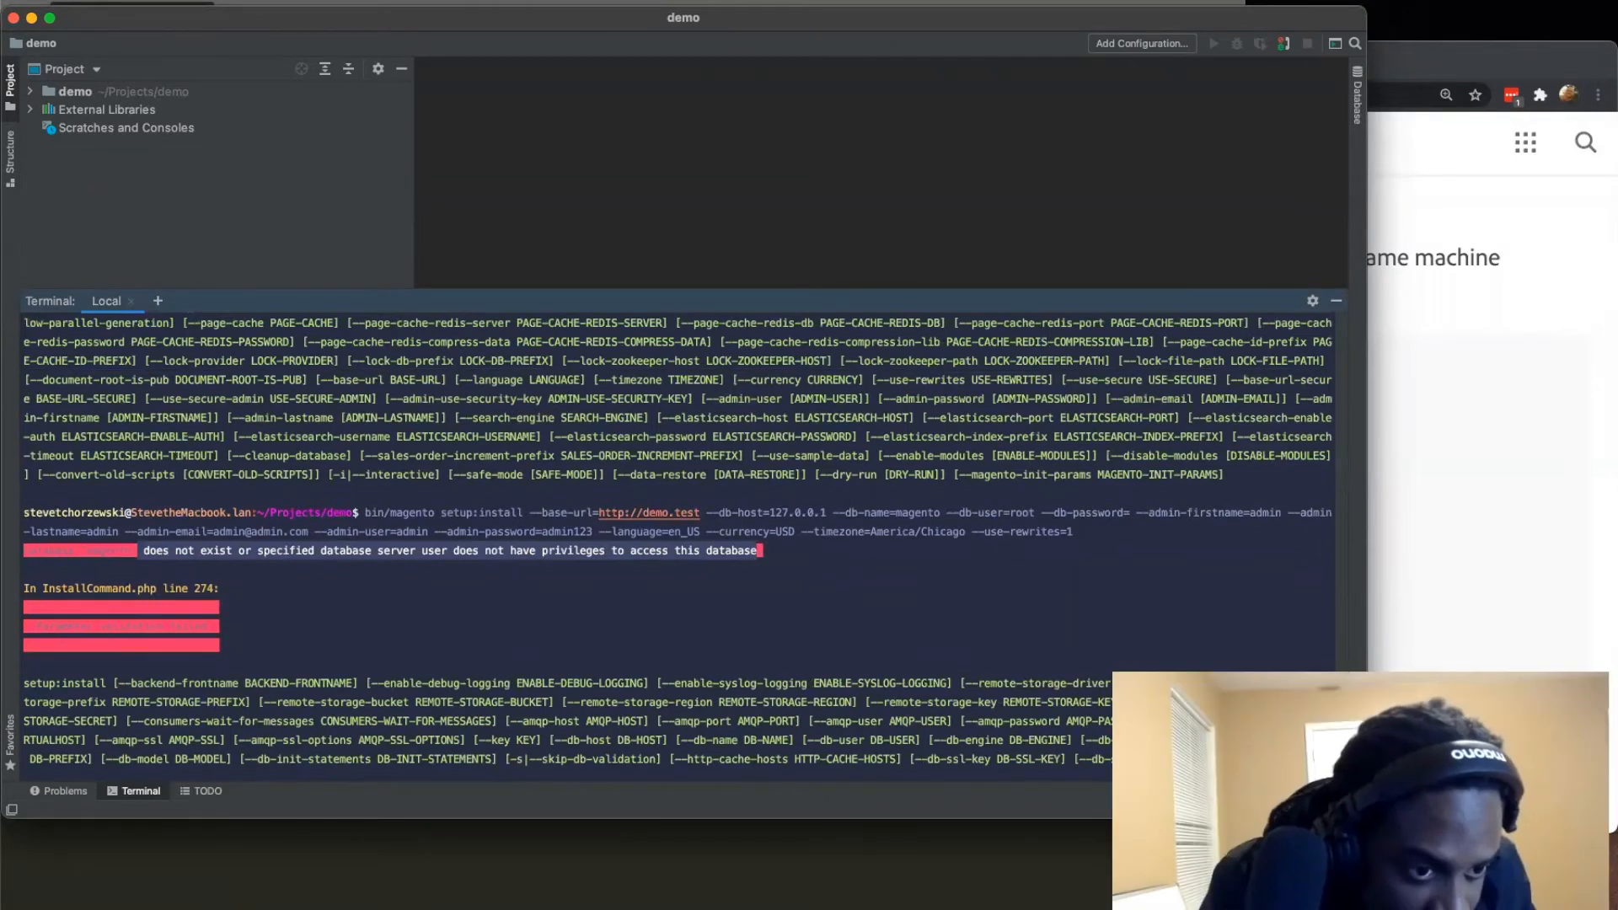
Step: Switch to the text editor, set --db-name to demo in the setup:install command, and copy the whole command
key("super+Tab")
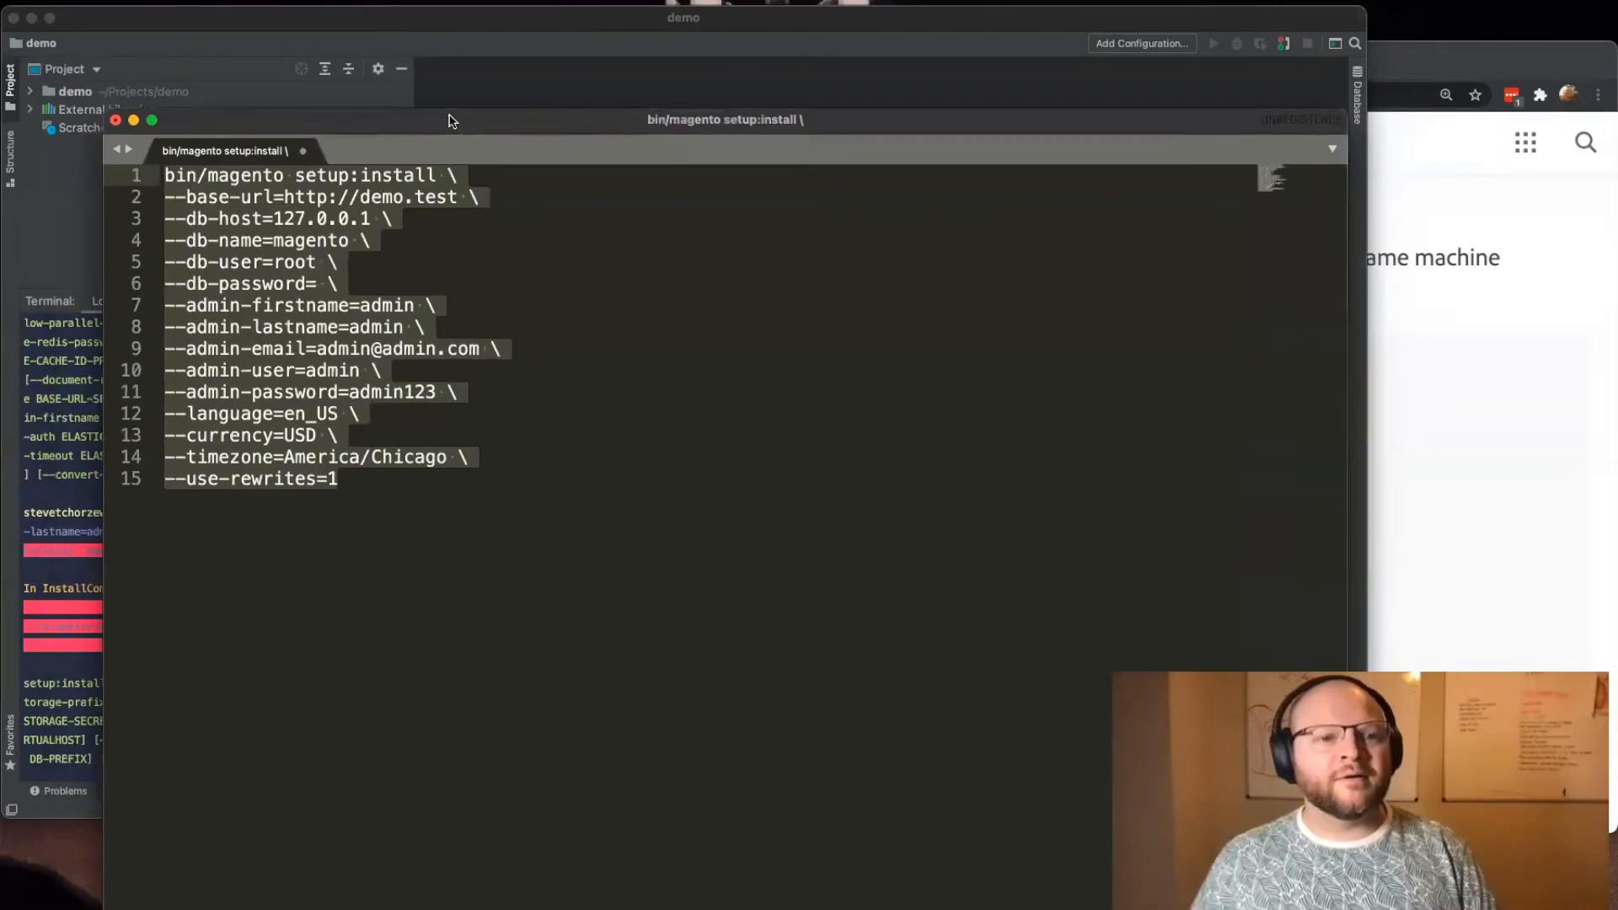
key("super+a")
left_click(342, 172)
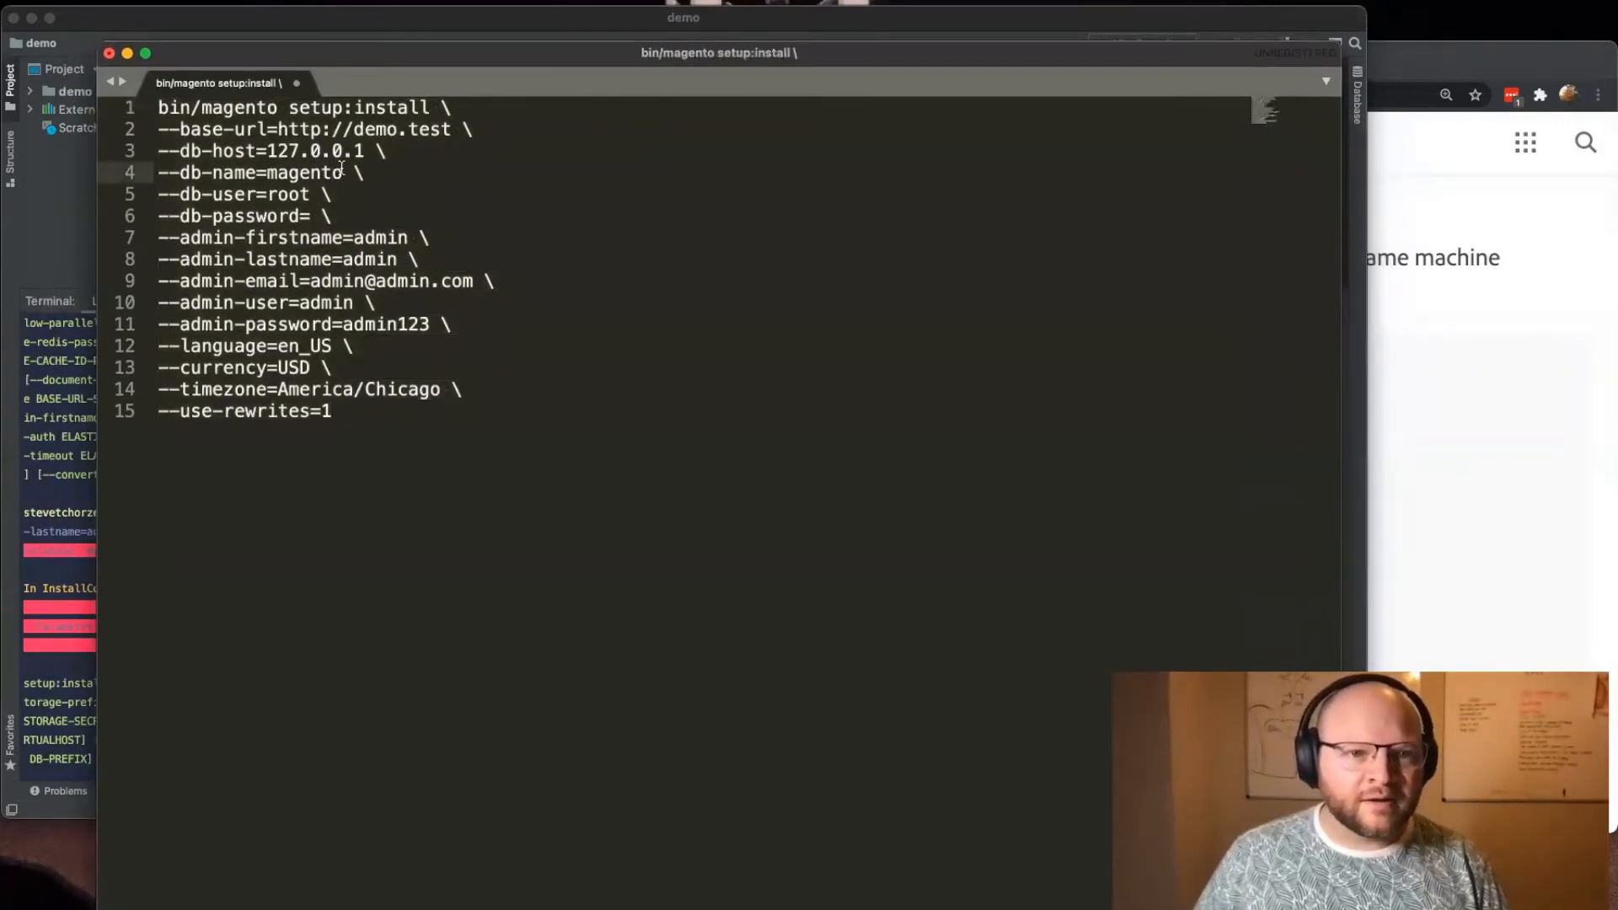
left_click_drag(343, 172, 268, 172)
type("demo")
key("super+Down")
key("super+a")
key("super+c")
Step: Run the revised bin/magento setup:install command in the demo project's terminal
left_click_drag(331, 28, 332, 8)
key("super+v")
key("Return")
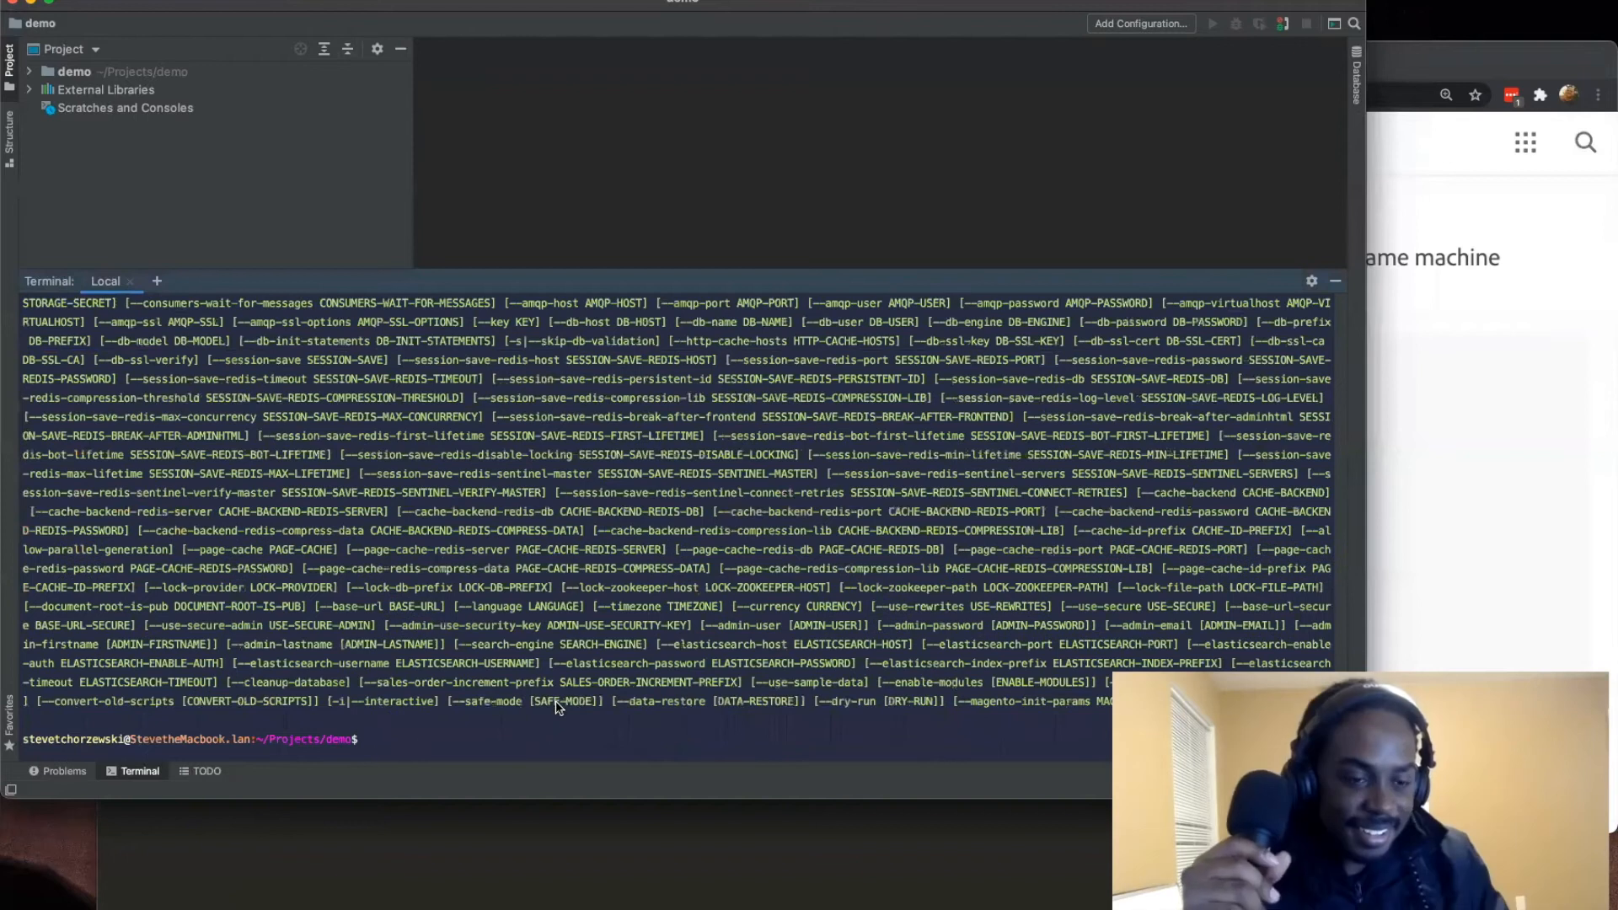
key("super+v")
key("Return")
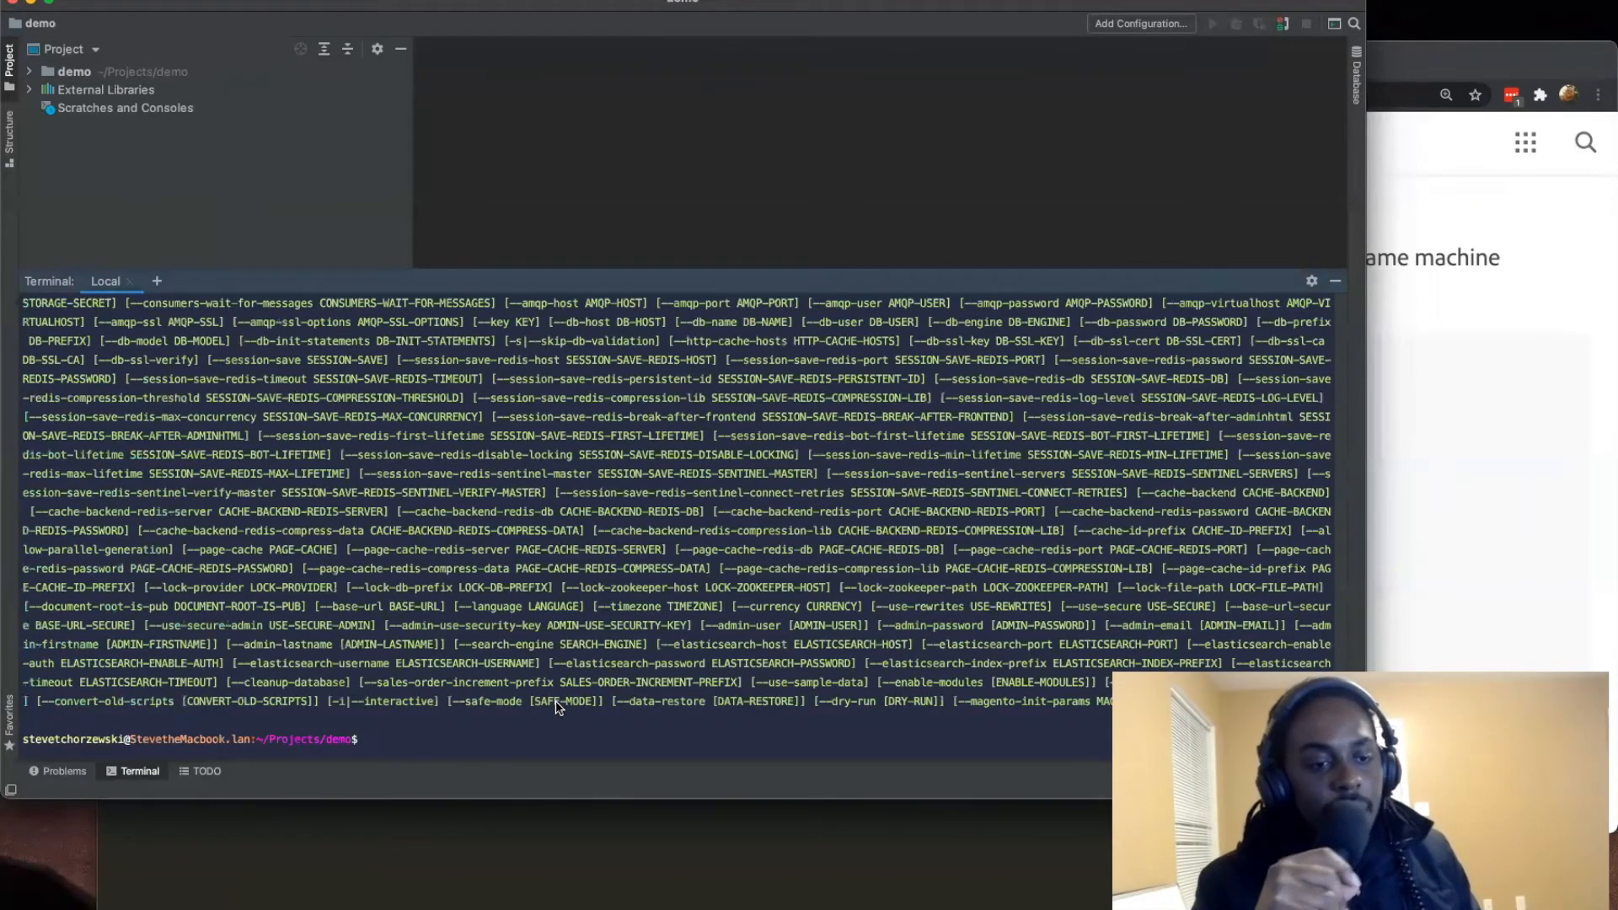
Step: Examine the error under SearchConfig.php line 81 in the install output and select the word Elasticsearch in it
scroll(400, 595, "up", 10)
scroll(399, 595, "down", 7)
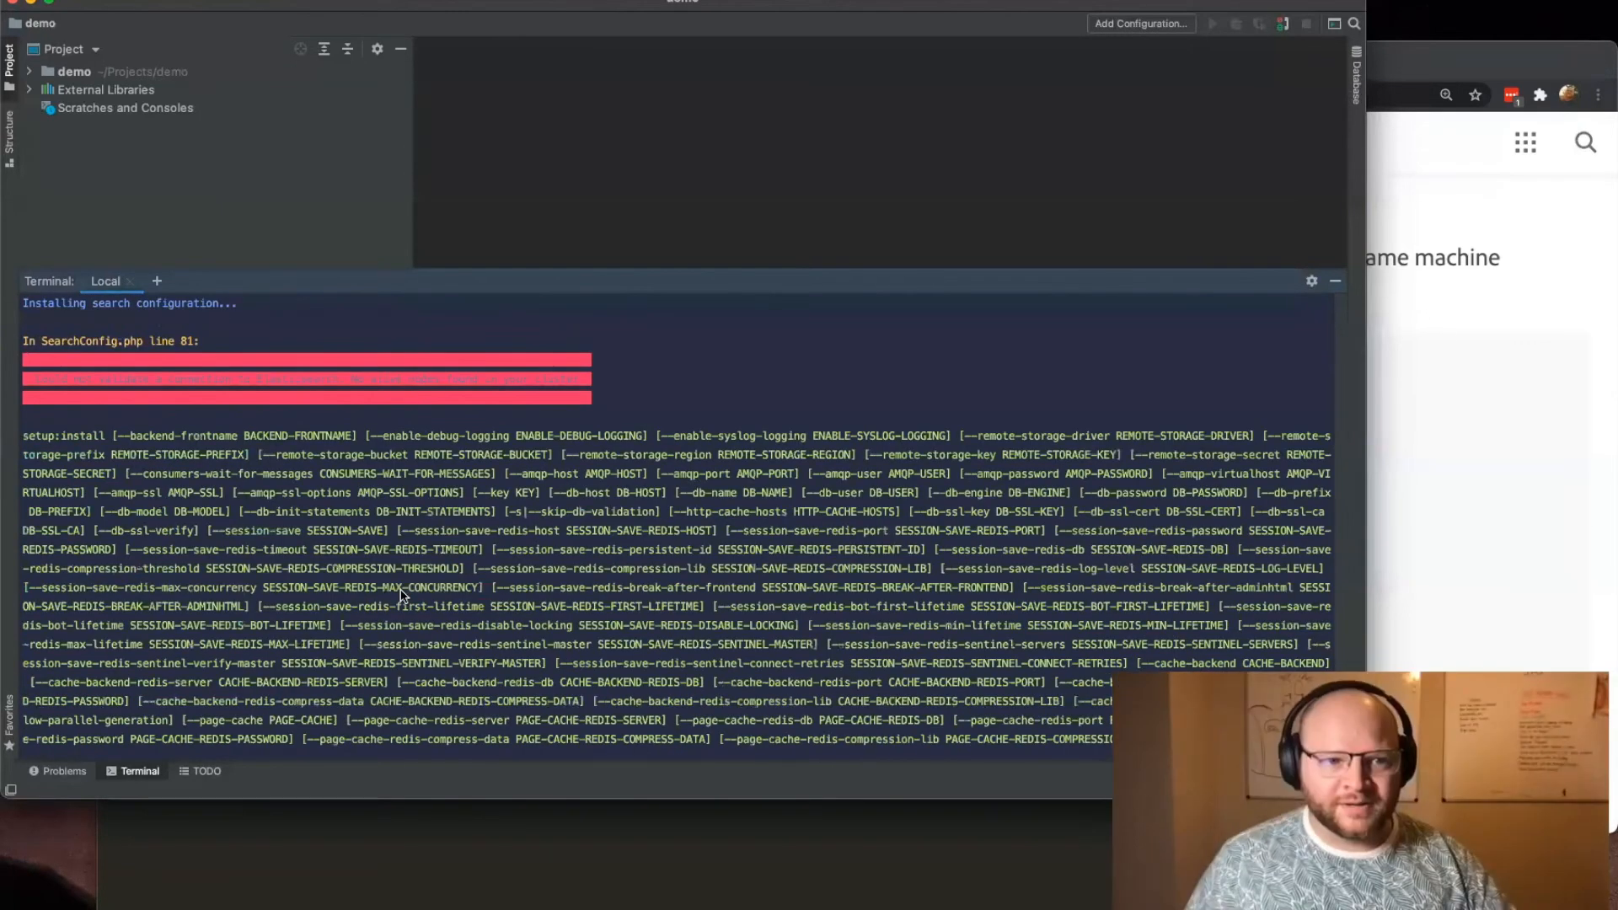
left_click_drag(144, 381, 35, 386)
left_click(590, 383)
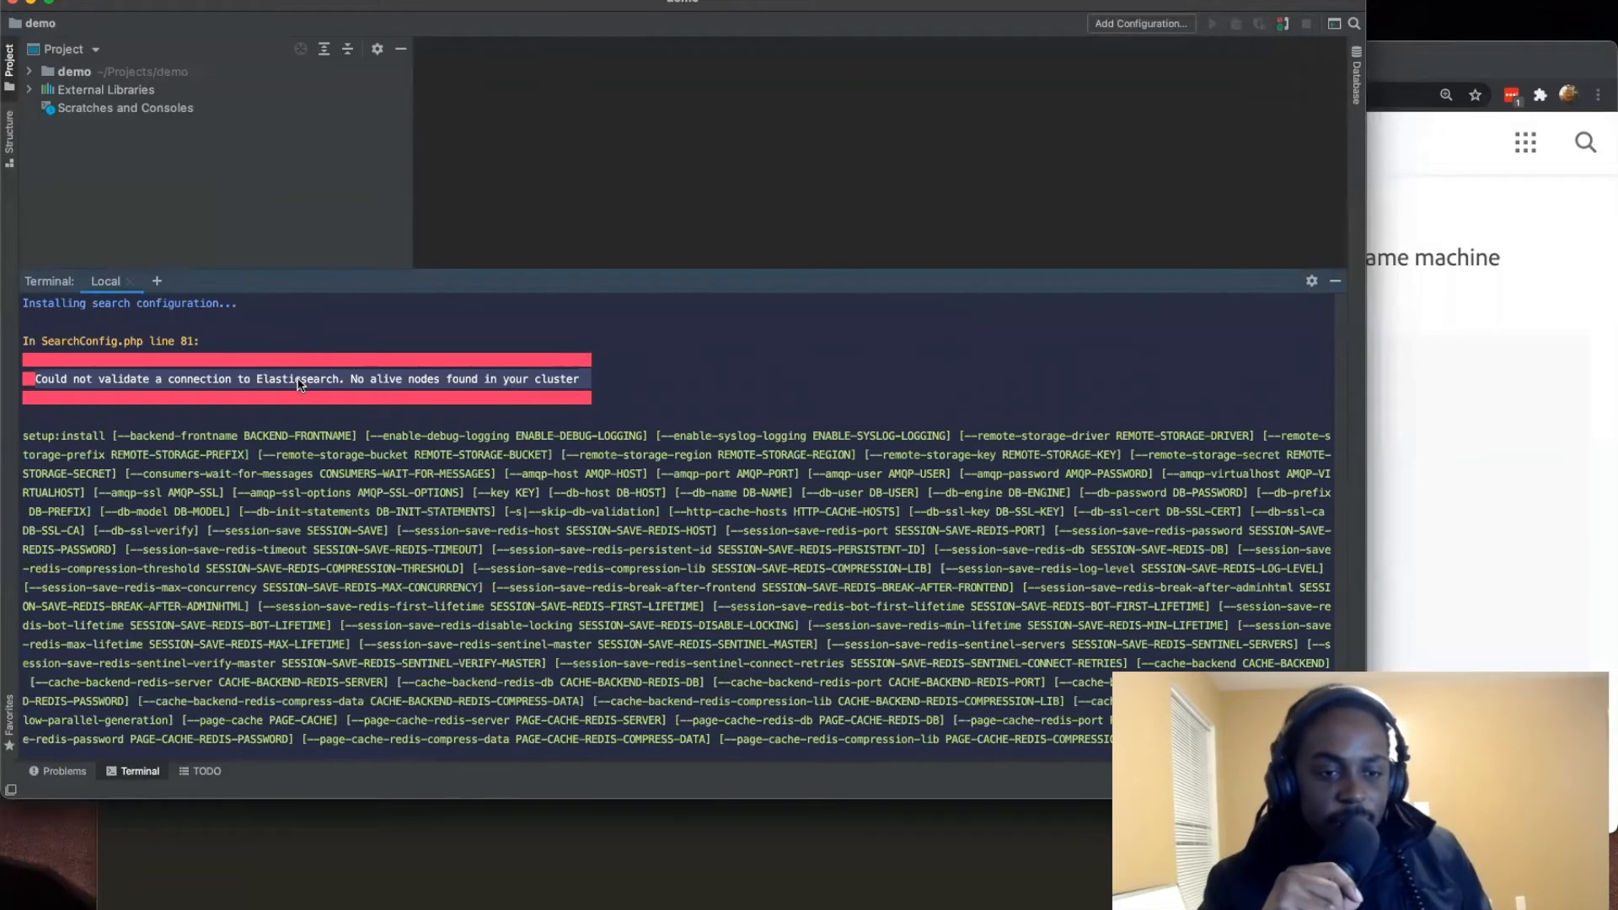
left_click(340, 385)
left_click_drag(295, 388, 259, 390)
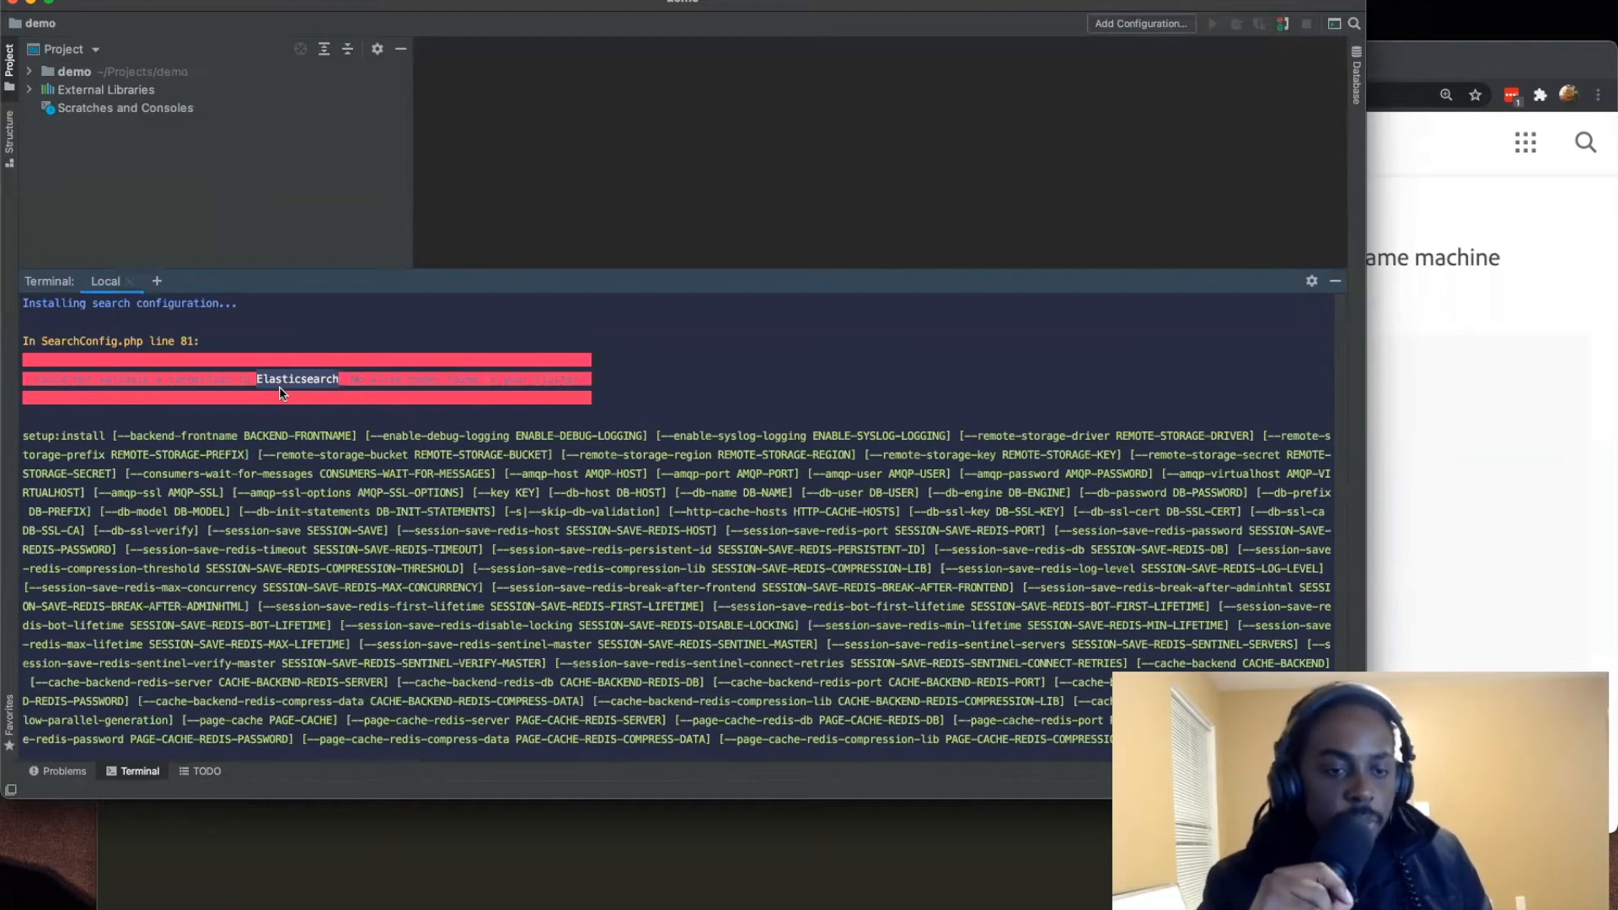
scroll(524, 530, "down", 5)
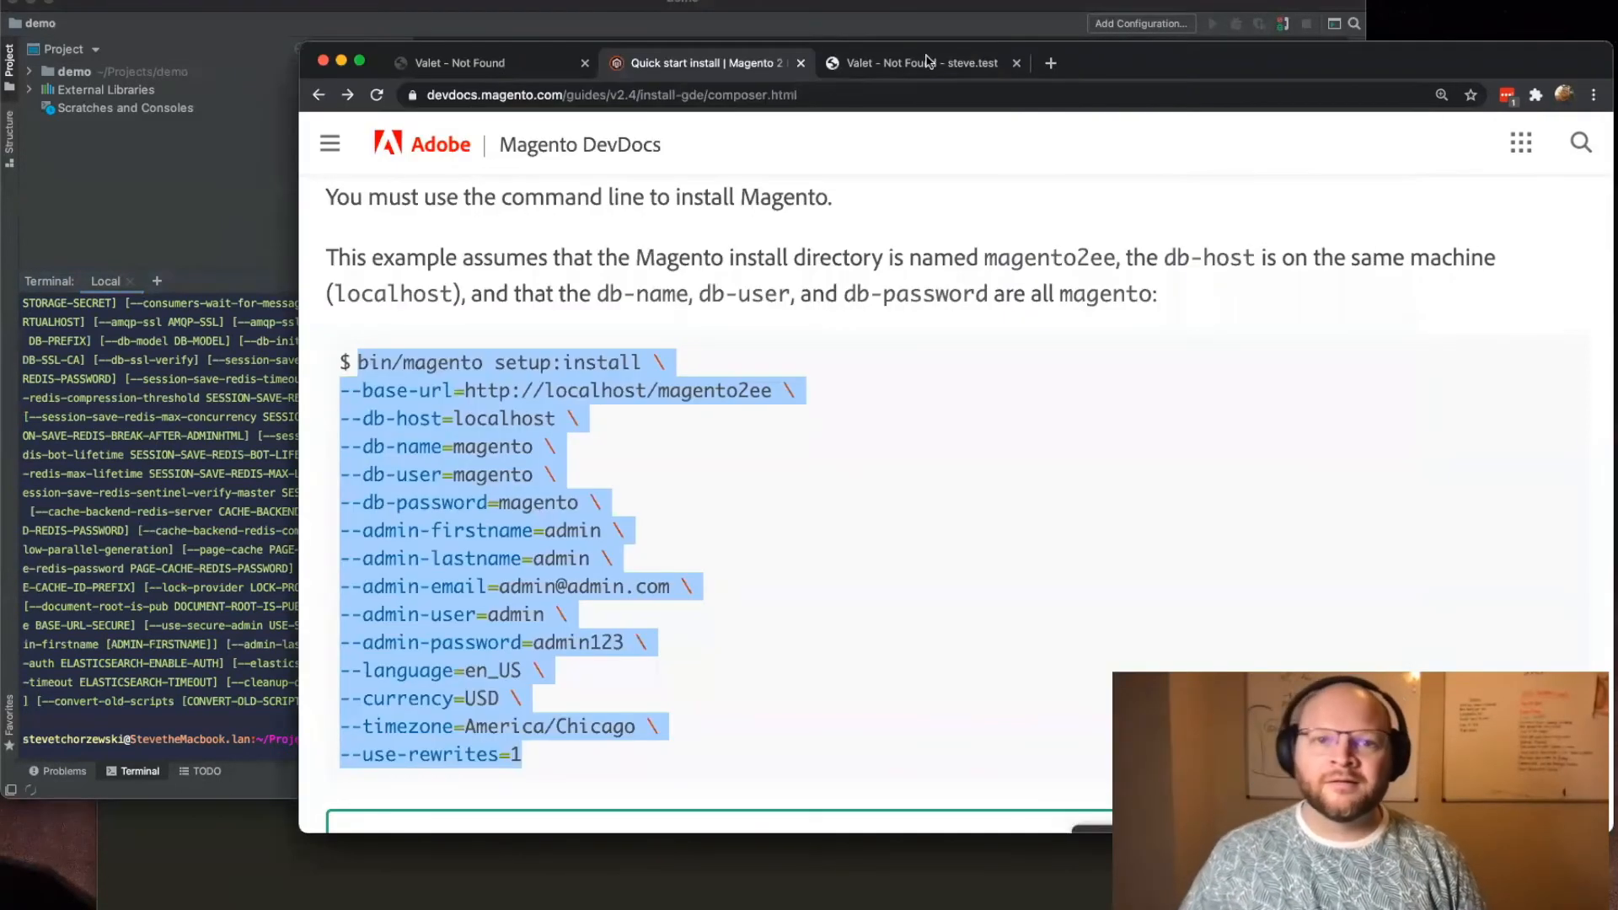
Step: Switch to Chrome and search Google in a new tab for how to brew install Elasticsearch
key("super+Tab")
left_click(1051, 65)
type("brew i")
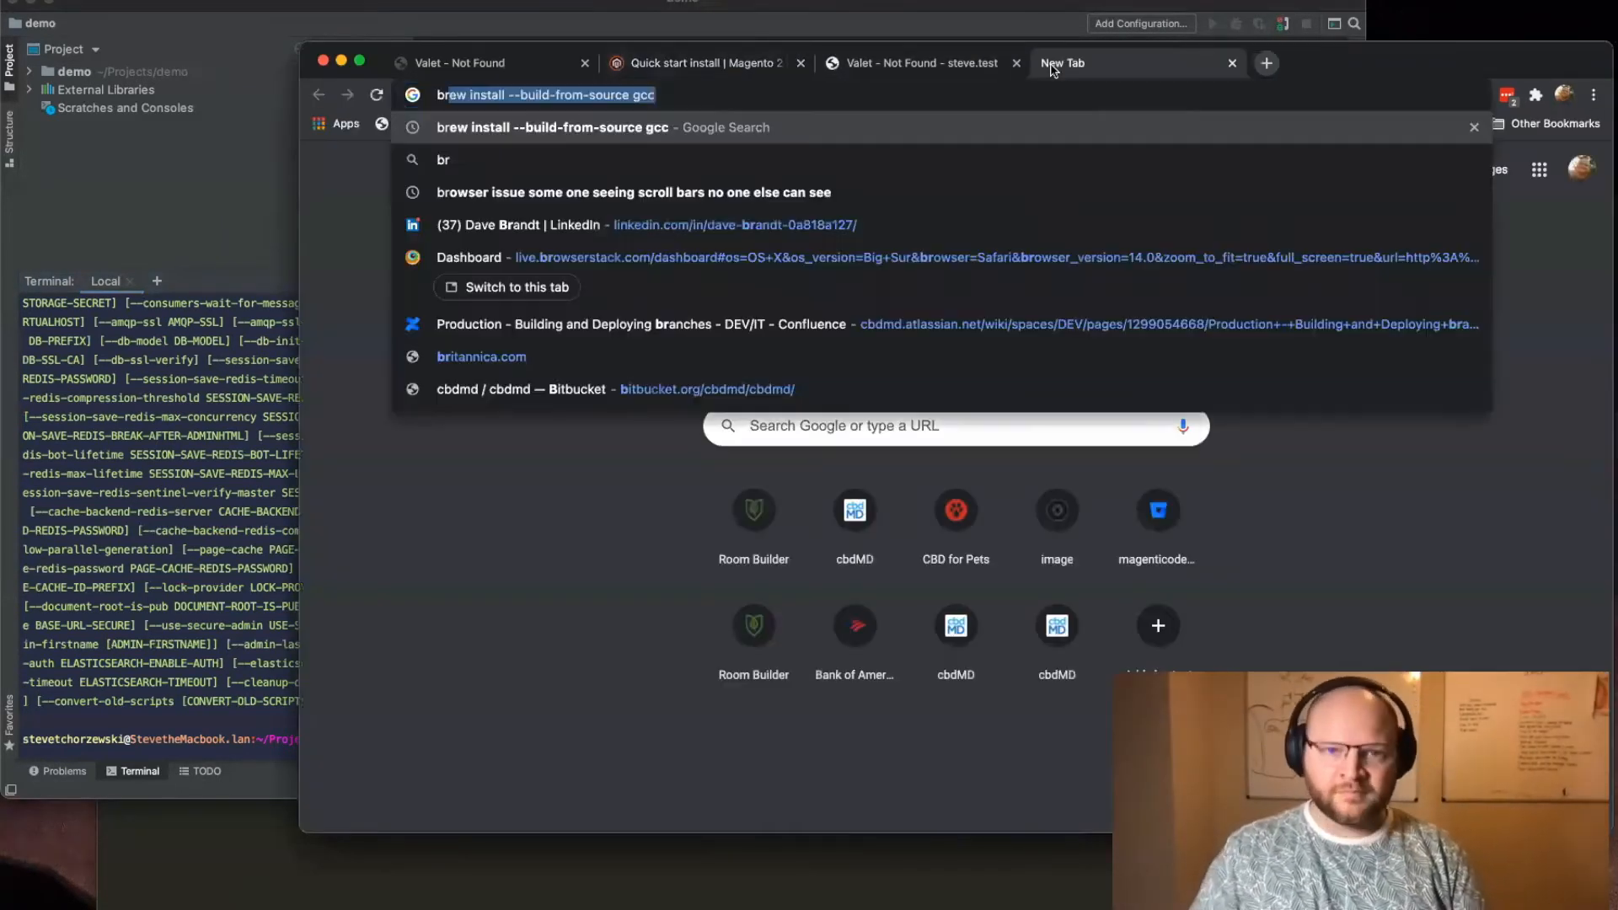
type("nstall e")
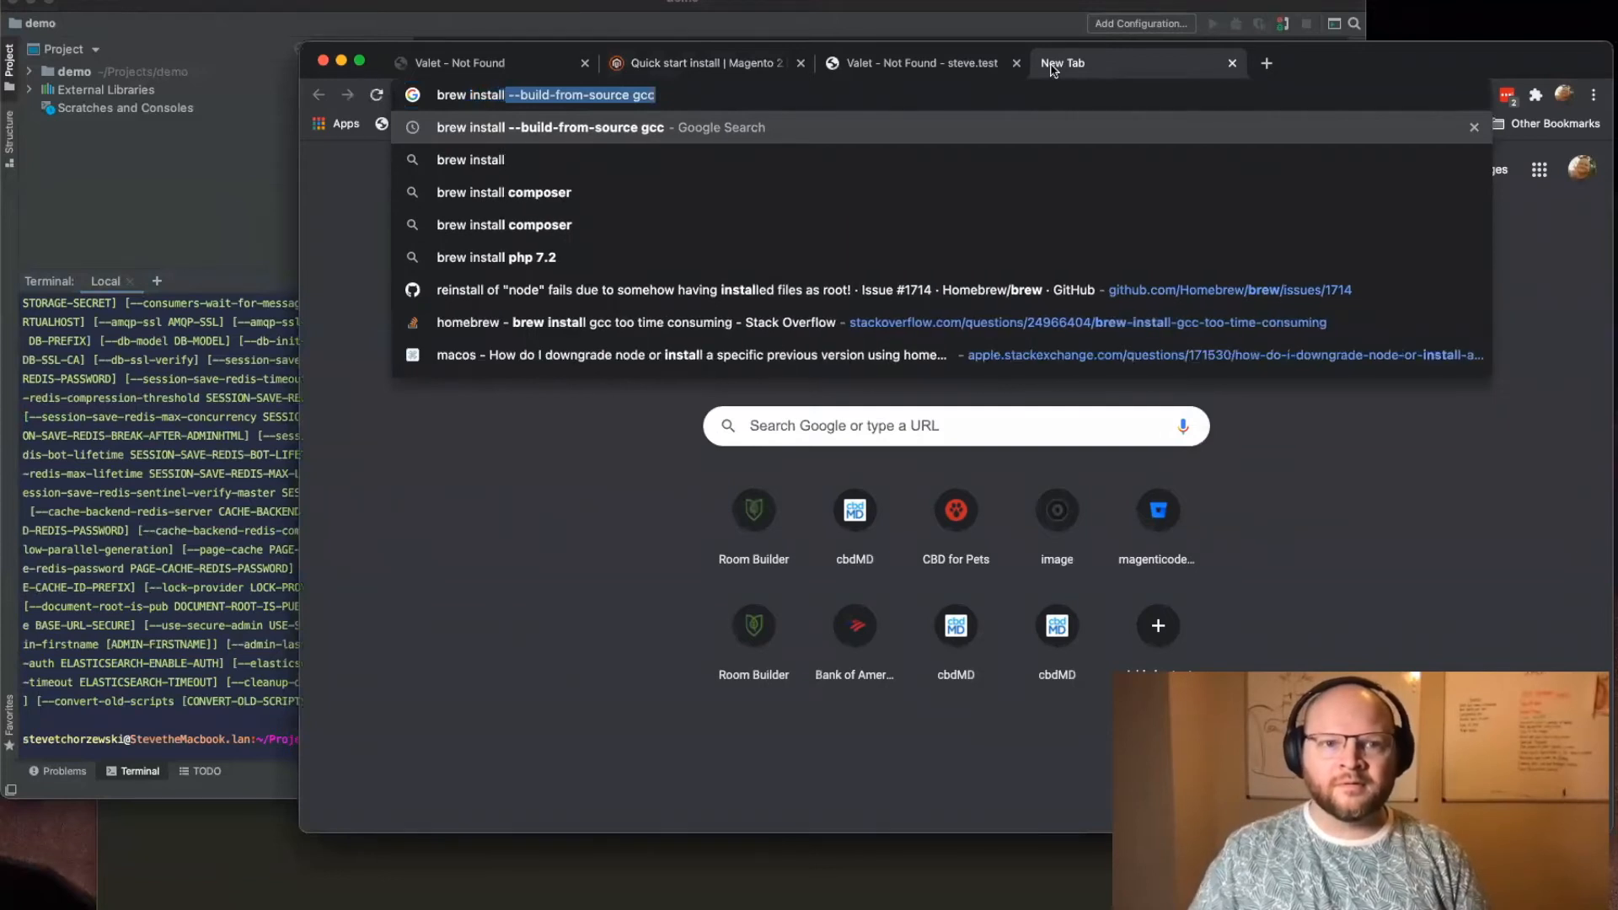
key("super+v")
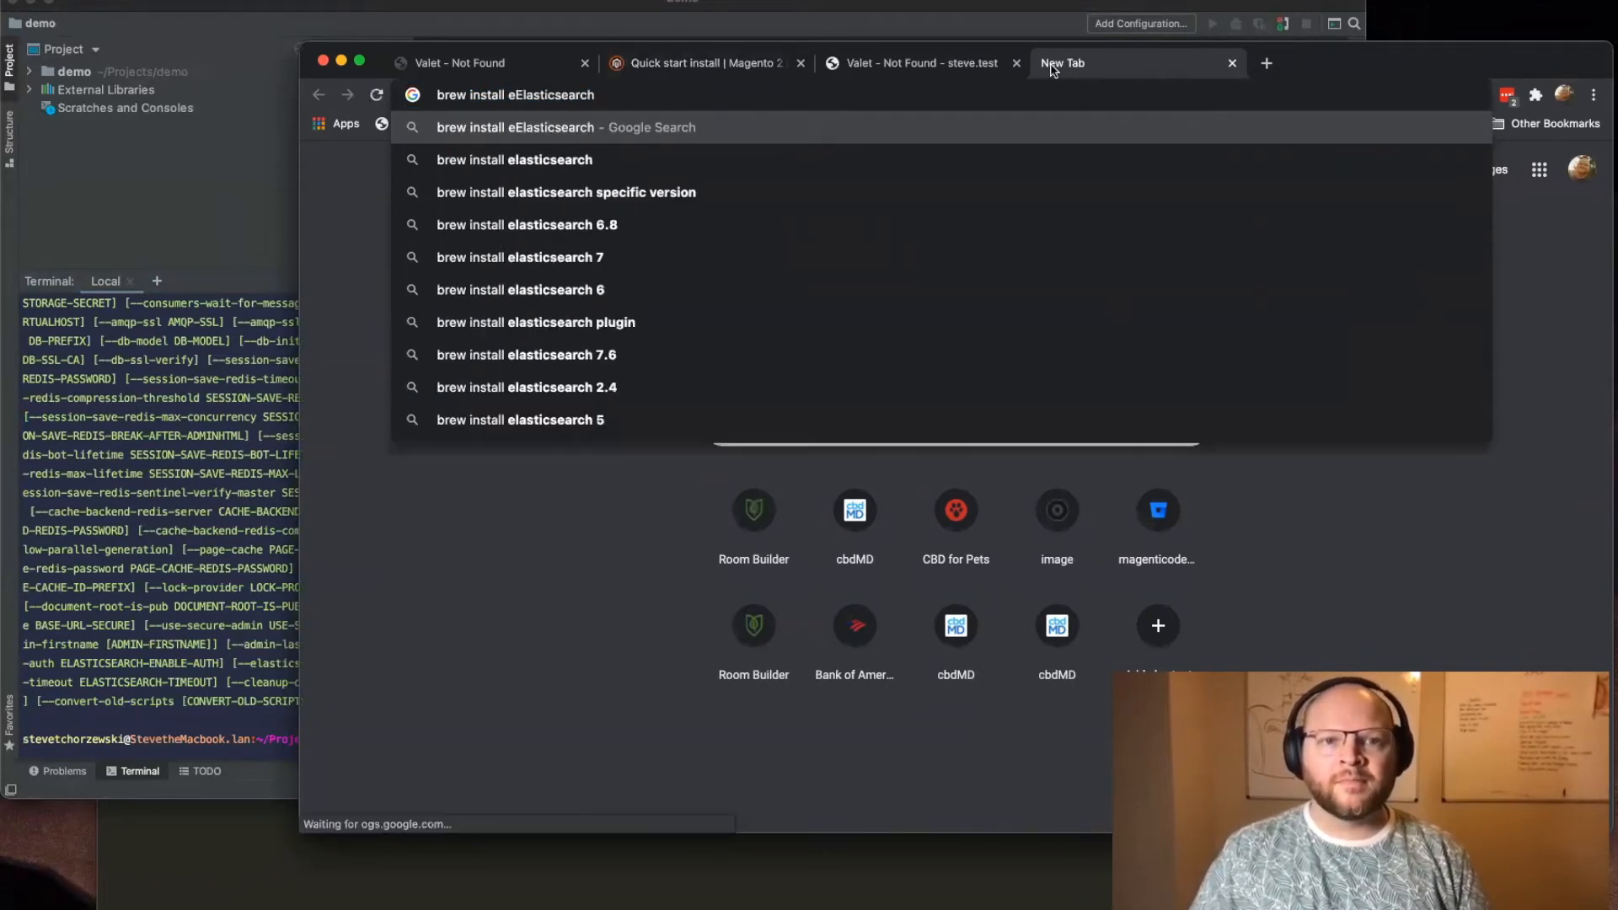
key("super+a")
key("Return")
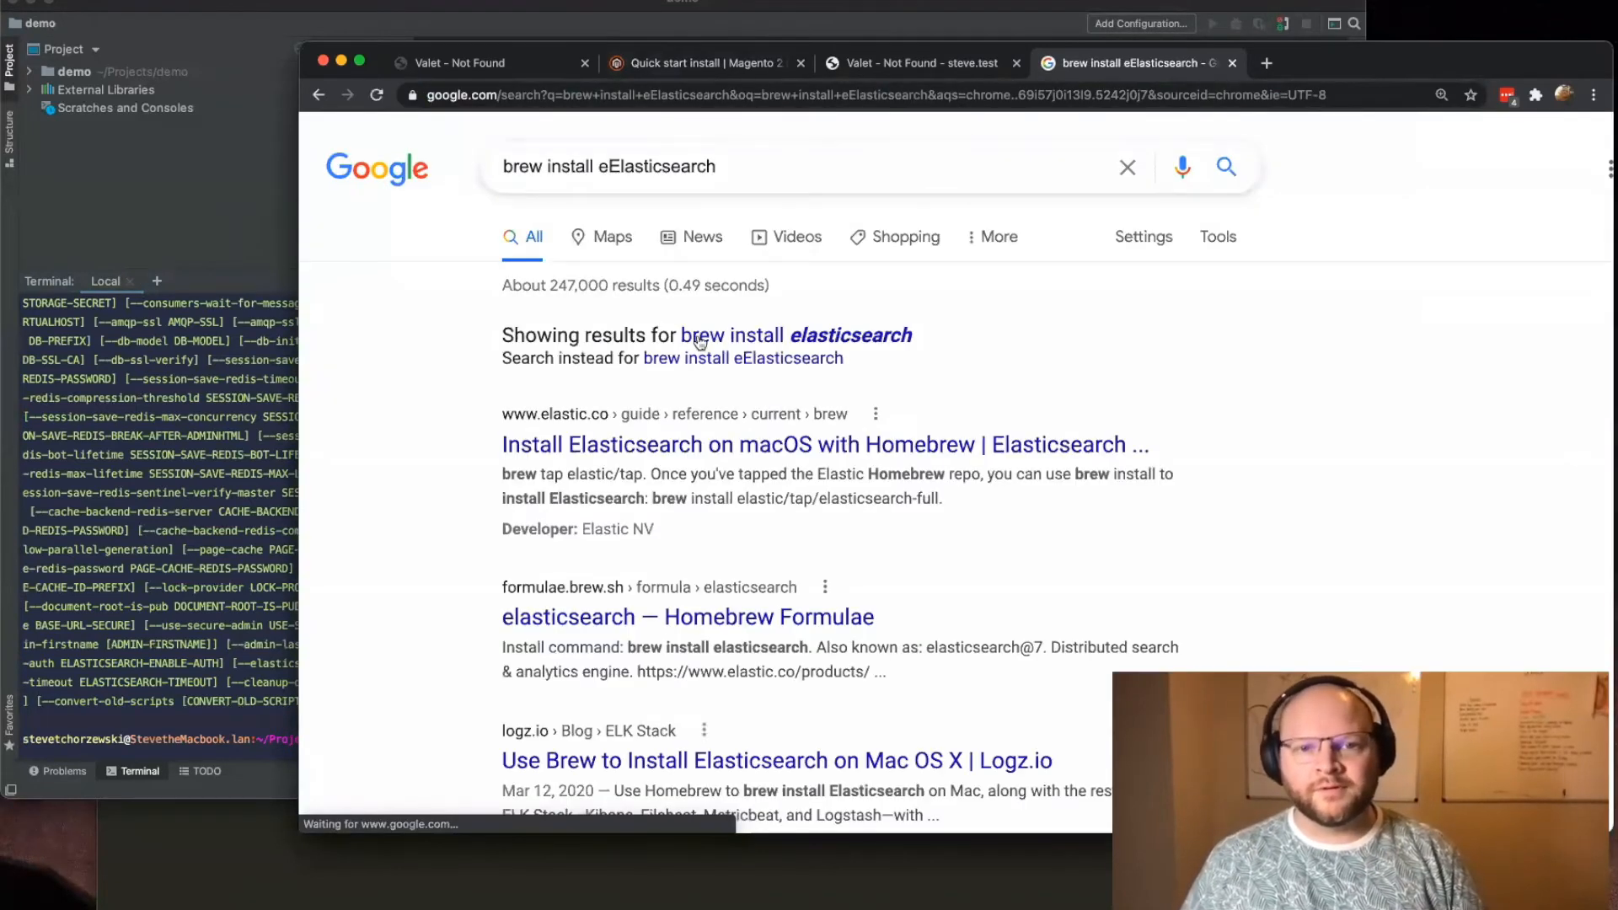
Step: Open Elastic's guide on installing Elasticsearch on macOS with Homebrew and look through its commands and directory layout
left_click(906, 363)
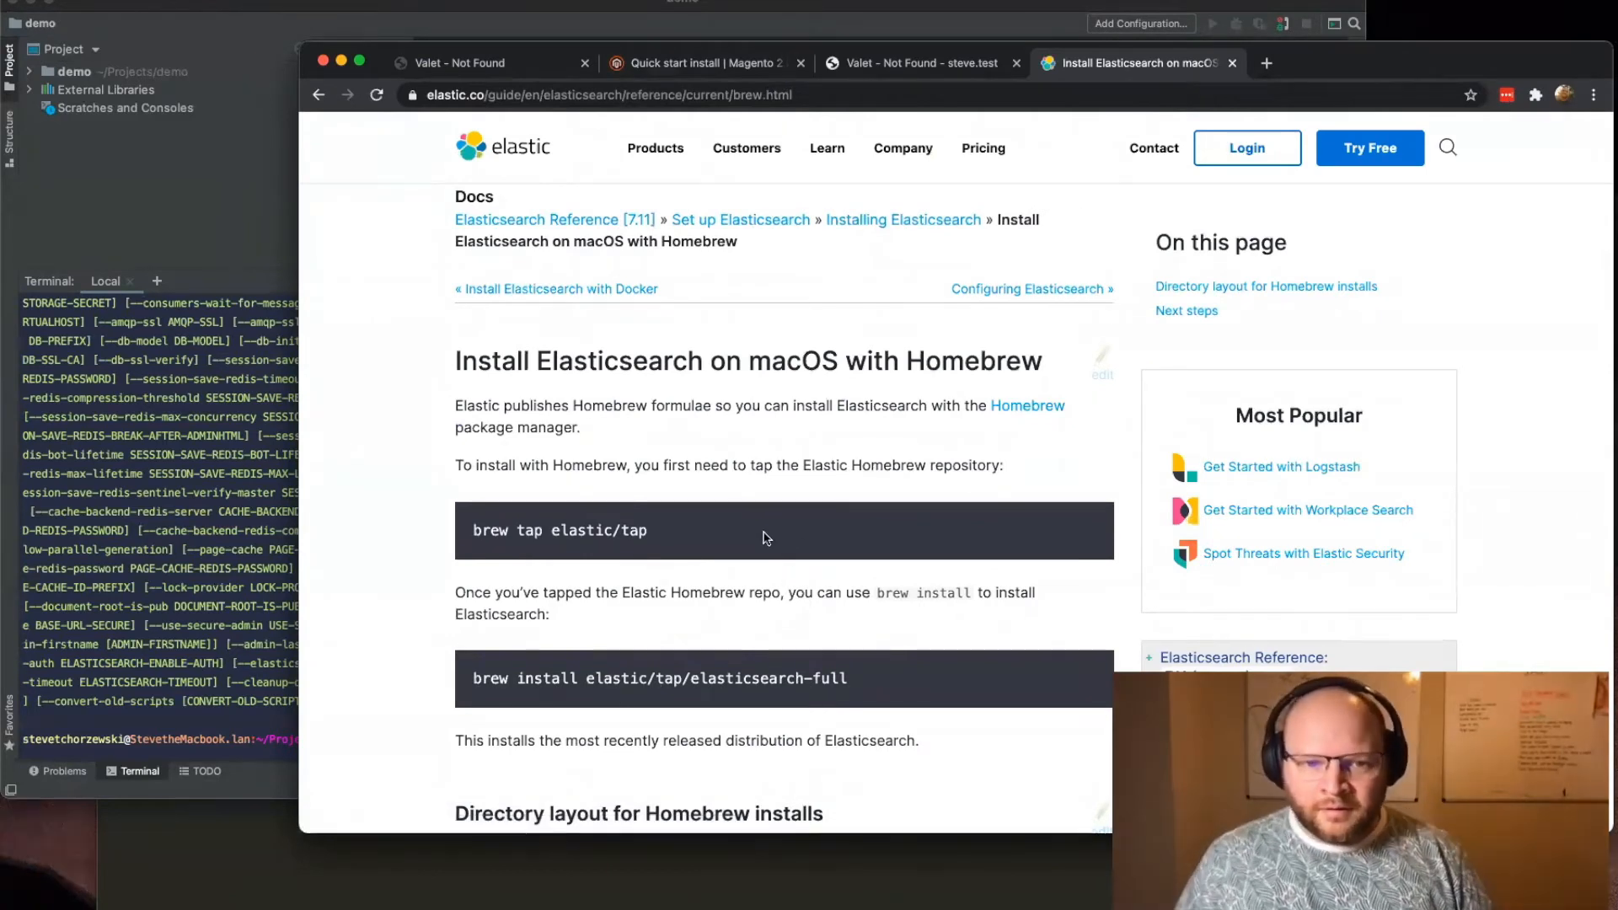
scroll(761, 644, "down", 15)
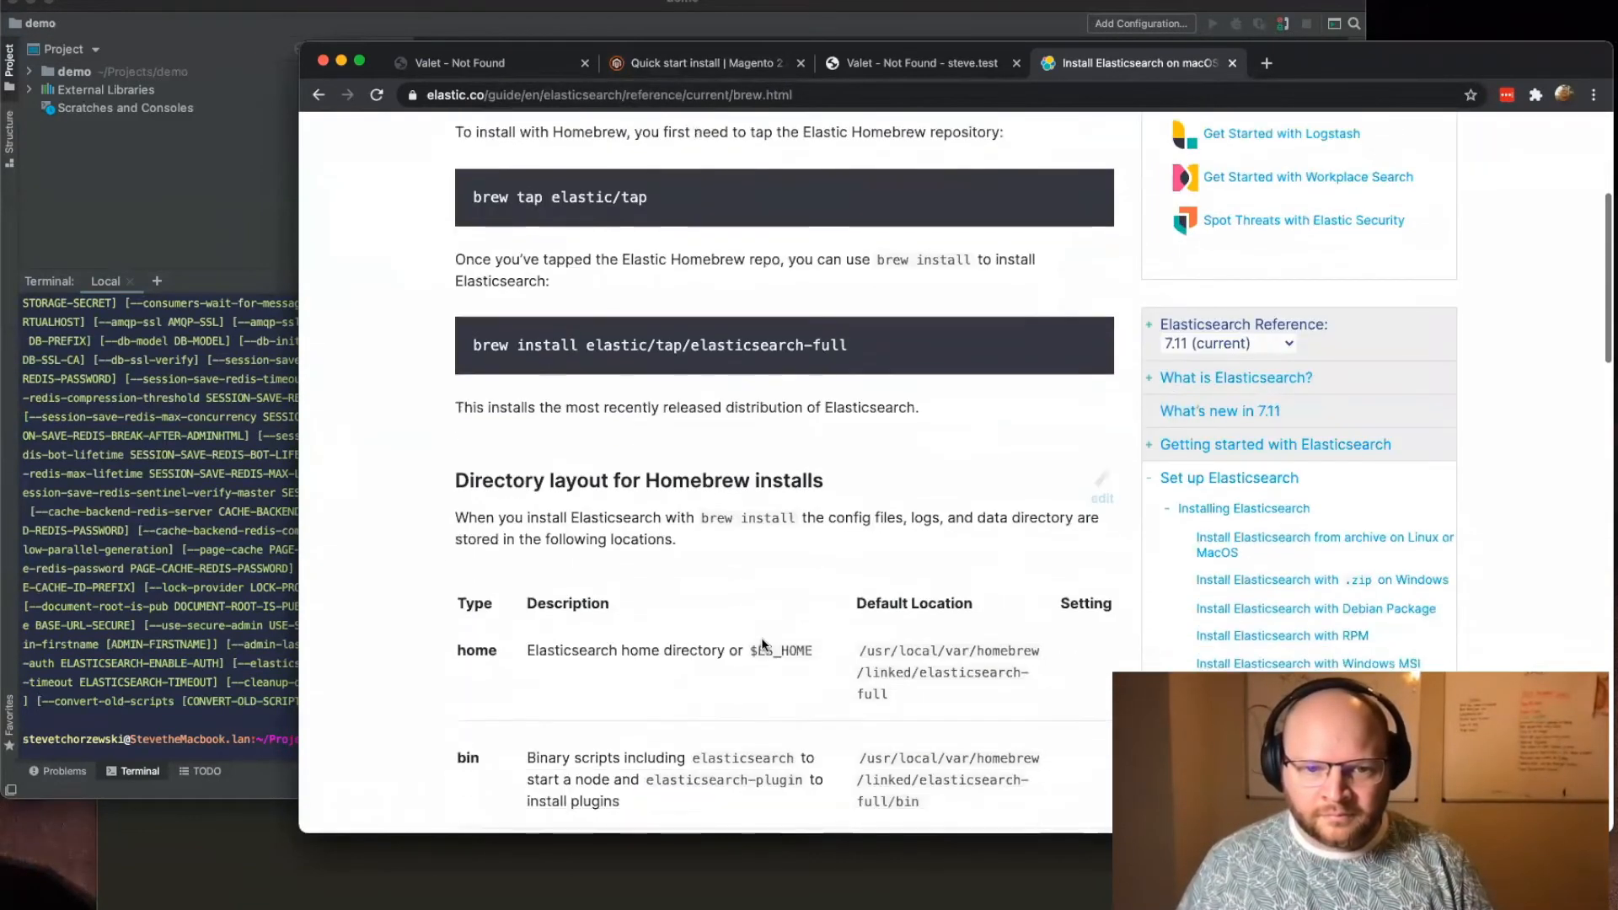
scroll(760, 664, "up", 4)
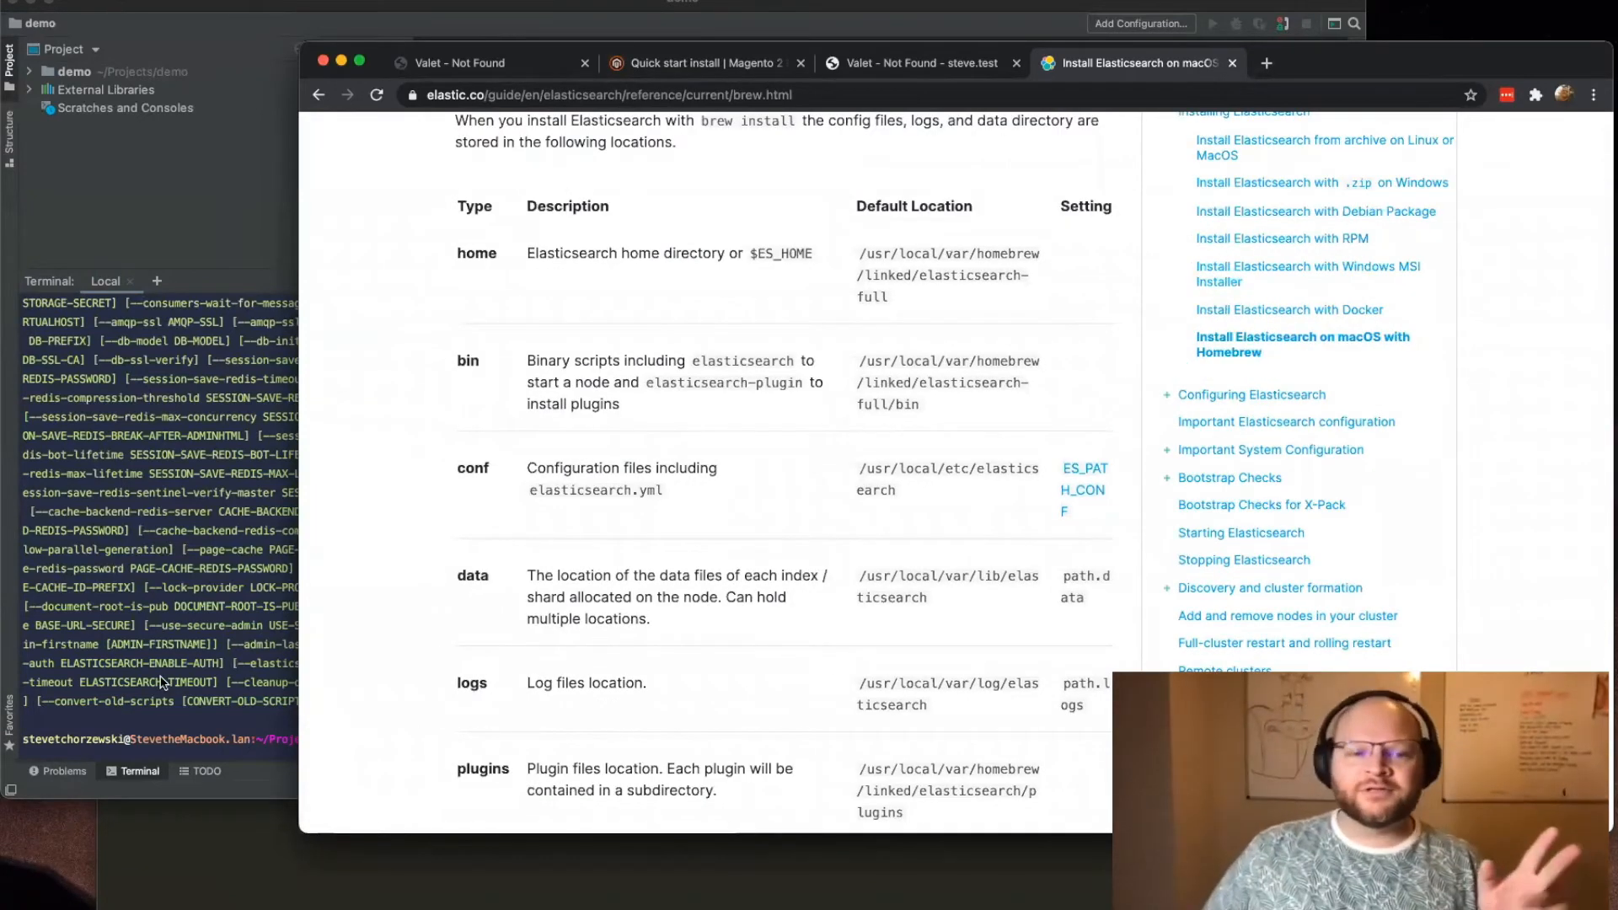
Step: Run brew services list in the terminal and review the status of the listed services
left_click(276, 687)
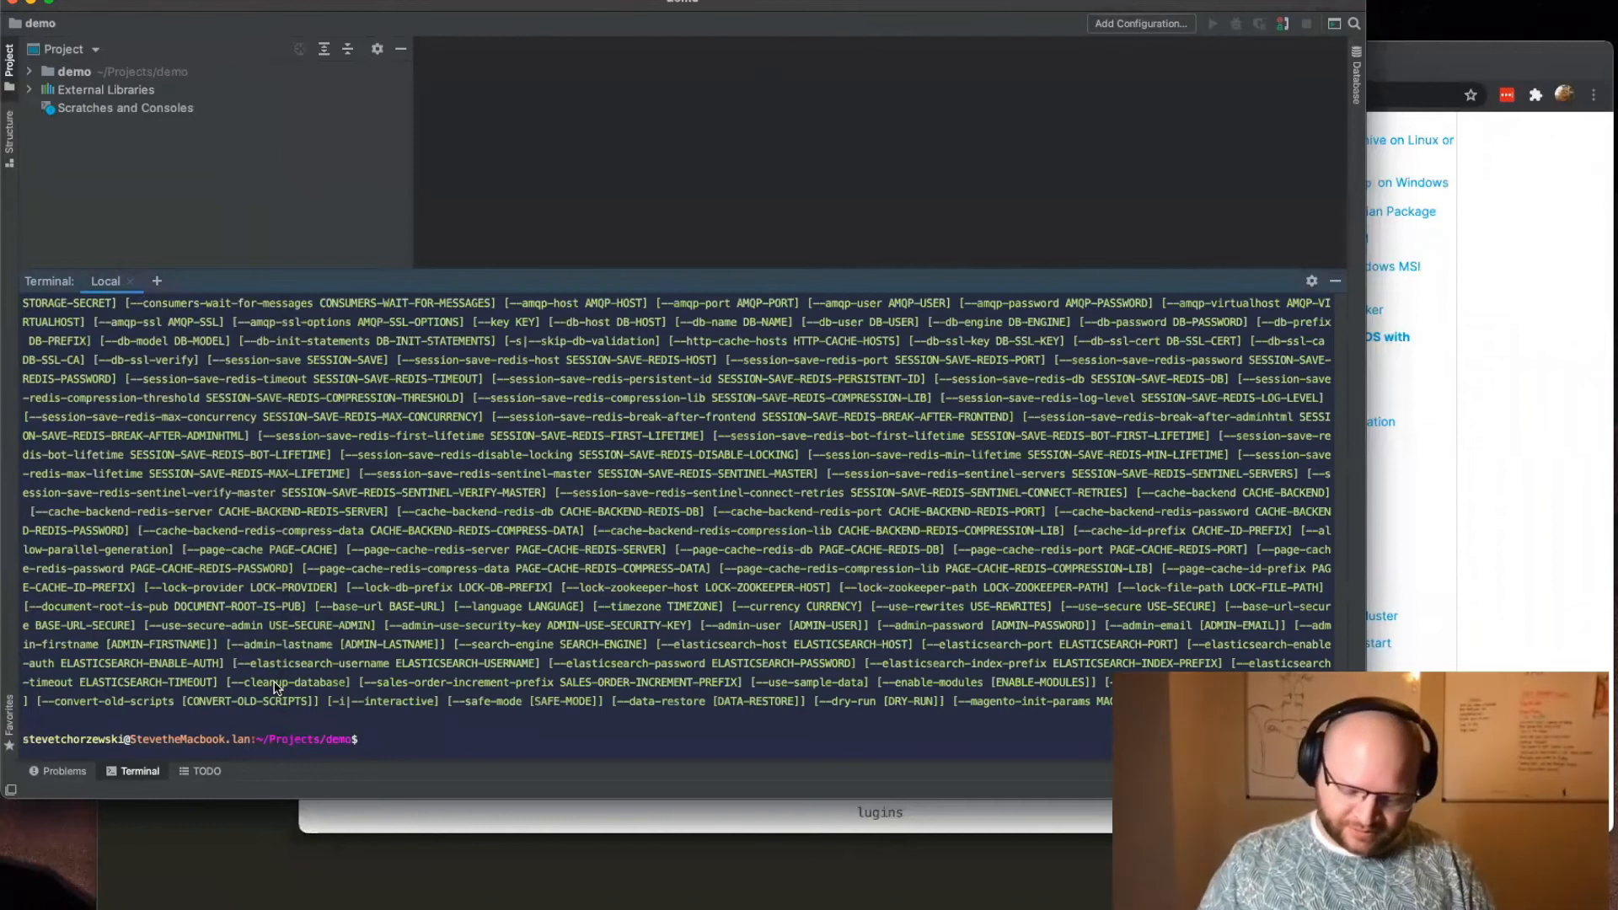
type("brew services list")
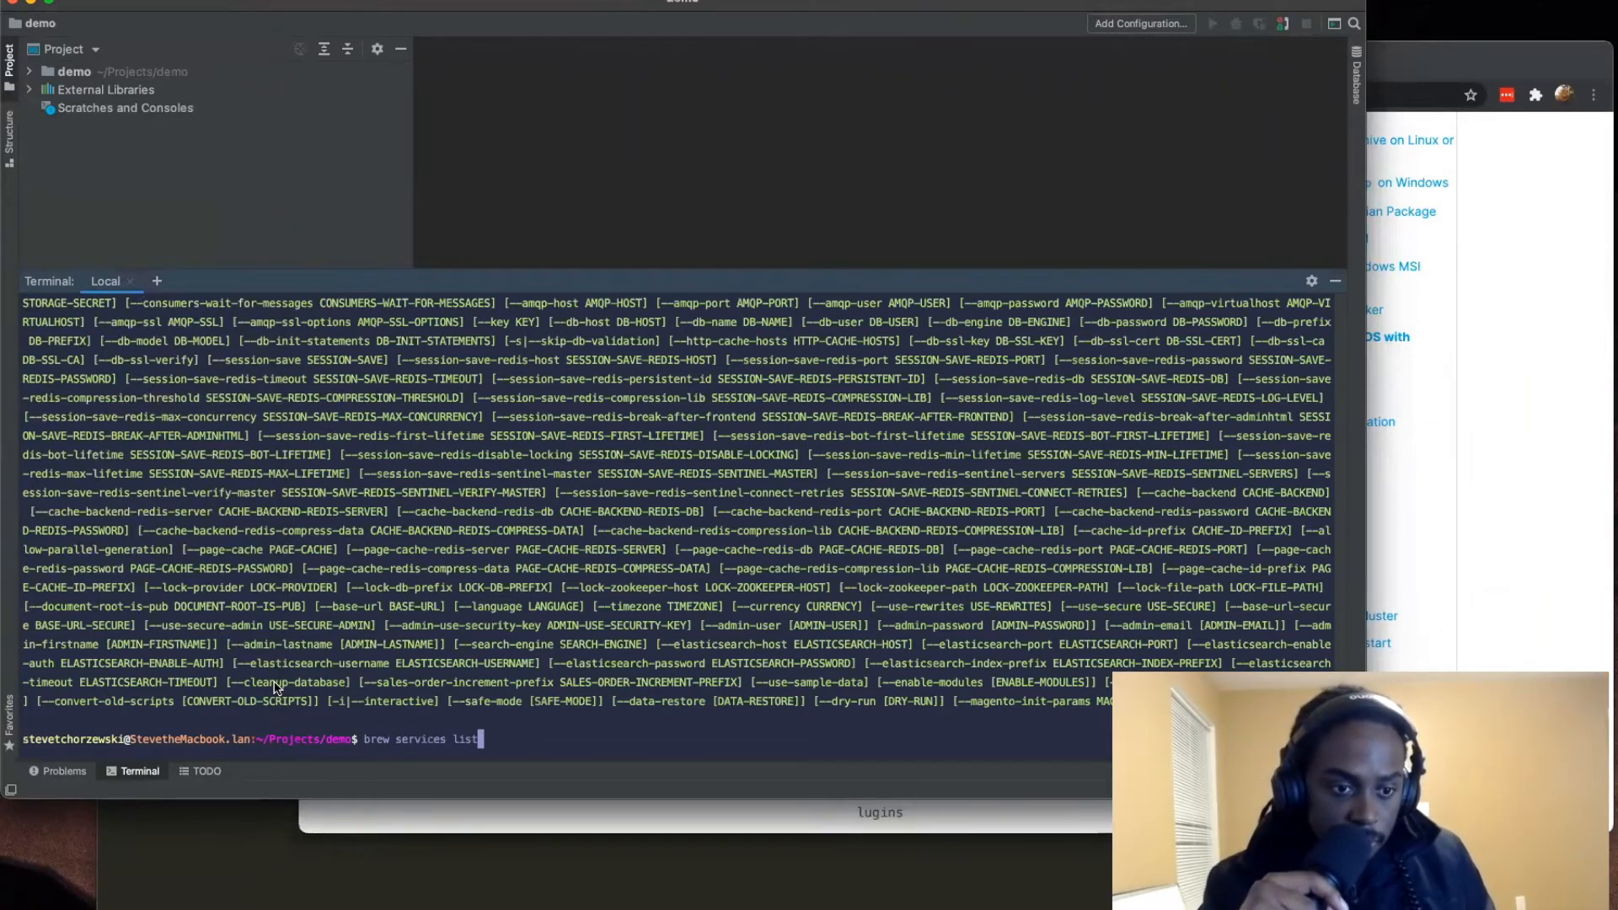
key("Return")
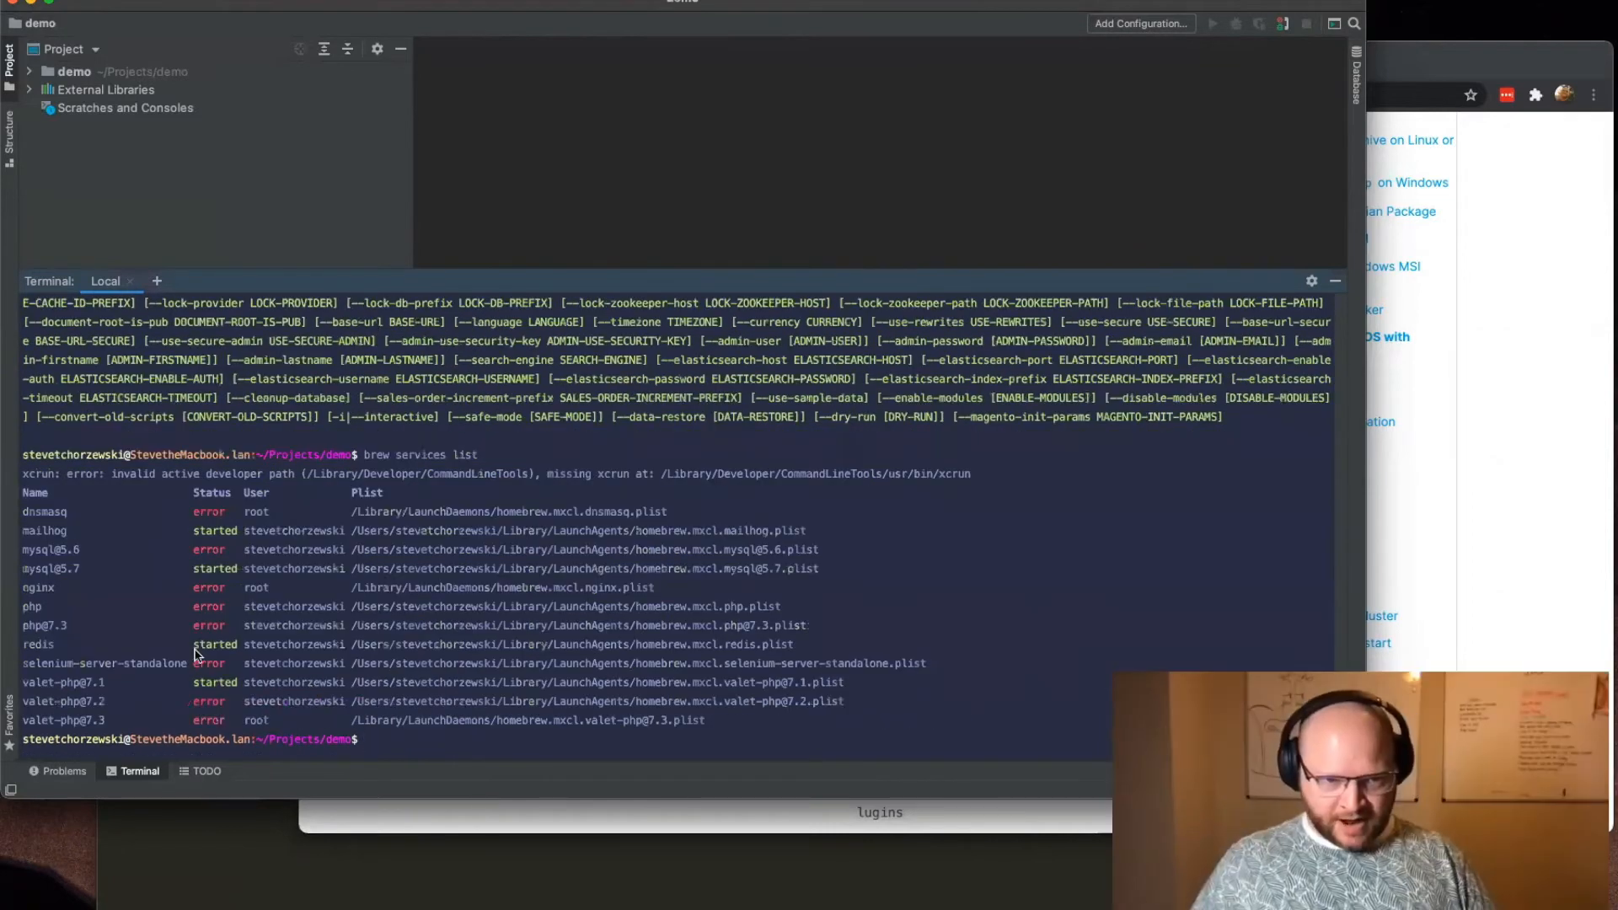
left_click_drag(674, 682, 23, 531)
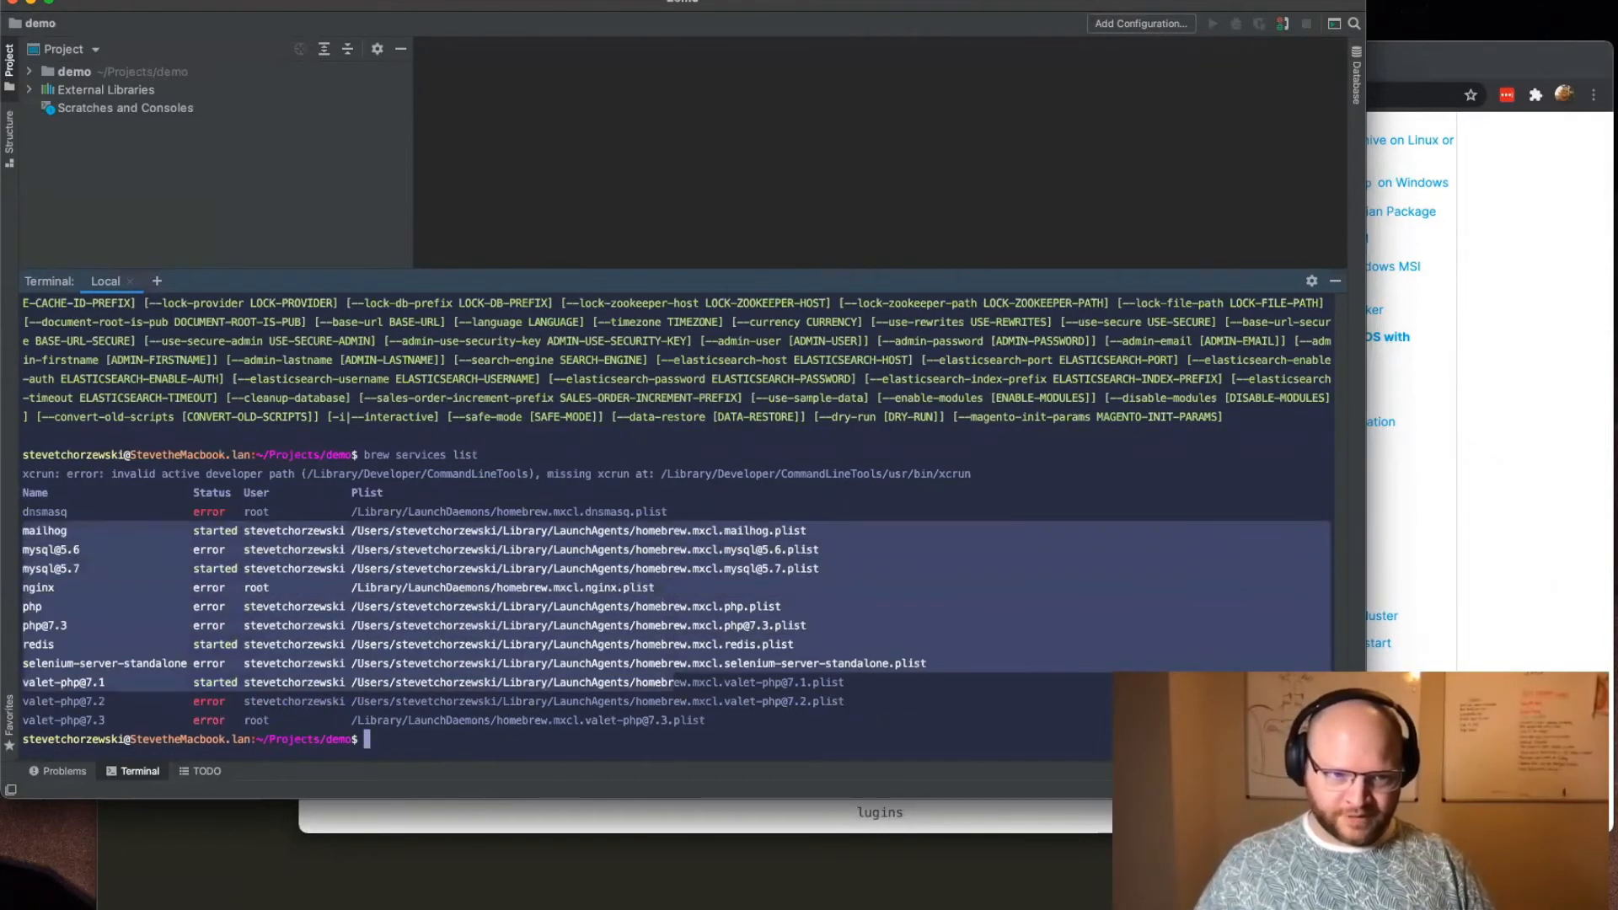
left_click(308, 589)
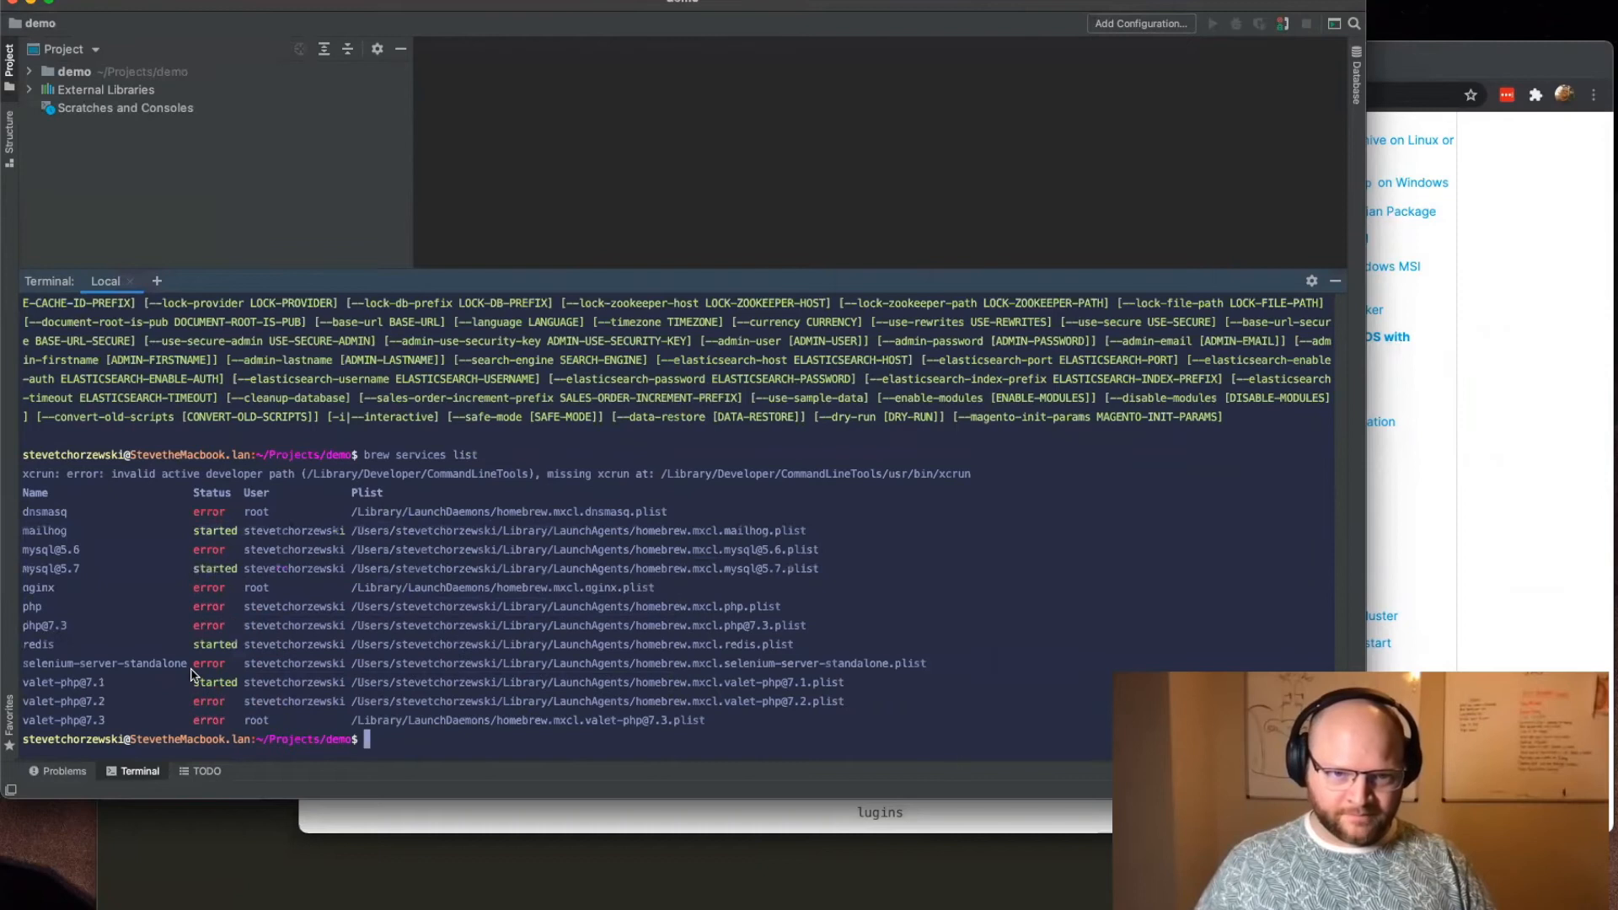
left_click_drag(225, 646, 23, 642)
left_click_drag(207, 682, 41, 683)
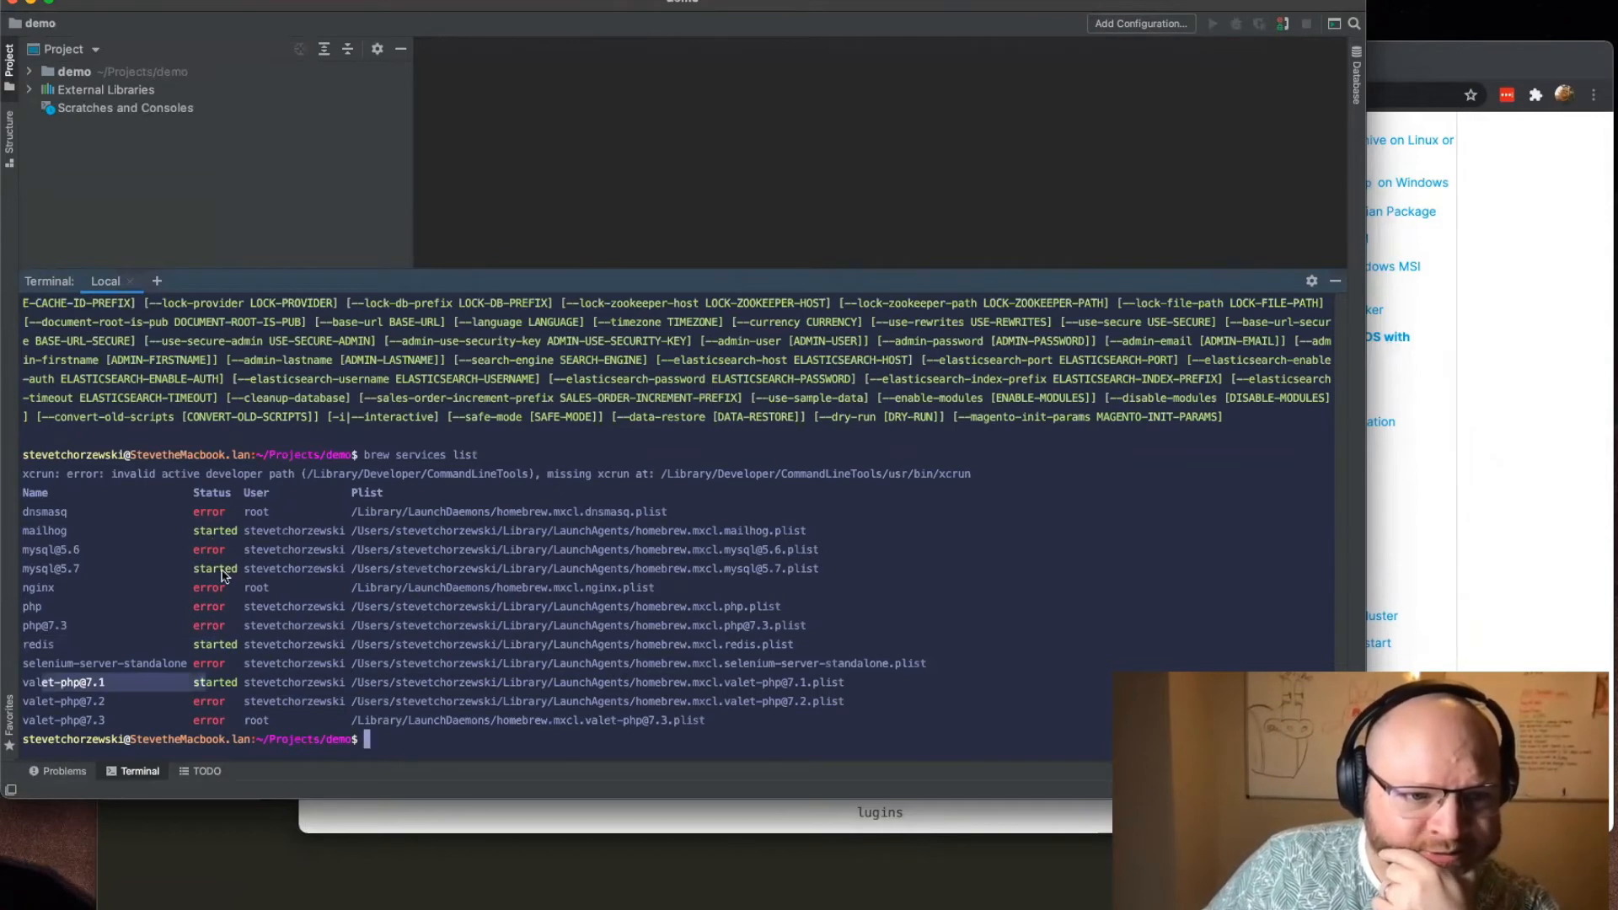
left_click_drag(225, 569, 23, 569)
left_click_drag(218, 533, 13, 539)
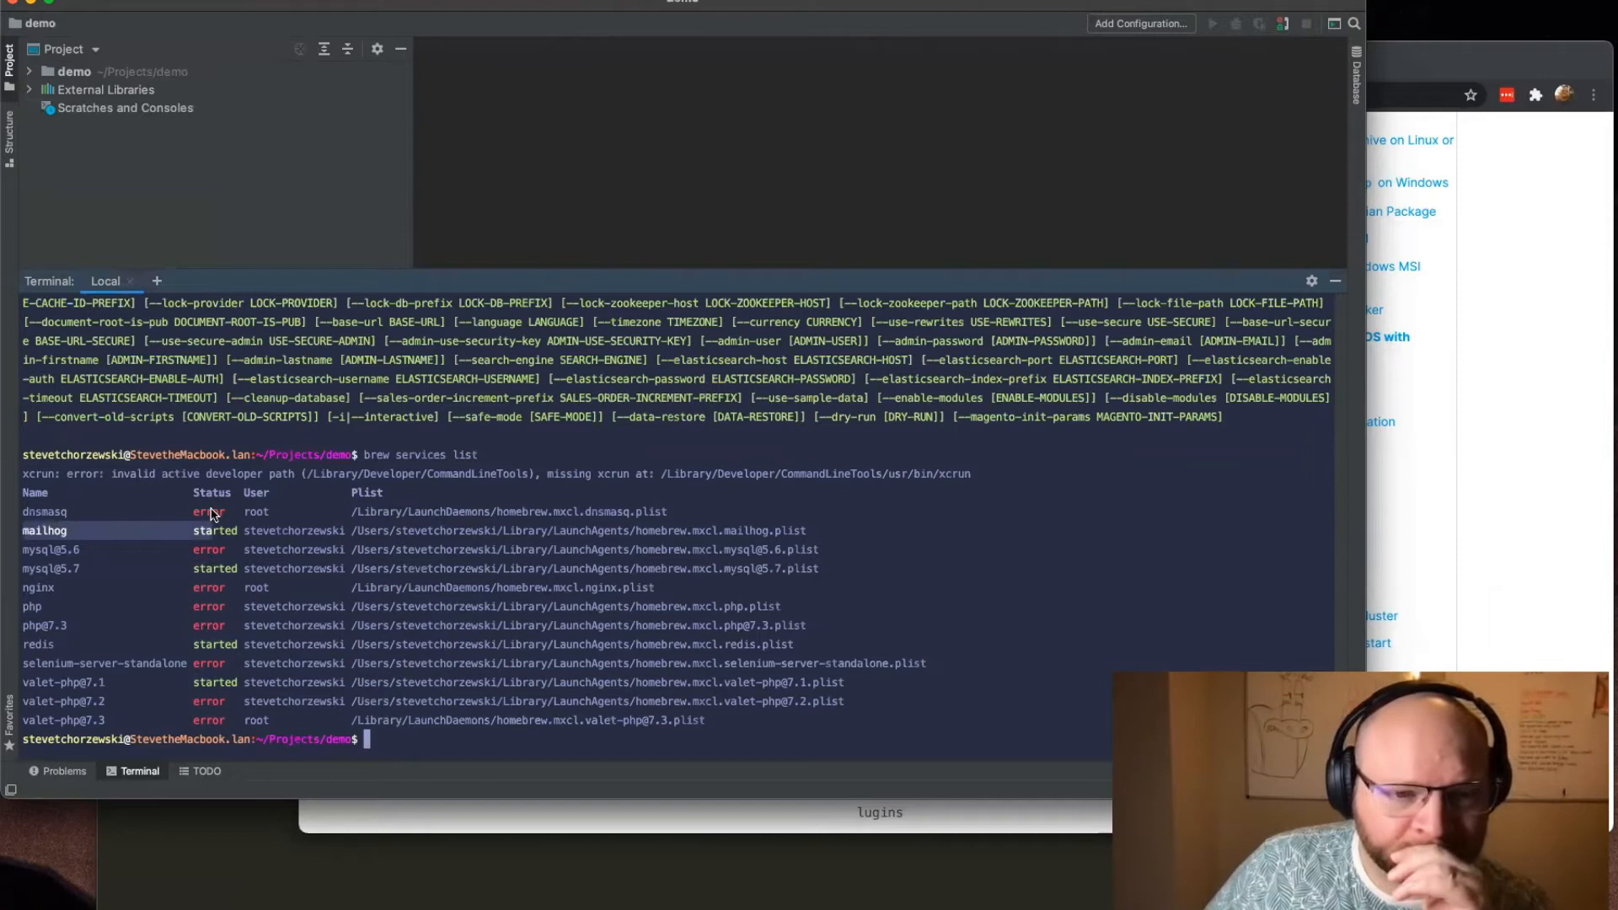
left_click_drag(242, 684, 312, 550)
left_click(154, 528)
Step: Minimize the text editor and return to the Homebrew installation guide in Chrome
left_click(900, 896)
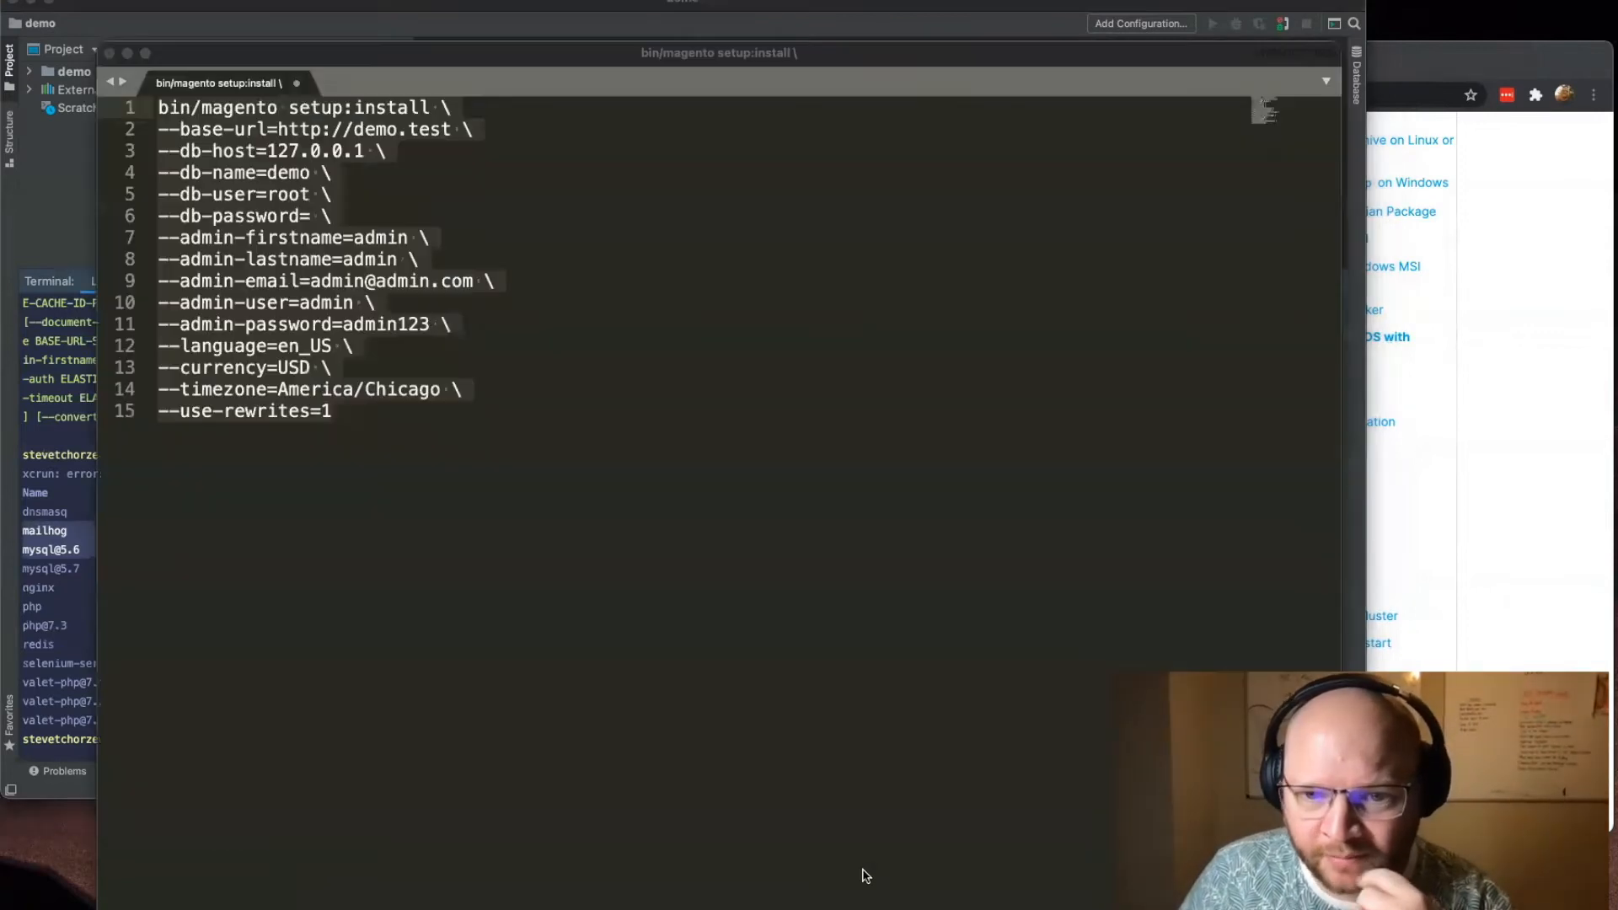
left_click(127, 54)
left_click(1515, 519)
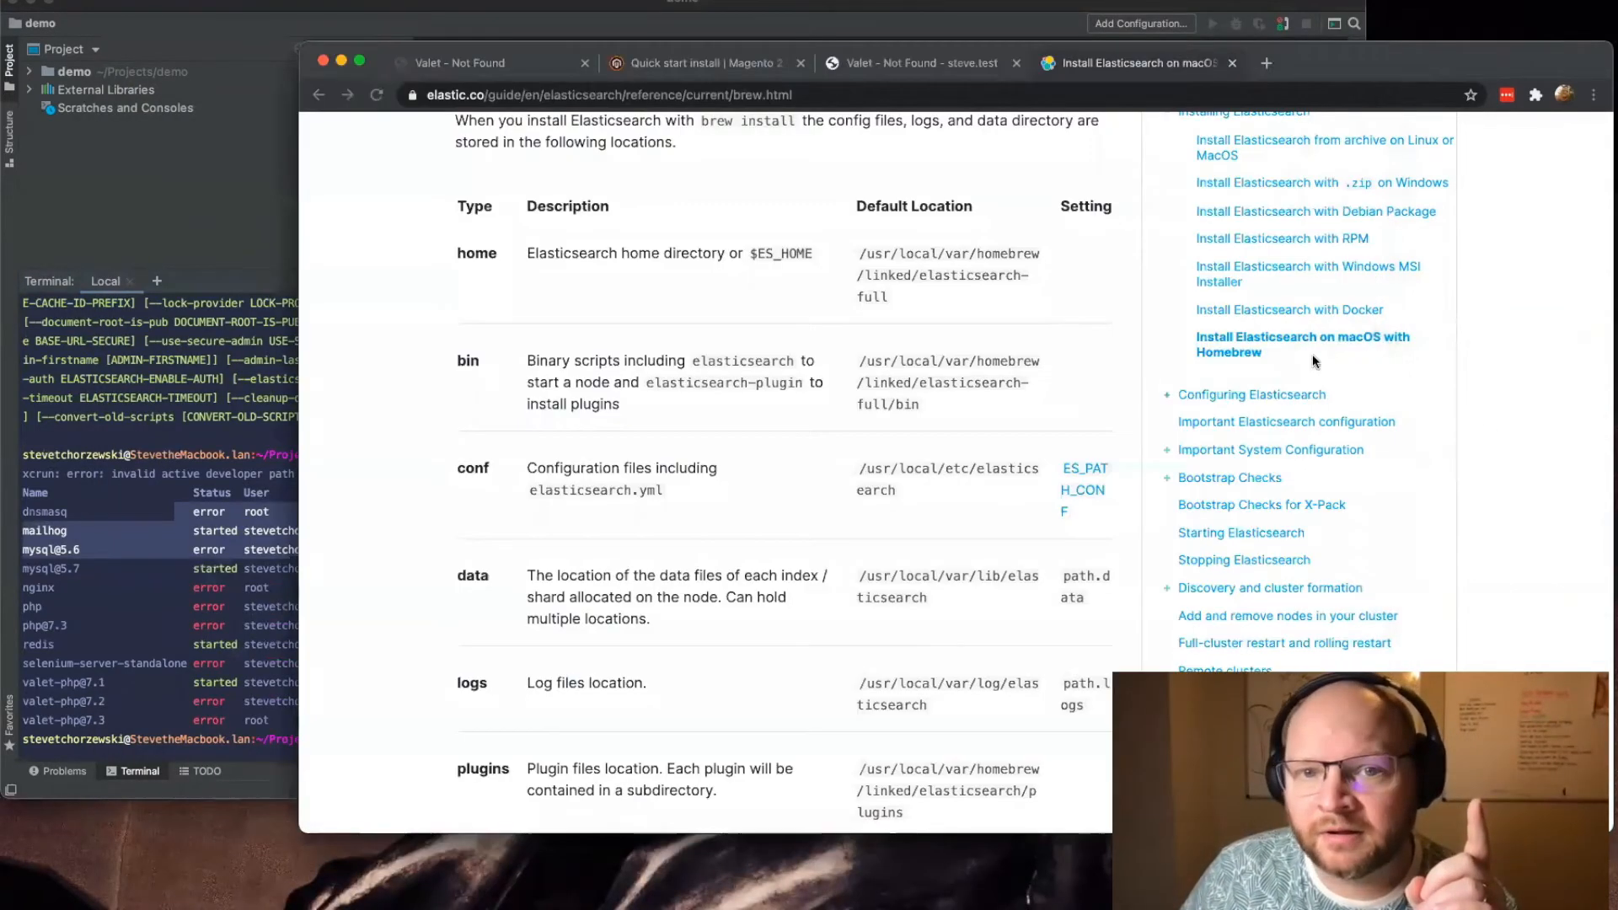
left_click(1312, 356)
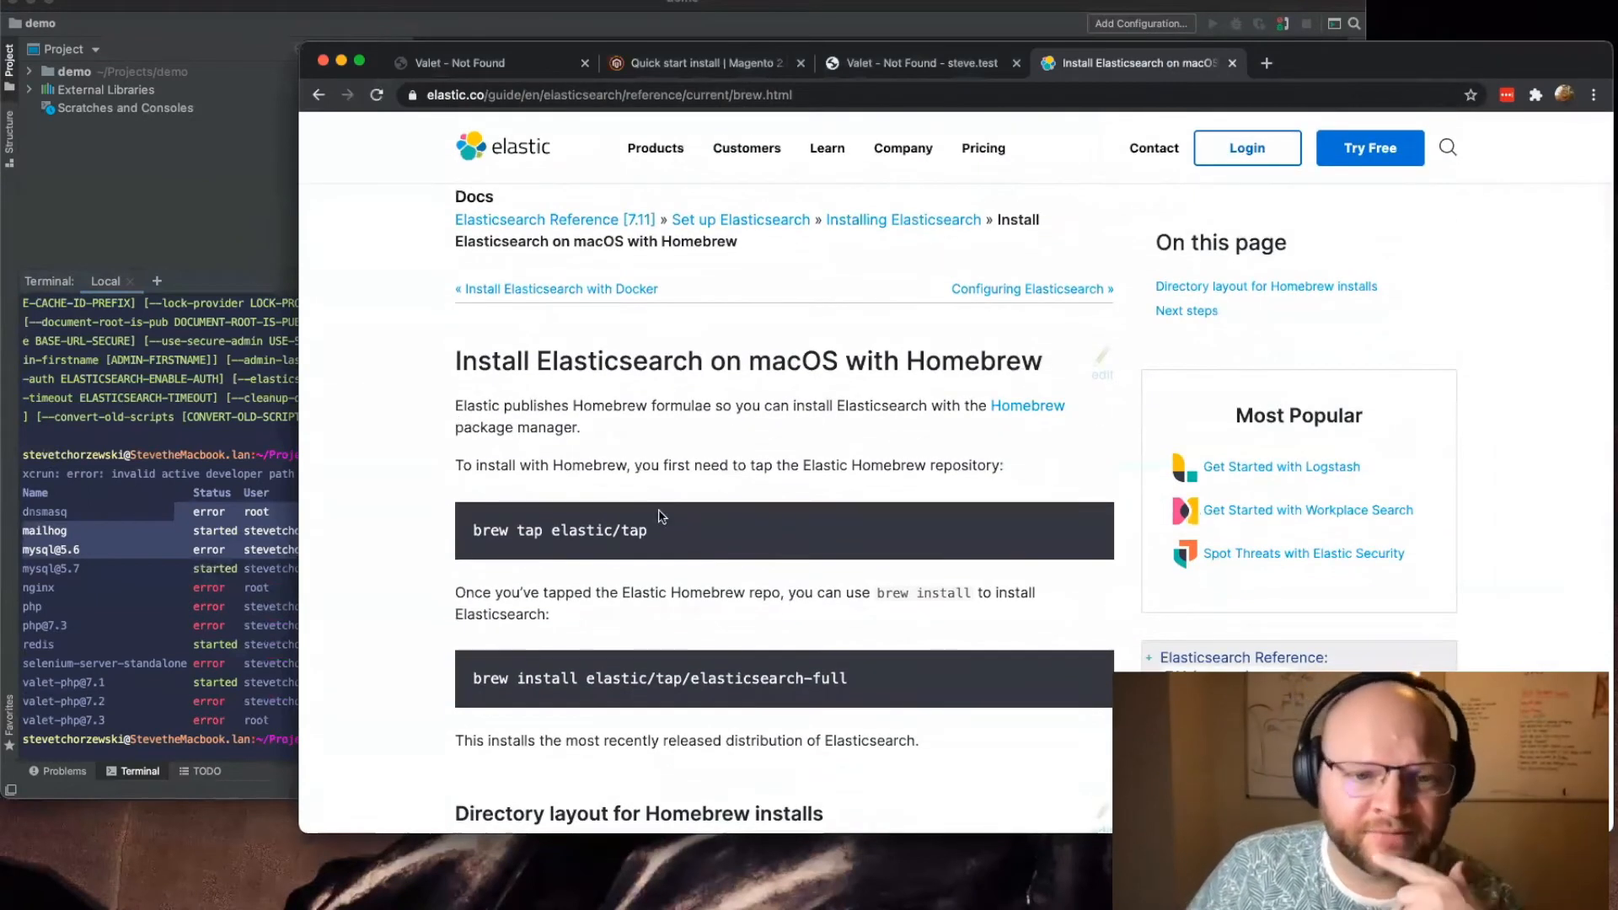
Step: Copy brew tap elastic/tap from the guide and run it in the demo project's terminal
left_click_drag(685, 531, 472, 521)
key("super+c")
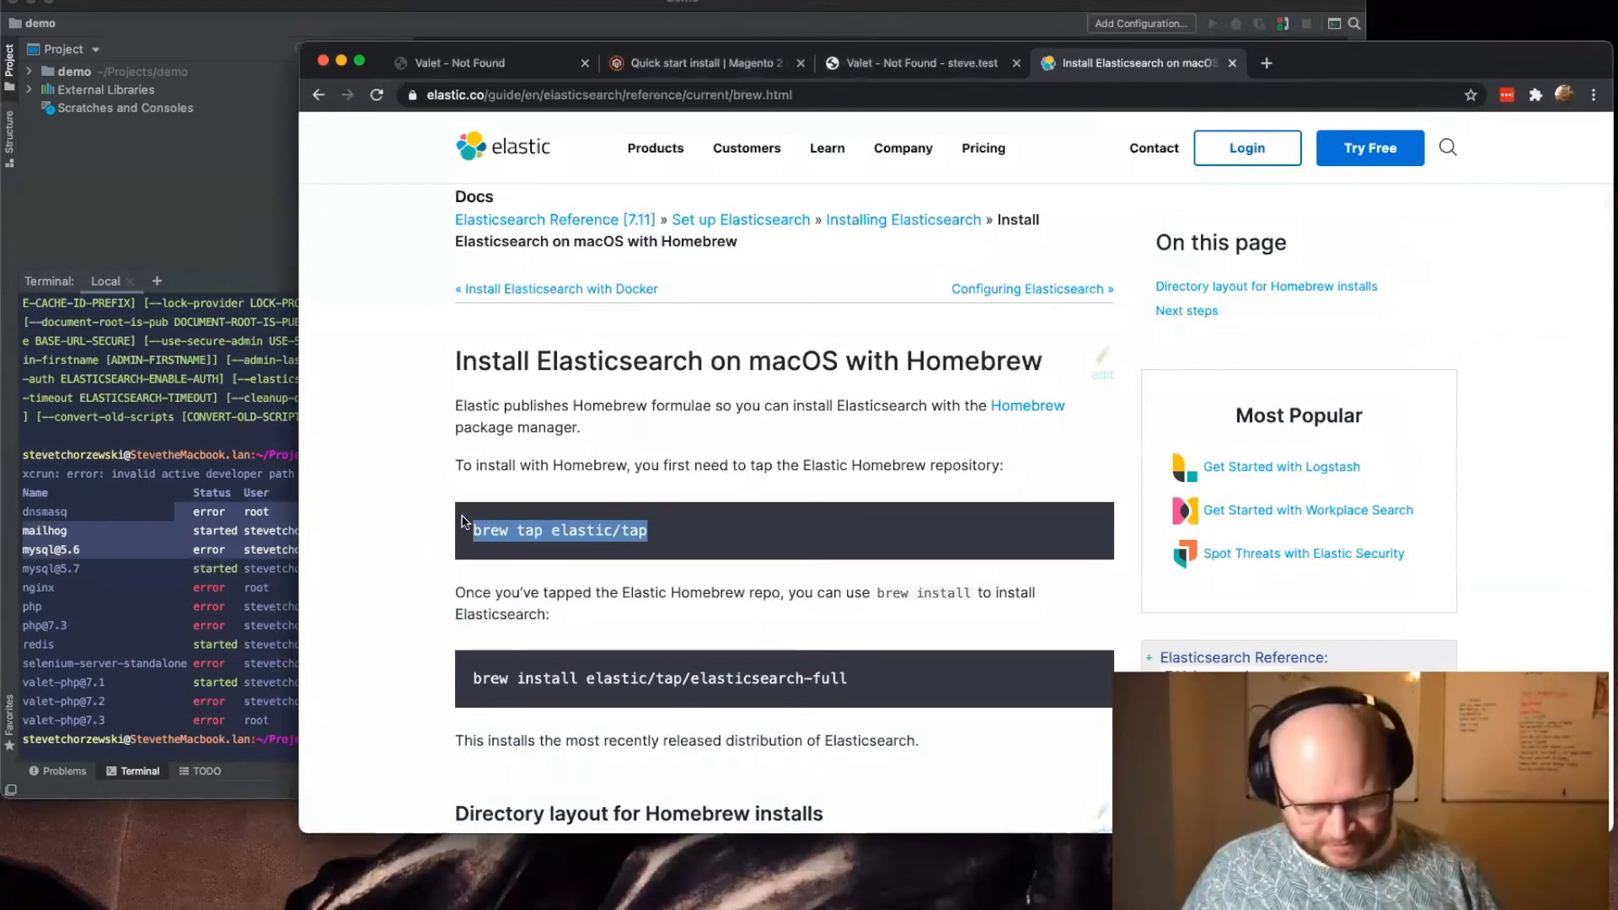
left_click(267, 645)
key("super+v")
key("Return")
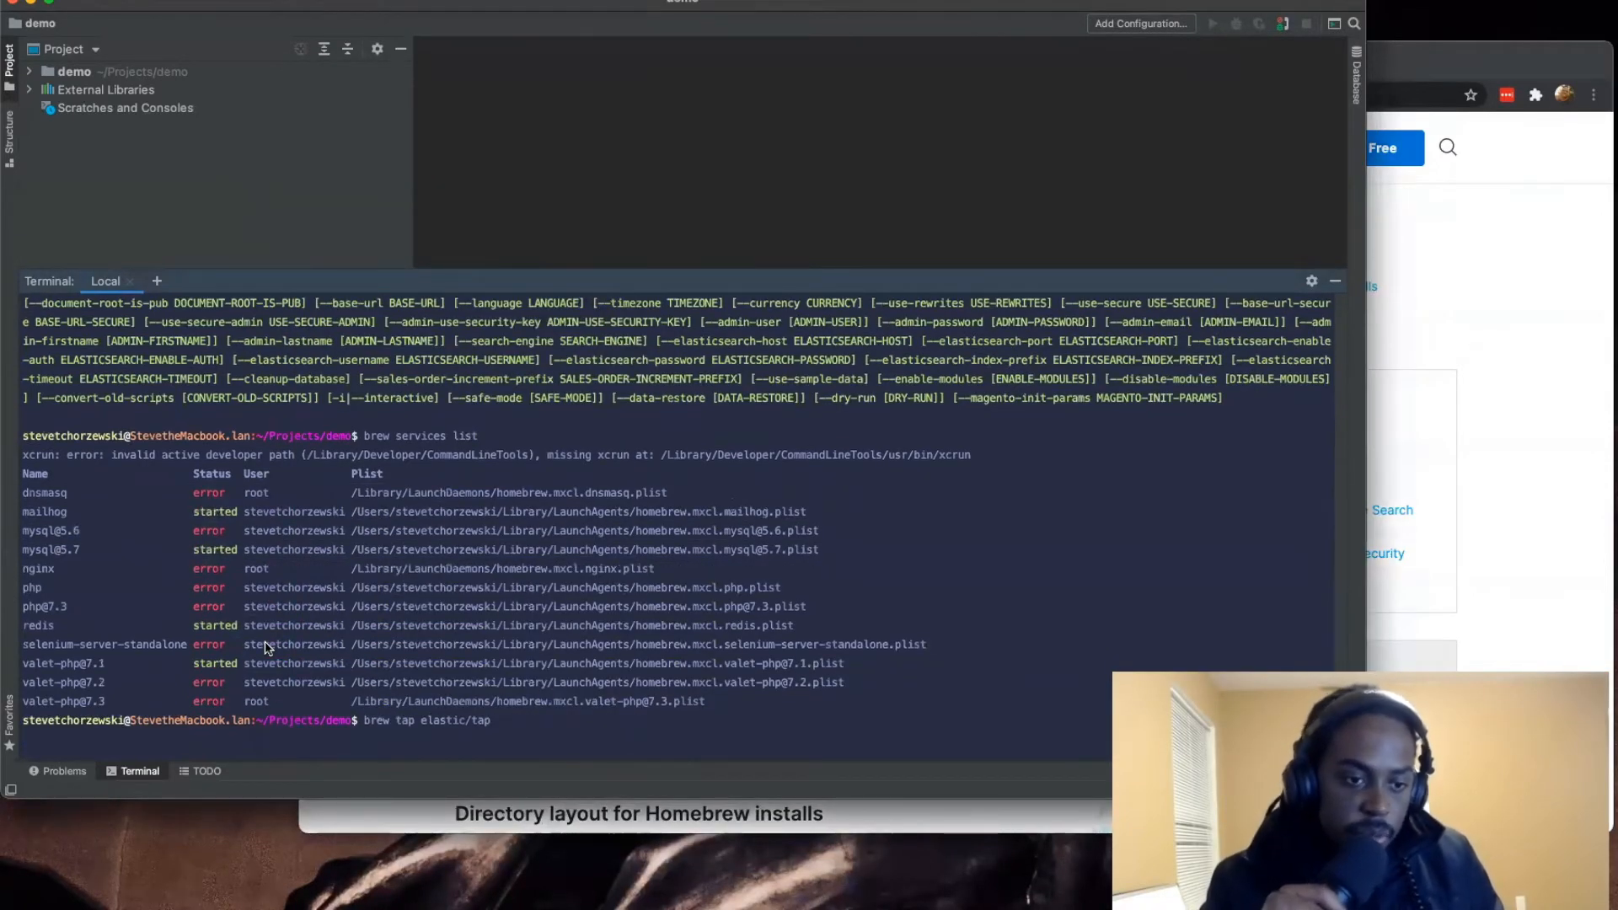
Step: Copy brew install elastic/tap/elasticsearch-full from the guide and run it in the terminal
left_click(1474, 440)
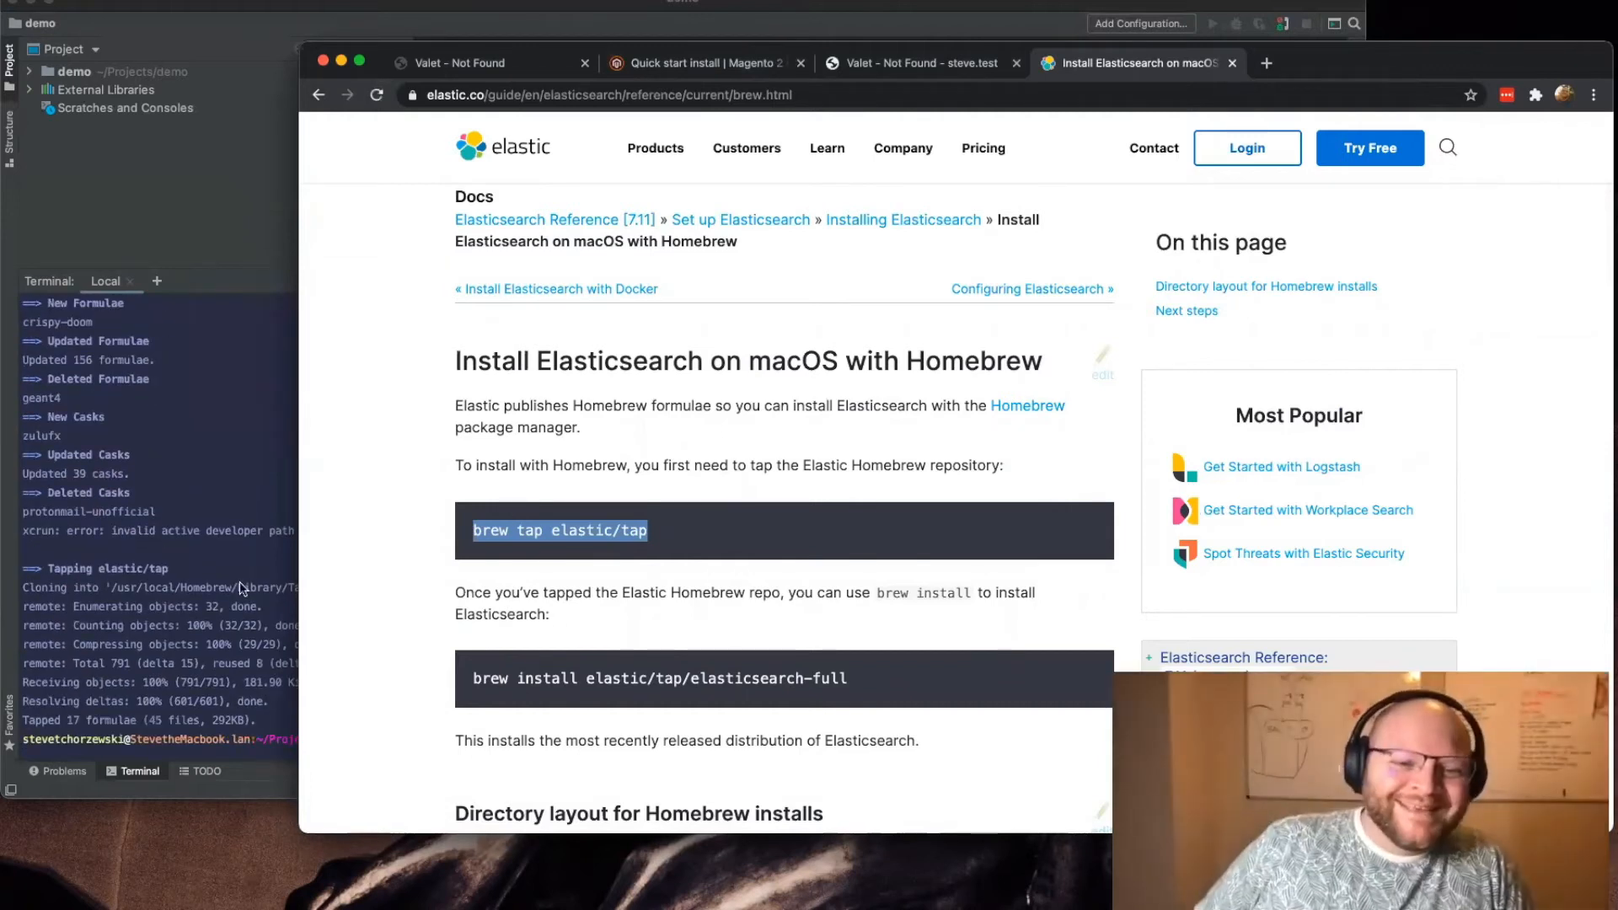
left_click(932, 662)
left_click_drag(904, 681, 442, 675)
key("super+c")
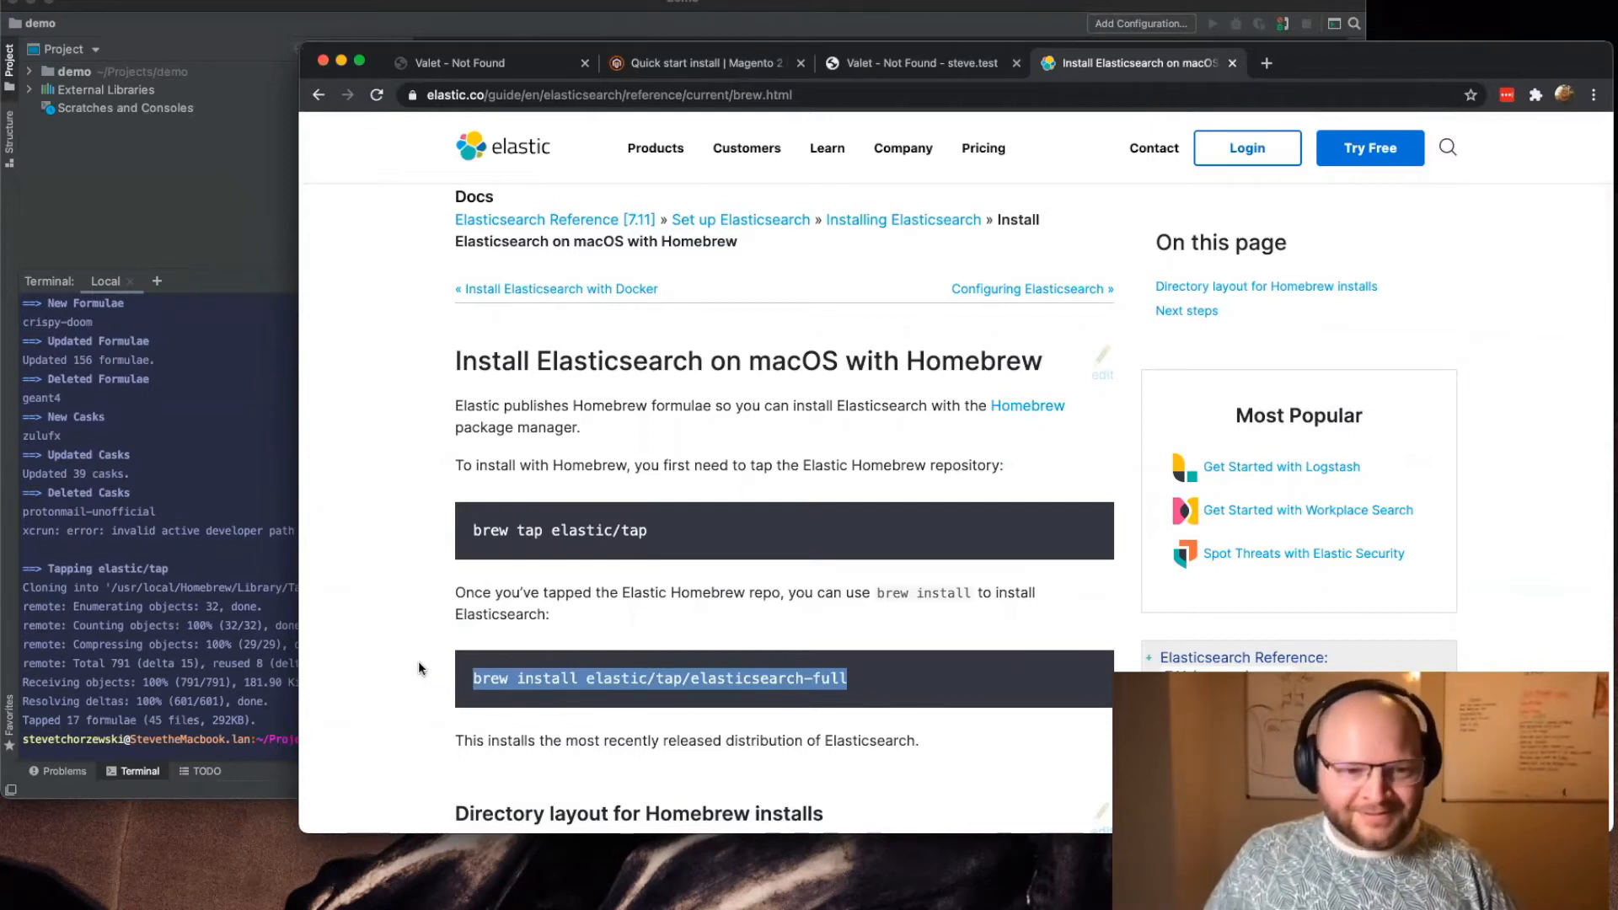
left_click(287, 712)
key("super+v")
key("Return")
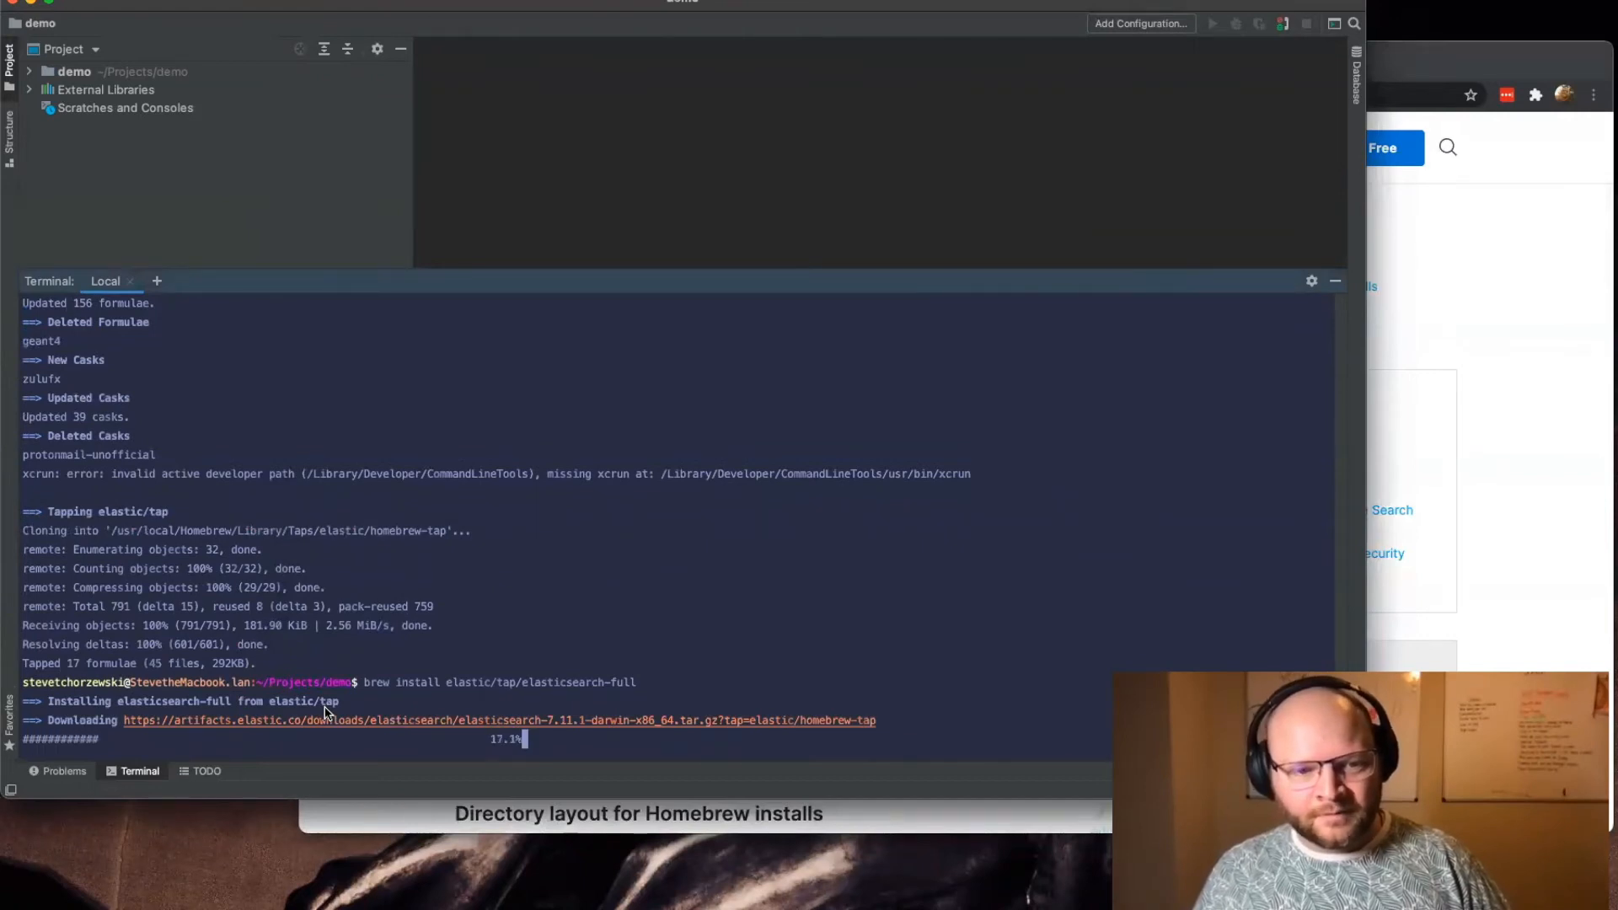
Step: Look over the guide's directory layout for Homebrew installs, and return to the terminal to check the Elasticsearch installation
left_click(1524, 530)
scroll(816, 550, "down", 5)
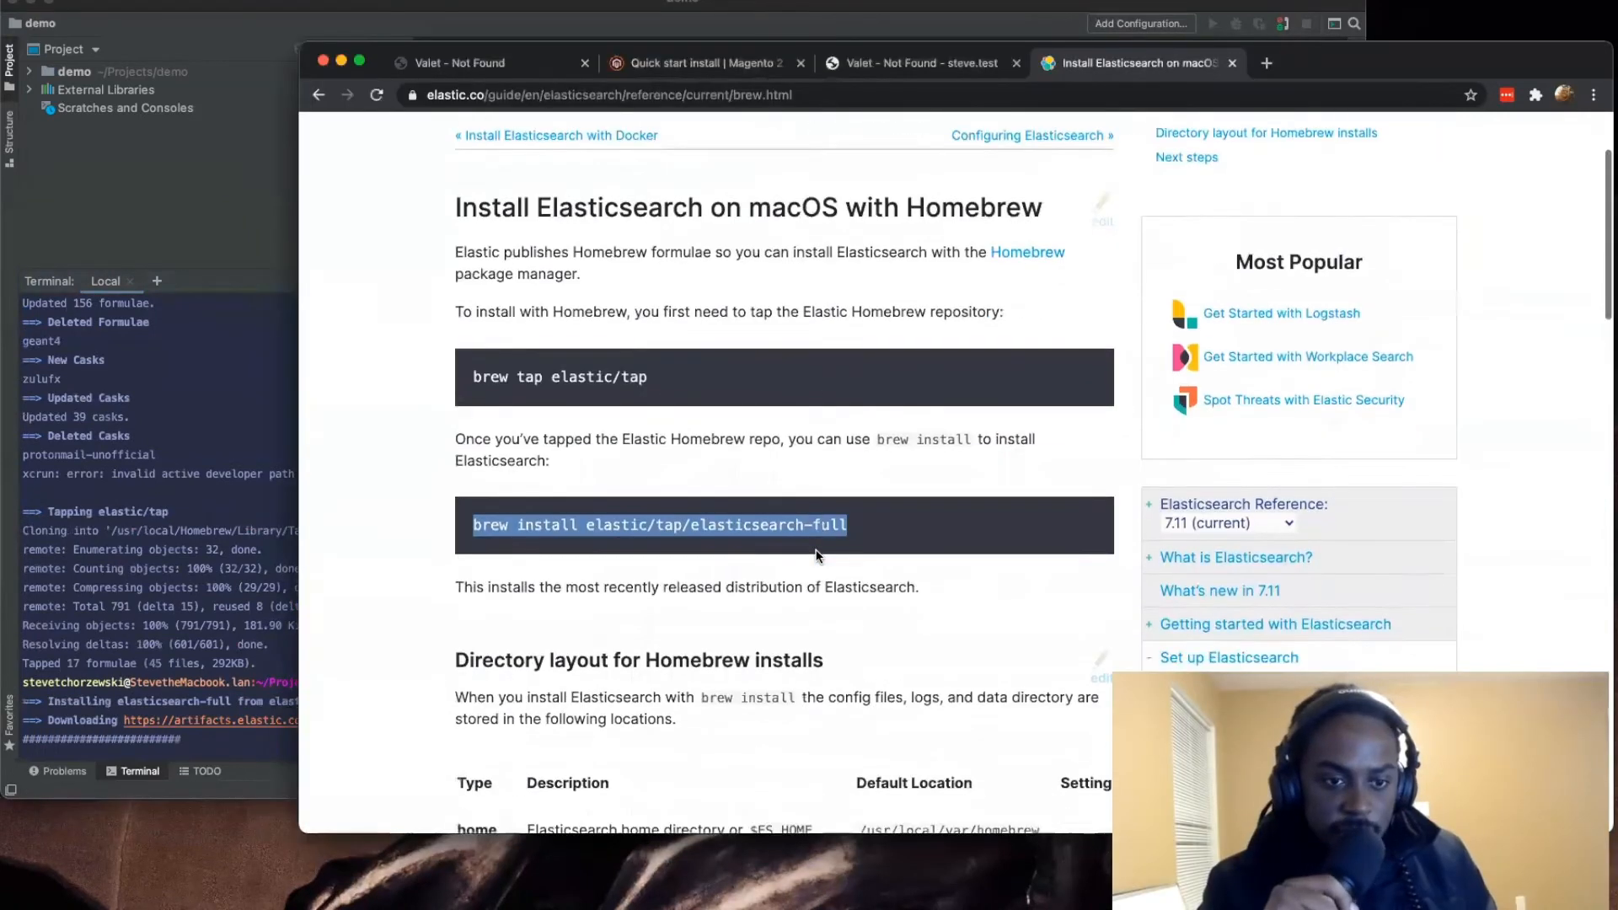
scroll(816, 550, "down", 4)
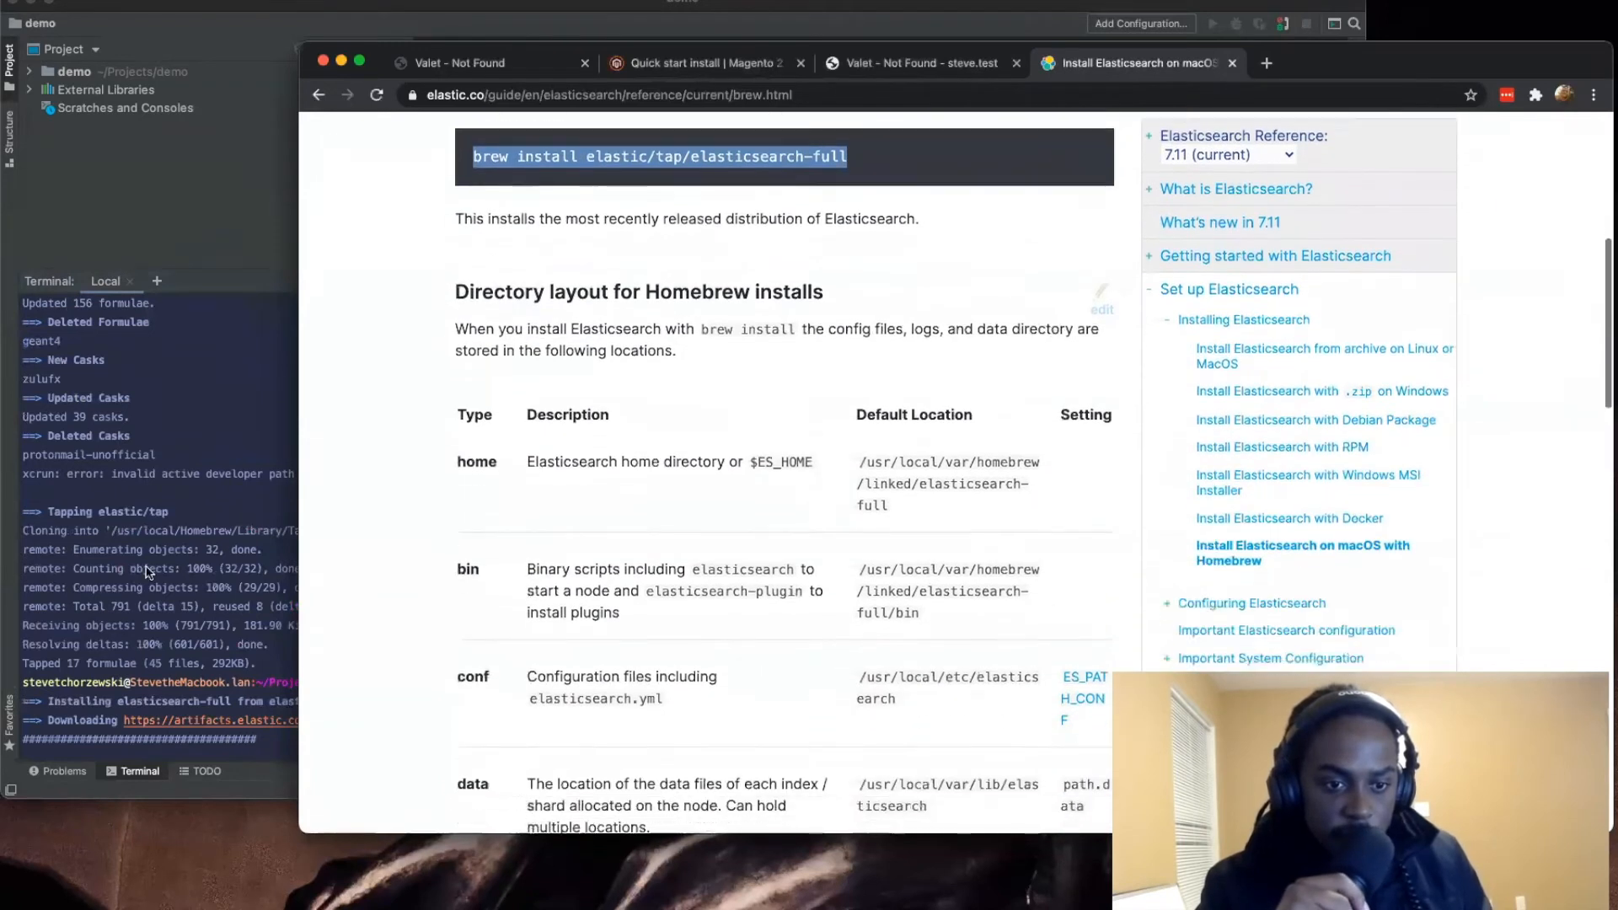
key("super+Tab")
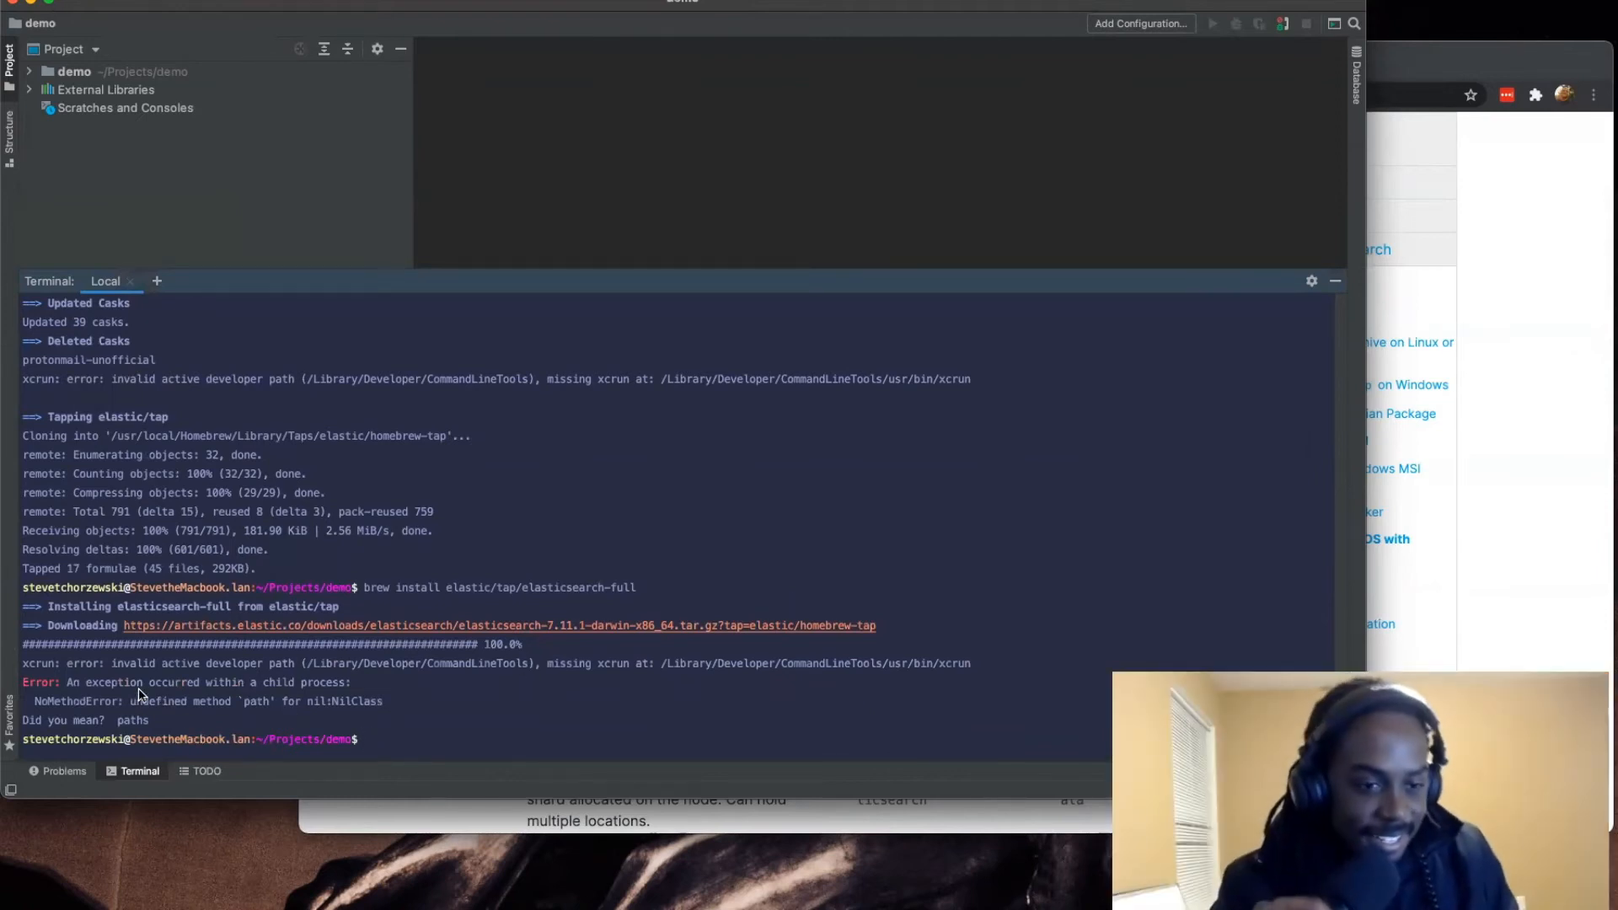
Step: Examine the terminal's error output from the elastic/tap/elasticsearch-full installation, especially the child process exception and the NoMethodError line
left_click_drag(107, 687, 339, 687)
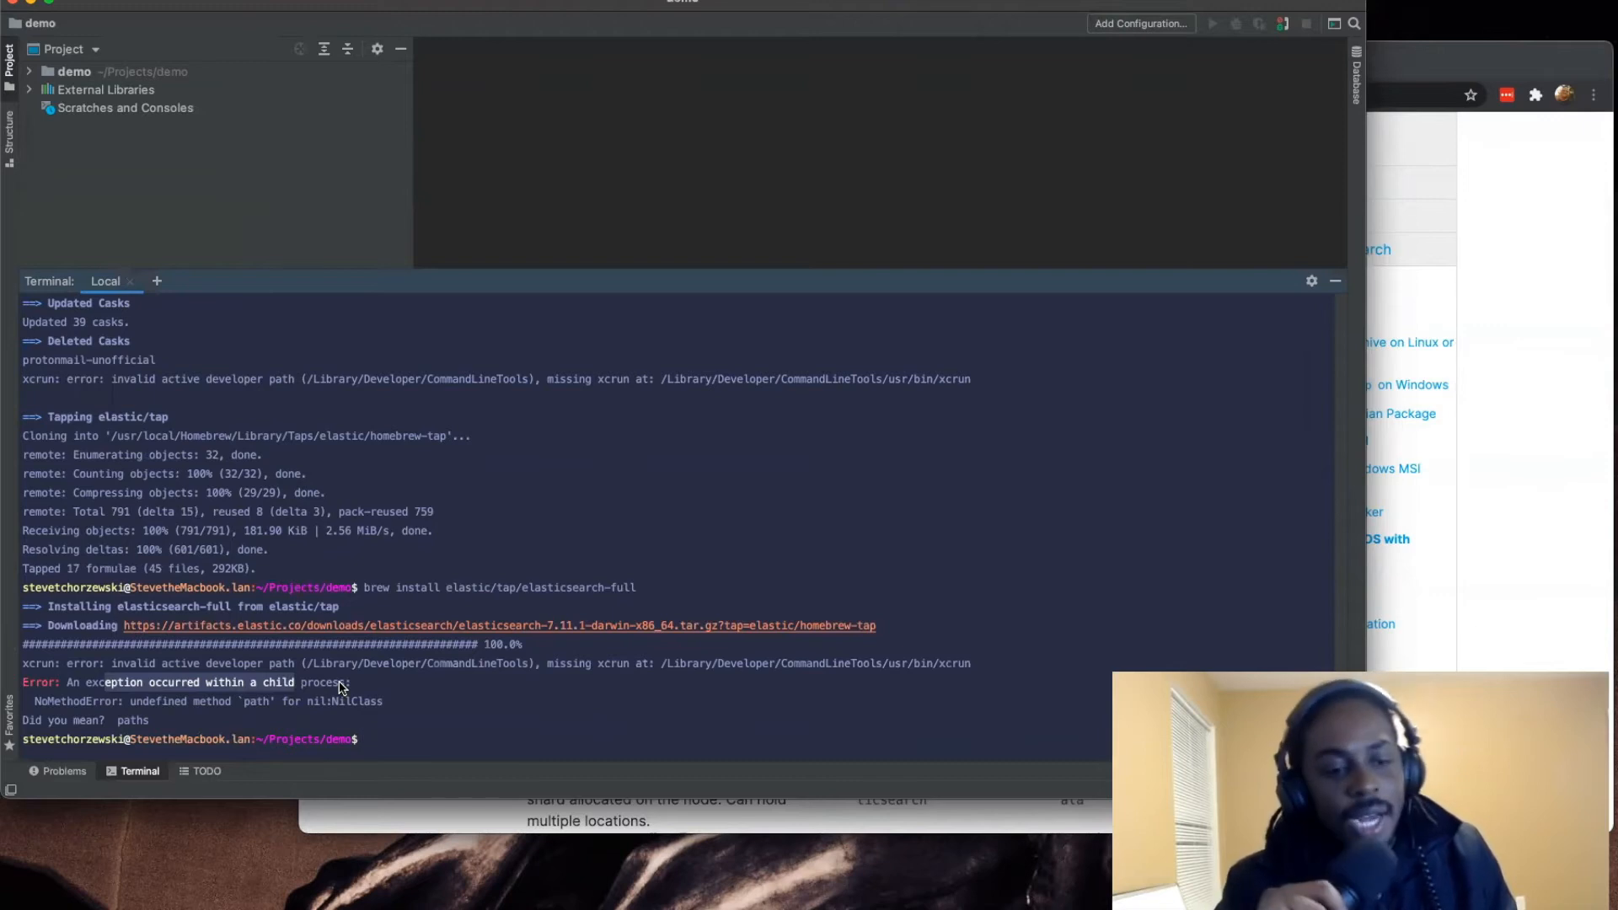
triple_click(339, 687)
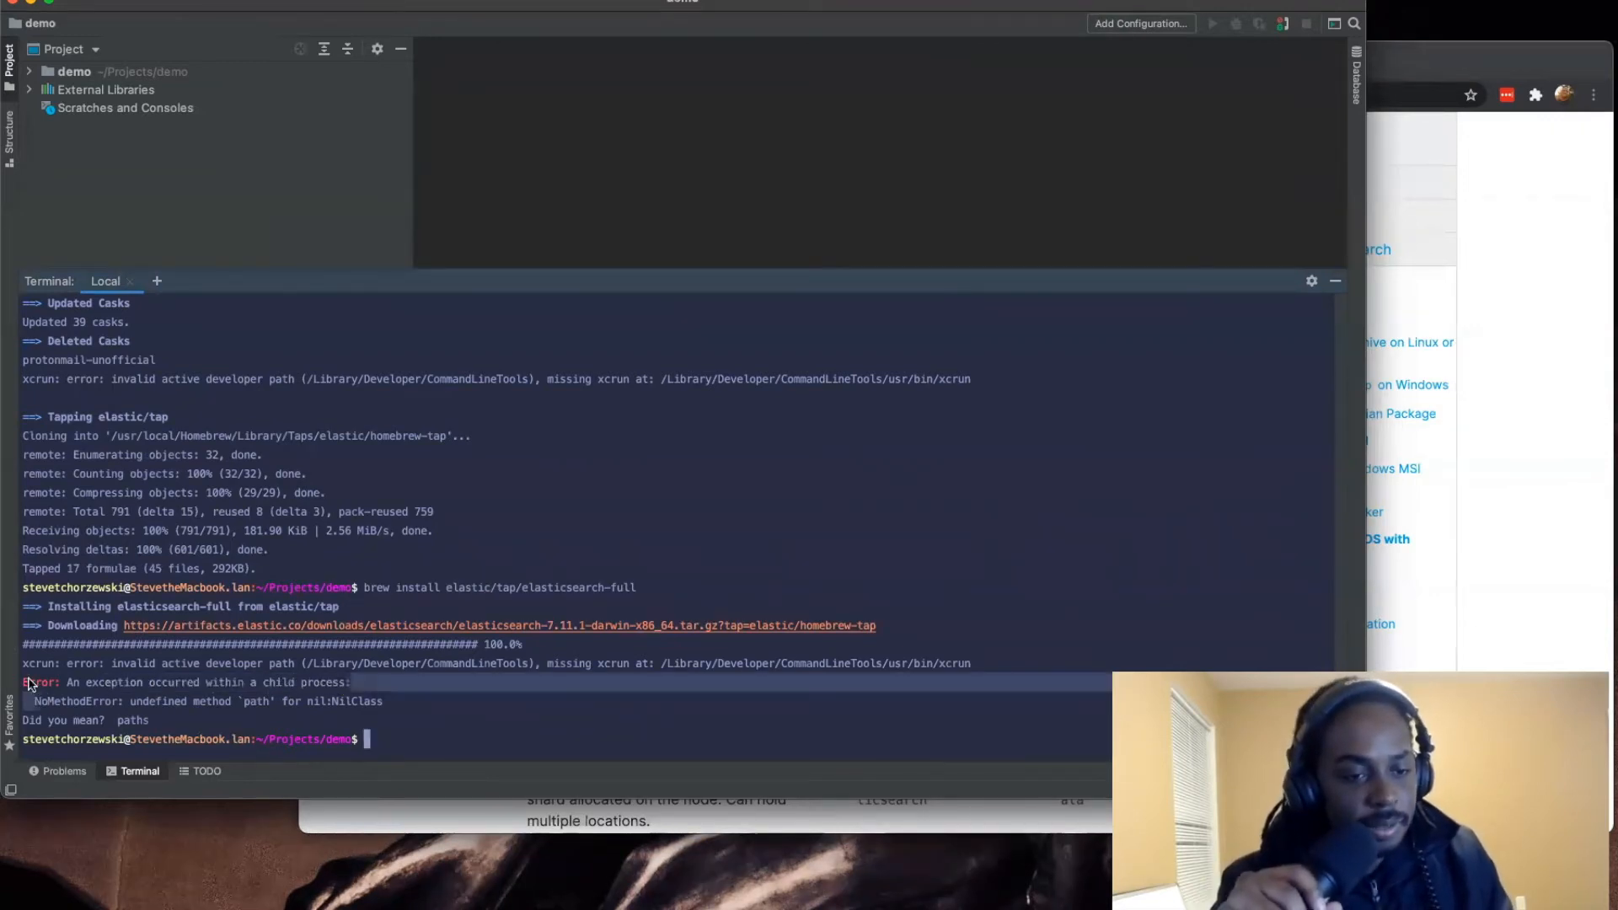
left_click(186, 682)
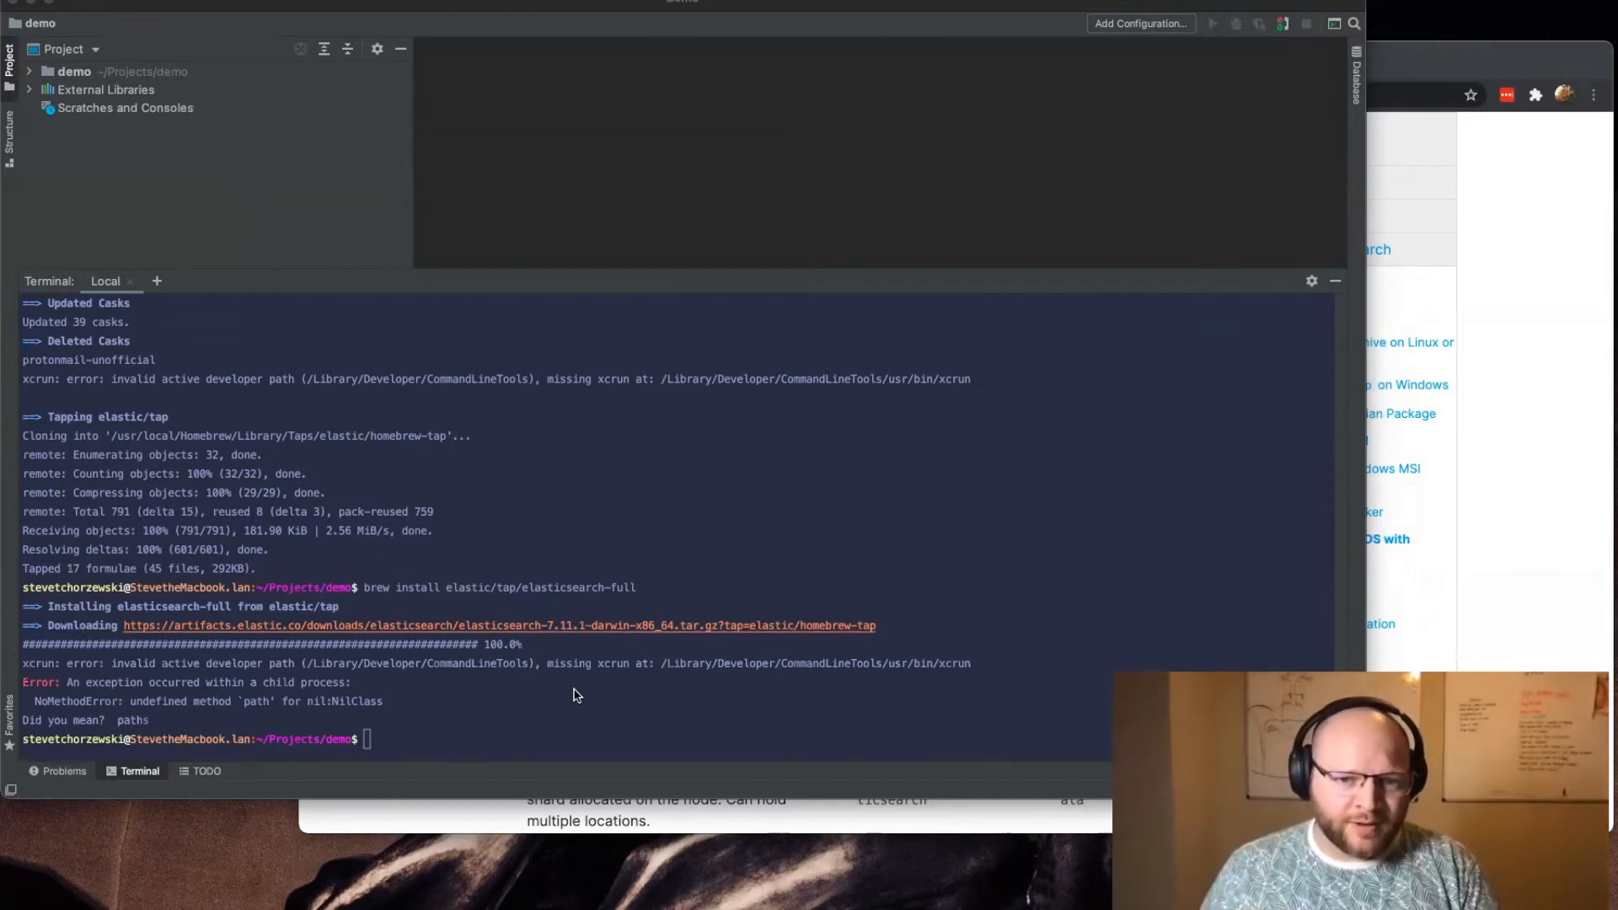
scroll(567, 661, "up", 5)
scroll(343, 650, "down", 5)
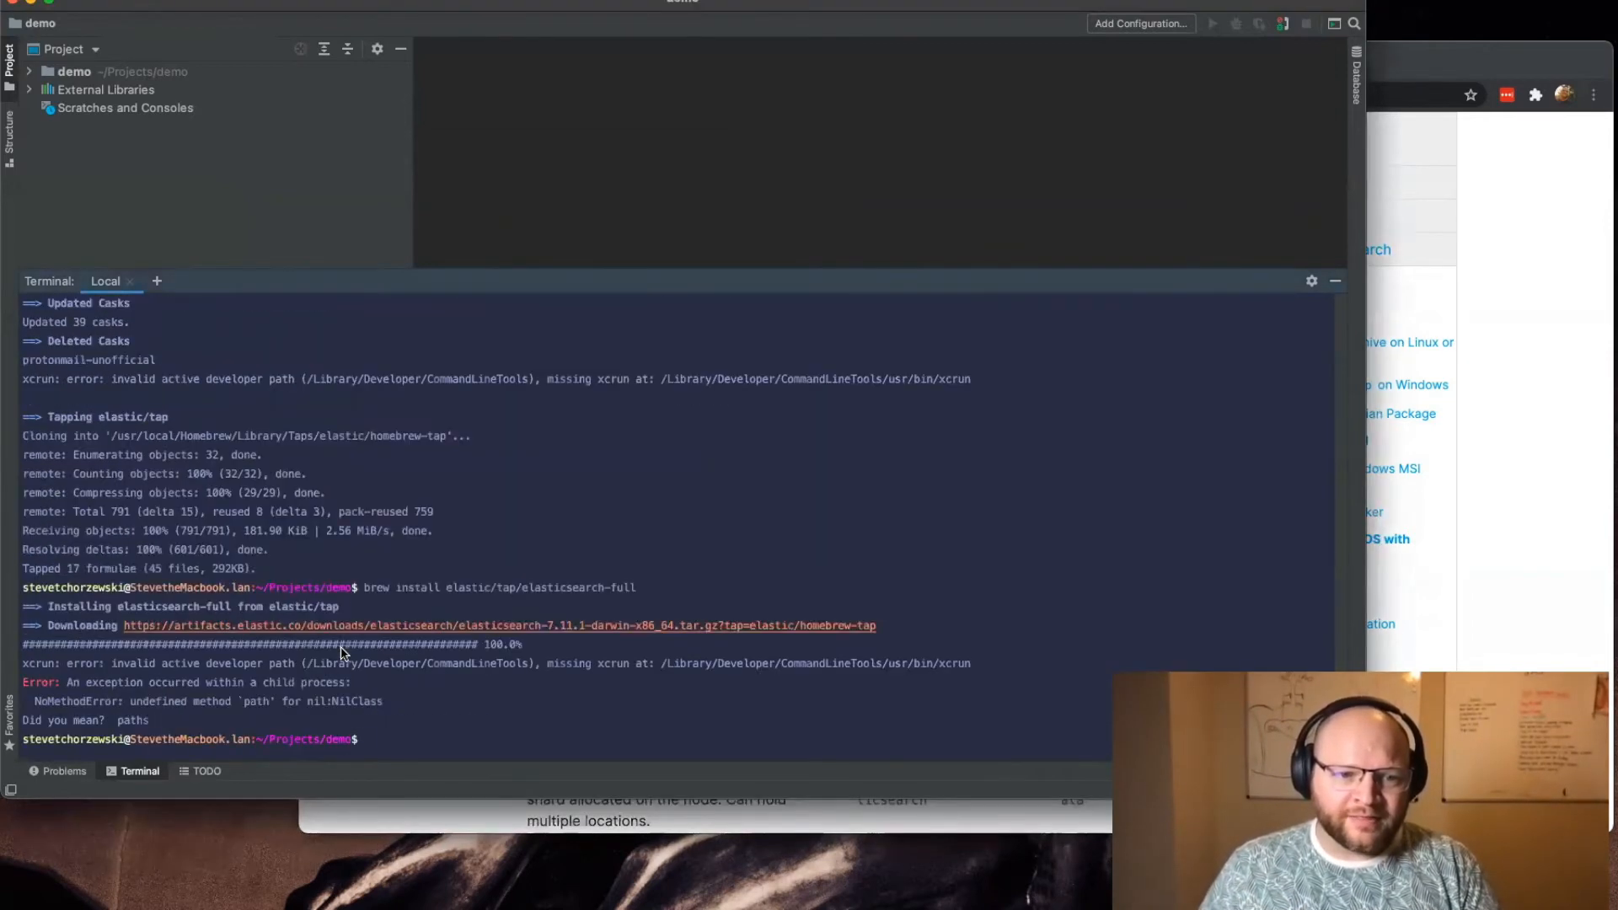
left_click_drag(497, 721, 203, 690)
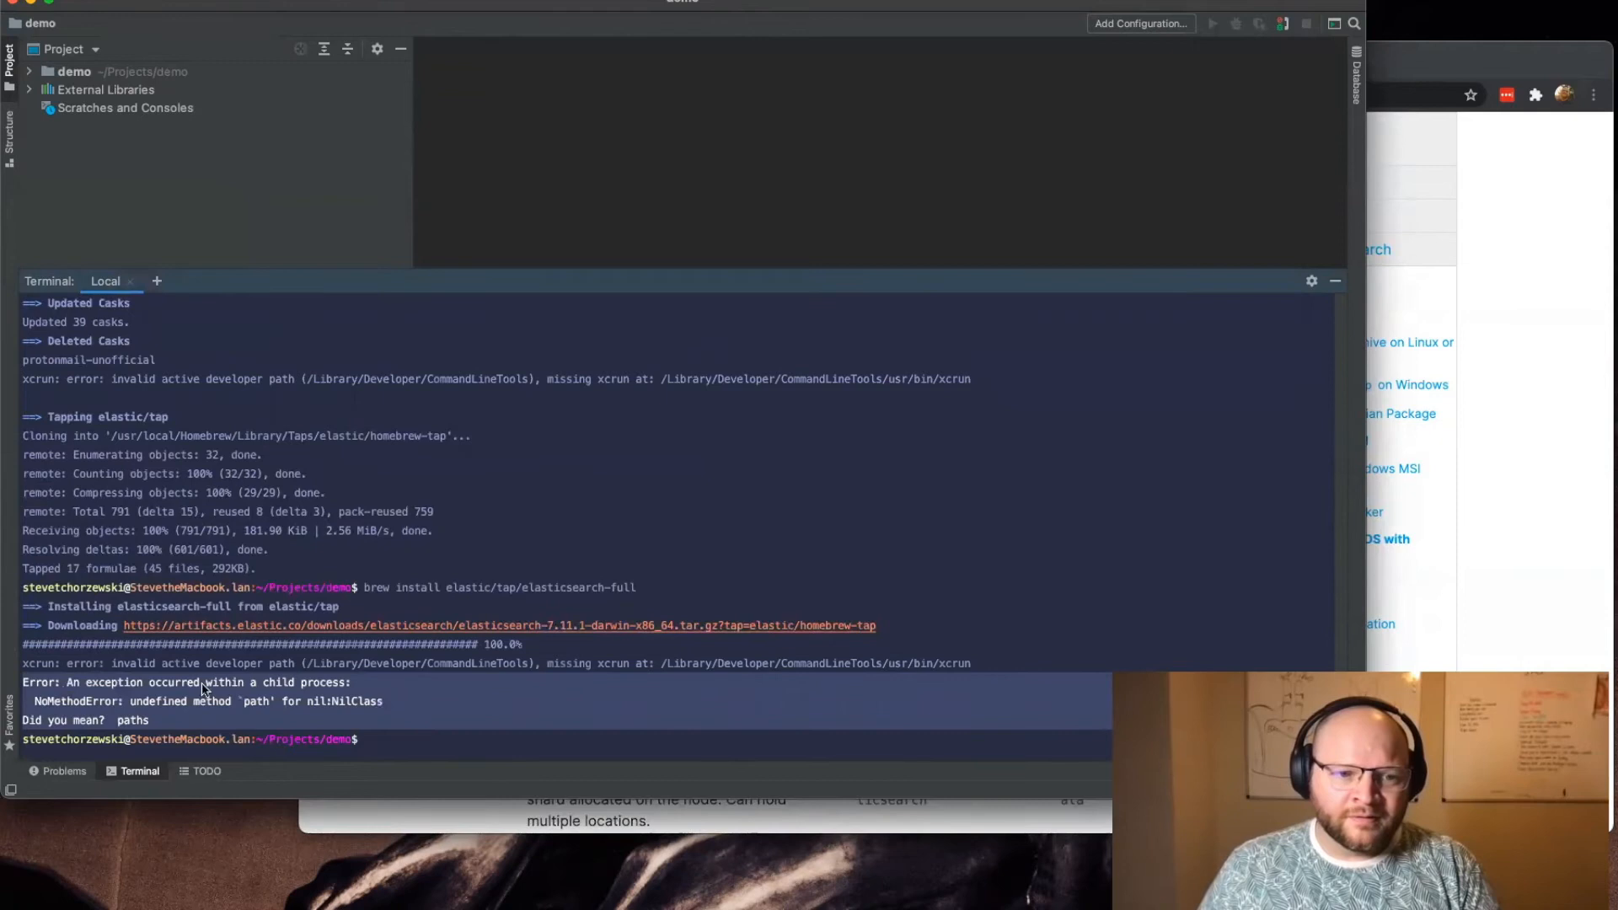
left_click(211, 716)
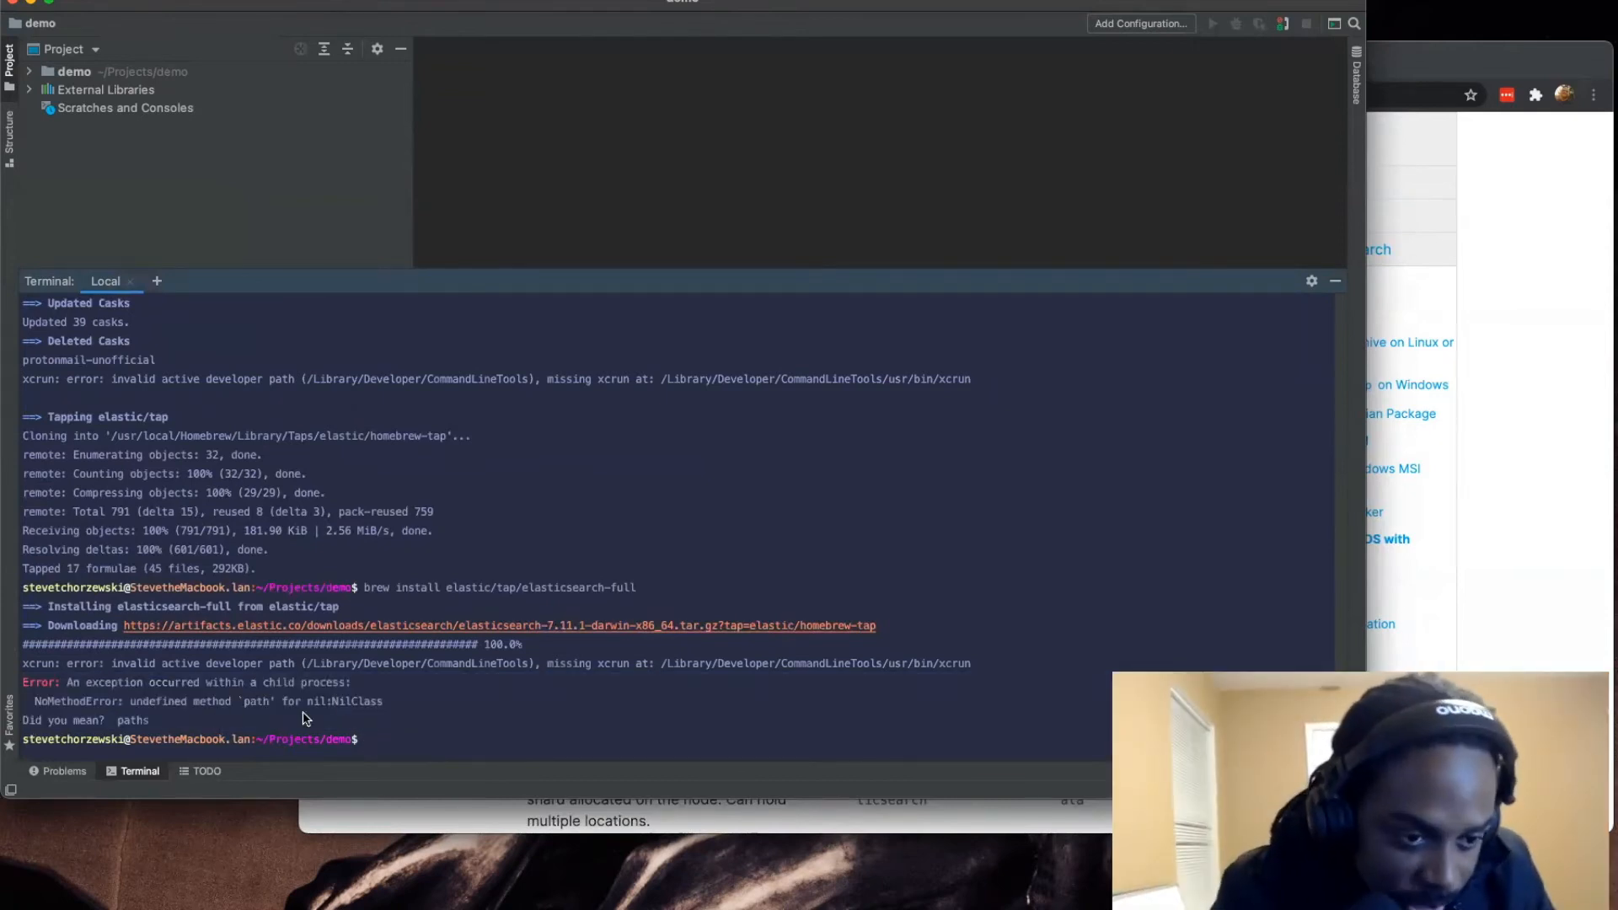
left_click_drag(303, 712, 24, 679)
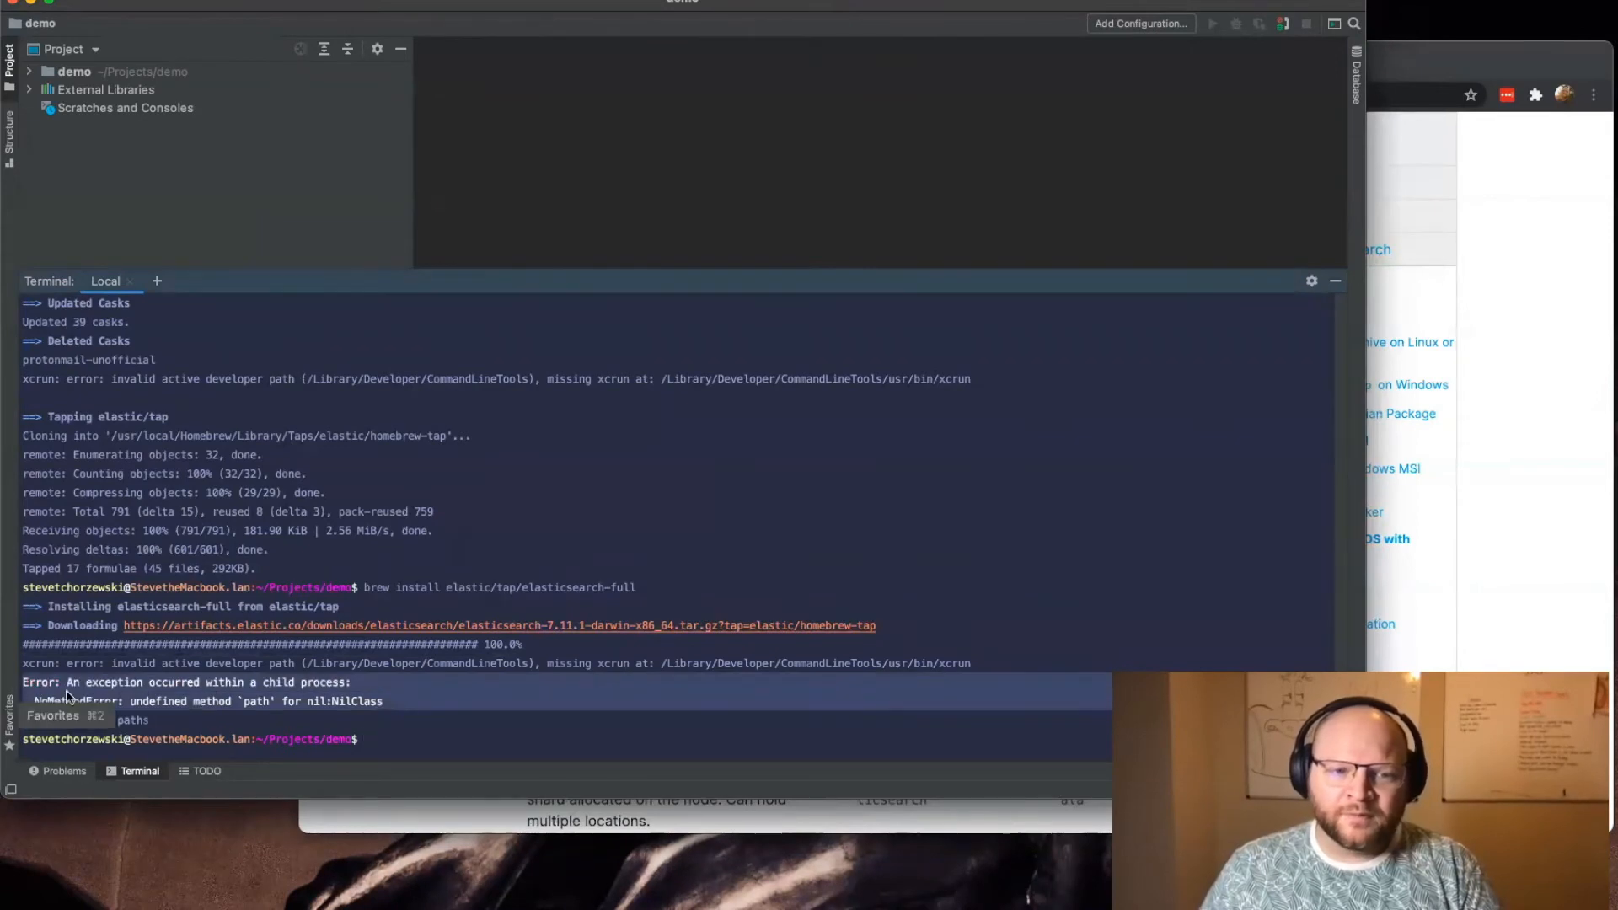
left_click(289, 729)
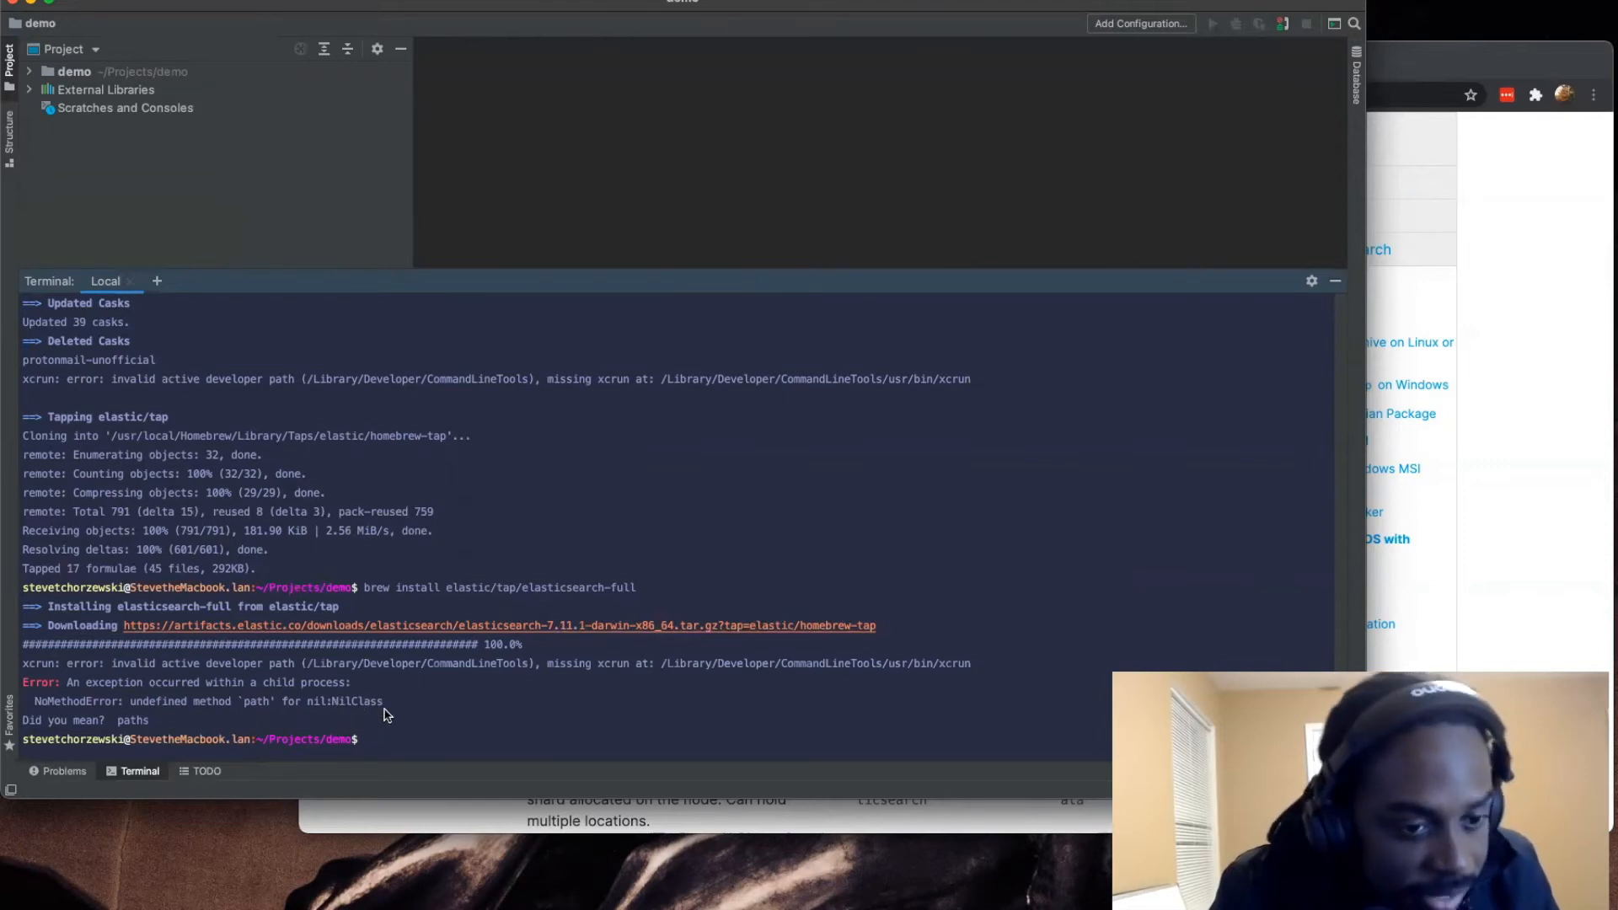
left_click_drag(381, 708, 37, 708)
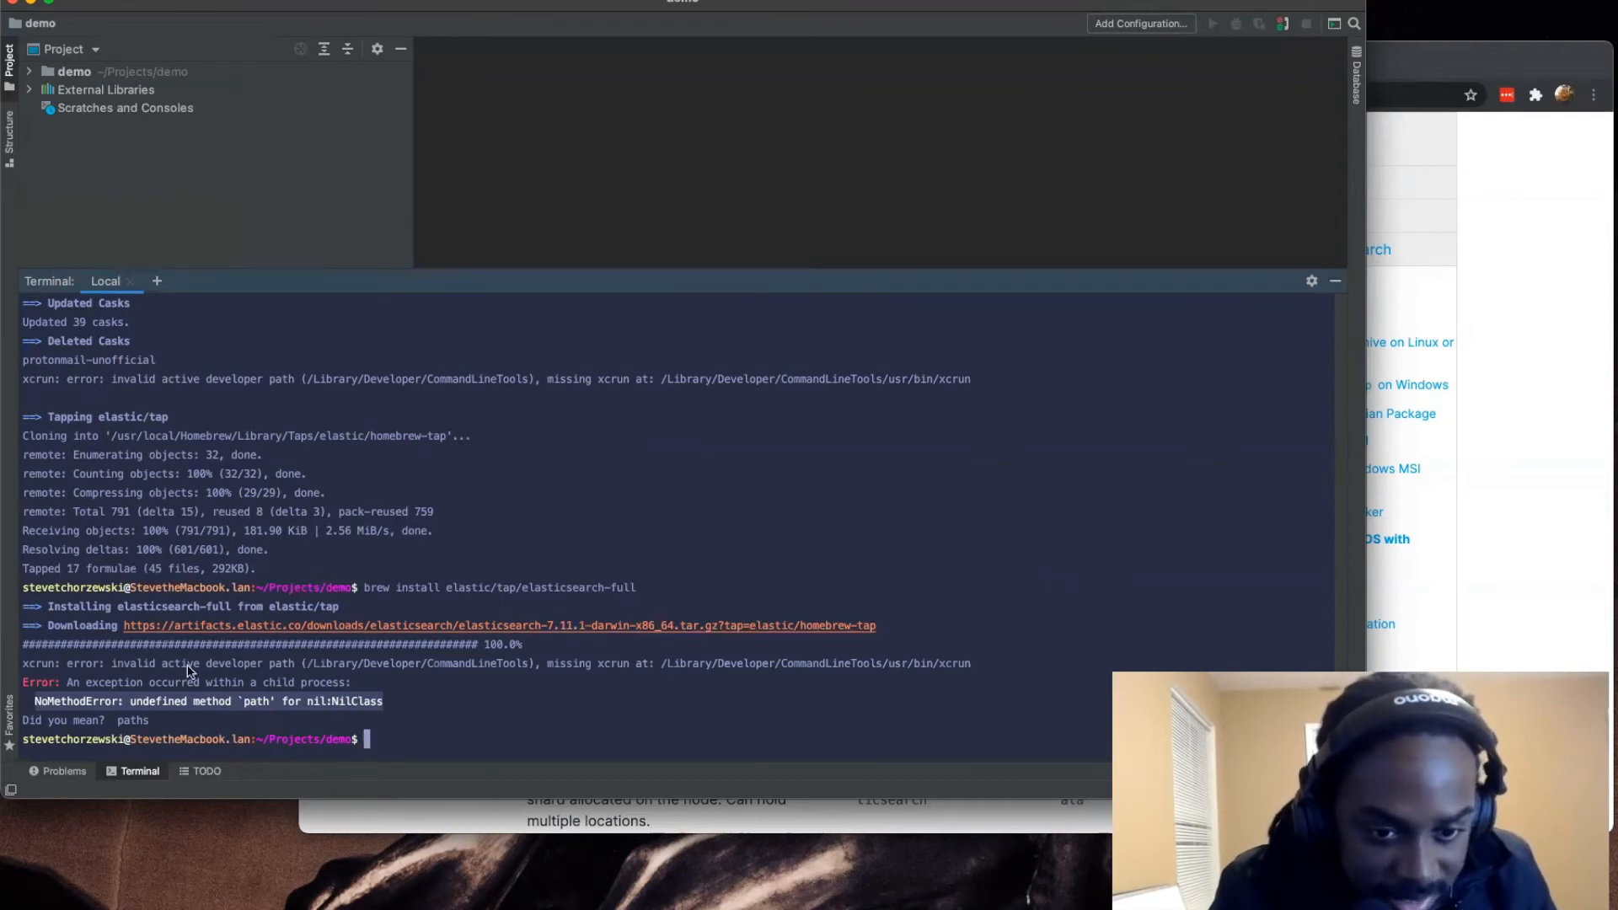
left_click(283, 711)
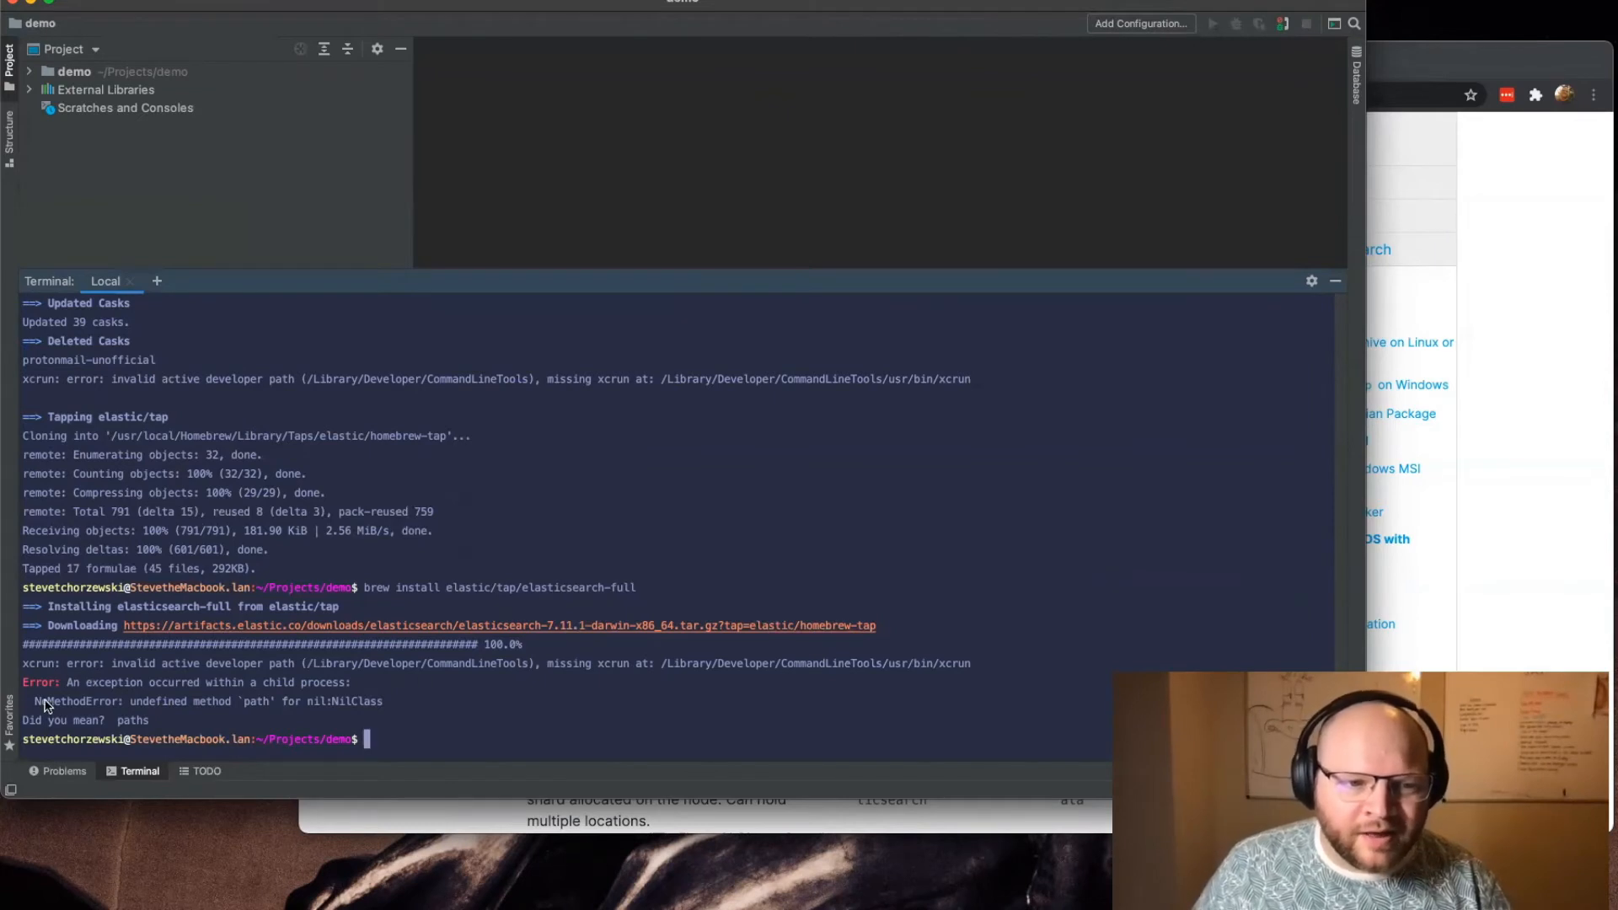
Step: Search the web in a new Chrome tab for the terminal's NoMethodError line and read the matching rbenv/ruby-build GitHub issue
left_click_drag(28, 705, 381, 708)
key("ctrl+c")
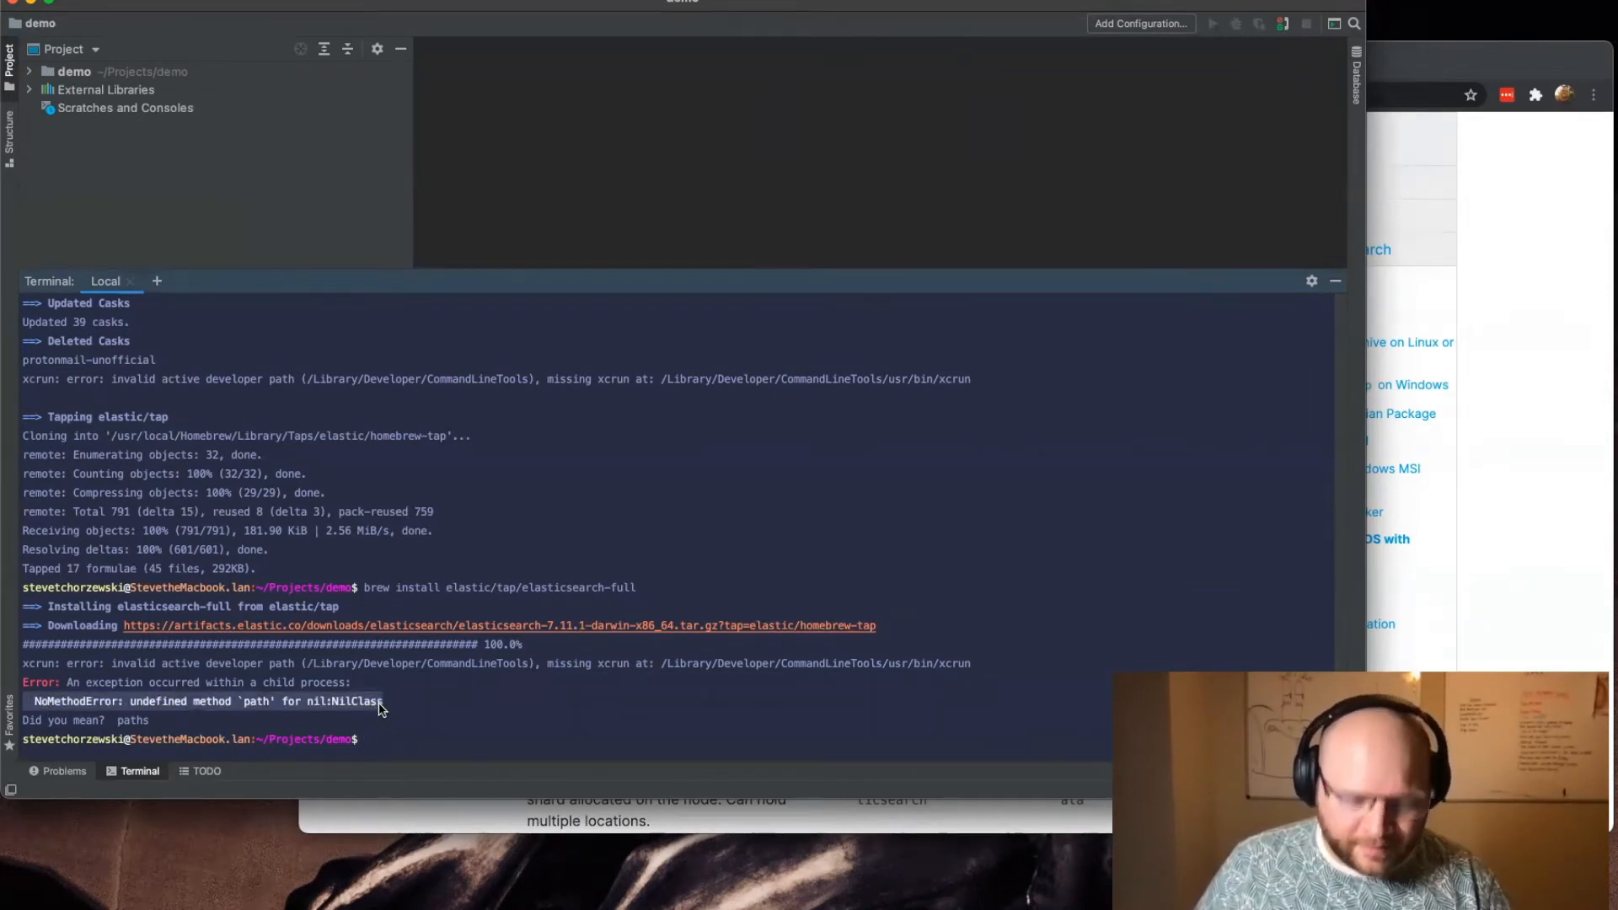
left_click(1413, 327)
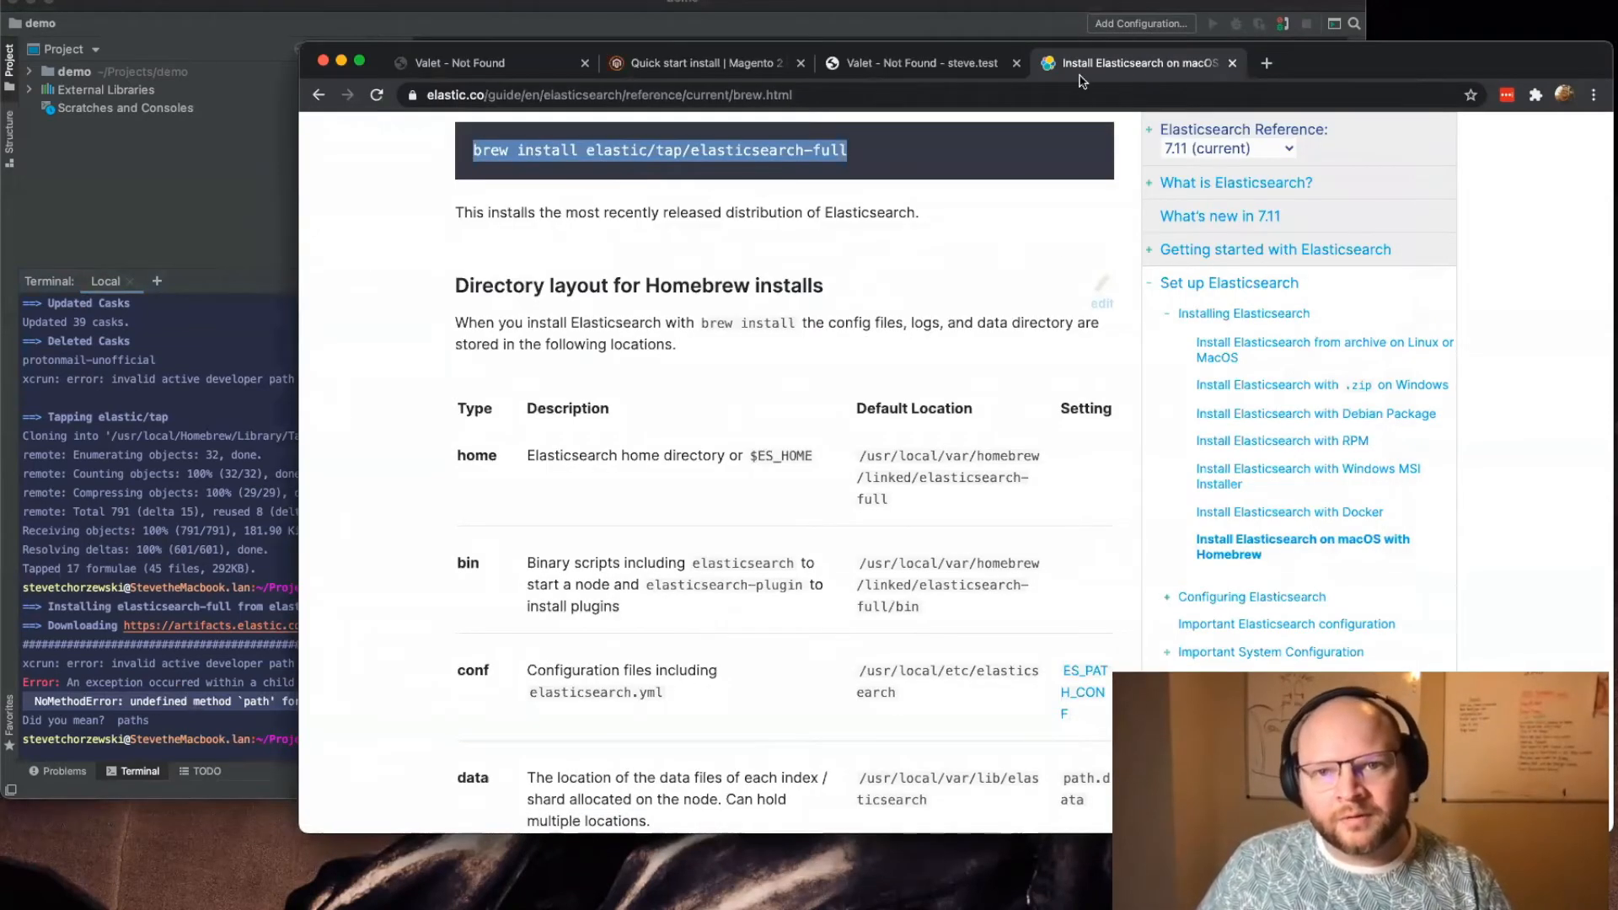
left_click(113, 596)
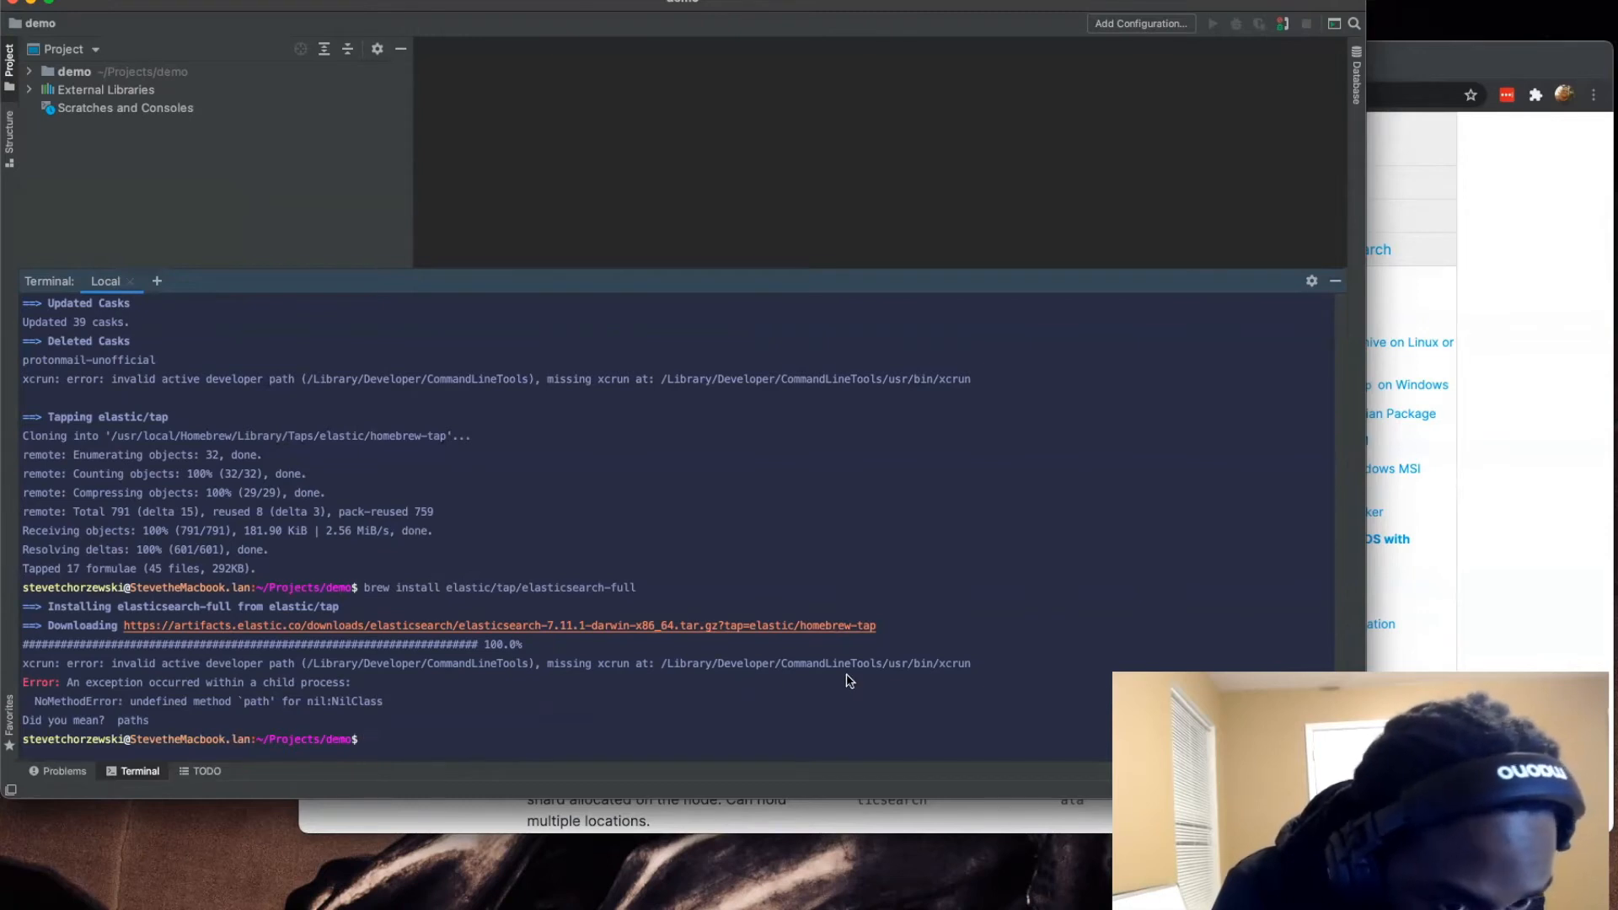
left_click_drag(440, 665, 527, 675)
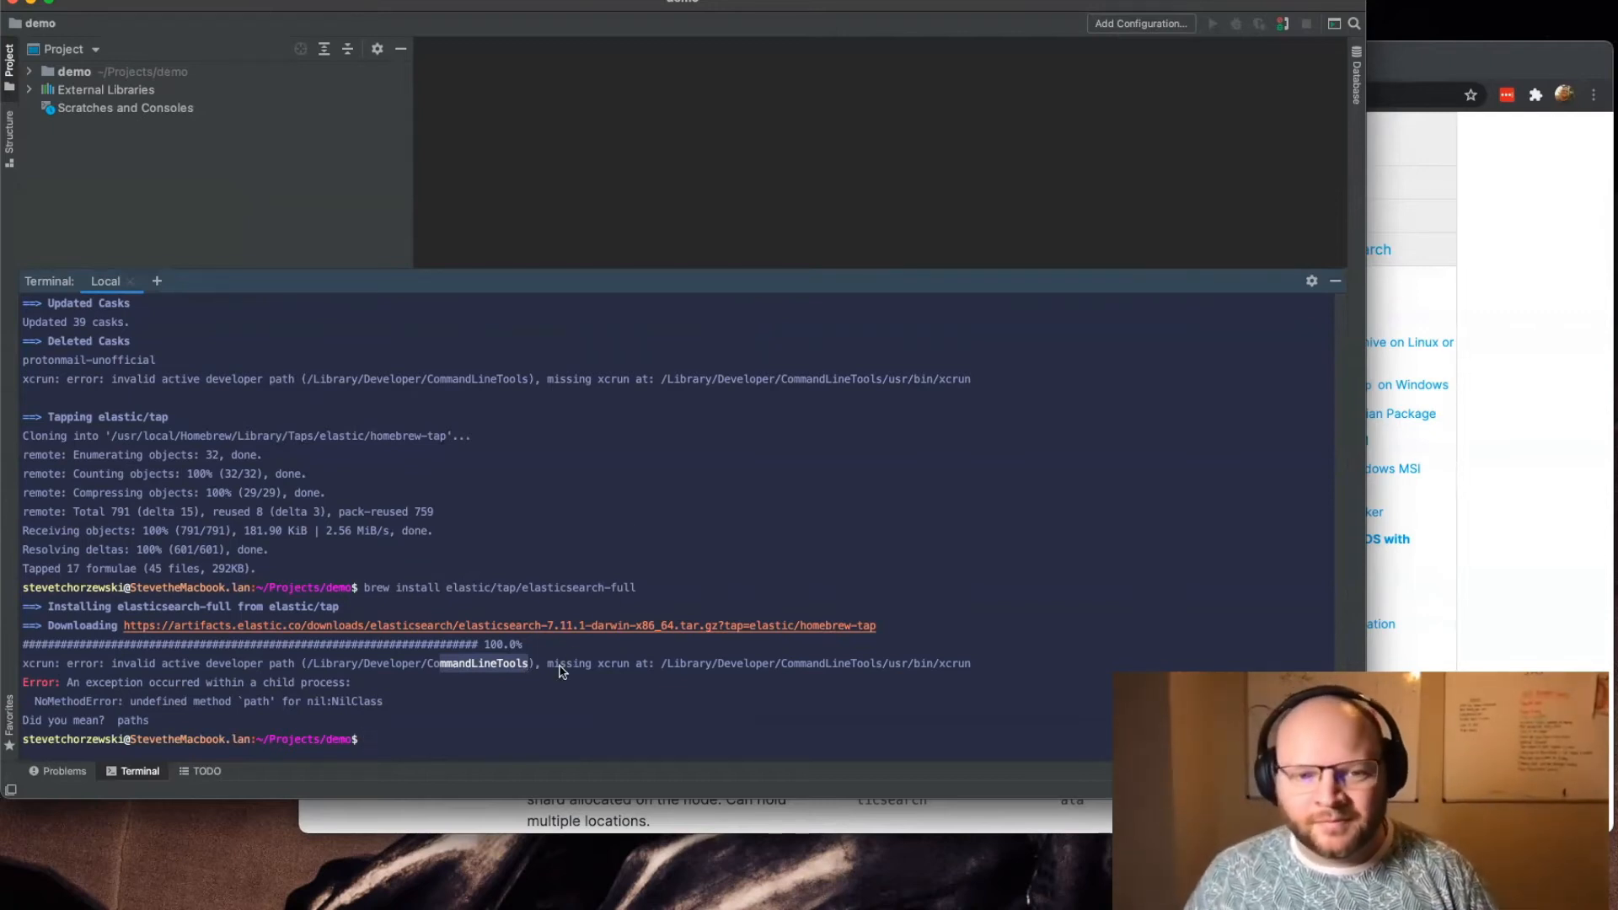
left_click_drag(531, 665, 426, 674)
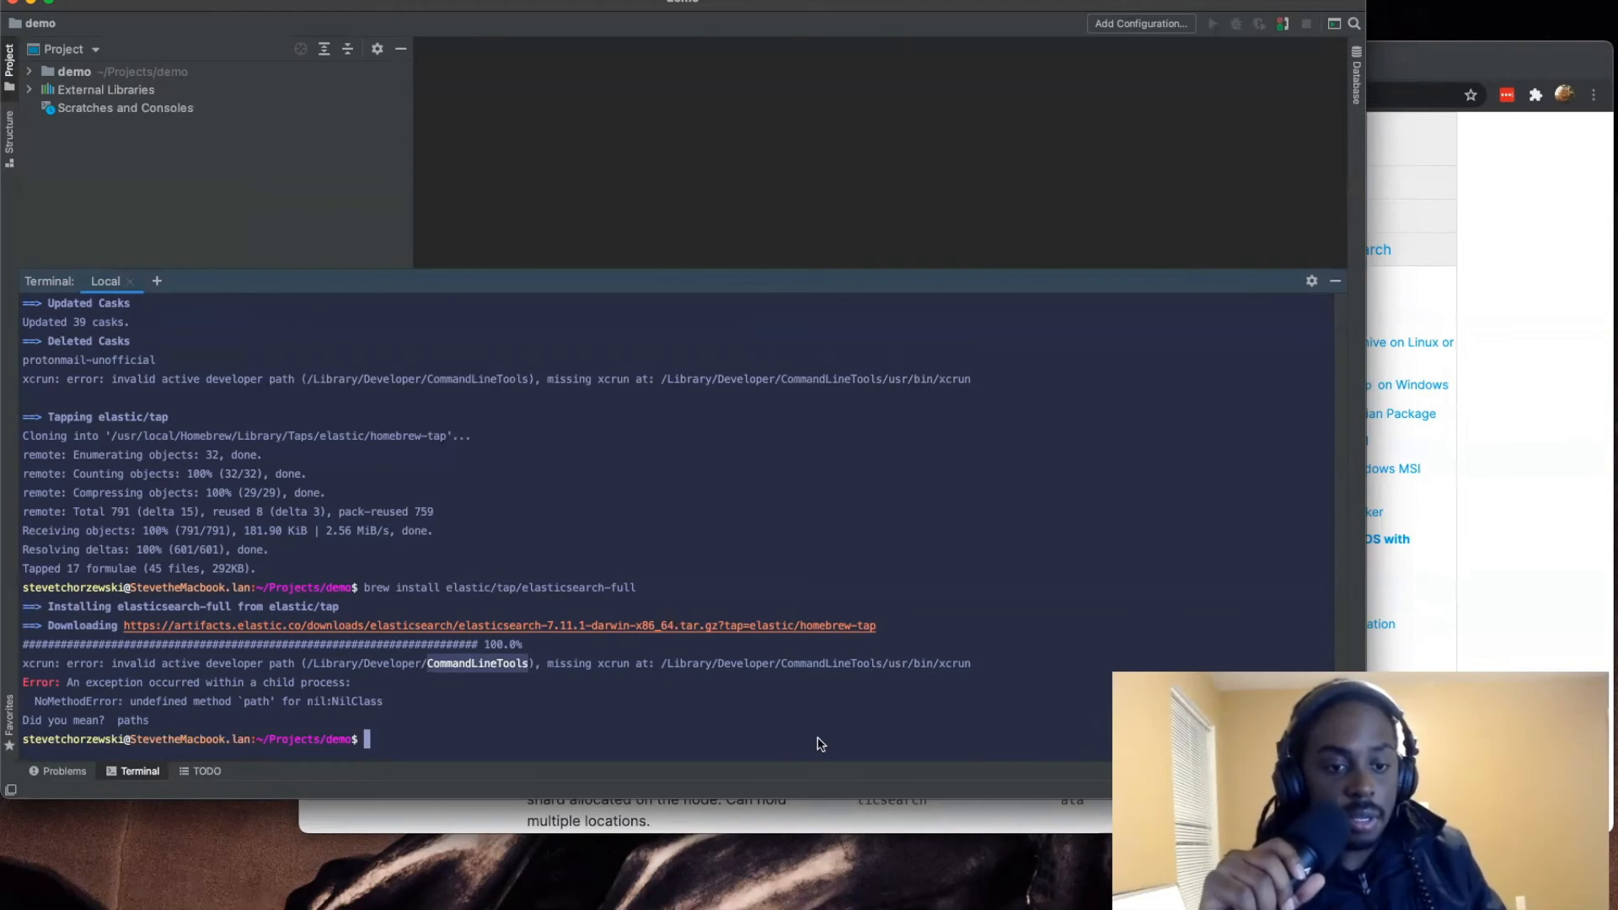
left_click(1566, 392)
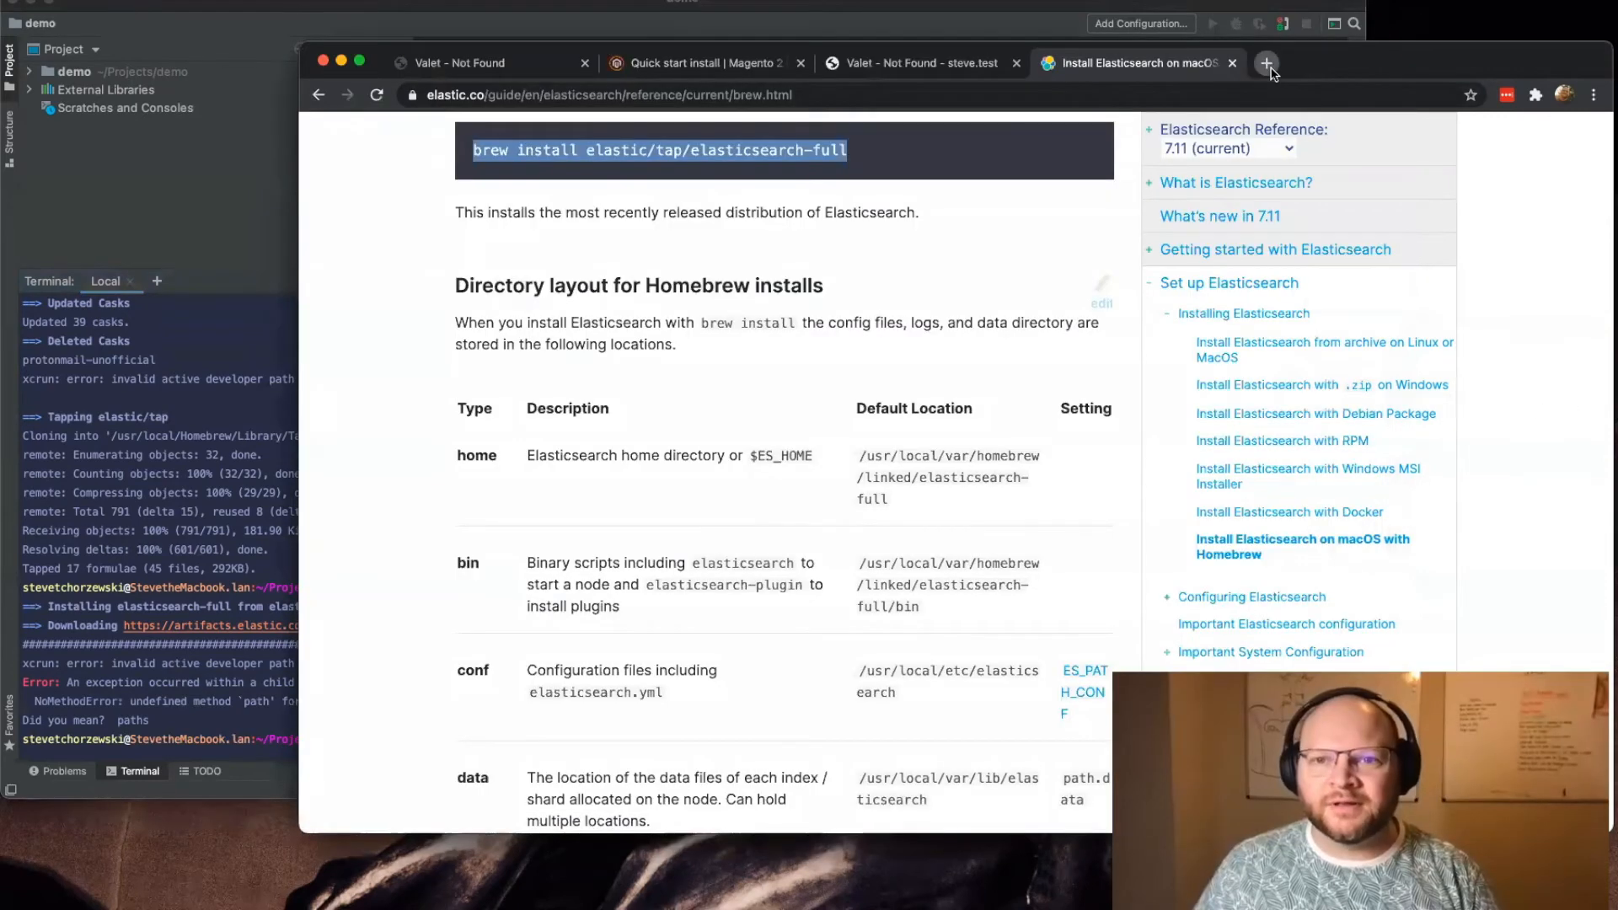
left_click(1266, 63)
key("ctrl+v")
key("Return")
left_click(581, 354)
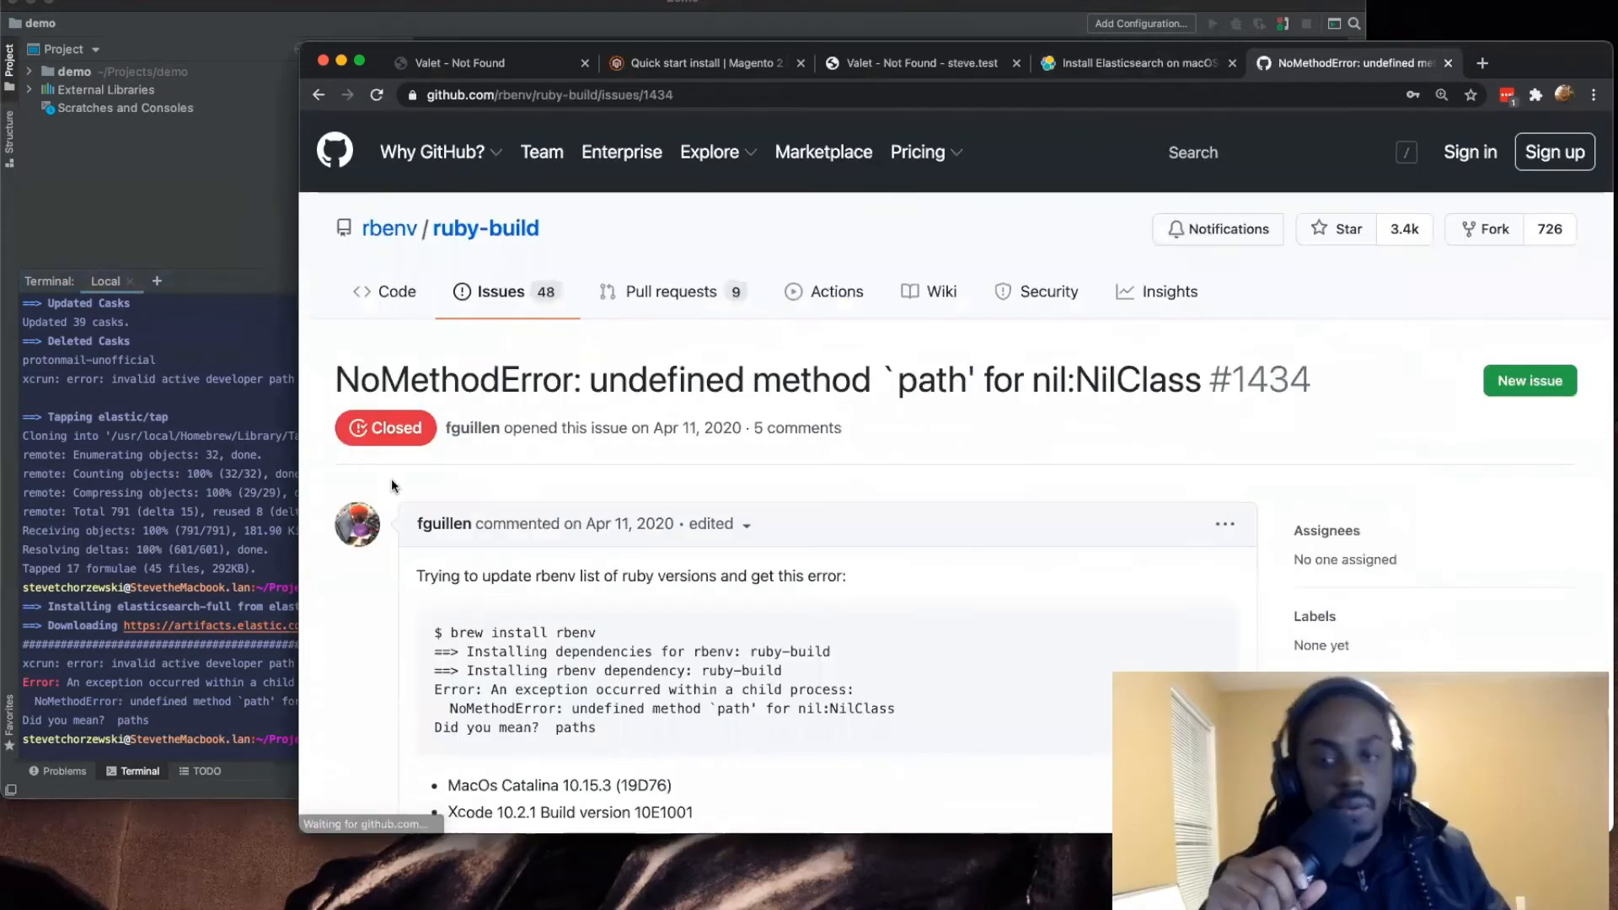
scroll(391, 479, "down", 10)
scroll(391, 479, "up", 3)
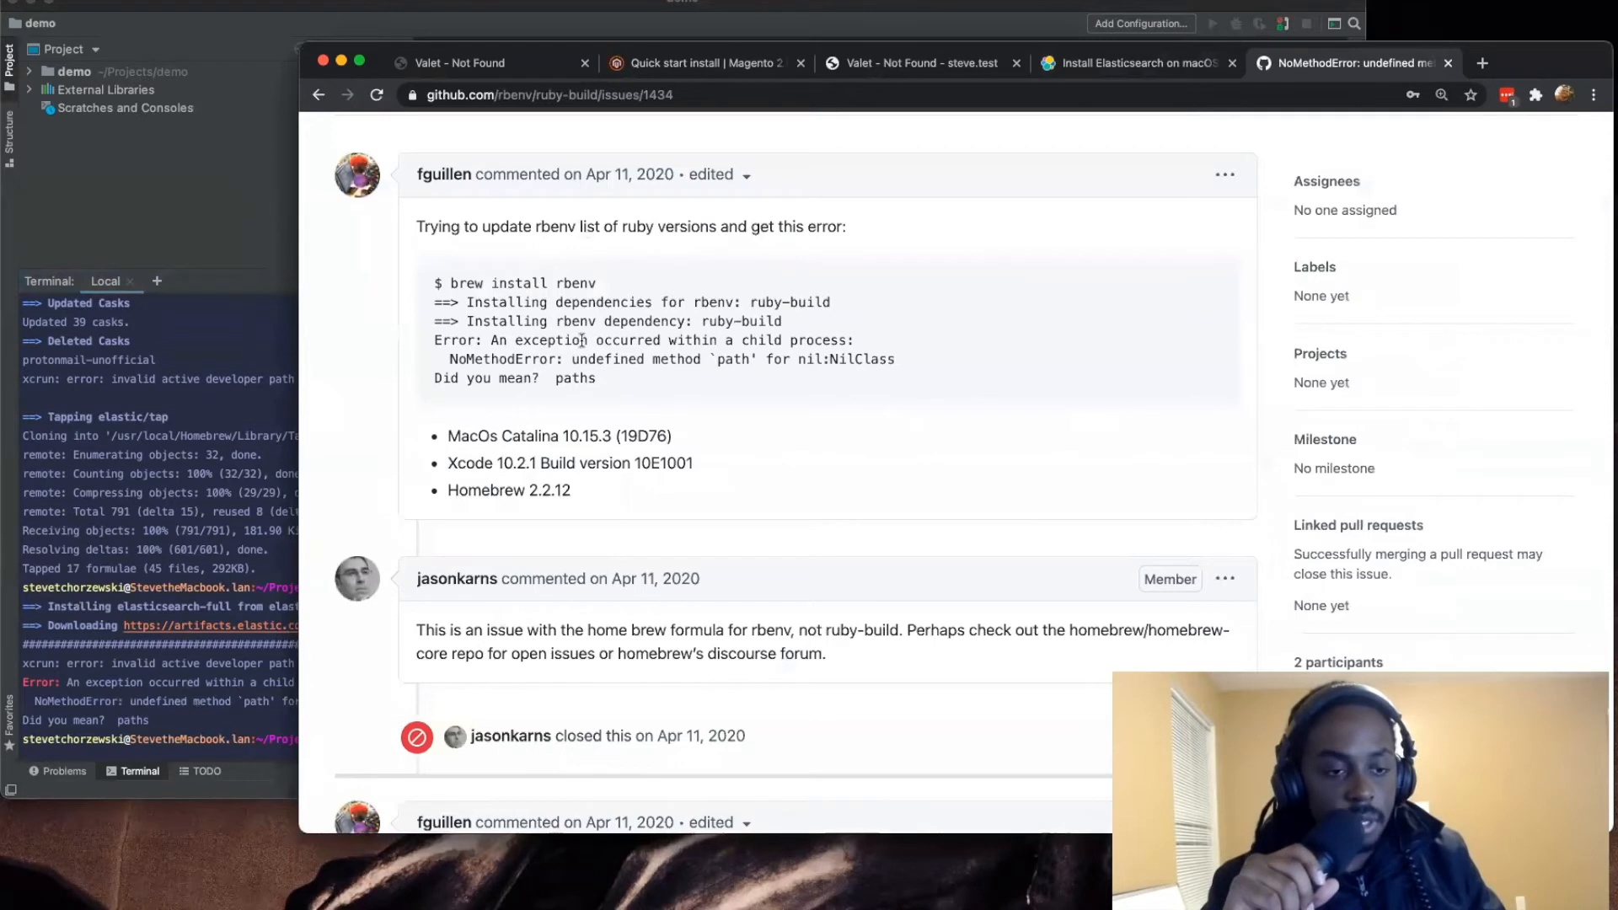
scroll(504, 341, "down", 6)
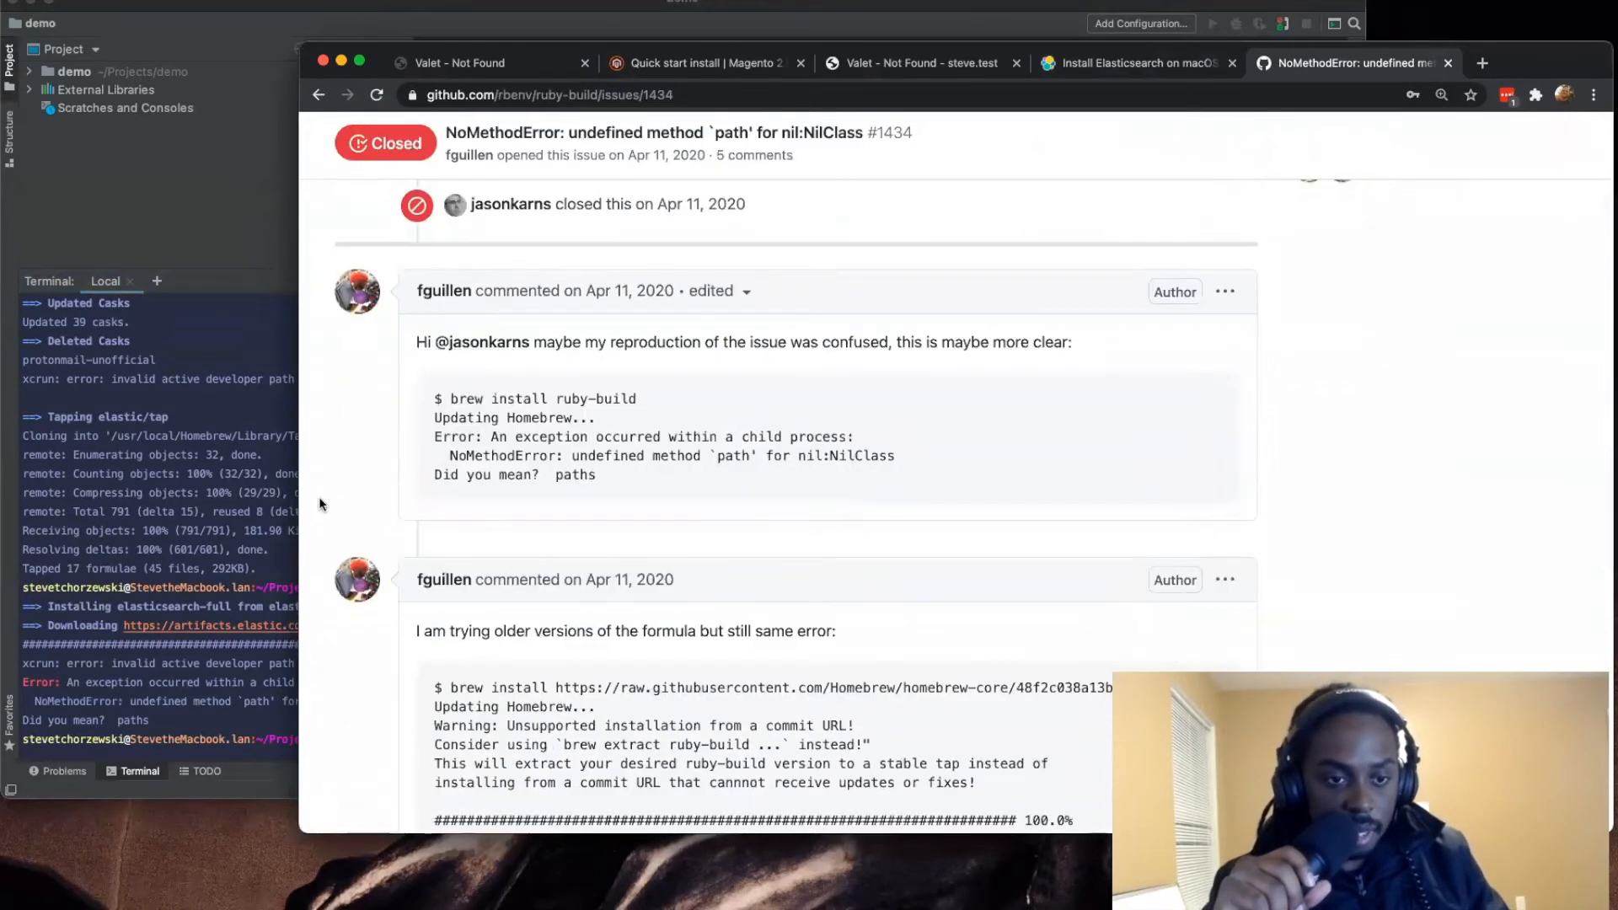
Step: Search the web for the terminal's "missing xcrun at: /Library/Developer/CommandLineTools/usr/bin/xcrun" message and open the blog article about that error
left_click(139, 598)
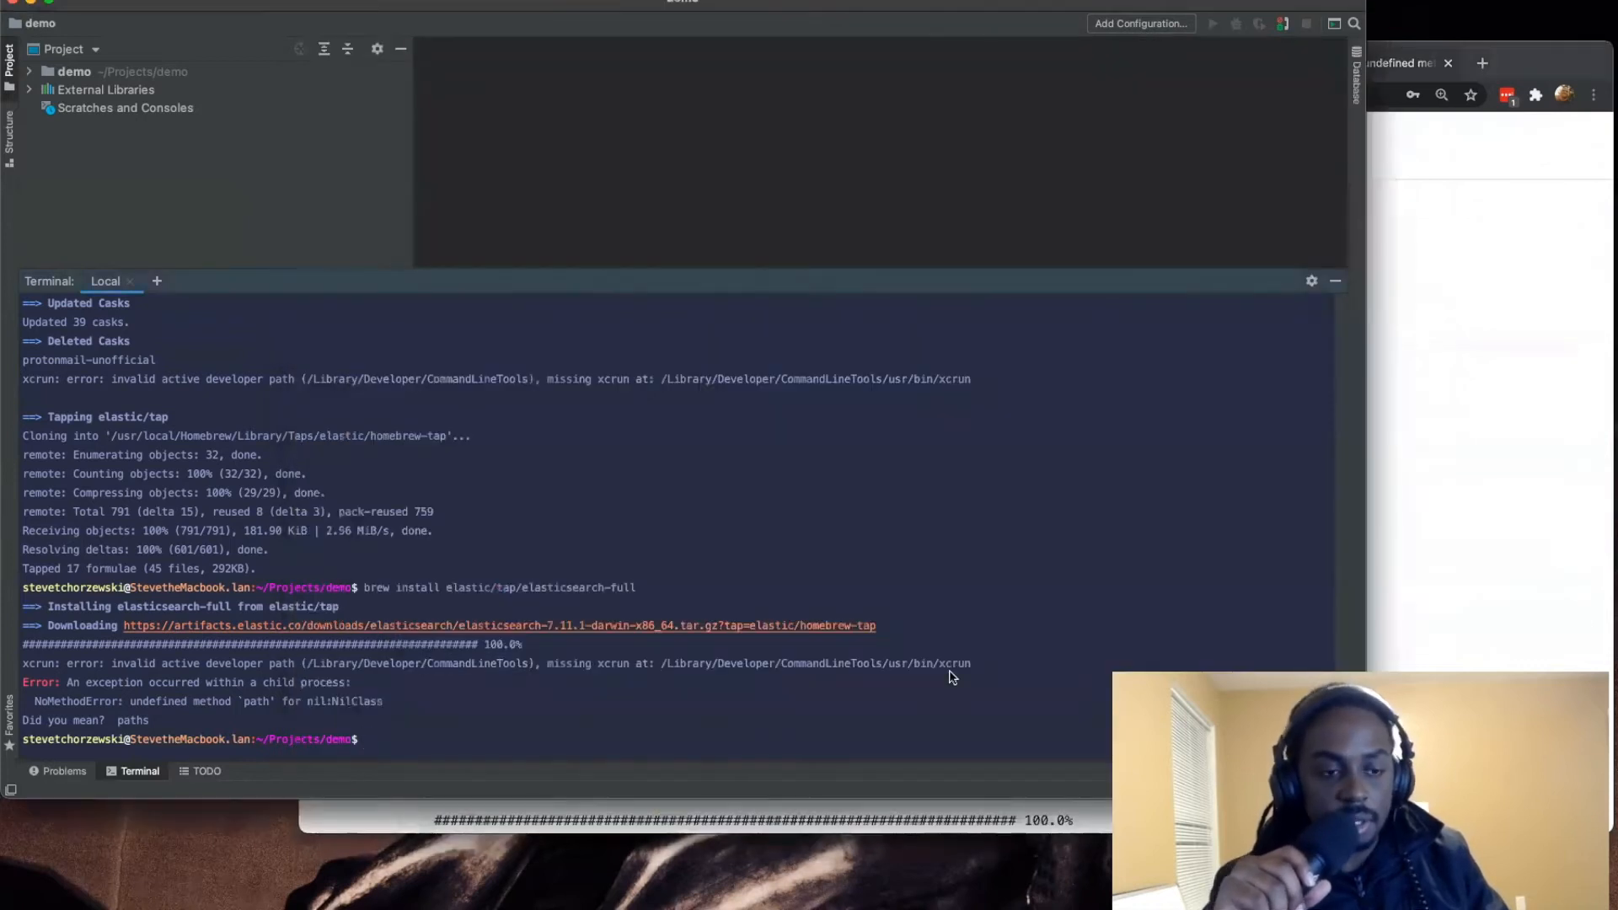
left_click_drag(978, 666, 548, 662)
key("super+c")
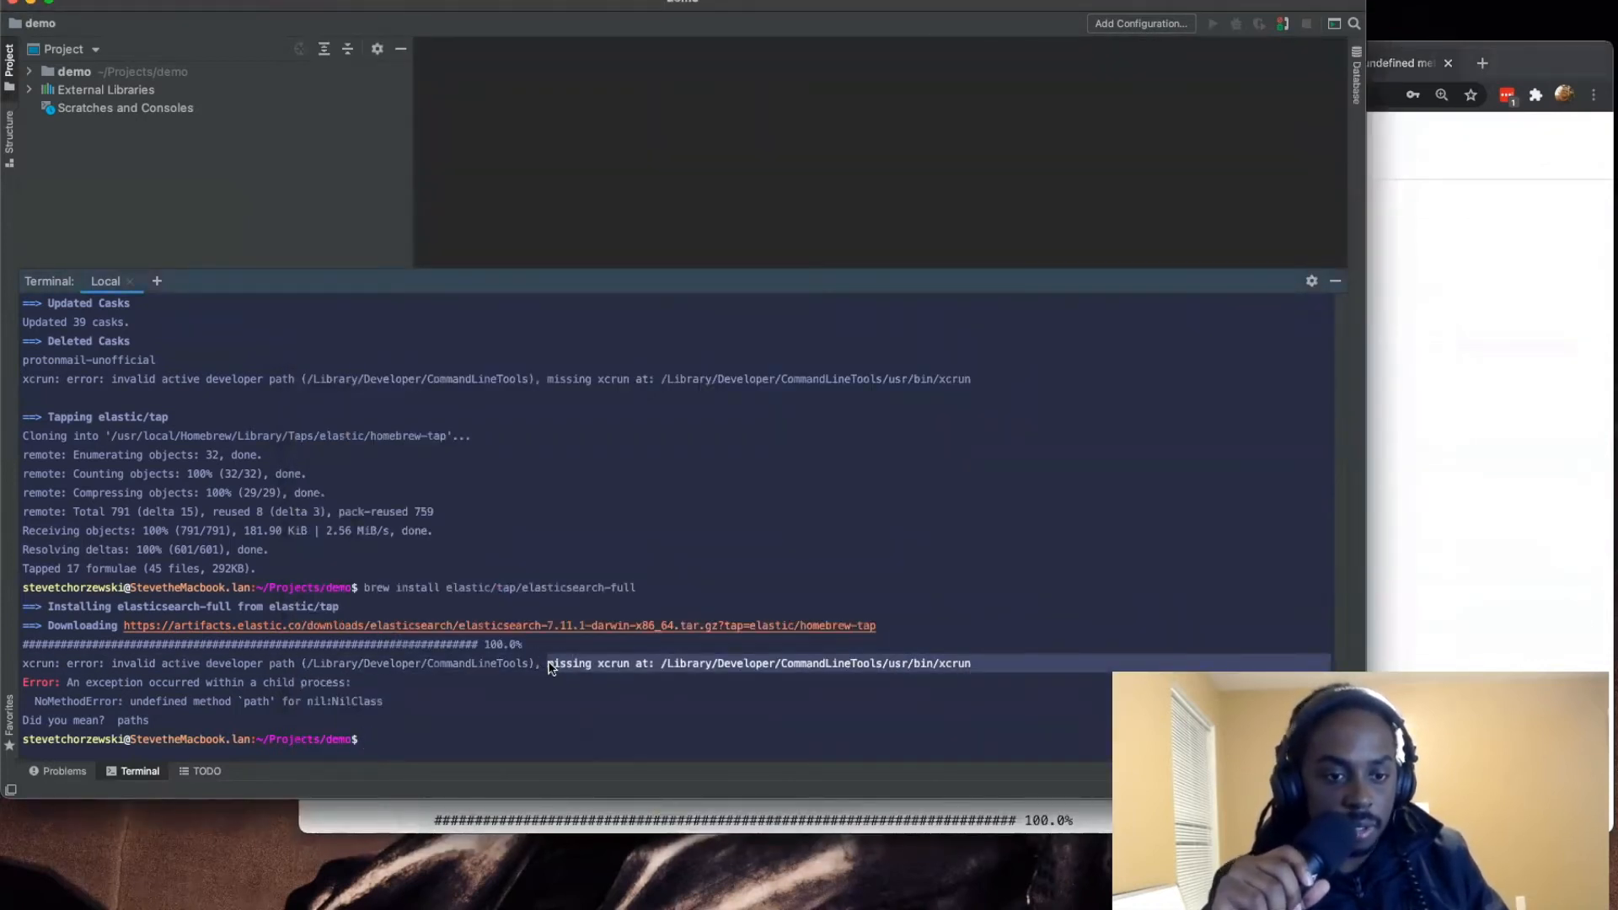
left_click(1417, 407)
left_click(697, 91)
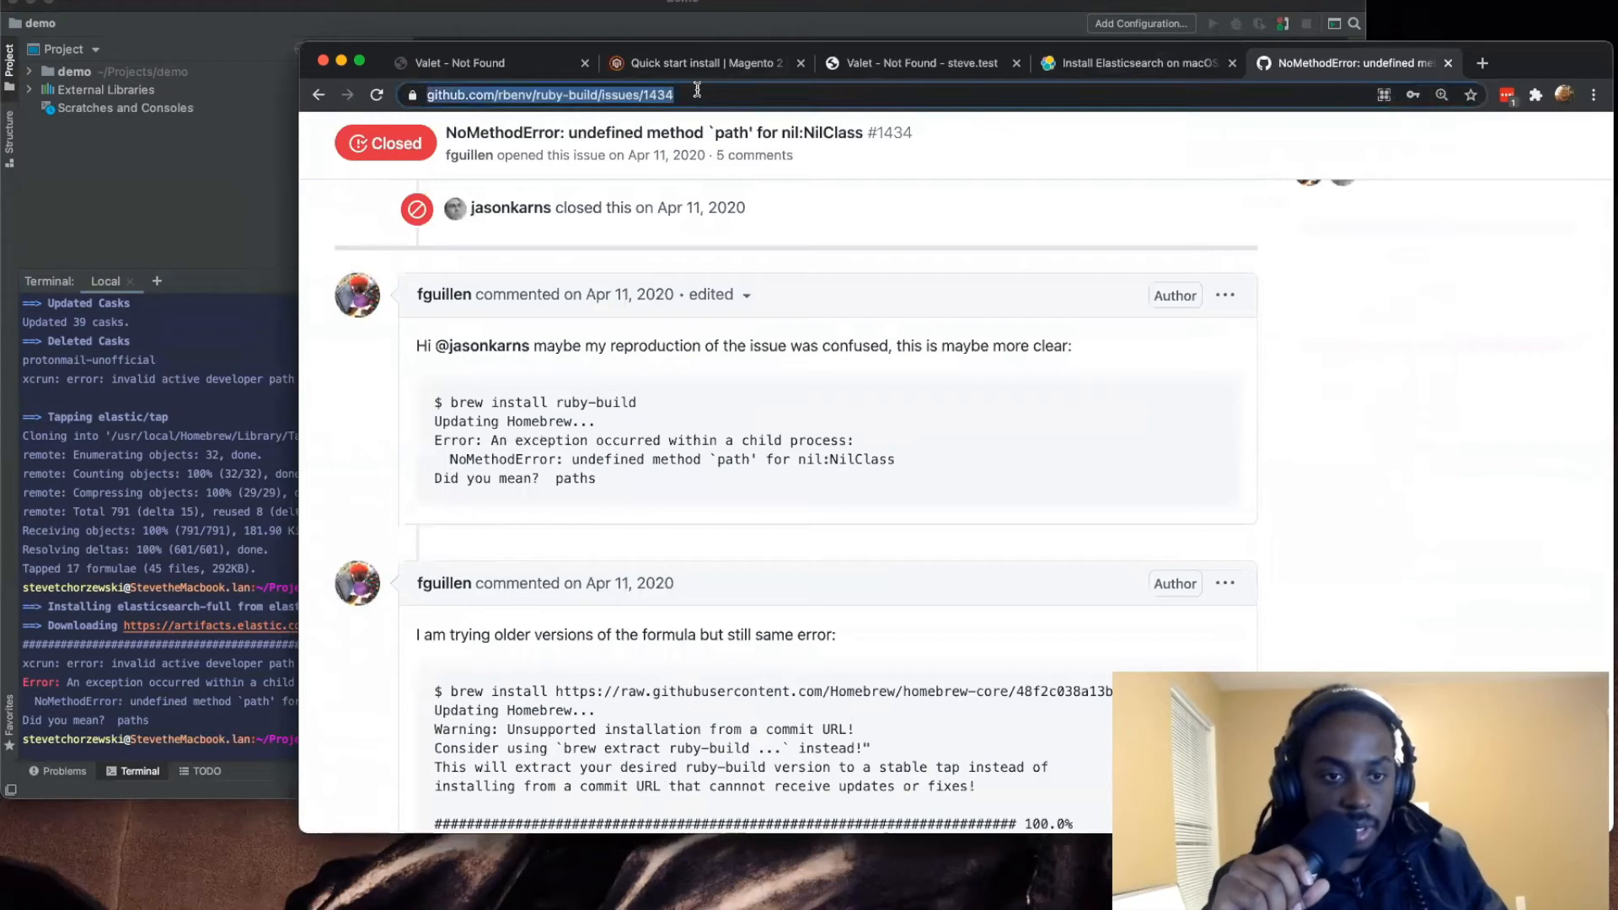
key("super+v")
key("Return")
left_click(540, 360)
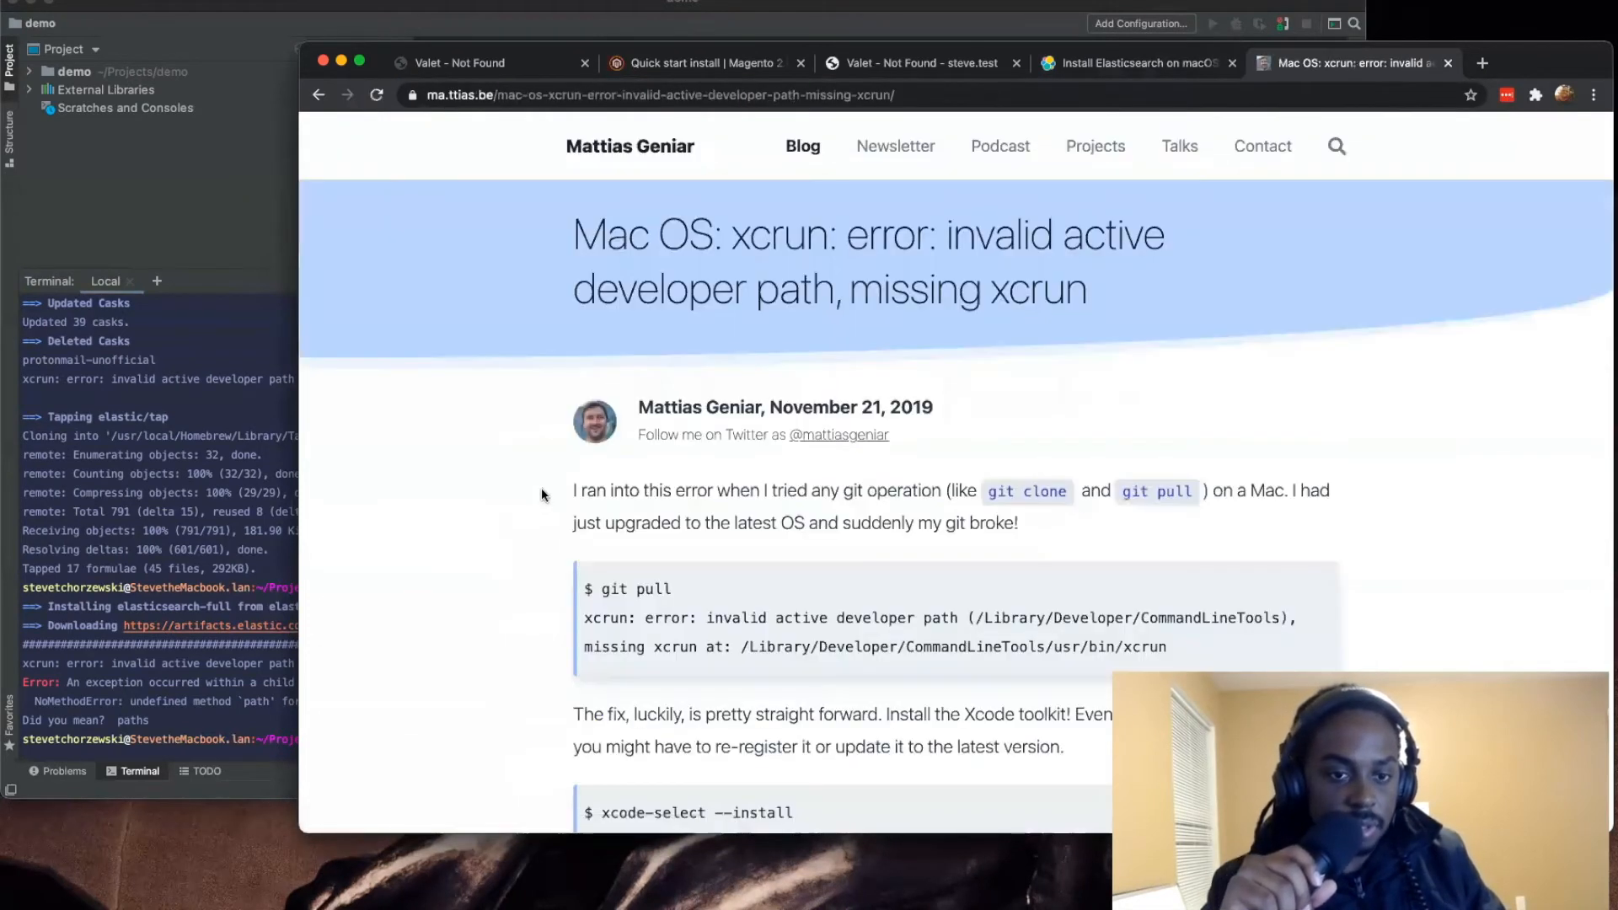
Step: Read the article's suggested fixes and compare its quoted xcrun error with the one in the terminal
scroll(541, 489, "down", 5)
scroll(539, 495, "down", 2)
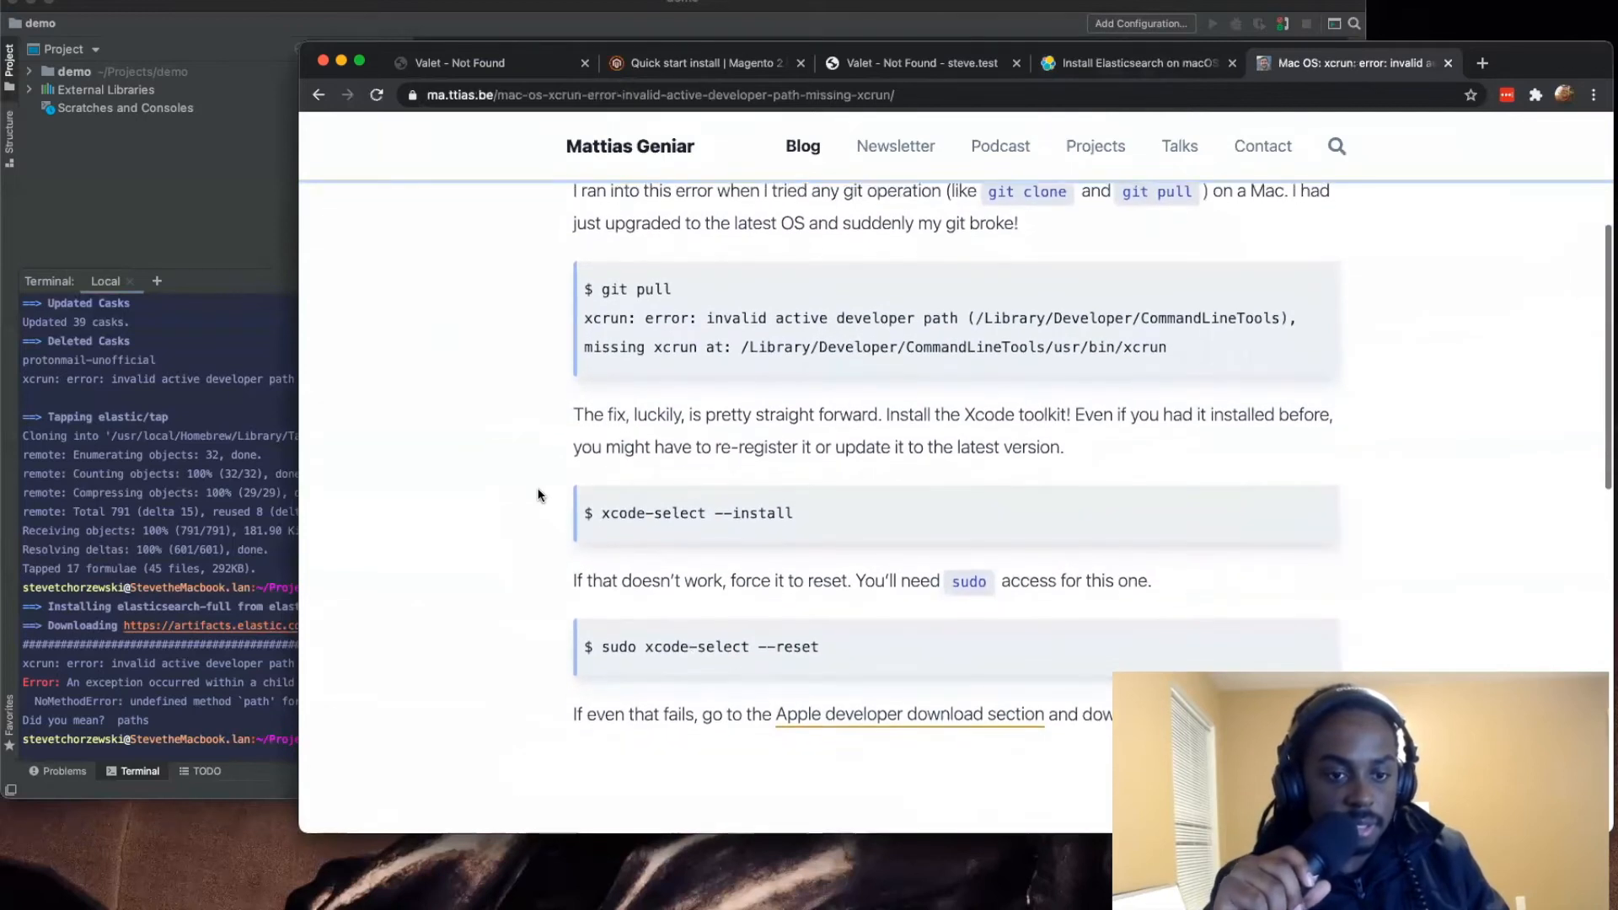
scroll(539, 496, "down", 1)
scroll(539, 496, "down", 2)
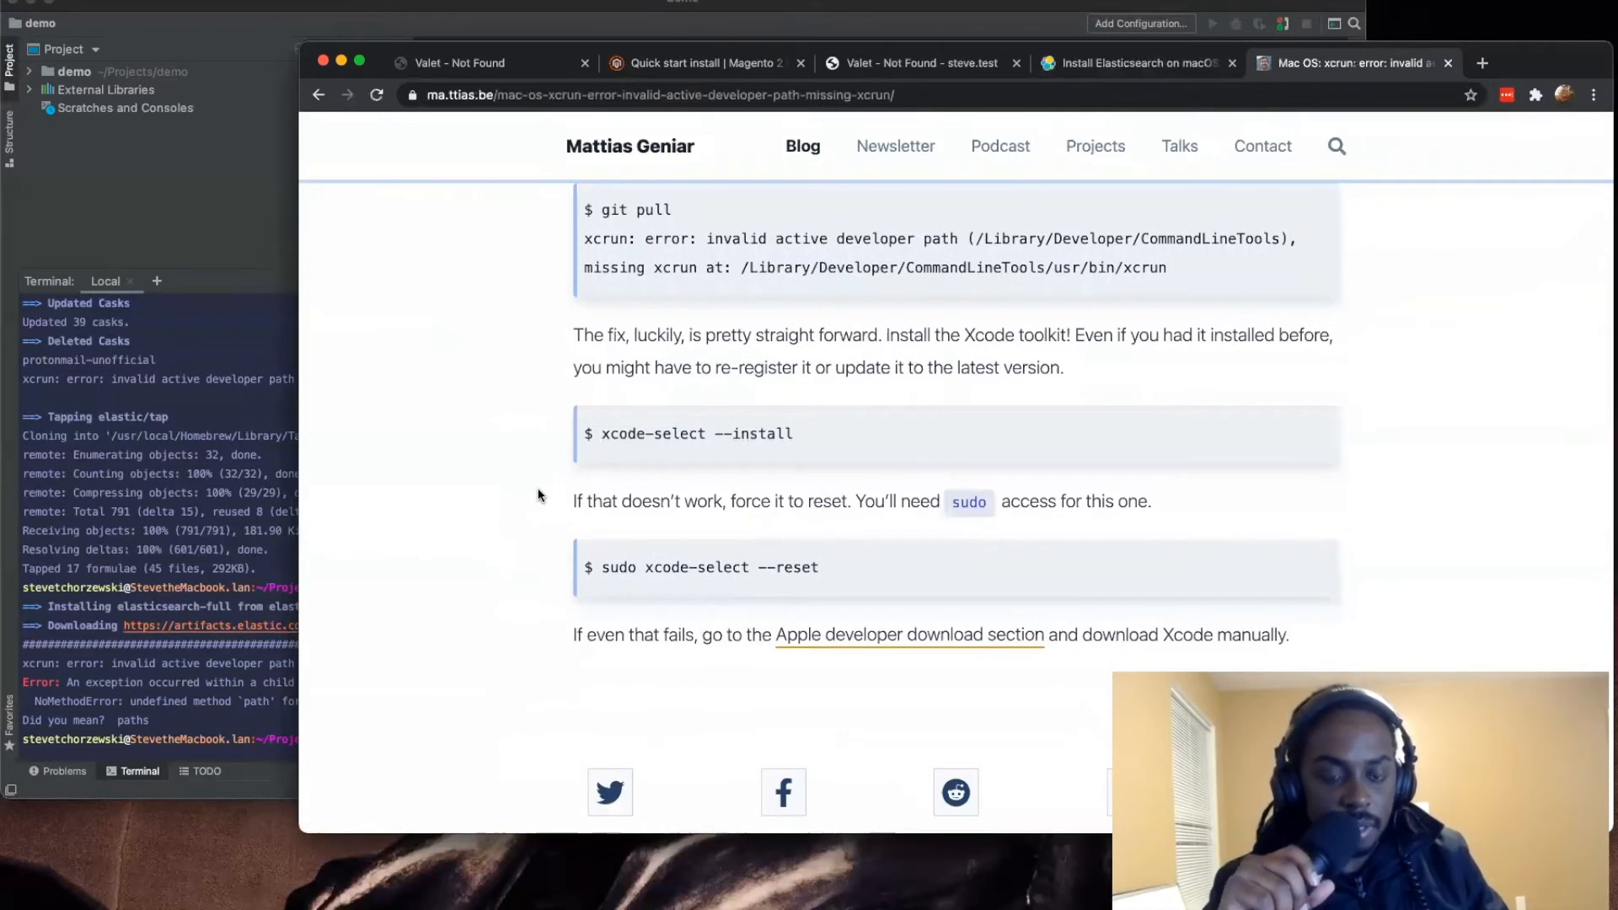
scroll(540, 495, "down", 1)
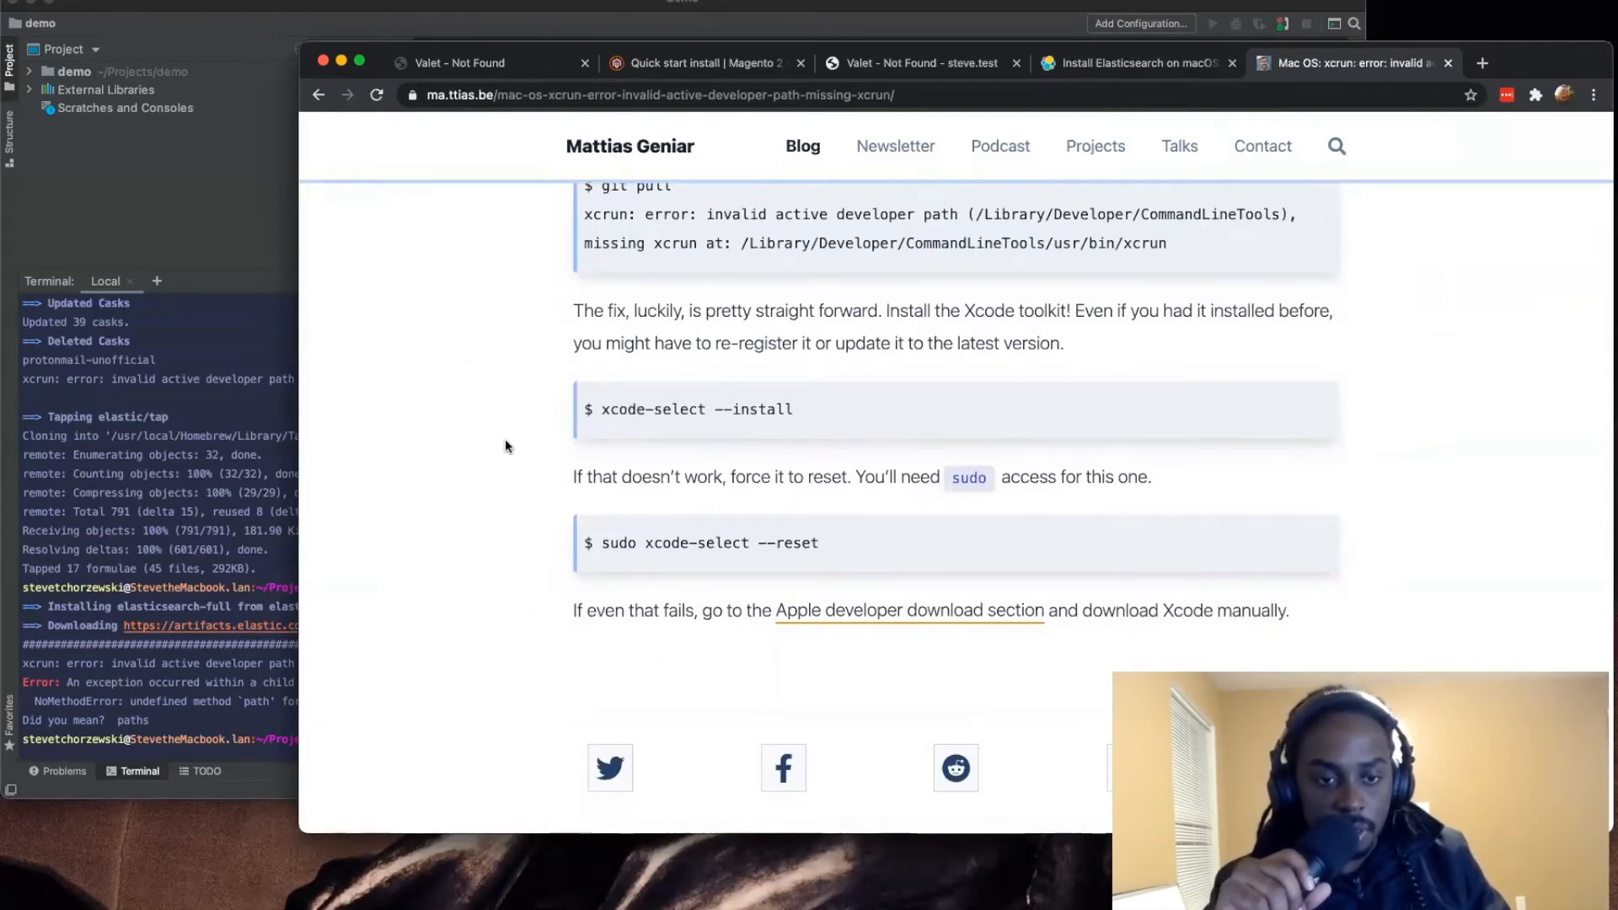
scroll(506, 438, "up", 4)
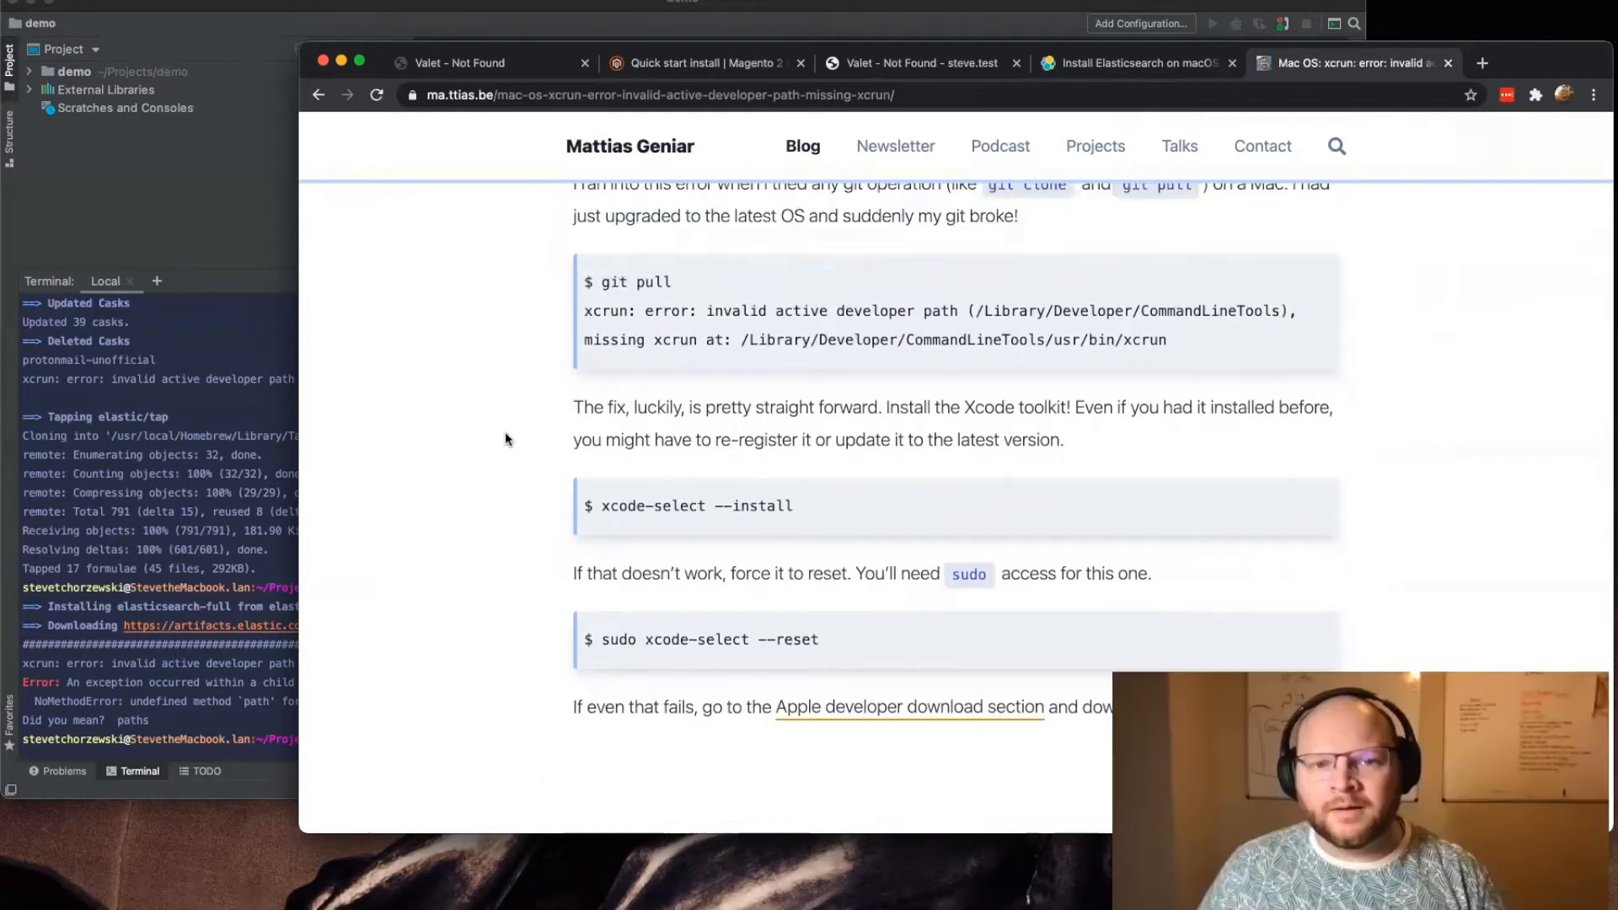
left_click_drag(769, 310, 1365, 306)
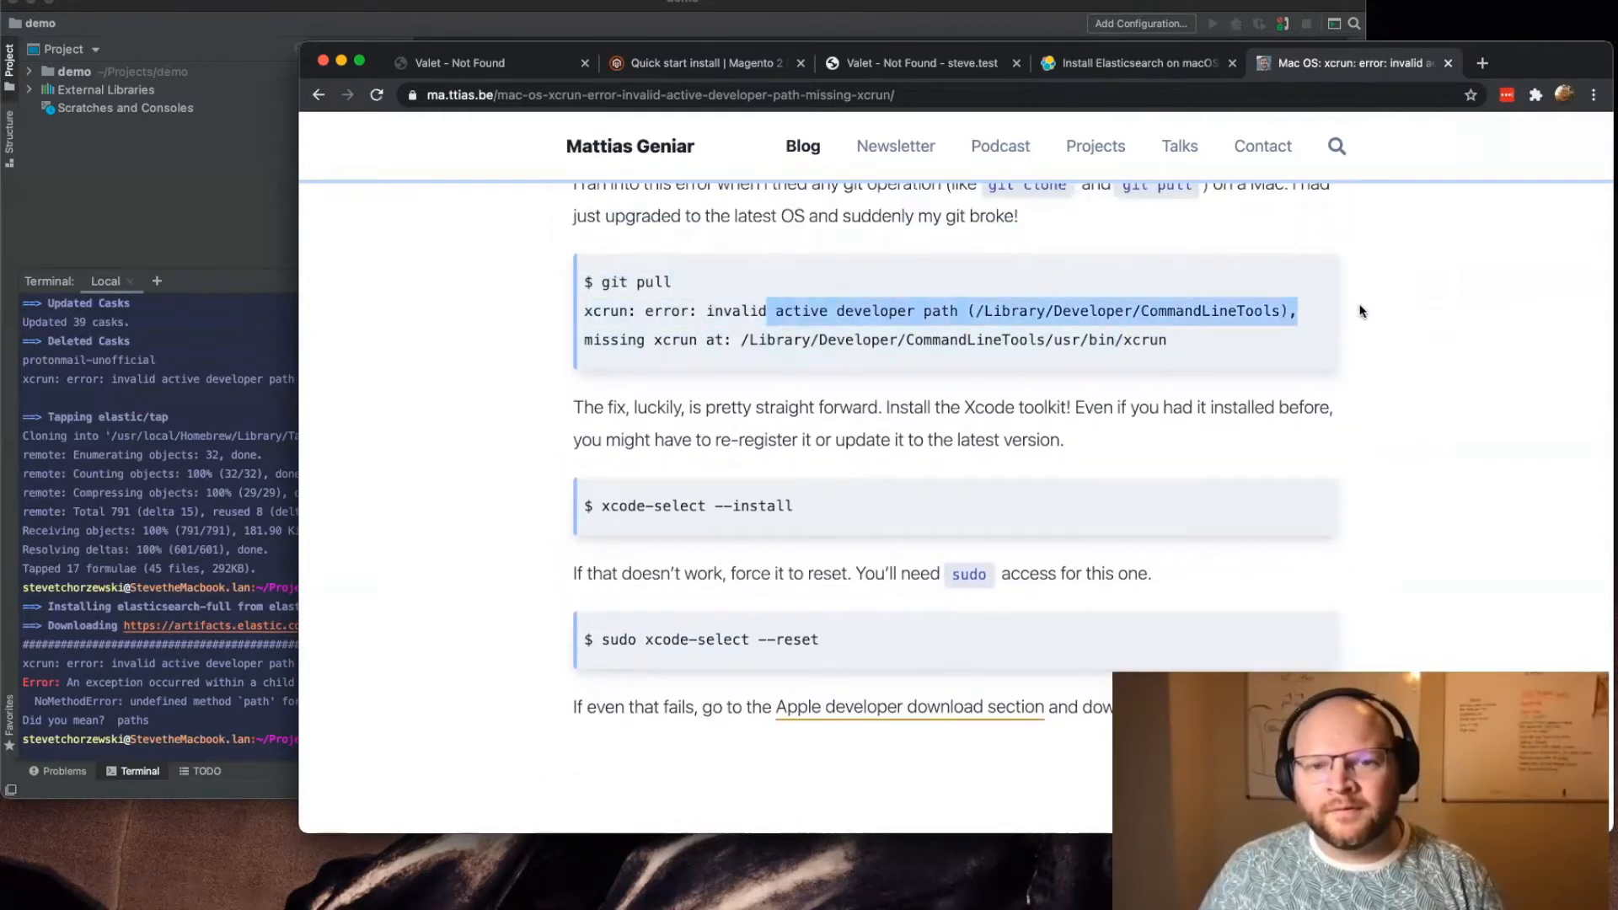
left_click_drag(765, 347, 765, 350)
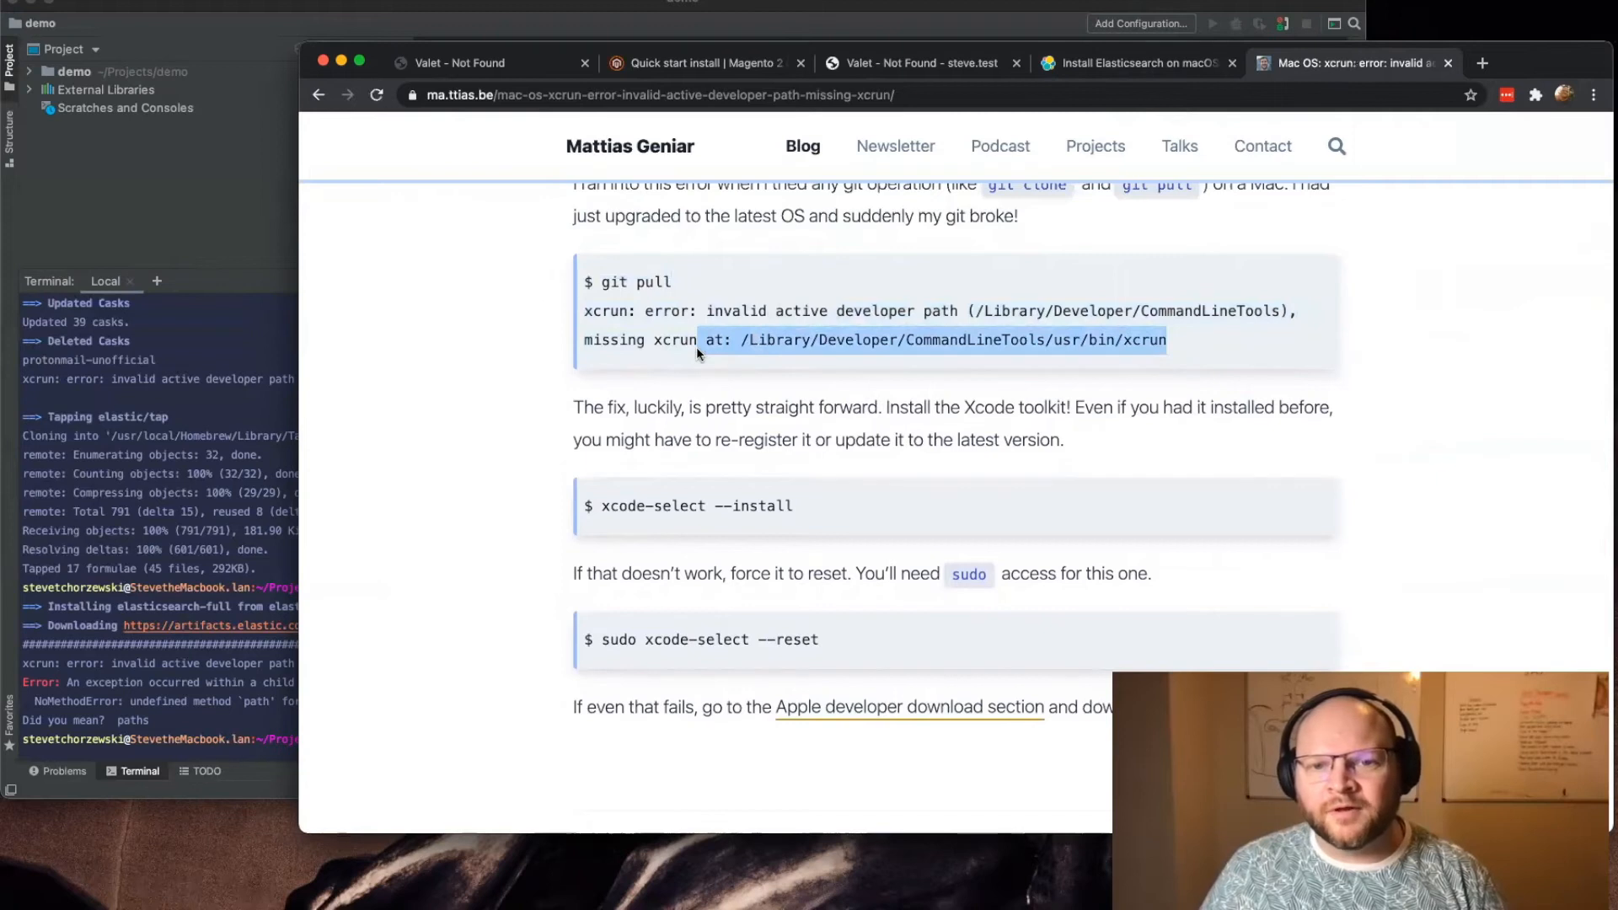
Step: Copy xcode-select --install from the article and run it in the demo project's terminal
left_click(781, 519)
left_click_drag(818, 509, 598, 502)
key("super+c")
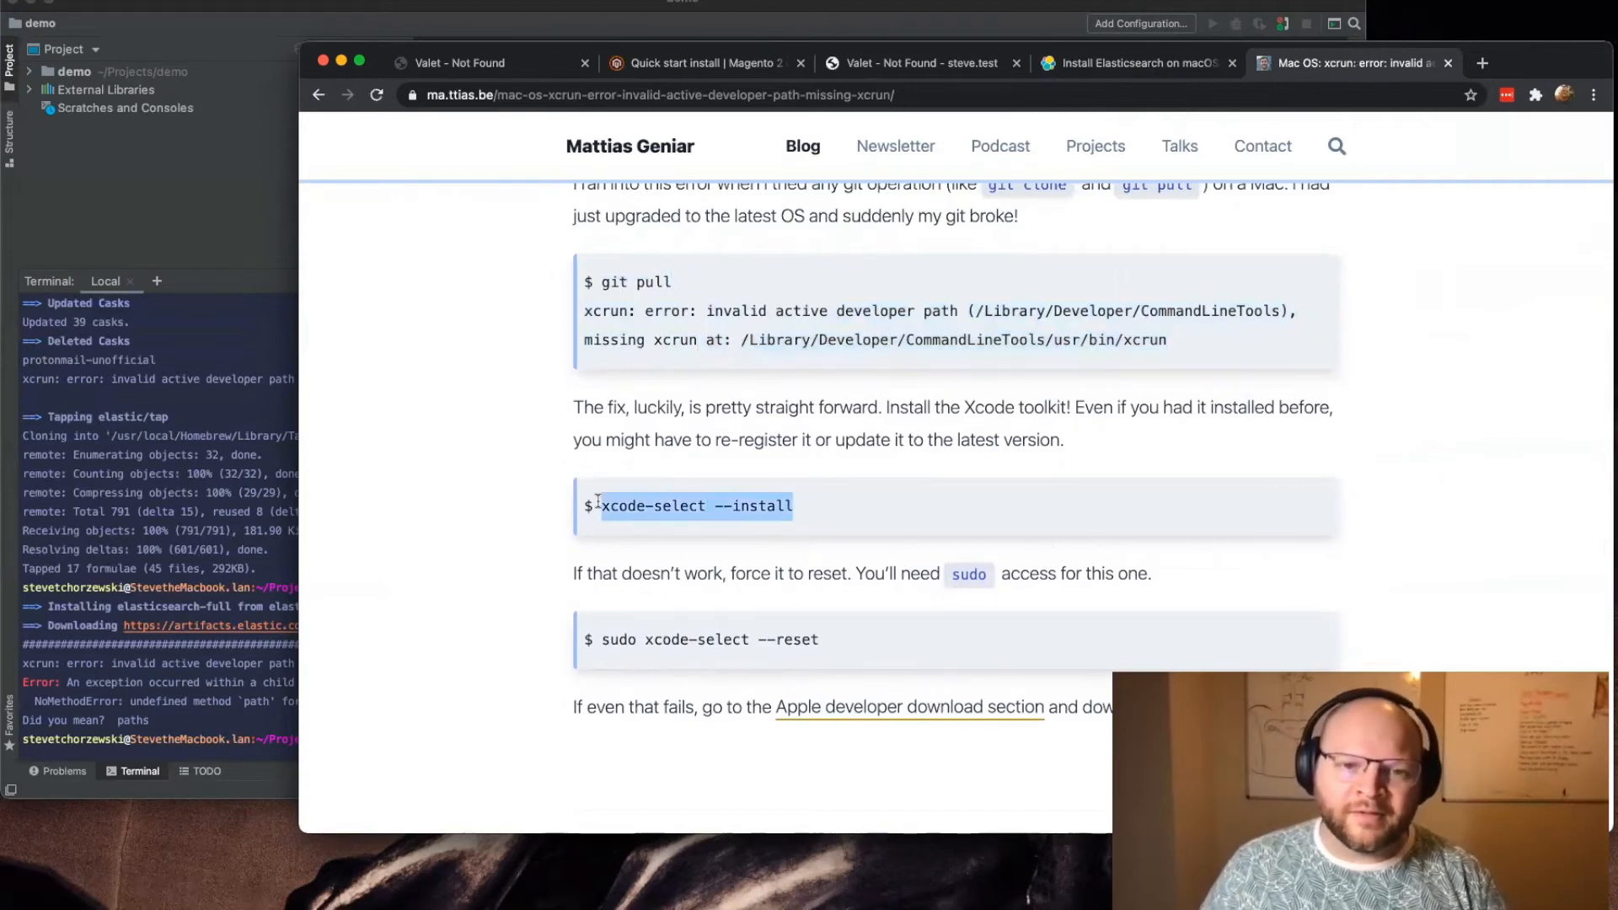
left_click(185, 569)
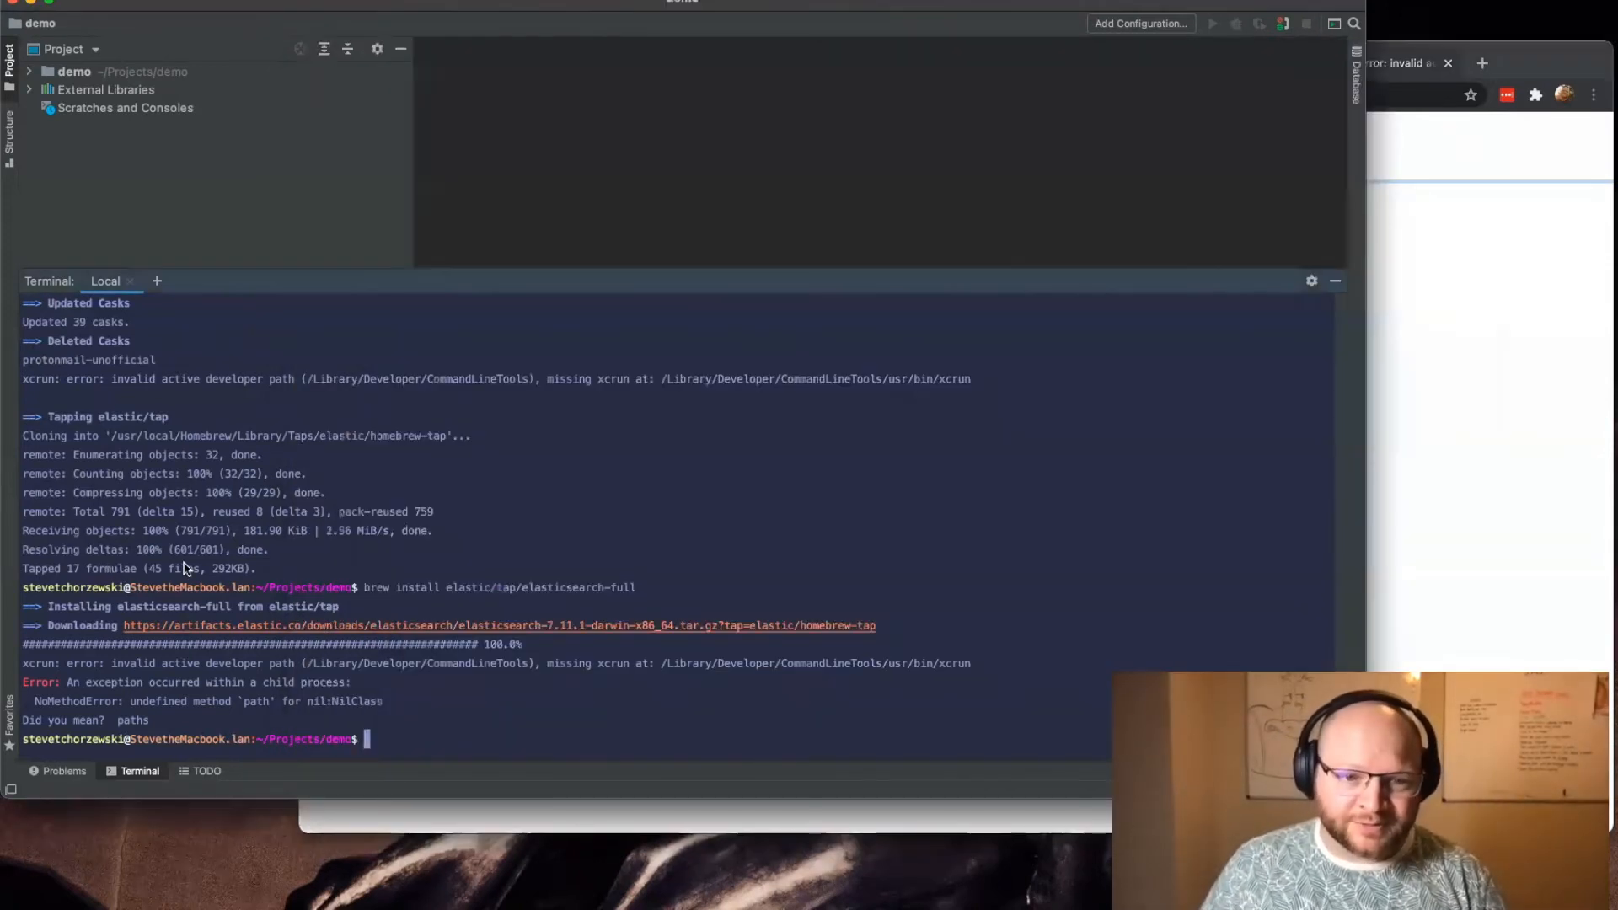
key("super+v")
key("Return")
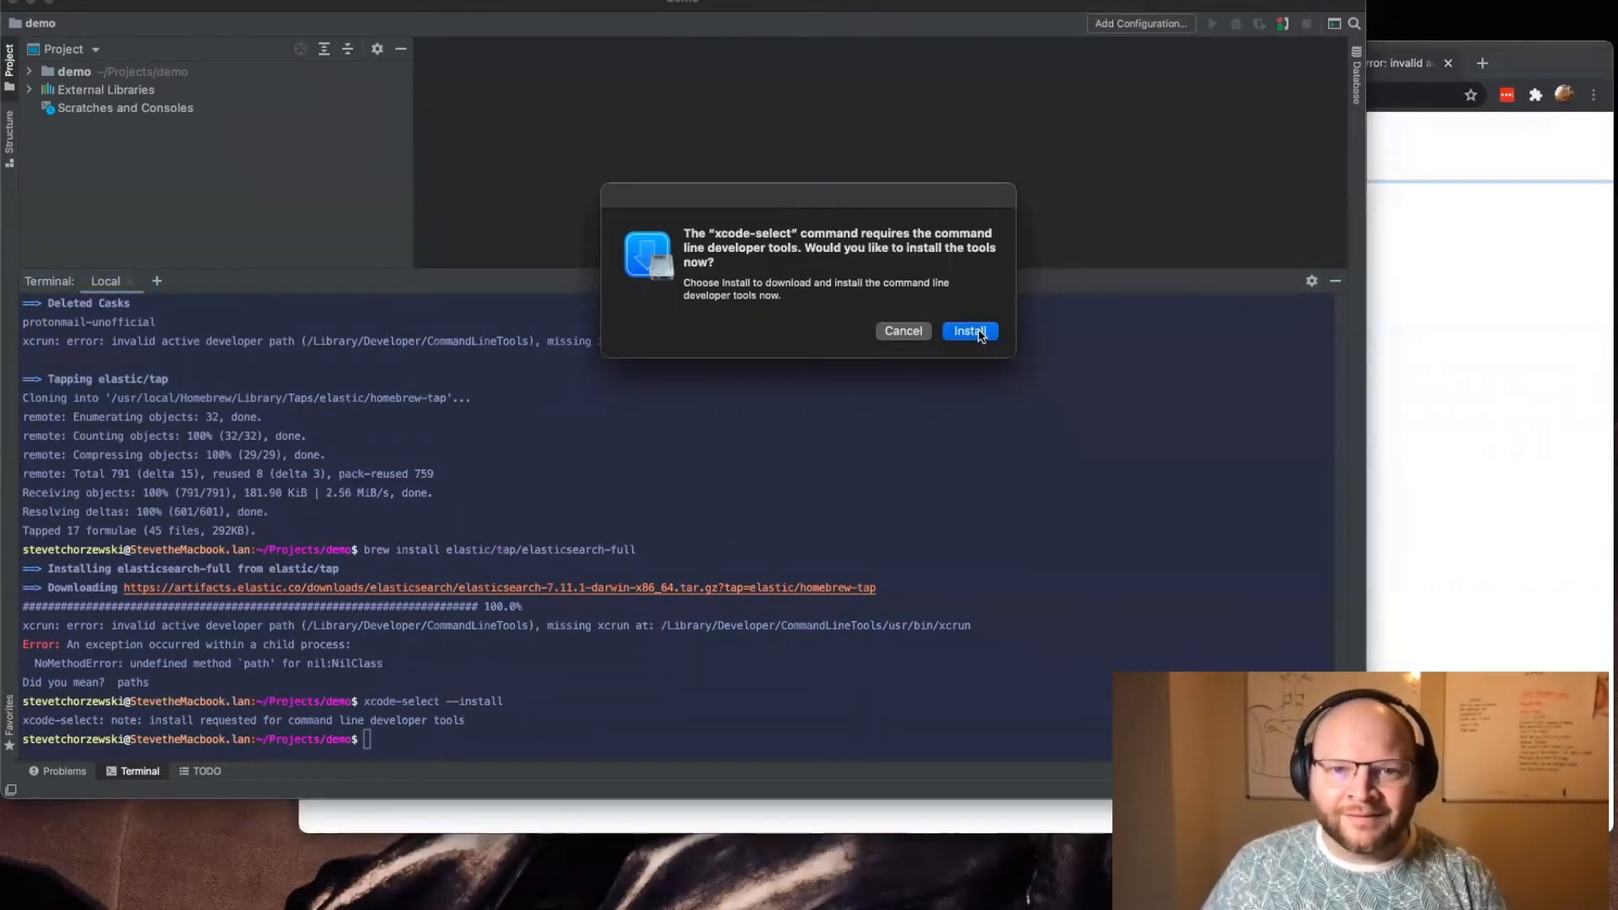
Step: Start installing the command line developer tools, accept the license agreement, and move the download progress window out of the way
left_click(980, 334)
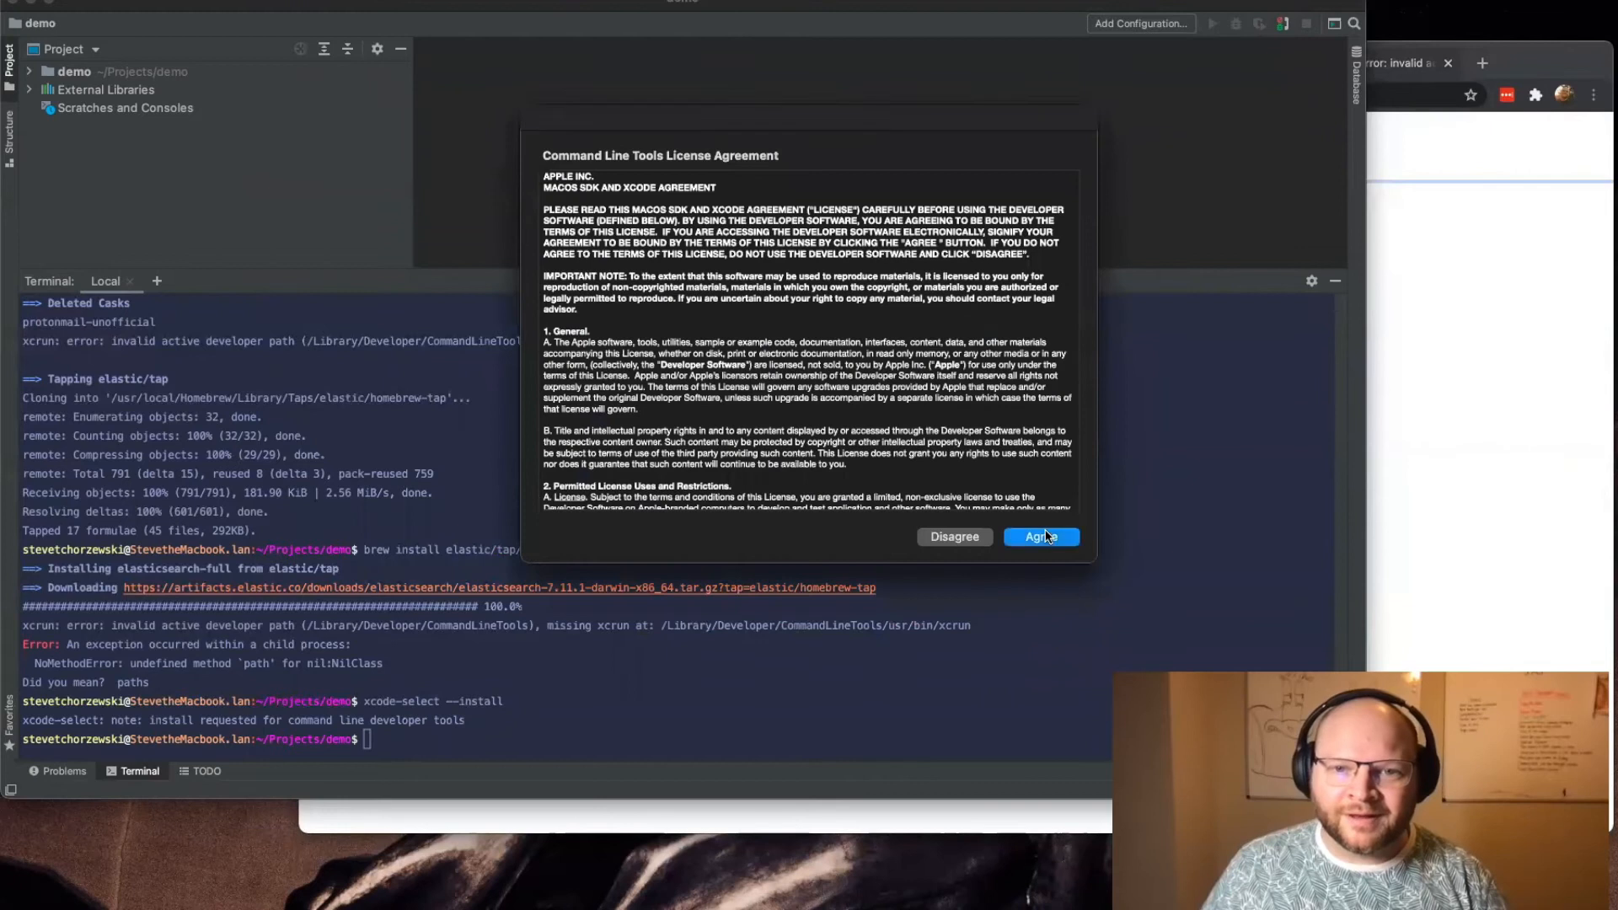
left_click(1043, 536)
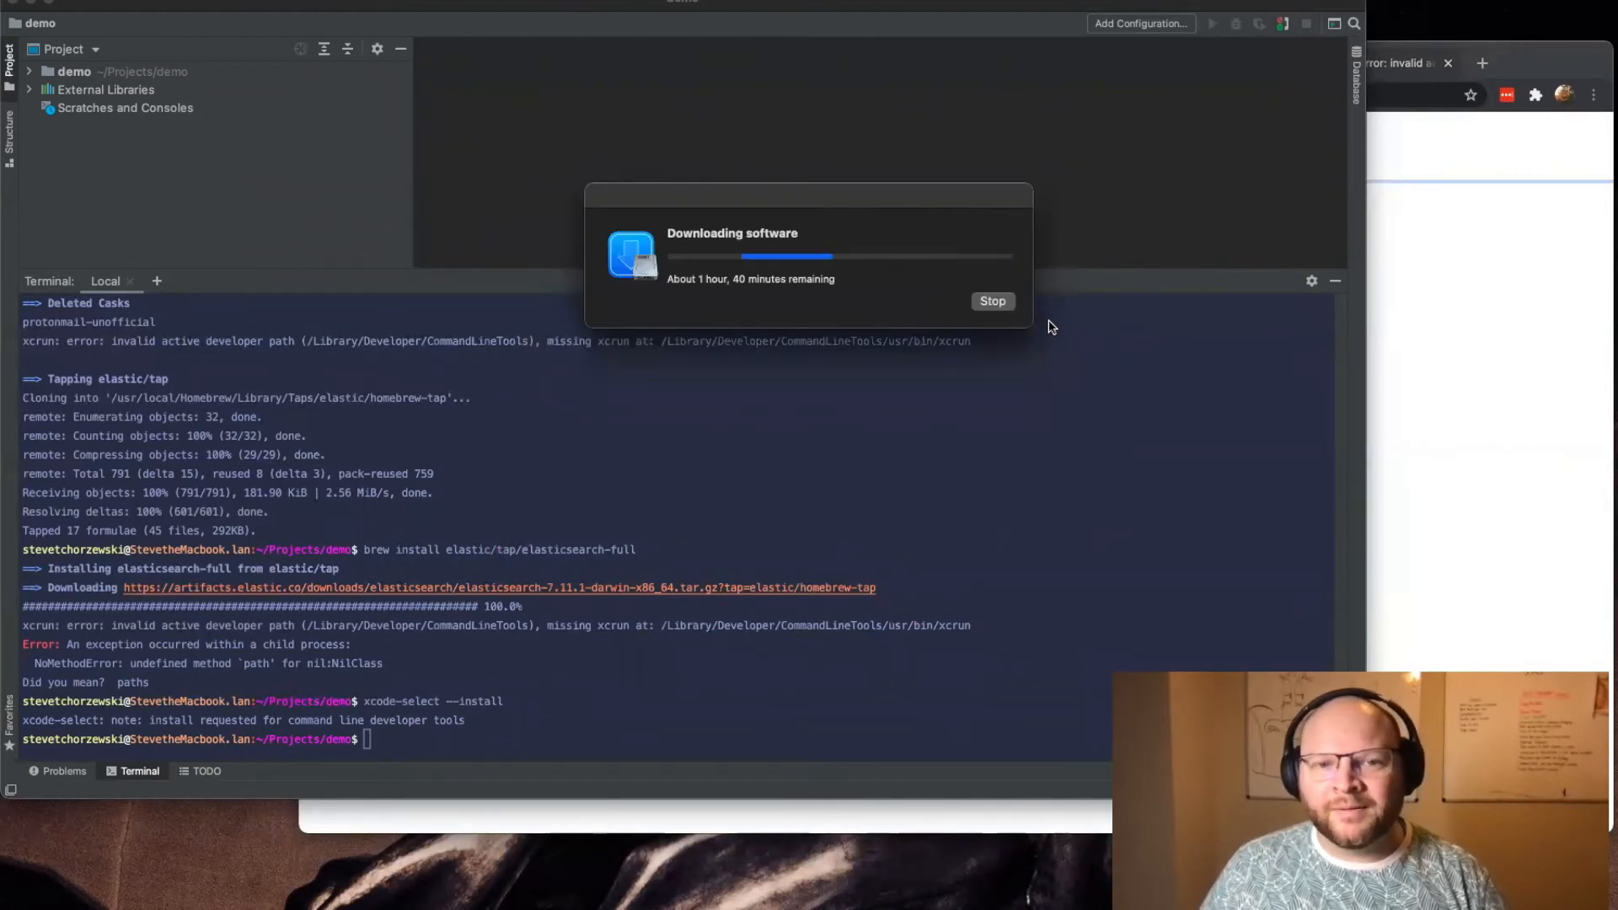
left_click_drag(754, 218, 672, 323)
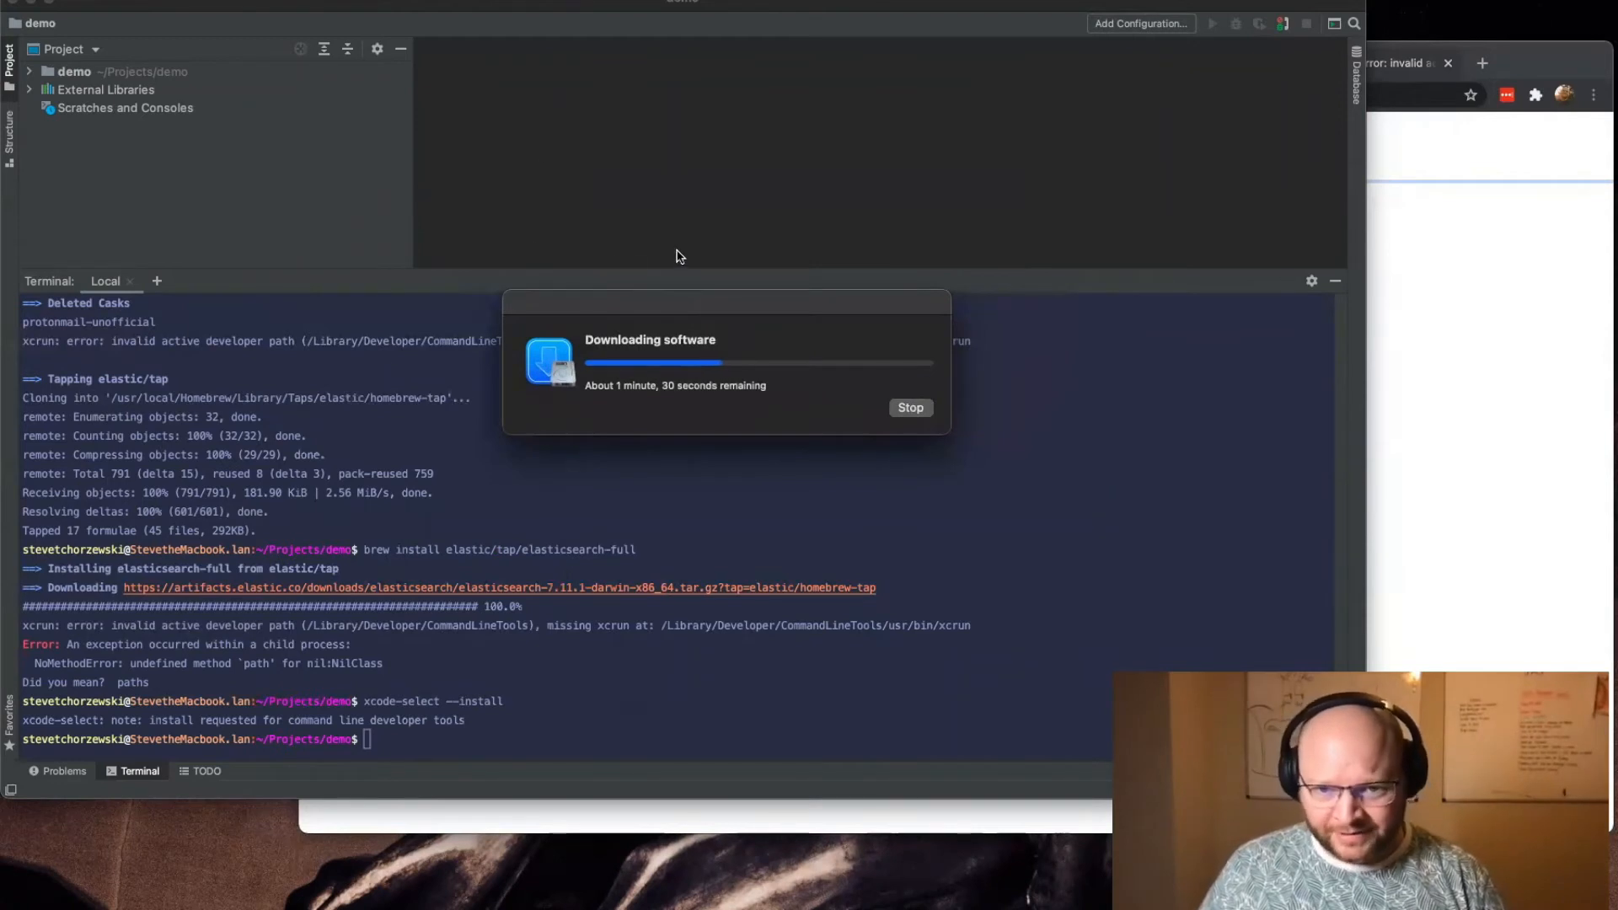
Step: Move the download progress window below the terminal output and review the article's advice to force a reset with sudo if the install fails
left_click_drag(530, 305, 439, 803)
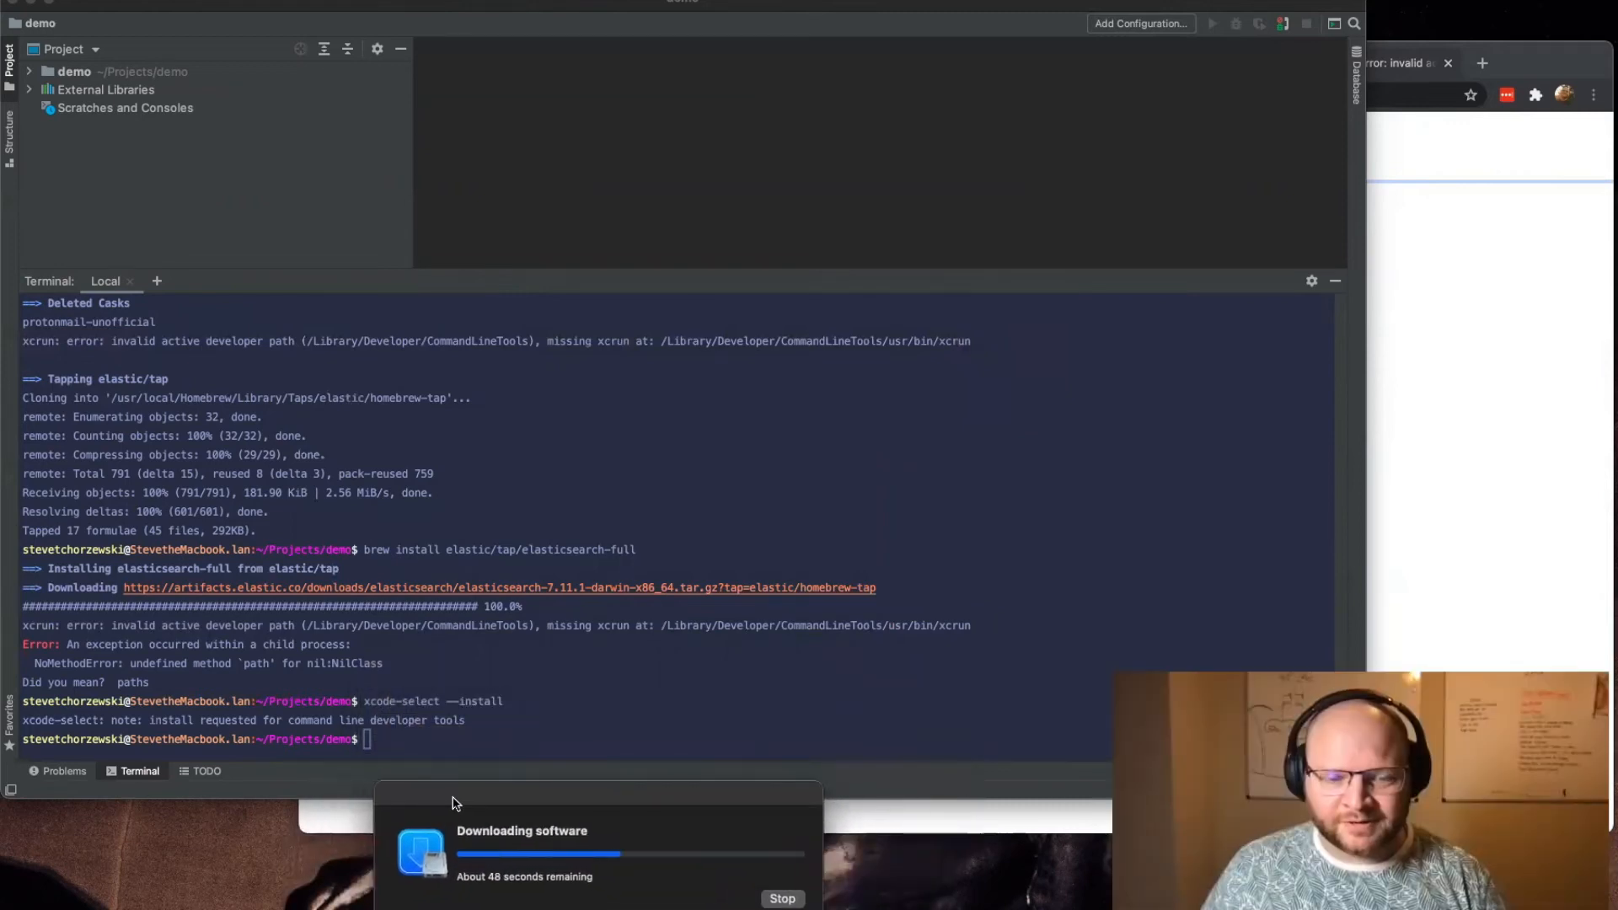
left_click(1490, 381)
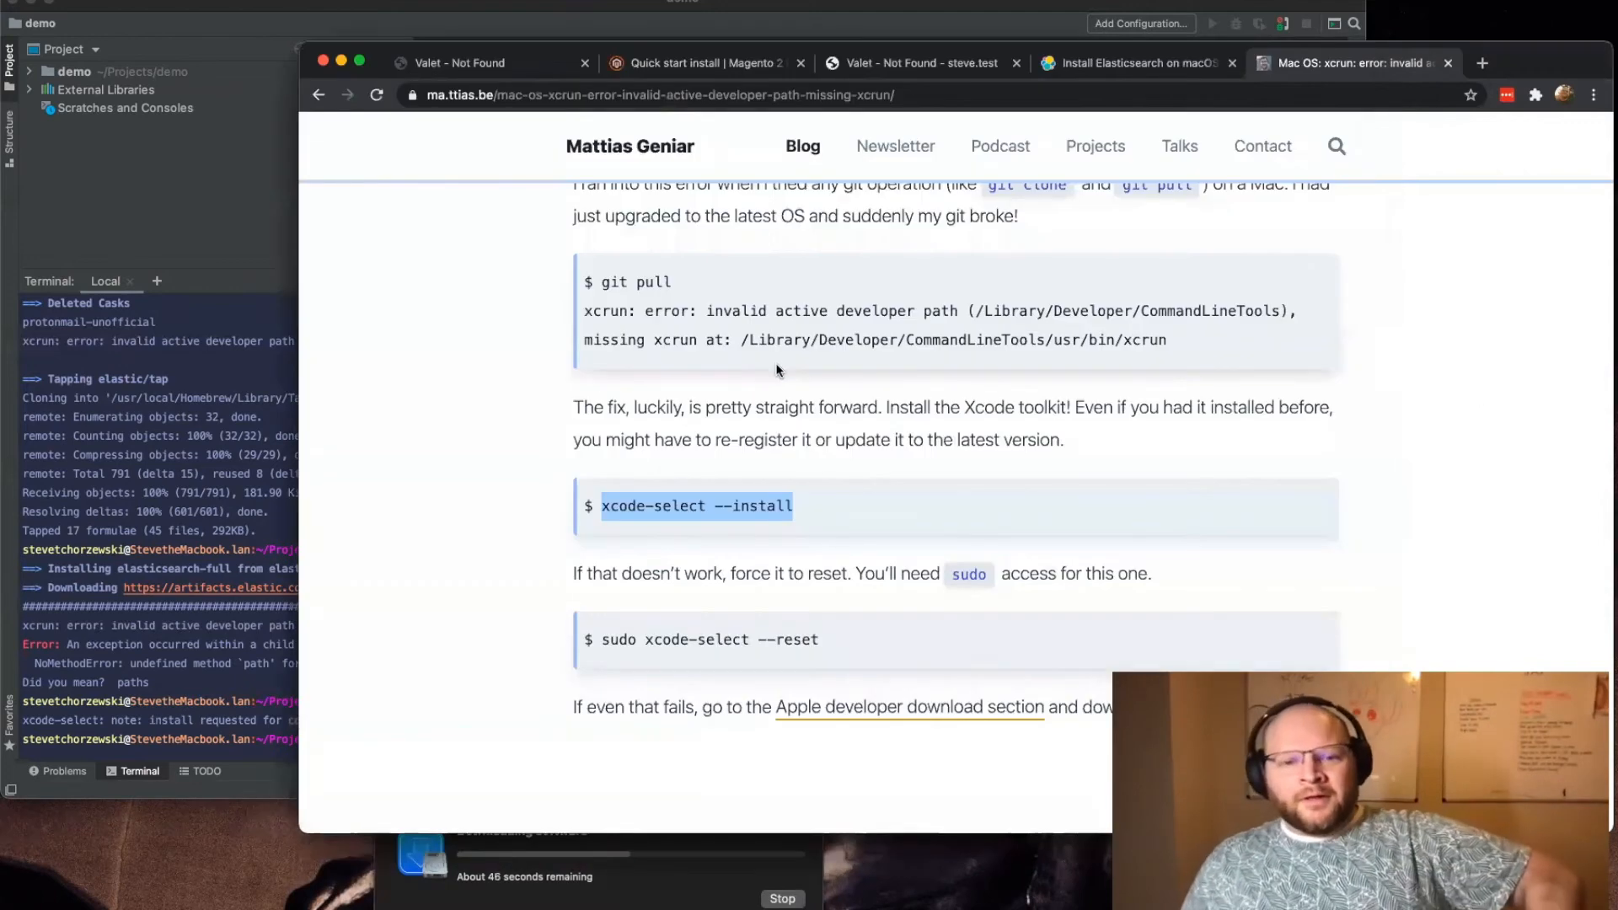
left_click(886, 575)
left_click_drag(724, 575, 1210, 575)
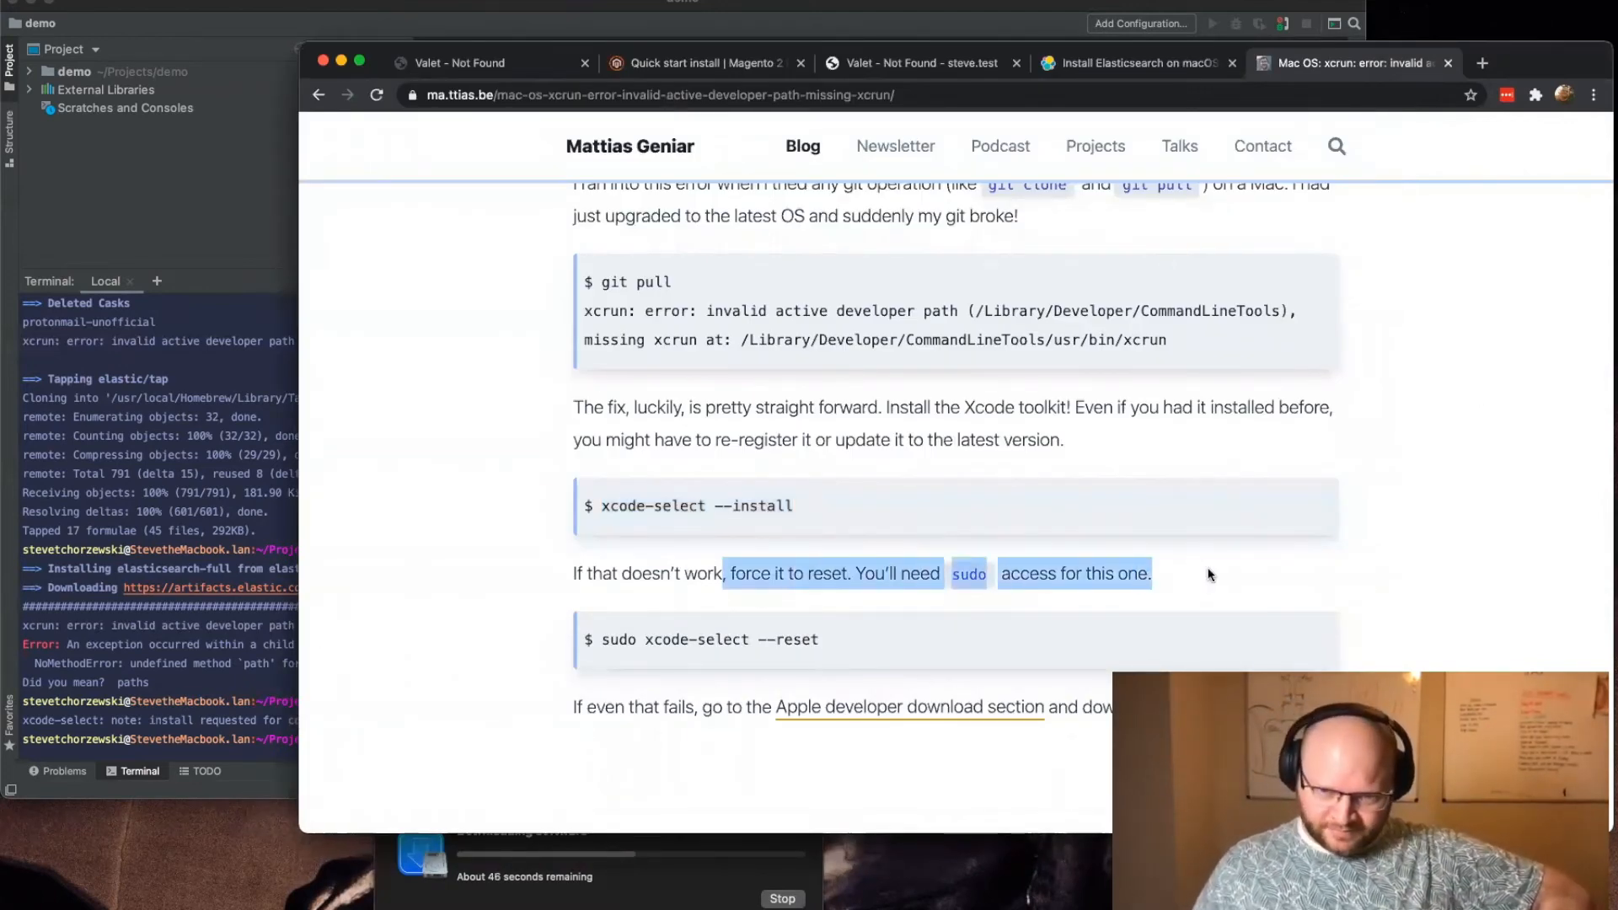
Step: Bring the command line tools installation progress window to the front and move it mostly clear of the article to monitor it
left_click(546, 885)
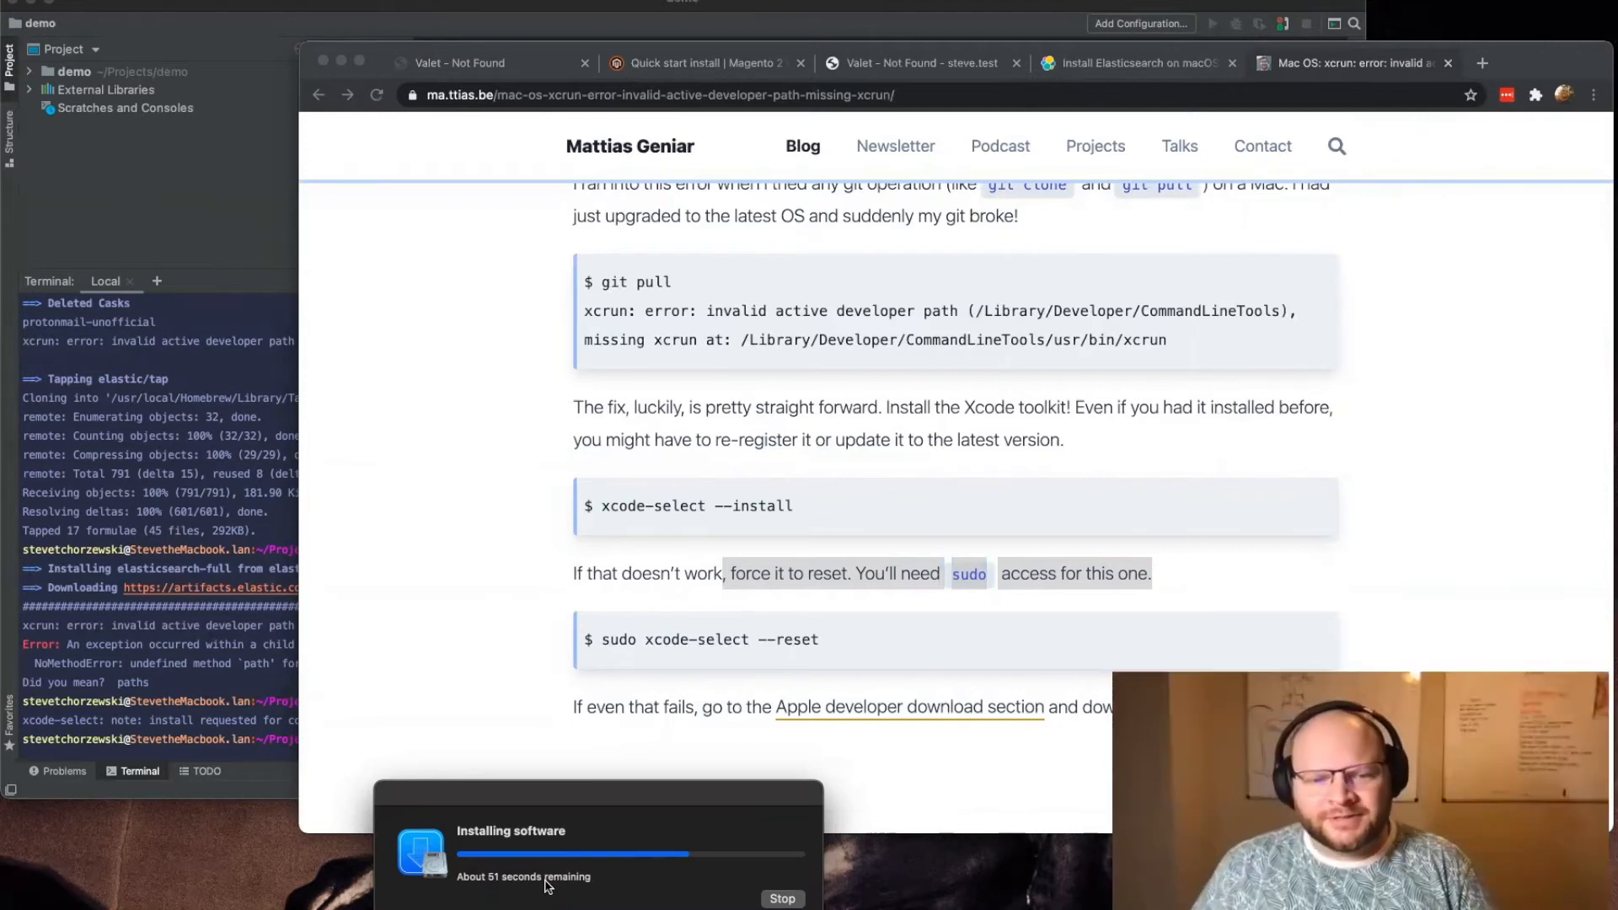
left_click_drag(534, 801, 276, 809)
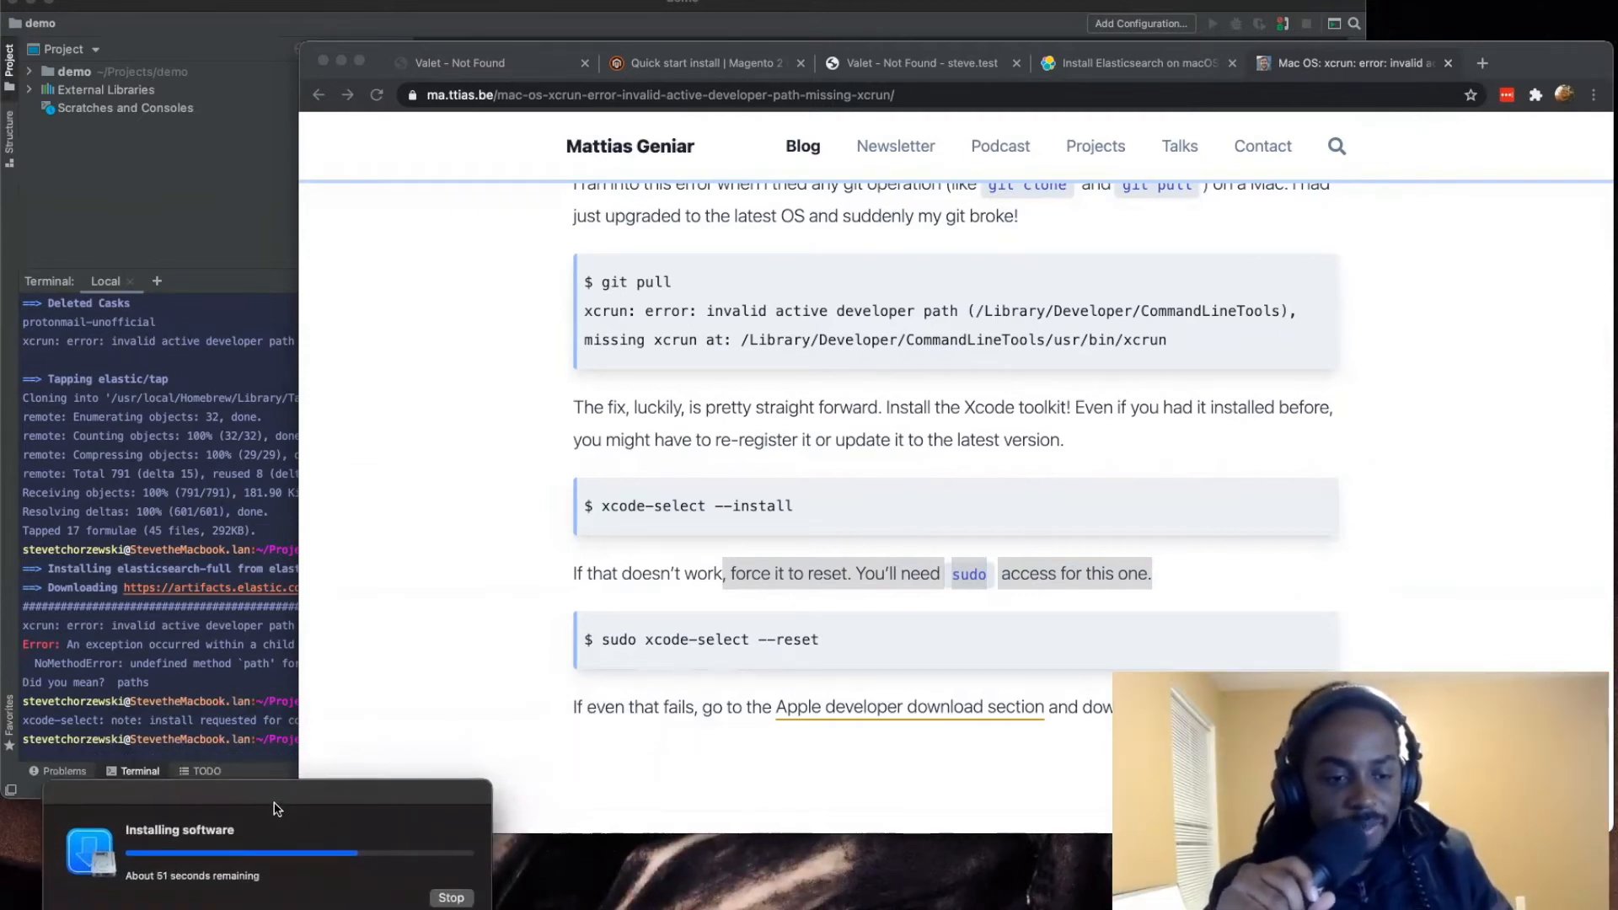
left_click_drag(305, 805, 338, 833)
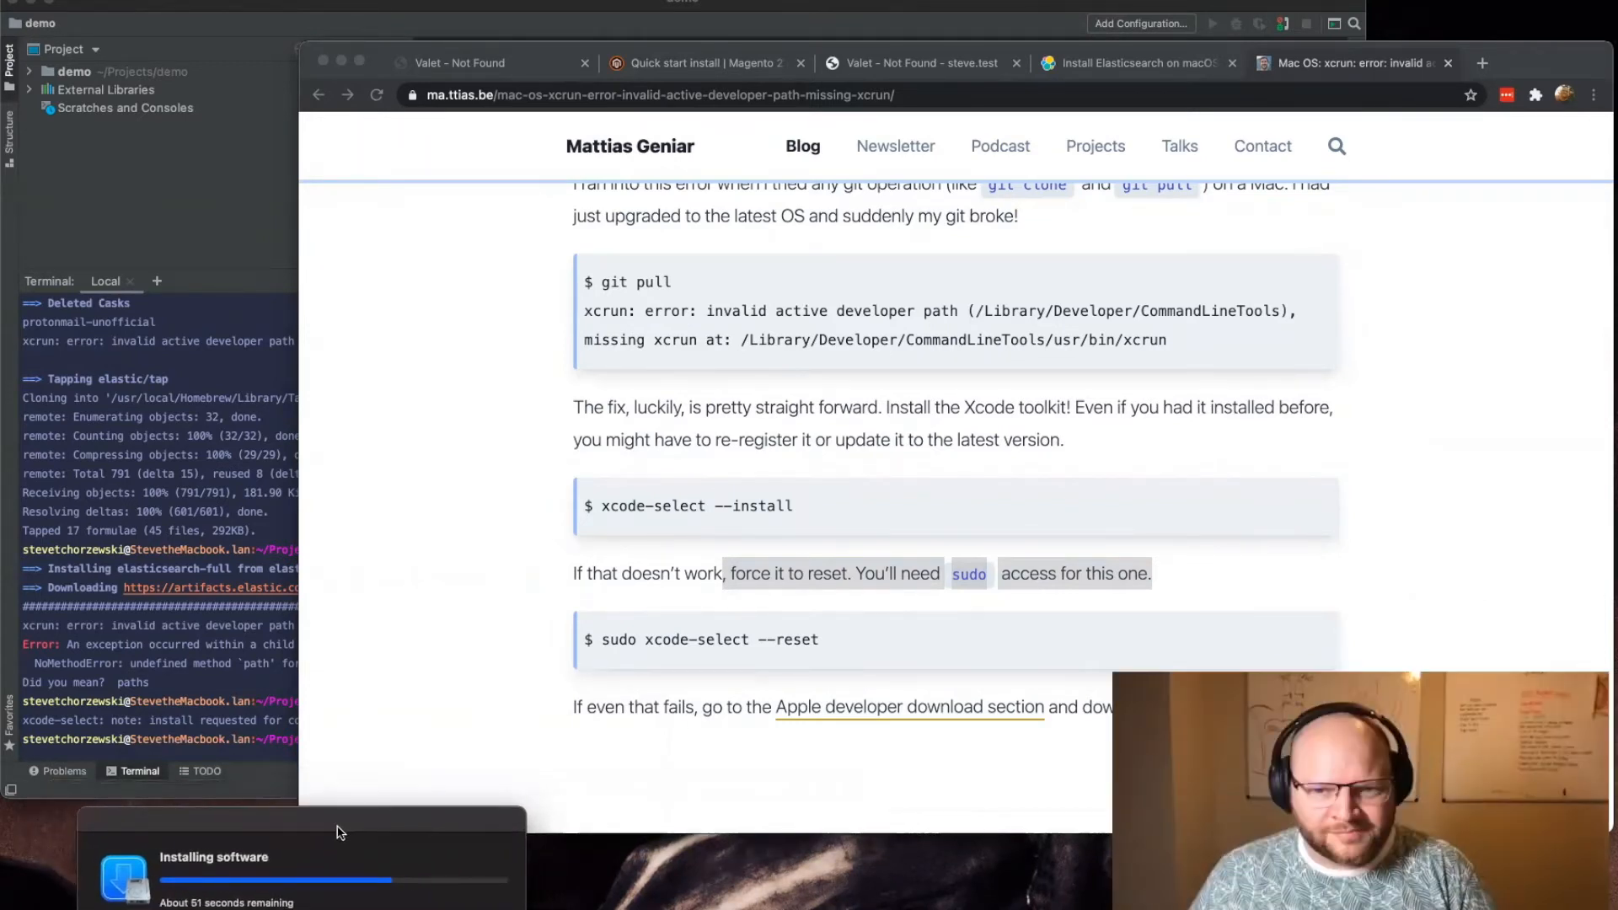
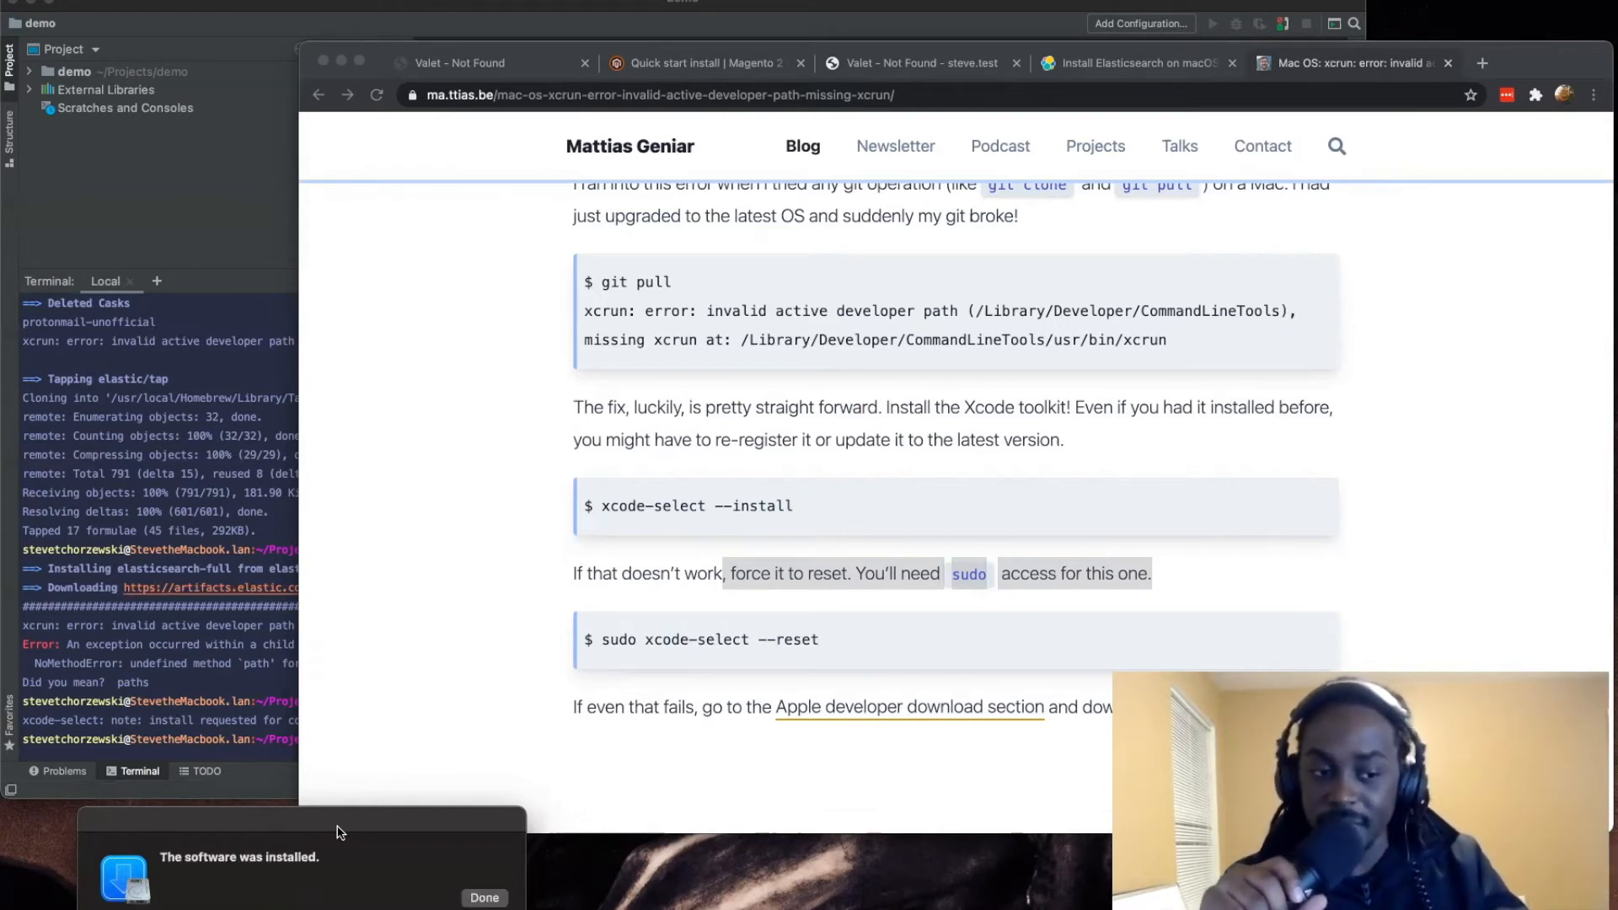
Step: Close the finished command line tools installer and rerun brew install elastic/tap/elasticsearch-full in the demo project's terminal
left_click(485, 897)
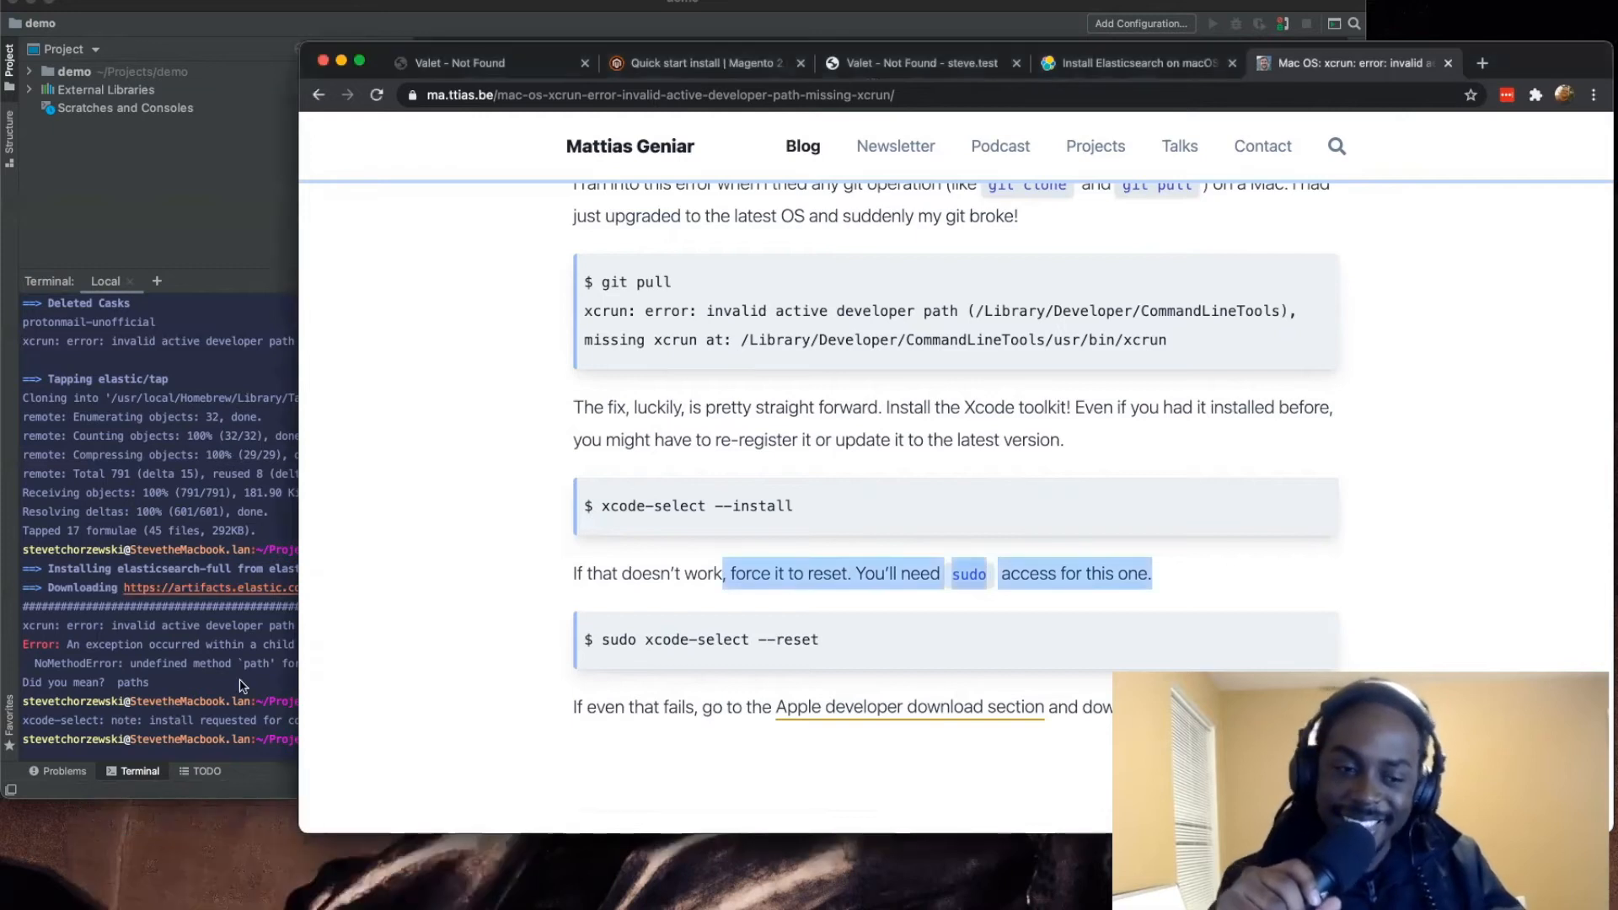
left_click(242, 685)
key("Up")
key("Up")
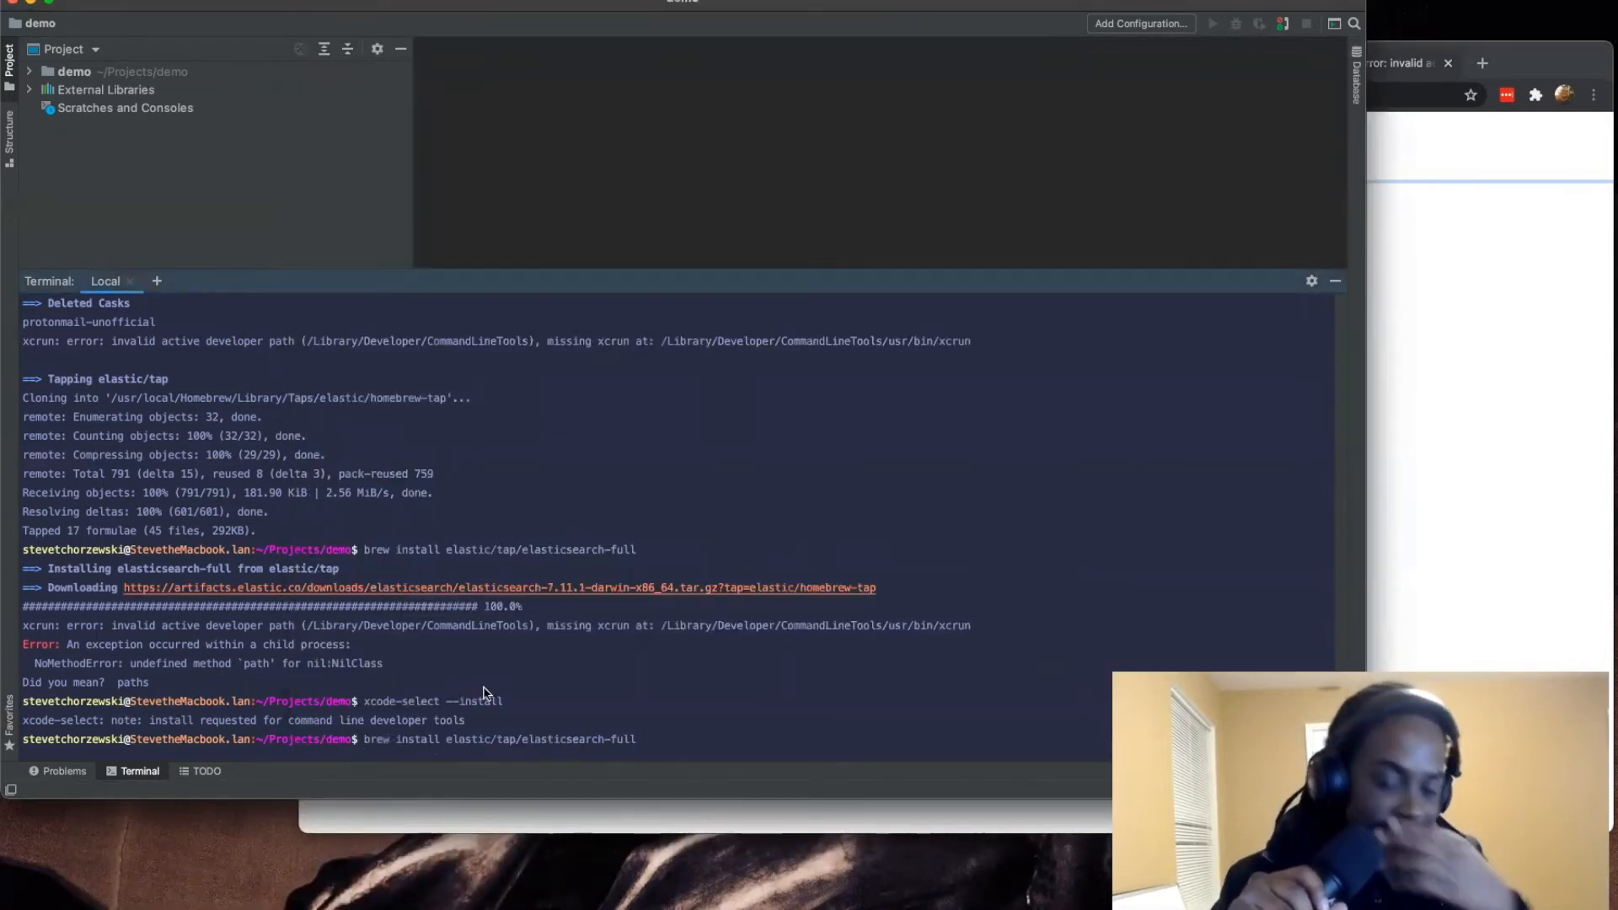
key("Return")
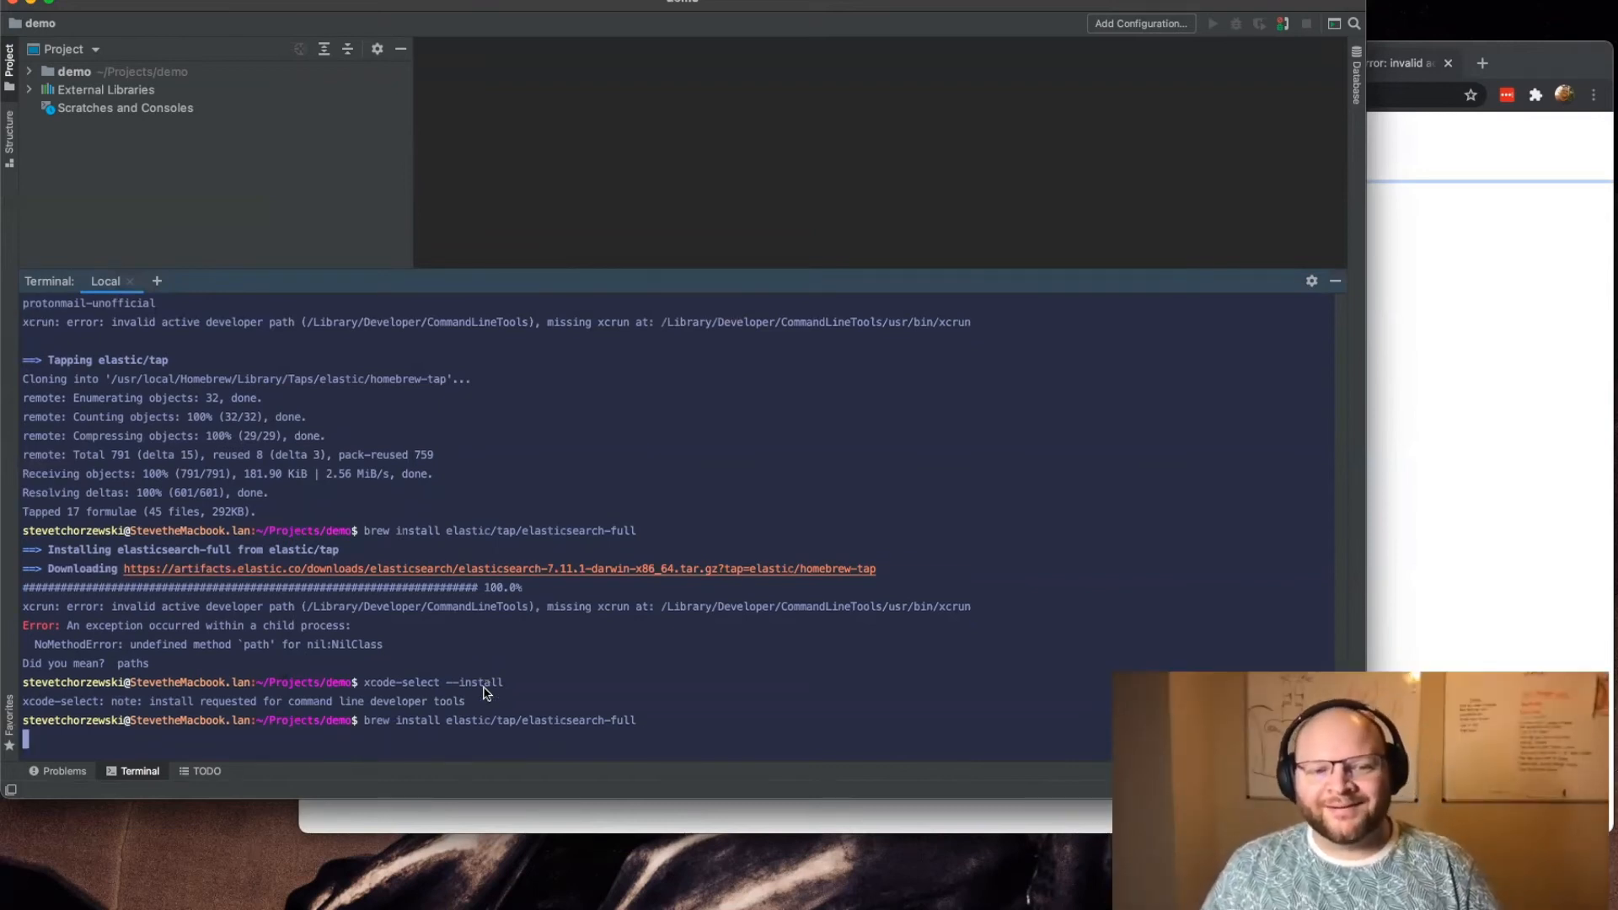
key("Return")
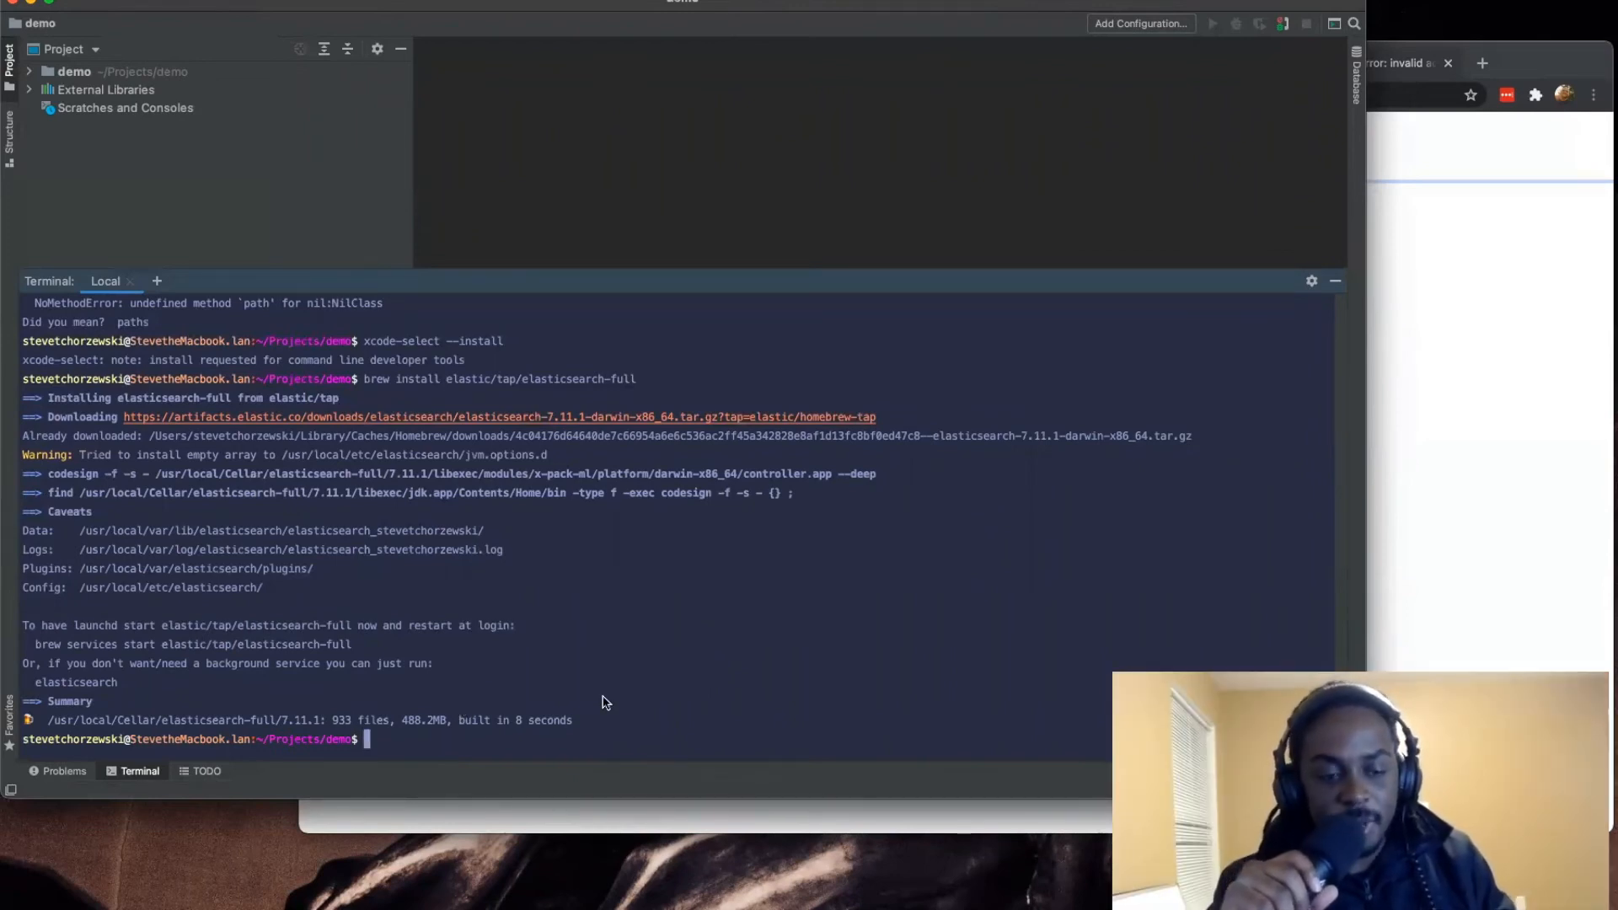
Step: List the Homebrew services with brew services list and check the status of elasticsearch-full
type("brew ")
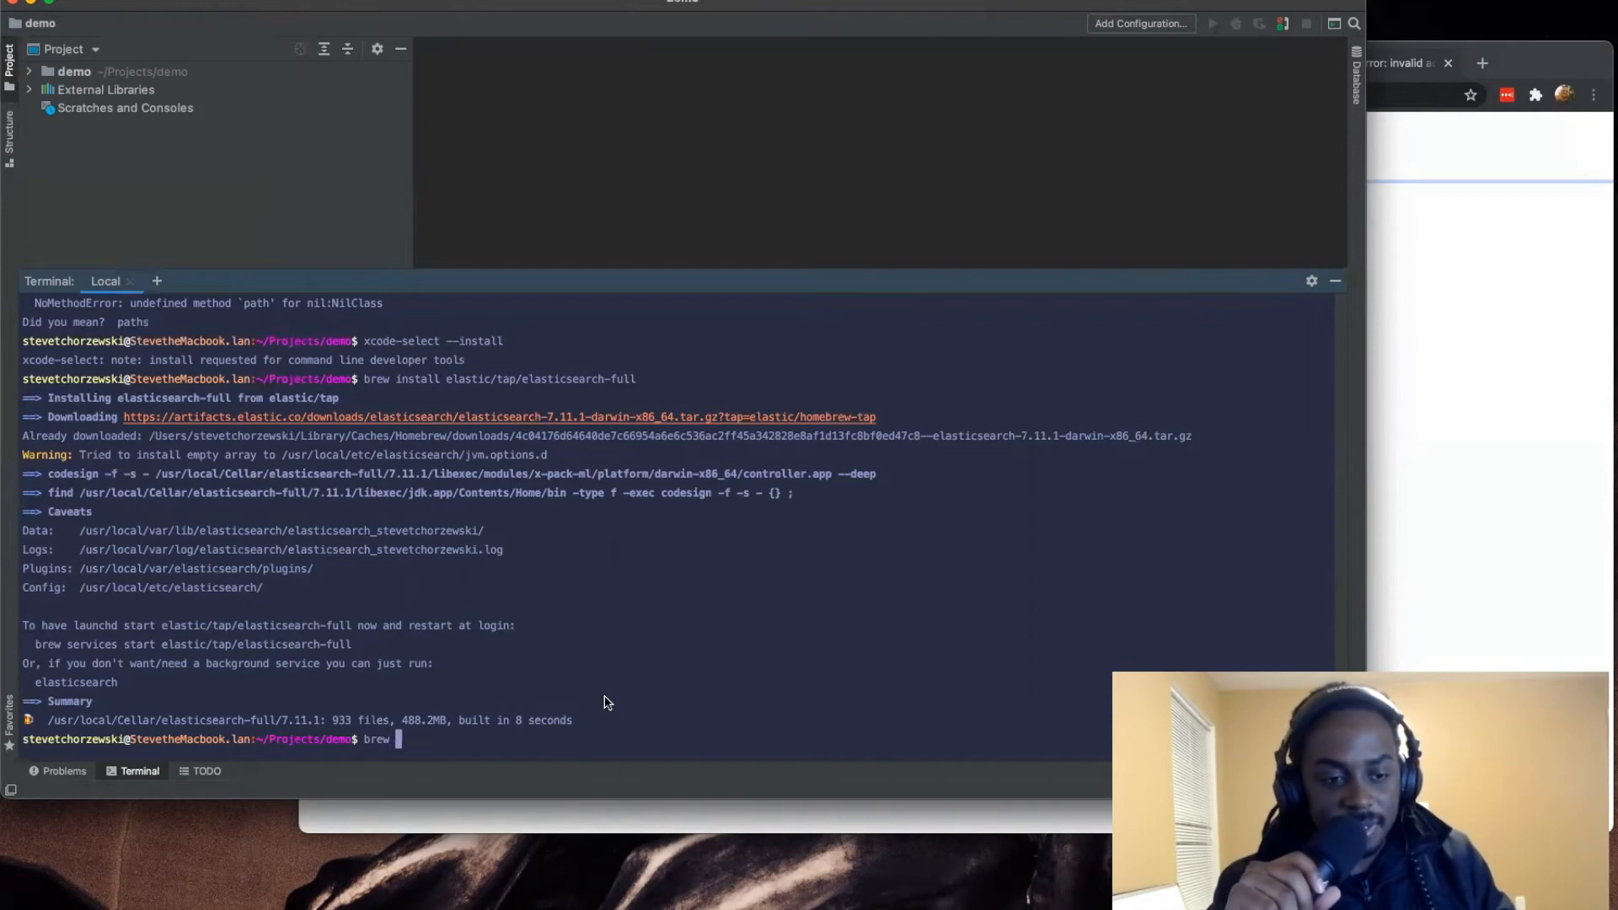
type("services list")
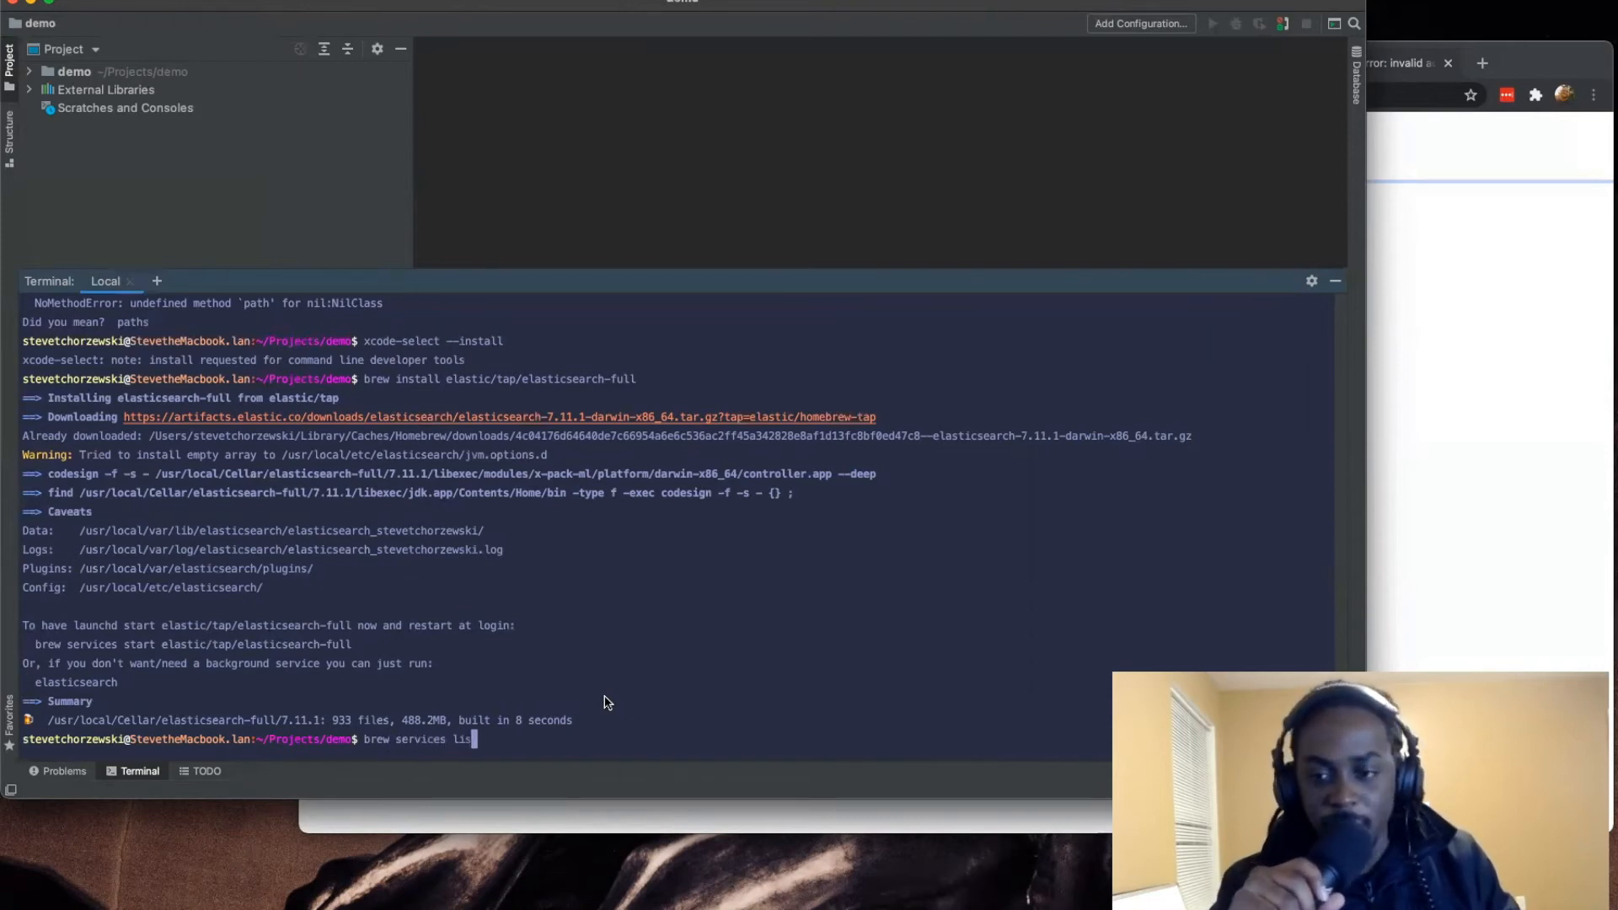
key("Return")
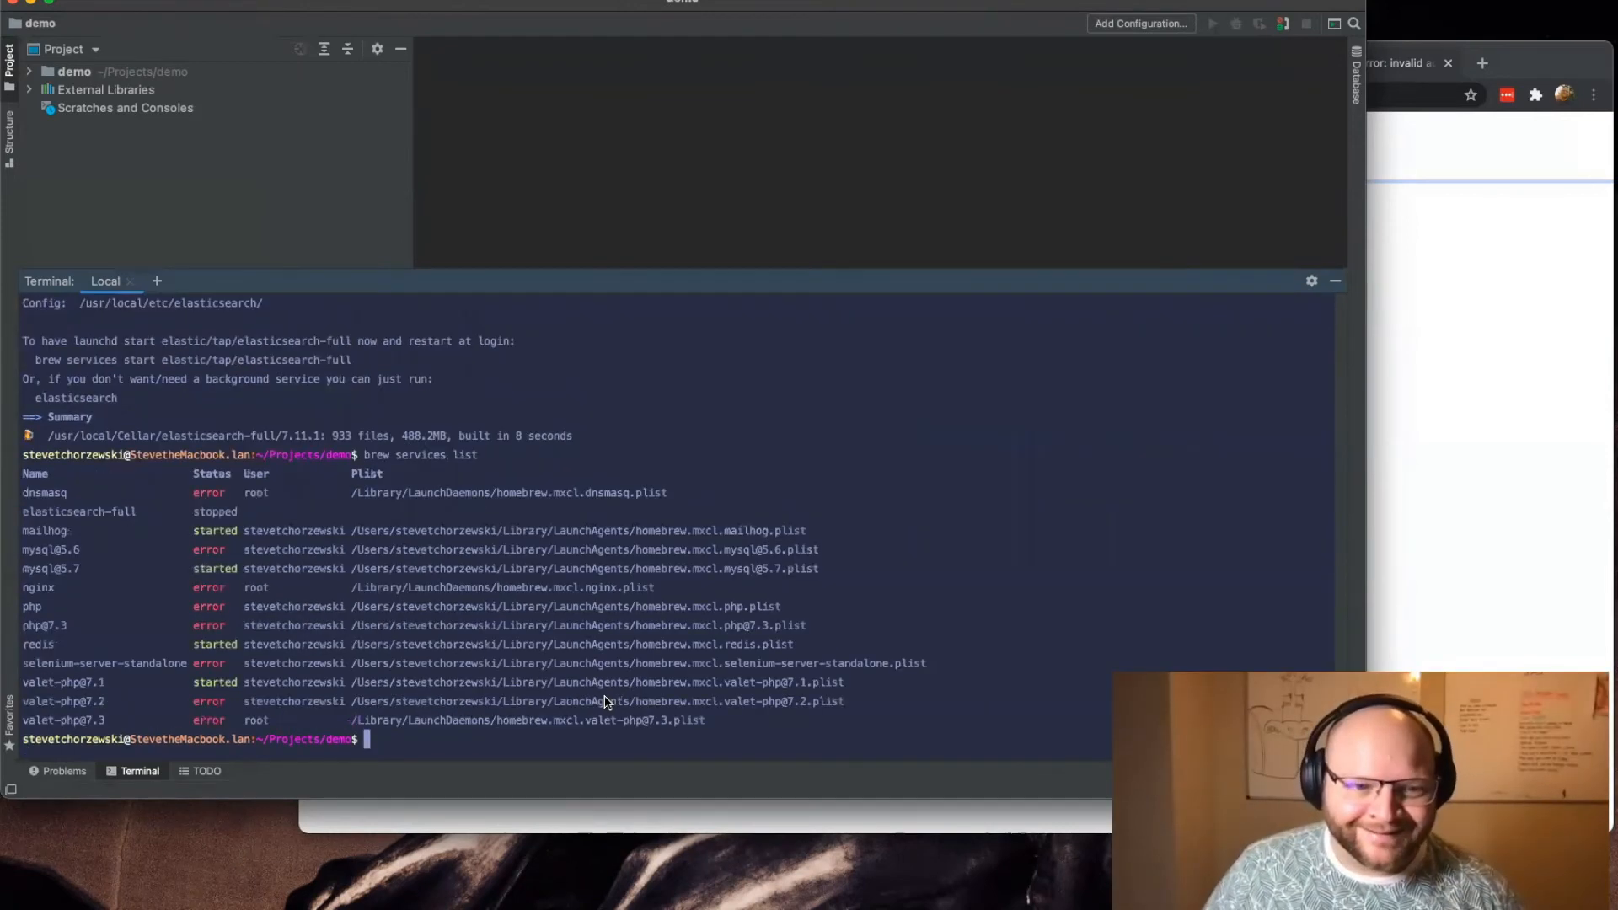
left_click_drag(42, 511, 231, 515)
left_click(169, 517)
double_click(110, 515)
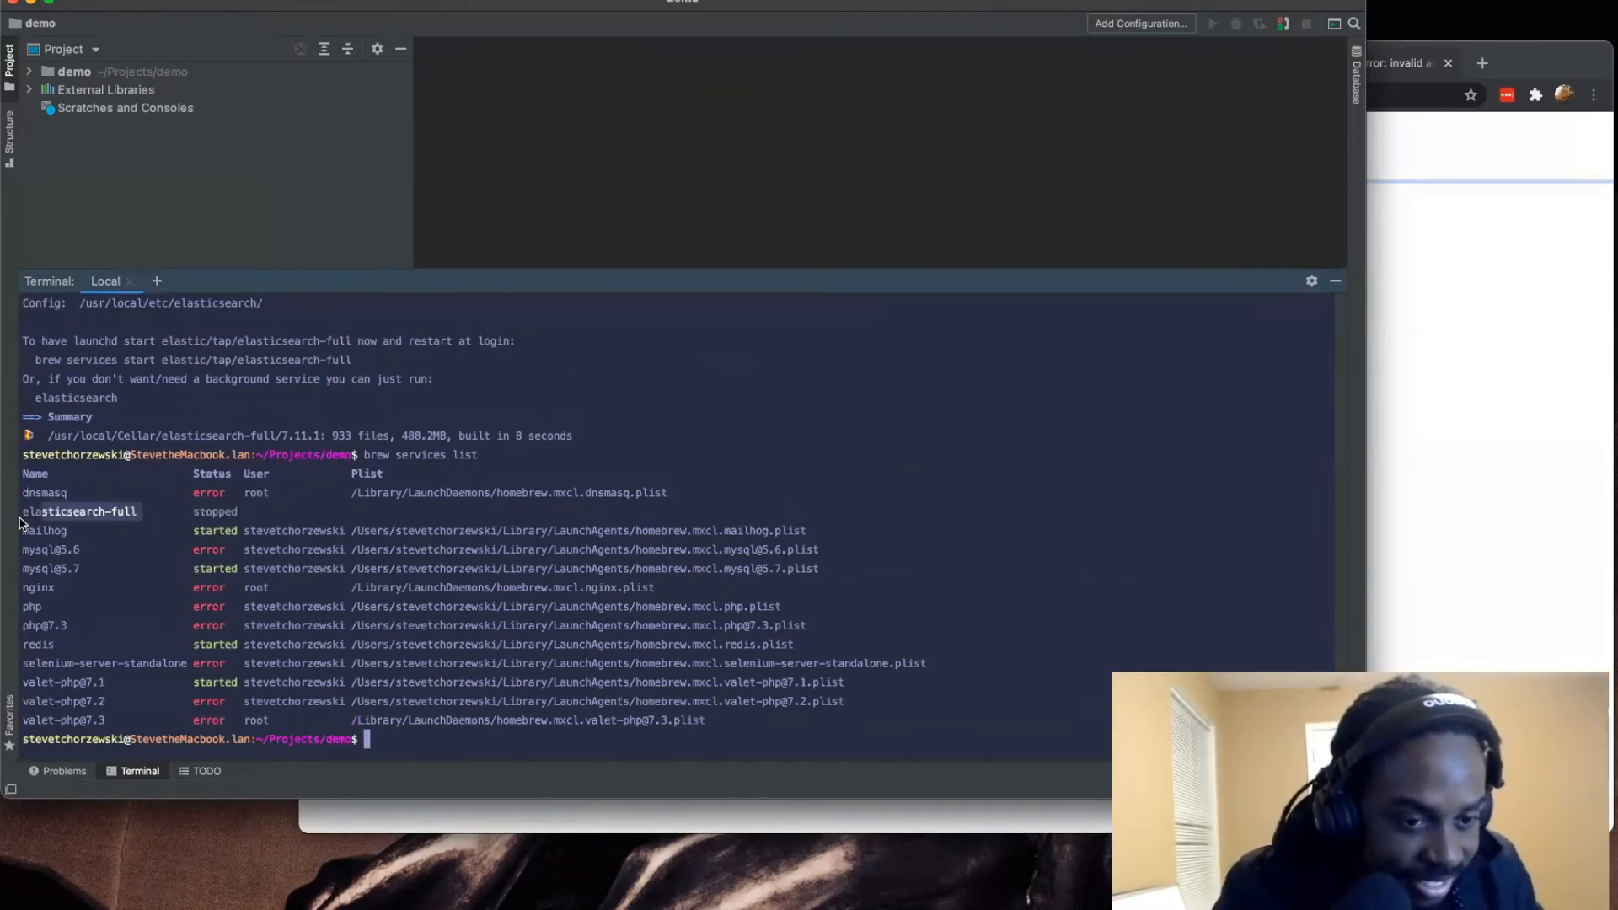
left_click(593, 729)
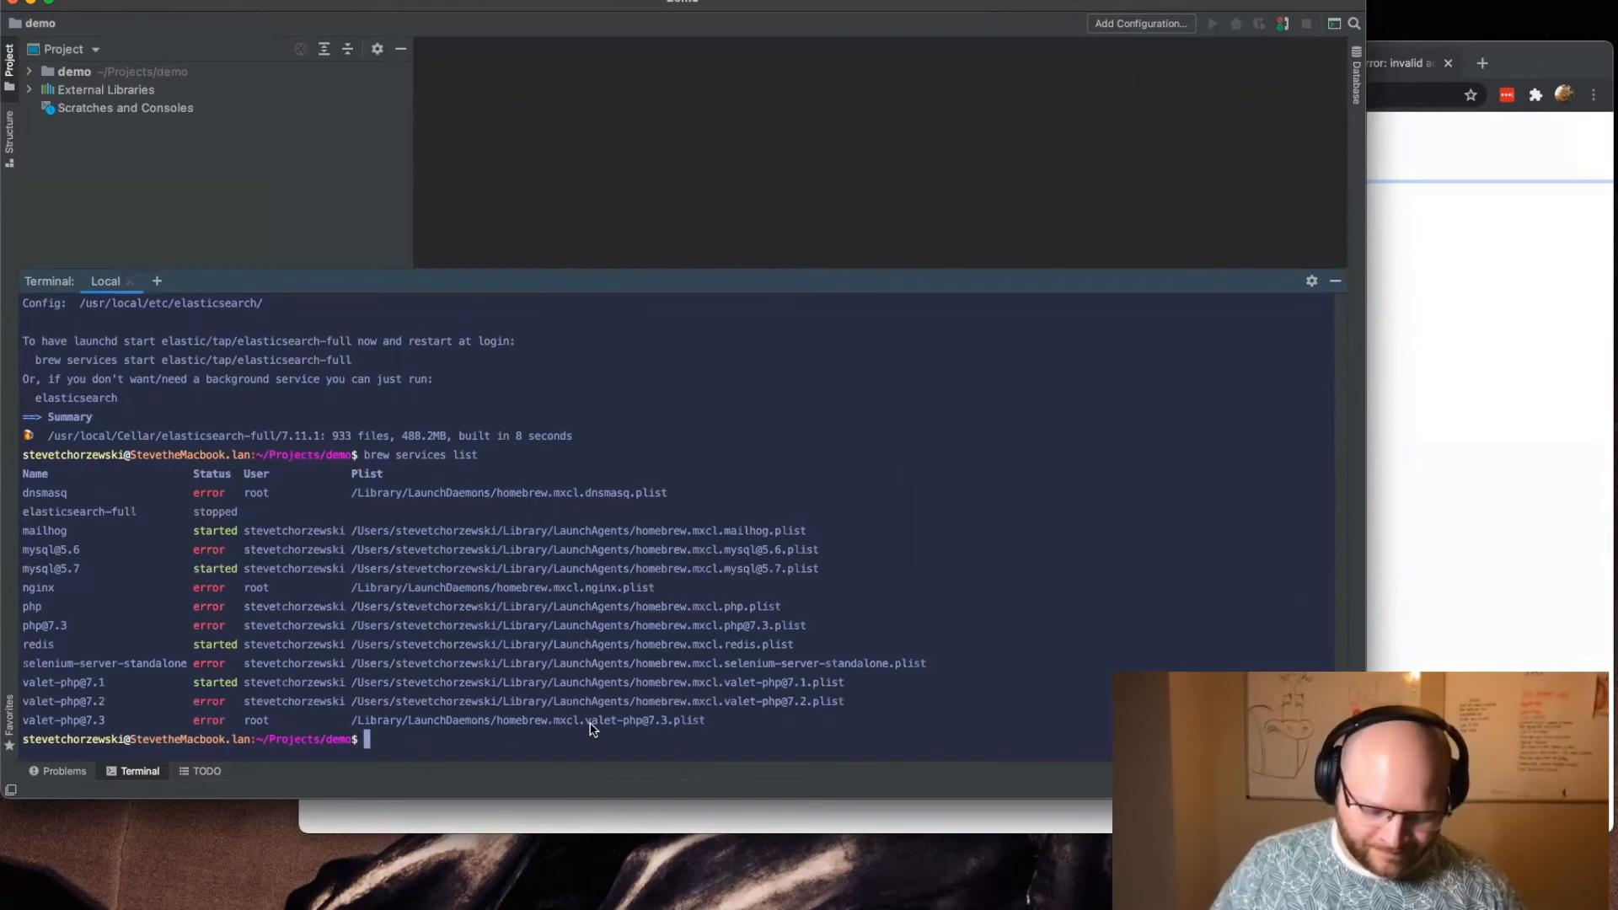
Step: Try to start Elasticsearch with brew service start elasticsearch-full
type("brew e")
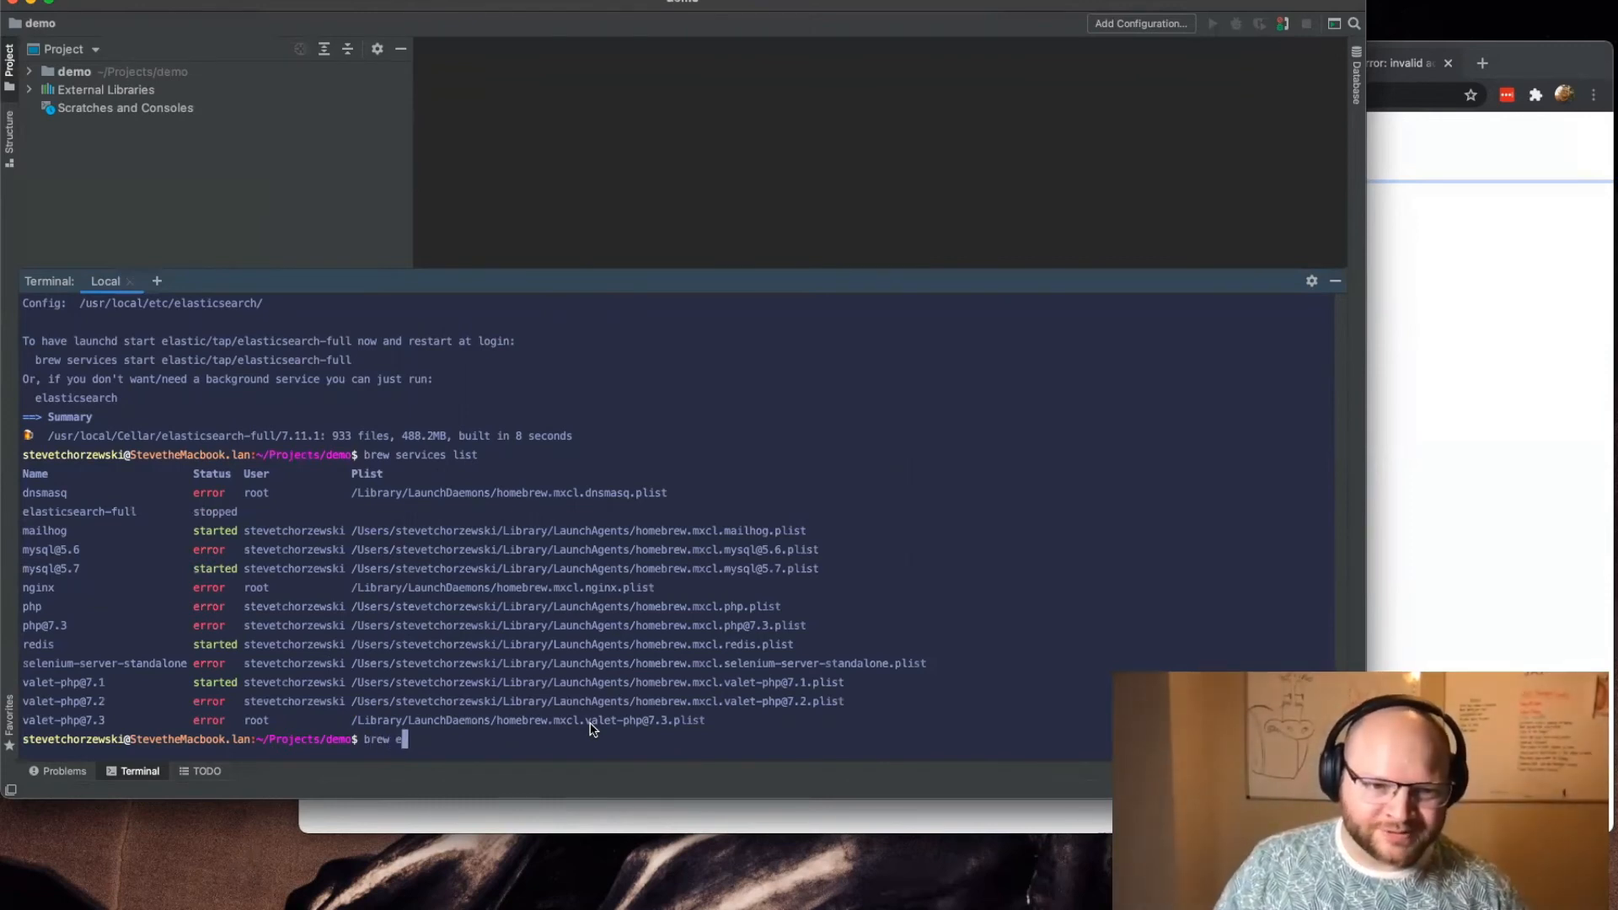
key("BackSpace")
type("services")
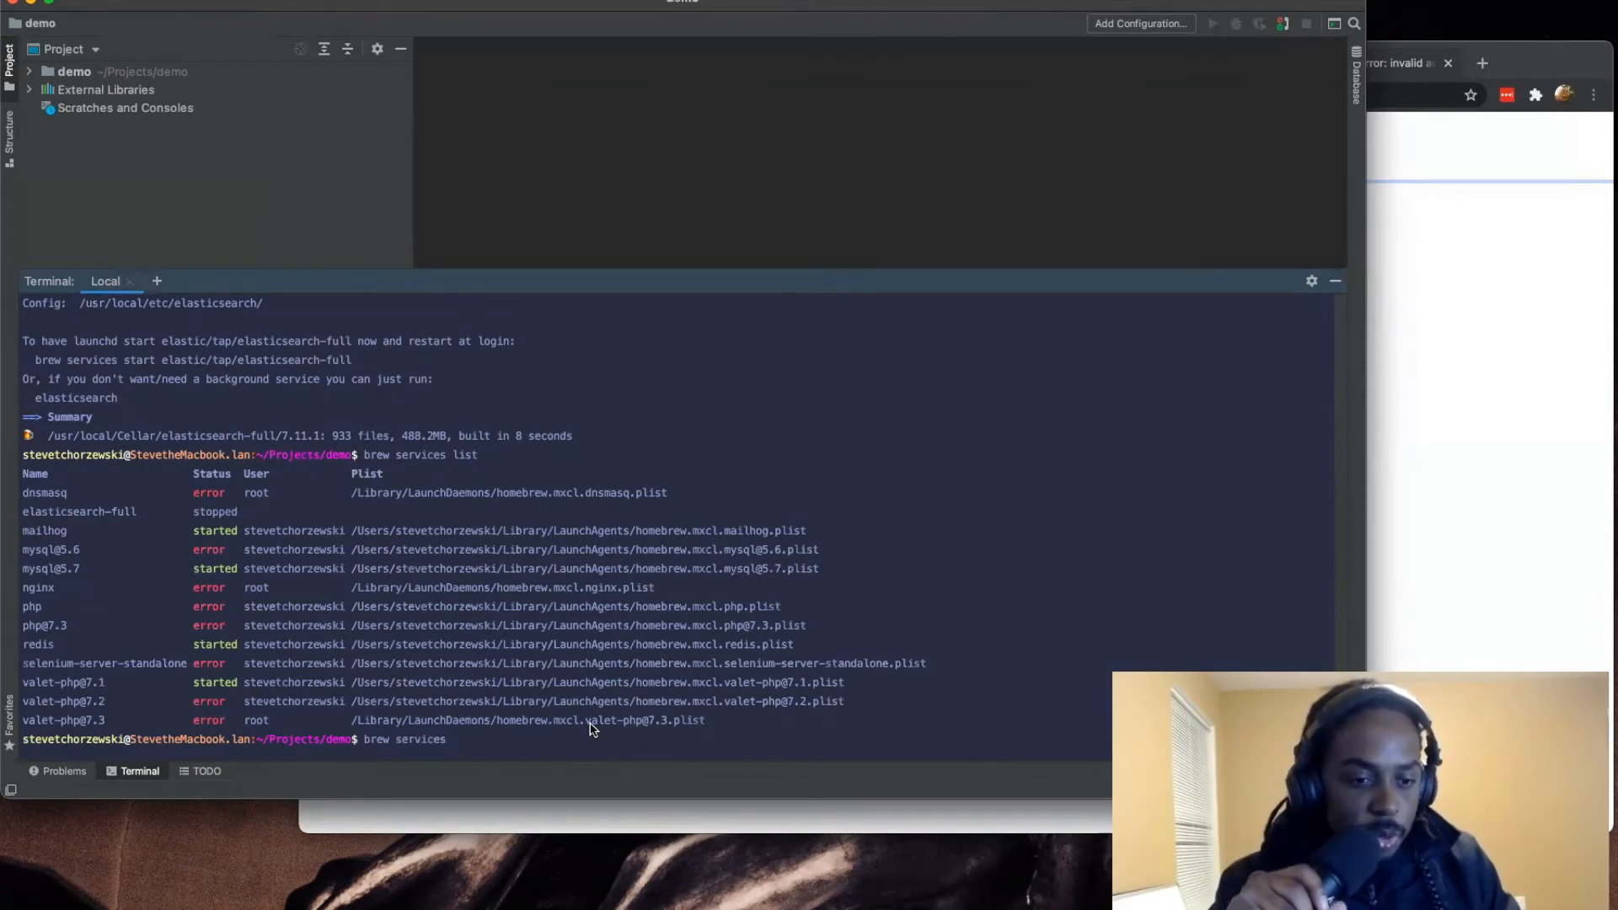
key("BackSpace")
key("BackSpace")
key("BackSpace")
key("BackSpace")
key("BackSpace")
key("BackSpace")
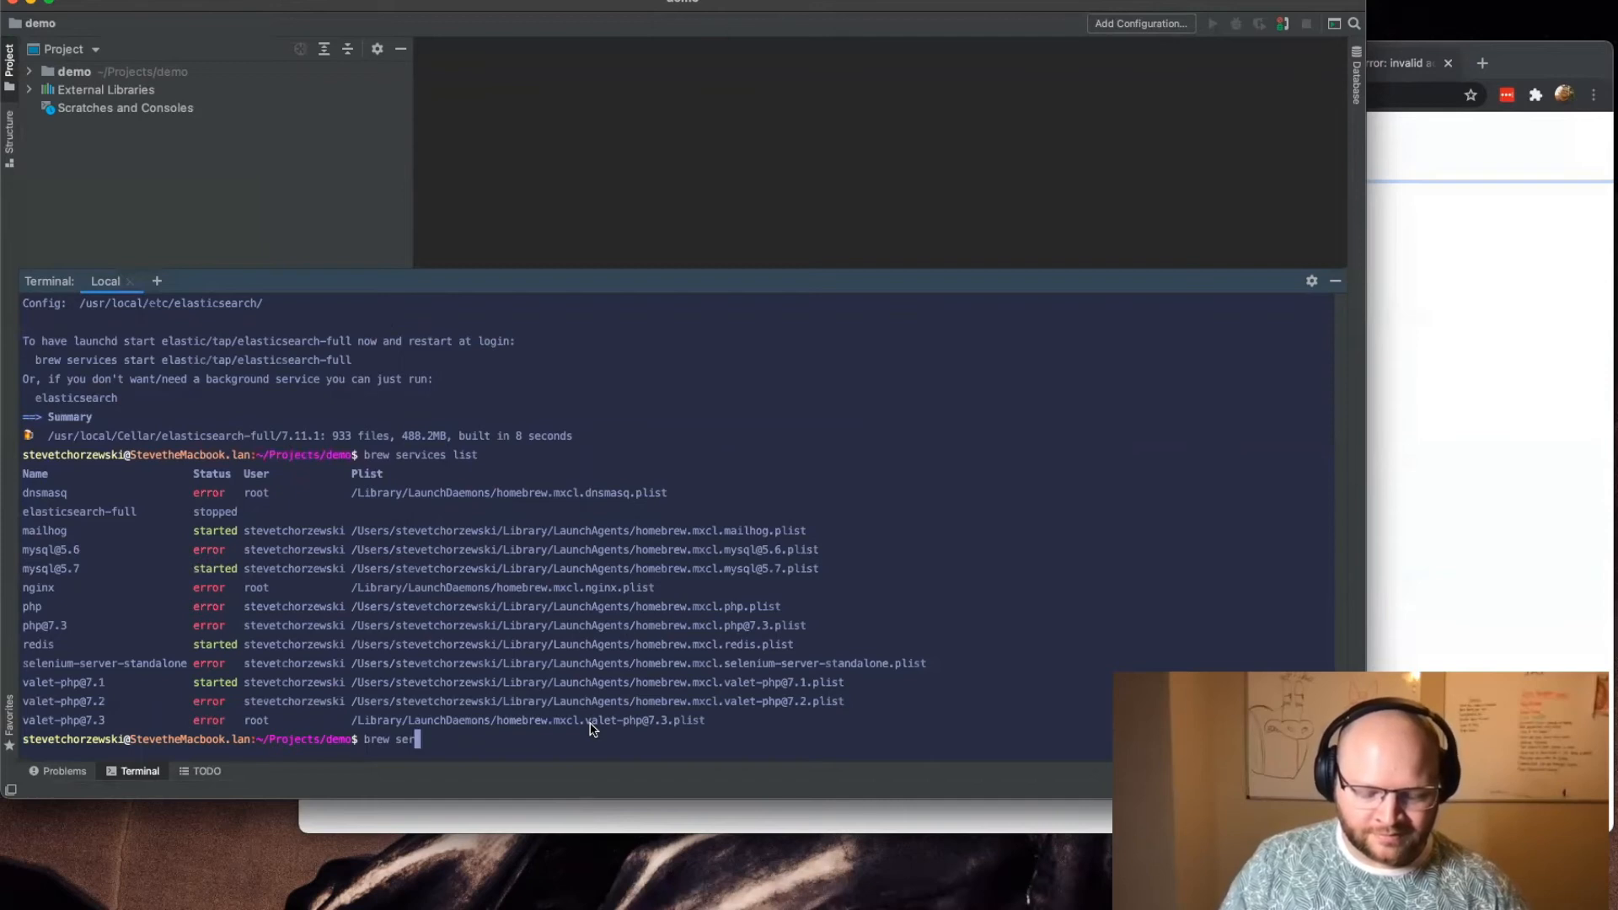
type("vice start elasticsearch-full")
key("Return")
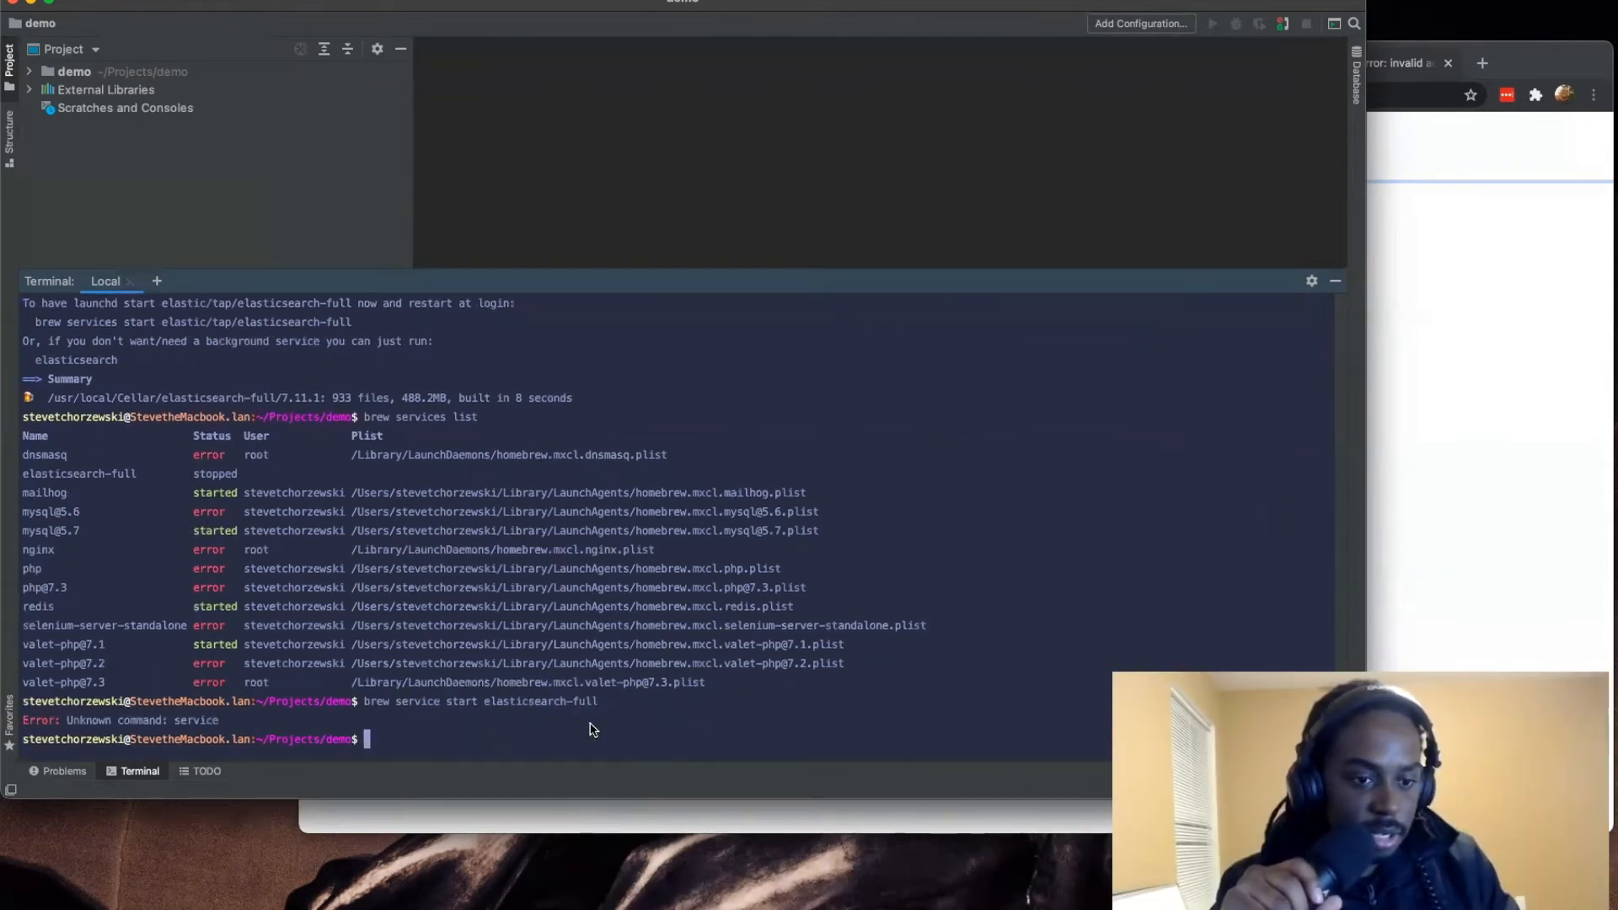
Step: Correct the previous command and run brew services start elasticsearch-full to start Elasticsearch
key("Up")
key("Left")
key("Left")
key("Left")
key("Left")
key("Left")
key("Left")
key("Left")
key("Left")
key("Left")
key("Left")
key("Left")
key("Left")
key("Left")
key("Left")
key("Left")
key("Left")
key("Left")
key("Left")
key("Left")
key("Left")
key("Left")
key("Left")
key("Left")
key("Left")
key("Left")
type("s")
key("Return")
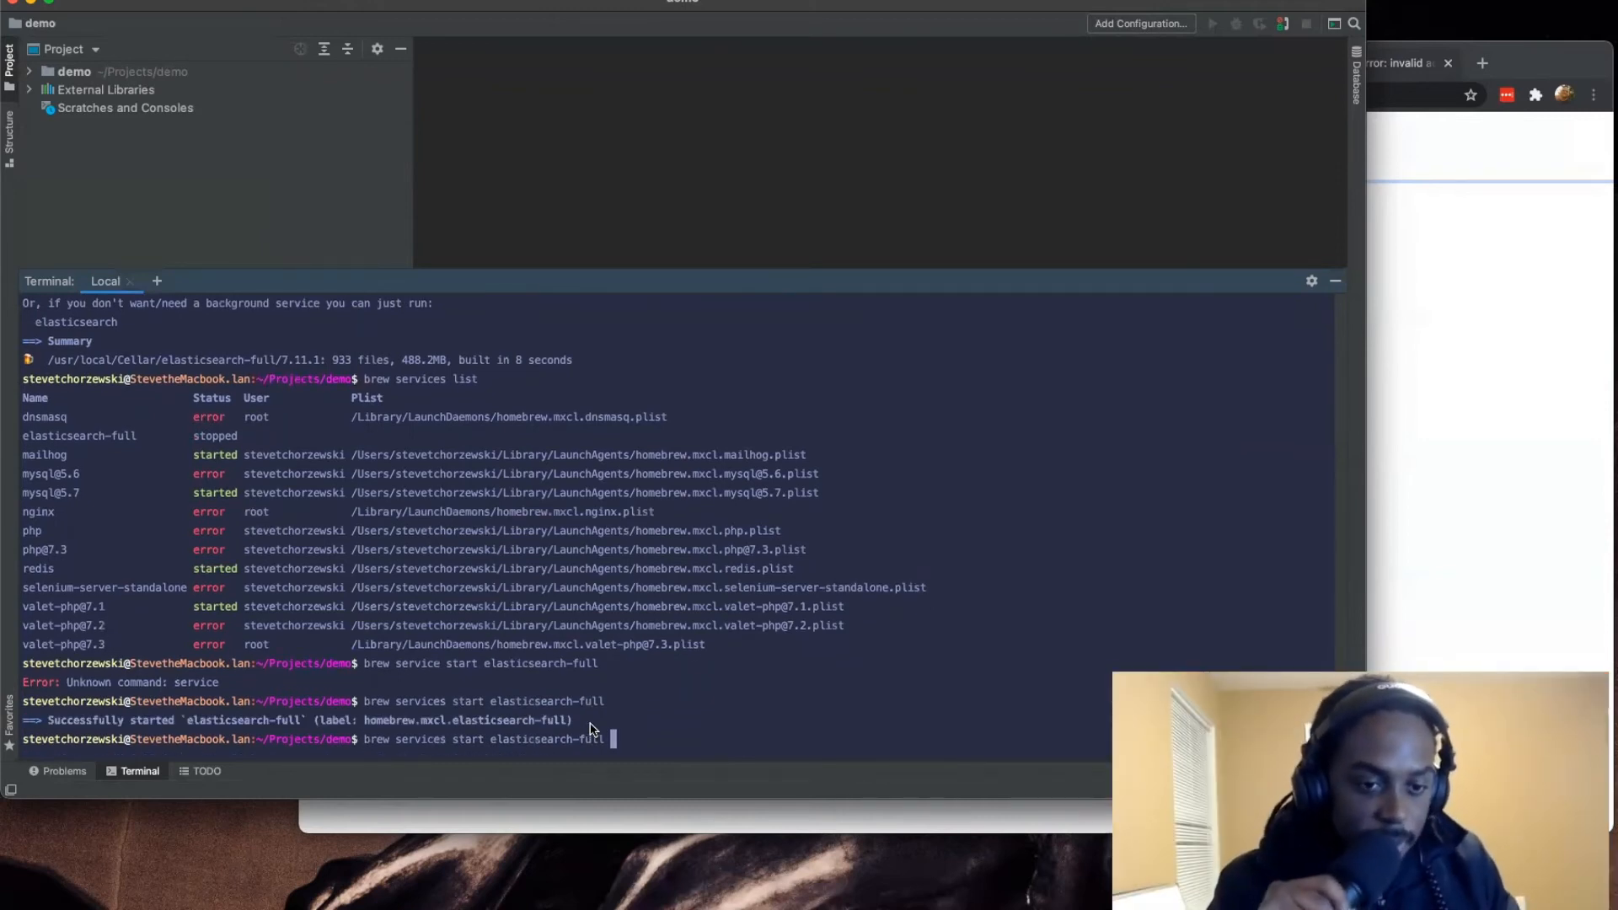
Step: Run brew services list again to check the status of elasticsearch-full
key("Up")
key("Up")
key("Up")
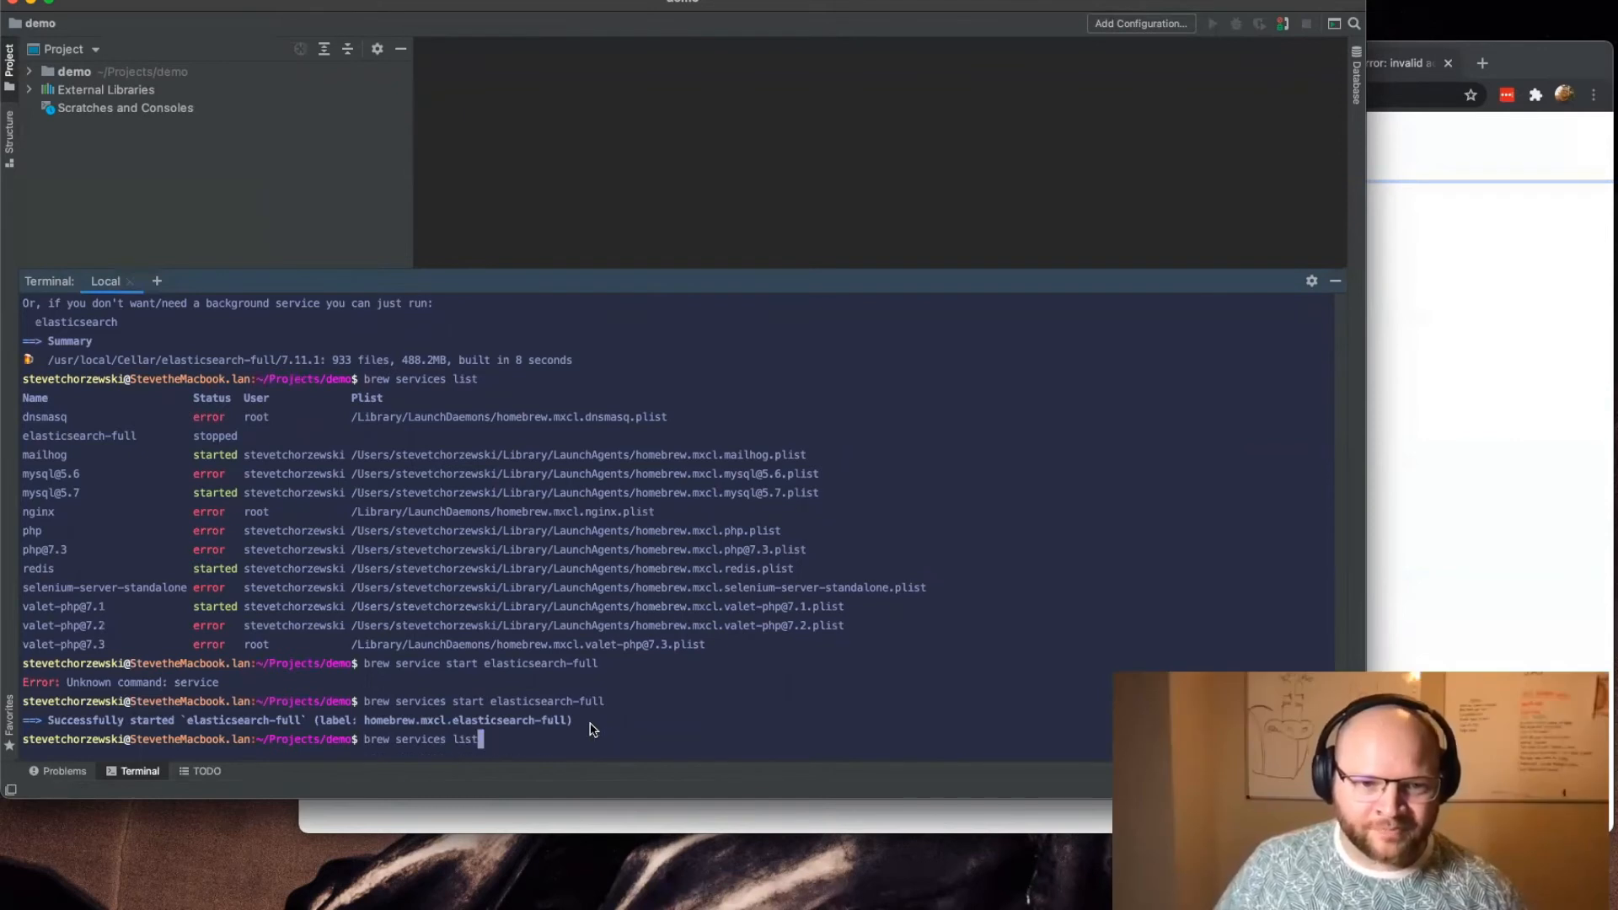
key("Return")
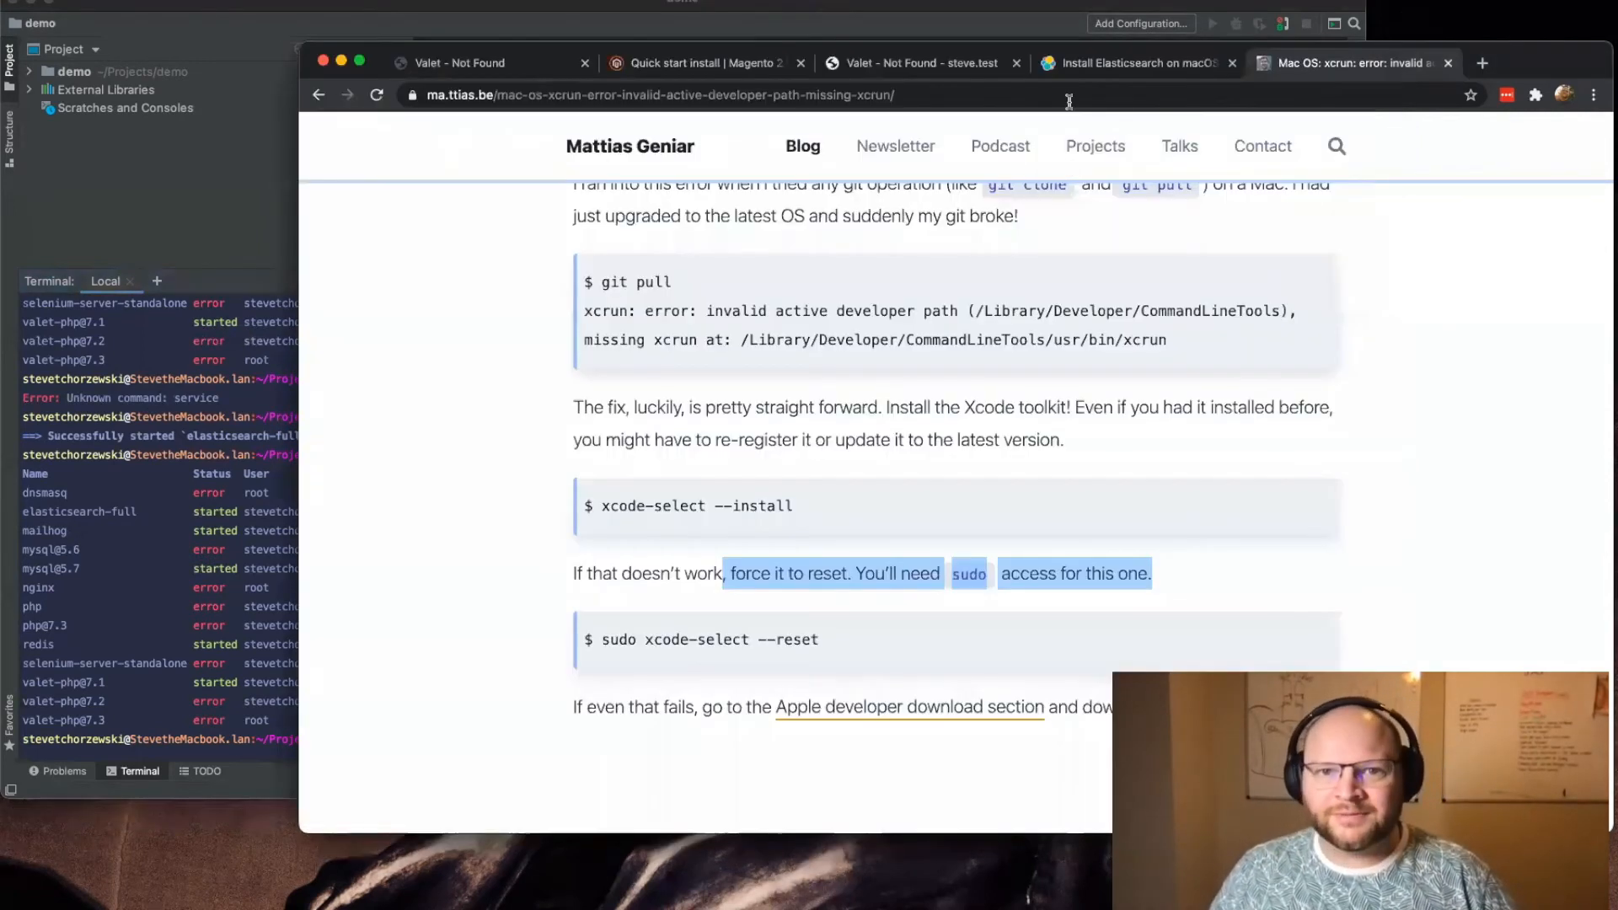
Step: Switch to the browser and reload the demo.test page
left_click(1462, 348)
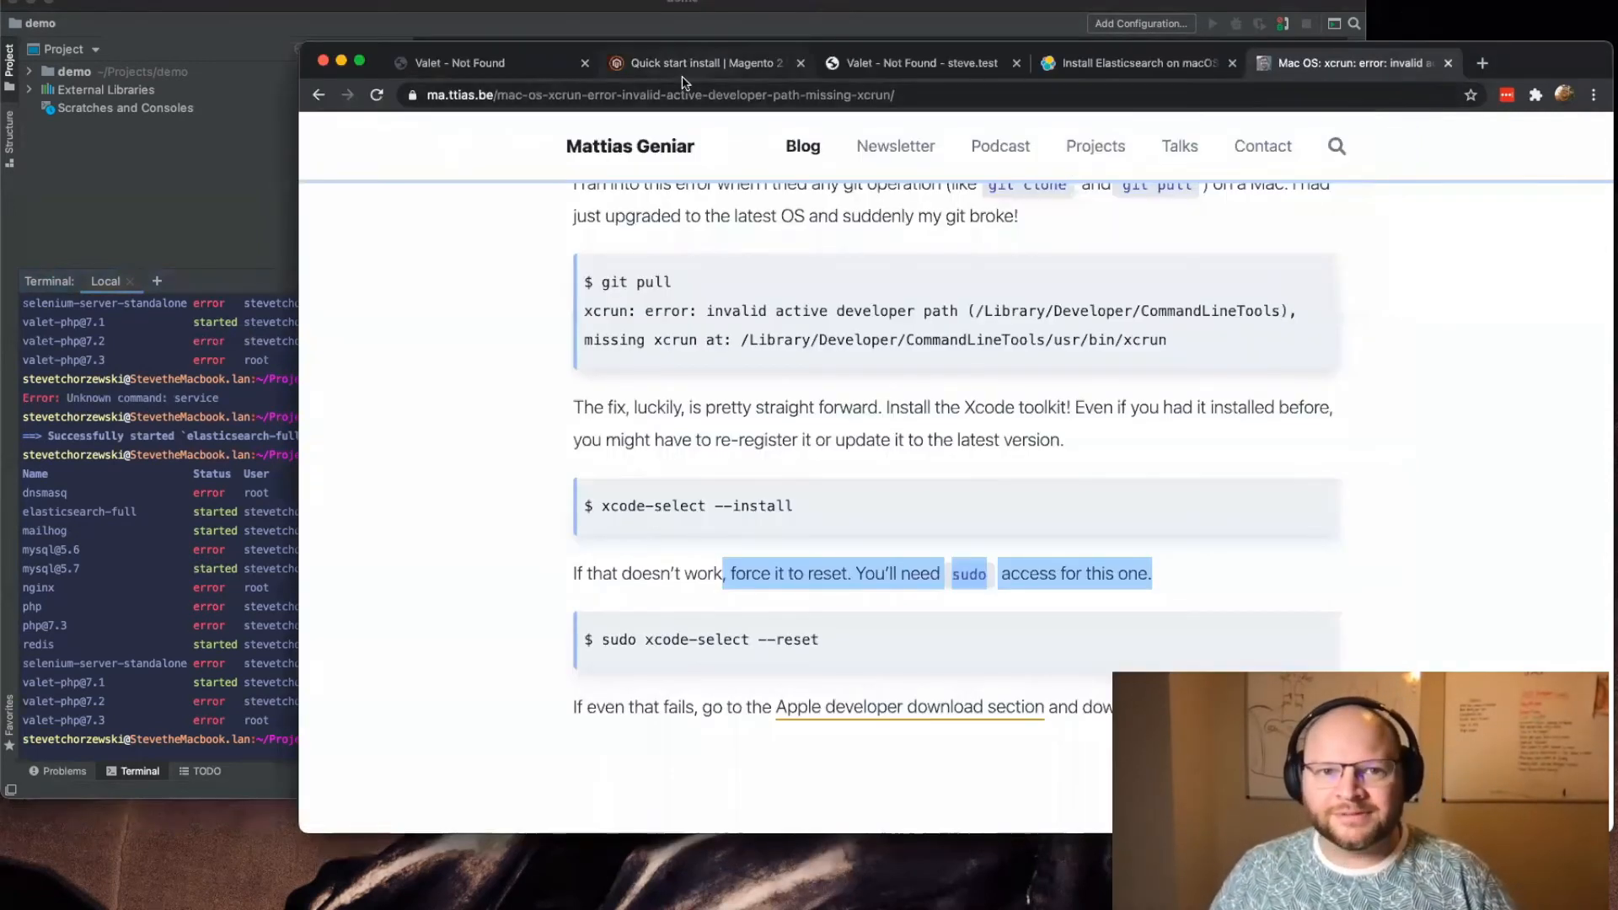
left_click(534, 76)
left_click(377, 95)
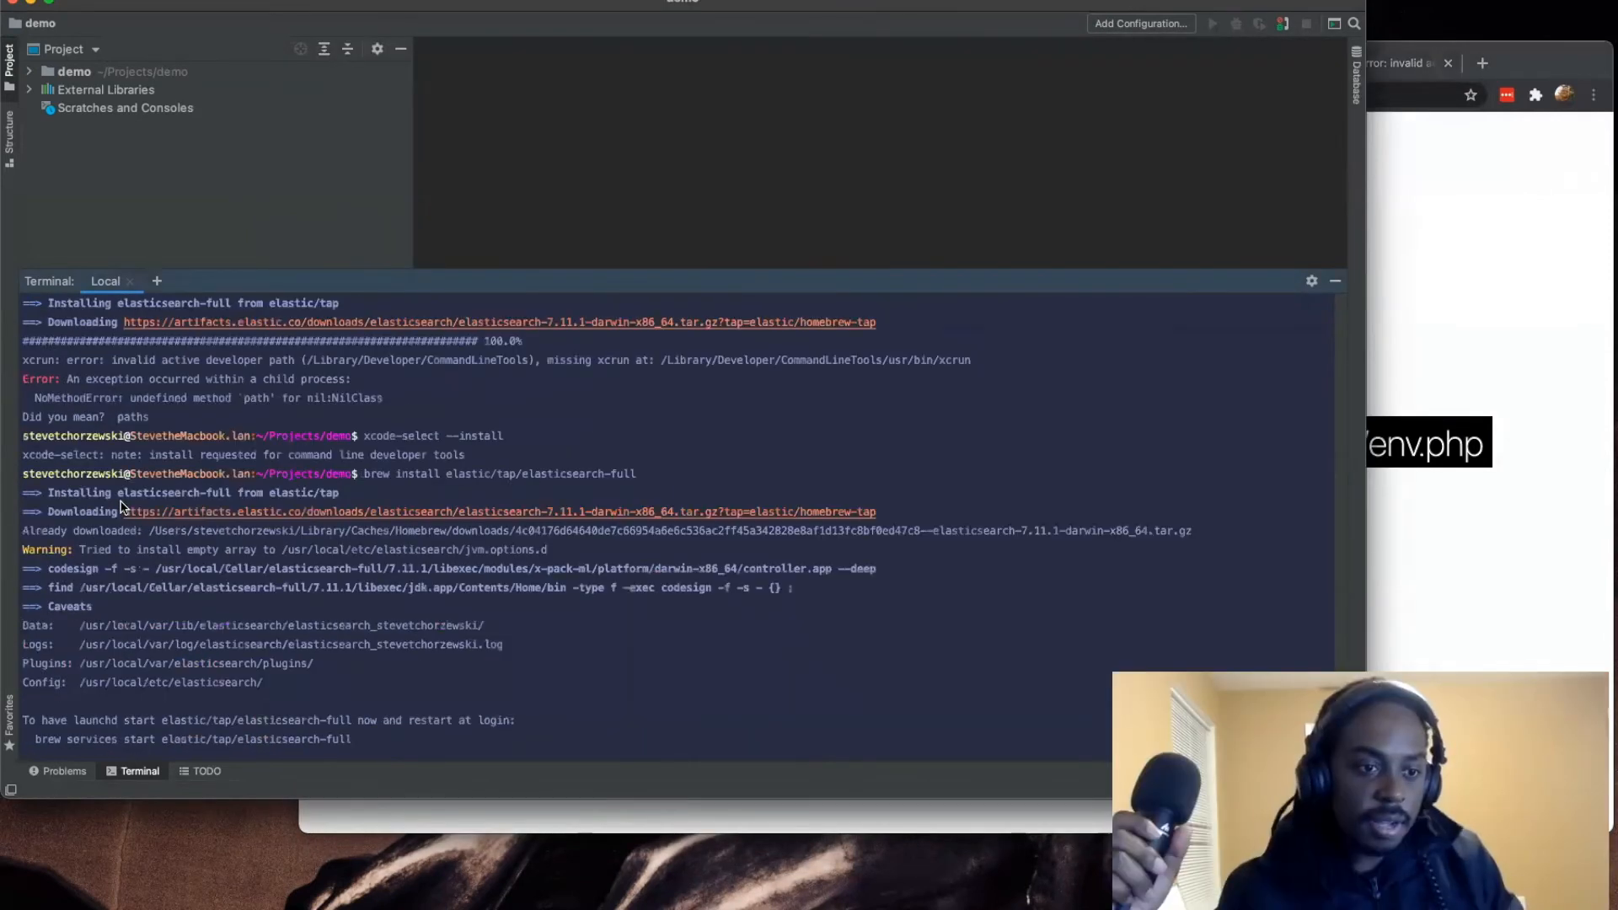
Step: Examine the earlier terminal output of the Magento setup:install run, including the search configuration error and module progress, while demo.test loads
scroll(120, 505, "up", 7)
scroll(120, 506, "up", 8)
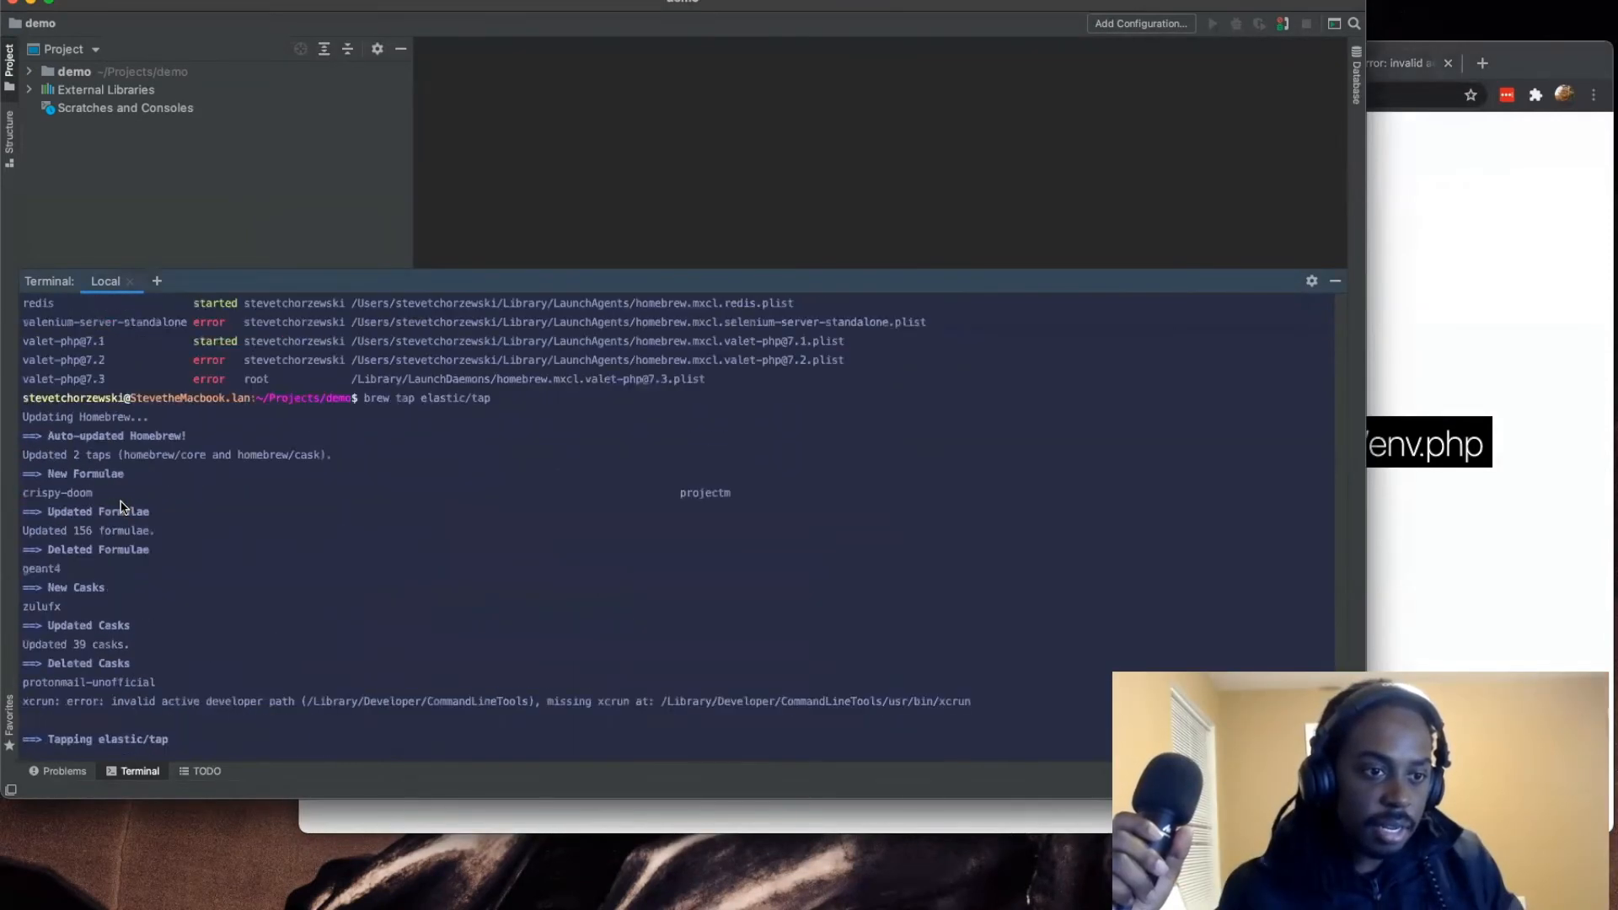
scroll(120, 506, "down", 4)
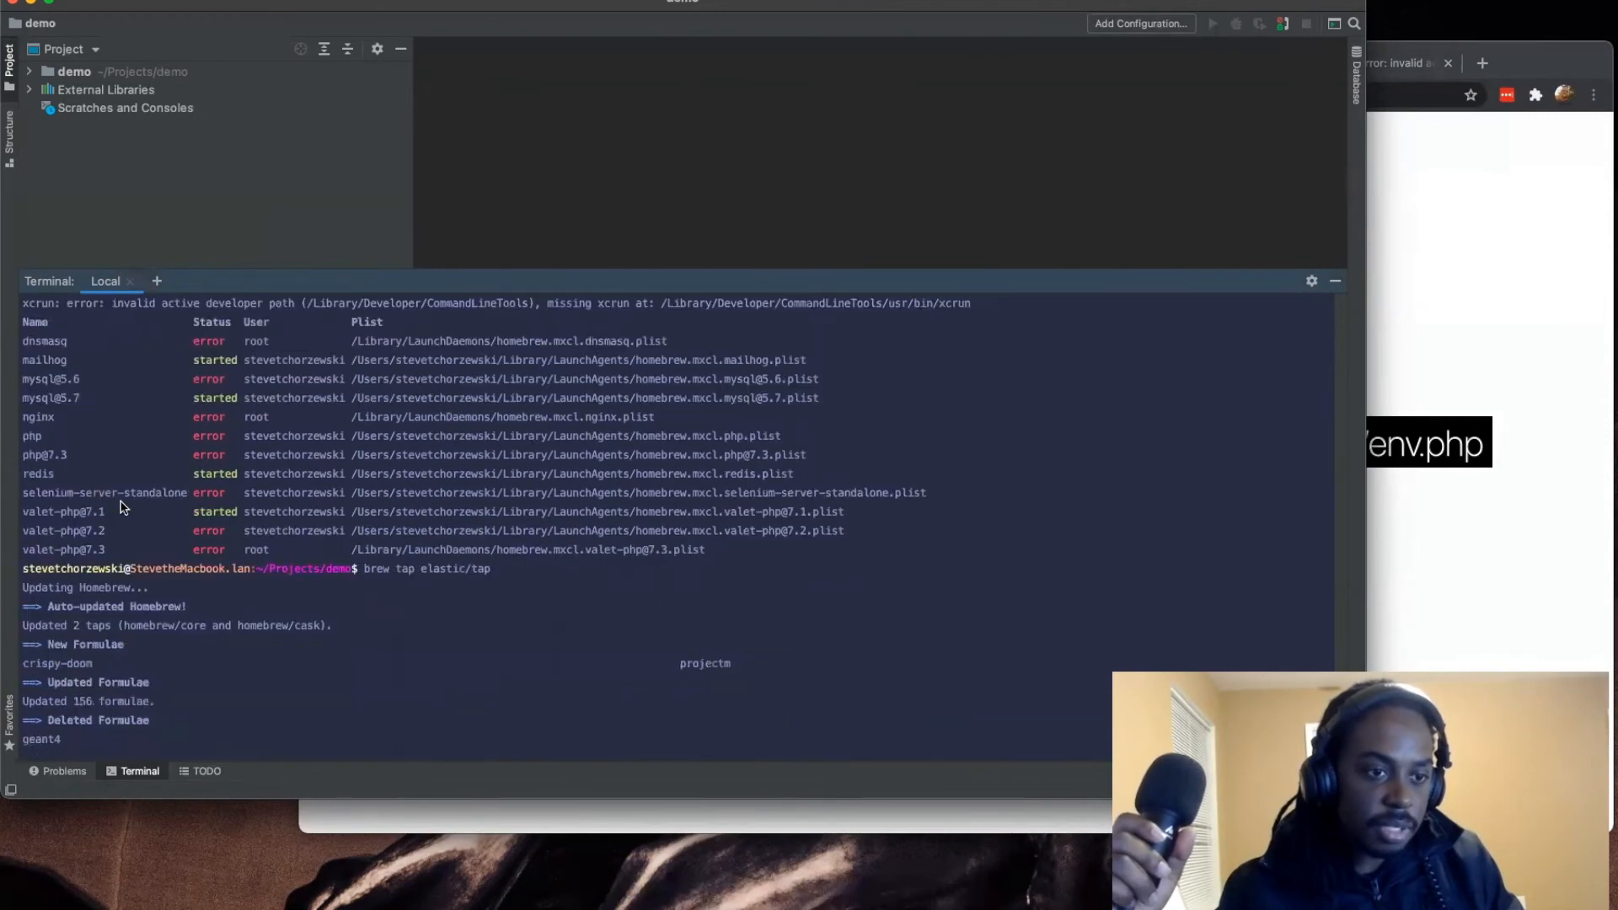
scroll(286, 463, "up", 1)
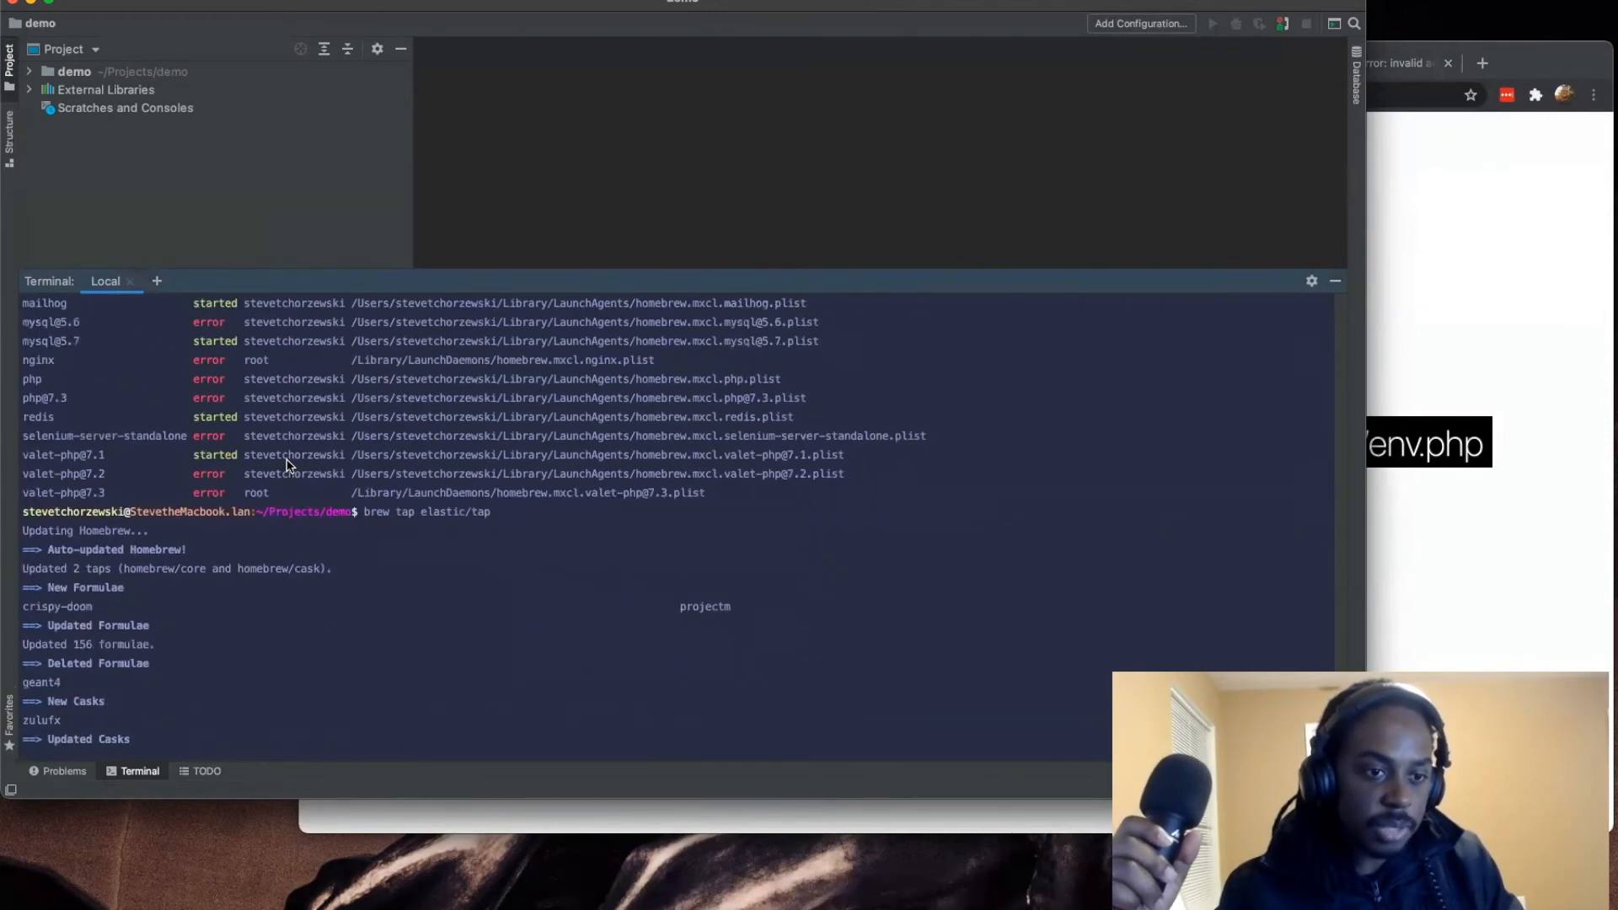
scroll(287, 463, "down", 20)
scroll(286, 464, "down", 3)
scroll(287, 464, "up", 3)
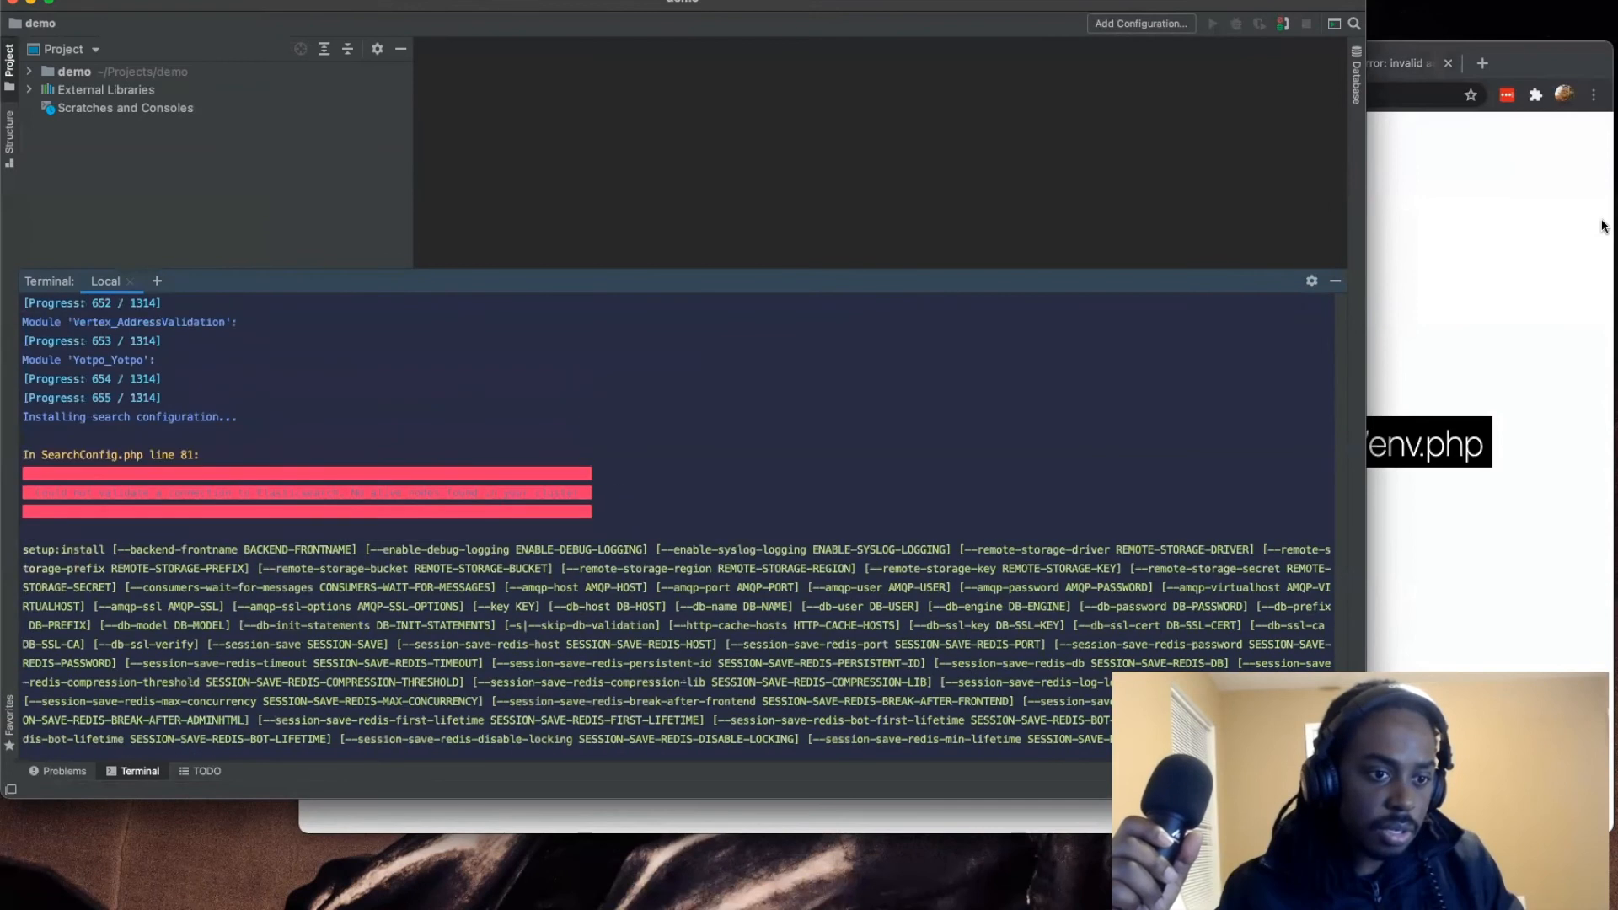
key("super+Tab")
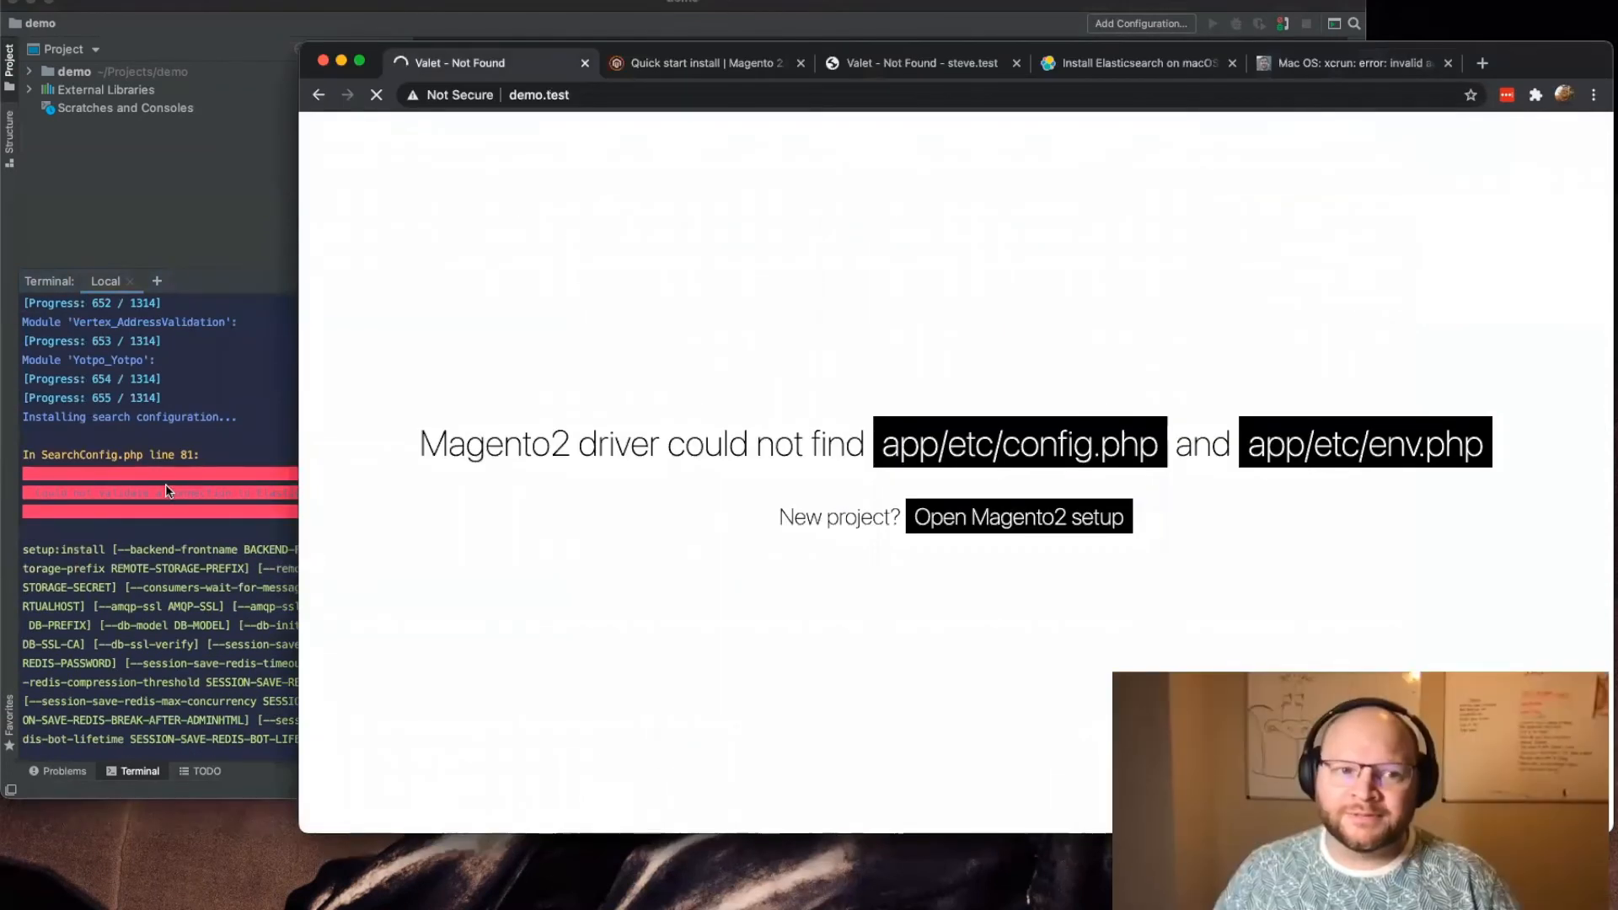
scroll(171, 413, "up", 10)
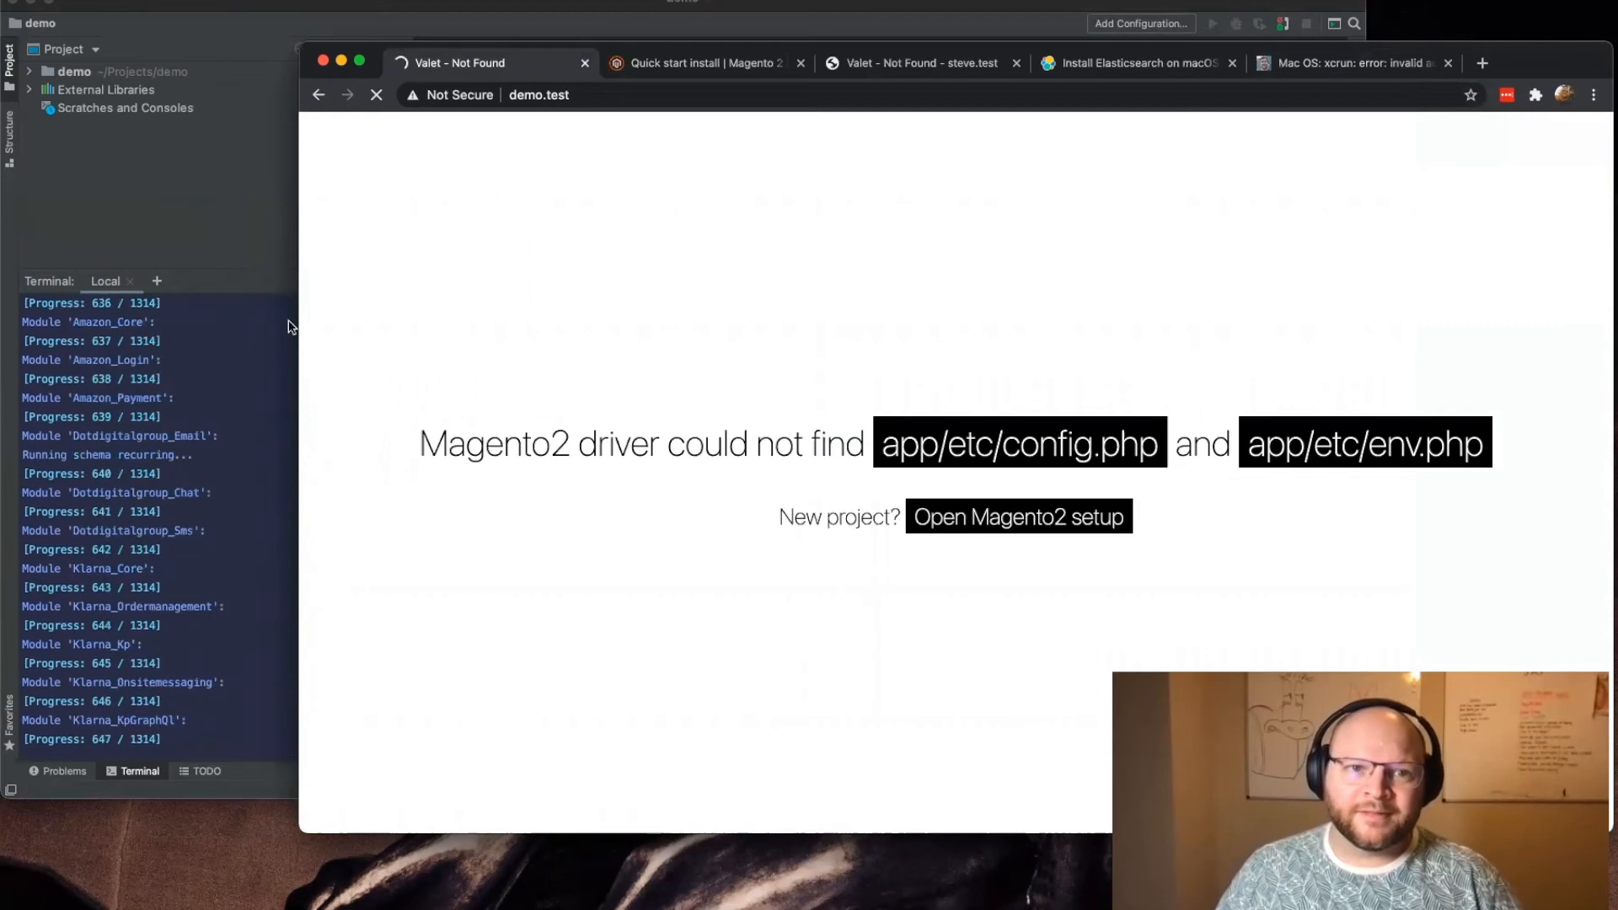
left_click(135, 522)
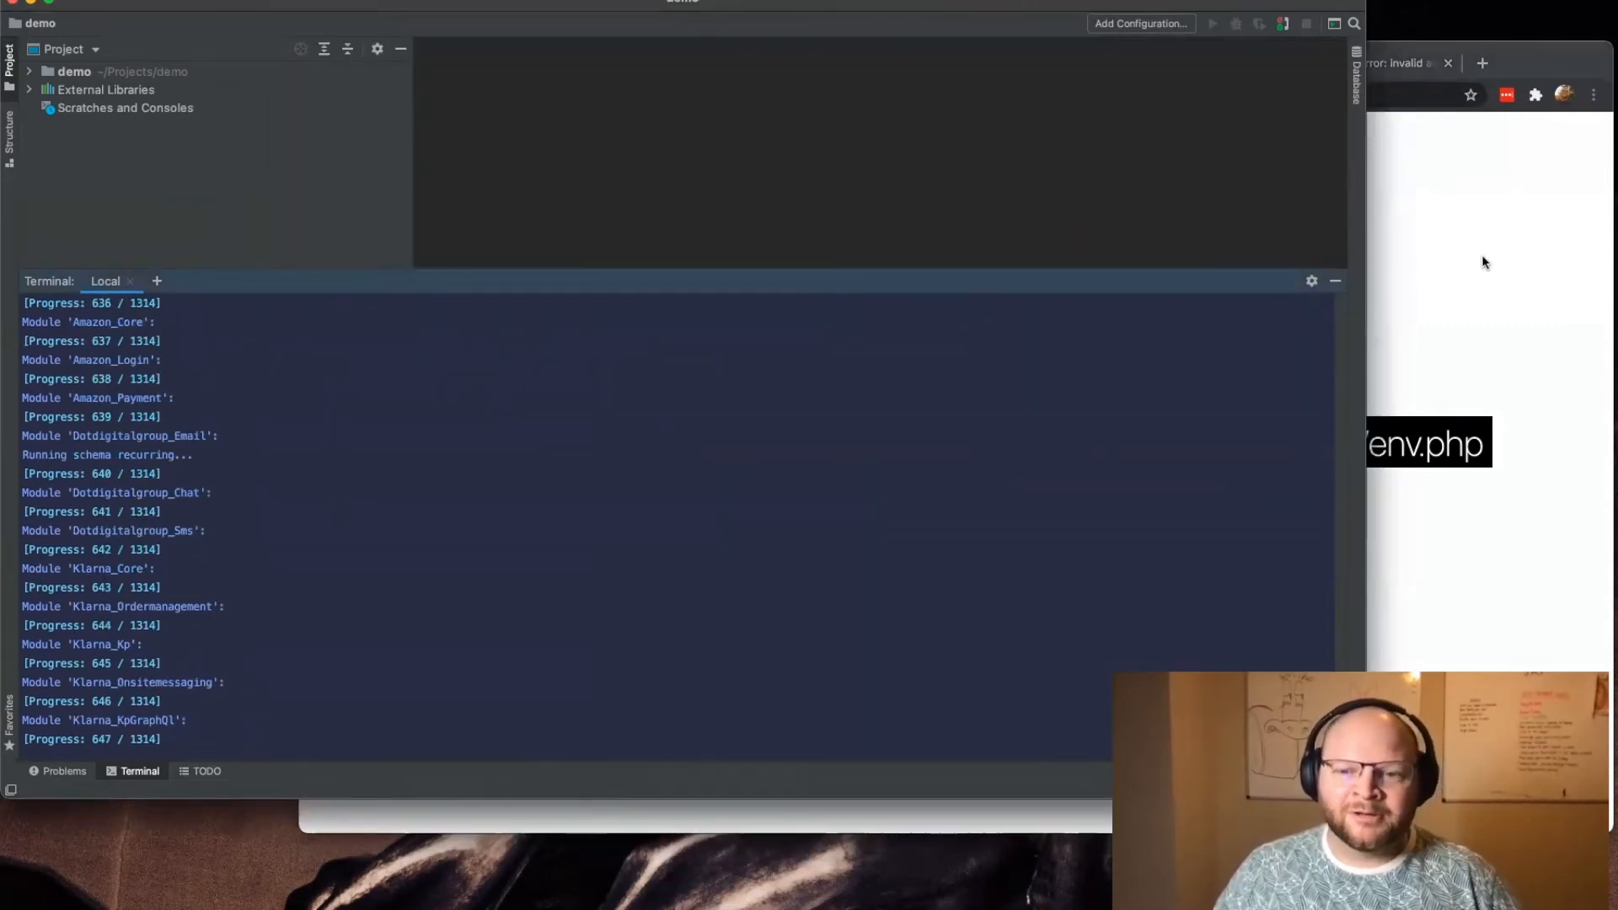
scroll(815, 430, "up", 12)
scroll(740, 433, "up", 3)
left_click(1418, 310)
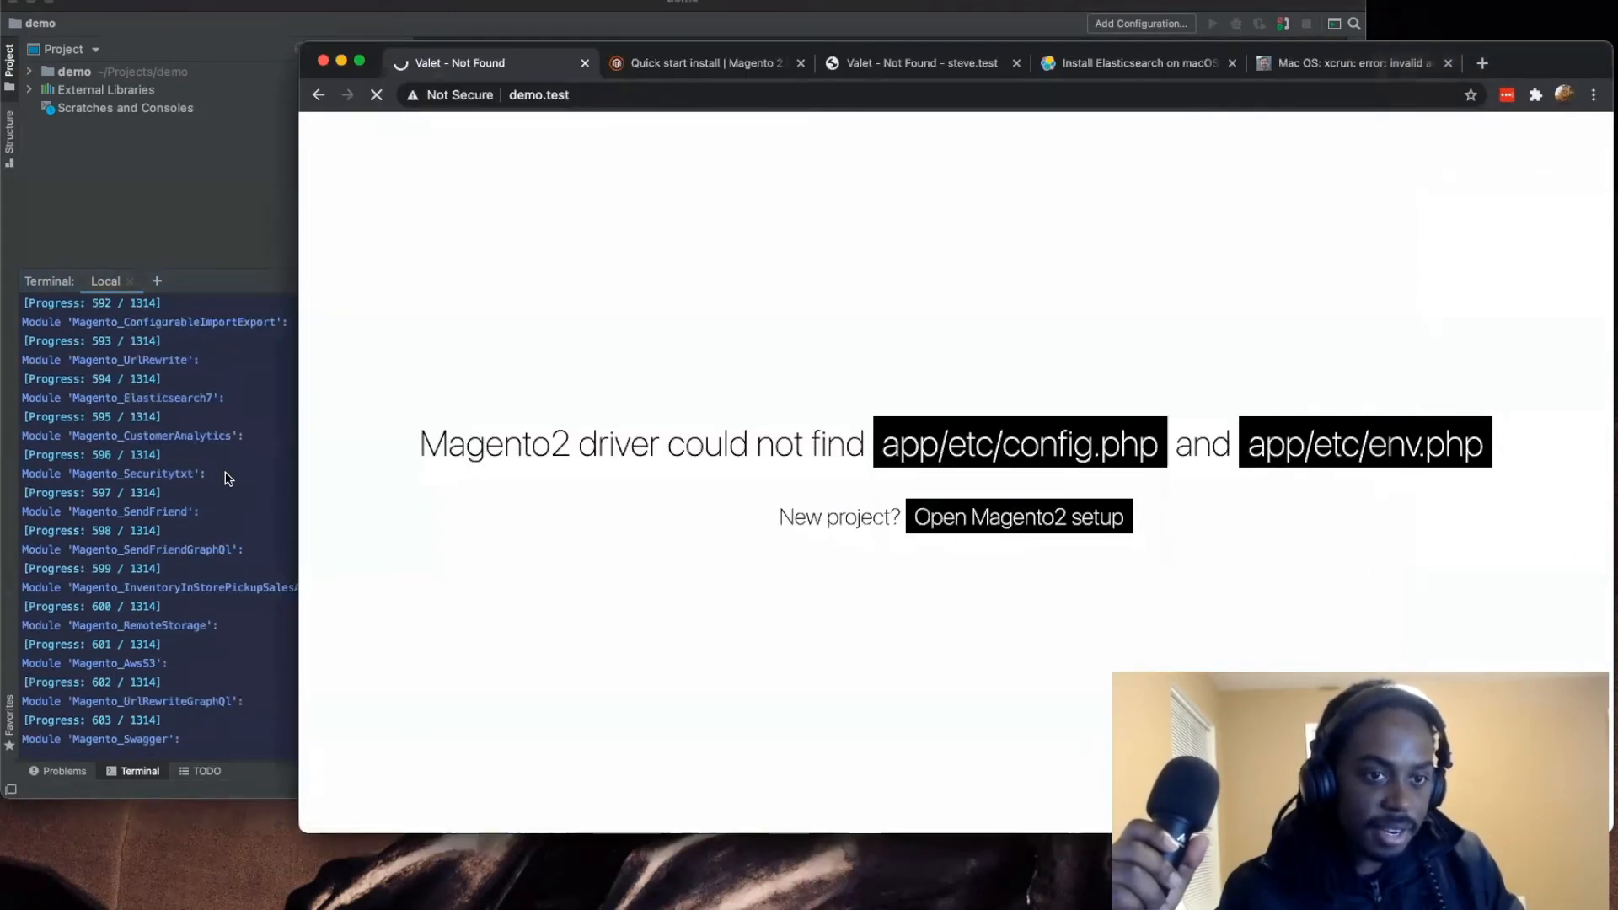
scroll(228, 478, "up", 10)
scroll(226, 478, "down", 20)
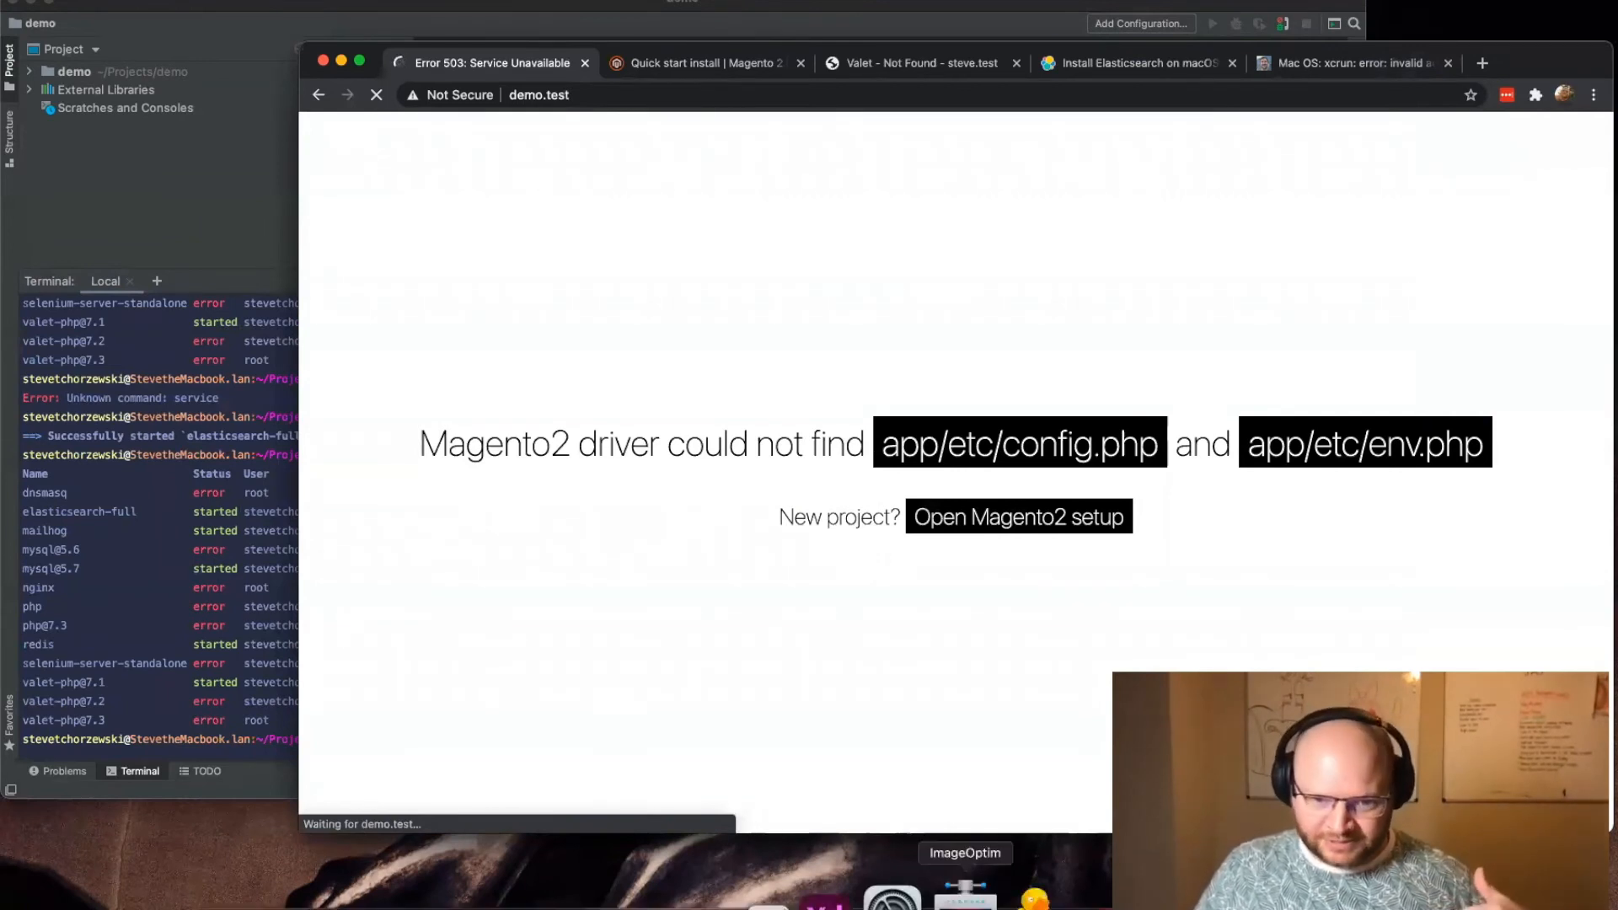
Step: Switch to Sequel Pro, choose the demo database, and move its window lower over the browser
left_click(770, 895)
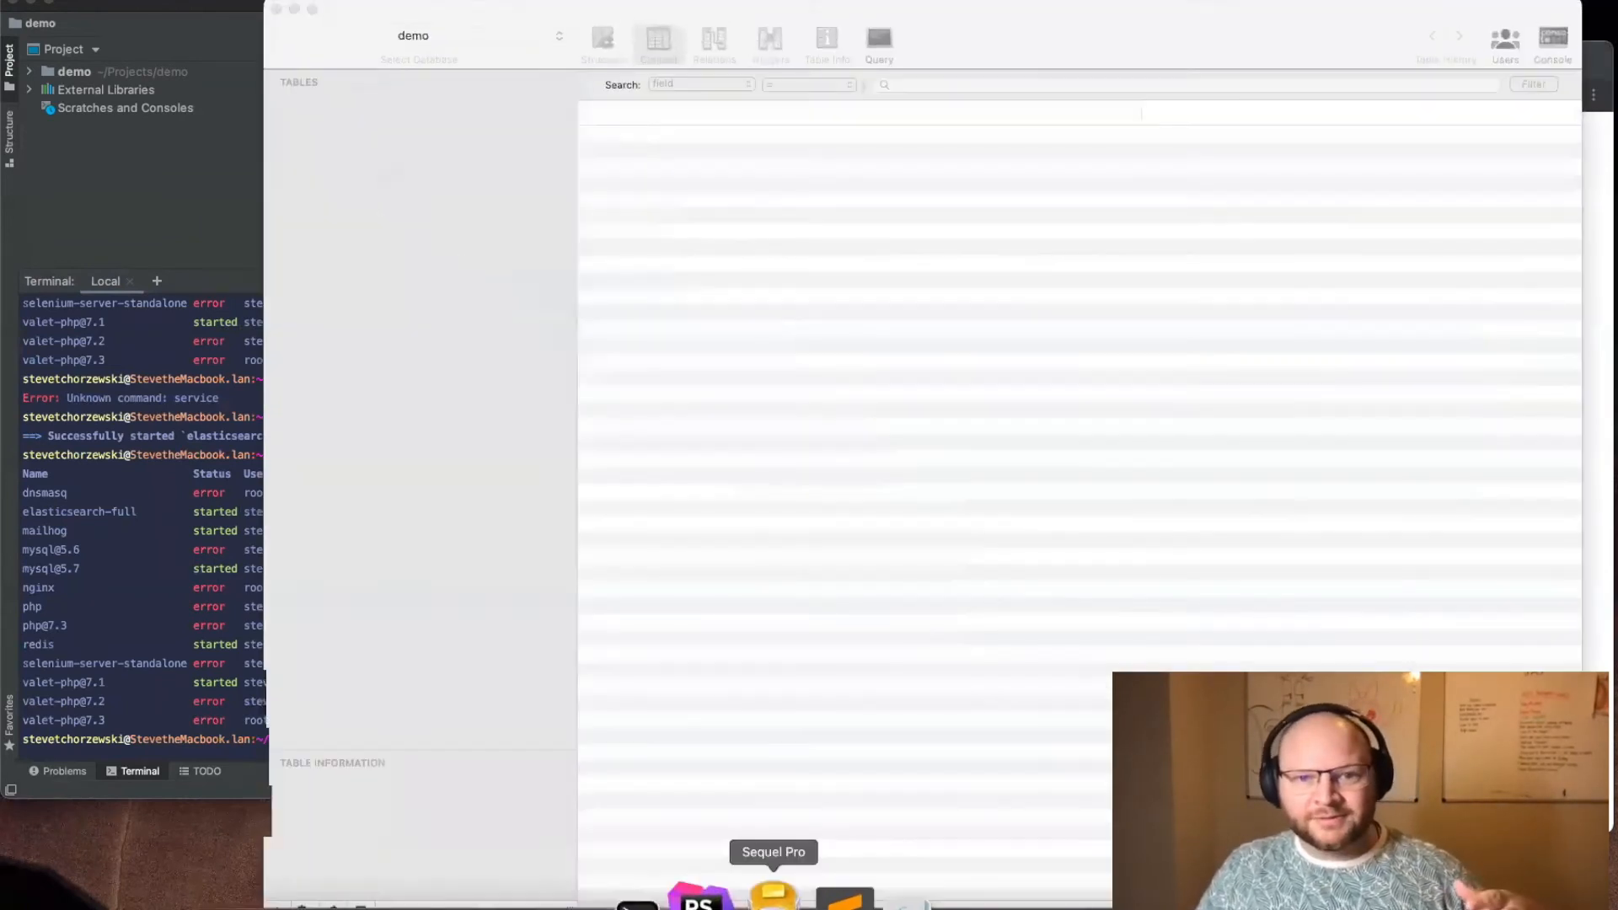
left_click(434, 35)
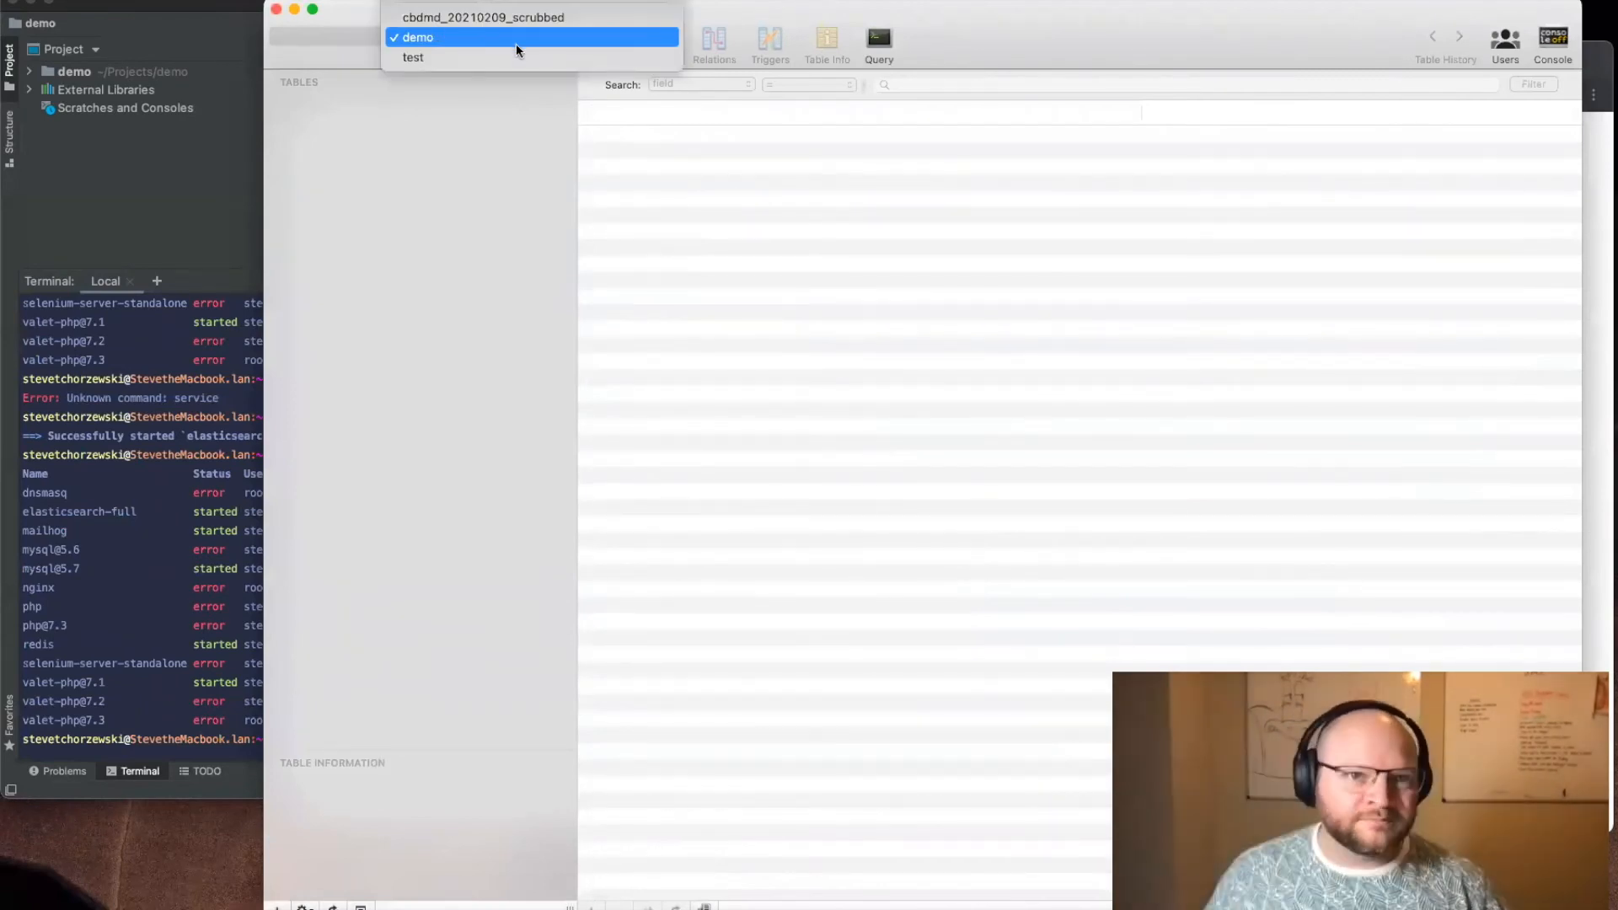
left_click(418, 40)
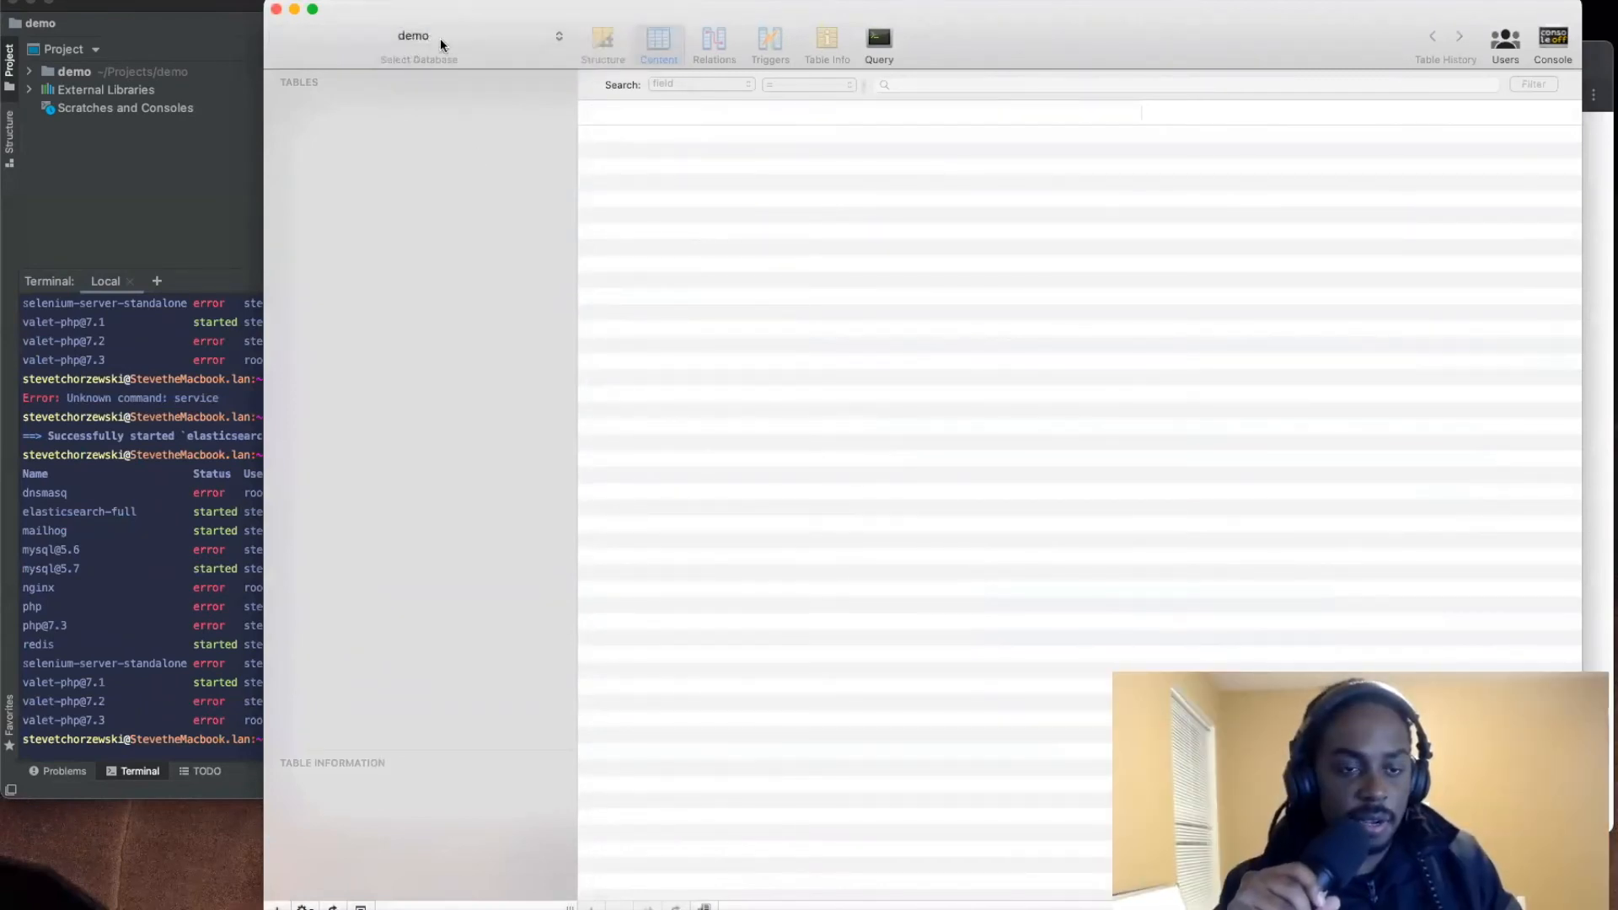
left_click_drag(441, 22, 349, 268)
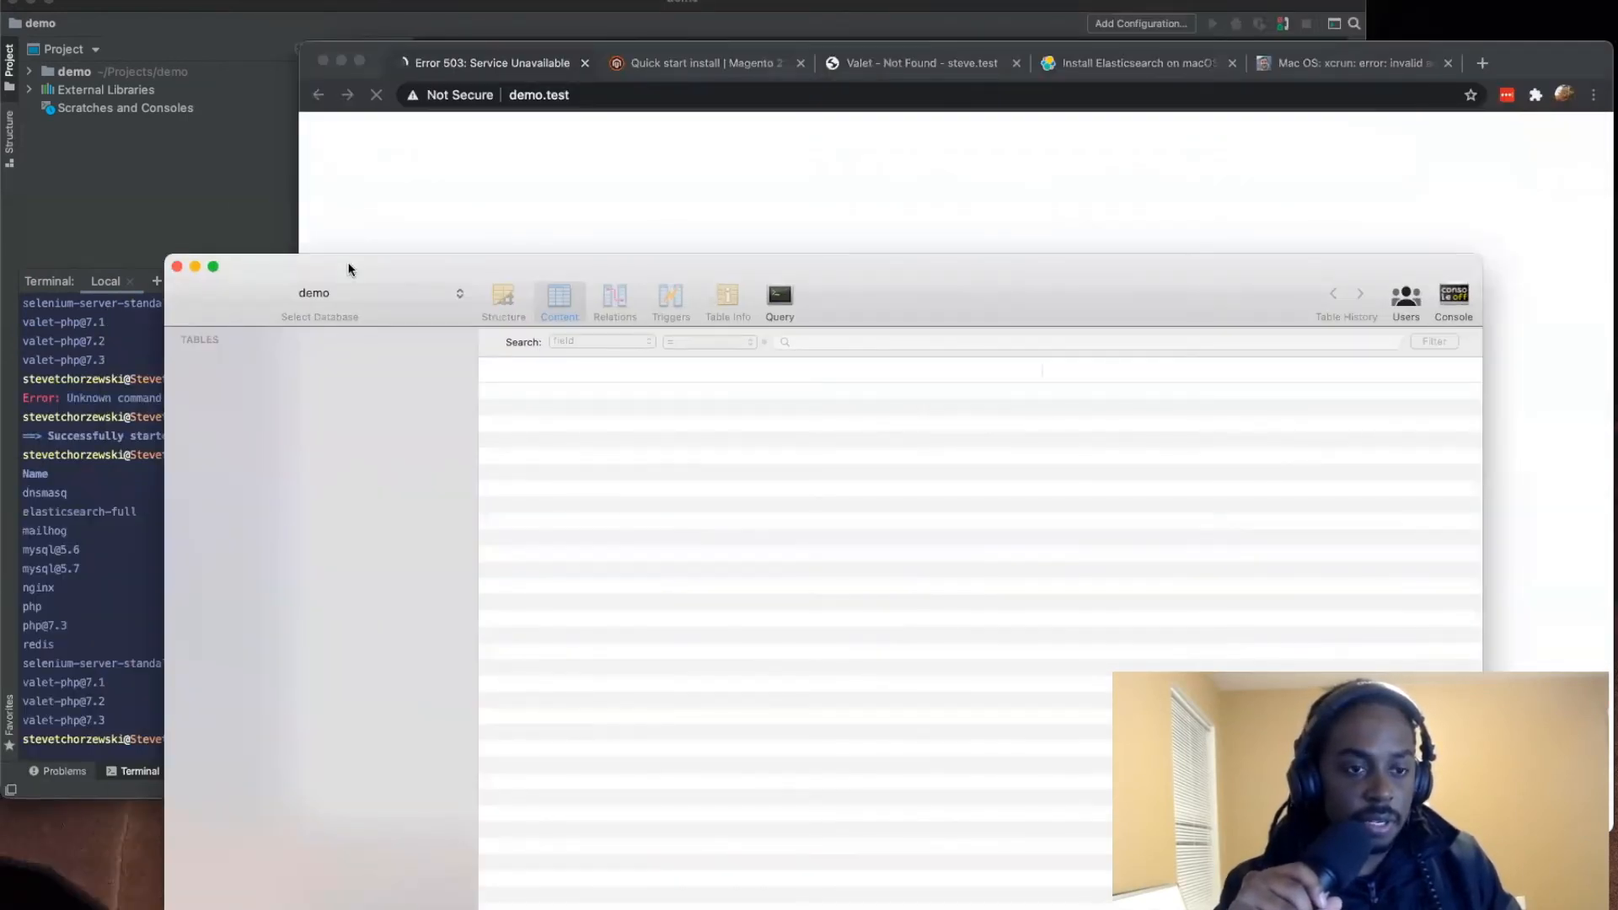
Step: Reload the demo database's tables by selecting cbdmd_20210209_scrubbed and then demo again, and look through the table list to its end
left_click(341, 290)
left_click(379, 279)
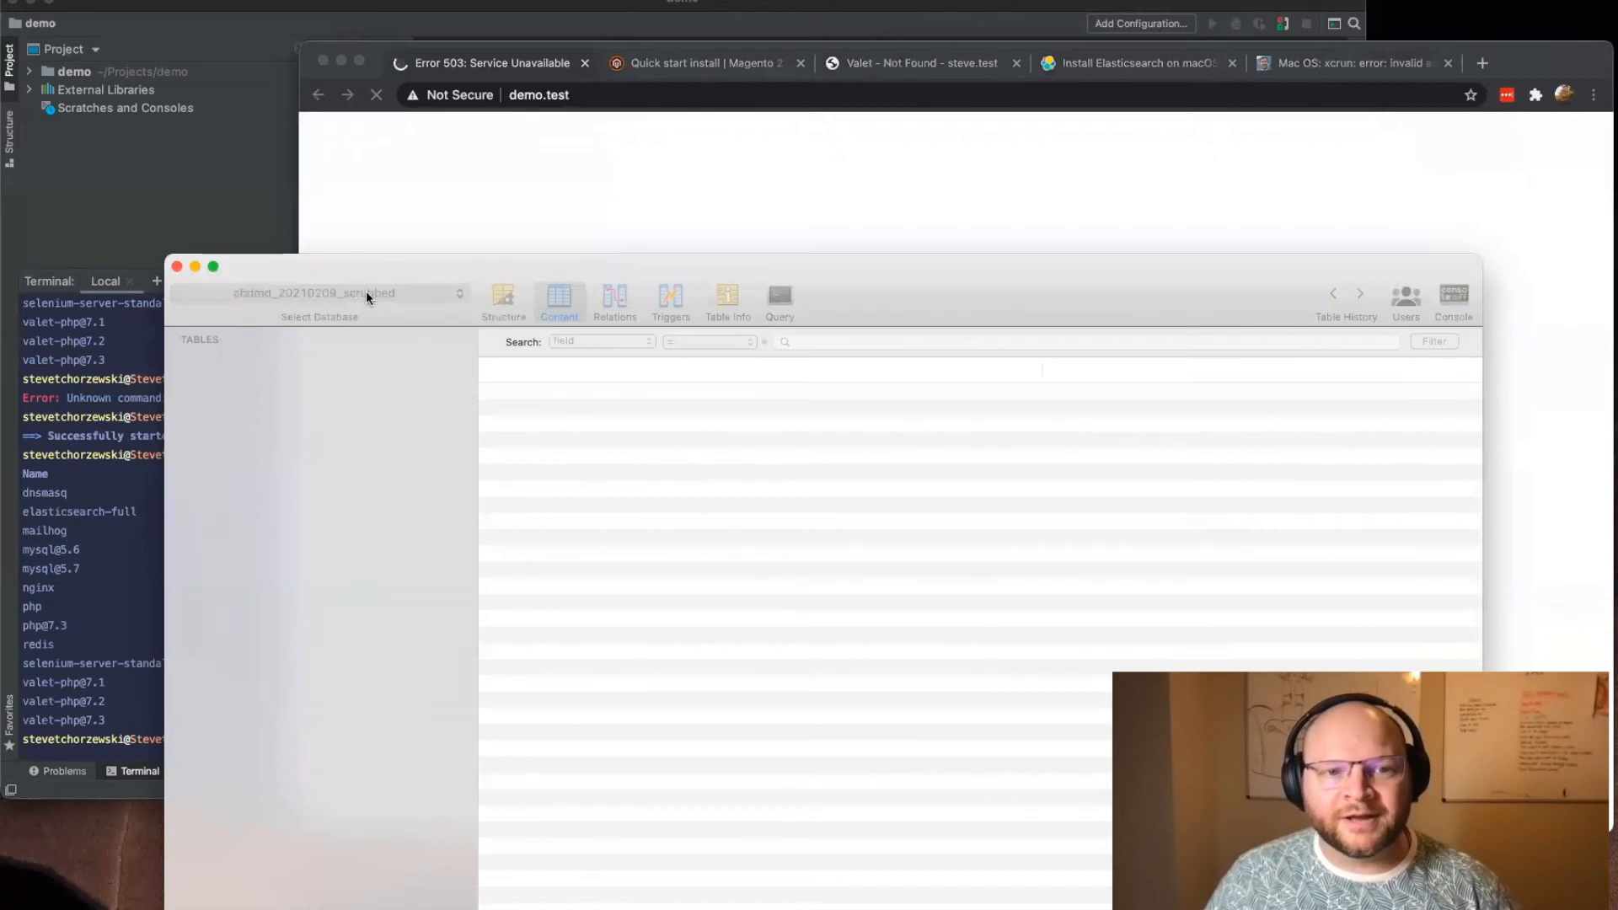
left_click(362, 293)
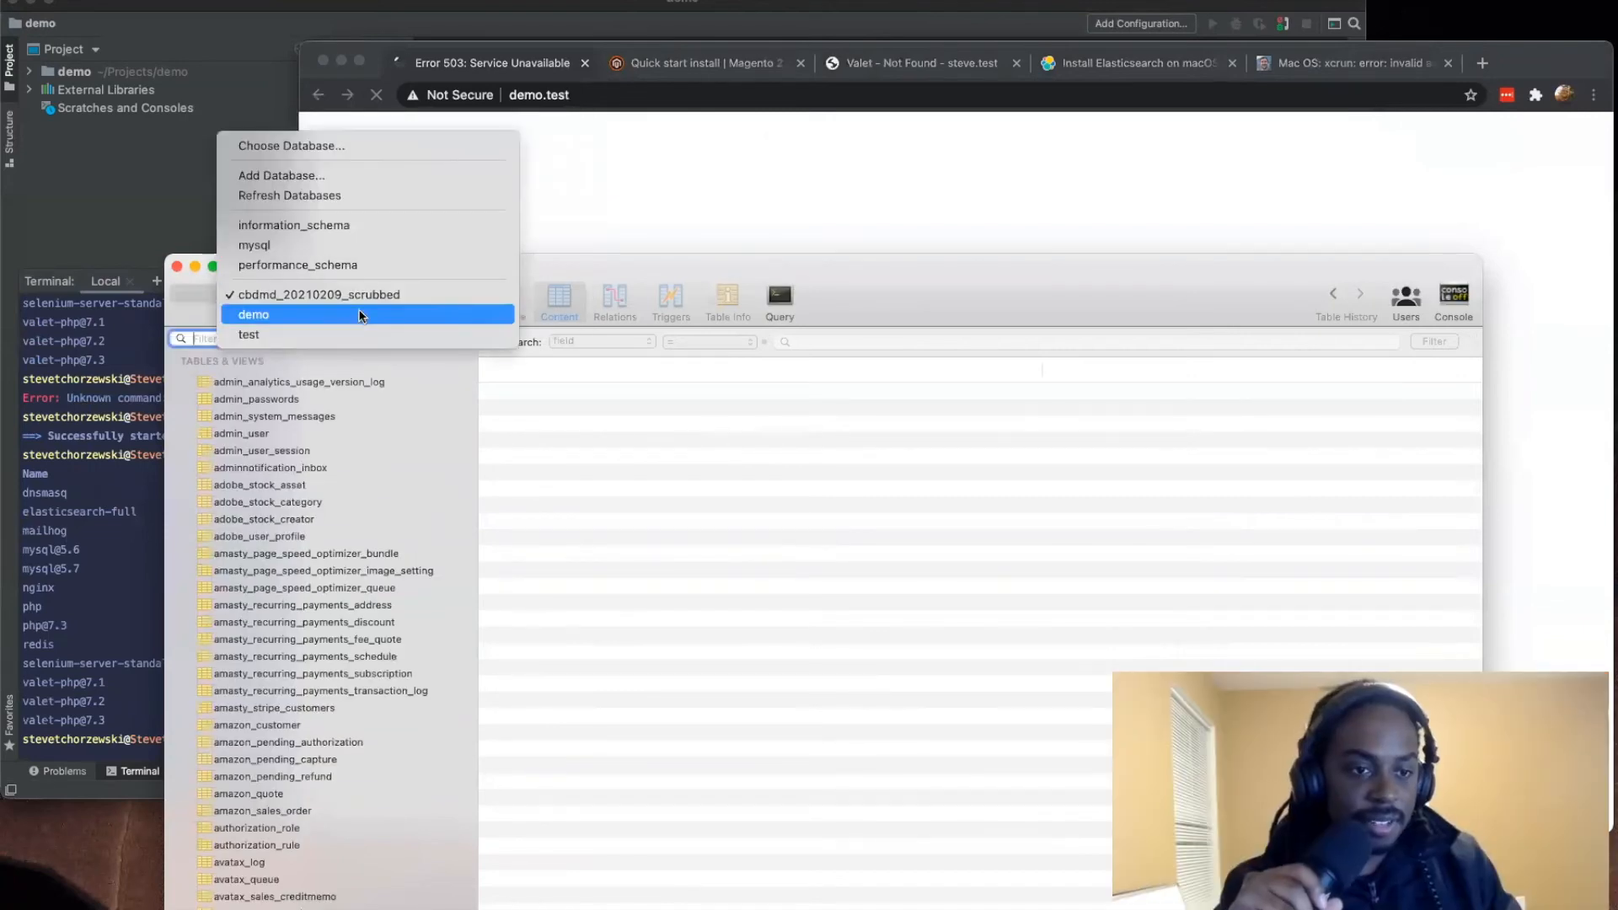
left_click(359, 314)
left_click_drag(950, 289, 988, 148)
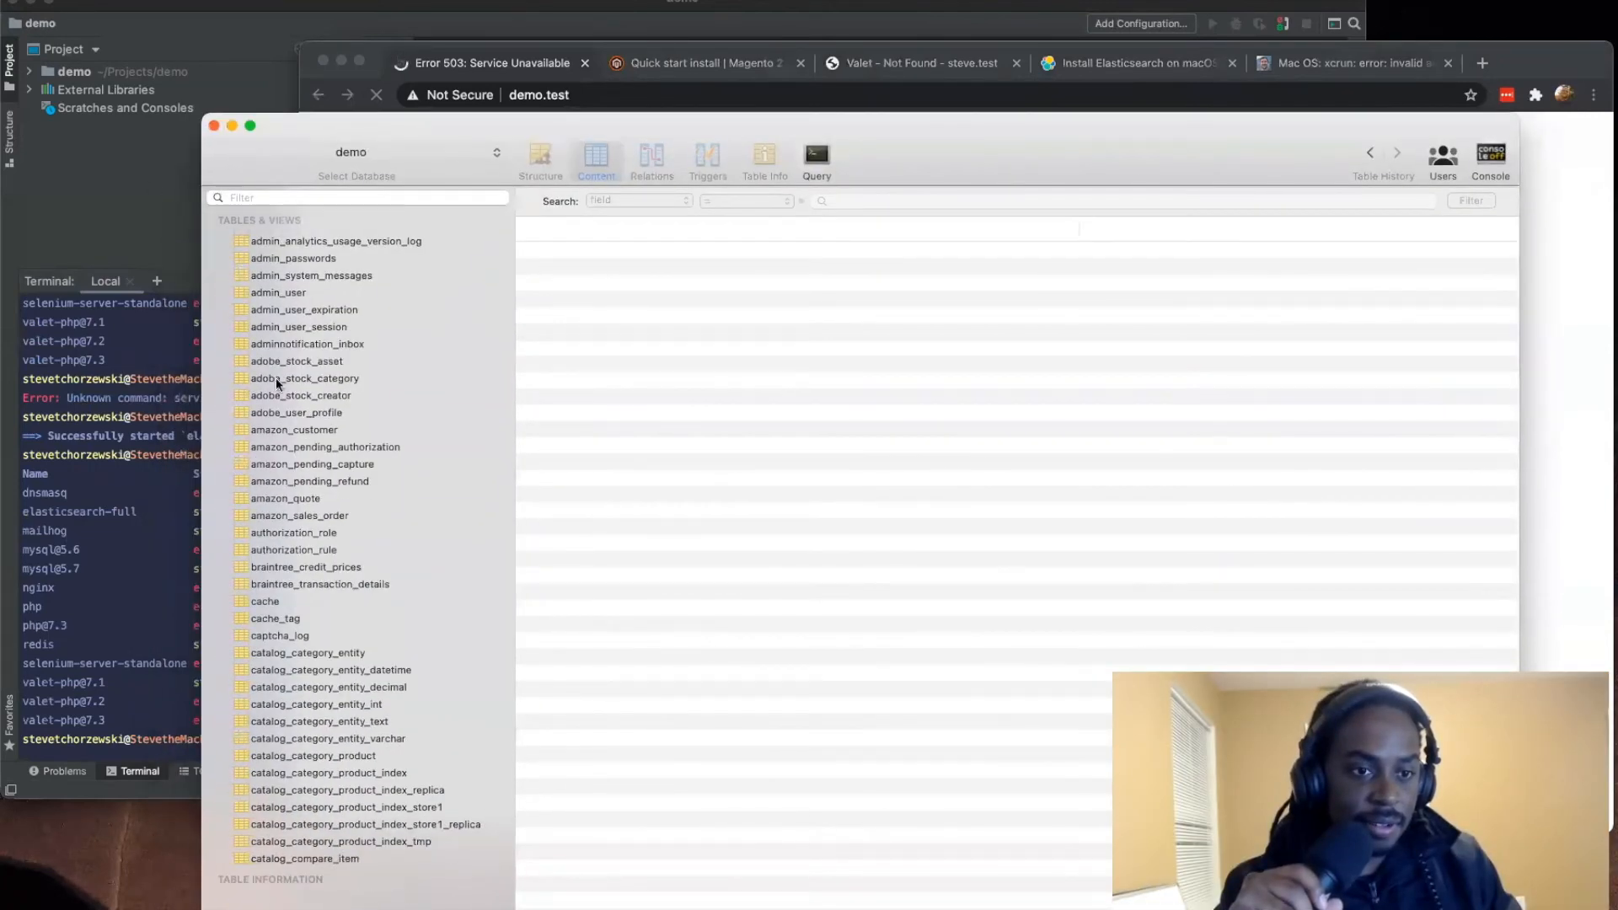
scroll(287, 377, "down", 20)
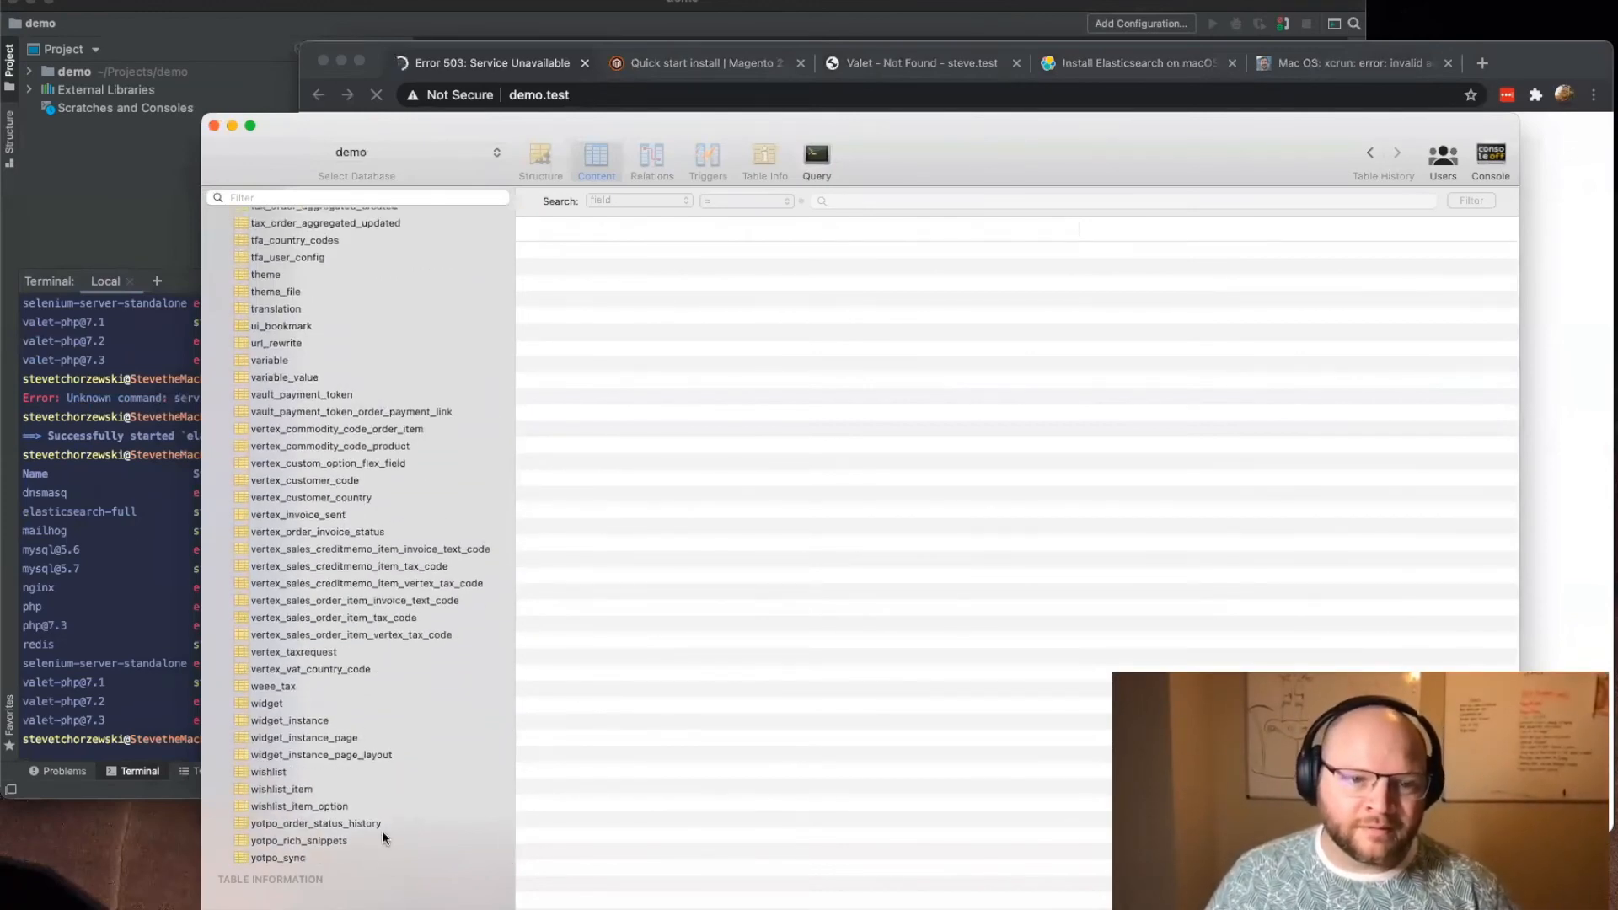
Step: Inspect the contents of the yotpo_sync and yotpo_order_status_history tables in demo, move the database window lower, and look through the table list
left_click(323, 860)
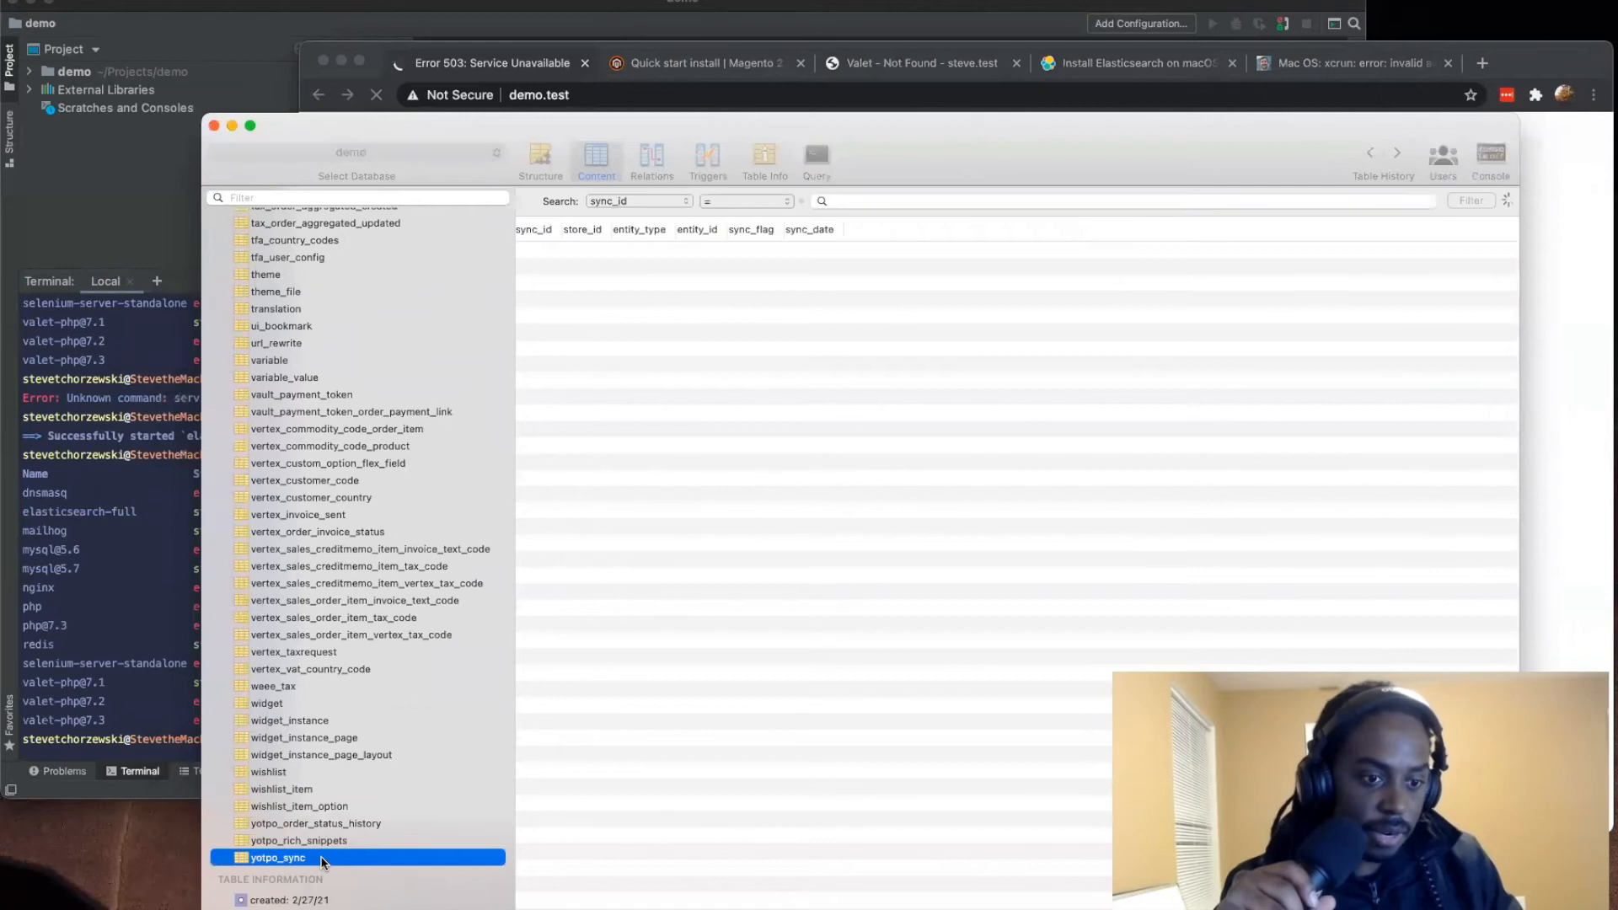
left_click(354, 822)
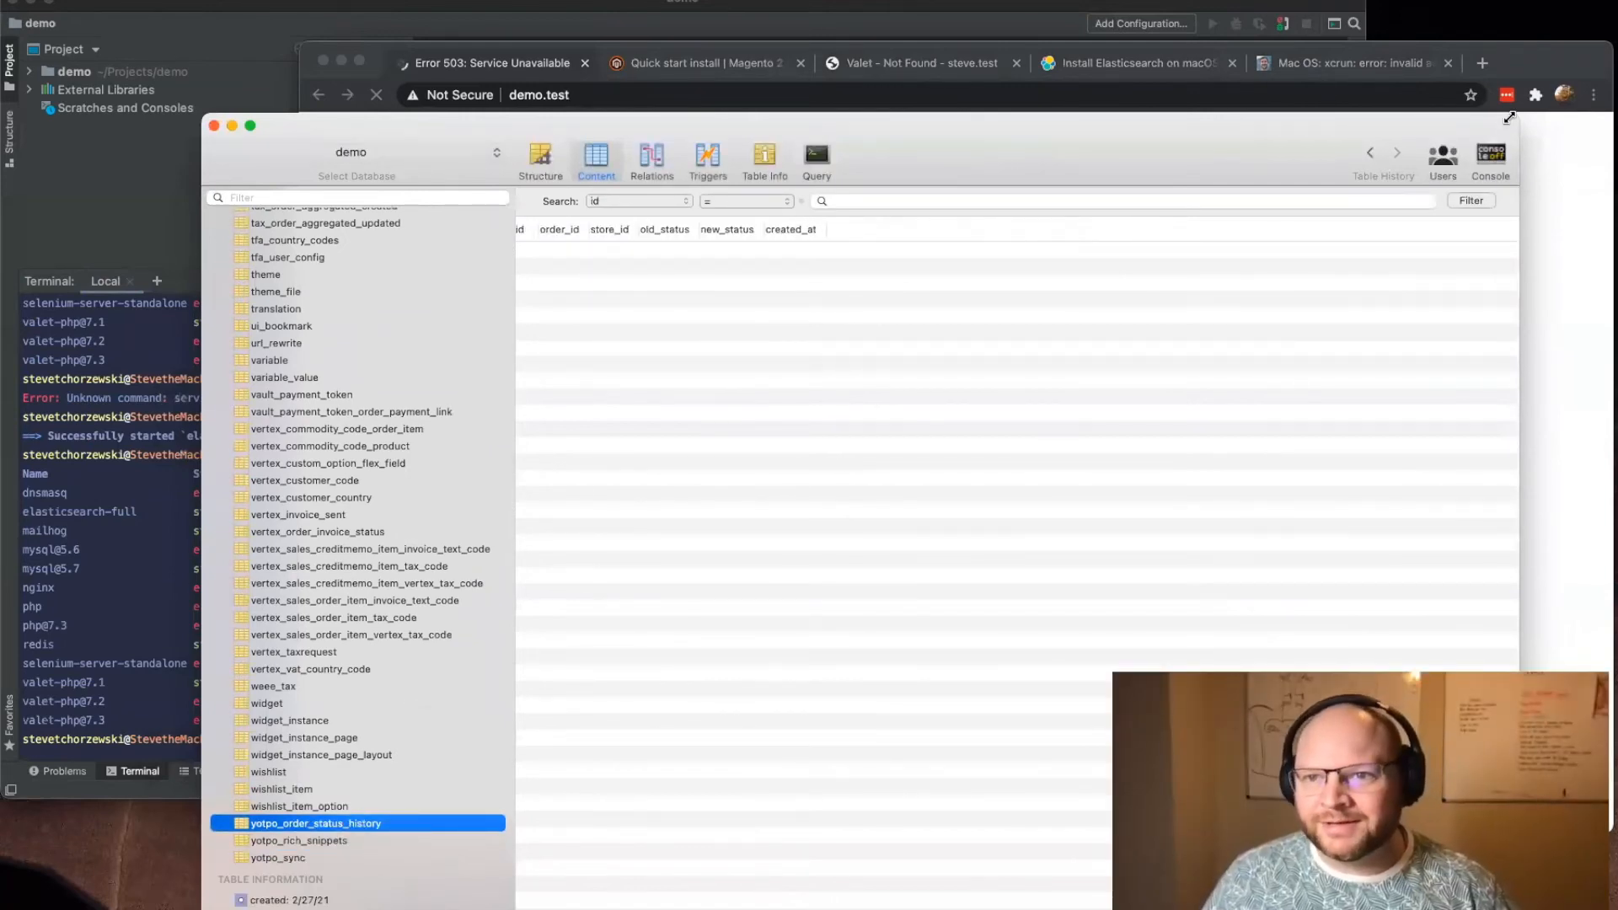
left_click_drag(1518, 115, 1460, 350)
left_click_drag(1298, 367, 1091, 219)
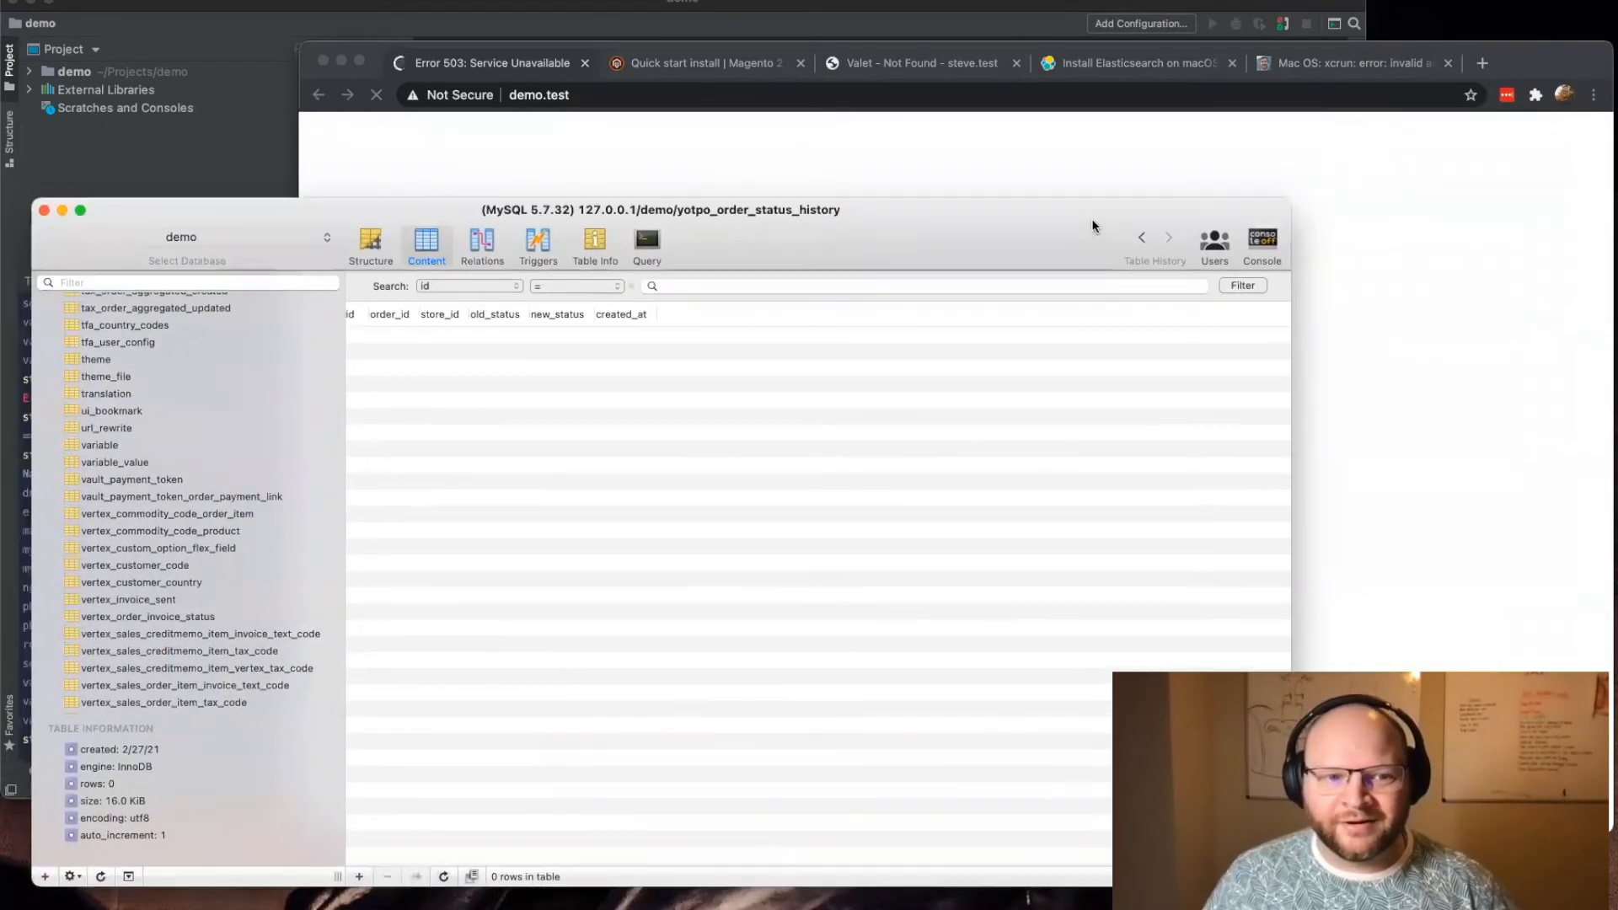
scroll(162, 459, "down", 2)
scroll(190, 461, "up", 1)
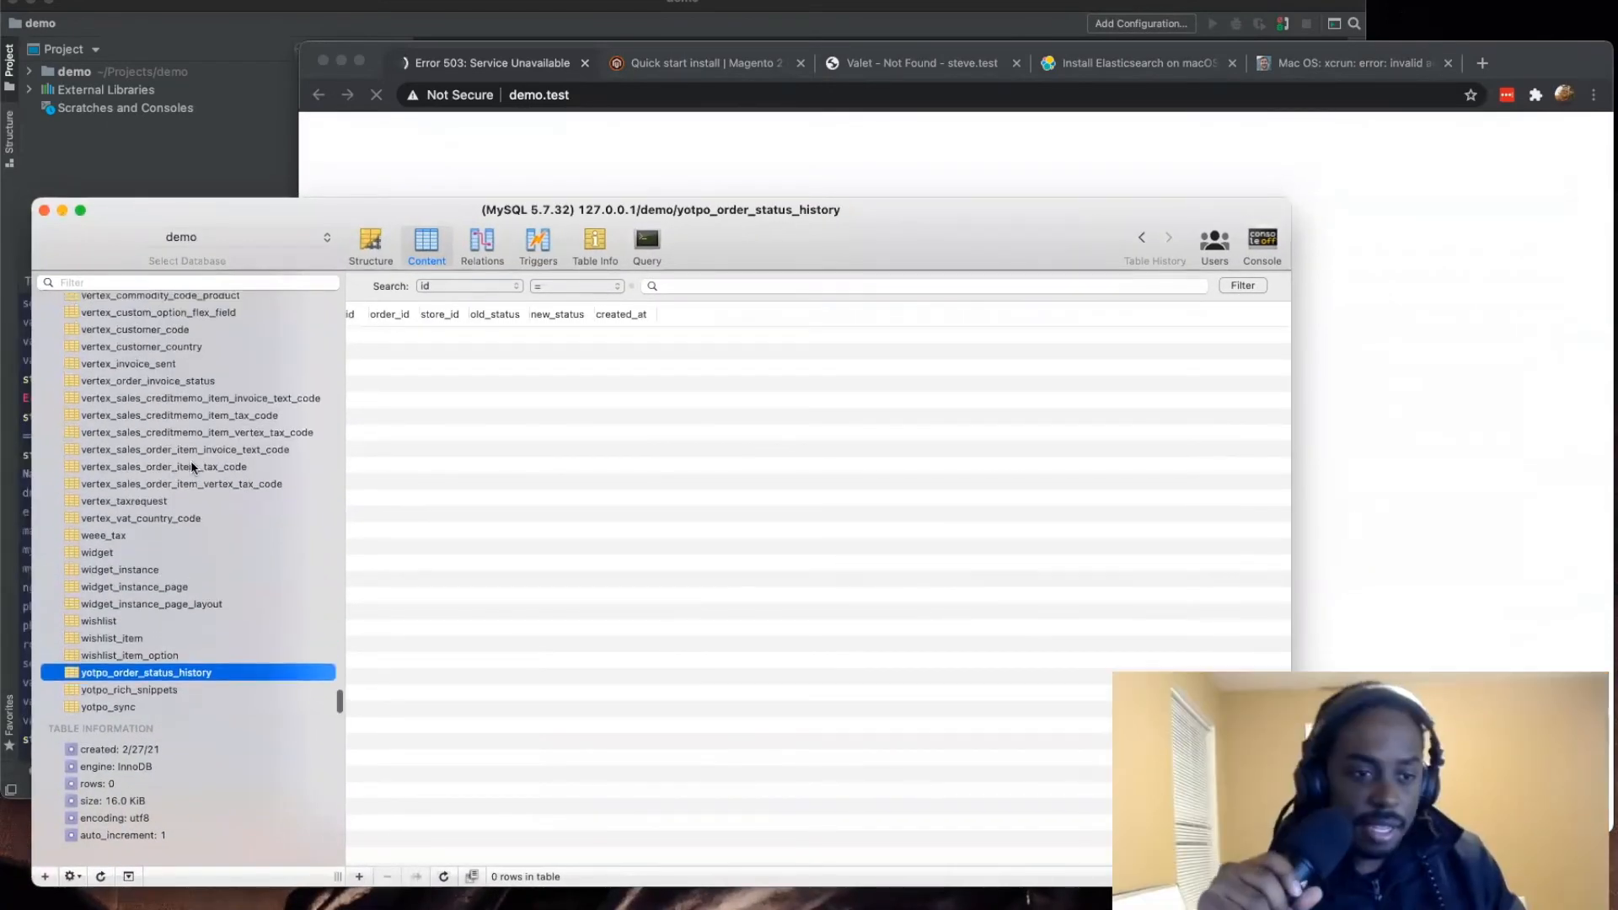
scroll(192, 461, "up", 10)
scroll(191, 462, "up", 15)
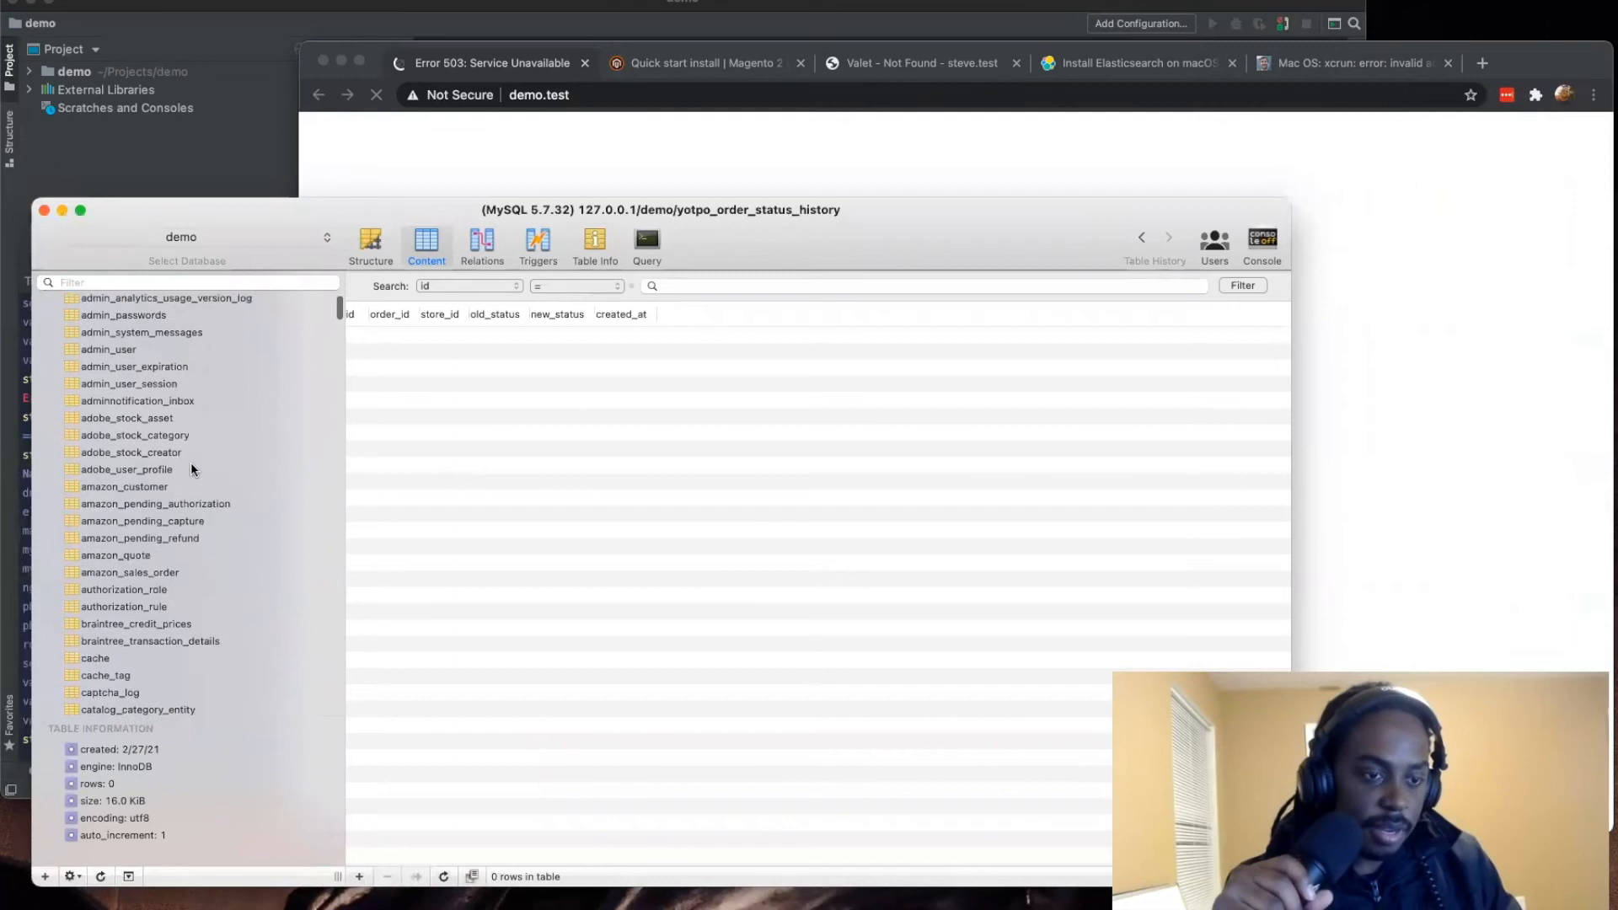
scroll(190, 462, "down", 20)
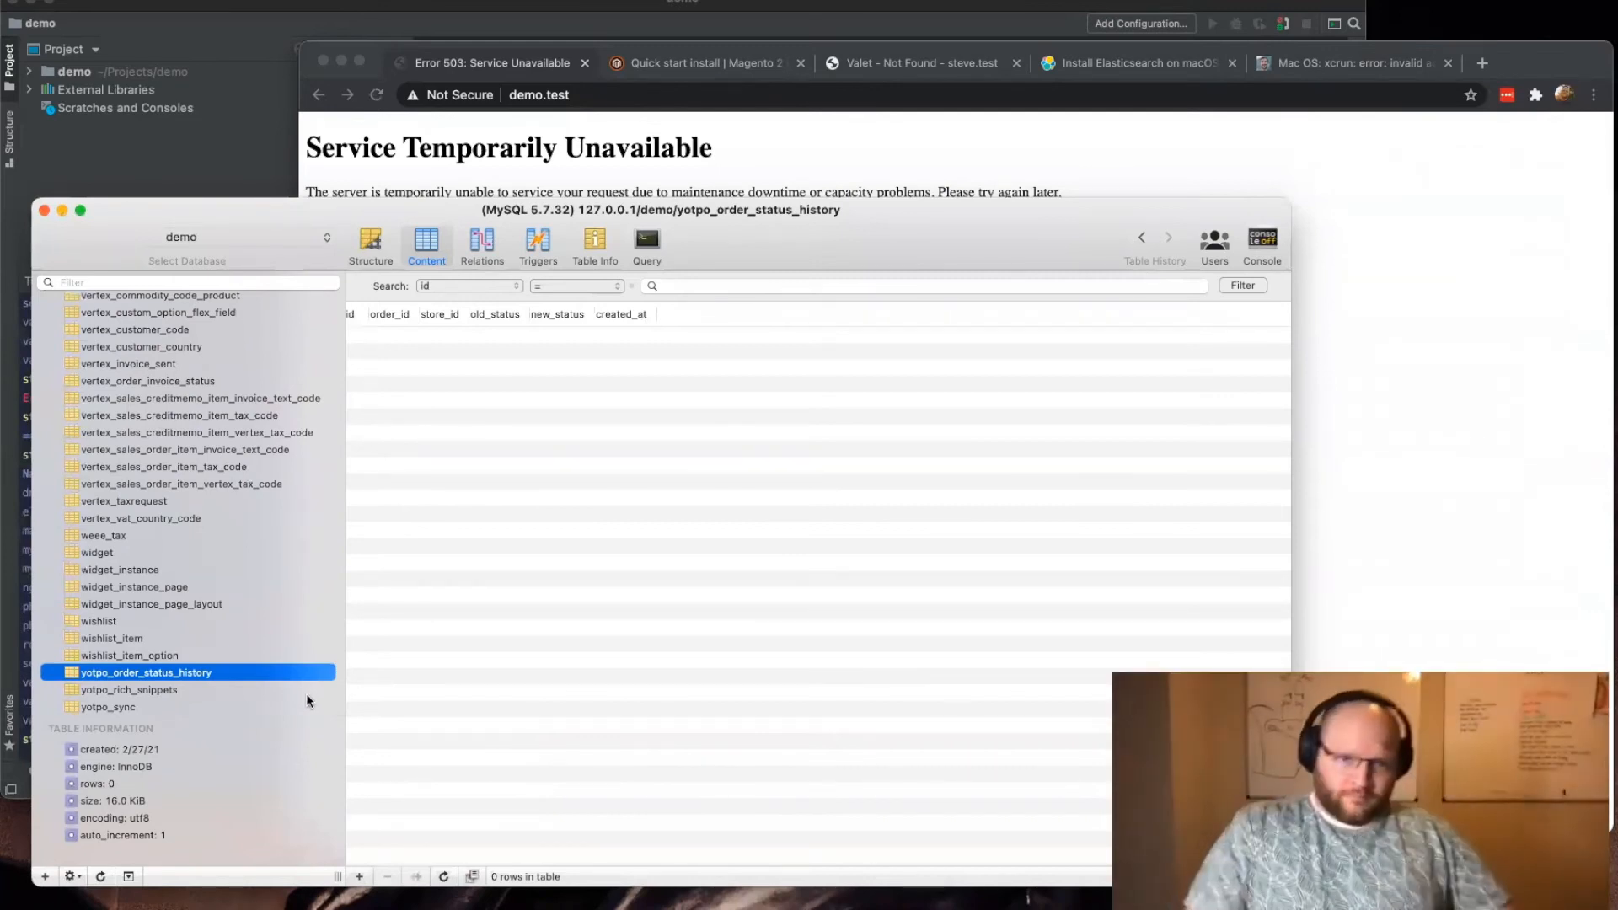
Step: Spot-check the contents of demo tables from the end of the list to its start, including vertex_customer_code, customer_group and admin_user_session
left_click(245, 552)
left_click(249, 466)
scroll(250, 470, "up", 4)
left_click(249, 473)
scroll(249, 473, "up", 5)
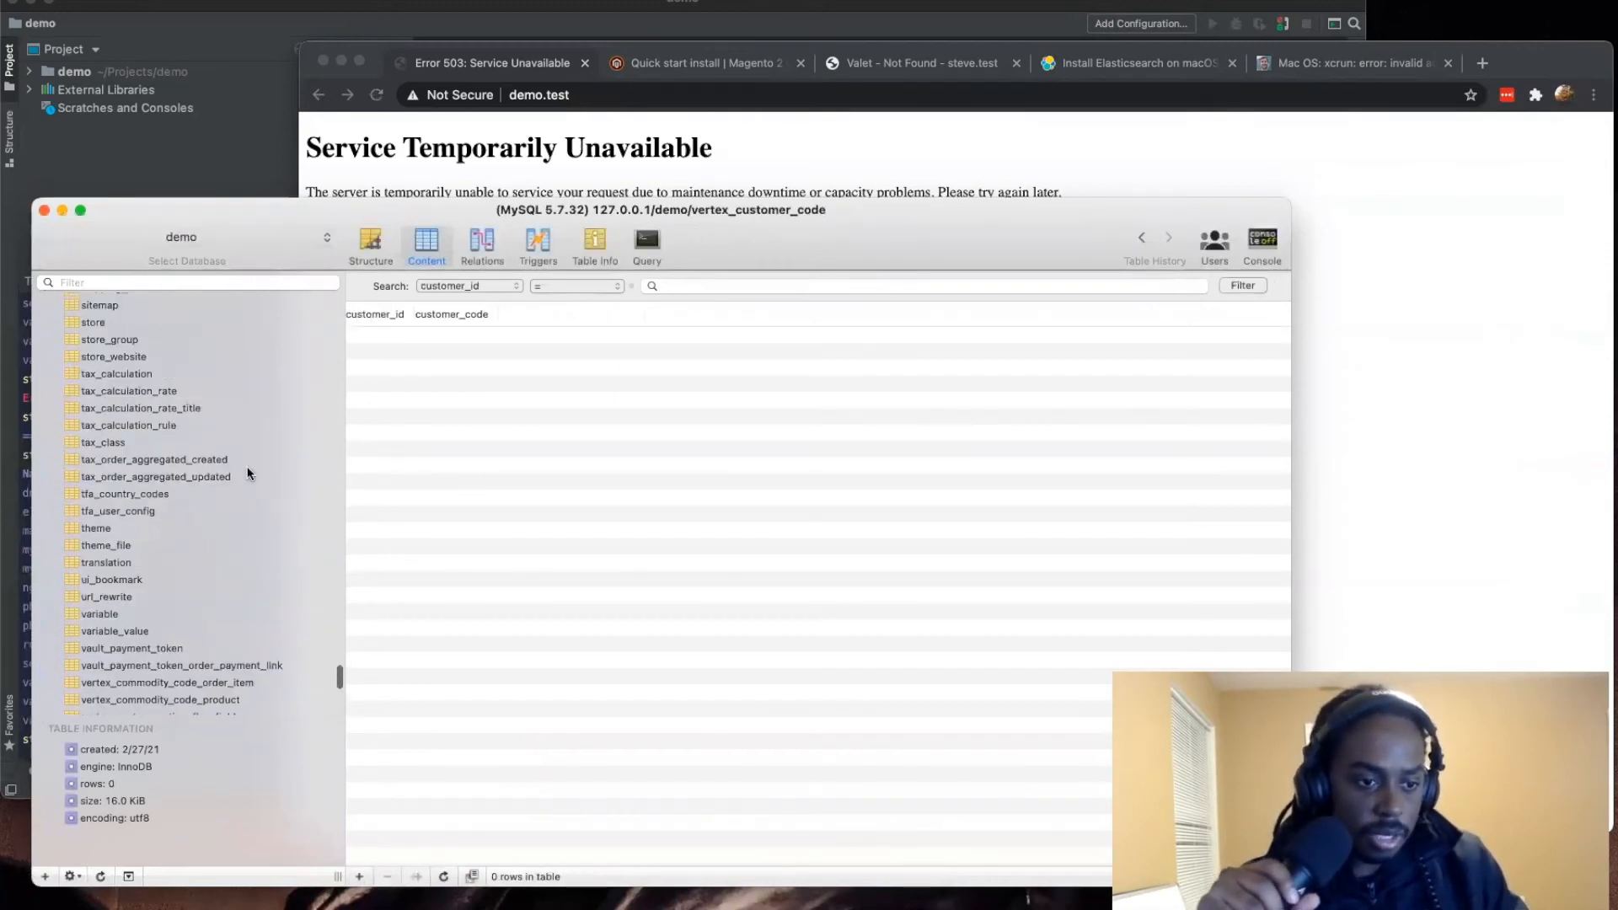
left_click(249, 473)
scroll(249, 472, "up", 5)
left_click(250, 472)
scroll(250, 473, "up", 5)
left_click(249, 472)
scroll(249, 473, "up", 3)
scroll(248, 472, "up", 5)
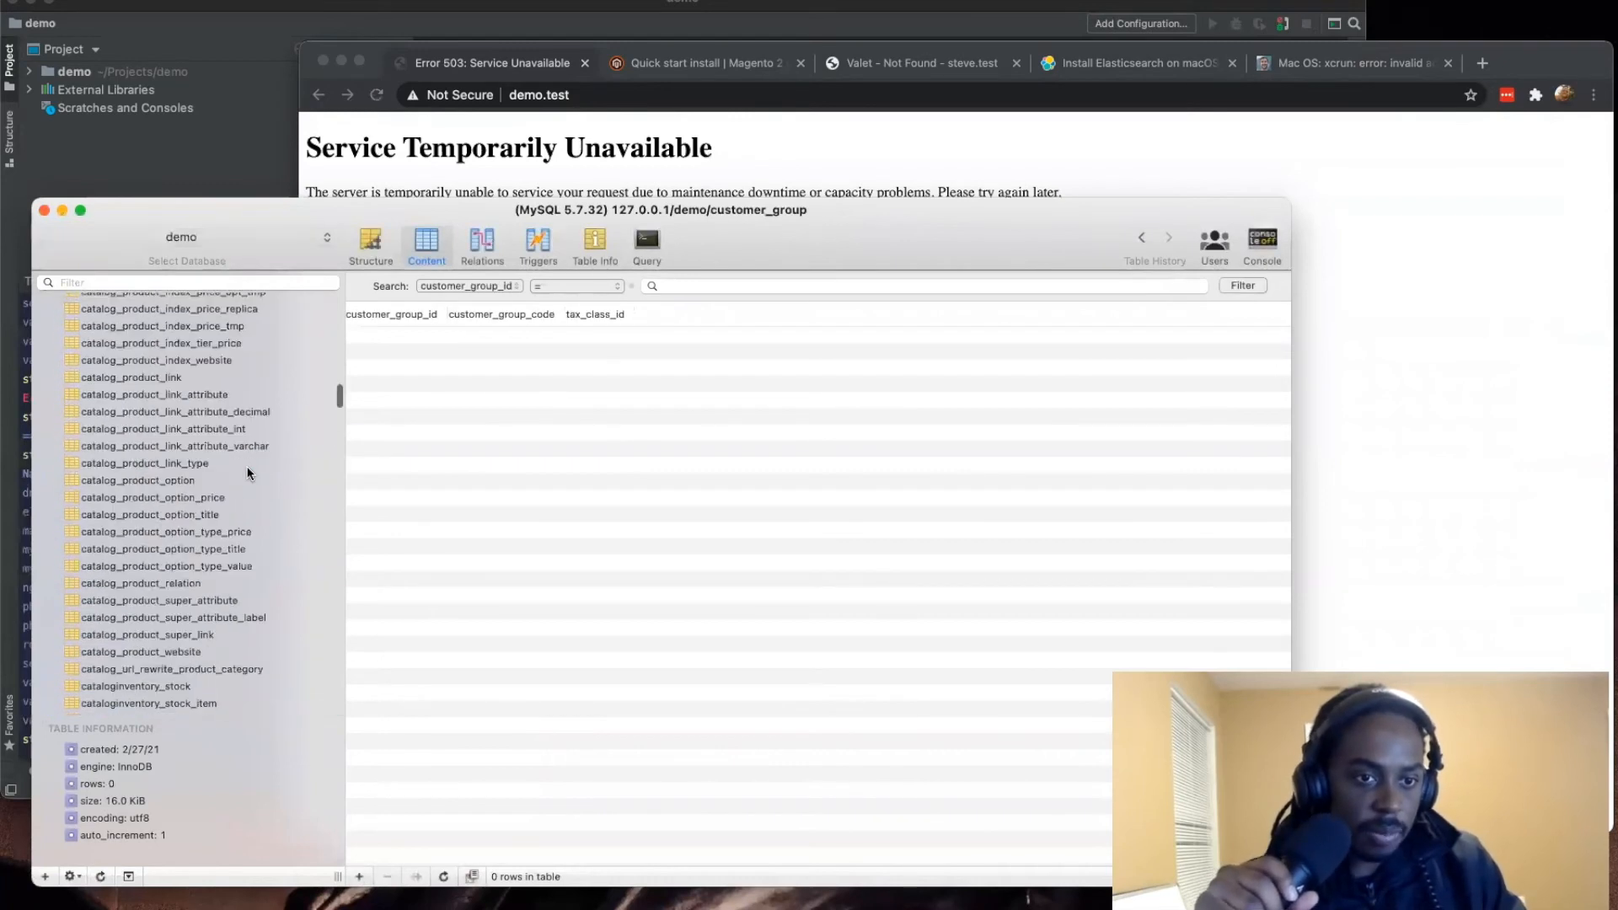
left_click(247, 467)
scroll(246, 469, "up", 5)
left_click(233, 418)
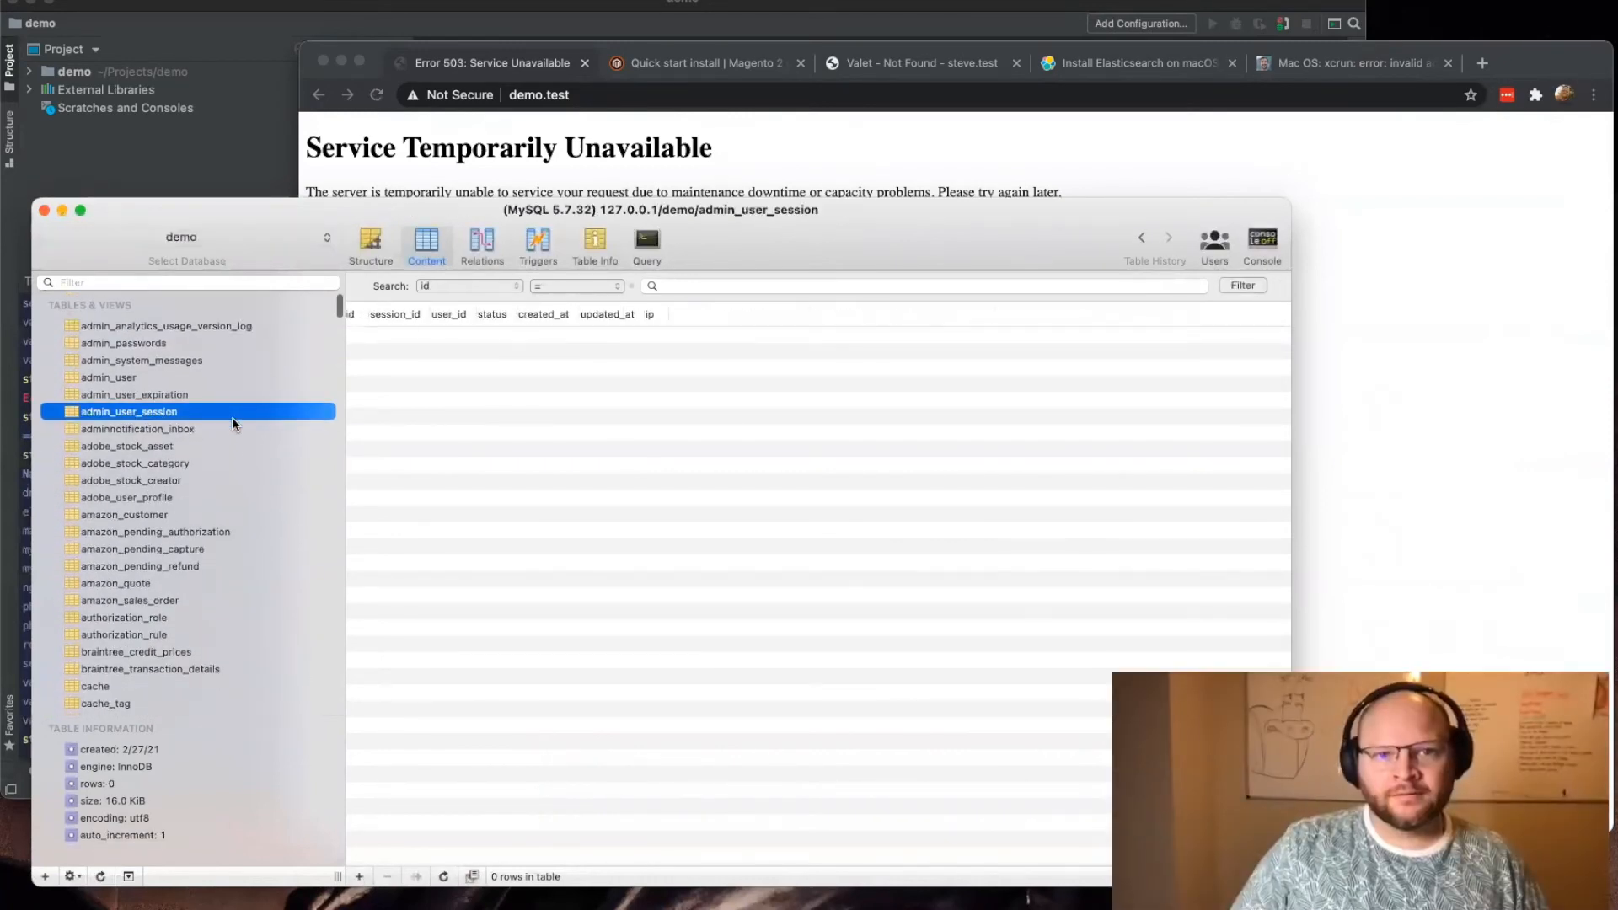
Step: Switch to the browser and read the error message on the demo.test page
left_click(442, 164)
left_click_drag(484, 179, 1009, 215)
left_click_drag(800, 188, 910, 192)
left_click(618, 164)
left_click_drag(384, 147, 797, 199)
left_click(797, 199)
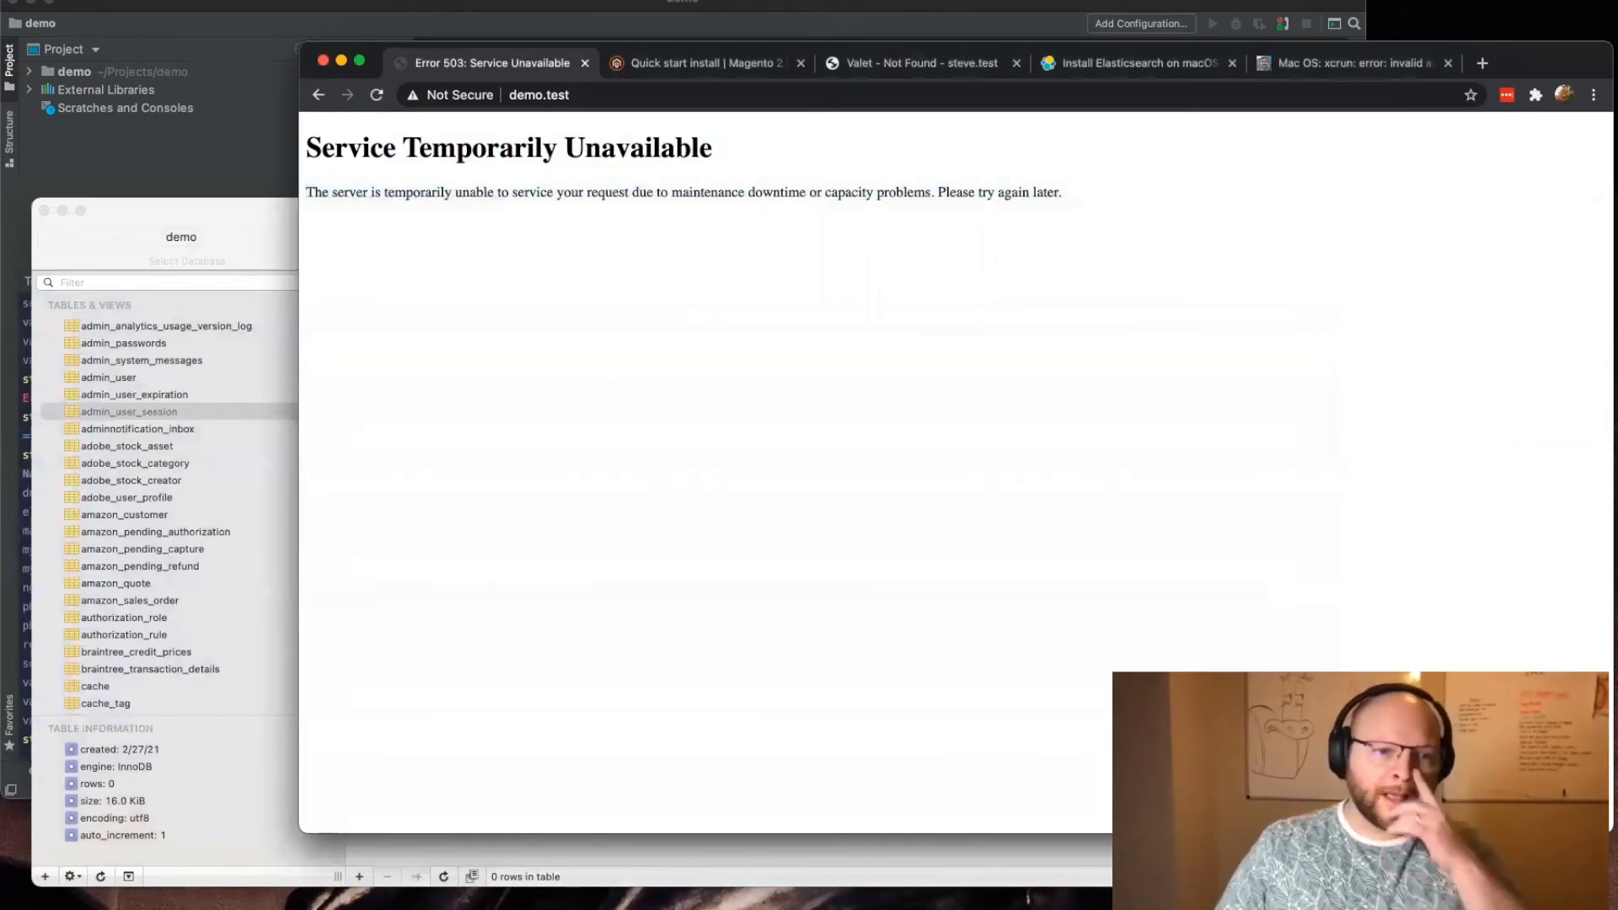
Step: Return to Sequel Pro and view the admin_analytics_usage_version_log table and the list of available databases
left_click(160, 549)
left_click(205, 326)
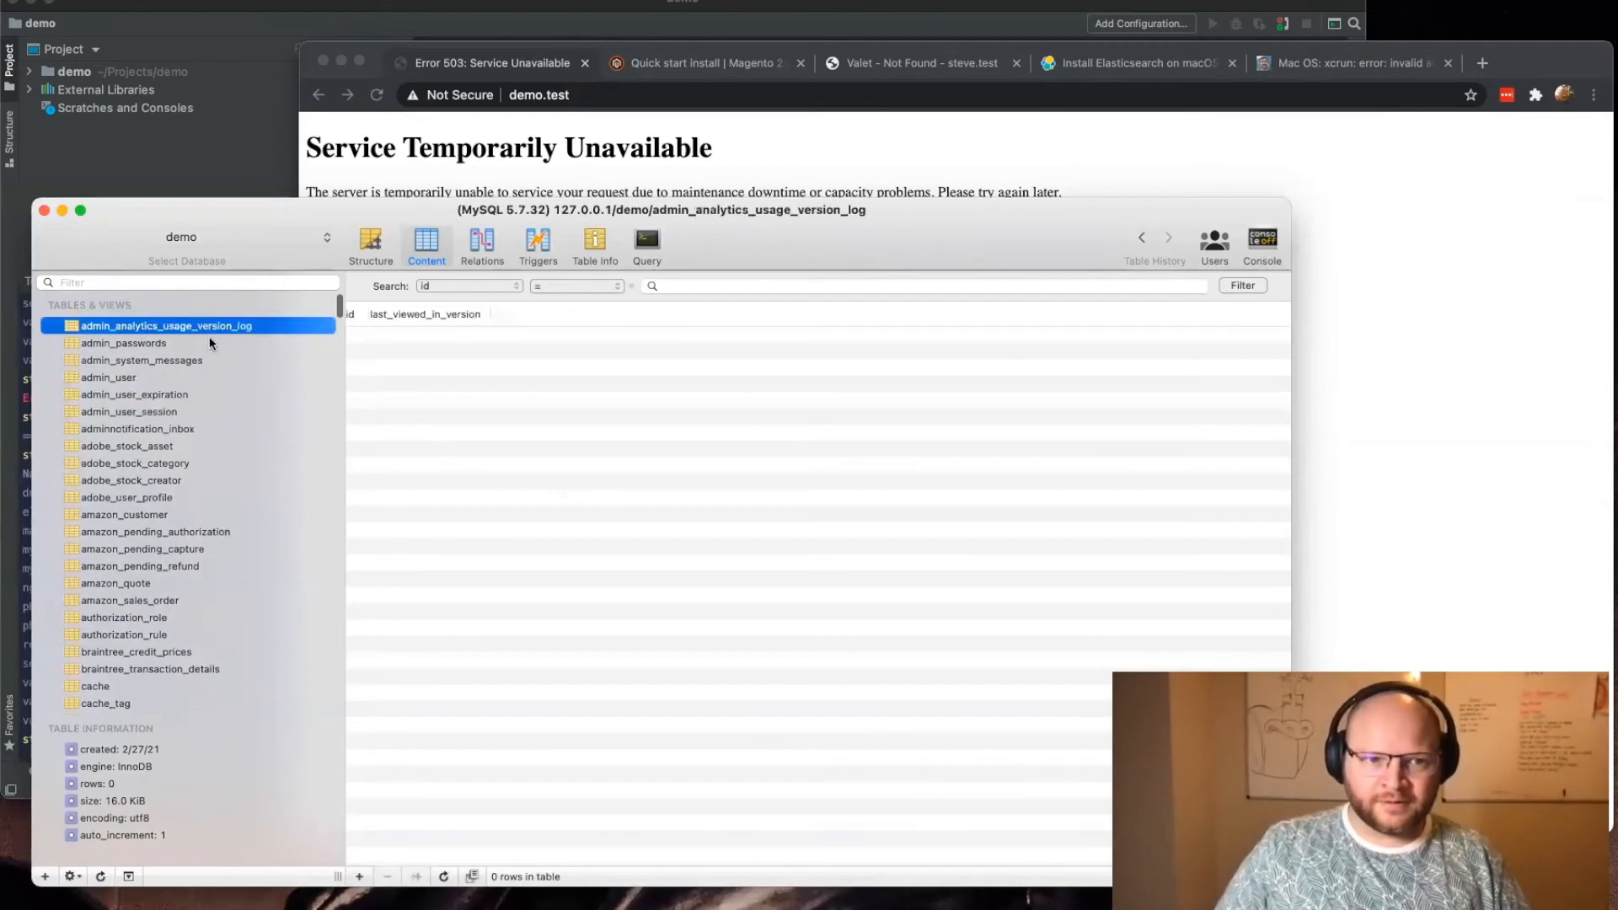
left_click(236, 243)
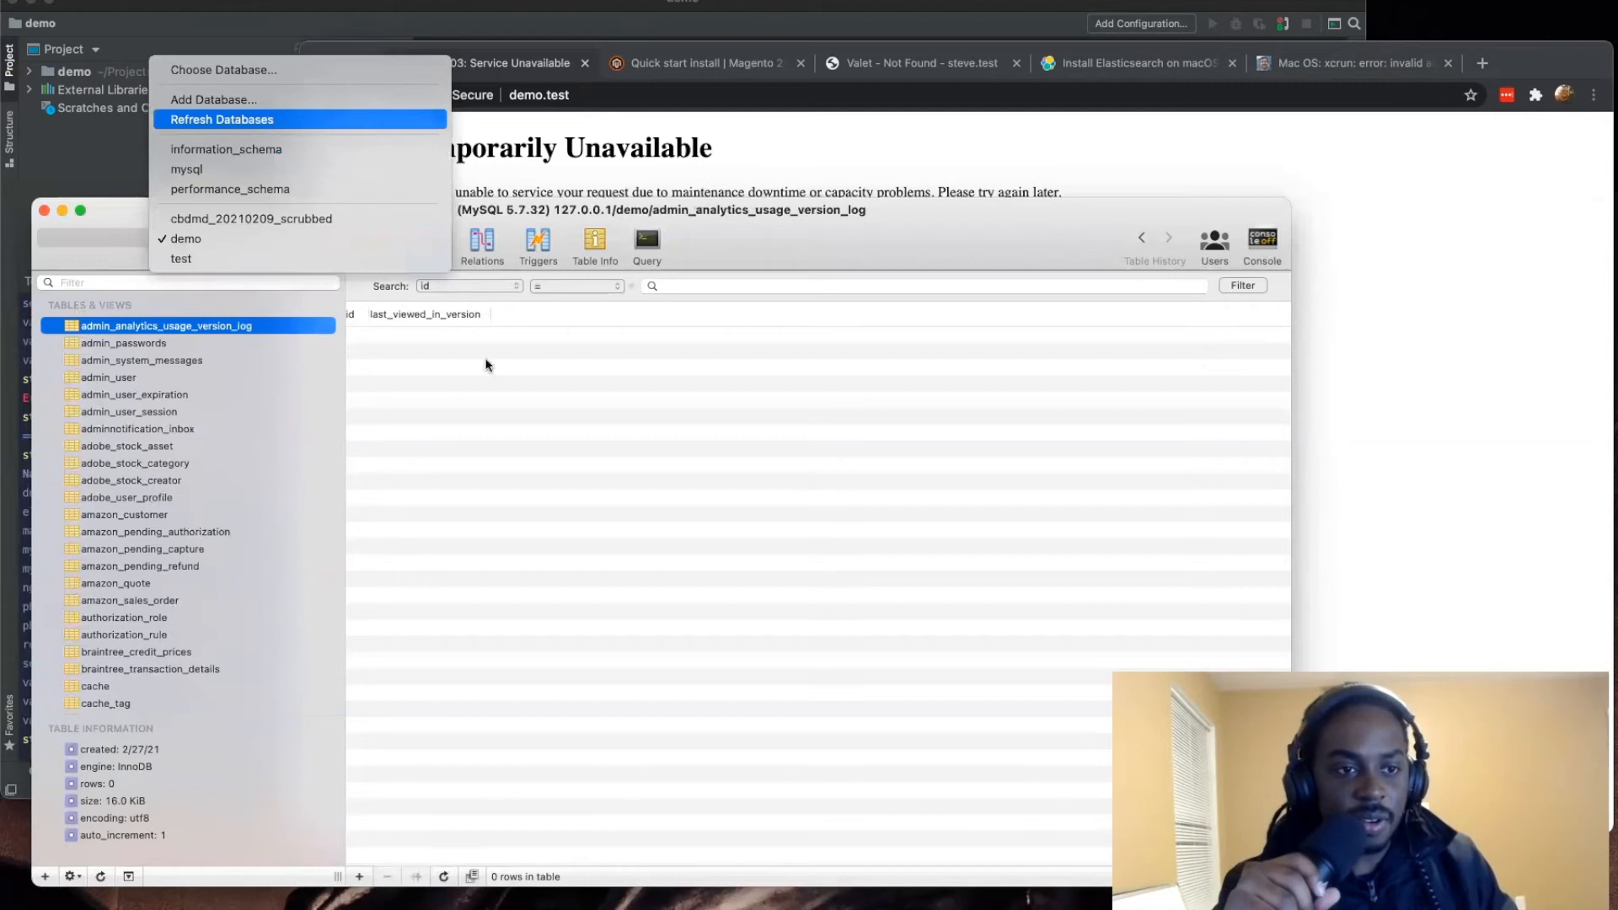
left_click(361, 436)
left_click(186, 237)
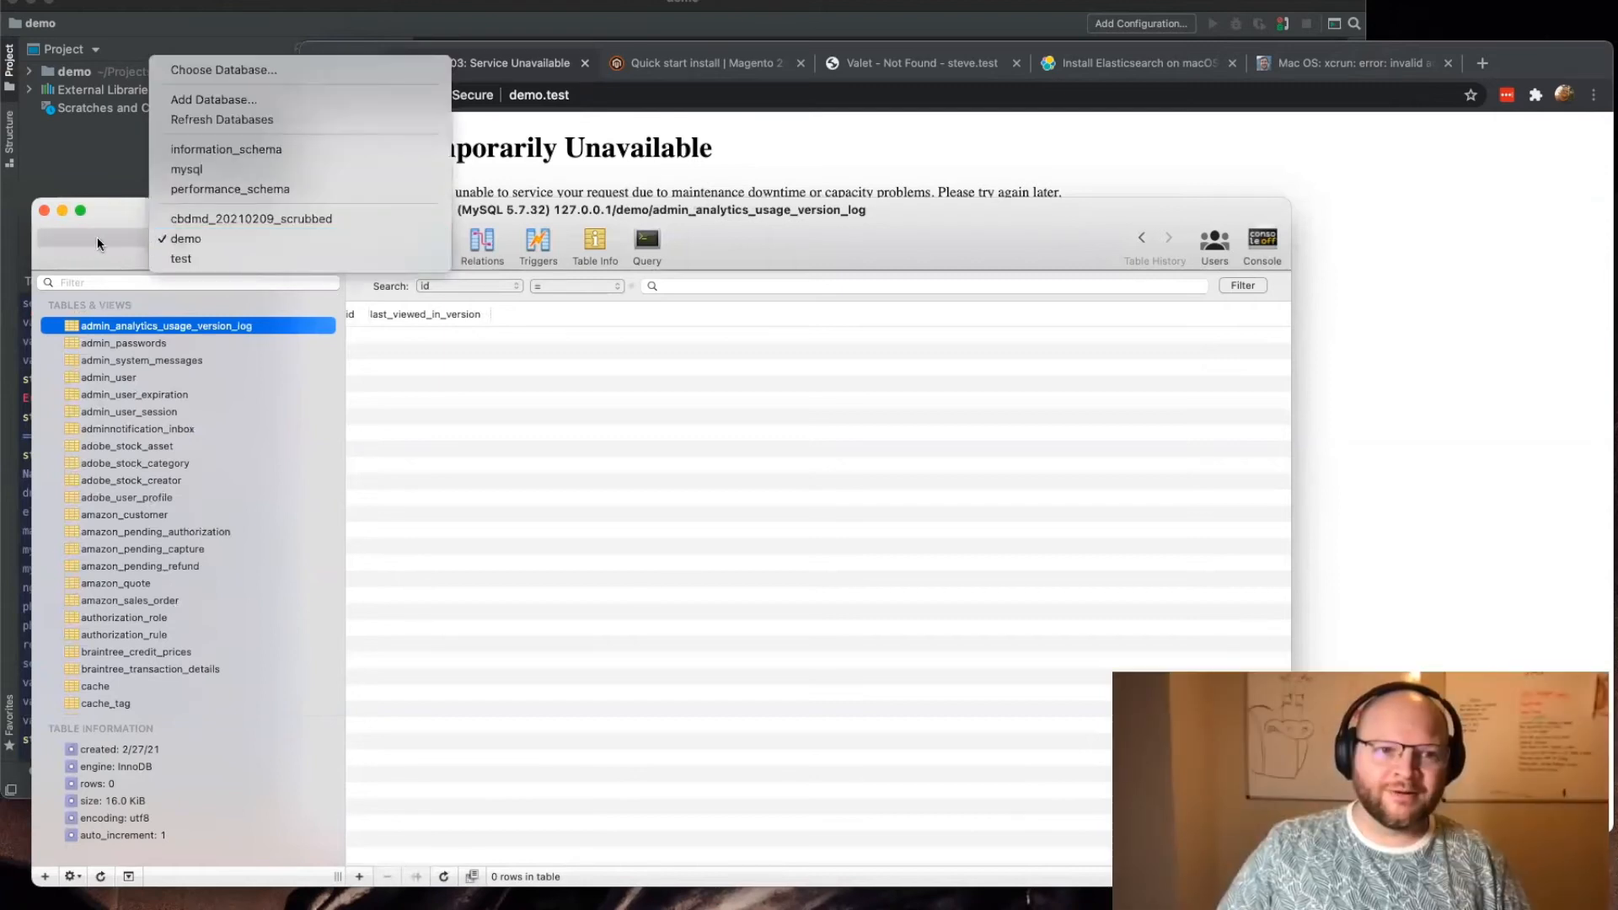
Step: Move the Sequel Pro window higher on the screen and add a new database named demo2
left_click_drag(906, 210, 965, 91)
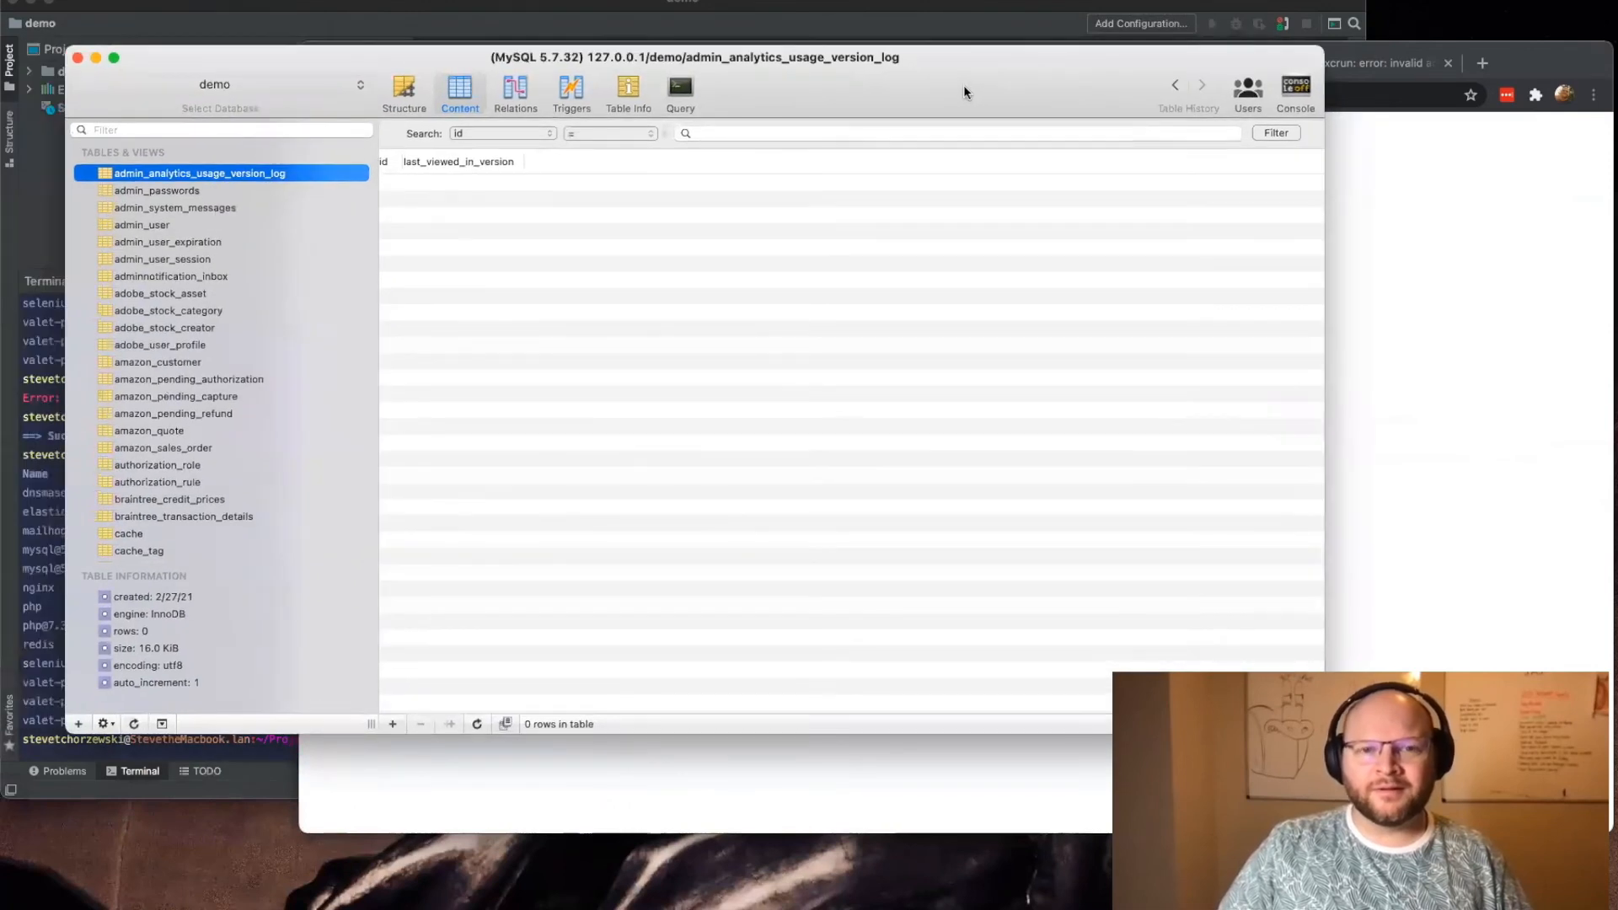
left_click(284, 87)
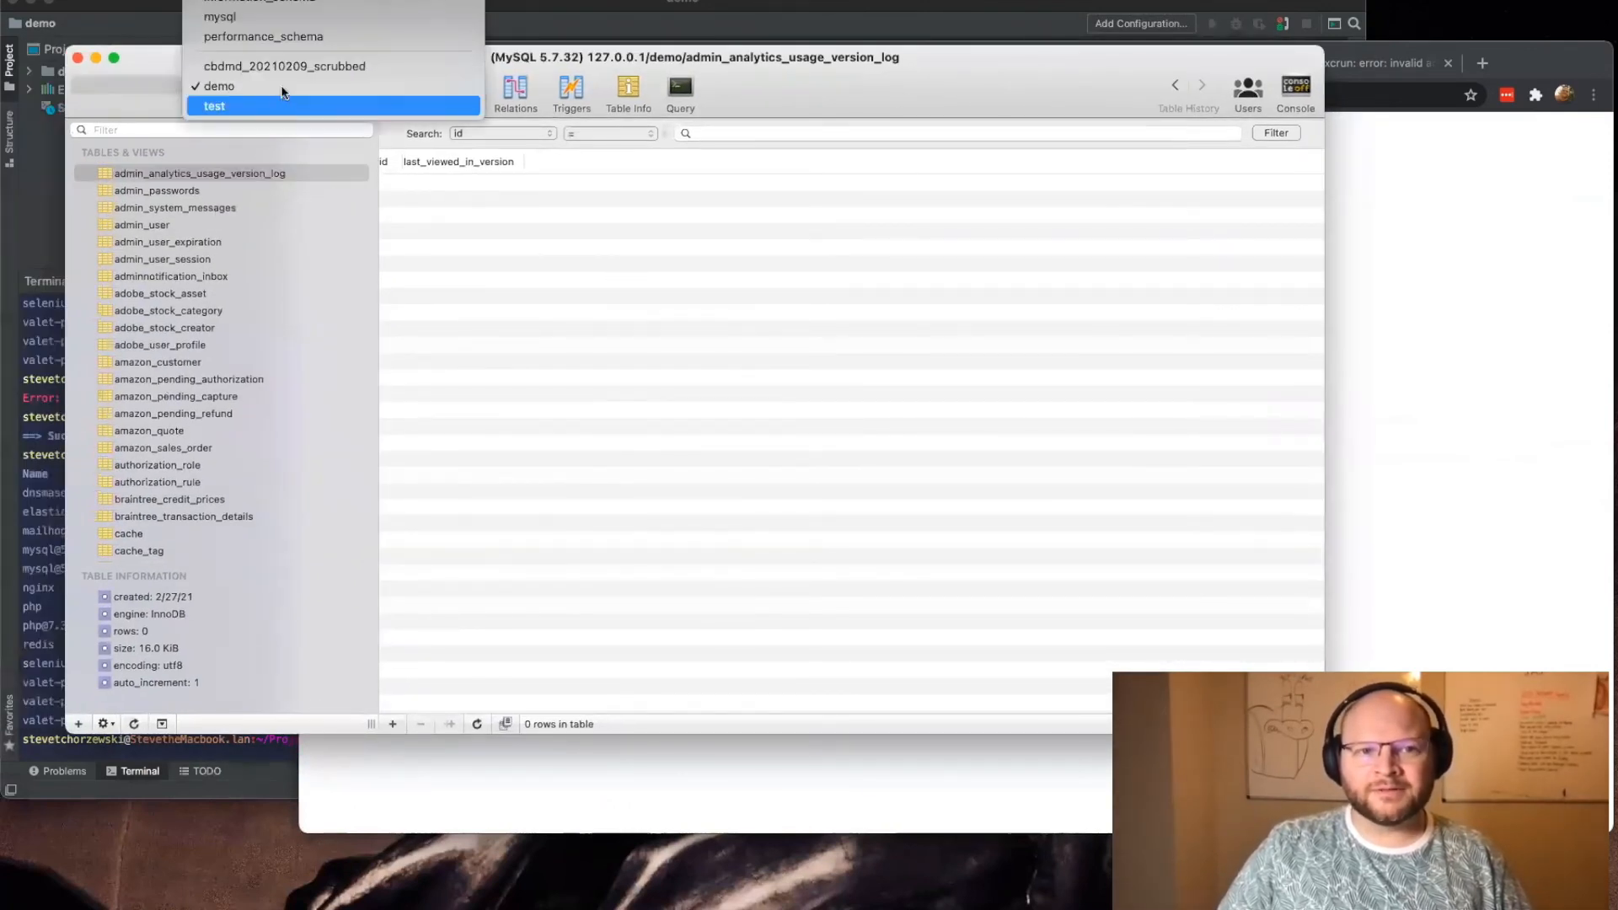
mouse_move(286, 4)
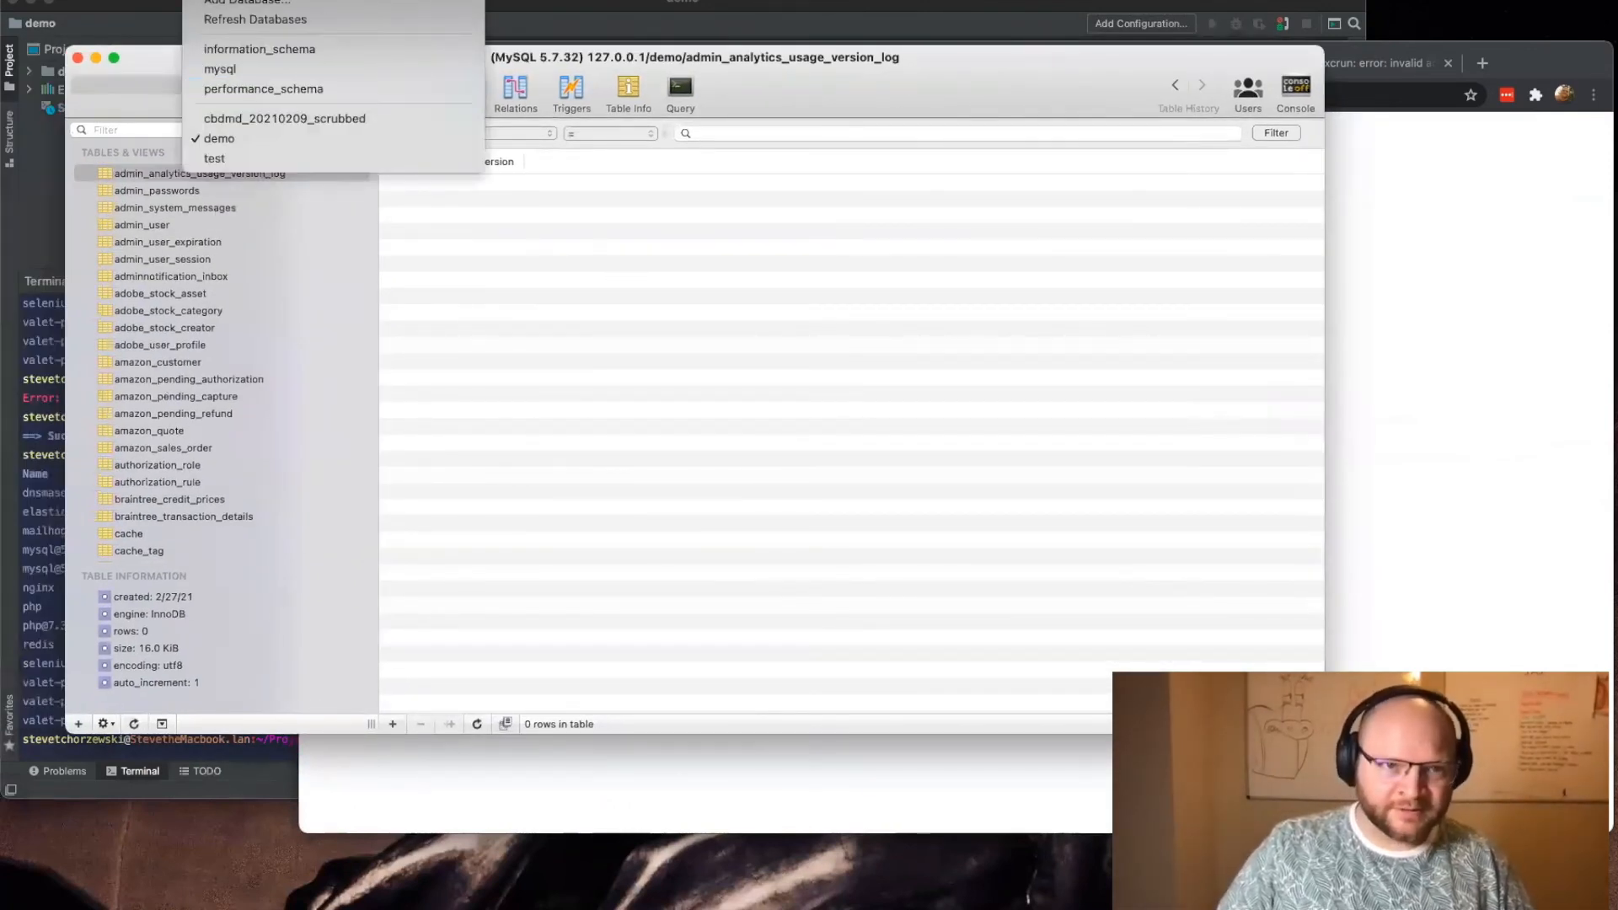
left_click(615, 294)
left_click(139, 2)
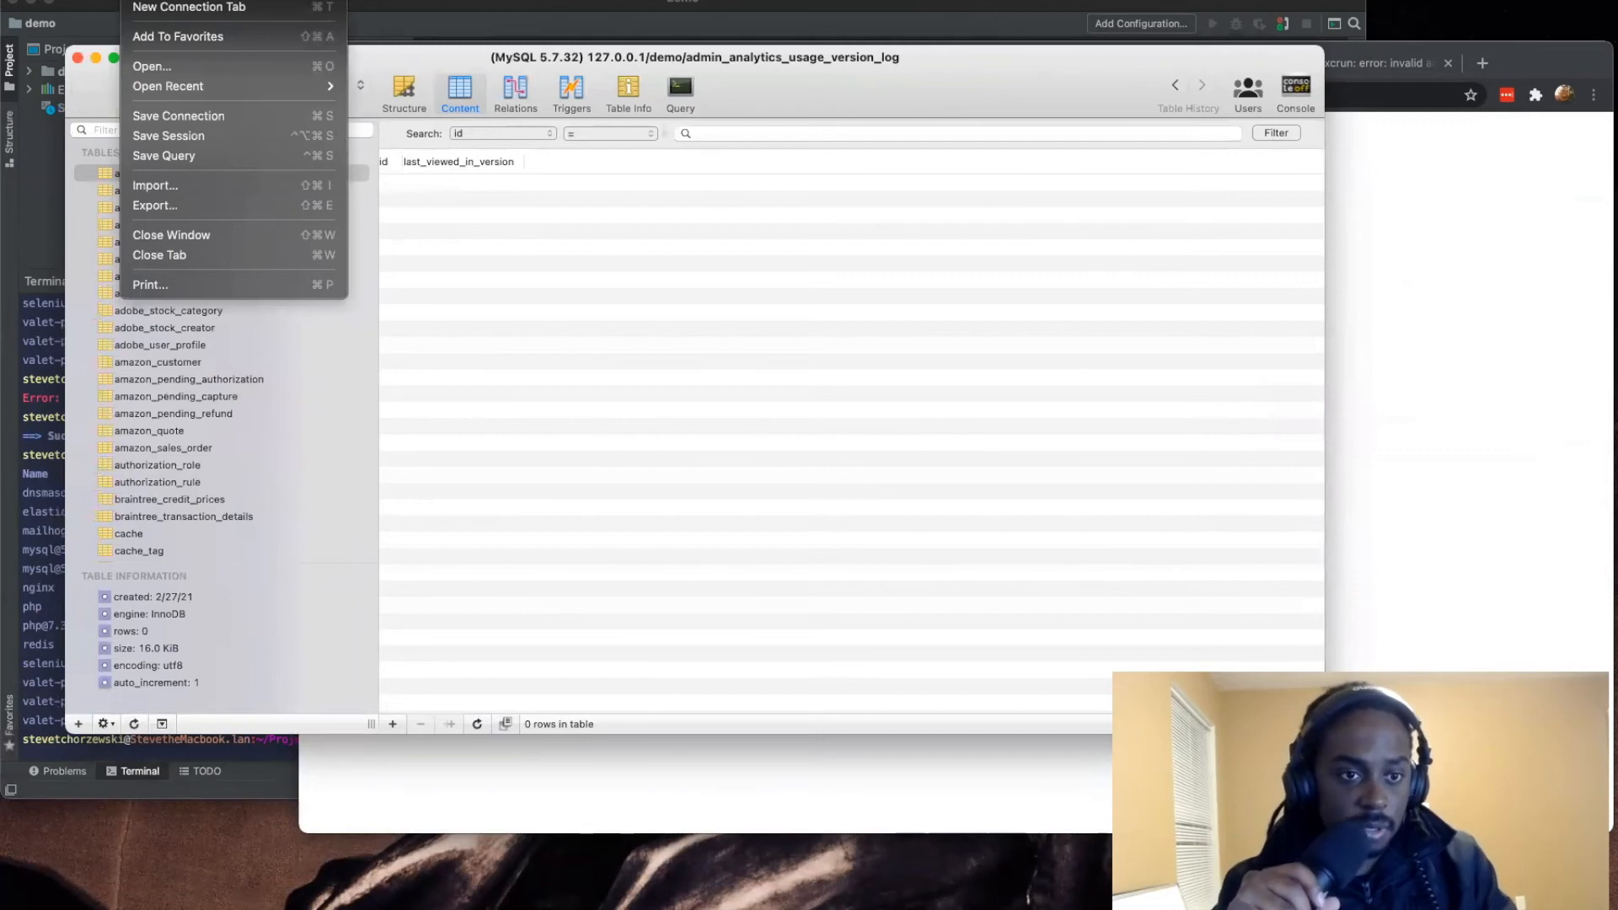
key("Escape")
left_click(267, 88)
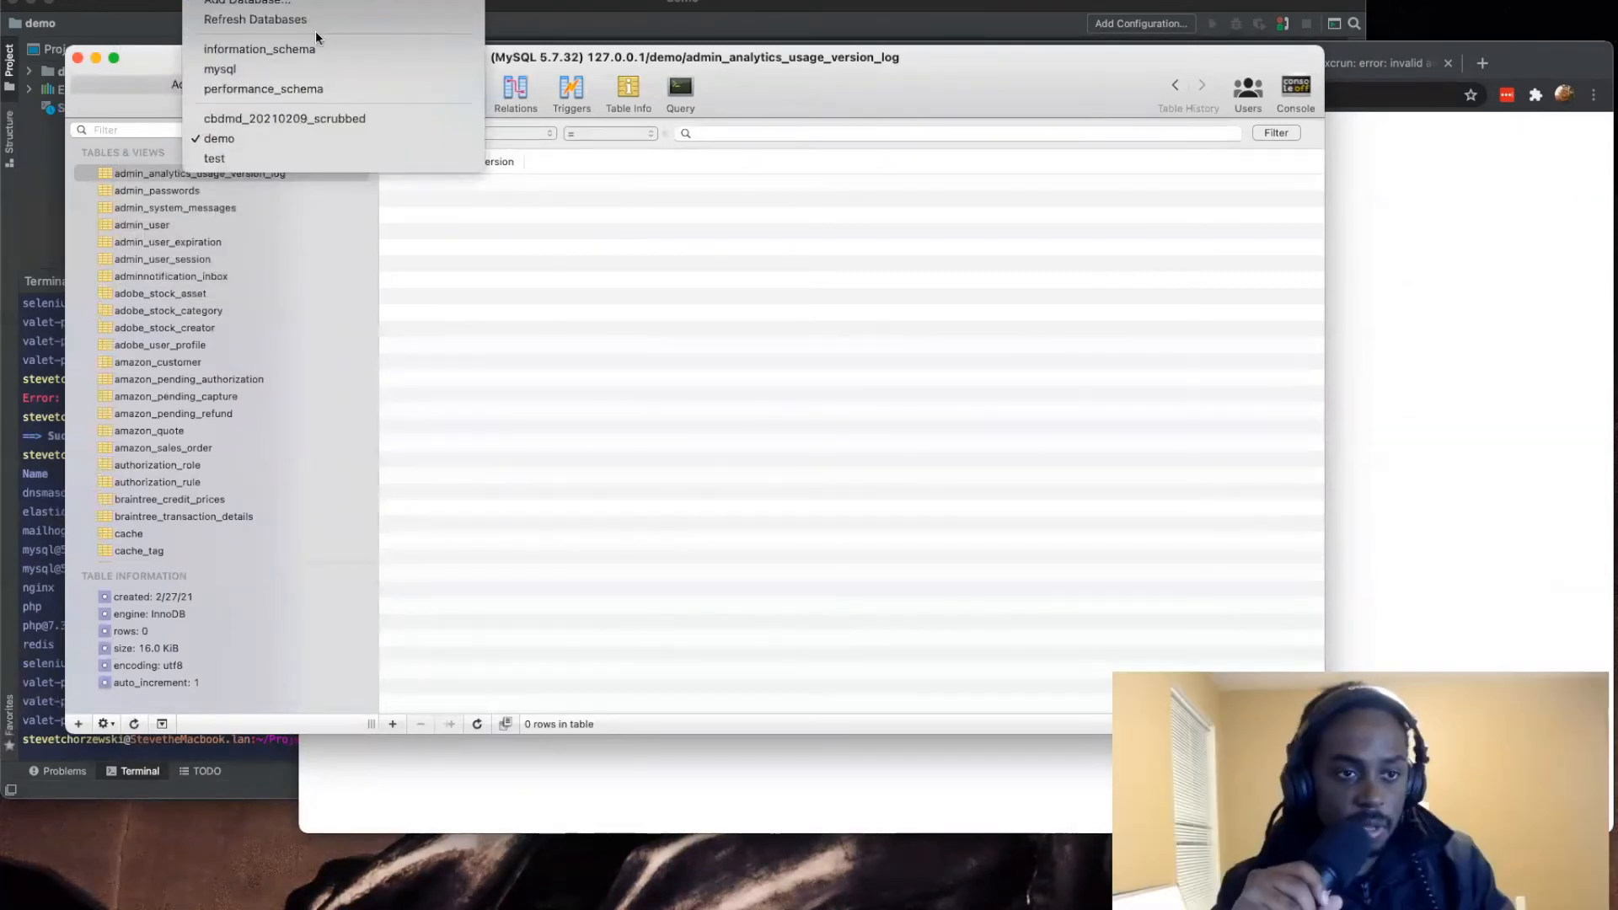
left_click(253, 1)
type("demo2")
key("Return")
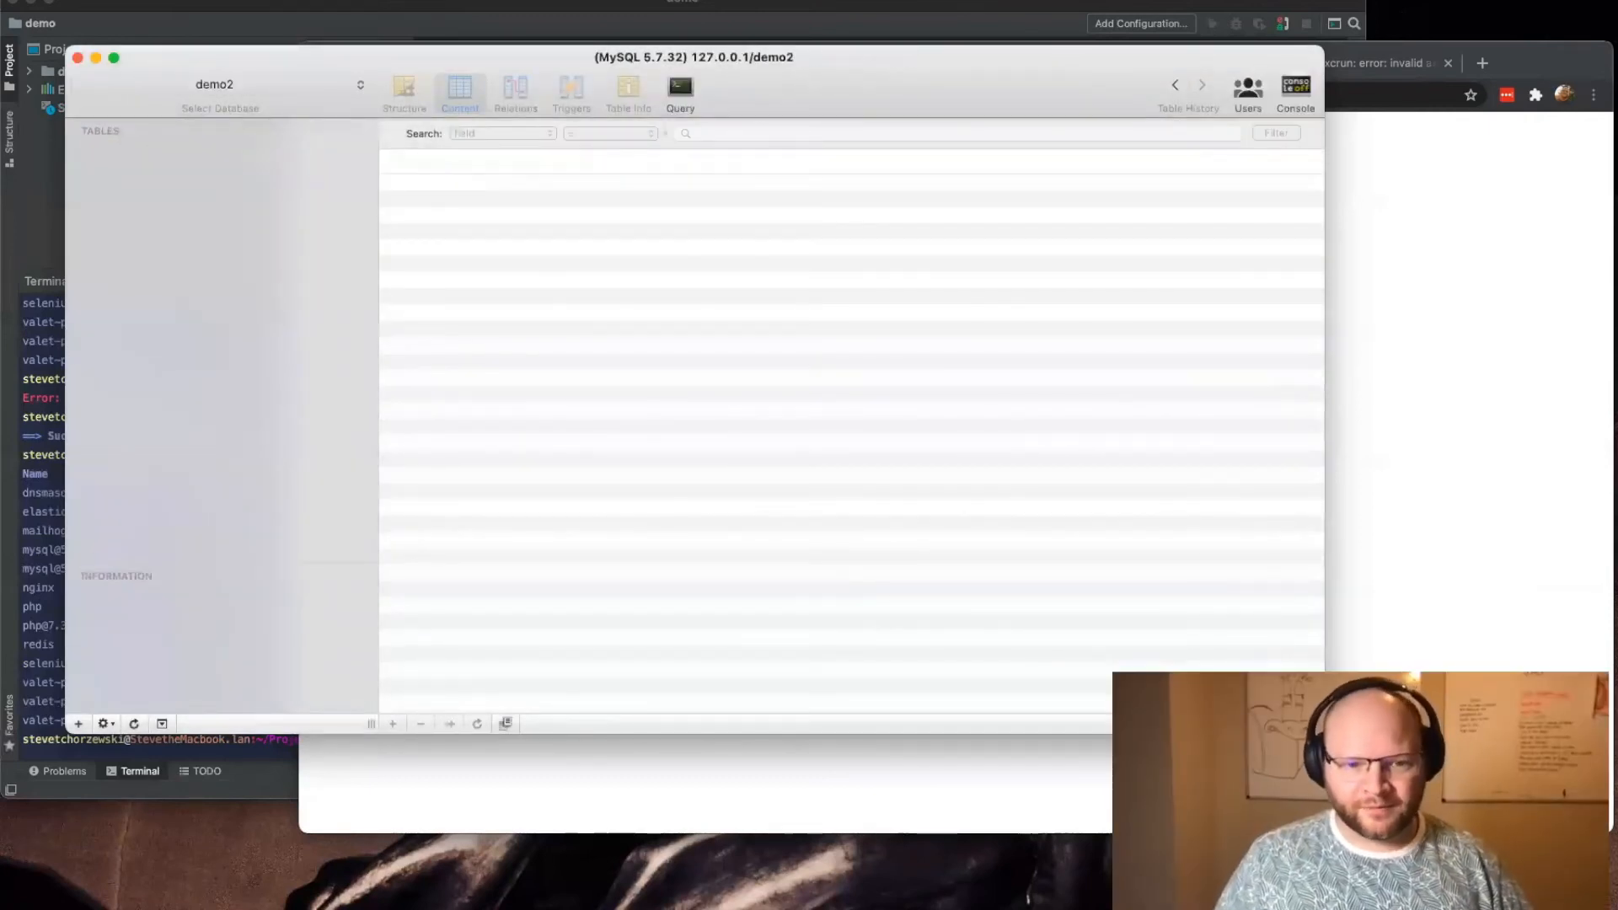
Step: Switch to the bin/magento setup:install file in Sublime Text and set its --db-name option to demo2
mouse_move(560, 904)
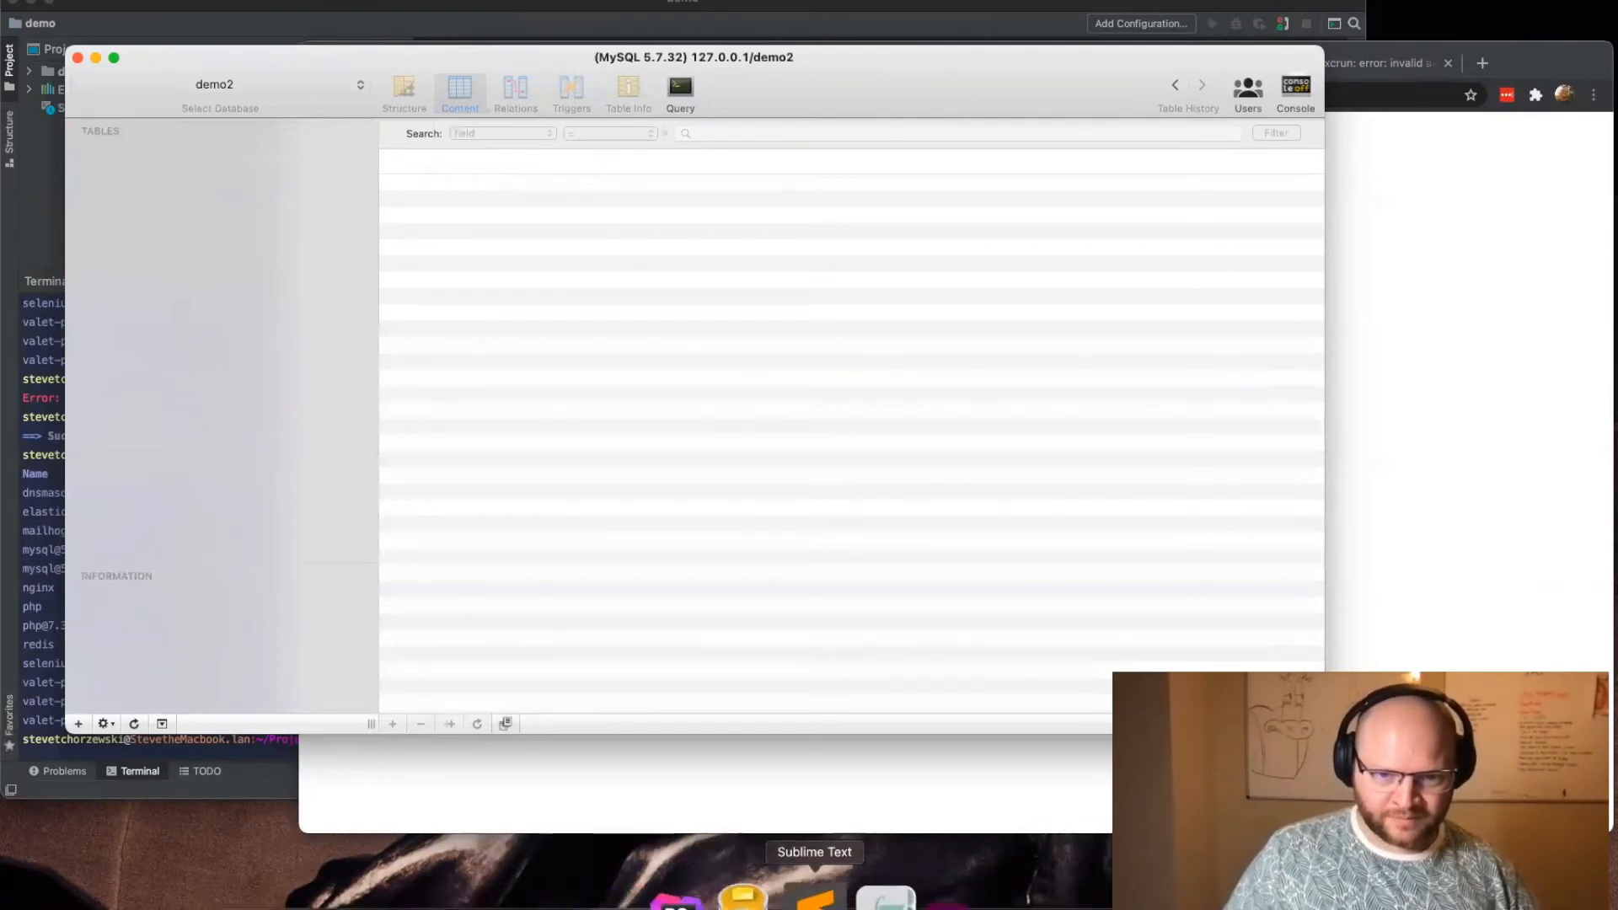
left_click(843, 897)
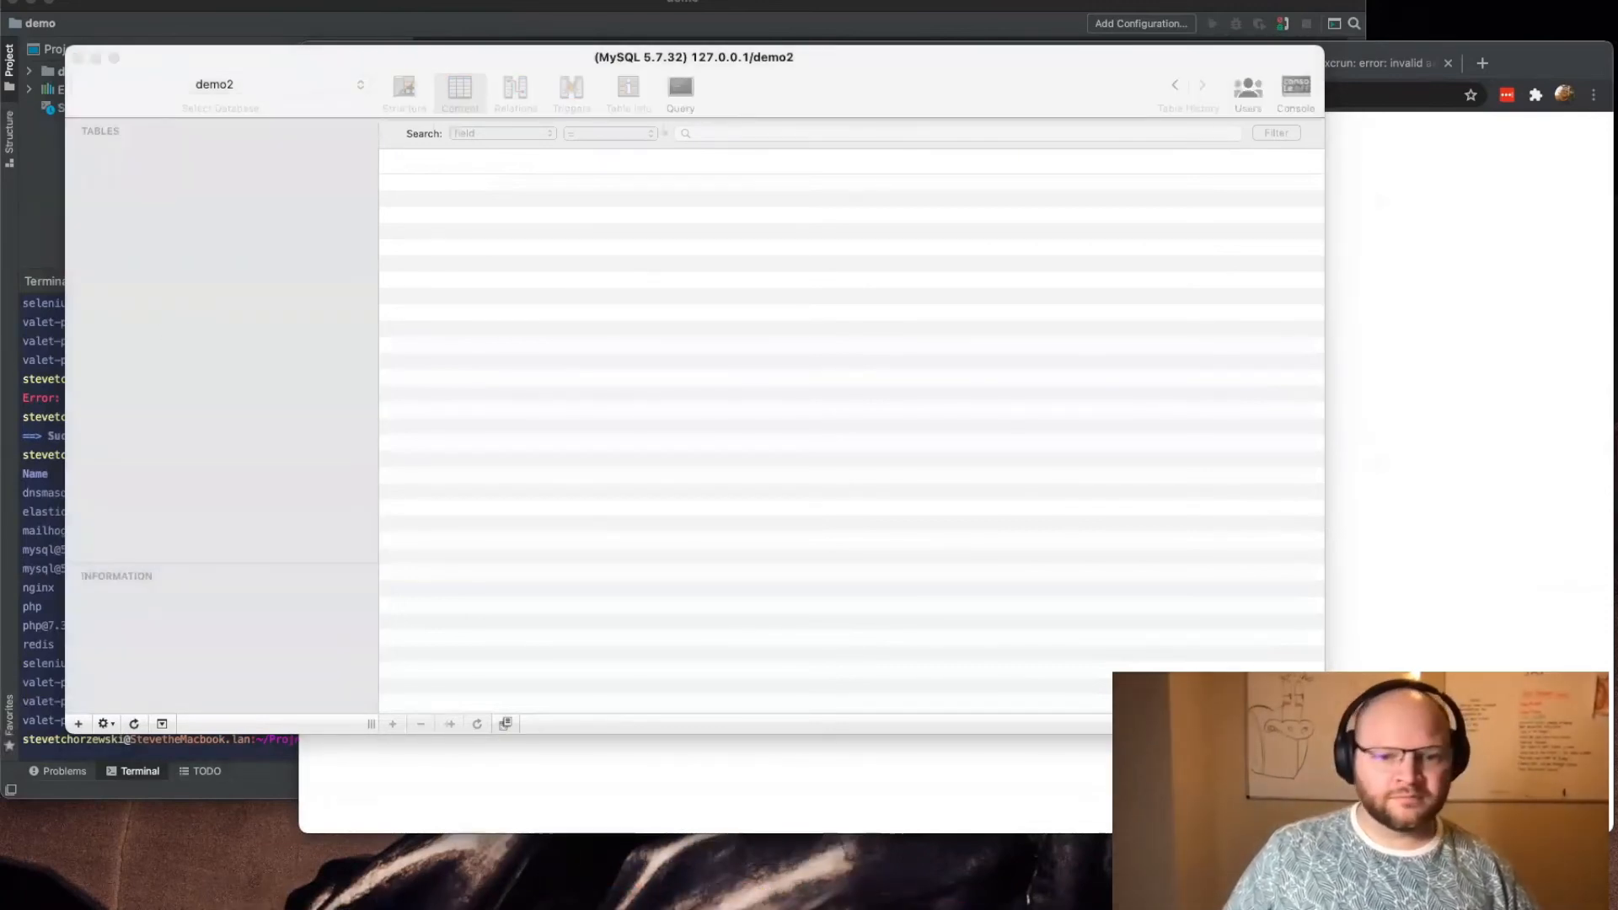
right_click(809, 895)
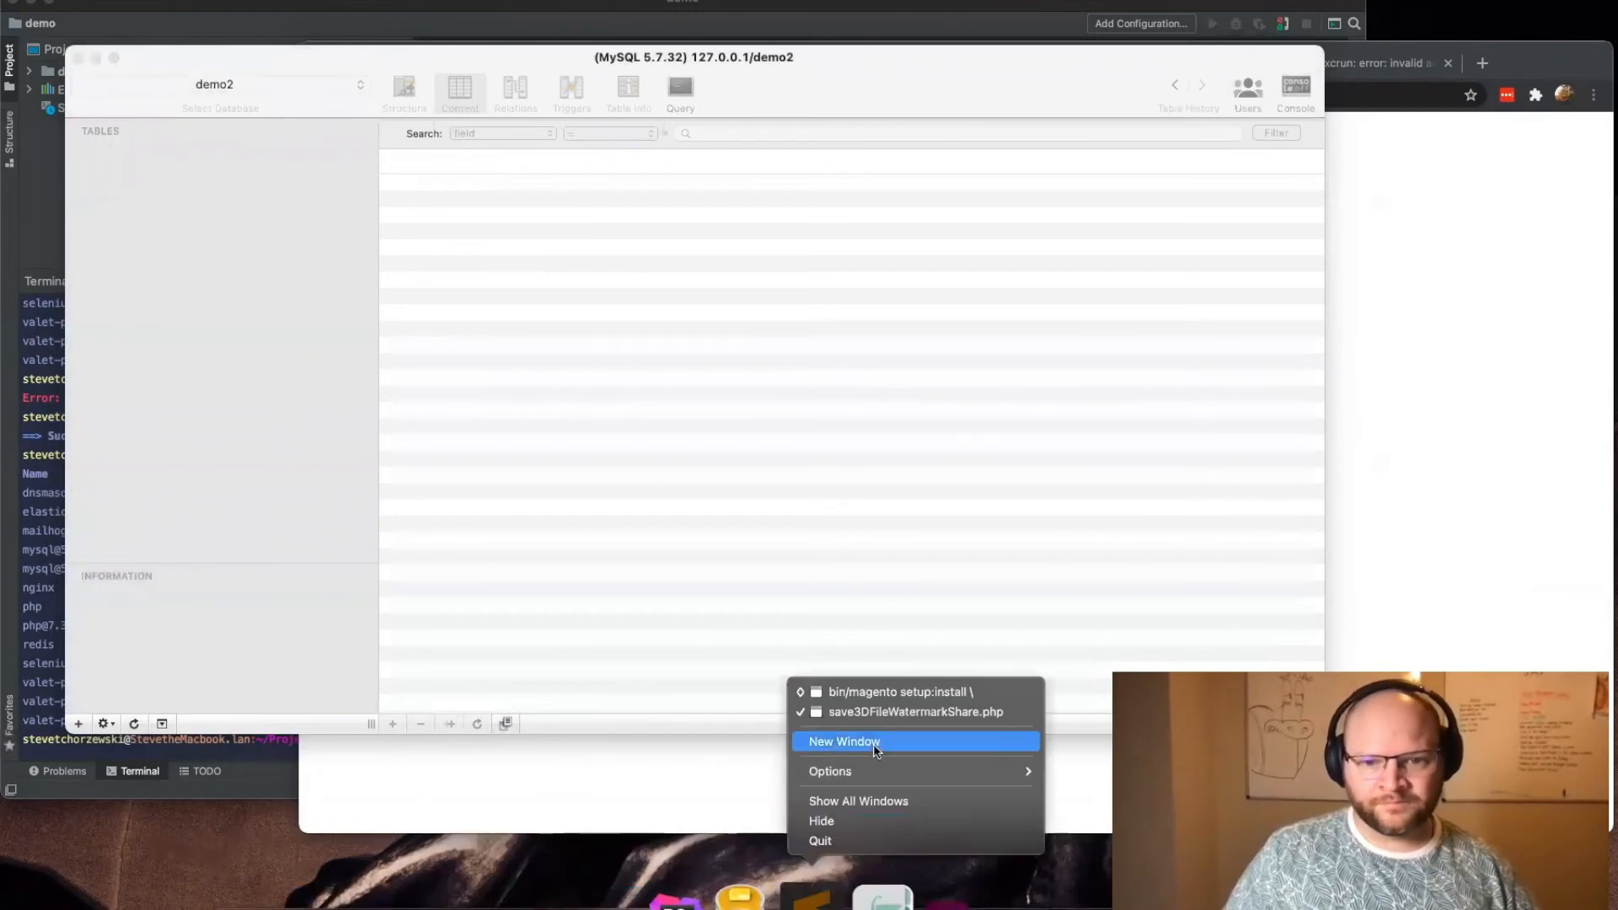
left_click(893, 692)
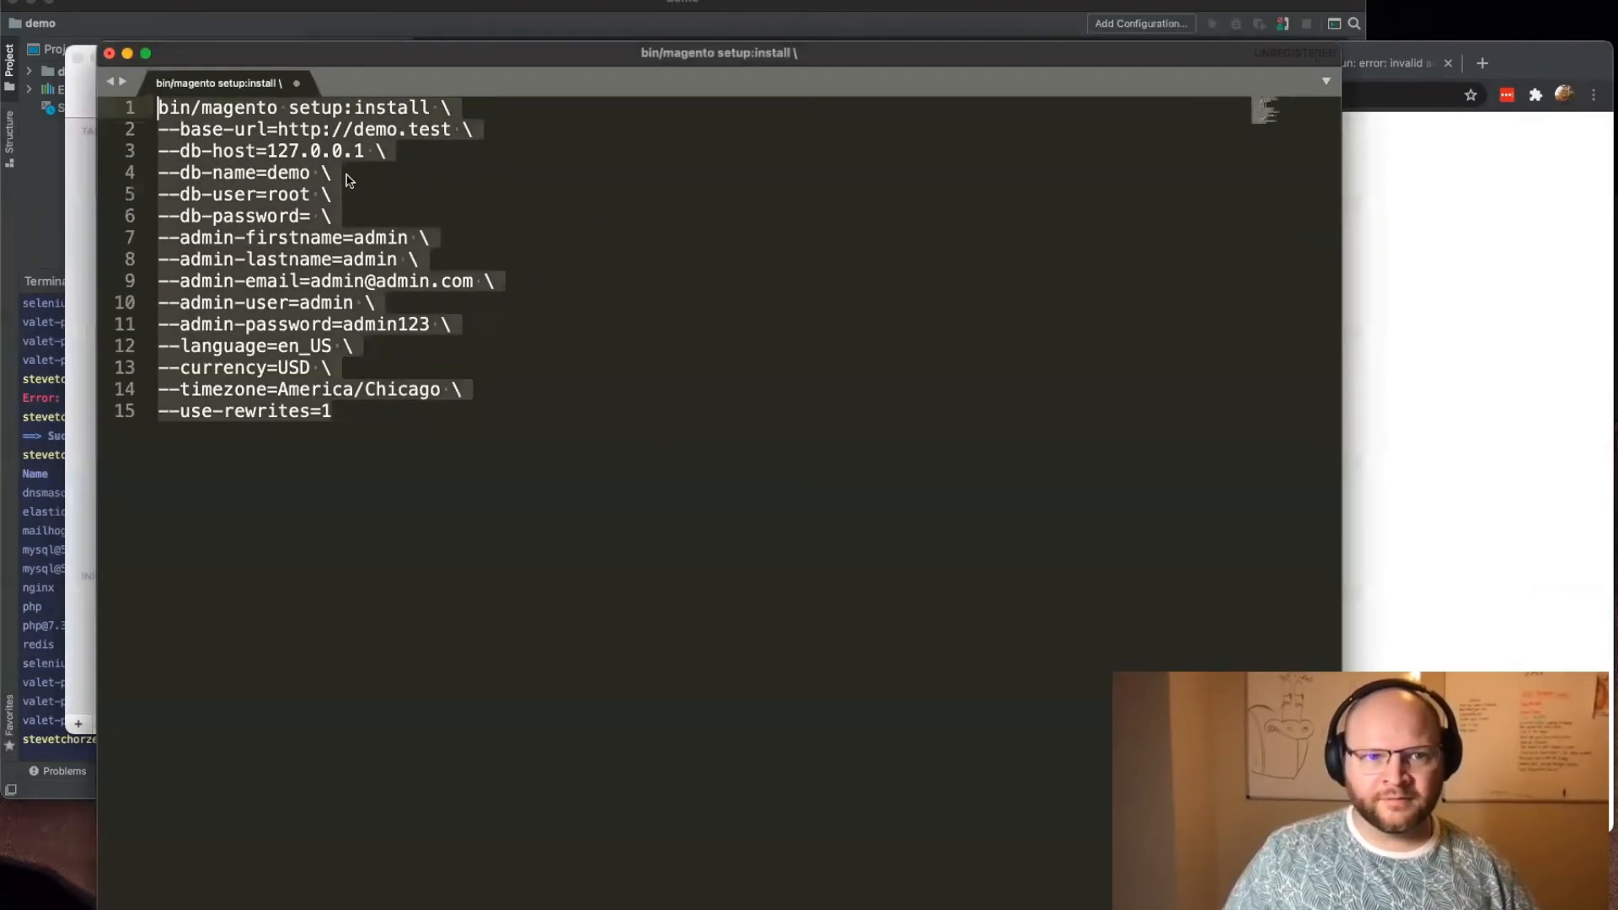
left_click(354, 179)
left_click(317, 175)
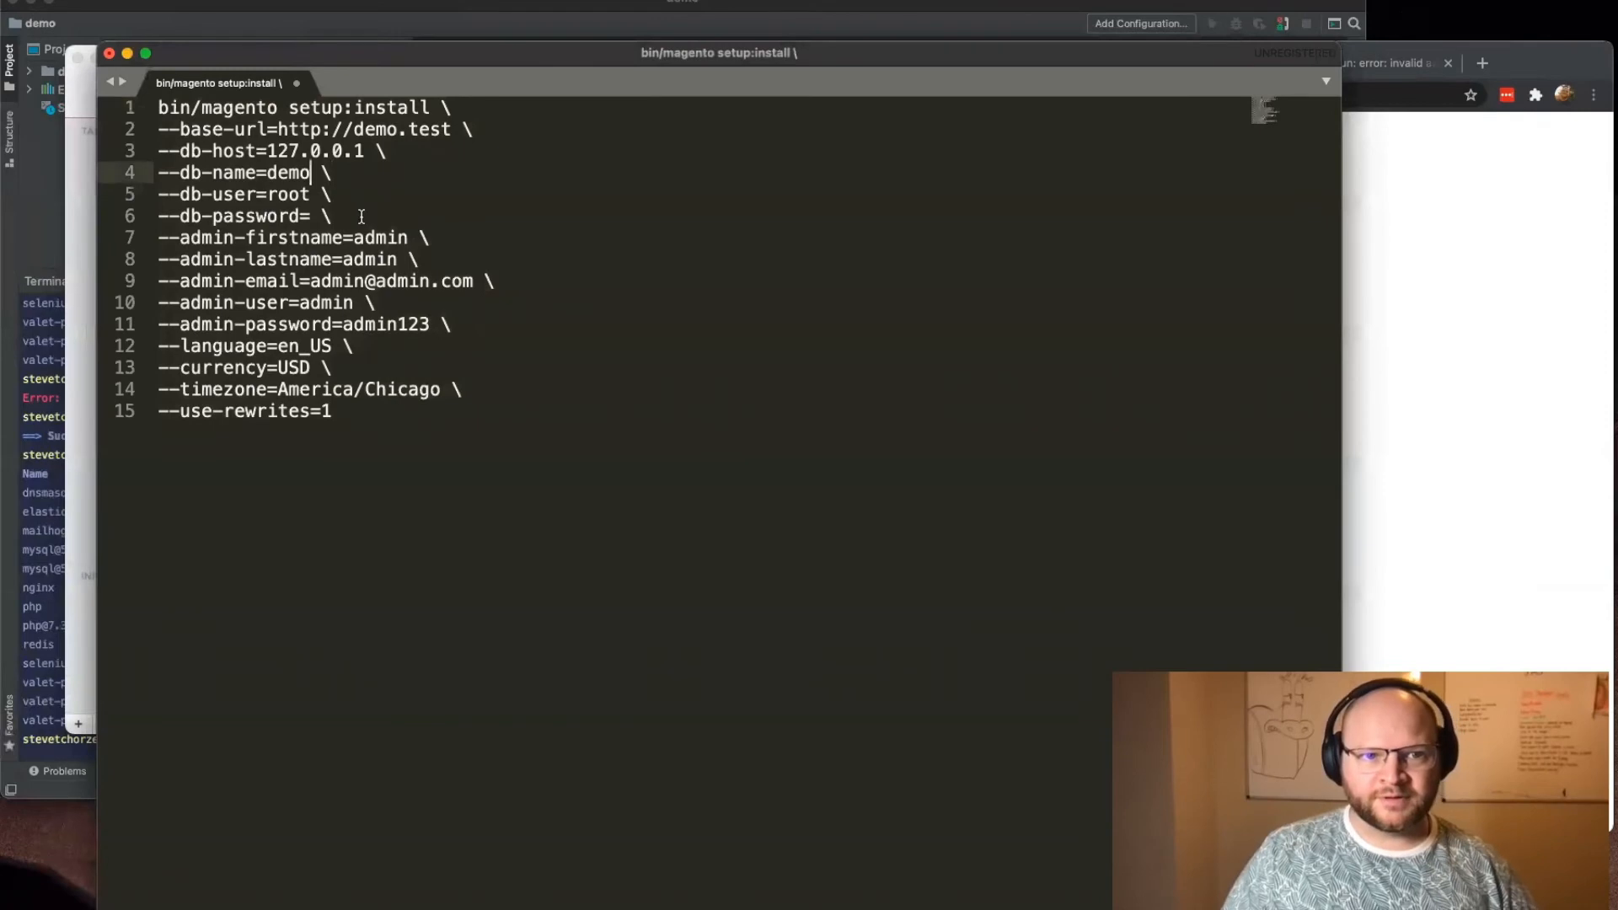
type("2")
Step: Copy the whole edited setup:install command, including its admin password option, and run it in the demo project's terminal
left_click_drag(421, 416, 158, 107)
key("super+c")
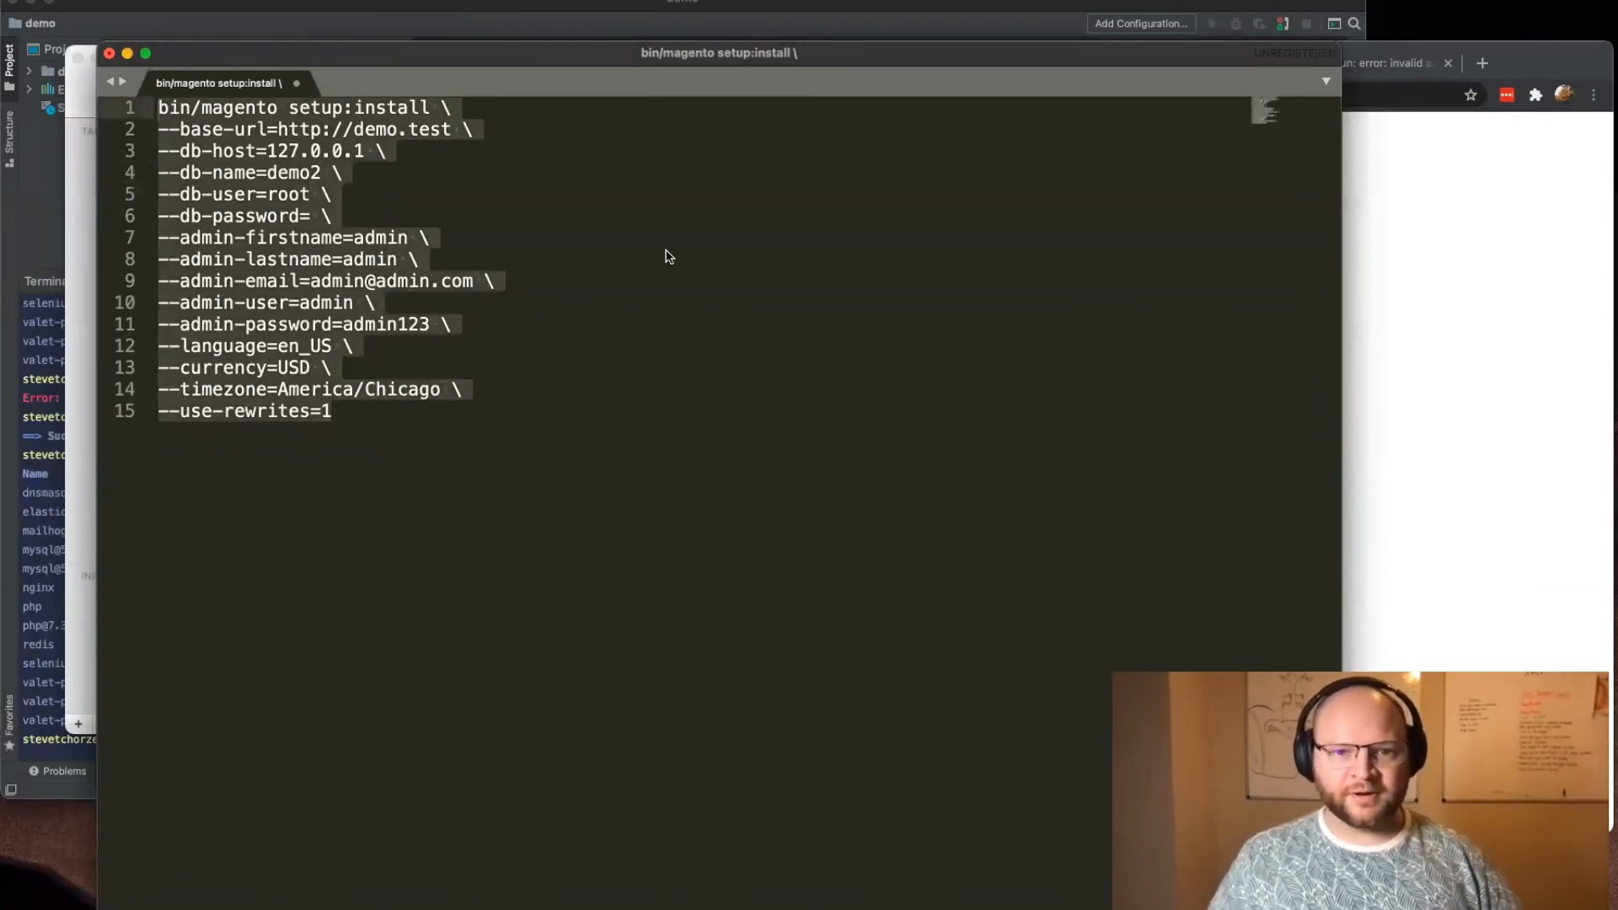
left_click_drag(518, 58, 822, 57)
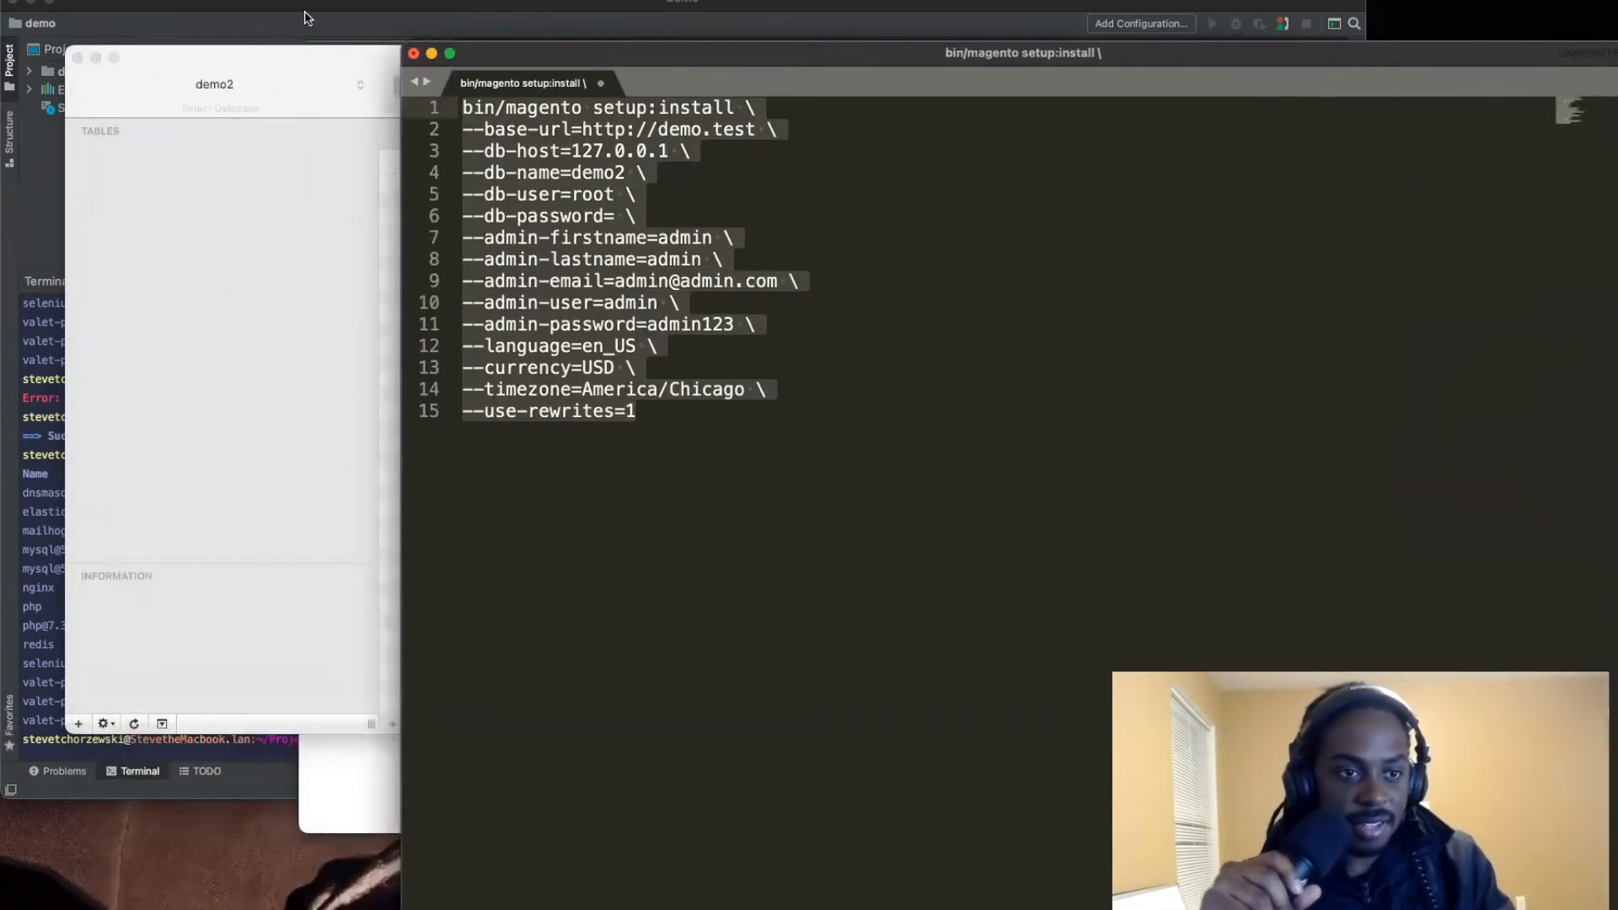
left_click(303, 17)
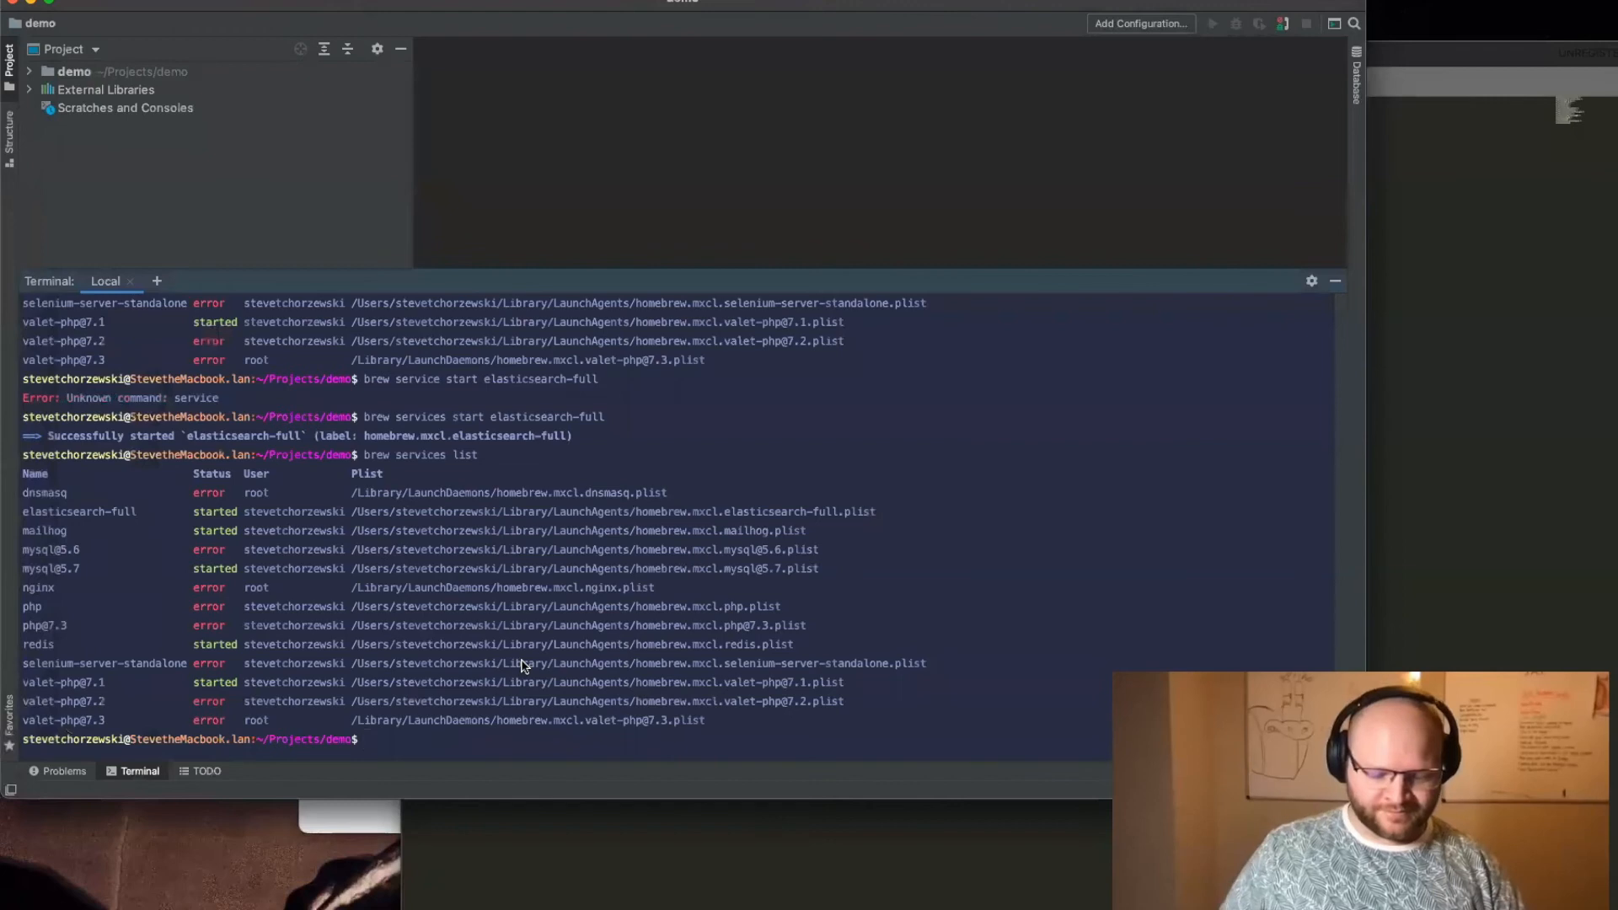
key("super+v")
key("Return")
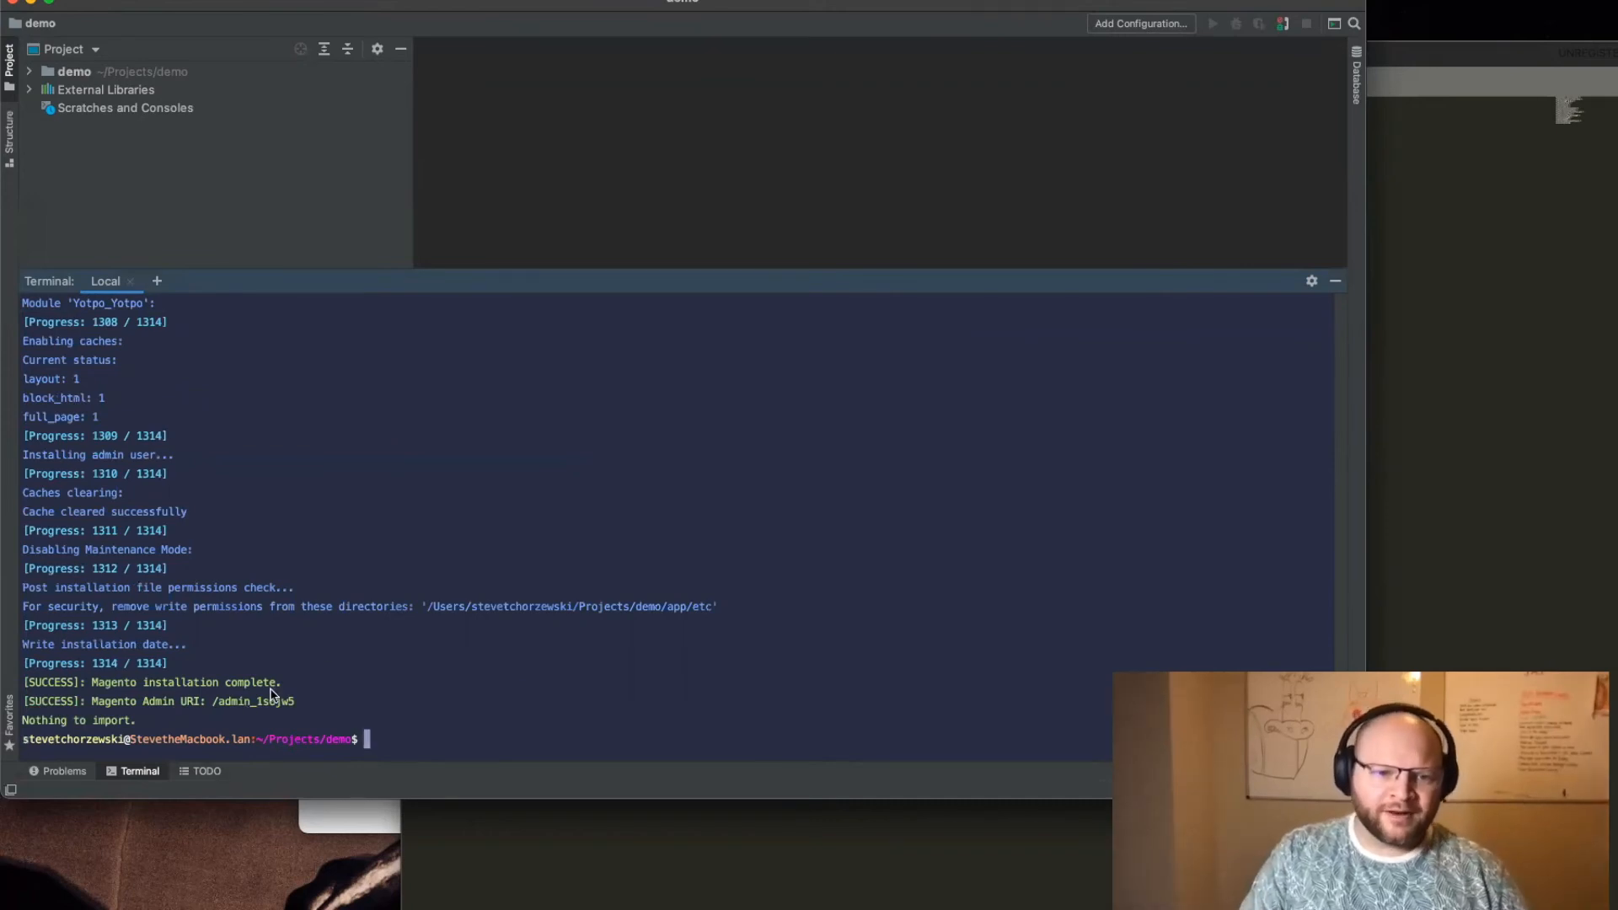
Step: Highlight the Magento admin URI in the terminal output, switch to the browser, and reload the demo.test page
left_click_drag(290, 705, 213, 706)
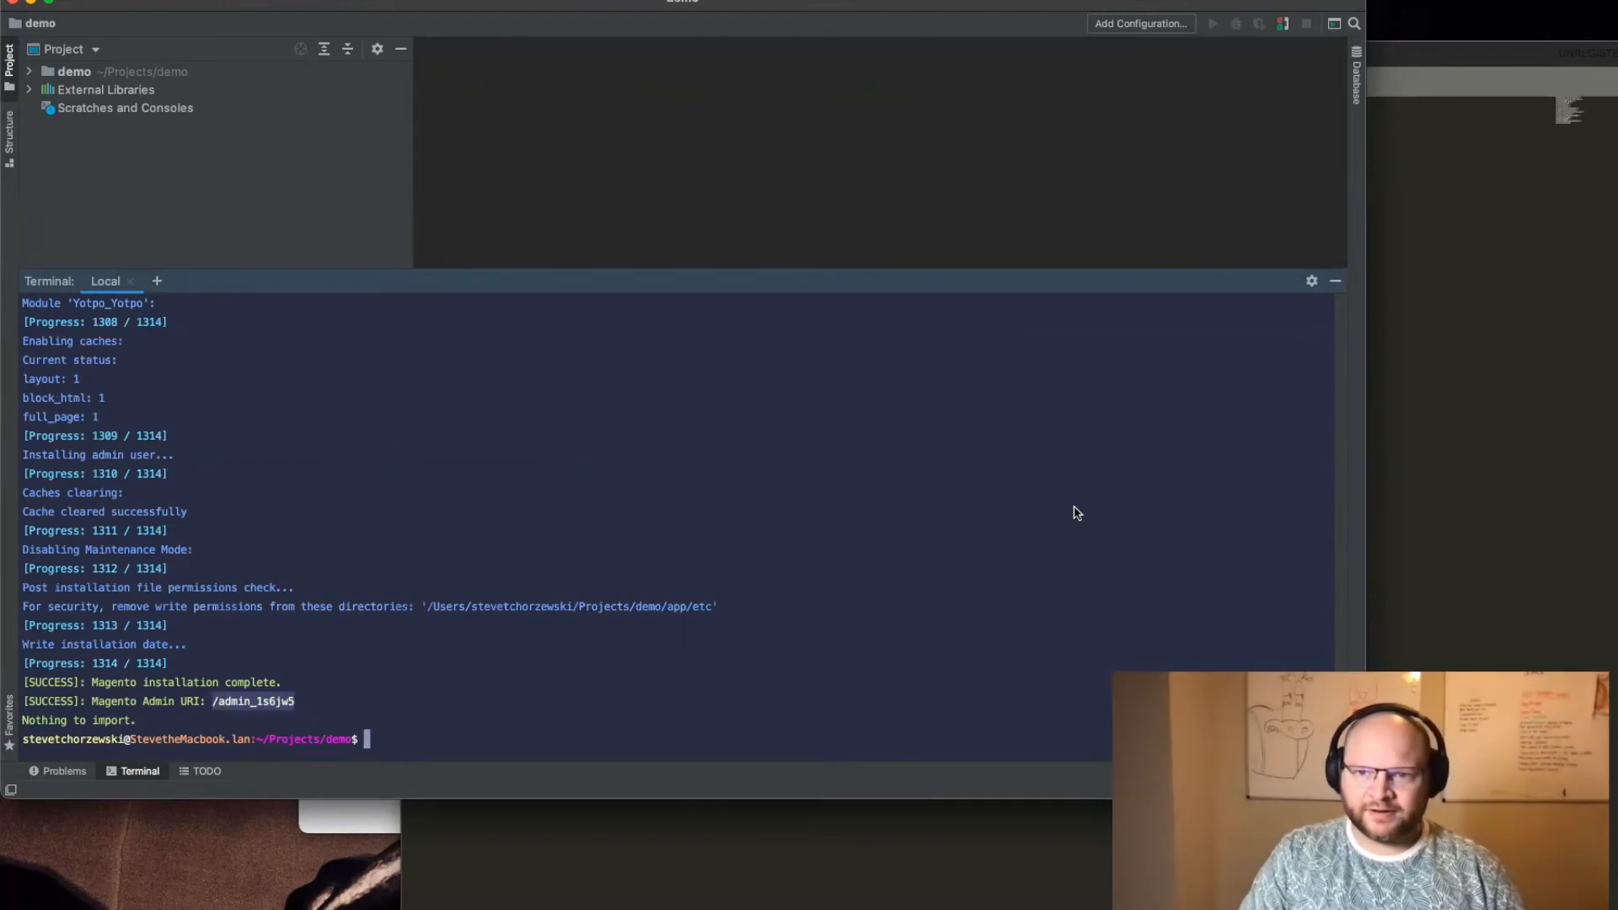
mouse_move(625, 907)
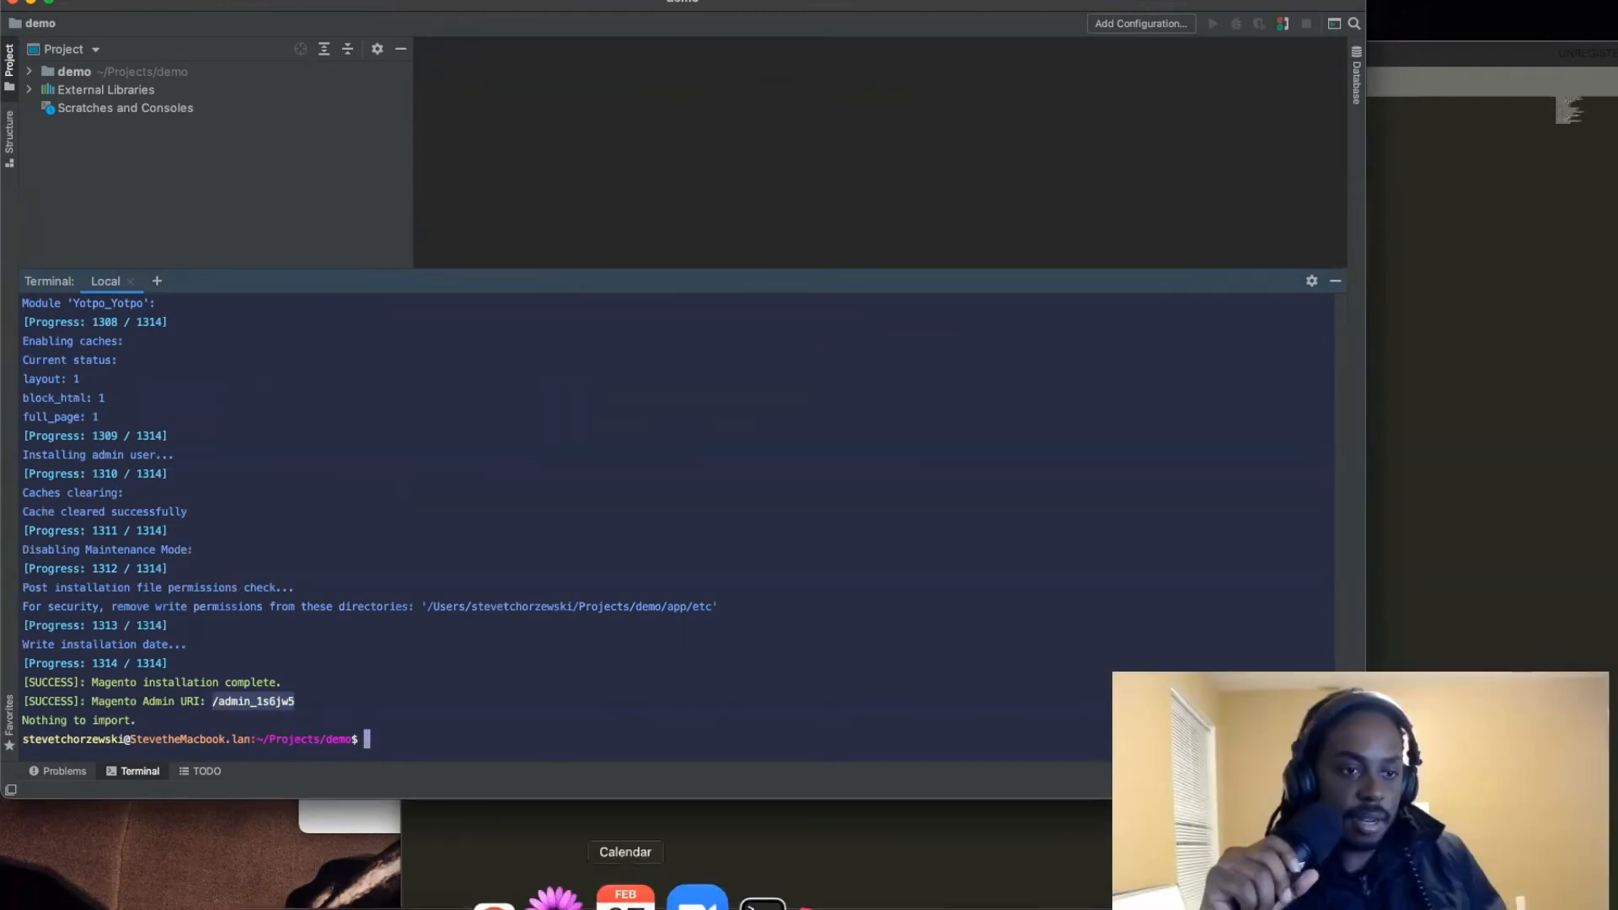
left_click(546, 902)
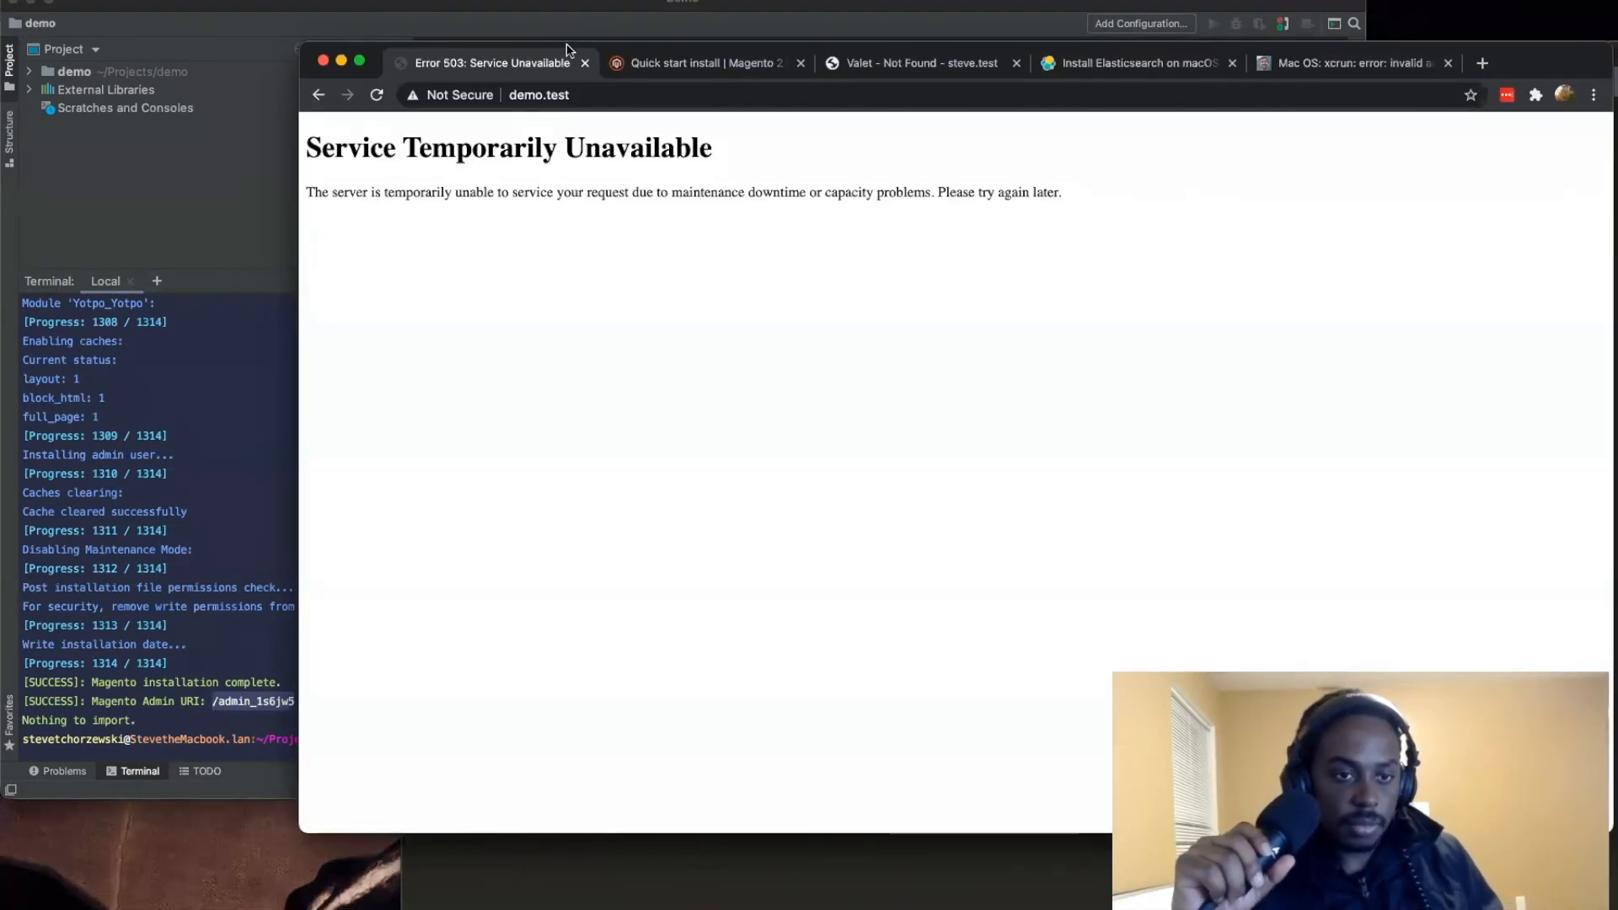
left_click(376, 101)
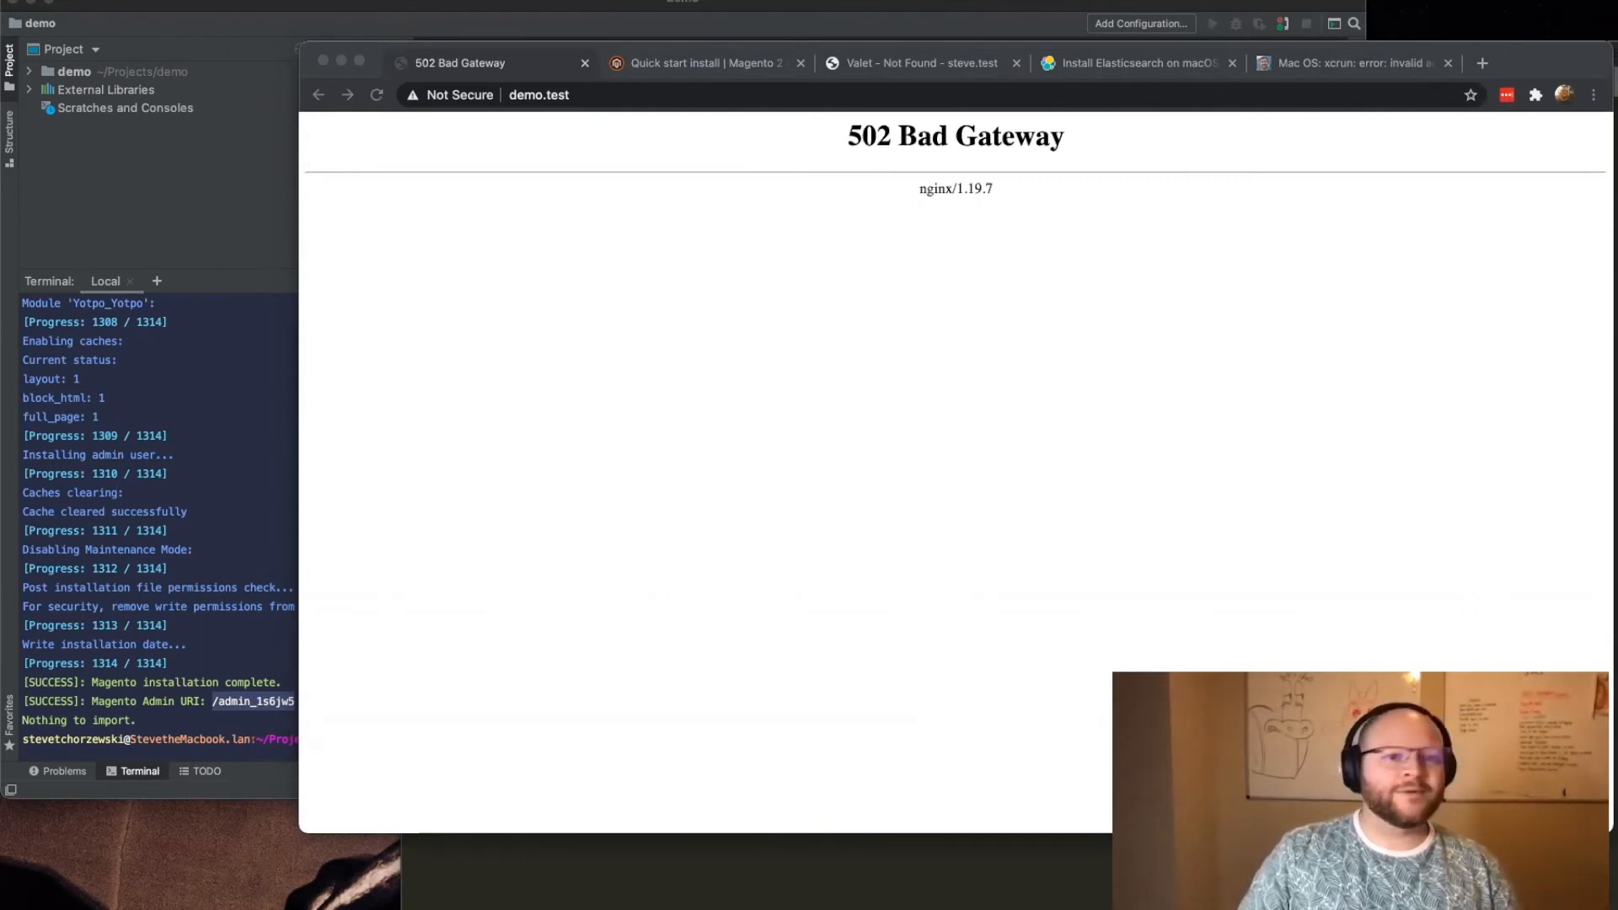
left_click(1141, 214)
left_click(376, 97)
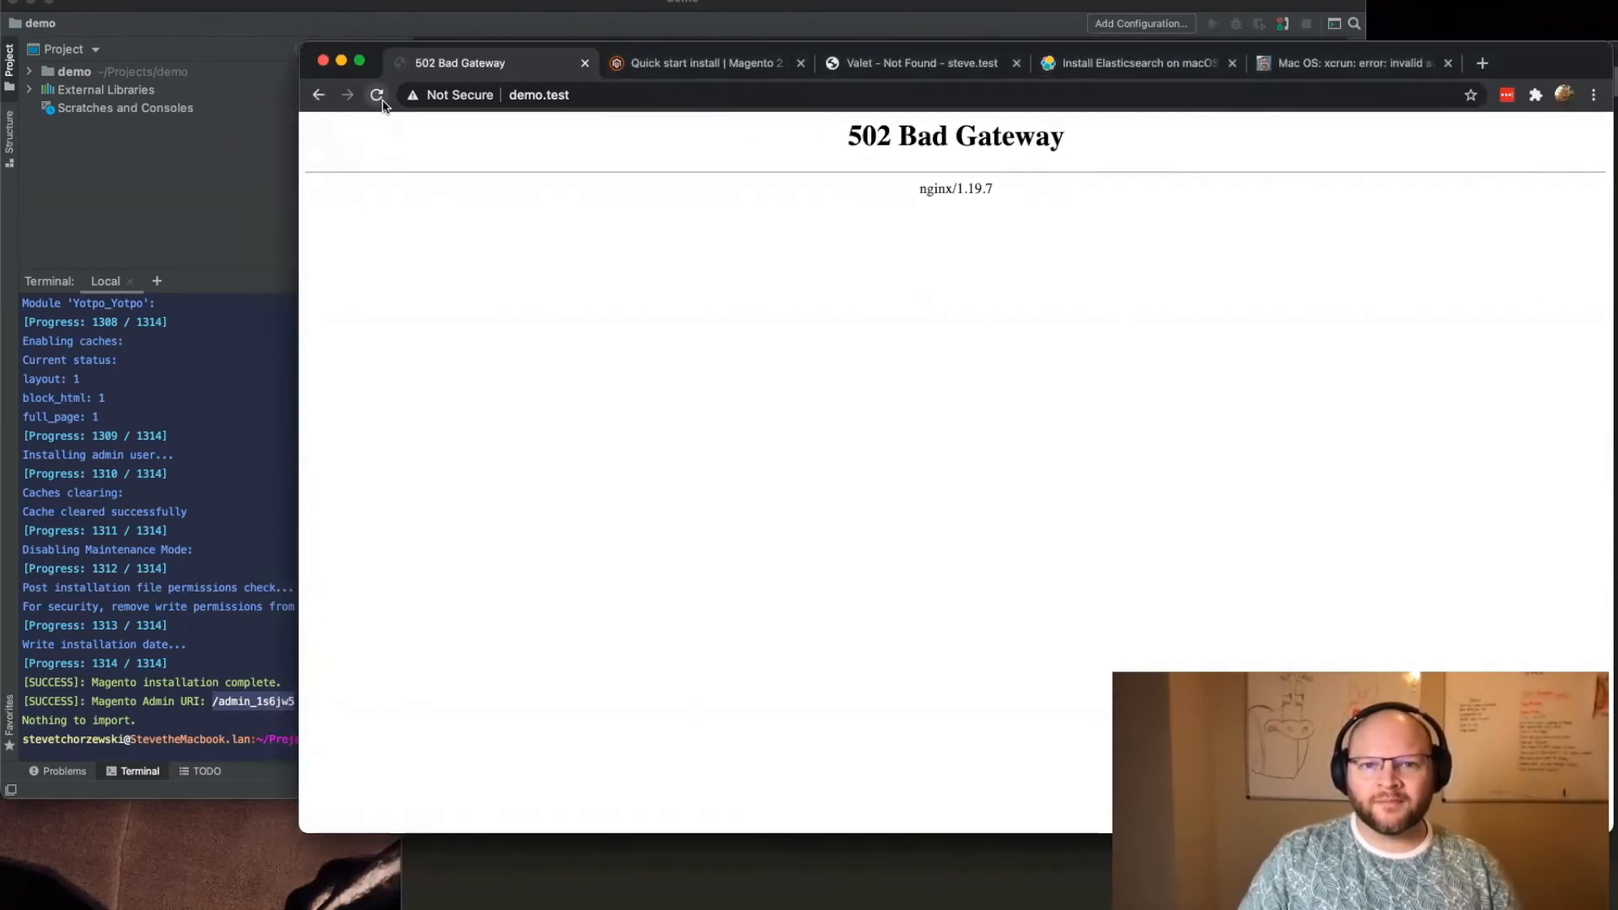
Step: Return to the demo project's terminal and rearrange the windows, with the browser higher and the project window lower
left_click(150, 685)
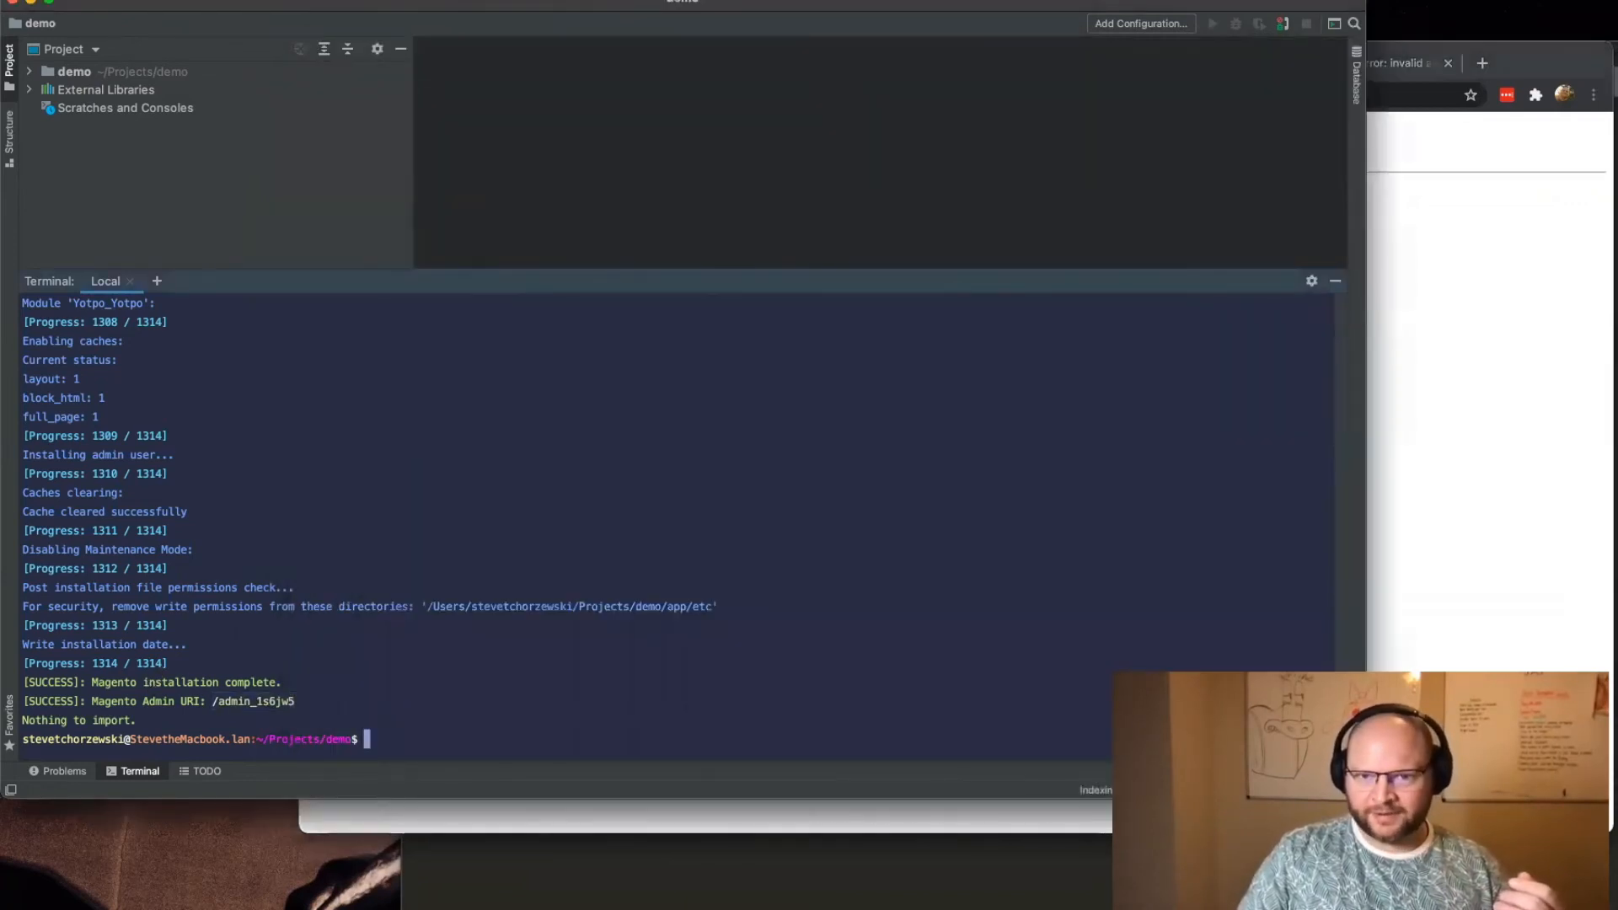
left_click_drag(1267, 309, 1222, 212)
left_click_drag(1536, 64, 1487, 0)
left_click_drag(175, 238, 177, 153)
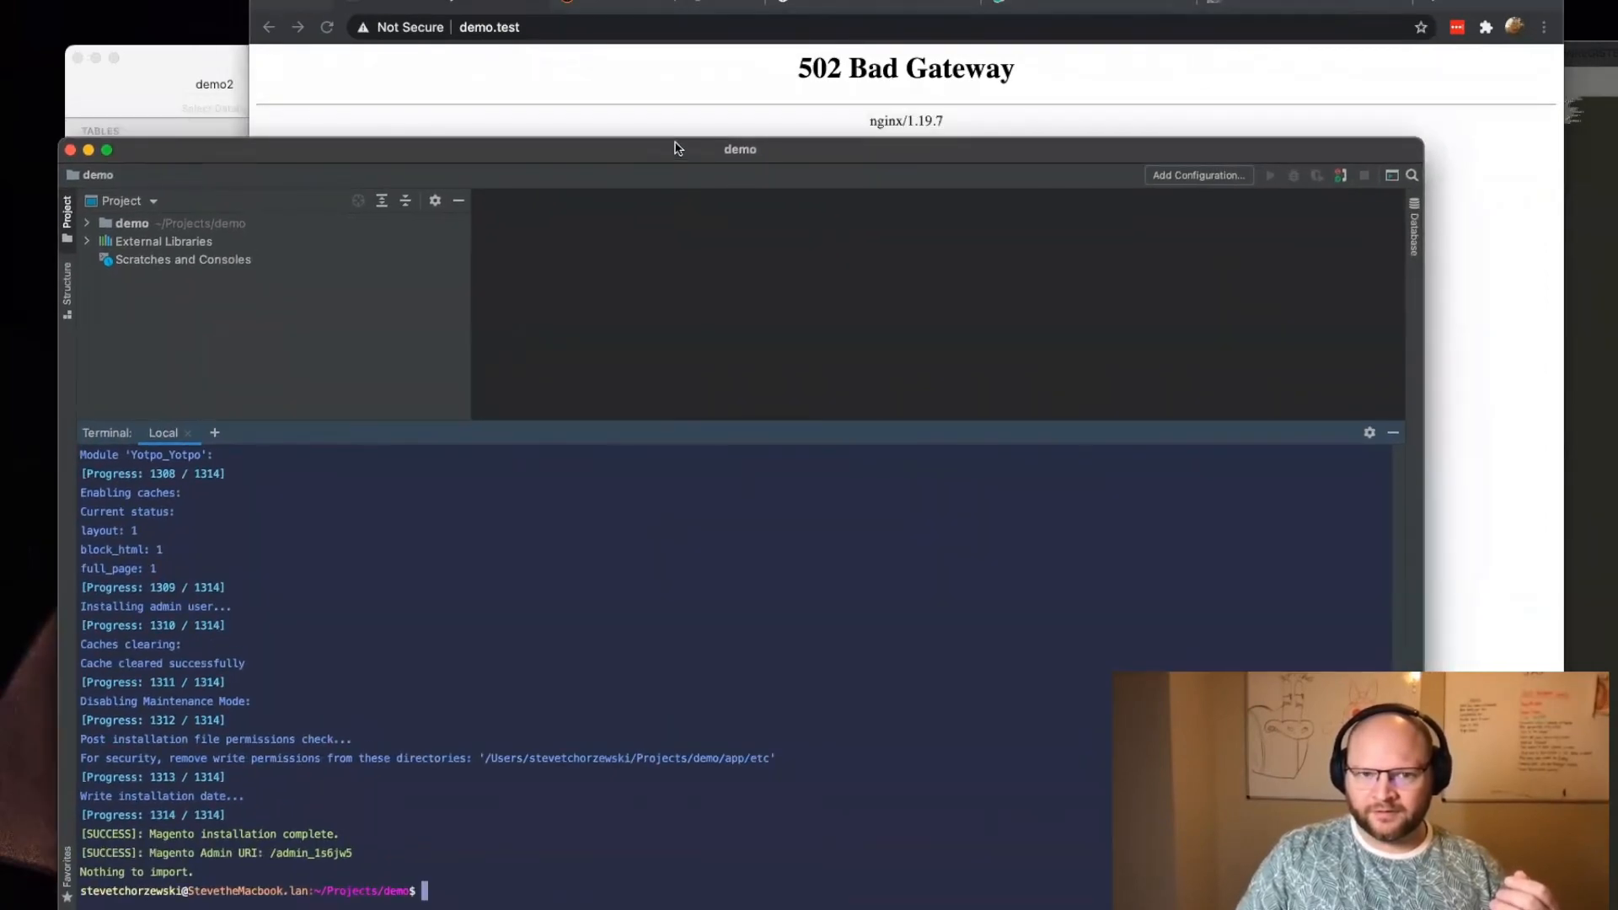
left_click_drag(677, 138, 685, 178)
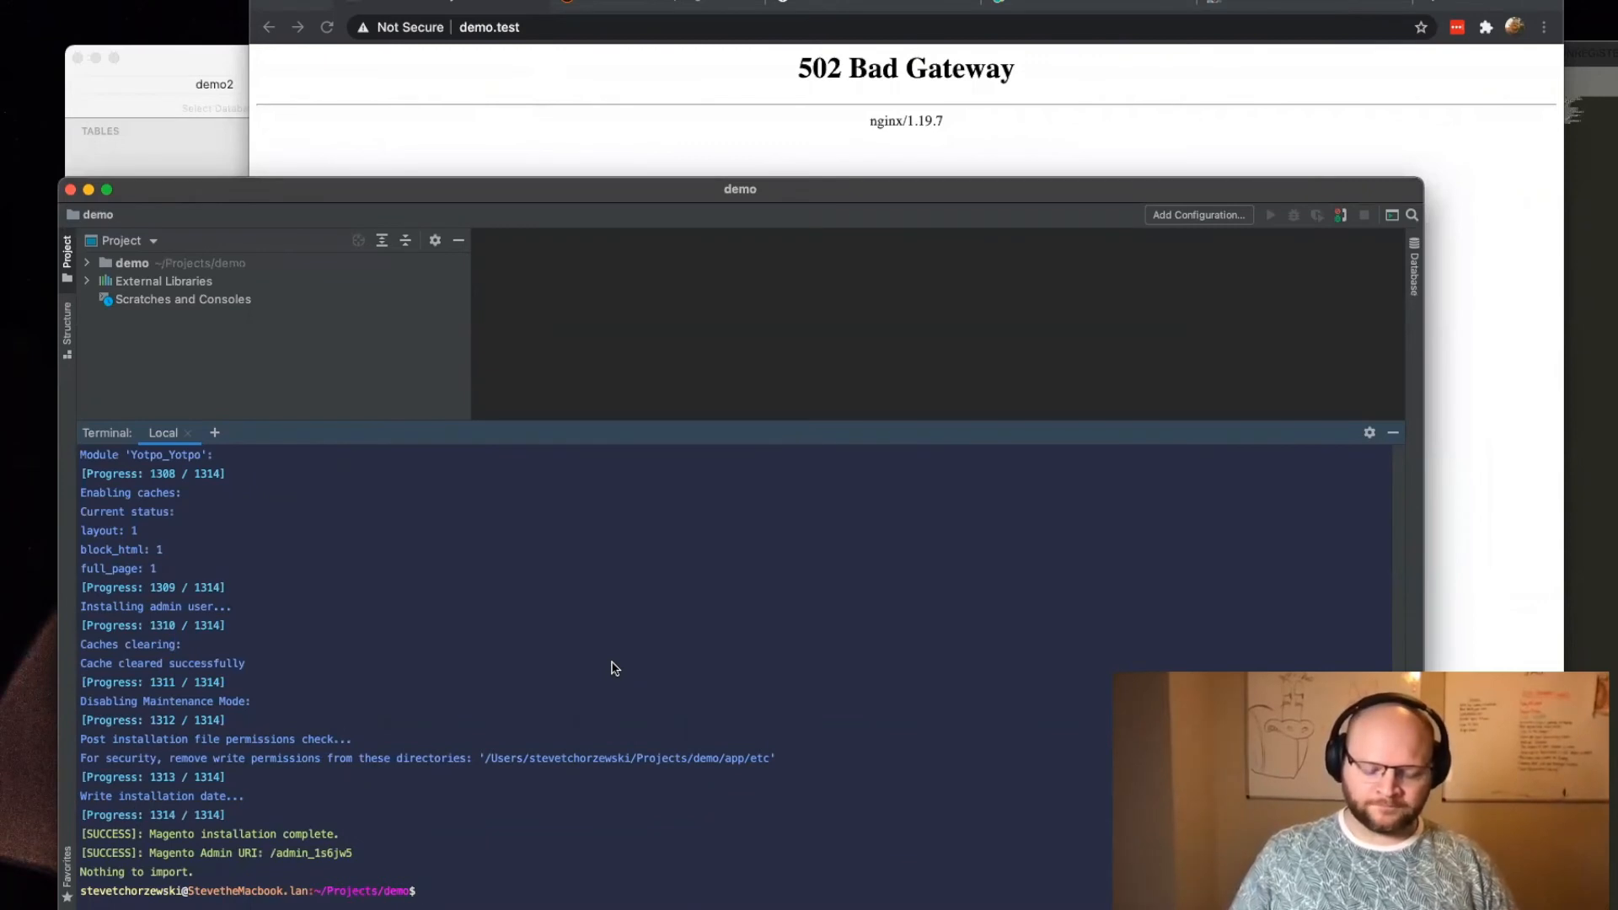
type("valet")
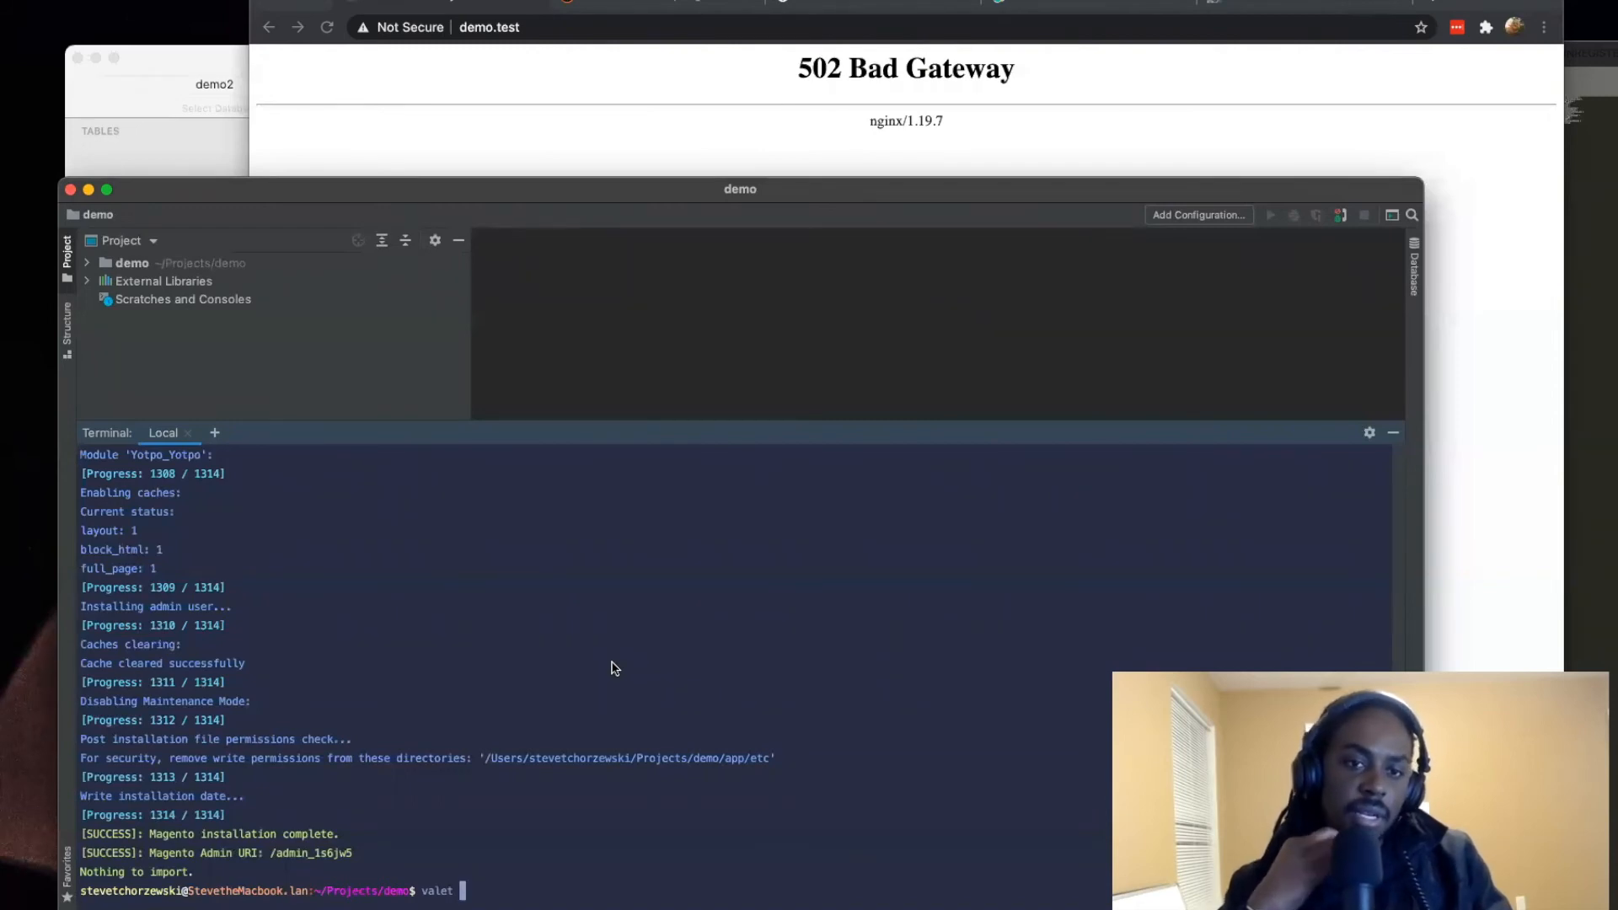
key("BackSpace")
key("BackSpace")
key("BackSpace")
key("BackSpace")
key("BackSpace")
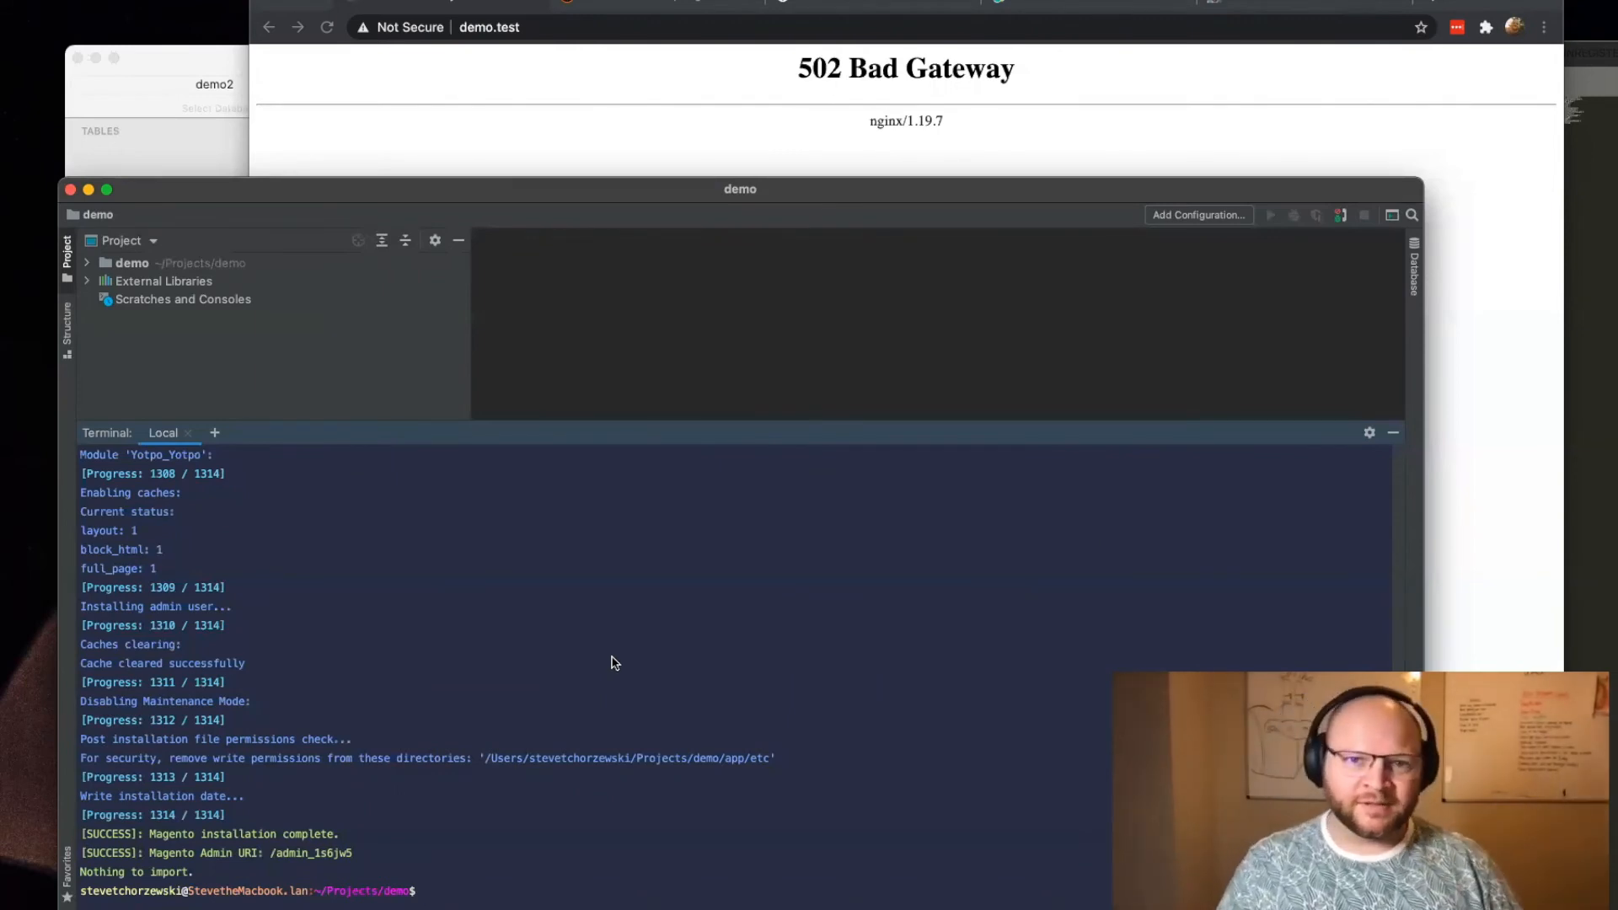
left_click(558, 32)
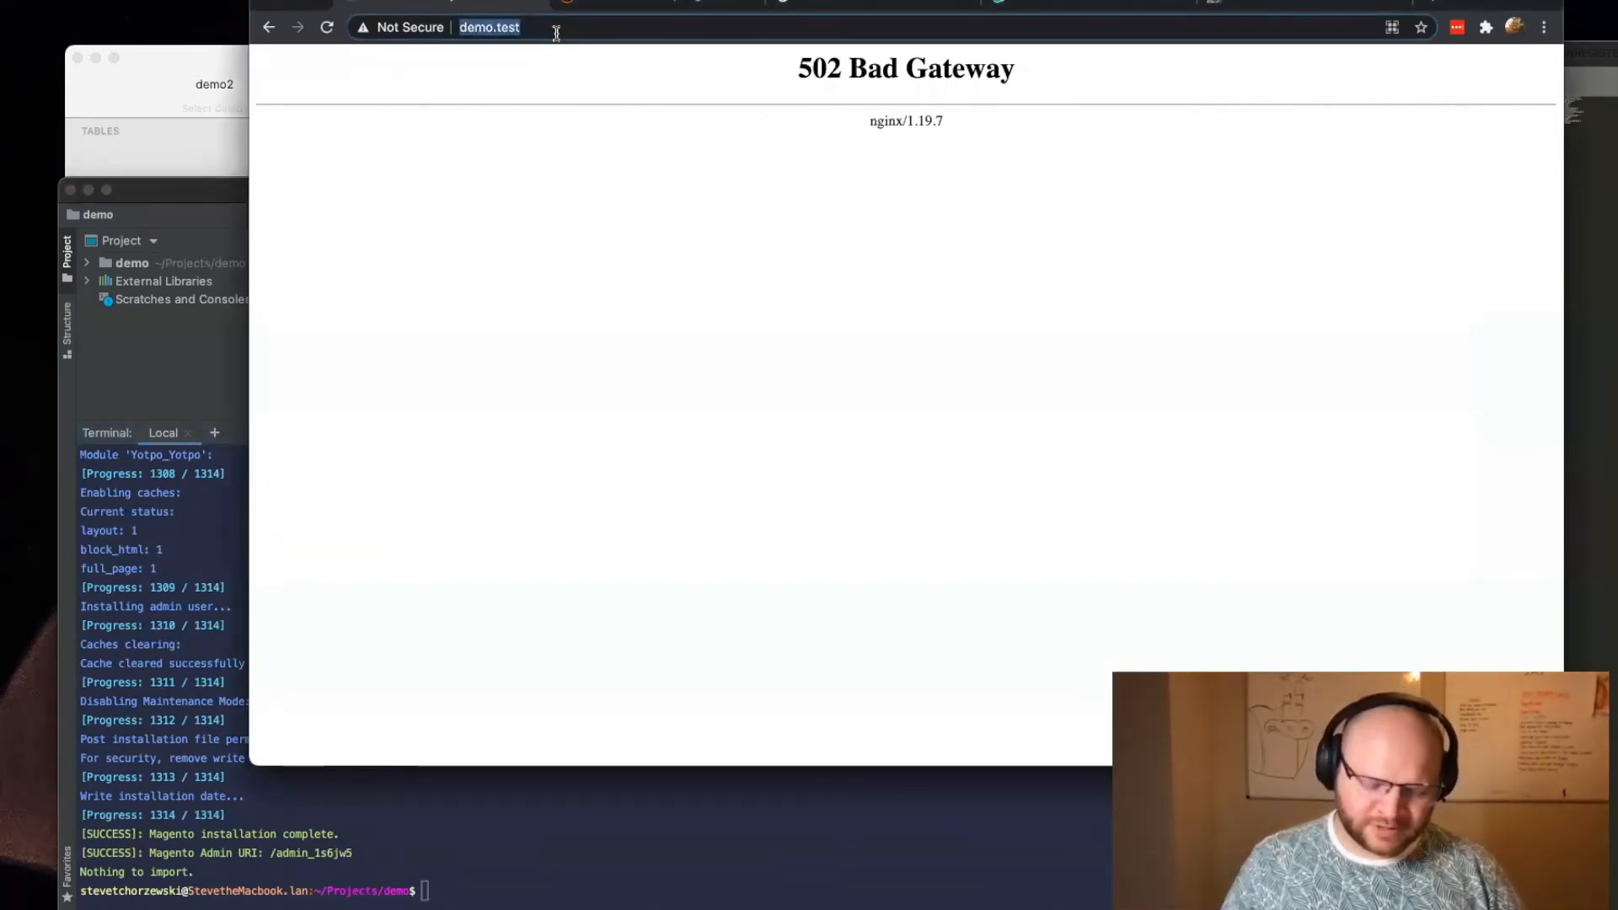
left_click(520, 877)
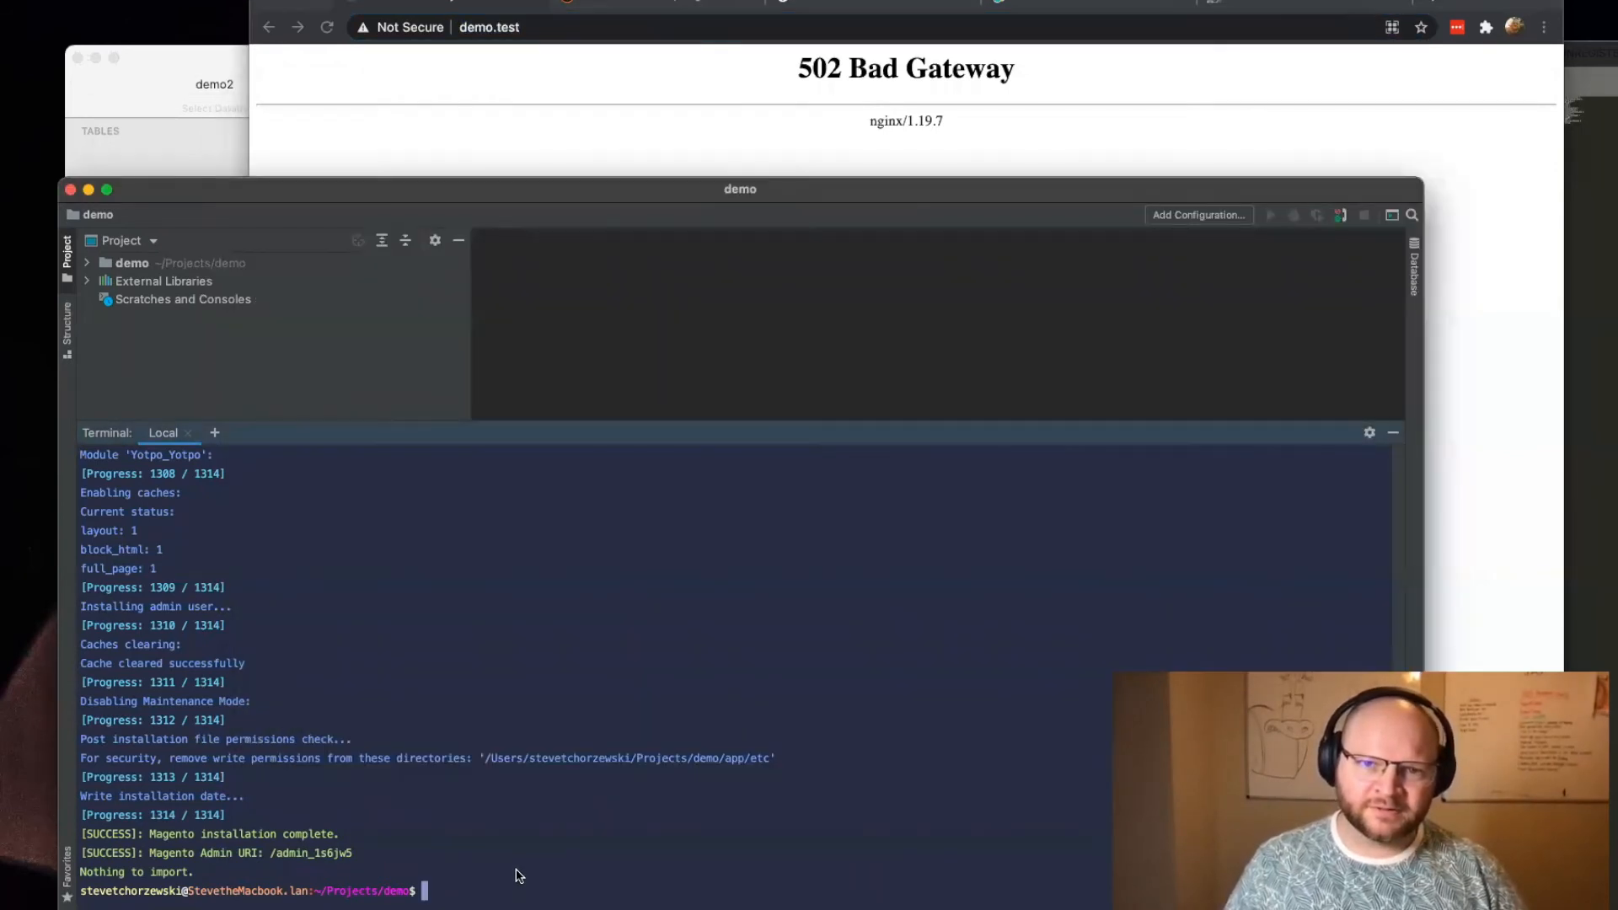
double_click(531, 876)
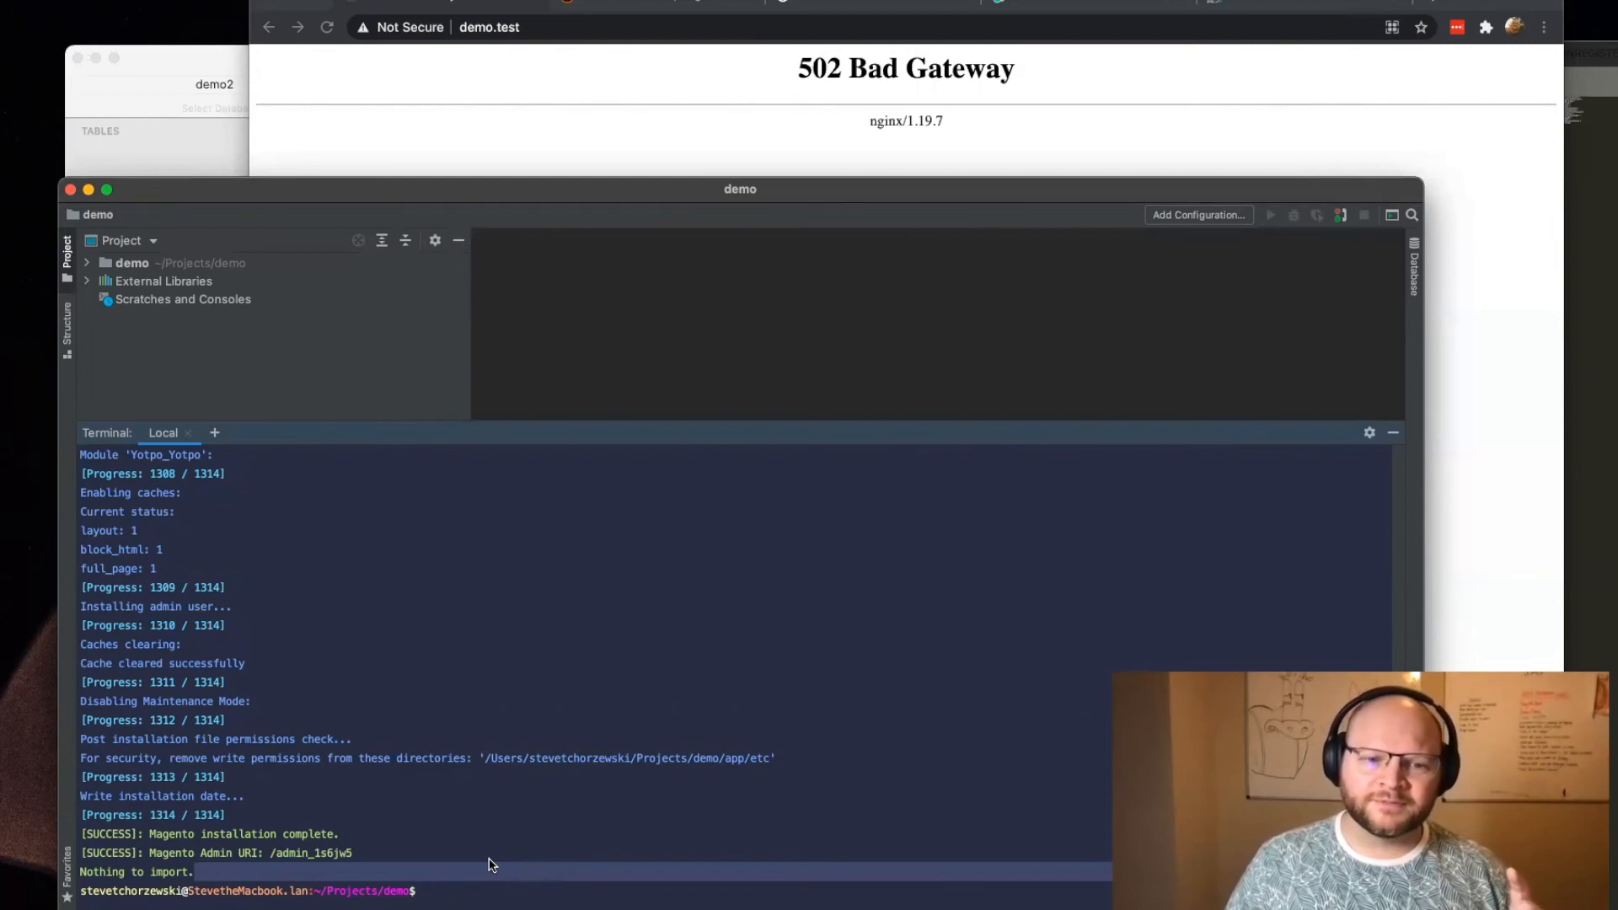
left_click(486, 873)
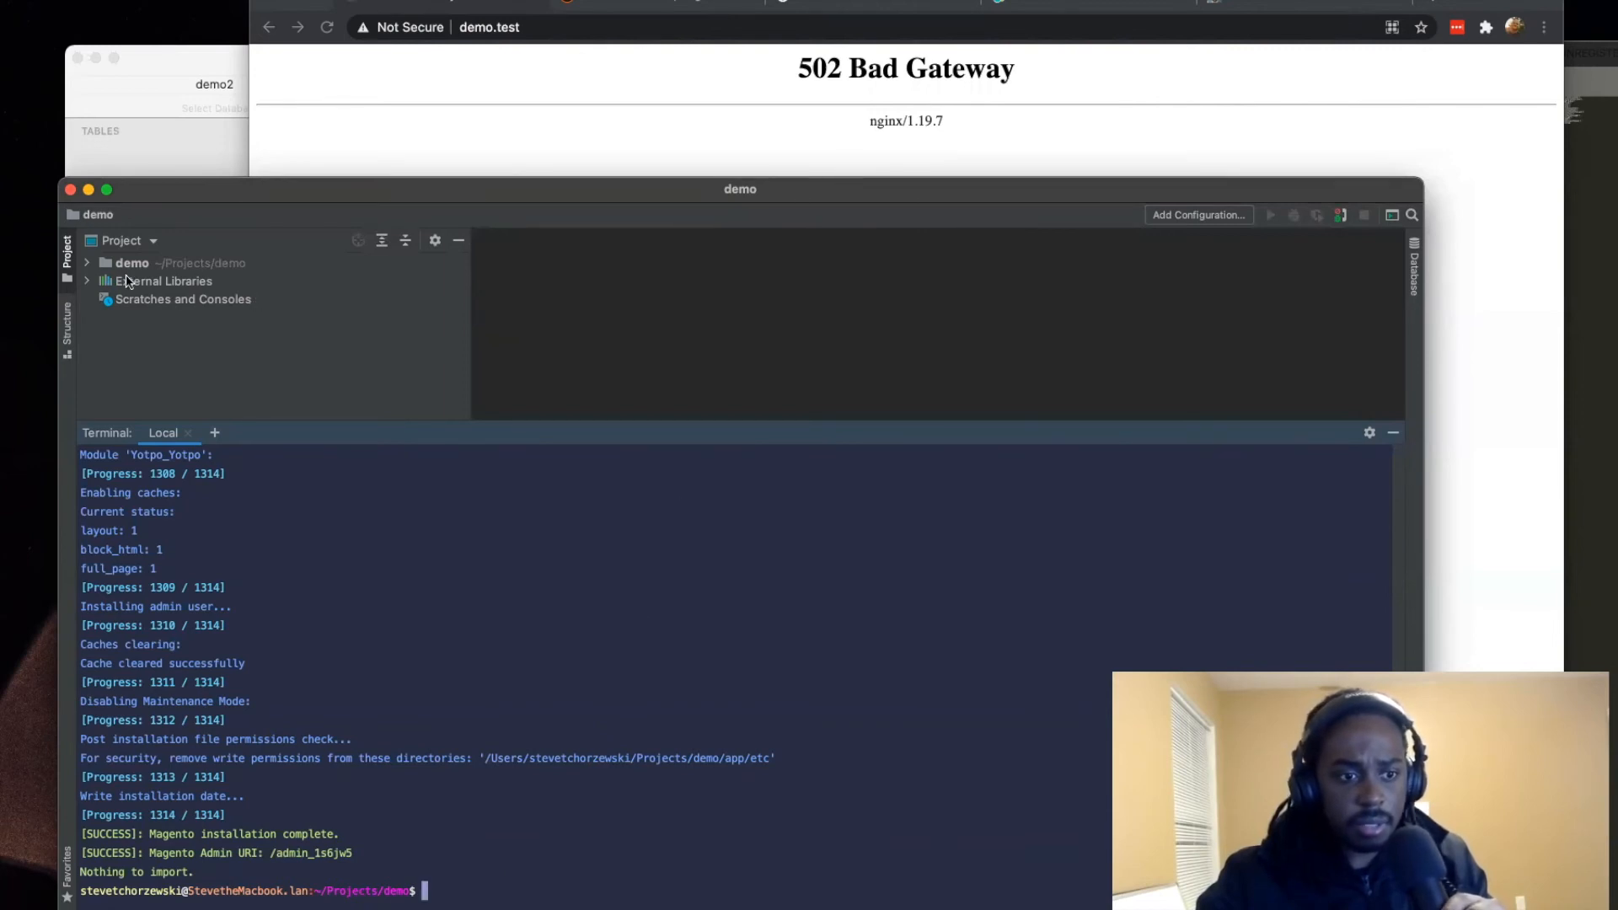
Step: Expand the demo folder in the project tree, move the project window higher, and shrink the terminal to show more files
left_click(87, 263)
scroll(165, 311, "down", 3)
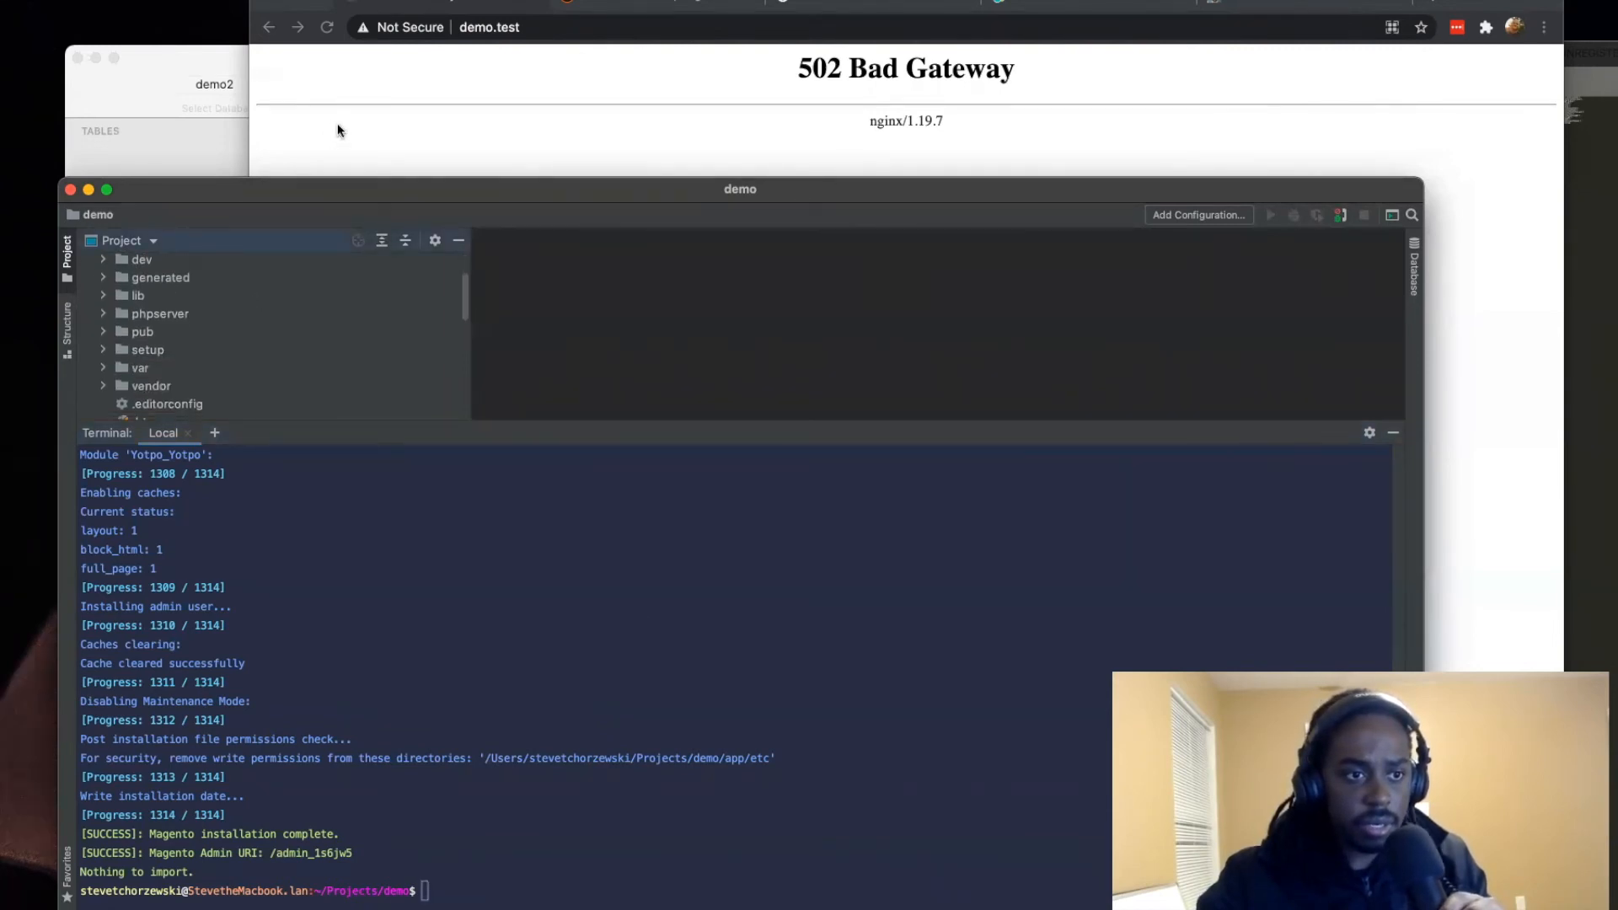
left_click_drag(332, 179, 332, 113)
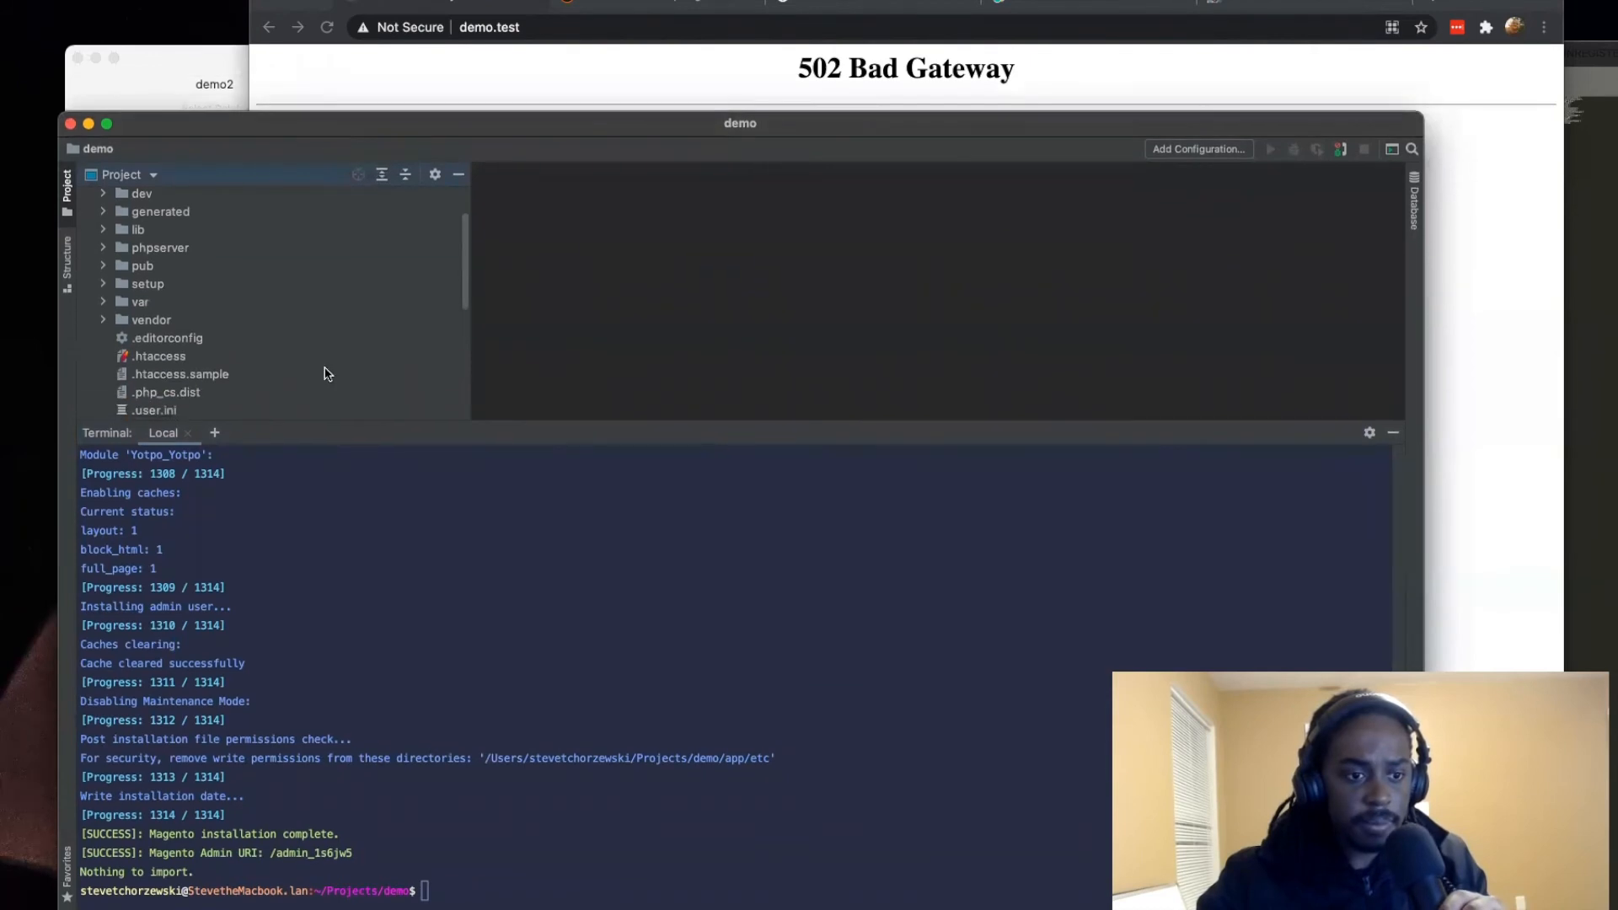
left_click_drag(544, 430, 553, 605)
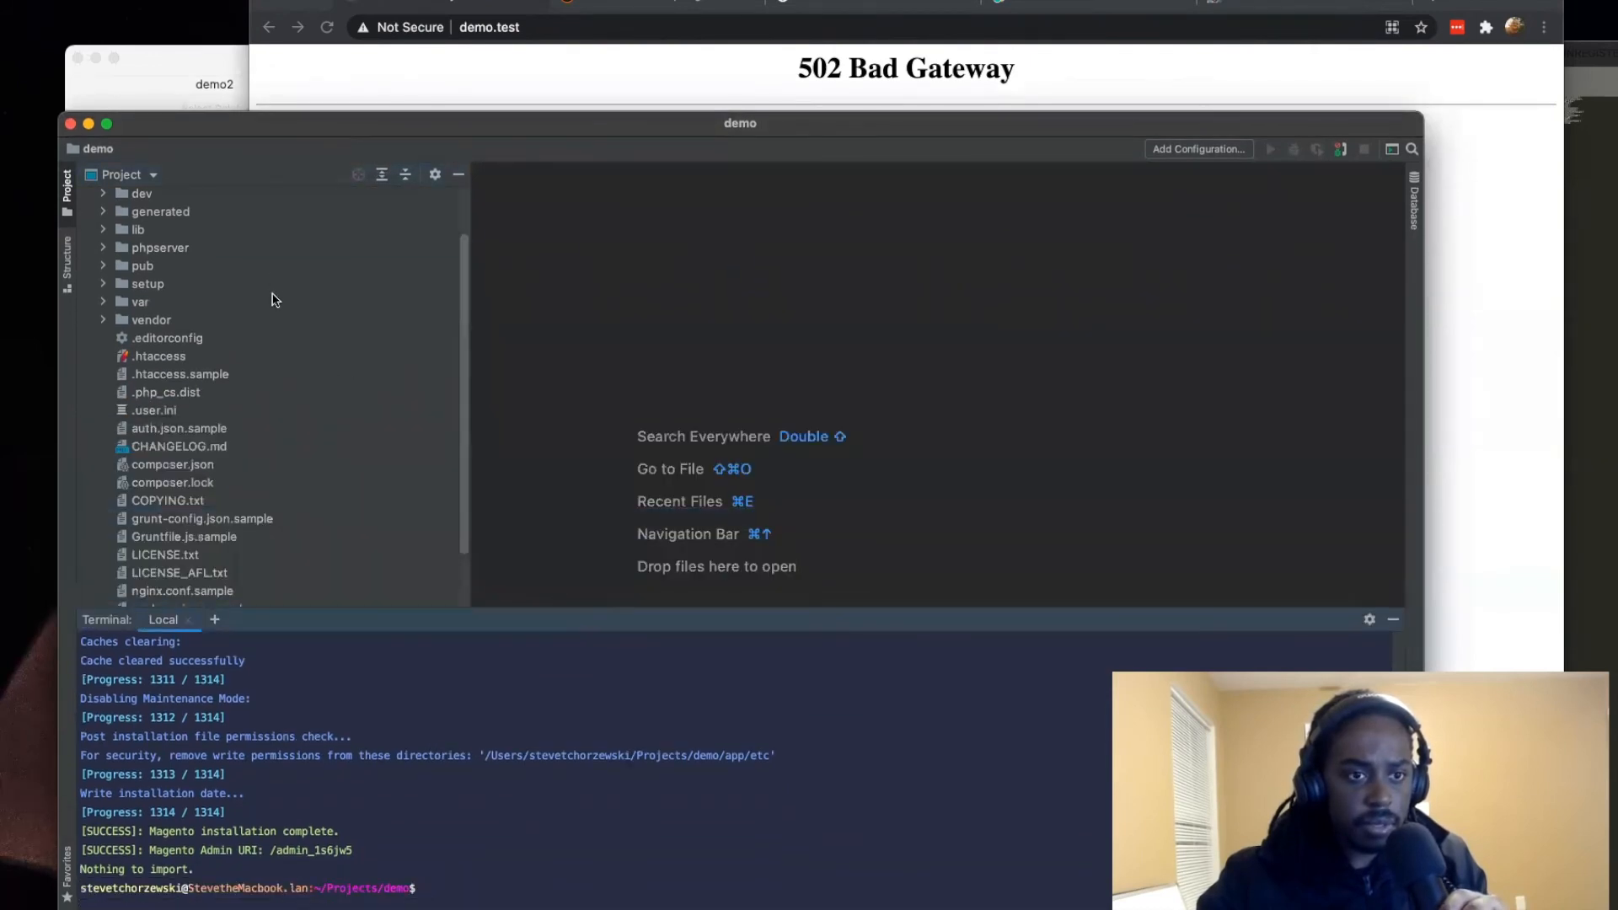
Step: Open index.php from the setup folder, enlarge the editor area above the terminal, and look through the code
left_click(103, 284)
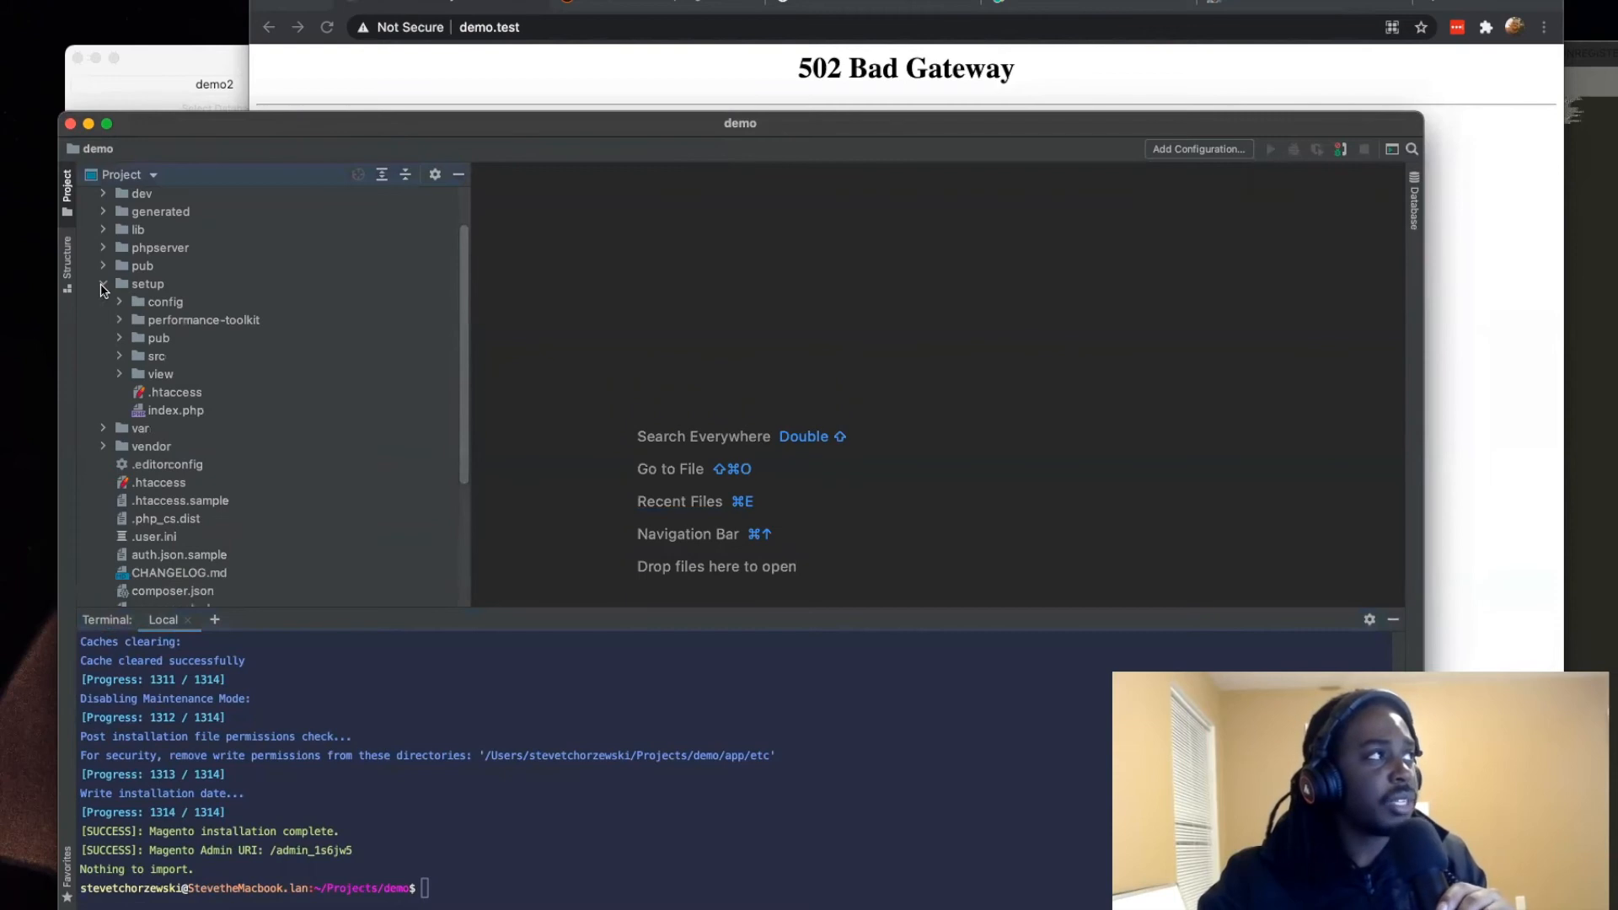
left_click(102, 285)
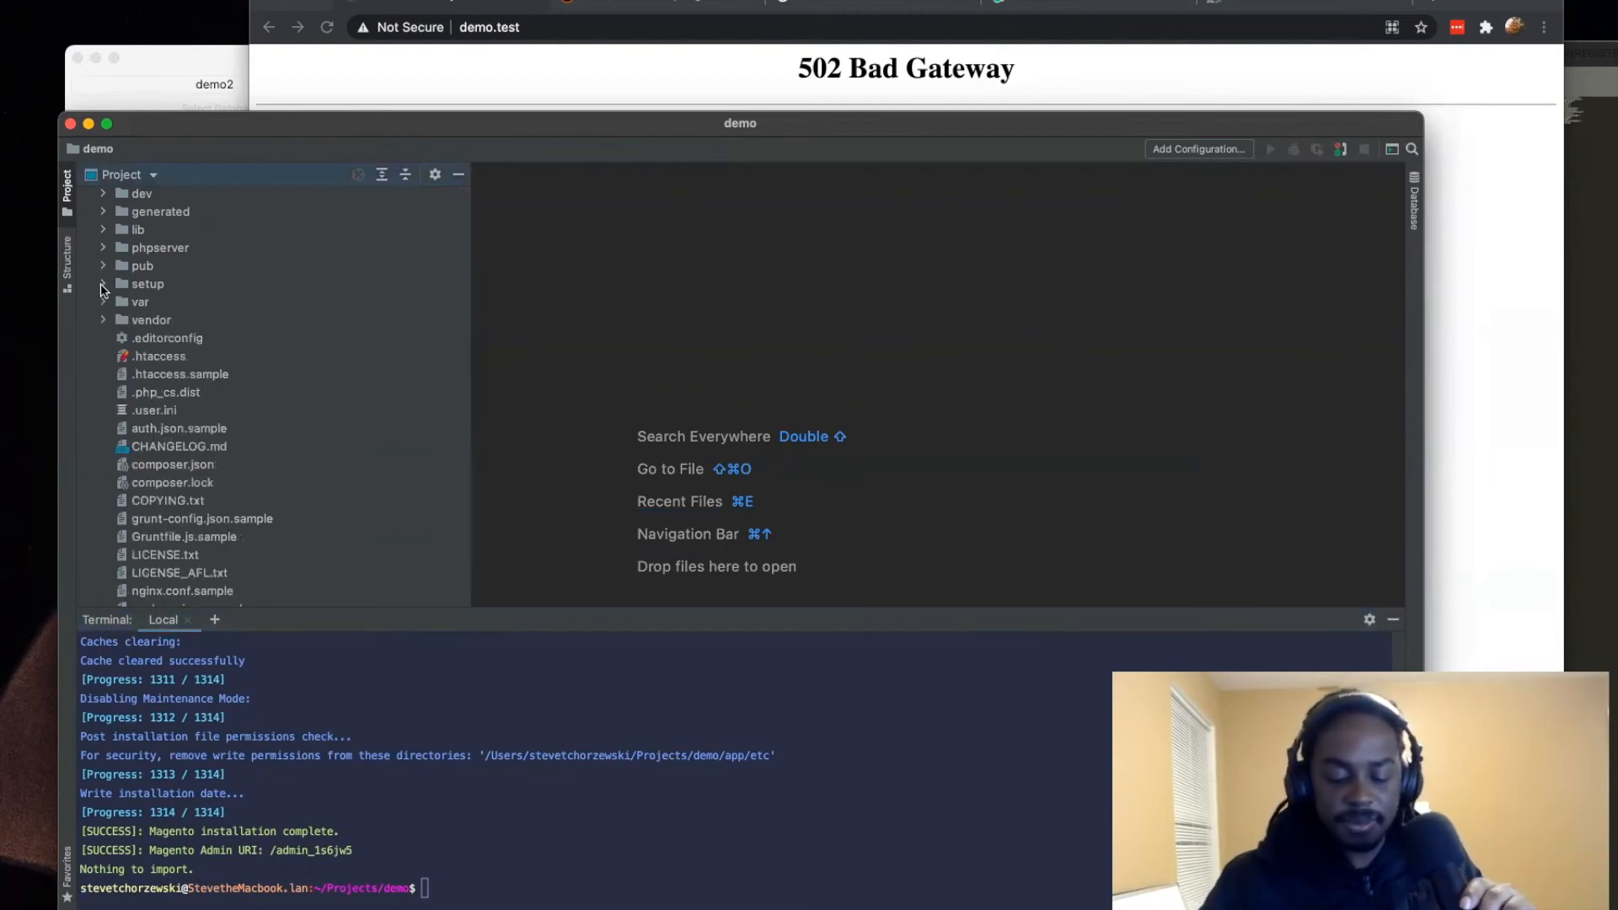
left_click(102, 285)
double_click(195, 412)
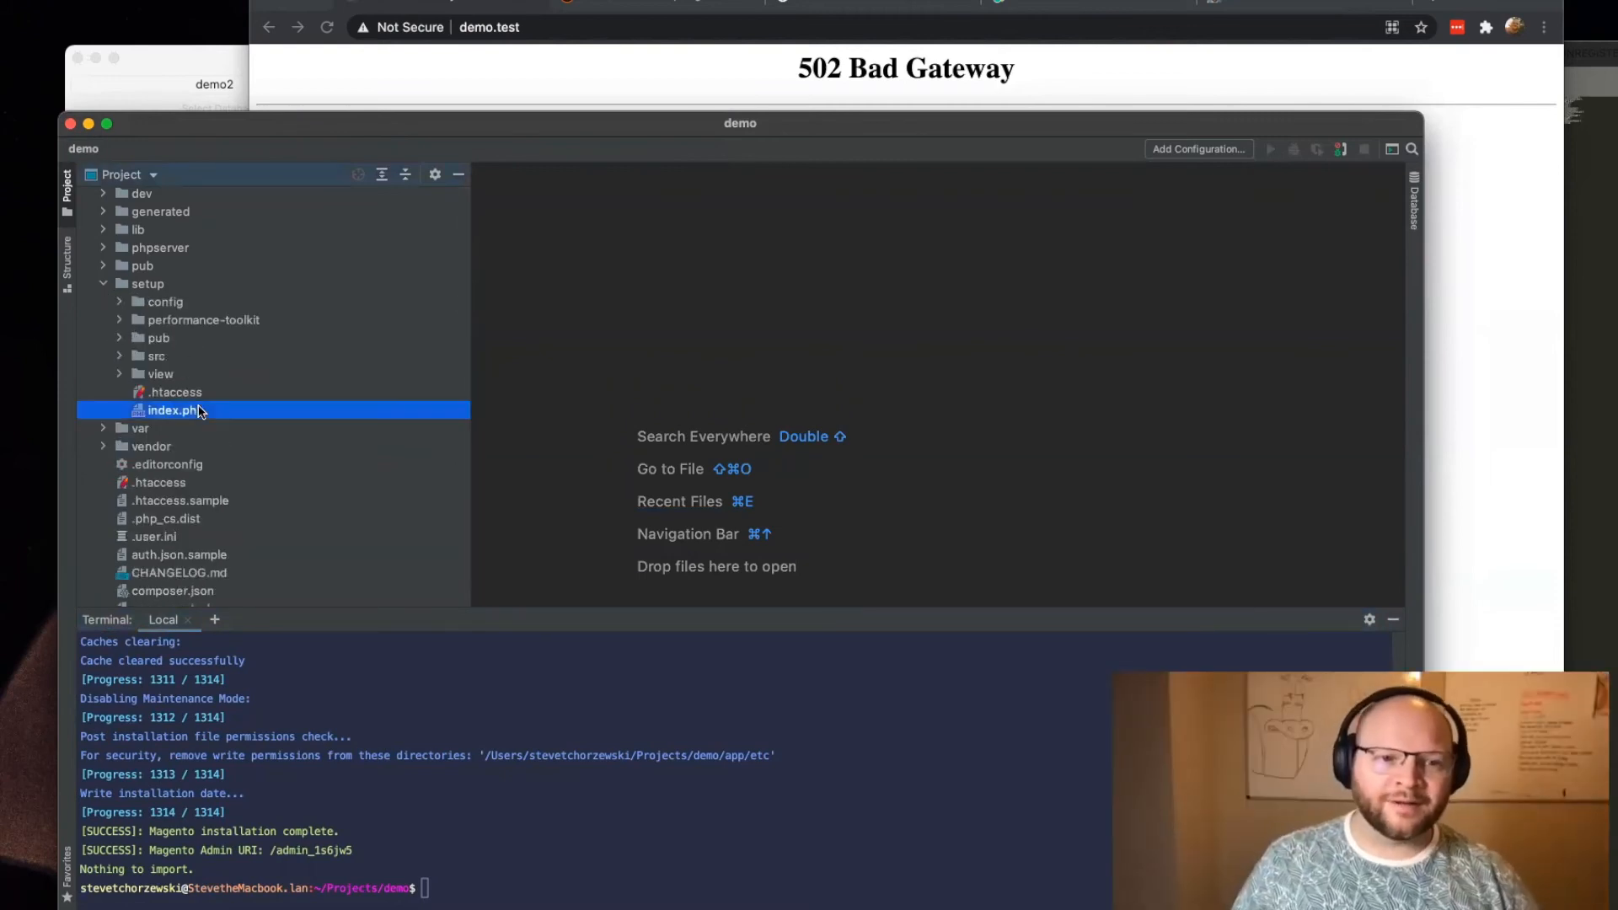
left_click_drag(684, 611, 725, 794)
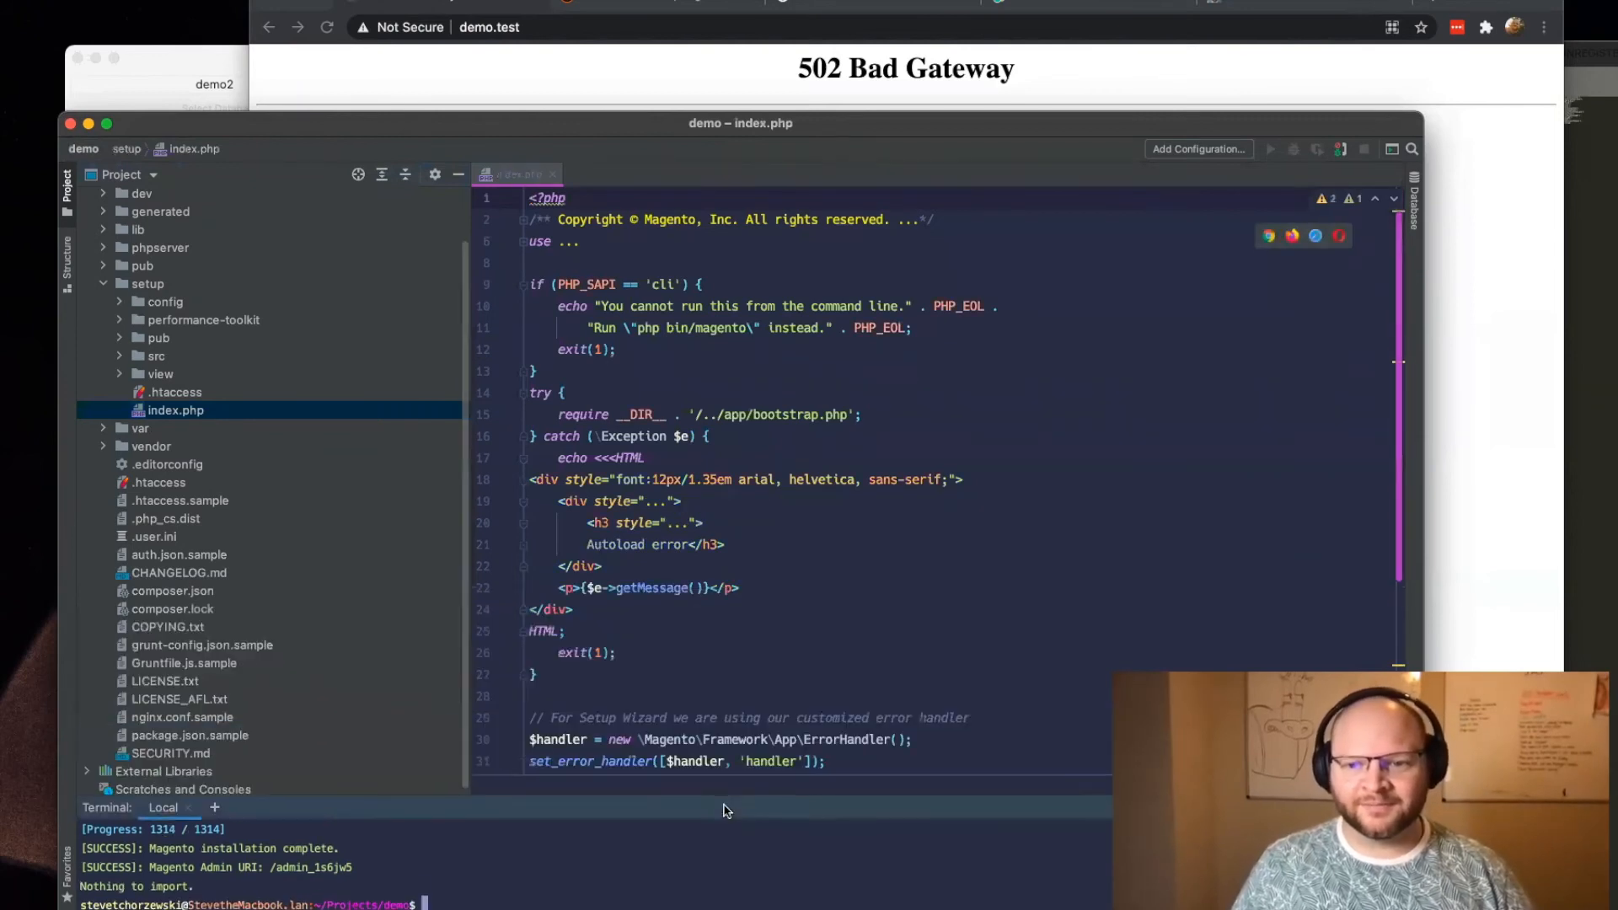
scroll(666, 510, "down", 5)
scroll(666, 510, "up", 5)
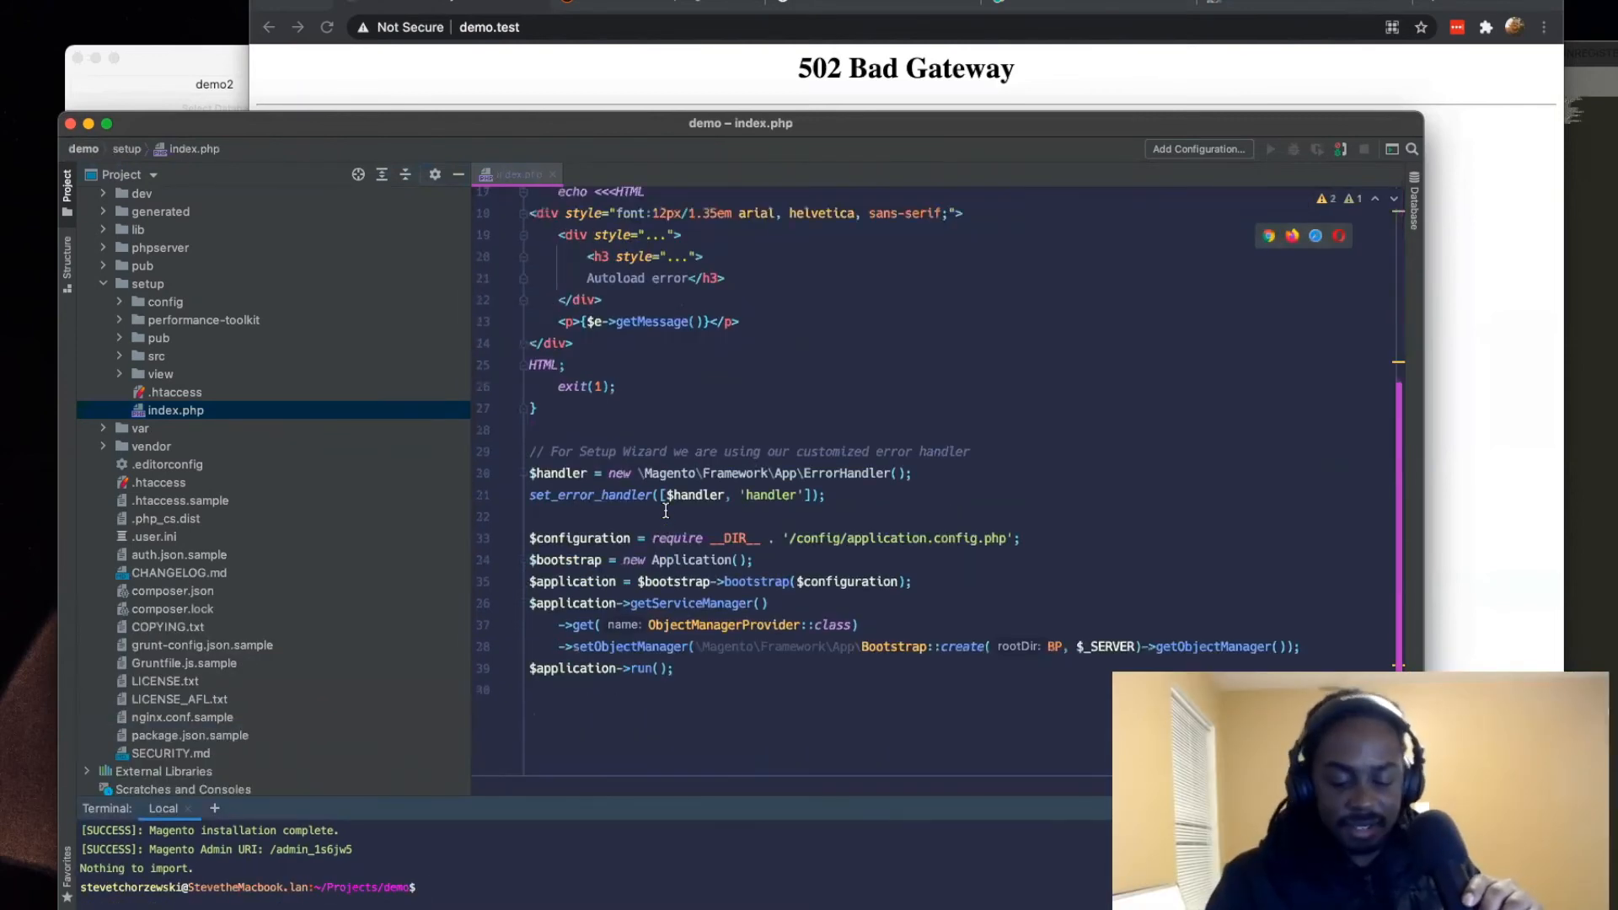
Step: Switch to the browser, open phpstudios.com in a new tab, and accept the site's cookies
left_click(1432, 7)
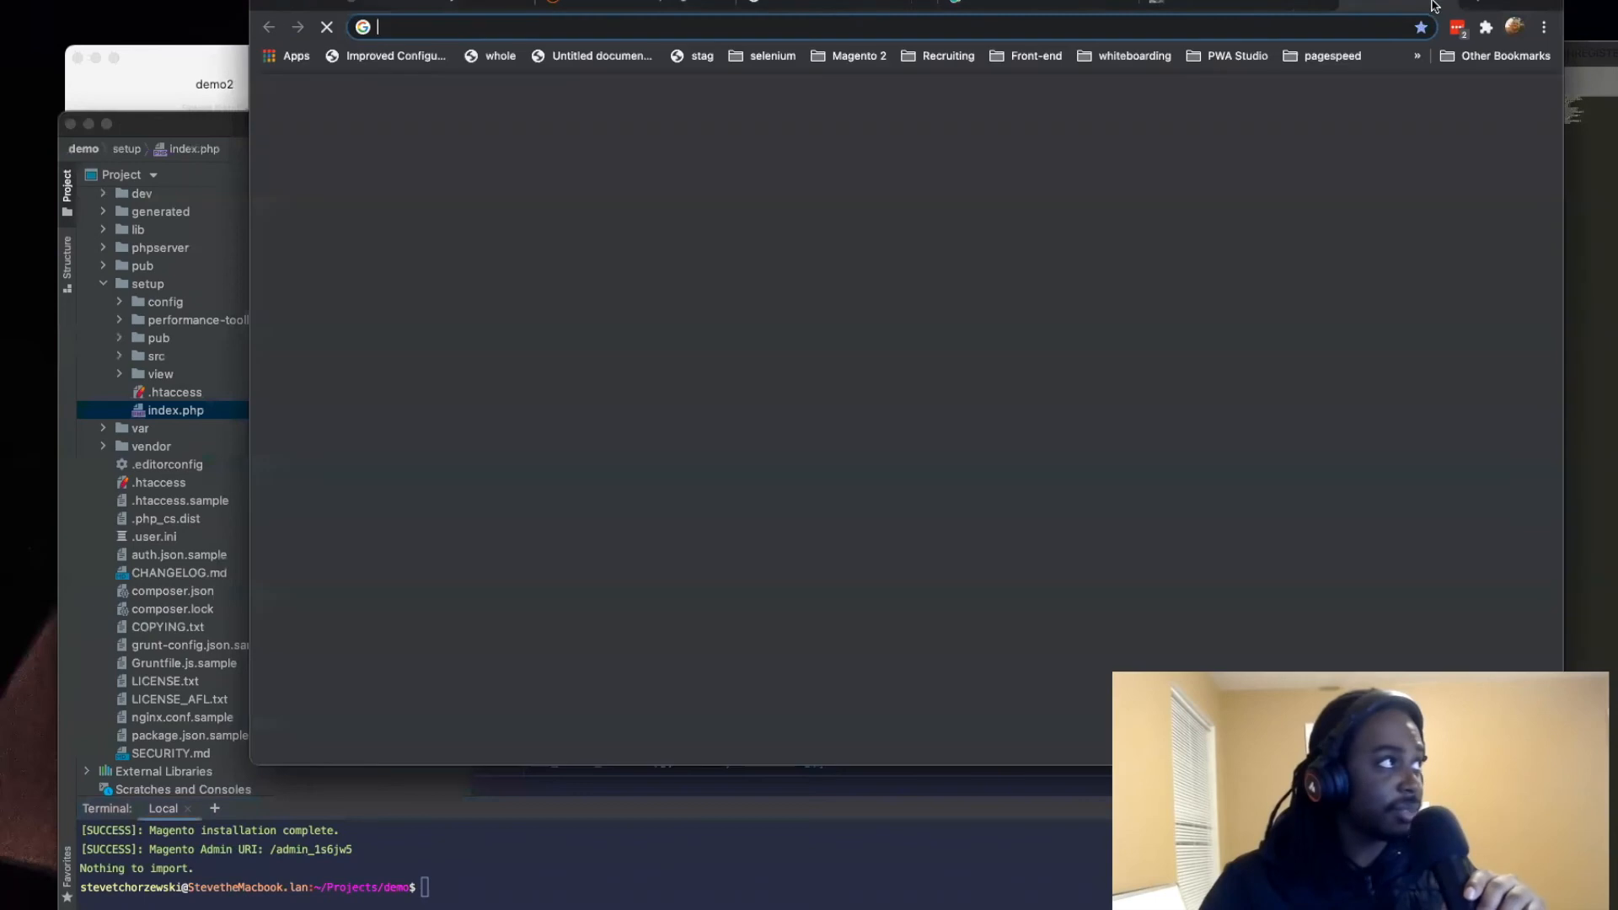
type("phpstudios.com")
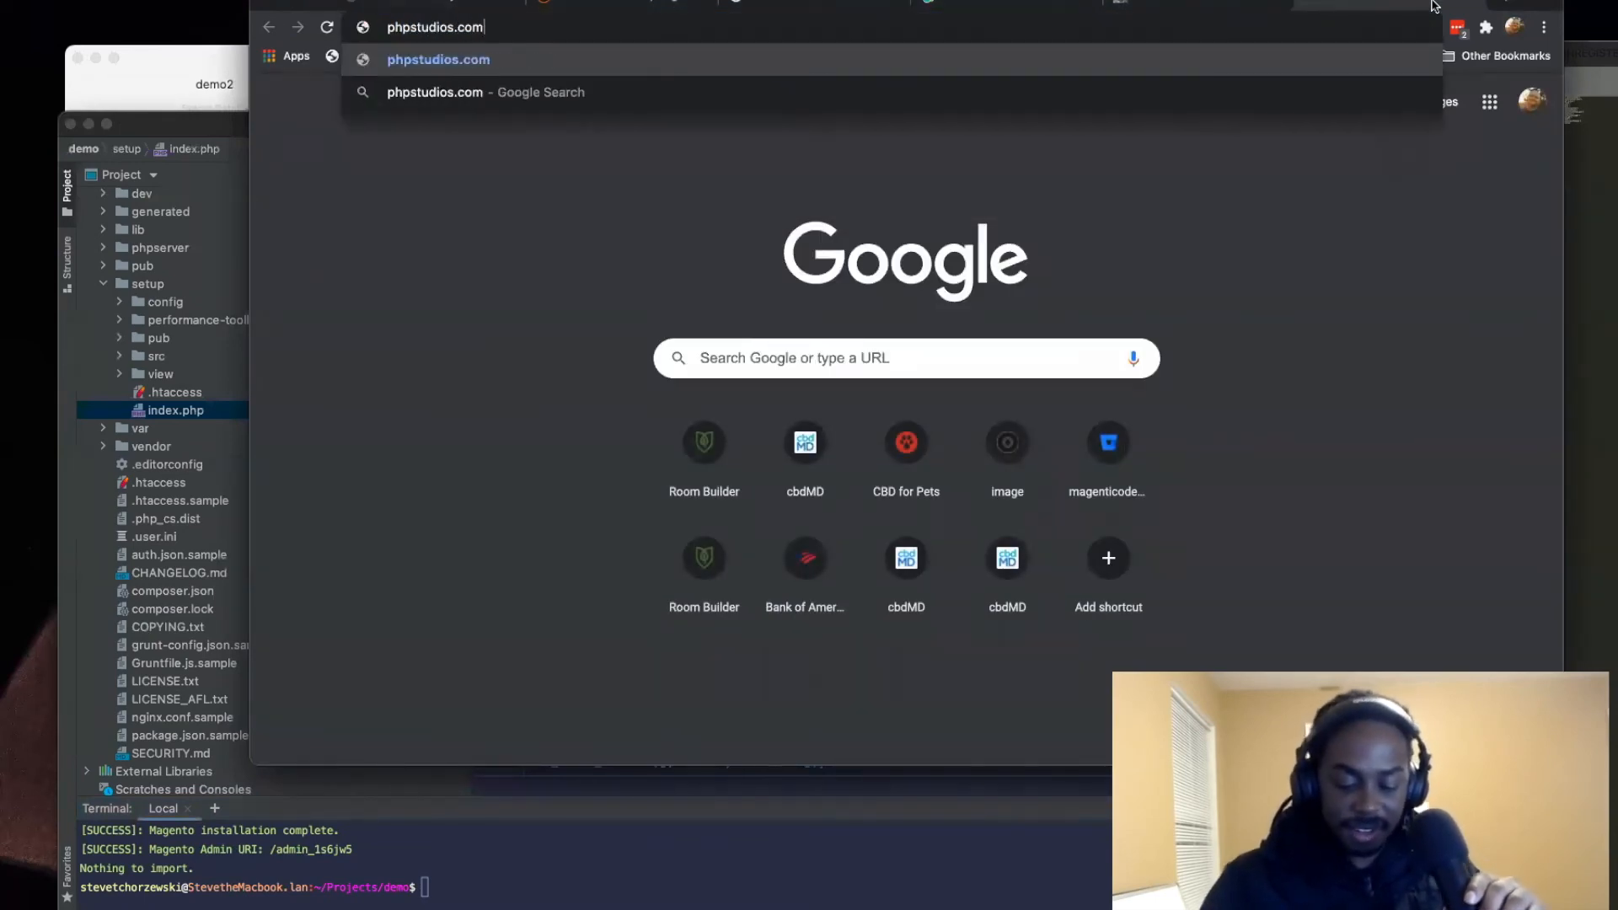
key("Return")
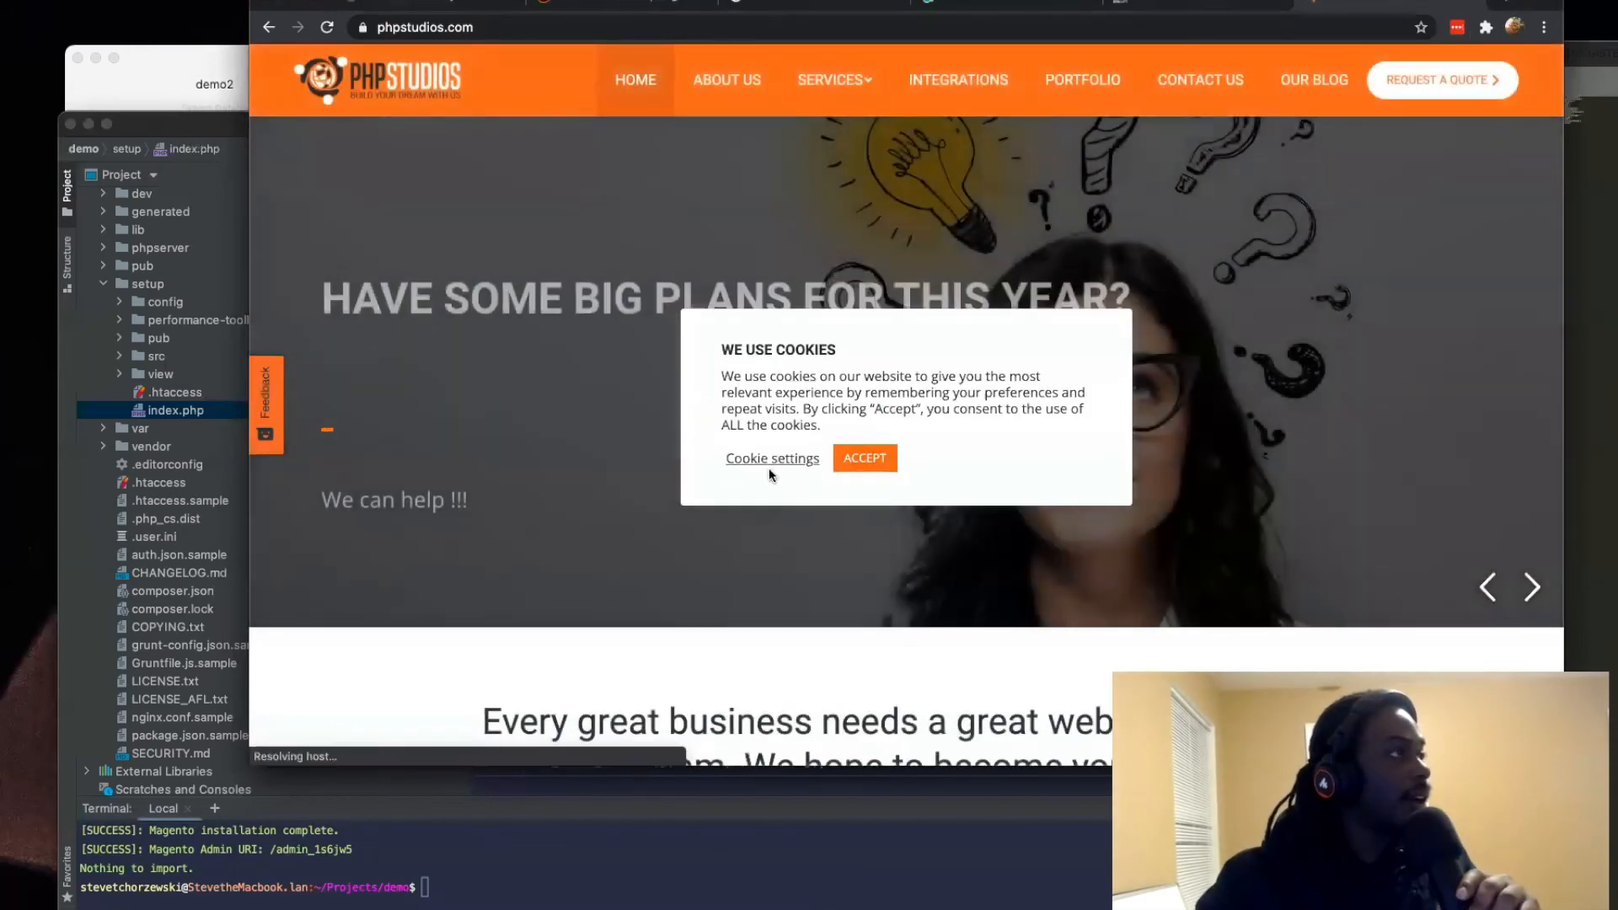
left_click(865, 458)
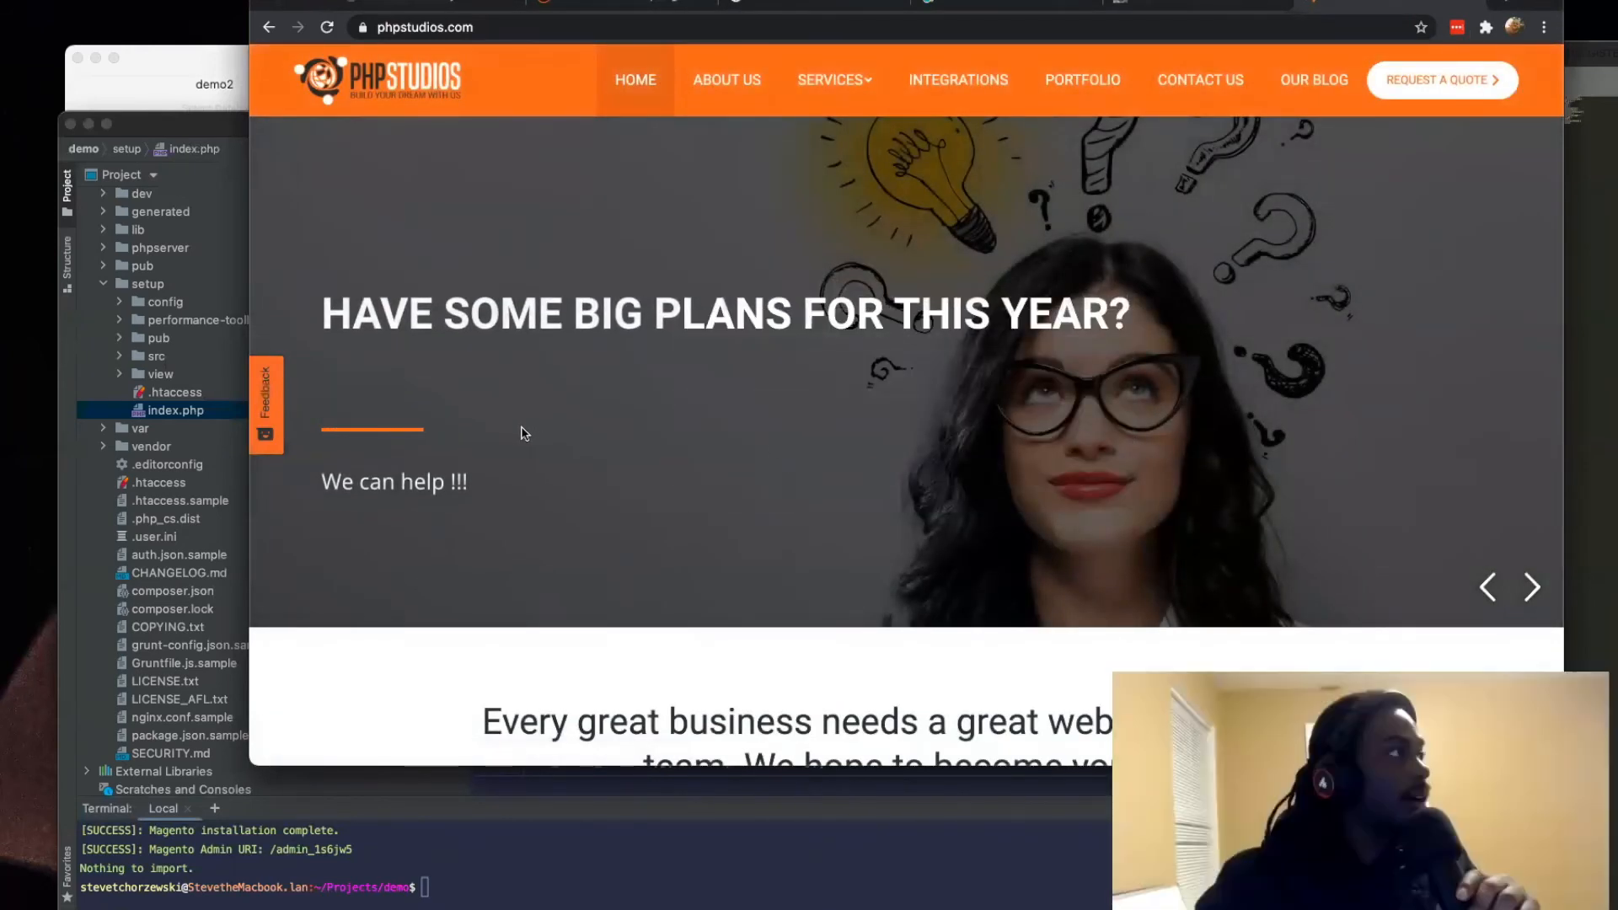
Step: Examine the PHP Studios home page from its certifications and services through the portfolio to the footer, and return to its beginning
scroll(339, 242, "down", 10)
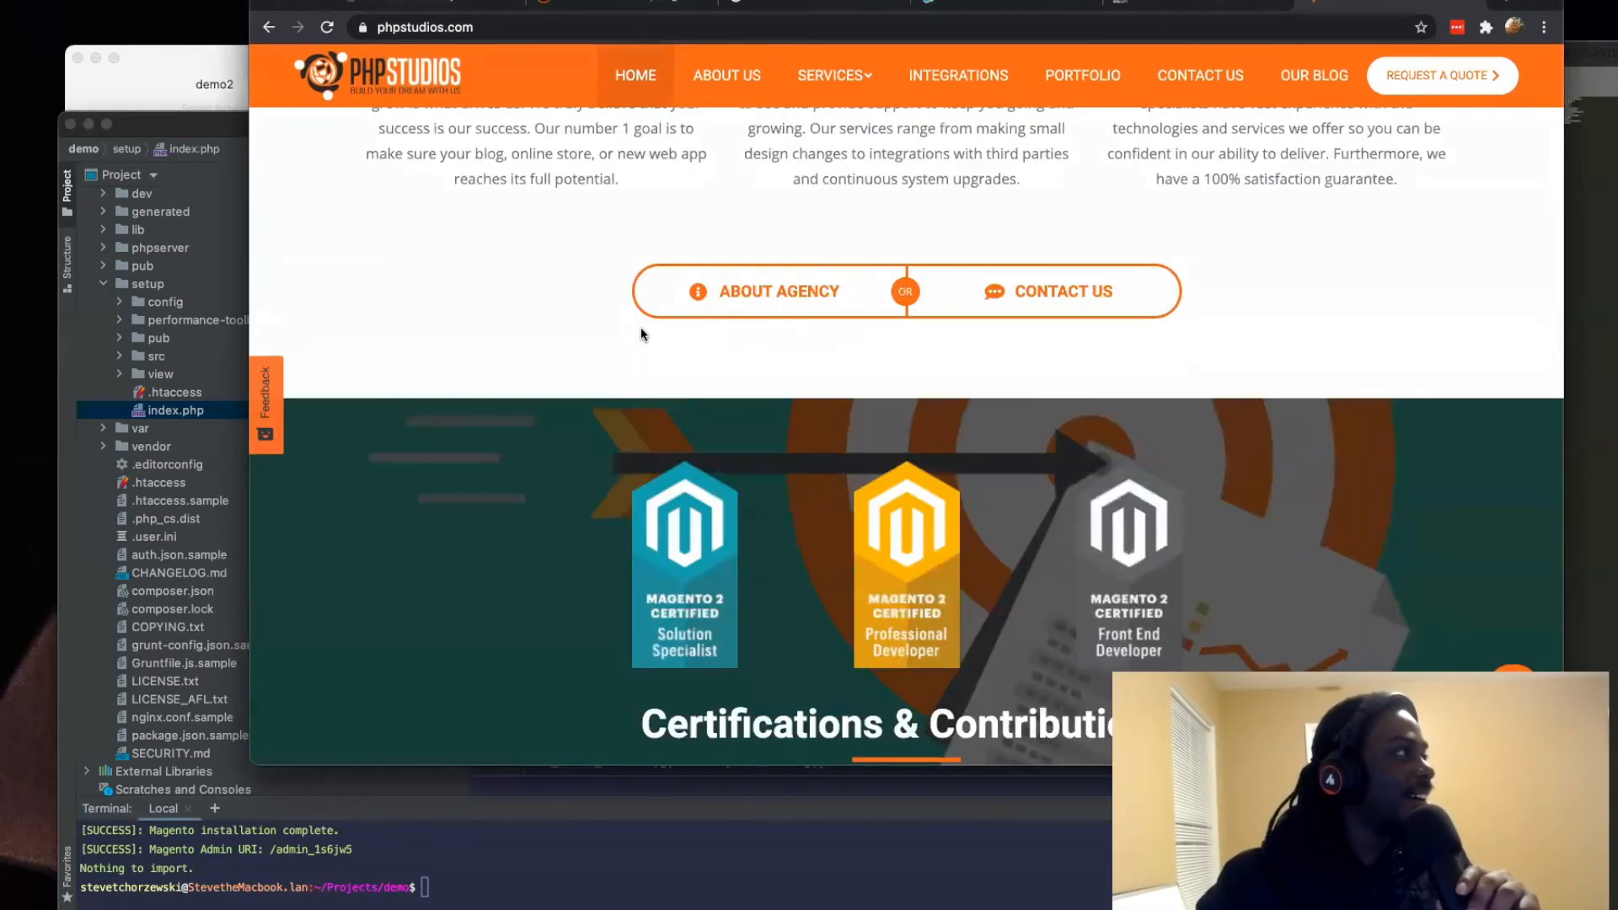
scroll(640, 329, "down", 5)
scroll(641, 333, "up", 4)
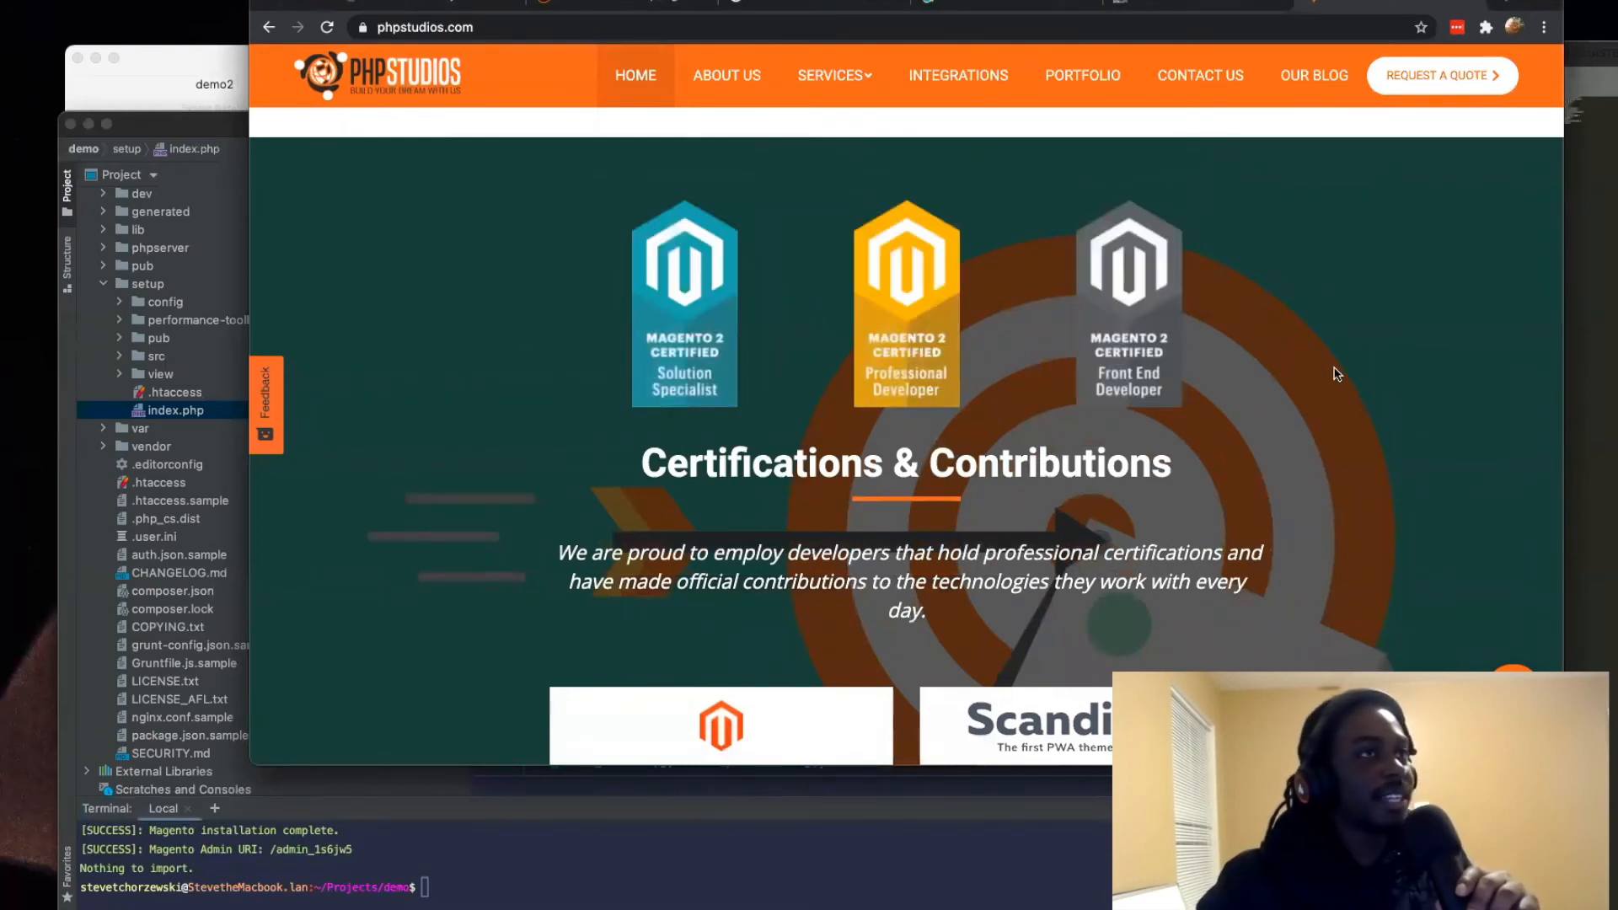
scroll(1342, 386, "up", 2)
scroll(1341, 387, "down", 4)
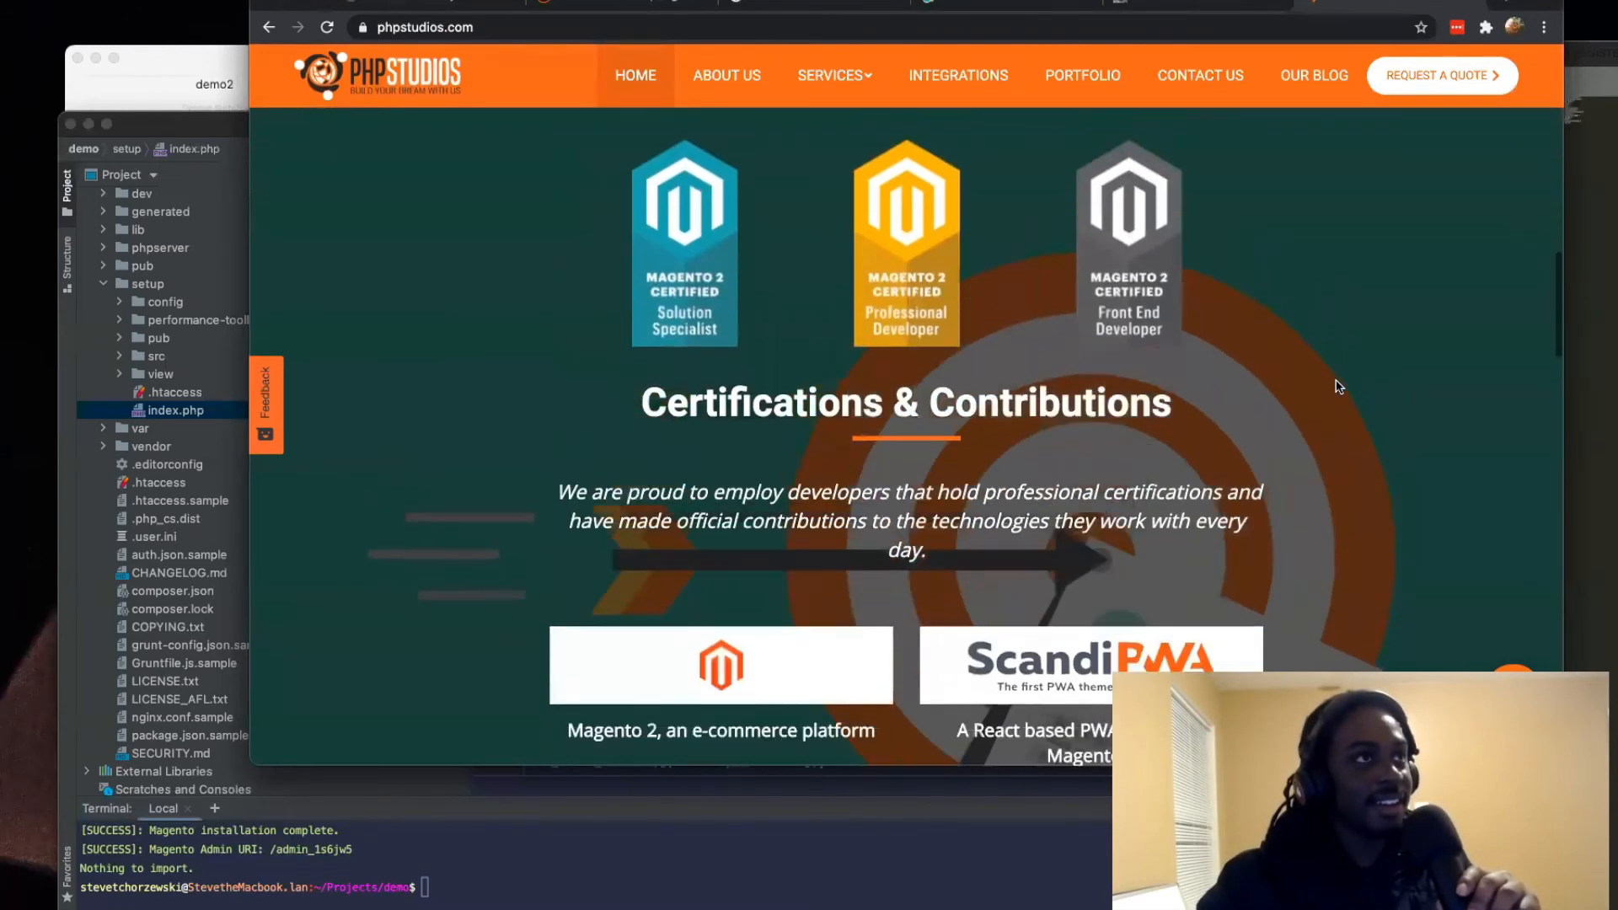
scroll(1338, 386, "up", 3)
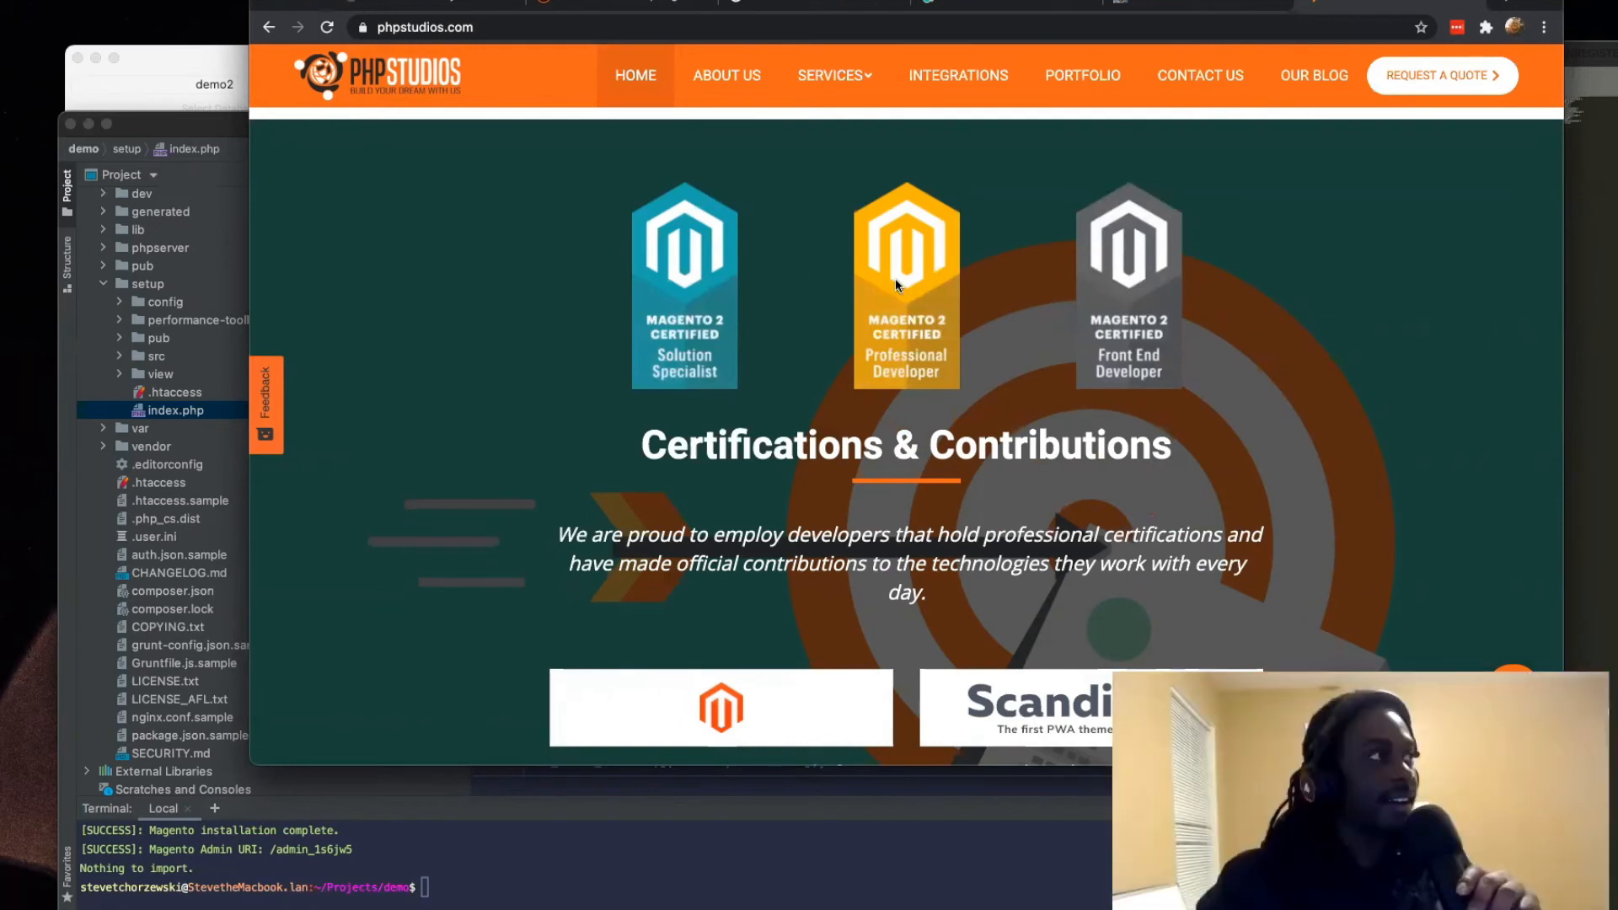
scroll(893, 291, "down", 10)
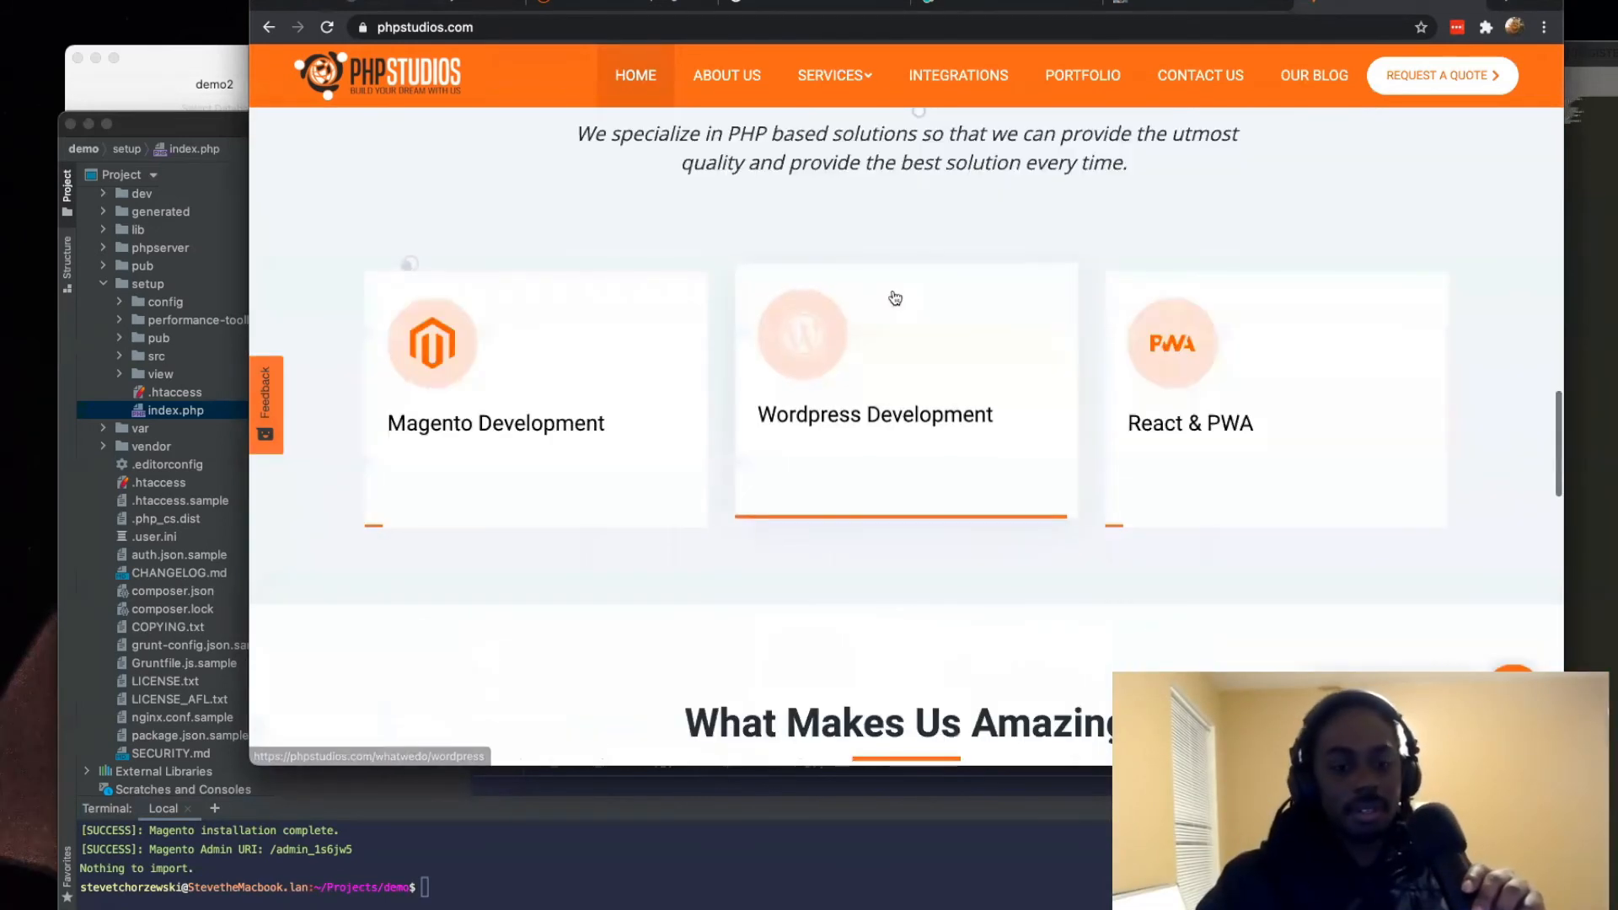
scroll(523, 445, "down", 10)
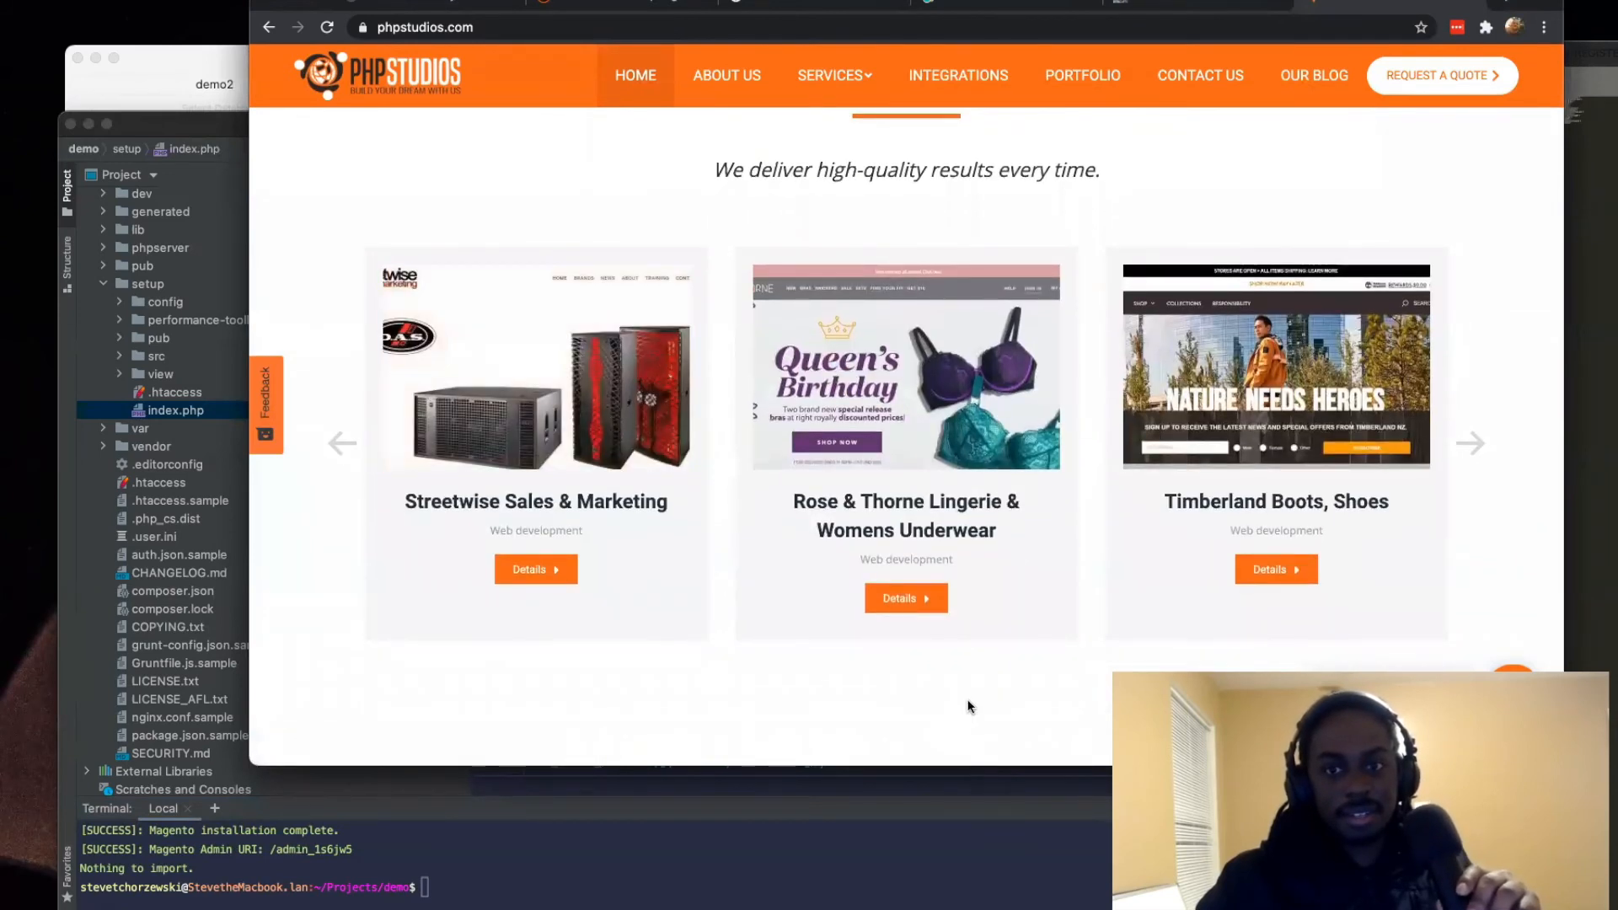
scroll(969, 706, "down", 2)
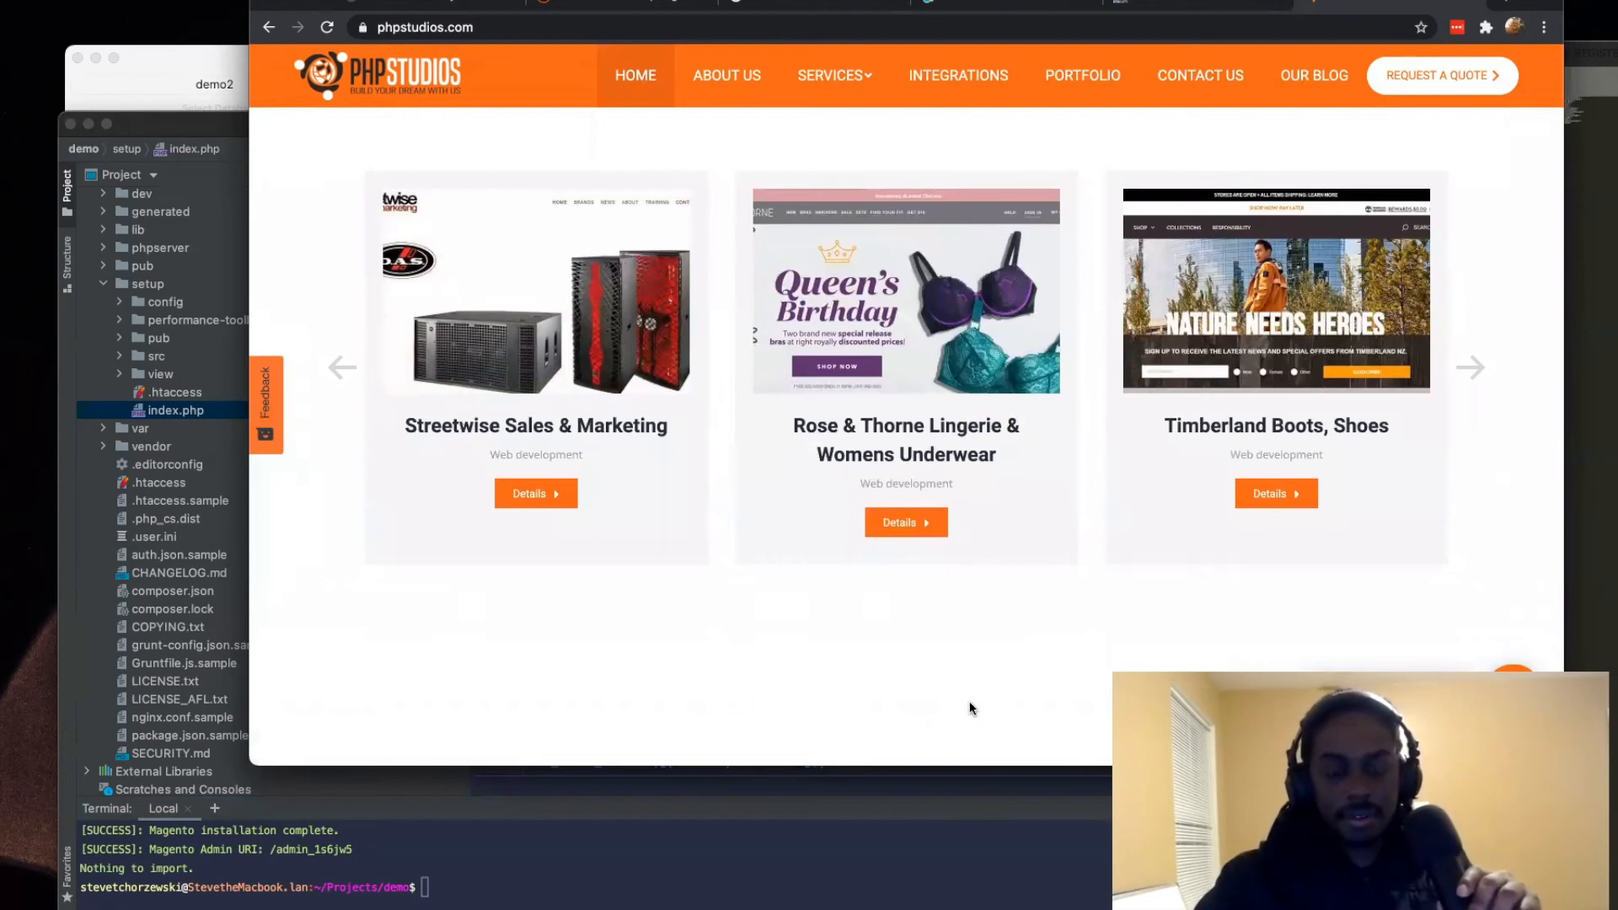
mouse_move(501, 335)
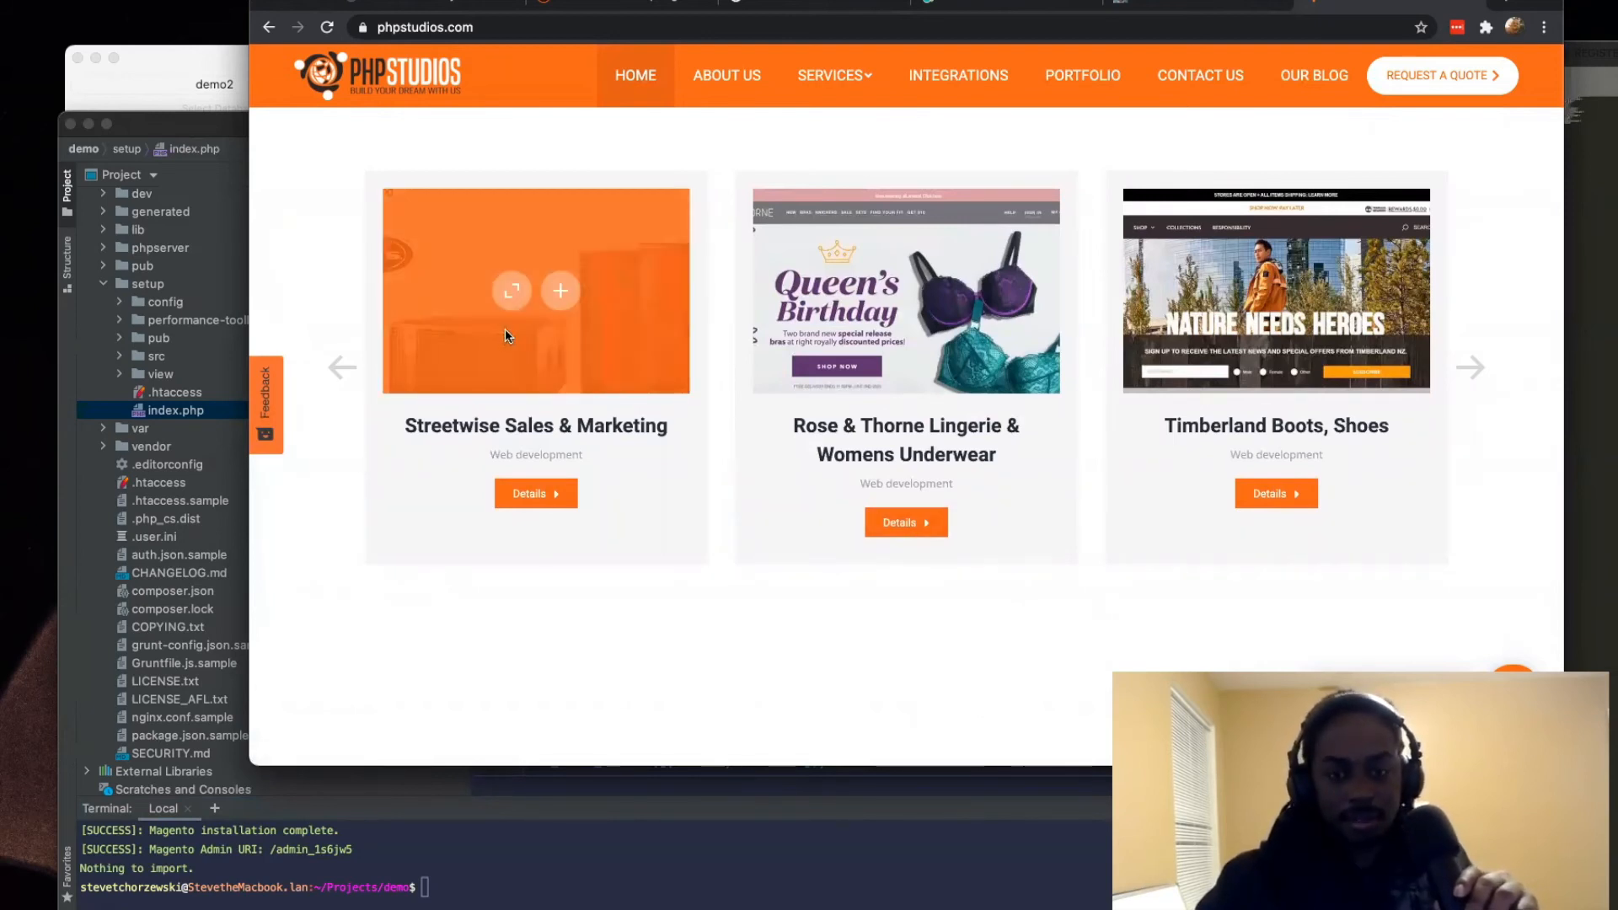
scroll(1051, 271, "down", 4)
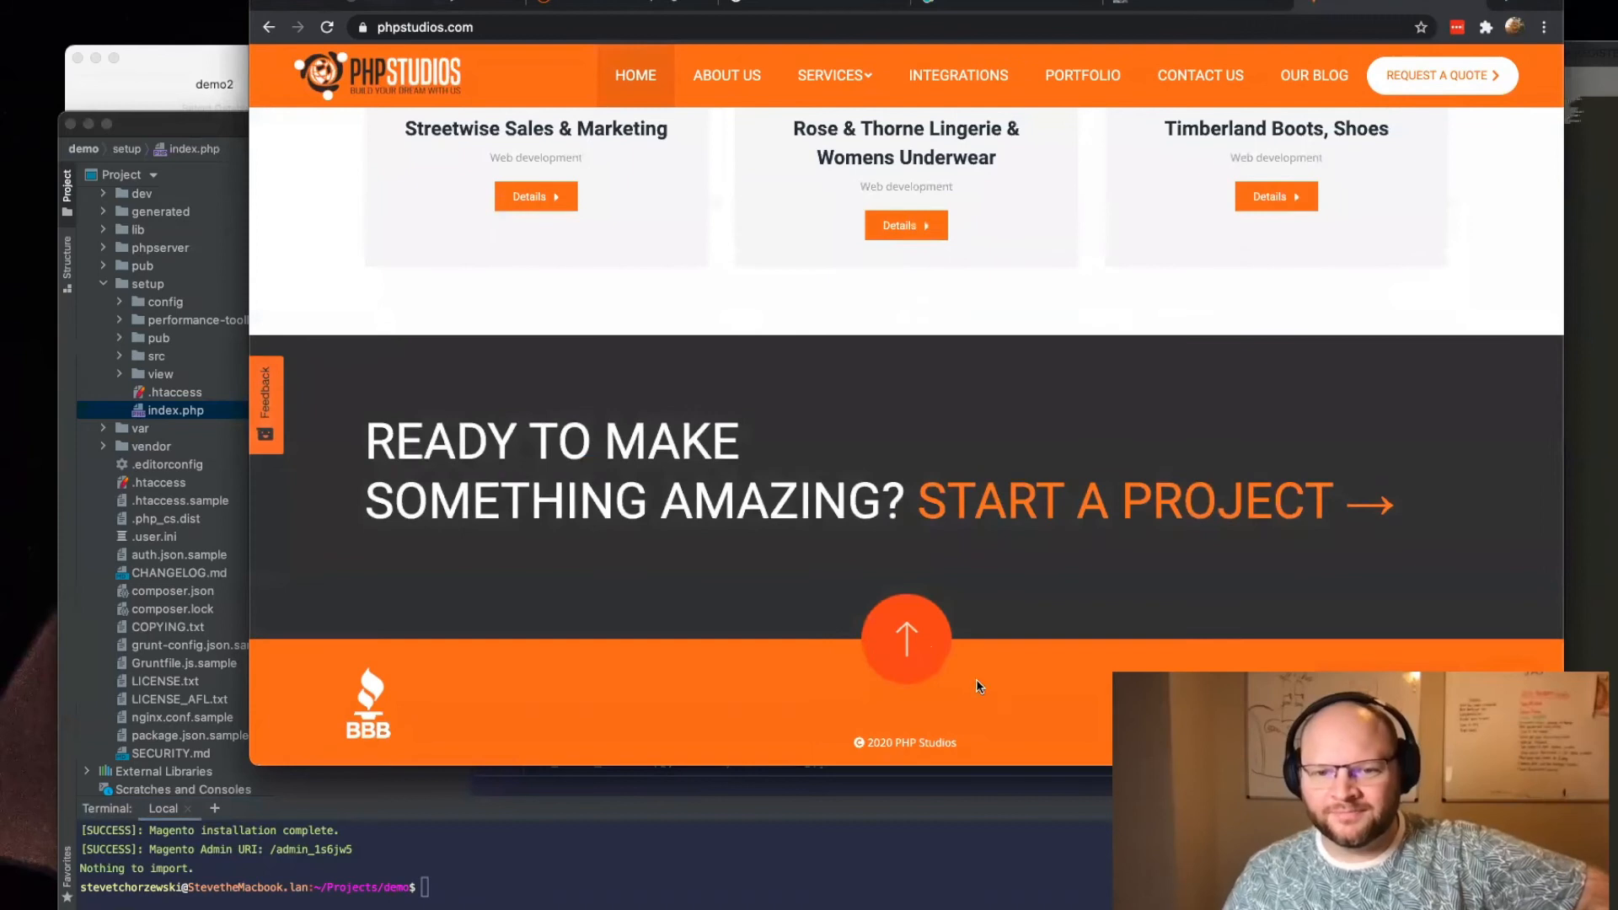
scroll(851, 463, "up", 15)
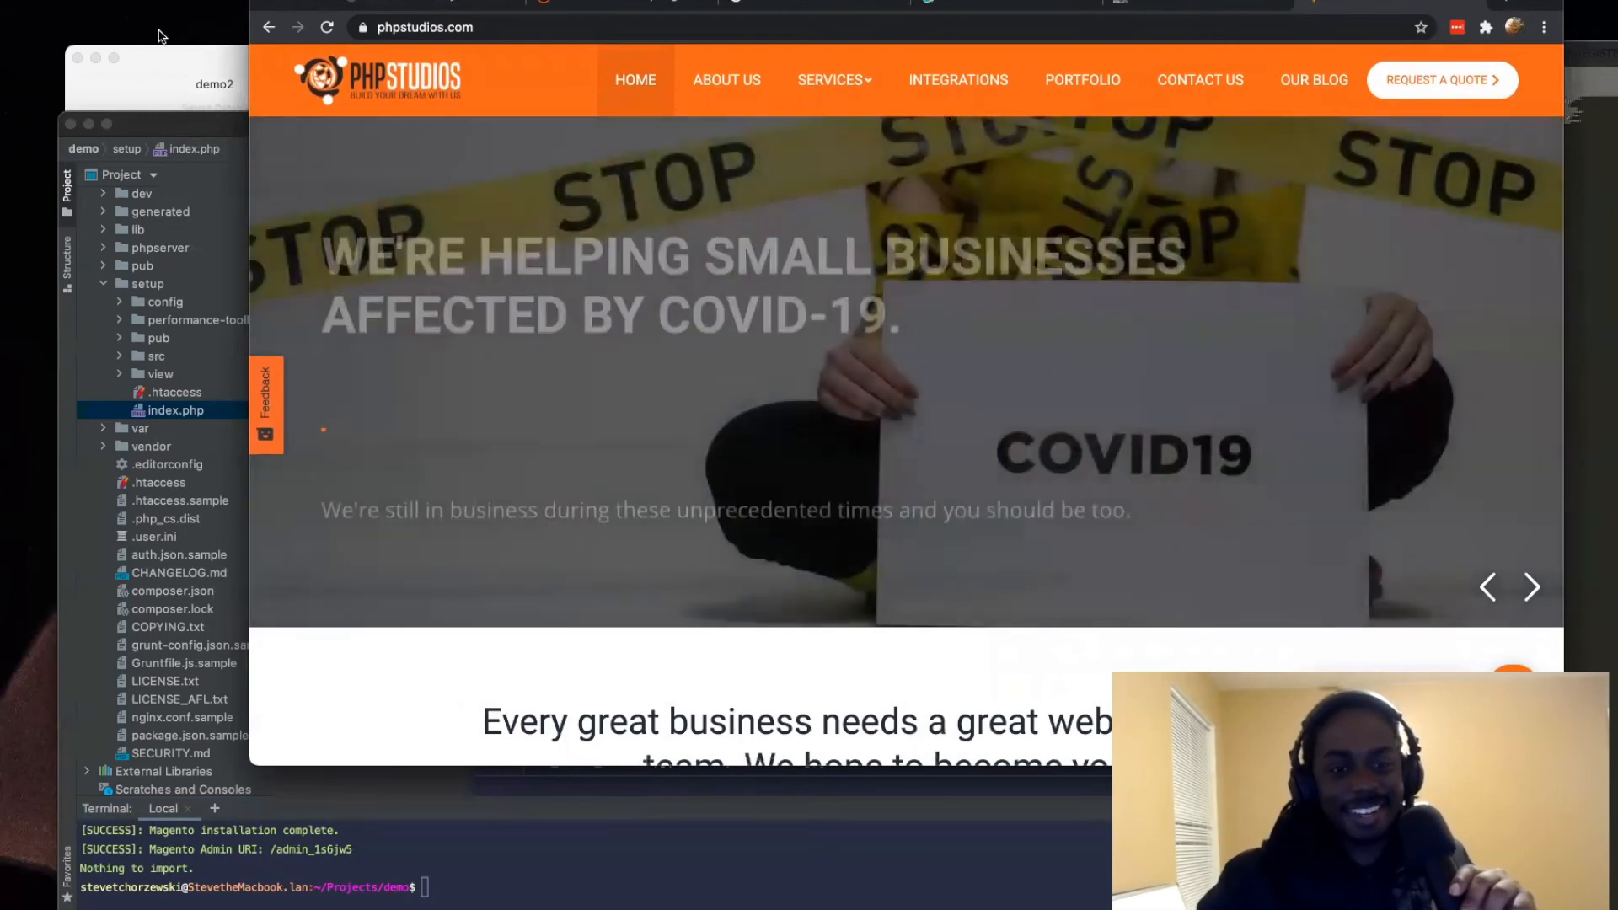
Step: Open the PHP Studios blog, search the page for "vale", and open the article How To Setup Magento 2.4 Locally Using Valet Plus
left_click(1188, 2)
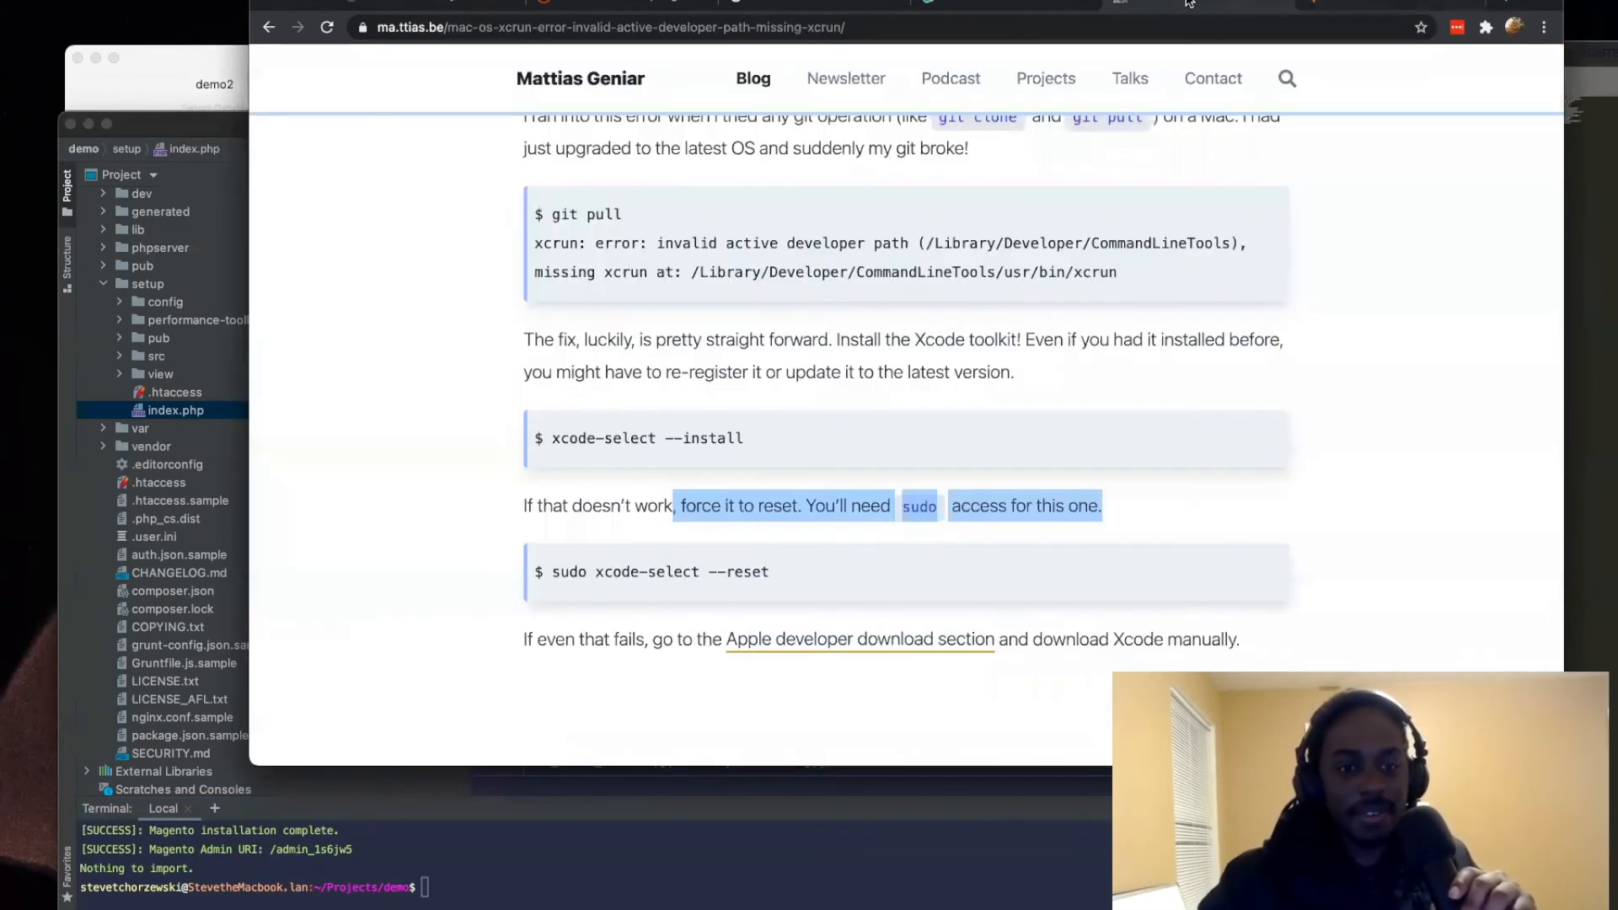
left_click(1342, 6)
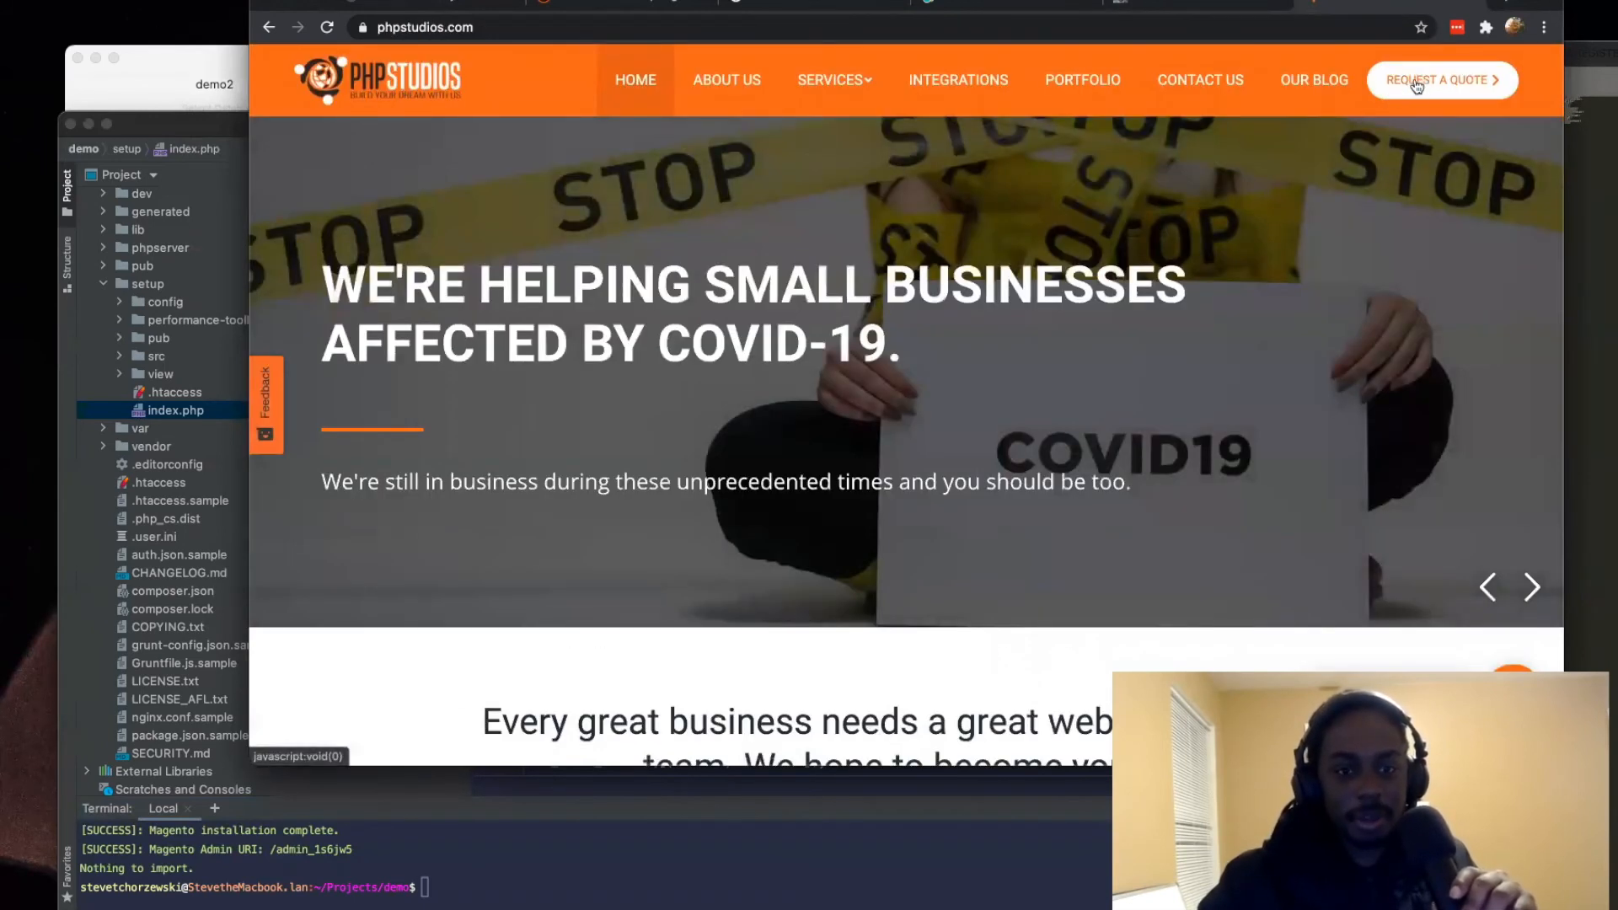
left_click(1330, 91)
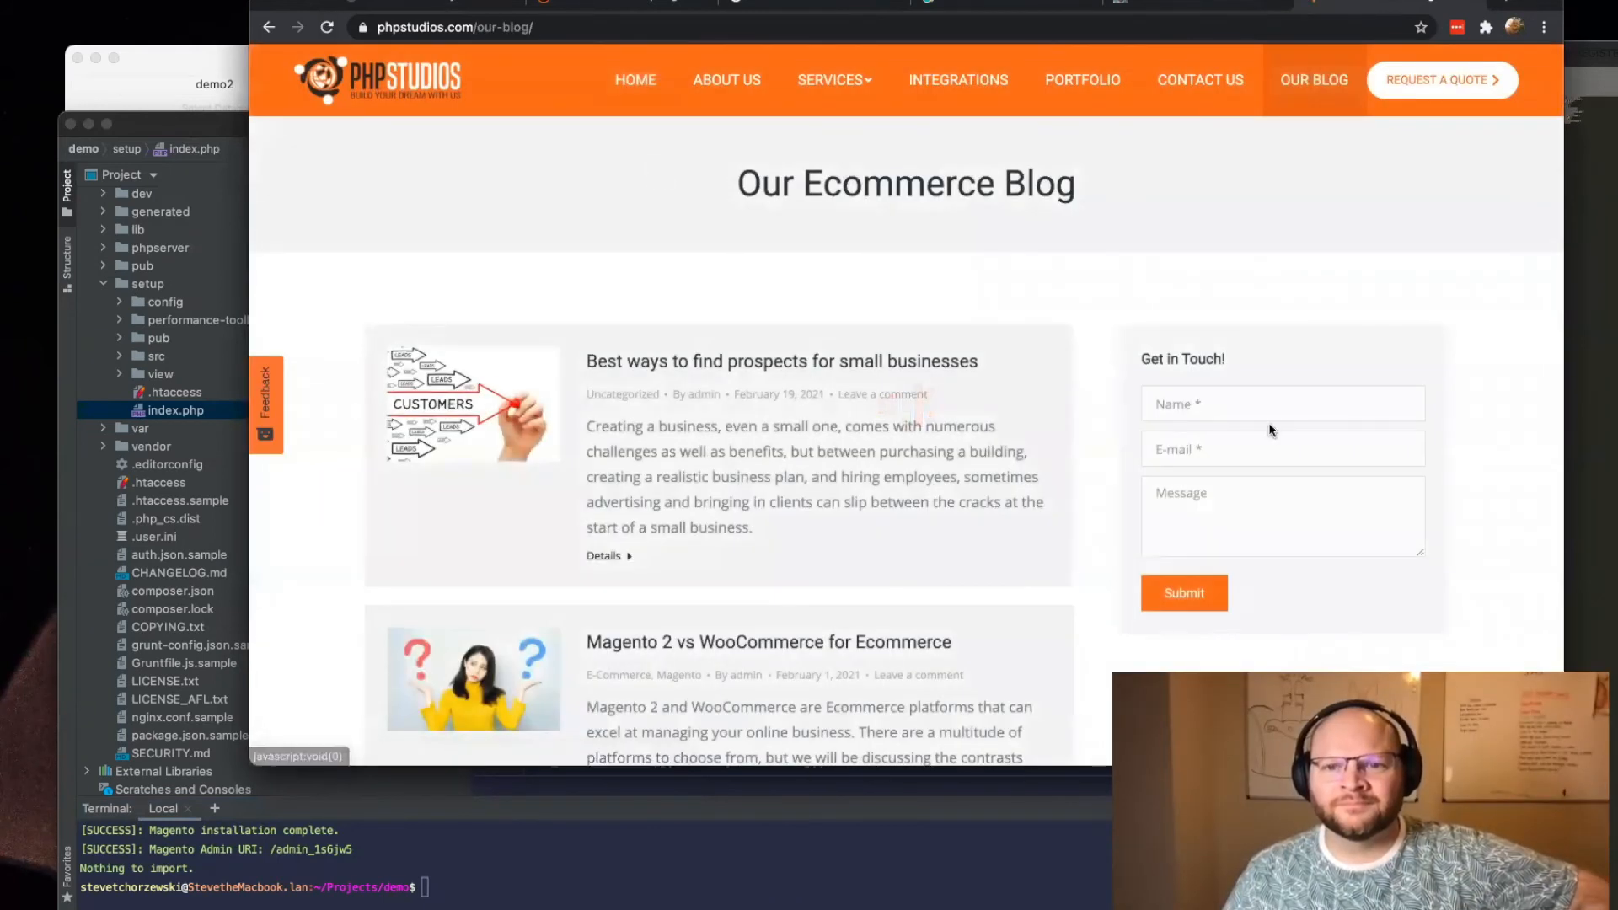
key("super+f")
type("vale")
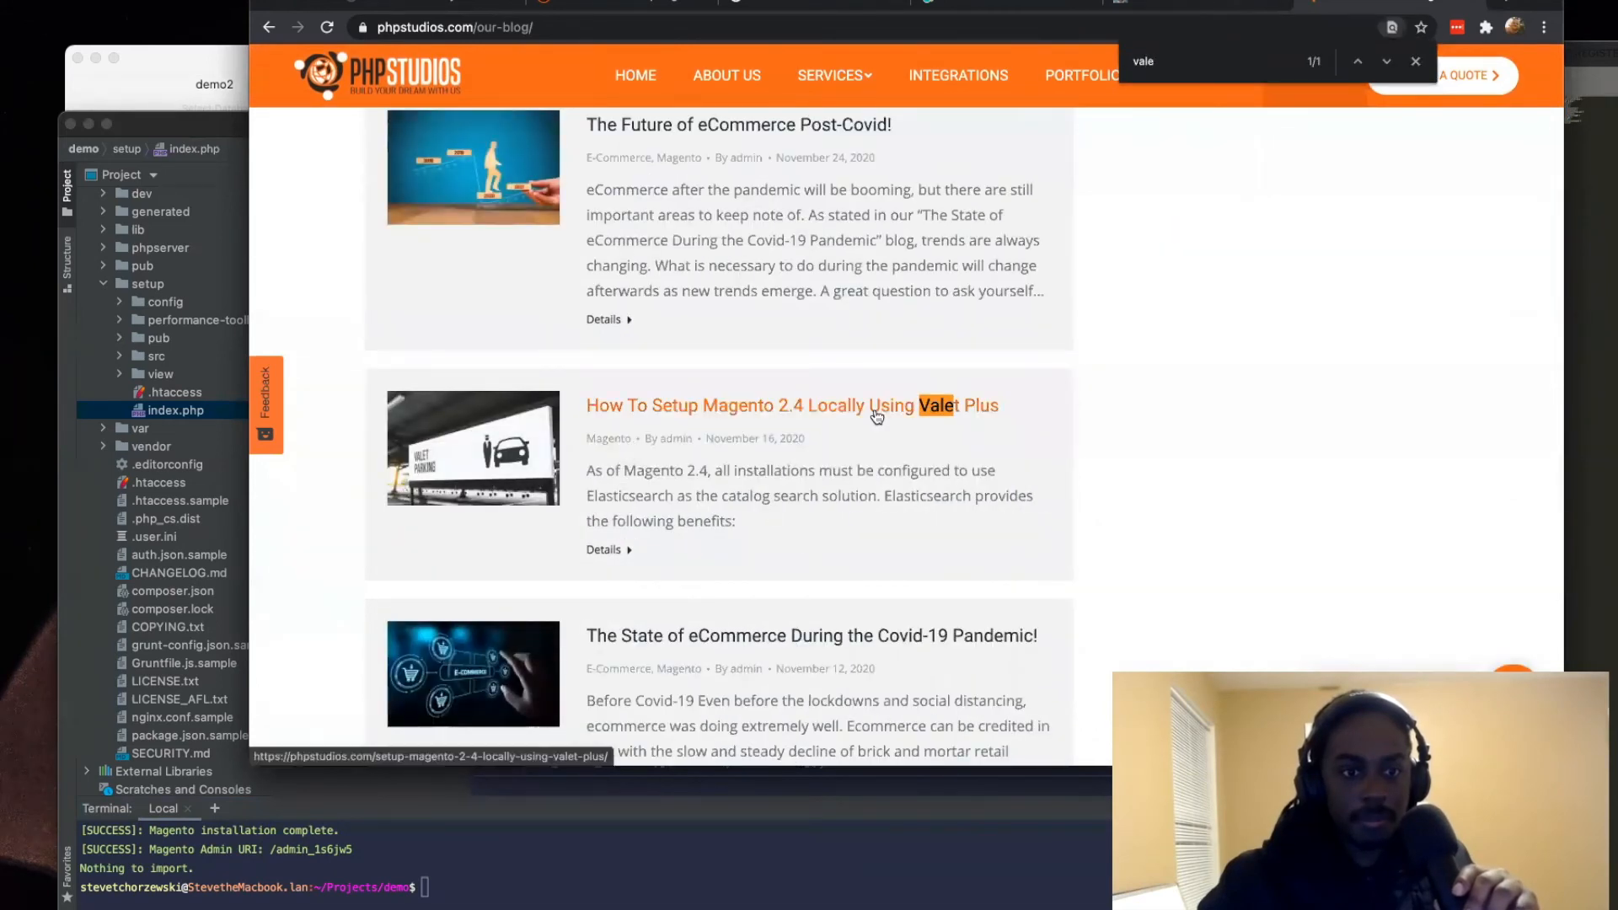
left_click(877, 416)
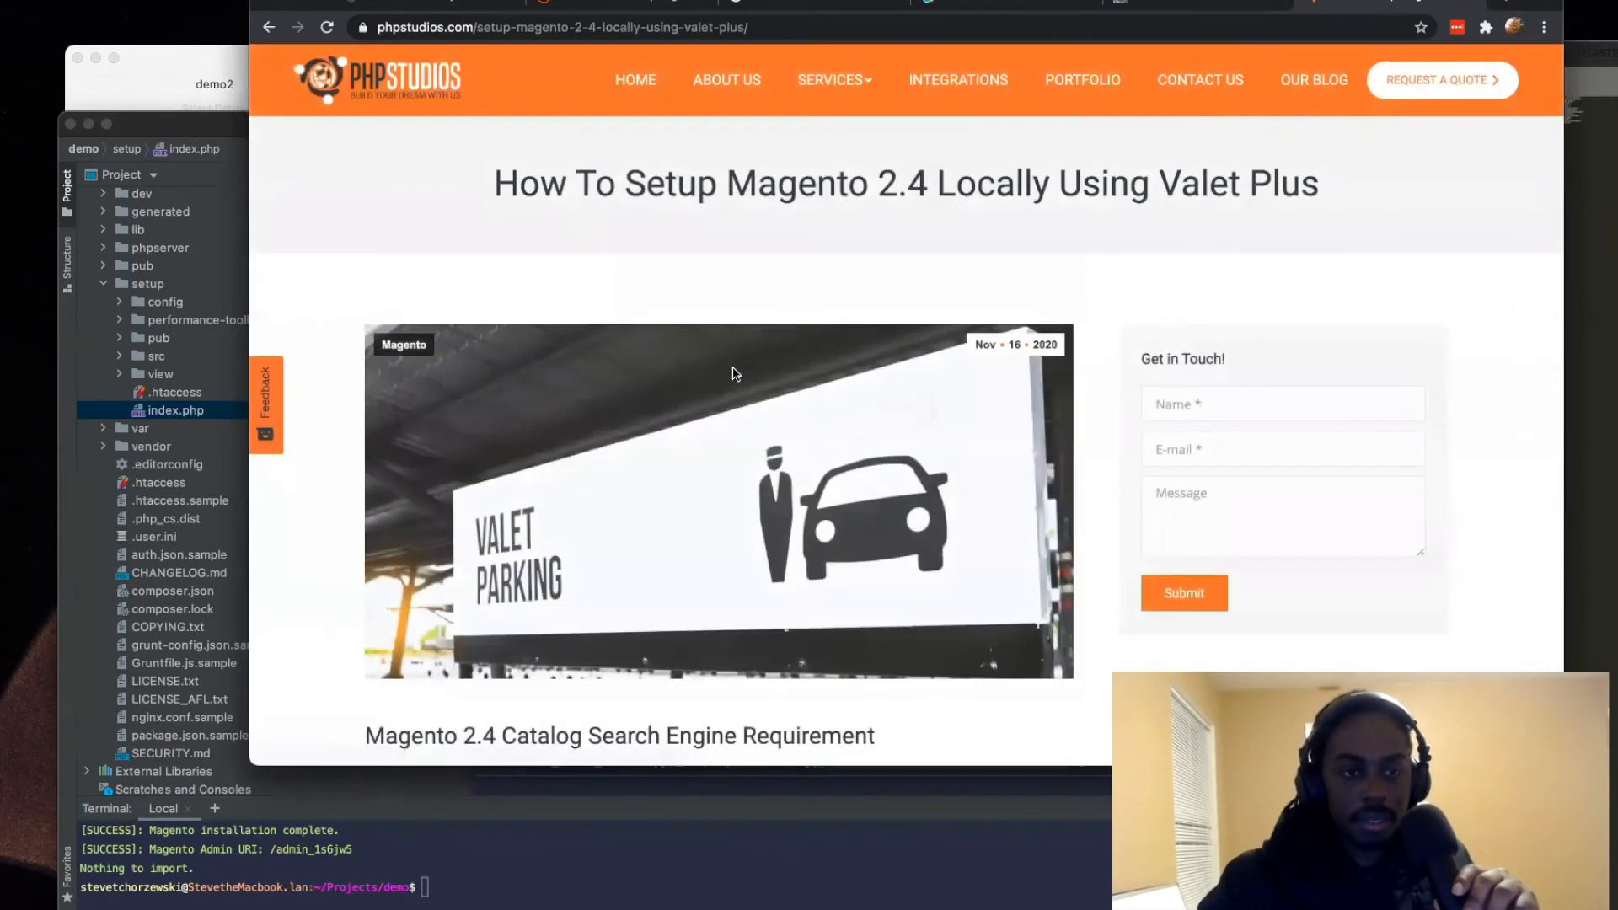
scroll(715, 375, "down", 5)
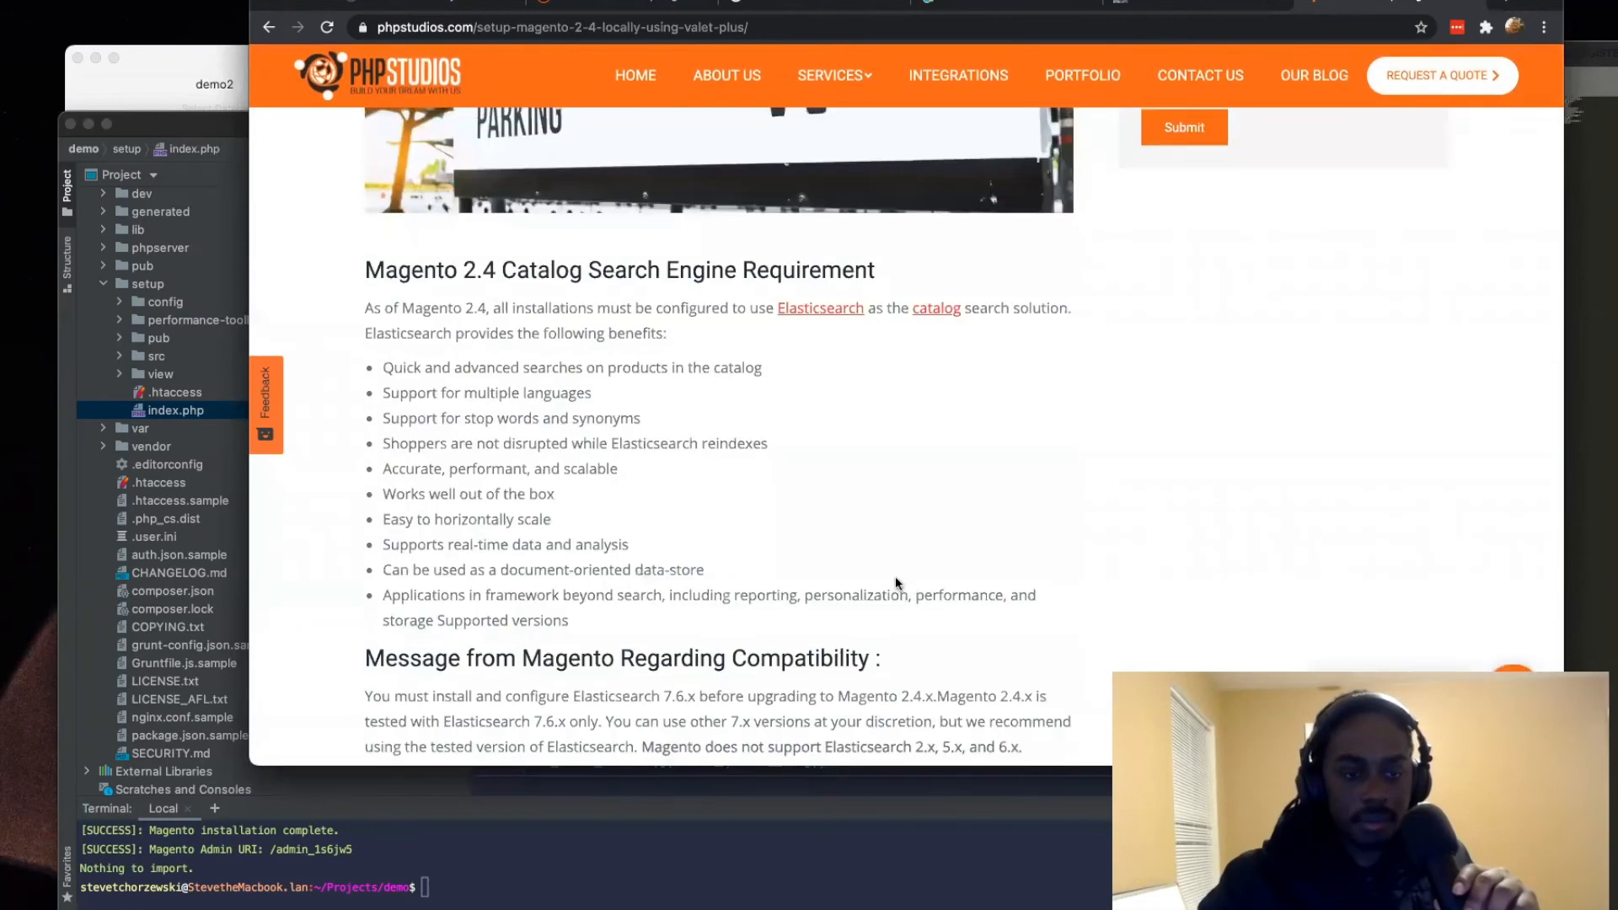
Step: Examine the Valet Plus article from the Elasticsearch requirements and configuration through the Magento install options to the administrator properties
scroll(552, 536, "down", 4)
scroll(553, 544, "up", 1)
scroll(551, 544, "down", 4)
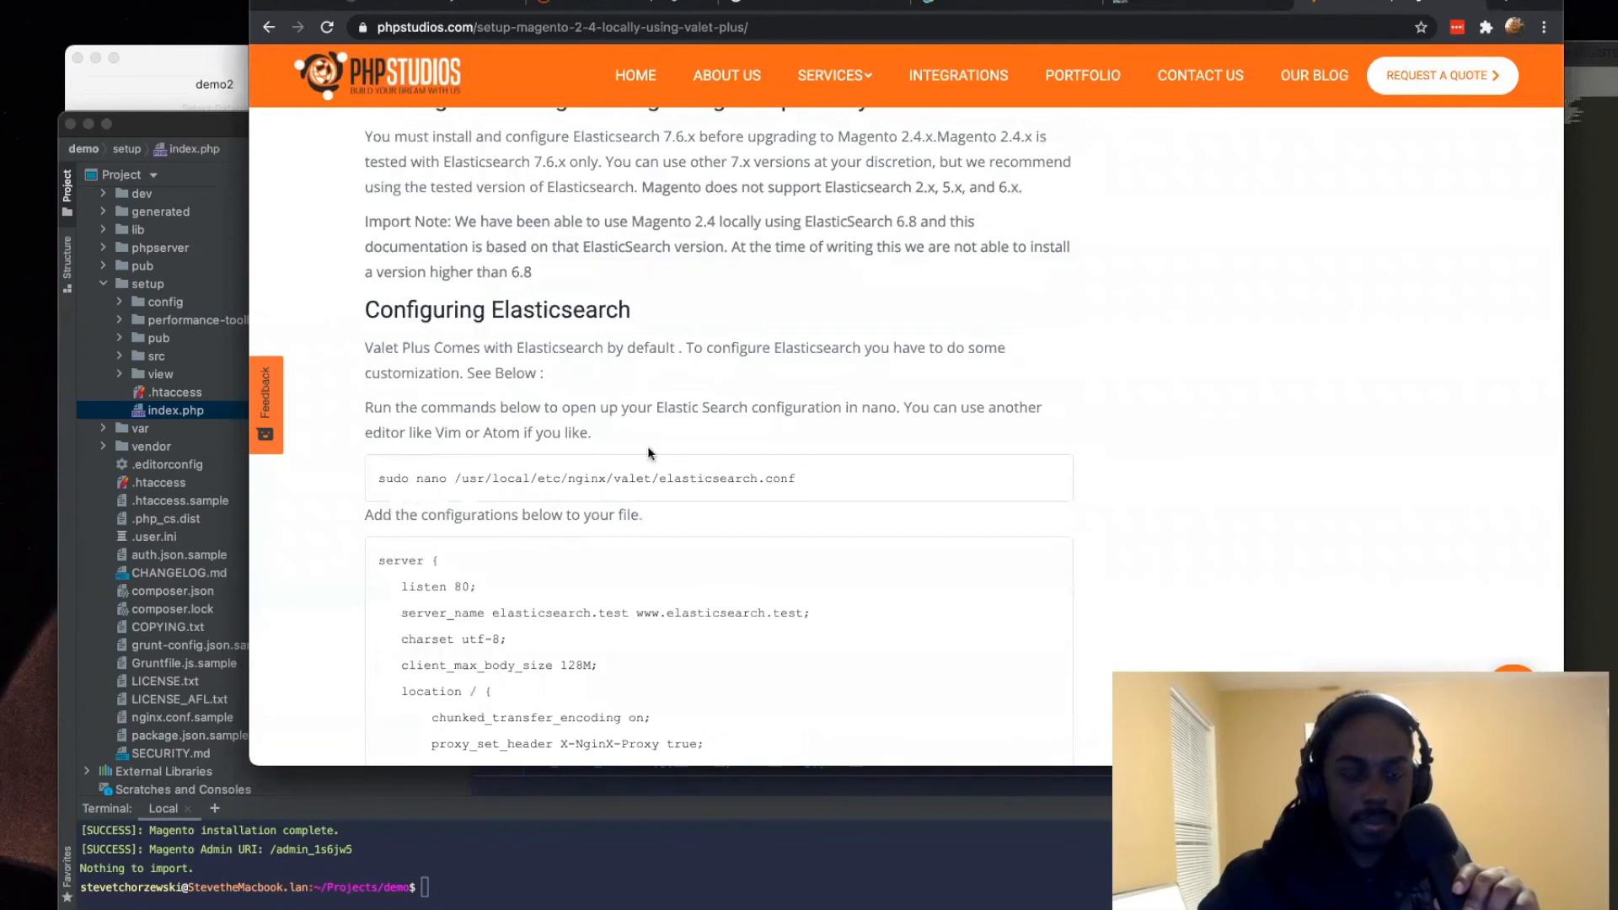
left_click_drag(409, 349, 885, 504)
scroll(477, 477, "down", 15)
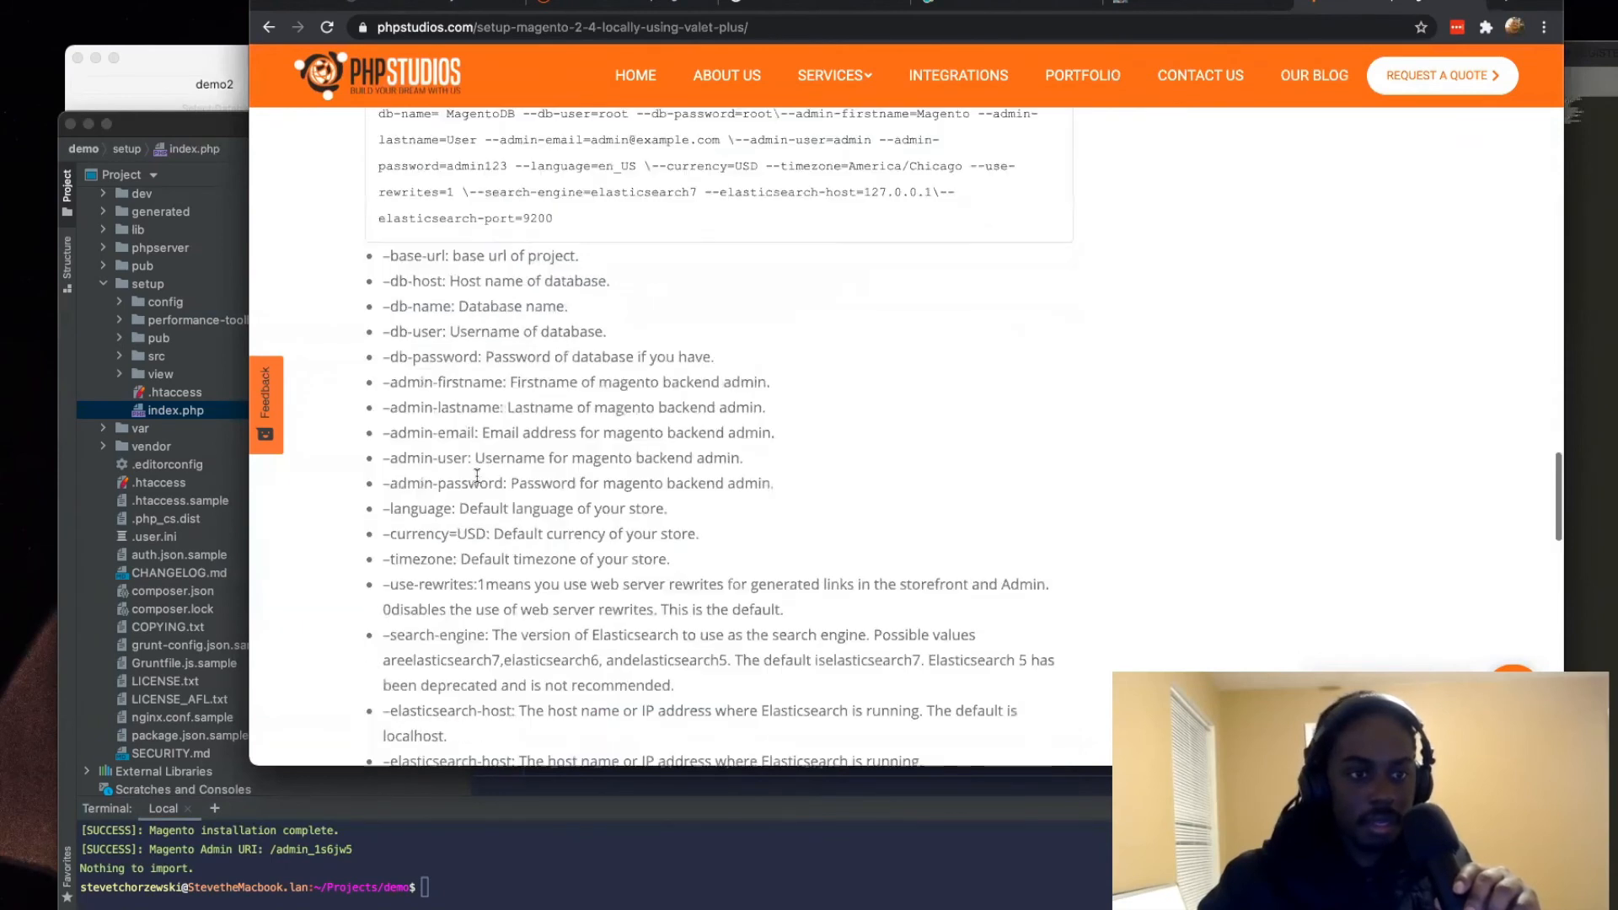
scroll(477, 477, "down", 10)
scroll(477, 481, "up", 8)
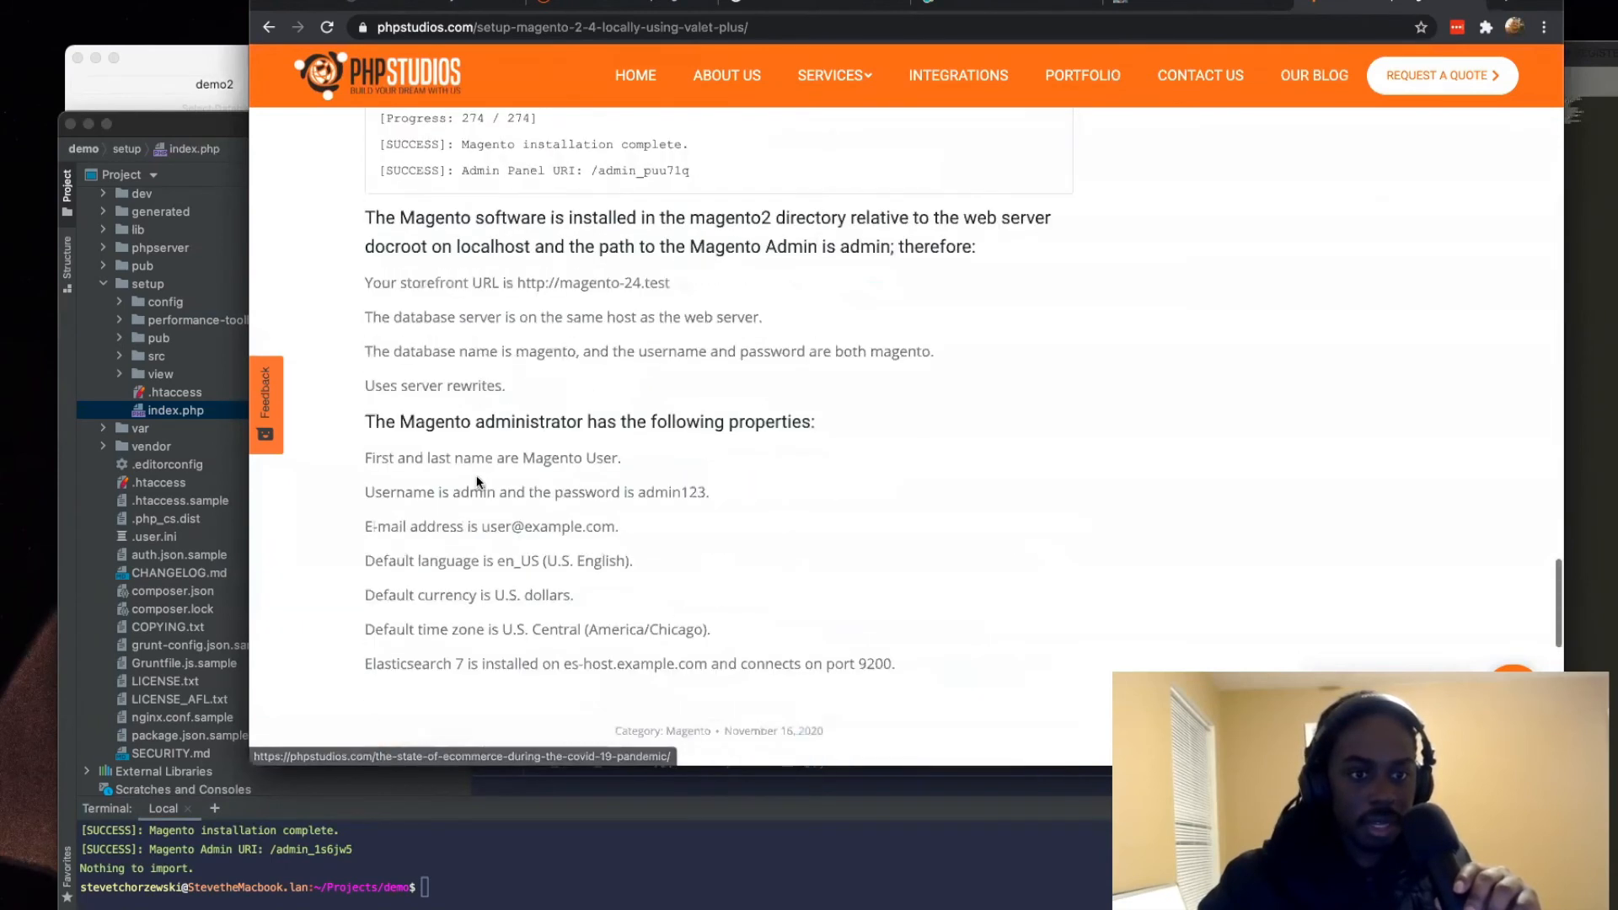
scroll(477, 482, "up", 1)
Step: Search the article for "ngin" and examine the Configuring Nginx section and the Magento 2.4 installation instructions that follow it
key("super+f")
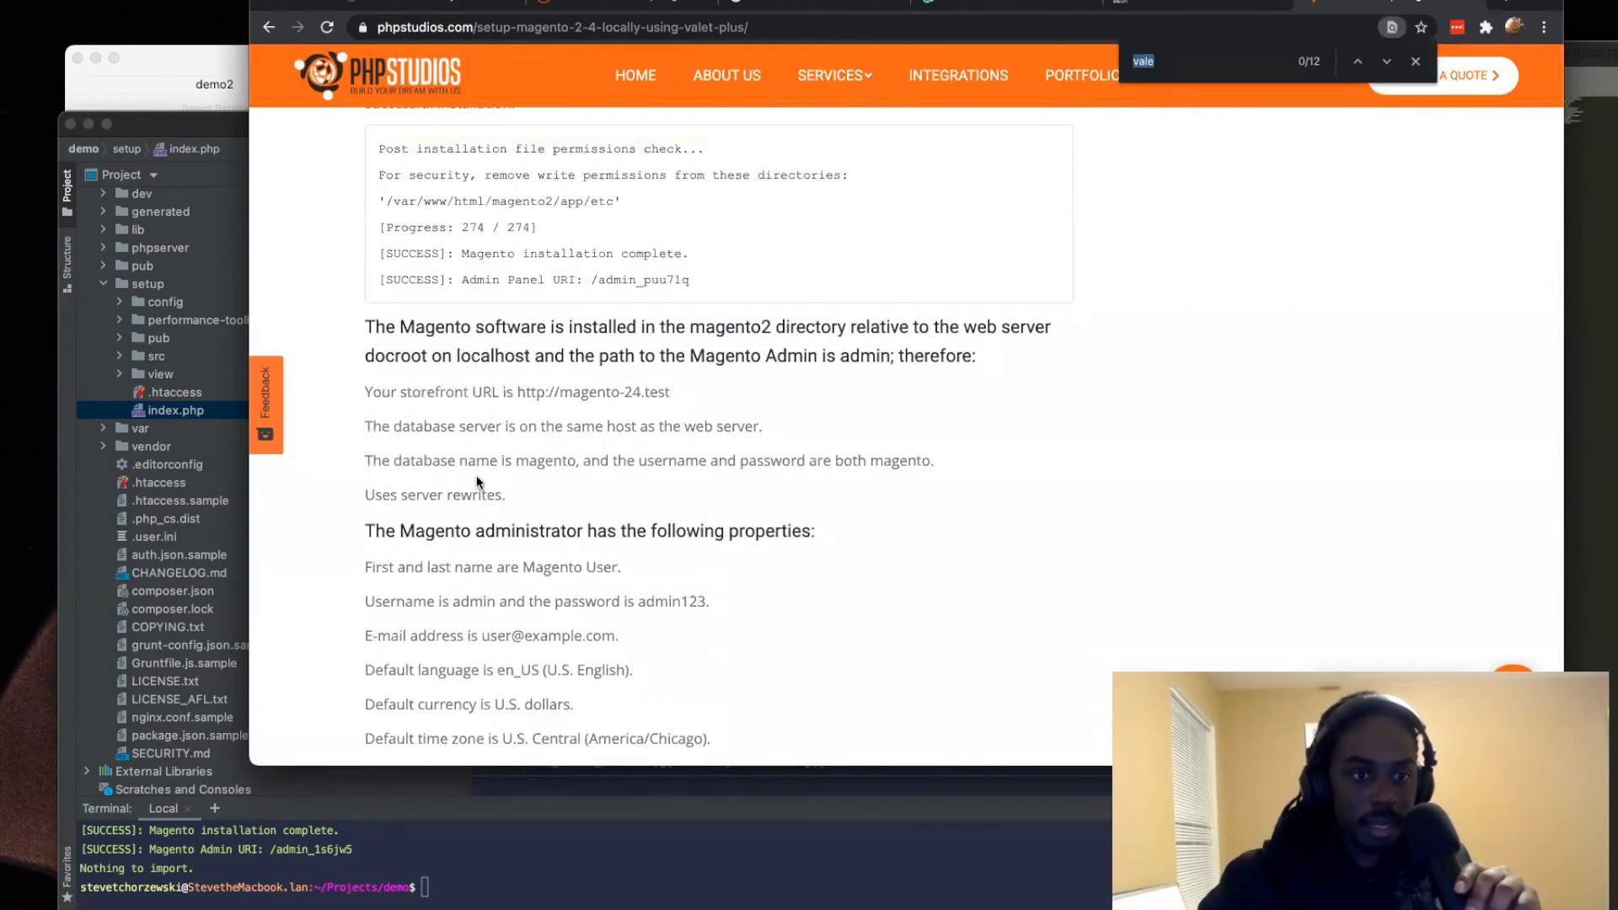
type("ngin")
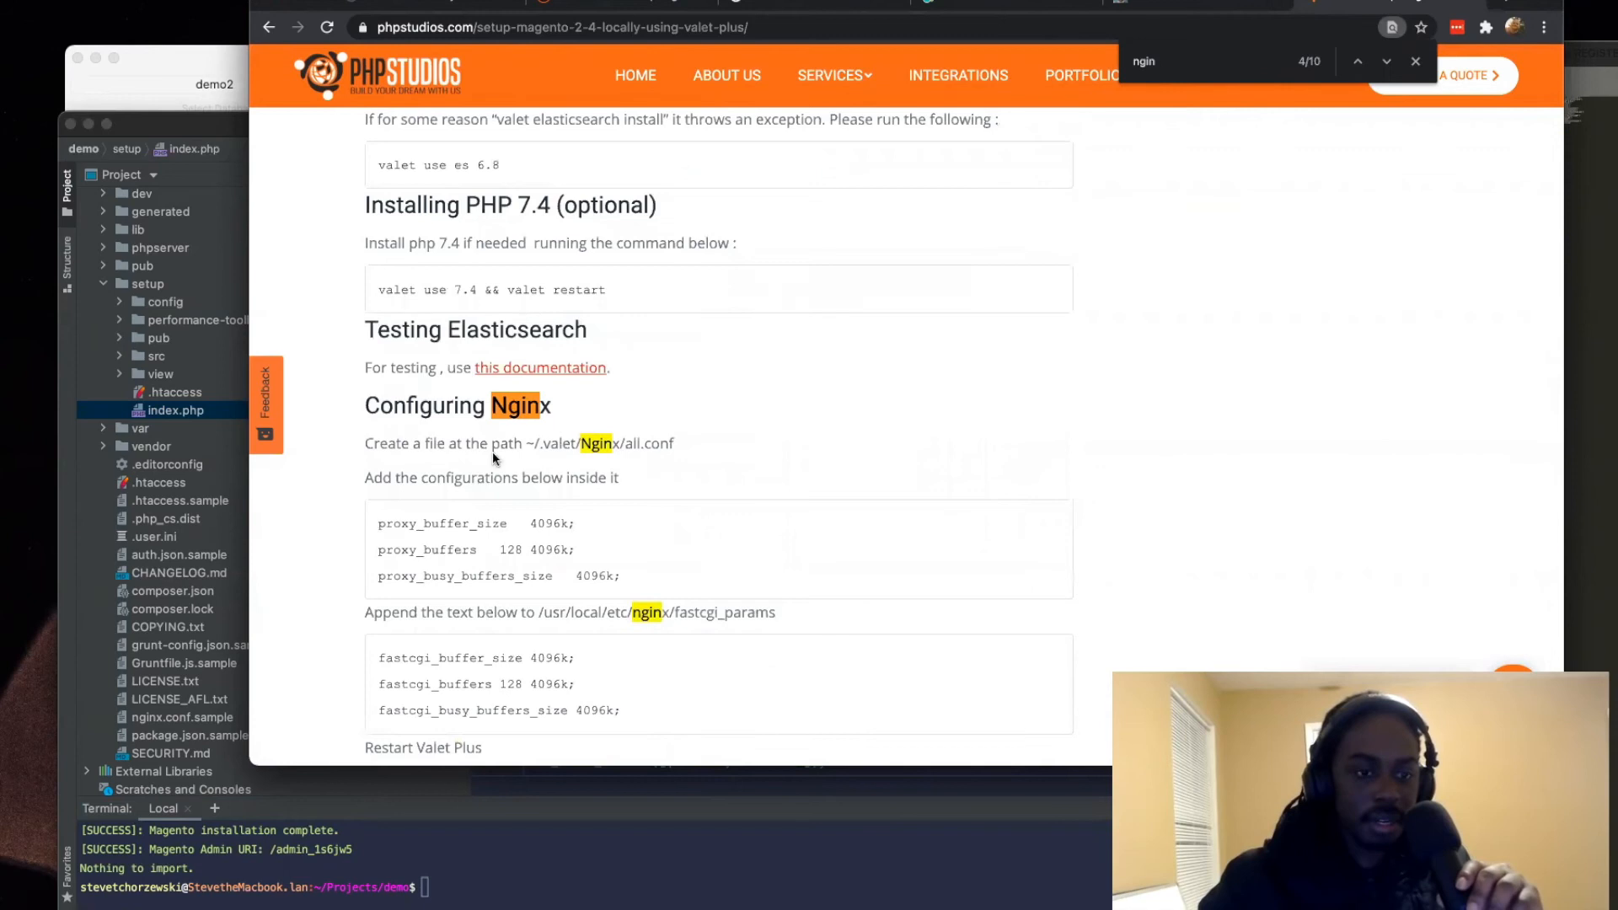
scroll(477, 462, "down", 5)
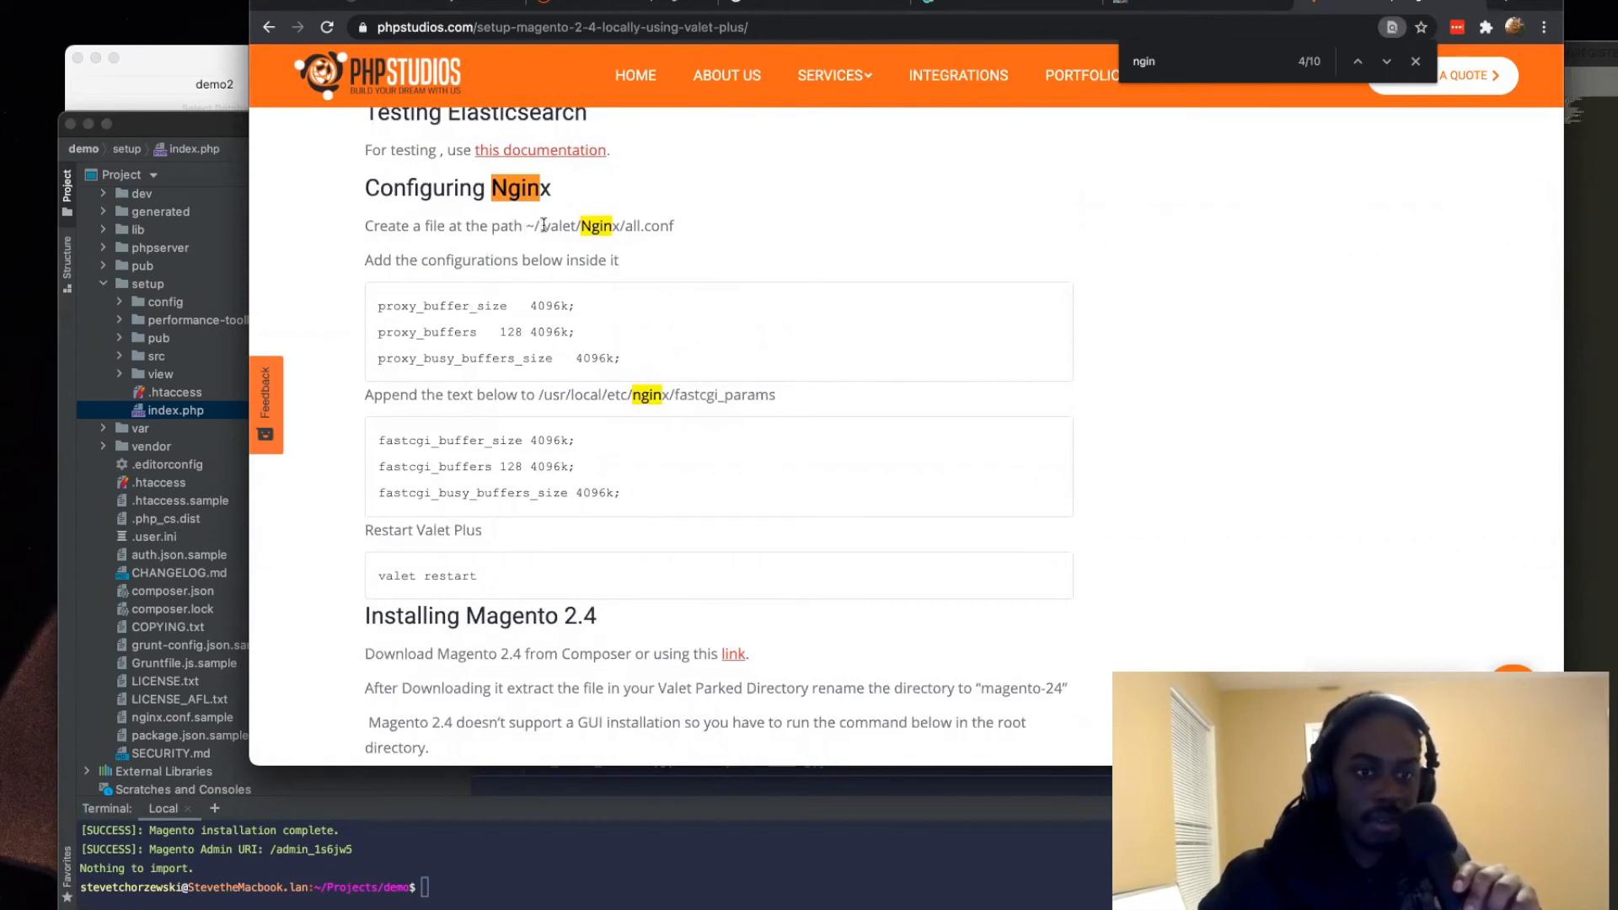
left_click_drag(527, 225, 716, 230)
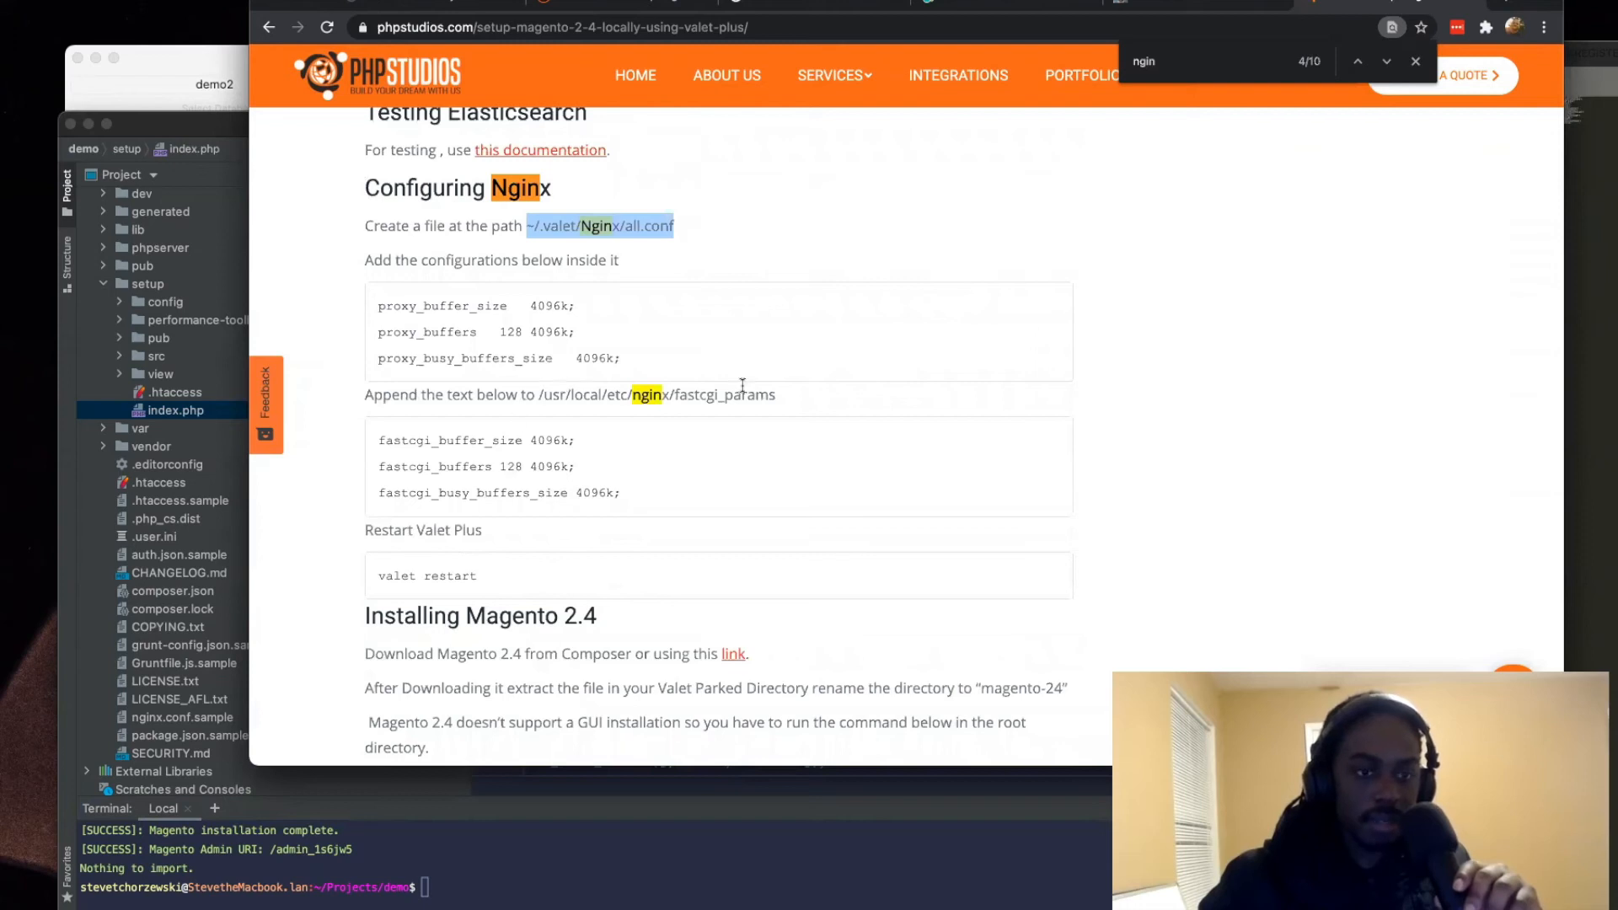
left_click_drag(545, 394, 762, 408)
left_click(762, 408)
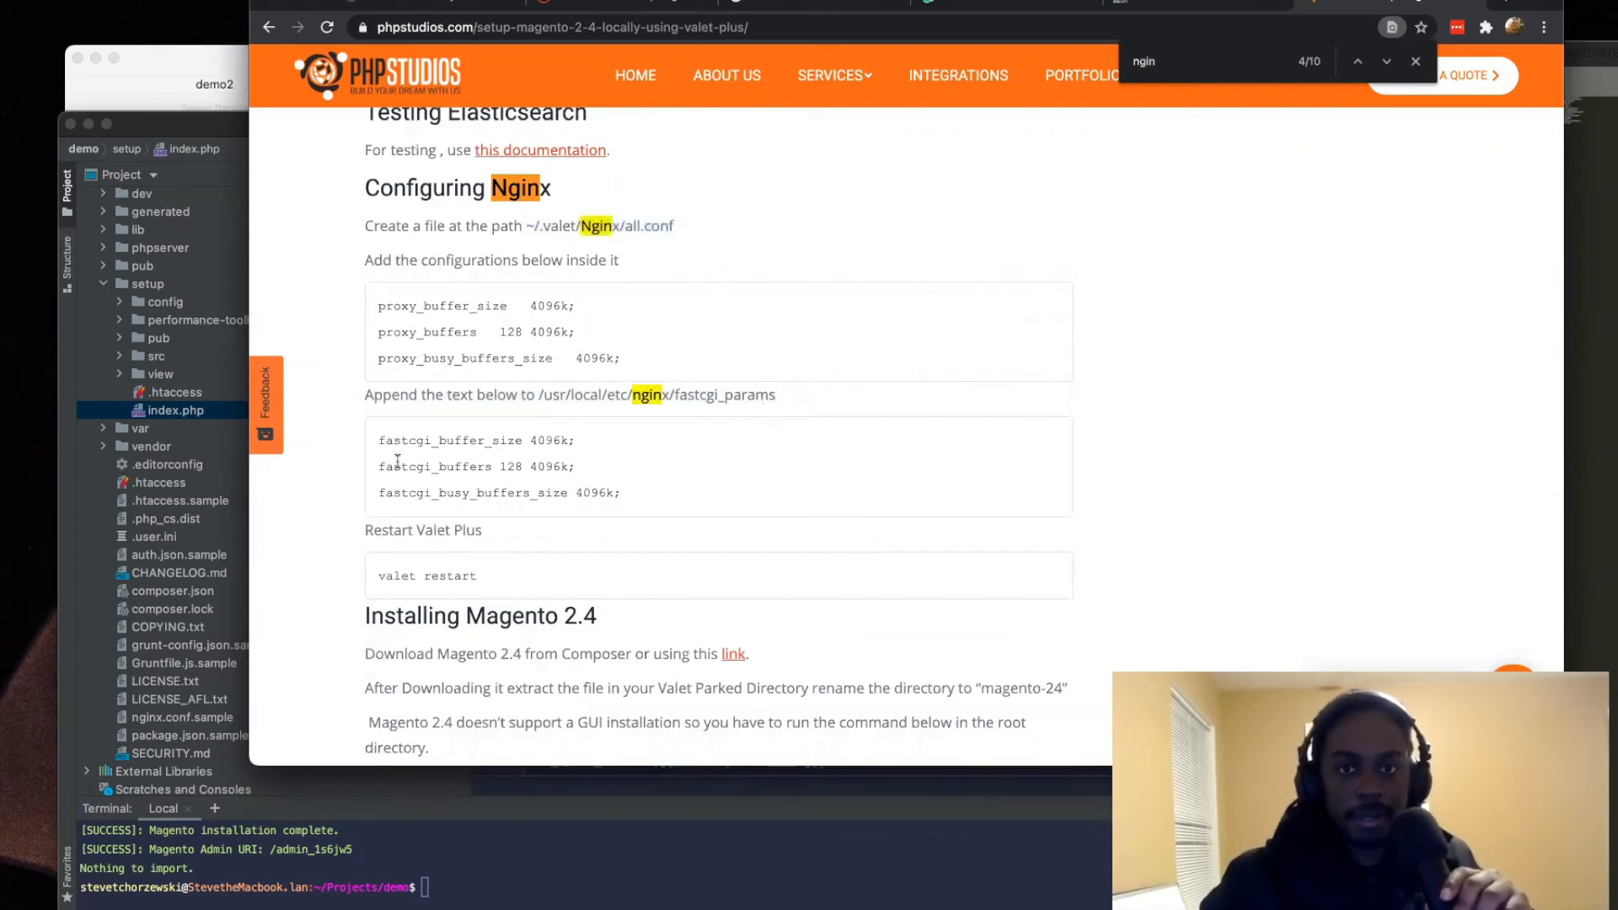
scroll(397, 460, "down", 7)
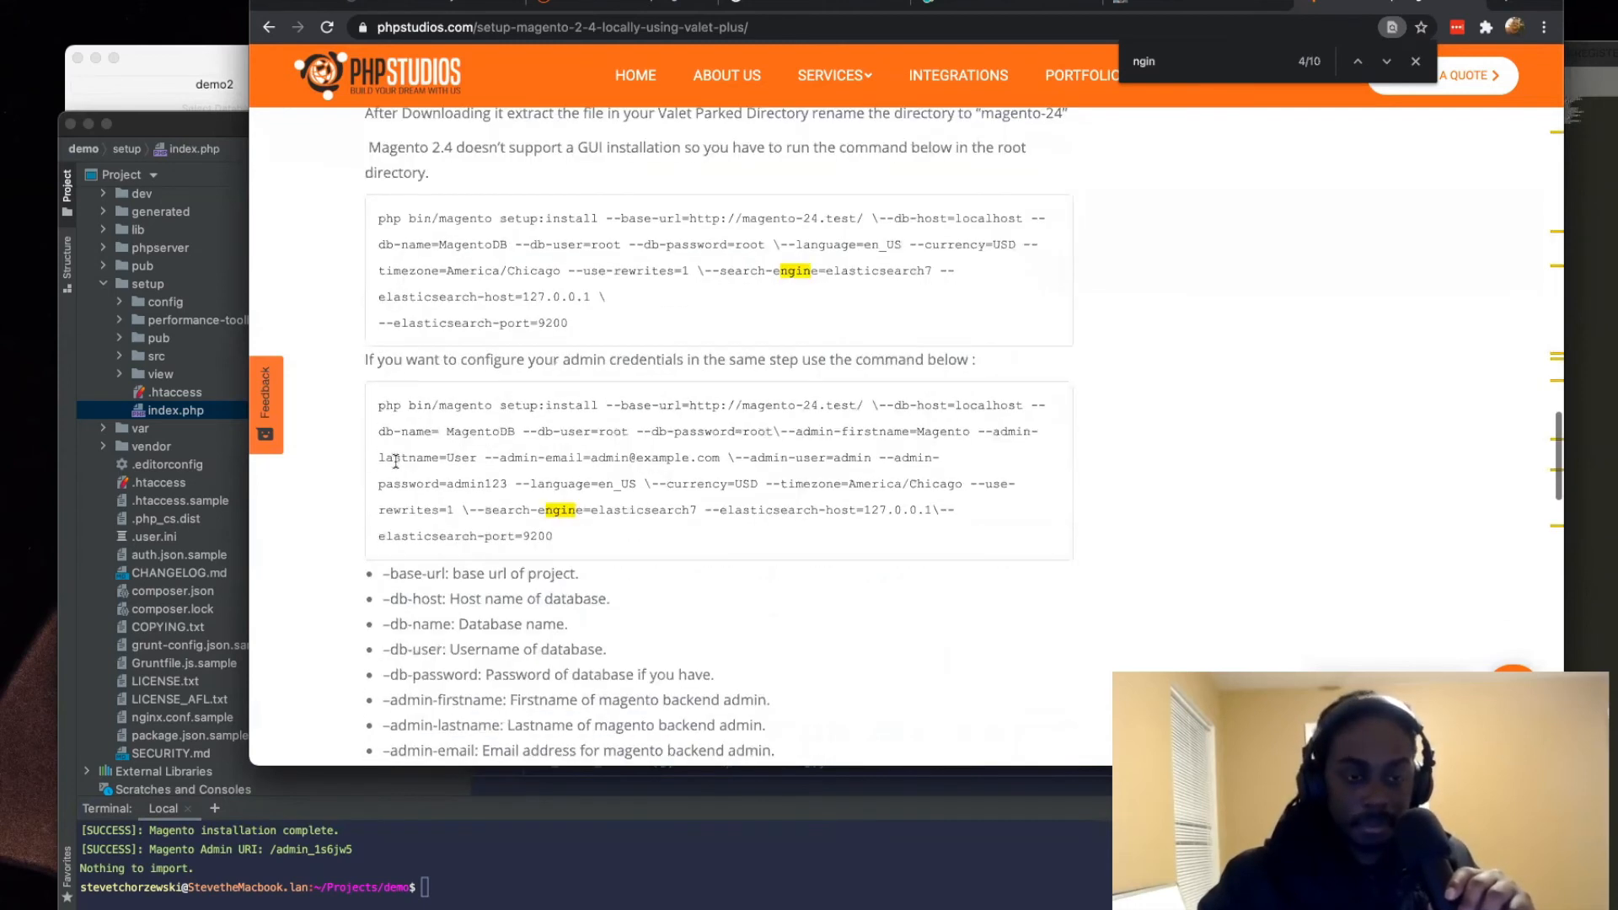
scroll(395, 462, "down", 6)
scroll(395, 462, "down", 4)
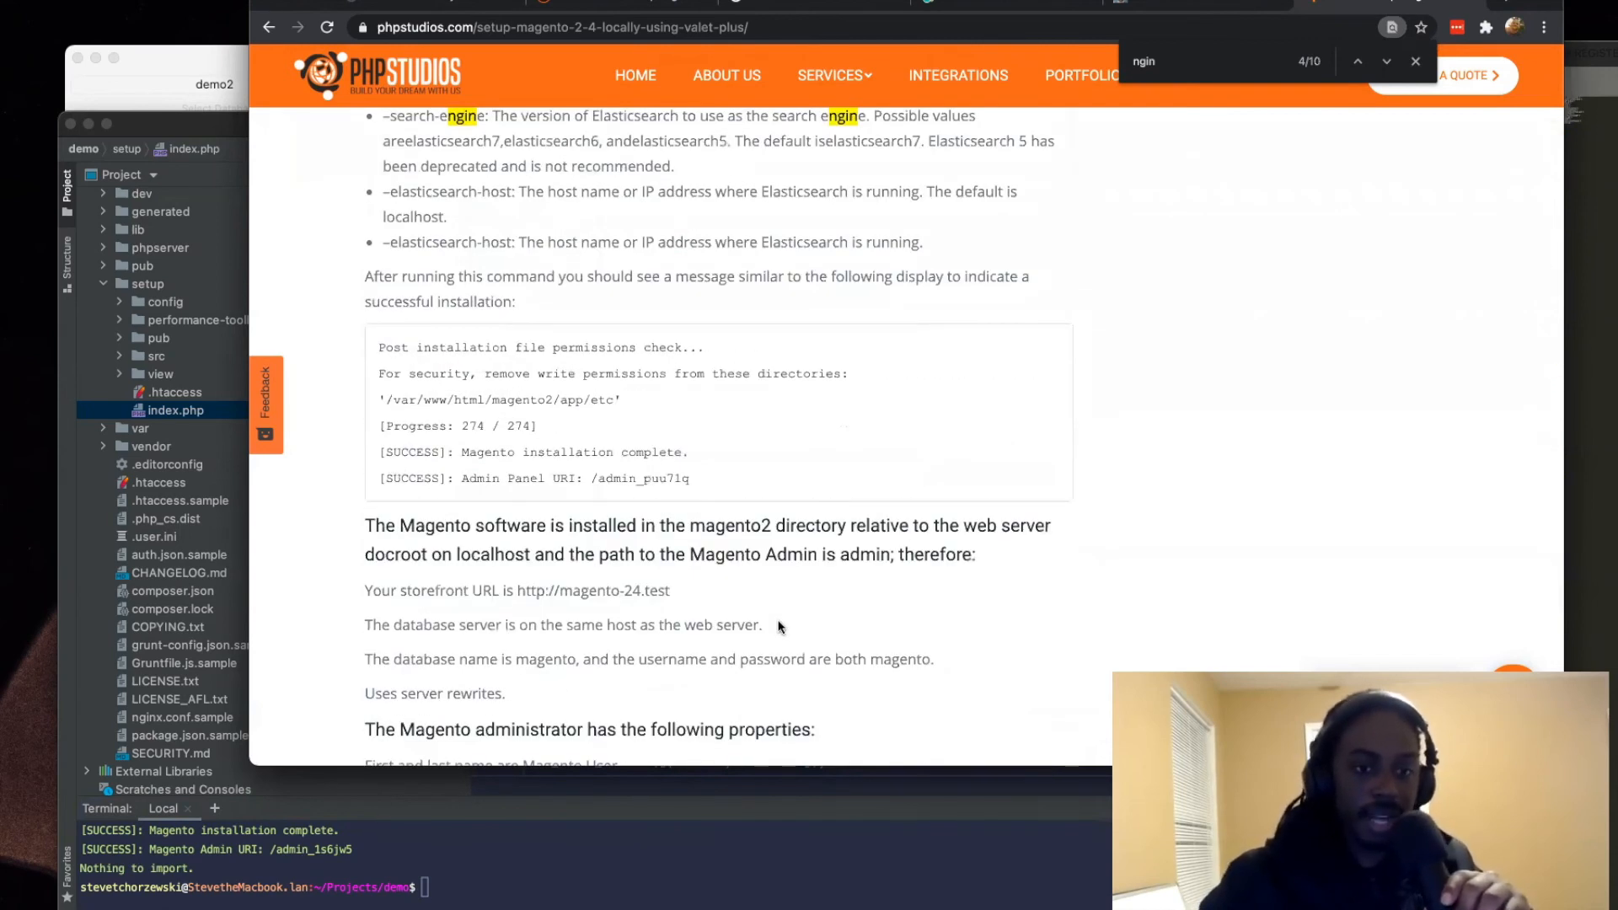
scroll(779, 634, "up", 15)
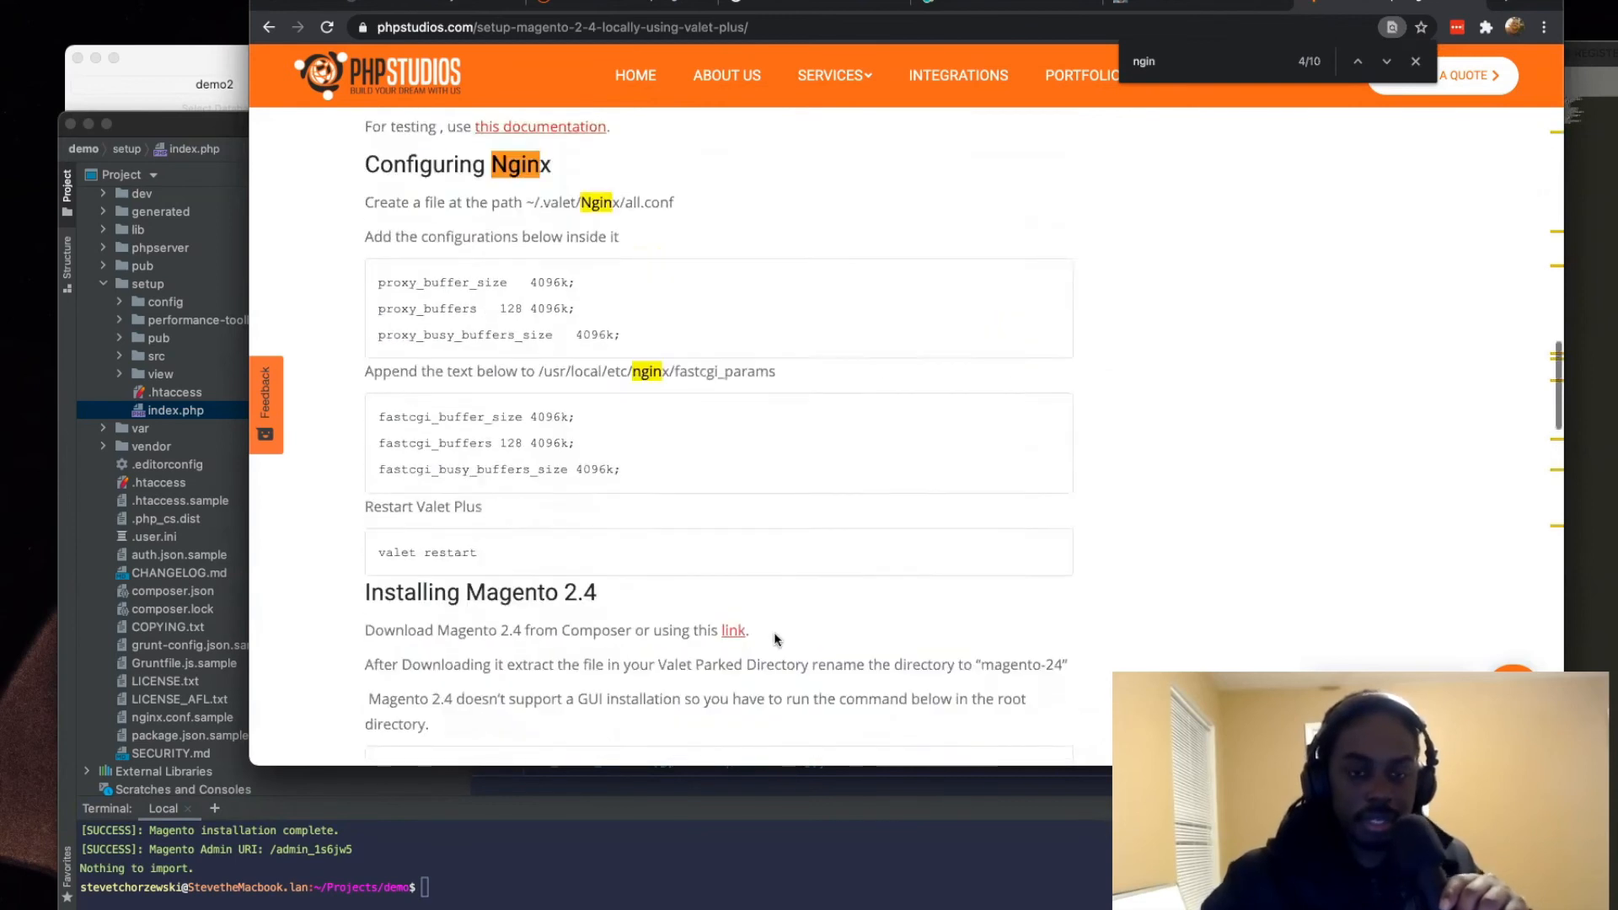
scroll(776, 639, "down", 2)
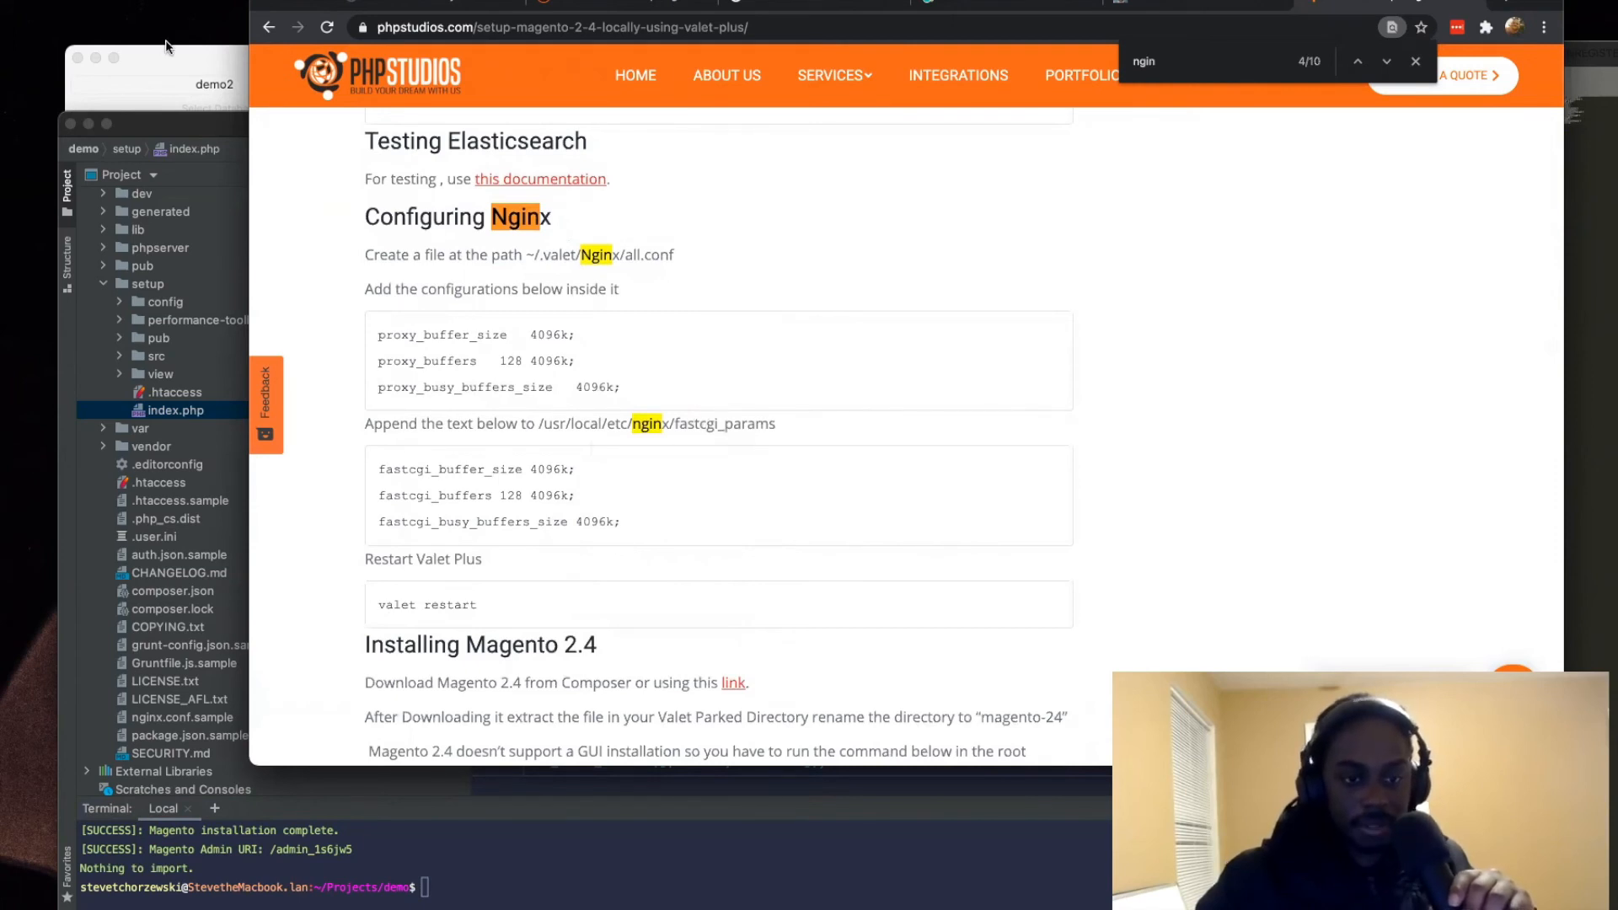
Step: Copy the path ~/.valet/Nginx/all.conf from the article, enlarge the terminal area, and open that file in nano
left_click_drag(529, 622, 366, 608)
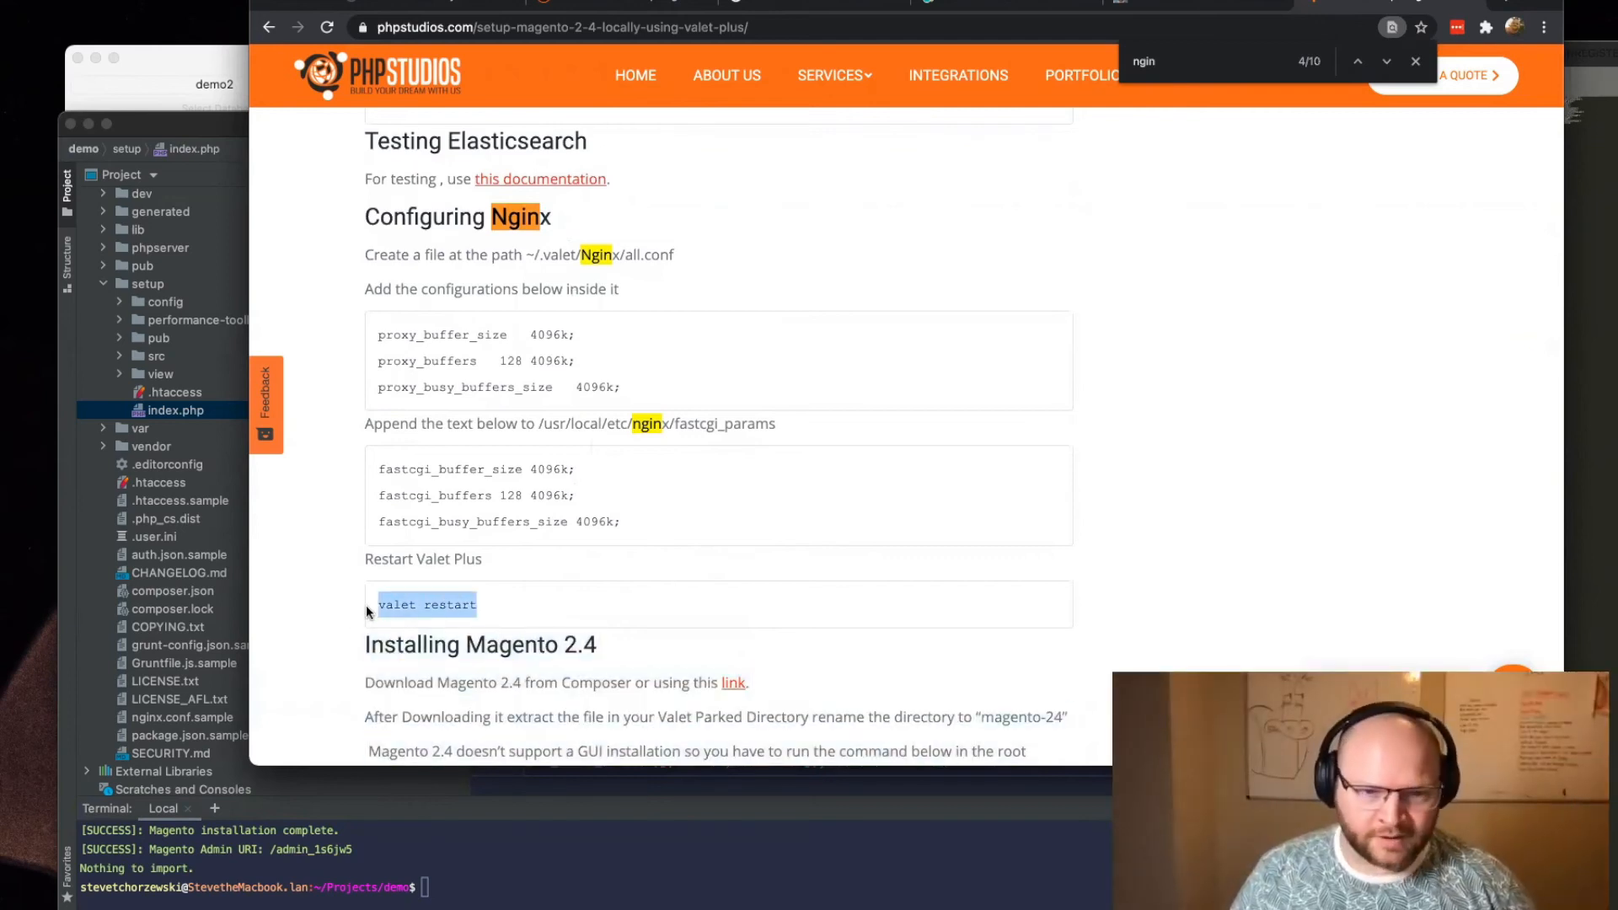
left_click(626, 264)
left_click_drag(674, 255, 528, 256)
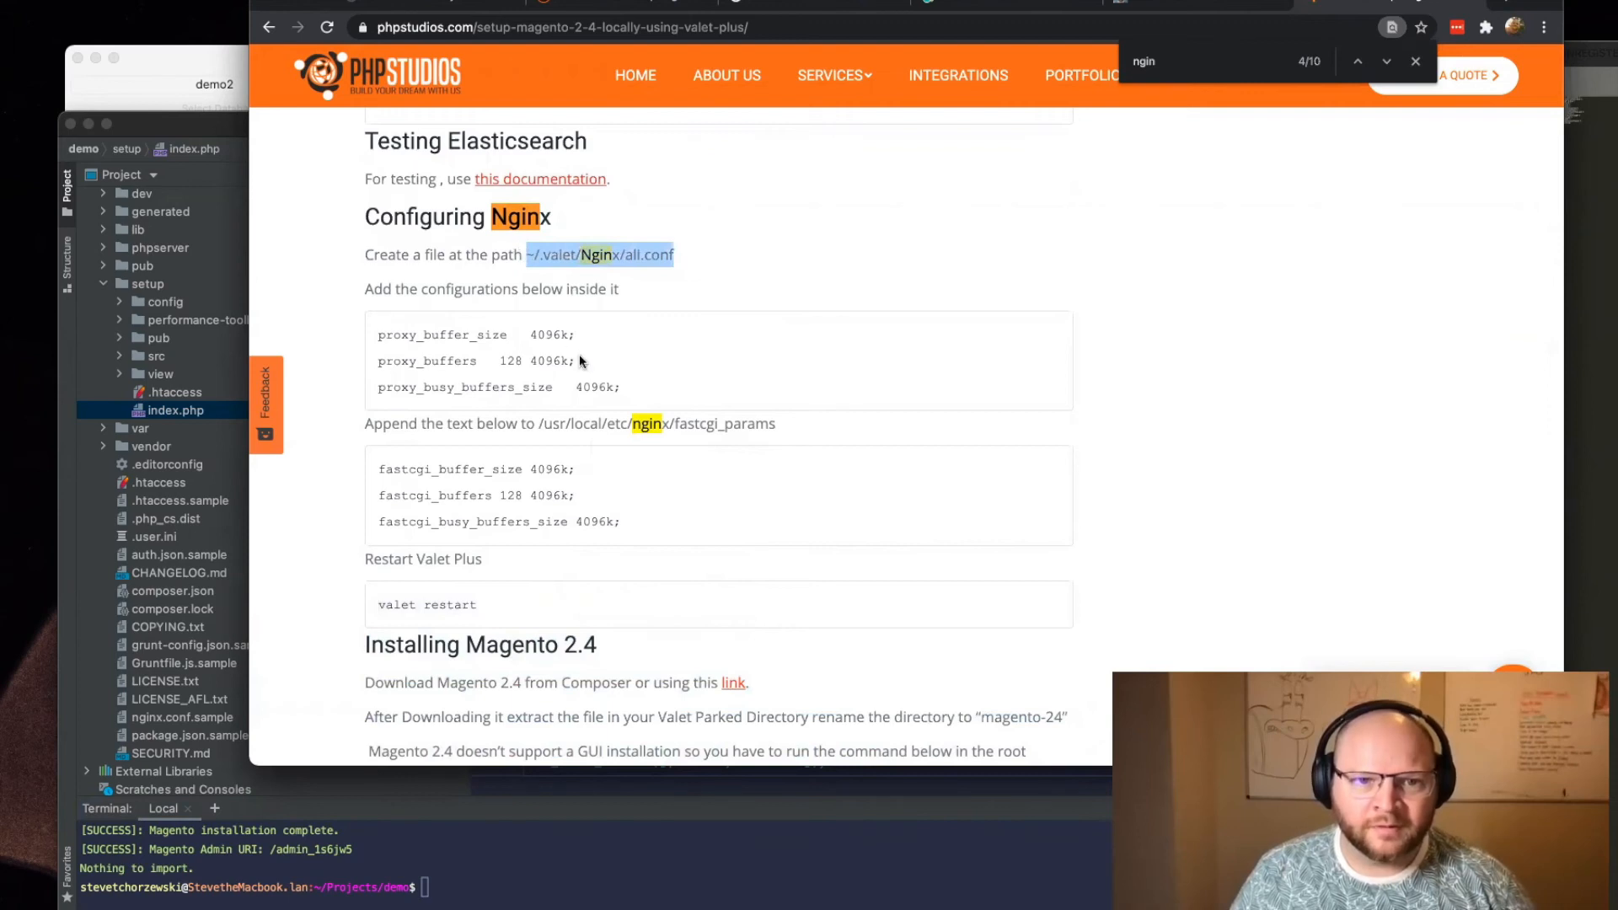
left_click(674, 883)
type("nano")
key("BackSpace")
key("BackSpace")
key("BackSpace")
key("BackSpace")
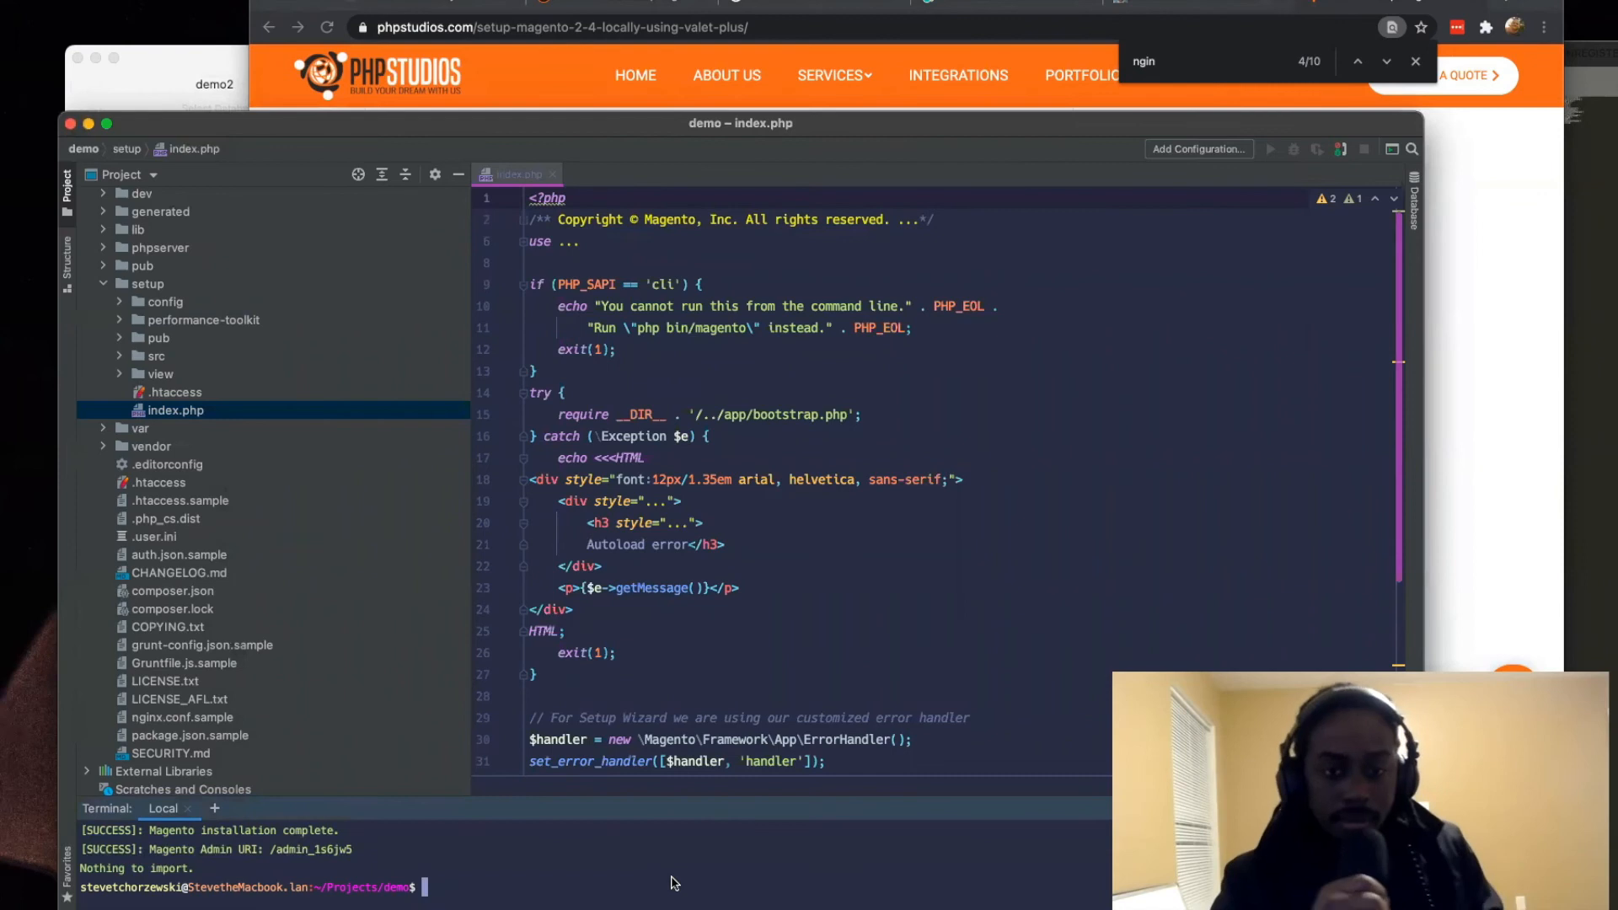
left_click_drag(726, 801, 708, 611)
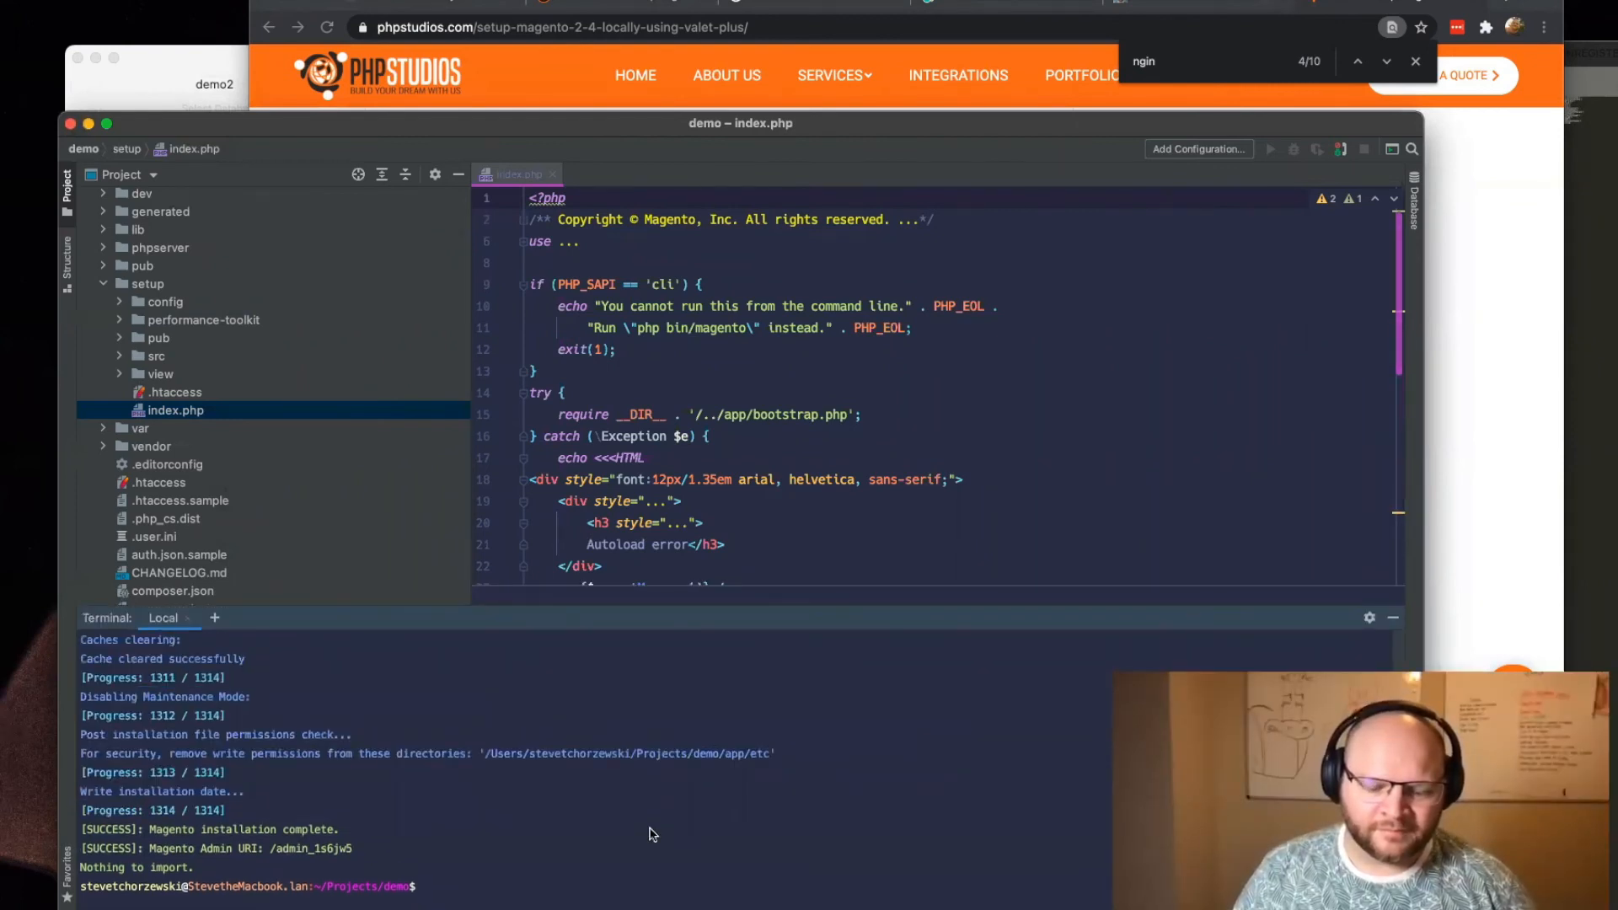
type("nano ~/.valet/Nginx/all.conf")
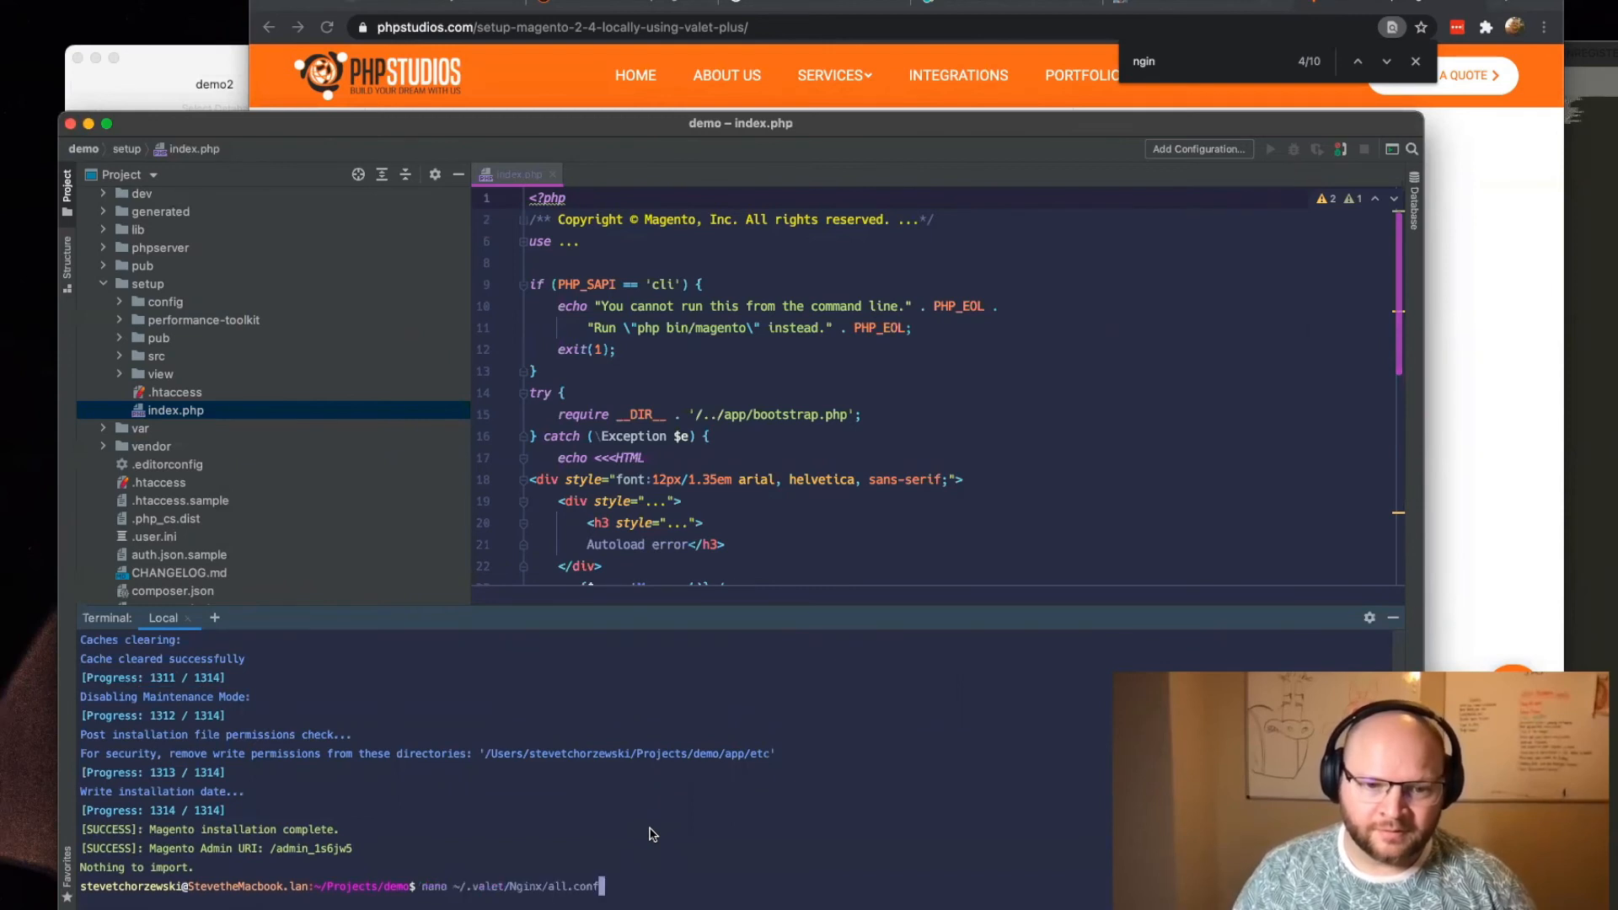
key("Return")
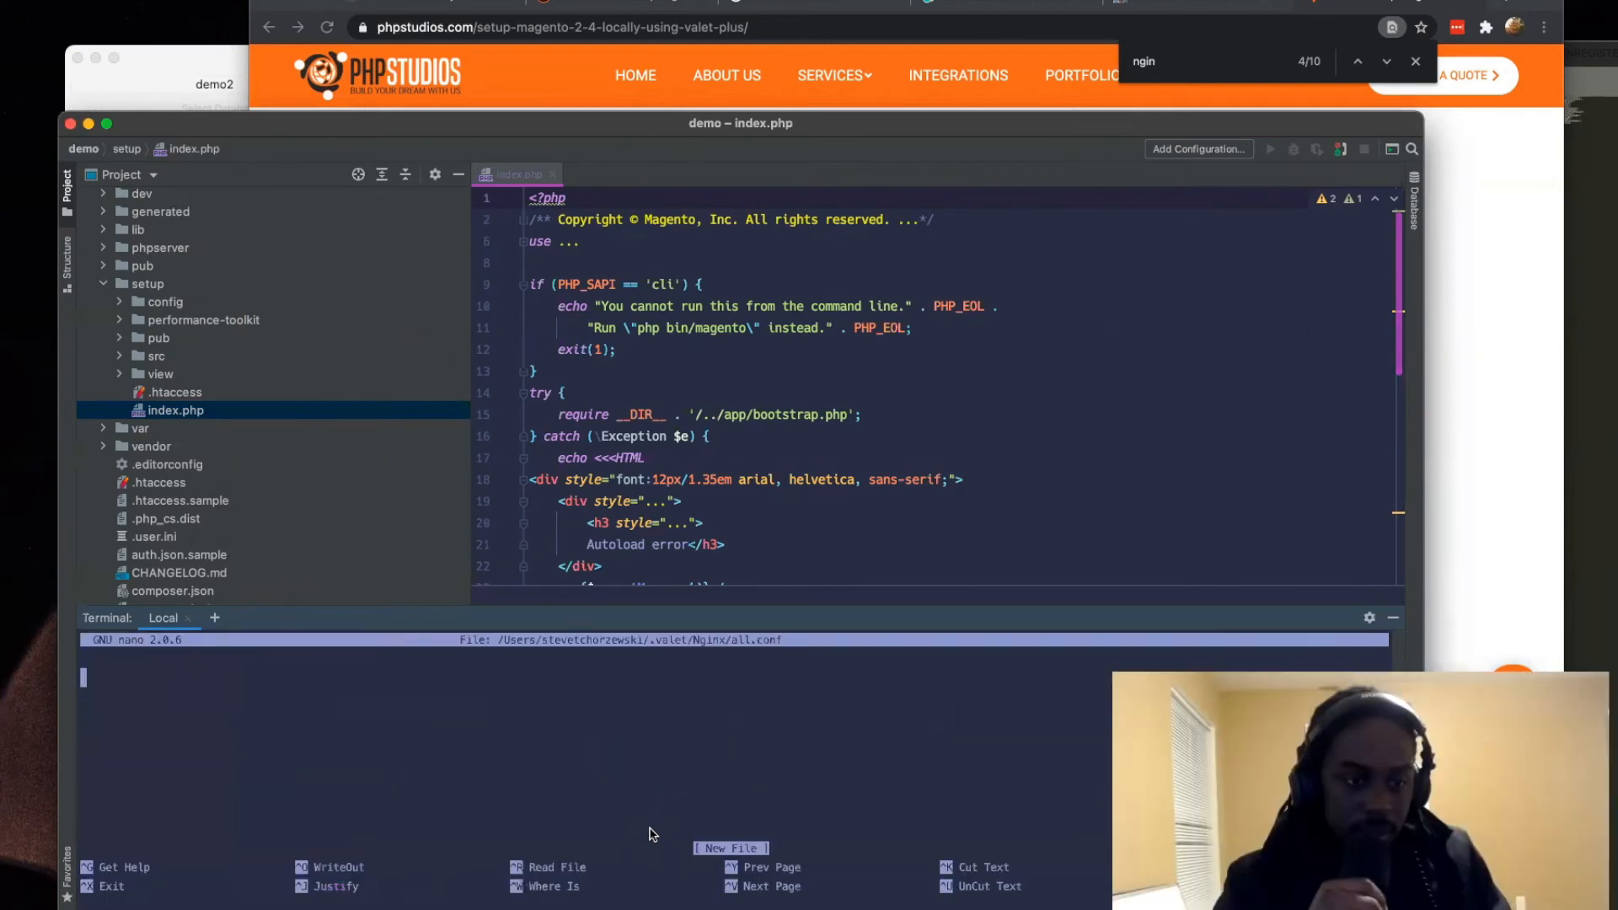
Step: Copy the article's proxy_buffer_size, proxy_buffers and proxy_busy_buffers_size lines into all.conf, save the file and exit nano
left_click(1490, 292)
left_click_drag(675, 389, 380, 327)
key("super+c")
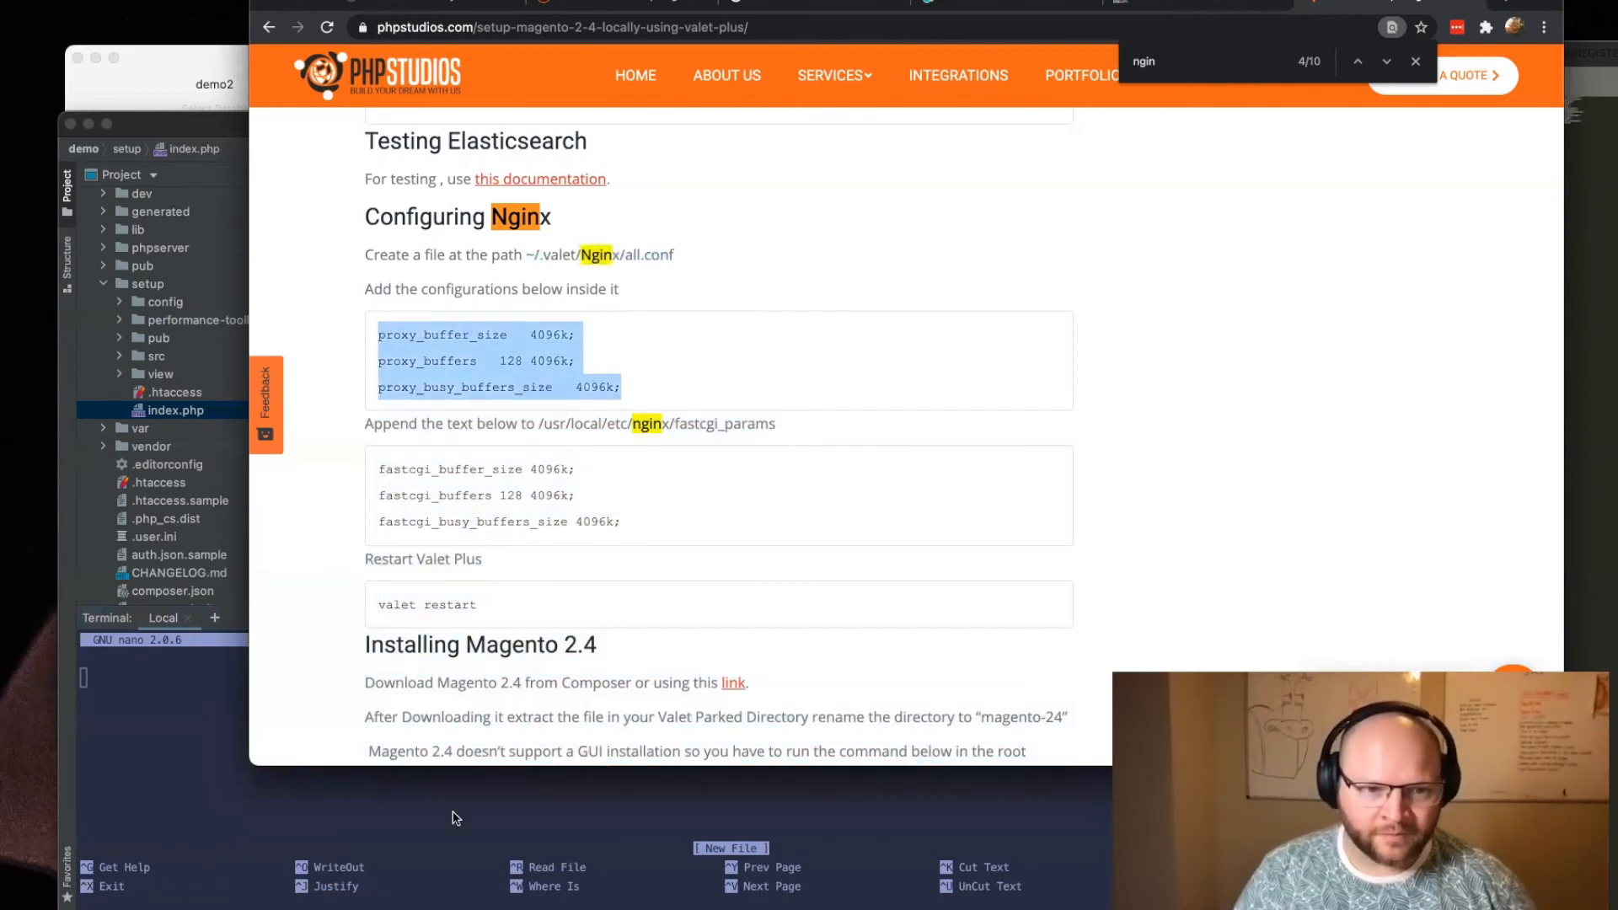
left_click(413, 788)
key("super+v")
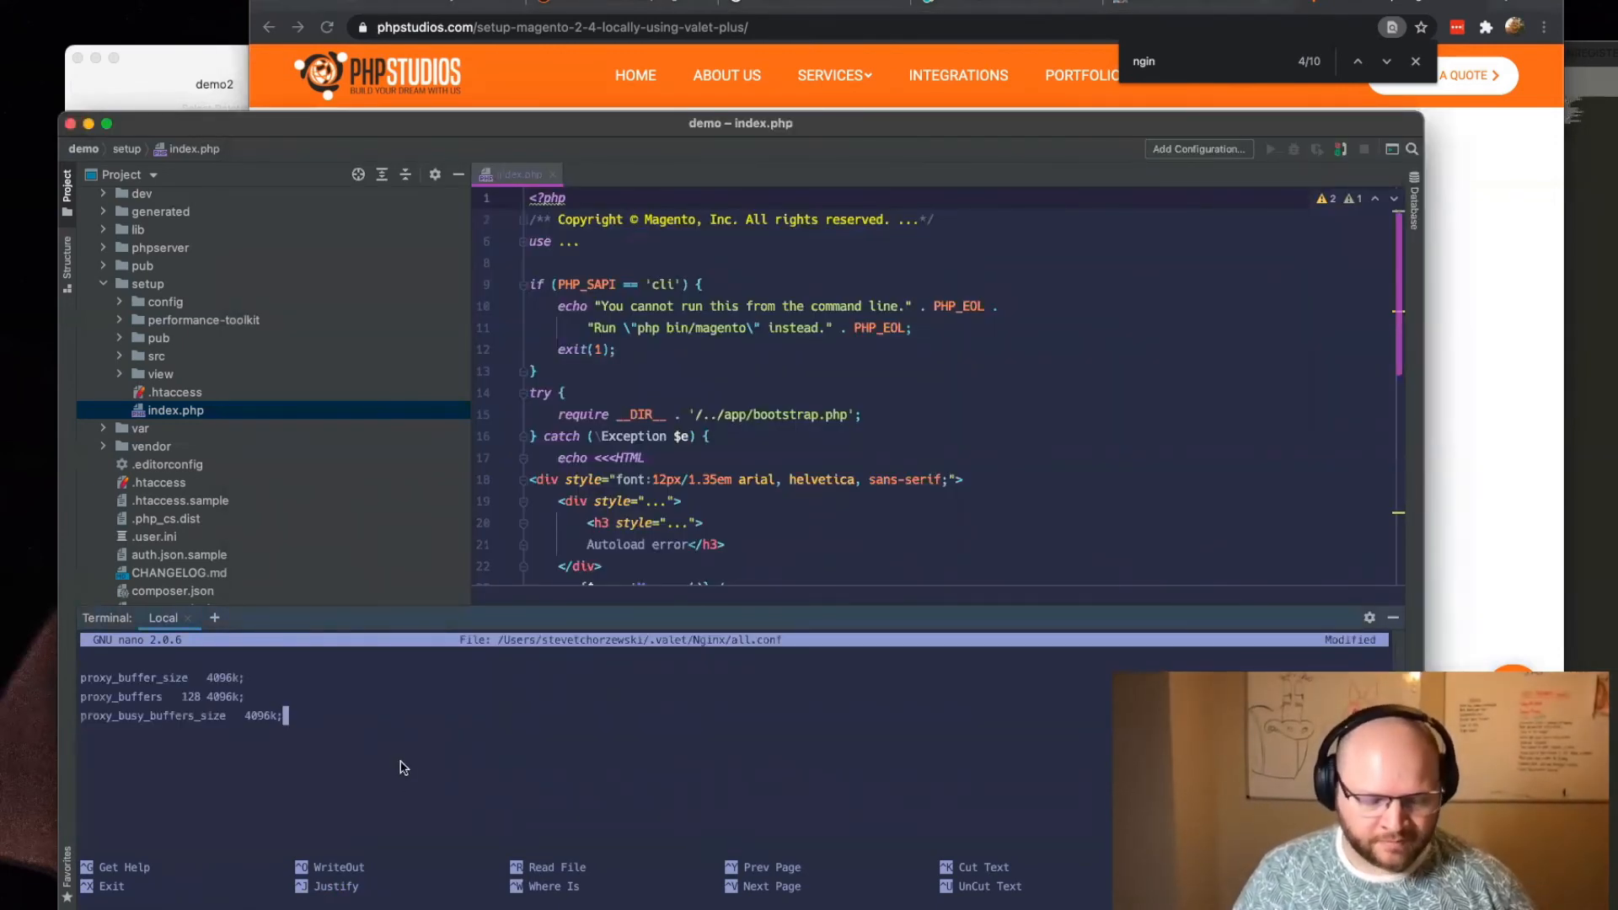
key("ctrl+o")
key("Return")
key("ctrl+x")
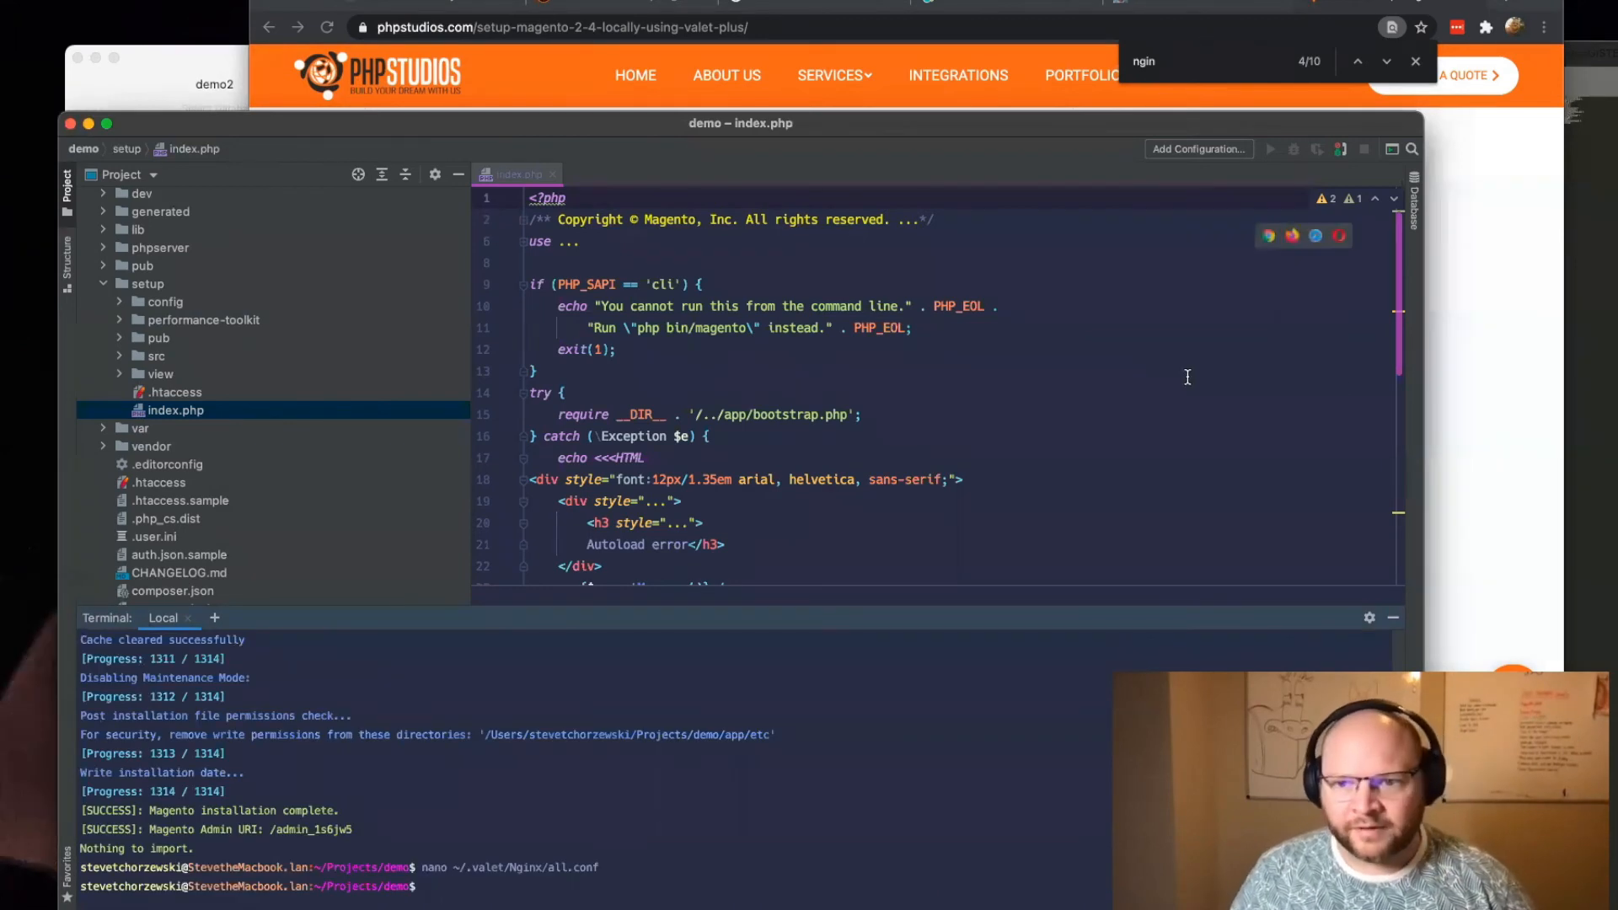
Step: Copy the path /usr/local/etc/nginx/fastcgi_params from the article and open that file in nano in the terminal
left_click(1490, 352)
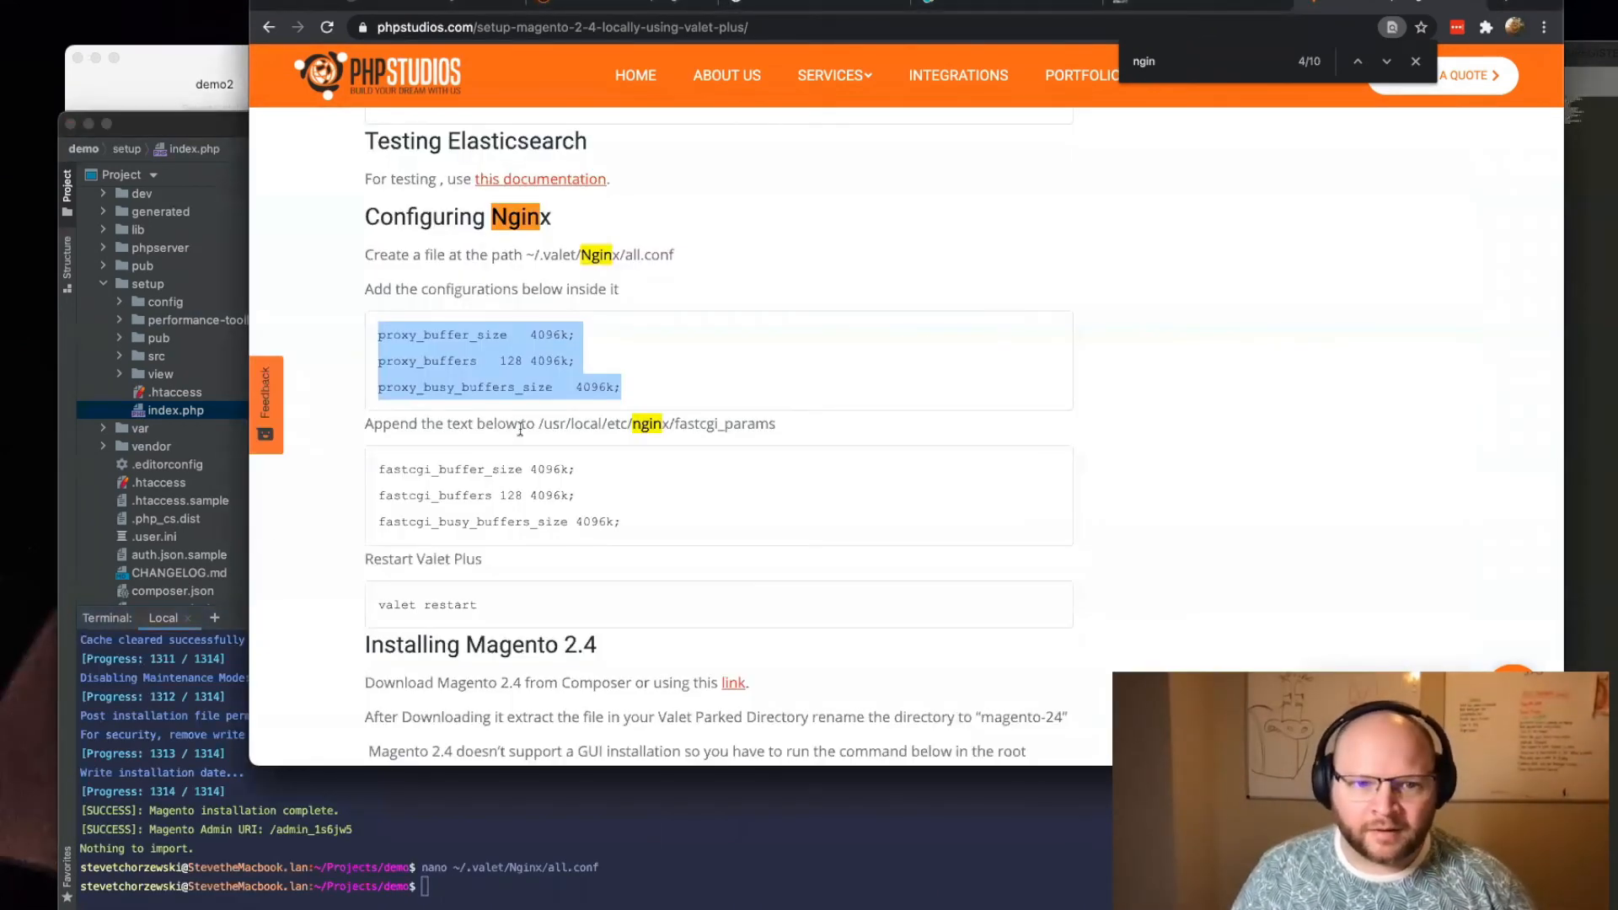
left_click_drag(540, 424, 781, 426)
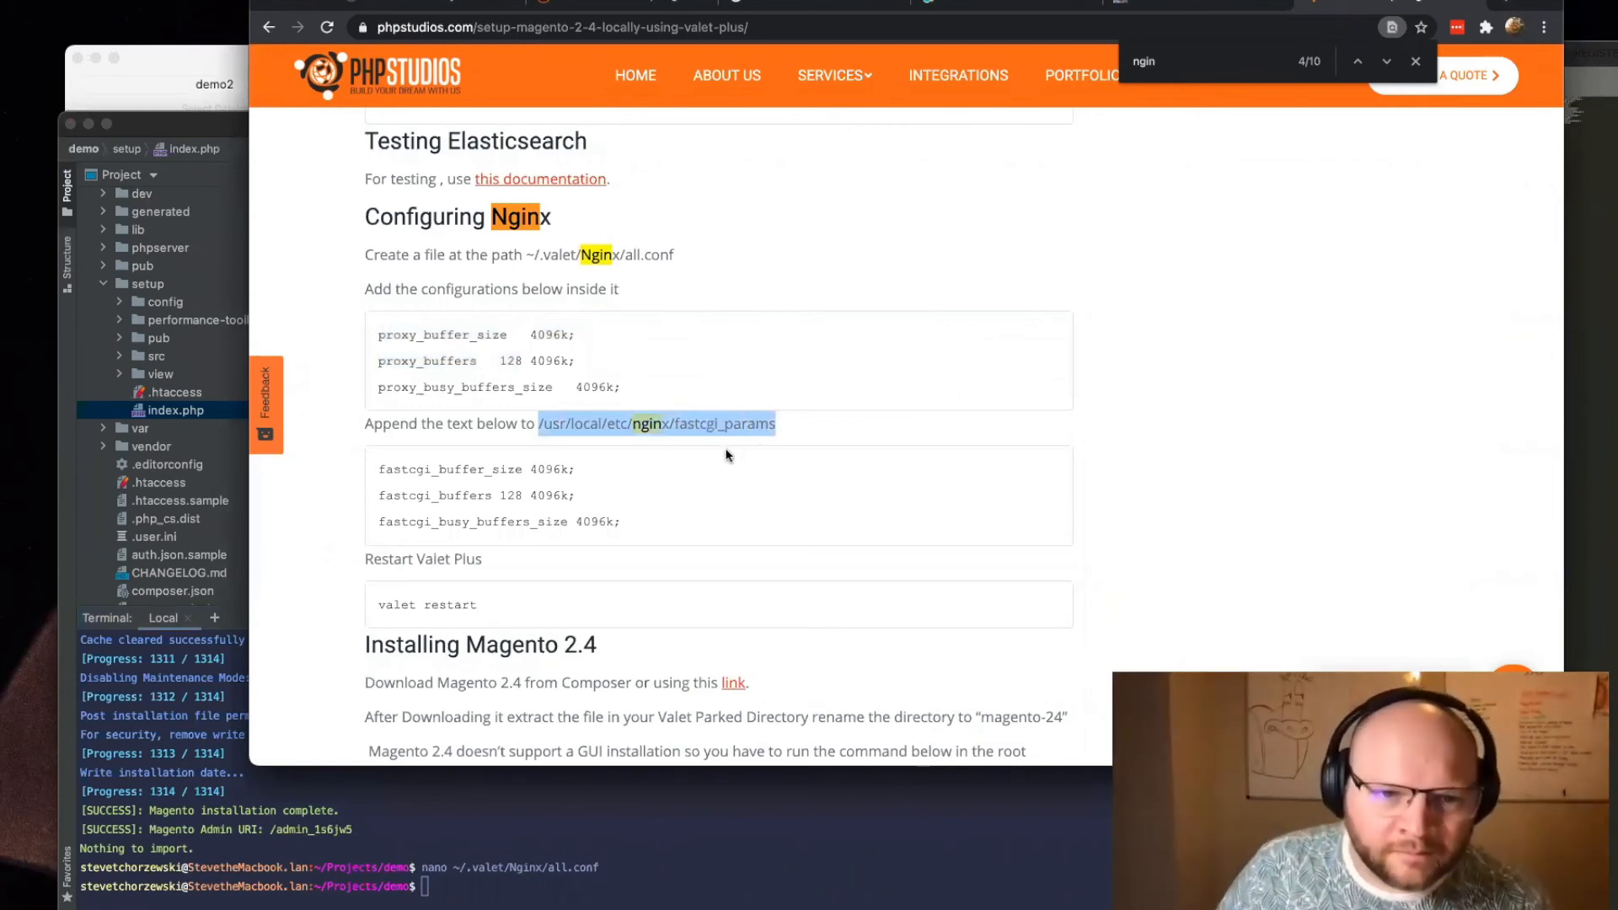
left_click(682, 860)
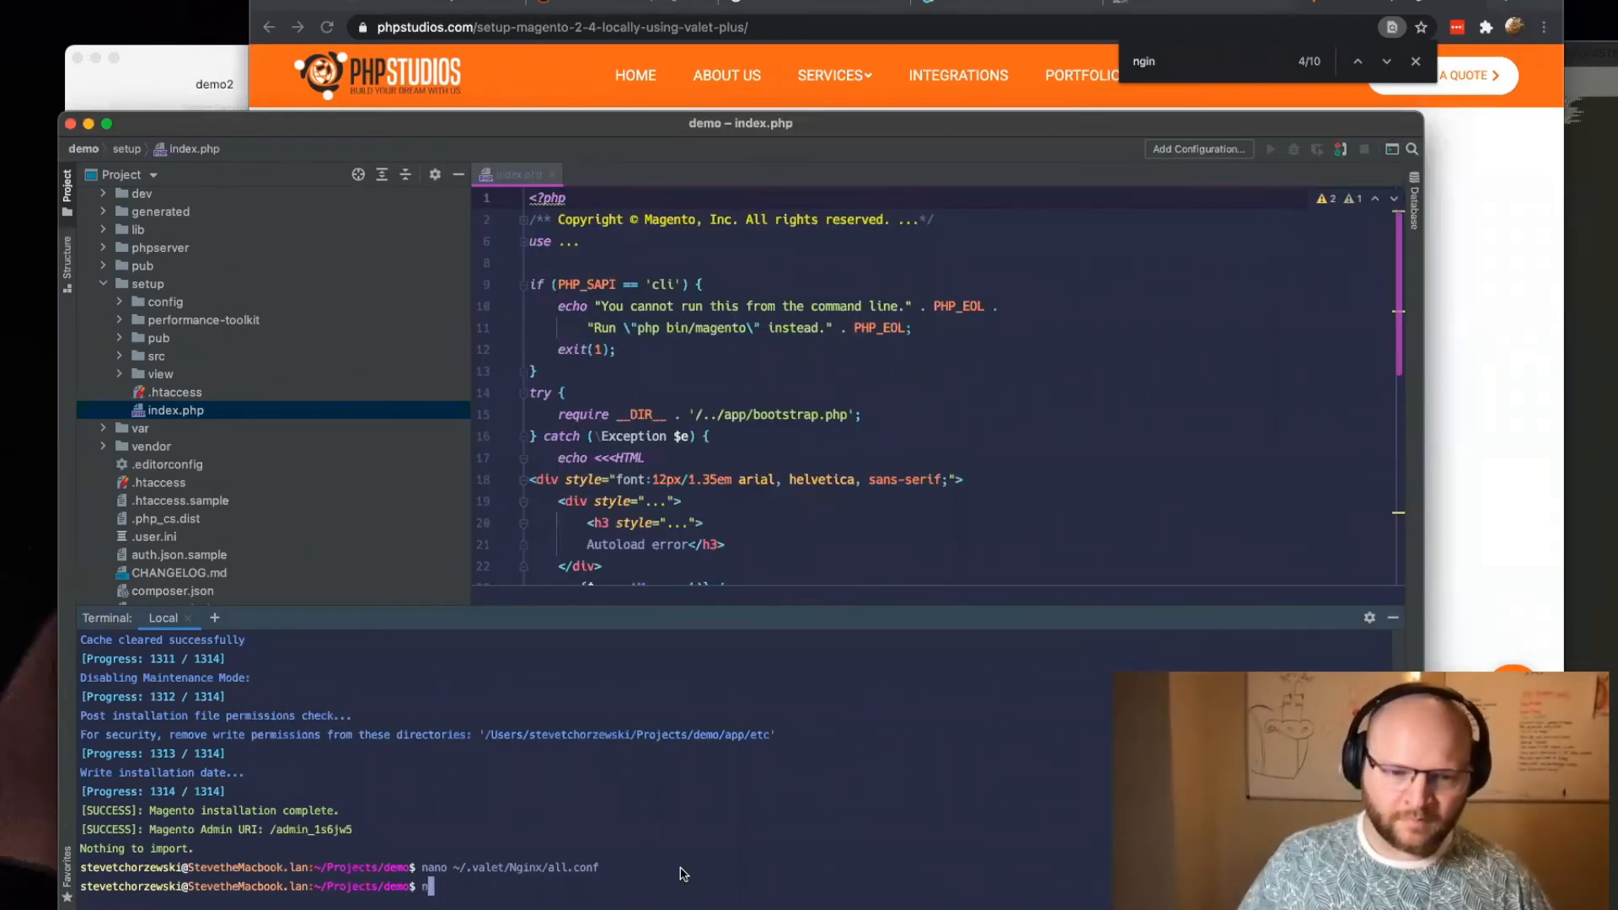
type("nano")
key("super+v")
key("Return")
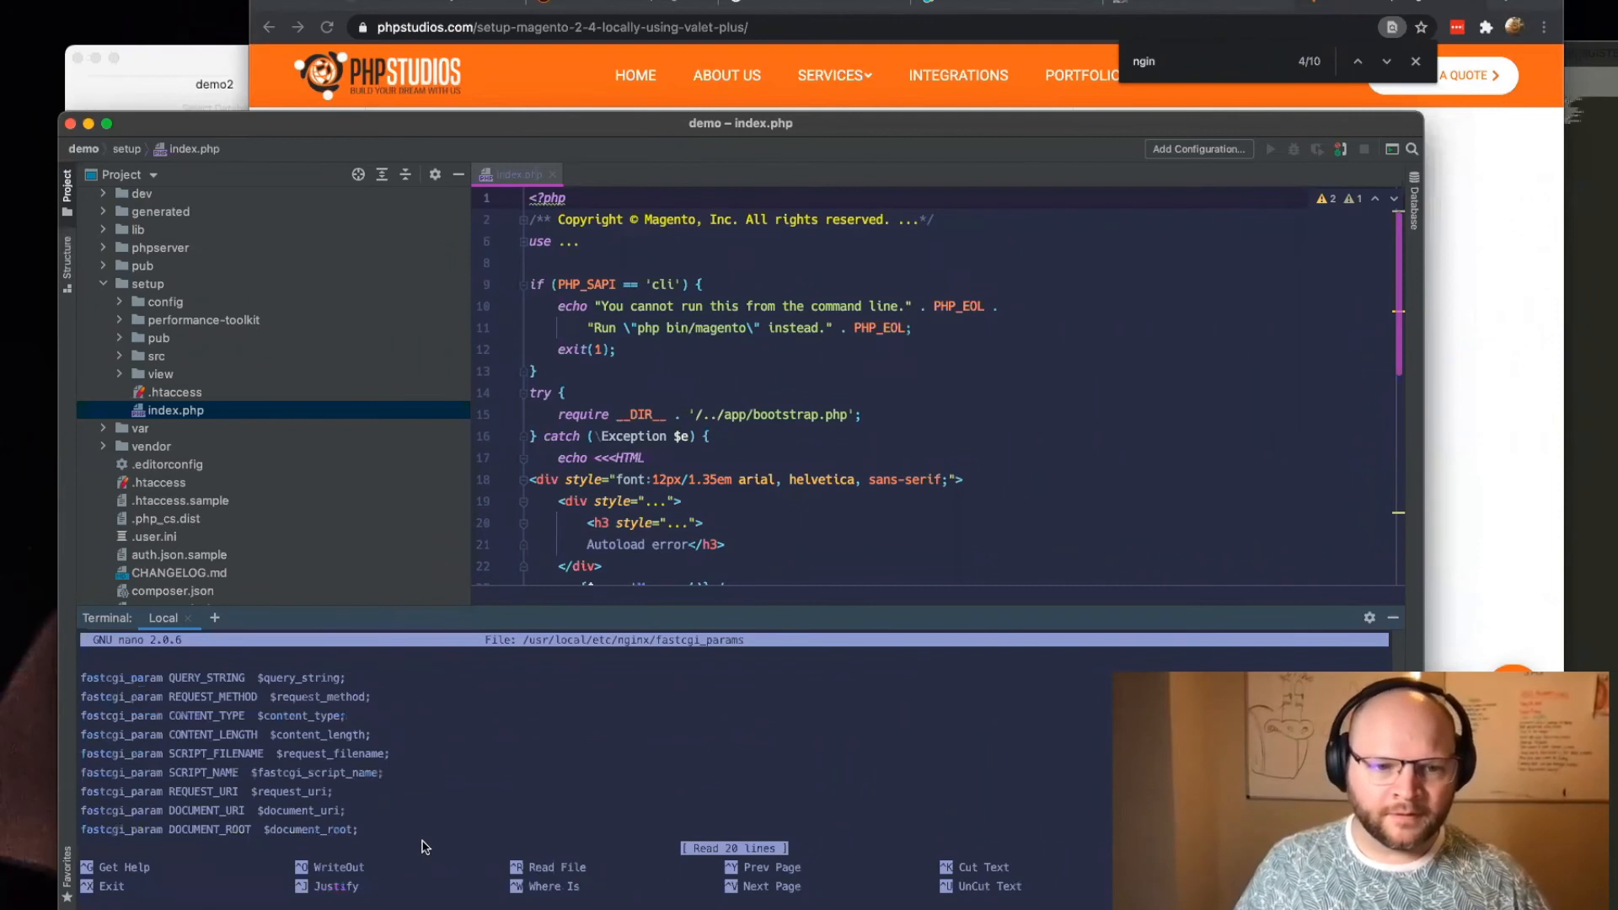
Step: Append the article's fastcgi_buffer_size, fastcgi_buffers and fastcgi_busy_buffers_size lines to the end of fastcgi_params, then save and exit nano
key("Down")
key("Down")
key("Down")
key("Down")
key("Down")
key("Down")
key("Down")
key("Down")
key("Down")
key("Down")
key("Down")
key("Down")
key("Down")
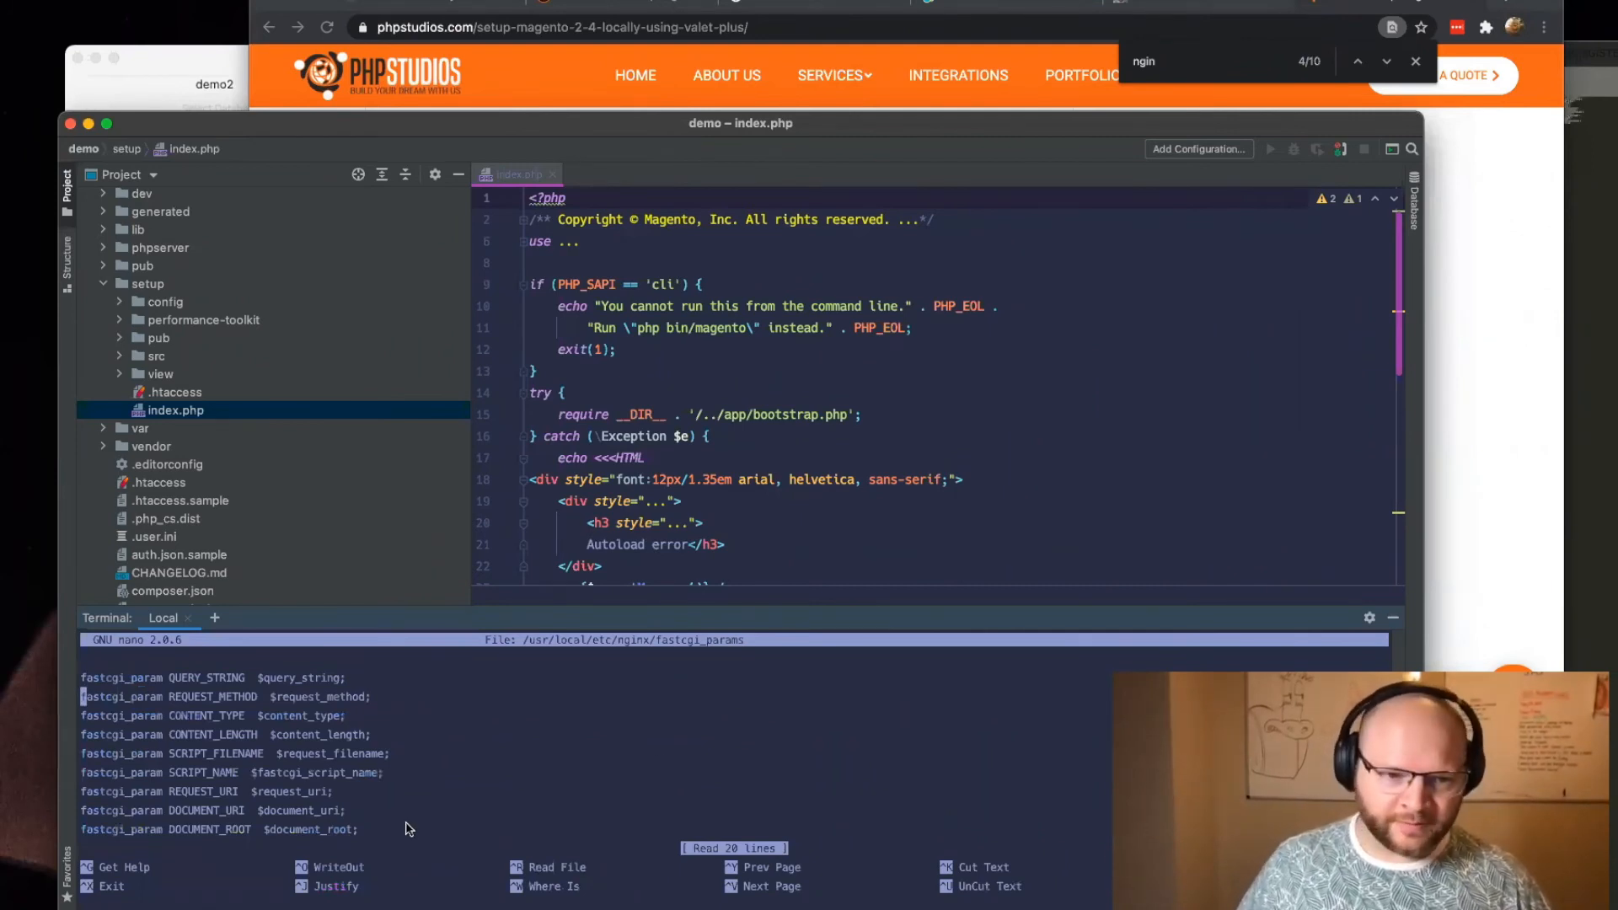
key("Down")
key("Down")
key("Down")
key("Down")
key("Down")
key("Down")
key("Down")
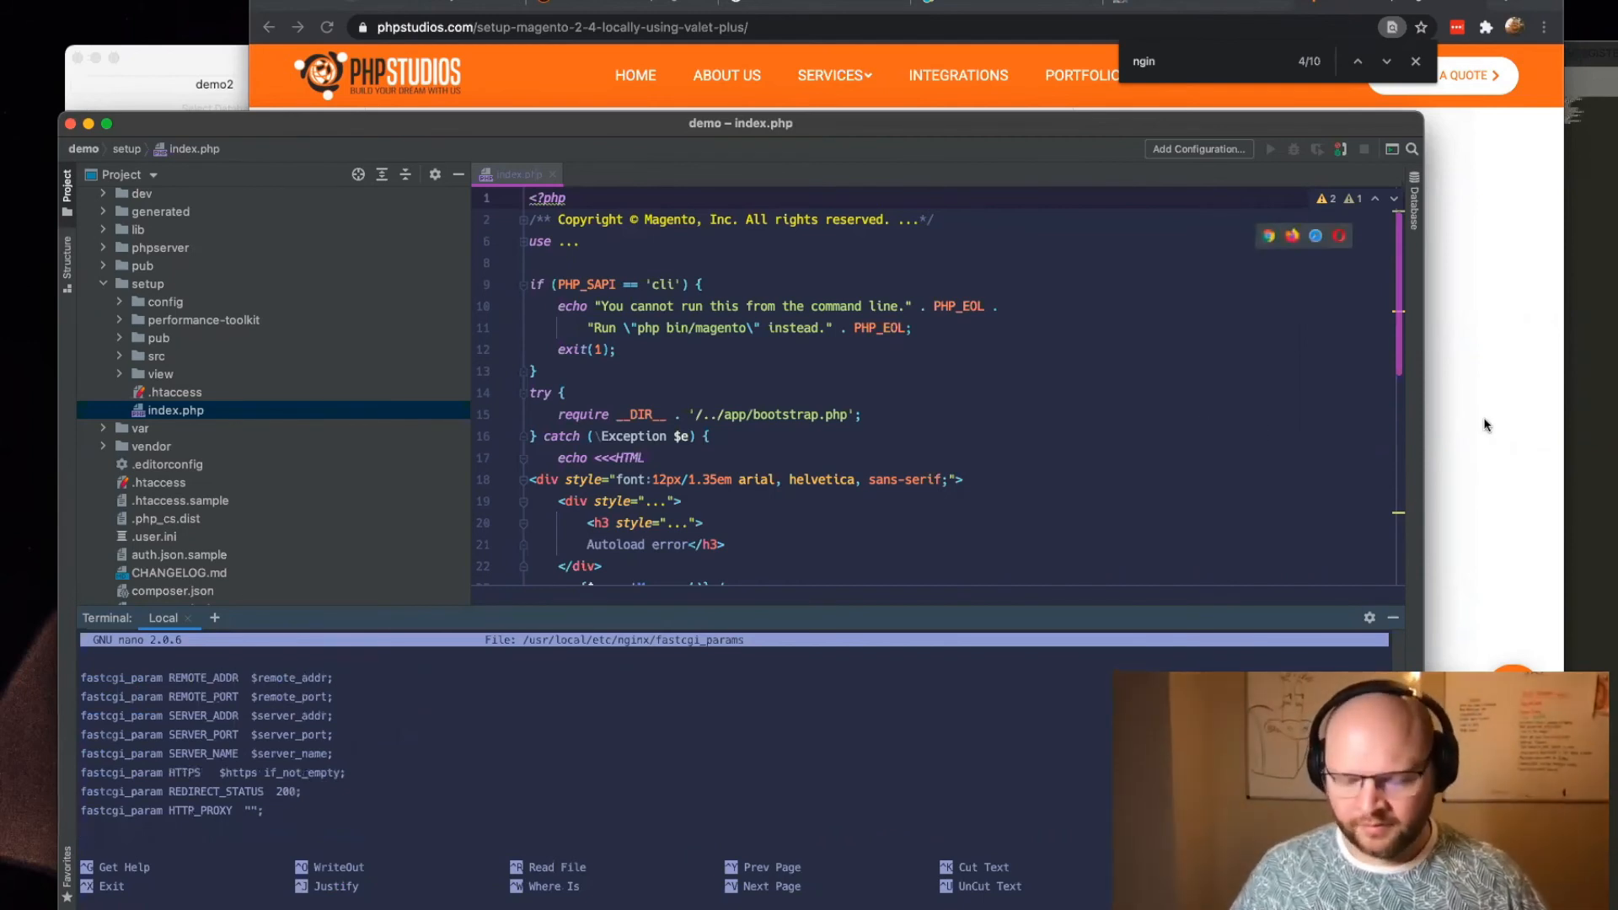
key("Return")
key("Return")
left_click(1538, 369)
left_click_drag(634, 522, 366, 473)
key("super+c")
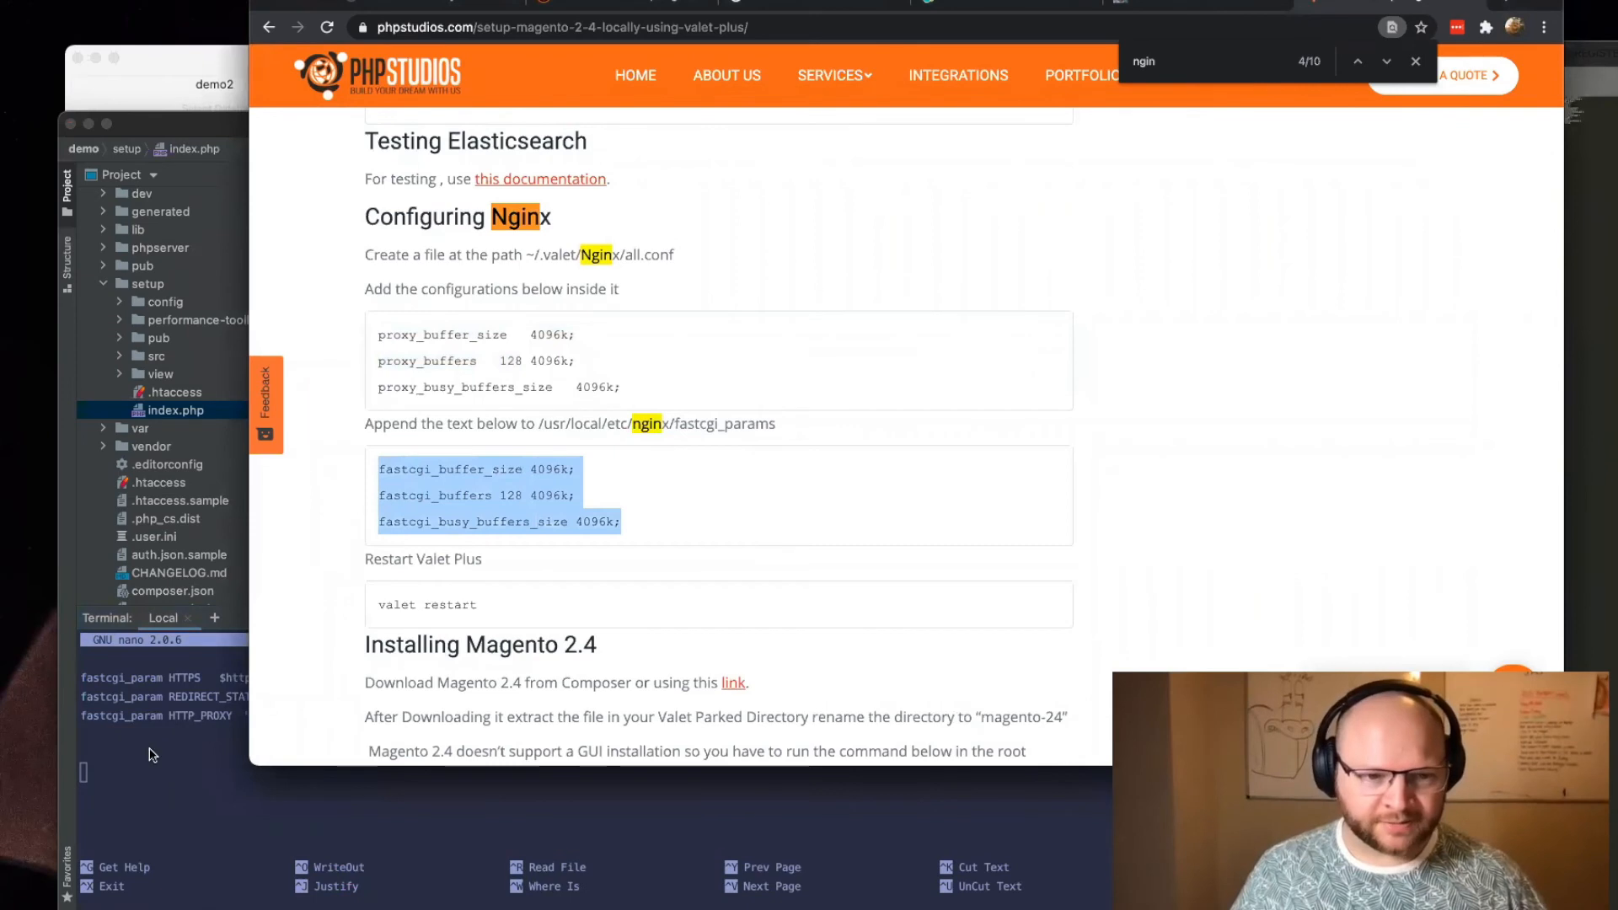
left_click(191, 769)
key("super+v")
key("ctrl+x")
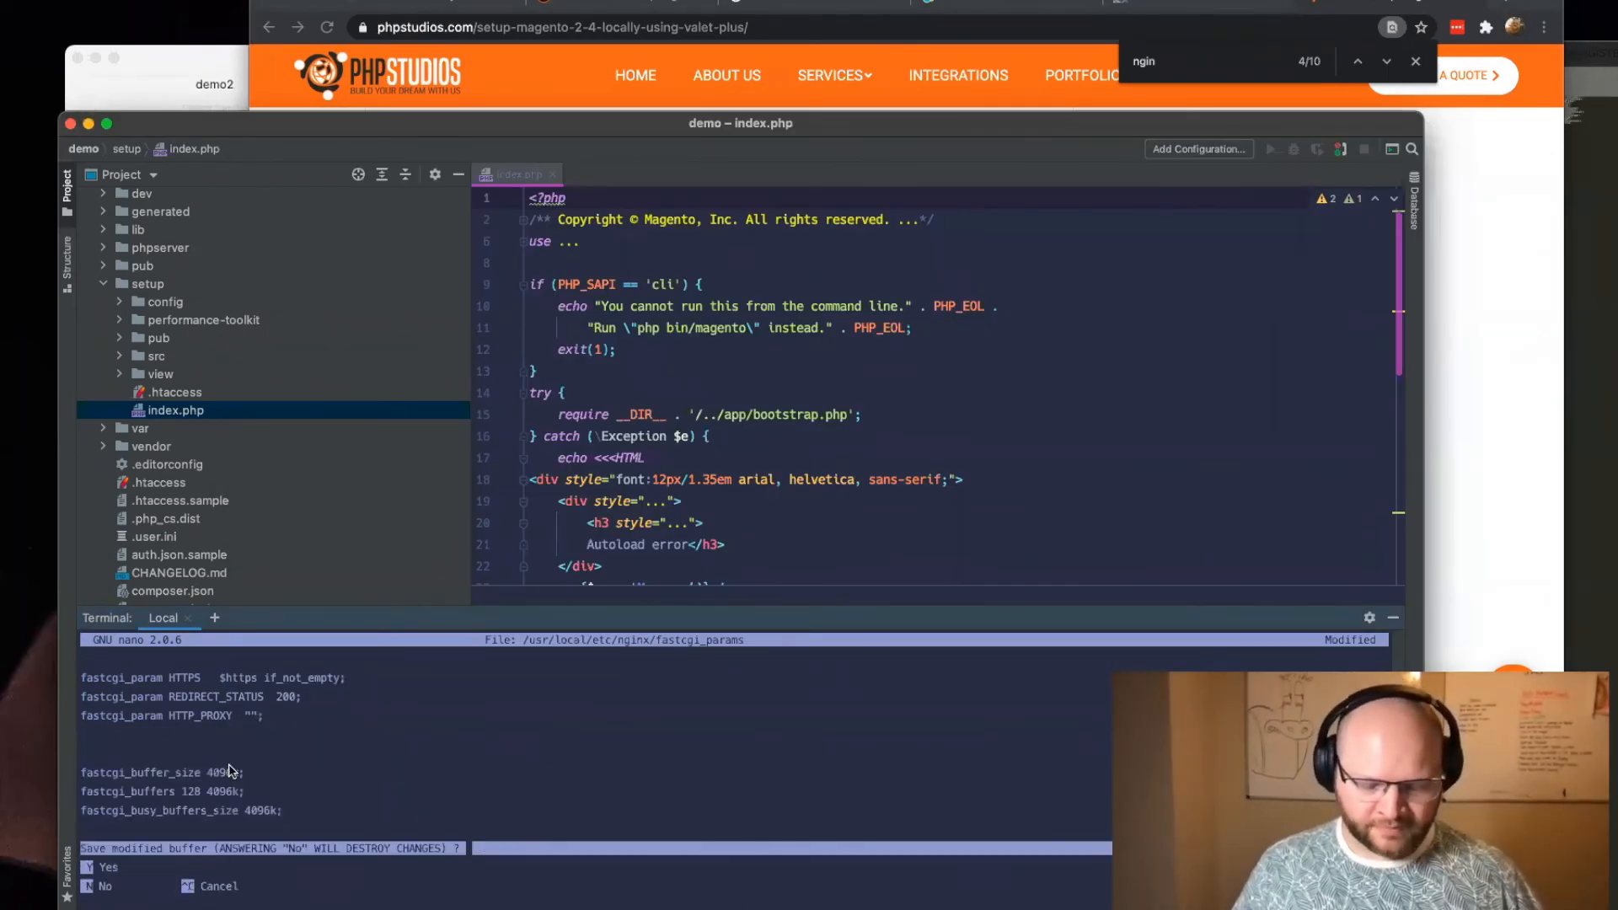
key("y")
key("Return")
Step: Copy the valet restart command from the article, then return to the IDE's terminal and clear its output
left_click(1490, 506)
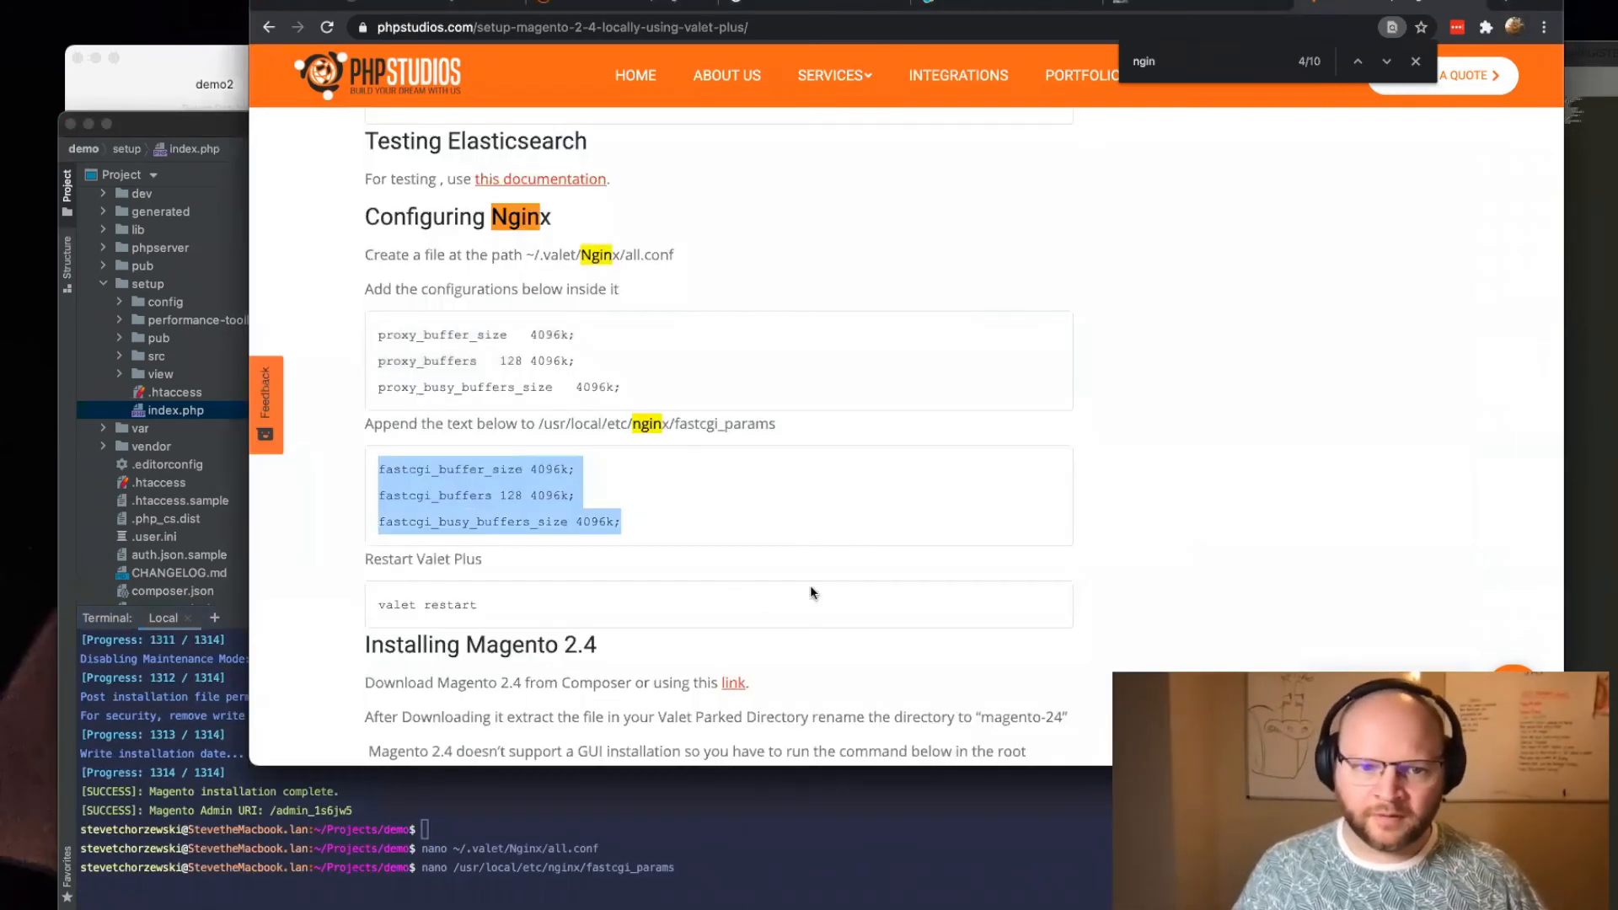
left_click_drag(534, 615, 371, 607)
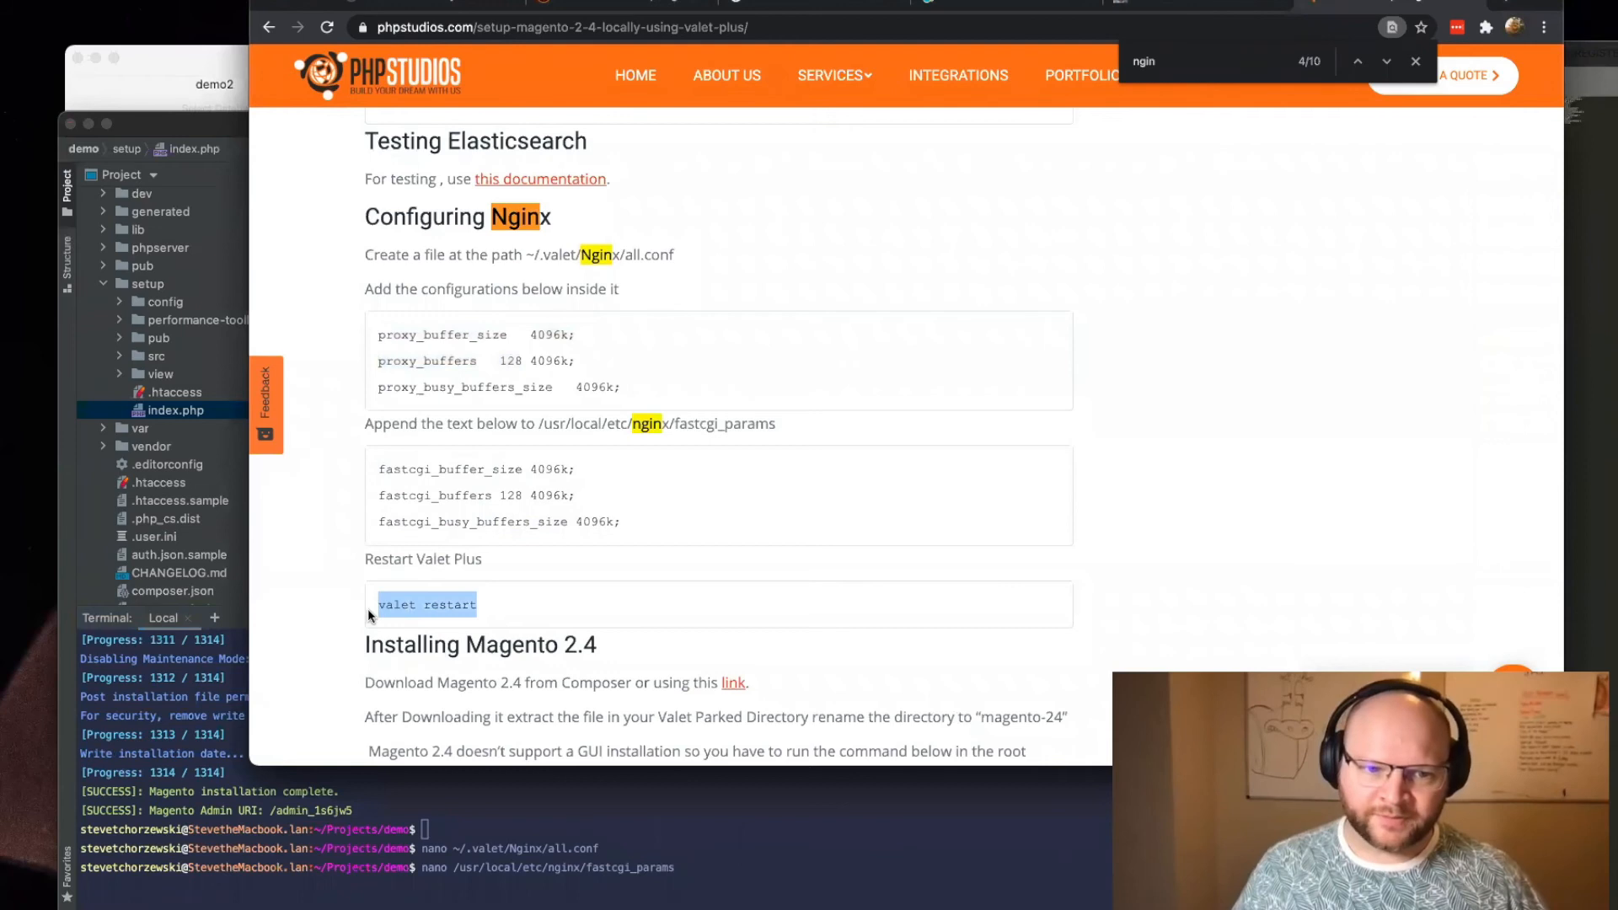
left_click(405, 870)
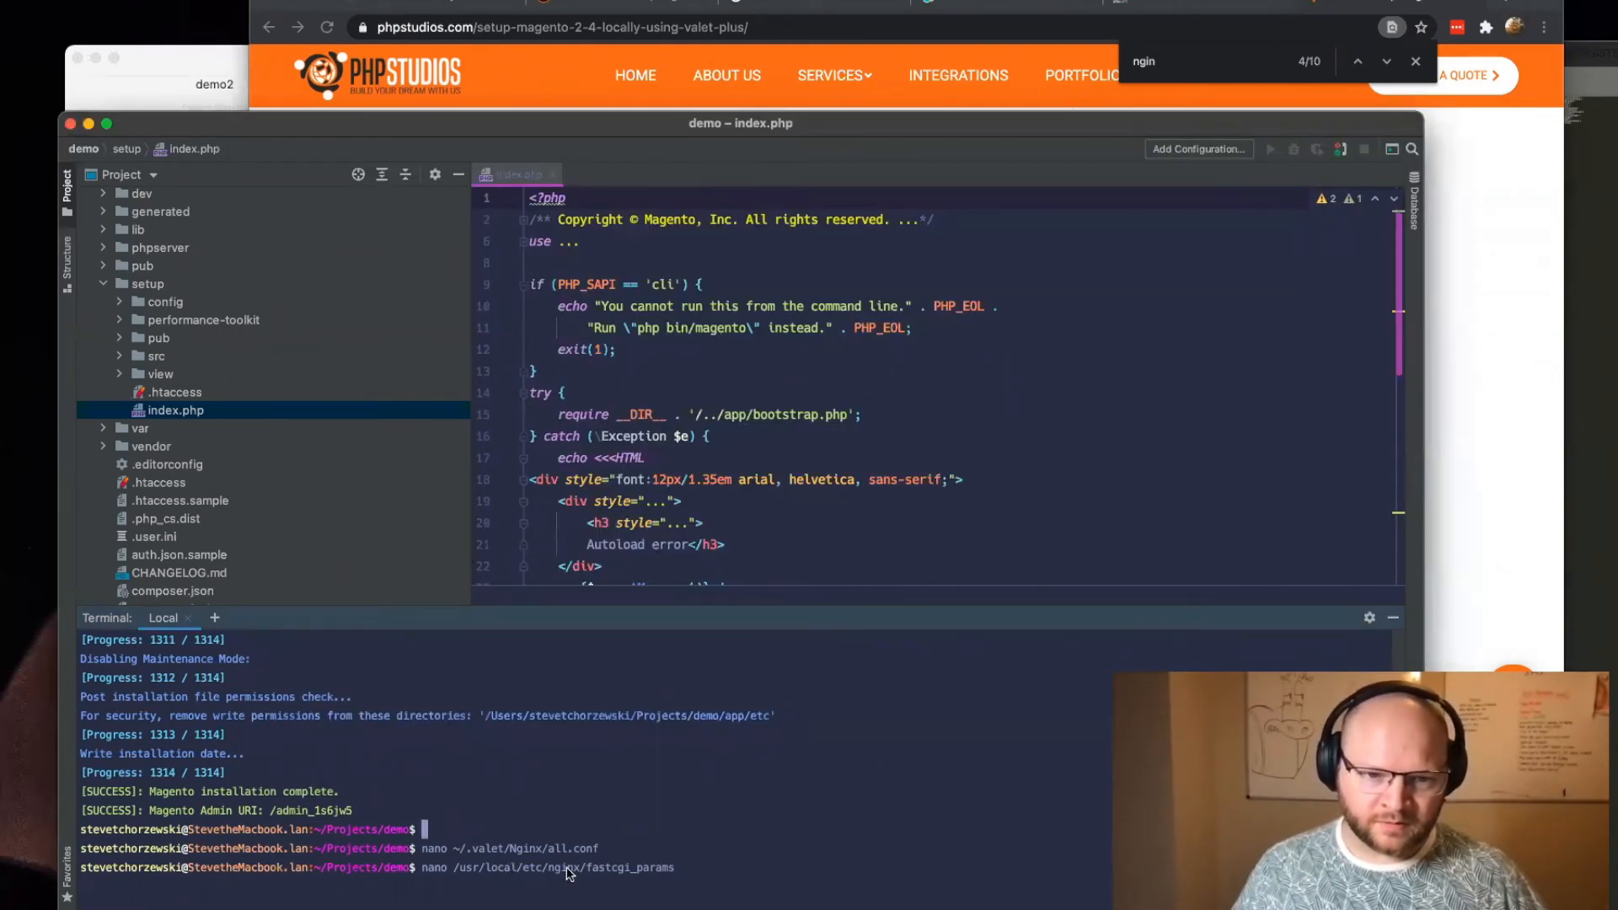
key("Up")
key("ctrl+u")
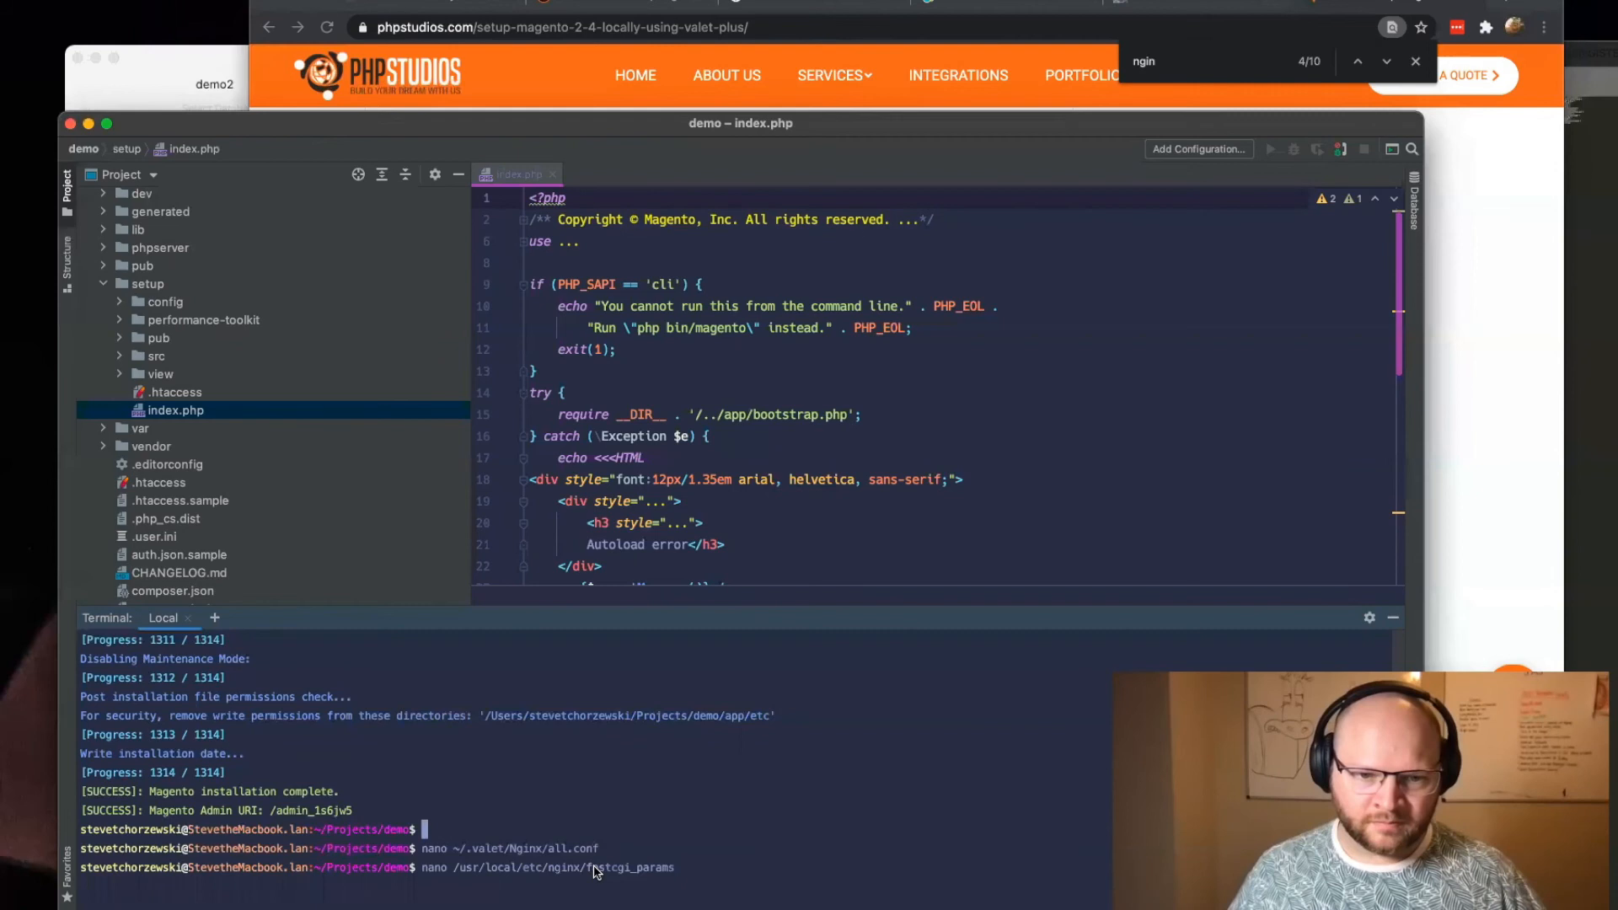
type("clear")
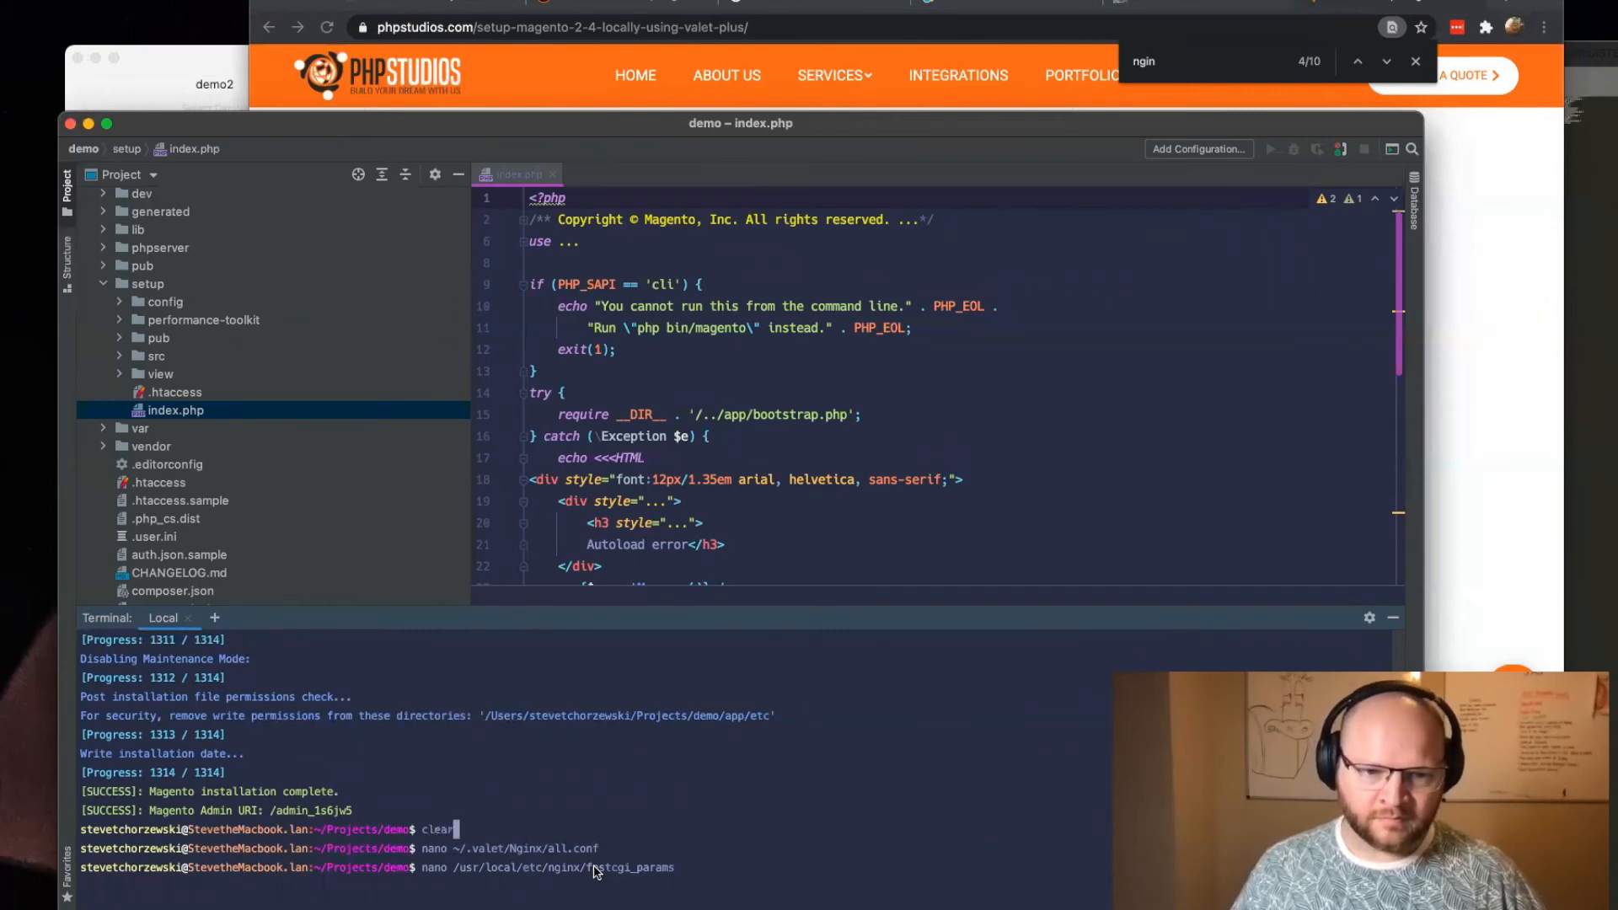
key("Return")
Step: Restart the Valet services with valet restart, entering the account password
type("valet restart")
key("Return")
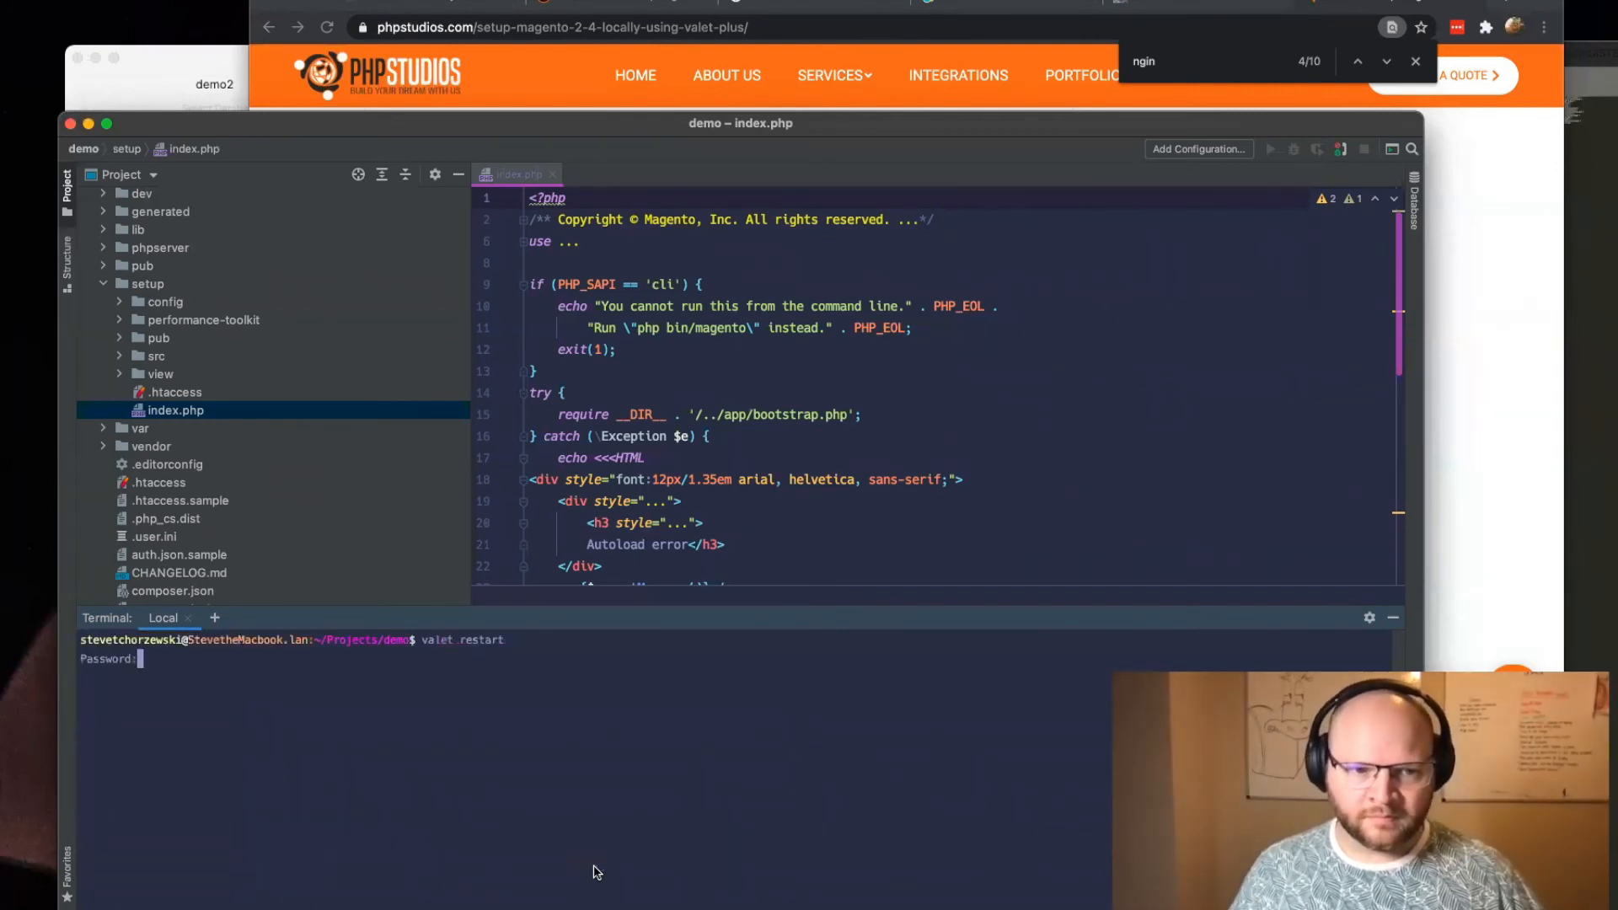
key("Return")
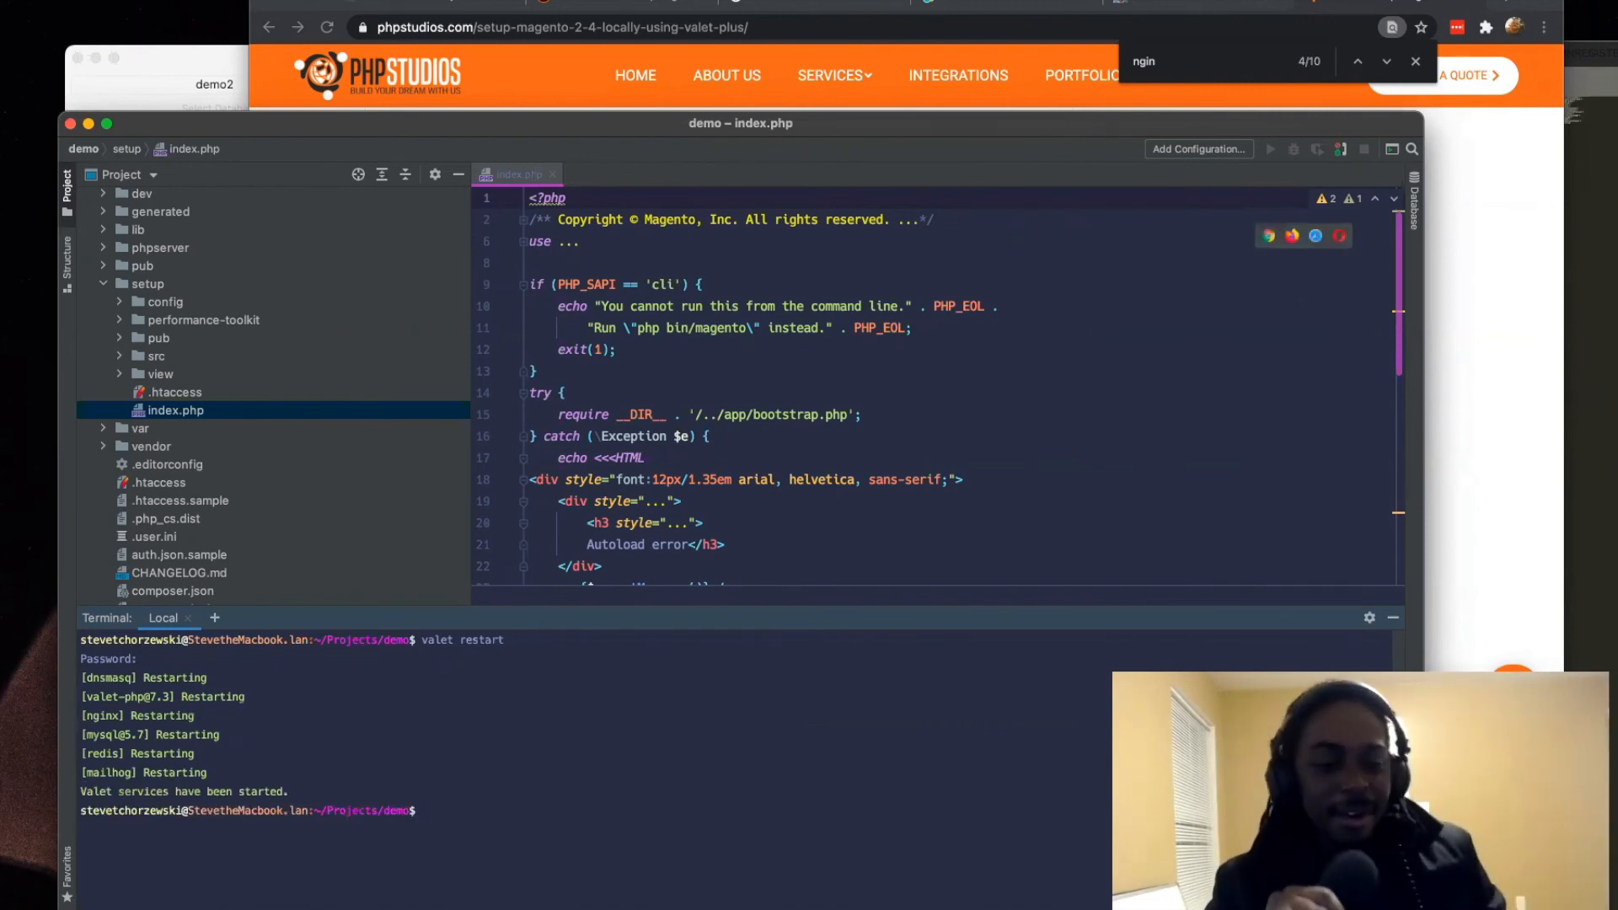
Step: Switch to the browser and reload the demo.test storefront to check that the site loads
left_click(518, 18)
left_click(430, 10)
key("super+r")
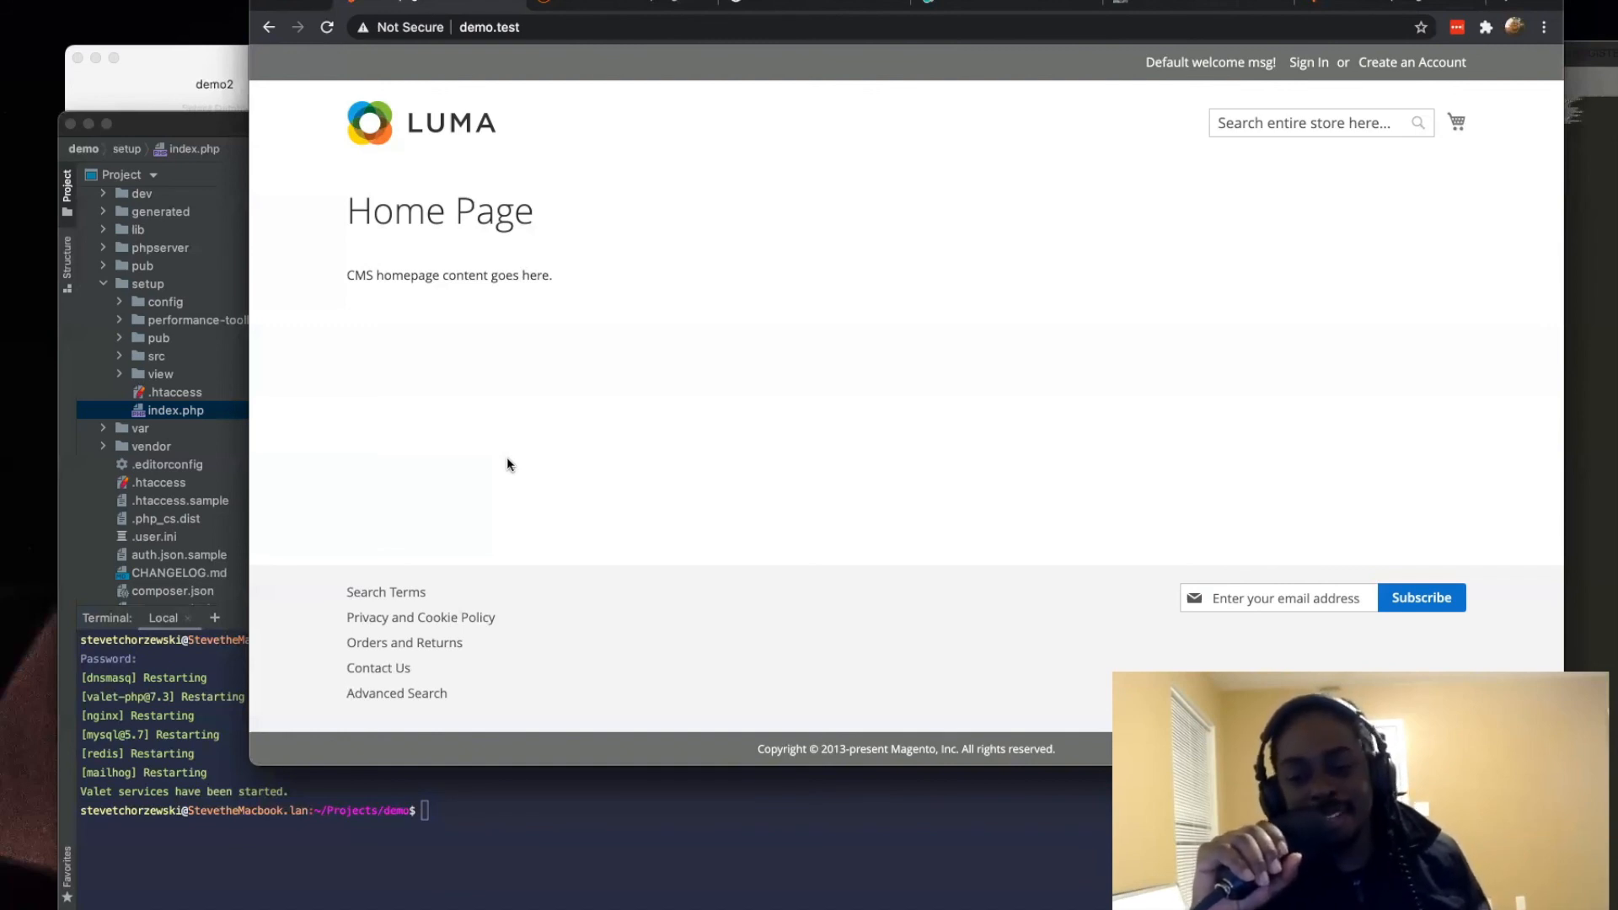
Step: In a new tab, search for medium plus the PHP Studios co-founder's surname and open that author's Medium profile
left_click(1512, 7)
type("medium")
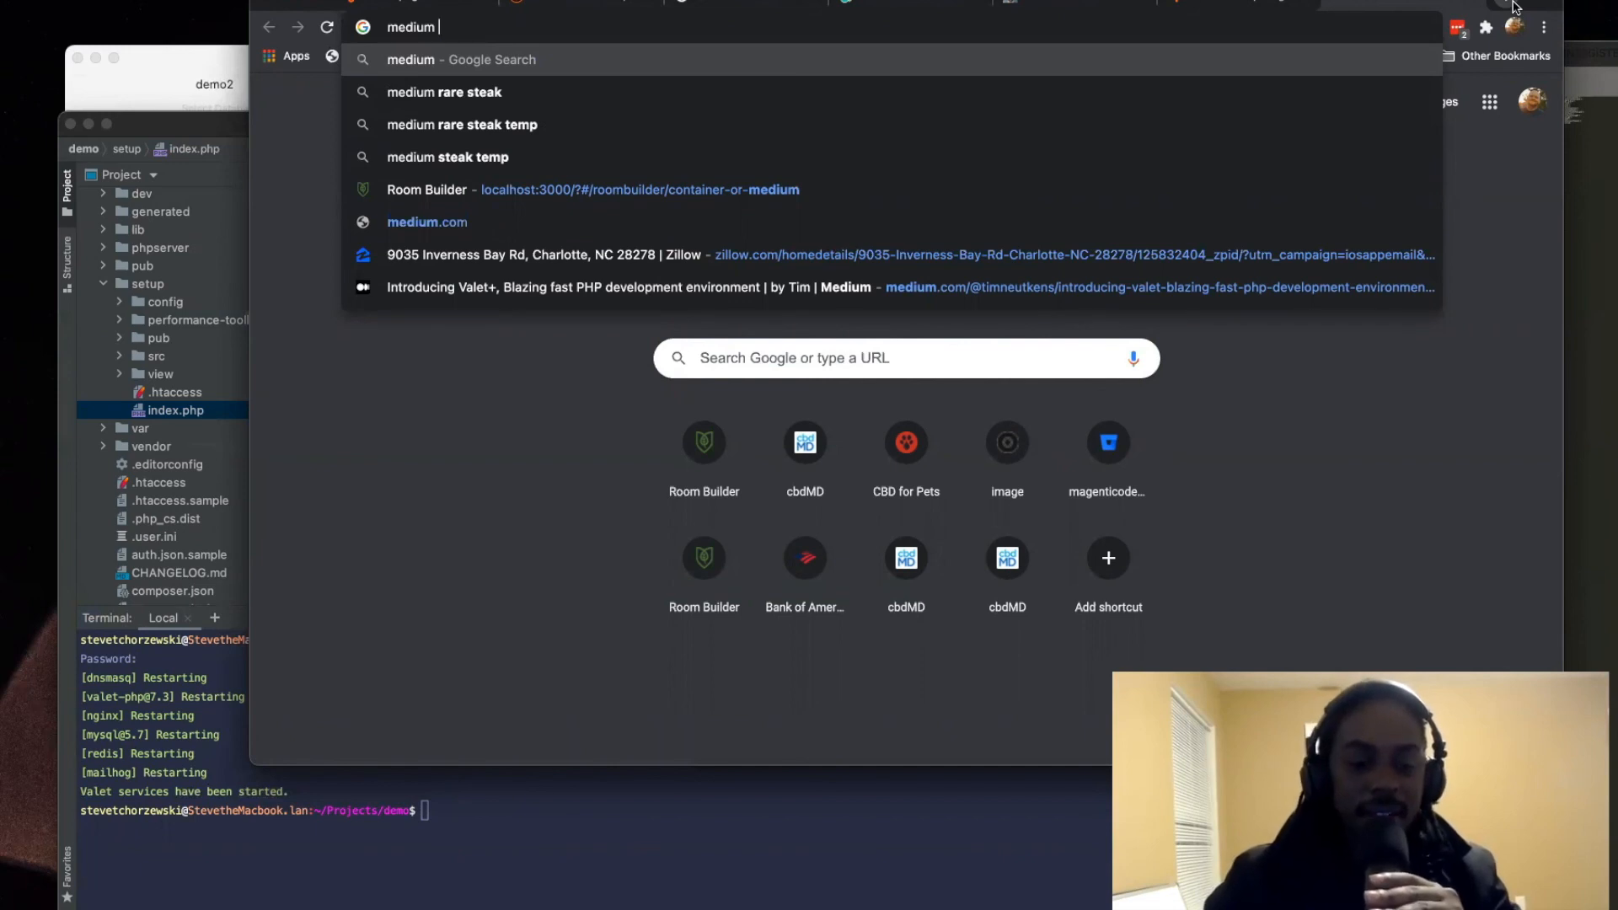
key("super+a")
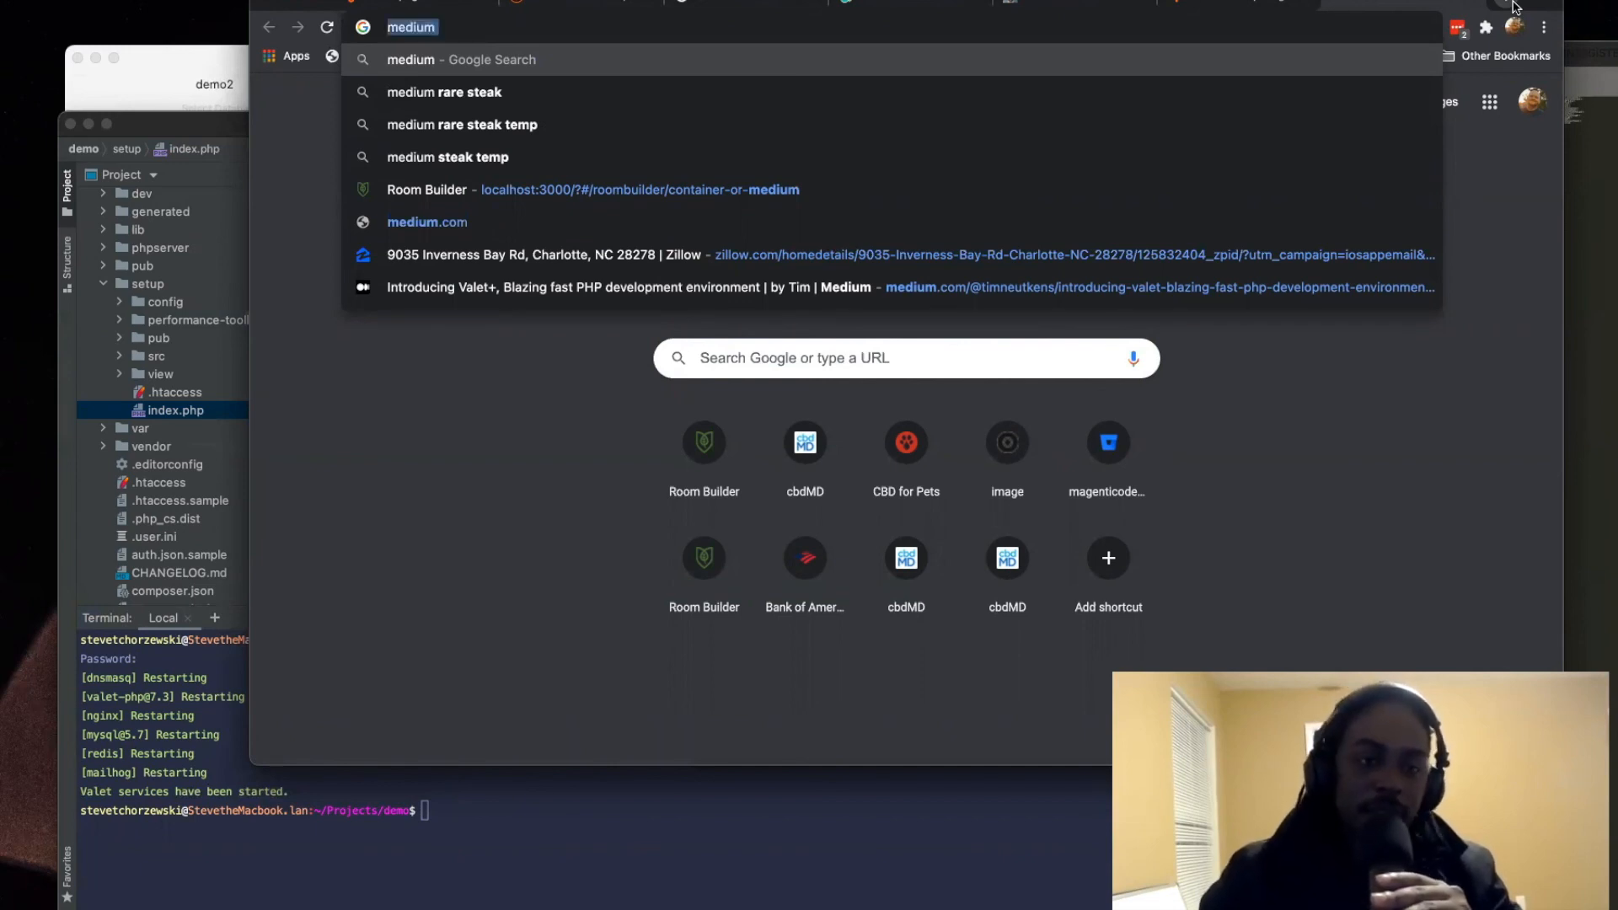
key("Right")
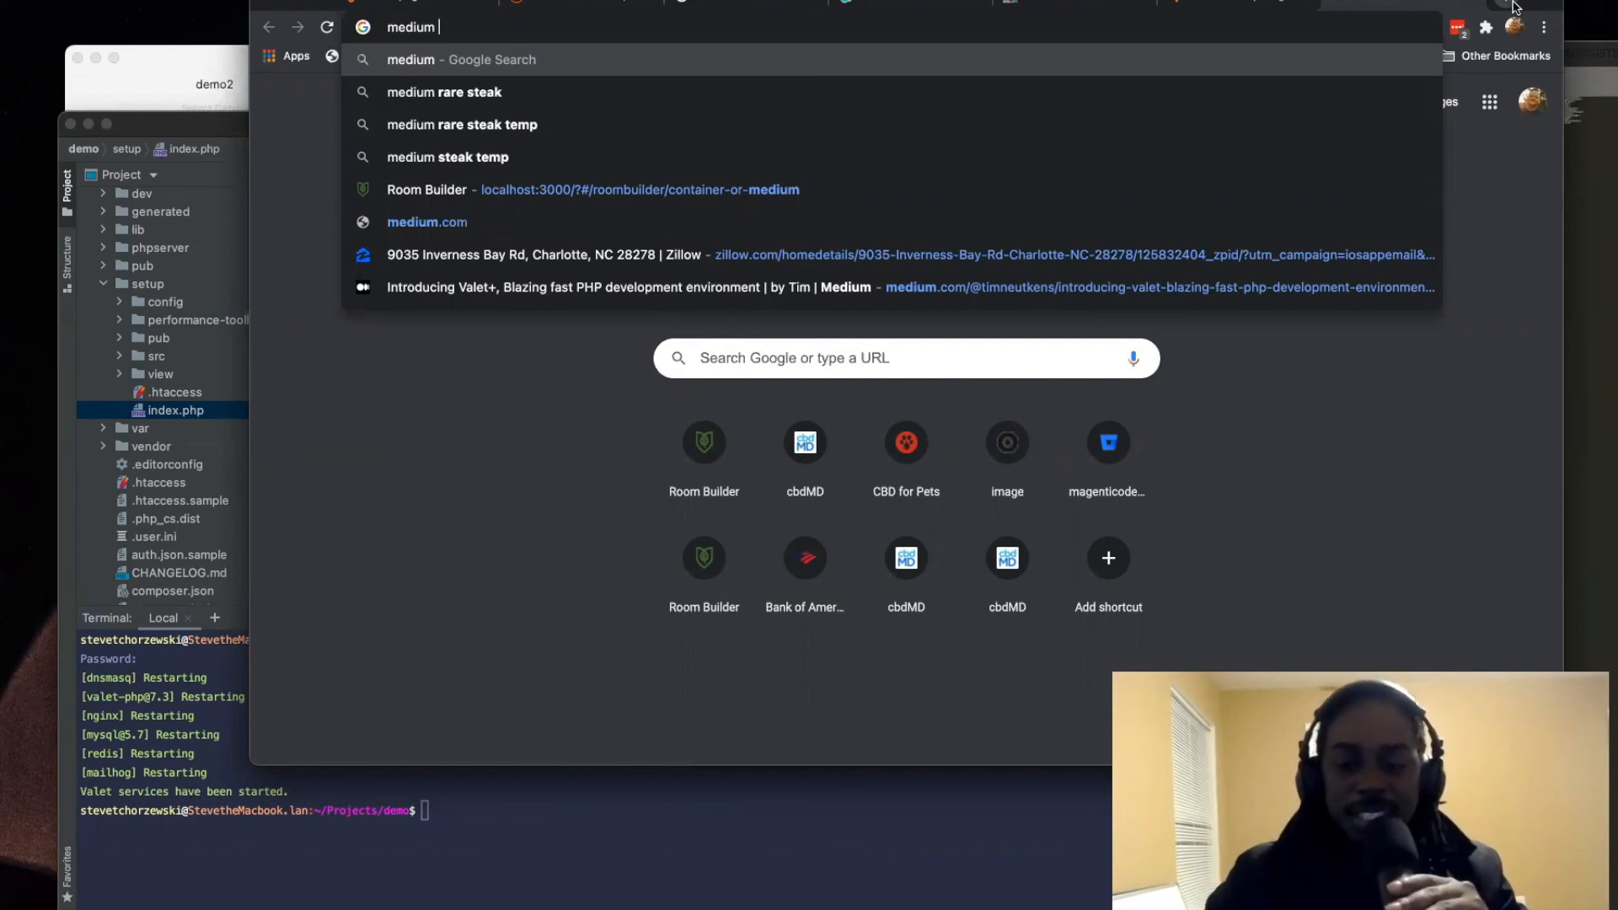
type("bien0a")
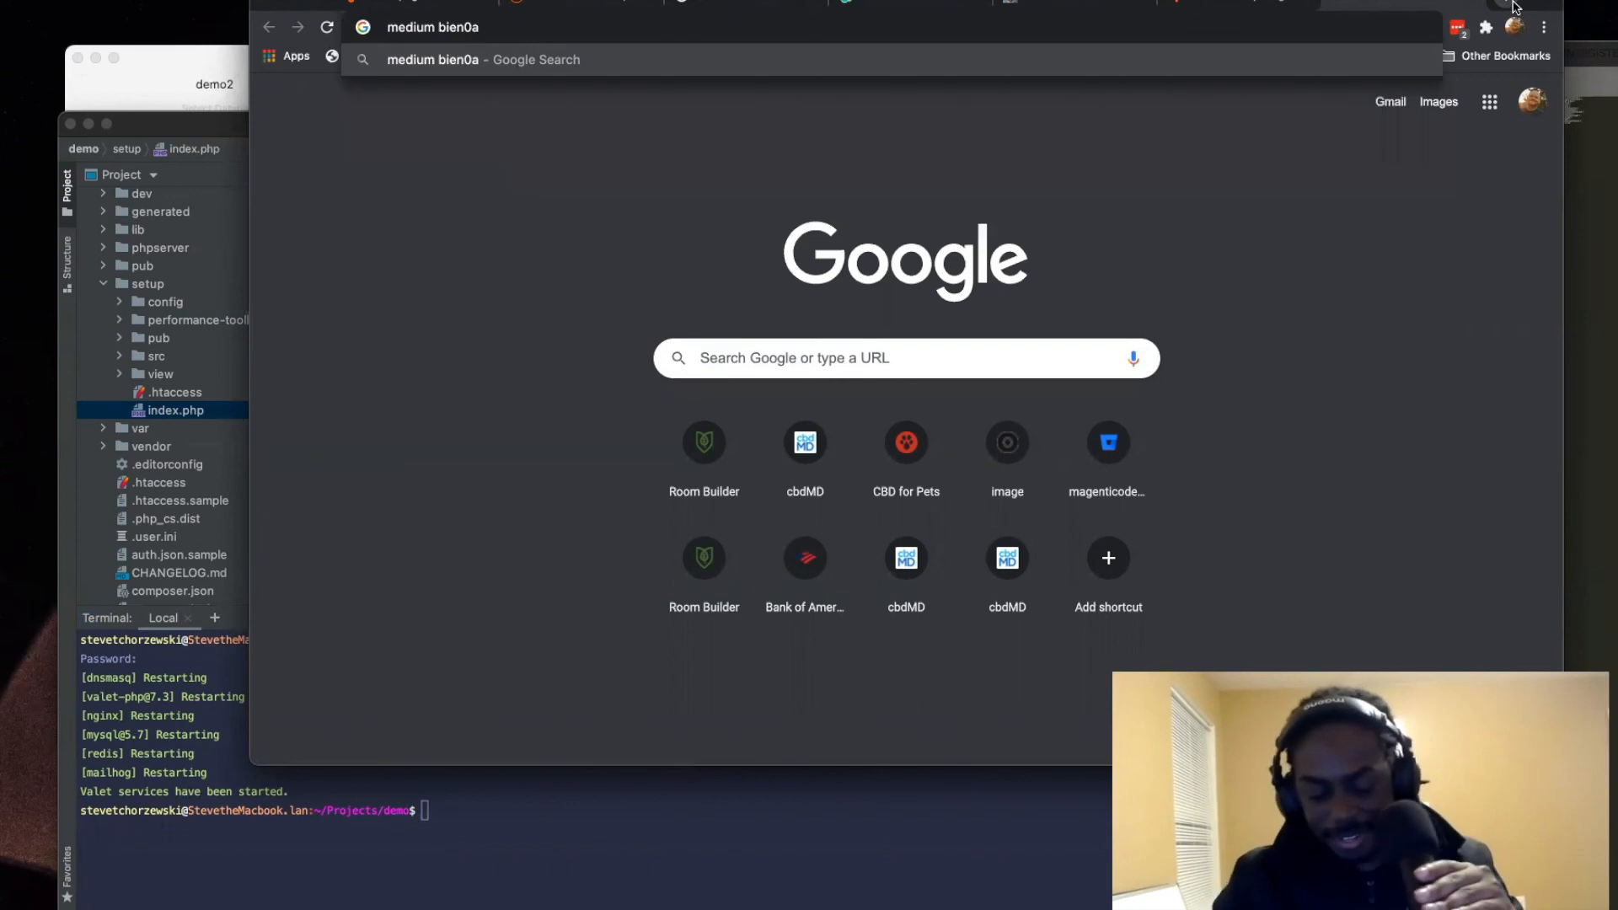
type("ime")
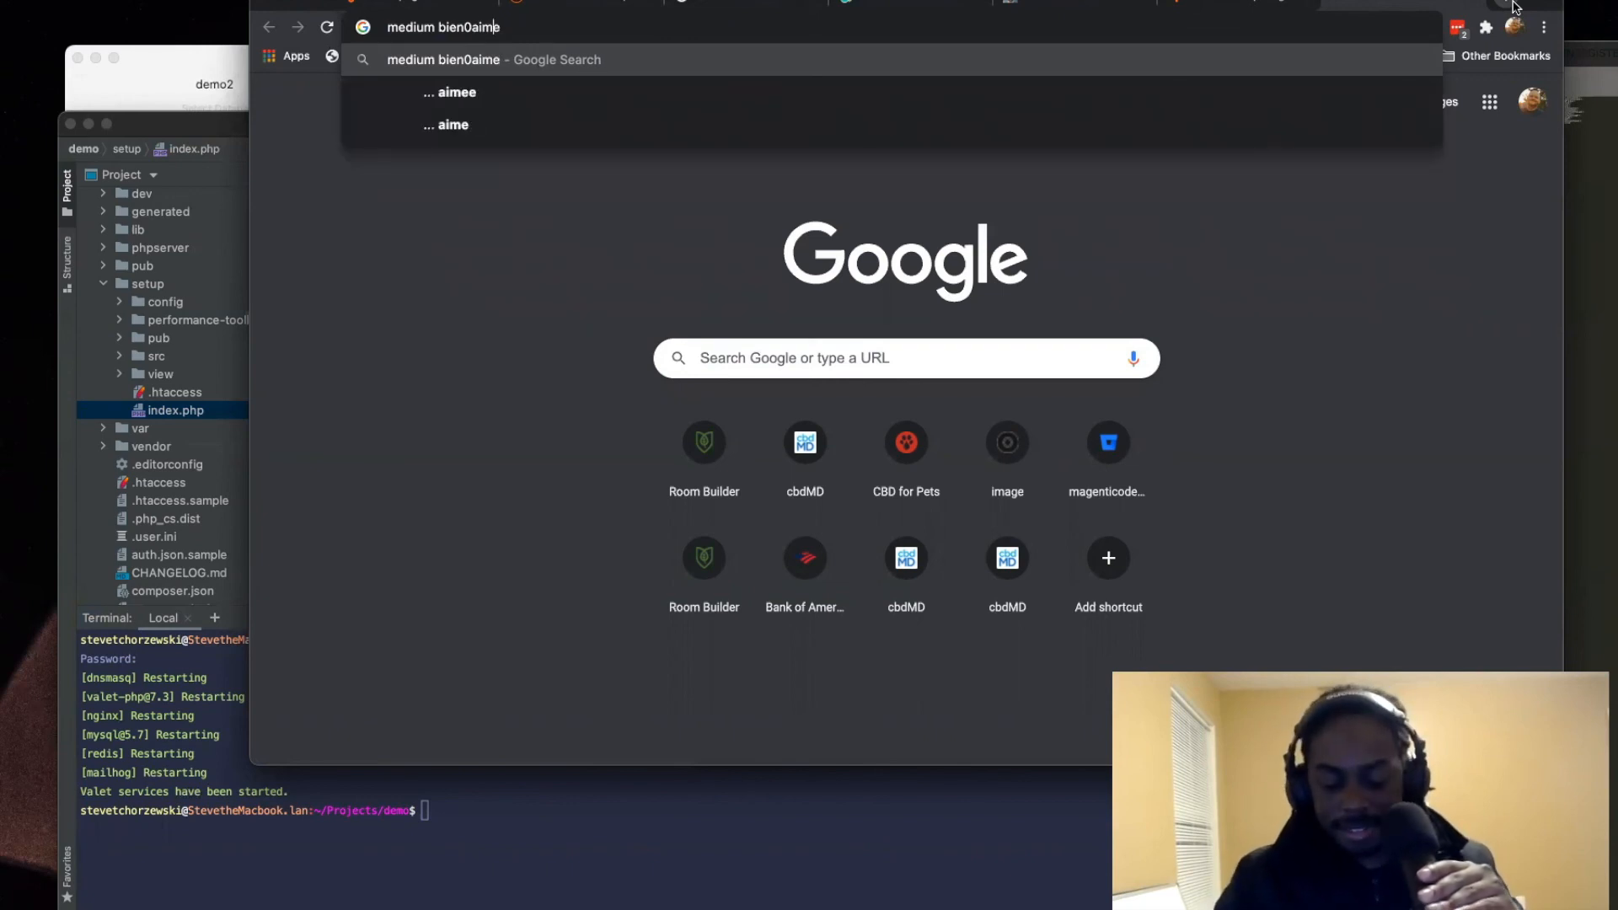
key("BackSpace")
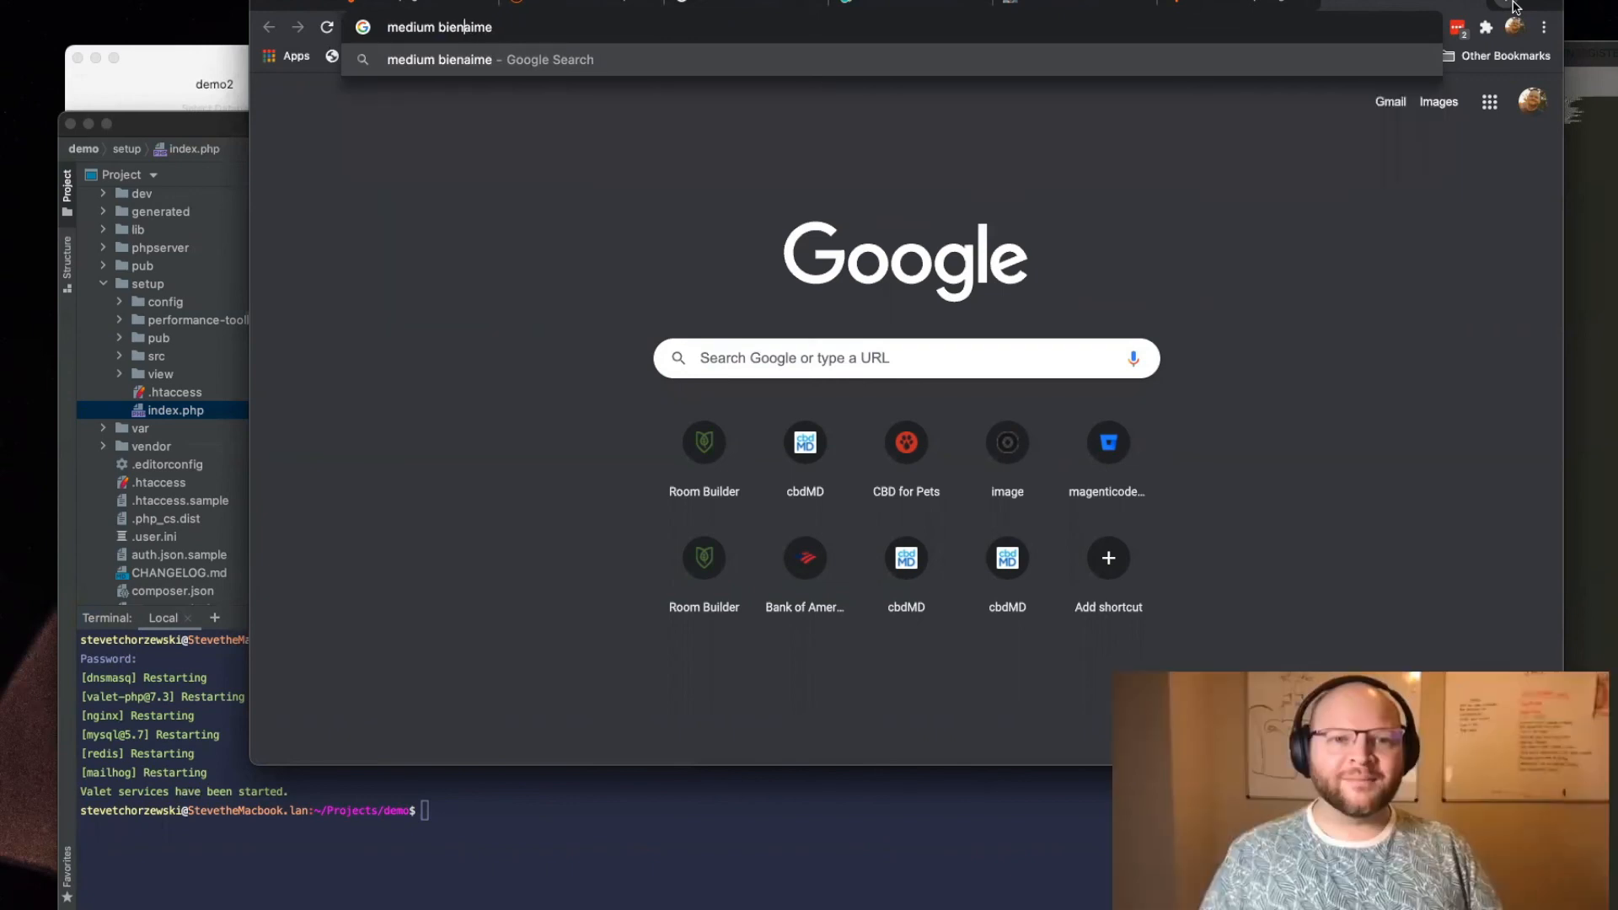
type("-")
key("Return")
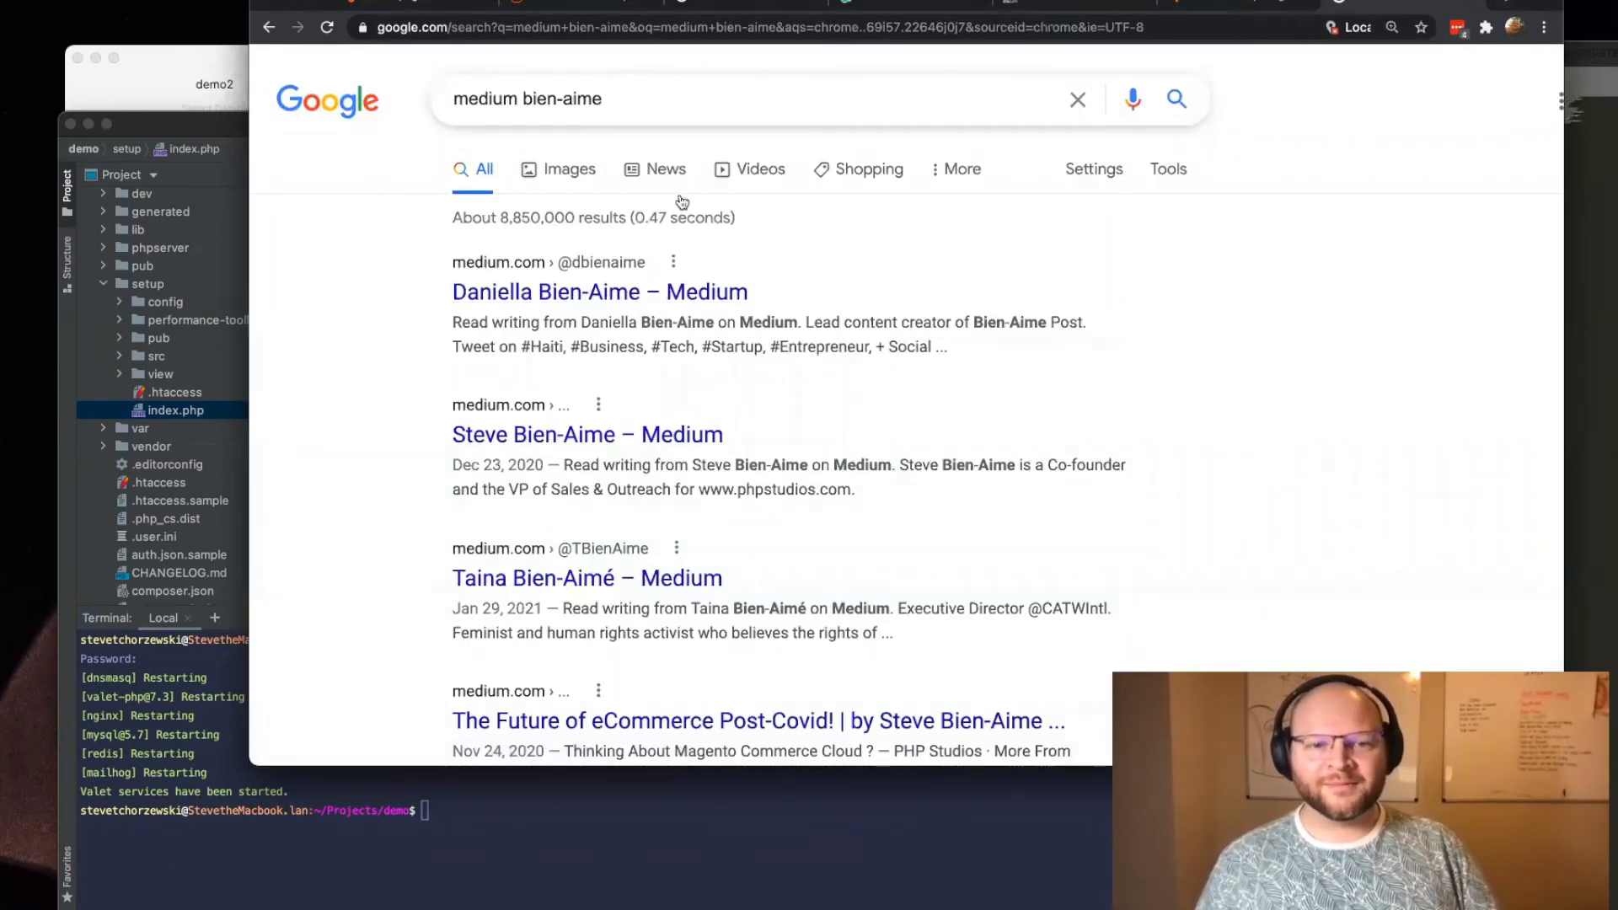
left_click(611, 435)
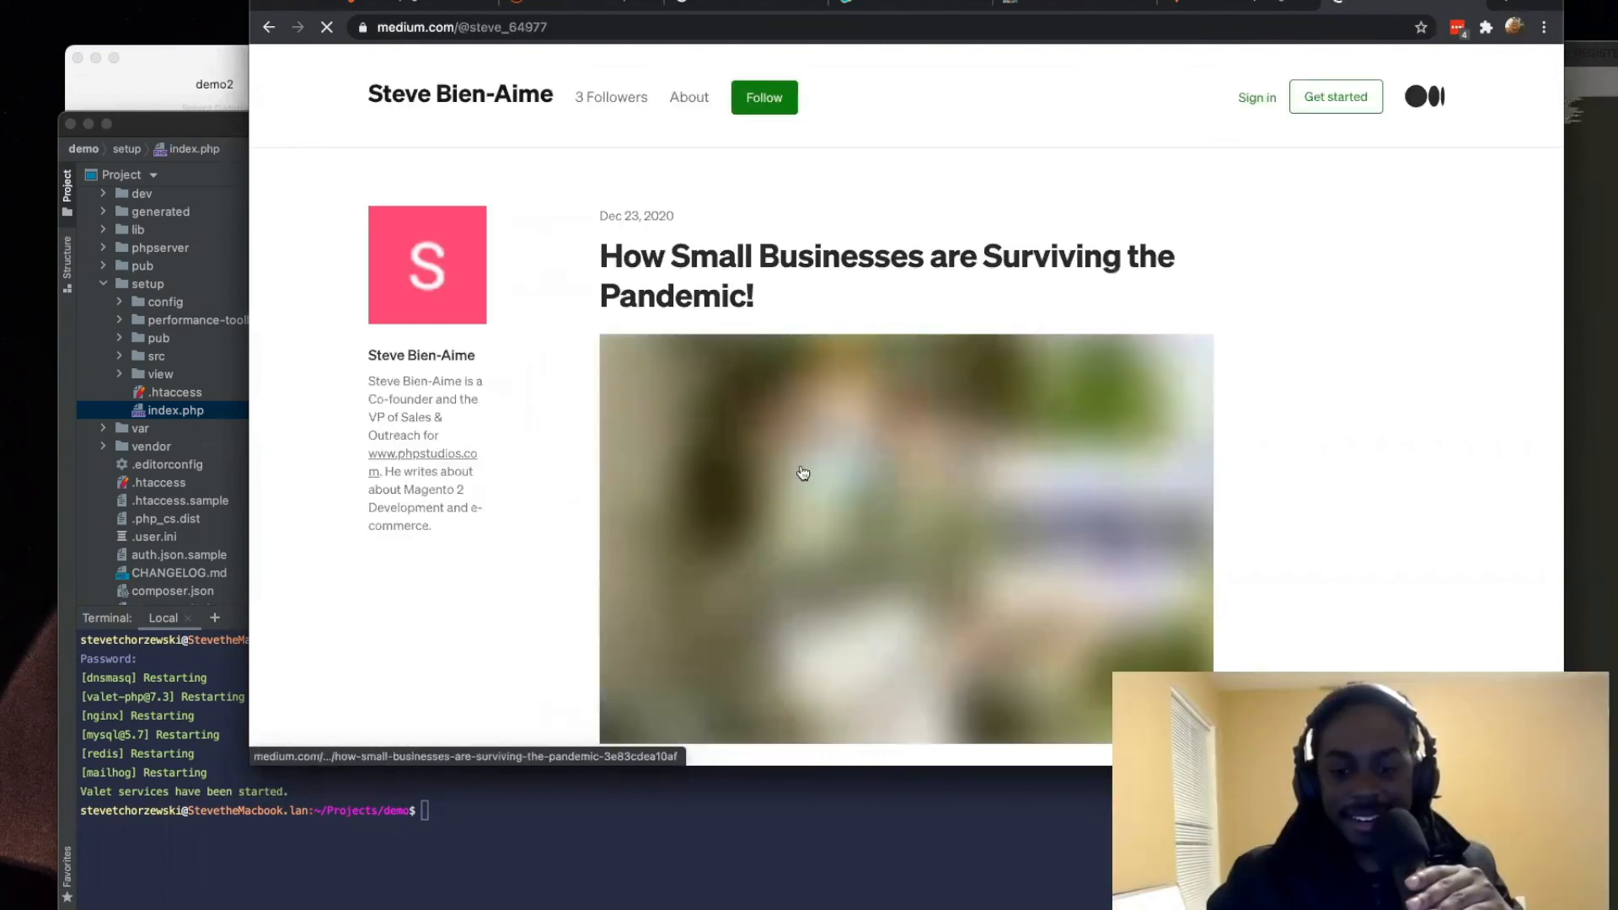
Step: Look through the article list on the author's Medium profile for the Docker setup guide
scroll(615, 415, "down", 5)
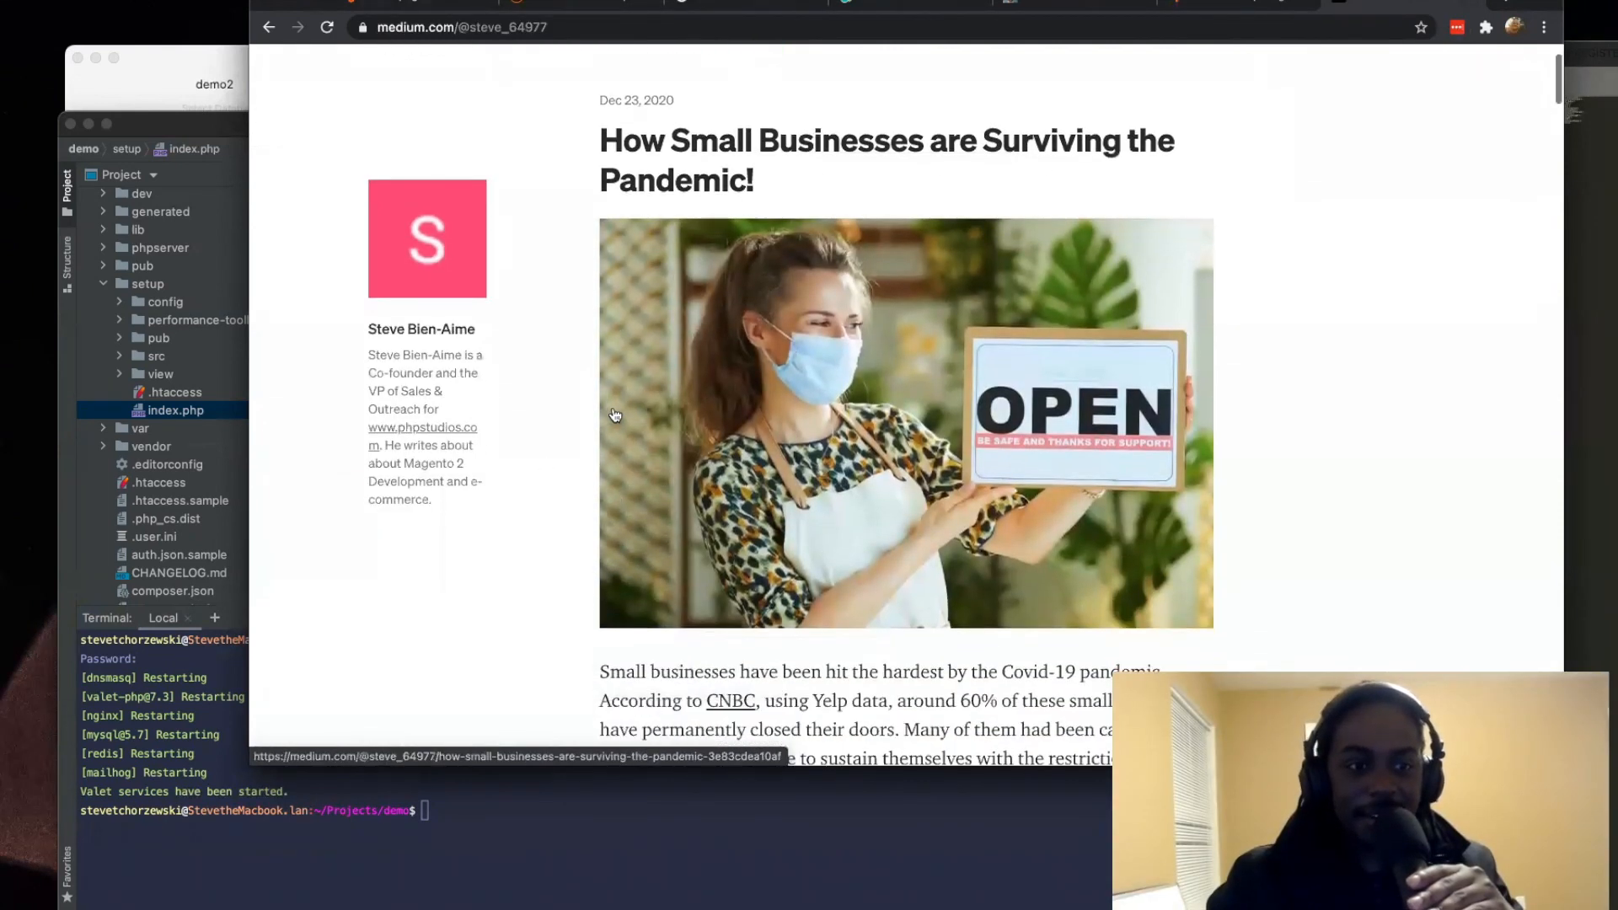
scroll(615, 414, "down", 10)
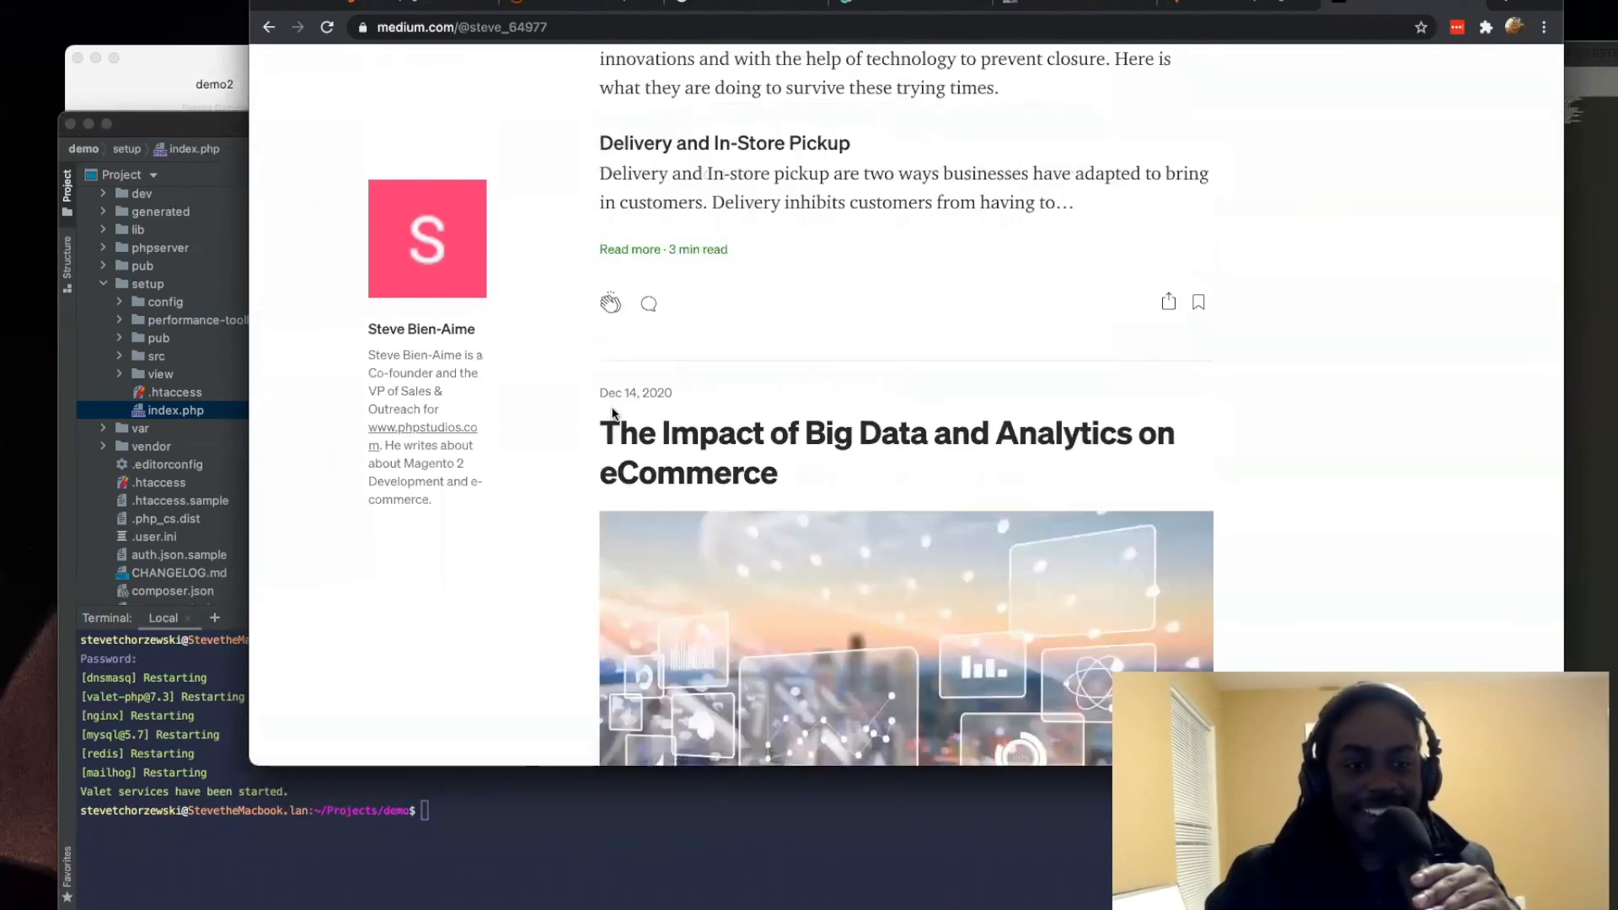
scroll(613, 413, "down", 20)
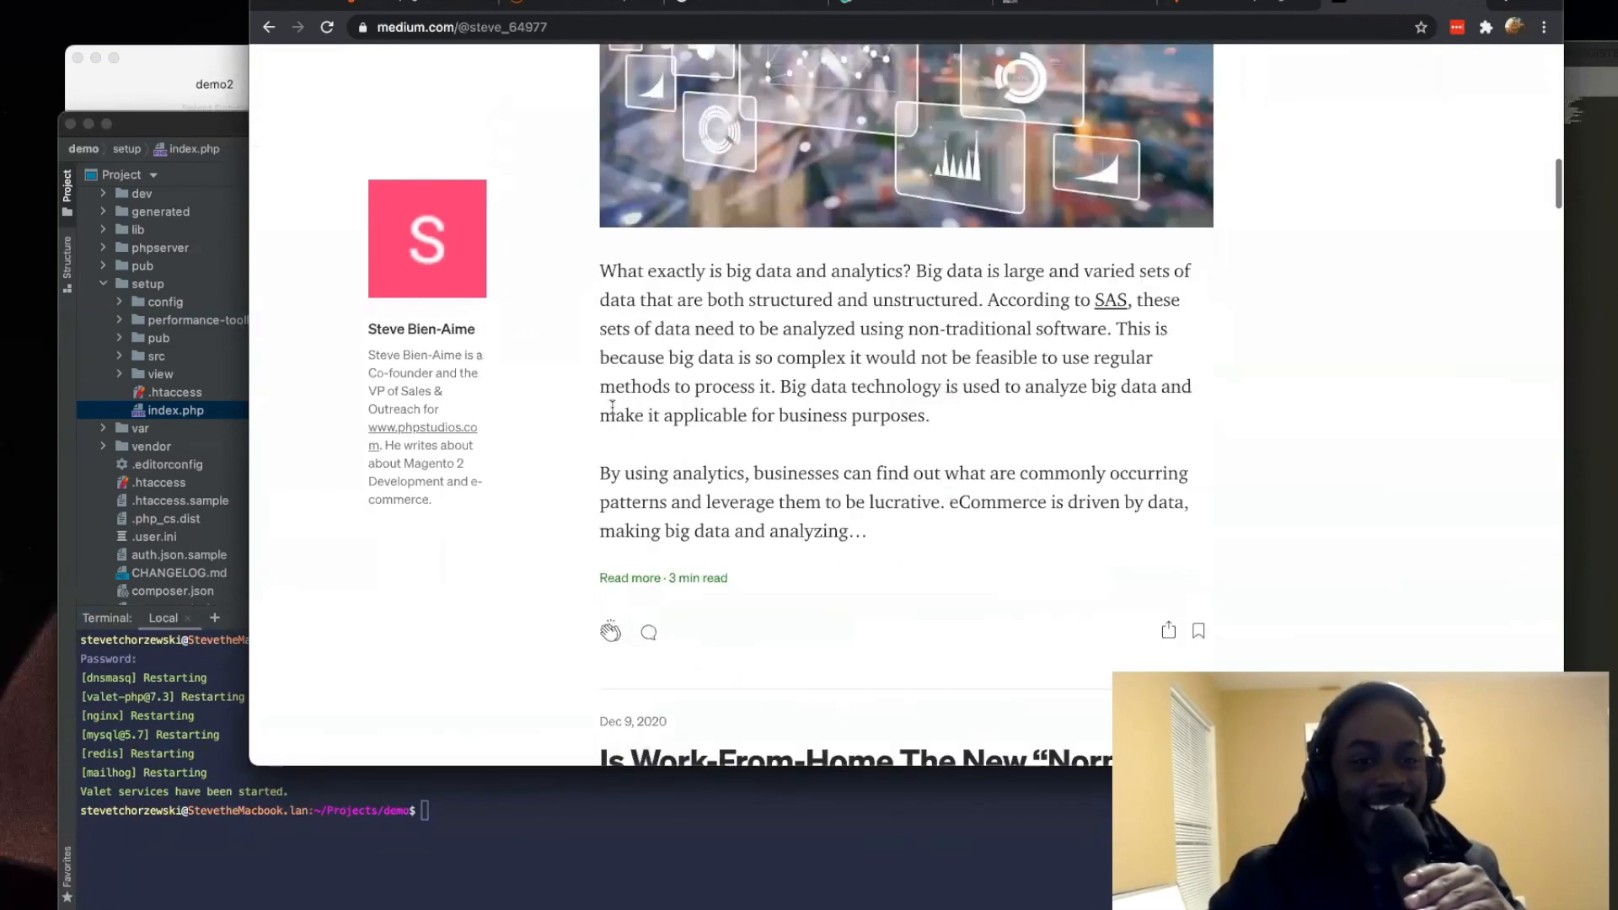
scroll(612, 415, "down", 10)
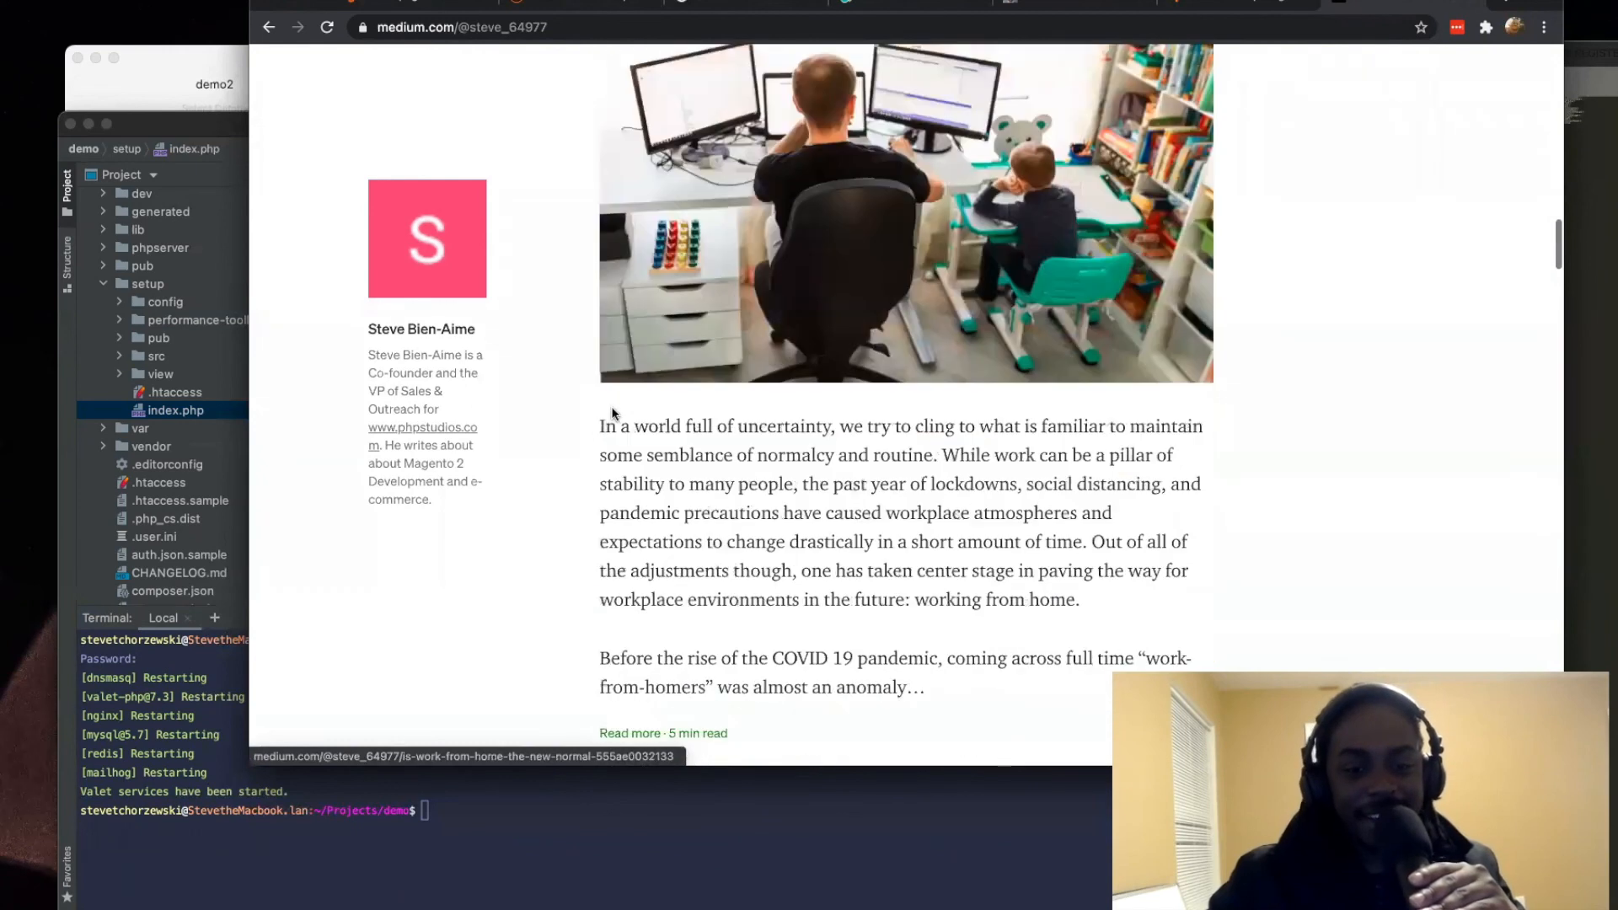
scroll(612, 414, "up", 4)
scroll(613, 415, "down", 15)
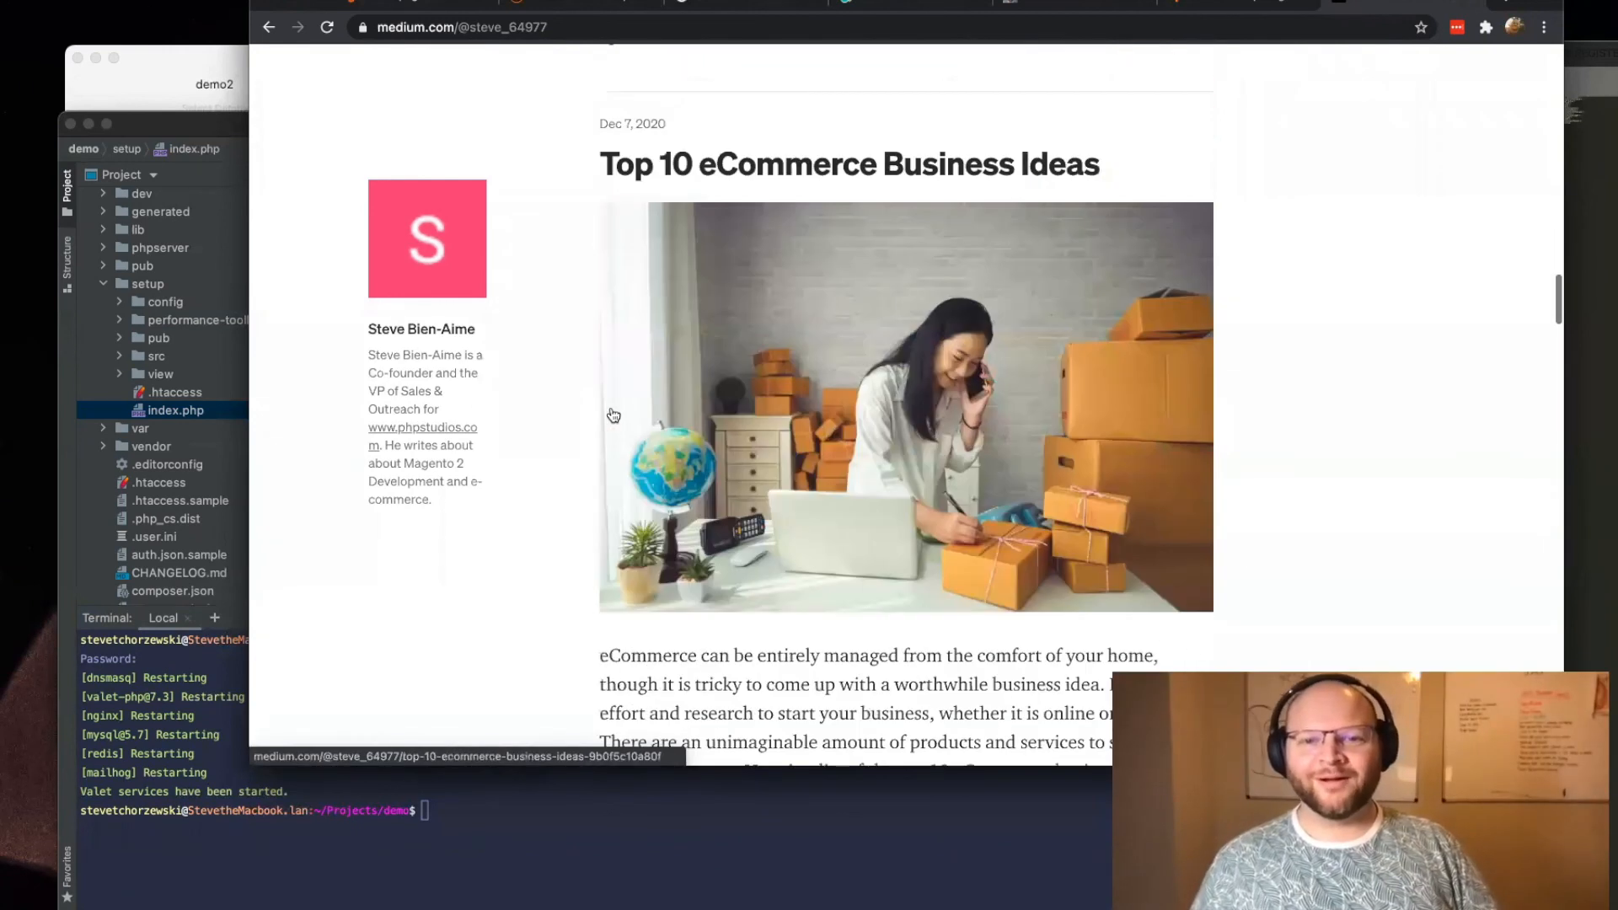
left_click_drag(602, 63, 1164, 122)
scroll(844, 336, "up", 20)
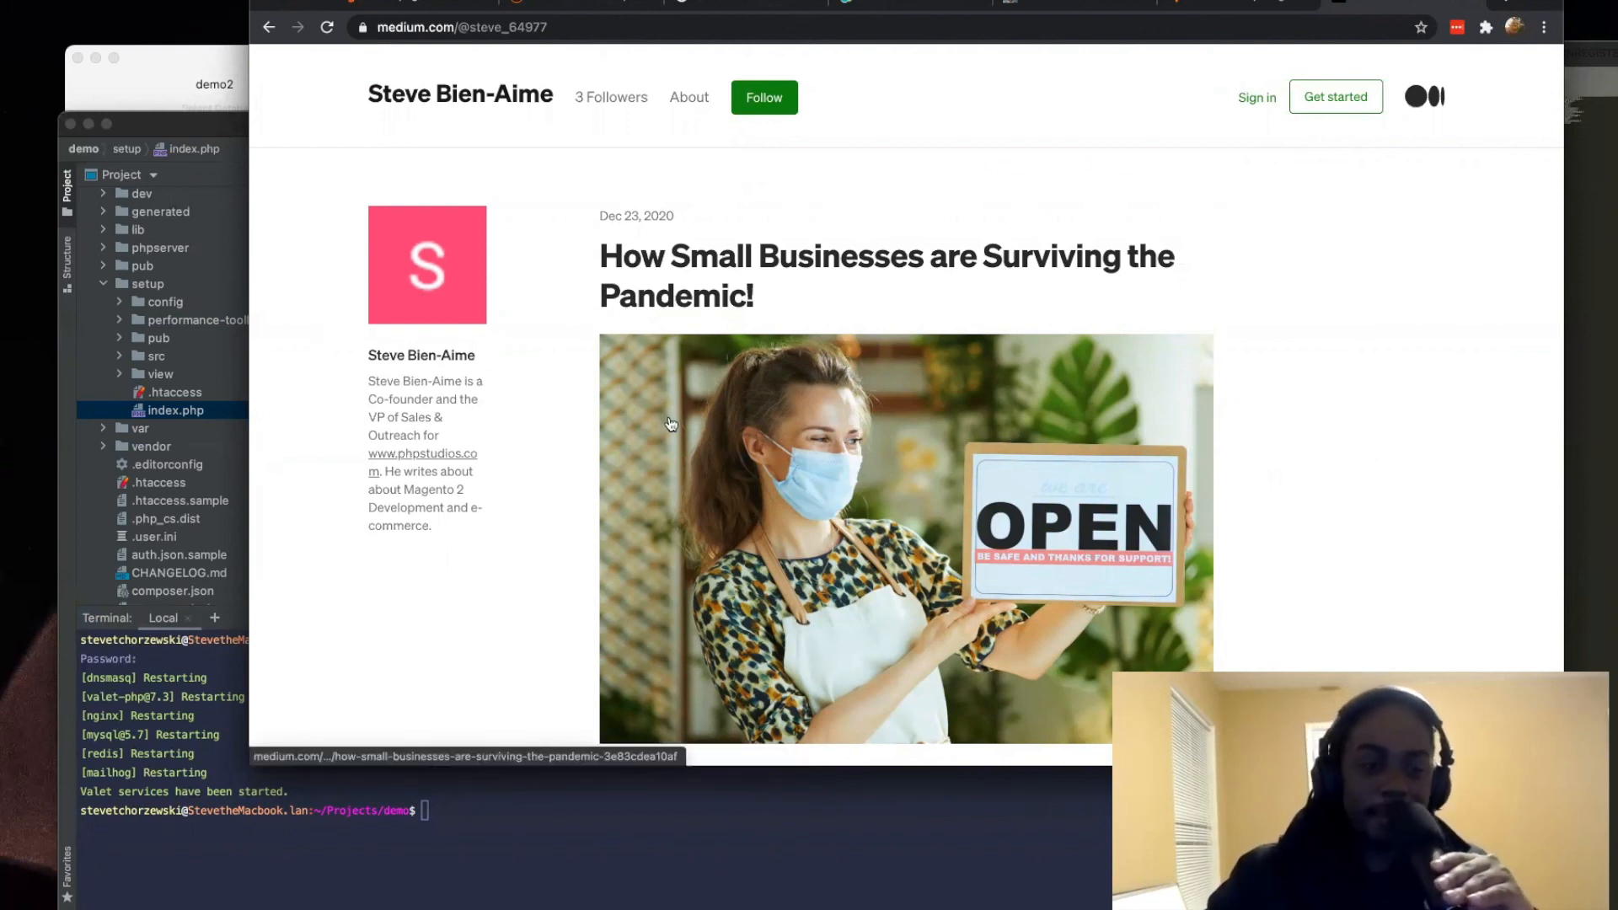
scroll(666, 417, "down", 10)
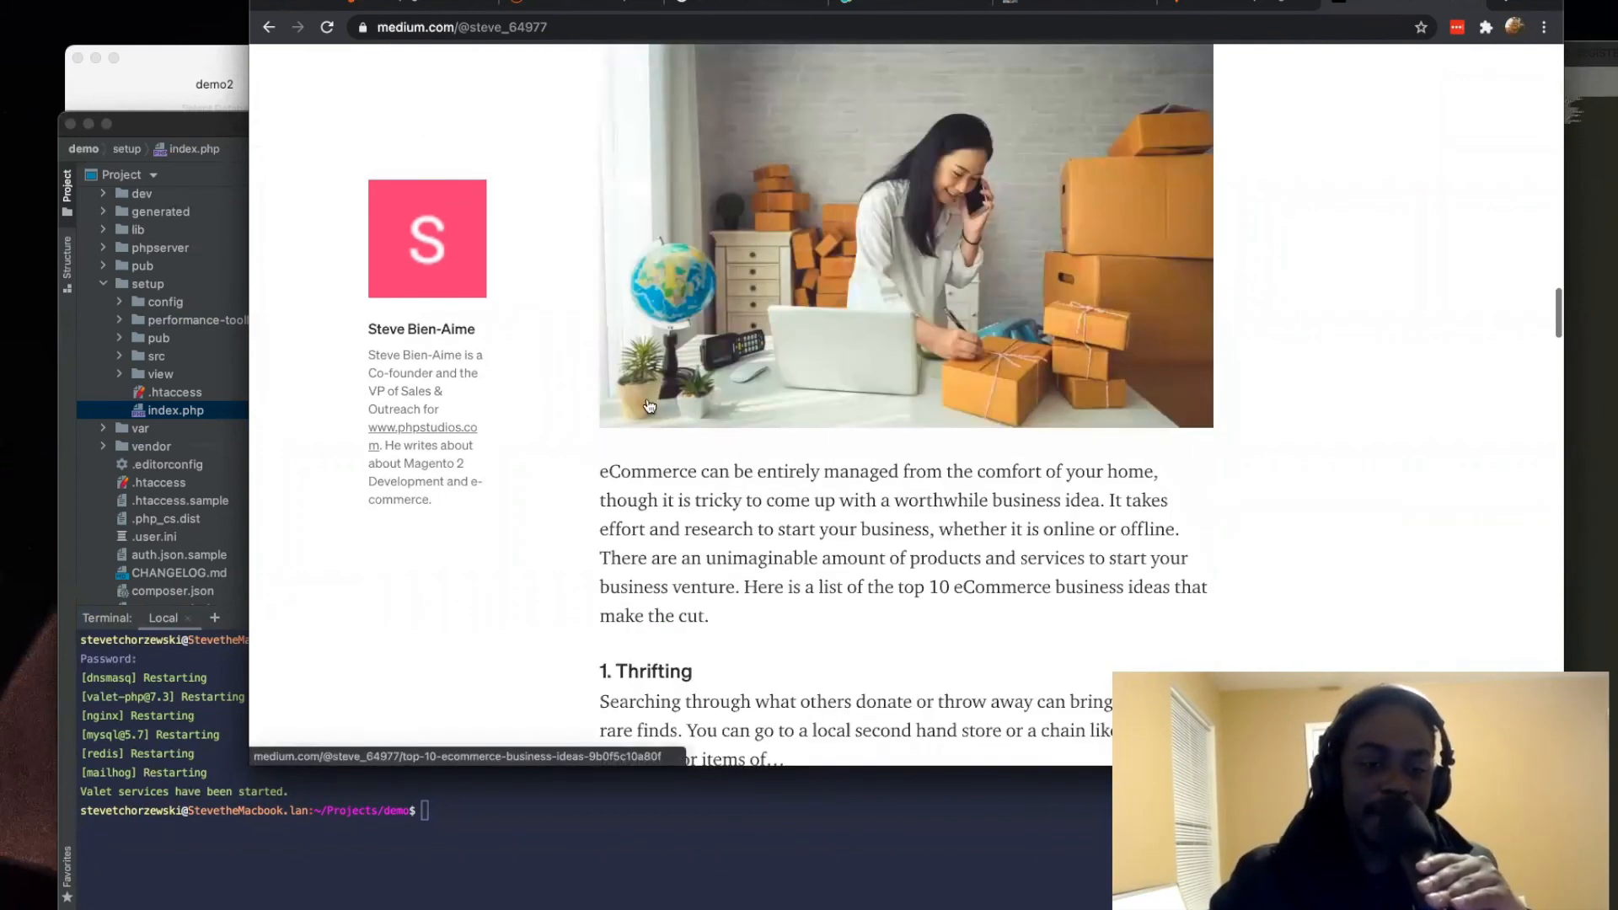
scroll(649, 406, "down", 20)
scroll(647, 400, "up", 8)
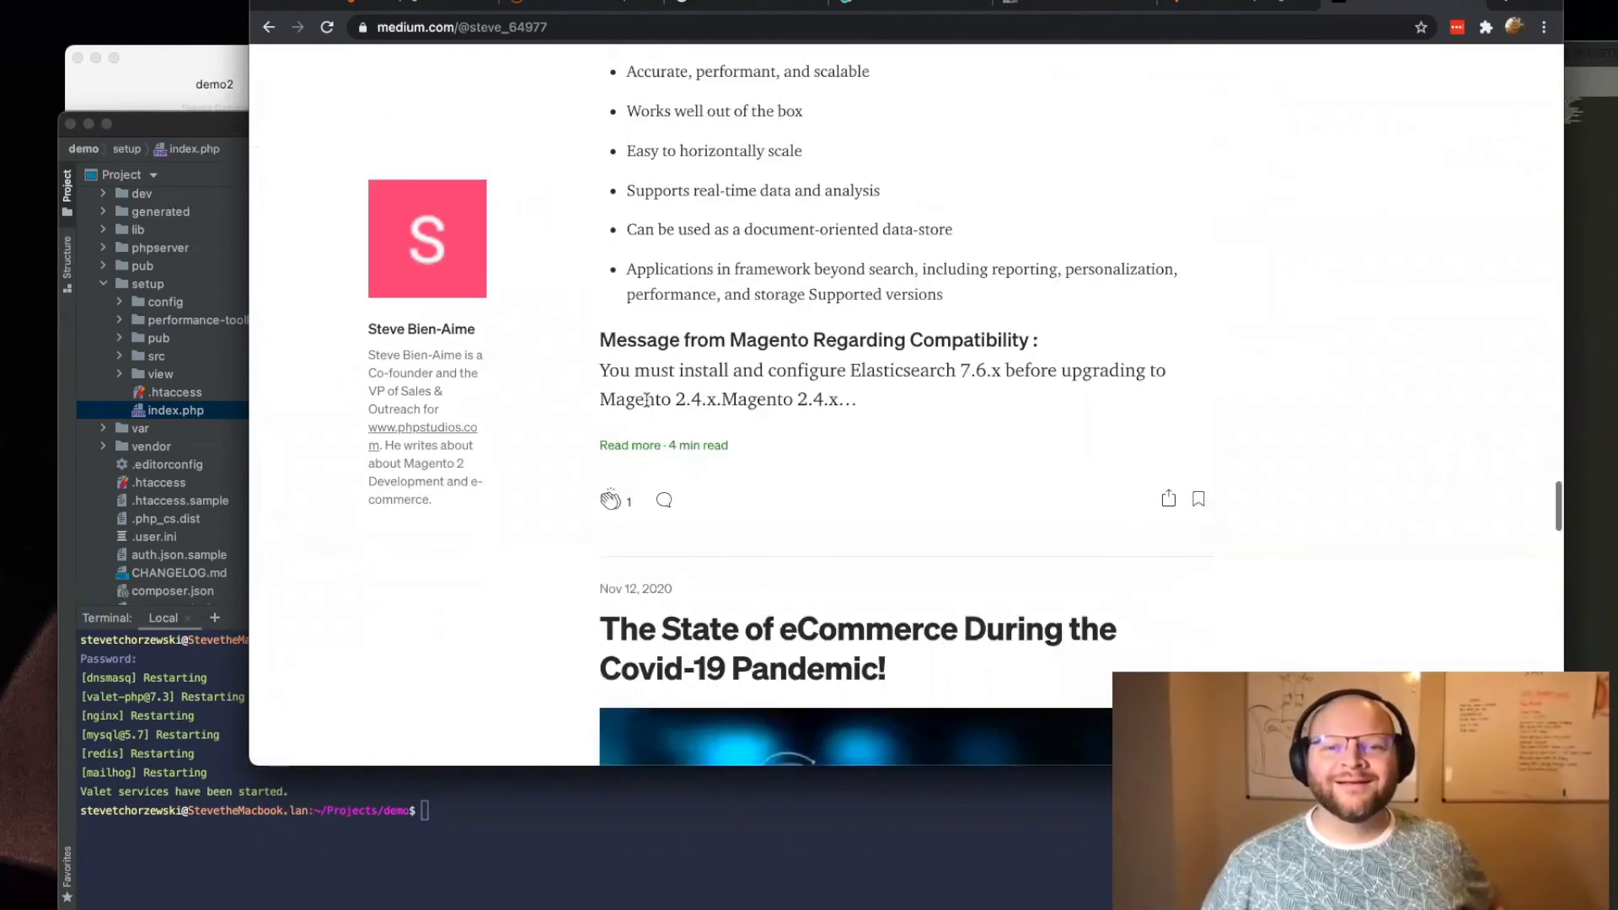
Step: Search the Medium profile page for the word docker
key("super+f")
type("d")
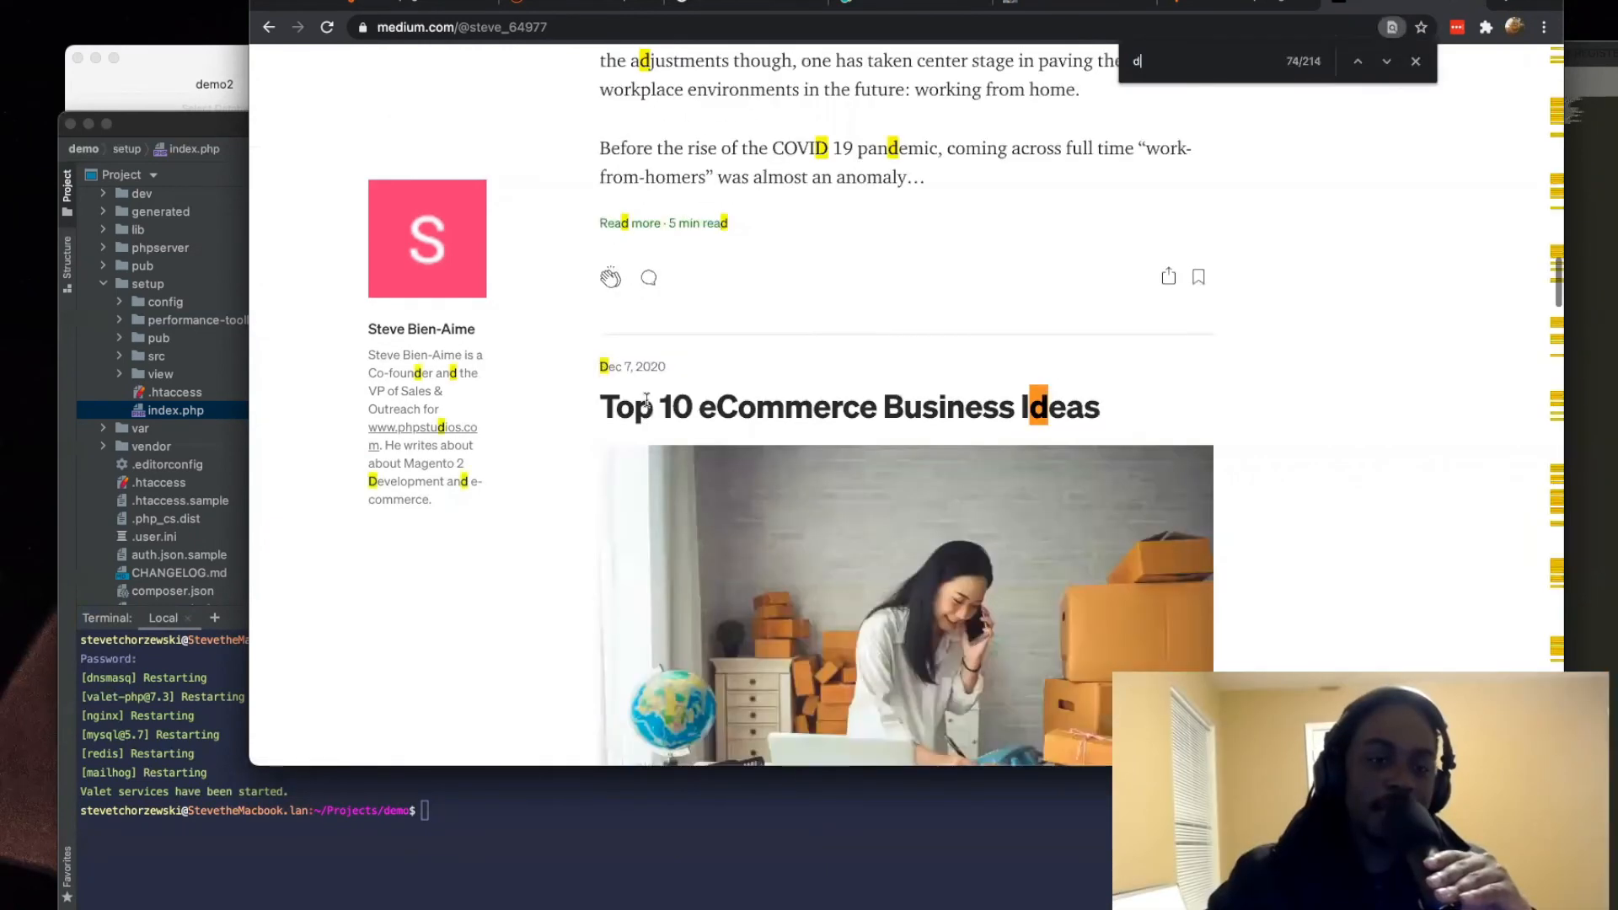
type("ocker")
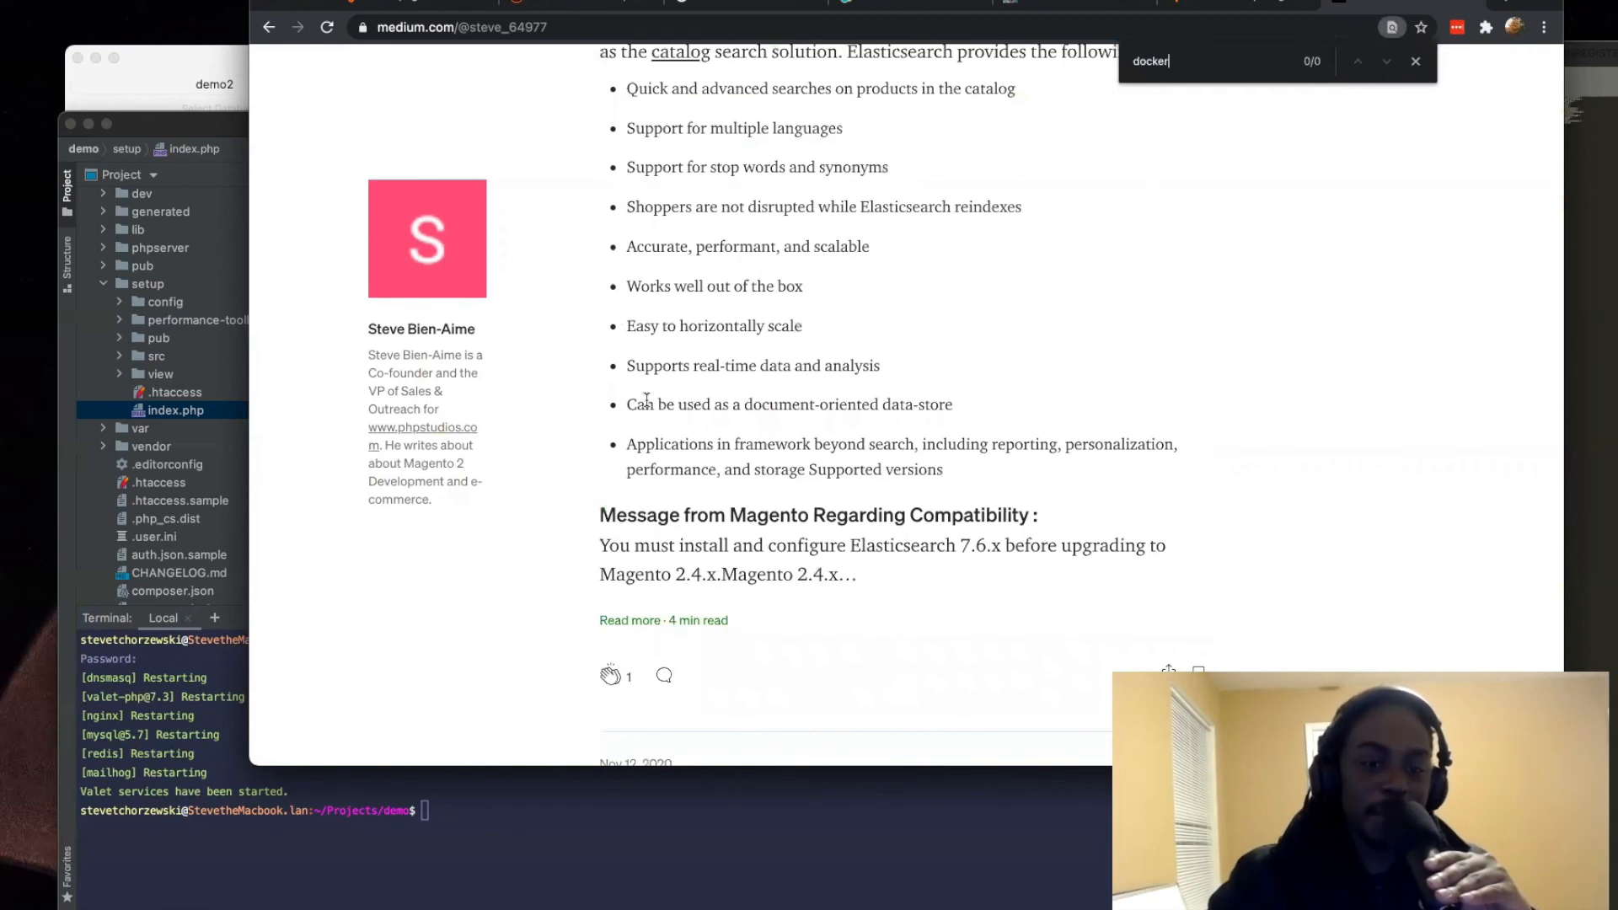
Step: Return to the web results, add docker to the query, and open the article on a Docker-based Magento 2.3 environment on Ubuntu 20.04
left_click(270, 28)
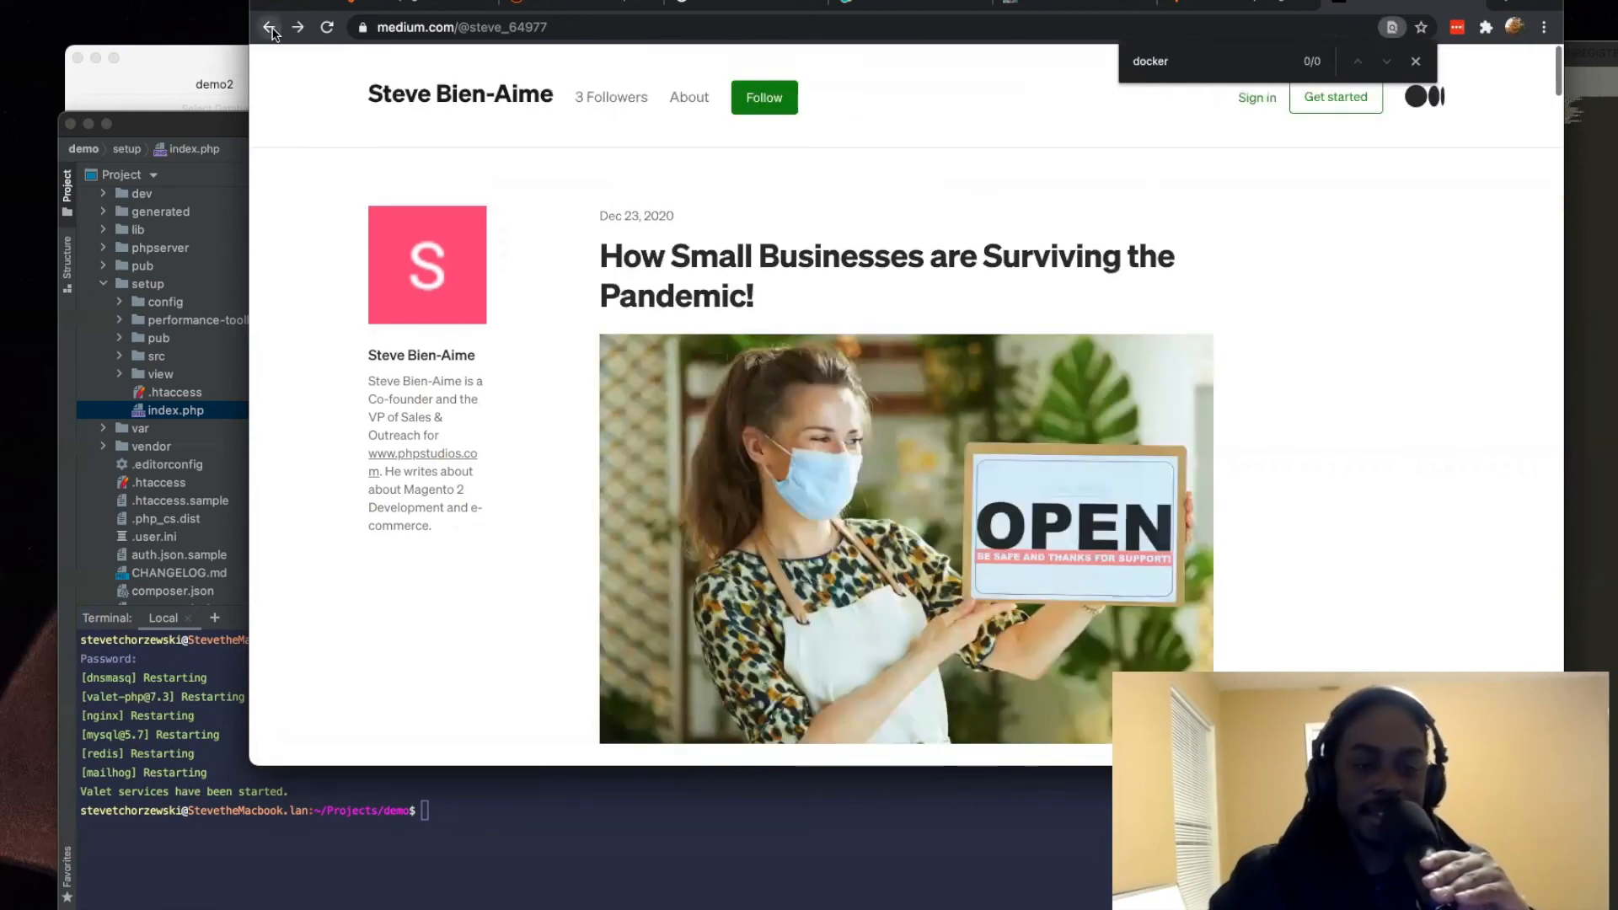
left_click(270, 28)
left_click(671, 92)
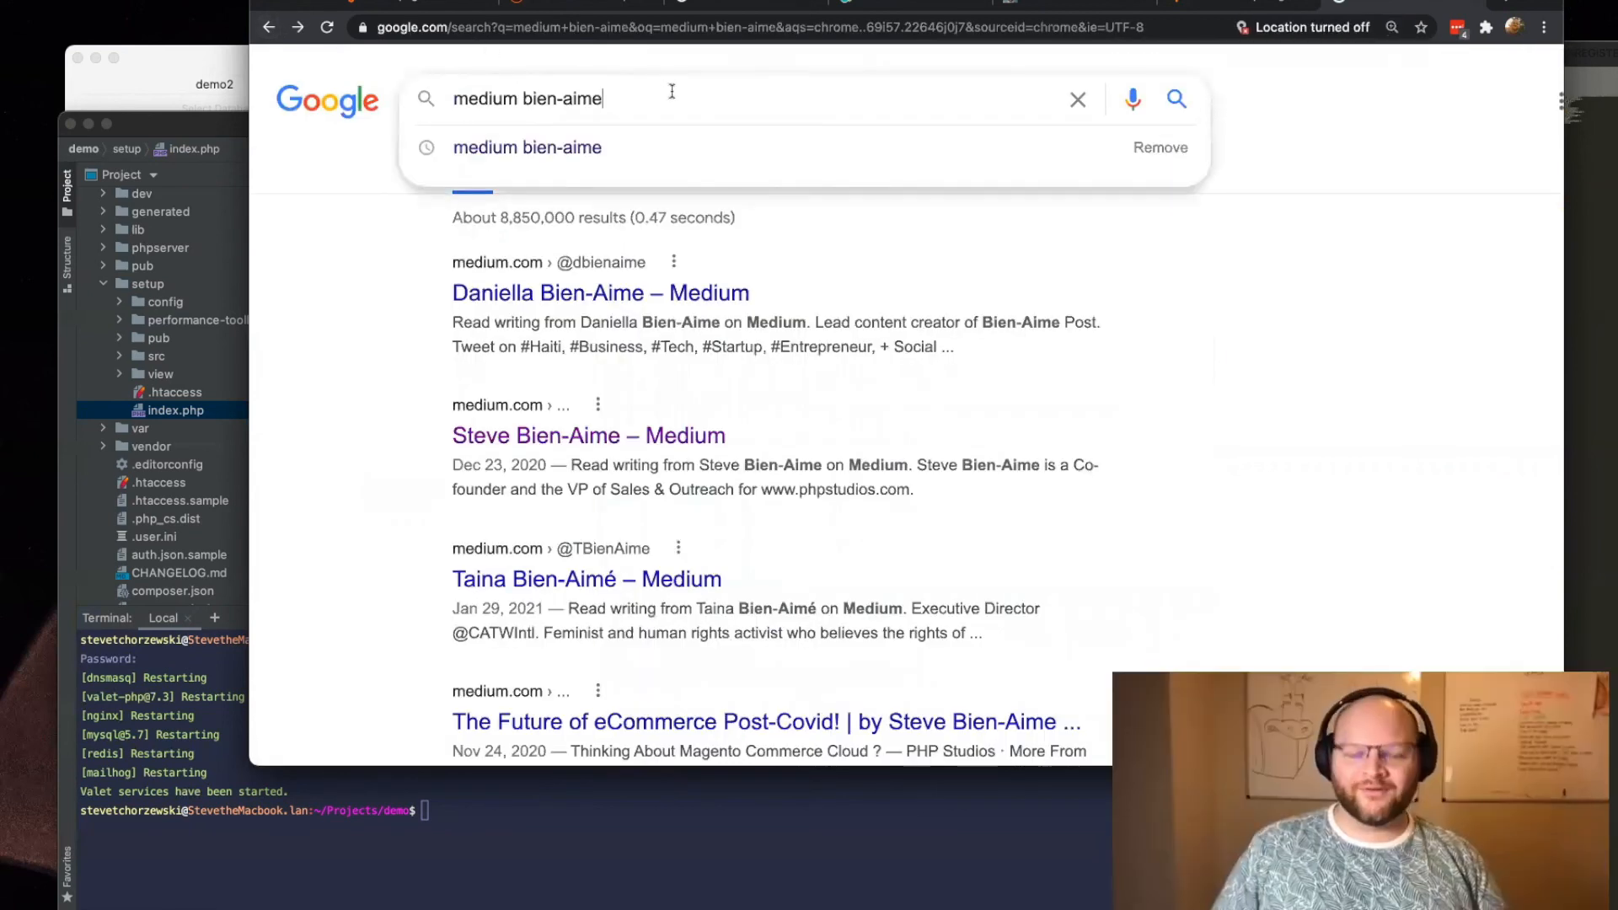
type("do")
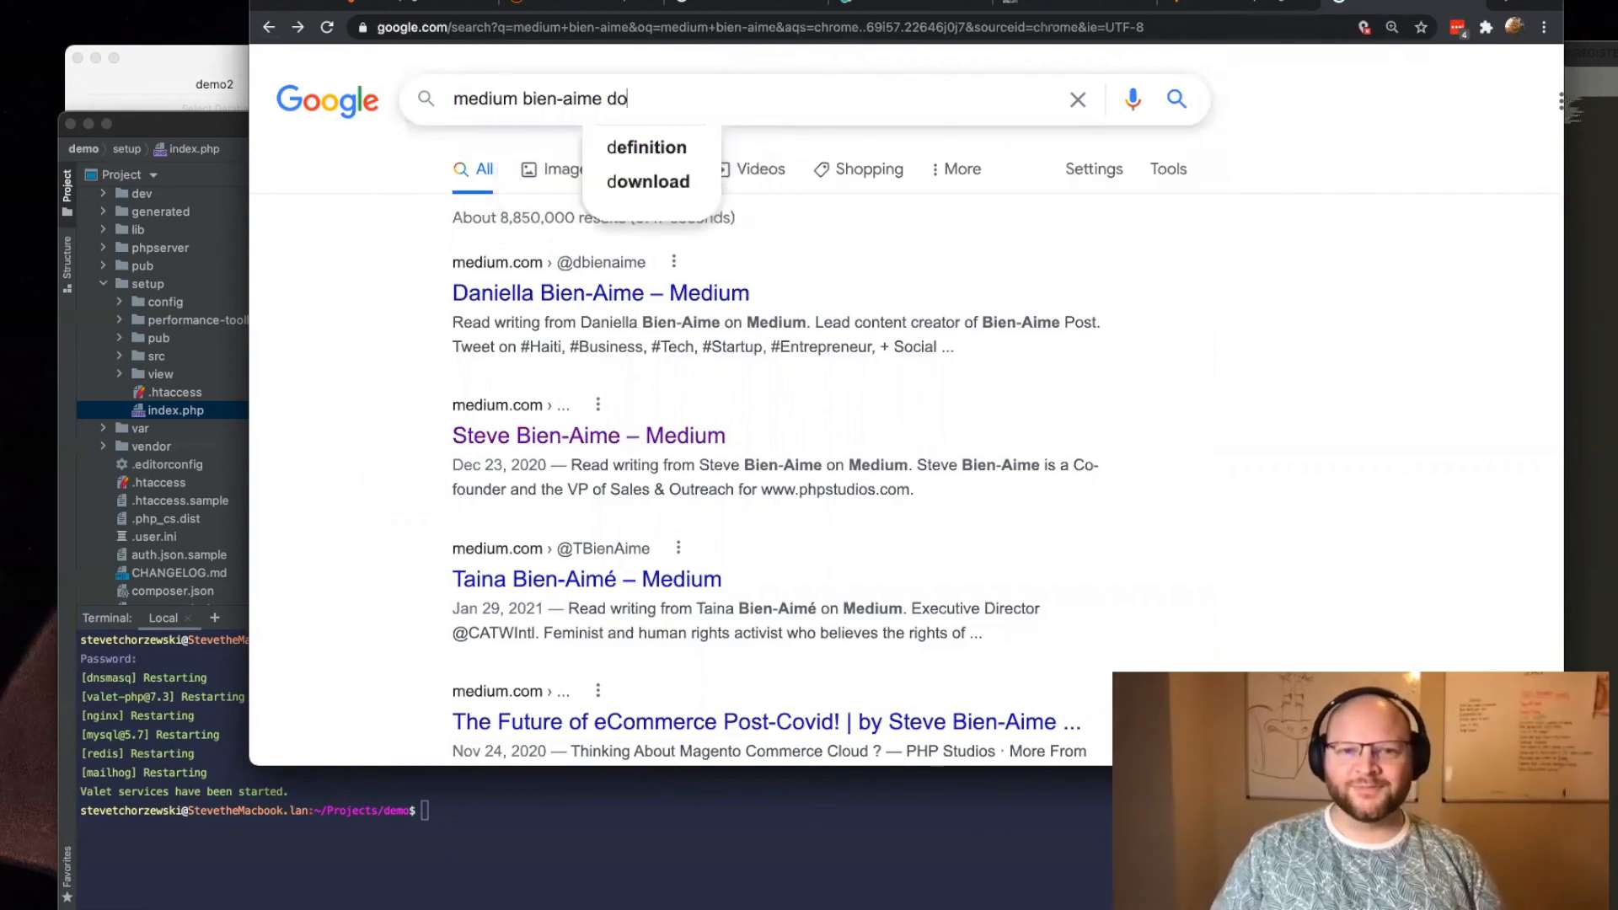
type("cker")
key("Return")
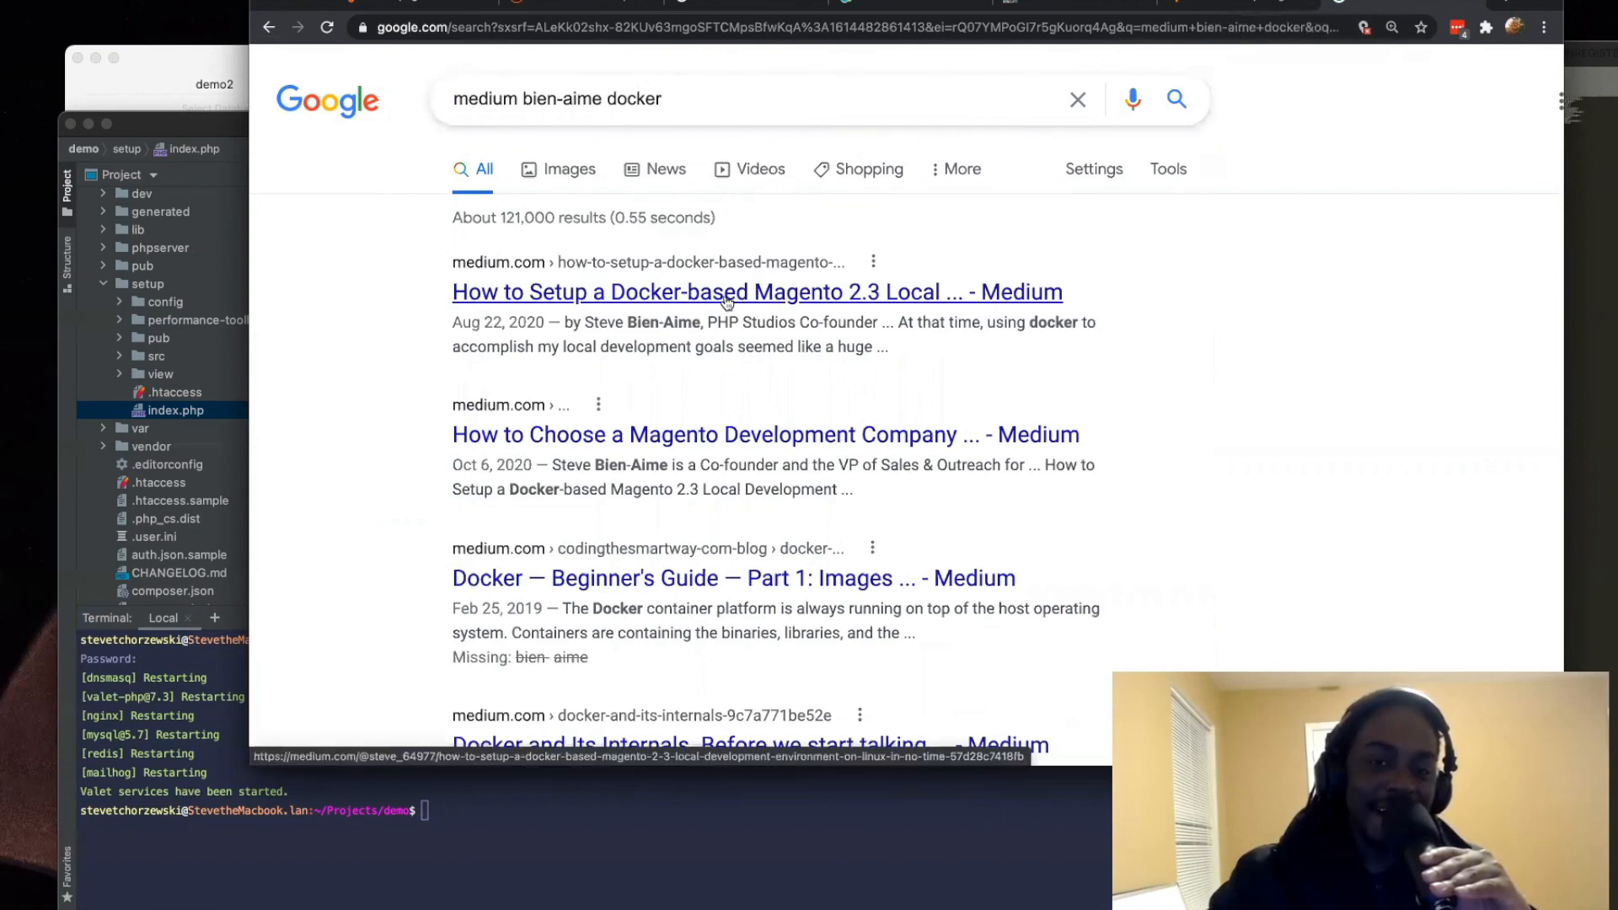
left_click(727, 295)
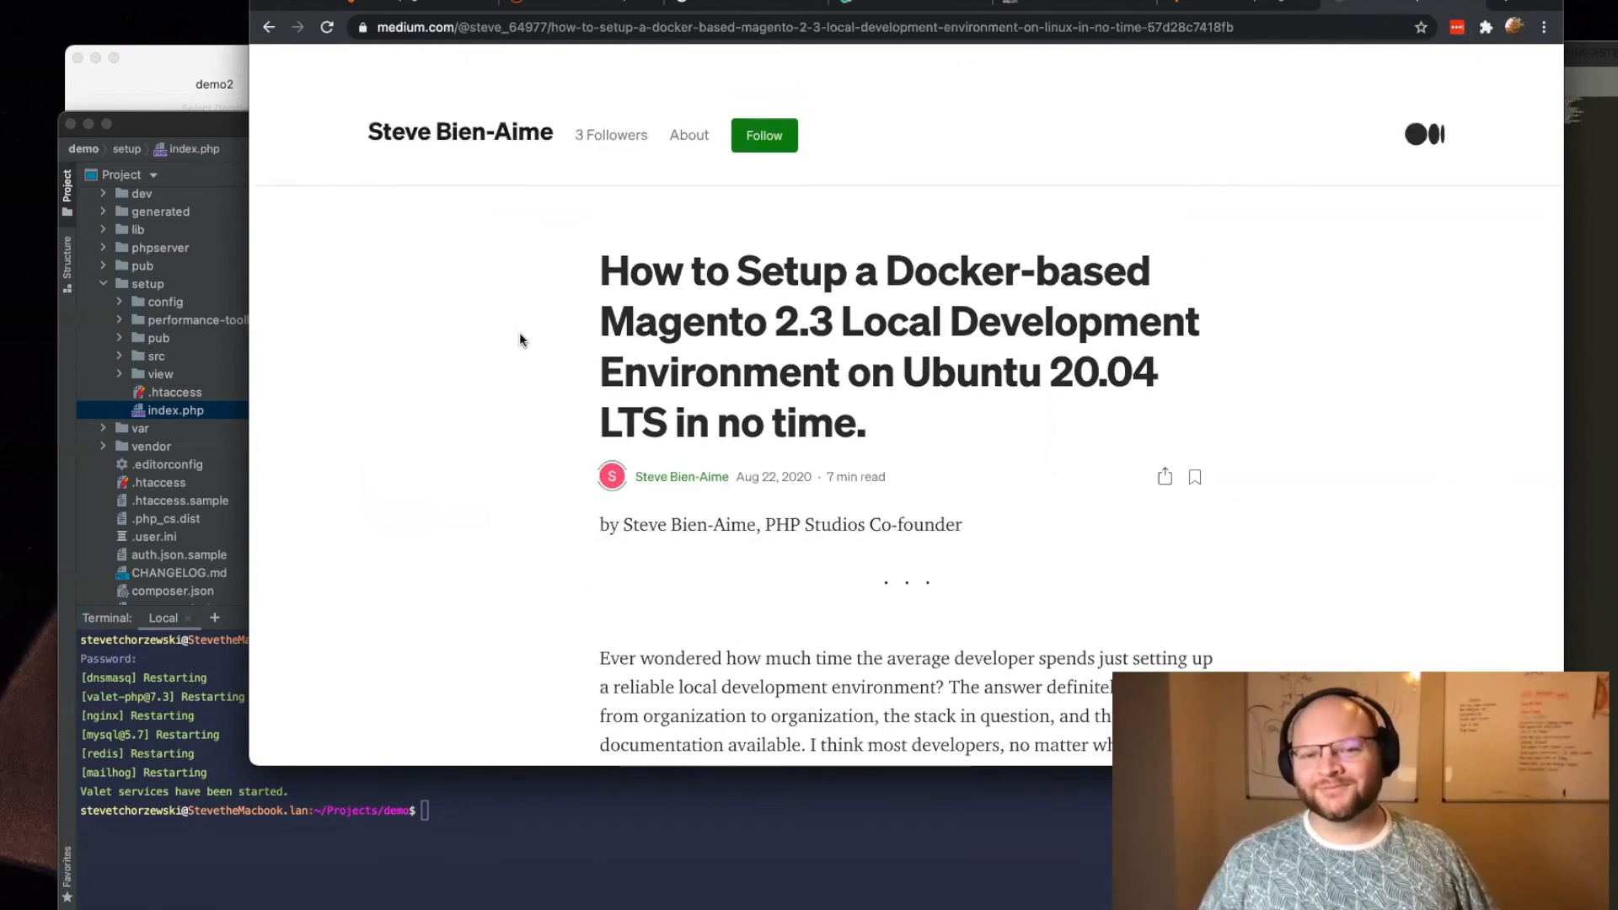
Step: Enlarge the article to 150% and examine its instructions from installing Docker through creating docker-compose.yaml
key("super+equal")
key("super+equal")
key("super+equal")
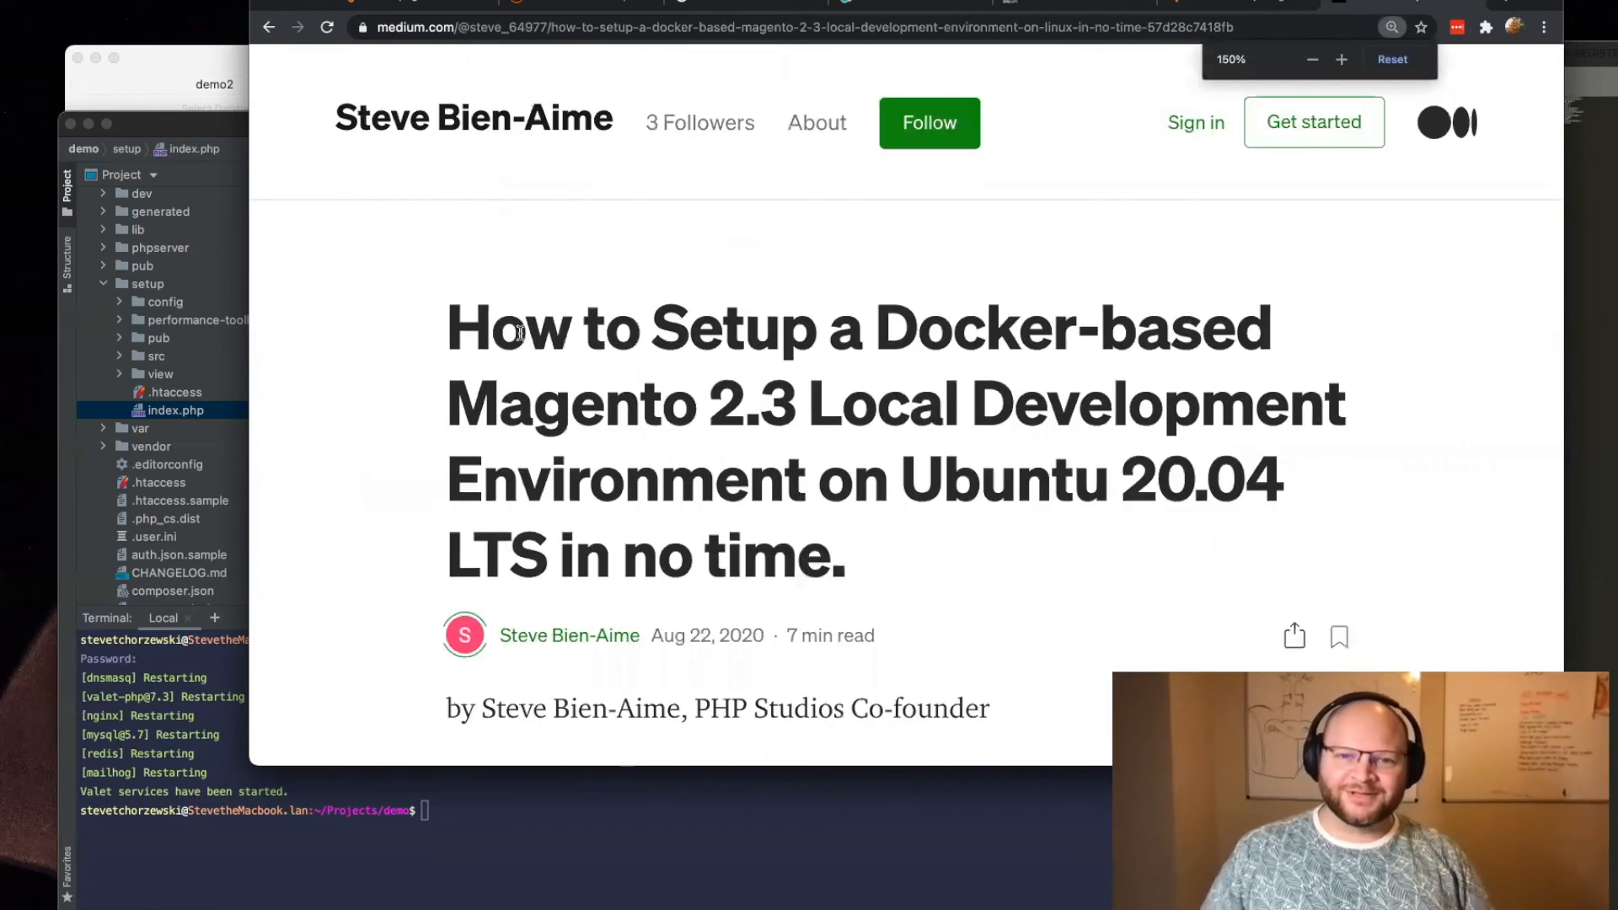
scroll(660, 260, "down", 10)
scroll(660, 260, "down", 5)
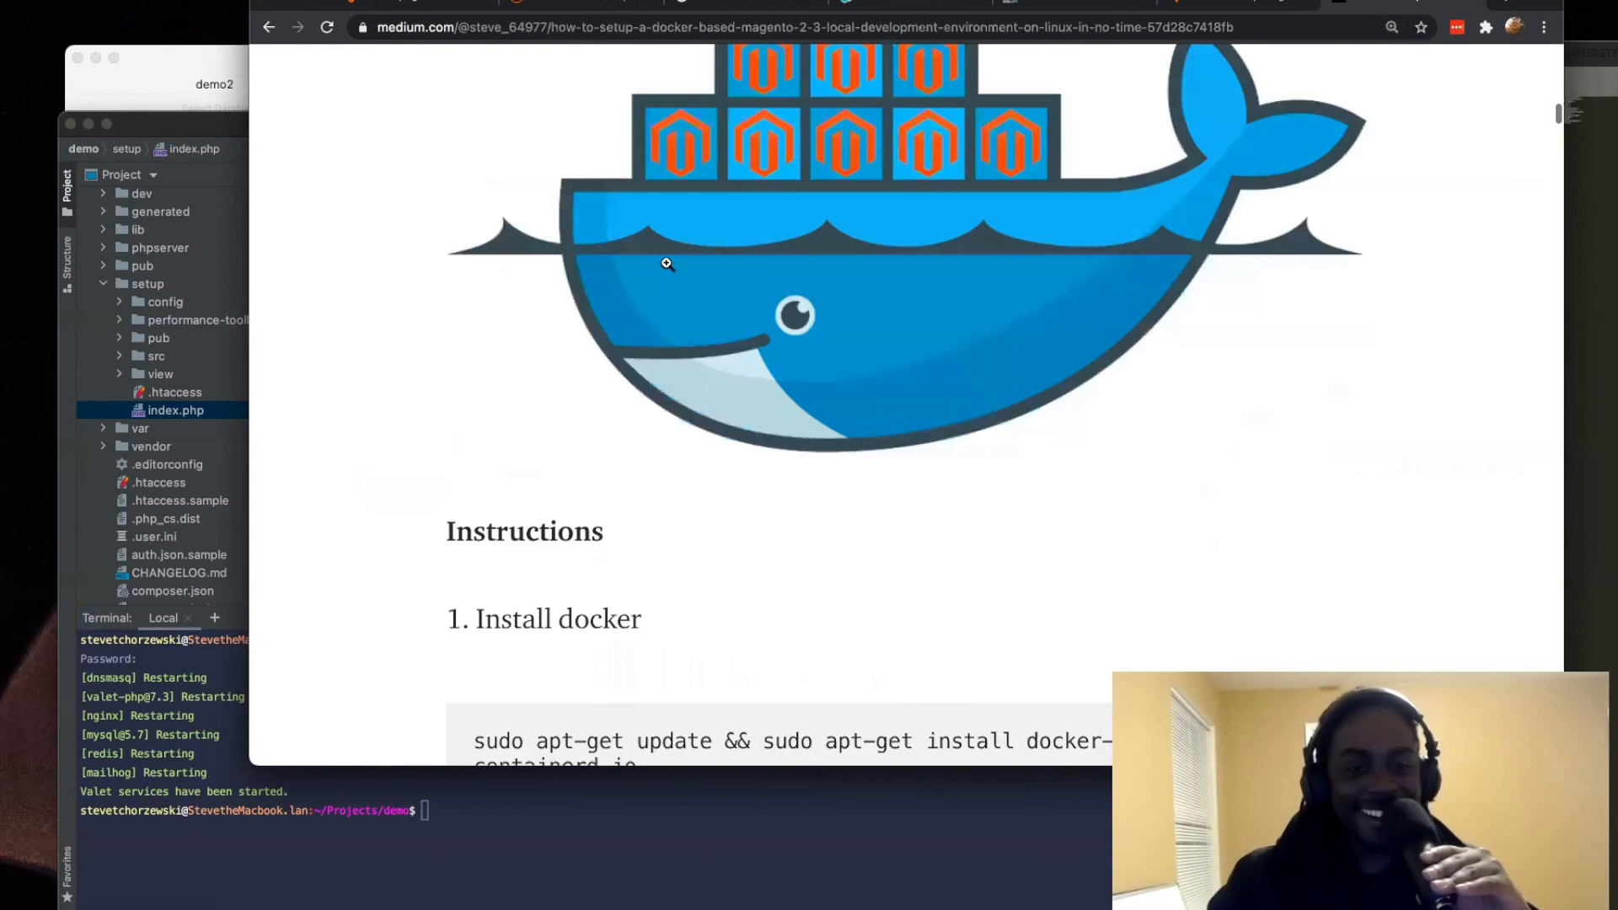
scroll(666, 263, "up", 1)
scroll(665, 263, "up", 2)
scroll(665, 263, "down", 3)
scroll(667, 266, "down", 6)
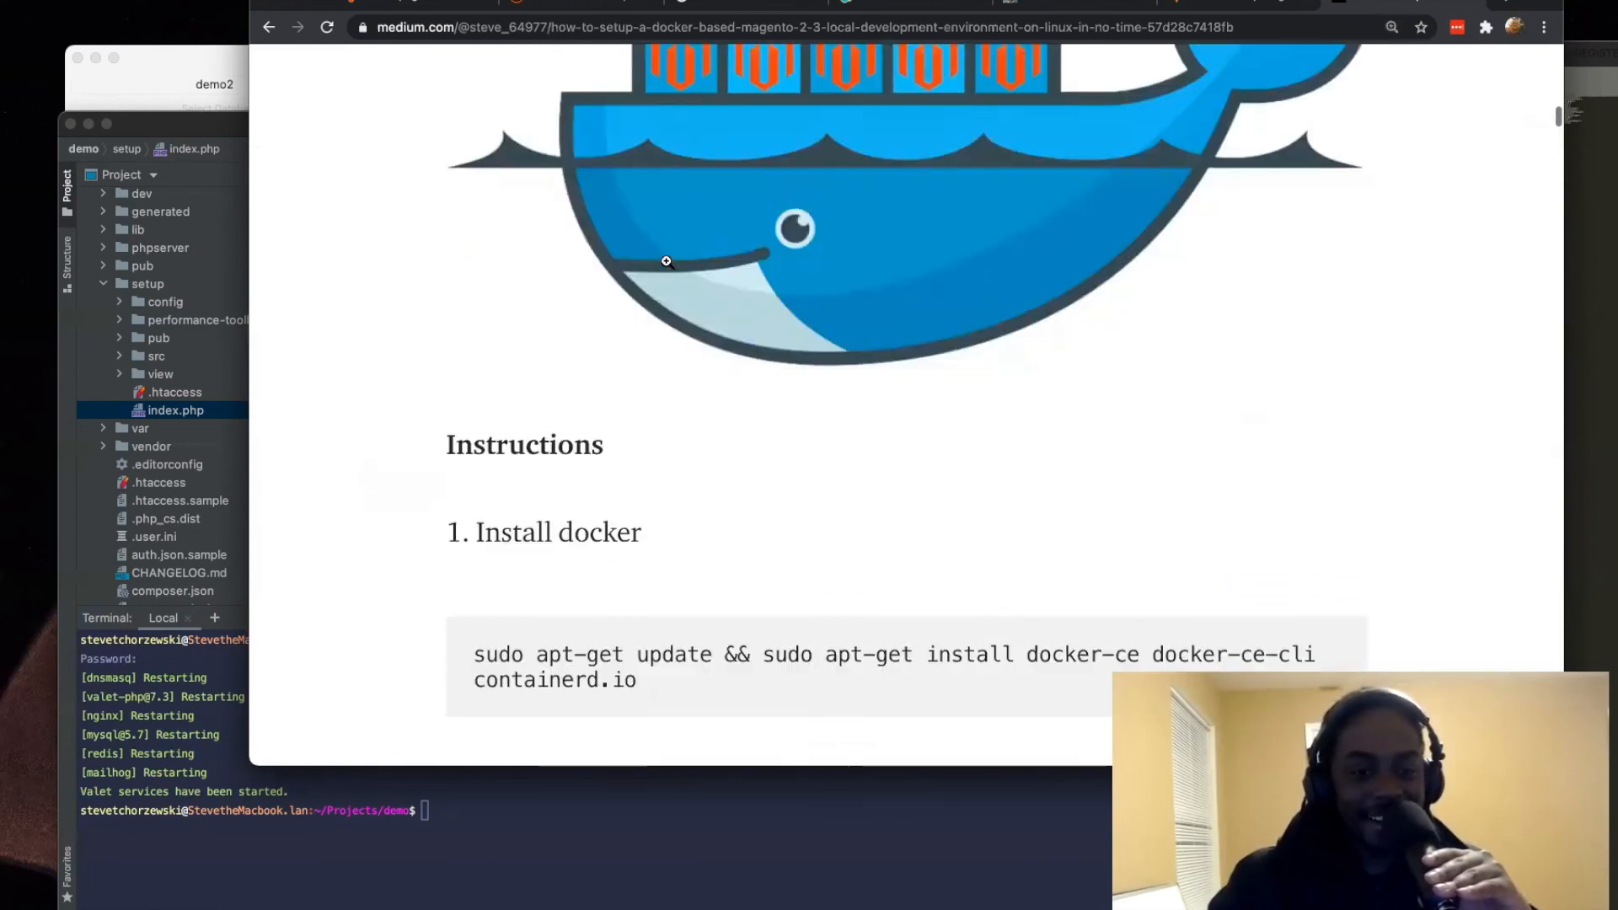
scroll(667, 260, "down", 15)
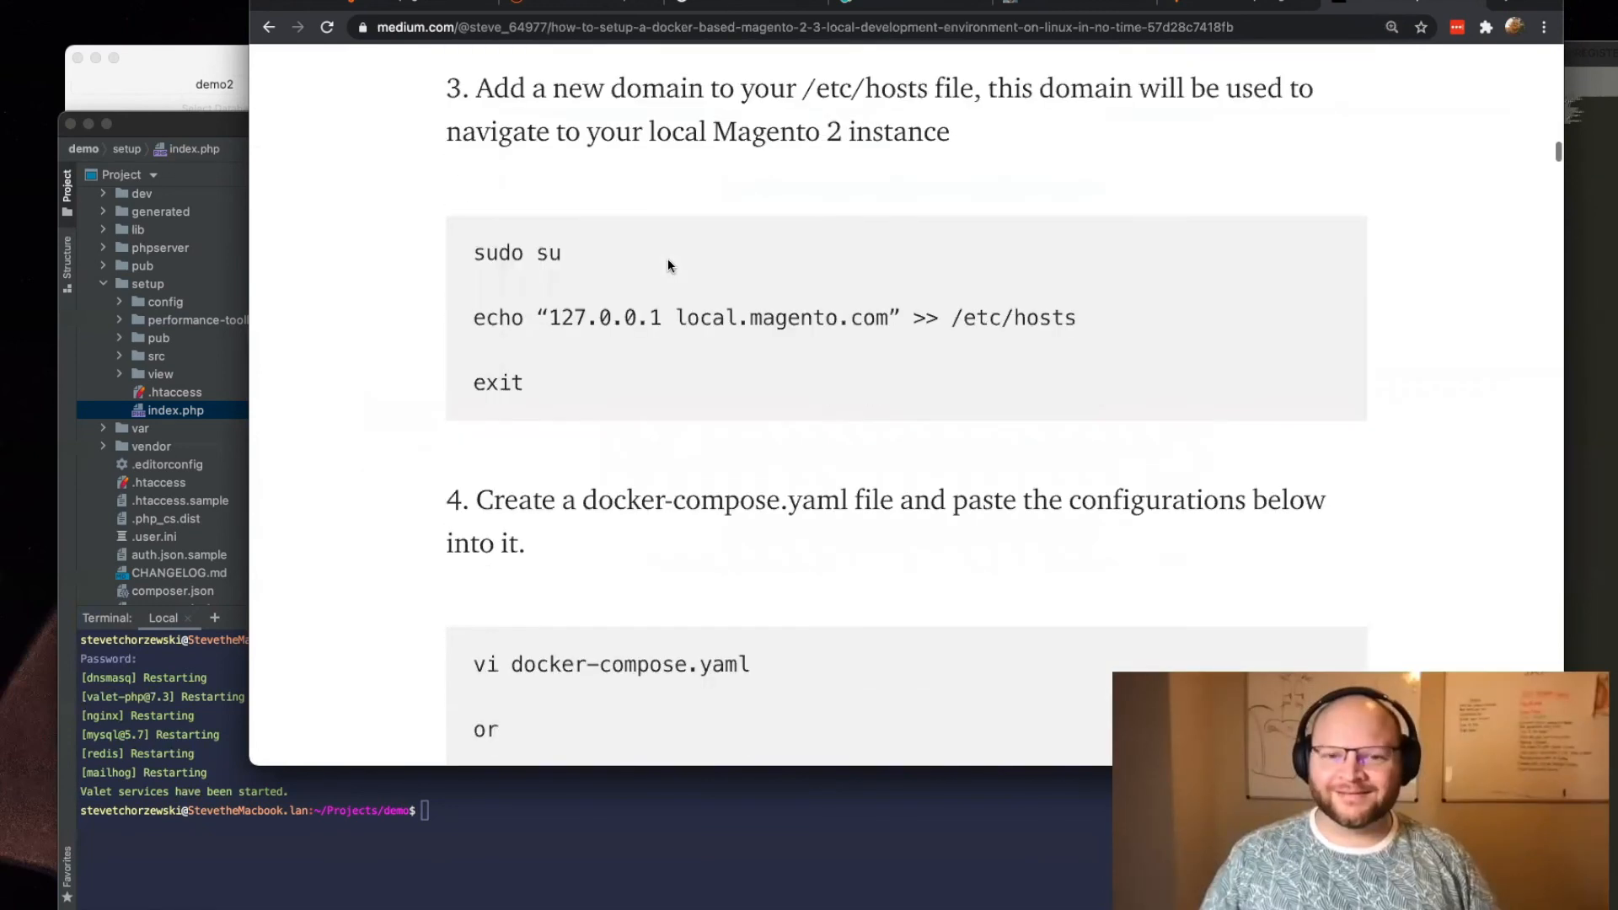
Step: Examine the rest of the article, from the docker-compose.yaml configuration through the Dockerfile, env.php and sample data steps to the closing remarks
scroll(670, 260, "down", 20)
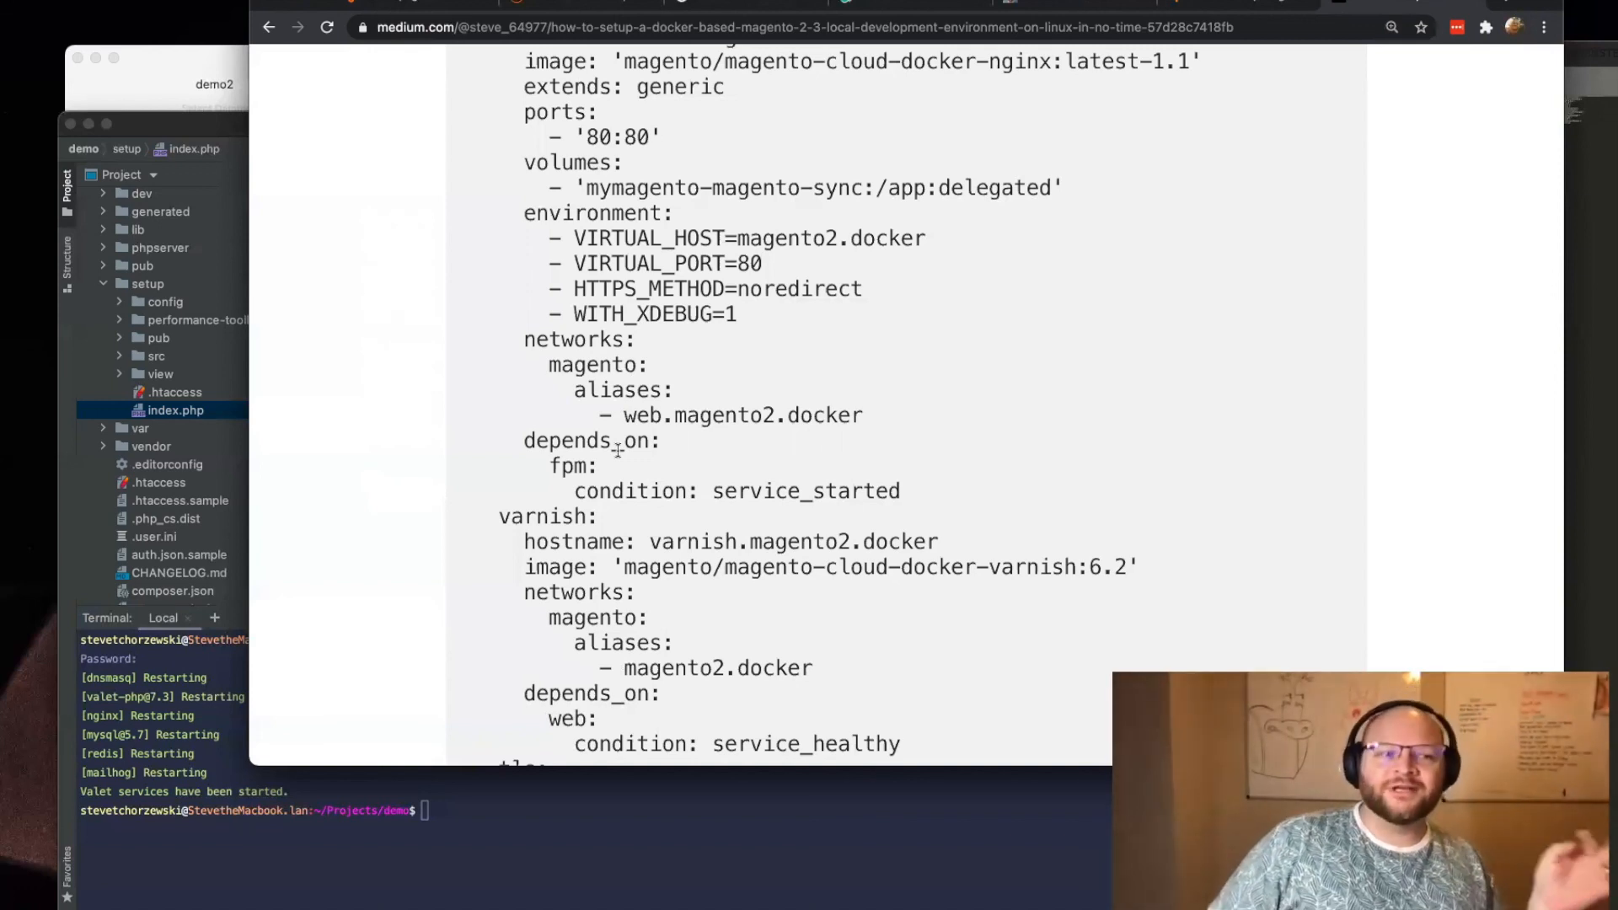
scroll(618, 448, "down", 10)
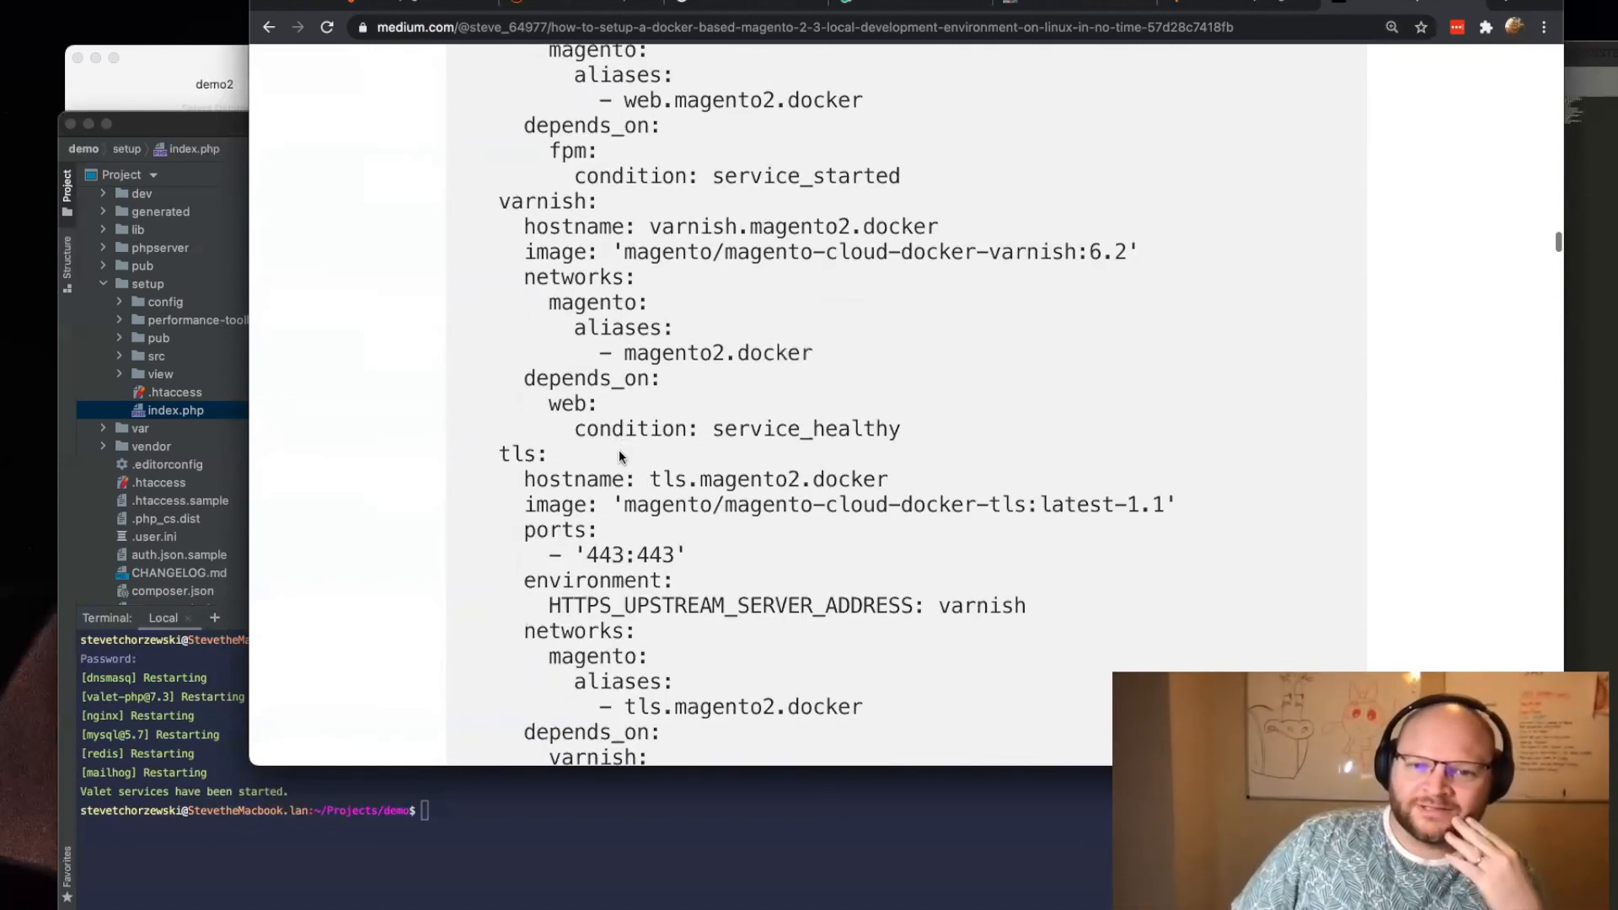
scroll(500, 436, "down", 20)
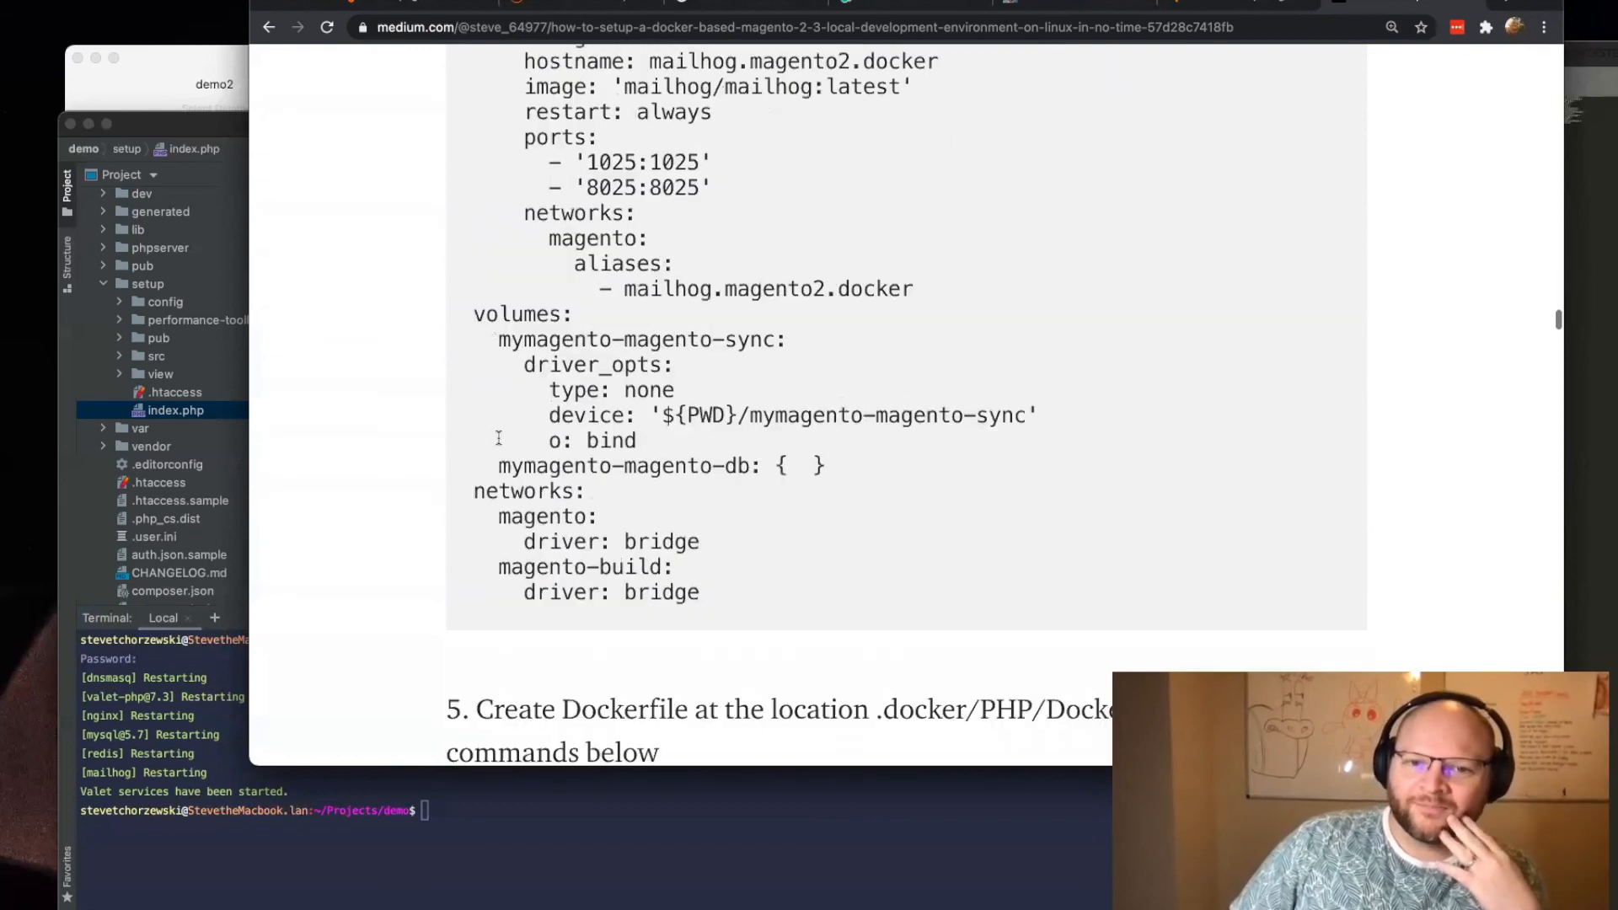
scroll(499, 436, "down", 10)
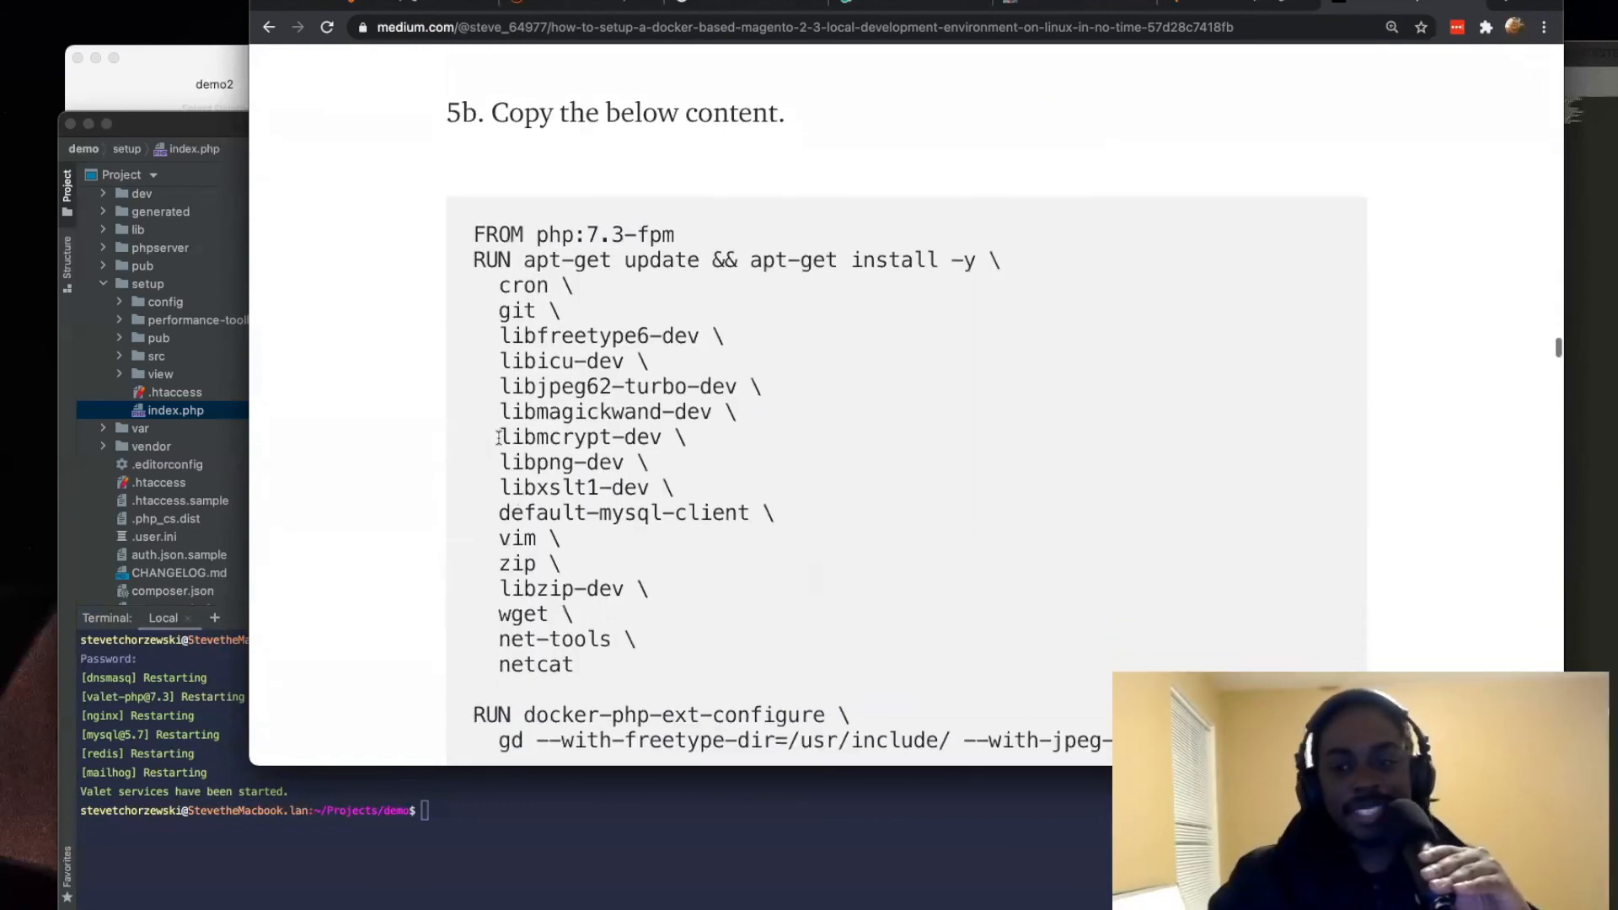
scroll(499, 438, "down", 20)
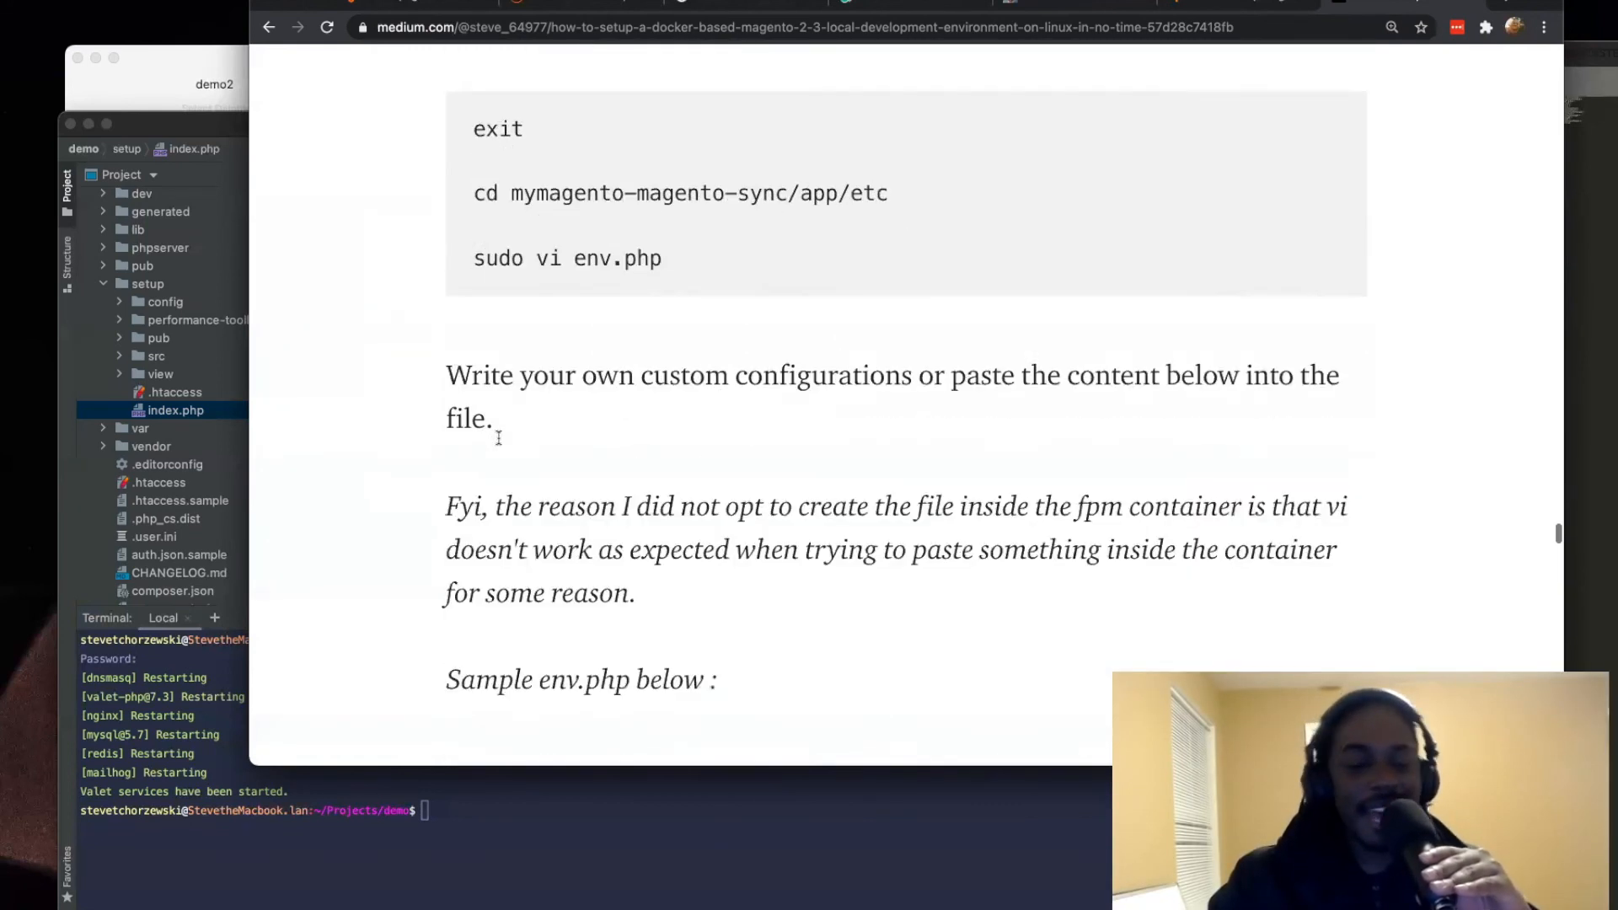
scroll(498, 445, "down", 20)
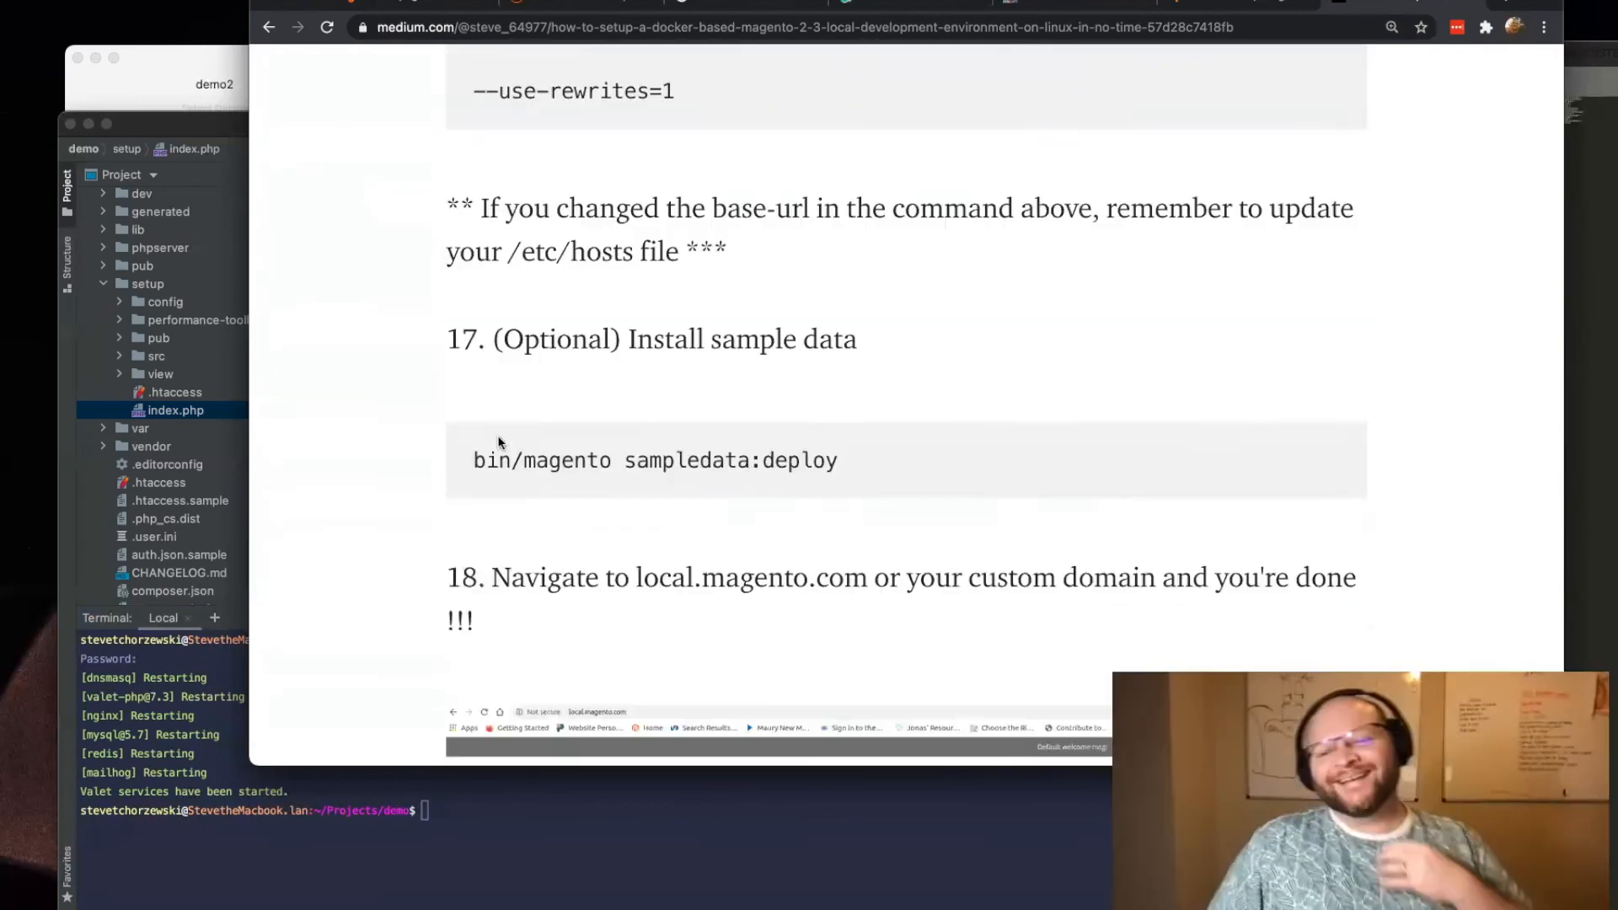
scroll(491, 449, "up", 10)
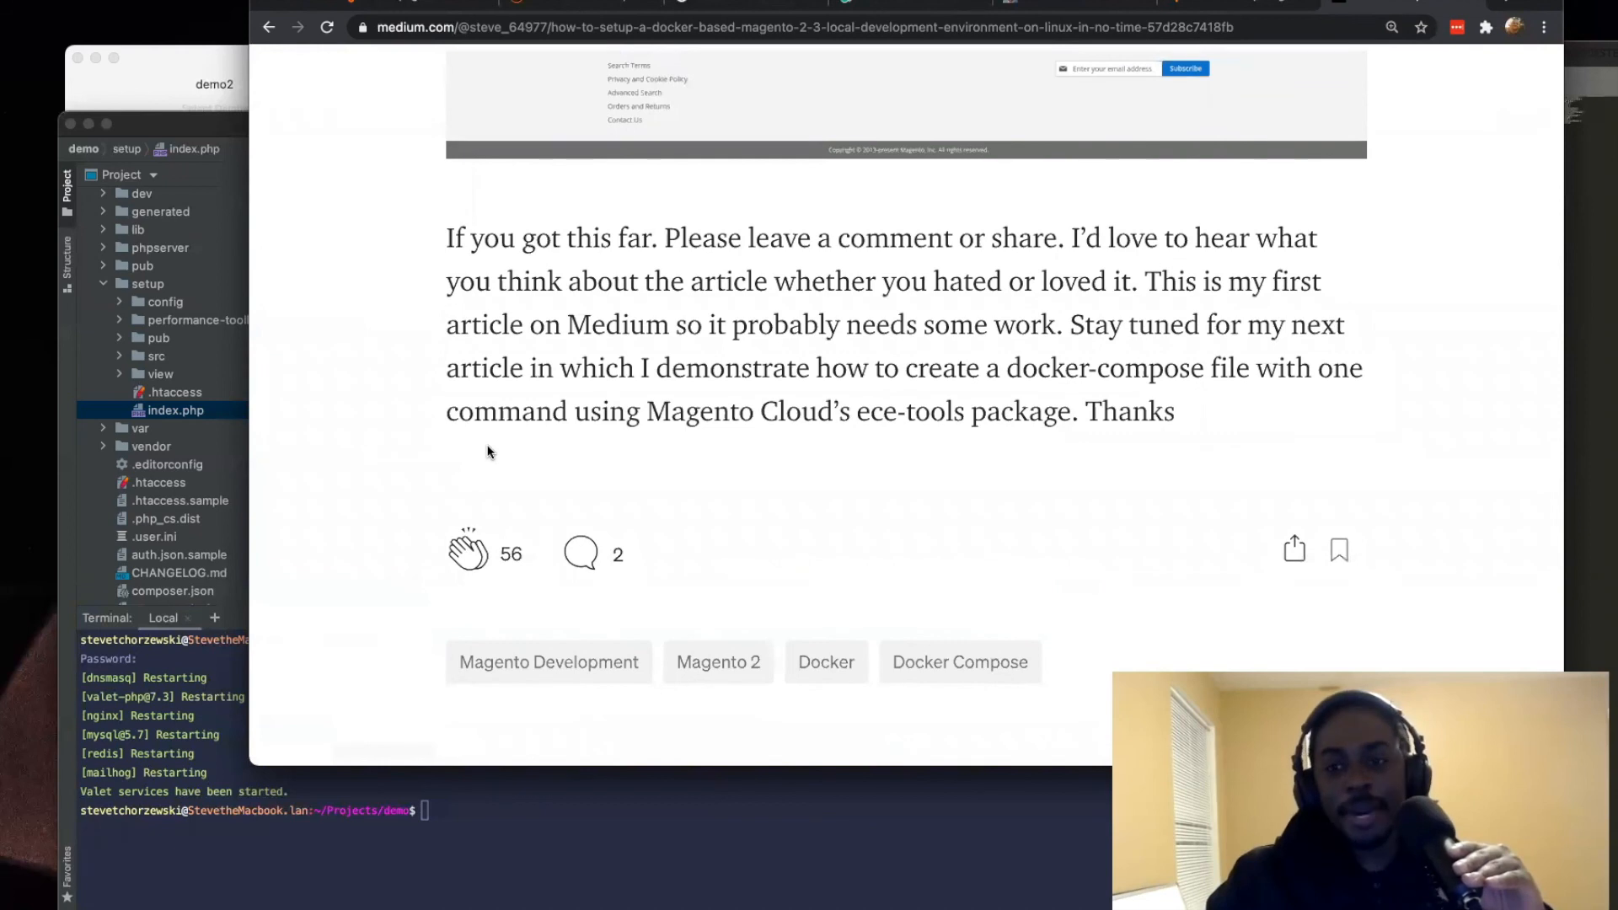
Step: Highlight the number of claps at the end of the article
left_click(474, 557)
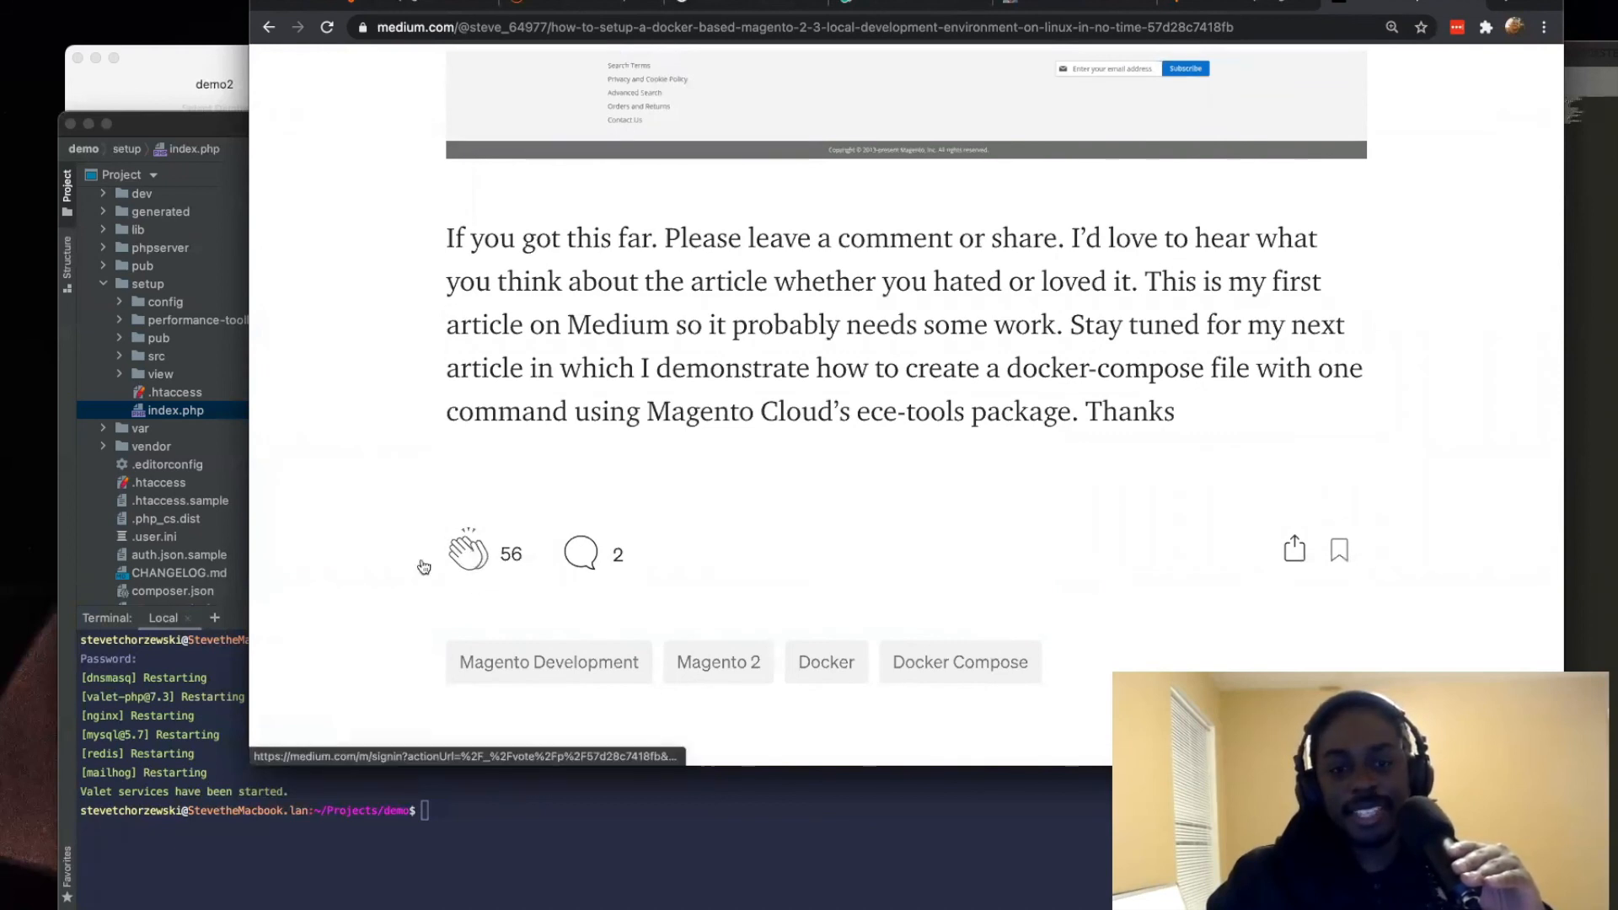
left_click(1329, 80)
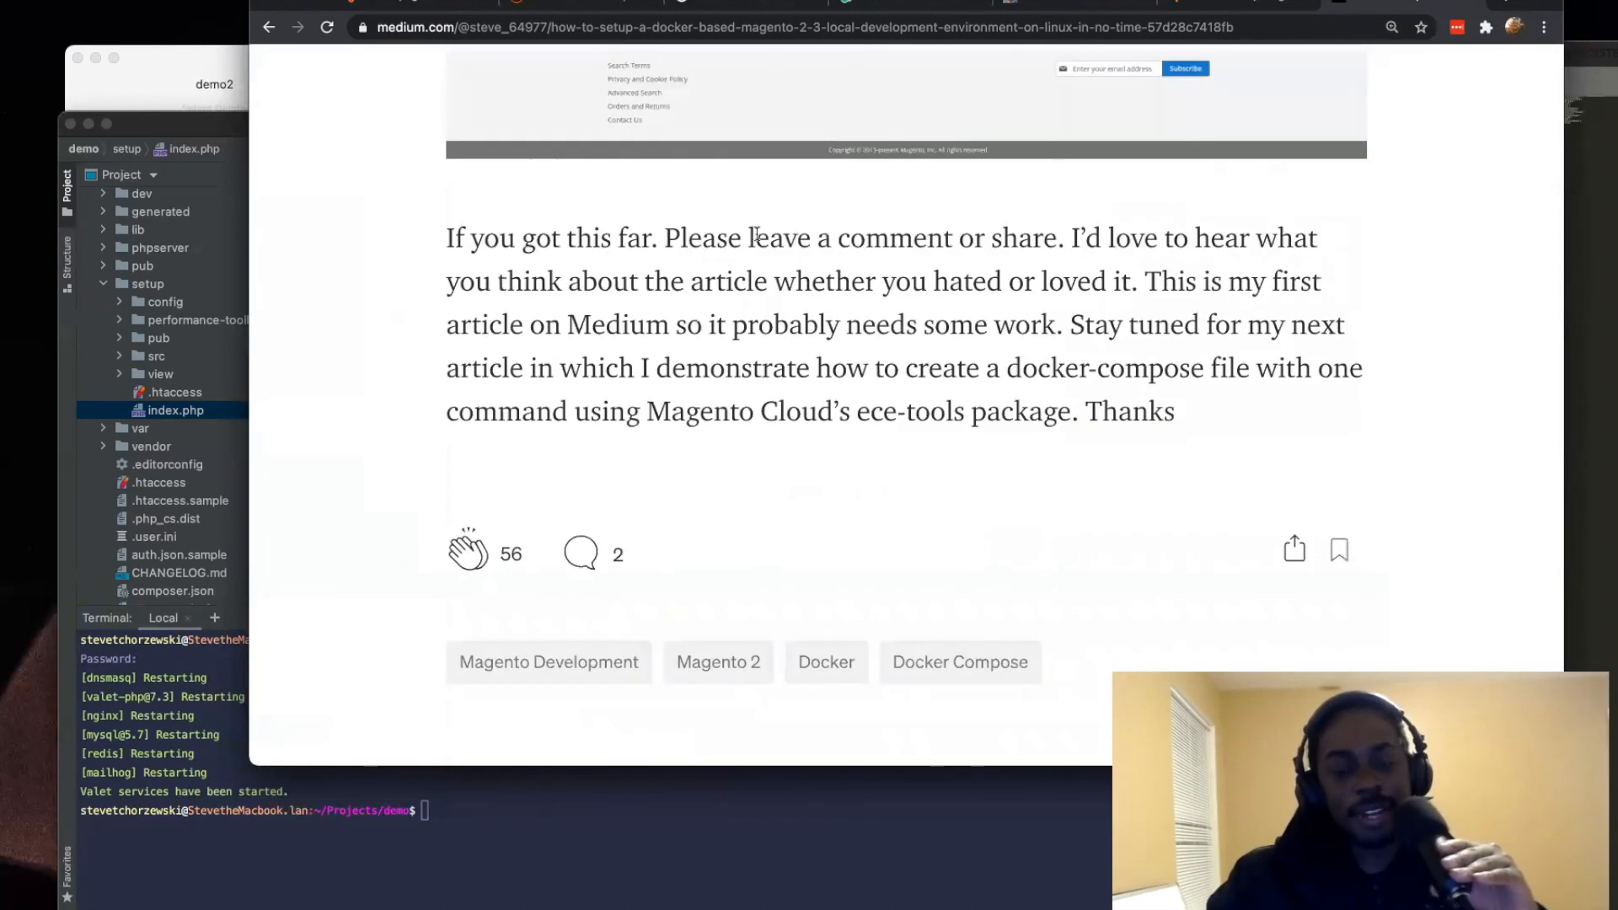
left_click_drag(503, 548, 563, 552)
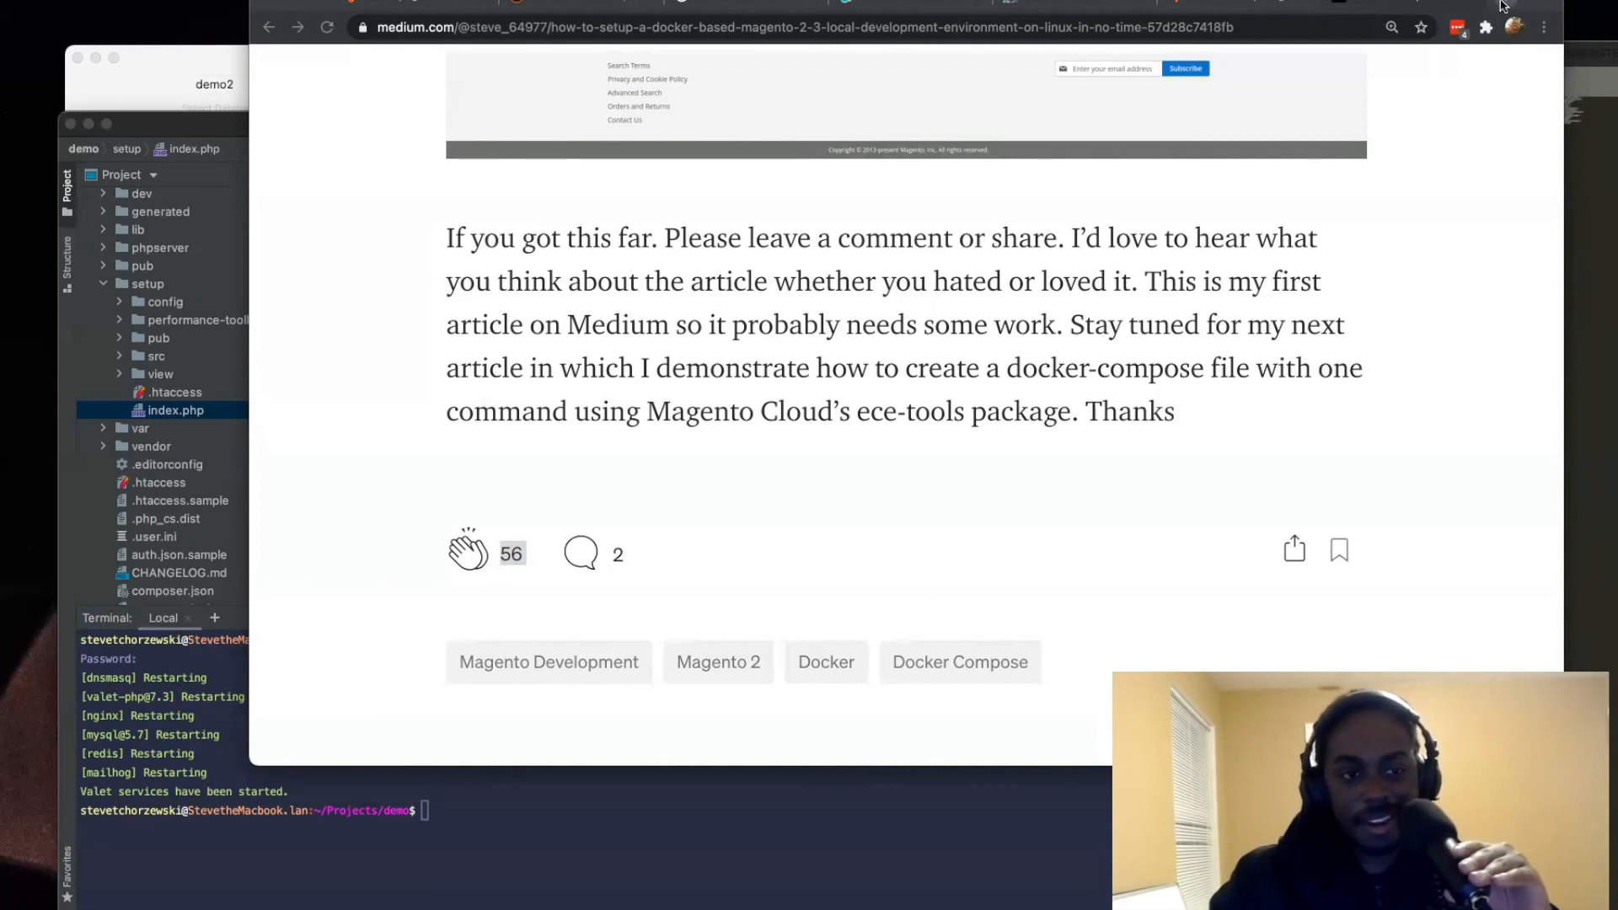
Step: Go back over the article from its closing remarks up to the title
scroll(1293, 127, "down", 2)
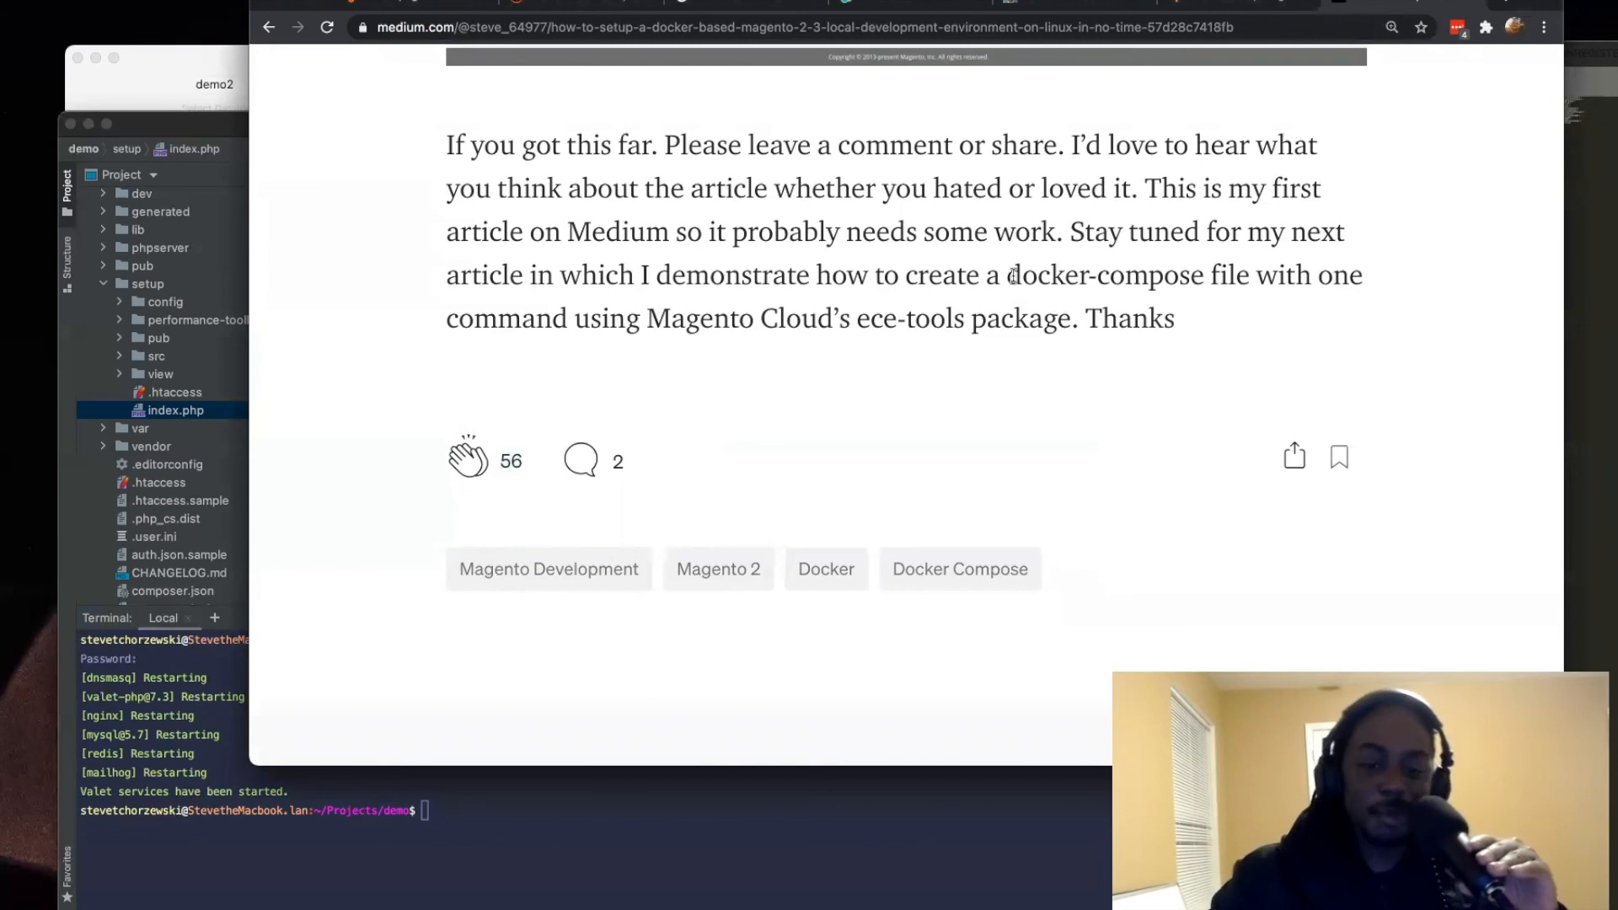
scroll(1010, 270, "up", 20)
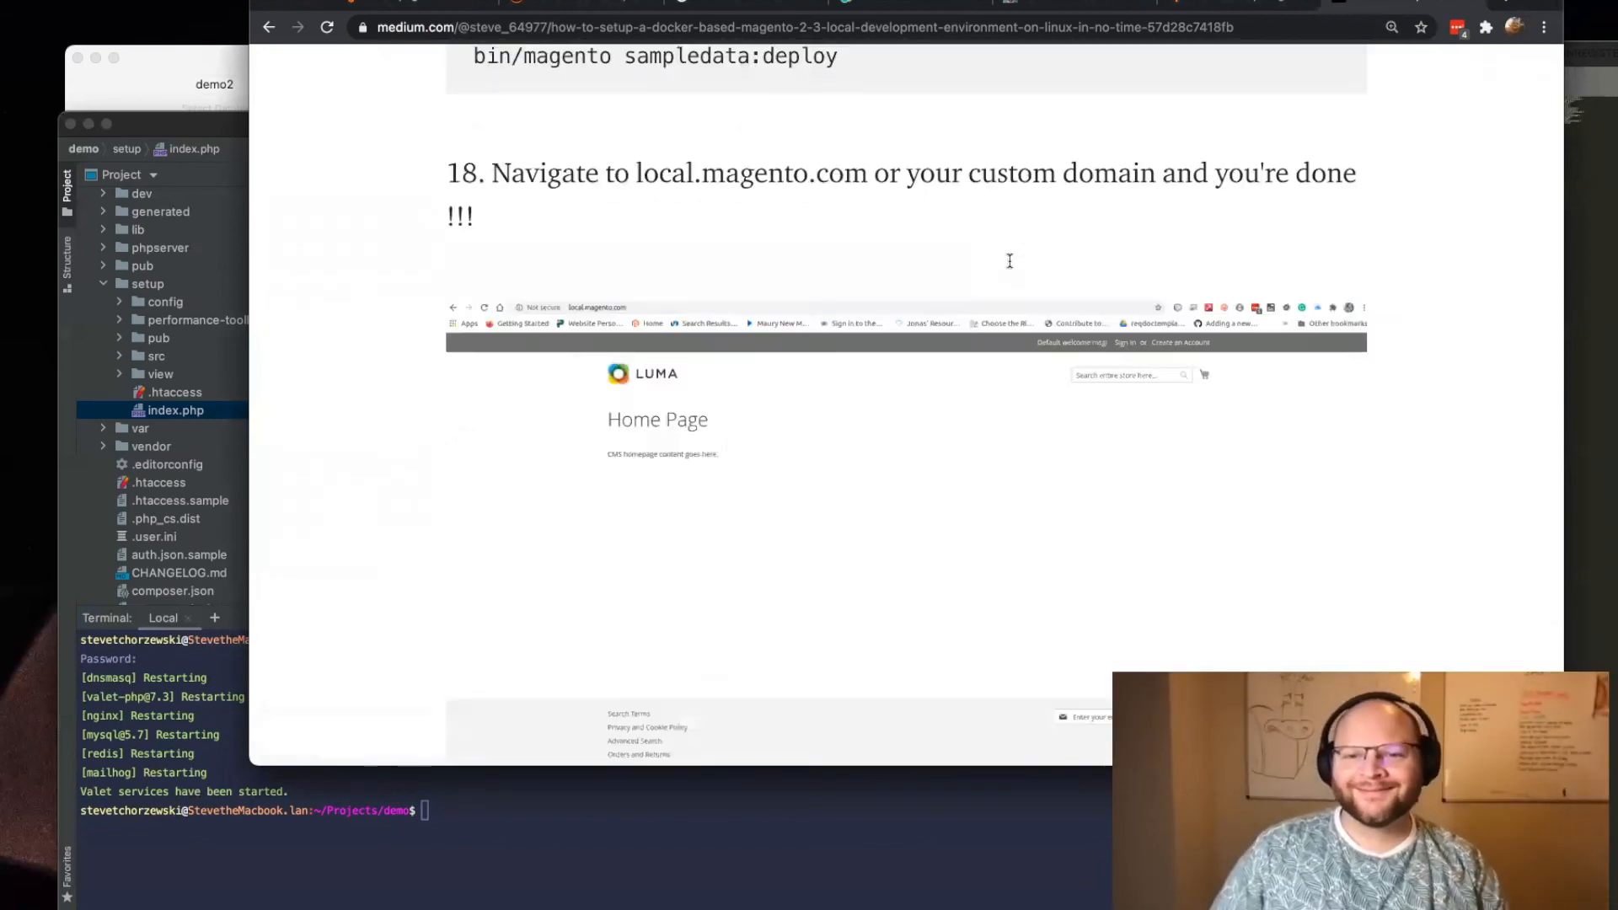
scroll(1009, 262, "up", 20)
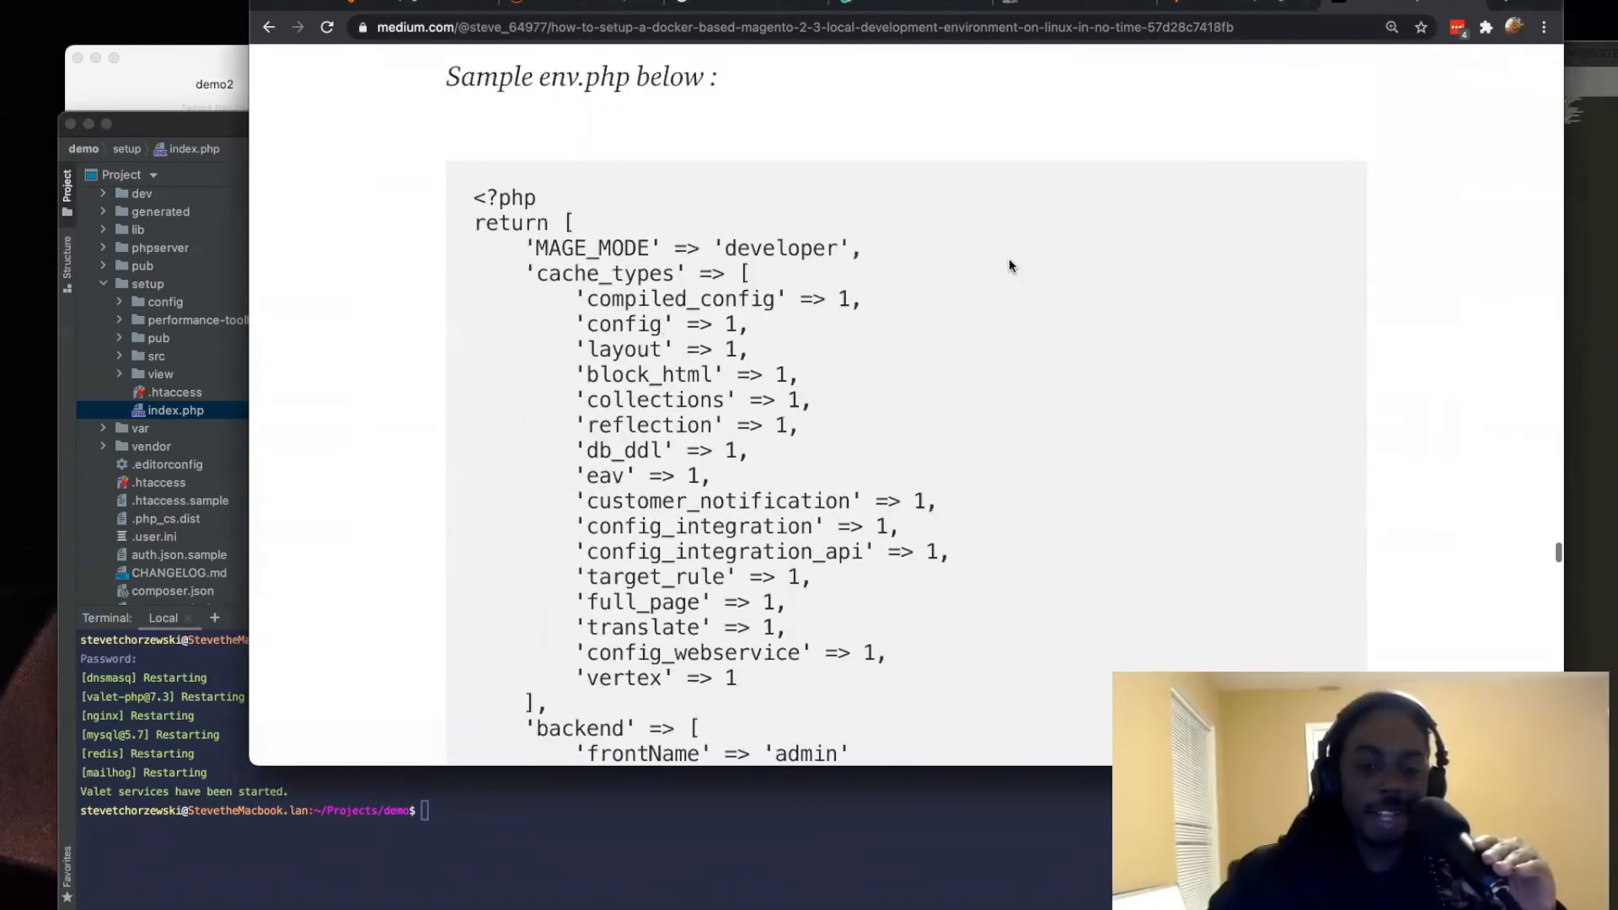
scroll(1009, 261, "up", 20)
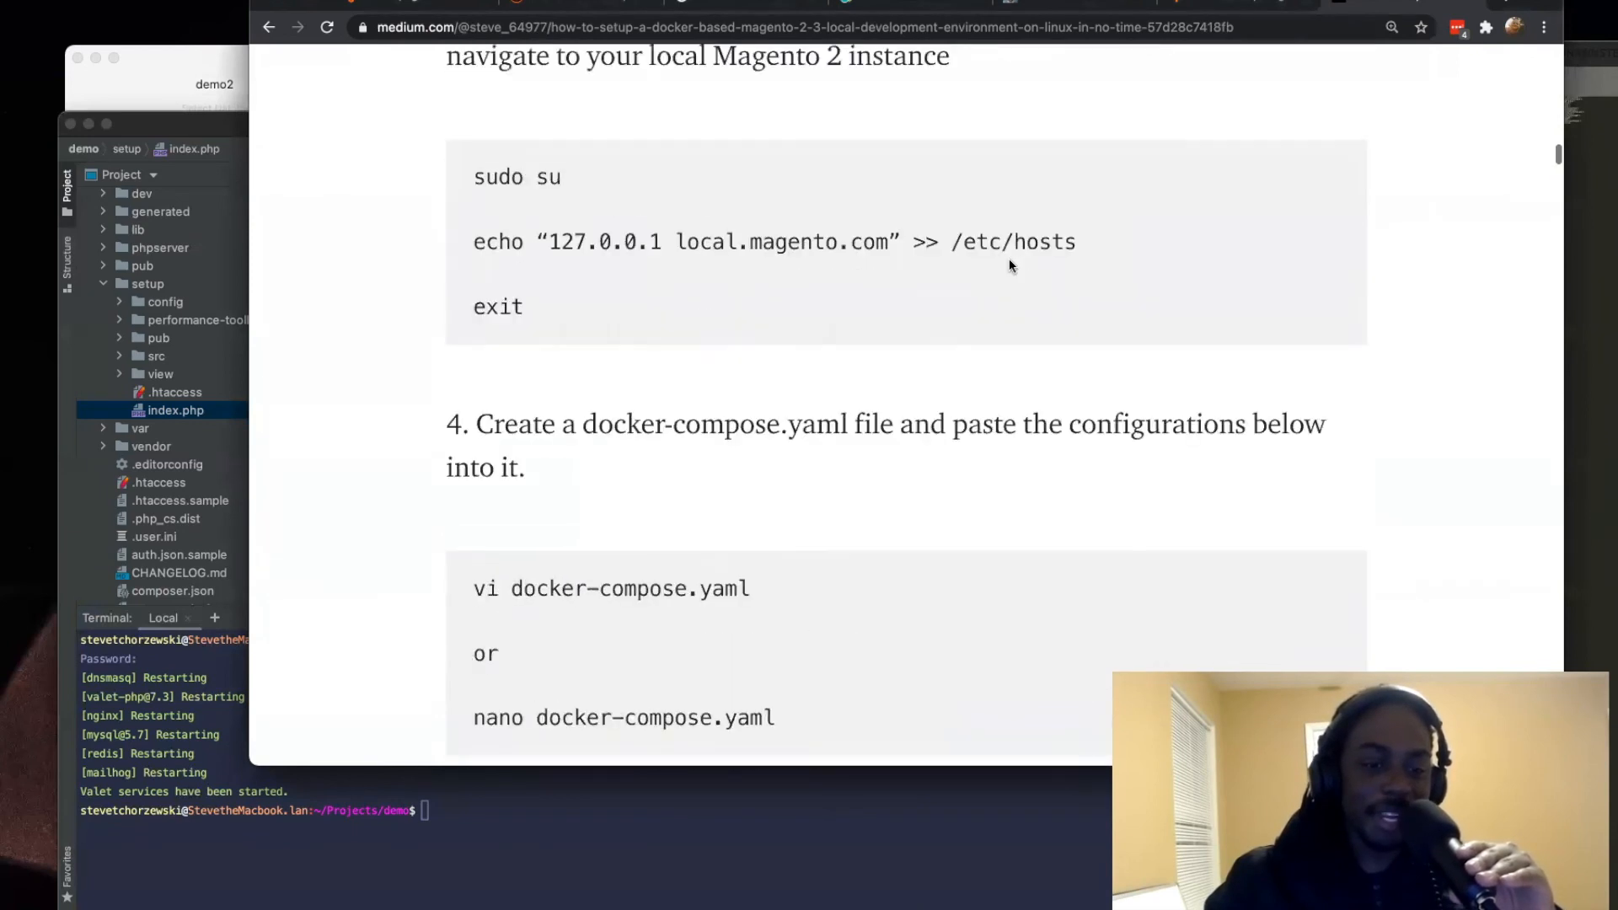
scroll(1008, 260, "up", 6)
scroll(1008, 260, "down", 2)
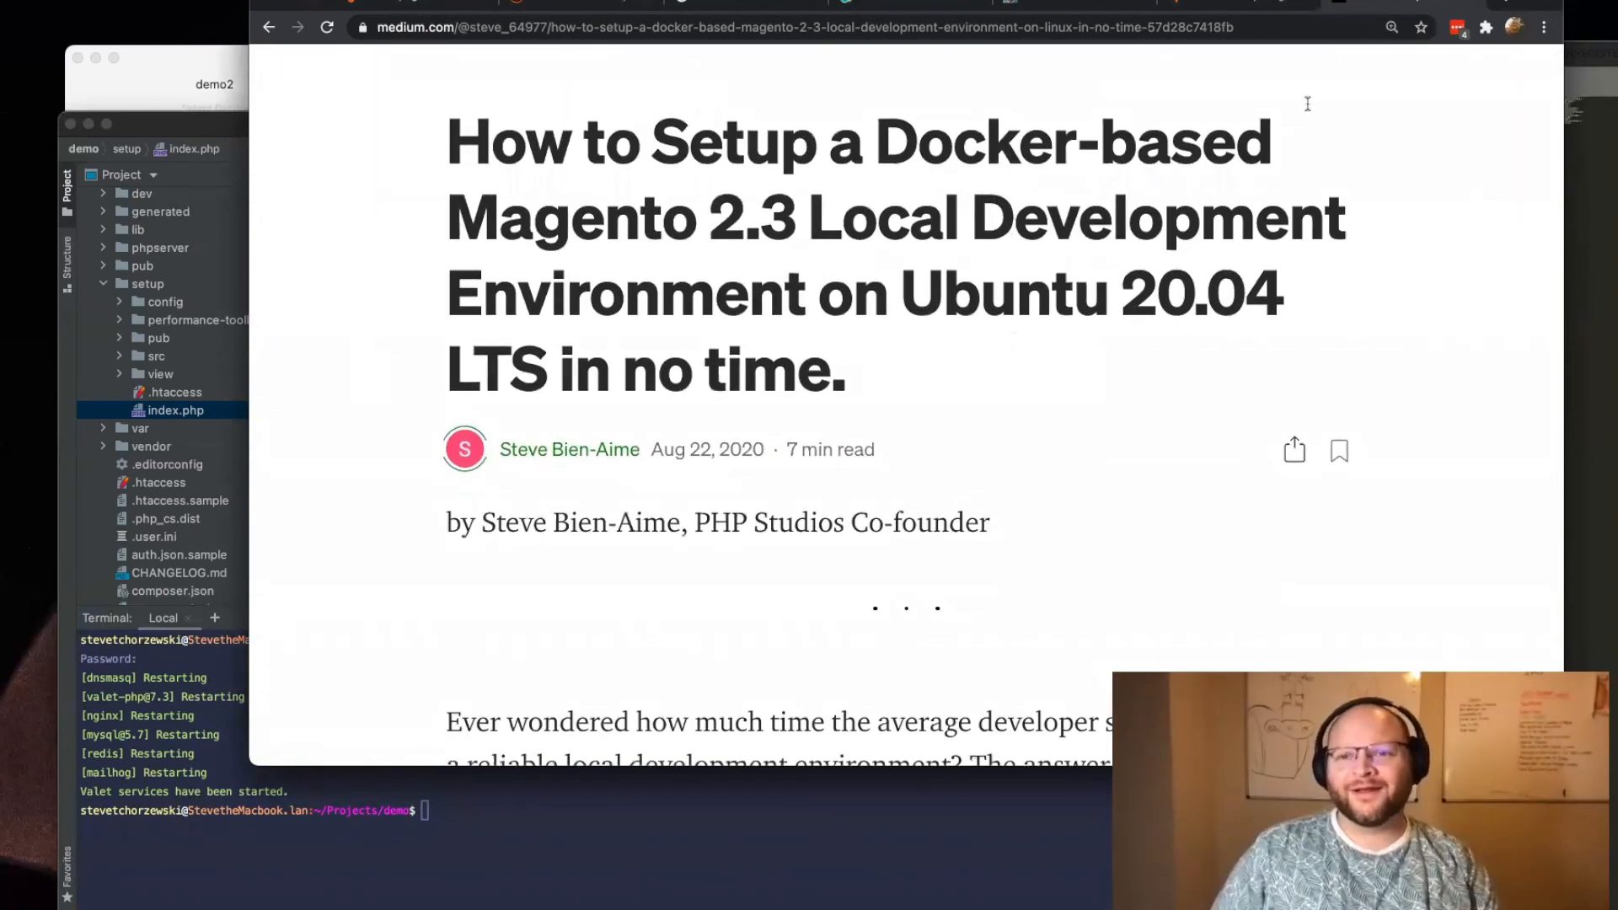
Step: Search the web in a new tab for the presenter's full name plus youtube
left_click(1508, 2)
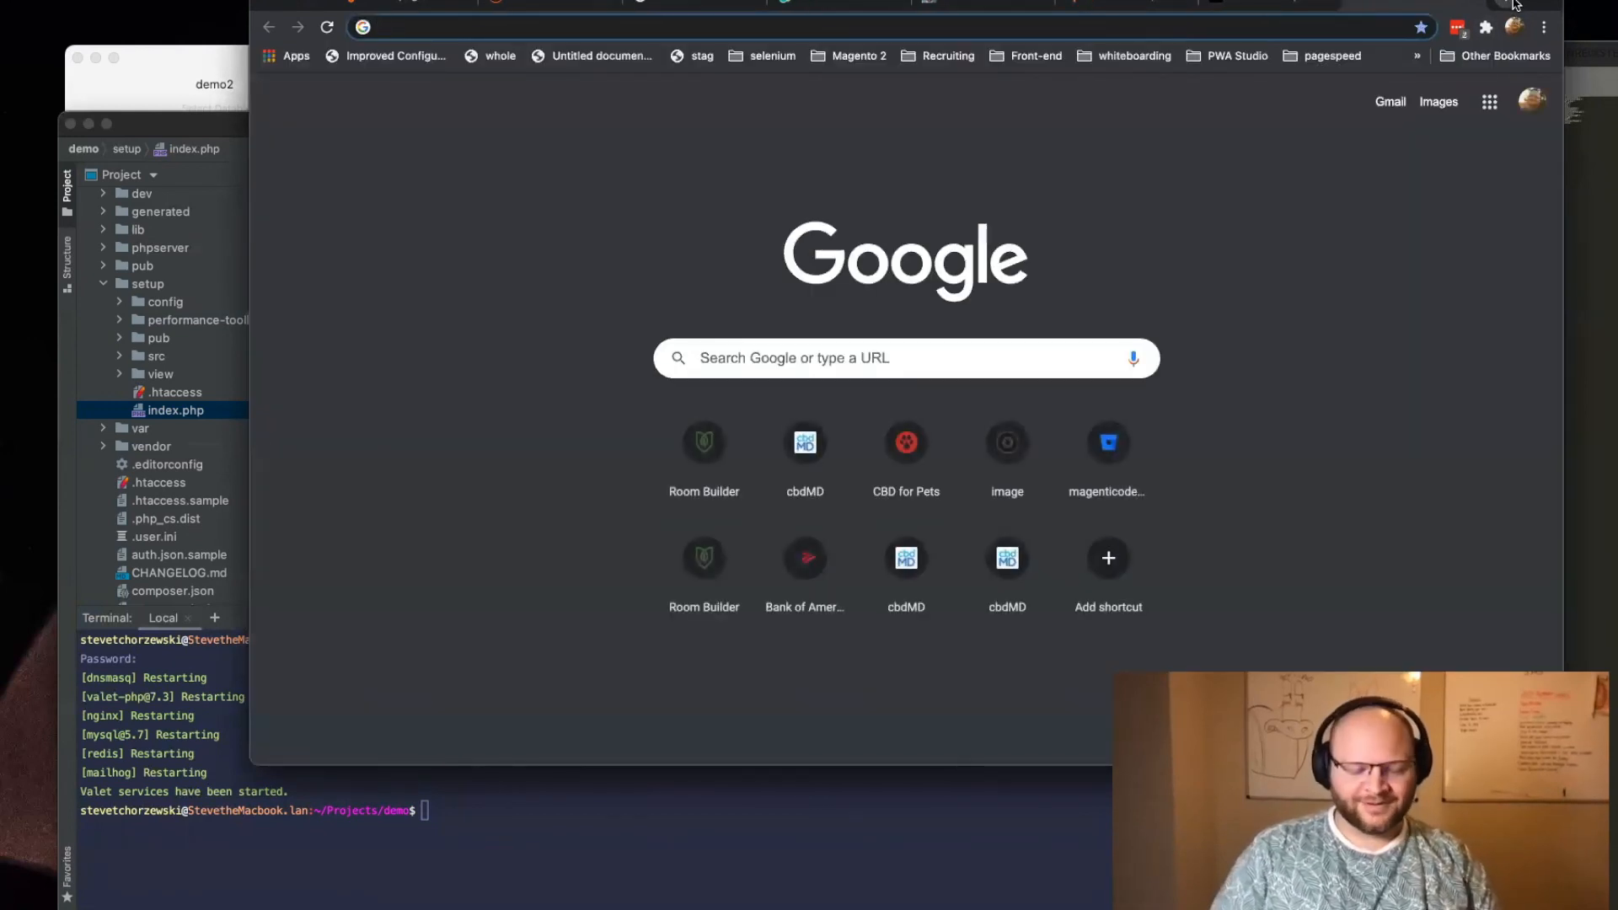
type("steve tch")
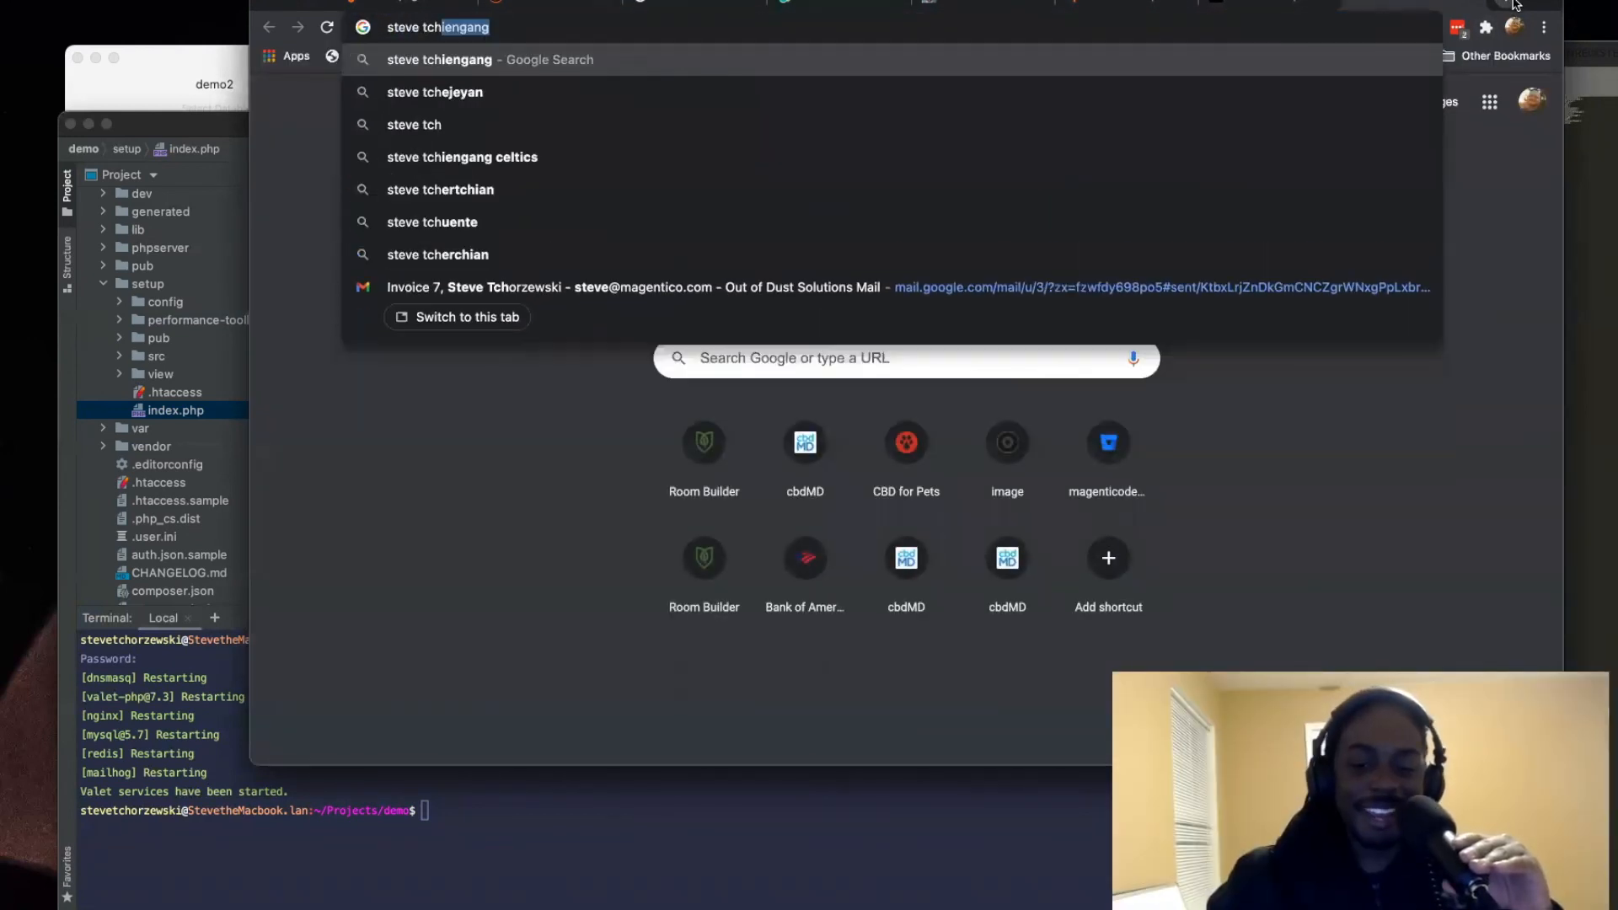
type("orzewski yu")
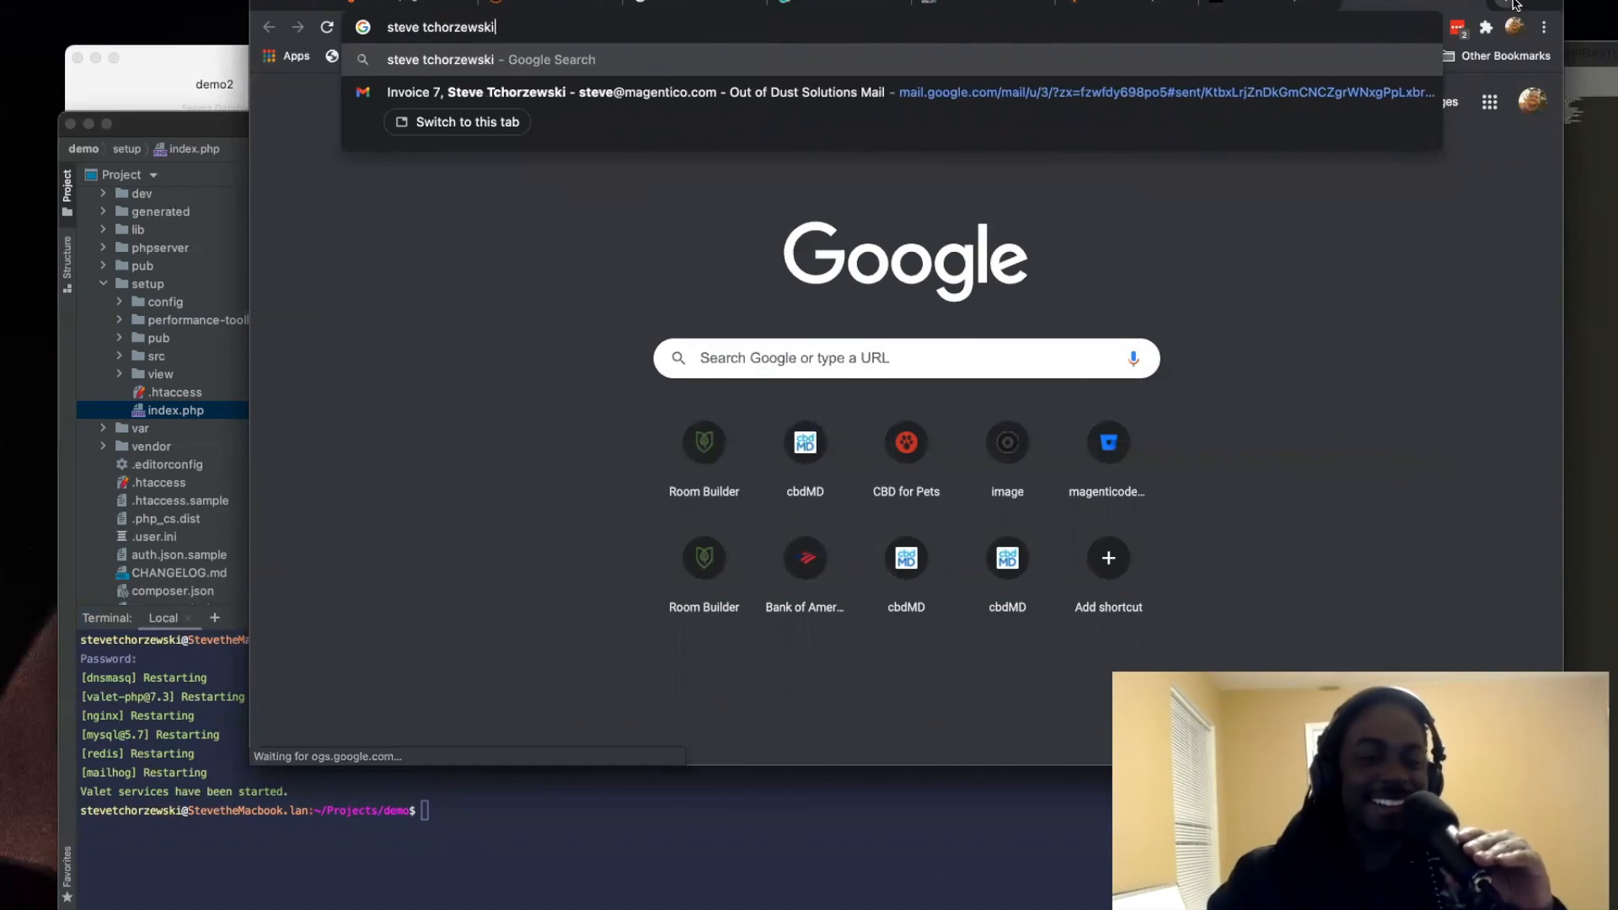
key("BackSpace")
type("outube")
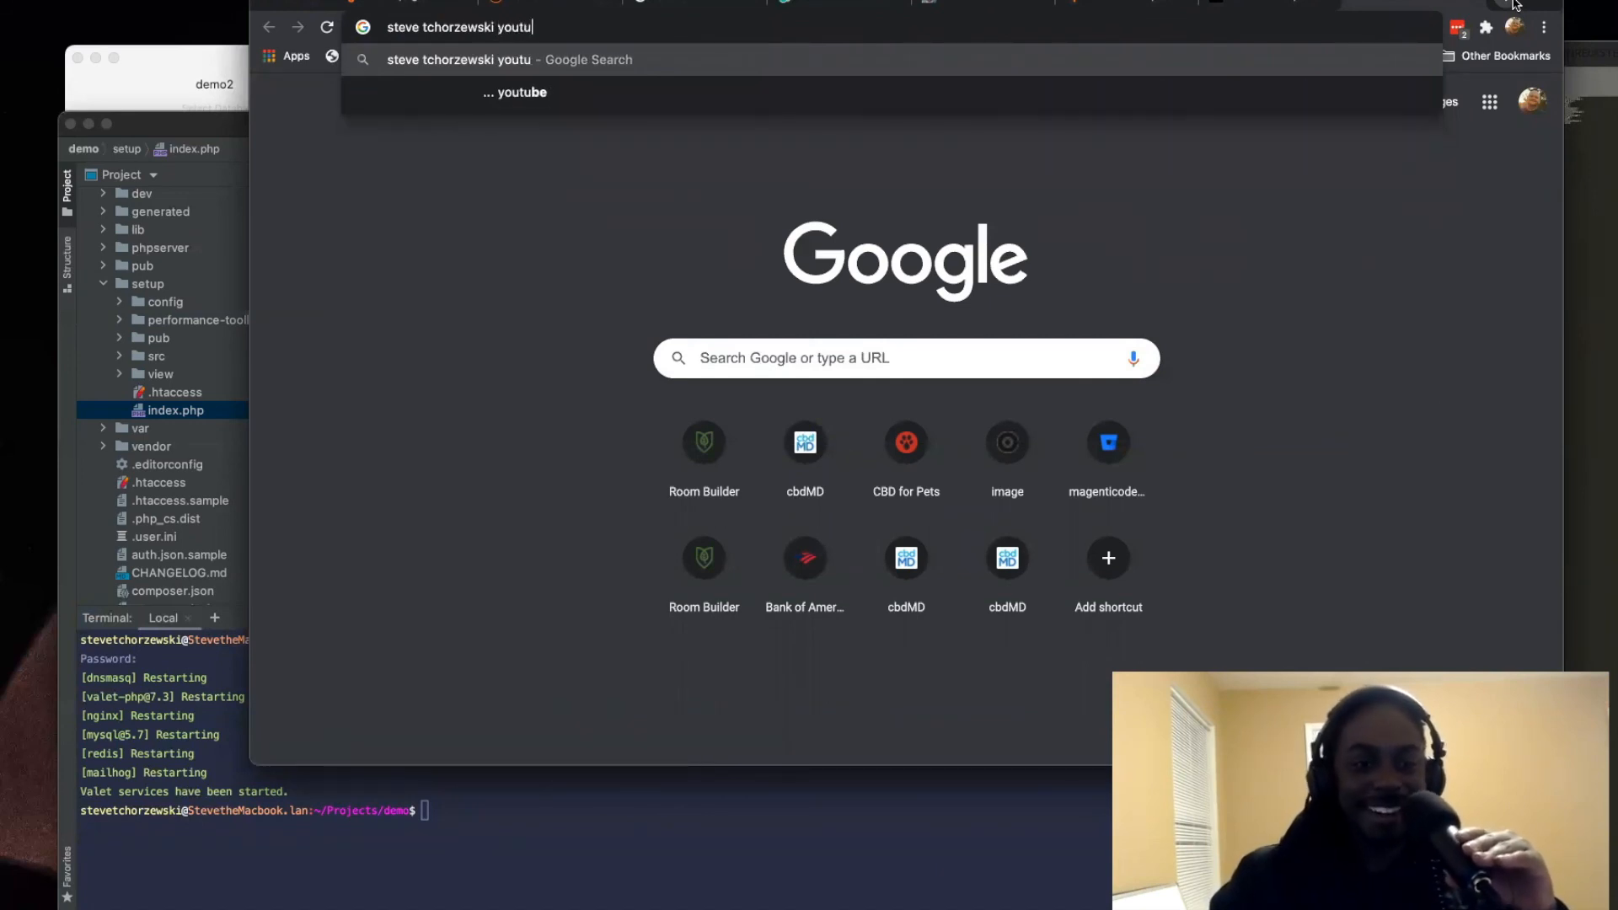
key("Return")
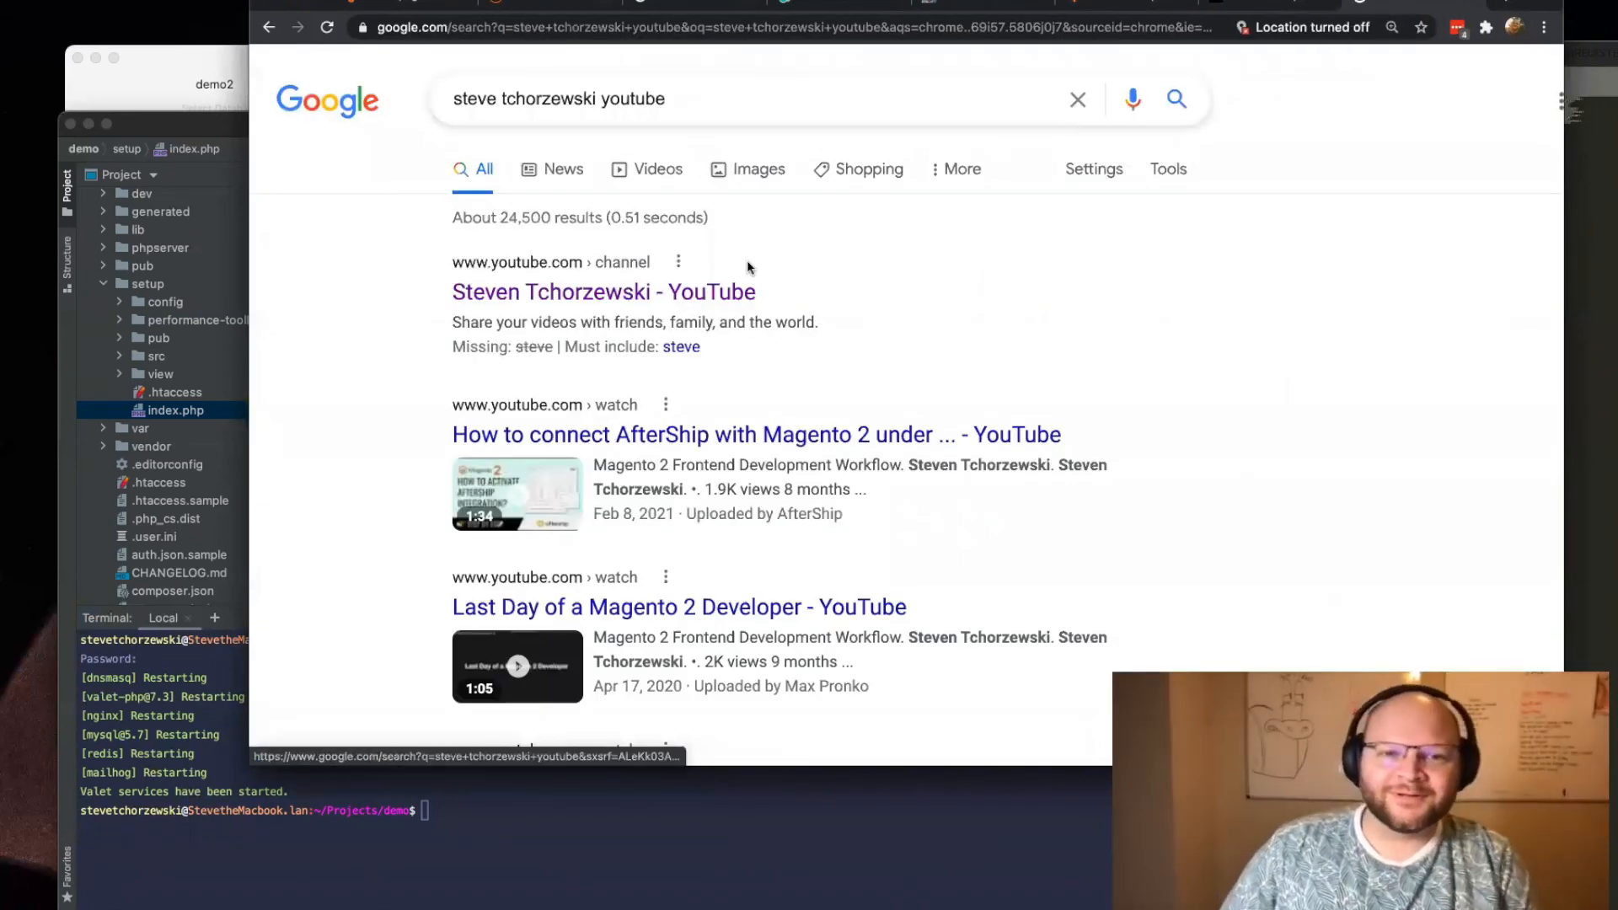
Step: Open the presenter's YouTube channel from the results, open the Magento 2 Frontend Development Workflow video and pause it
left_click(632, 296)
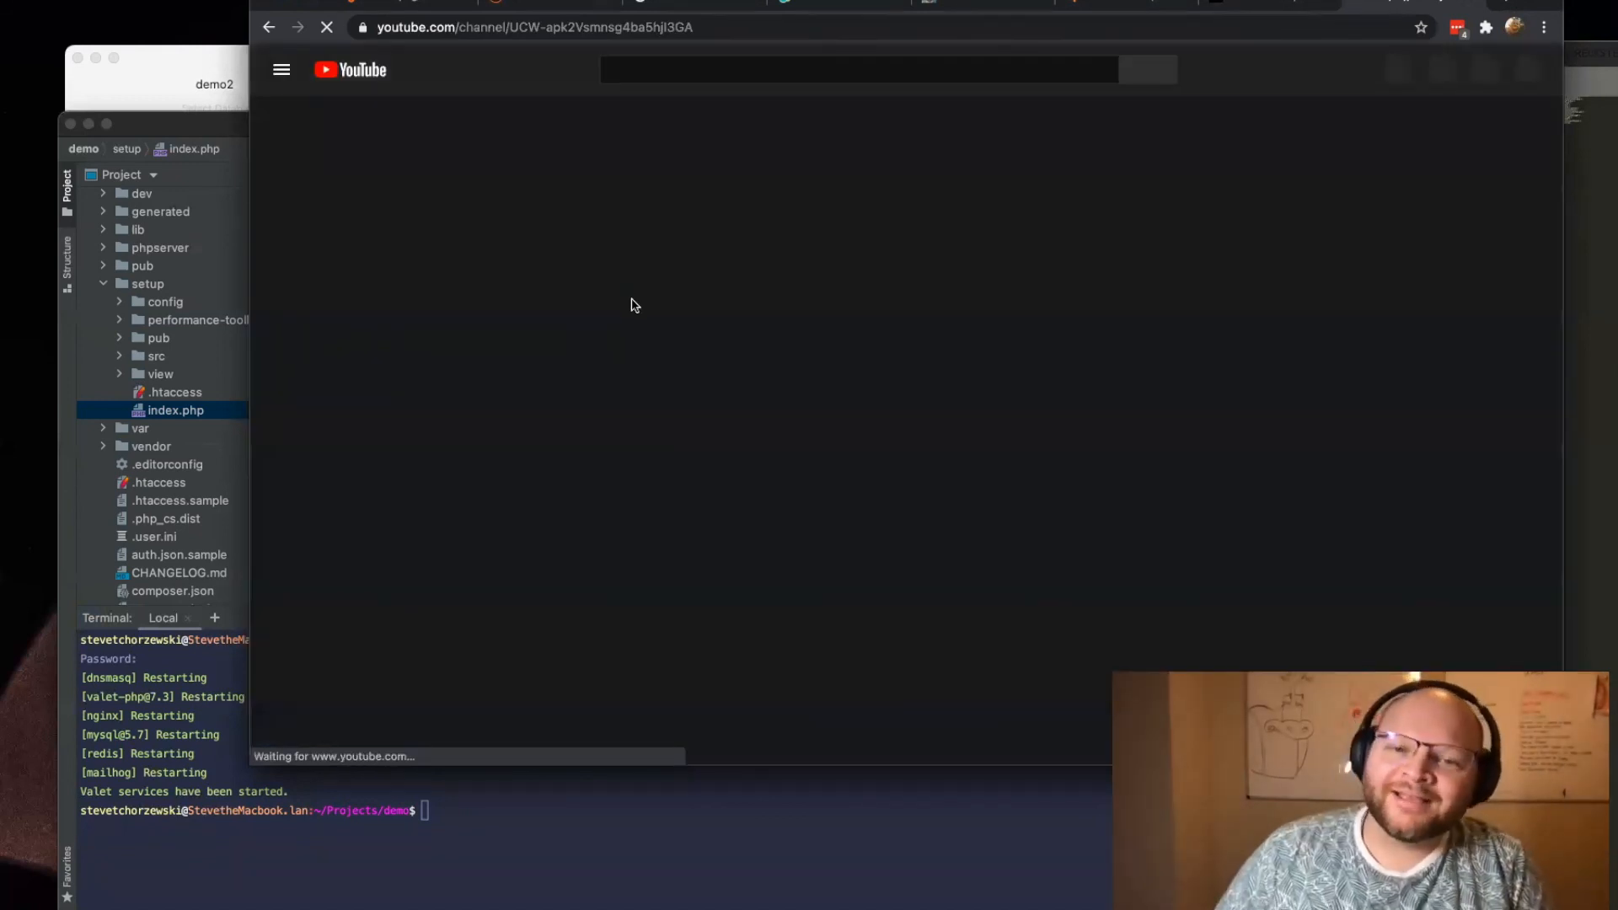
scroll(674, 371, "down", 3)
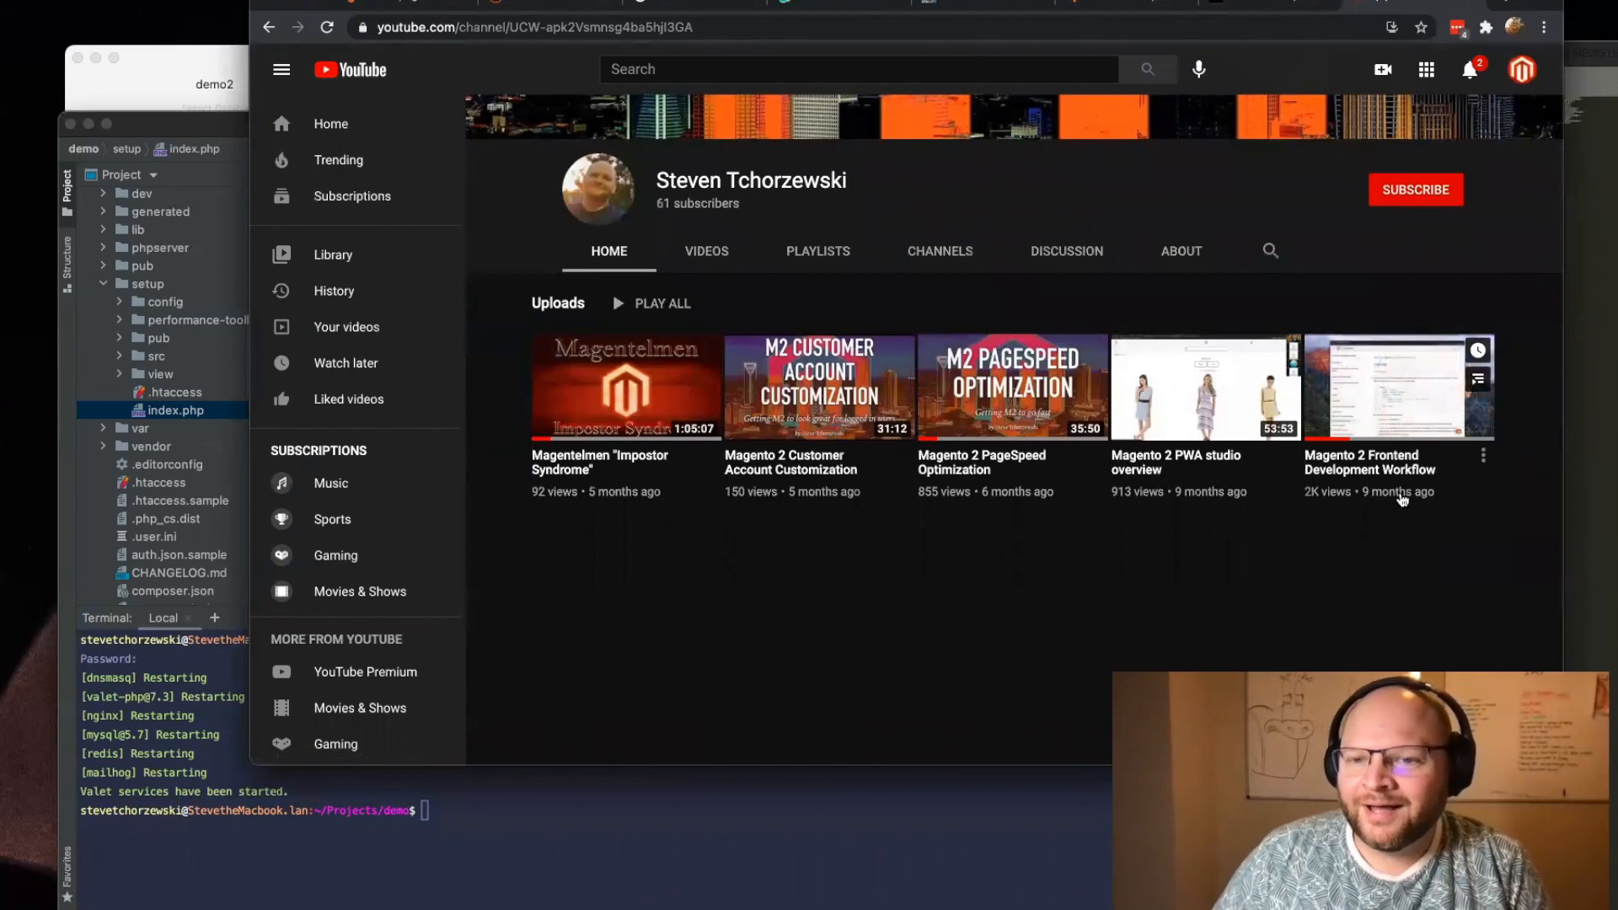
left_click_drag(1466, 493, 1286, 494)
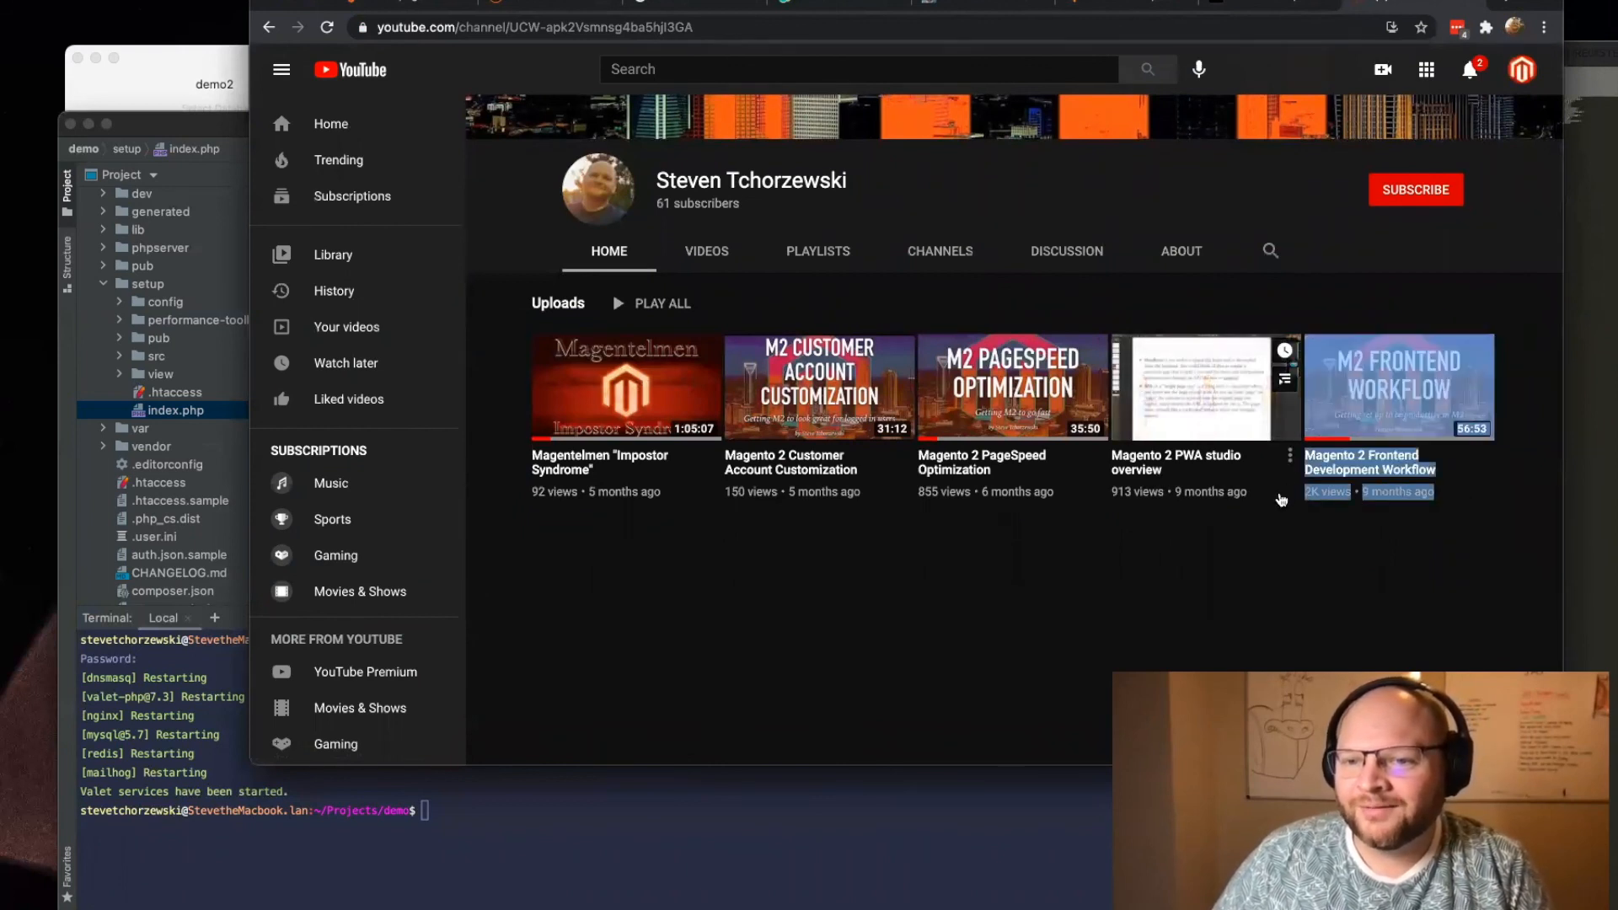
left_click(1395, 383)
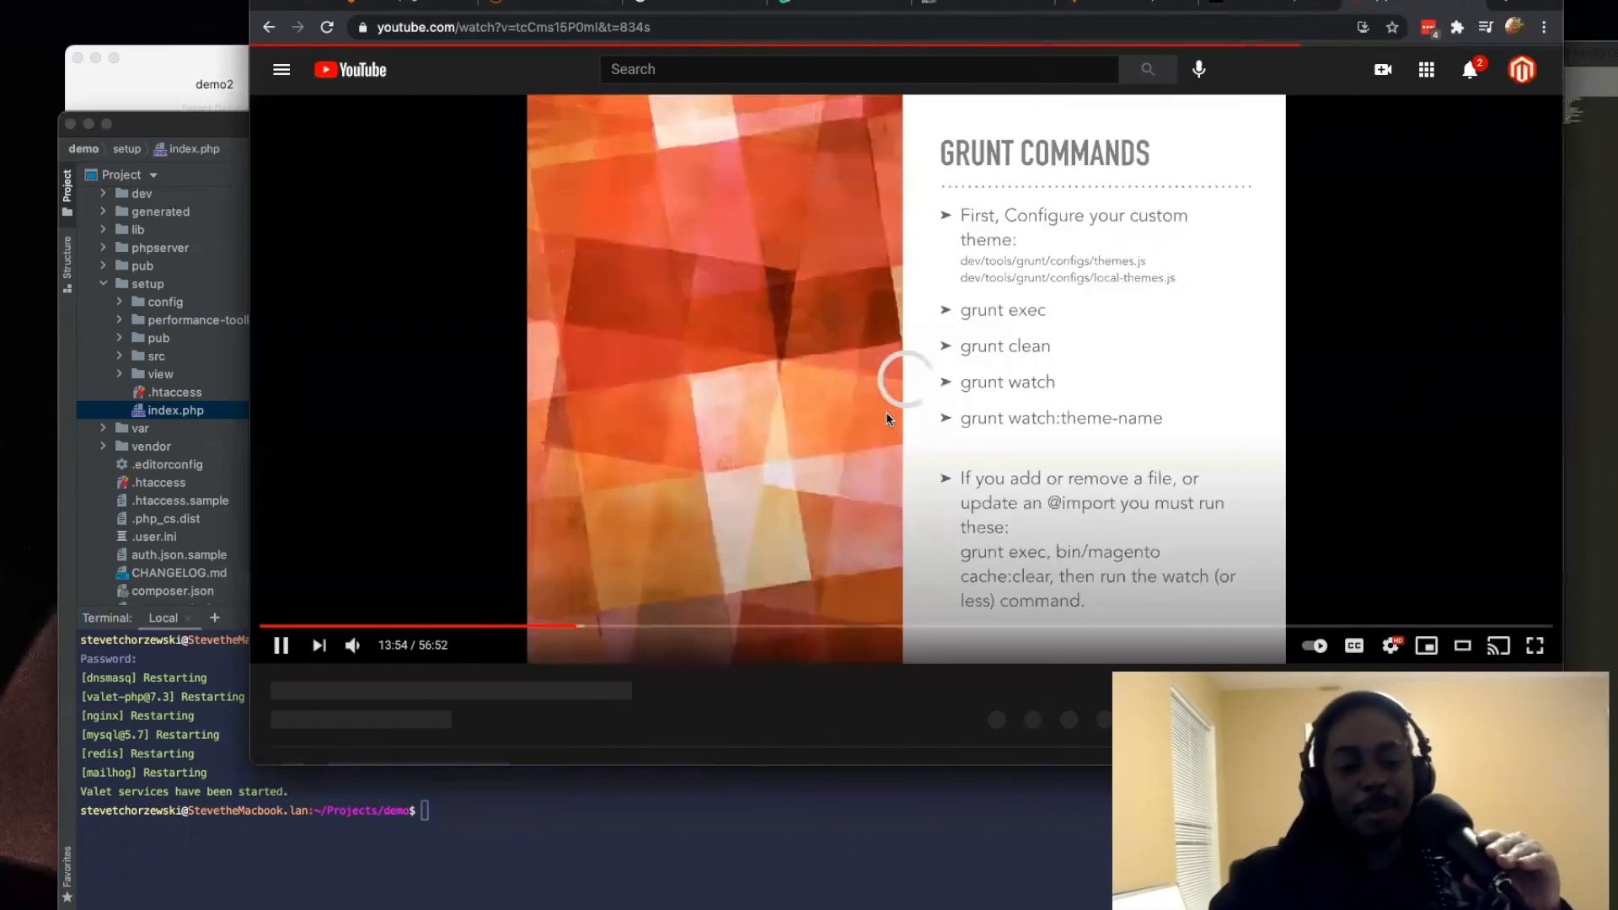
left_click(887, 413)
Step: Examine the video's like count, description and viewer comments through to the last comment
scroll(886, 413, "down", 3)
scroll(887, 419, "down", 2)
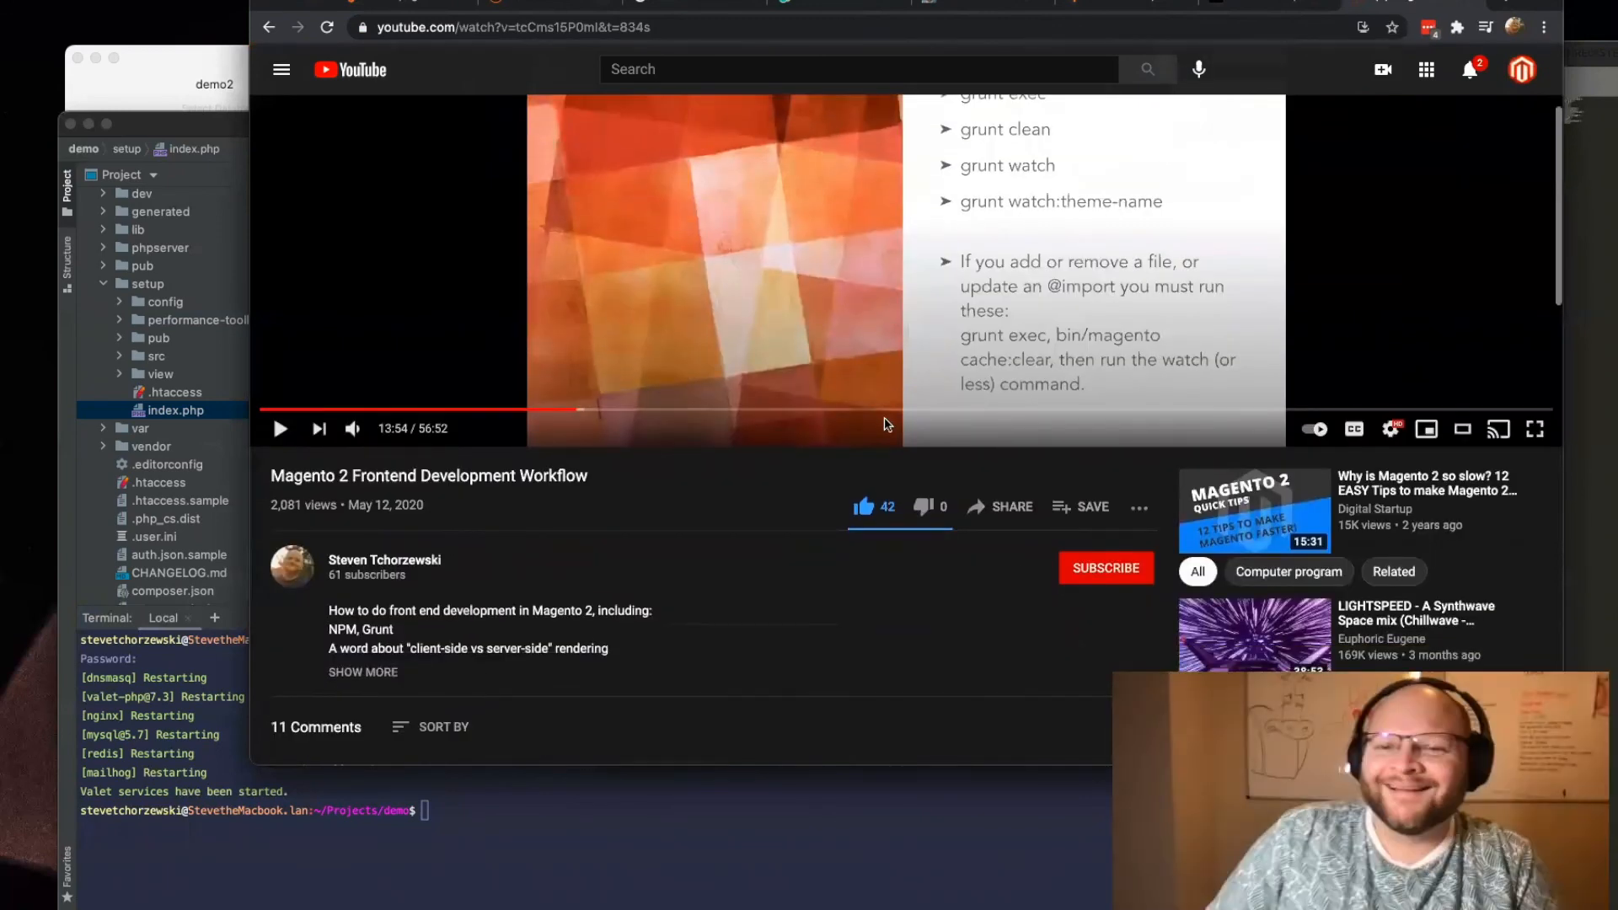
scroll(881, 430, "down", 4)
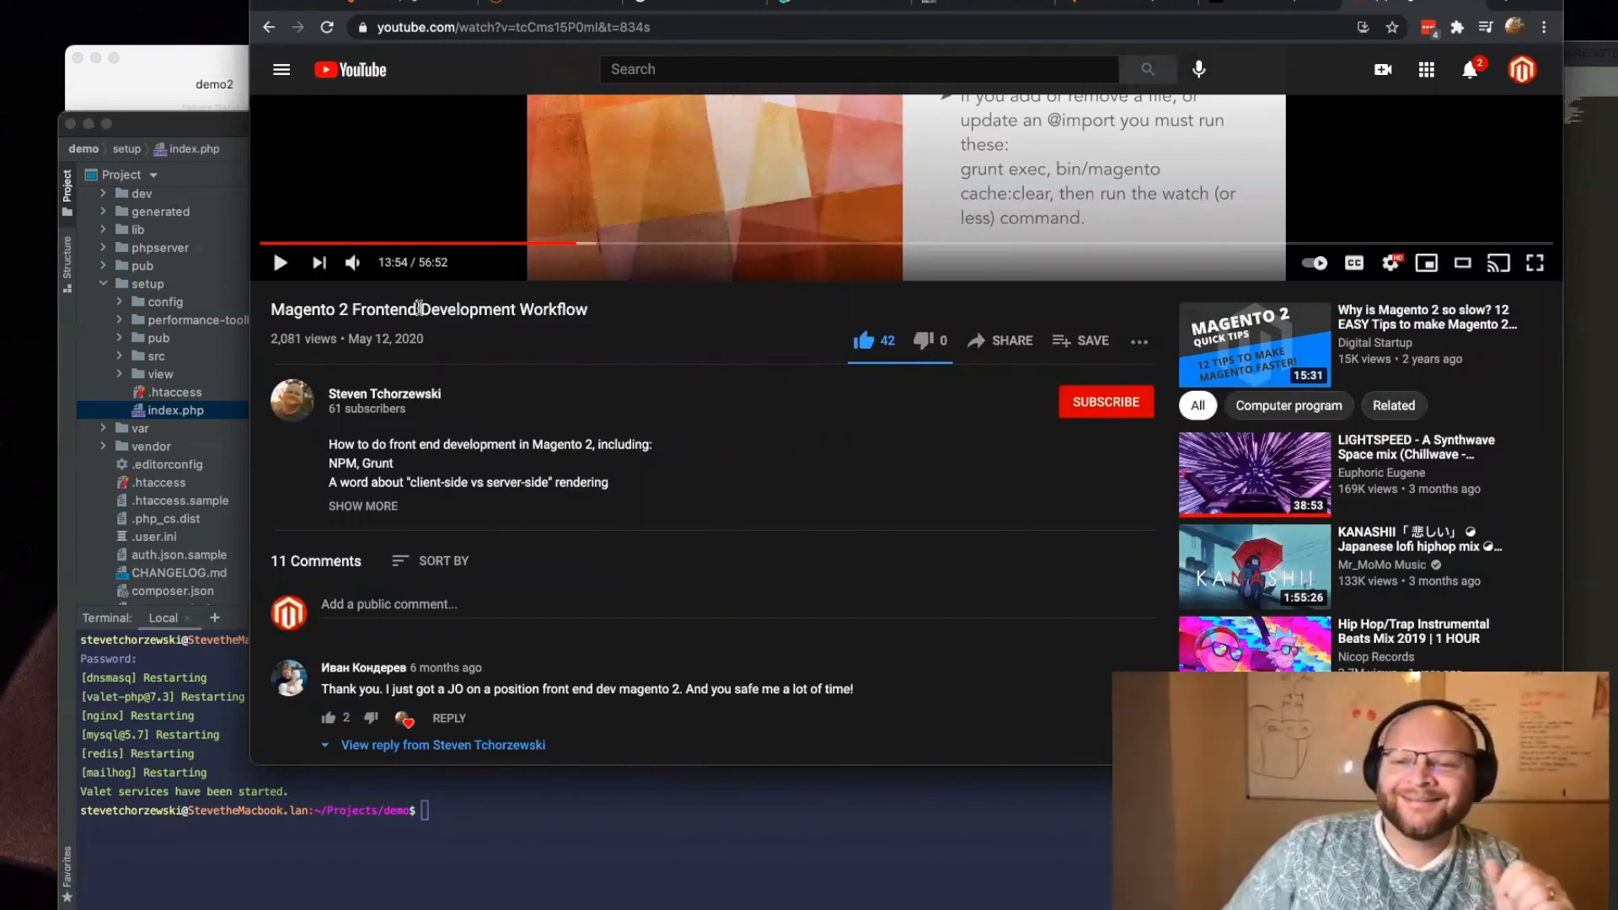
scroll(420, 309, "down", 1)
scroll(419, 312, "down", 10)
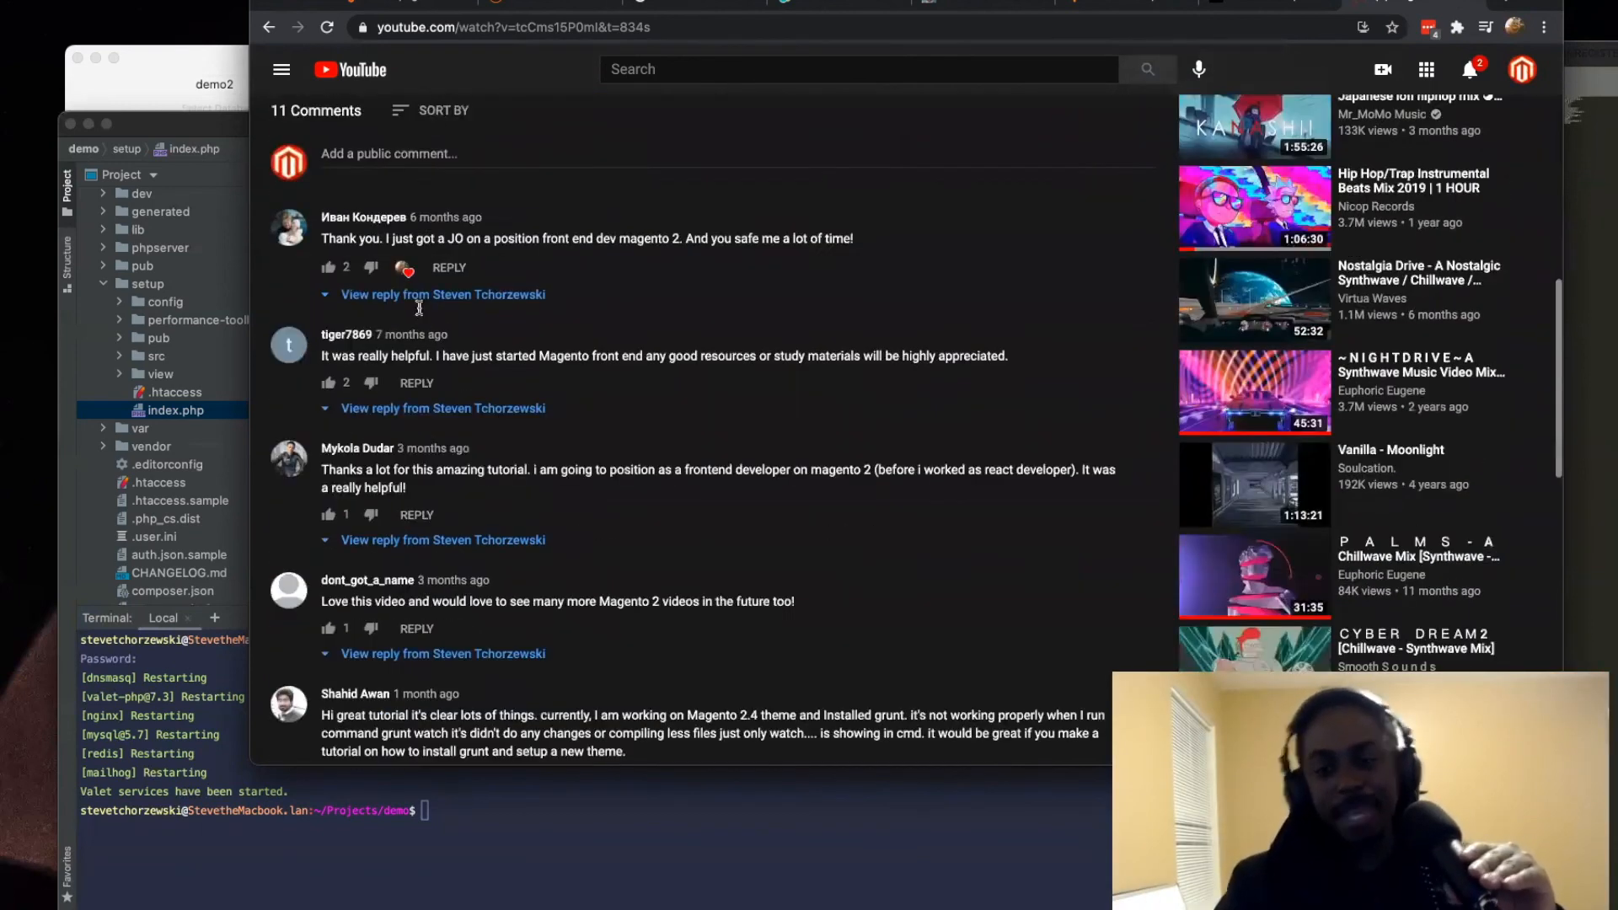
scroll(420, 312, "up", 5)
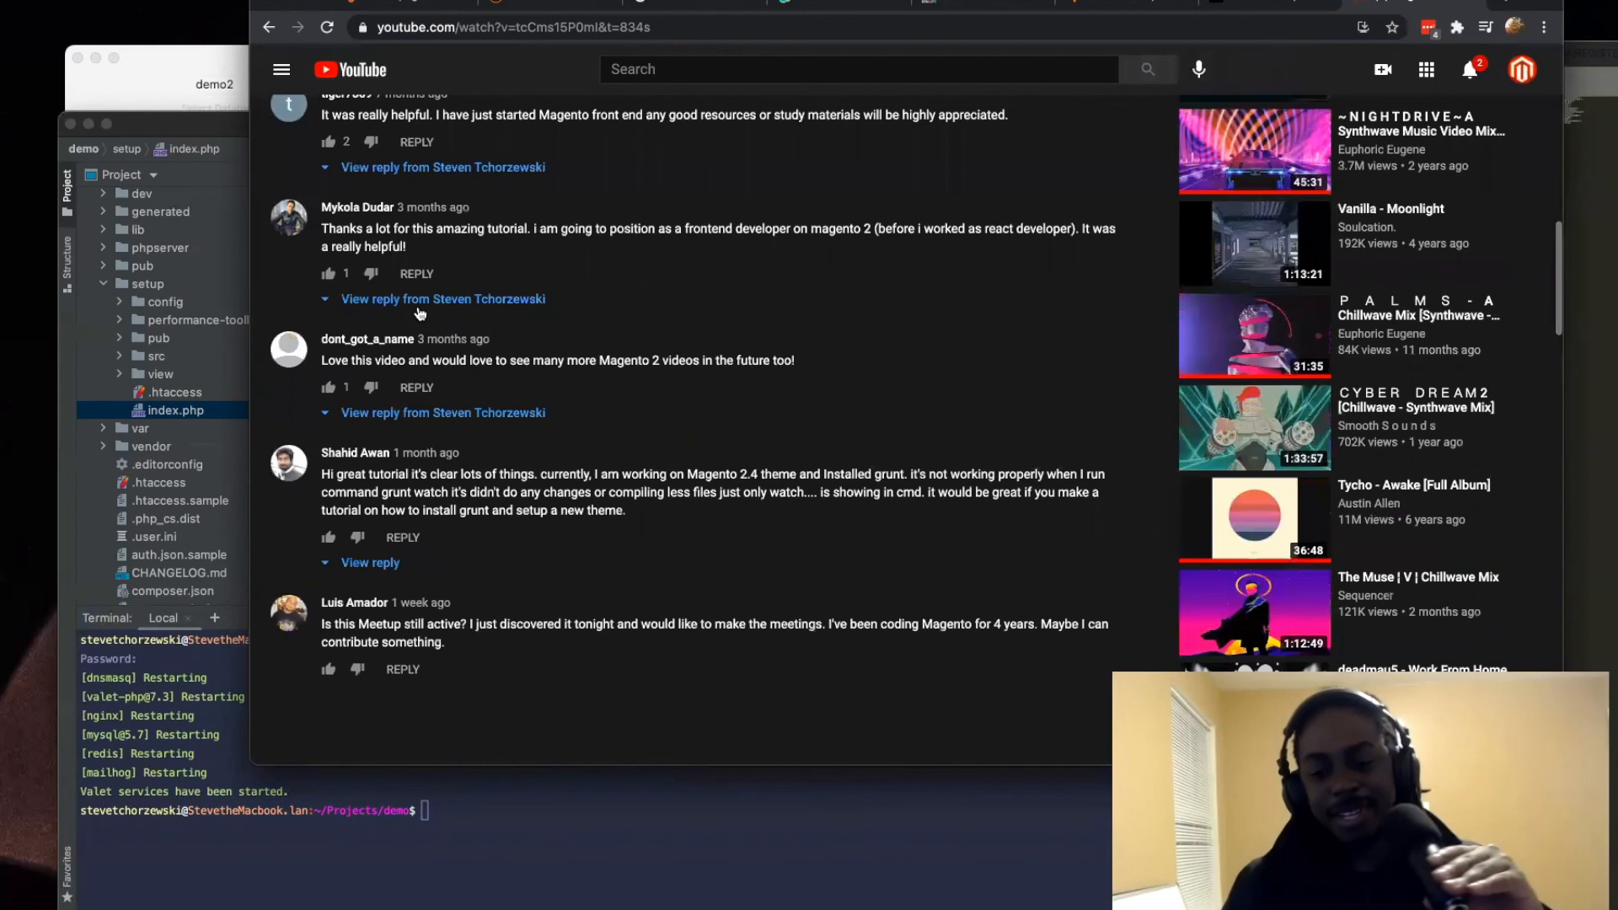
scroll(420, 312, "up", 10)
scroll(419, 311, "up", 3)
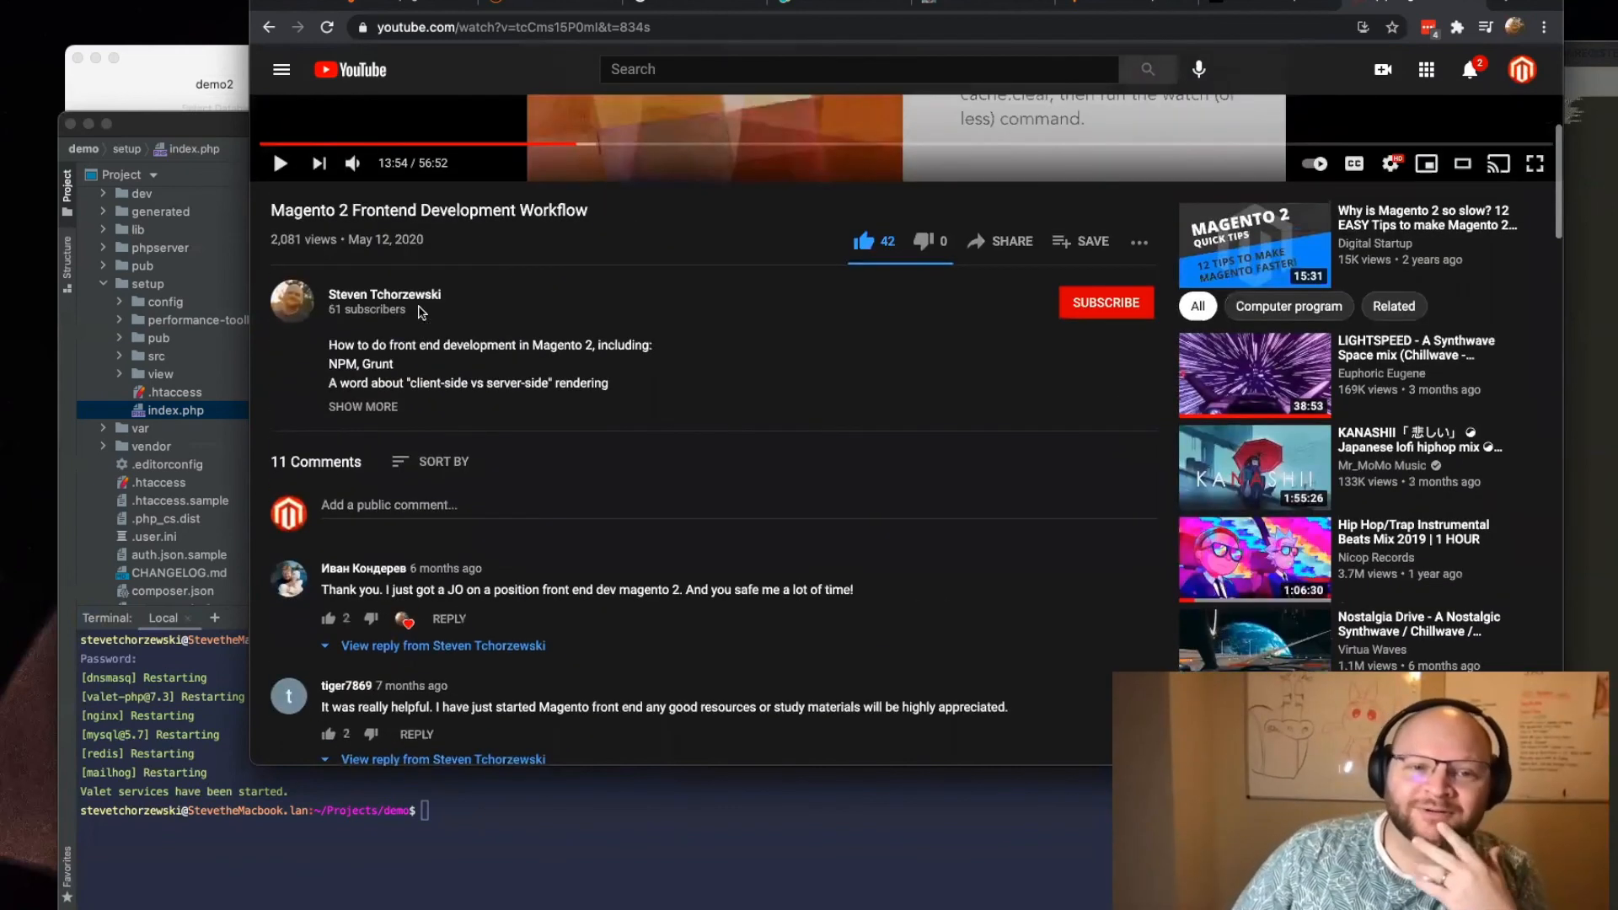
scroll(420, 312, "up", 4)
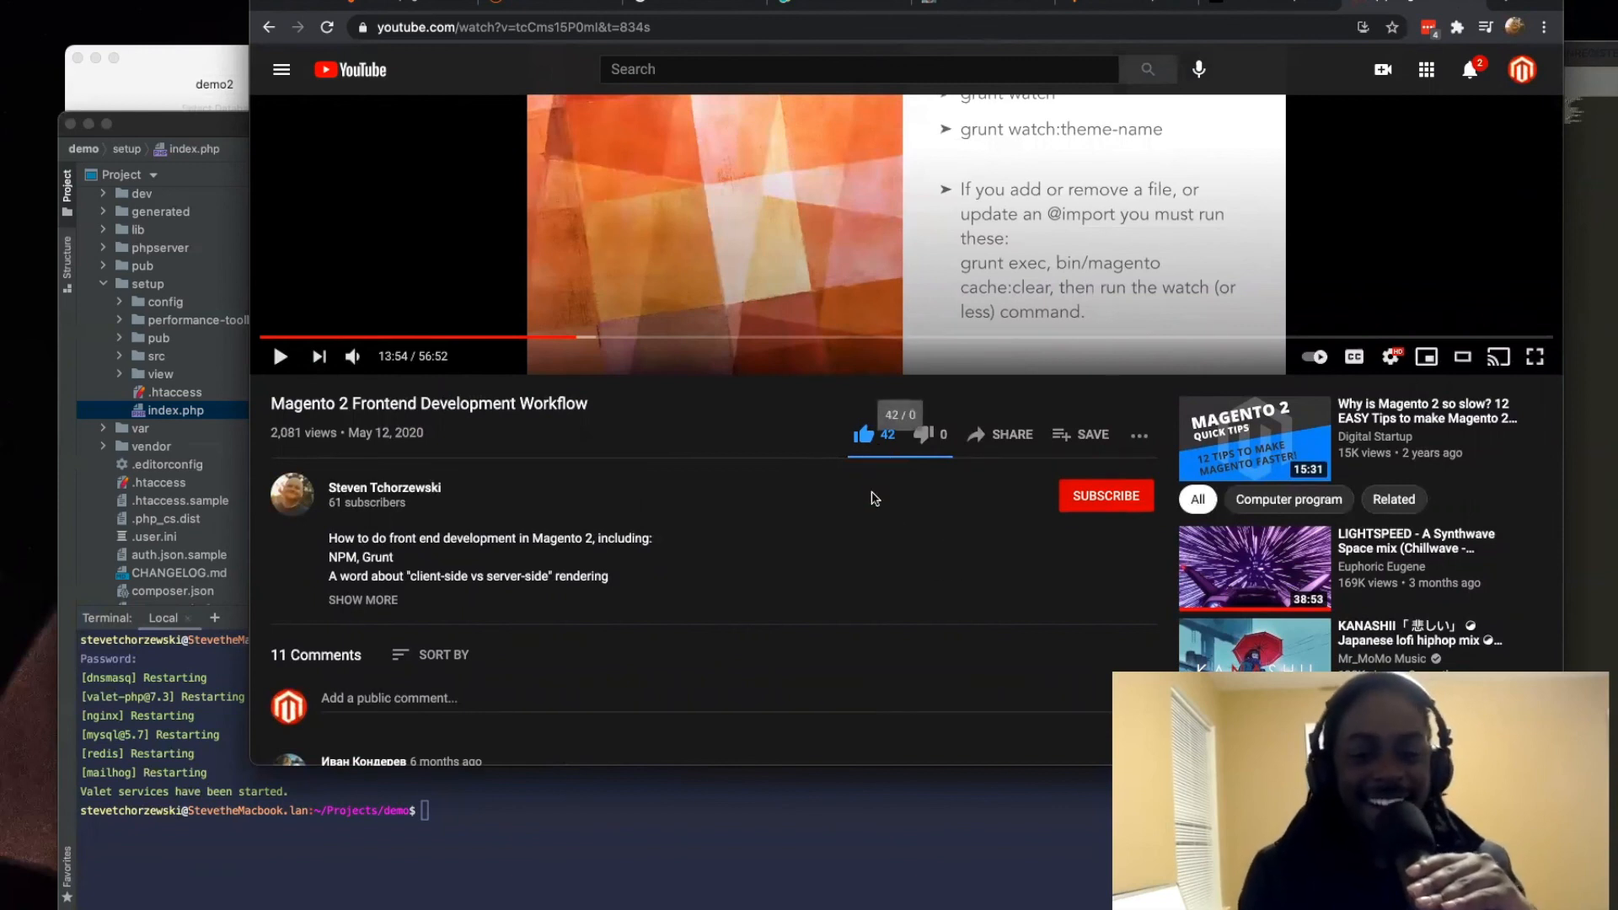
scroll(873, 448, "up", 3)
scroll(794, 311, "down", 4)
scroll(879, 571, "up", 2)
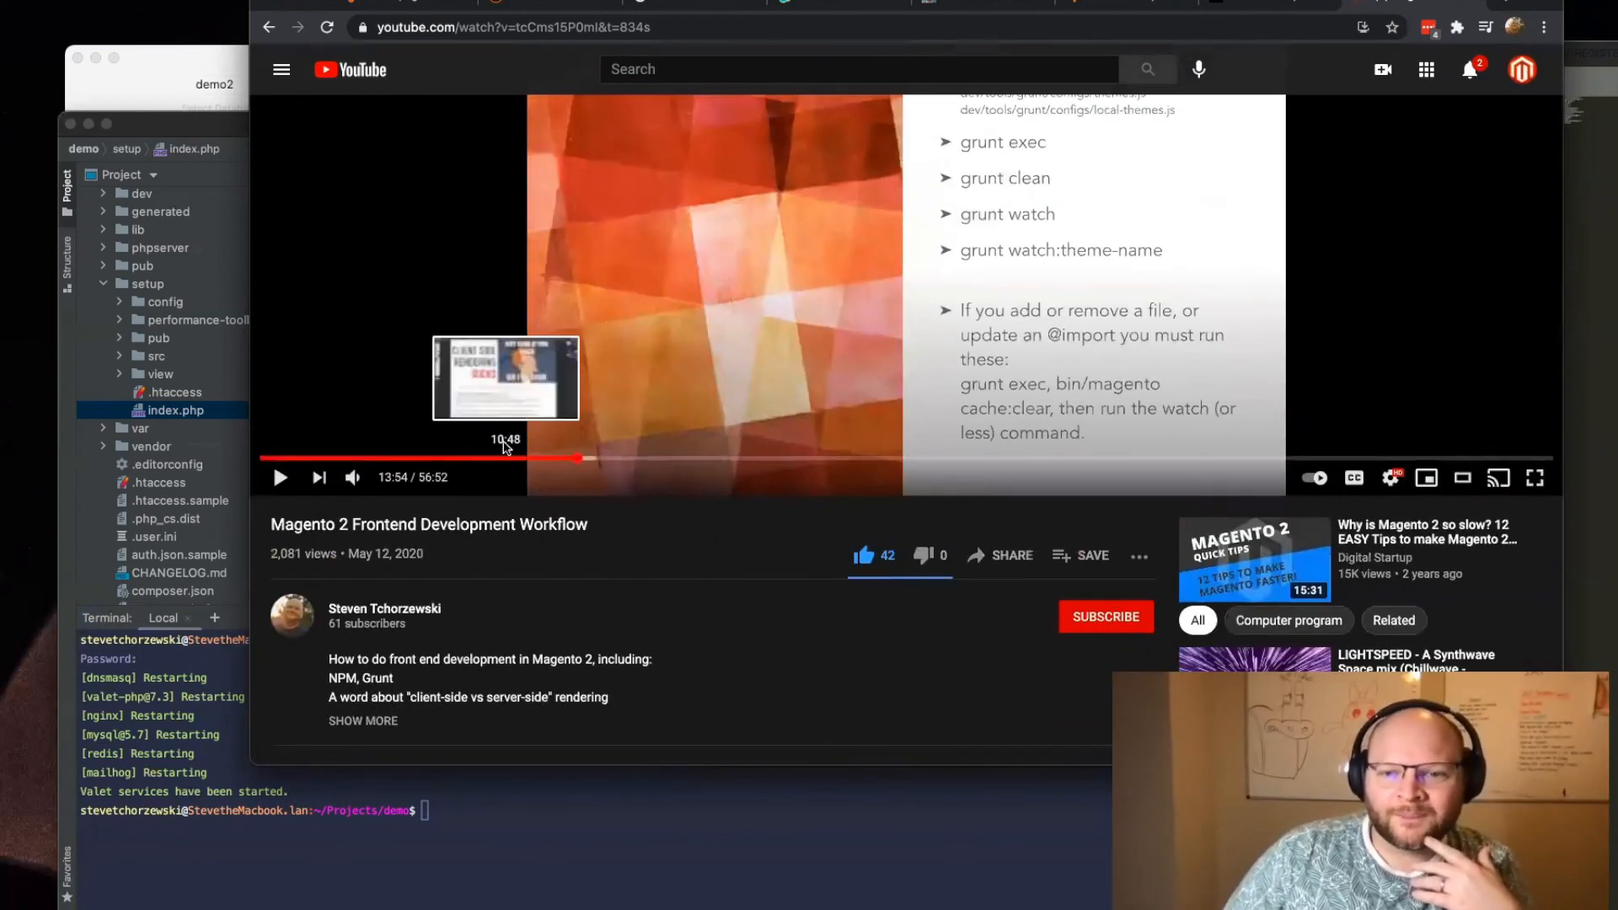
scroll(497, 441, "down", 1)
scroll(495, 439, "down", 8)
scroll(497, 439, "down", 4)
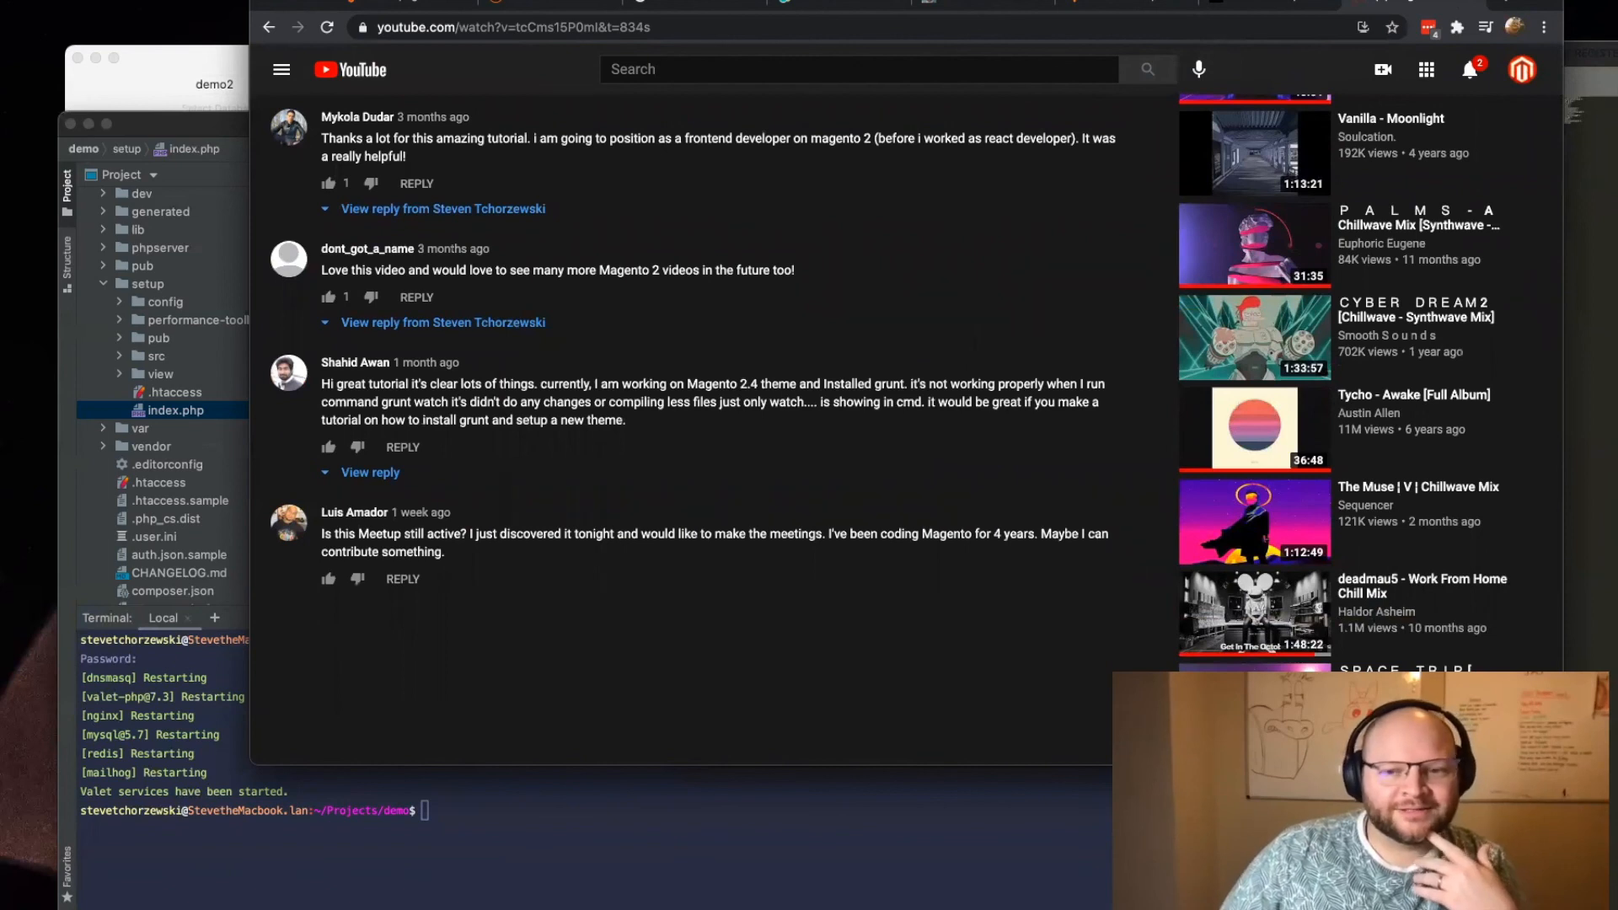
Step: Preview the screenshot of the video comment notification, shift the preview lower and bring the YouTube comments back to the front
key("space")
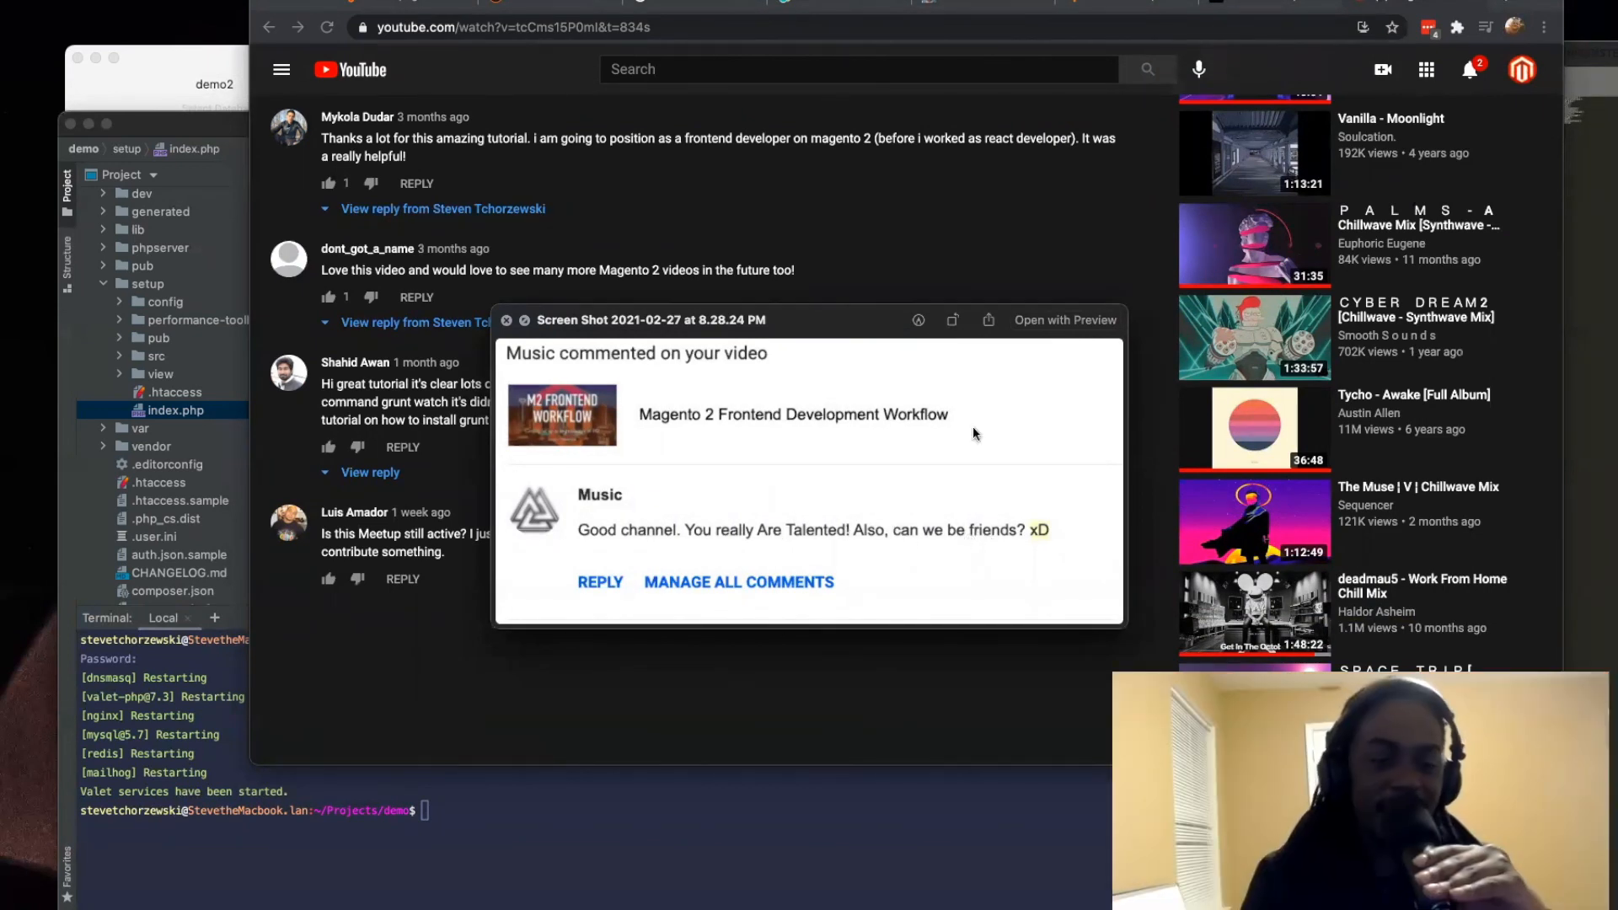
left_click_drag(847, 328, 839, 545)
left_click(877, 431)
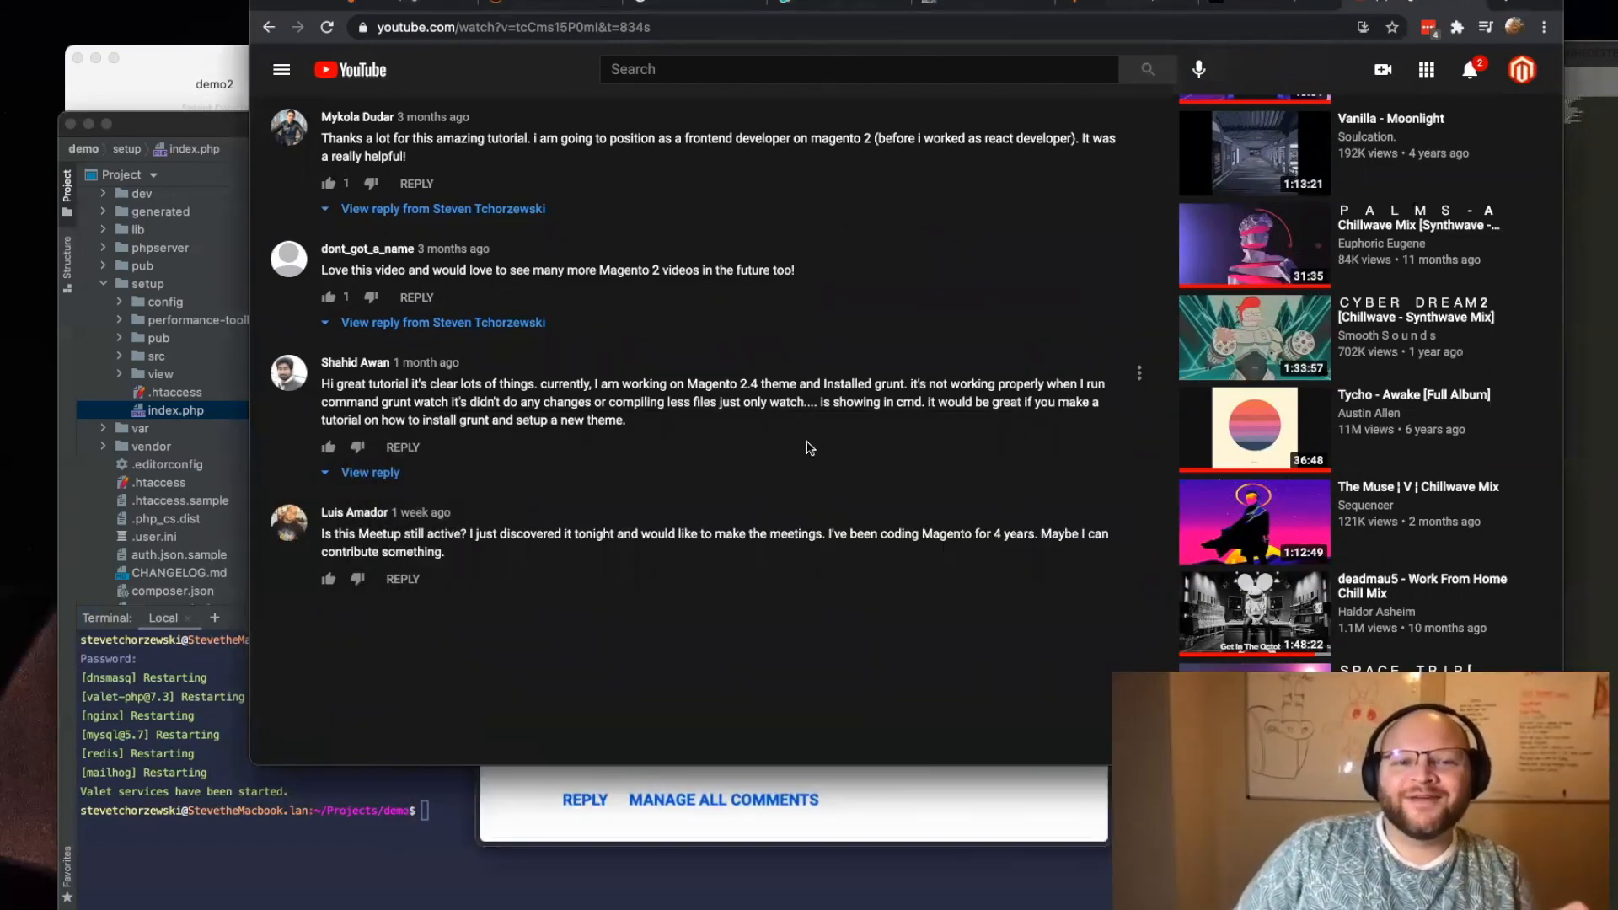
scroll(807, 442, "up", 10)
scroll(807, 442, "down", 15)
scroll(696, 399, "up", 7)
scroll(700, 397, "down", 4)
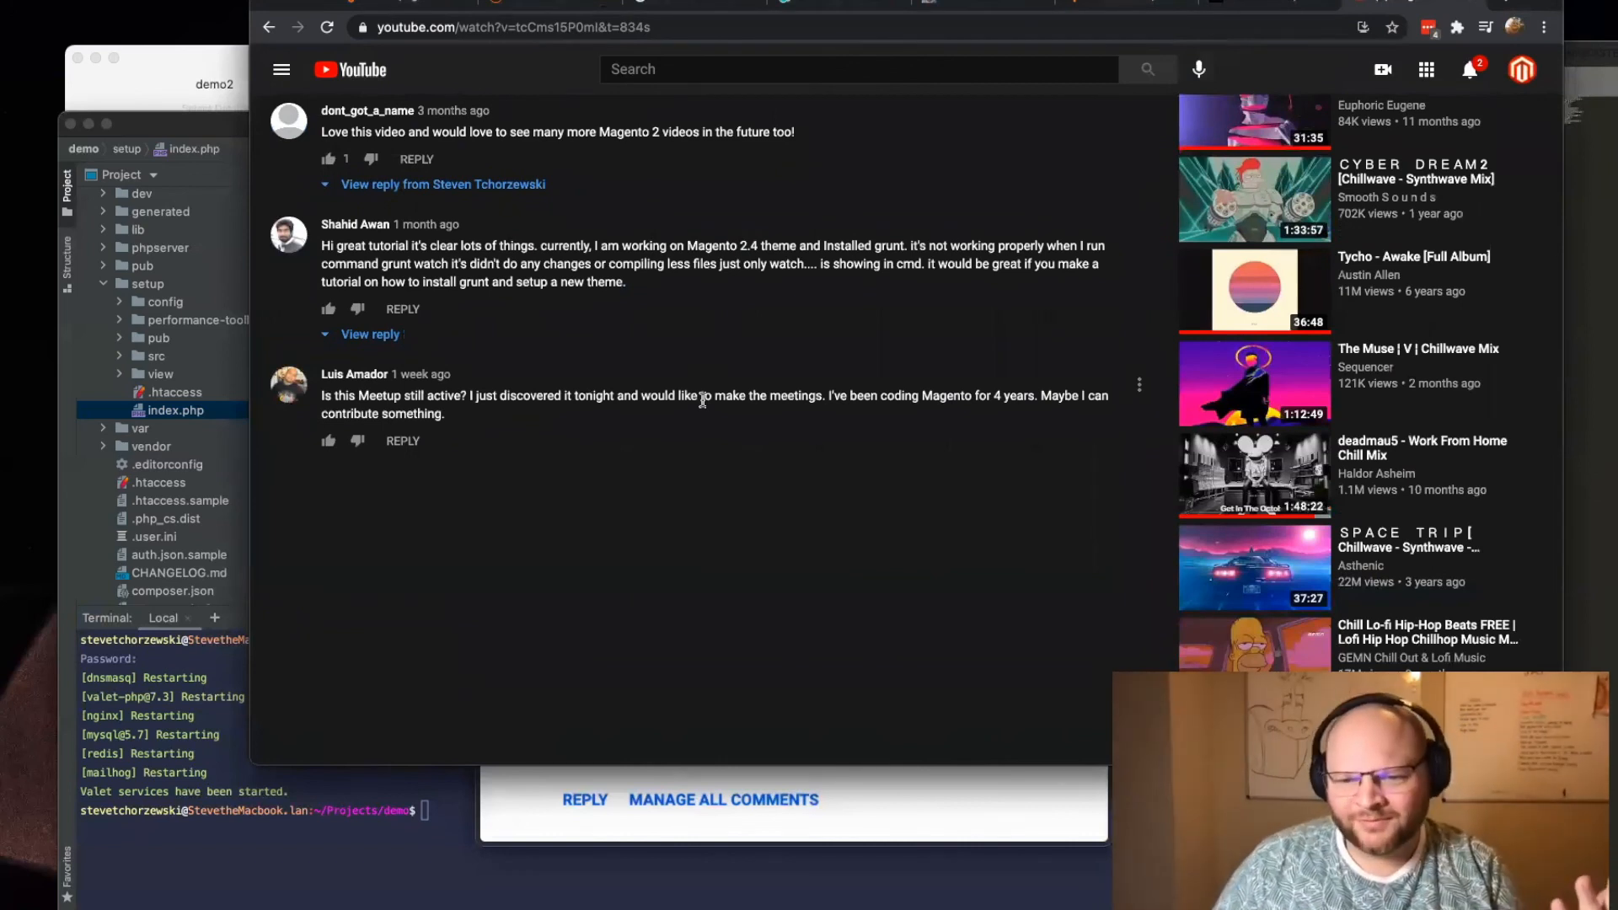
Step: Review the video's description and comments again, and close the preview of the comment notification screenshot
scroll(654, 403, "up", 10)
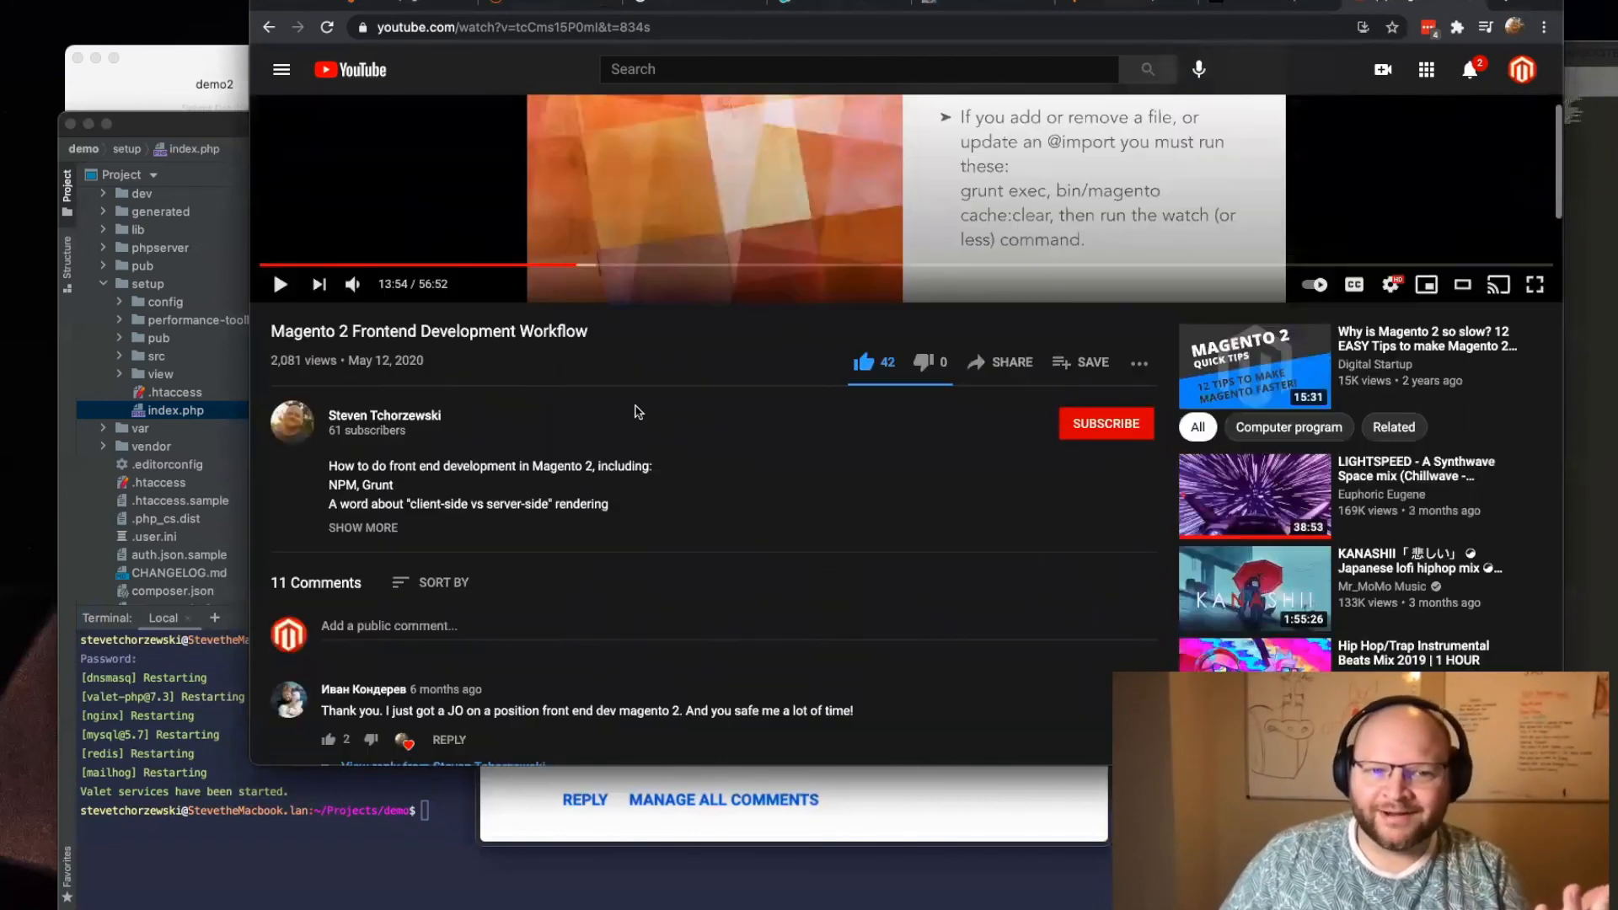
scroll(598, 499, "down", 6)
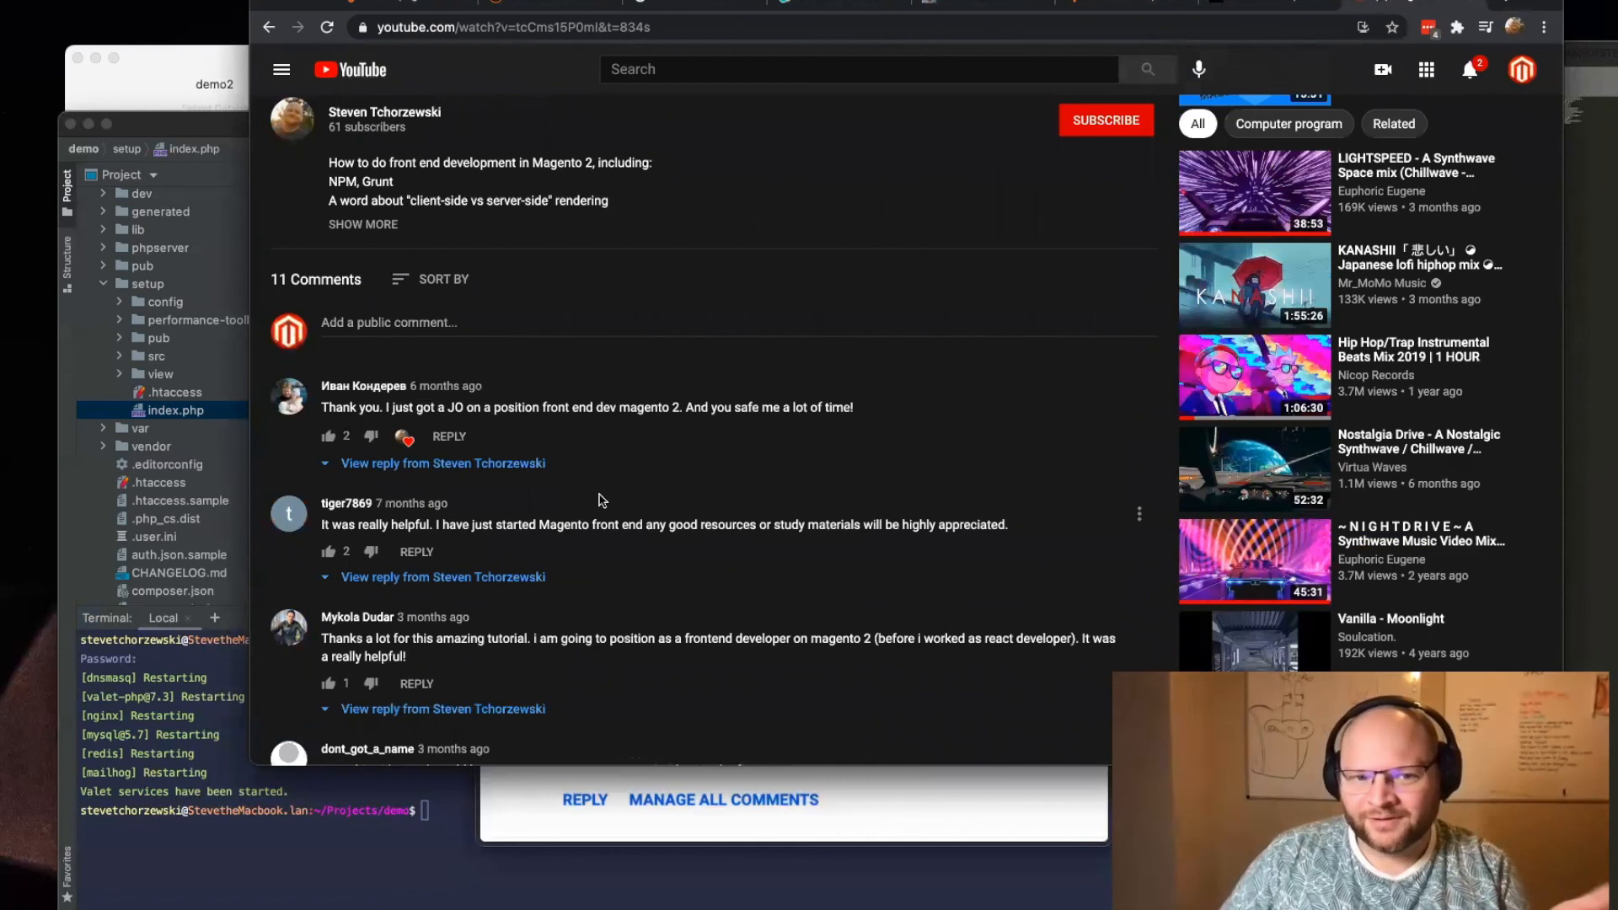
scroll(602, 499, "down", 1)
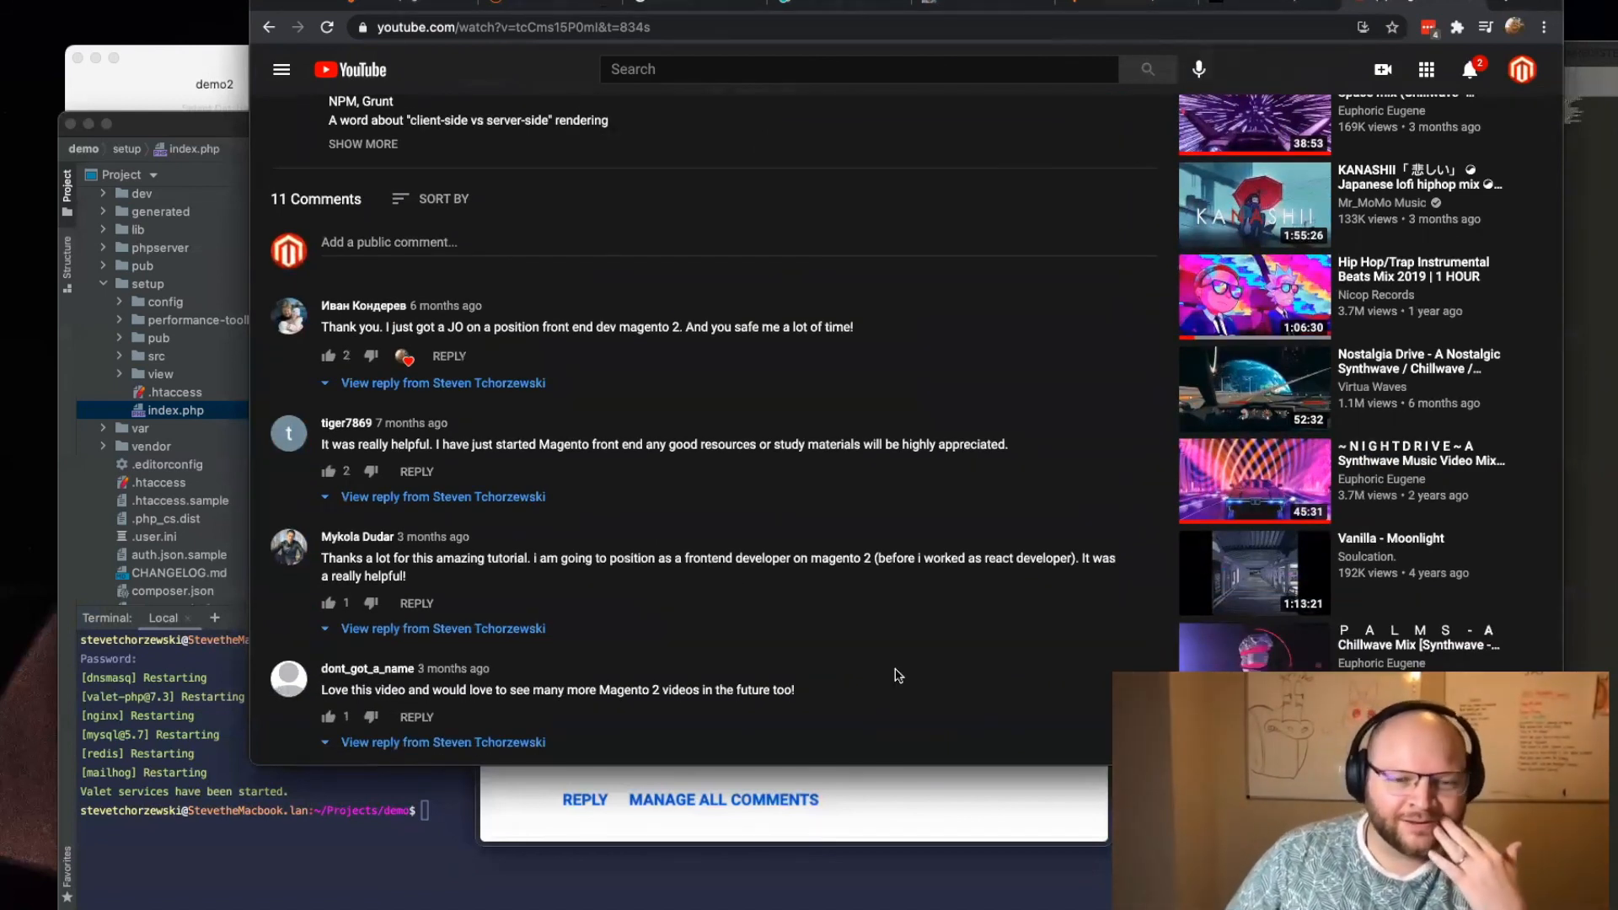
scroll(772, 508, "up", 10)
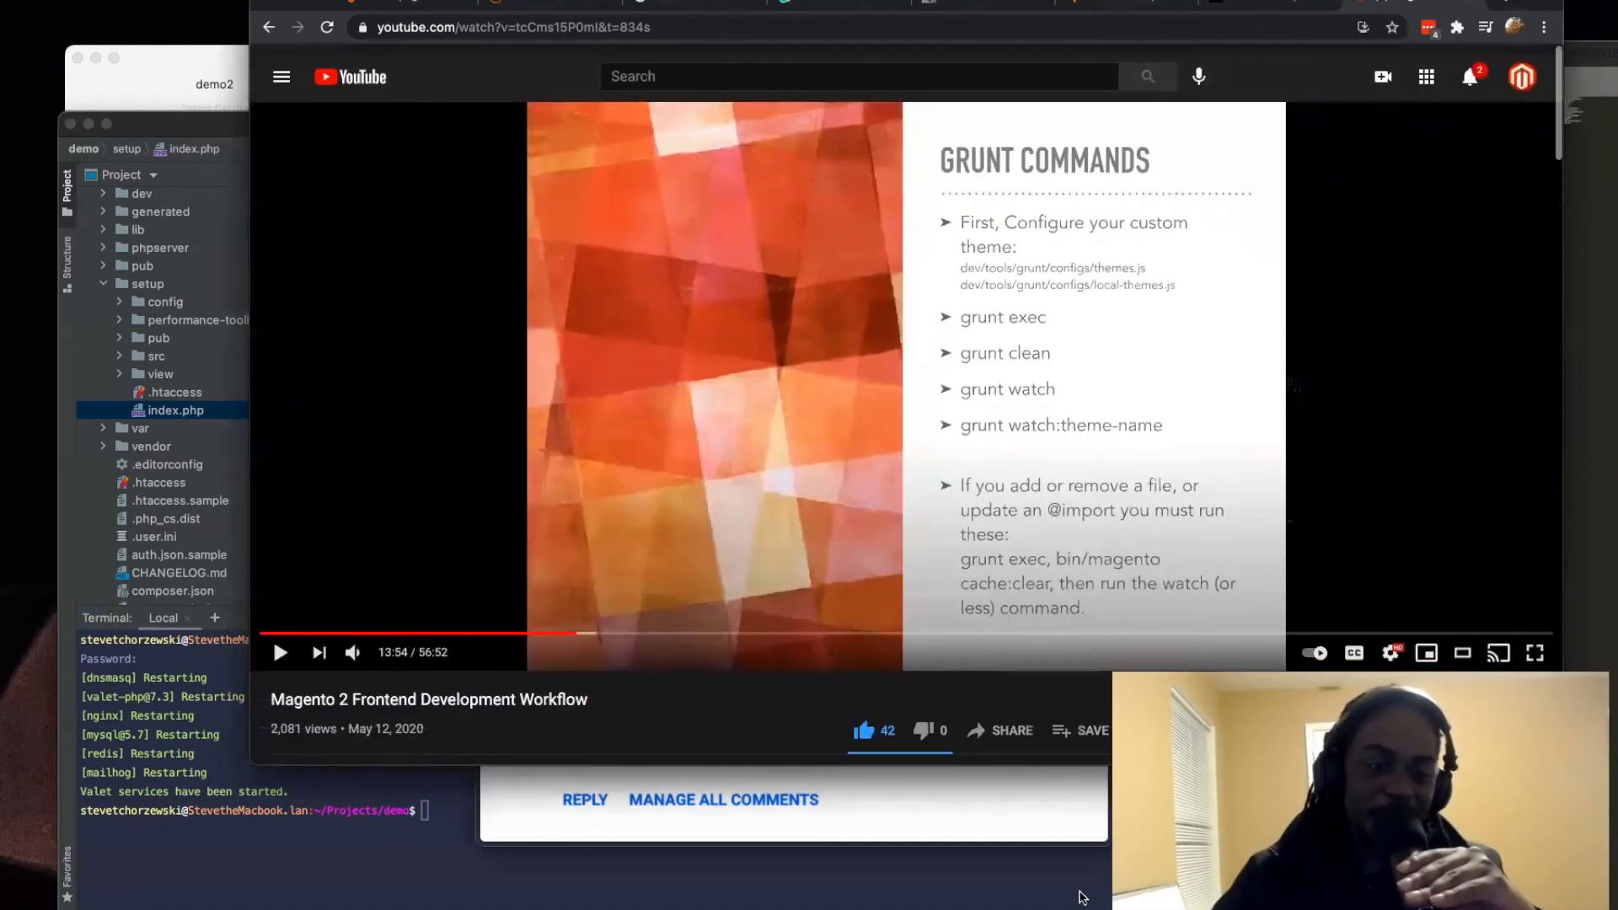
left_click(918, 821)
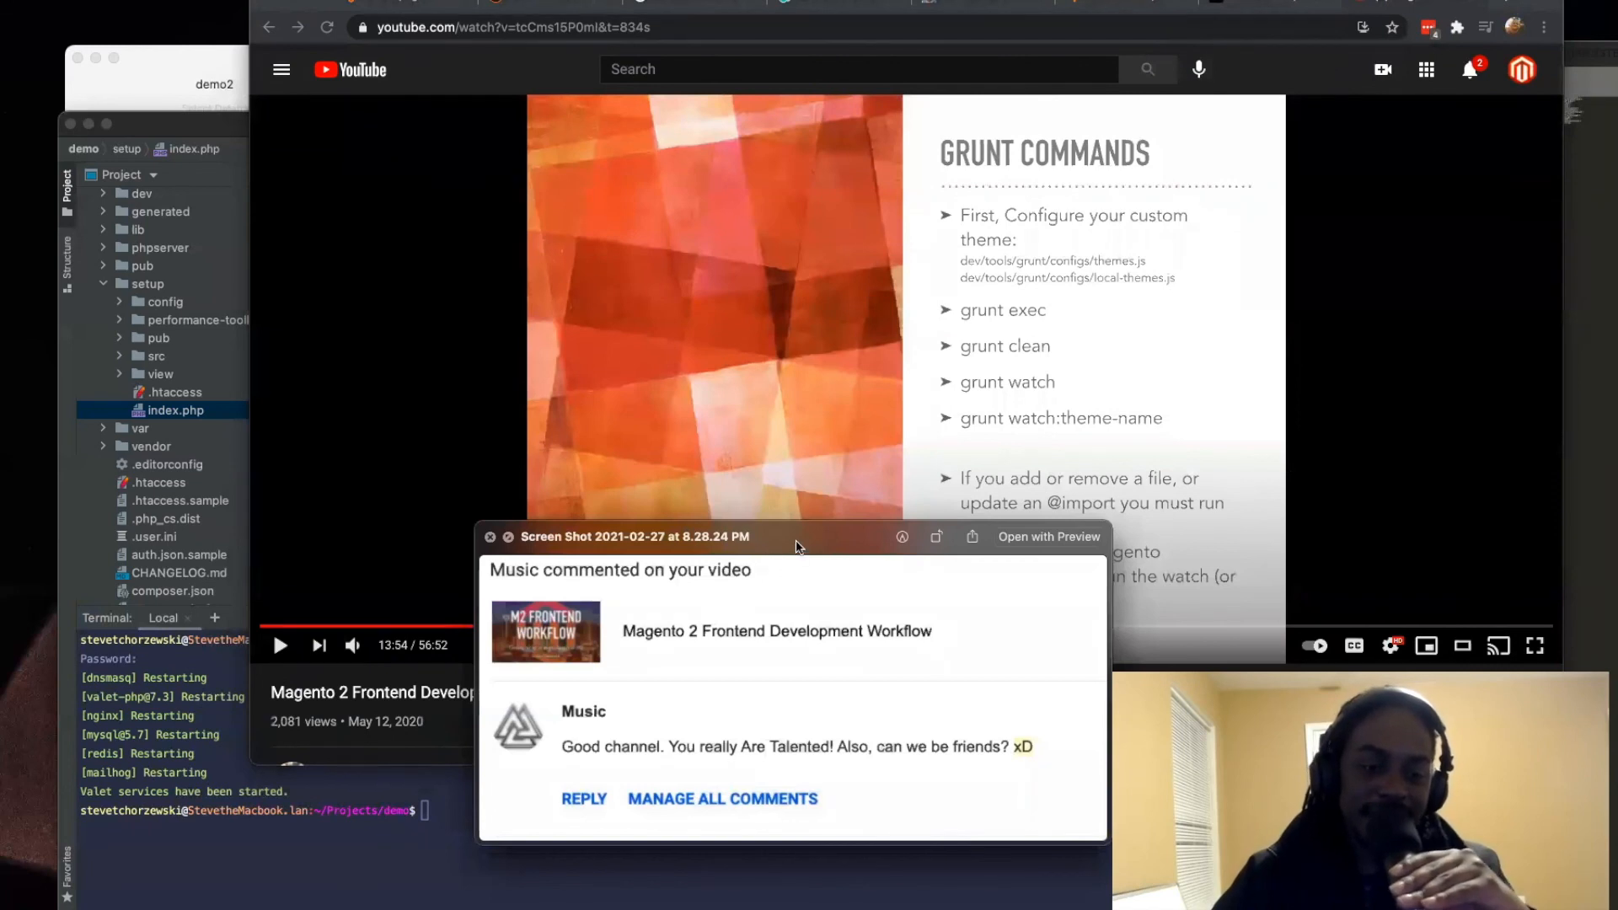
key("Escape")
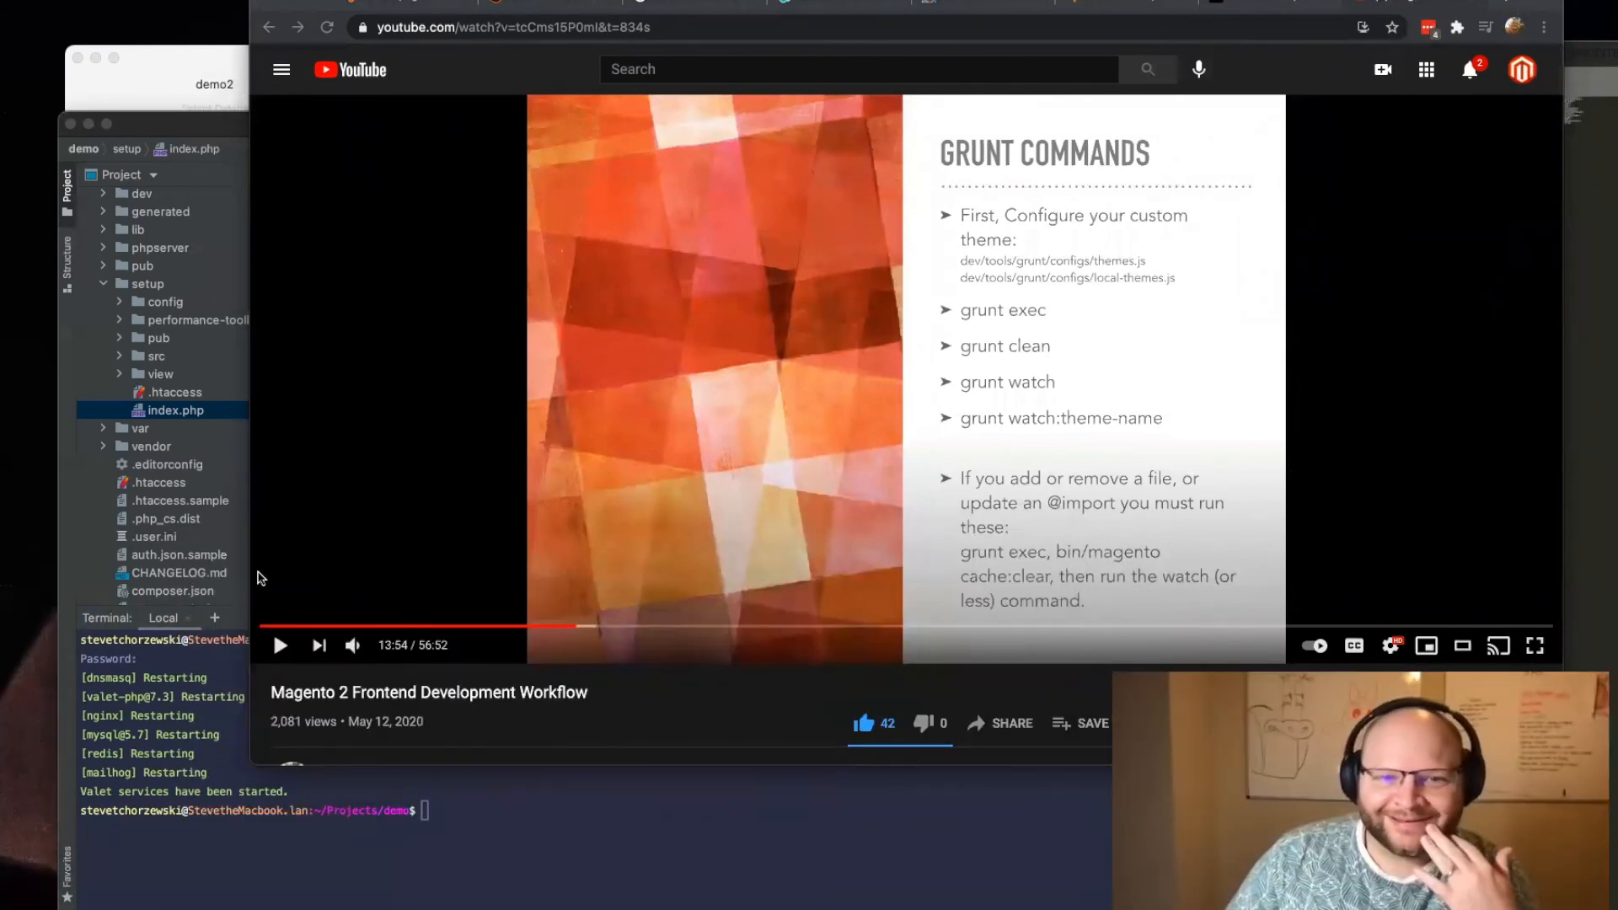
Step: Read the video's viewer comments down to the last one and go back to the video player
scroll(573, 499, "down", 15)
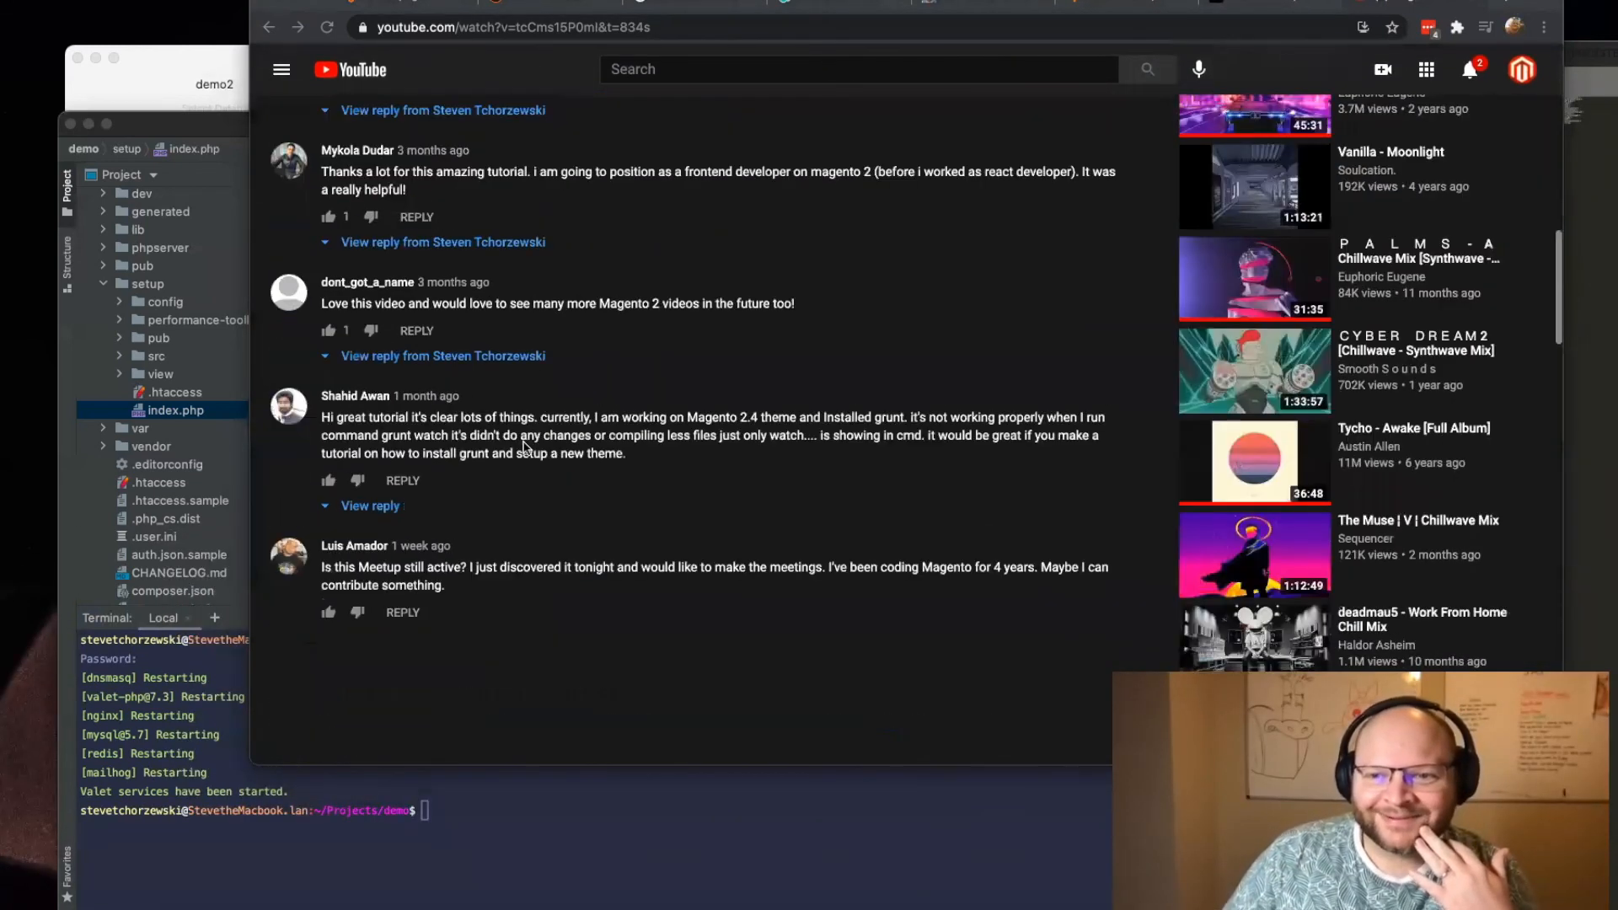
scroll(506, 460, "down", 10)
scroll(497, 461, "up", 20)
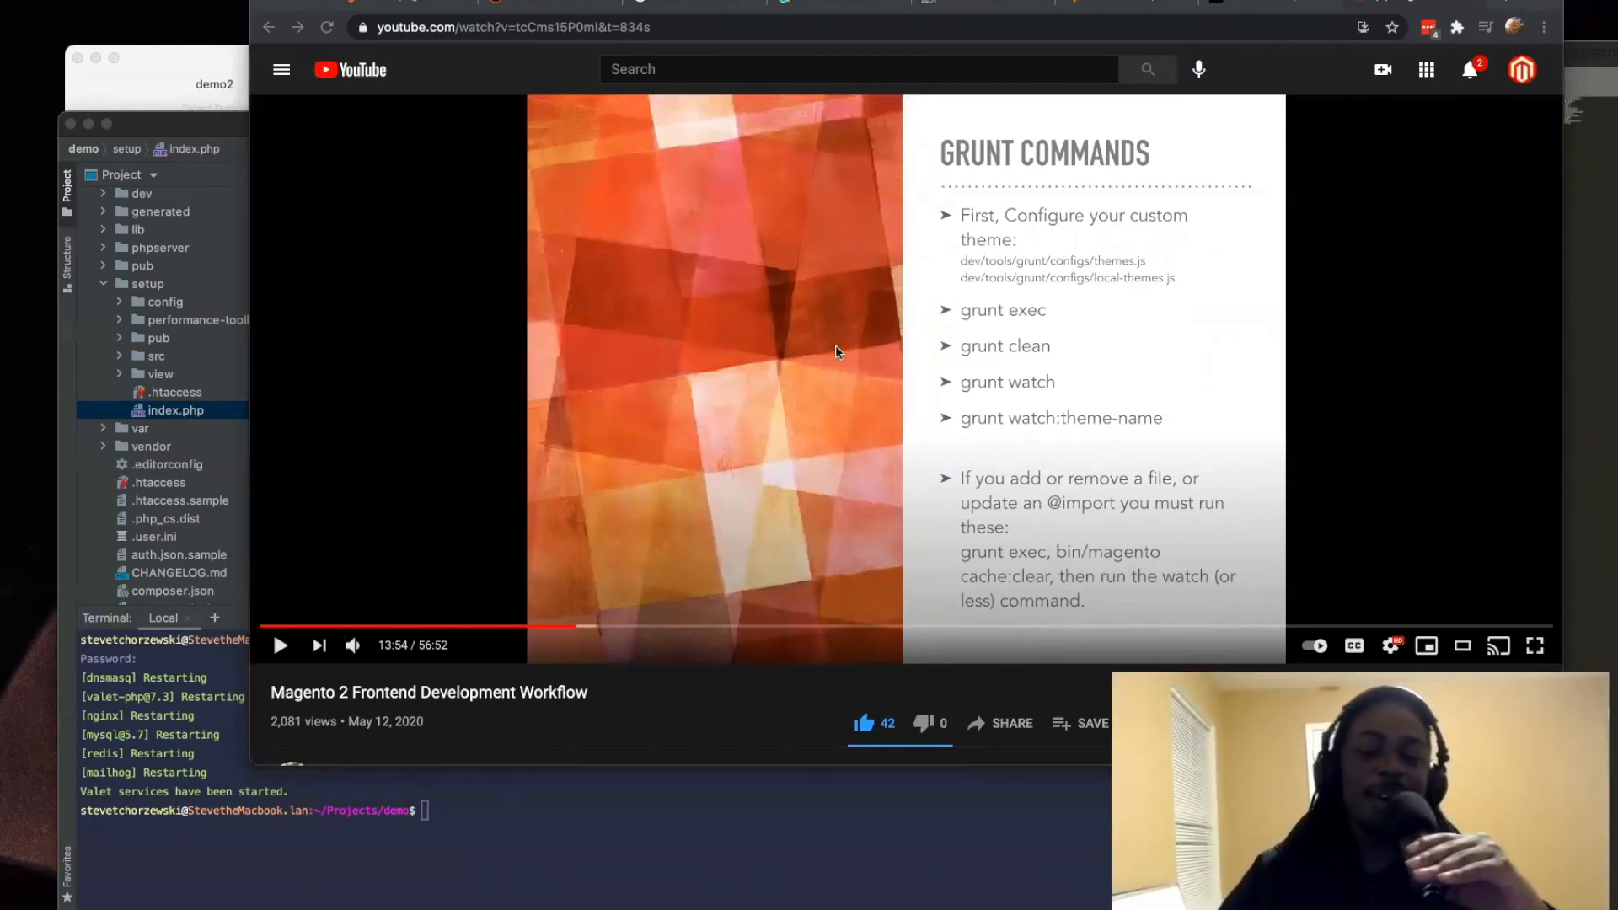
Step: Switch to the open demo.test page and inspect the Luma storefront's logo, heading and homepage content
left_click(394, 4)
left_click_drag(565, 287, 376, 91)
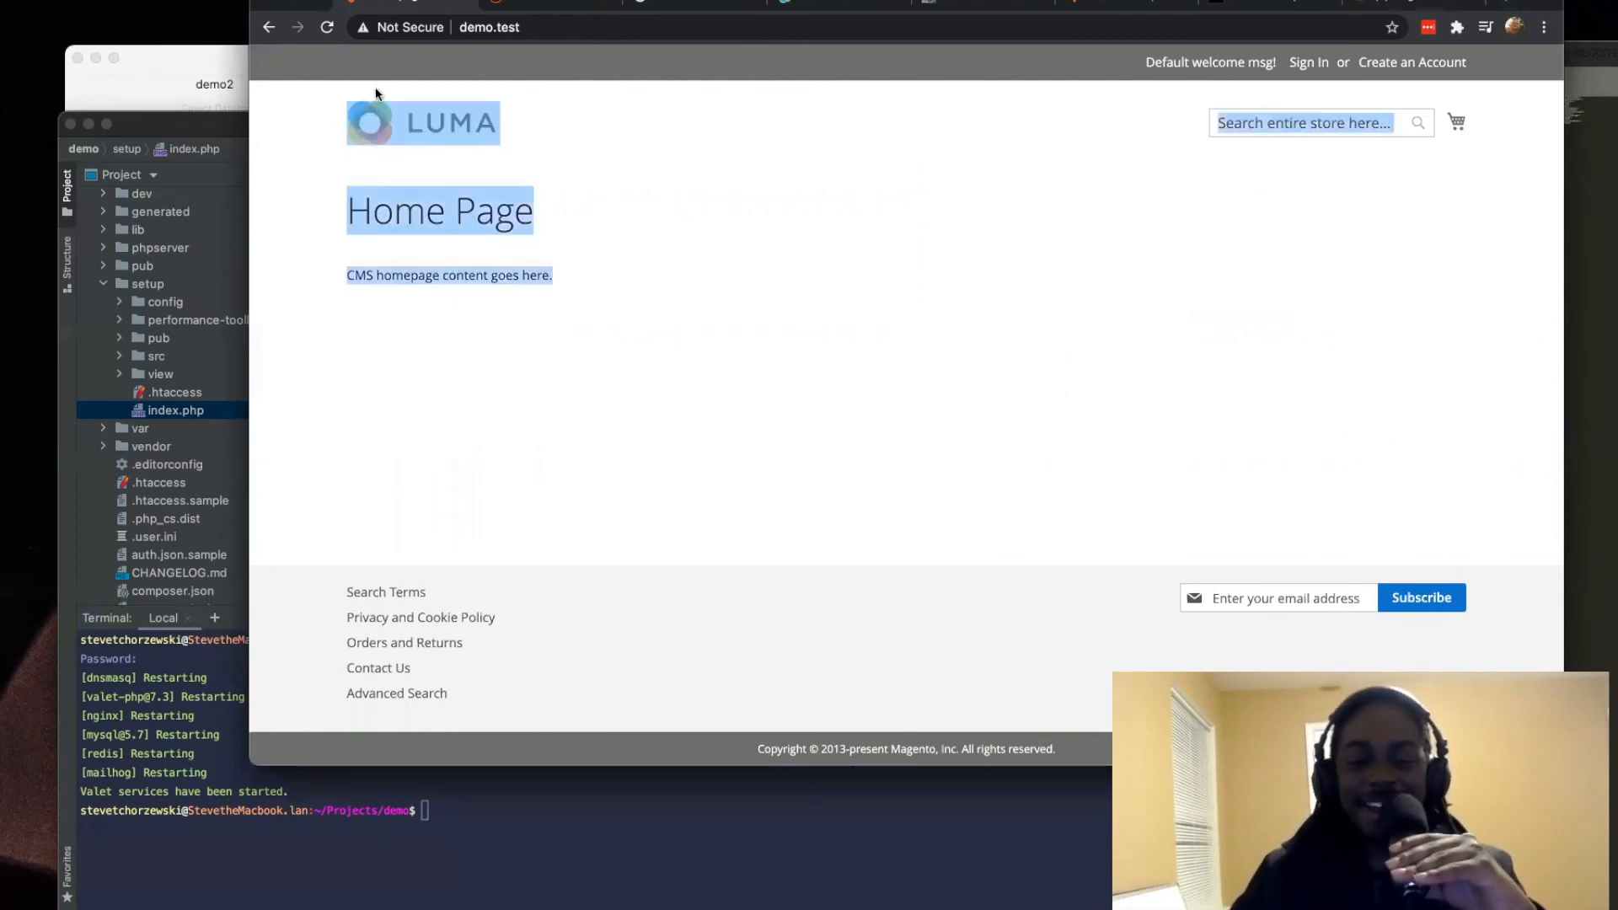
left_click(336, 98)
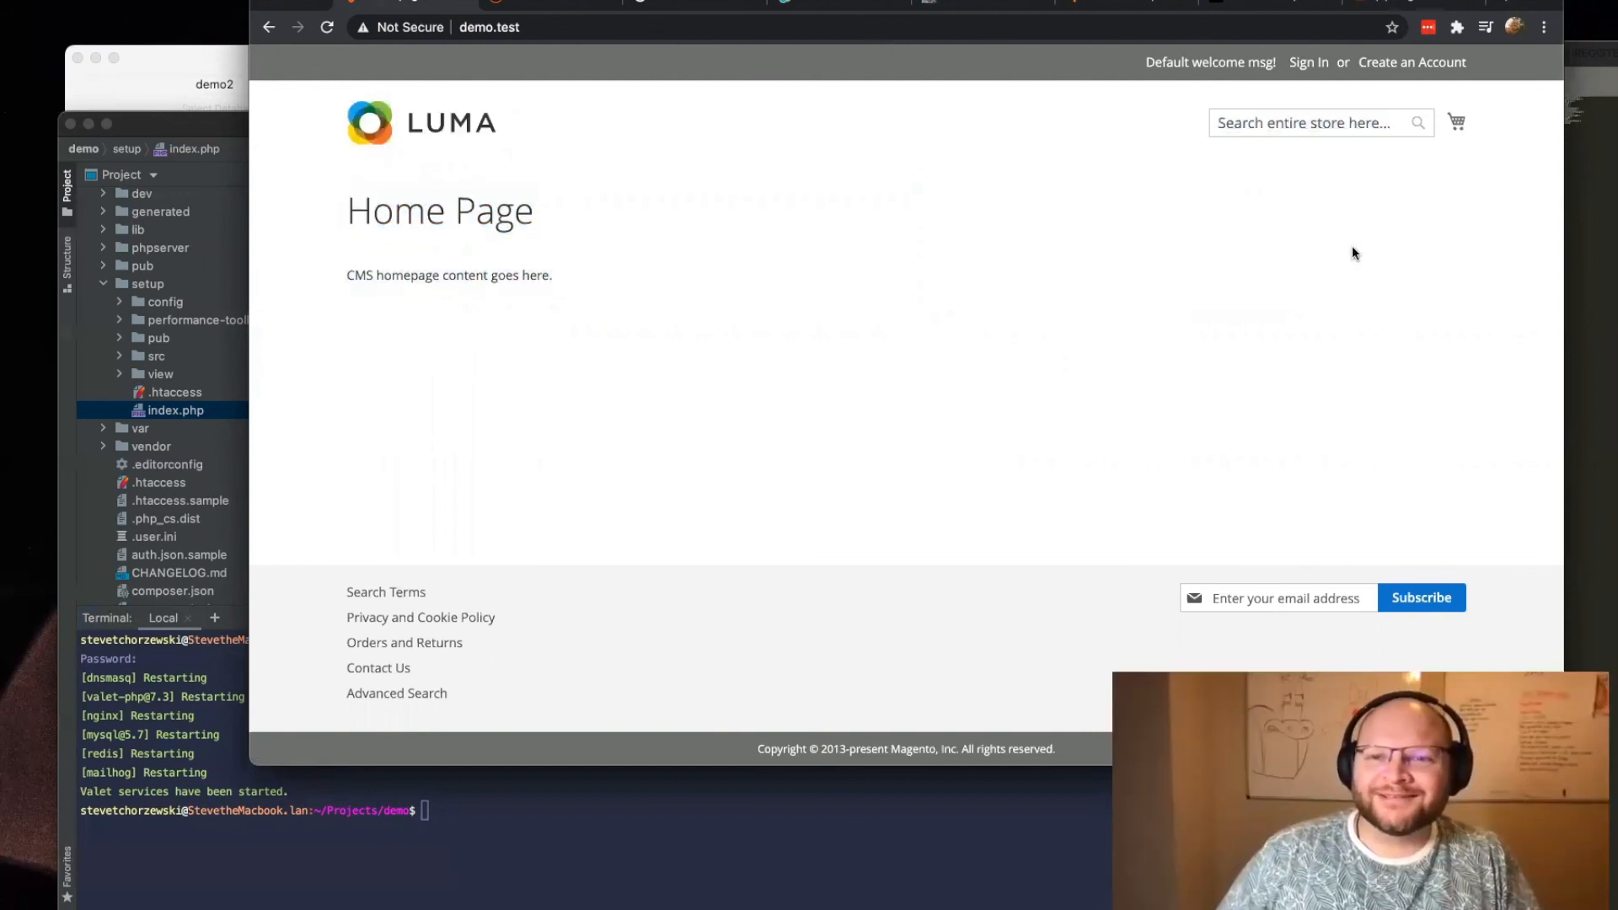
left_click_drag(1079, 48, 1351, 100)
Step: Go back to the Docker setup article and open the PHP Studios home page through the site logo
left_click(1126, 3)
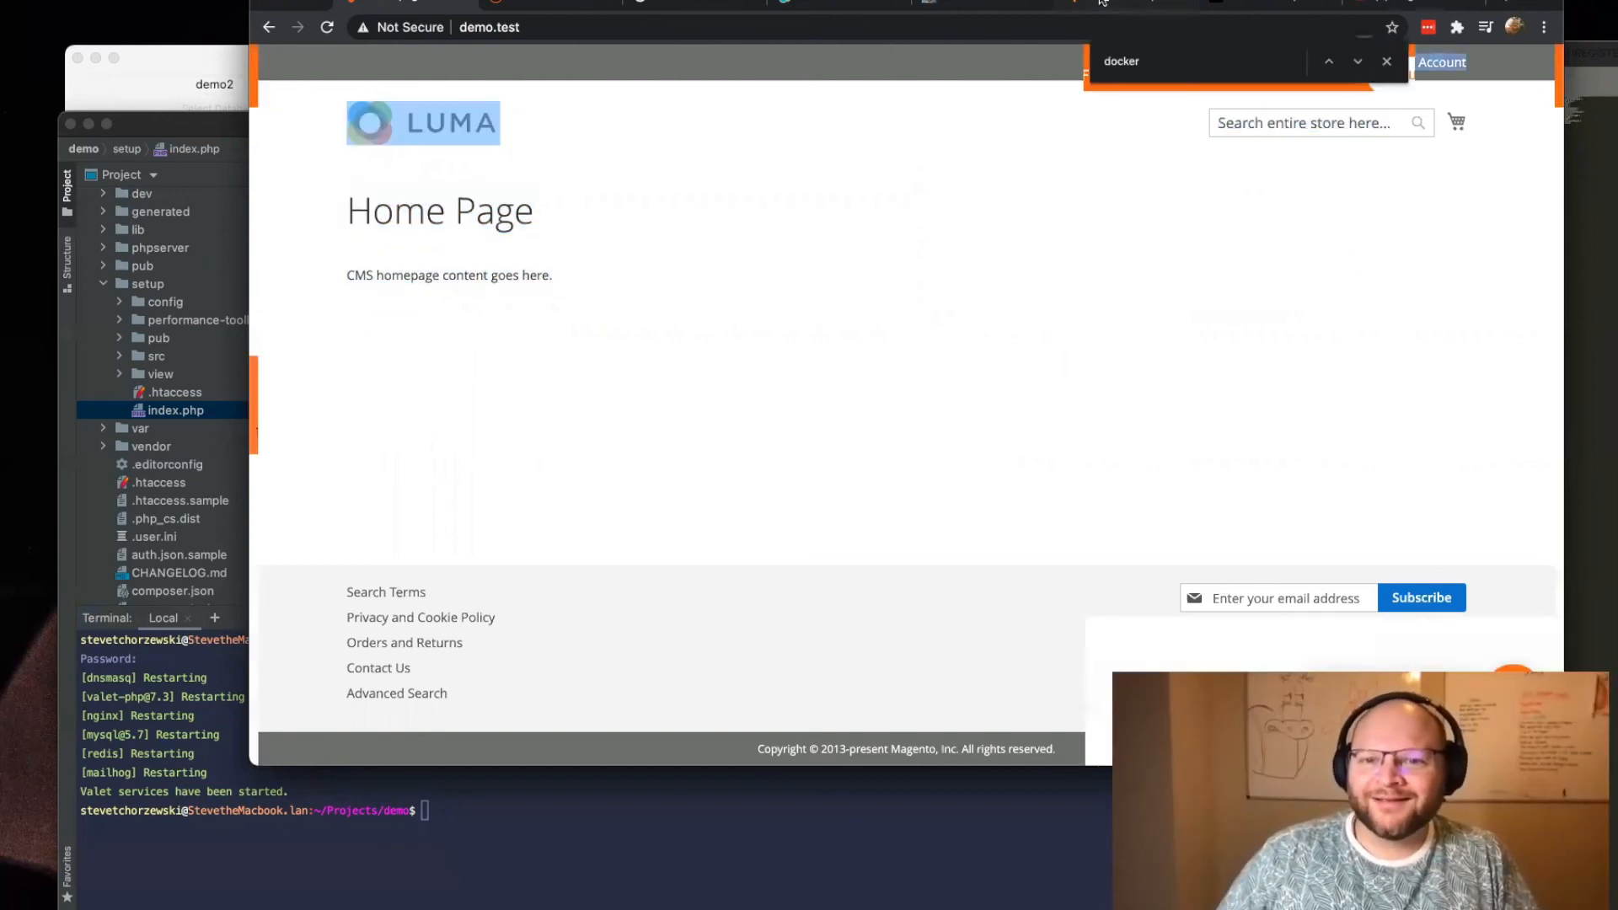
scroll(416, 76, "up", 10)
left_click(415, 76)
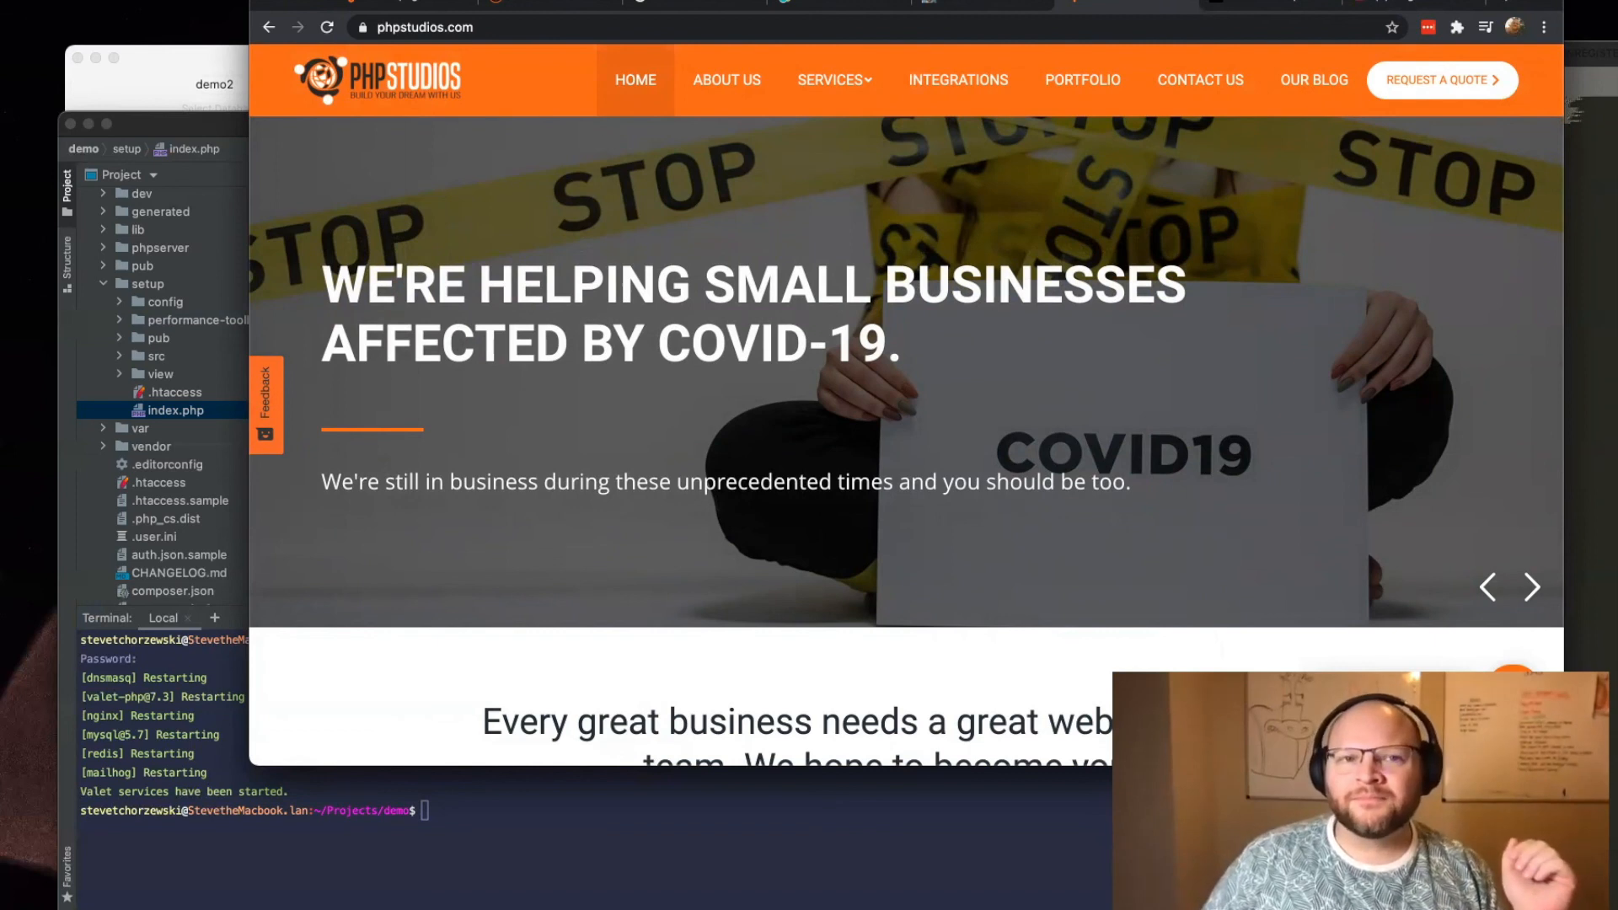
Step: Return to the demo.test storefront, highlight its home page content briefly and clear the selection
left_click(392, 2)
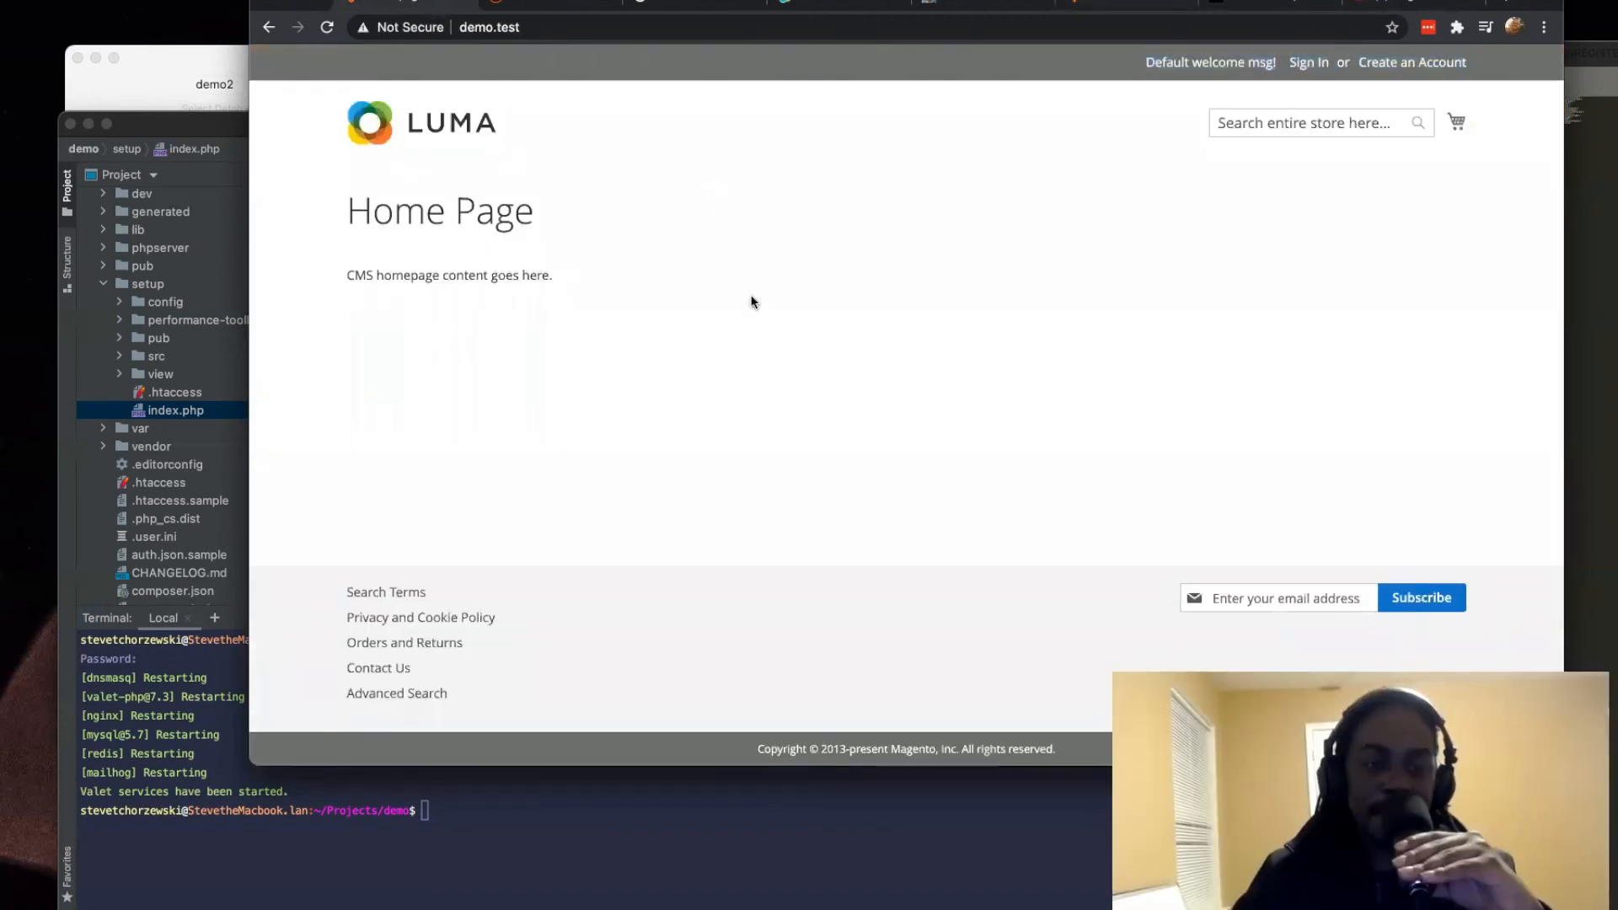
left_click_drag(751, 301, 319, 97)
left_click(559, 245)
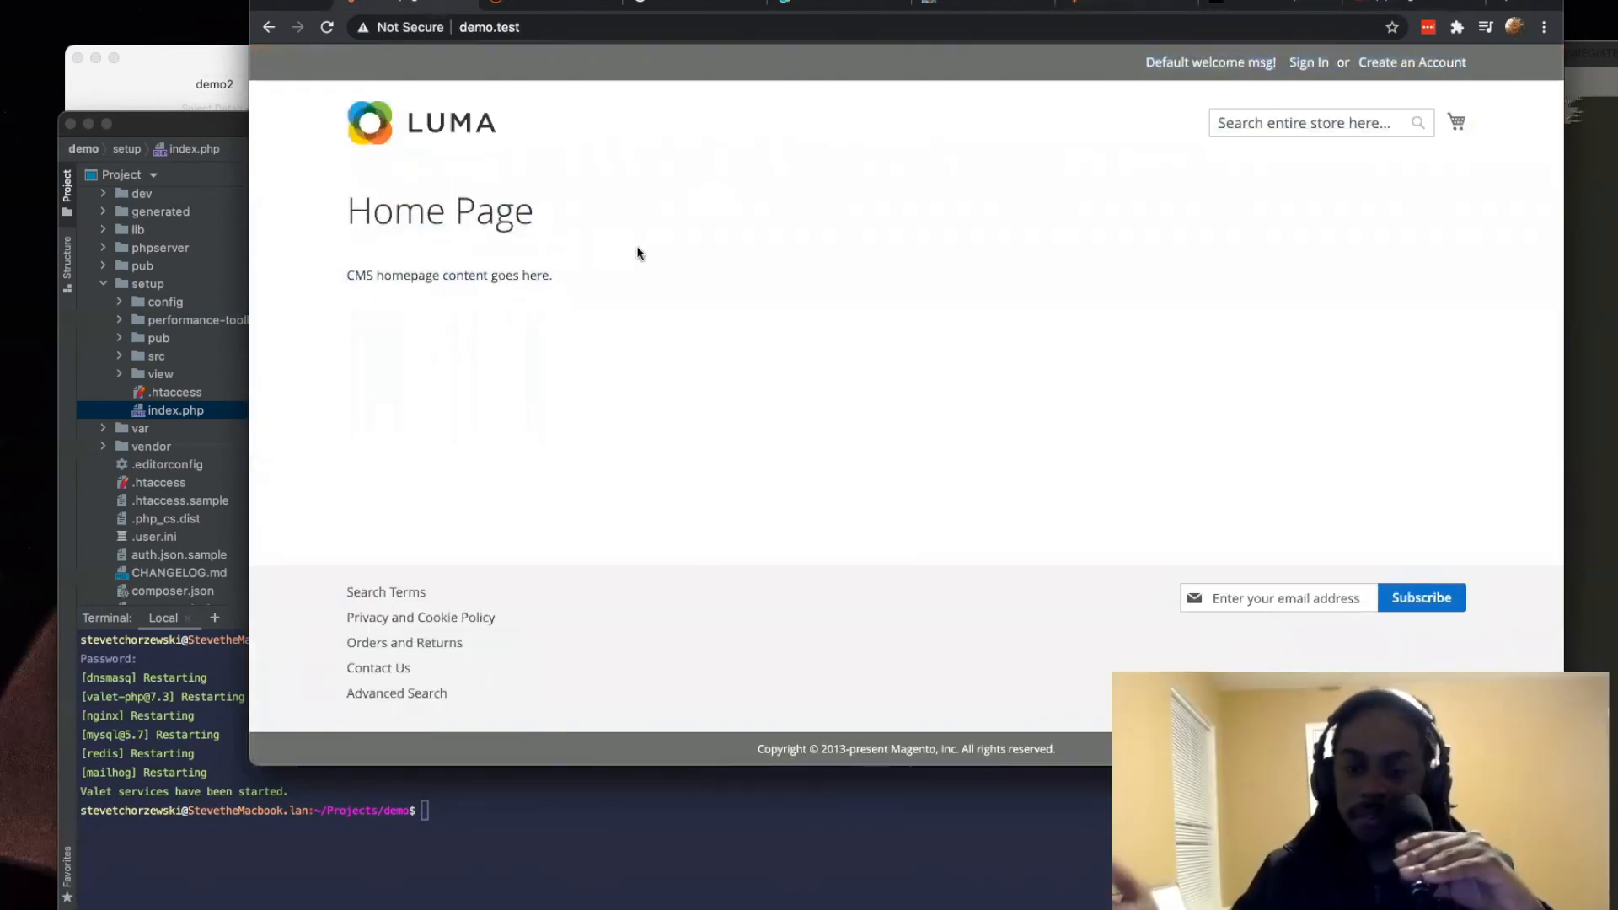